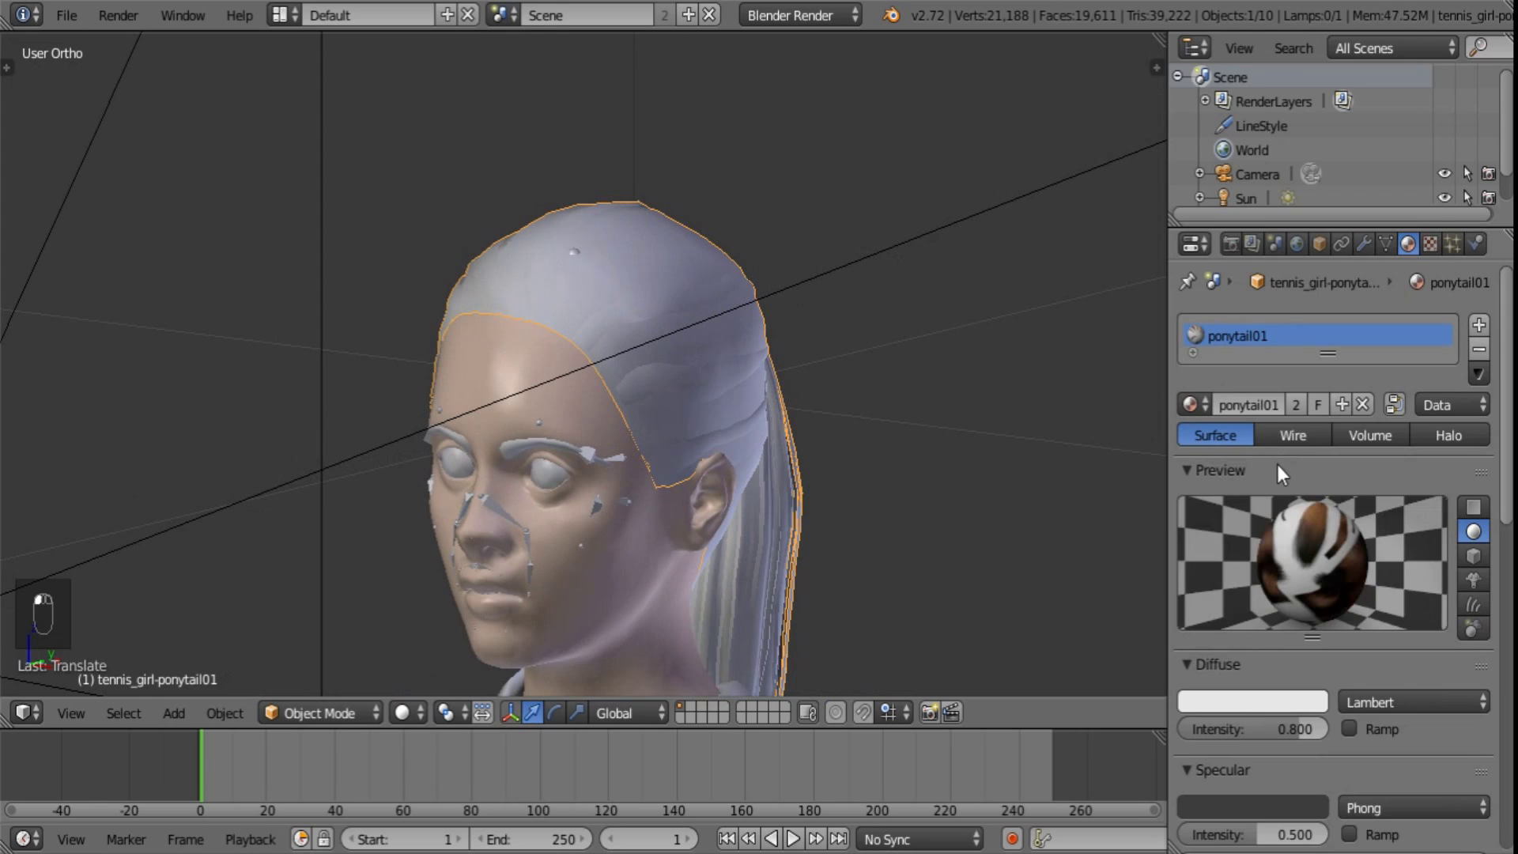
- Set the ponytail's image texture to influence Normal at 0.1 and turn off its diffuse Color influence
left_click(1432, 243)
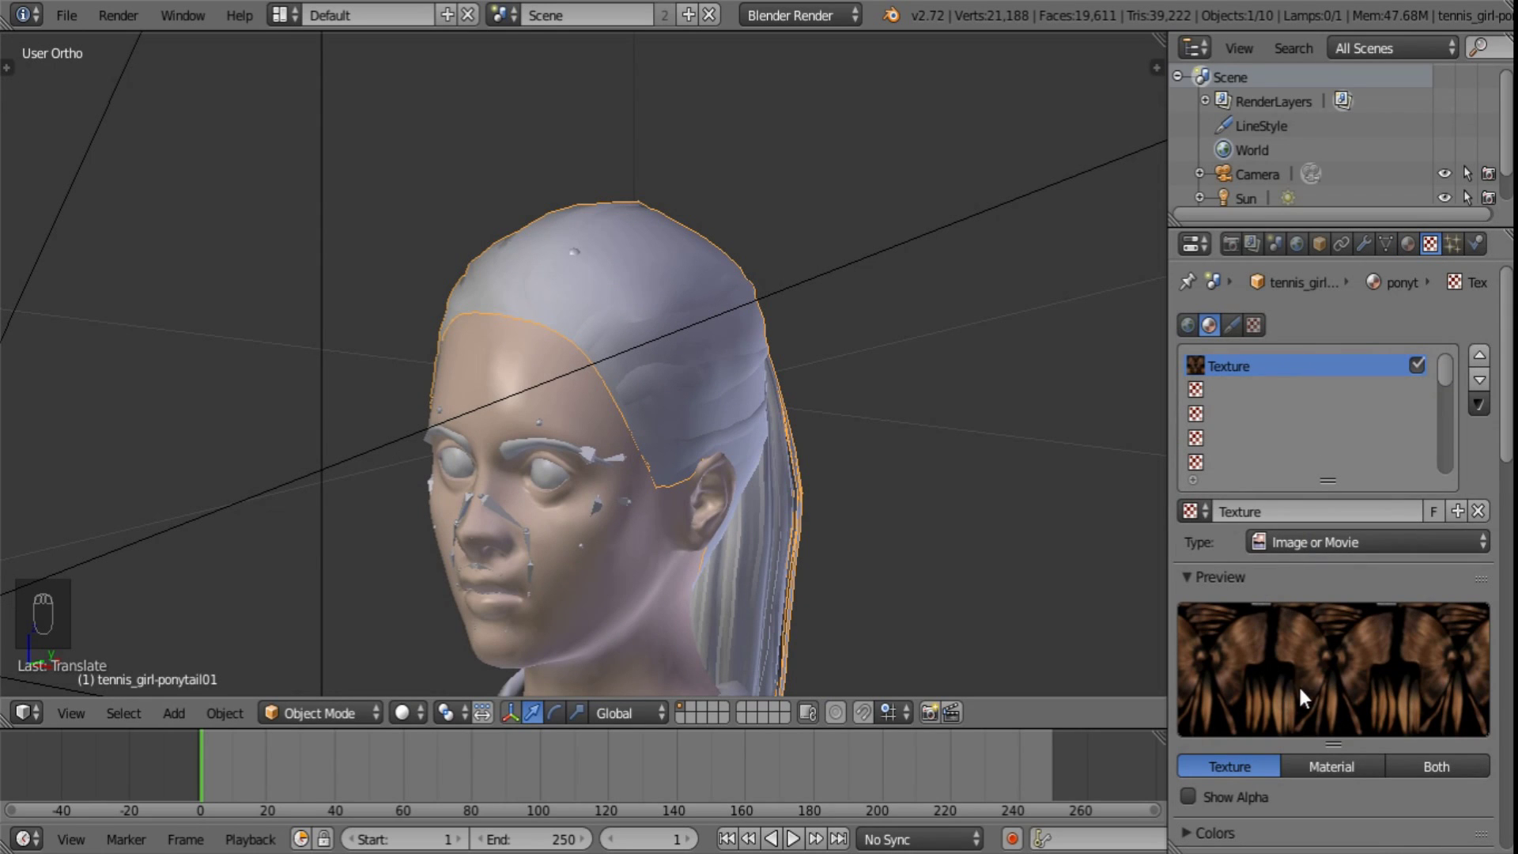
scroll(1336, 681, "down", 5)
left_click_drag(1508, 424, 1508, 747)
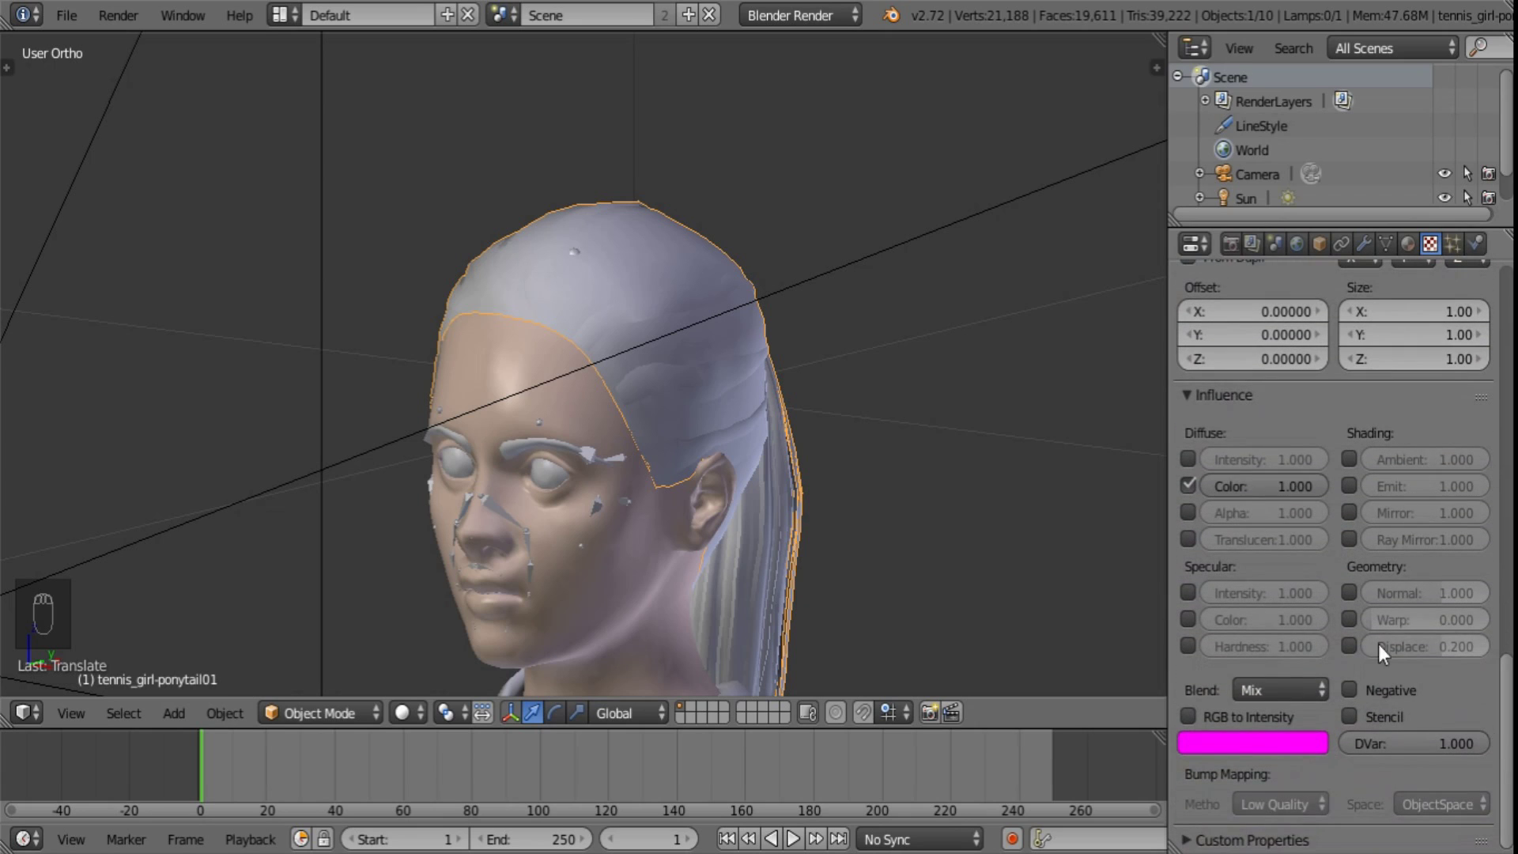
left_click(1348, 592)
left_click(1433, 591)
type("0.1")
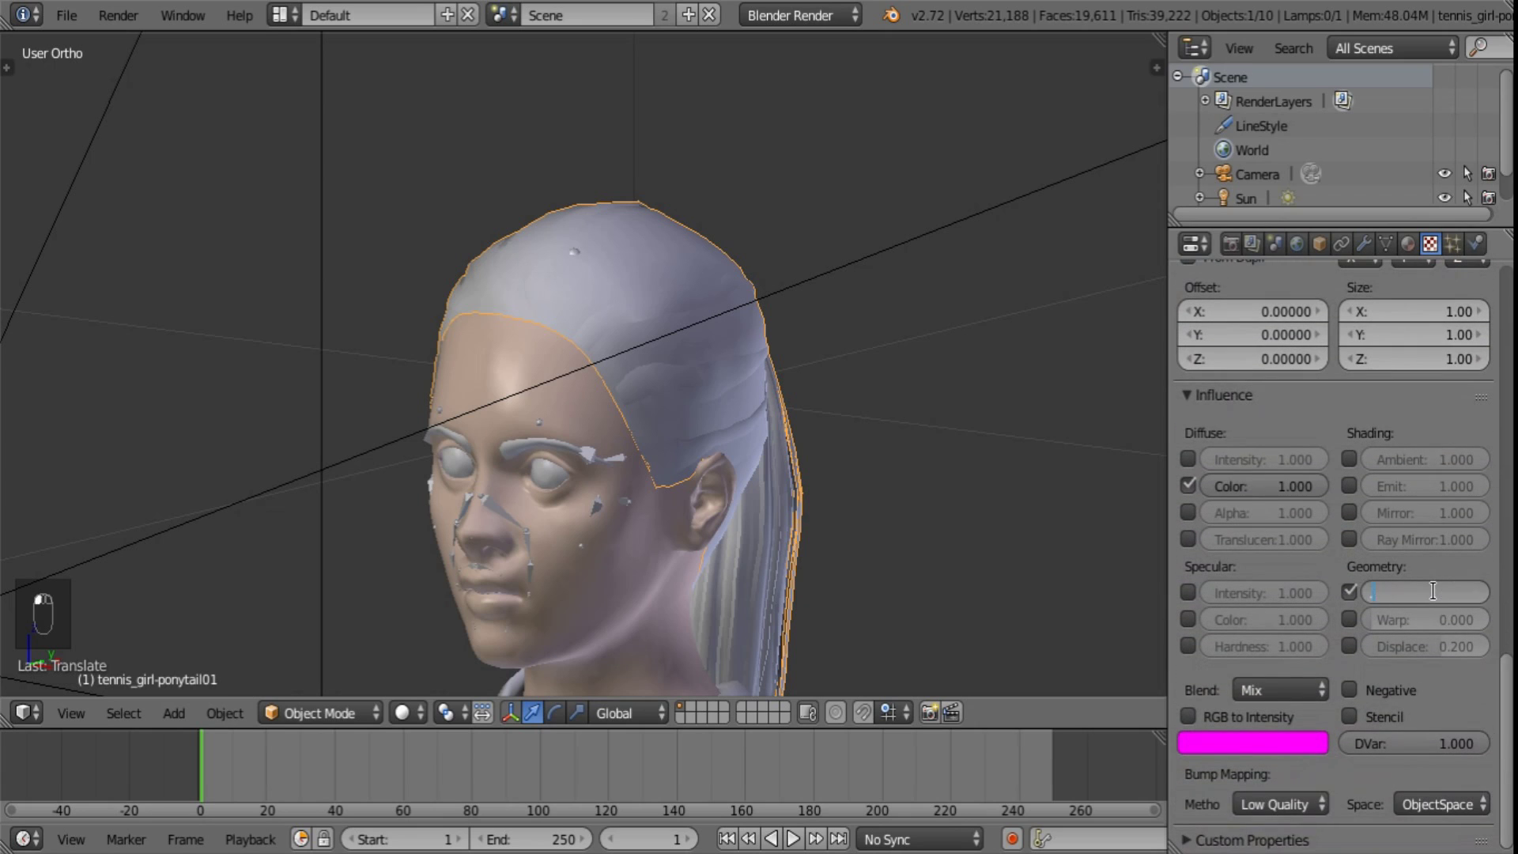
key("Return")
left_click(1189, 487)
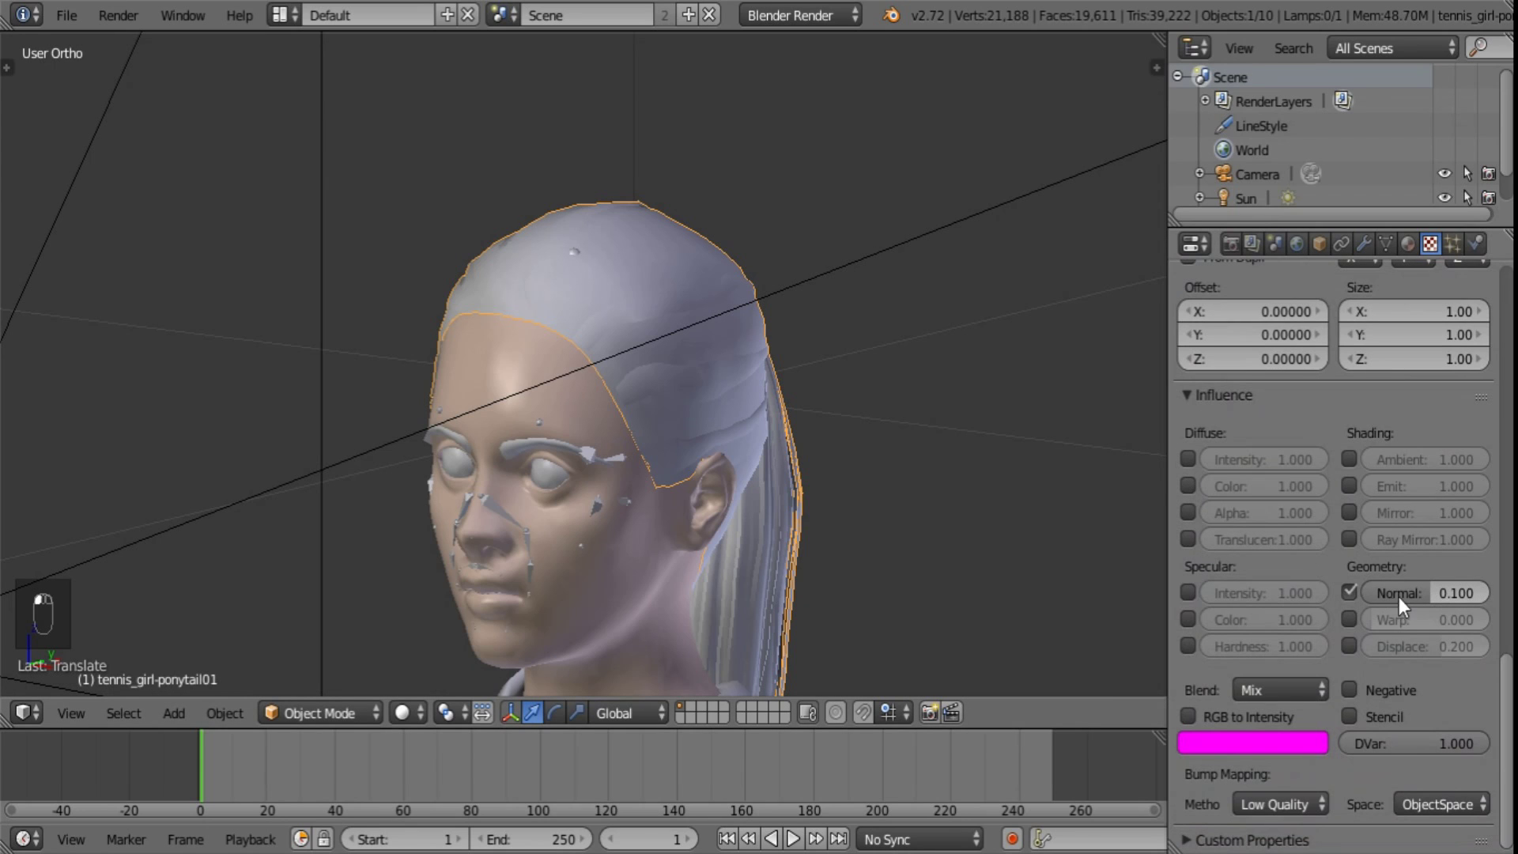
- Add a texture named "Light band" in the second slot of the ponytail01 material and set its type to Blend
left_click_drag(1510, 748, 1507, 346)
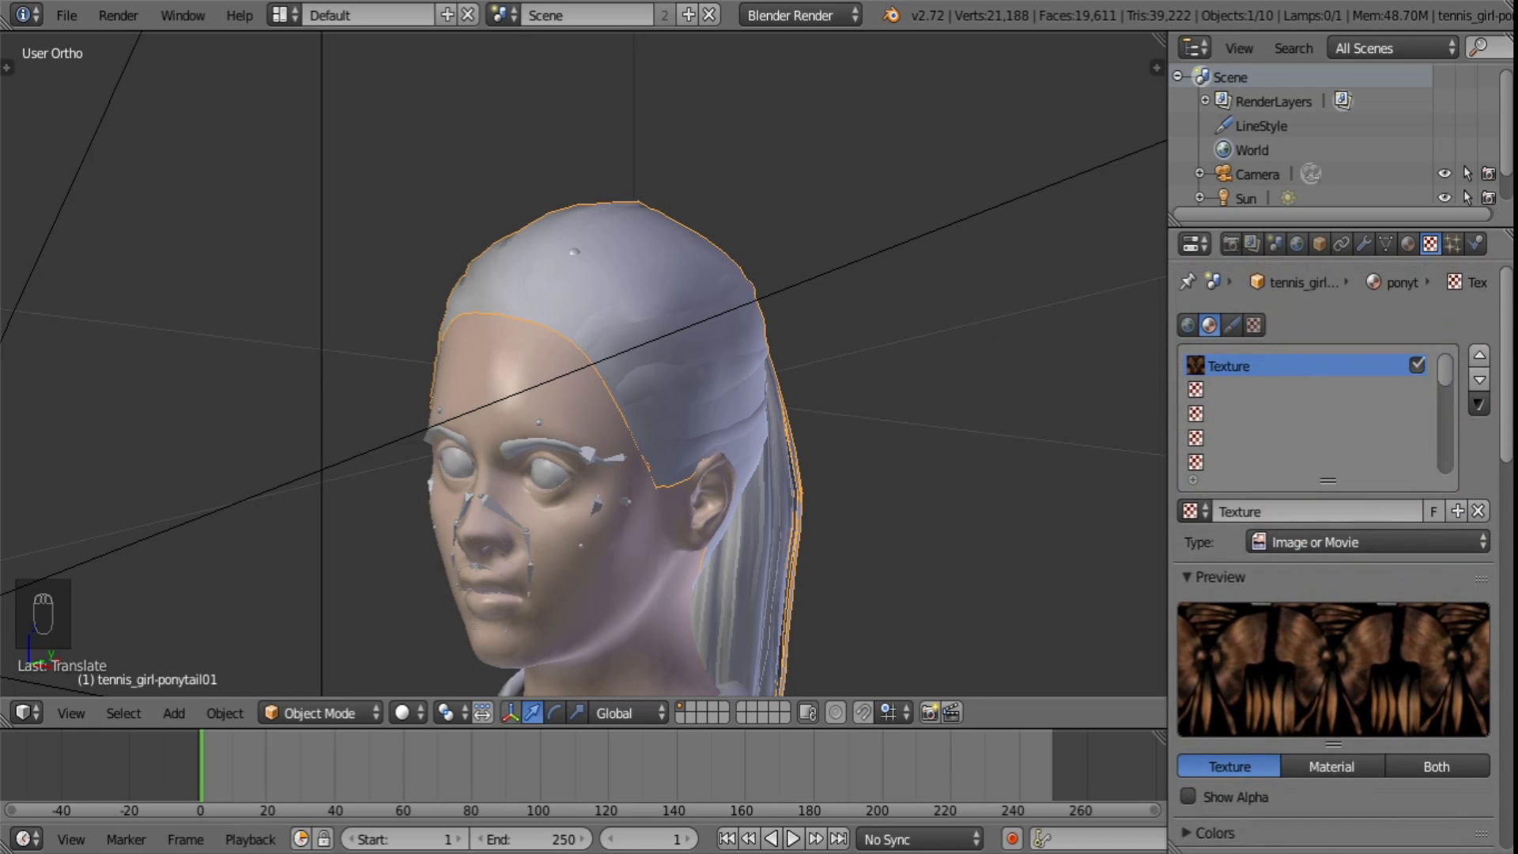
left_click(1286, 389)
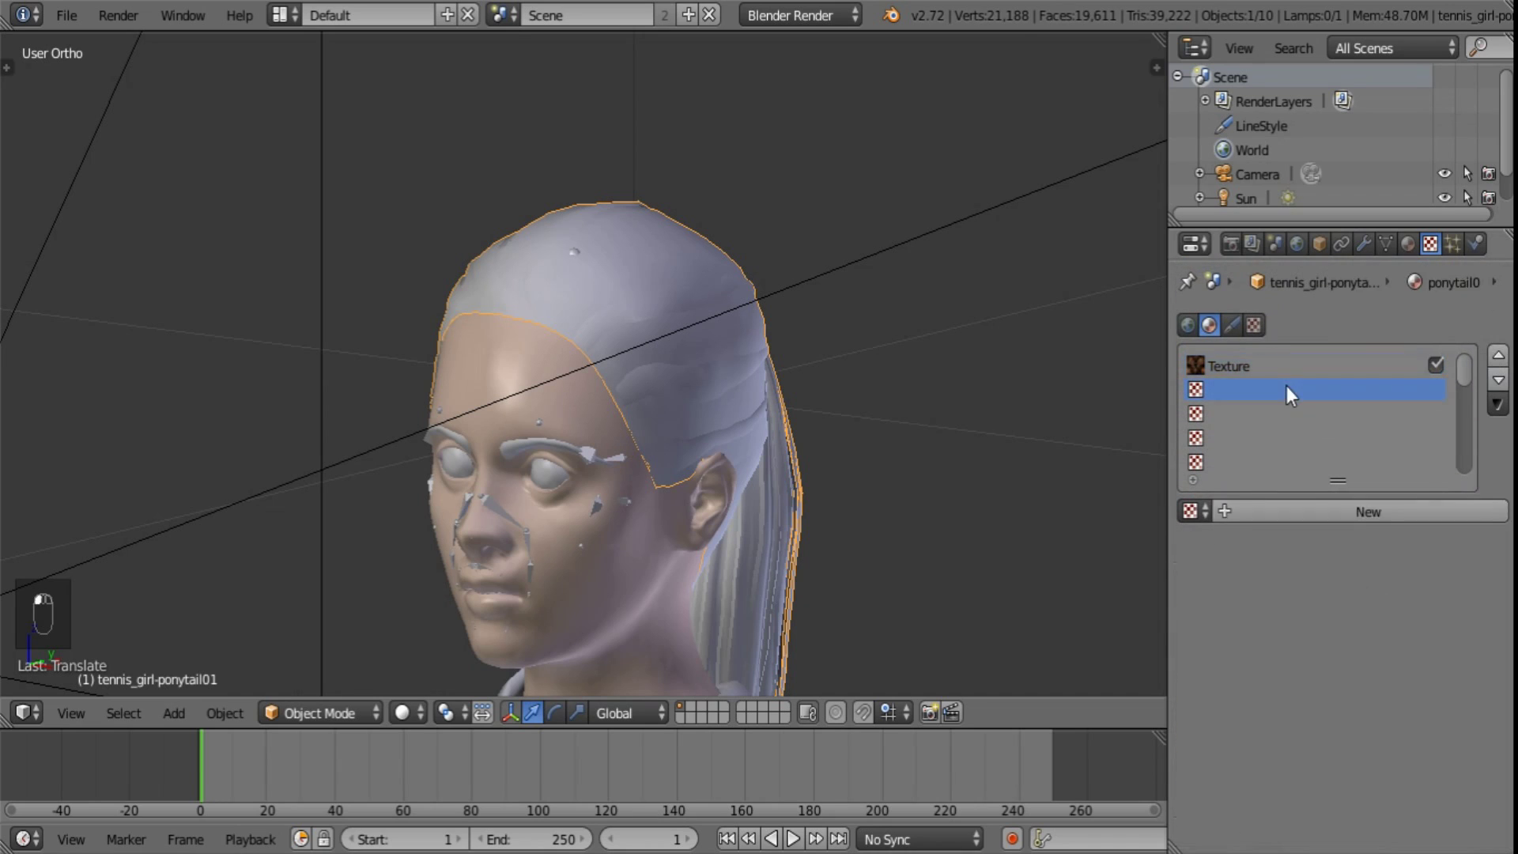
left_click(1251, 514)
left_click(1303, 515)
type("Light band")
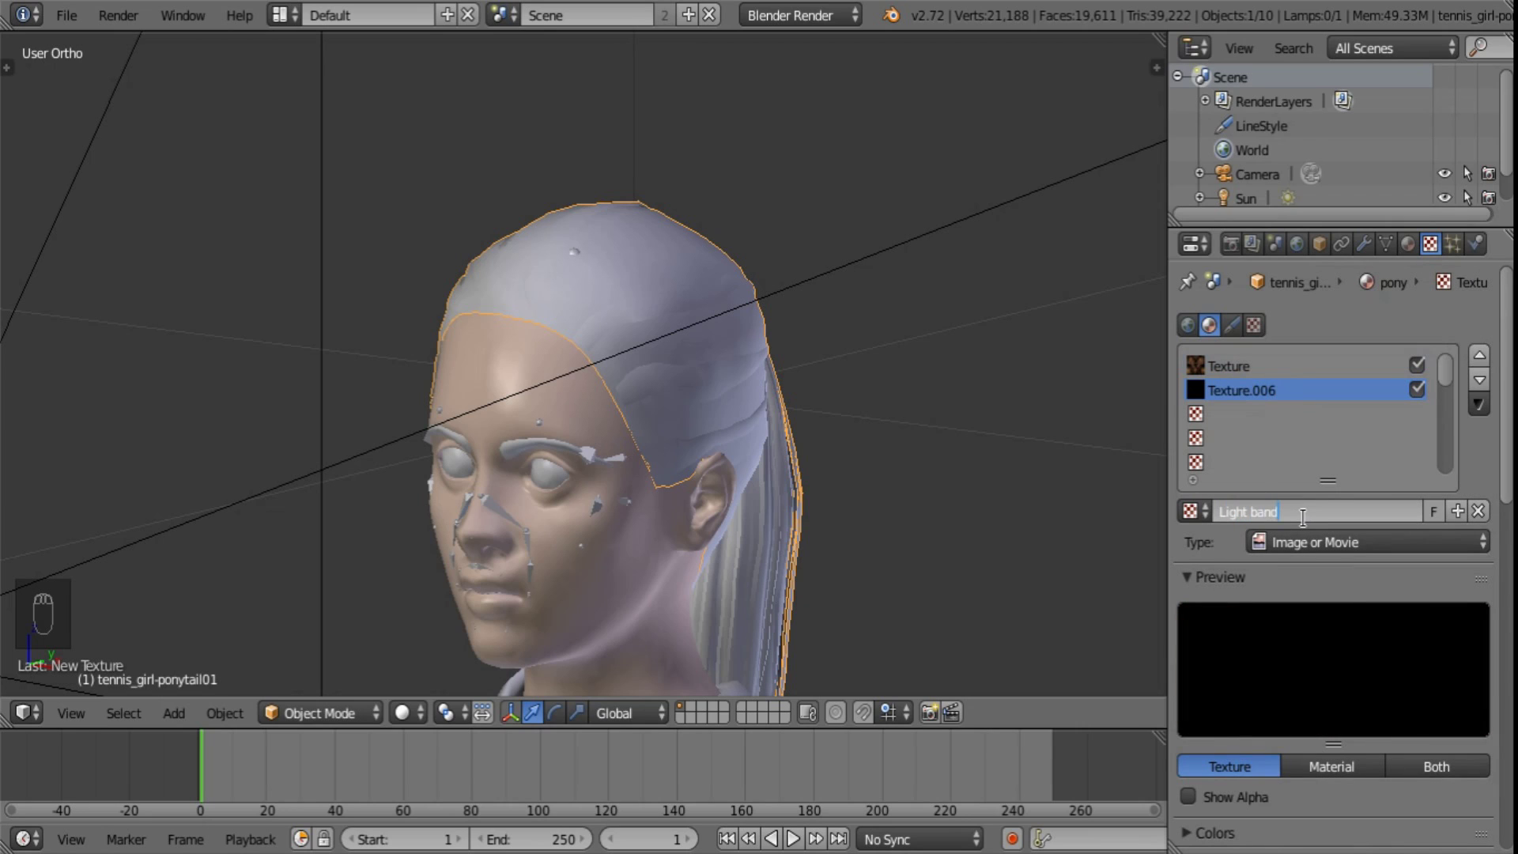
key("Return")
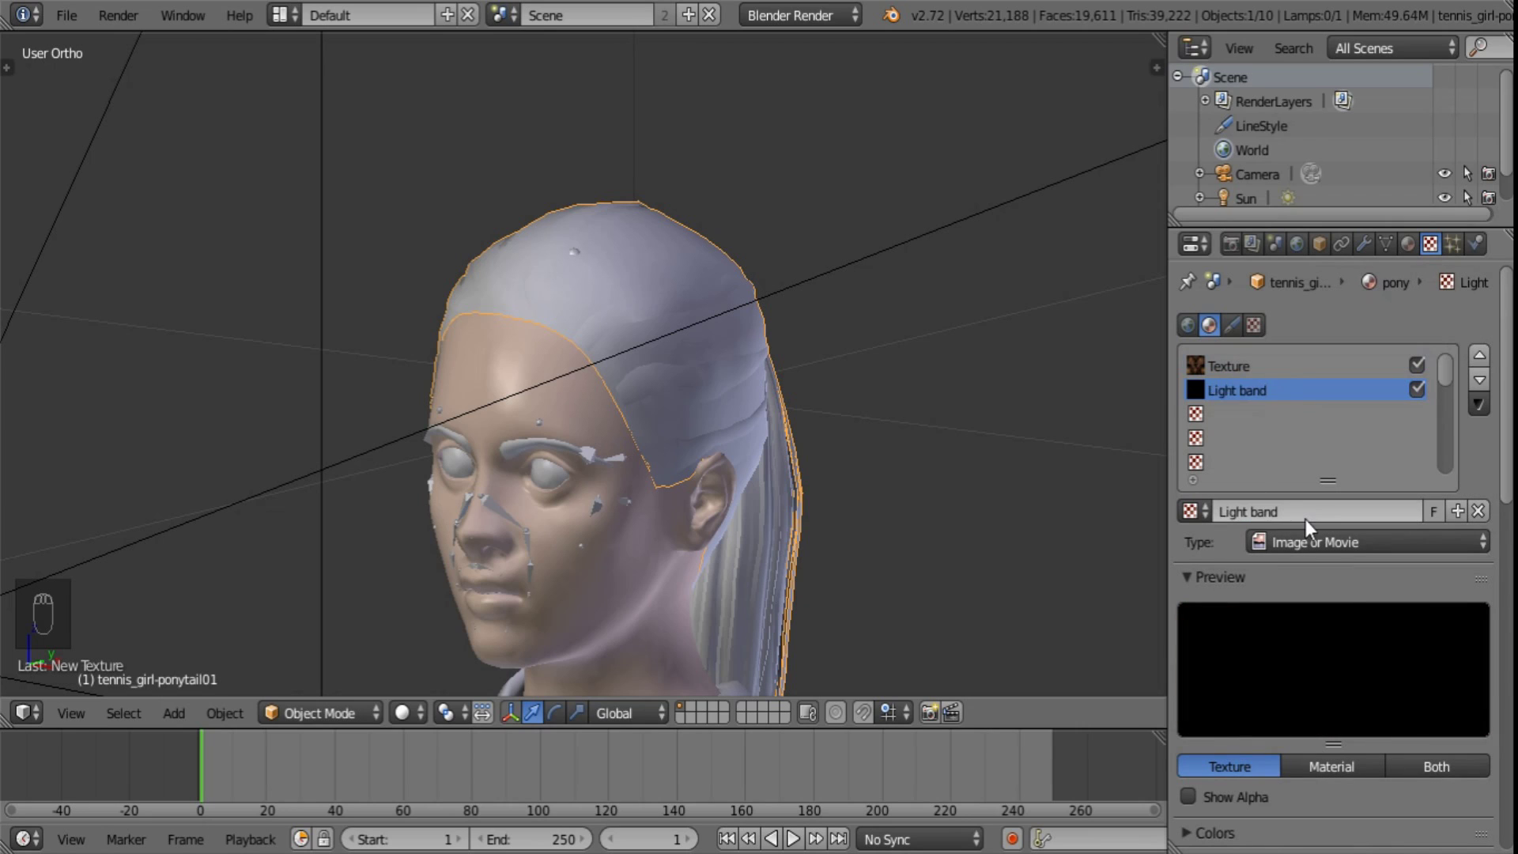
left_click(1322, 542)
left_click(1312, 487)
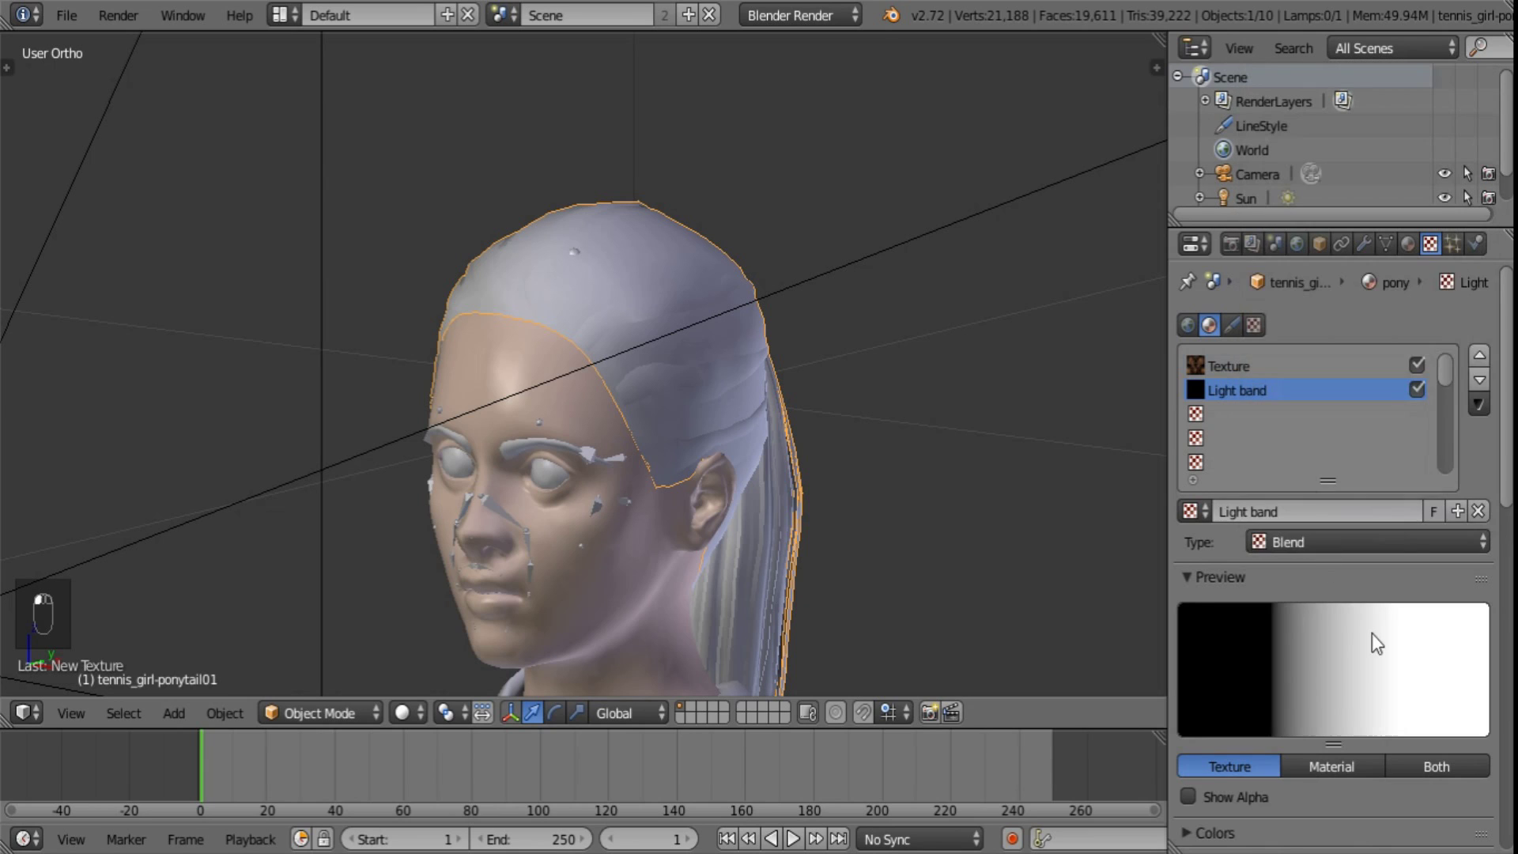
- Enable a colour ramp on the Light band texture with Constant interpolation
scroll(1373, 632, "down", 5)
left_click(1199, 540)
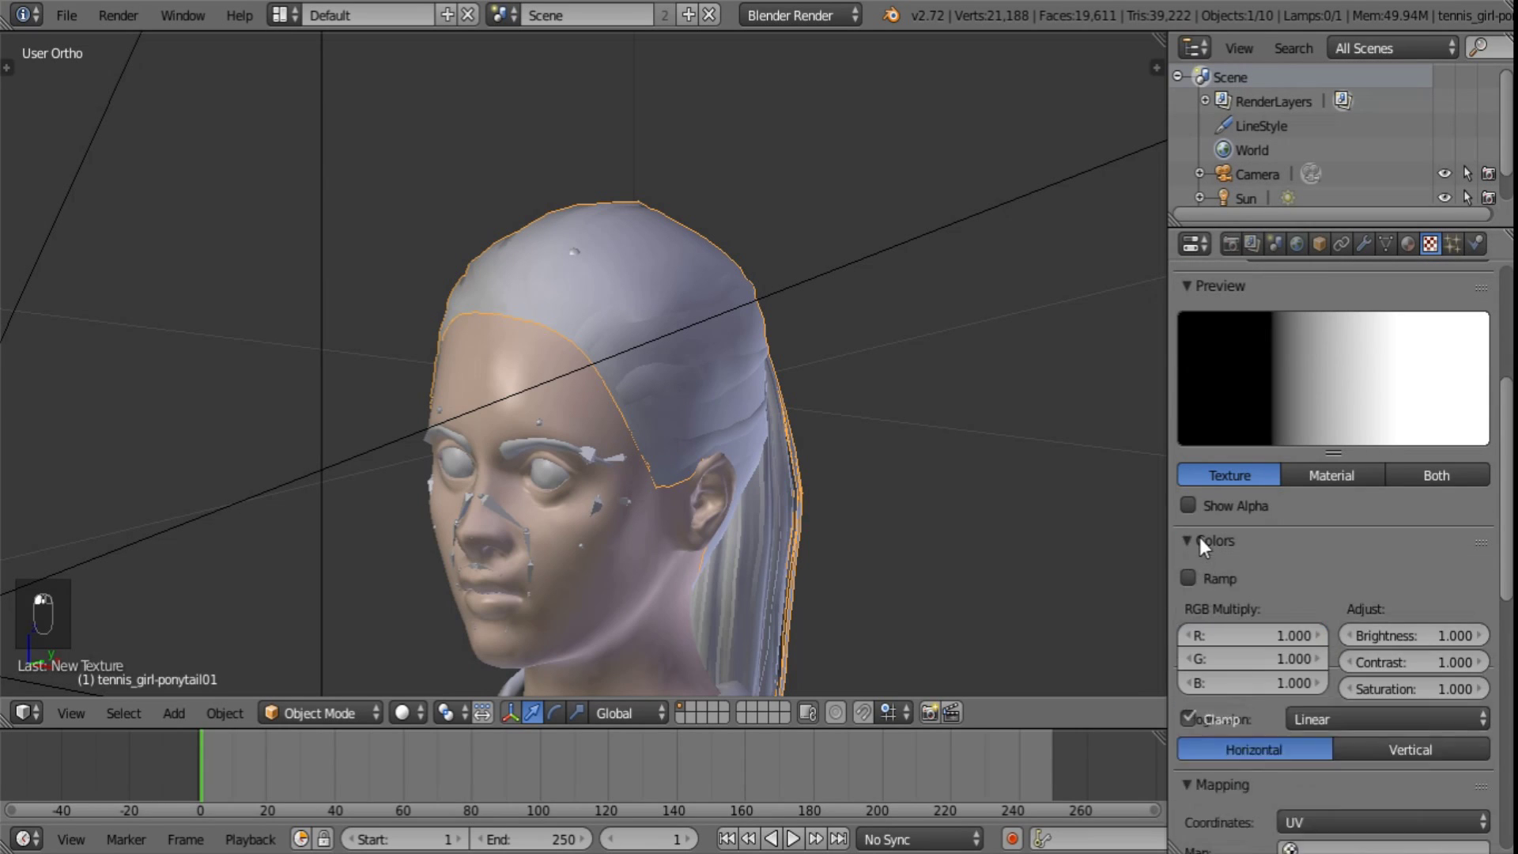
left_click(1212, 576)
left_click(1448, 613)
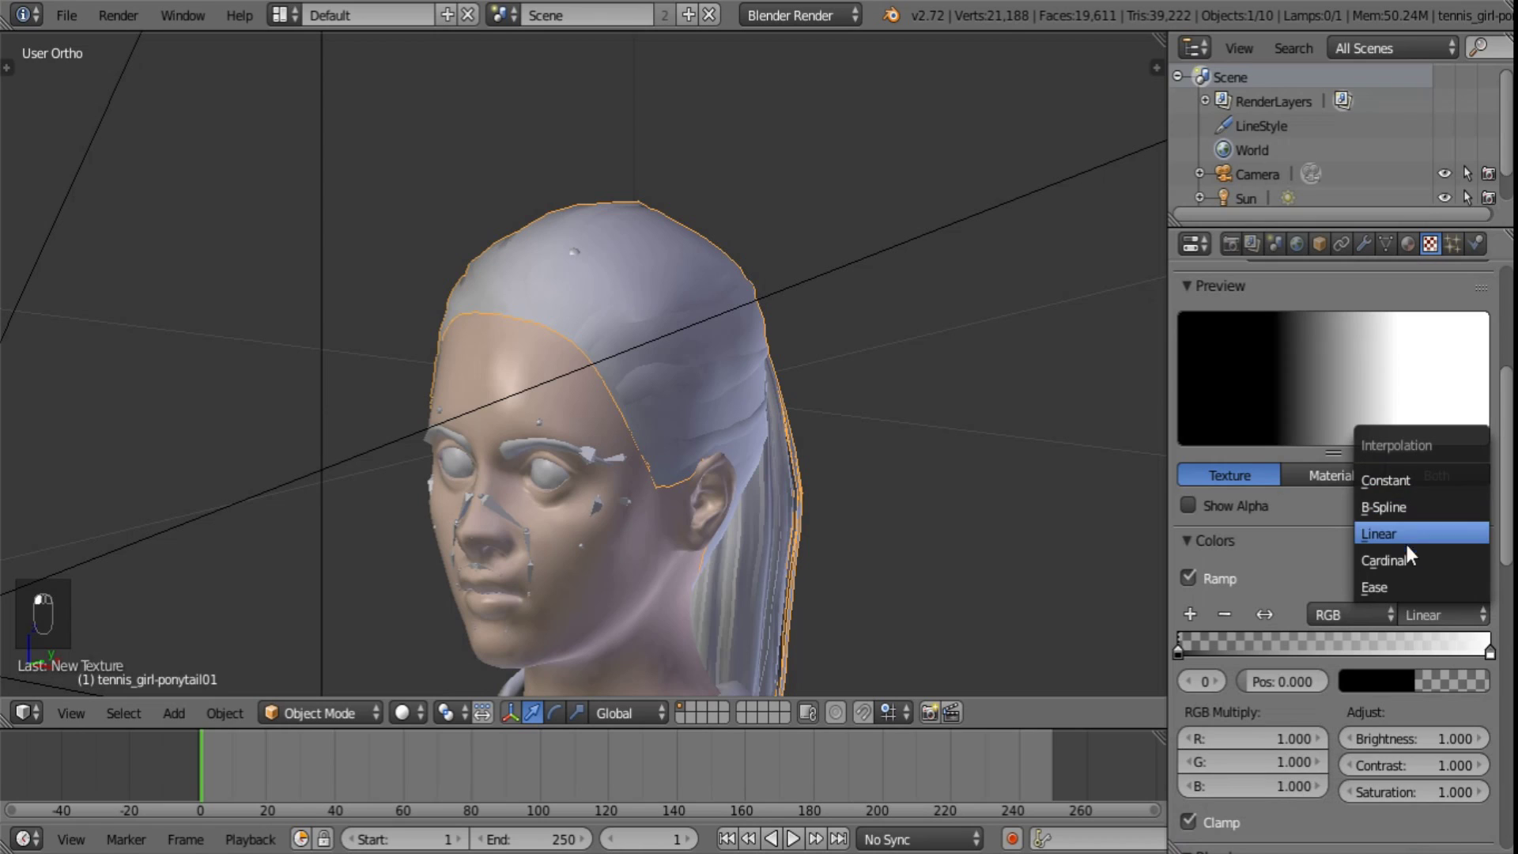
left_click(1412, 482)
- Add and position colour ramp stops to form a narrow white band between about 0.578 and 0.684
left_click_drag(1487, 647, 1388, 651)
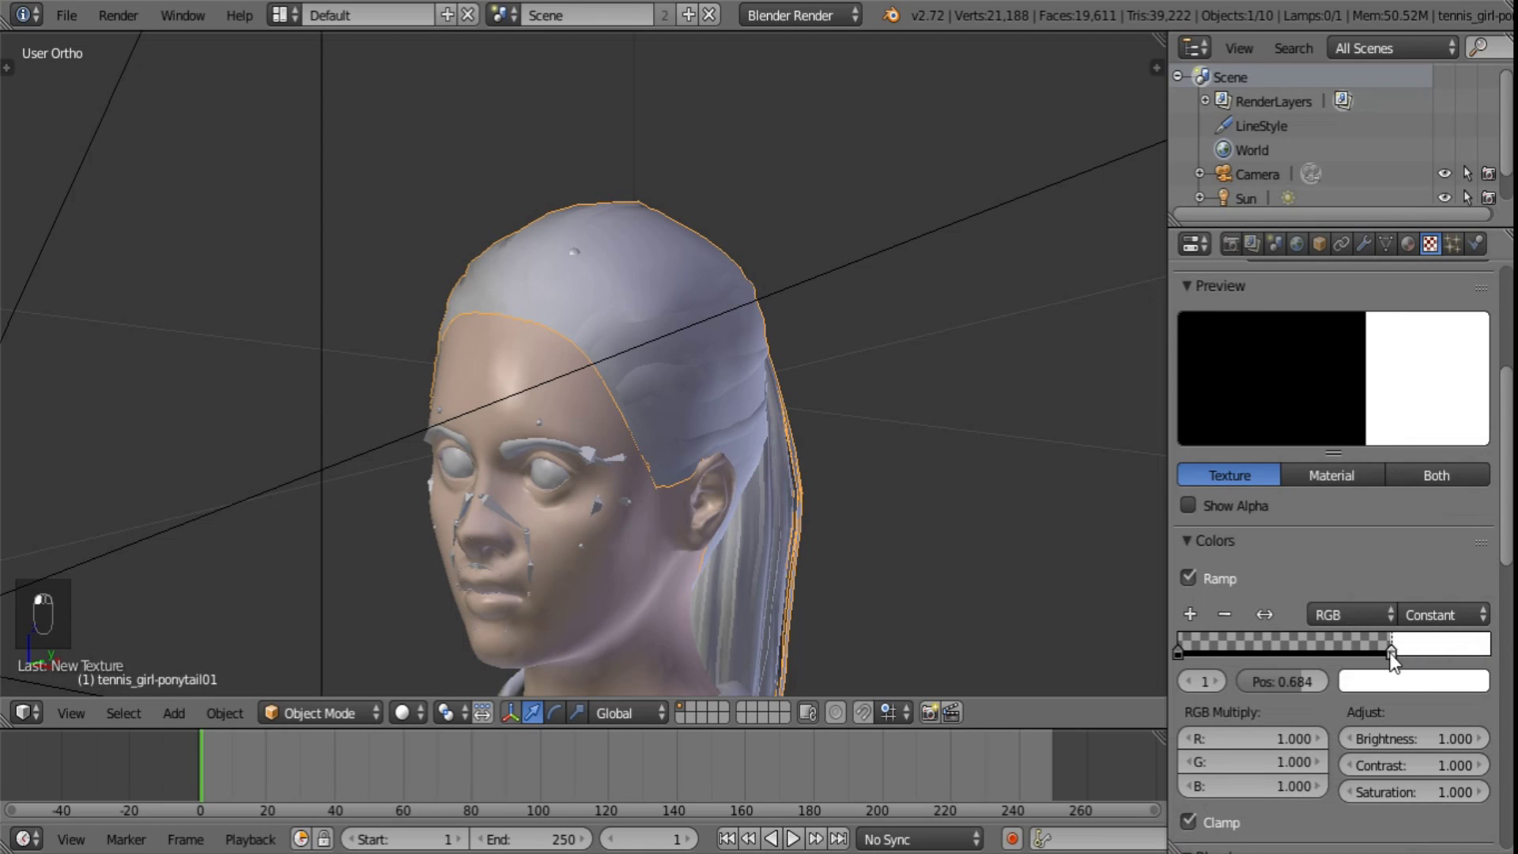
left_click(1189, 615)
left_click_drag(1278, 650, 1357, 649)
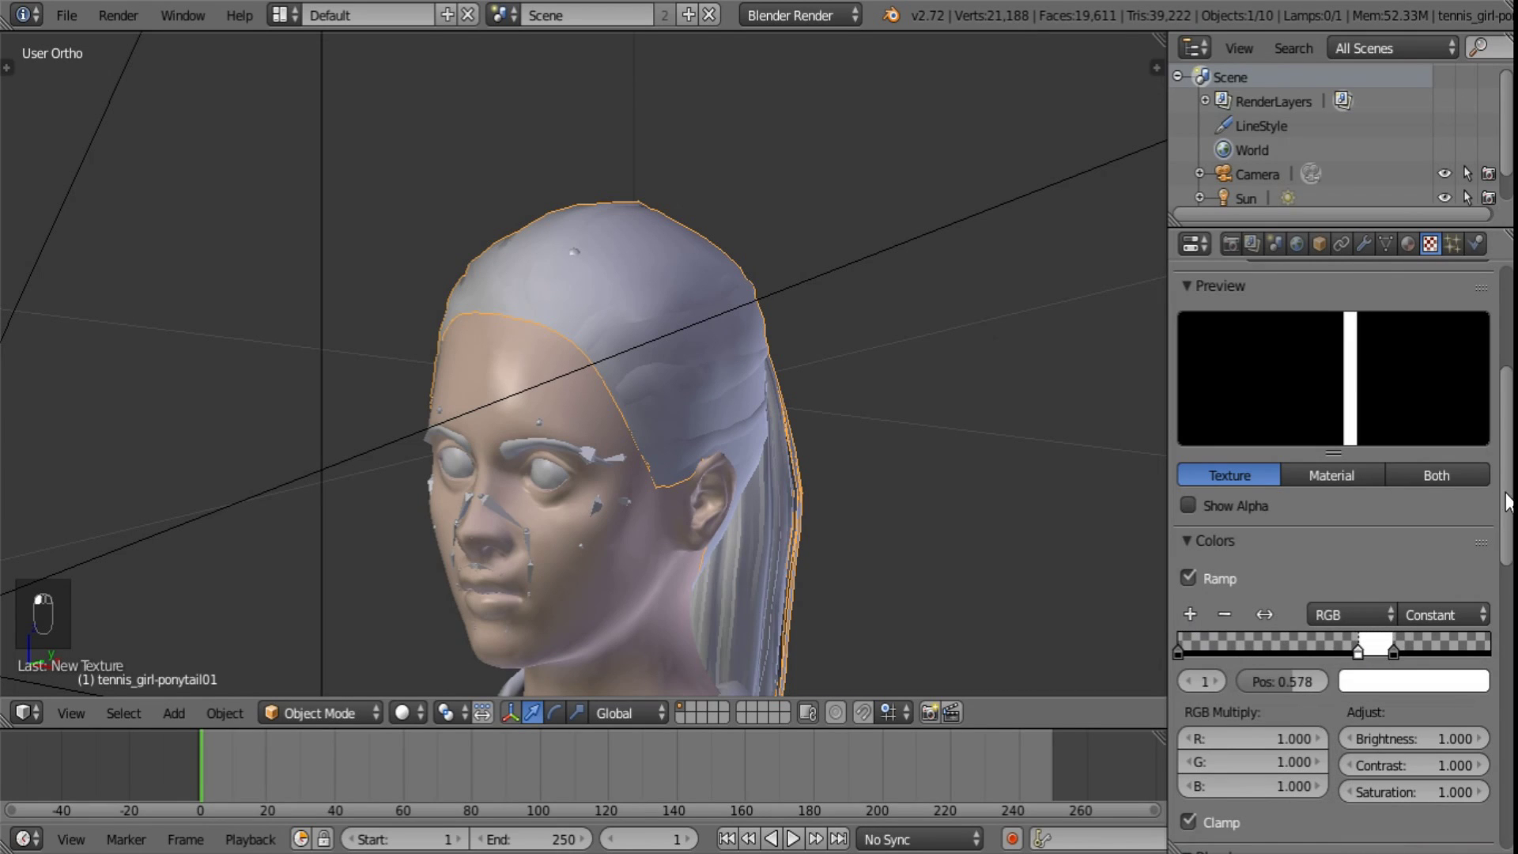
- Map the Light band texture with Reflection coordinates
scroll(1396, 539, "down", 10)
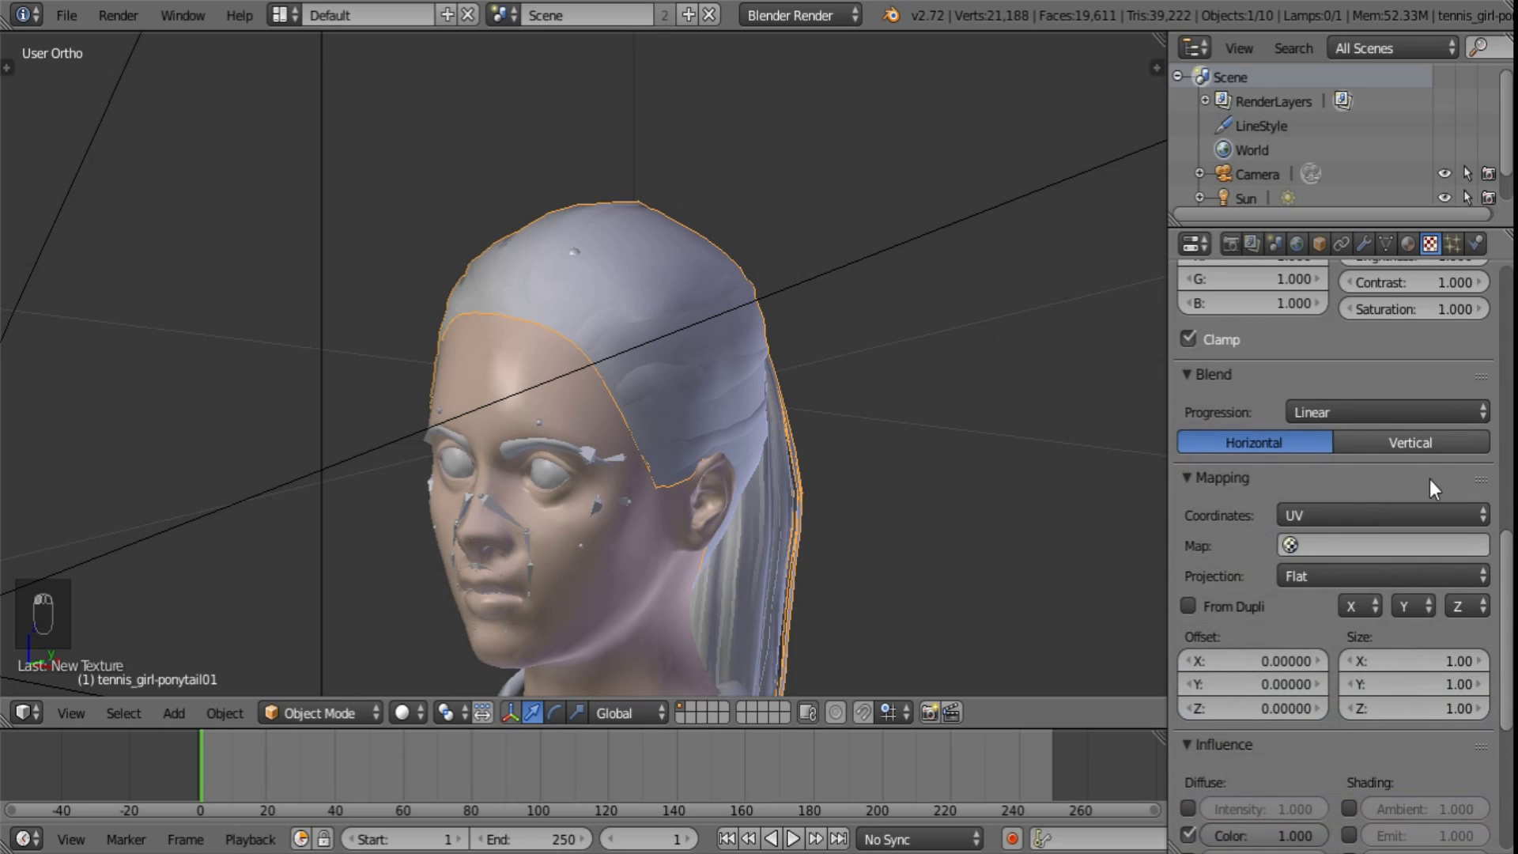
scroll(1430, 479, "up", 6)
middle_click_drag(898, 515, 611, 467)
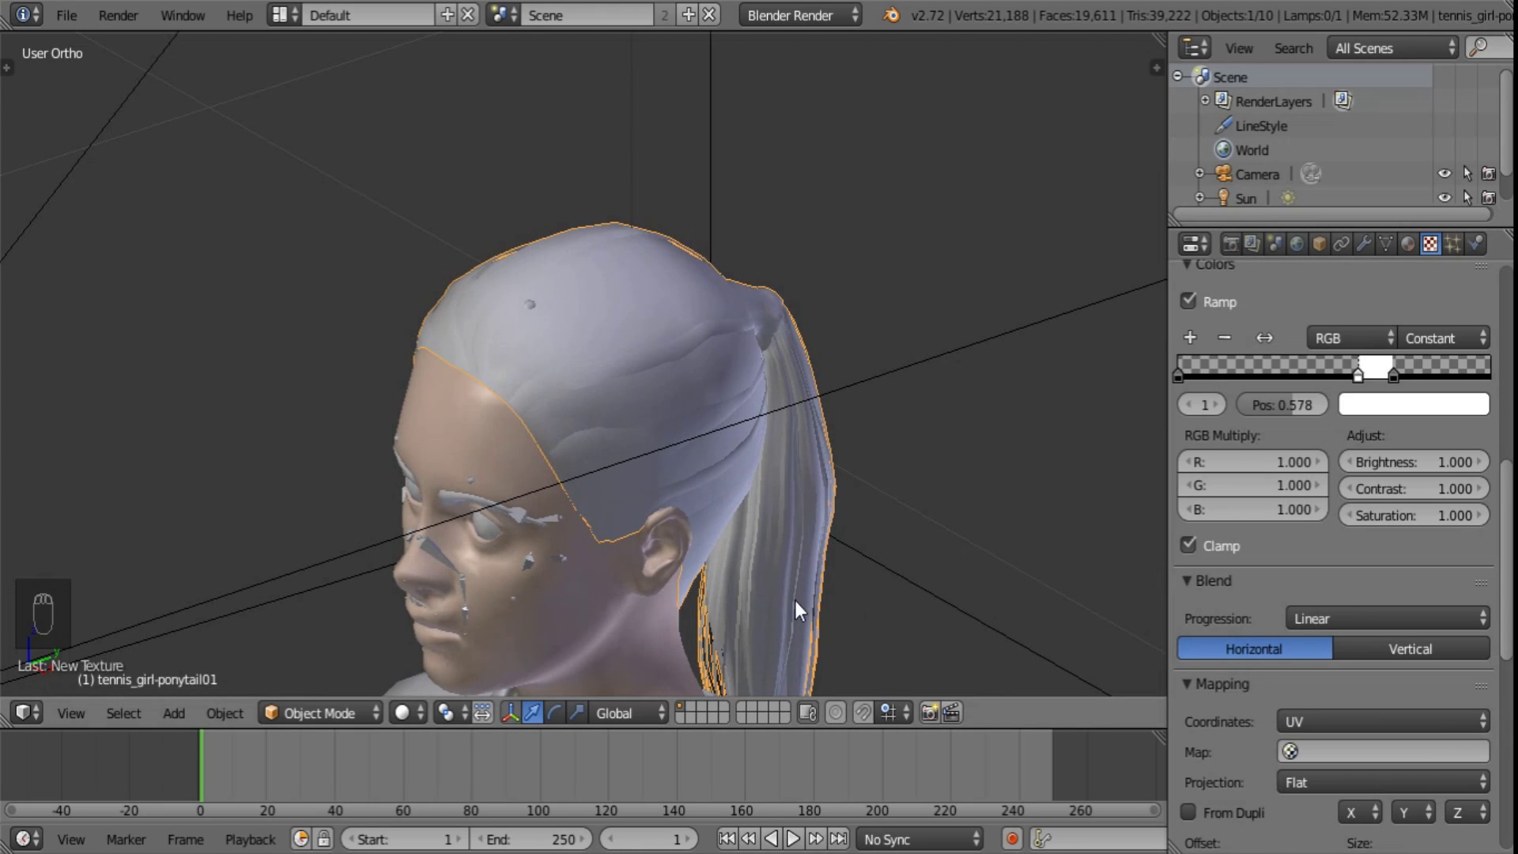
left_click_drag(1508, 616, 1508, 694)
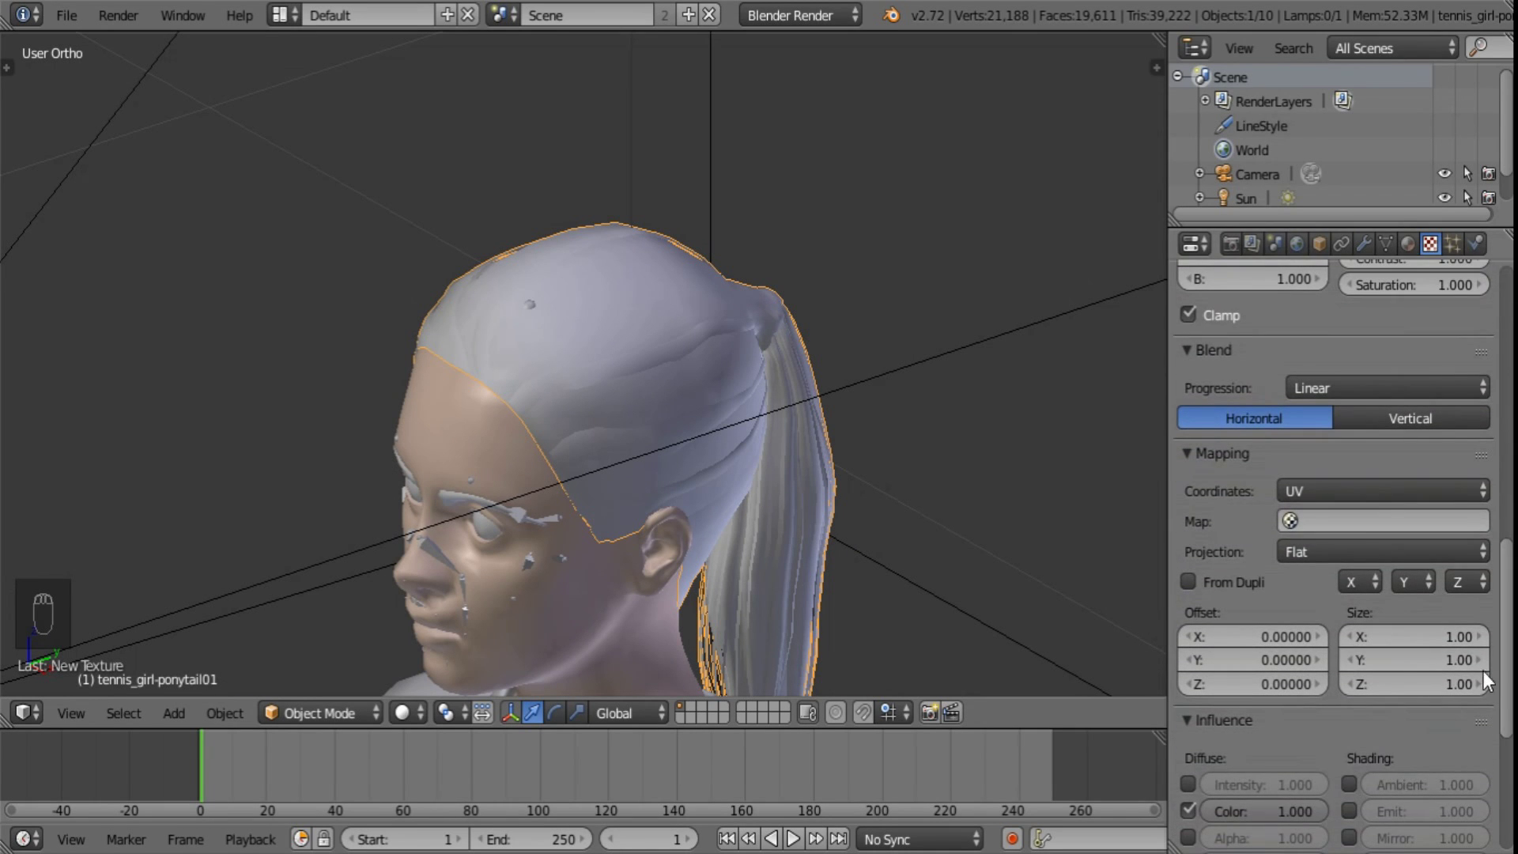
left_click(1301, 488)
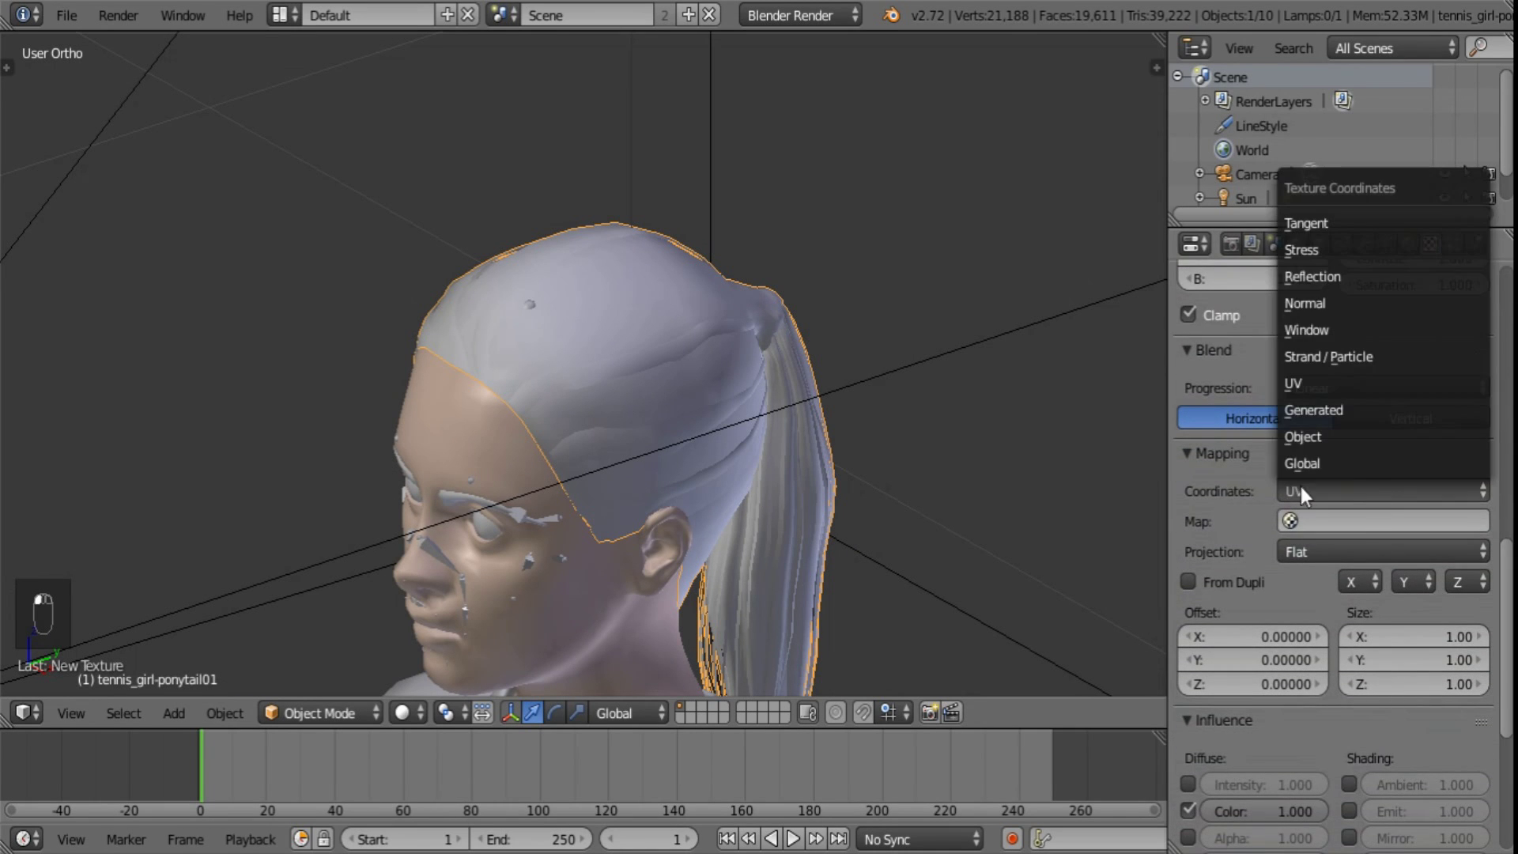
left_click(1339, 277)
- Set the Light band texture's influence blend mode to Add
scroll(1478, 557, "down", 10)
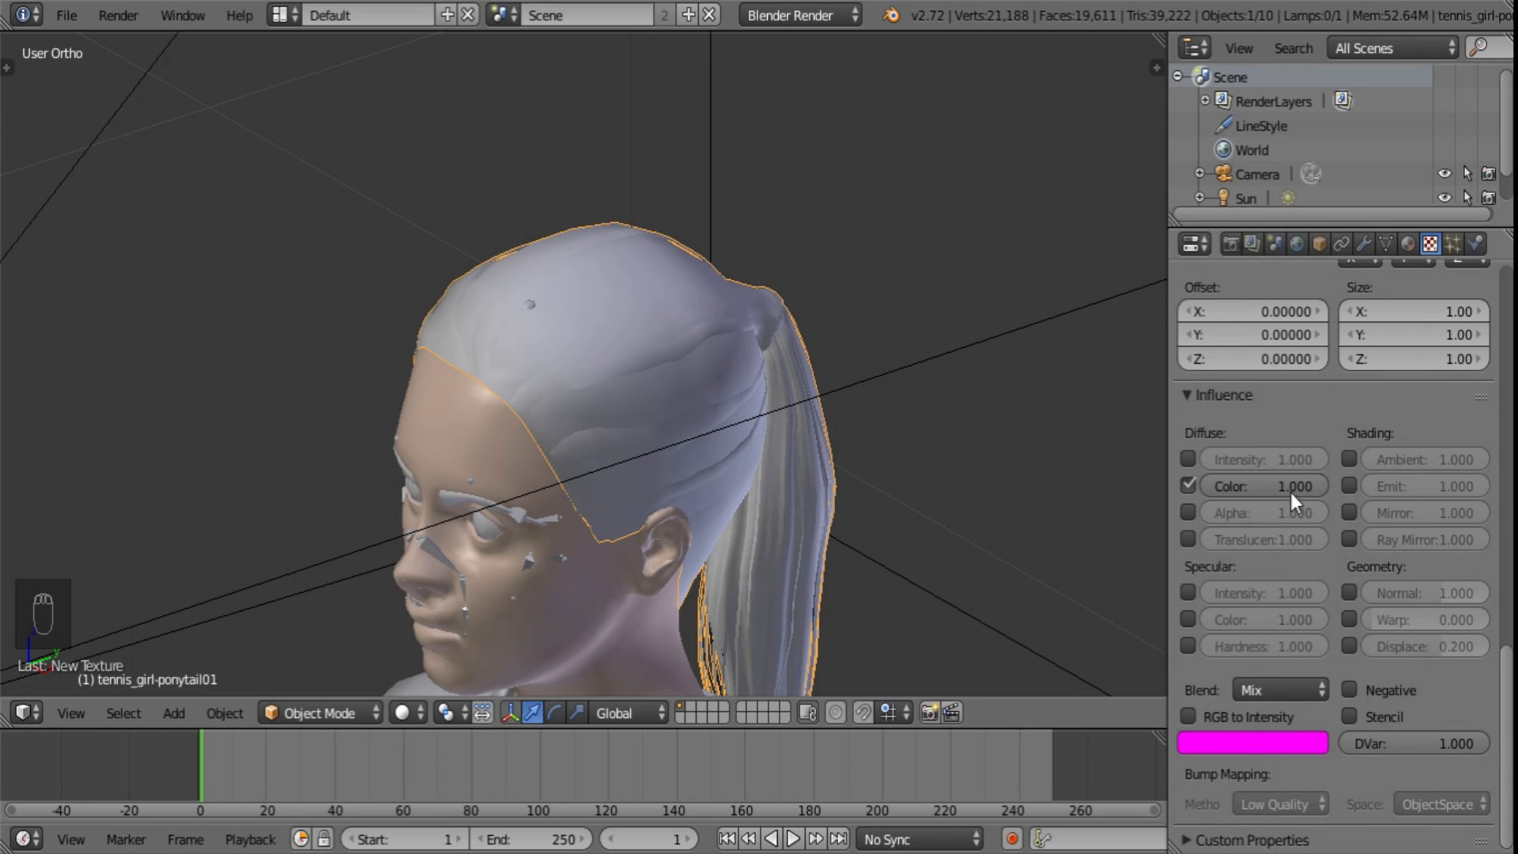
left_click(1272, 691)
left_click(1279, 629)
middle_click_drag(742, 519, 746, 490)
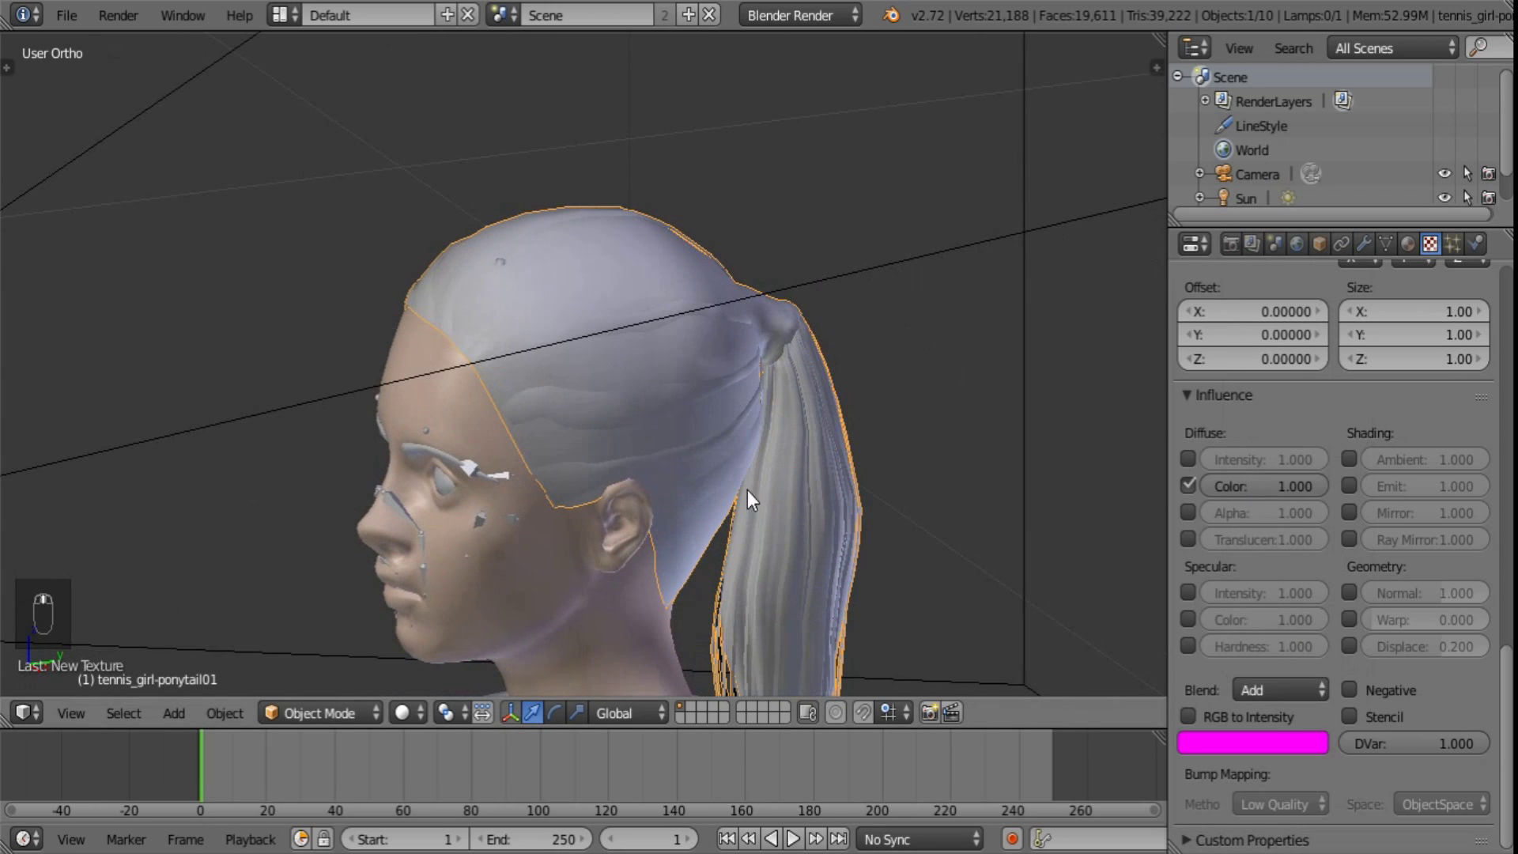
- Raise the ponytail01 material's diffuse intensity to 1.0 and give it an orange-red diffuse colour
left_click(1407, 243)
left_click_drag(1290, 727, 1391, 716)
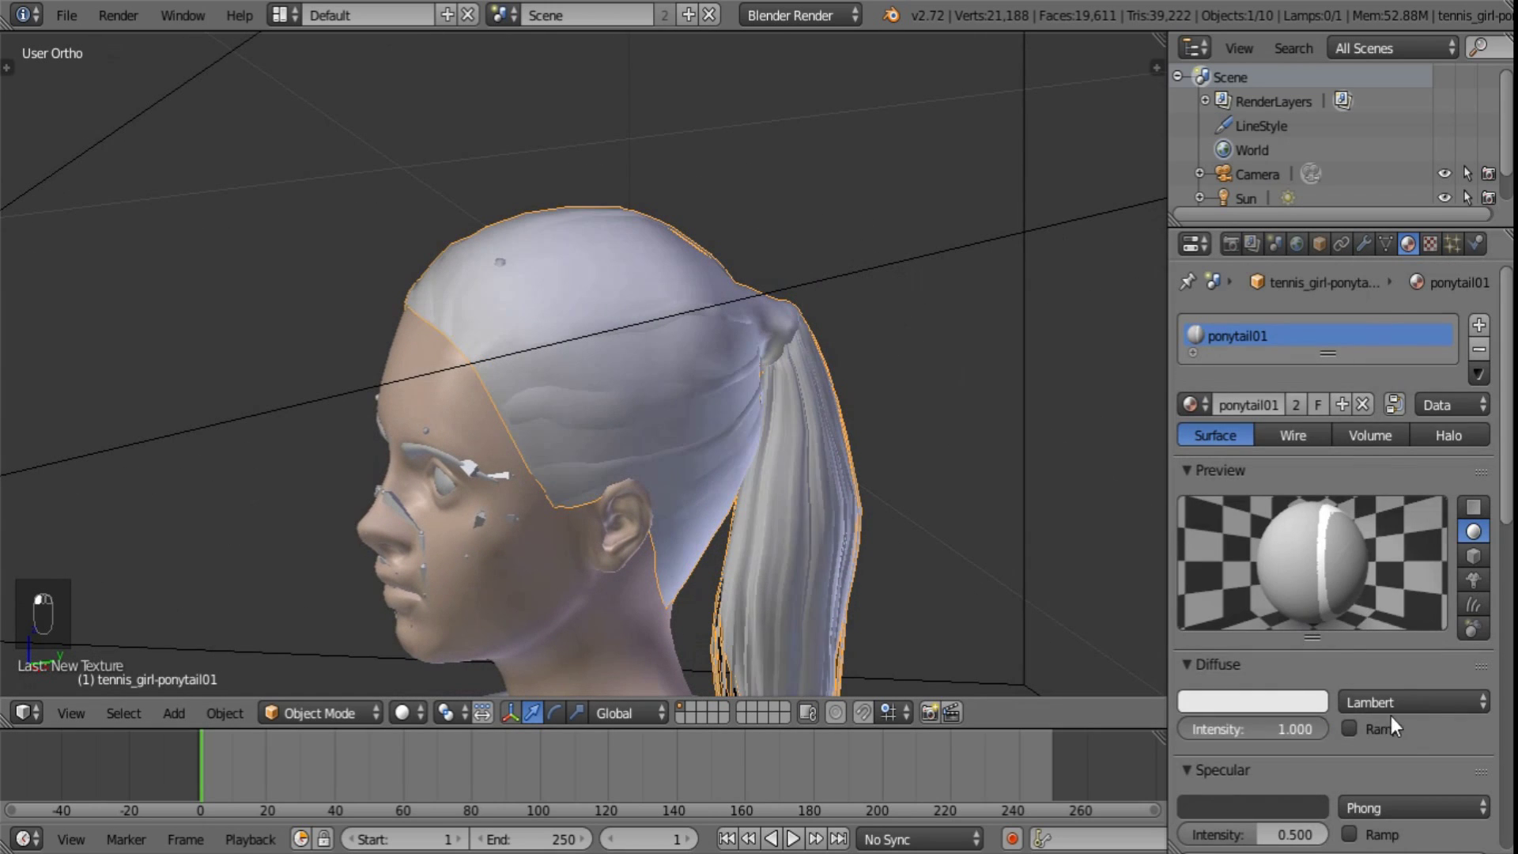
left_click(1301, 698)
left_click_drag(1206, 437, 1200, 528)
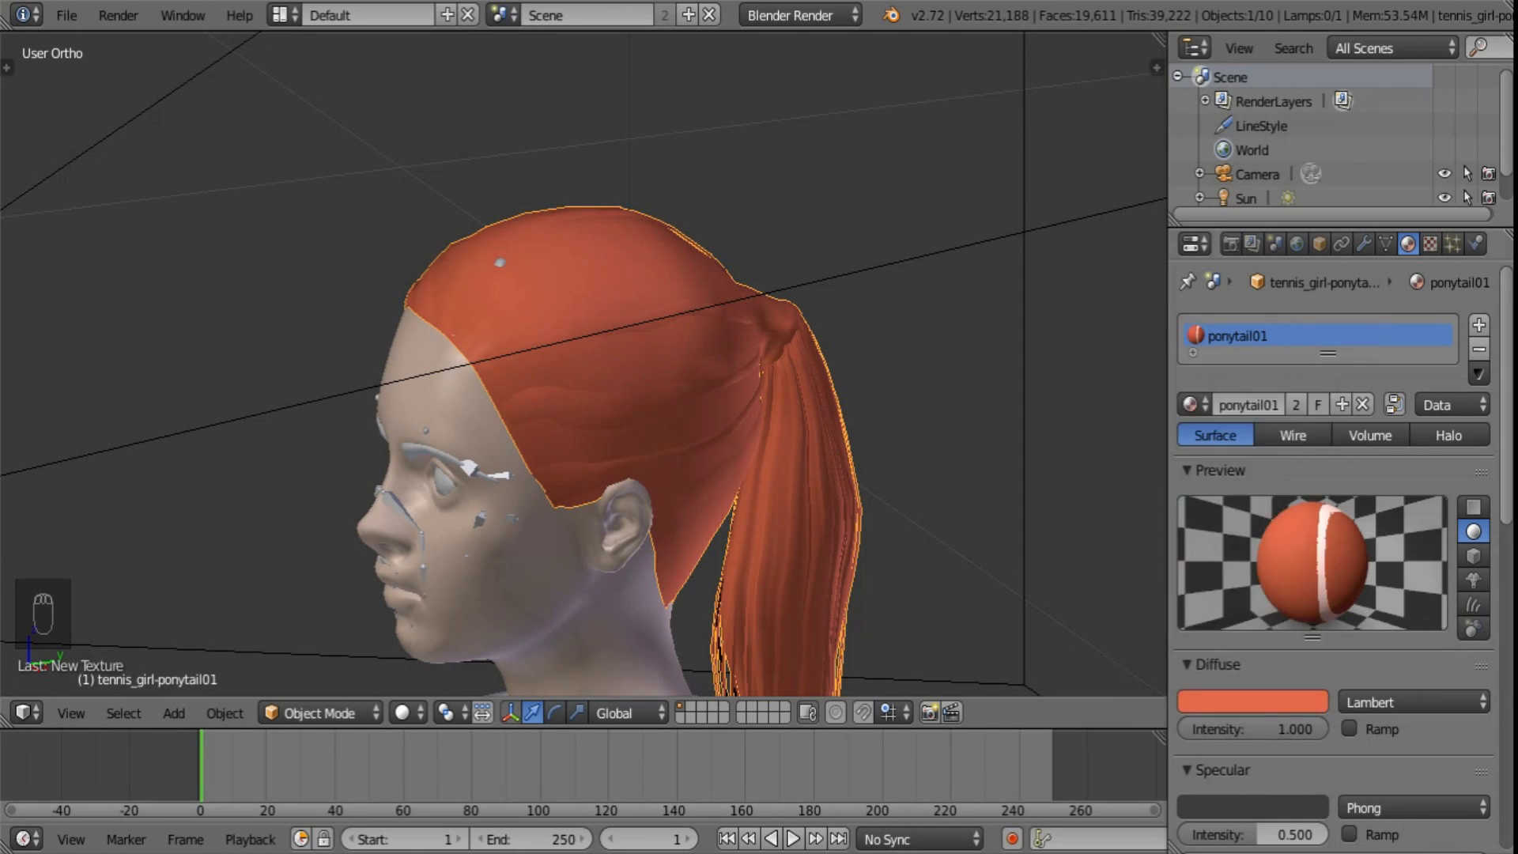
- Switch the material's diffuse shader to Toon with smoothness 0 and size 1.28
left_click(1404, 700)
left_click(1410, 618)
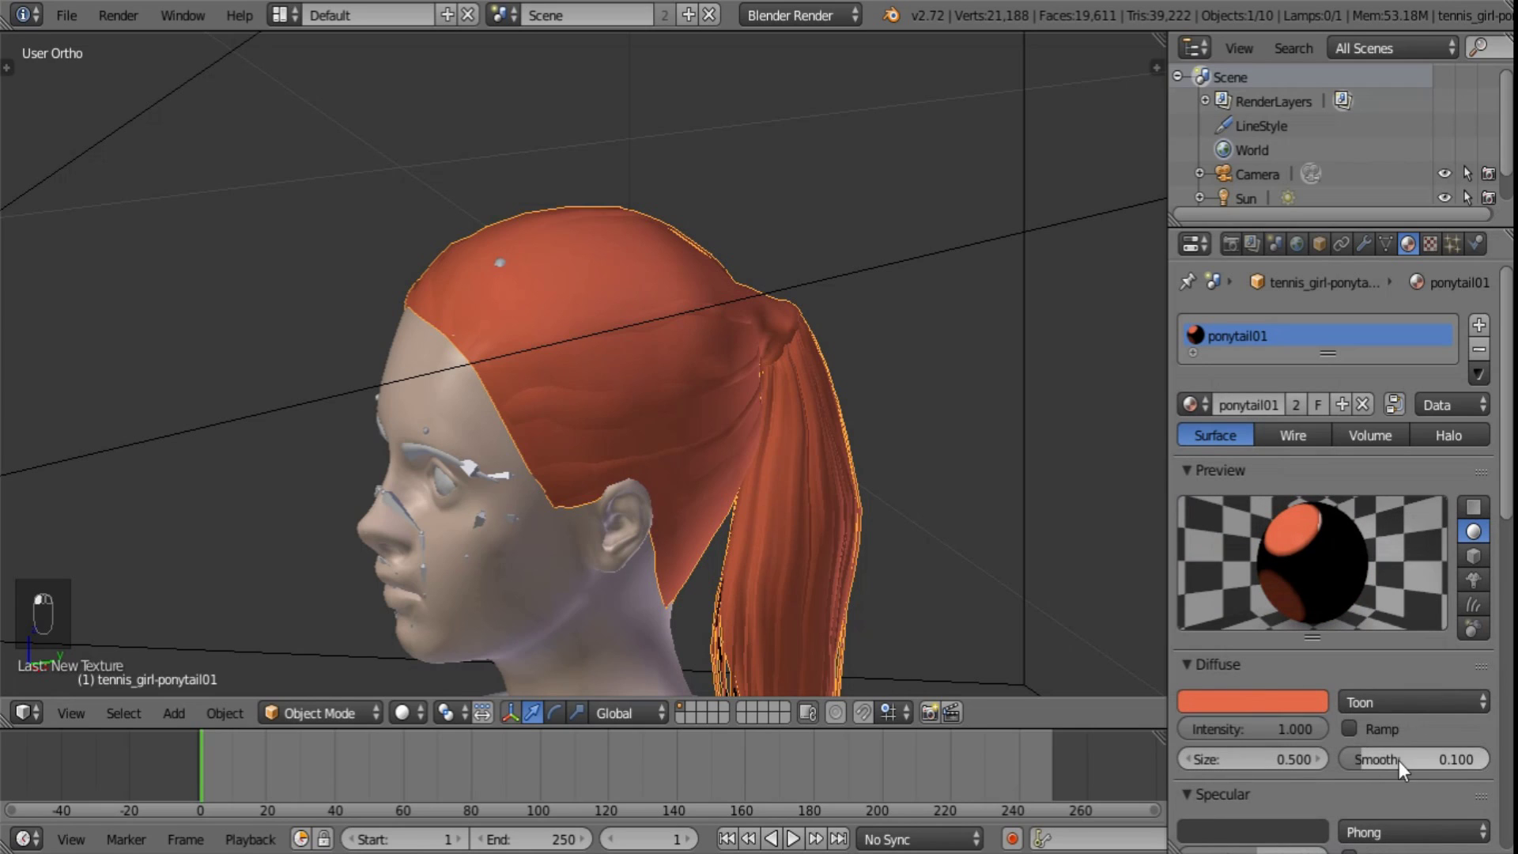
left_click_drag(1398, 760, 1249, 761)
left_click(1244, 759)
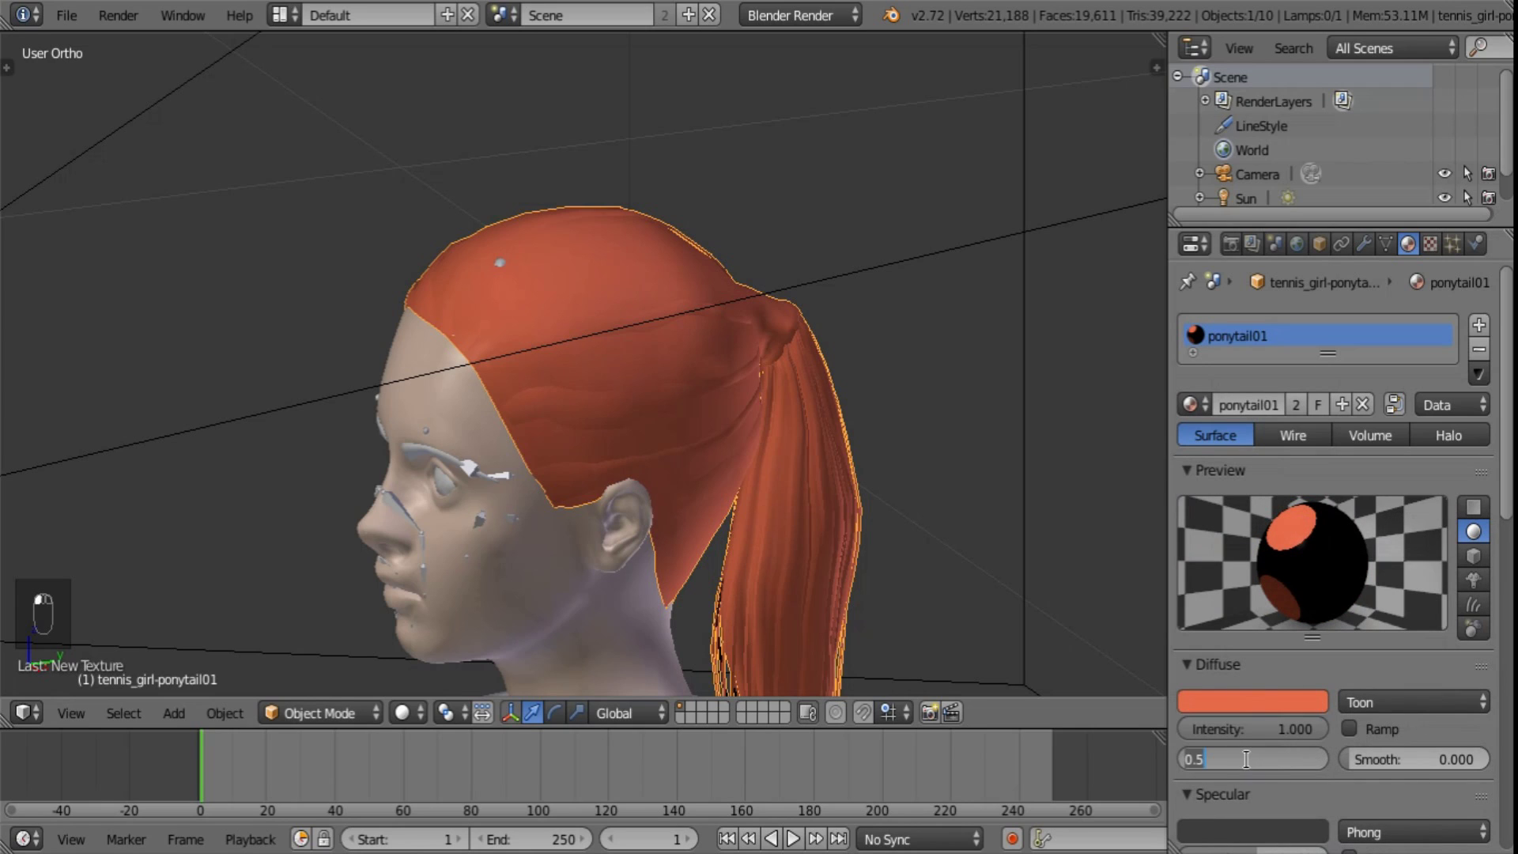
type("1.2")
key("Return")
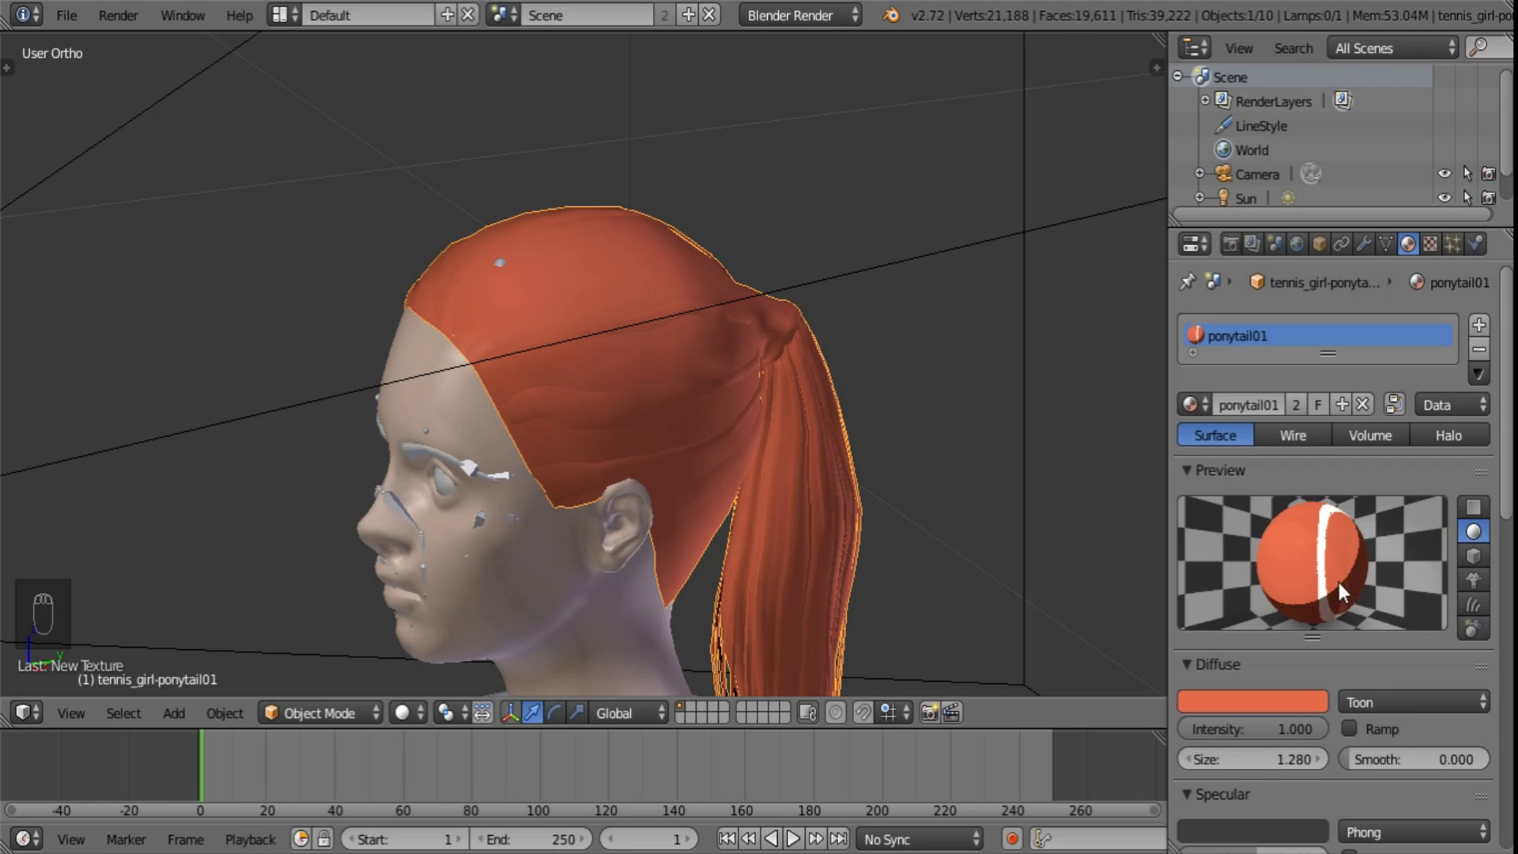
- Try a diffuse Toon size of 1.11 and return the size to 1.28
left_click_drag(1263, 756, 1228, 755)
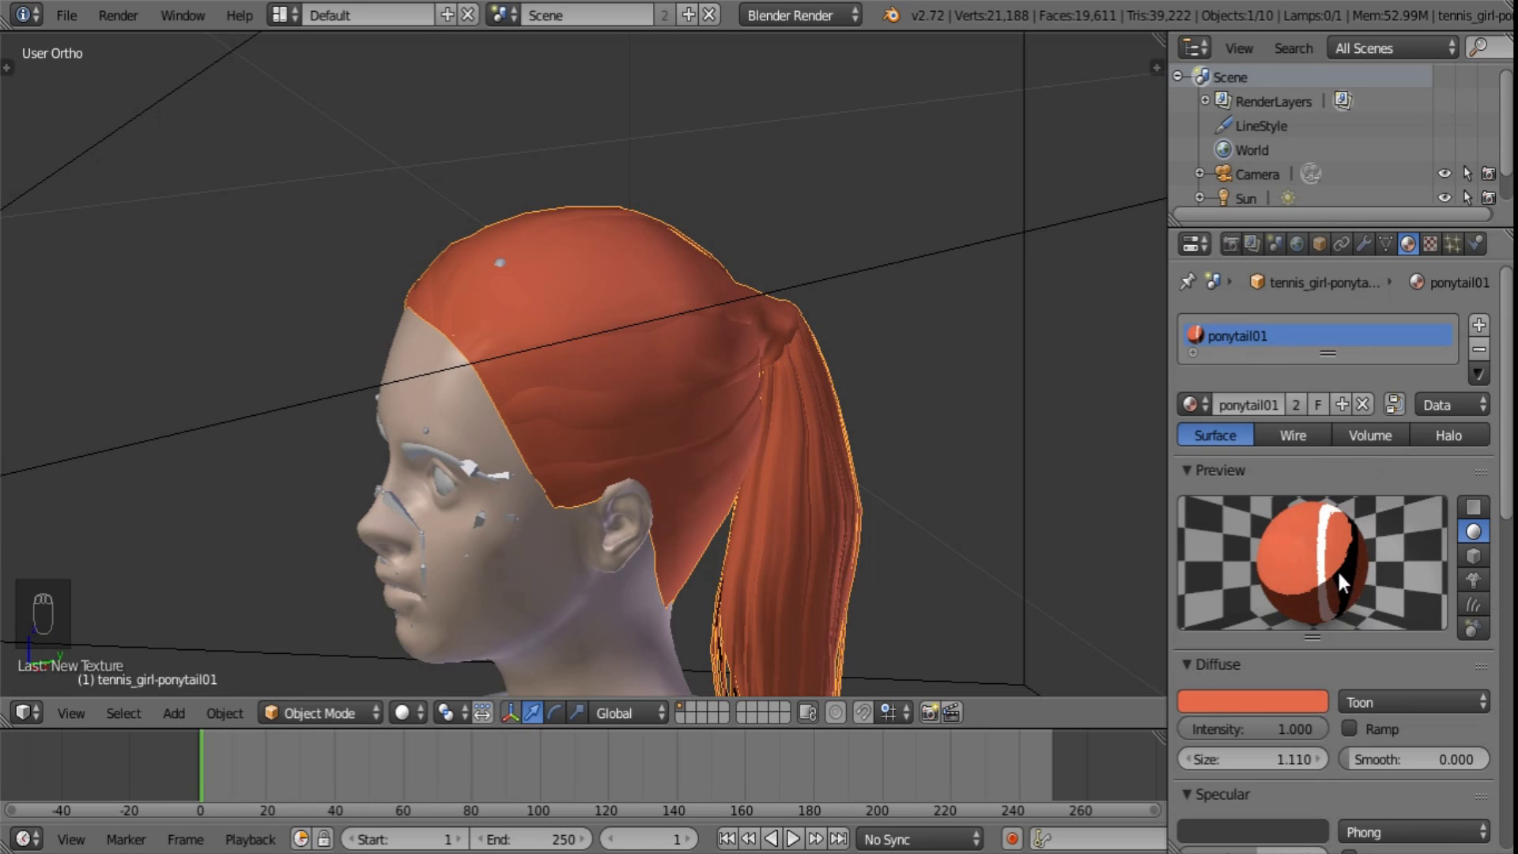
left_click(1247, 757)
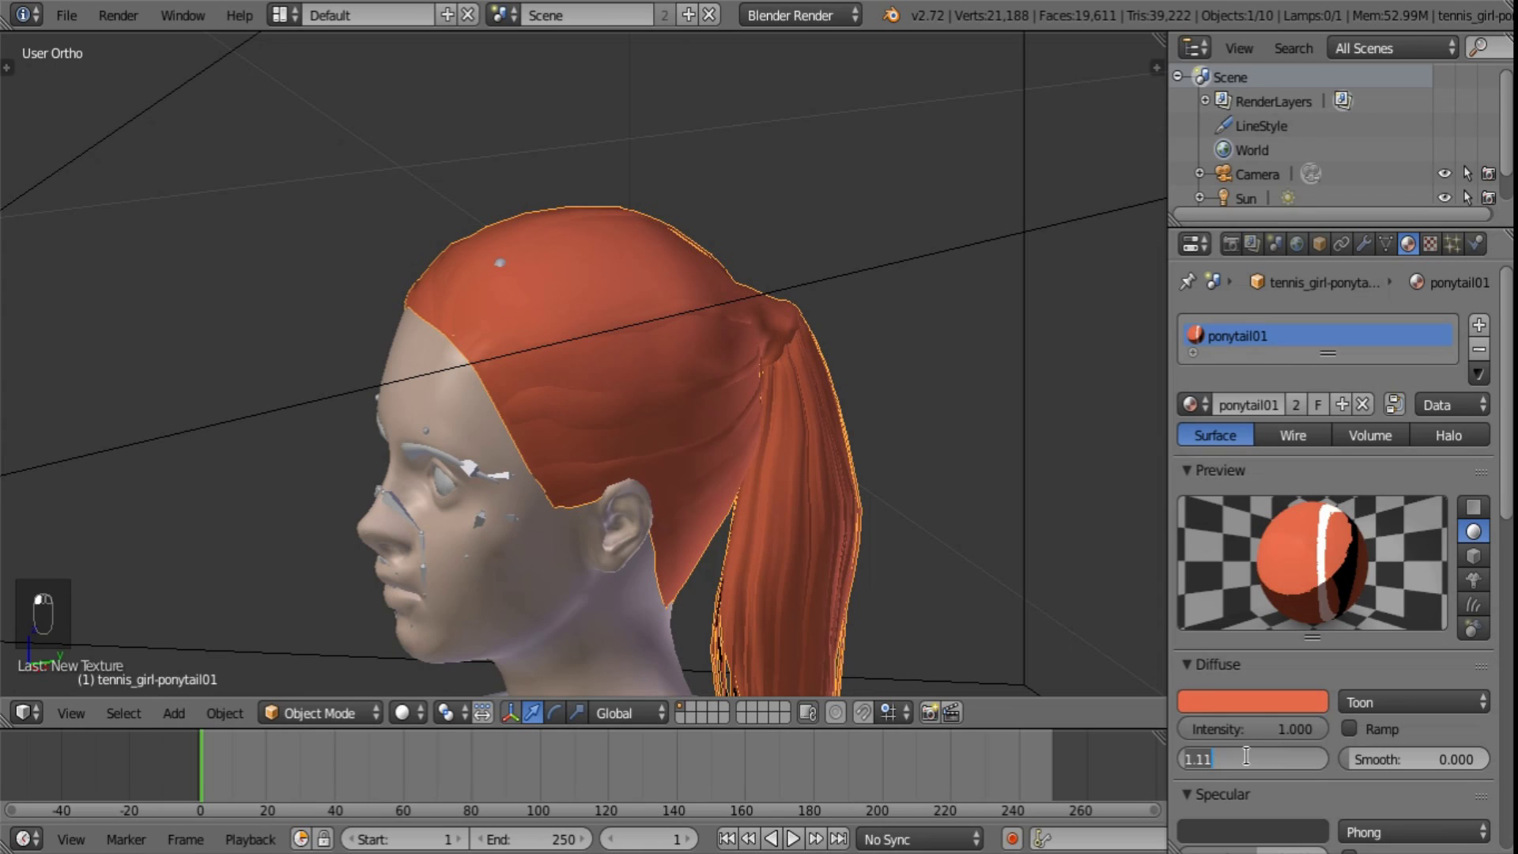
type("1.28")
key("Return")
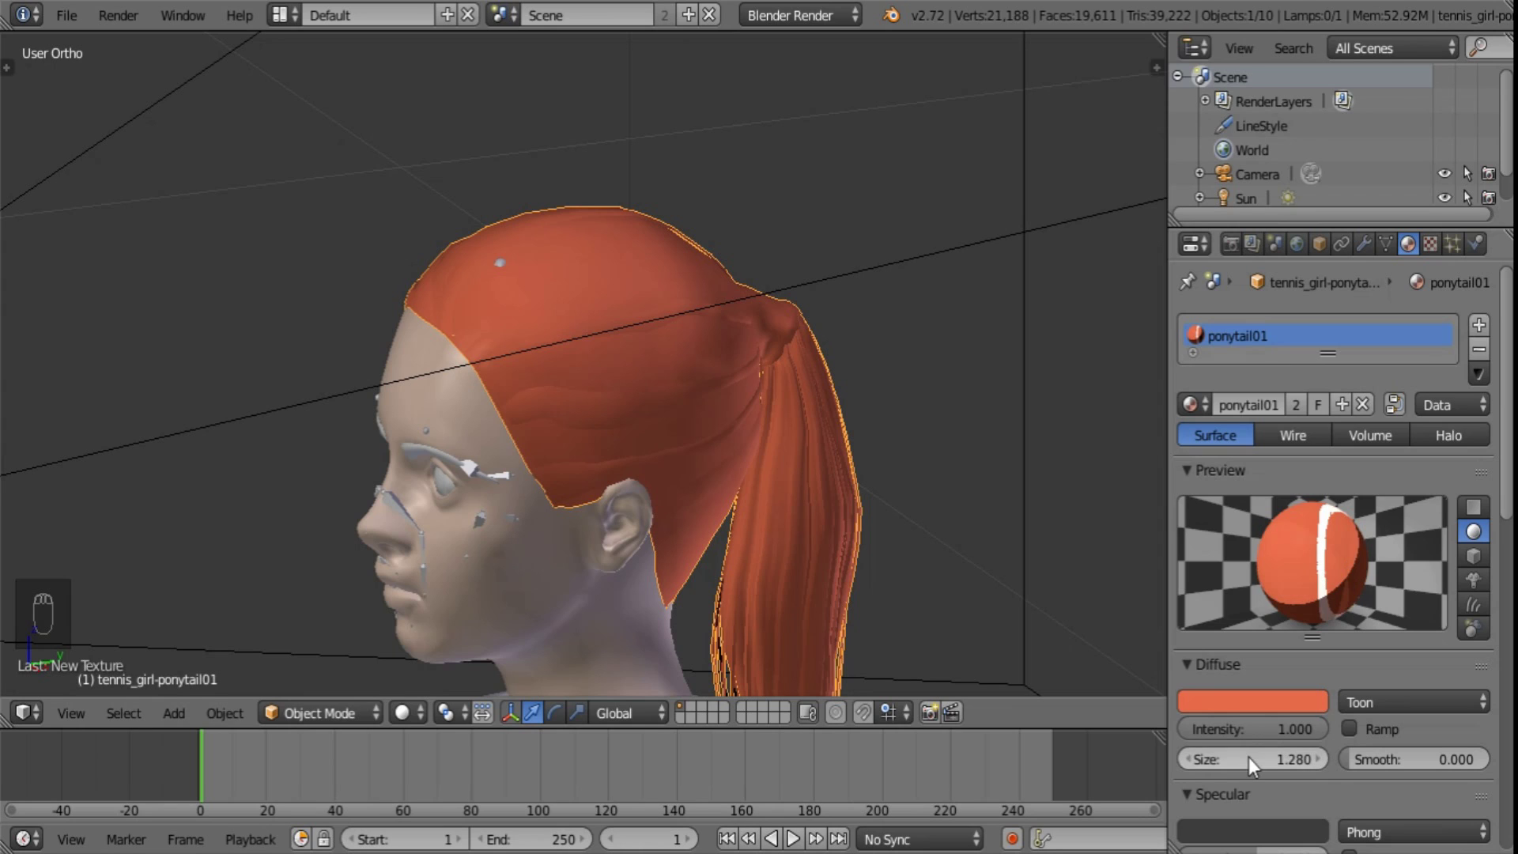
- Switch the material's specular shader to Toon with smoothness 0 and intensity 1.0
scroll(1313, 672, "down", 4)
scroll(1388, 652, "down", 1)
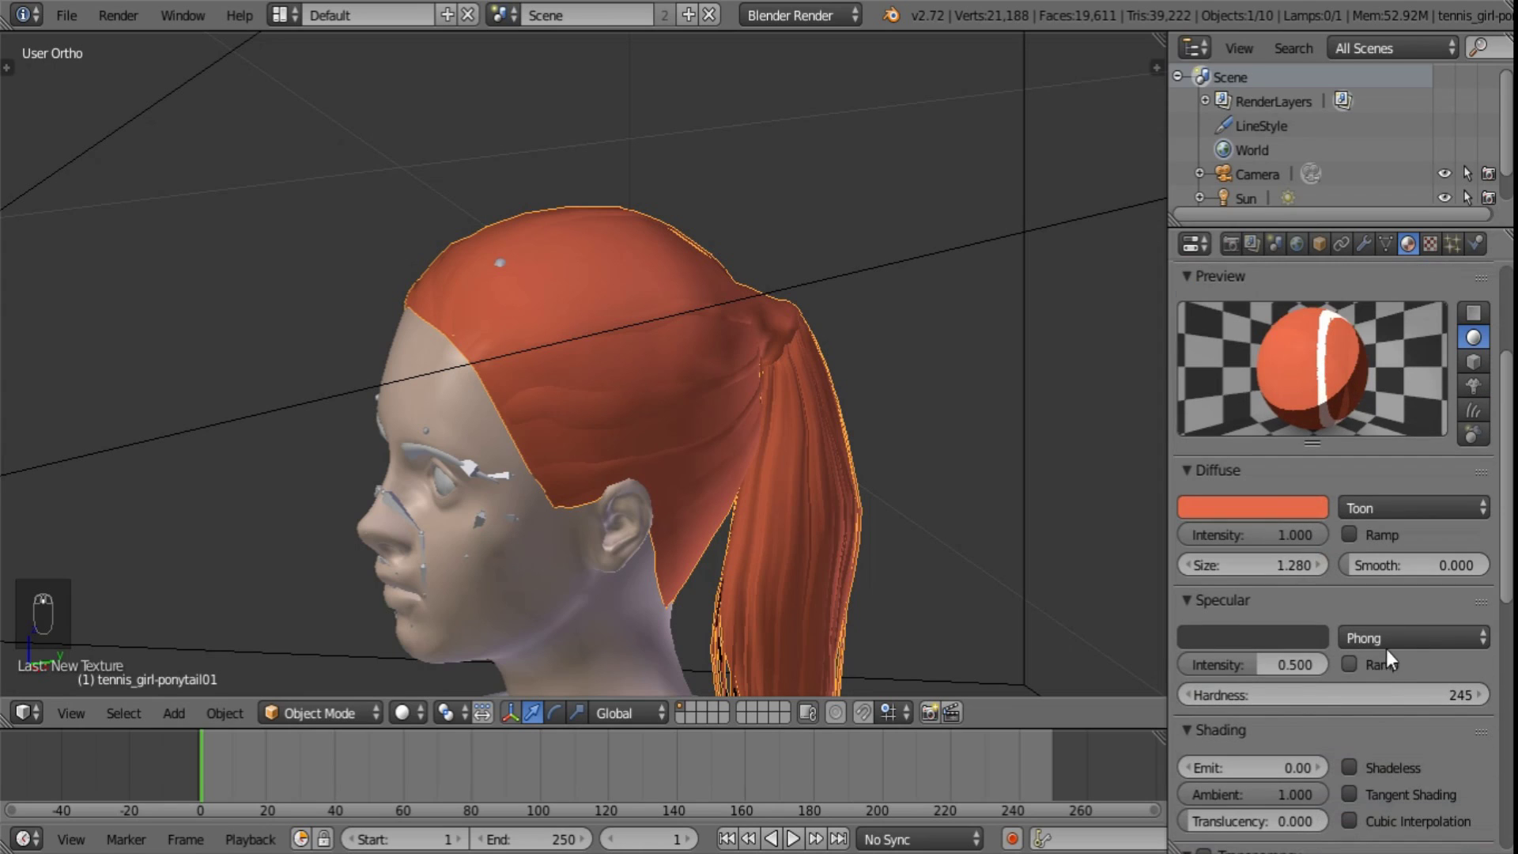
left_click(1386, 648)
left_click(1406, 533)
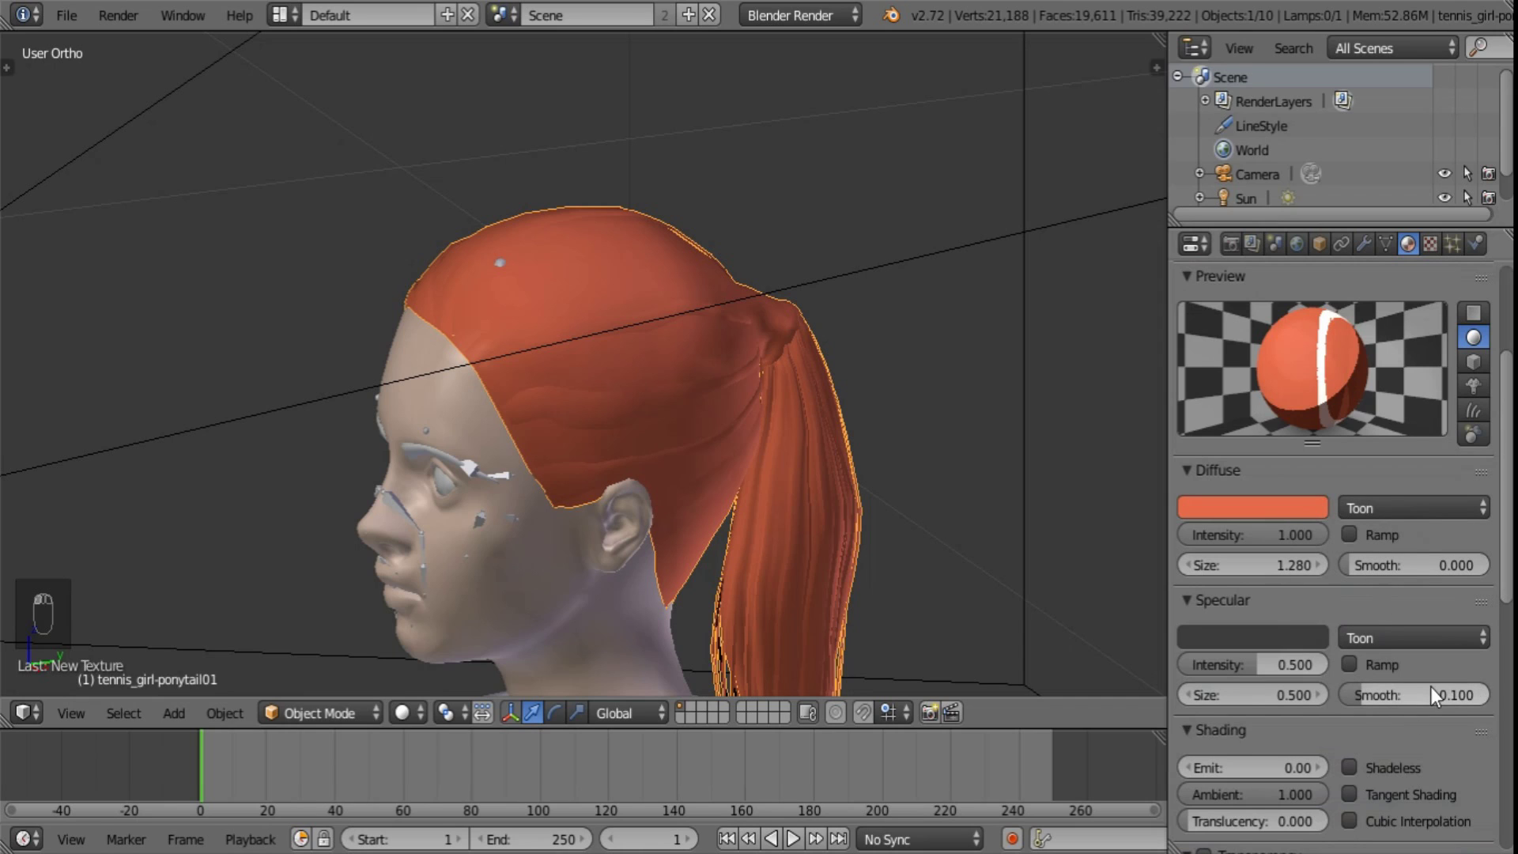
left_click_drag(1429, 694, 1298, 698)
left_click_drag(1254, 666, 1329, 666)
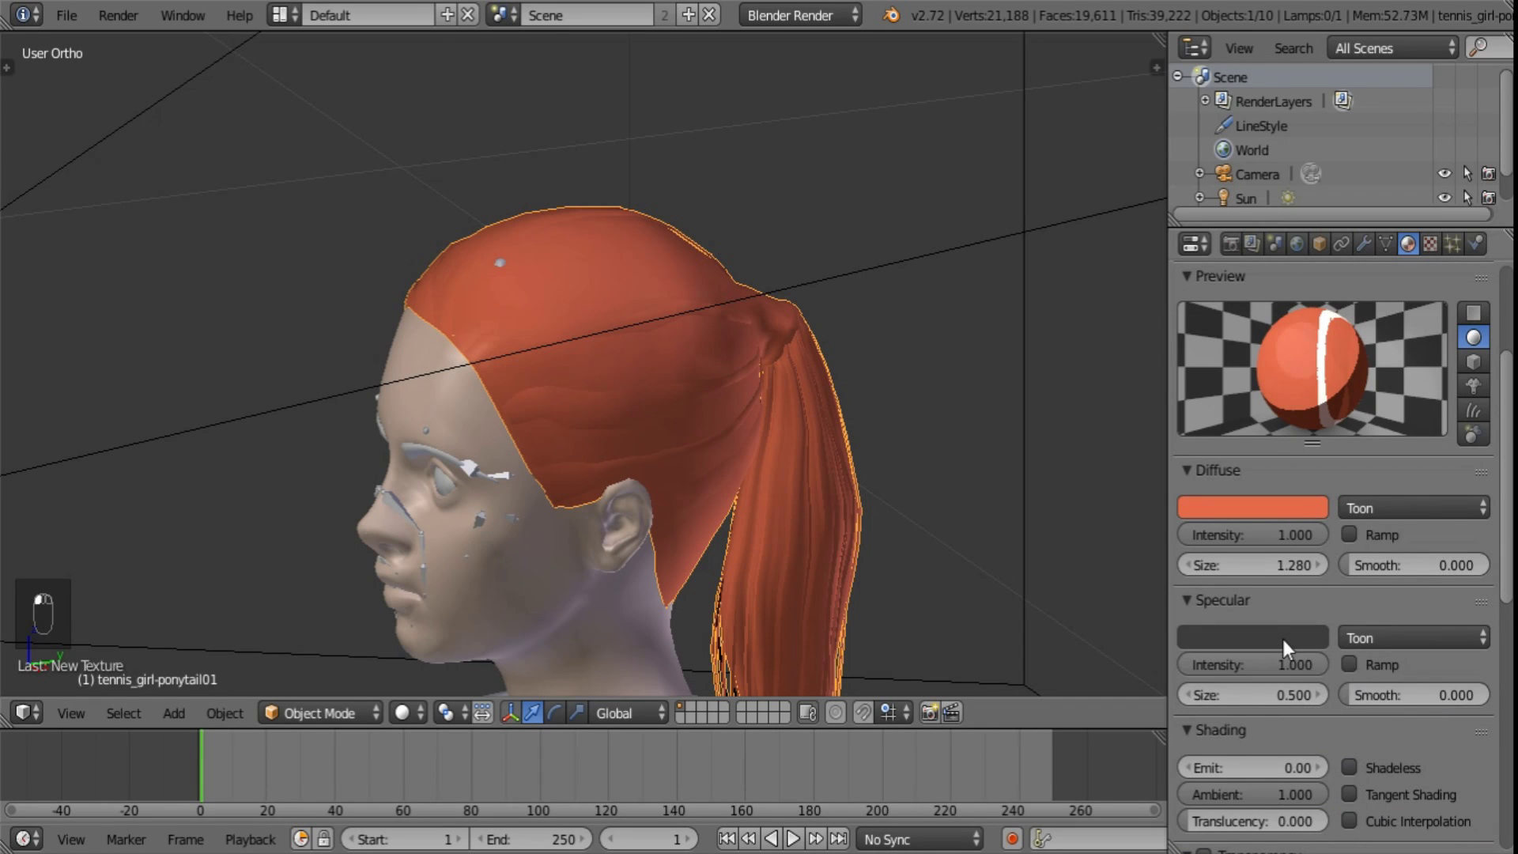
- Lighten the specular colour to a slightly brighter grey and reduce the specular Toon size to 0.267
left_click(1282, 638)
left_click_drag(1308, 438, 1307, 425)
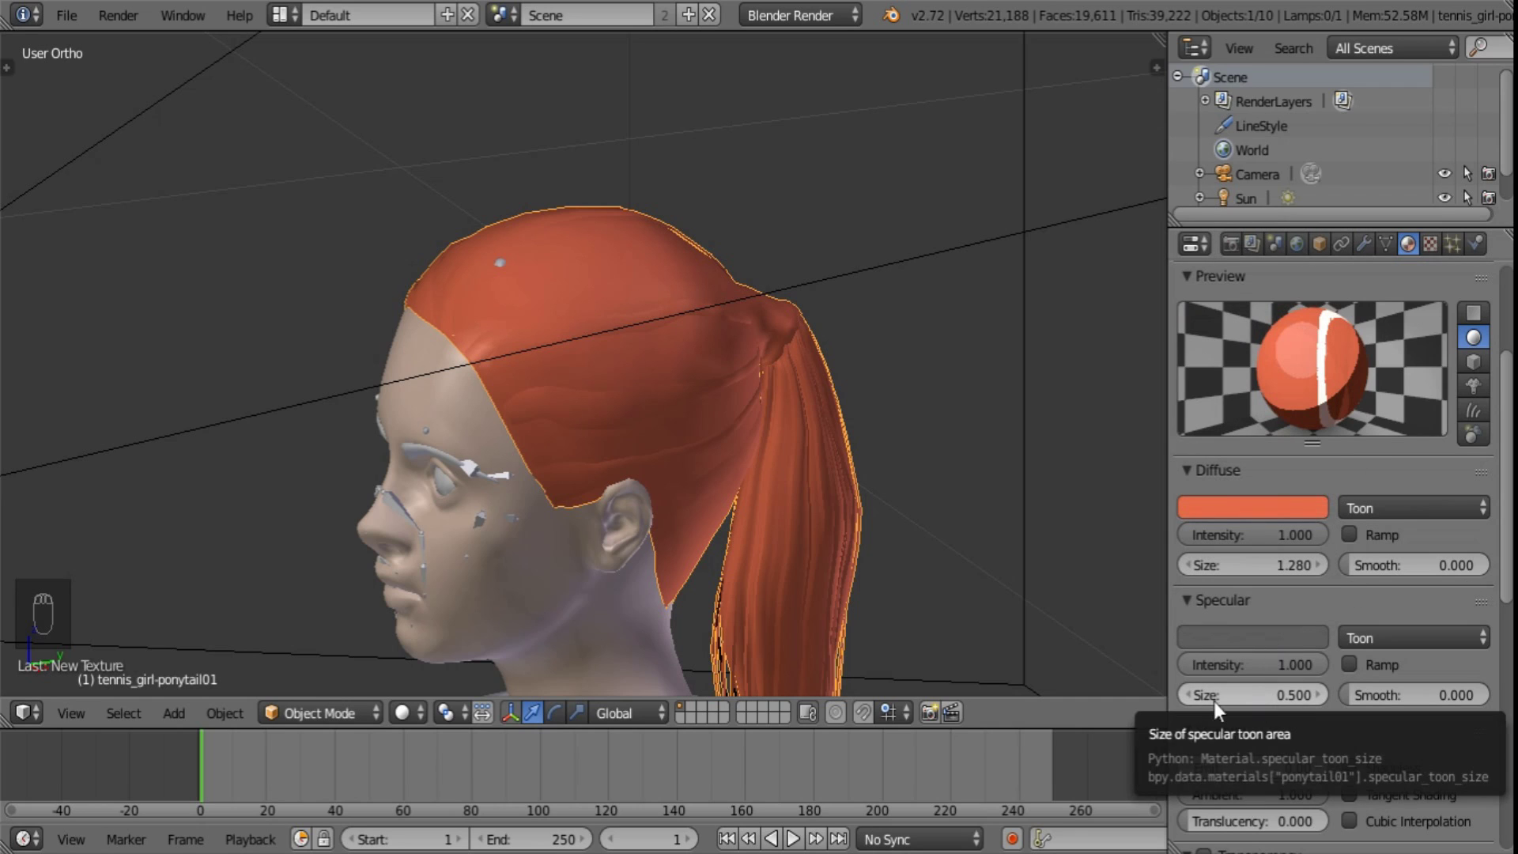
mouse_move(1212, 700)
left_mouse_down()
mouse_move(1253, 690)
mouse_move(1184, 690)
left_mouse_up()
- Raise the ponytail01 material's Pass Index
scroll(1387, 619, "down", 12)
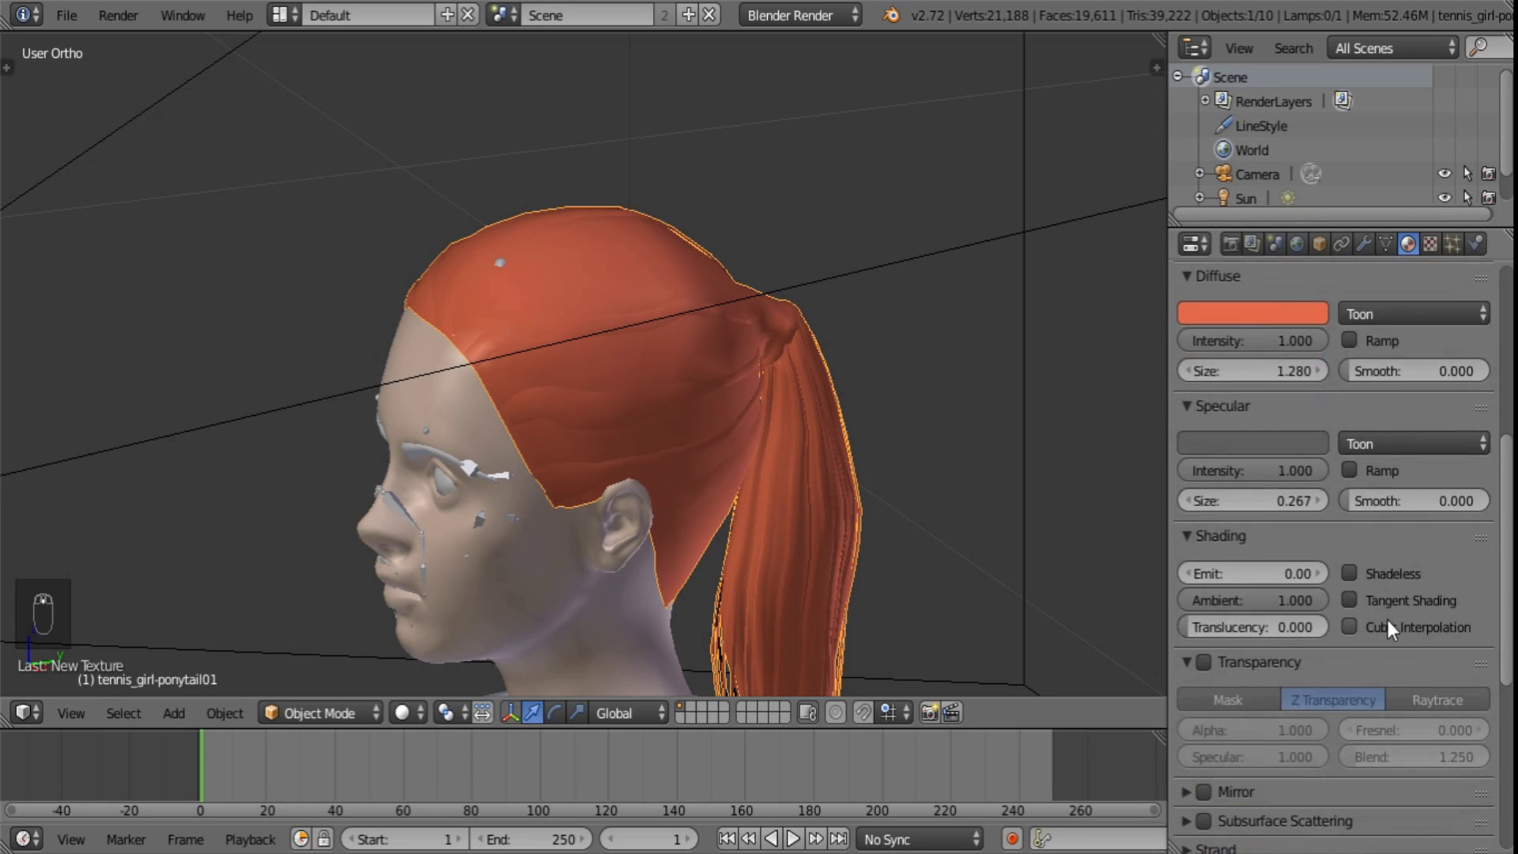
left_click(1221, 561)
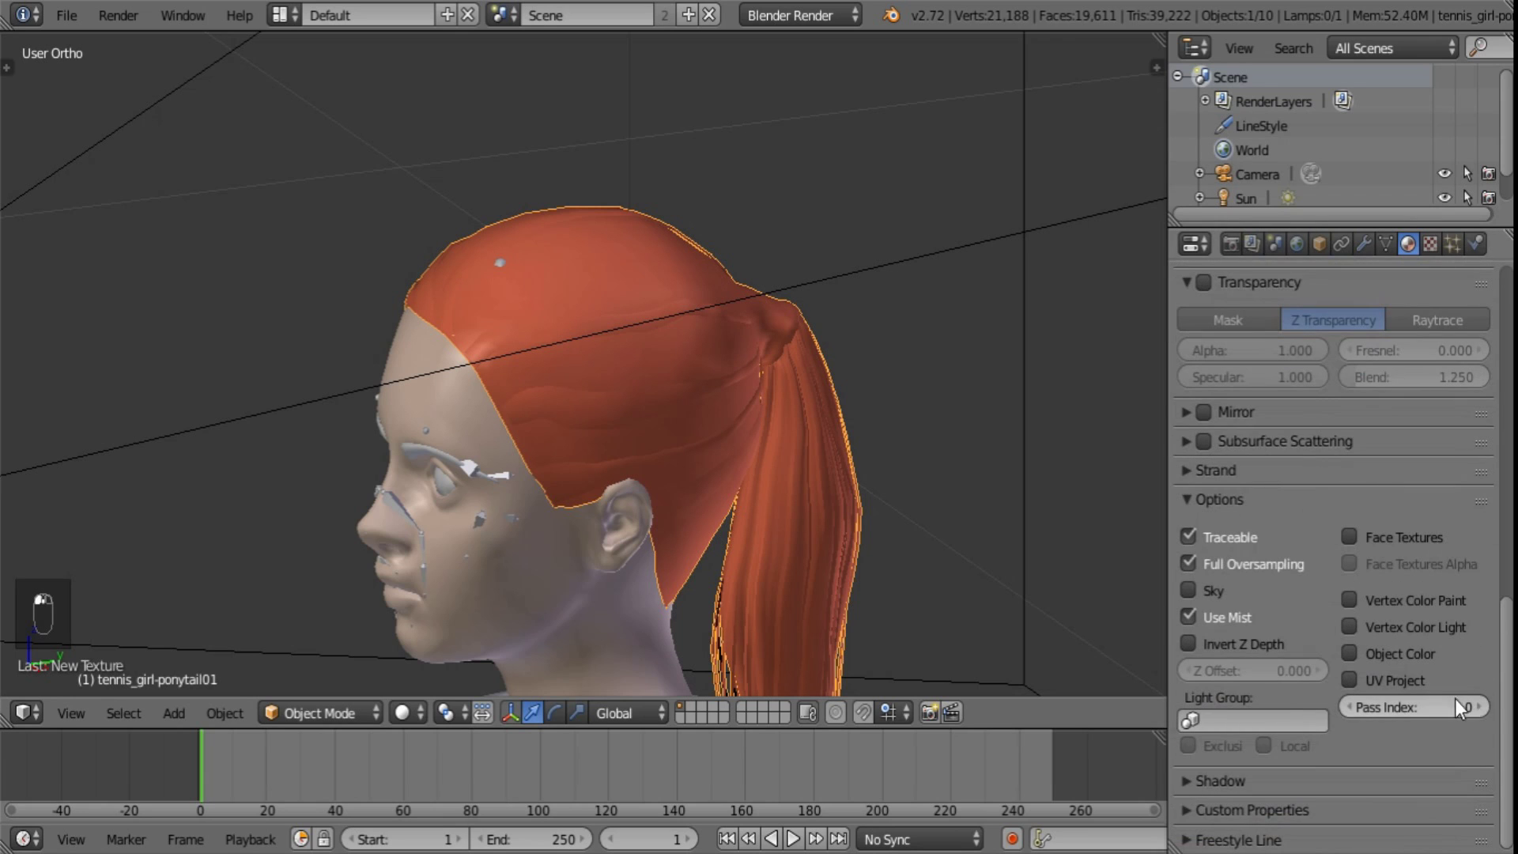
left_click_drag(1482, 710, 1489, 710)
left_click(1219, 500)
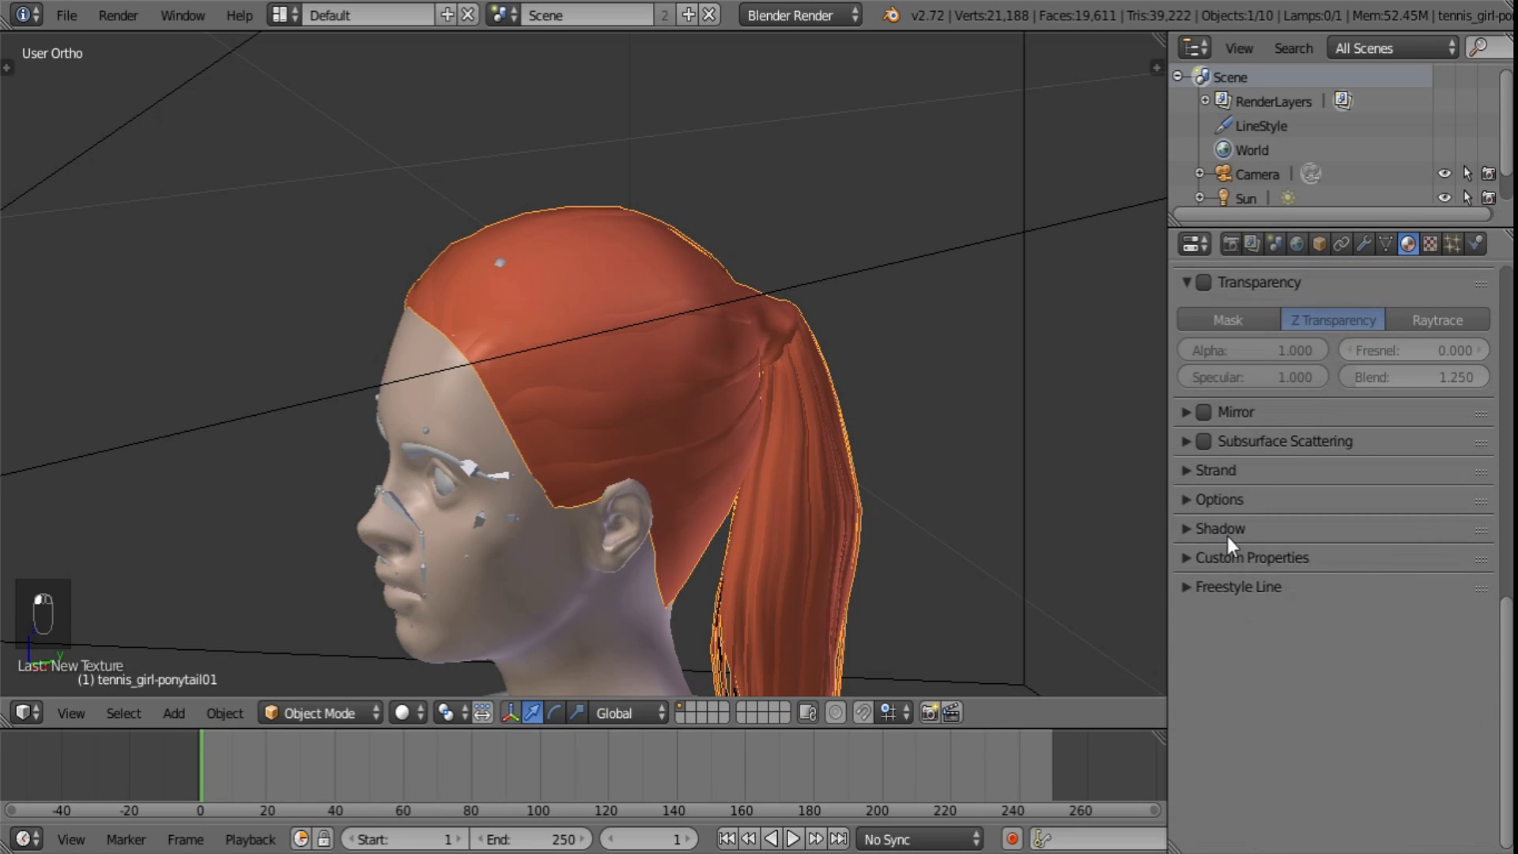
- Enable Receive Transparent and disable Auto Ray Bias in the material's shadow settings
left_click(1225, 530)
left_click(1220, 593)
left_click(1190, 675)
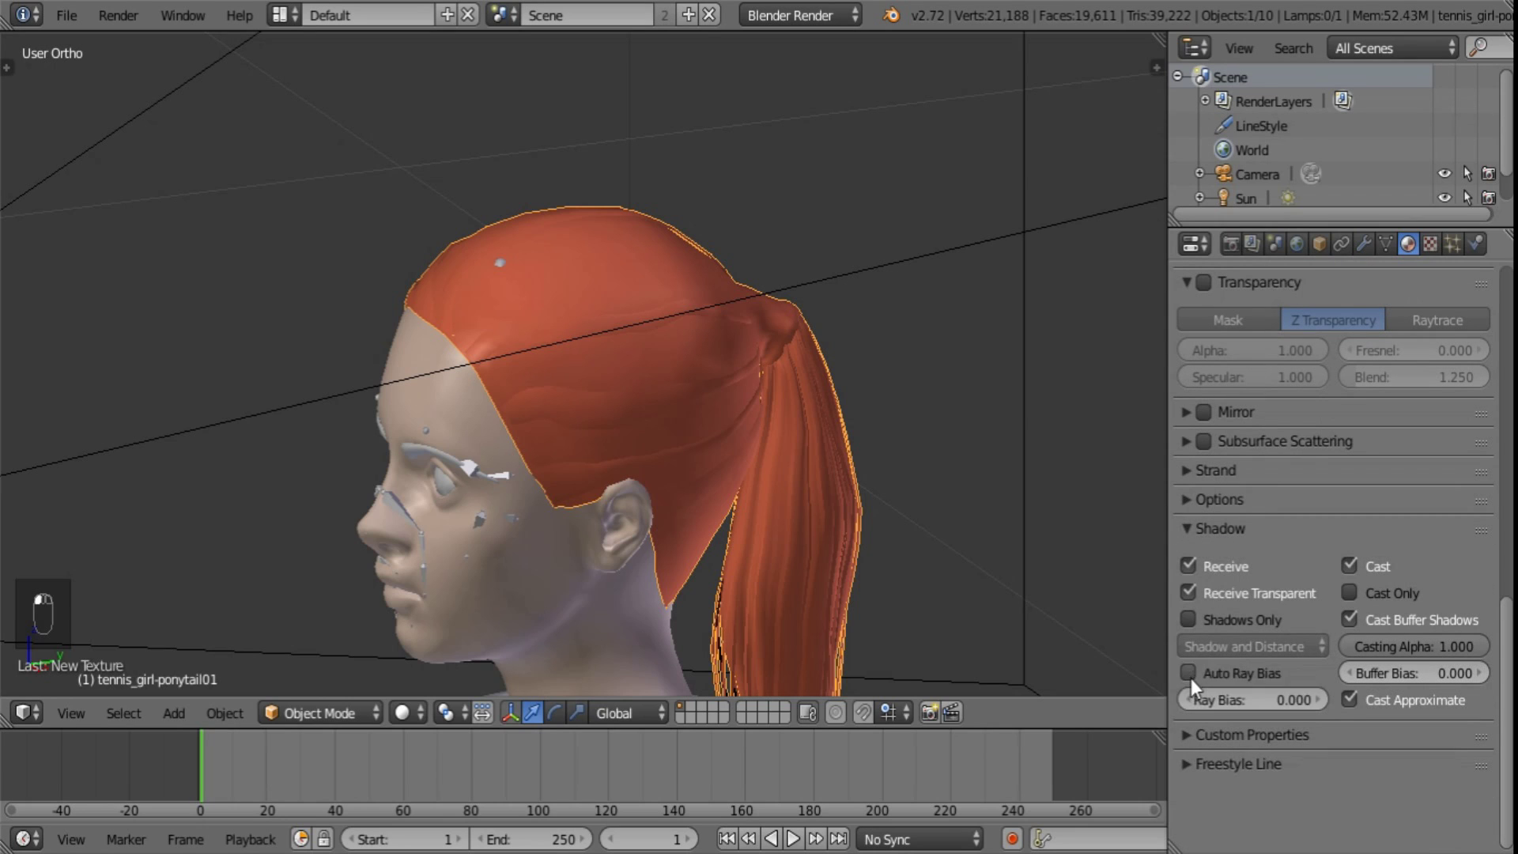
- Collapse the material's Shadow settings and enable the world's Environment Lighting with an energy of 0.25
left_click(1216, 525)
scroll(1373, 629, "up", 15)
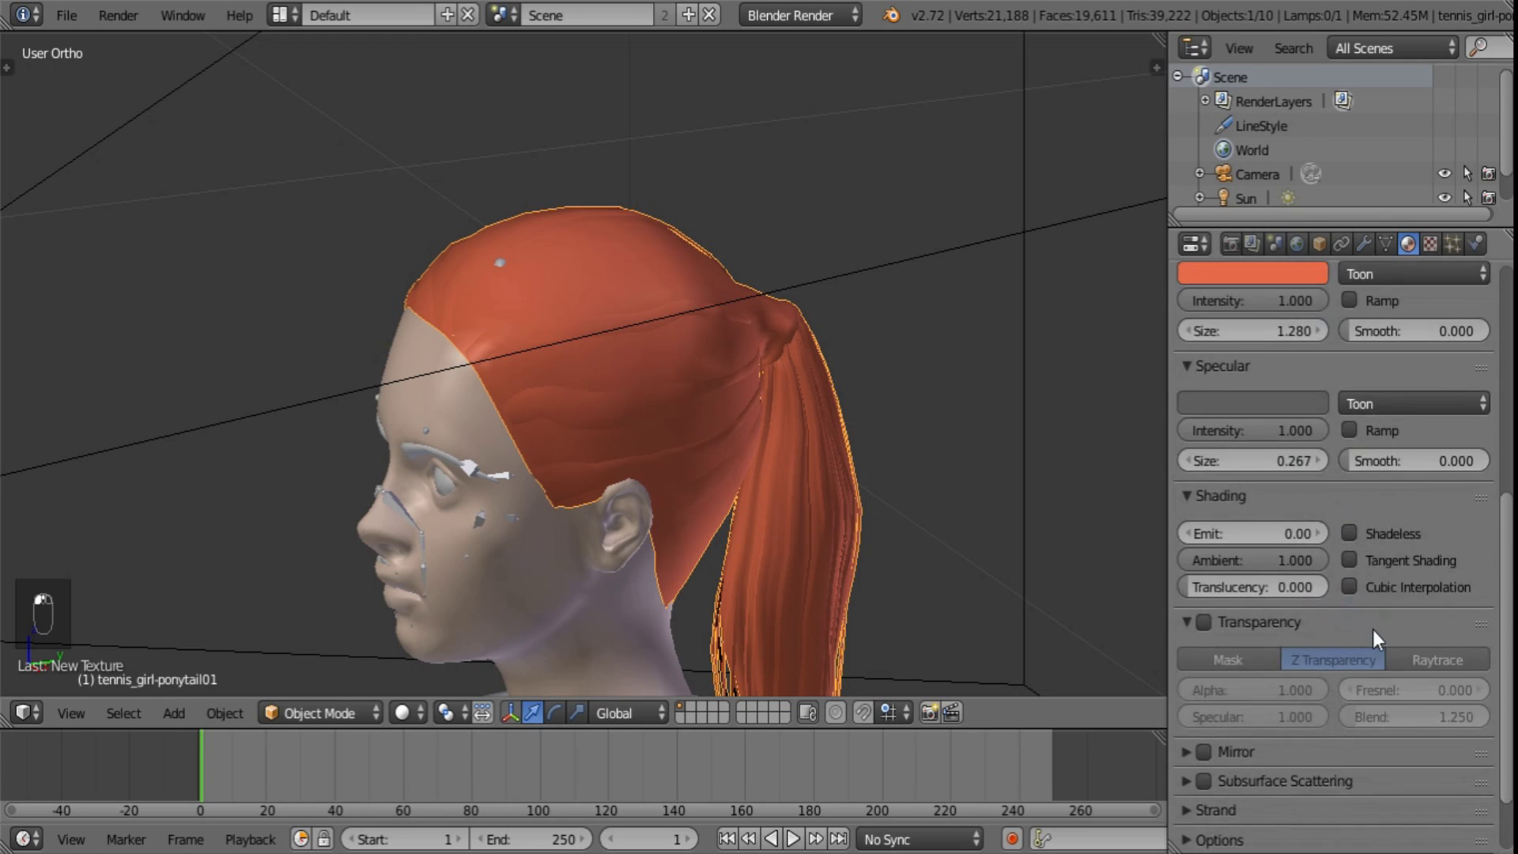
left_click_drag(1503, 512, 1504, 678)
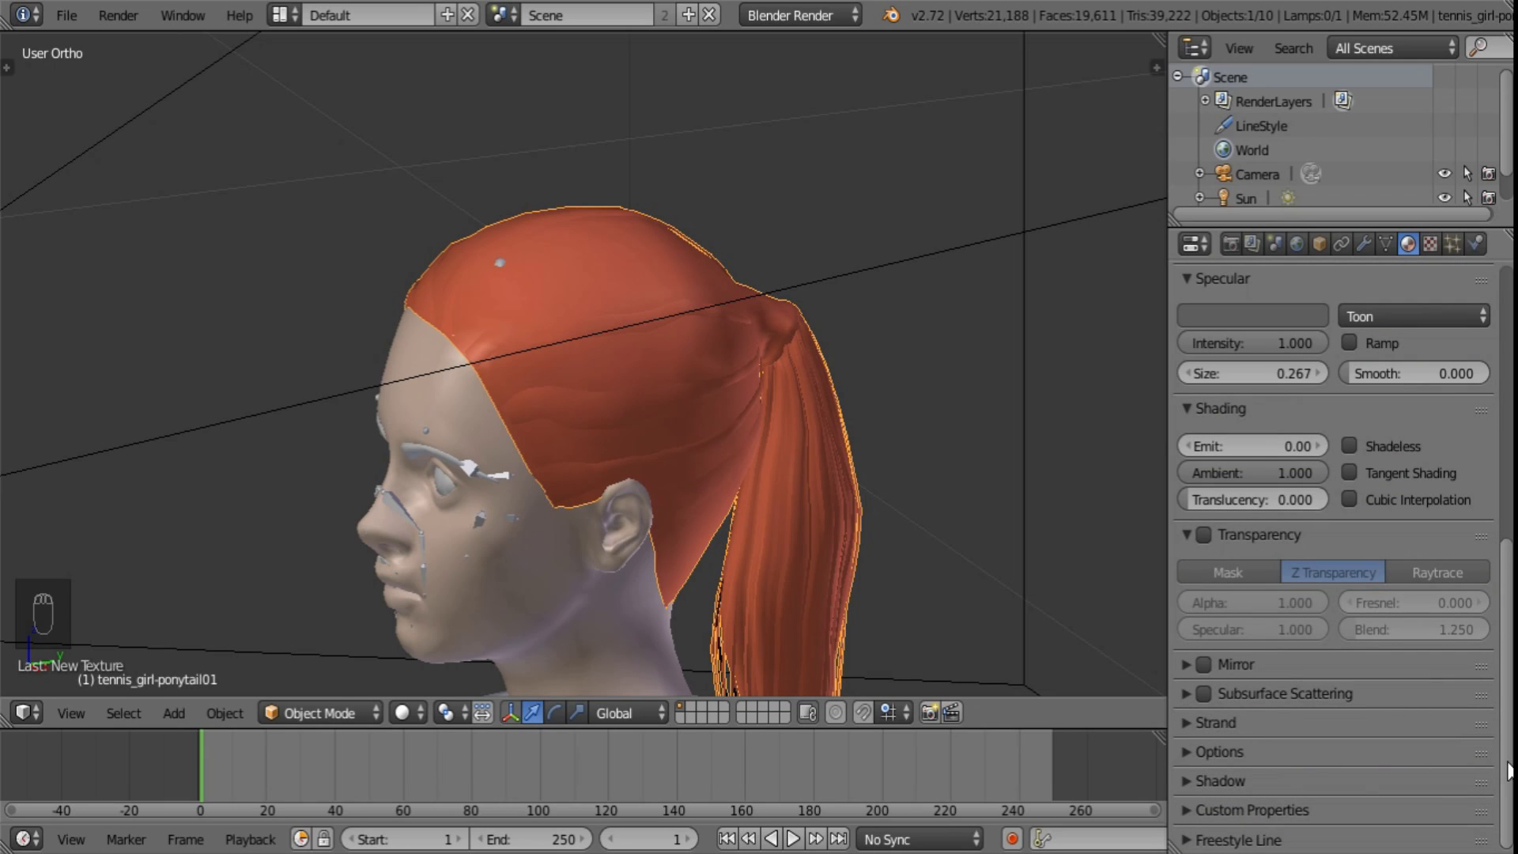
left_click_drag(1507, 761, 1500, 375)
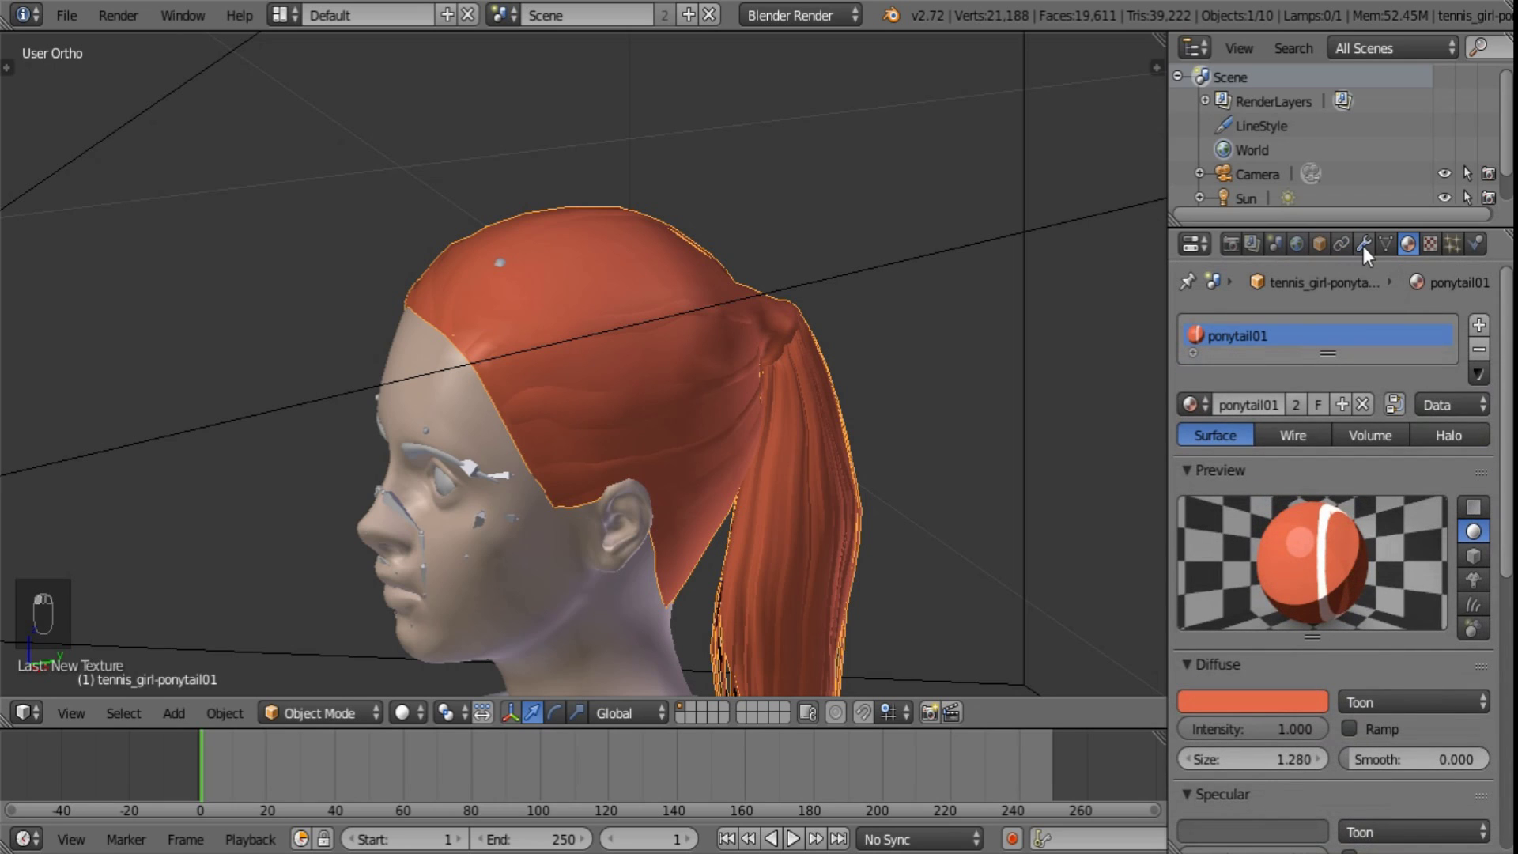
left_click(1293, 244)
scroll(1270, 703, "down", 5)
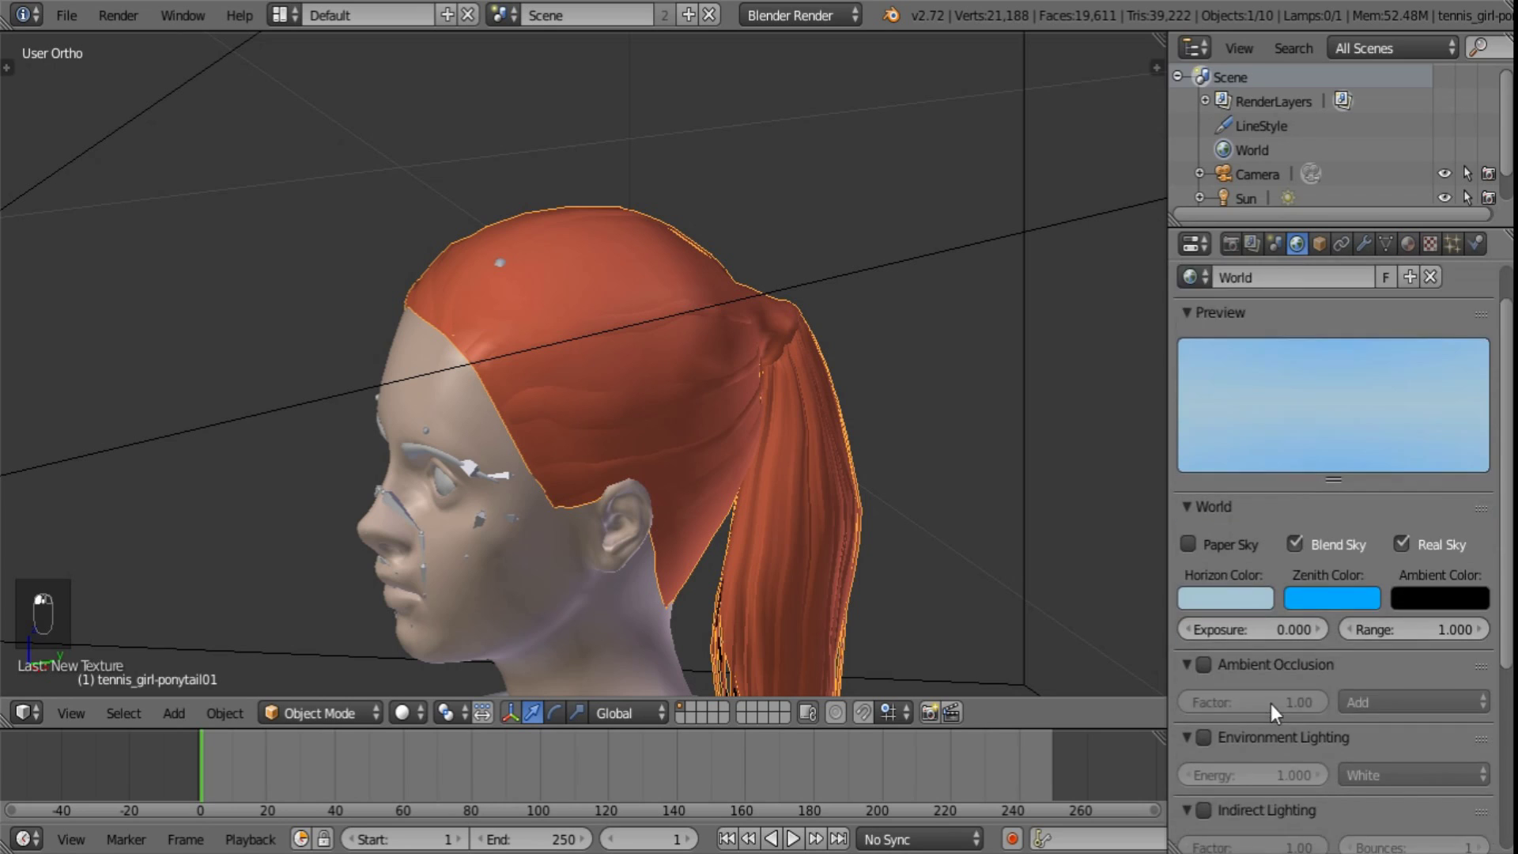
left_click(1255, 680)
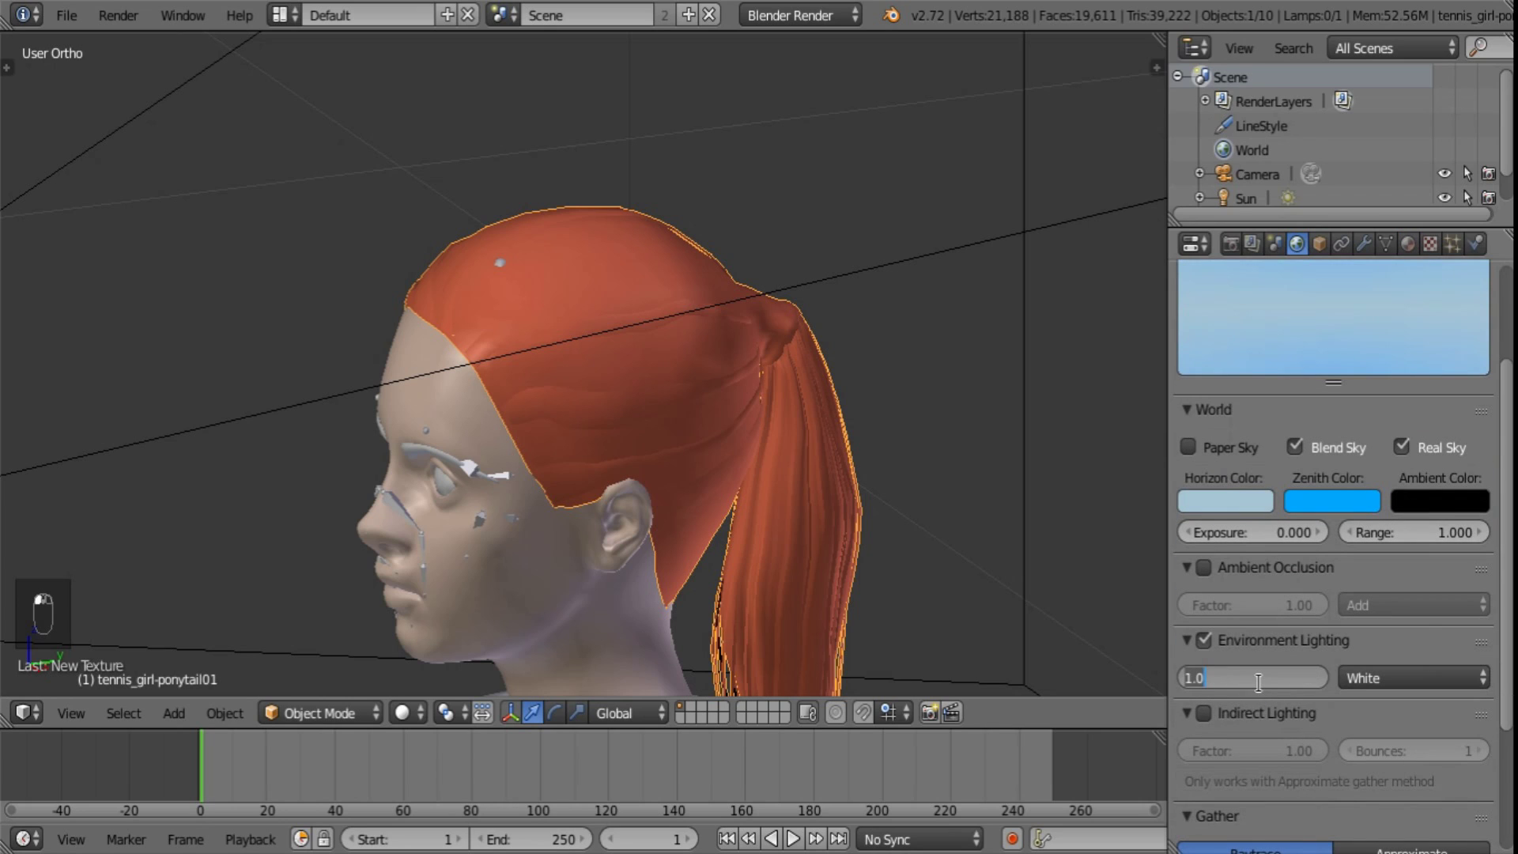
type("0.25")
key("Return")
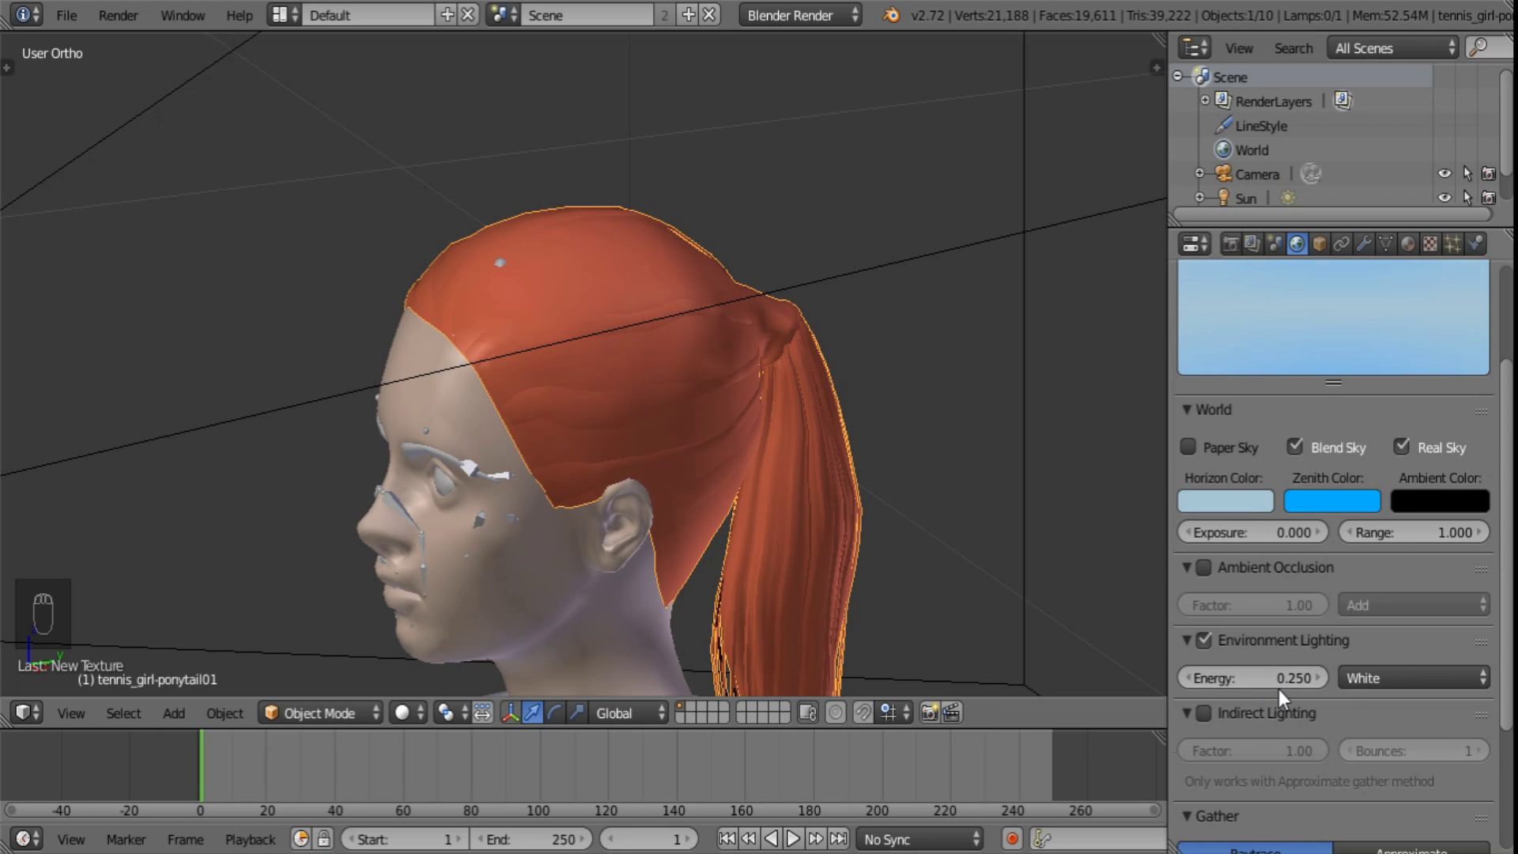
- Set the world's Gather attenuation distance to 0 and its samples to 1, then collapse the Gather settings
scroll(1278, 689, "down", 3)
scroll(1282, 682, "down", 3)
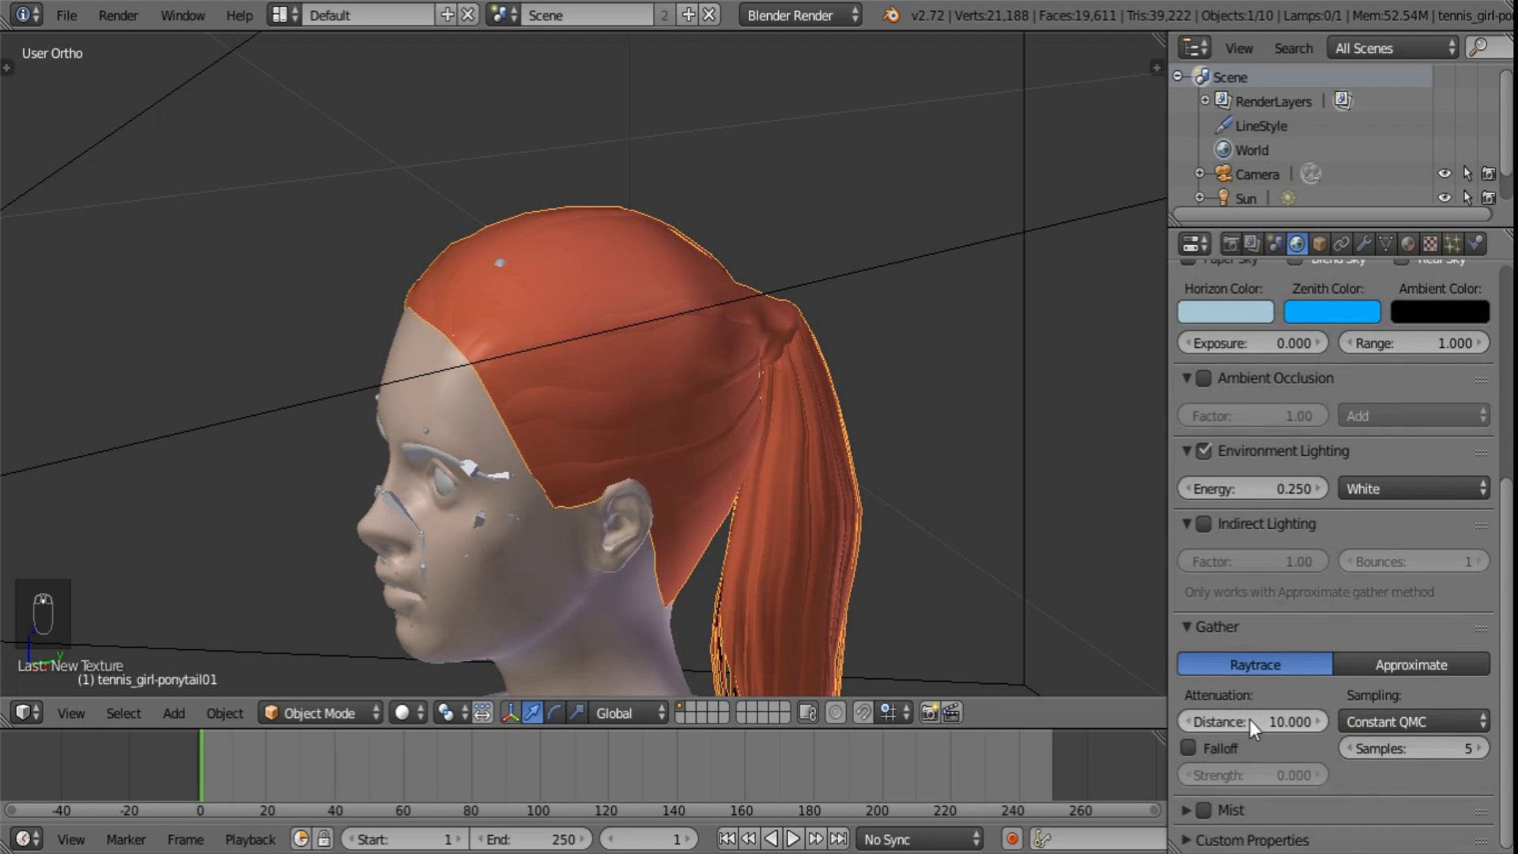
left_click(1249, 720)
type("0")
key("Return")
left_click(1411, 748)
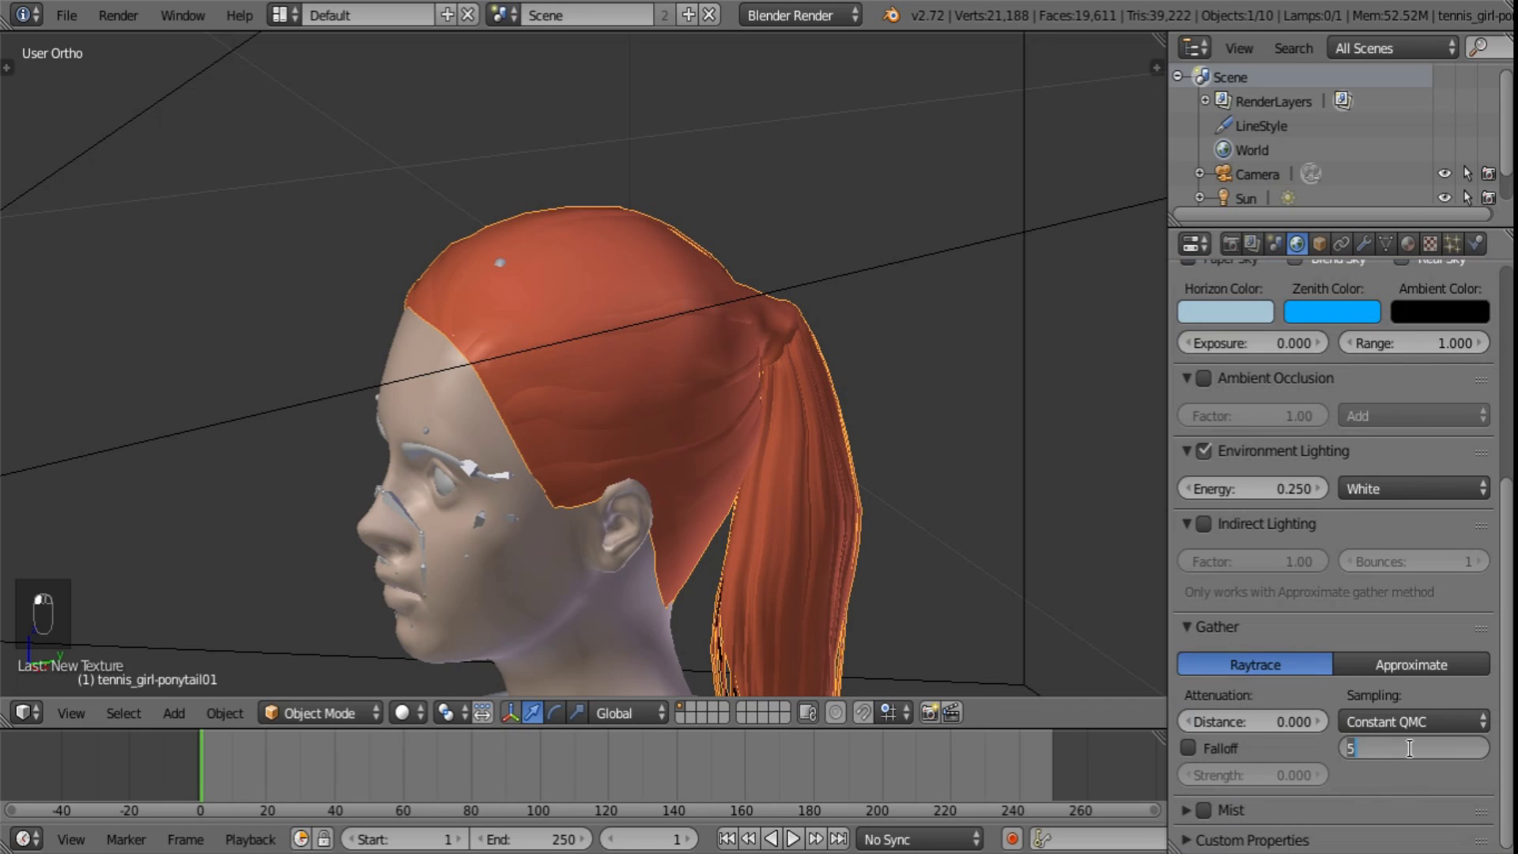
type("1")
key("Return")
left_click(1245, 639)
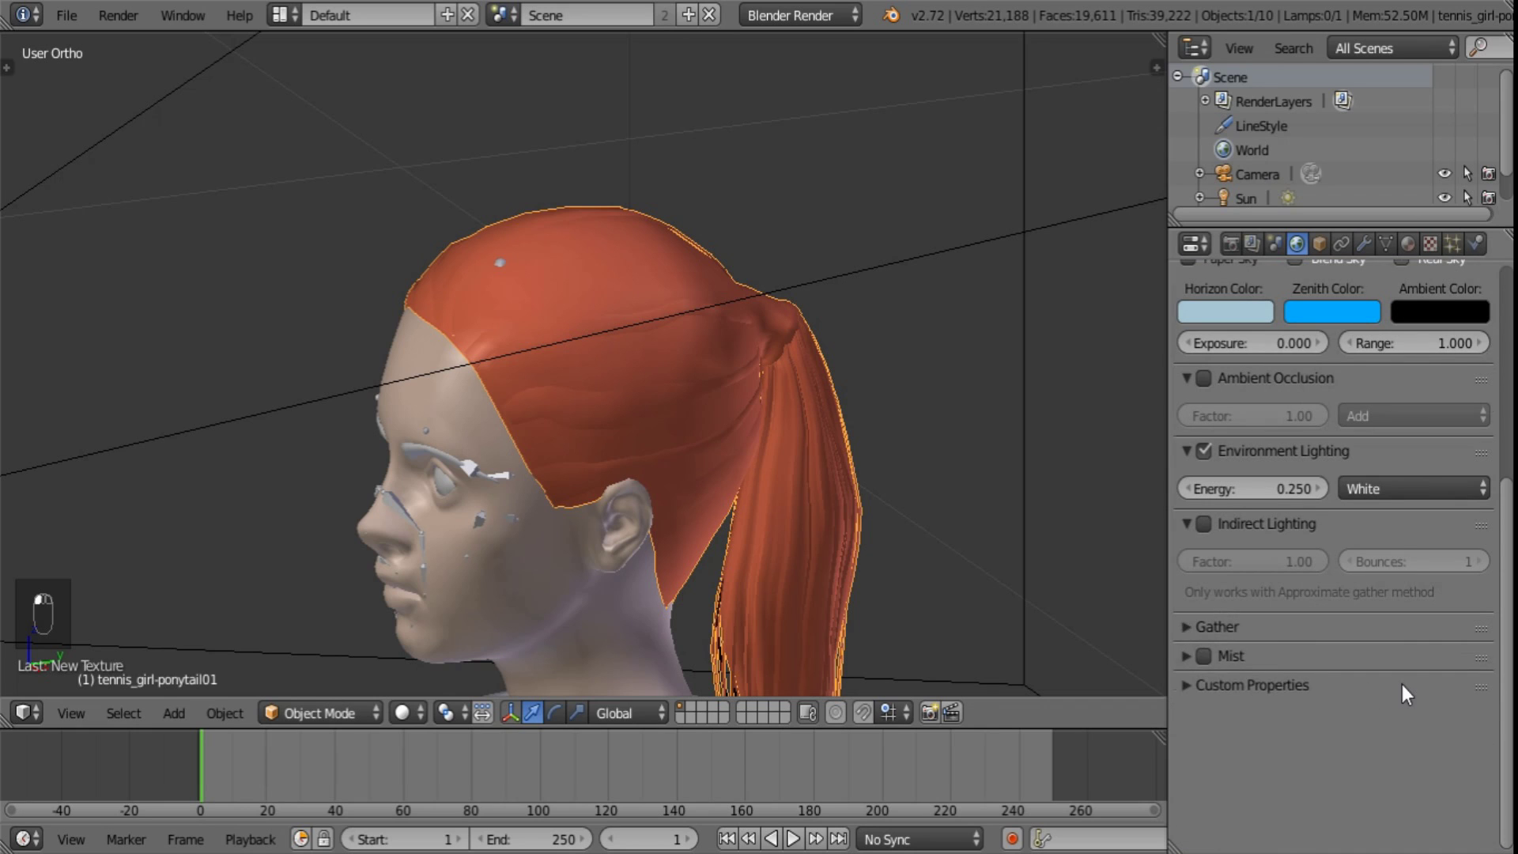
- Set a render border around the upper head and the start of the ponytail, and switch the viewport to Rendered shading
scroll(1401, 685, "up", 10)
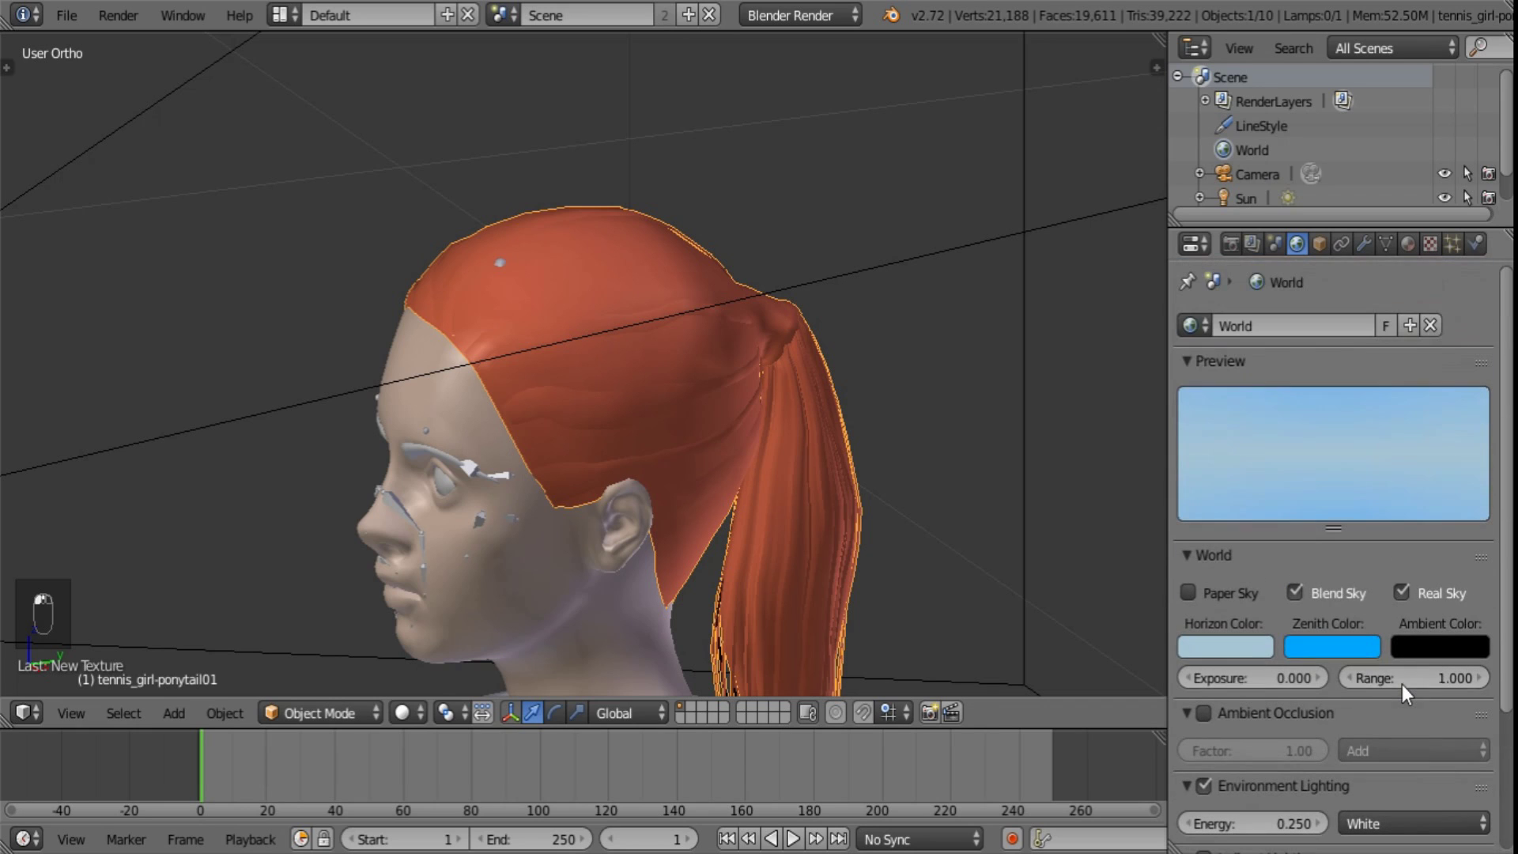
left_click(1409, 243)
left_click_drag(1511, 402, 1510, 422)
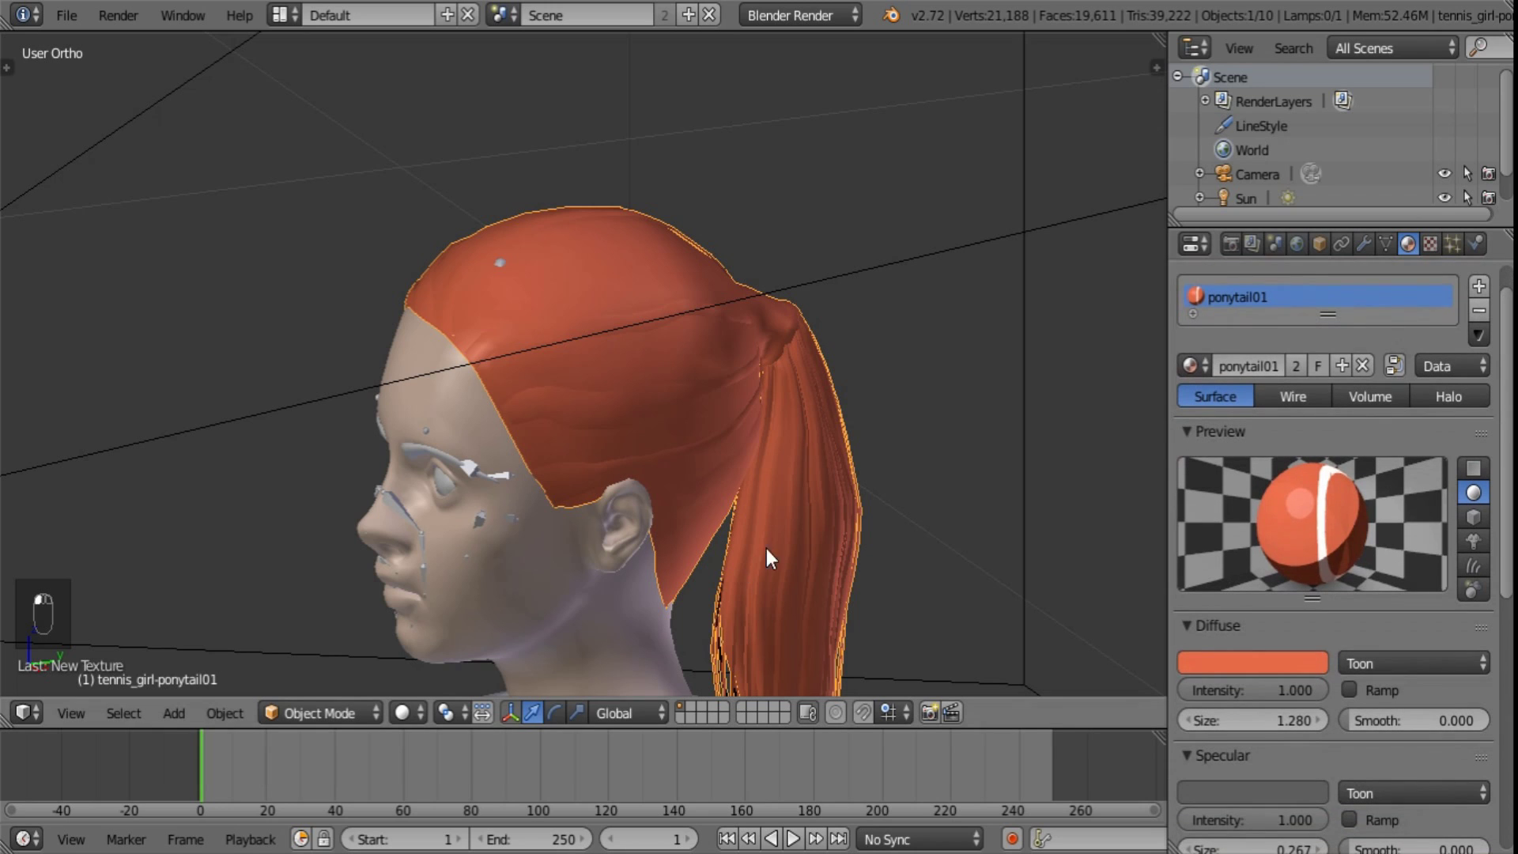
middle_click_drag(766, 548, 835, 503)
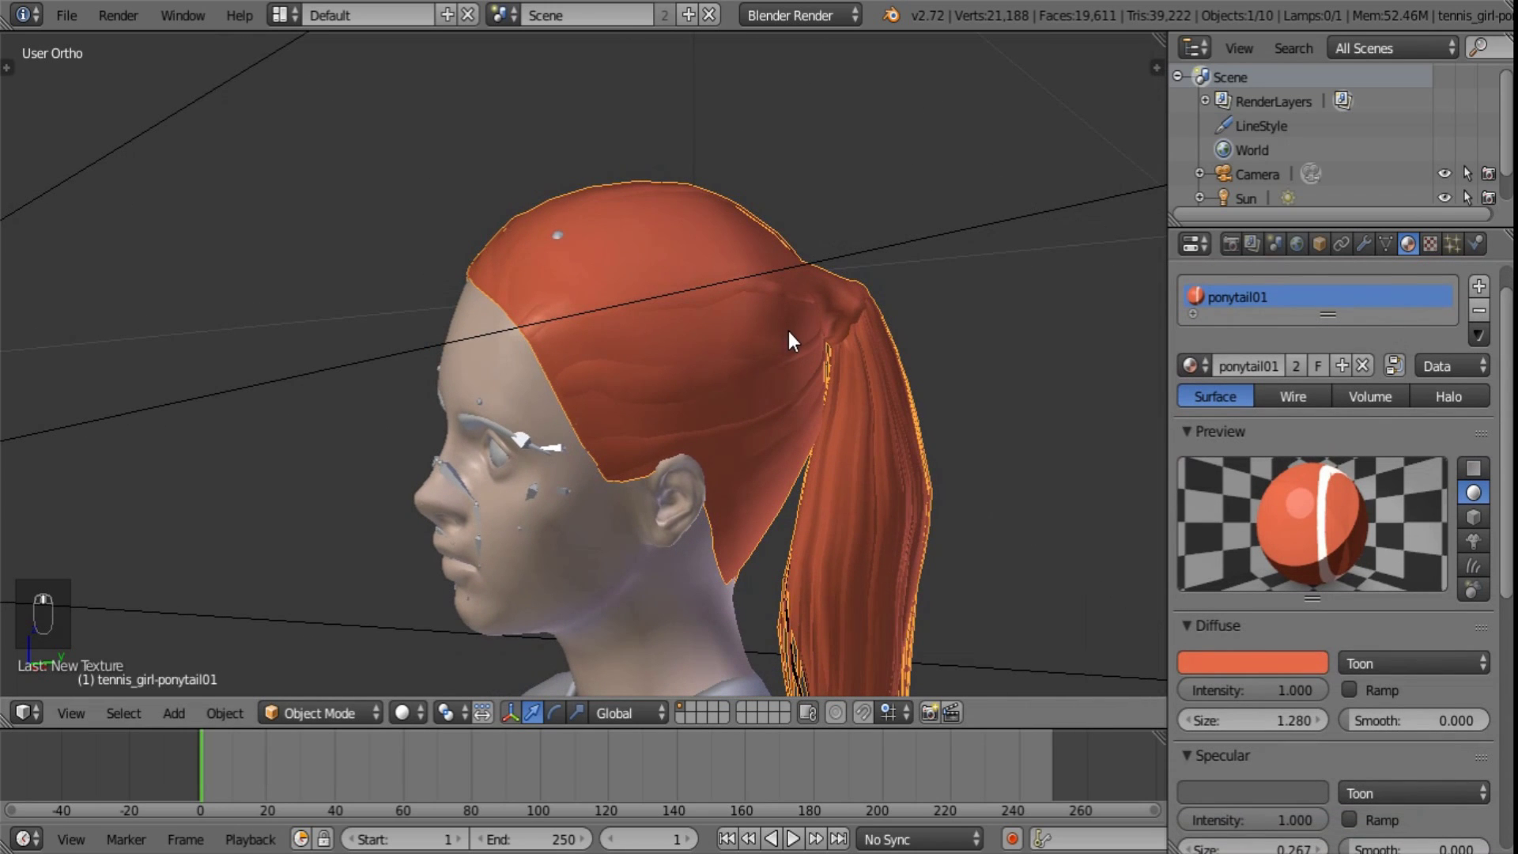
key("ctrl+b")
mouse_move(474, 212)
left_mouse_down()
mouse_move(722, 338)
mouse_move(883, 499)
left_mouse_up()
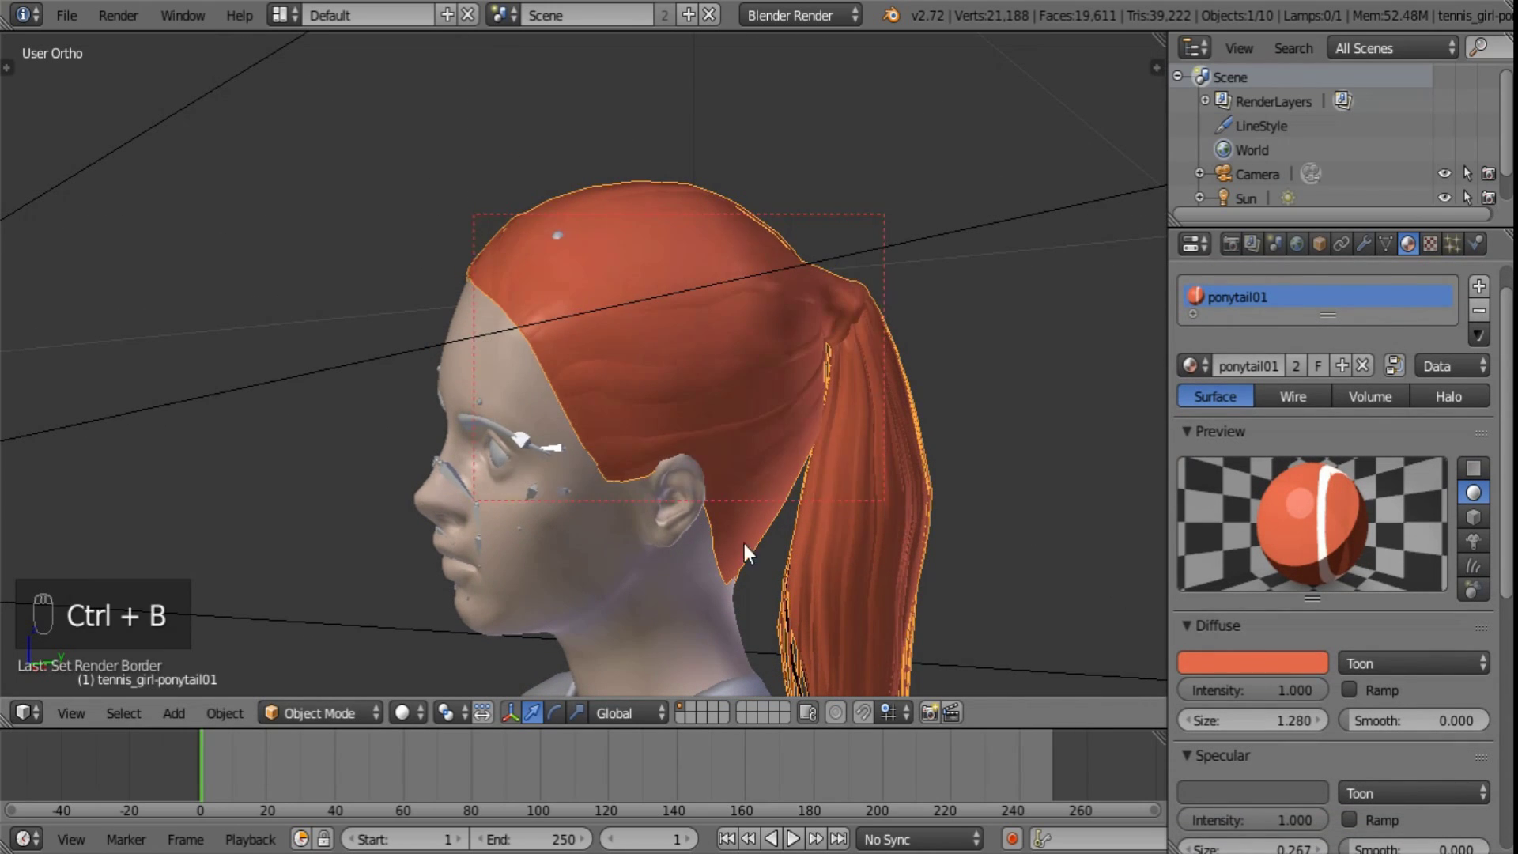
left_click(404, 712)
left_click(441, 548)
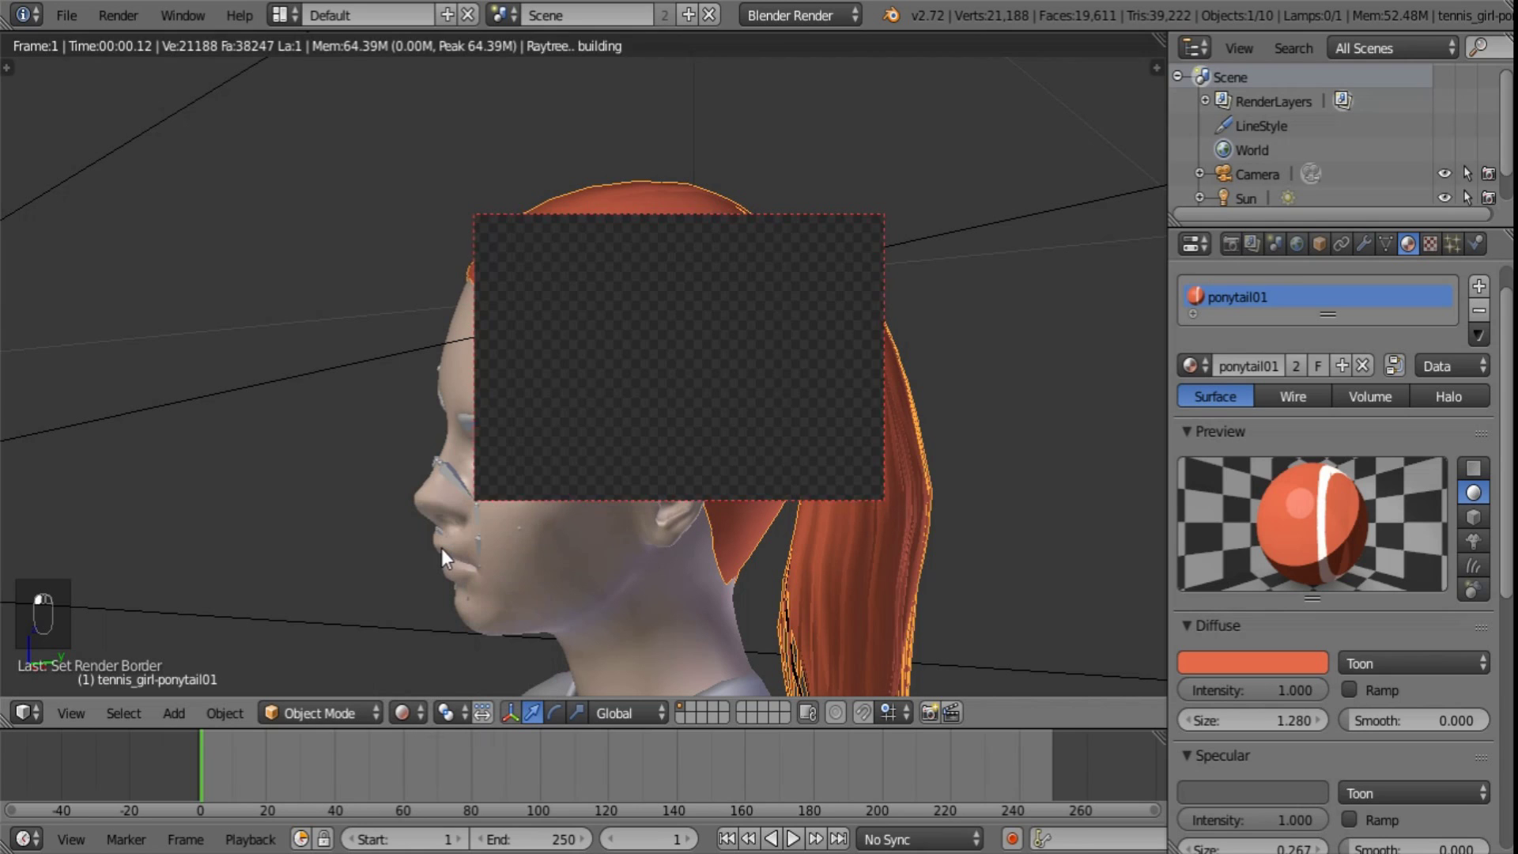
- Restart the viewport's rendered preview and disable Freestyle in the render settings
left_click(1230, 243)
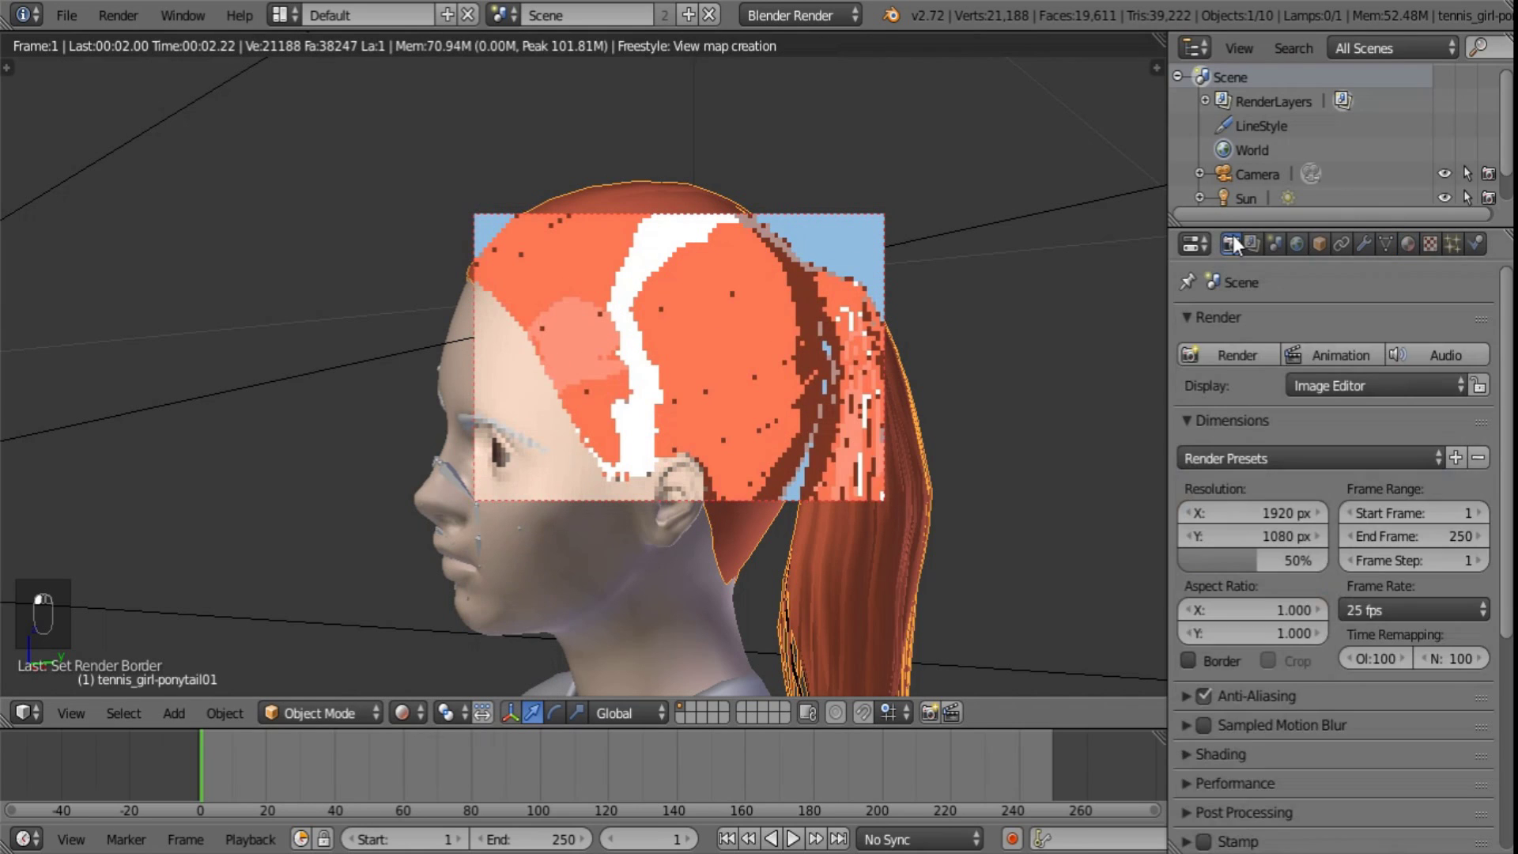
scroll(1256, 678, "down", 6)
left_click(1212, 775)
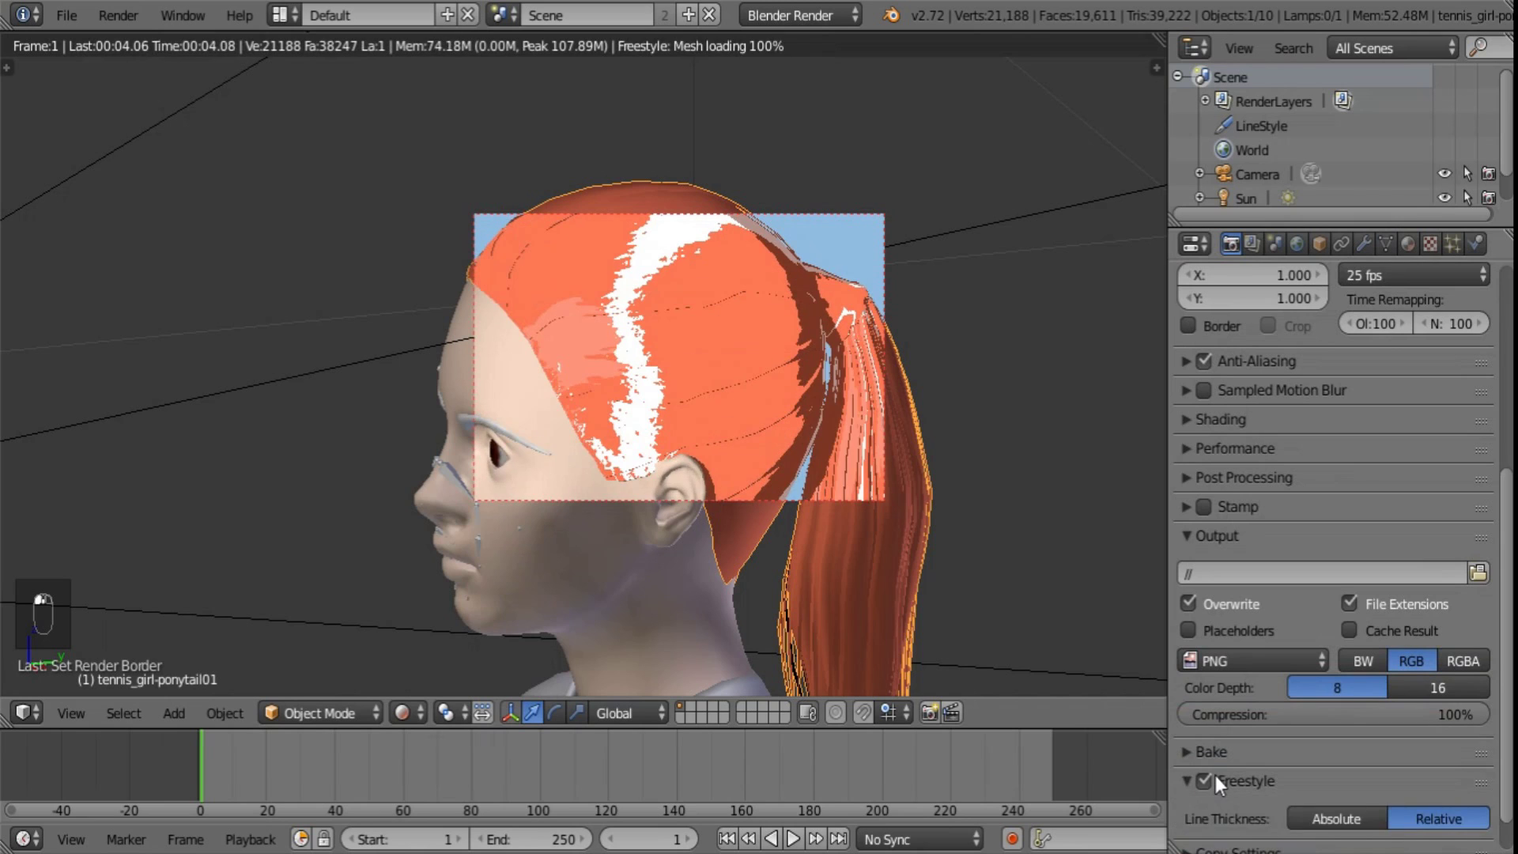
middle_click_drag(842, 382, 851, 431, "shift")
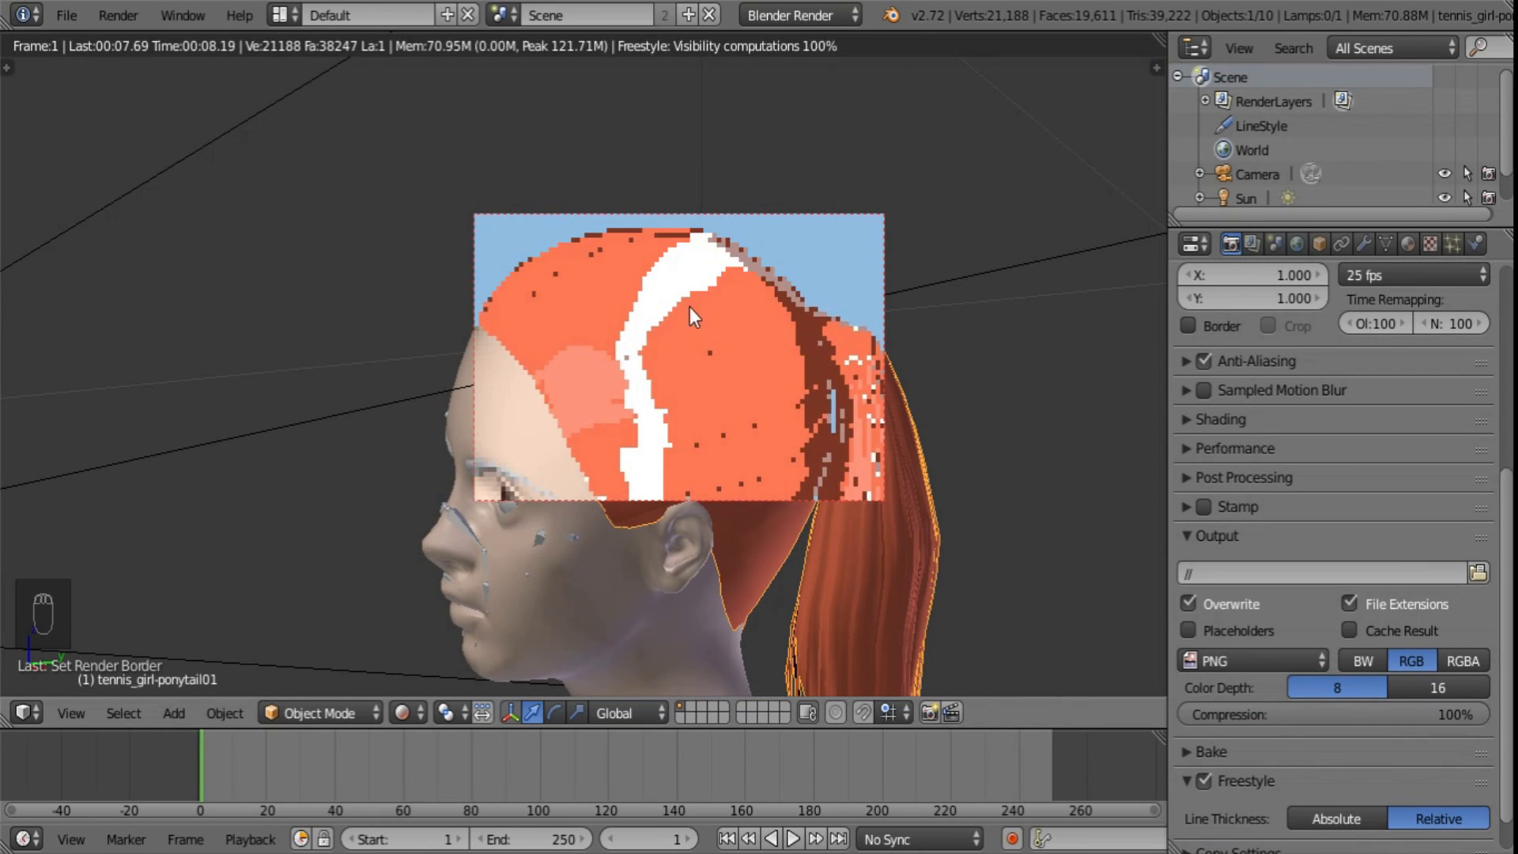
left_click(402, 712)
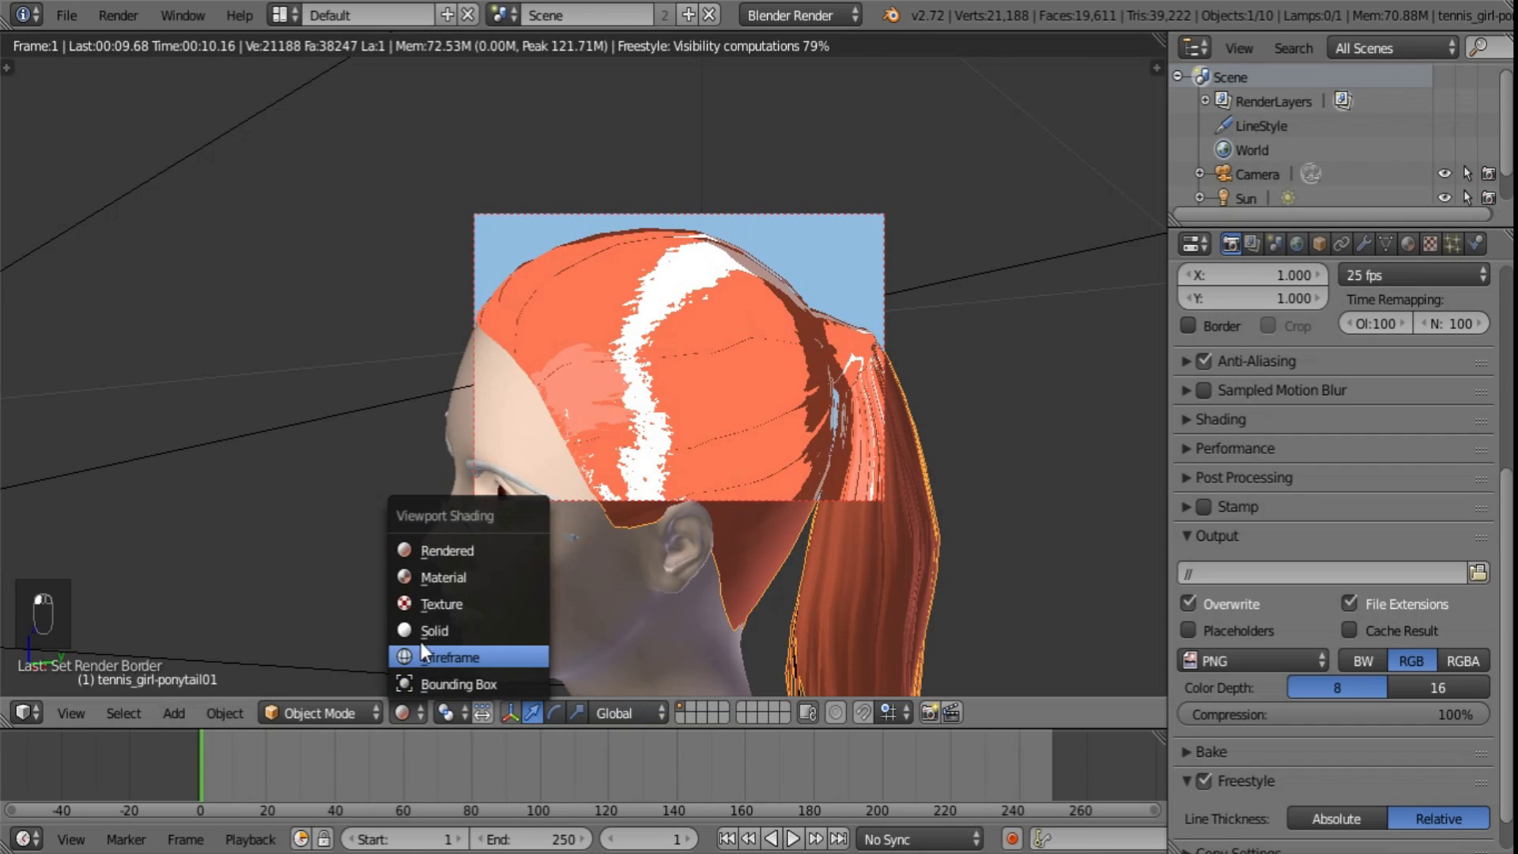
left_click(424, 628)
left_click(403, 713)
left_click(431, 550)
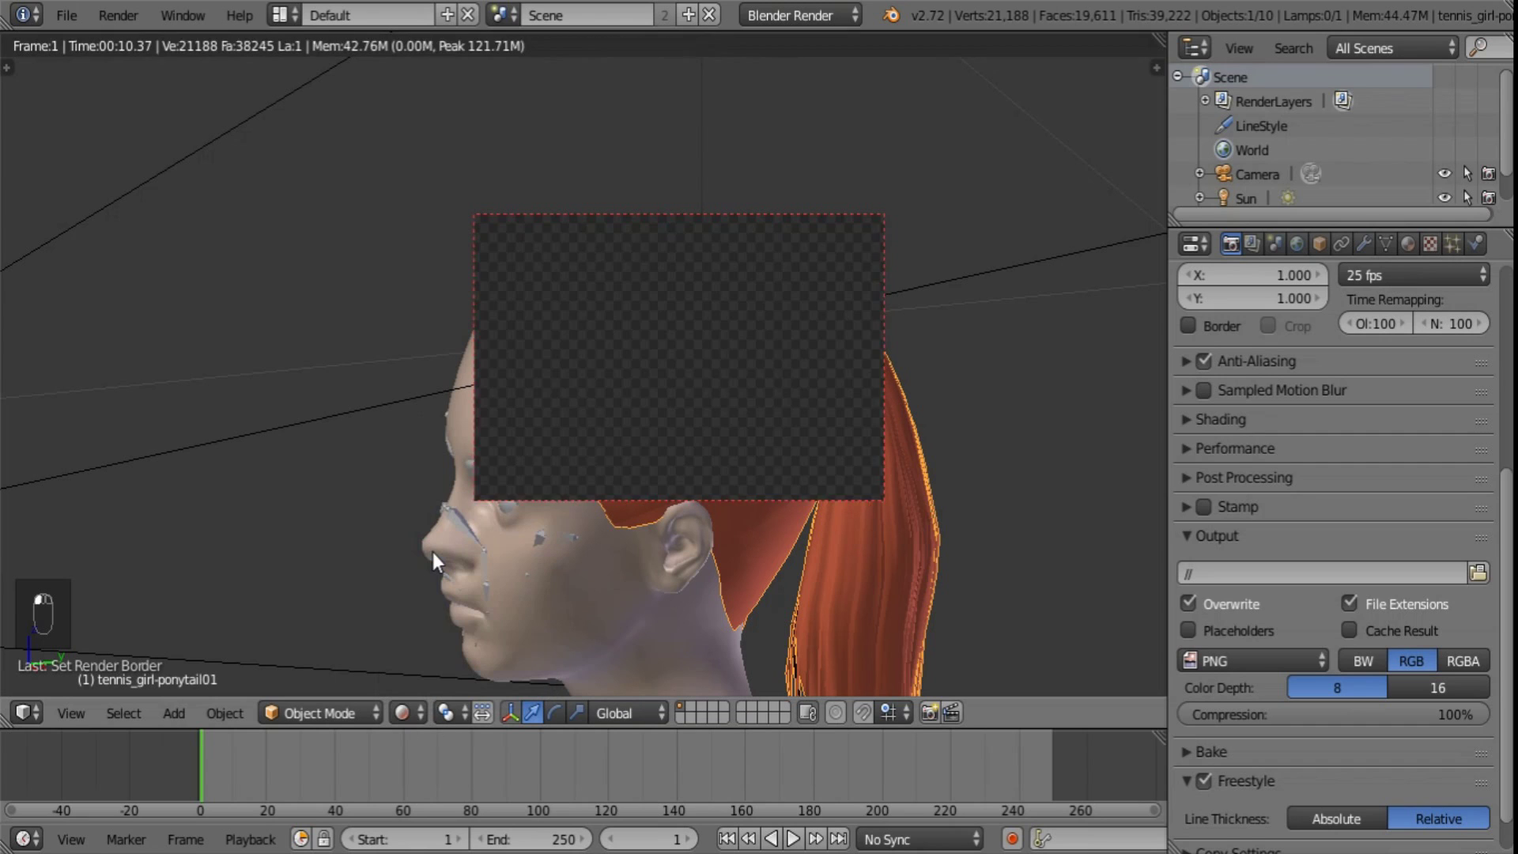
left_click(1201, 781)
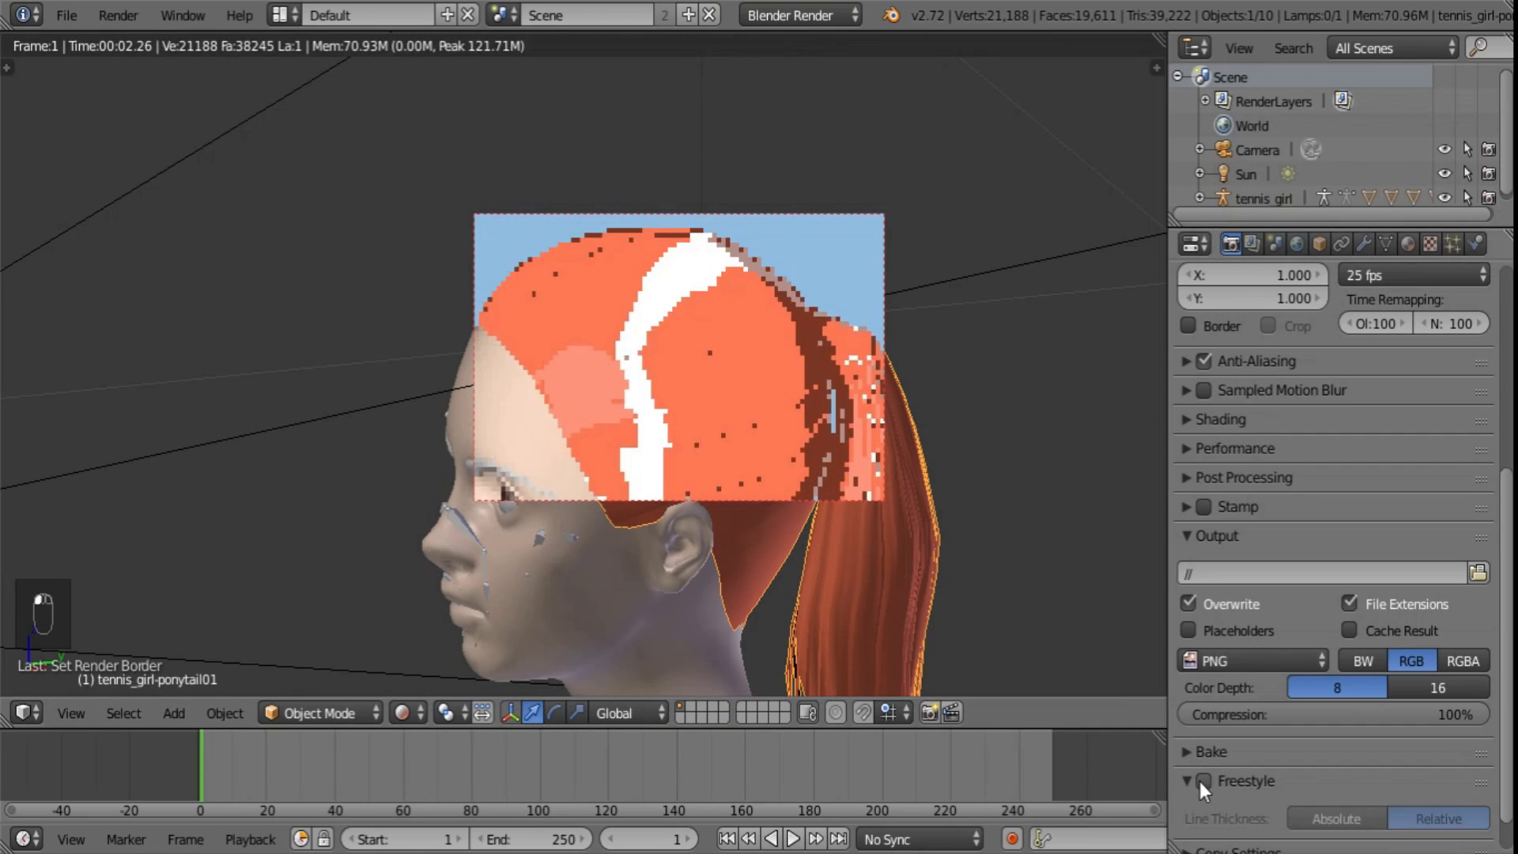
left_click(1185, 778)
- Select the ponytail's diffuse image texture and set its Normal influence to 0.05
scroll(777, 457, "up", 4)
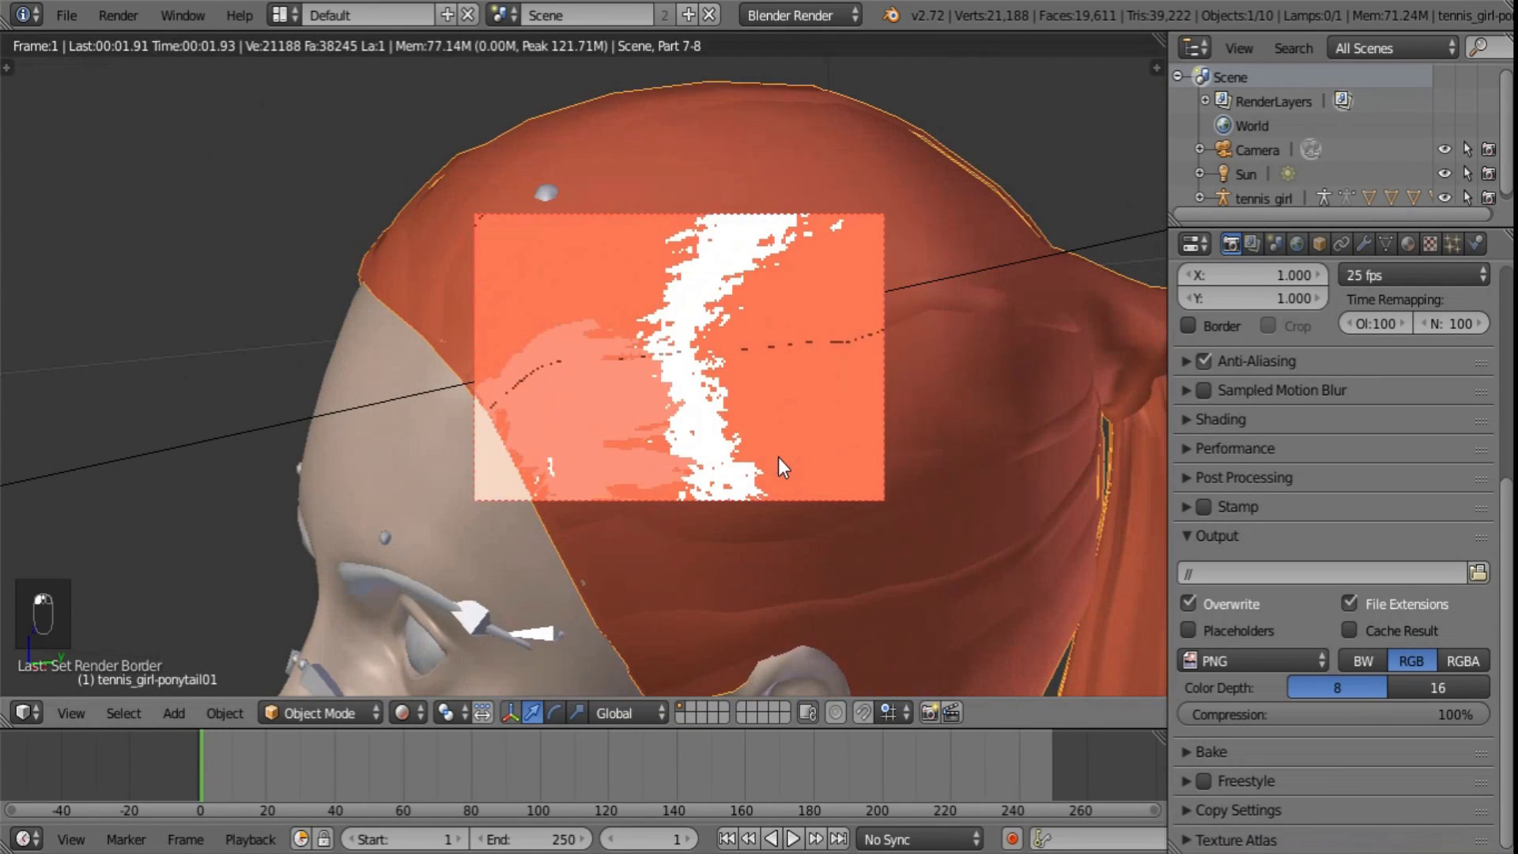
middle_click_drag(744, 319, 713, 386)
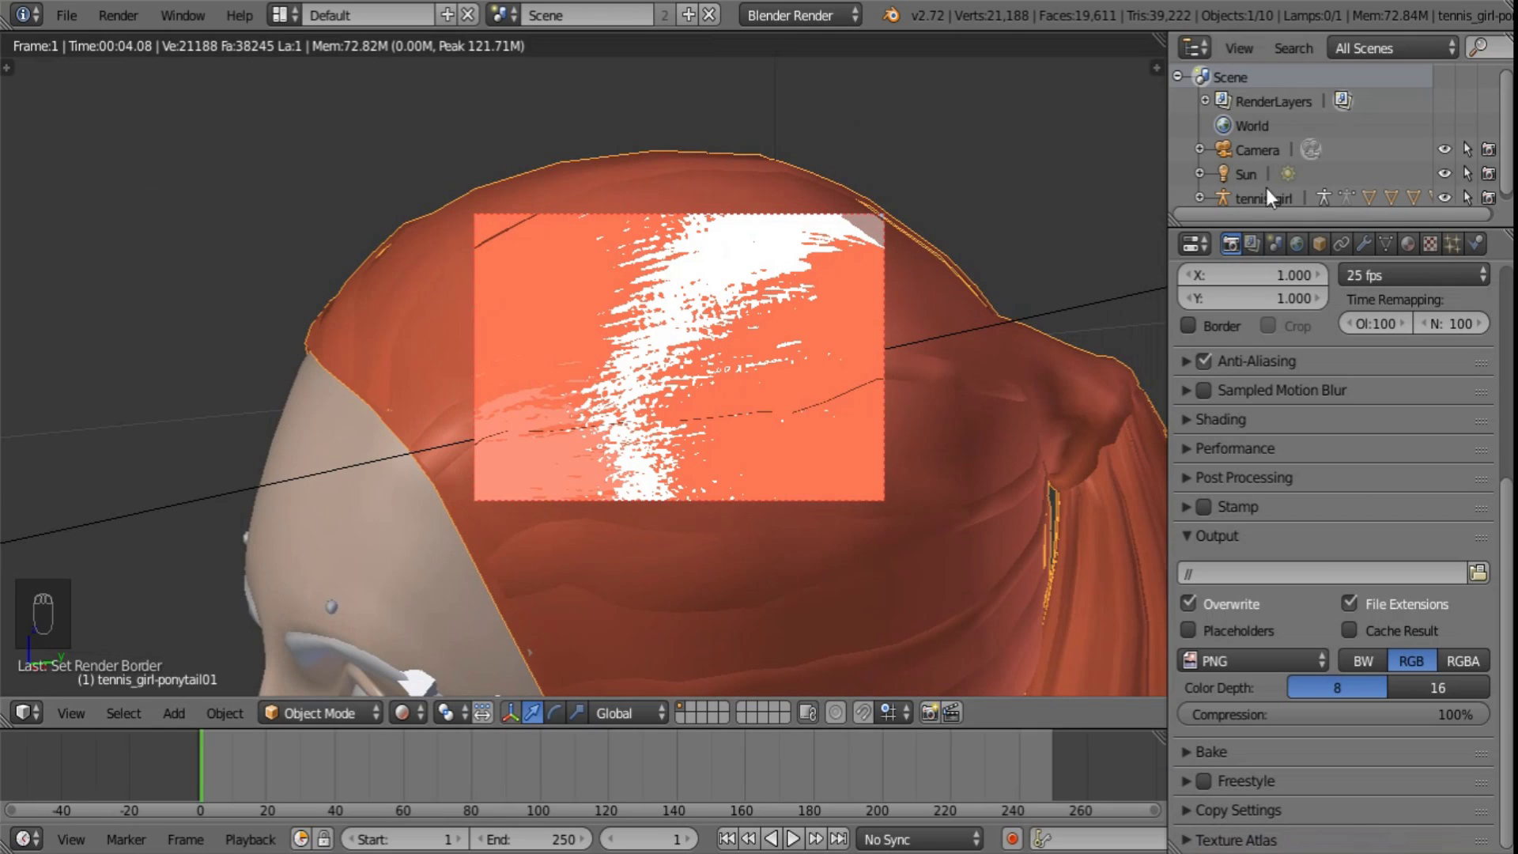
left_click(1410, 241)
left_click(1432, 245)
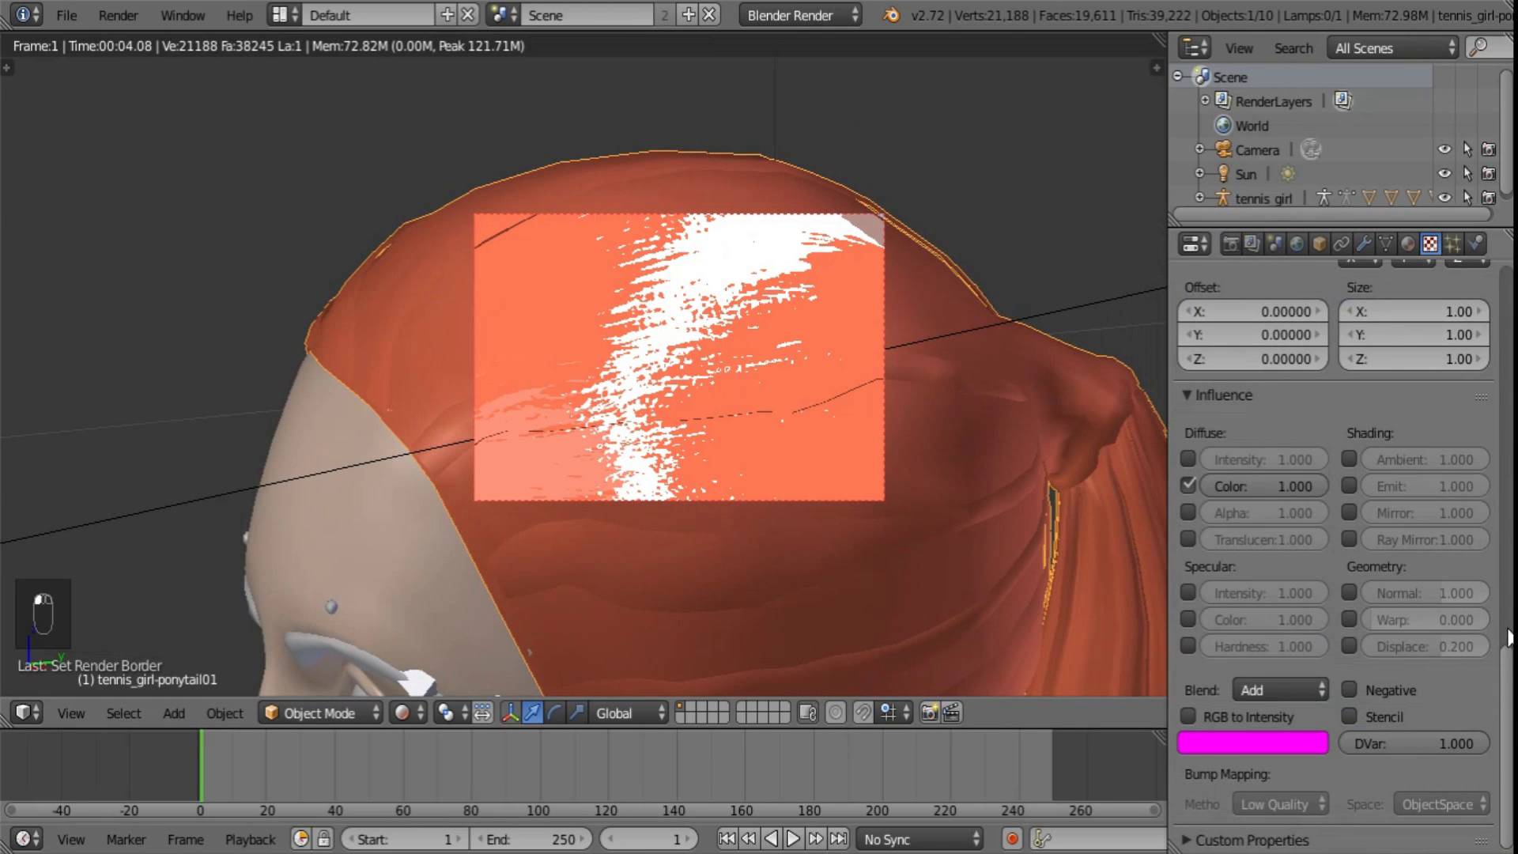
left_click_drag(1504, 711, 1504, 782)
left_click(1226, 368)
left_click(1439, 681)
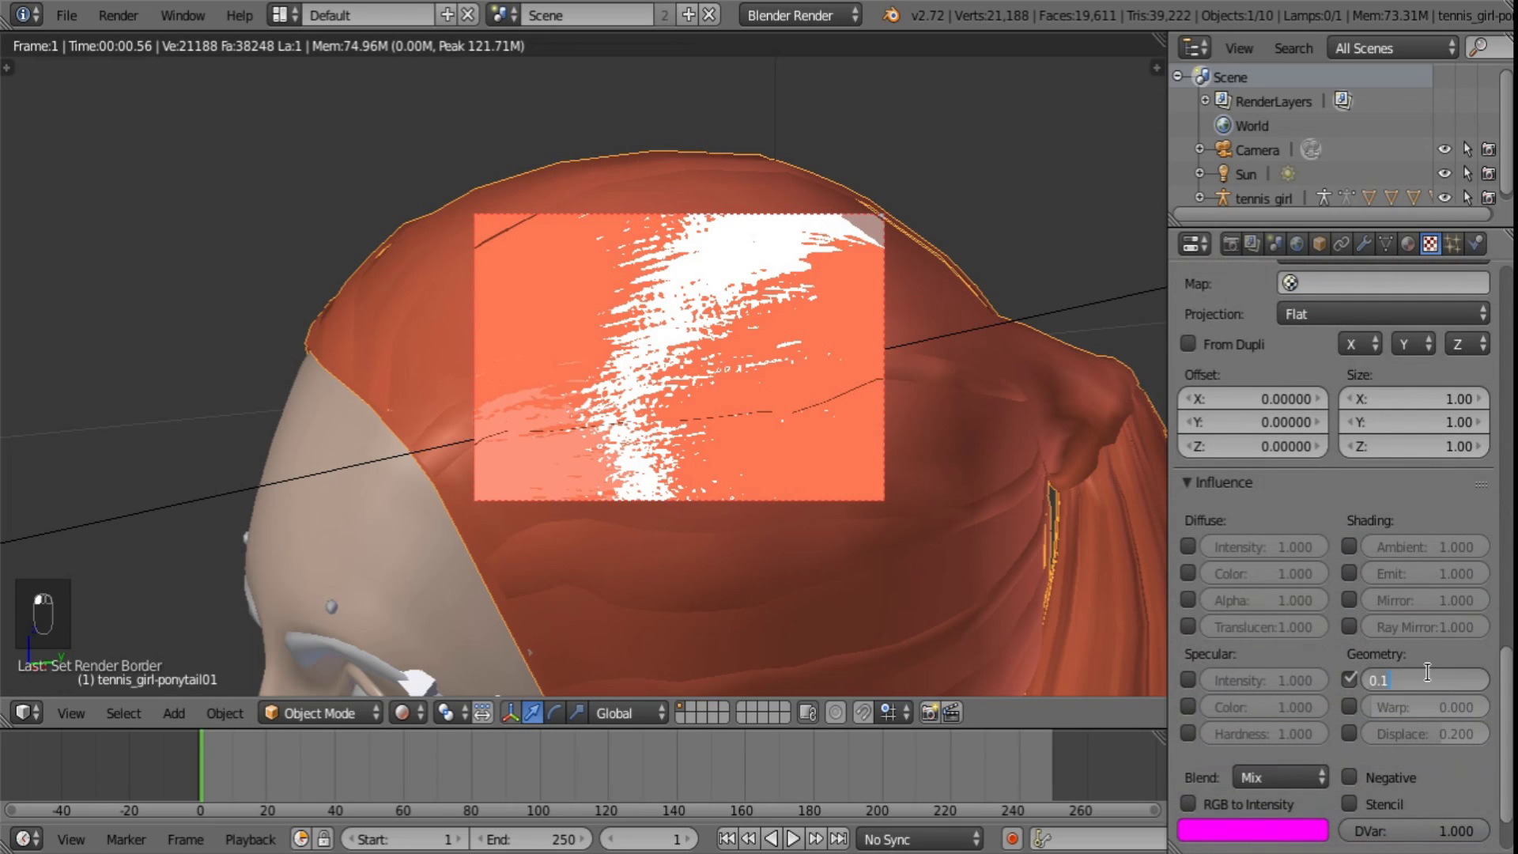
type(".05")
key("Return")
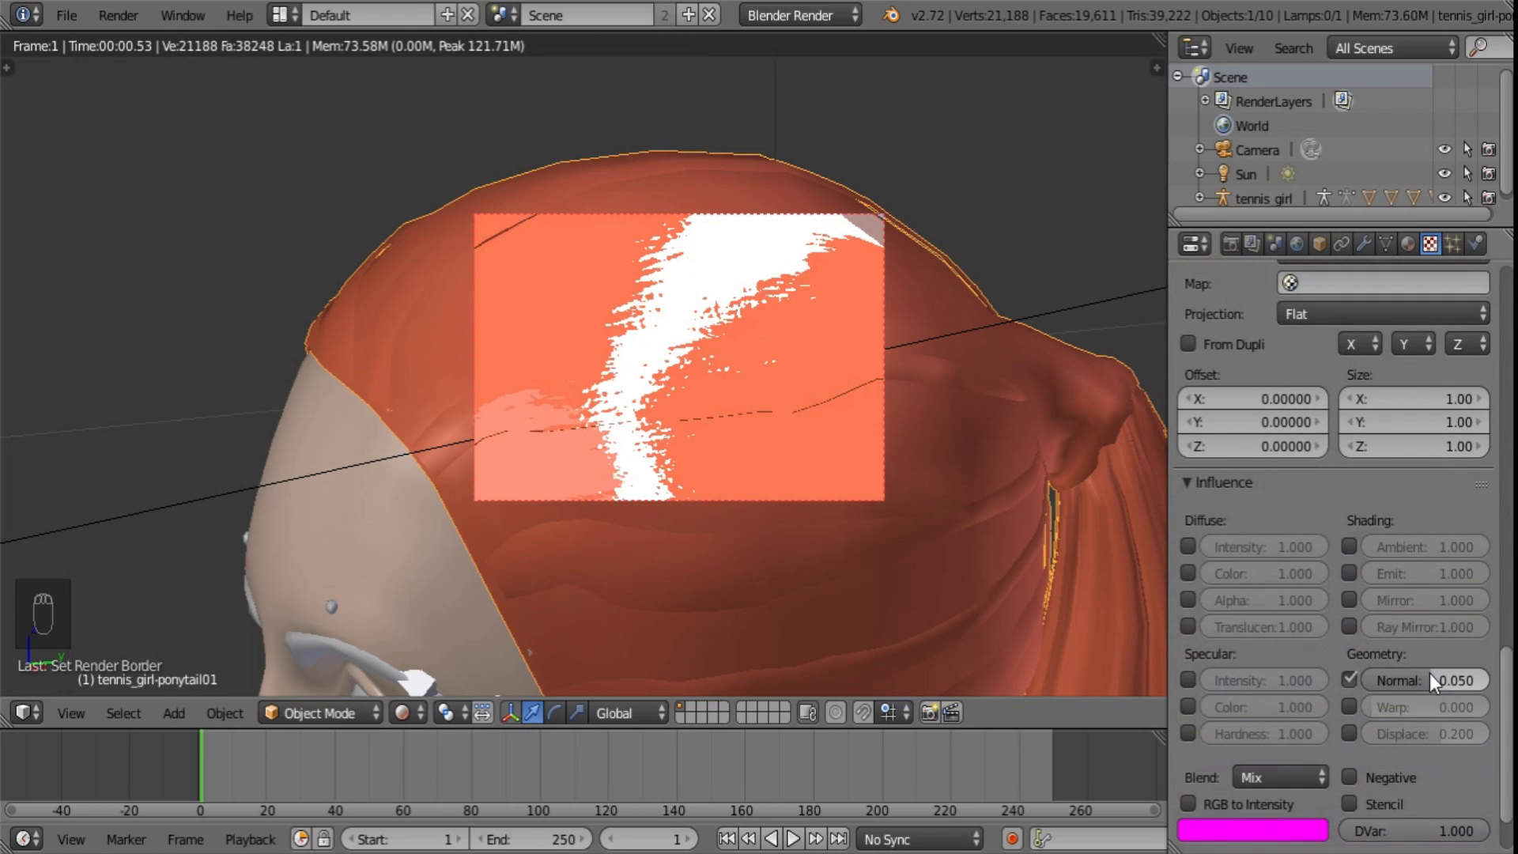
- Switch the diffuse texture's Normal influence off and back on to compare the edges of the hair's light band
scroll(620, 510, "down", 3)
middle_click_drag(652, 514, 688, 434)
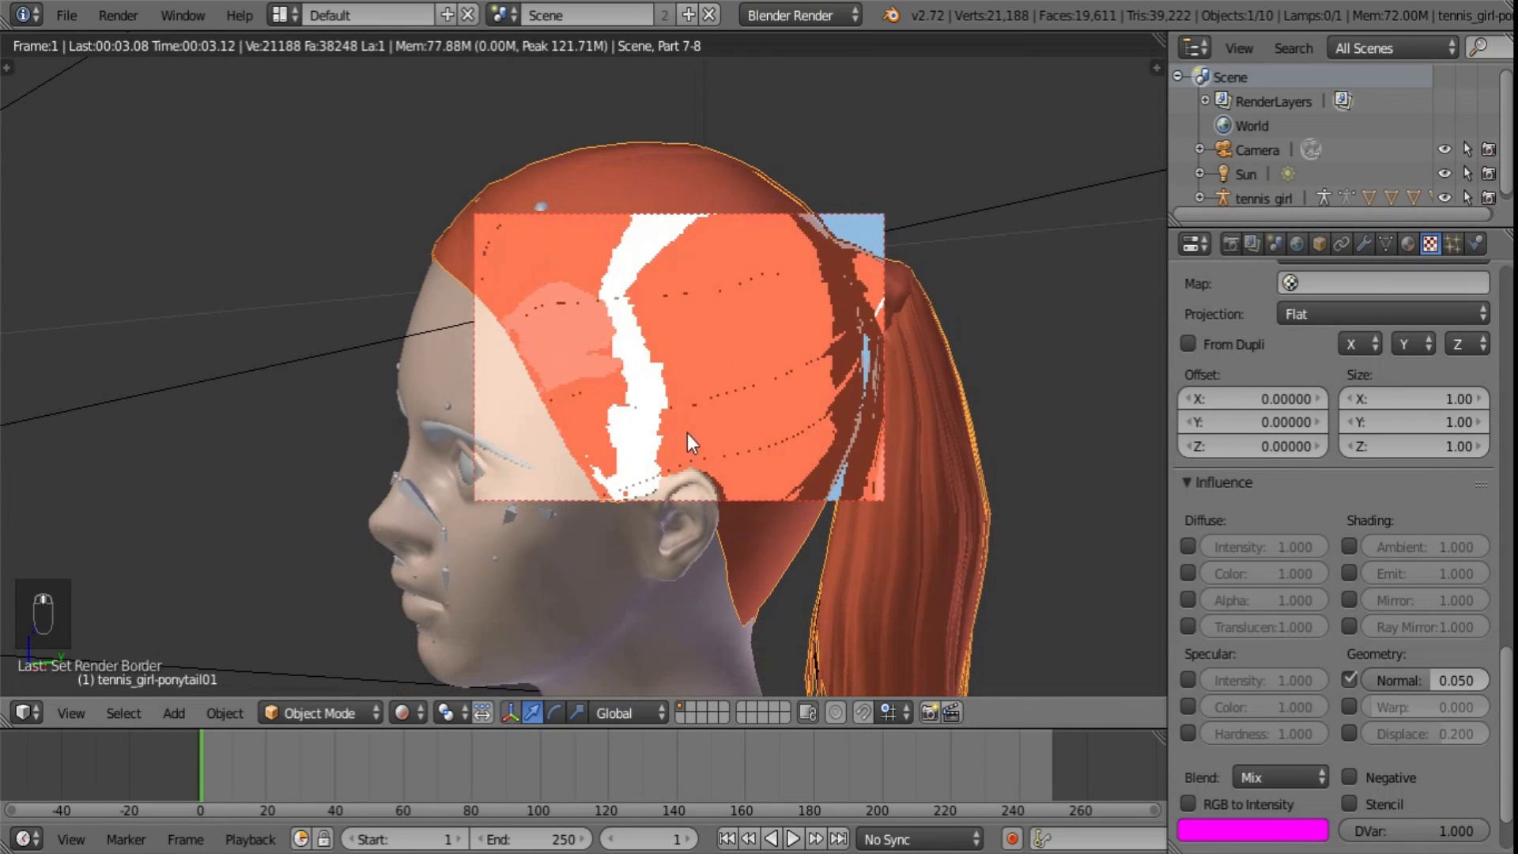
left_click(1350, 678)
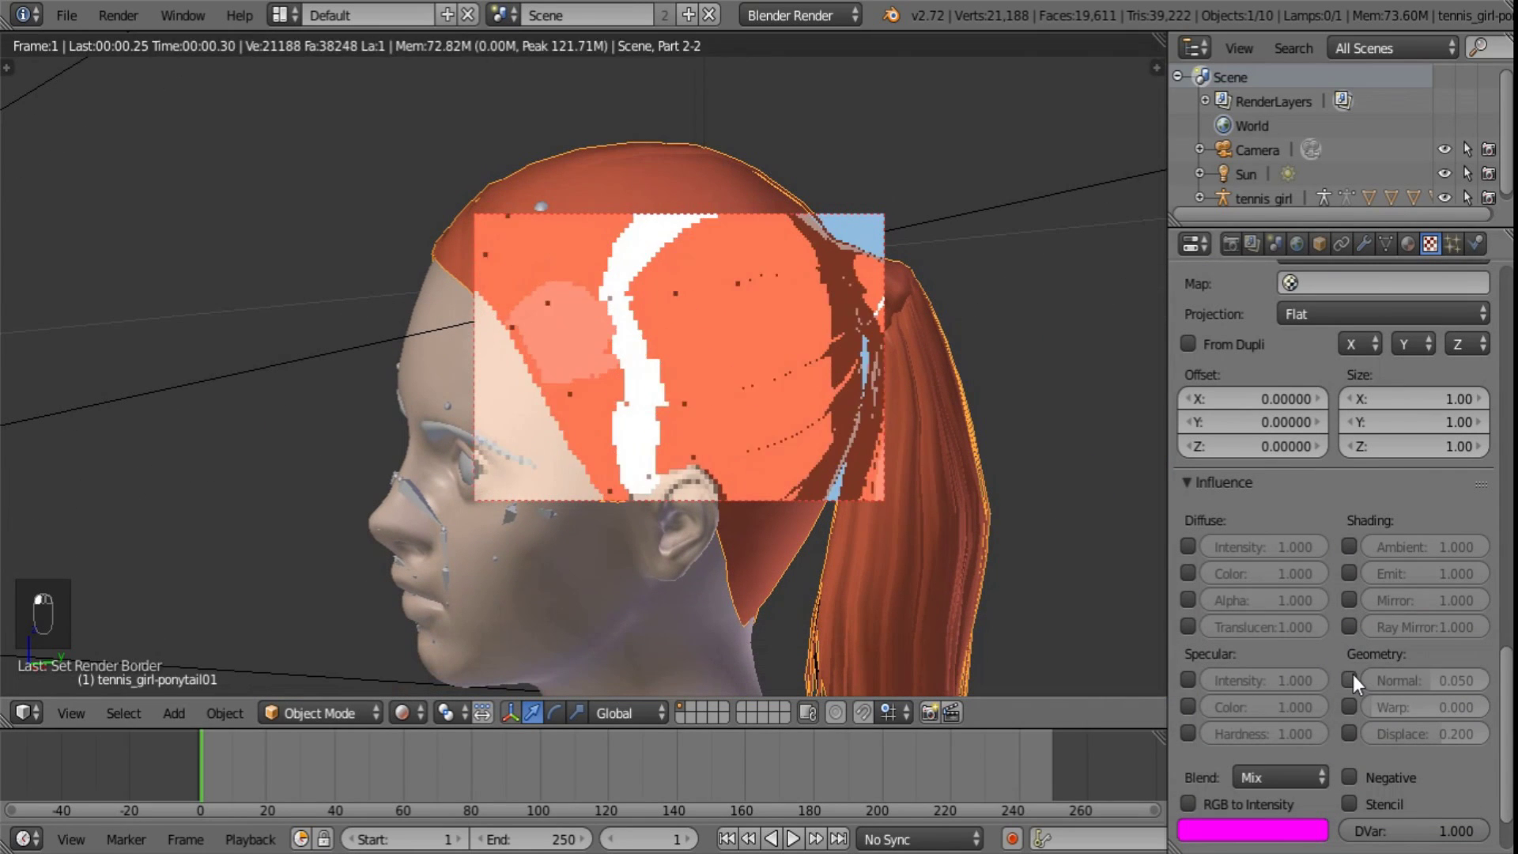
left_click(1350, 678)
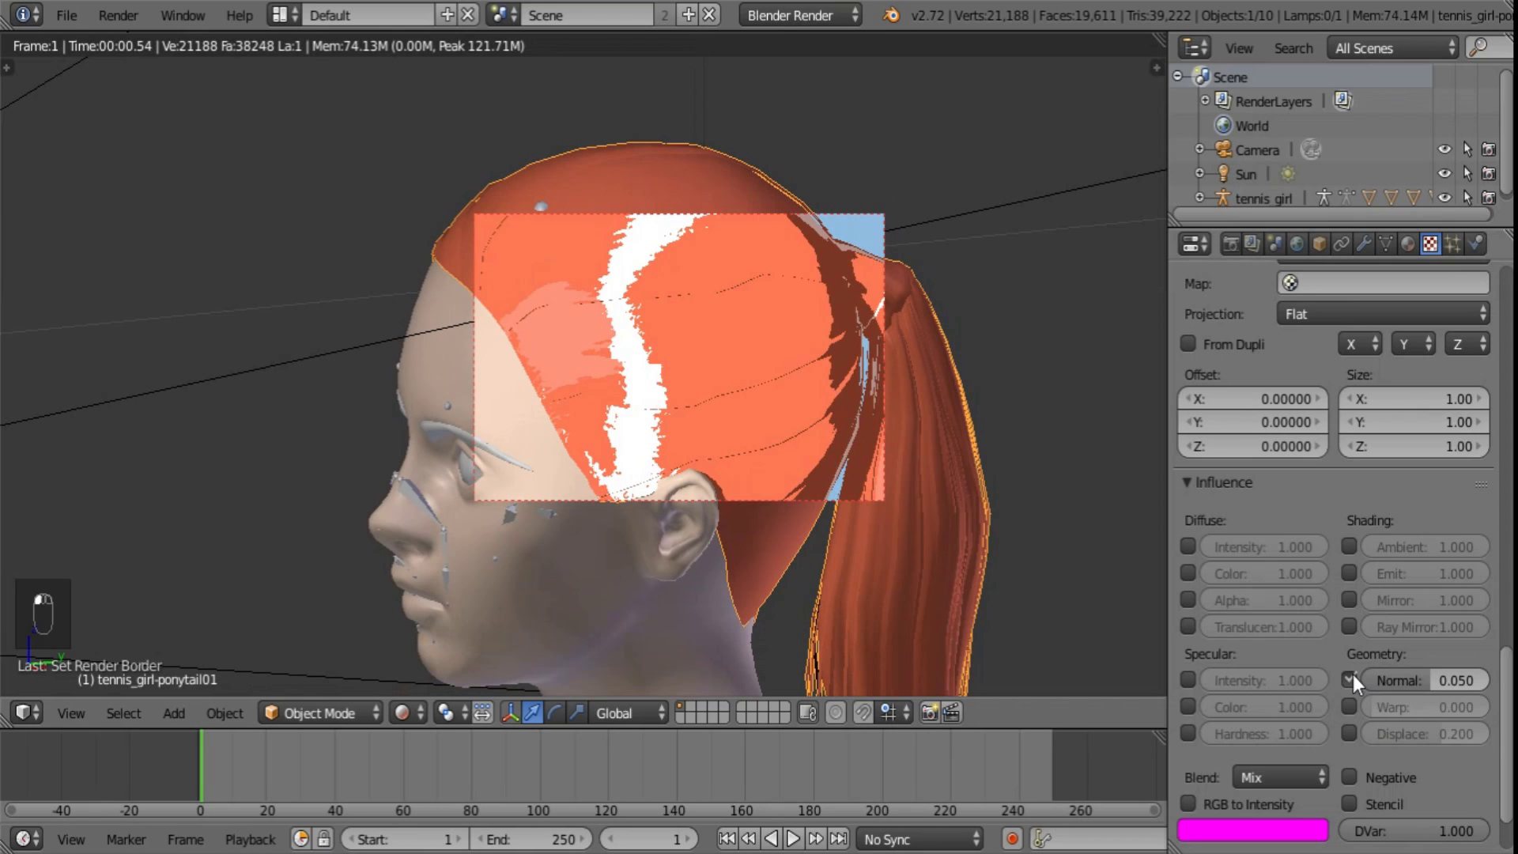
- Reduce the diffuse texture's Normal influence to 0.01
double_click(1434, 685)
type(".01")
key("Return")
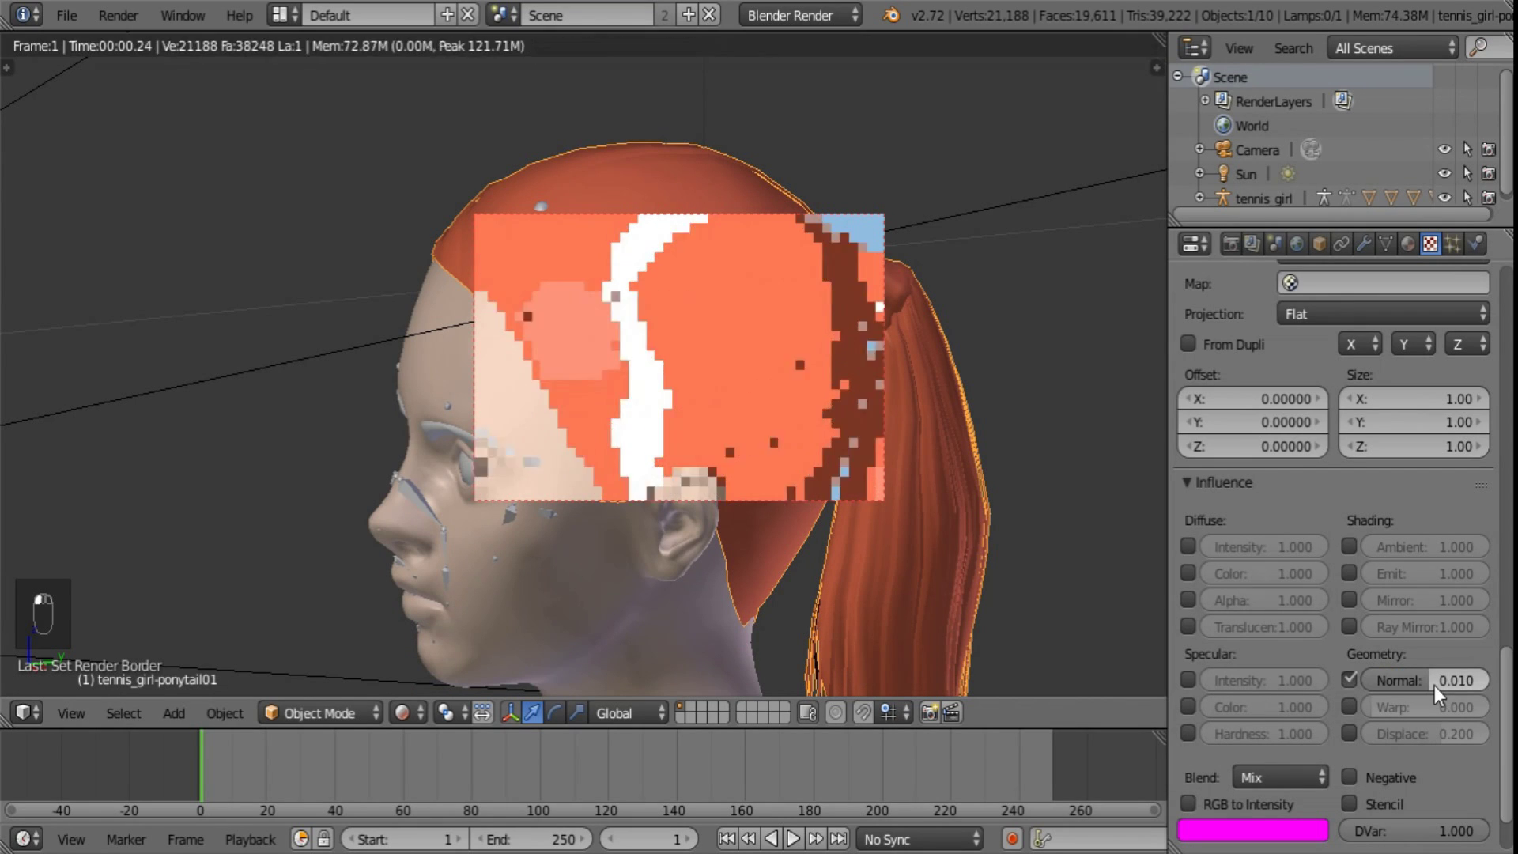
- Examine the rendered light band on the head and the highlights along the ponytail strands from several angles
middle_click_drag(974, 426, 975, 500, "shift")
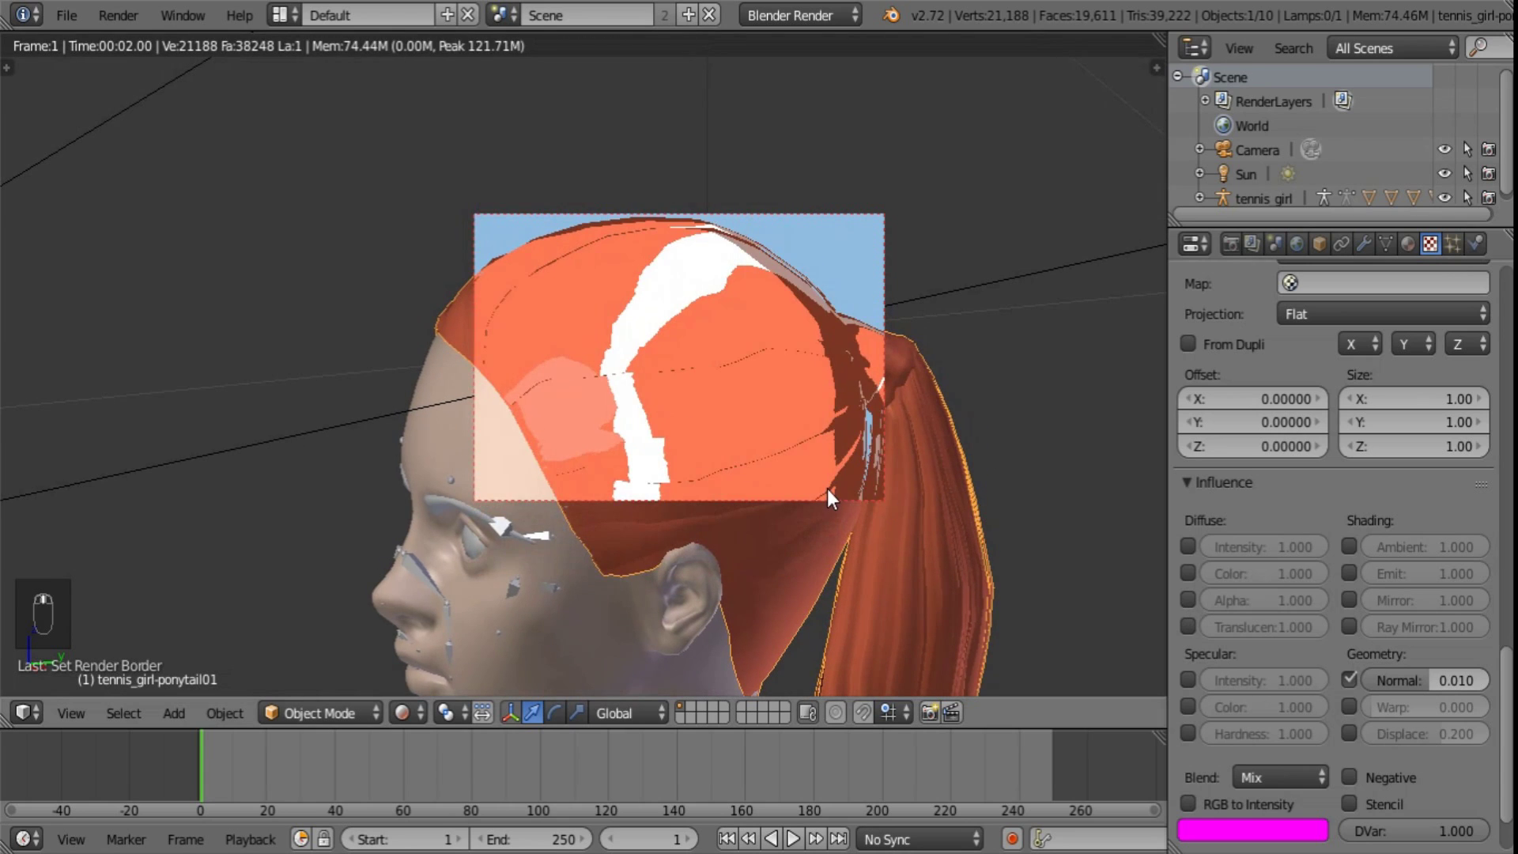
scroll(827, 489, "up", 3)
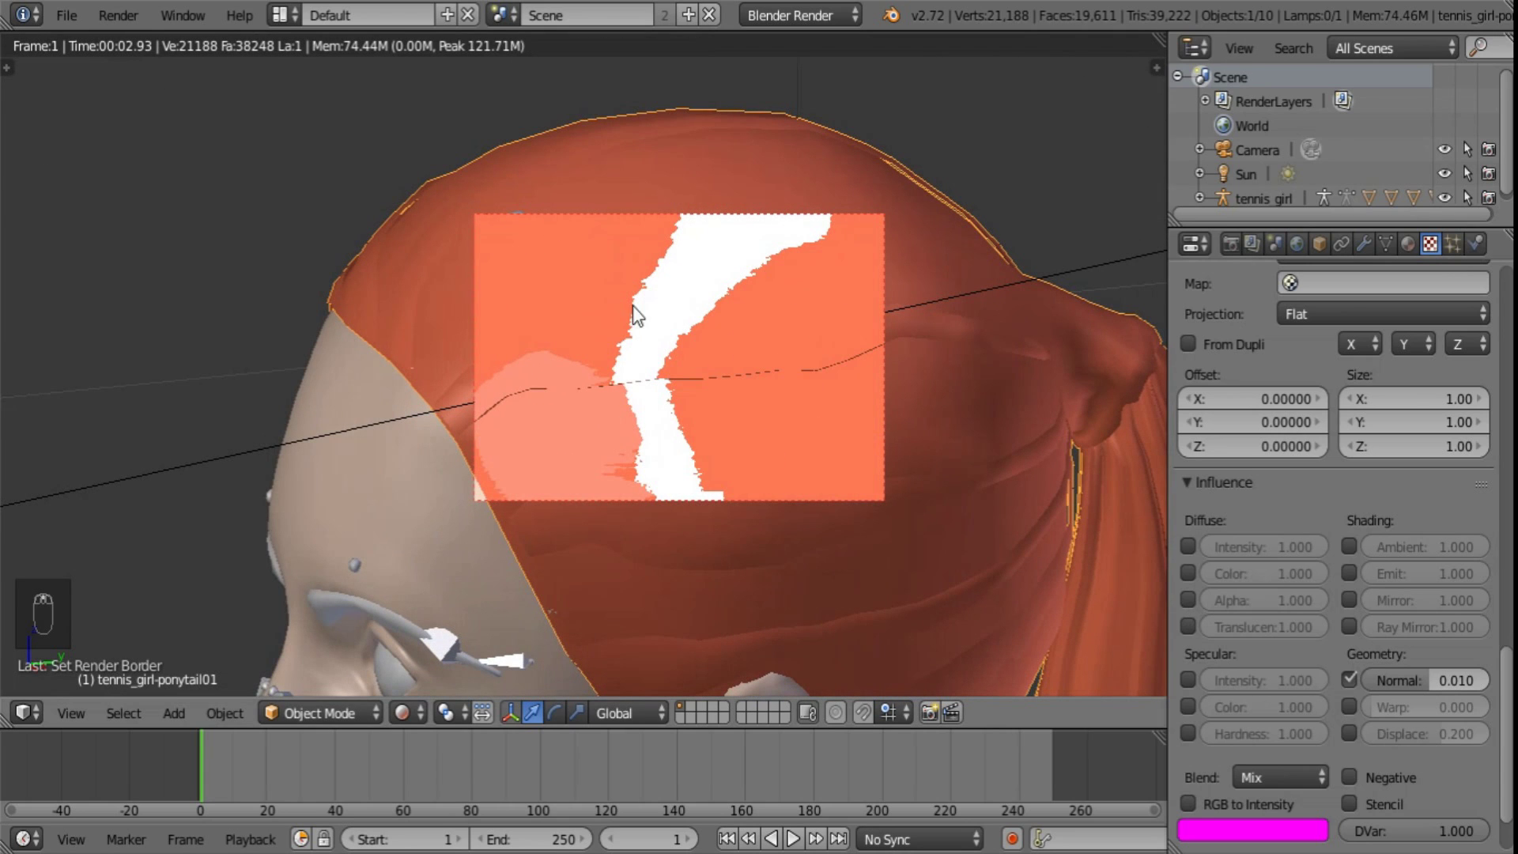
scroll(1405, 528, "up", 10)
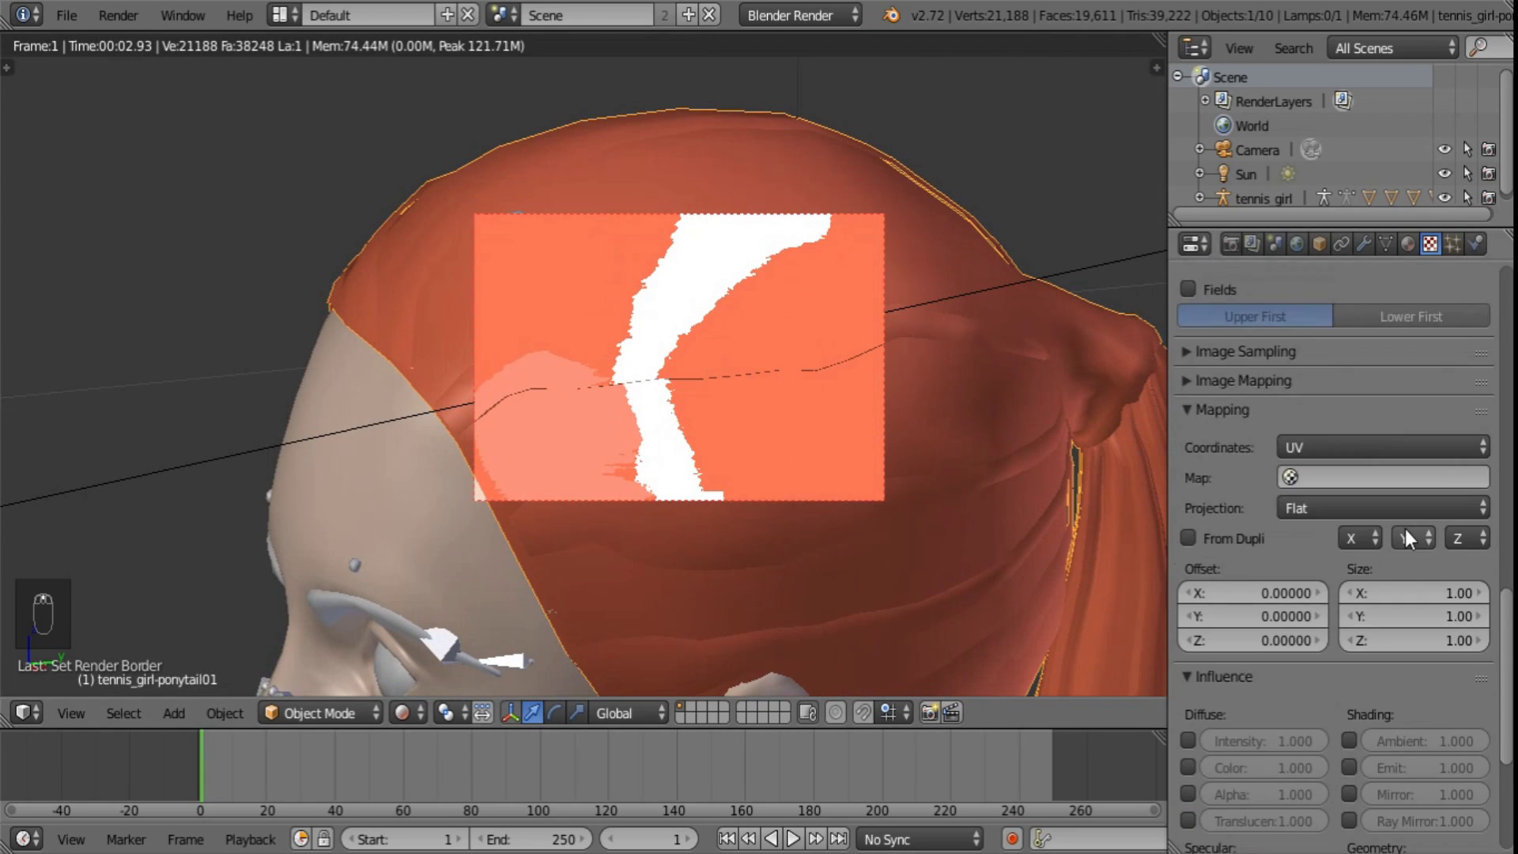
scroll(667, 373, "down", 4)
middle_click_drag(843, 475, 798, 373, "shift")
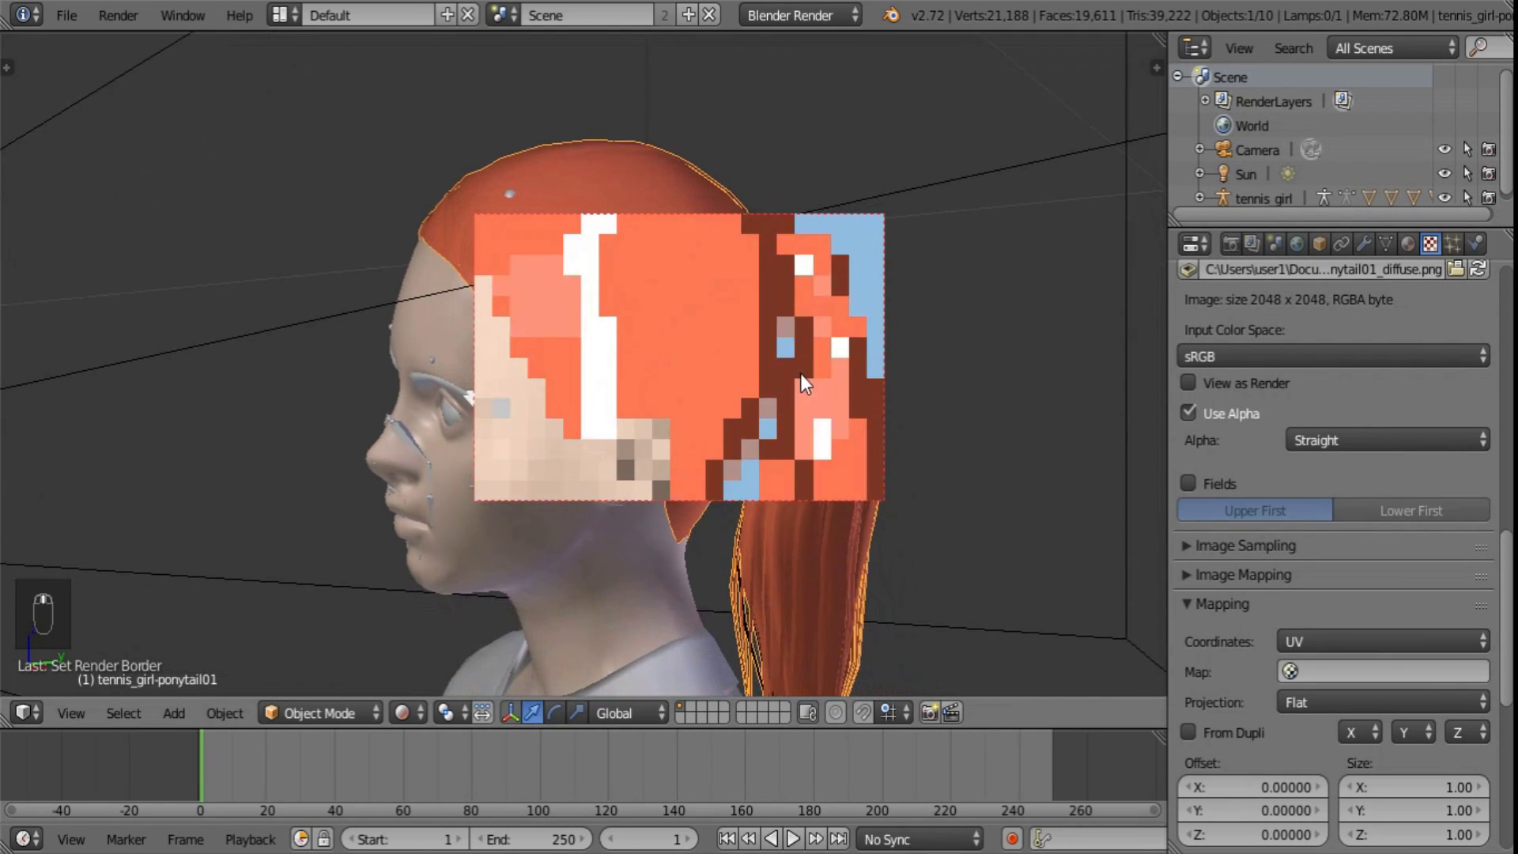
middle_click_drag(909, 498, 826, 551)
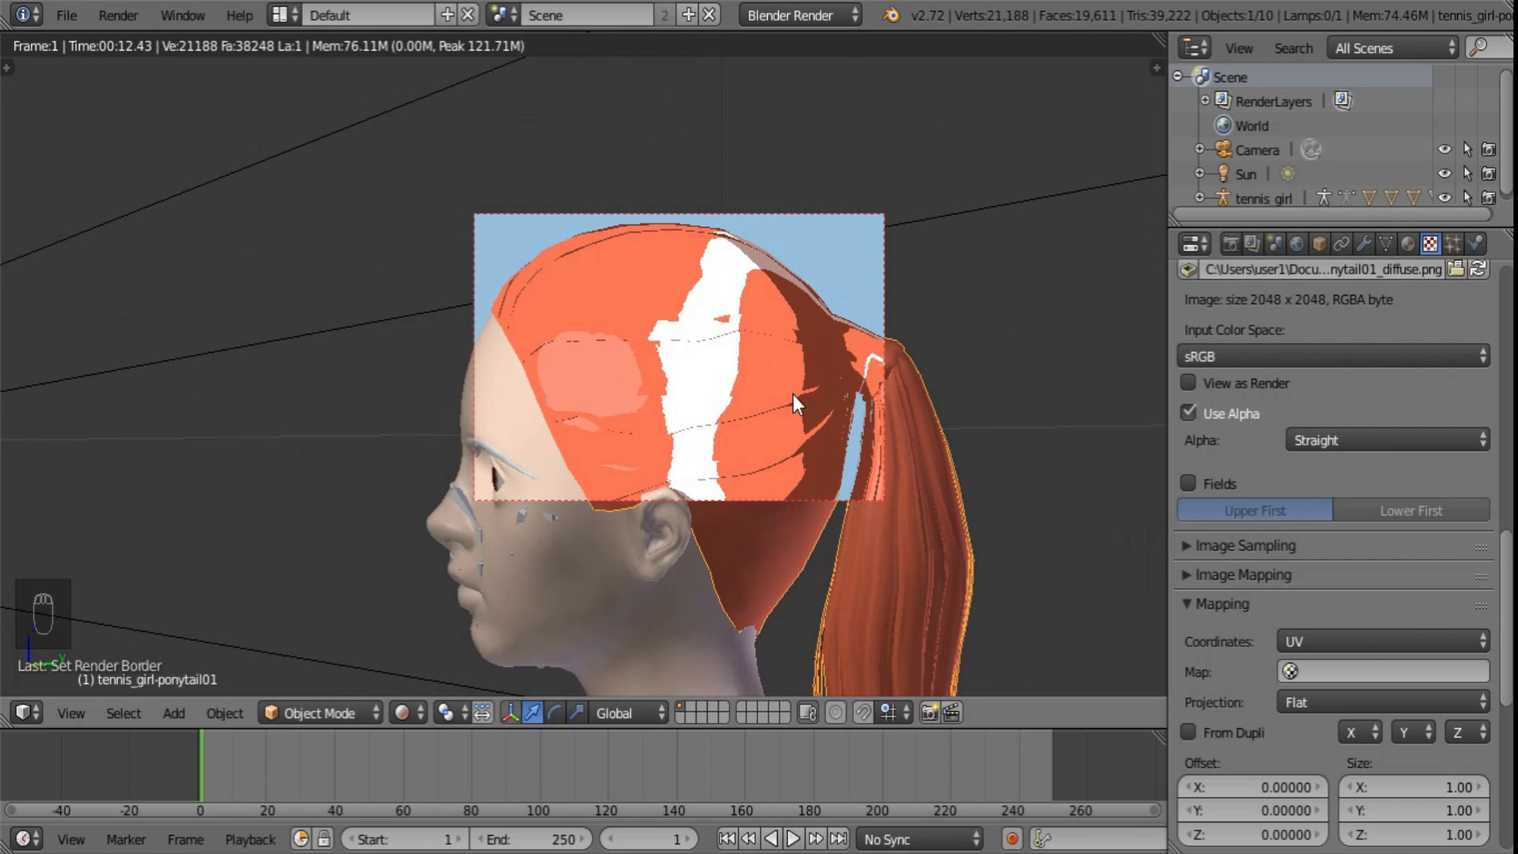
middle_click_drag(834, 494, 678, 269, "shift")
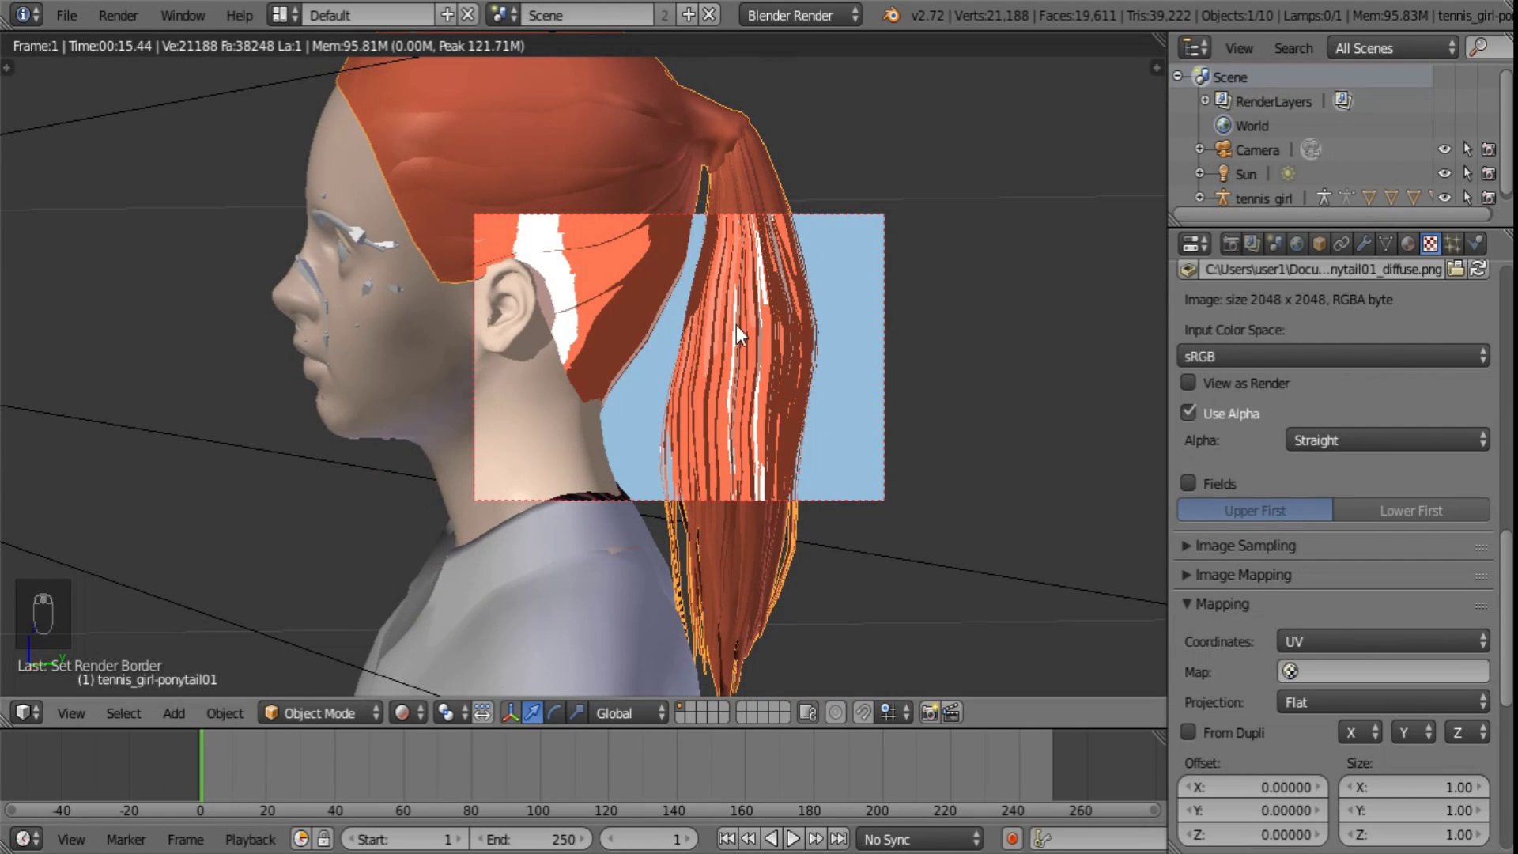
- Return the viewport to solid shading and open the ponytail mesh in Edit Mode
mouse_move(674, 177)
middle_mouse_down("shift")
mouse_move(657, 599)
mouse_move(730, 514)
mouse_move(766, 501)
mouse_move(633, 506)
mouse_move(667, 471)
middle_mouse_up("shift")
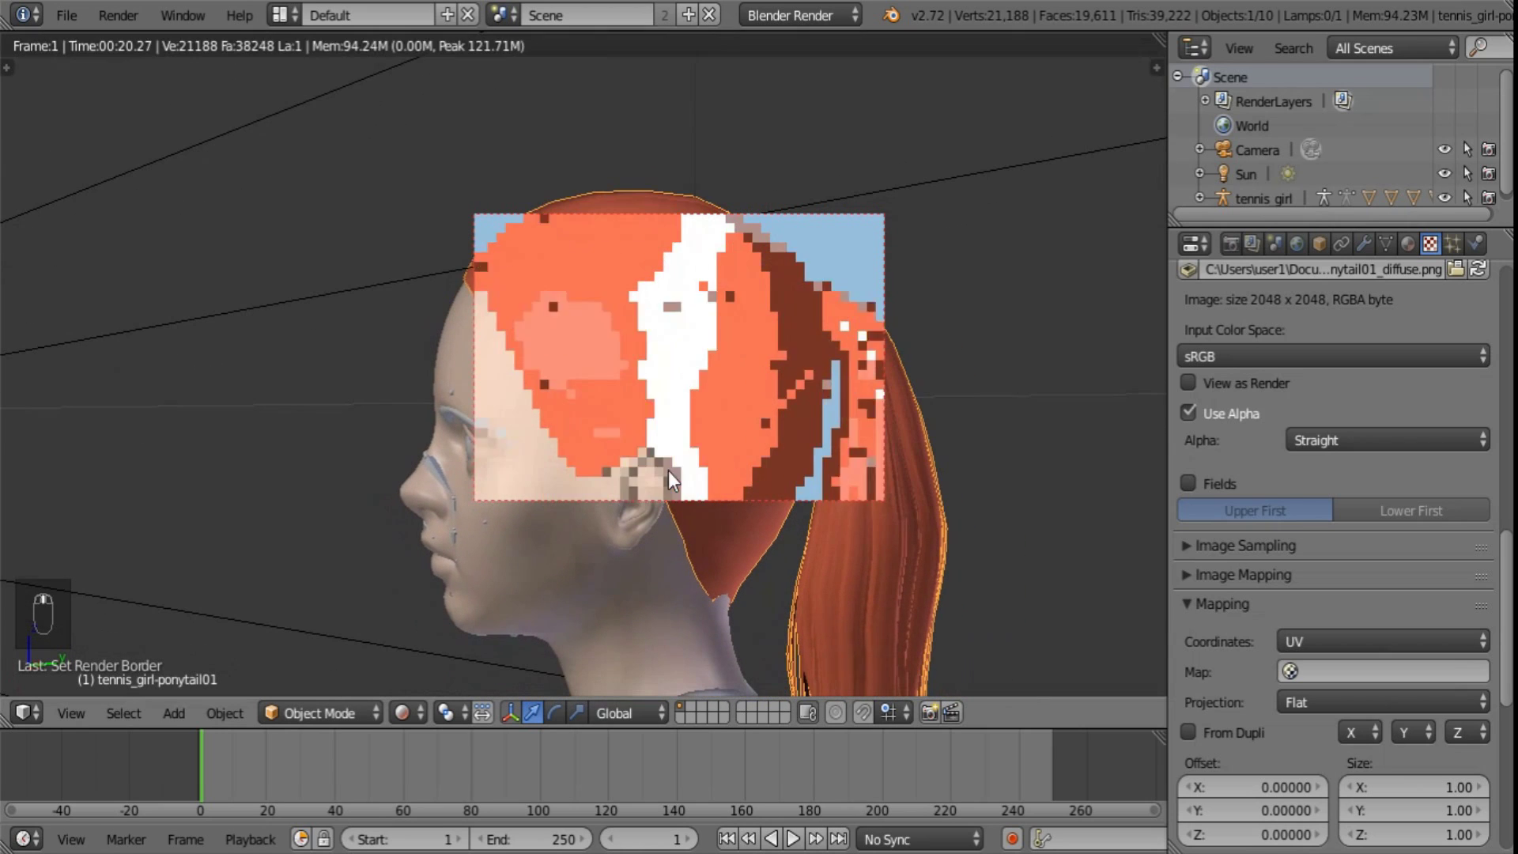
left_click(413, 713)
left_click(460, 629)
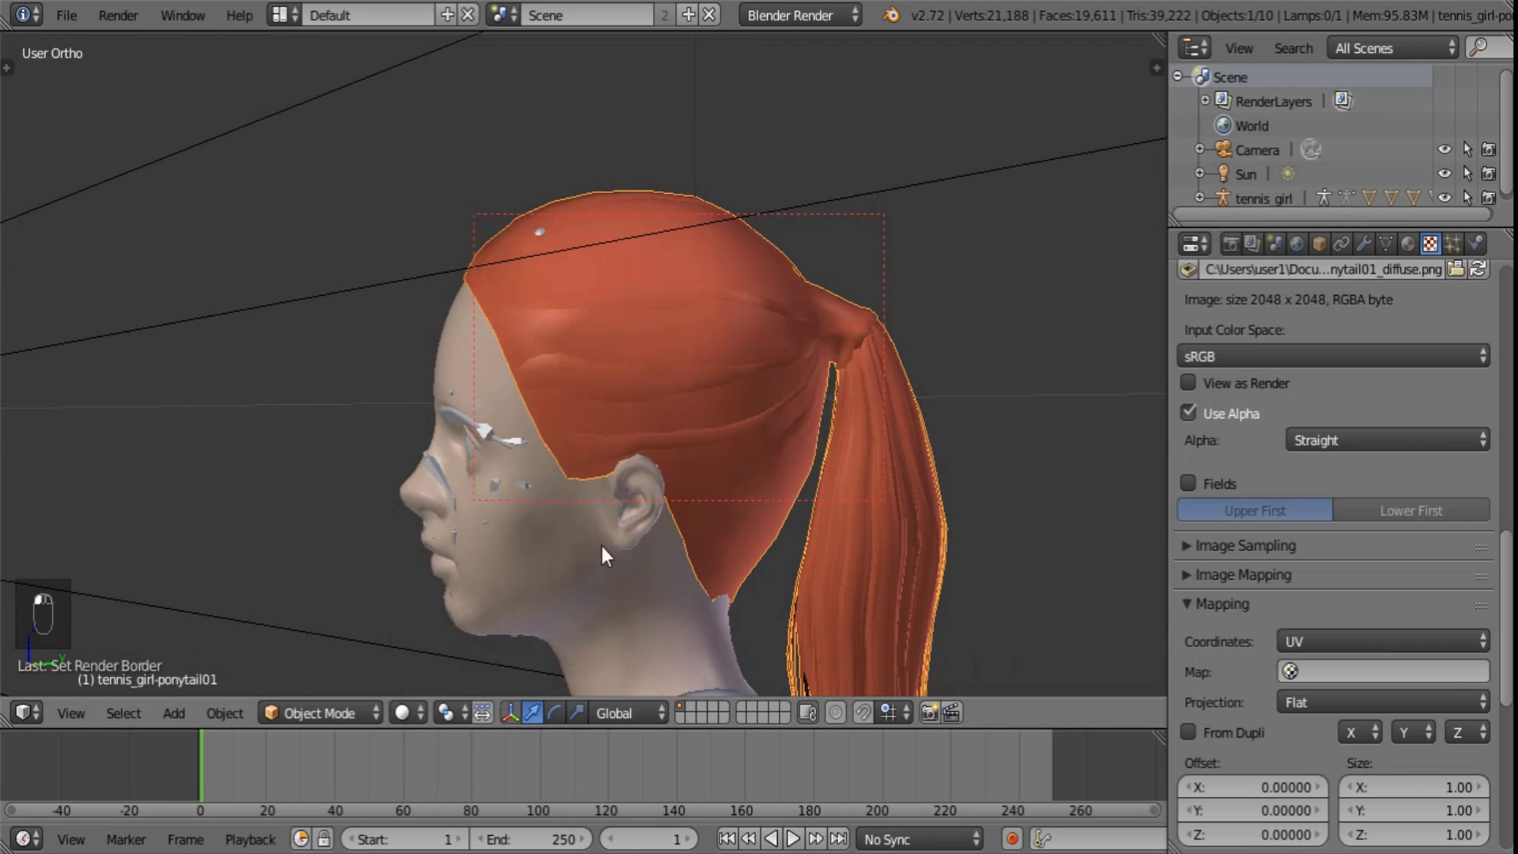
middle_click_drag(869, 494, 672, 391, "shift")
key("Tab")
scroll(775, 434, "up", 2)
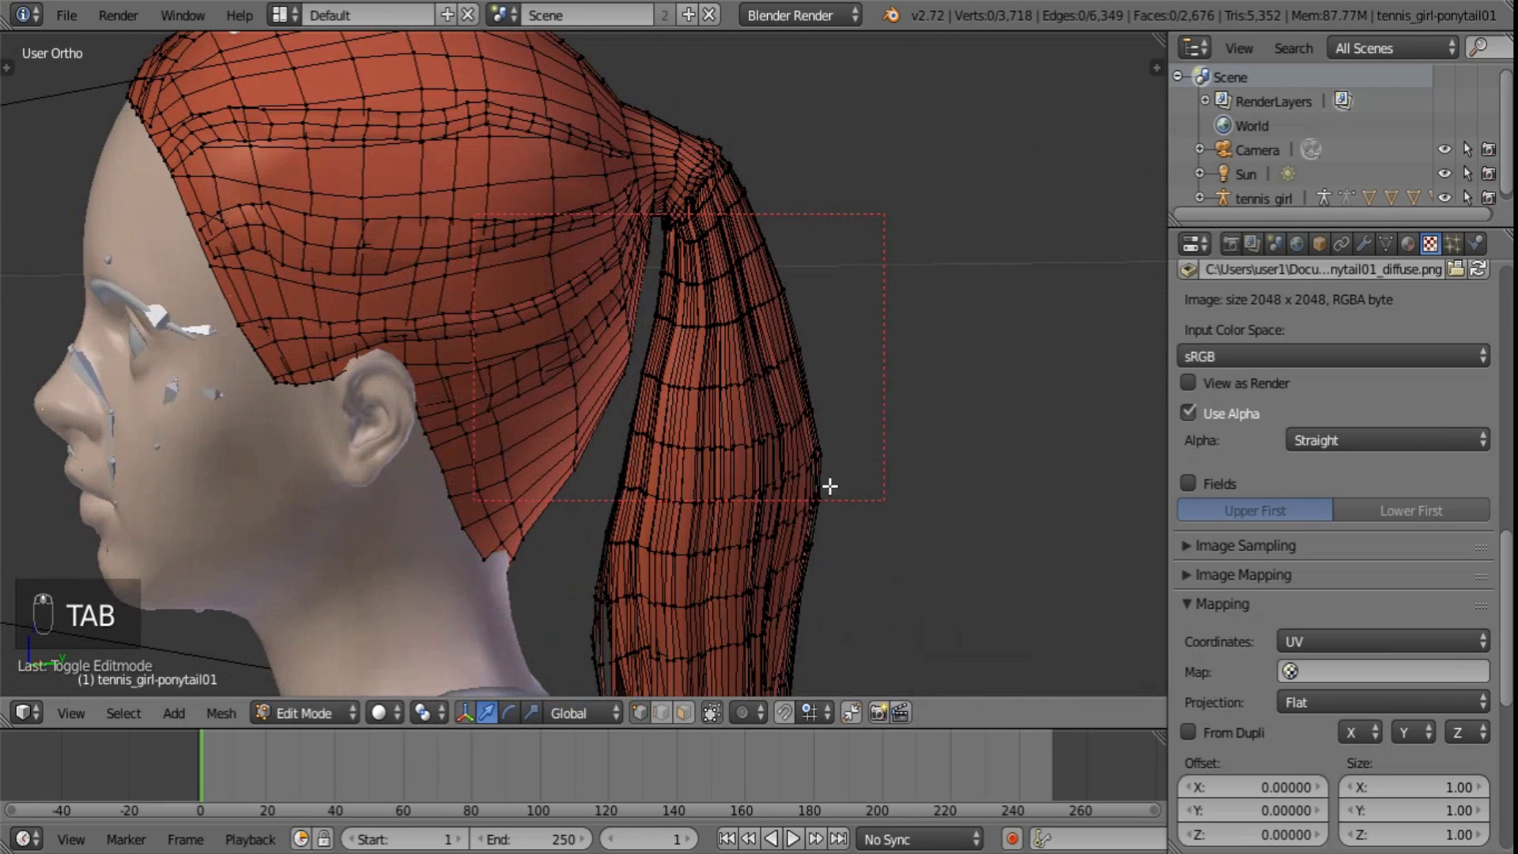
- Add a second material slot to the ponytail and fill it with an independent copy of the ponytail01 material
left_click(1408, 244)
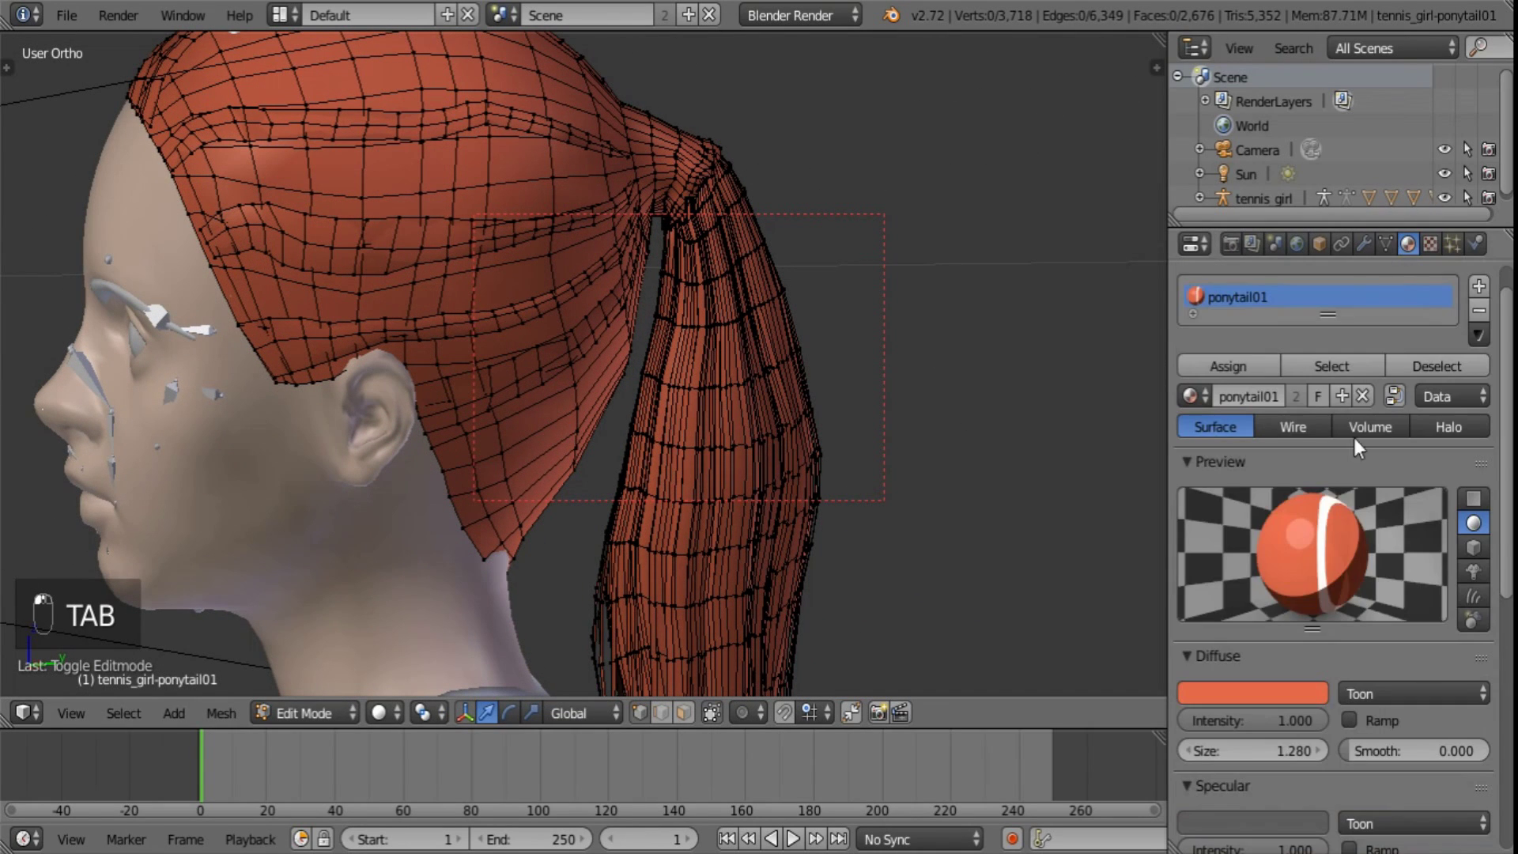
left_click(1477, 288)
left_click(1191, 399)
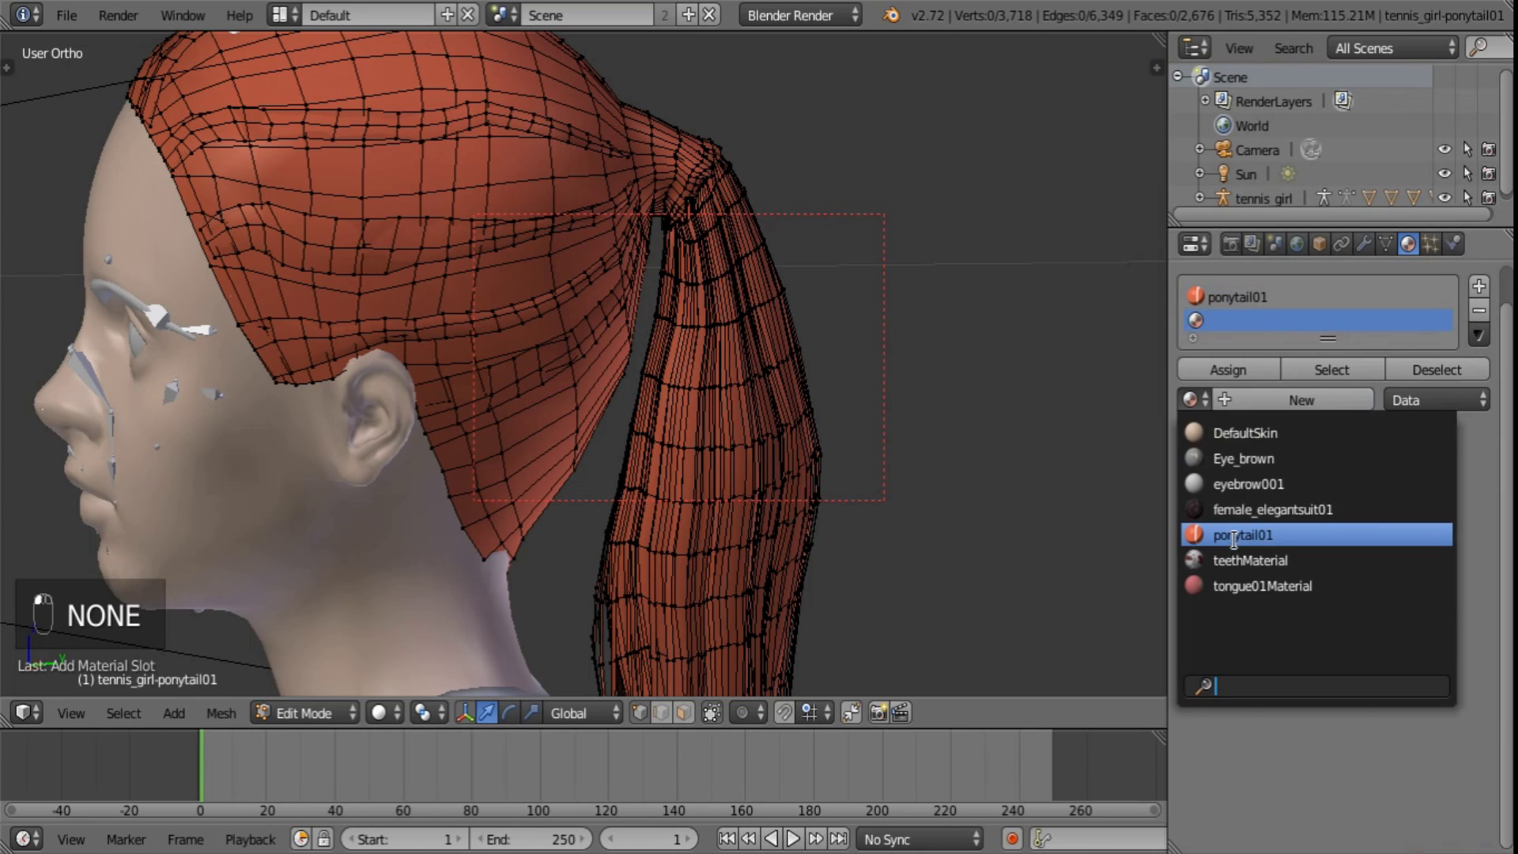
left_click(1233, 535)
left_click(1340, 400)
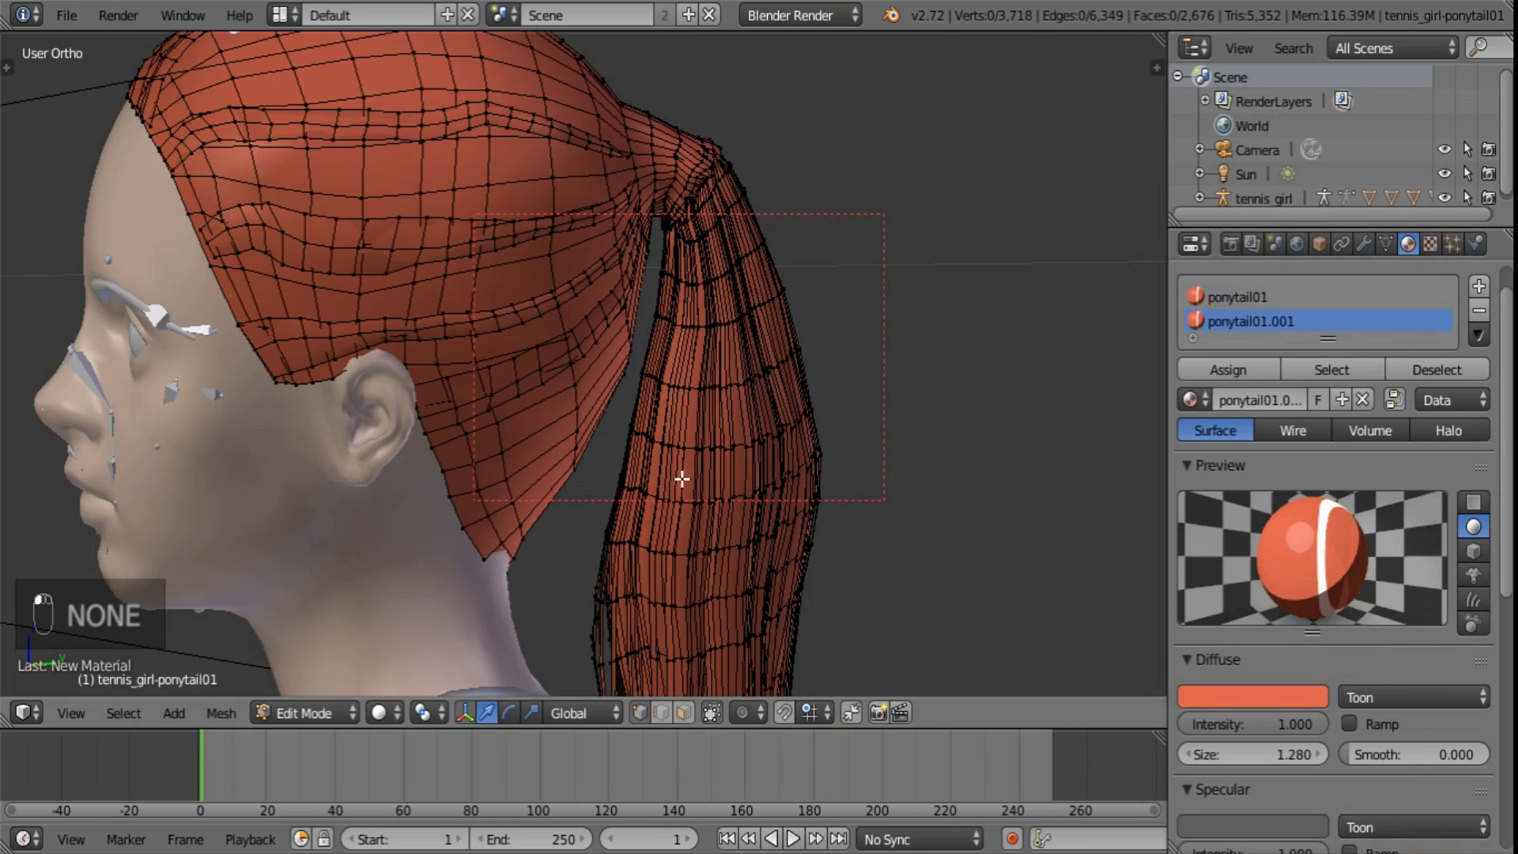
- In wireframe display, circle-select the hanging part of the ponytail from its tip to a little below the hair tie
middle_click_drag(723, 477, 783, 287, "shift")
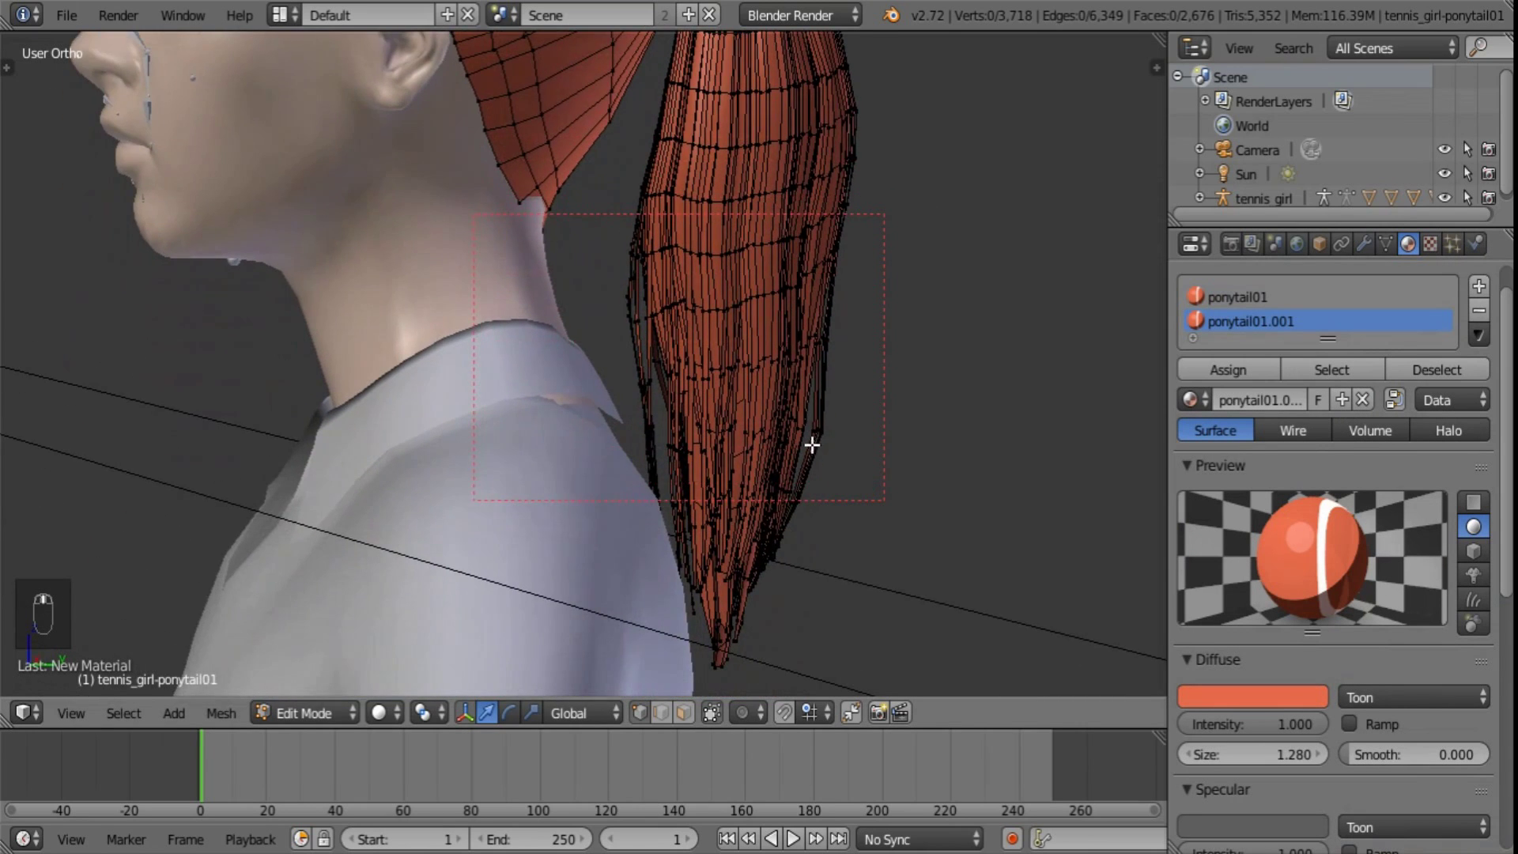
middle_click_drag(794, 441, 728, 447)
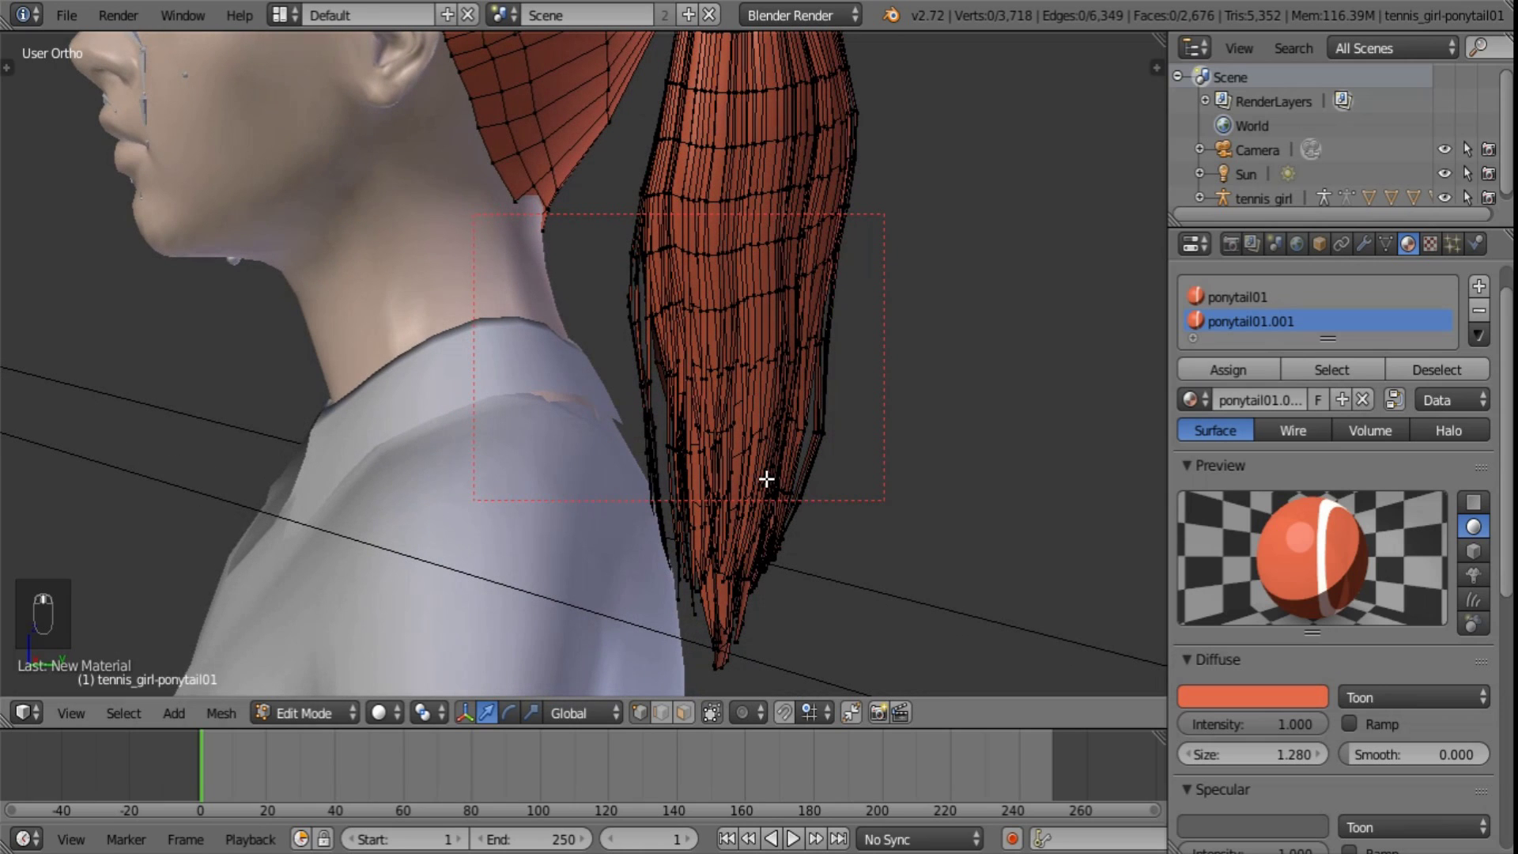
key("z")
key("c")
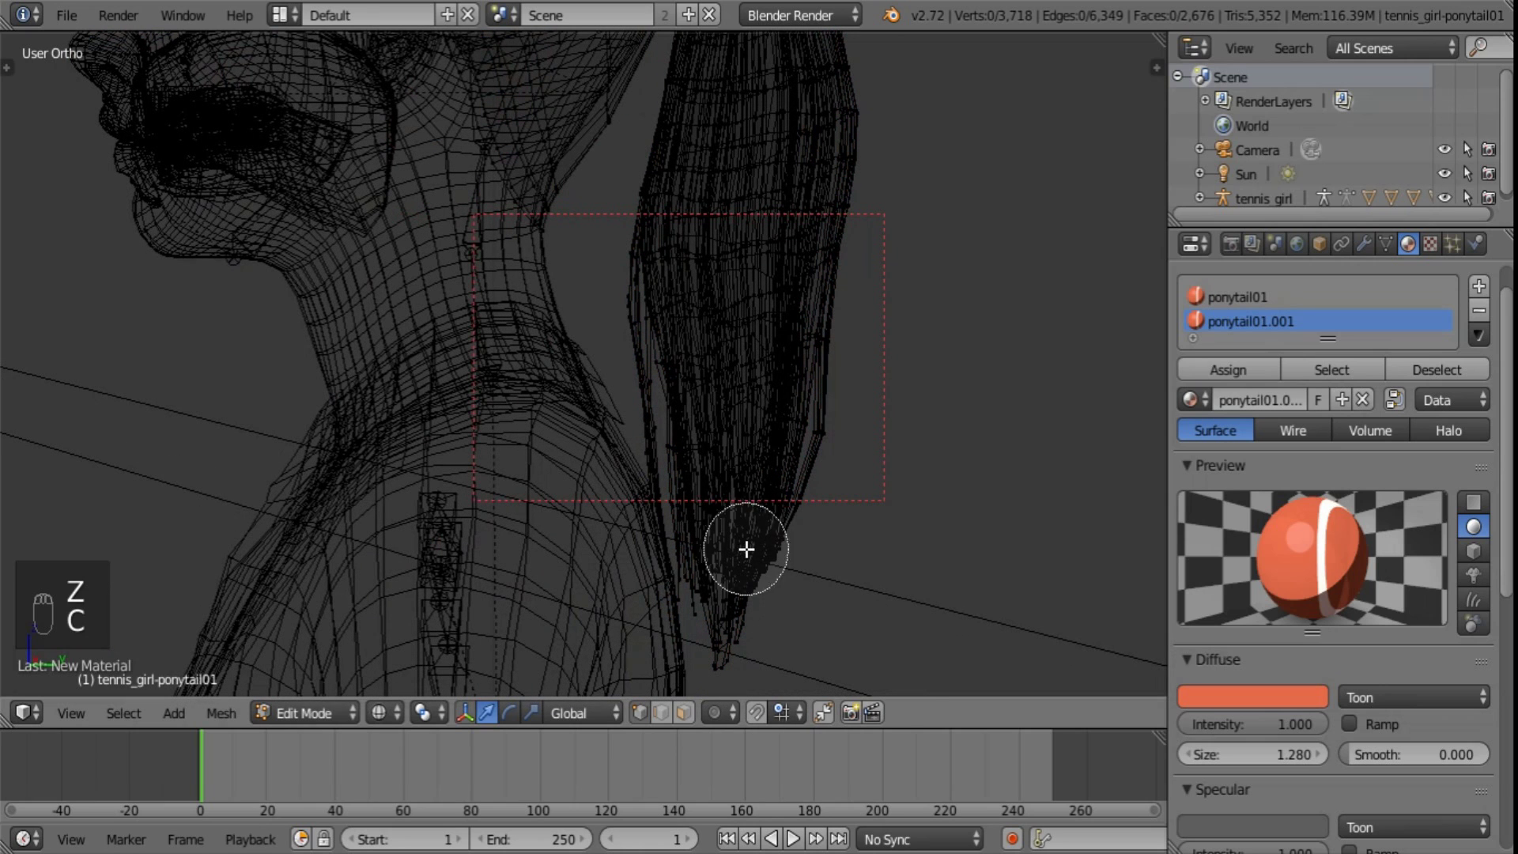
scroll(745, 546, "down", 5)
left_click_drag(746, 542, 748, 229)
right_click(748, 229)
middle_click_drag(772, 224, 732, 594, "shift")
key("c")
left_click_drag(733, 594, 750, 475)
right_click(750, 475)
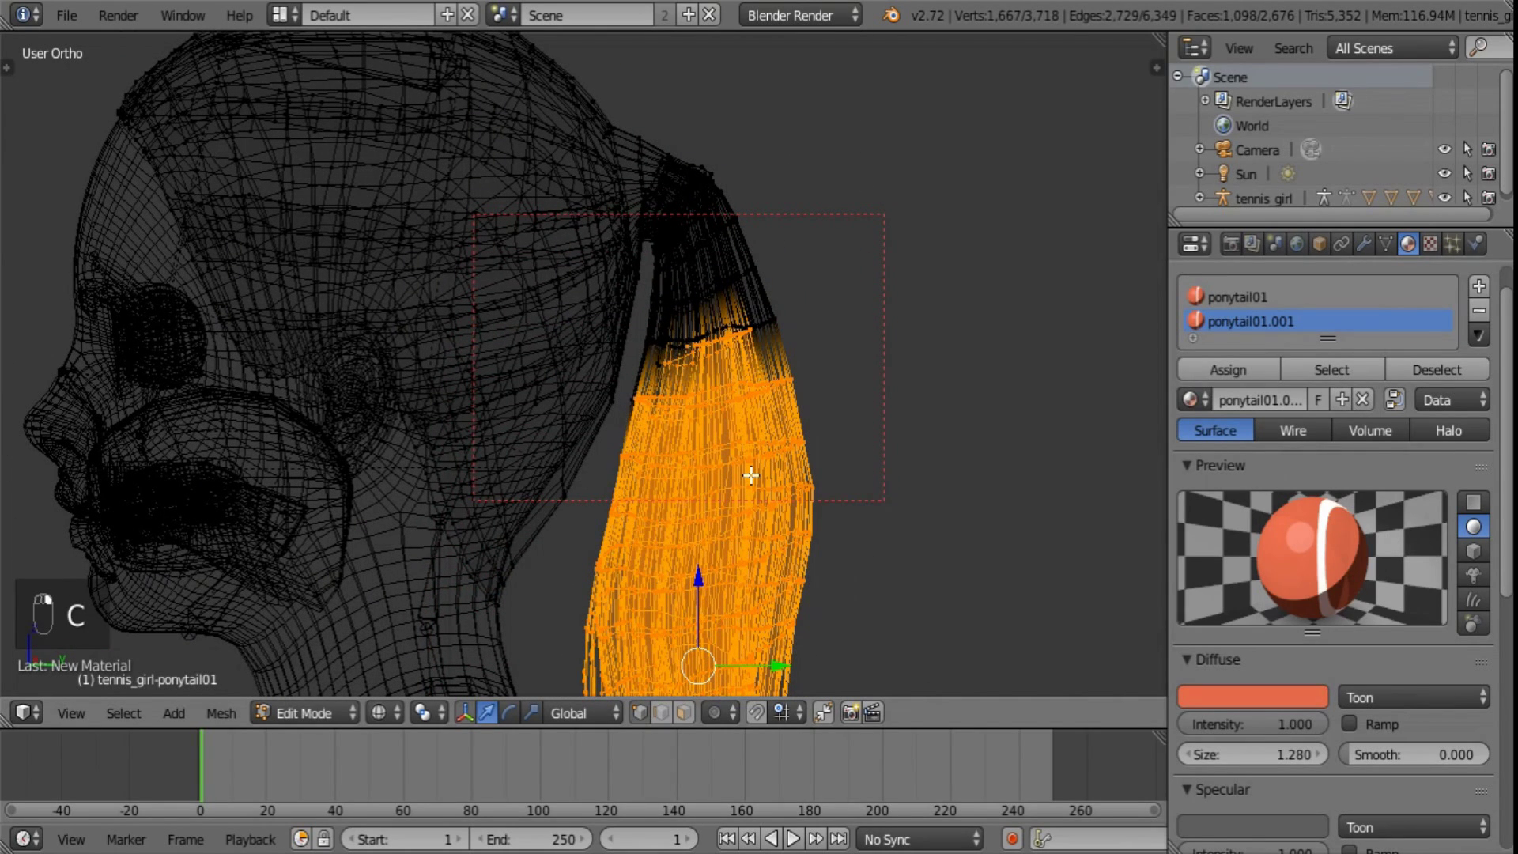
- Restore solid display, change to face selection and add the face loop just above the selected part of the ponytail
key("z")
scroll(706, 332, "up", 5)
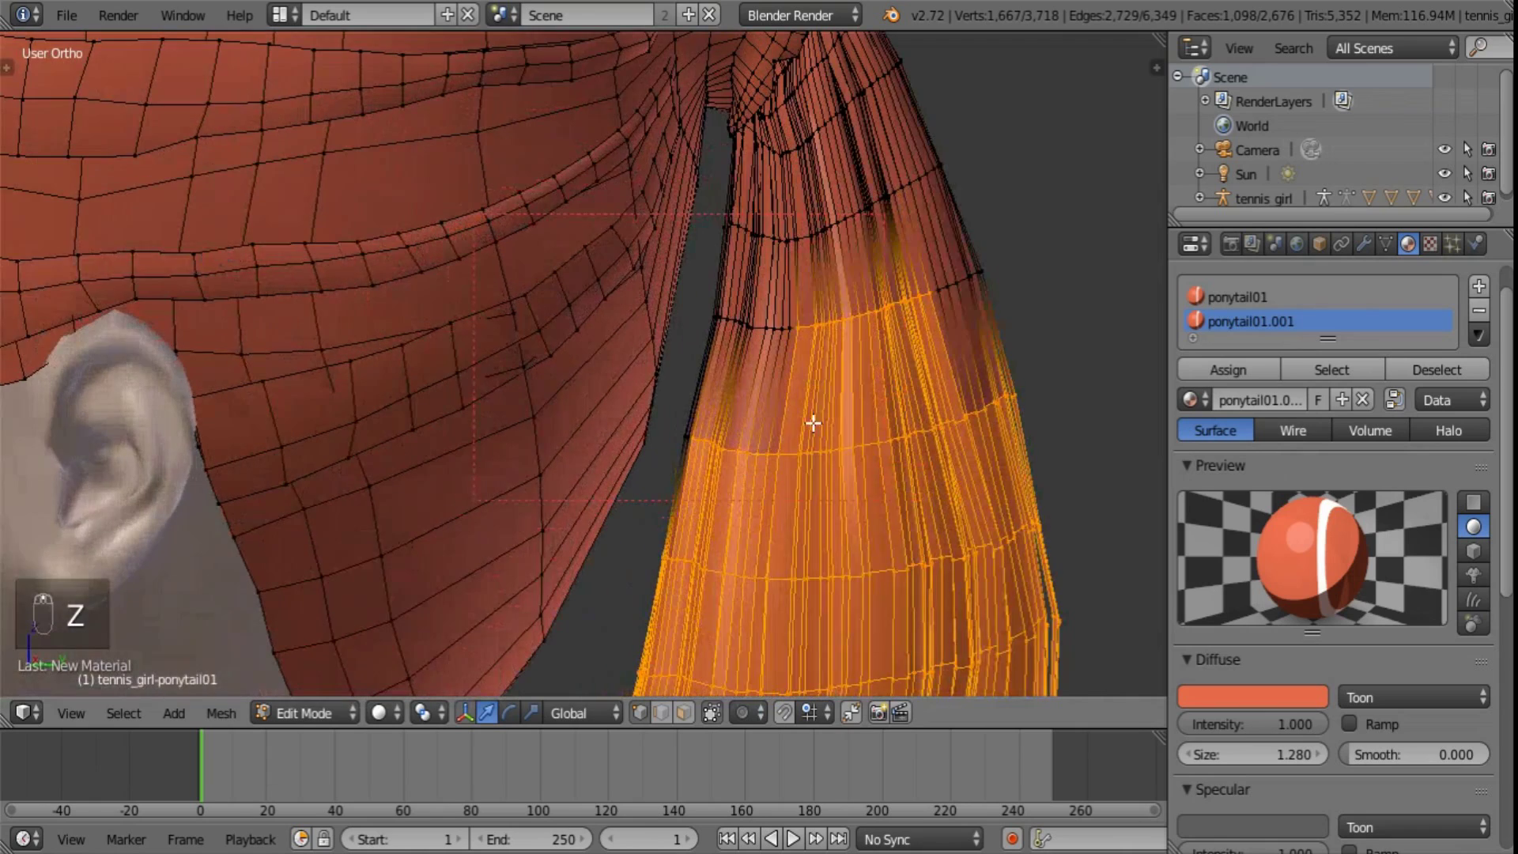
left_click(685, 711)
scroll(651, 542, "up", 1)
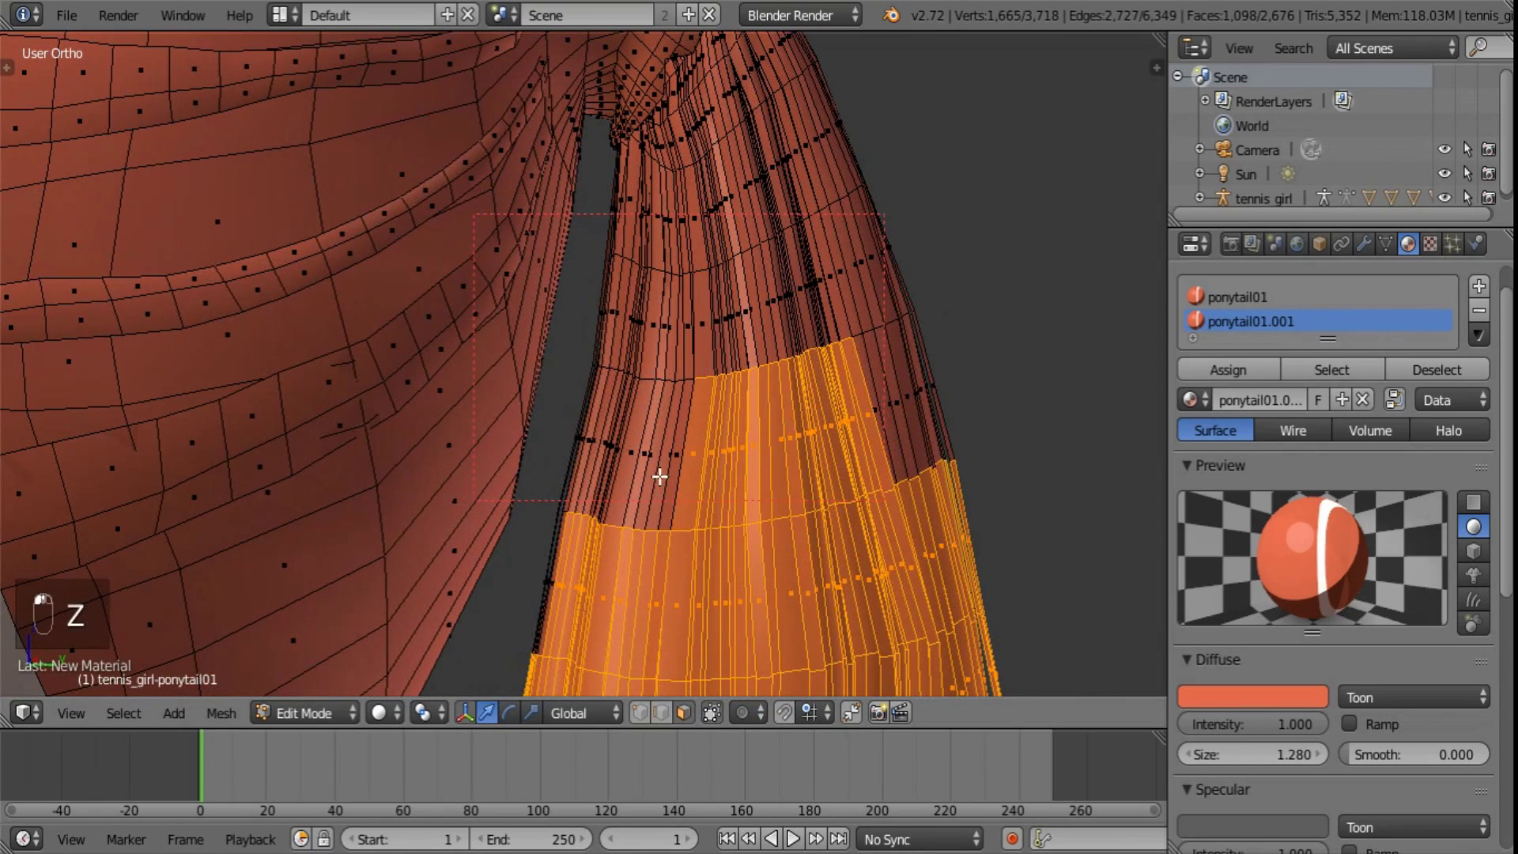
right_click(659, 459, "alt+shift")
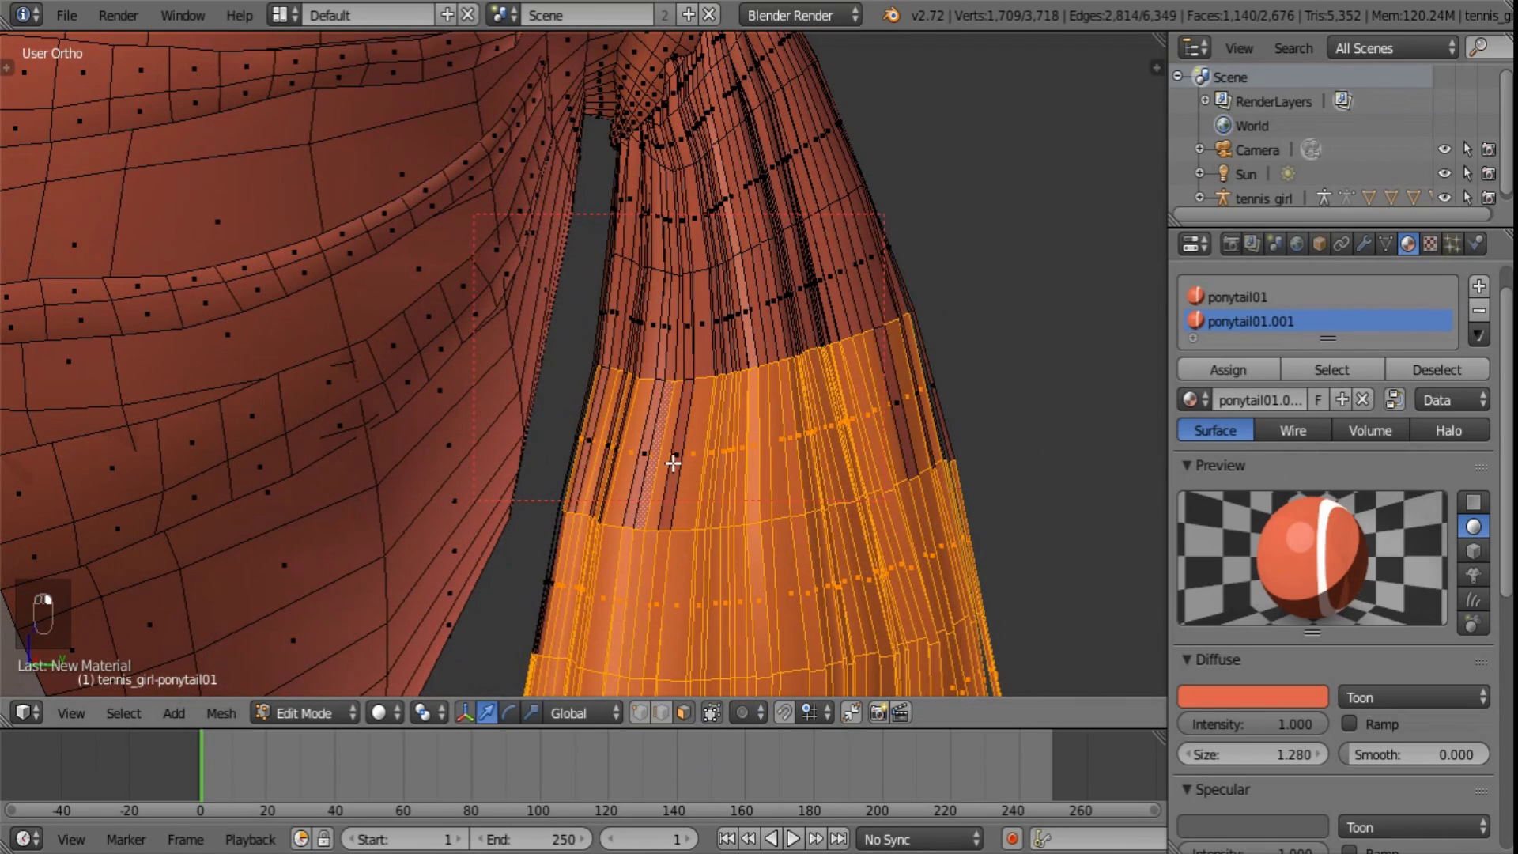
right_click(692, 377, "alt+shift")
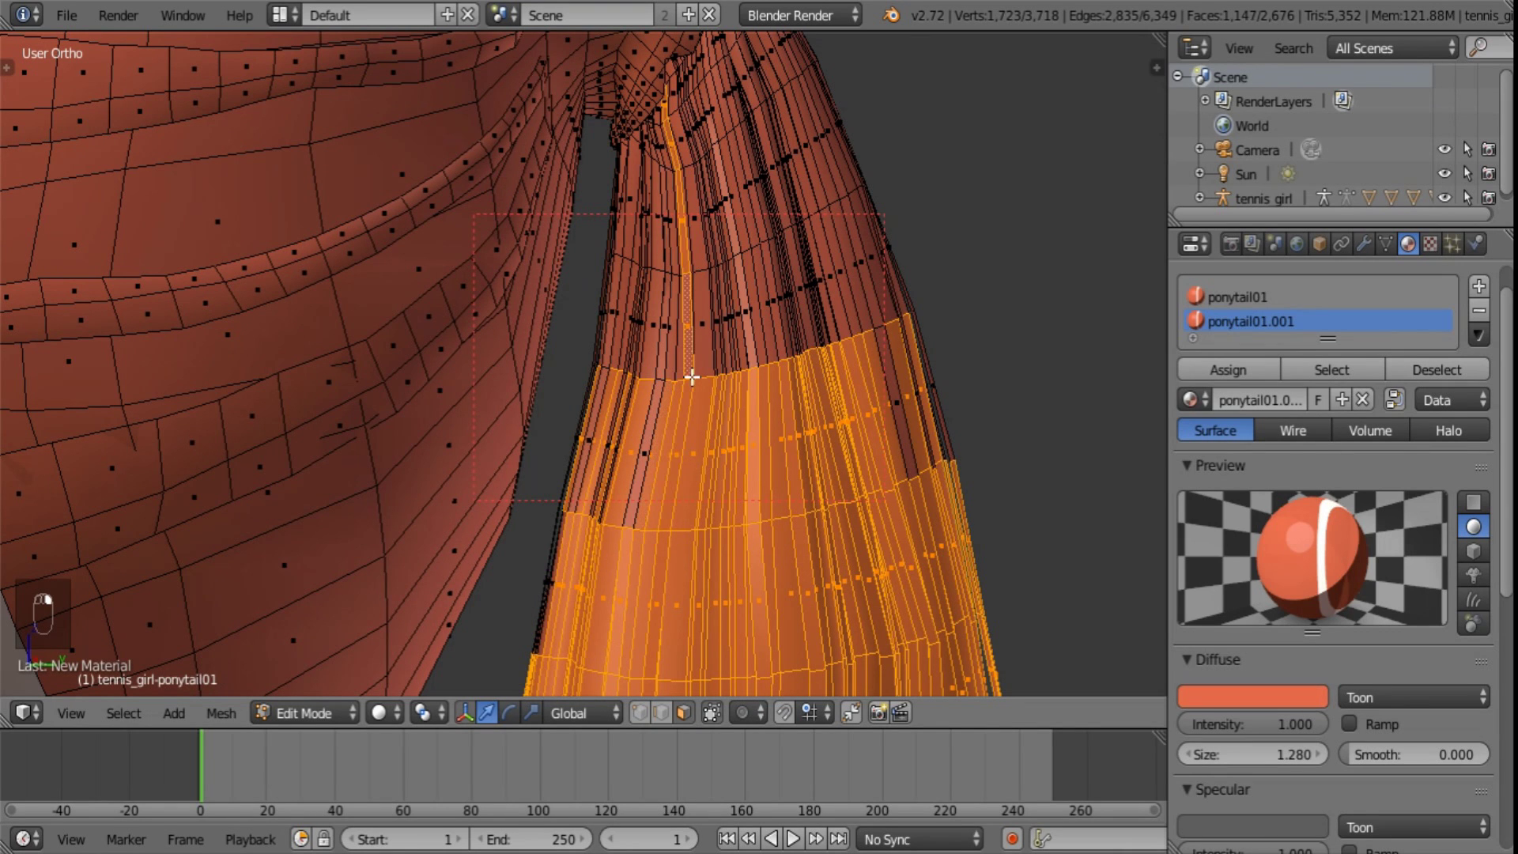
- Extend the selection with further face loops up the ponytail until it reaches the hair tie
scroll(809, 388, "up", 2)
right_click(751, 229, "alt+shift")
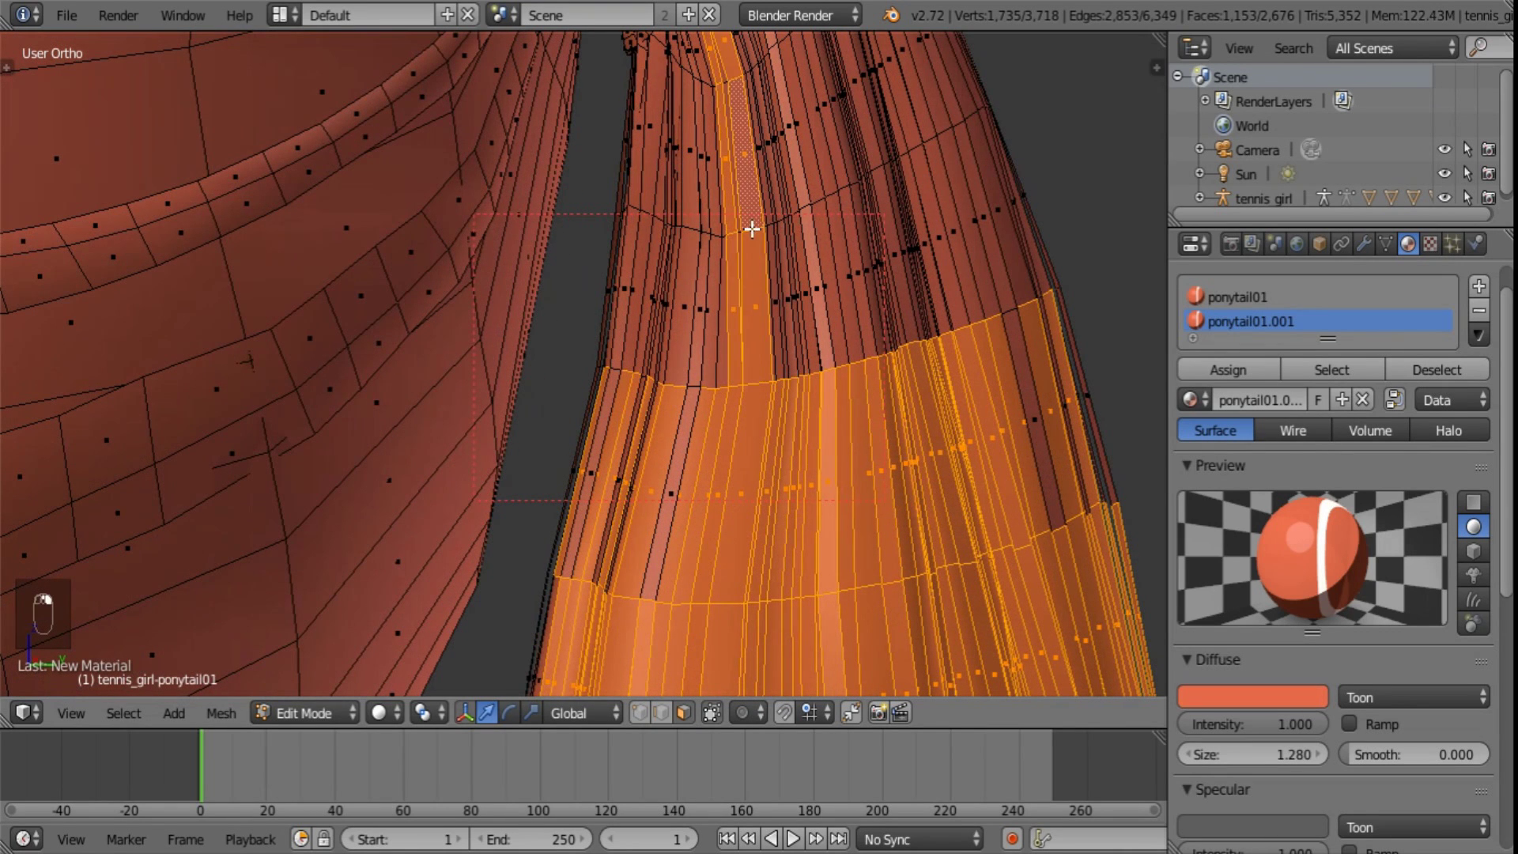
right_click(834, 238, "alt+shift")
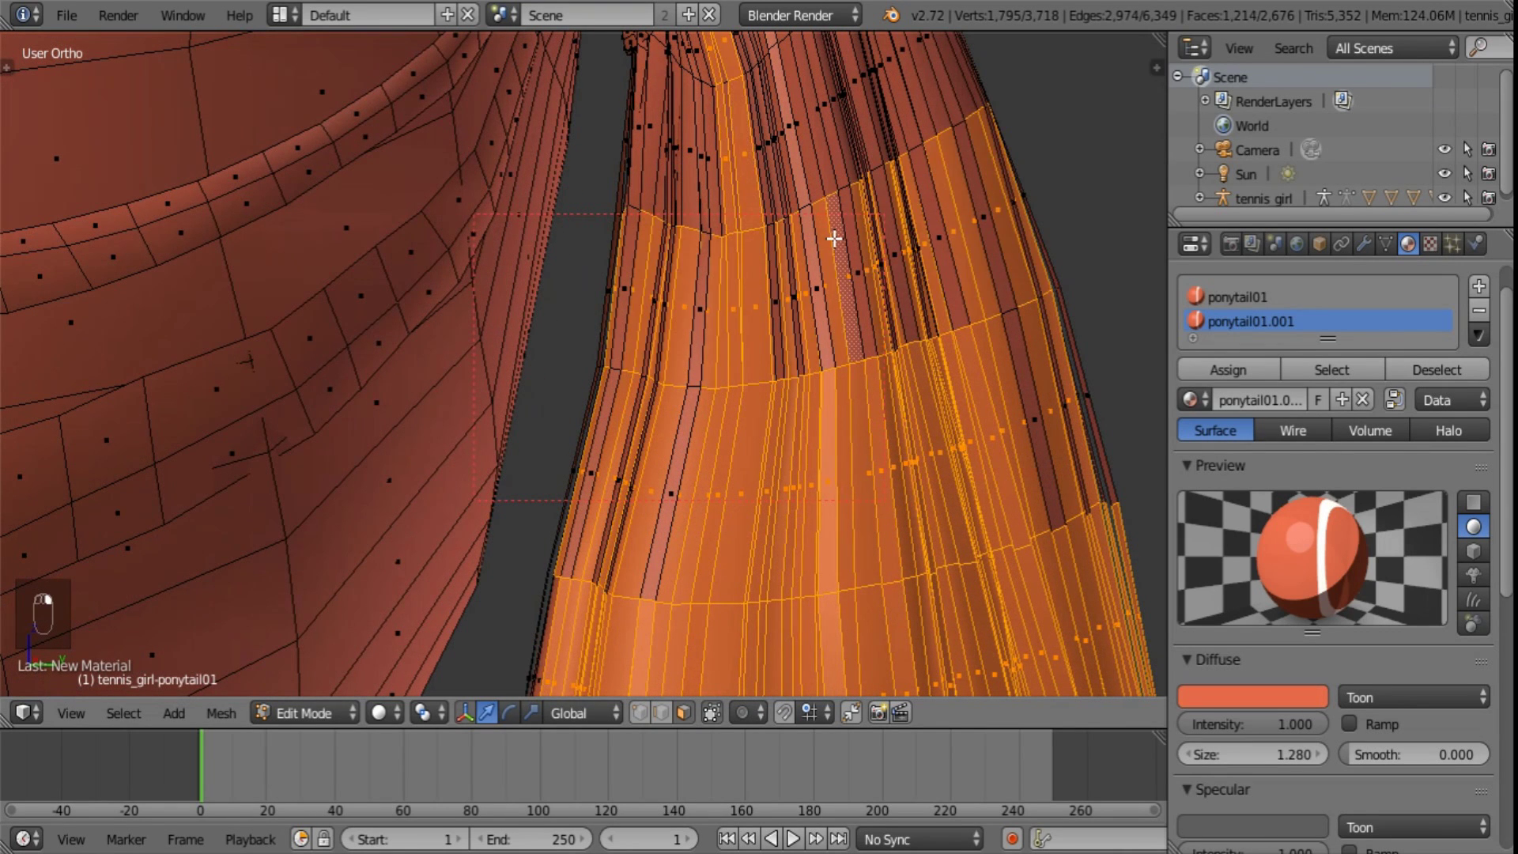
right_click(823, 174, "alt+shift")
middle_click_drag(829, 138, 813, 490, "shift")
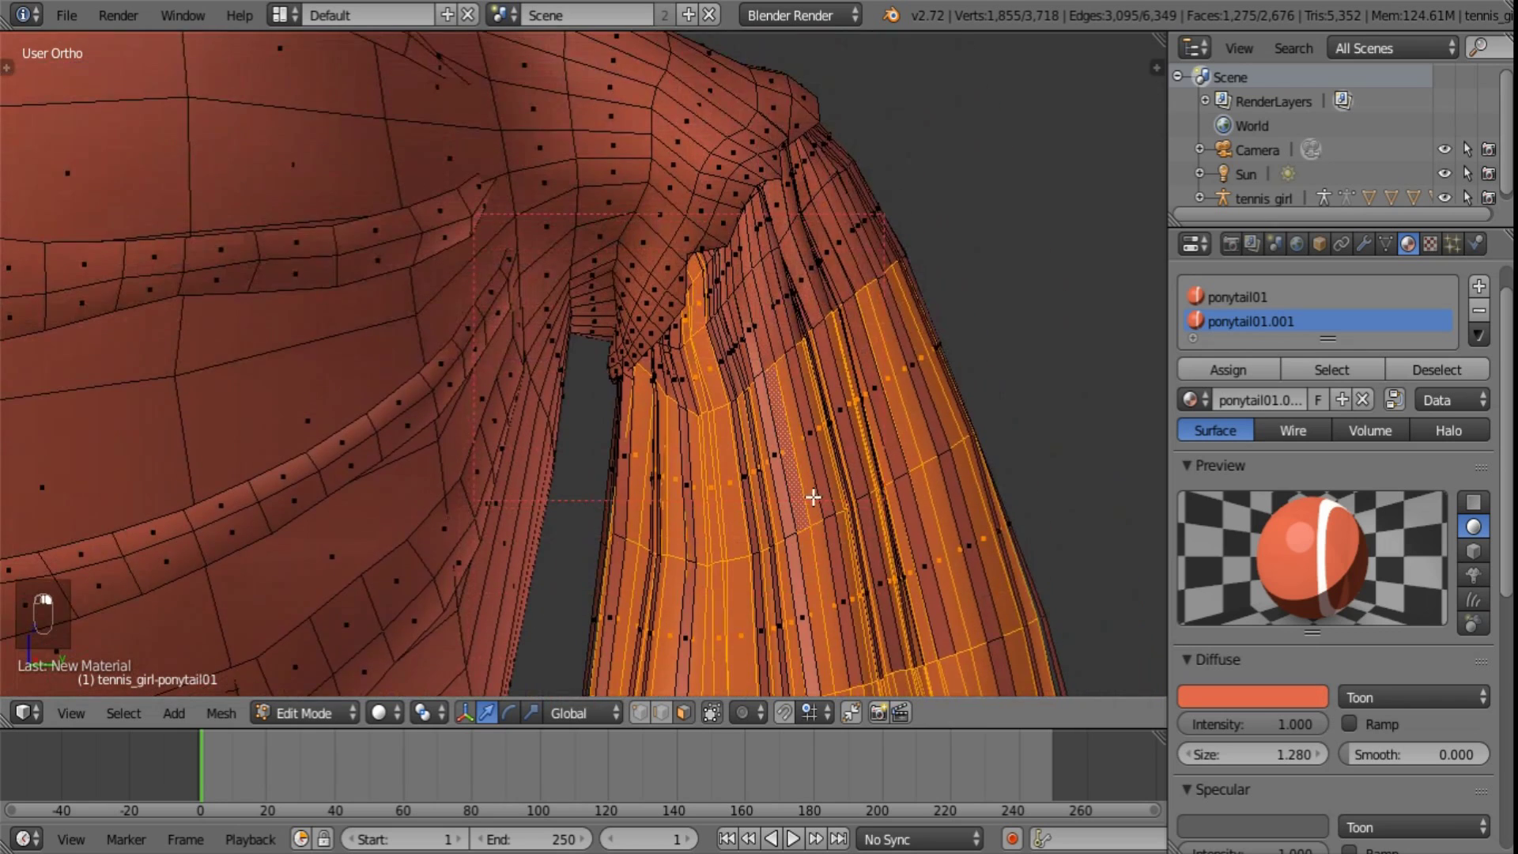
scroll(812, 490, "up", 2)
right_click(853, 322, "alt+shift")
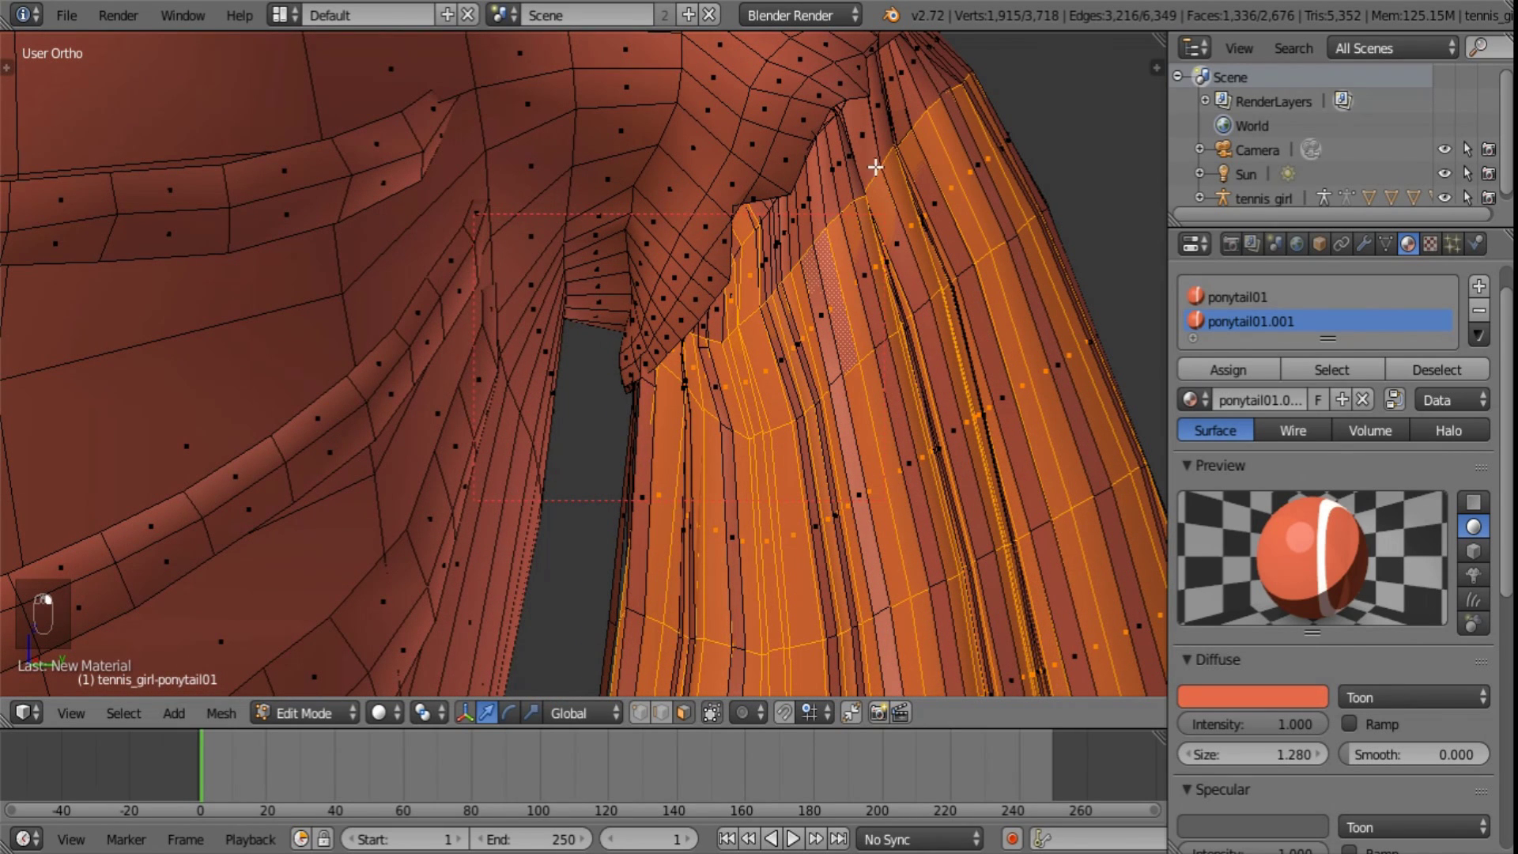
right_click(854, 157, "alt+shift")
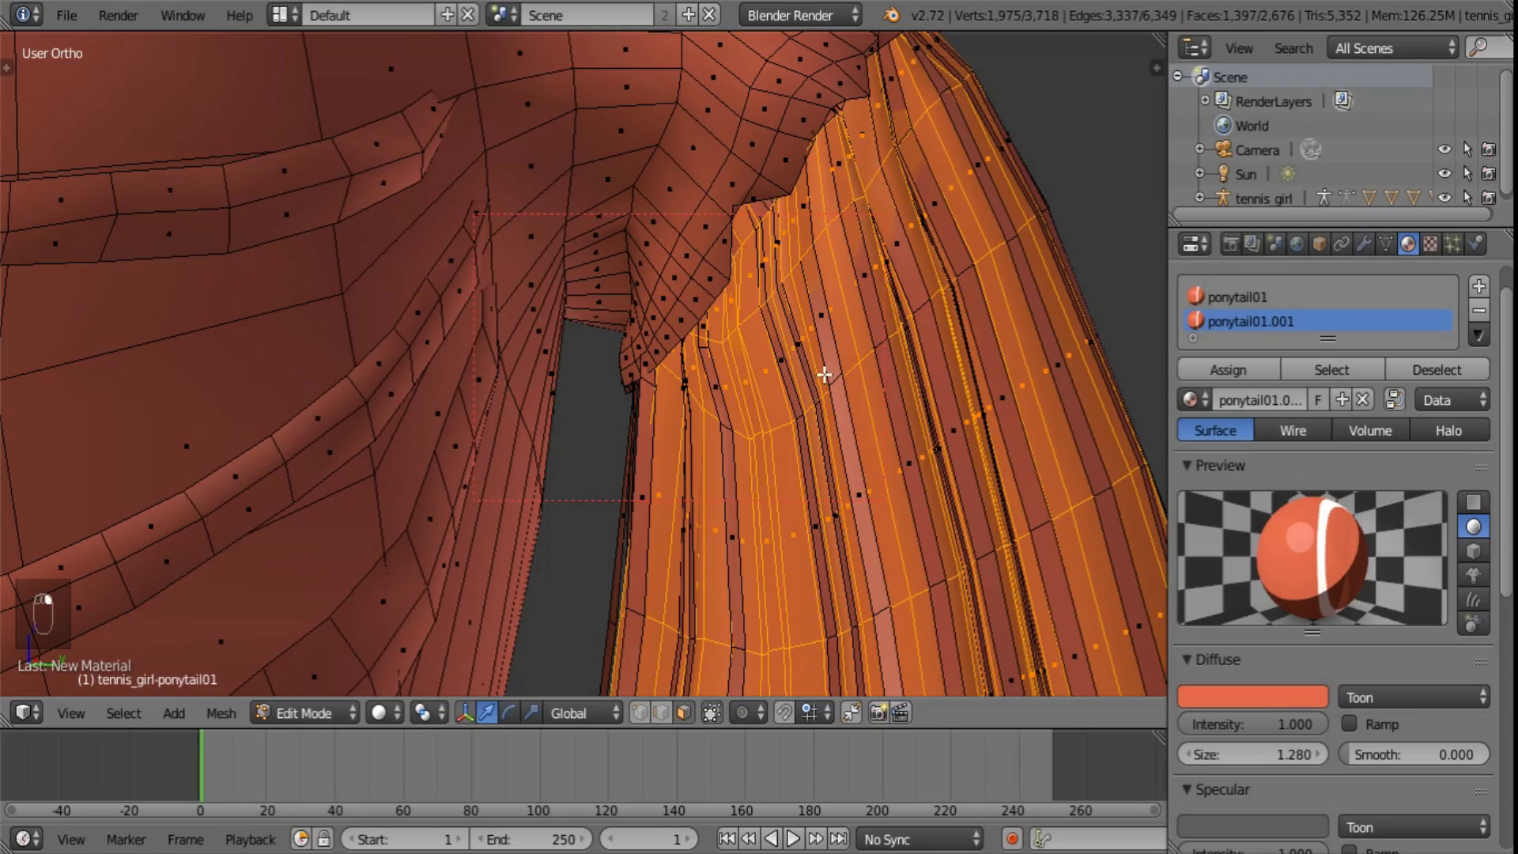
- Add the unselected lengthwise face strips along the upper ponytail on the girl's left side to the selection
scroll(823, 375, "down", 4)
middle_click_drag(829, 603, 836, 341, "shift")
middle_click_drag(966, 400, 790, 452)
scroll(792, 459, "up", 3)
right_click(908, 387, "alt+shift")
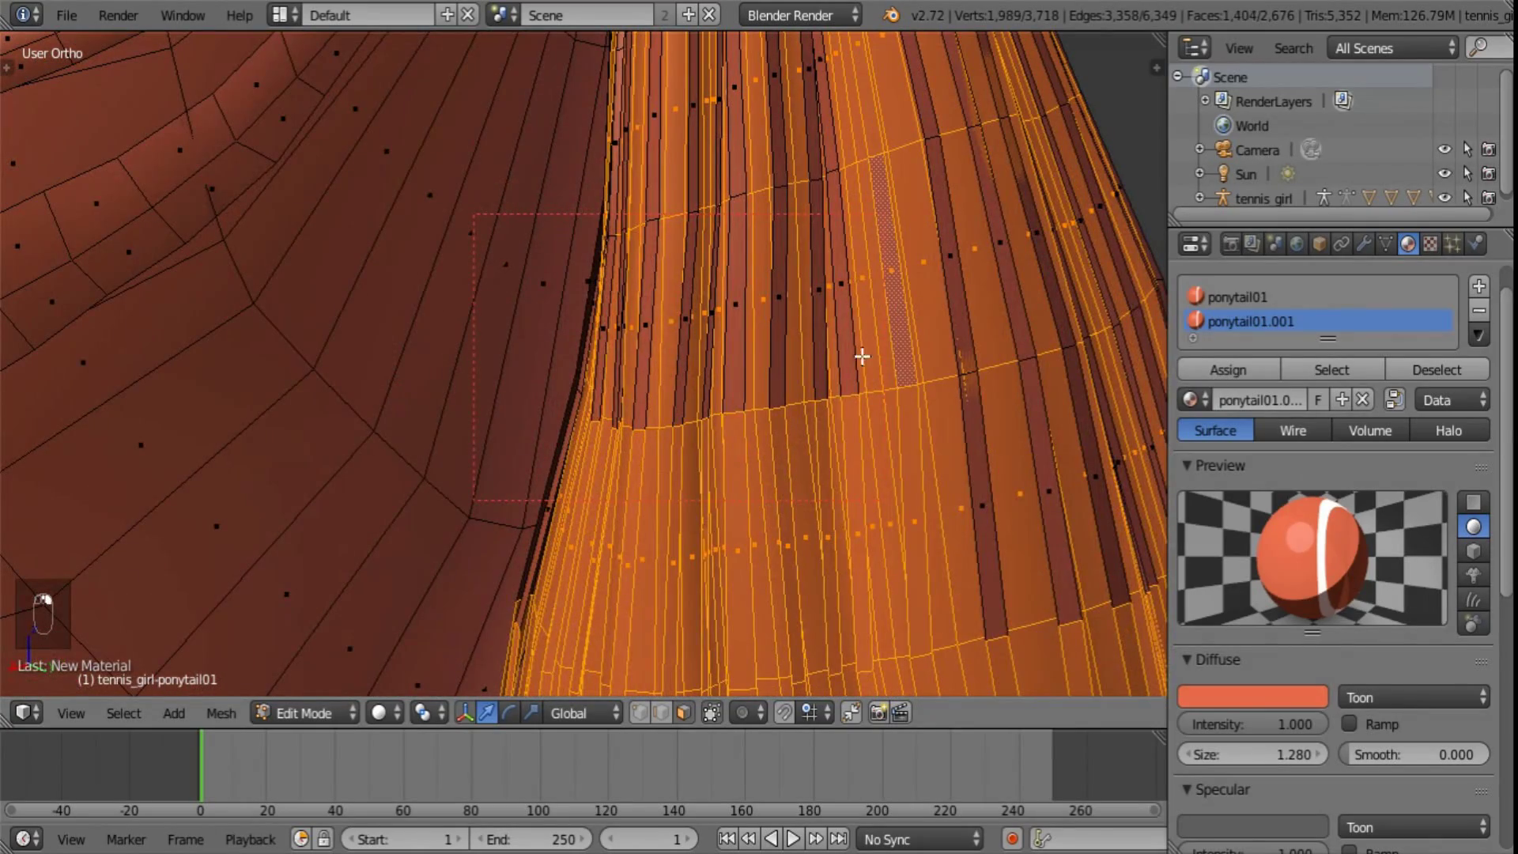
right_click(848, 395, "alt+shift")
right_click(848, 392, "alt+shift")
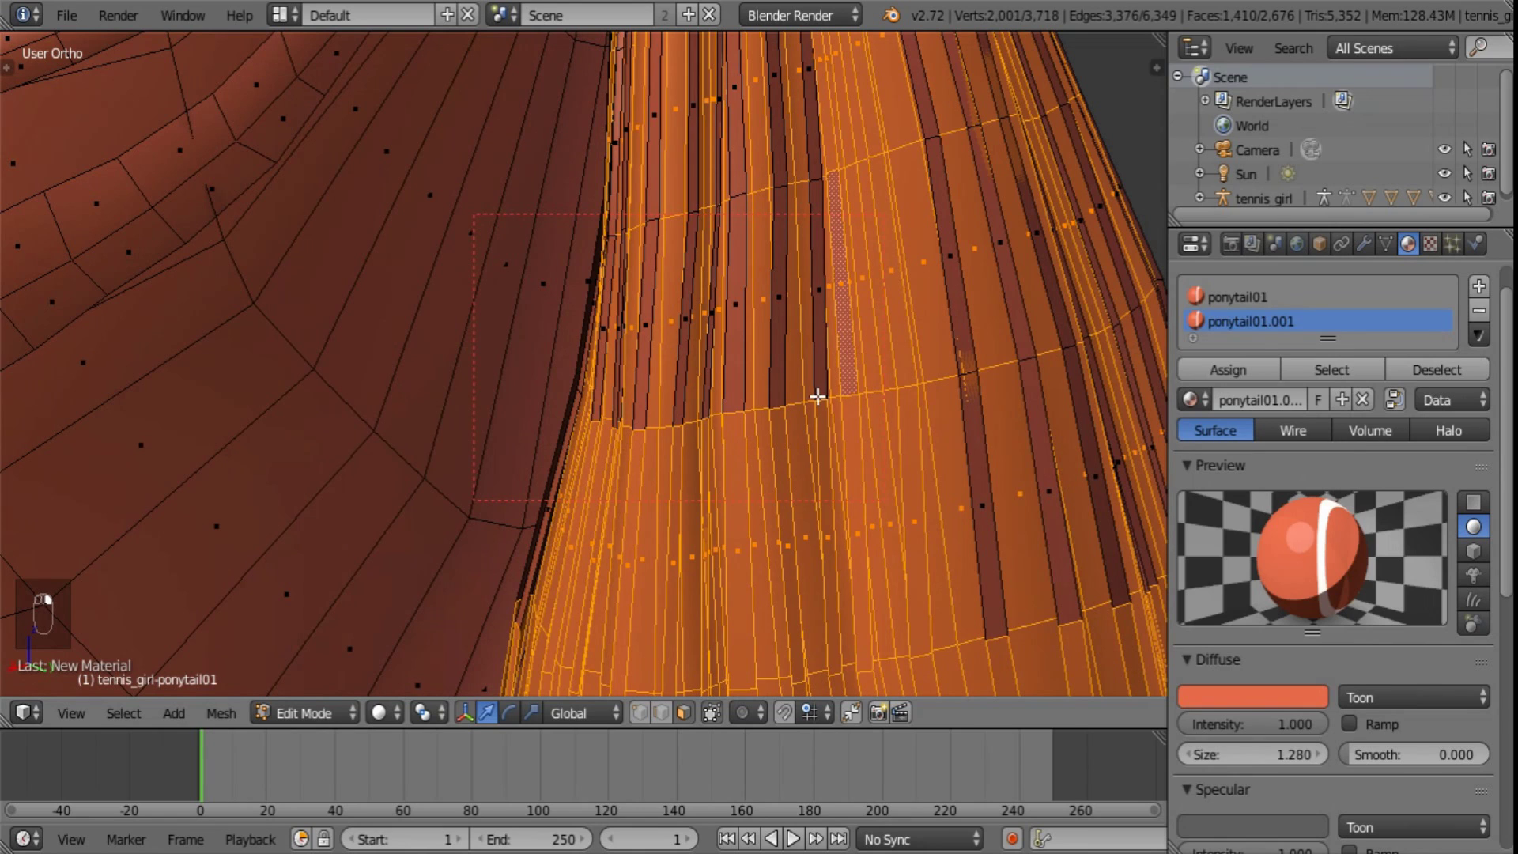
right_click(816, 176, "alt+shift")
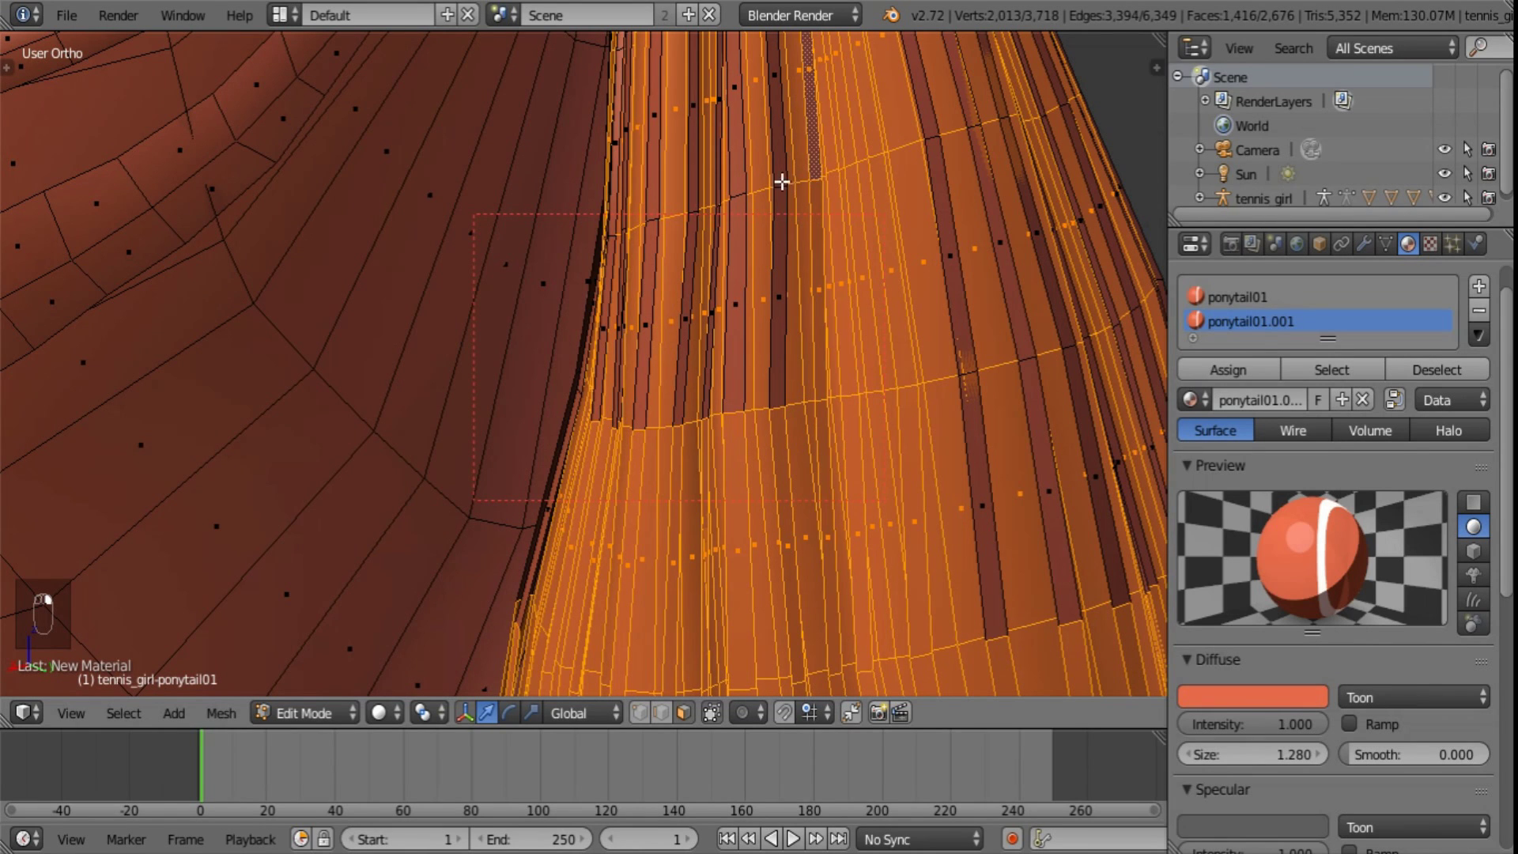
right_click(781, 182, "alt+shift")
right_click(736, 190, "alt+shift")
right_click(693, 212, "alt+shift")
- Add the remaining unselected lengthwise strips toward the back of the upper ponytail to the selection
middle_click_drag(932, 240, 747, 344, "shift")
right_click(832, 475, "alt+shift")
right_click(814, 466, "alt+shift")
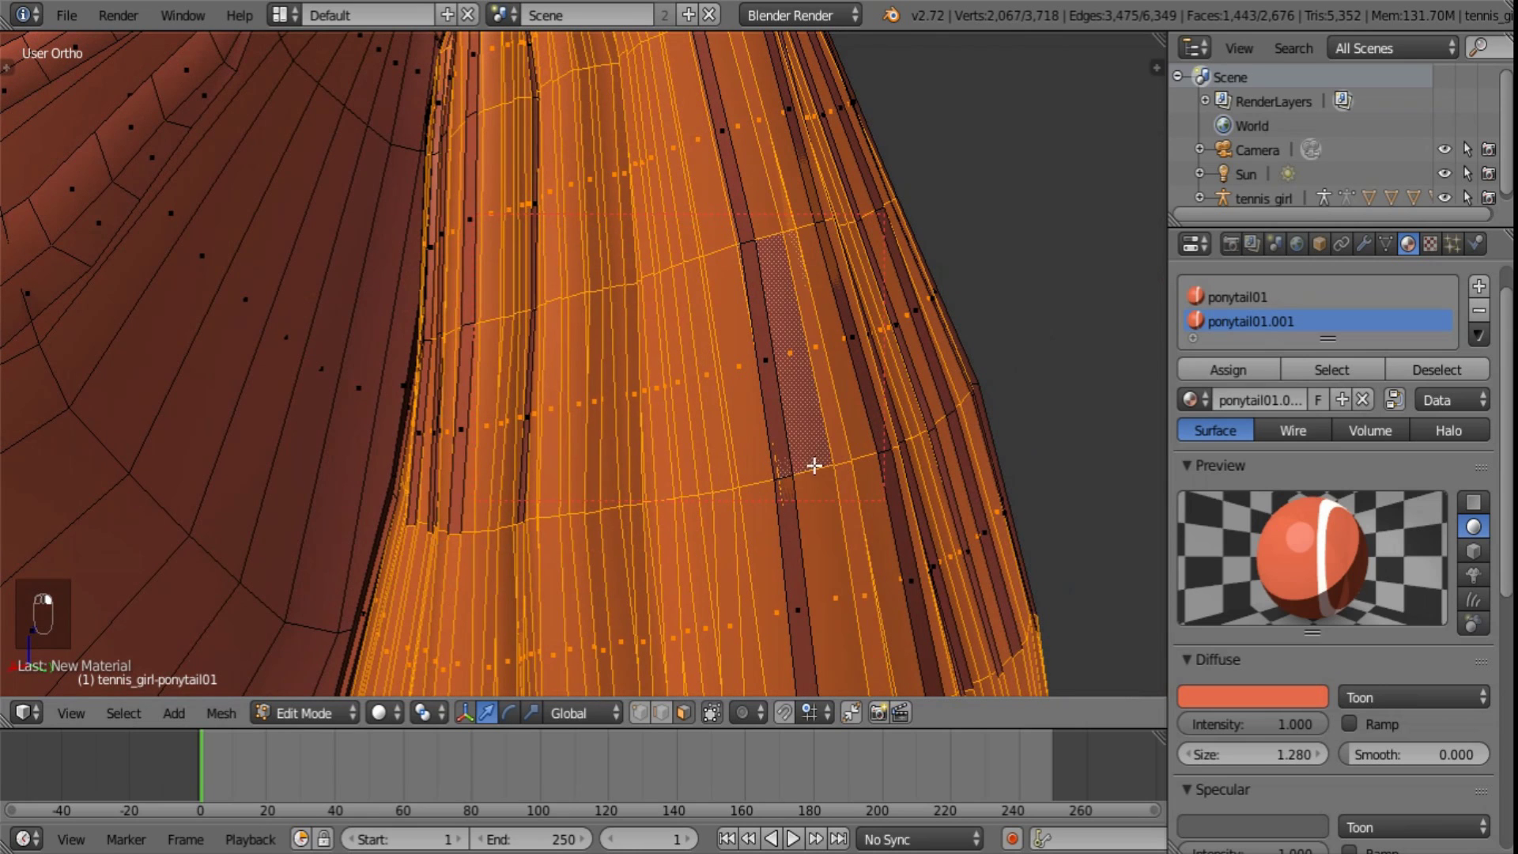
right_click(747, 242, "alt+shift")
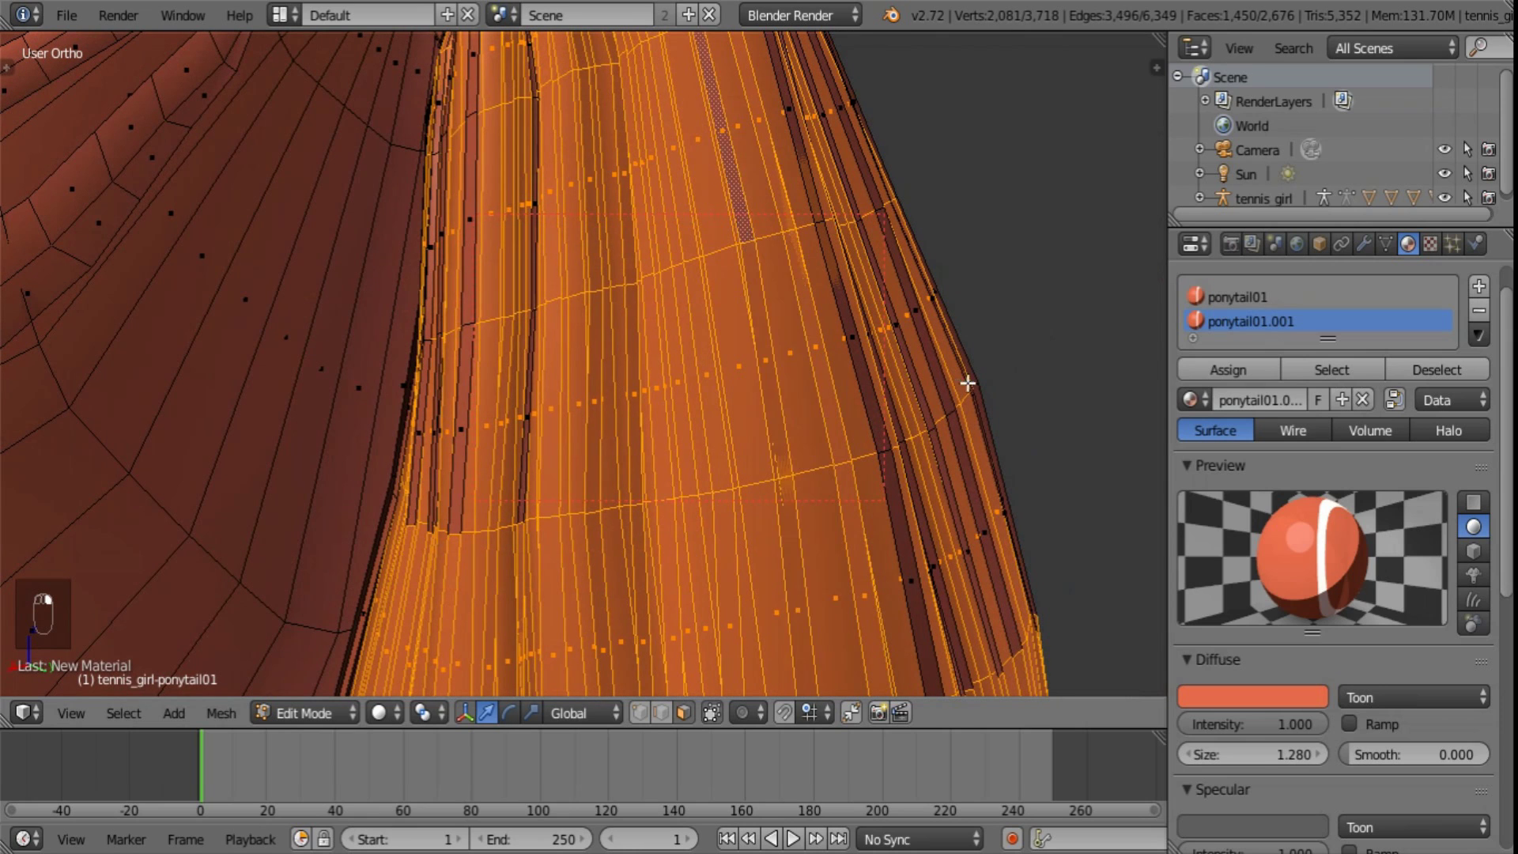
middle_click_drag(968, 384, 812, 432)
right_click(741, 589, "alt+shift")
right_click(810, 580, "alt+shift")
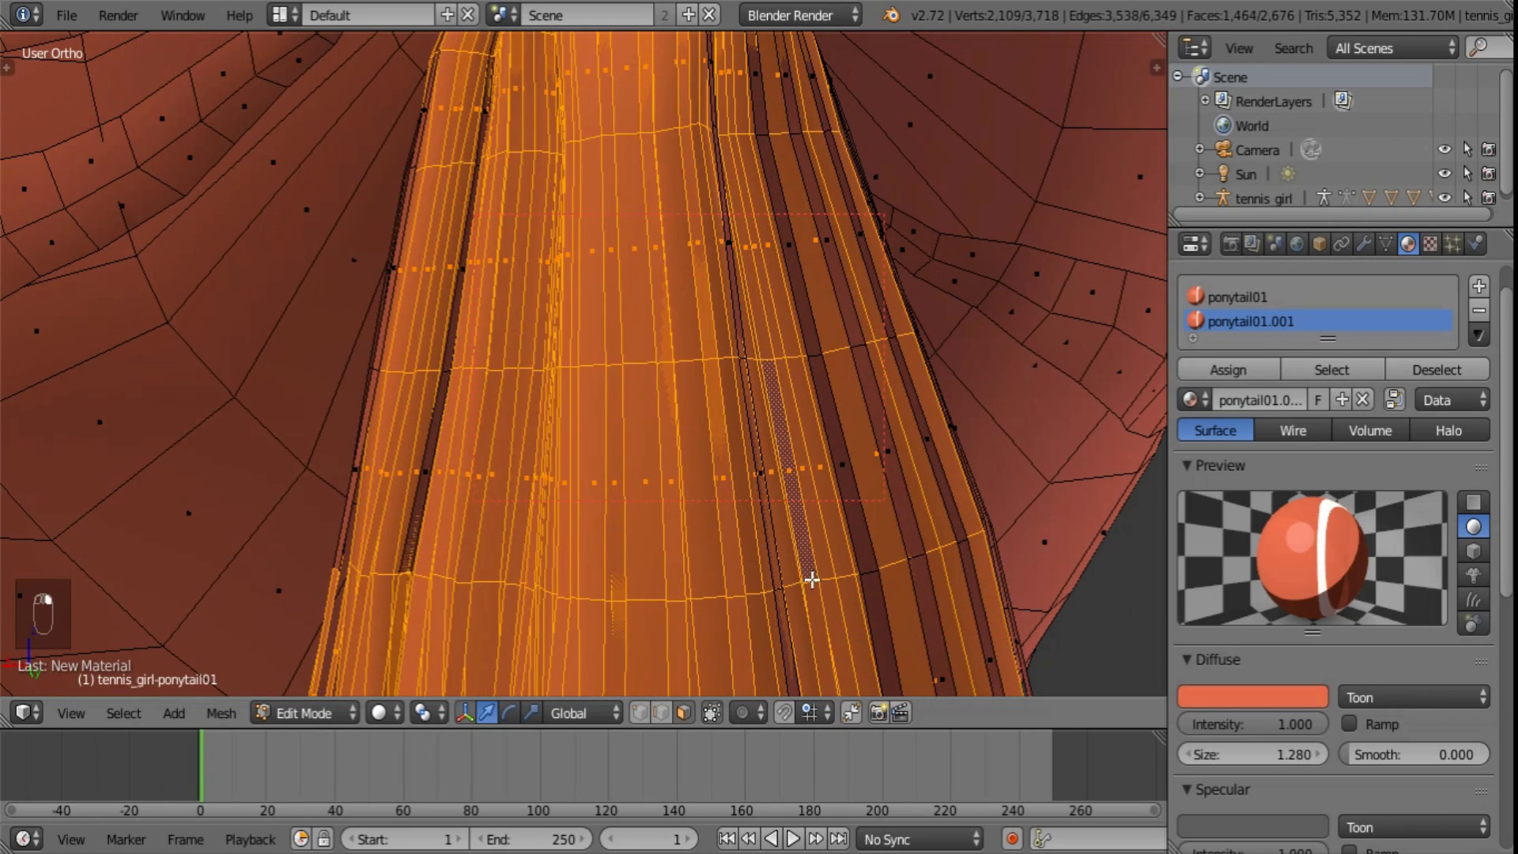
- Add the gaps between selected strips on the back of the ponytail, slightly farther down, to the selection
middle_click_drag(780, 367, 762, 187, "shift")
middle_click_drag(798, 457, 756, 251, "shift")
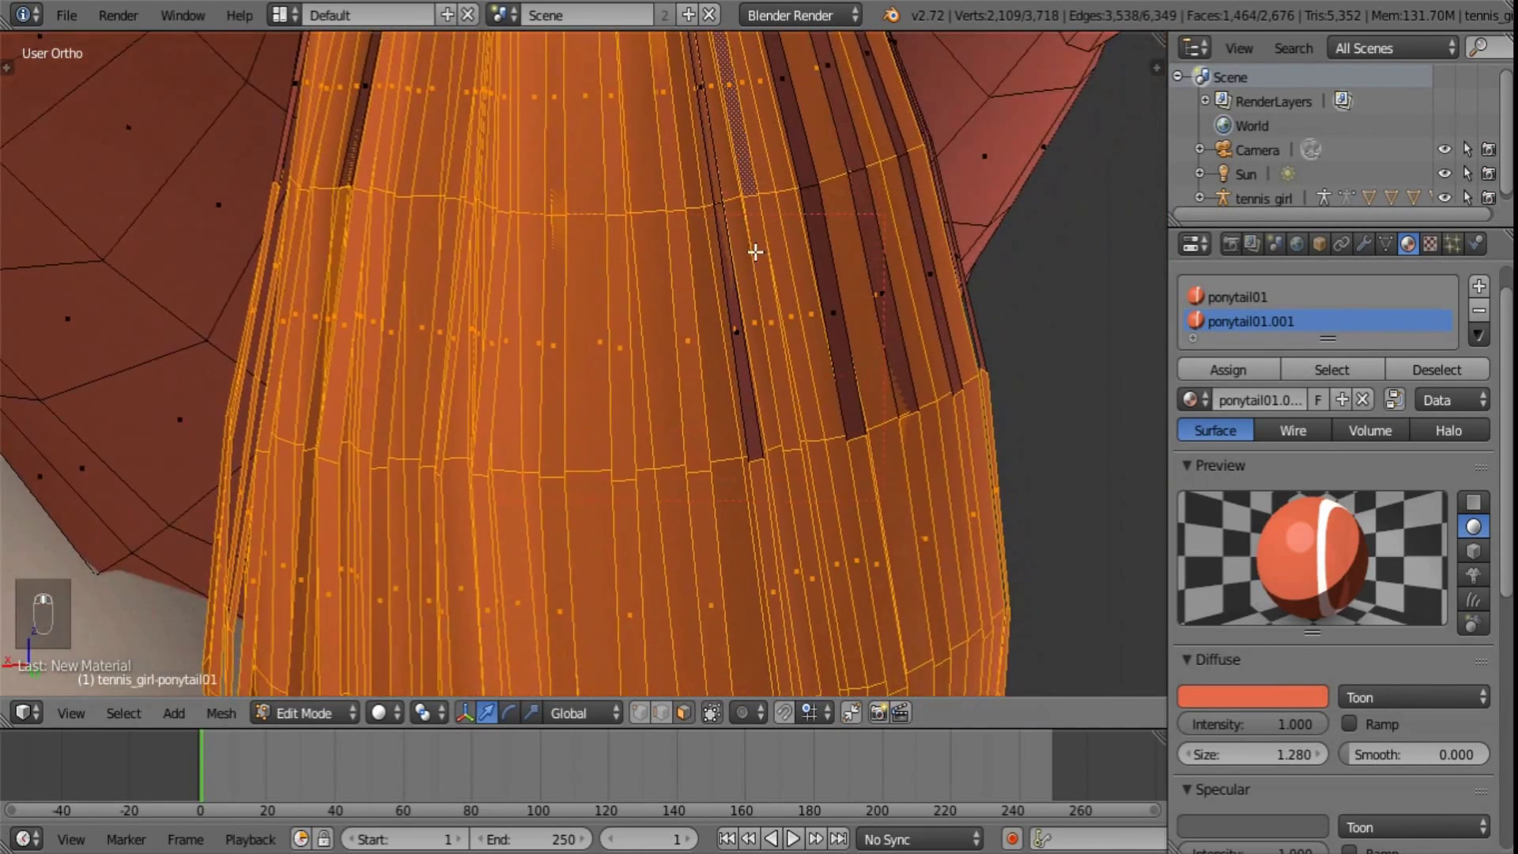
right_click(751, 451, "alt+shift")
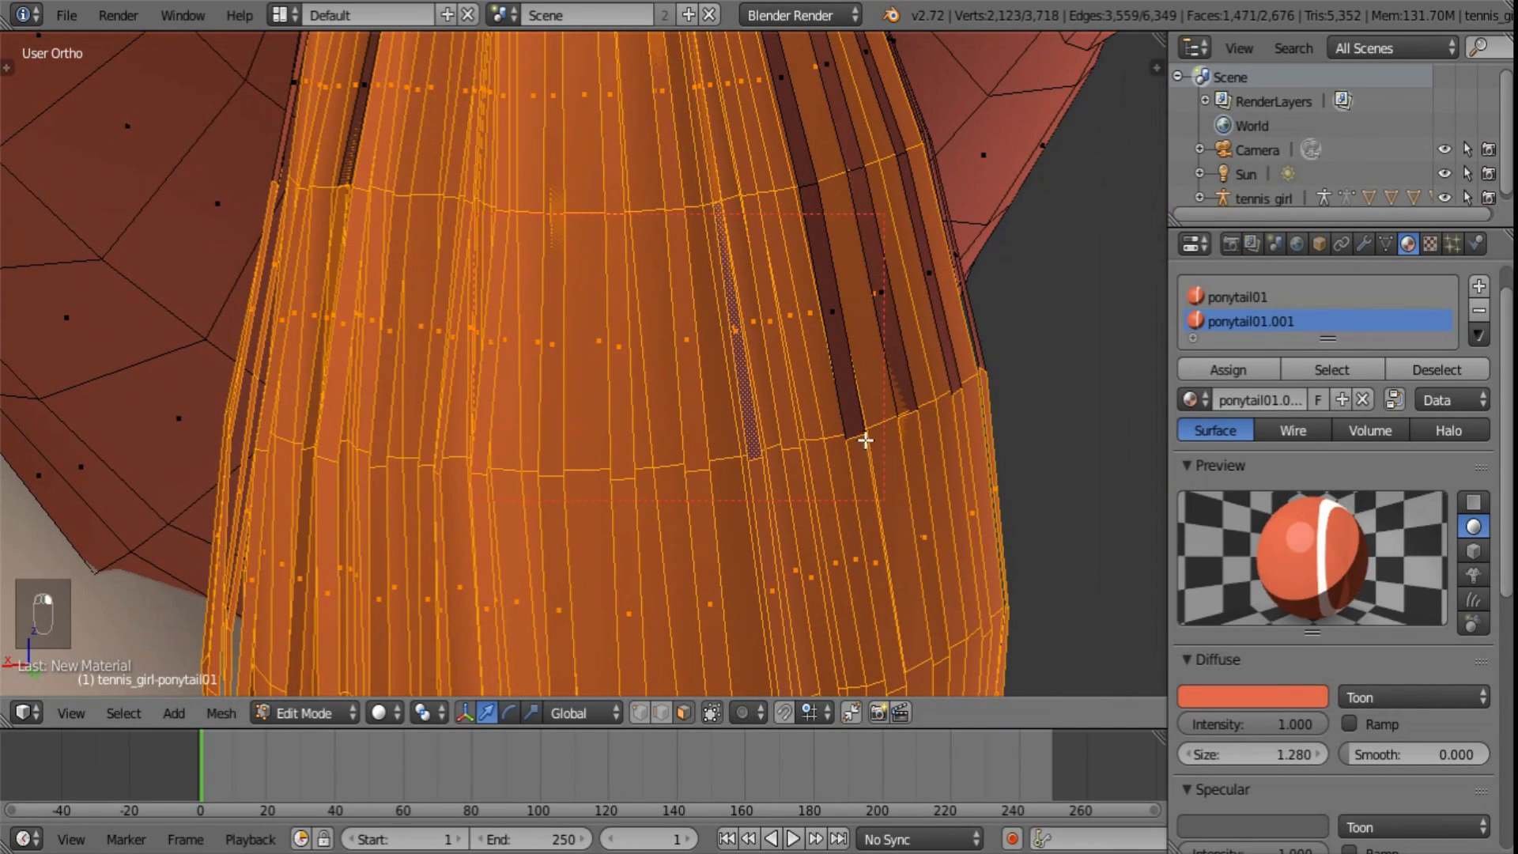
right_click(859, 434, "alt+shift")
right_click(911, 414, "alt+shift")
- Hide the camera and add the missed face strips at the ponytail's back right side to the selection
middle_click_drag(1054, 379, 928, 425)
middle_click_drag(824, 475, 746, 354)
middle_click_drag(752, 421, 586, 470)
left_click(1444, 149)
right_click(590, 516, "alt+shift")
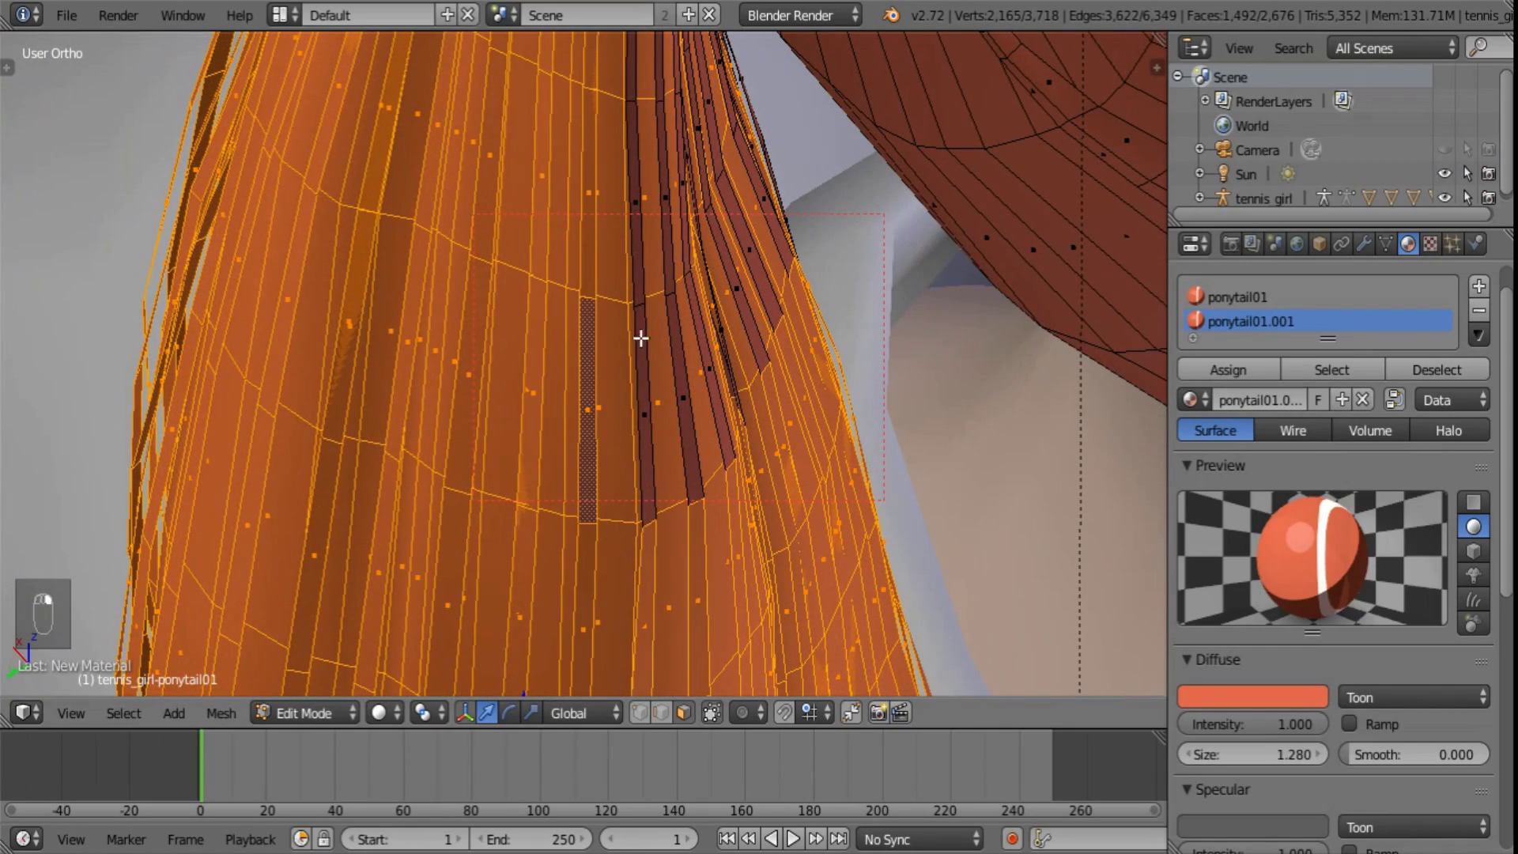
right_click(640, 305, "alt+shift")
- Add the unselected lengthwise face strips on the girl's right side of the ponytail to the selection
middle_click_drag(697, 316, 560, 539)
right_click(547, 570, "alt+shift")
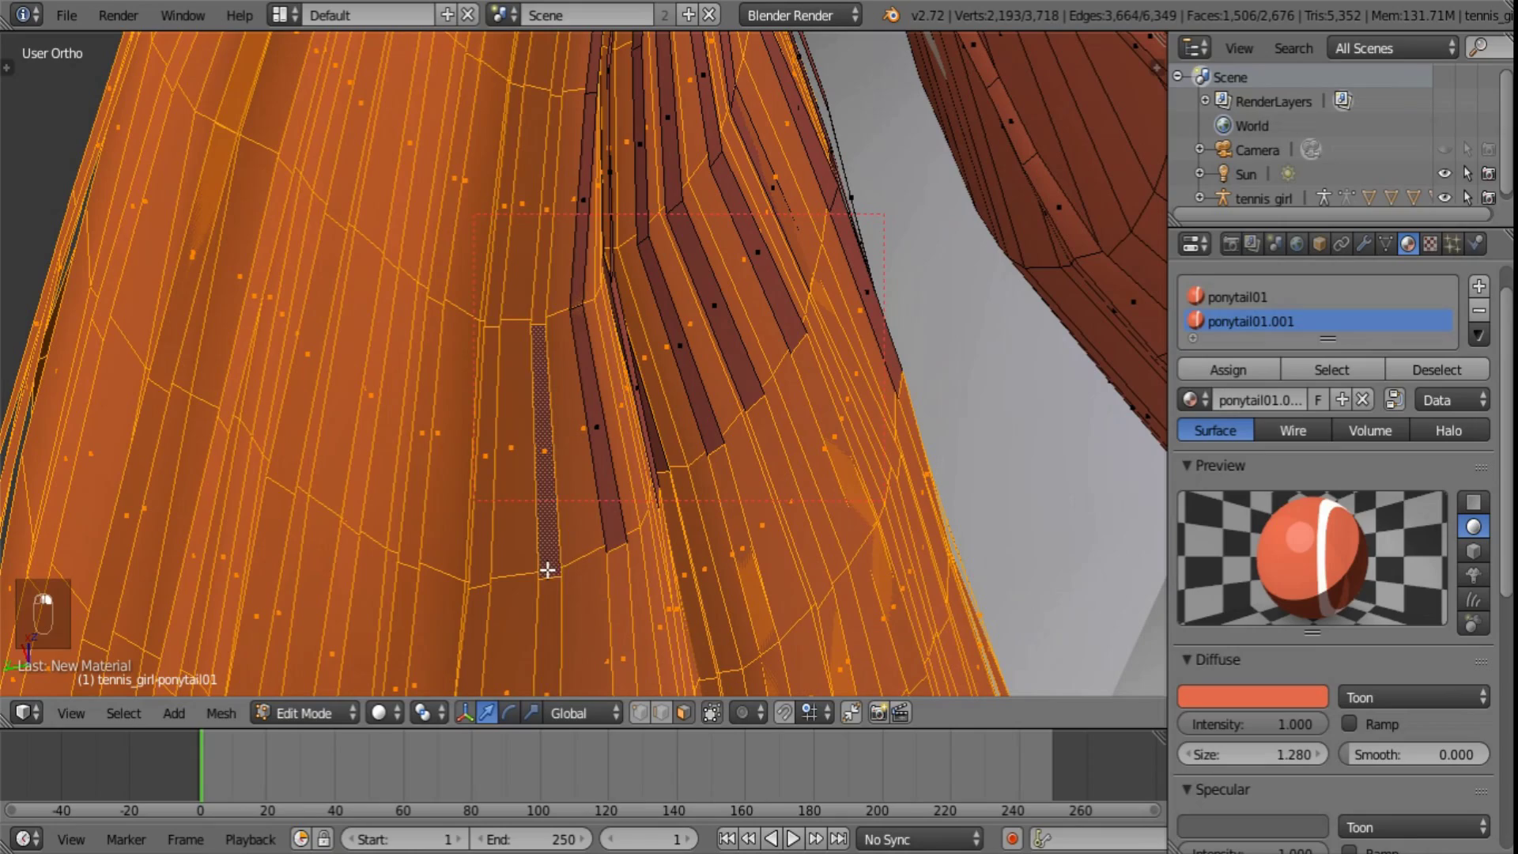
right_click(617, 539, "alt+shift")
middle_click_drag(640, 502, 618, 427)
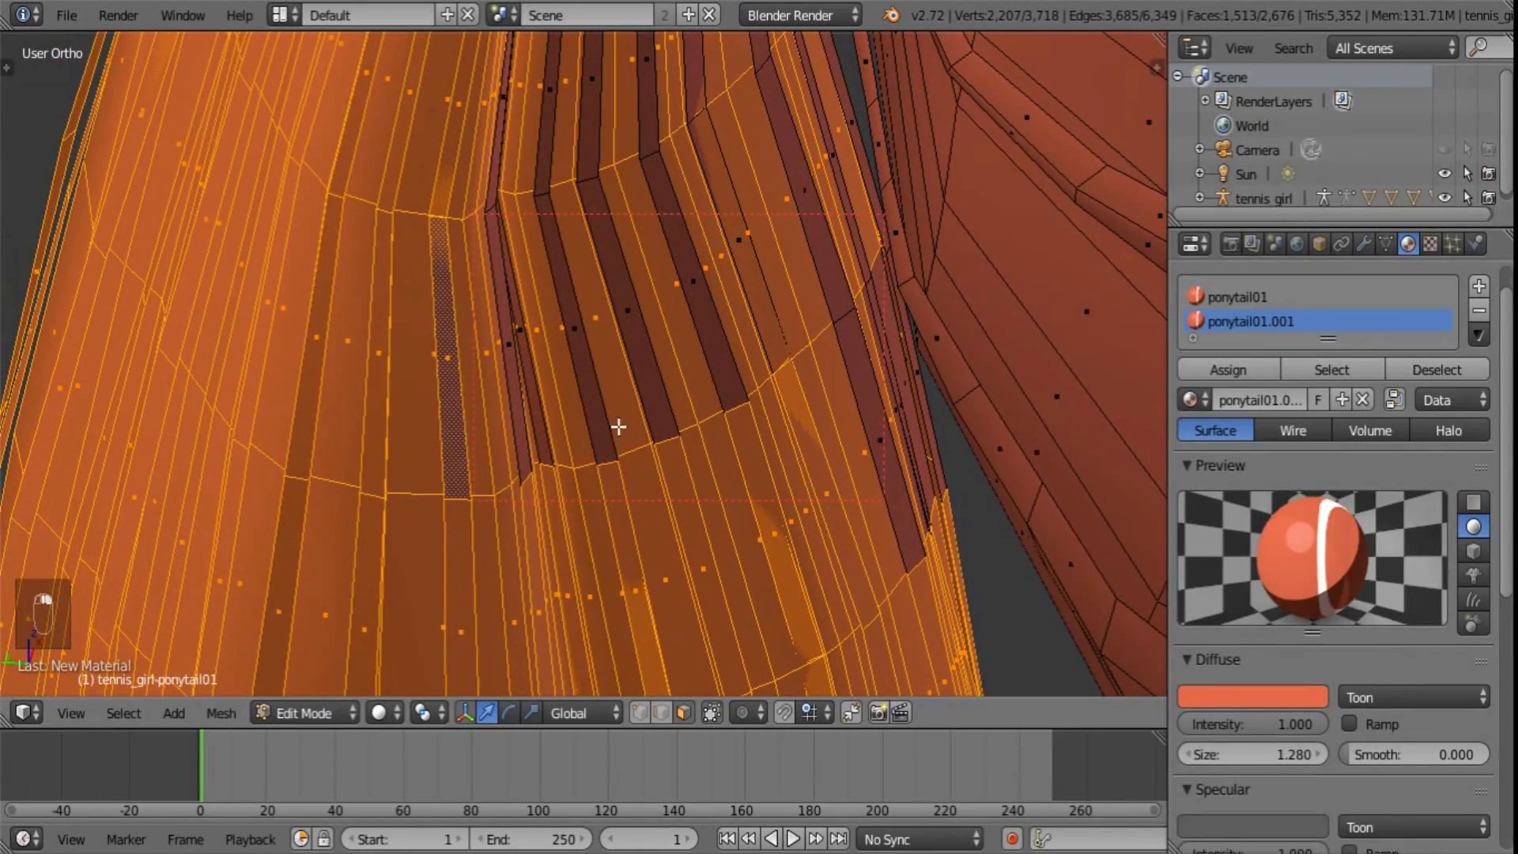
right_click(609, 450, "alt+shift")
right_click(664, 433, "alt+shift")
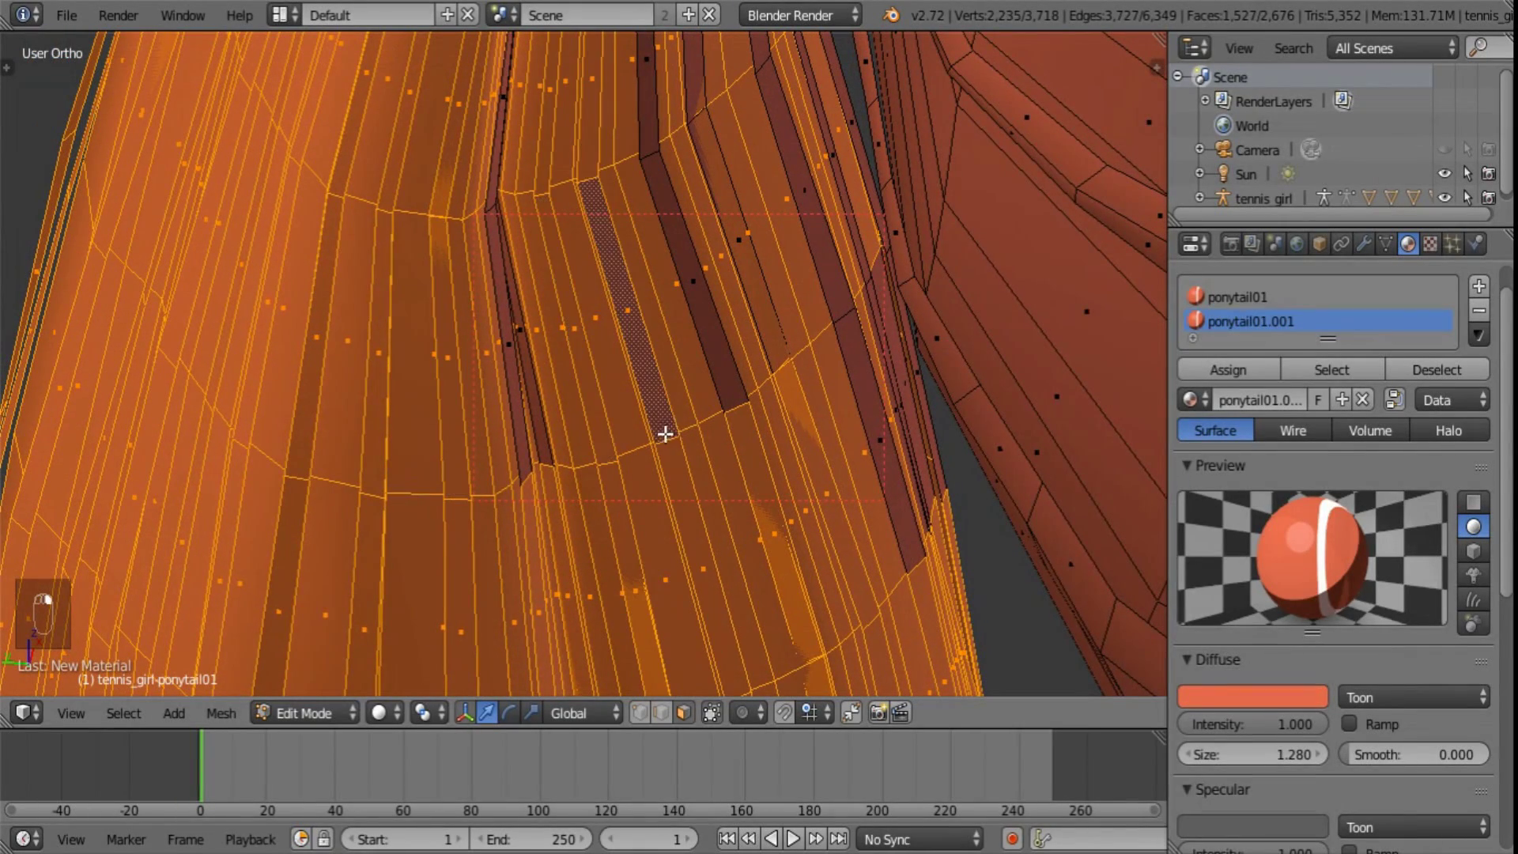
right_click(736, 404, "alt+shift")
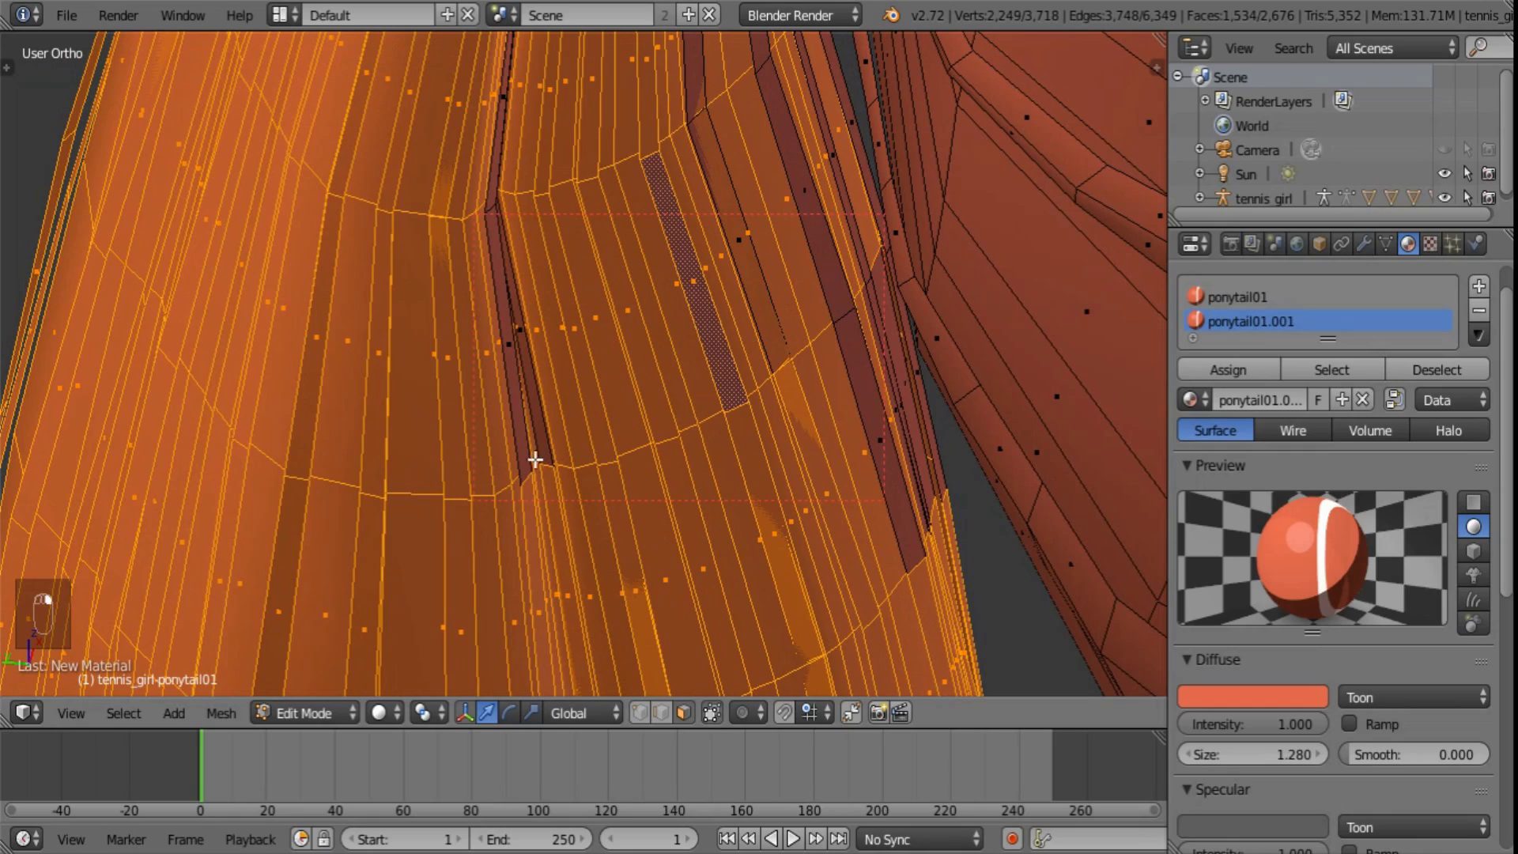
- Circle-select the leftover narrow faces in the folds and along the head-facing edge of the ponytail's right side
middle_click_drag(535, 459, 495, 437)
key("c")
left_click_drag(461, 325, 468, 190)
right_click(470, 190)
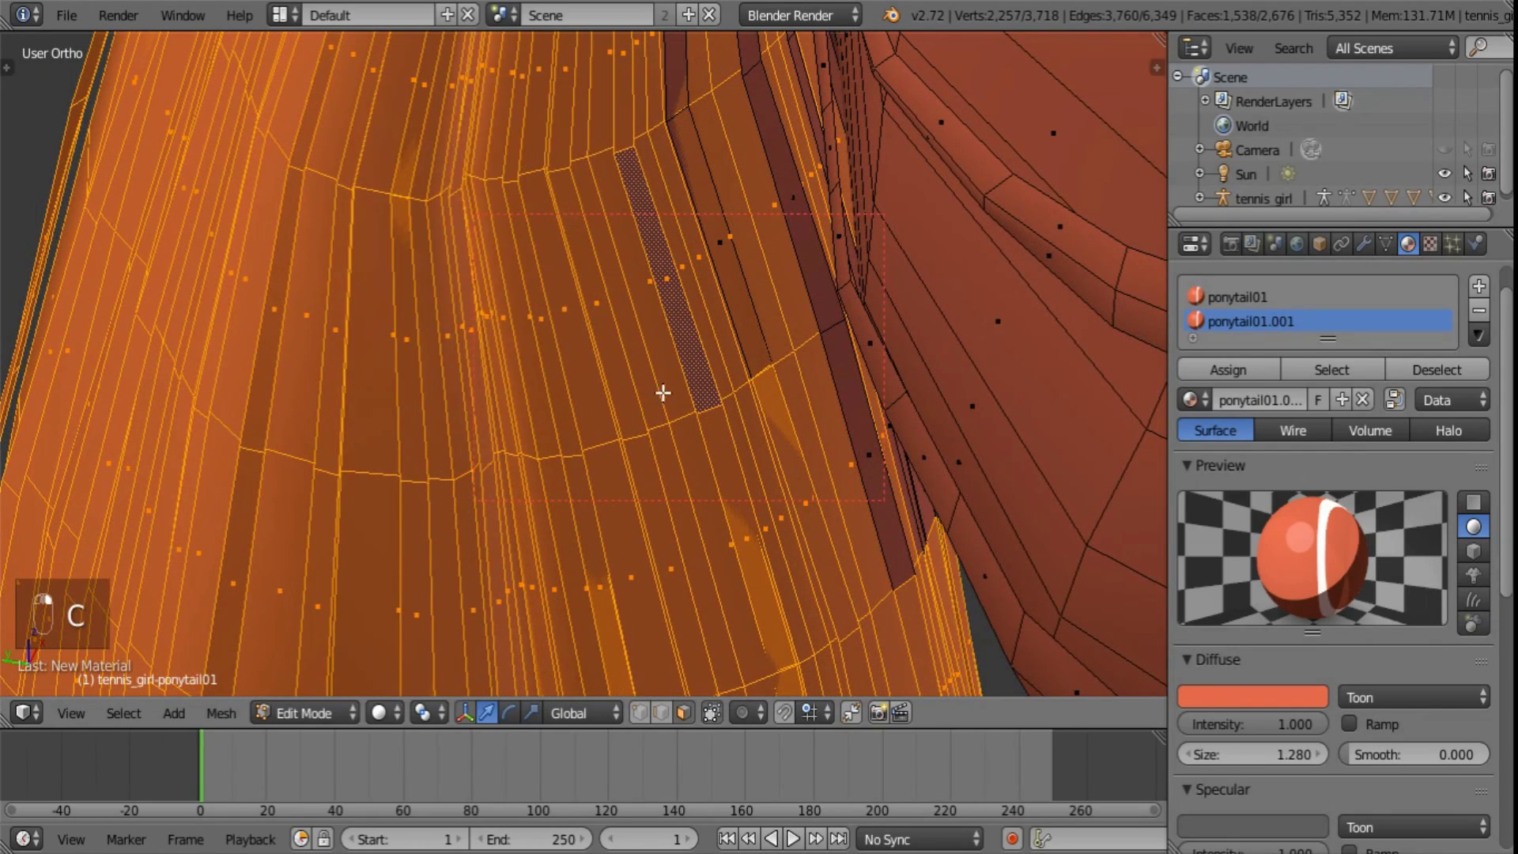
mouse_move(663, 393)
middle_mouse_down()
mouse_move(681, 525)
mouse_move(755, 466)
middle_mouse_up()
key("c")
left_click_drag(779, 340, 773, 500)
right_click(743, 237)
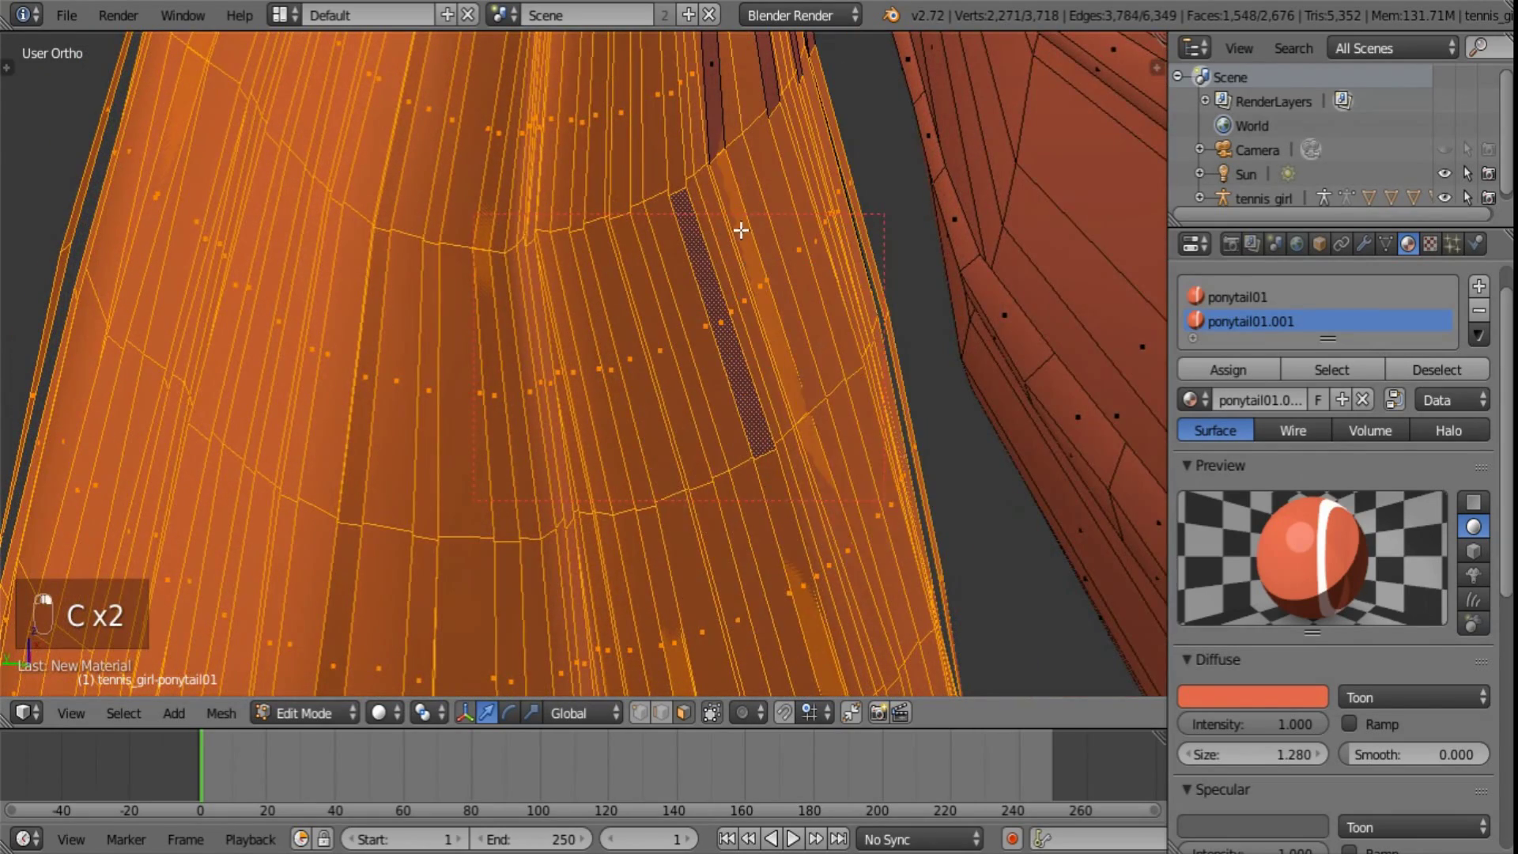
- Circle-select the missed narrow strips near the ponytail's upper end on its head-facing side
middle_click_drag(715, 133, 721, 502, "shift")
key("c")
left_click_drag(661, 301, 671, 278)
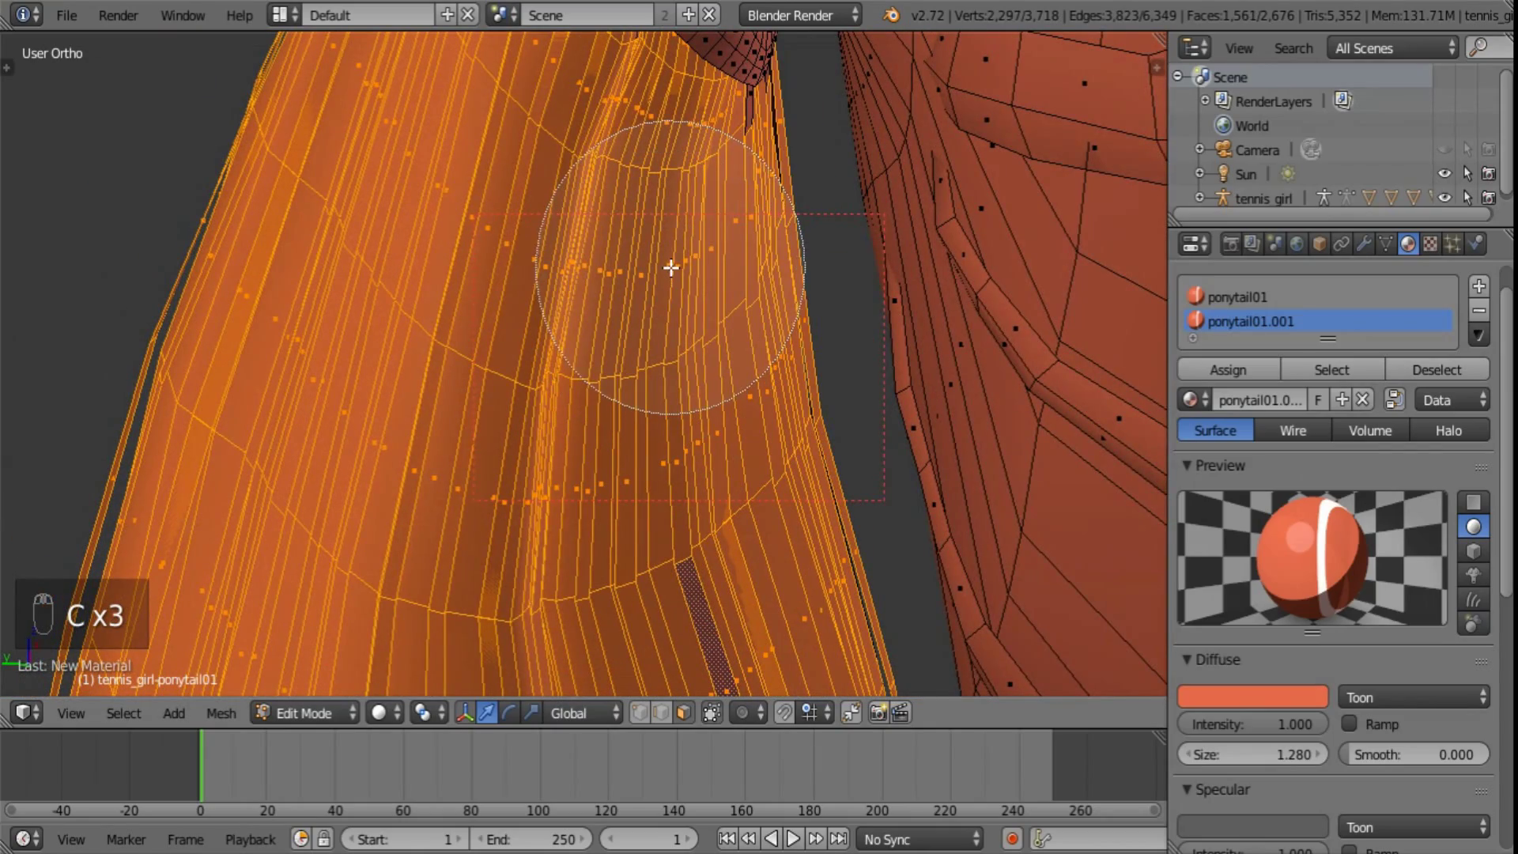
left_click(677, 244)
right_click(677, 244)
- Add the unselected lengthwise strips on the opposite side of the ponytail, up to its base, to the selection
mouse_move(544, 398)
middle_mouse_down()
mouse_move(824, 408)
mouse_move(630, 471)
mouse_move(775, 482)
mouse_move(717, 320)
middle_mouse_up()
key("c")
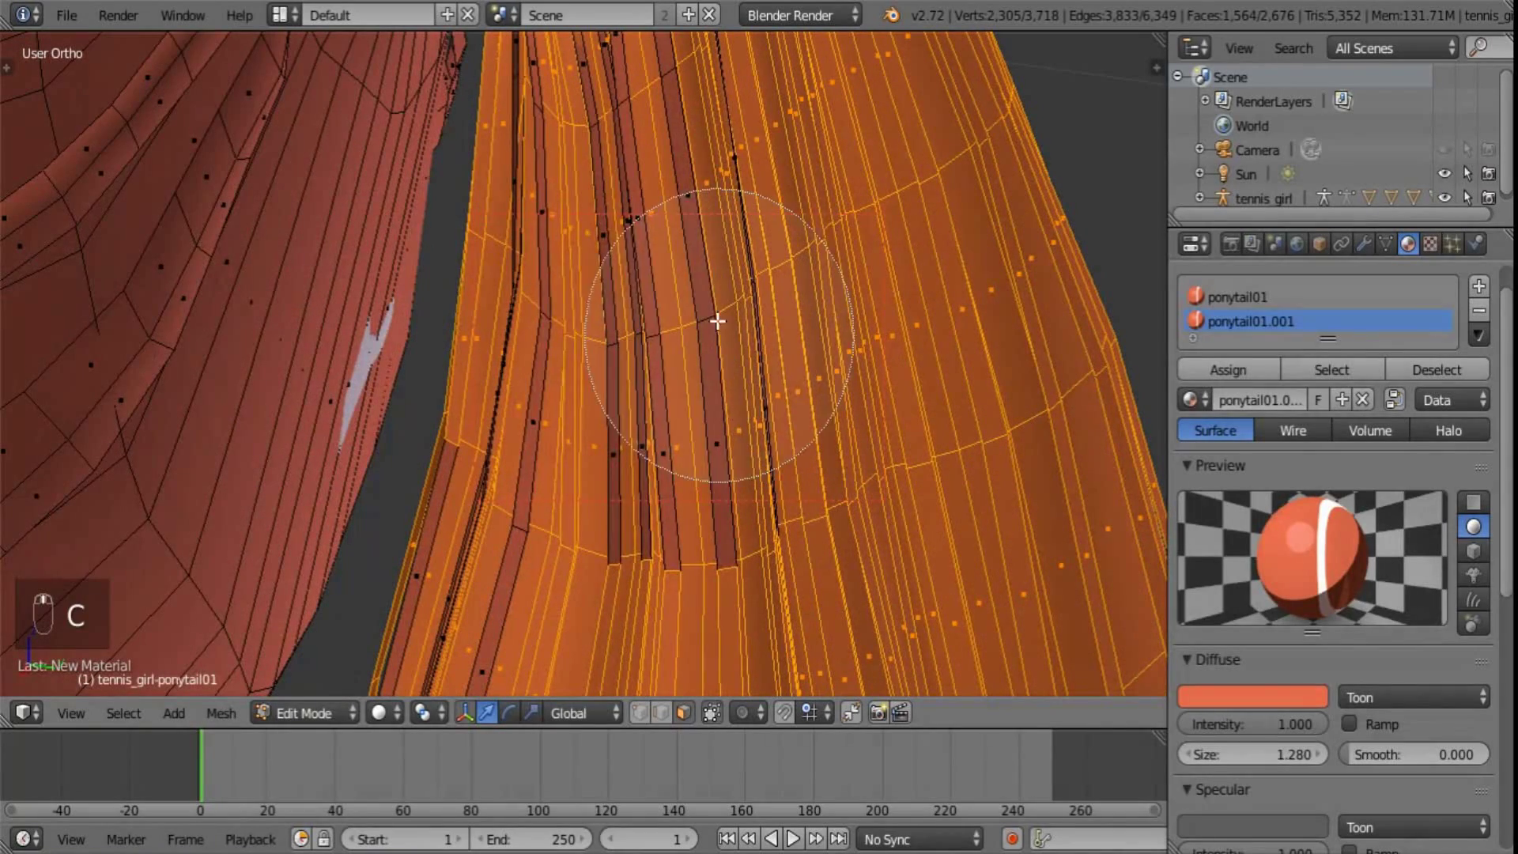
left_click_drag(717, 320, 669, 364)
middle_click_drag(624, 498, 639, 534)
key("c")
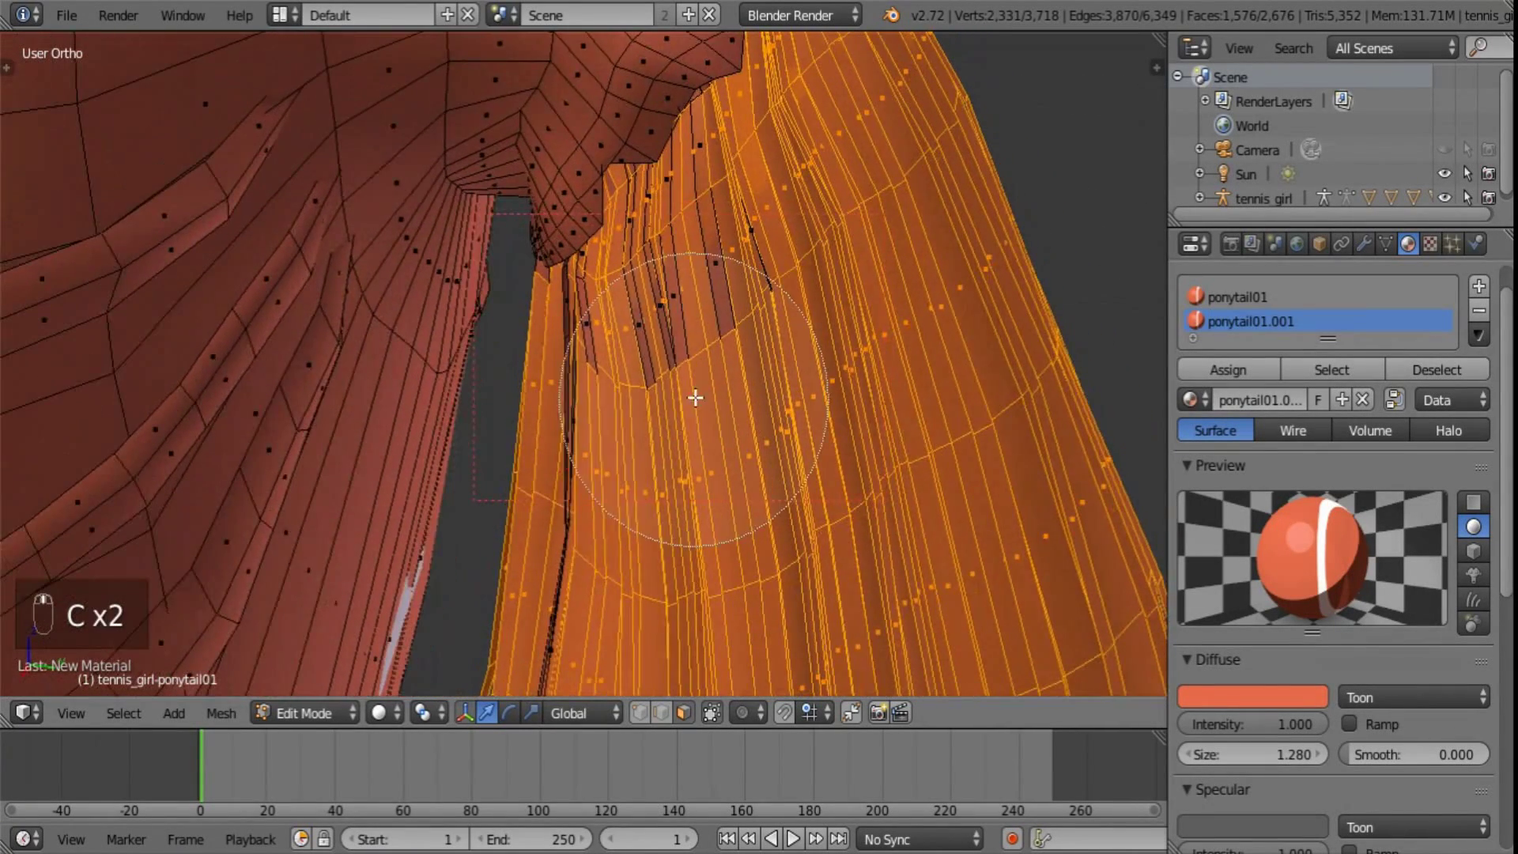
left_click_drag(695, 396, 711, 390)
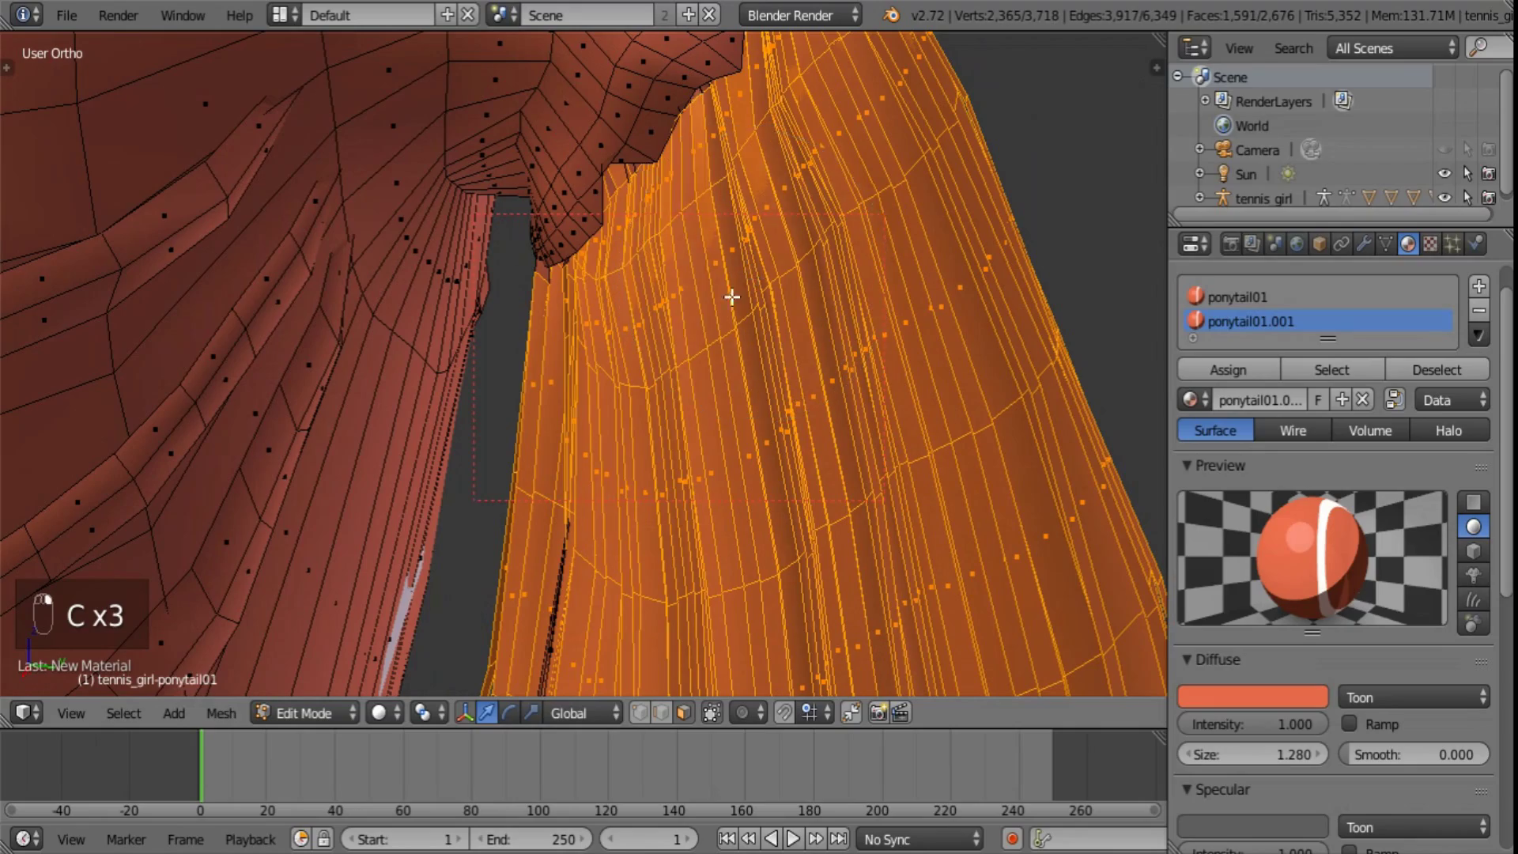
- Add the leftover thin faces along the ponytail's head-facing edge to the selection
middle_click_drag(705, 536, 888, 132, "shift")
key("c")
left_click_drag(822, 247, 814, 298)
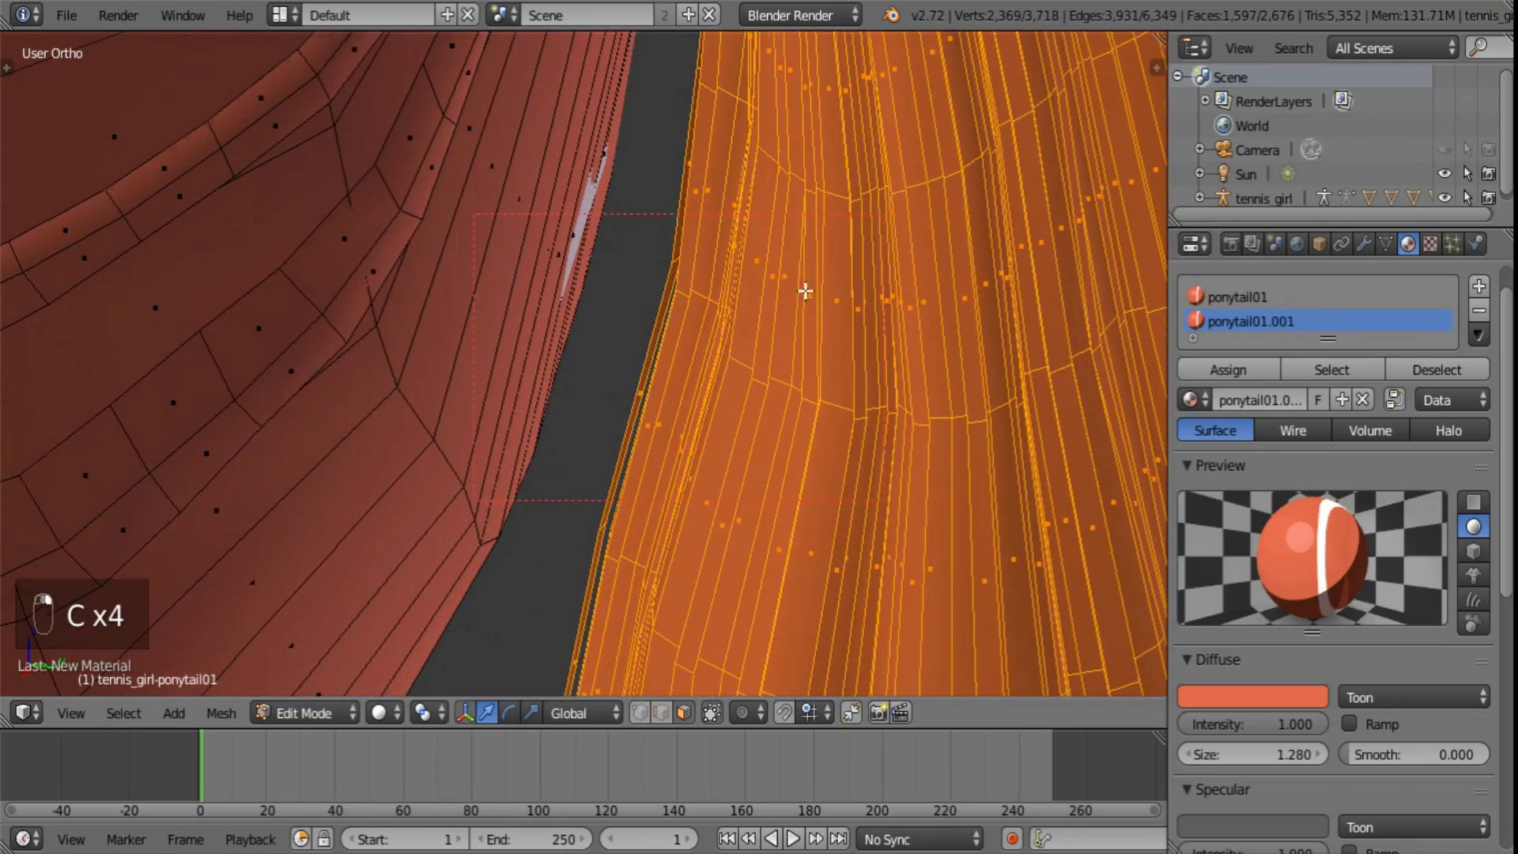
middle_click_drag(805, 291, 870, 493, "shift")
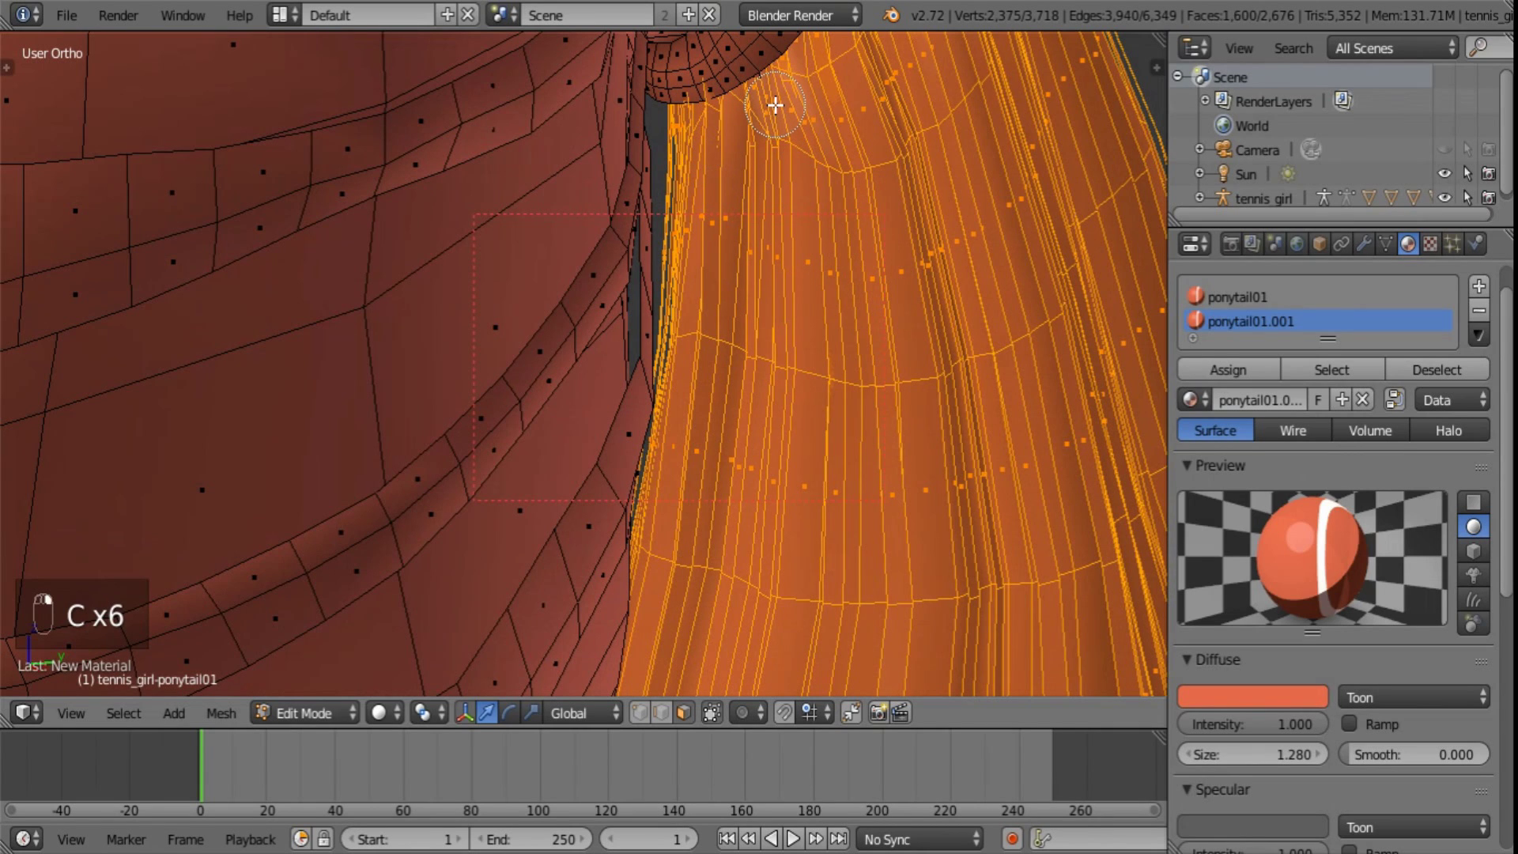
- Add the missed faces just below the tied base and along the ponytail's inner edge to the selection
scroll(872, 305, "down", 5)
middle_click_drag(875, 308, 692, 497)
middle_click_drag(722, 337, 623, 310, "shift")
key("c")
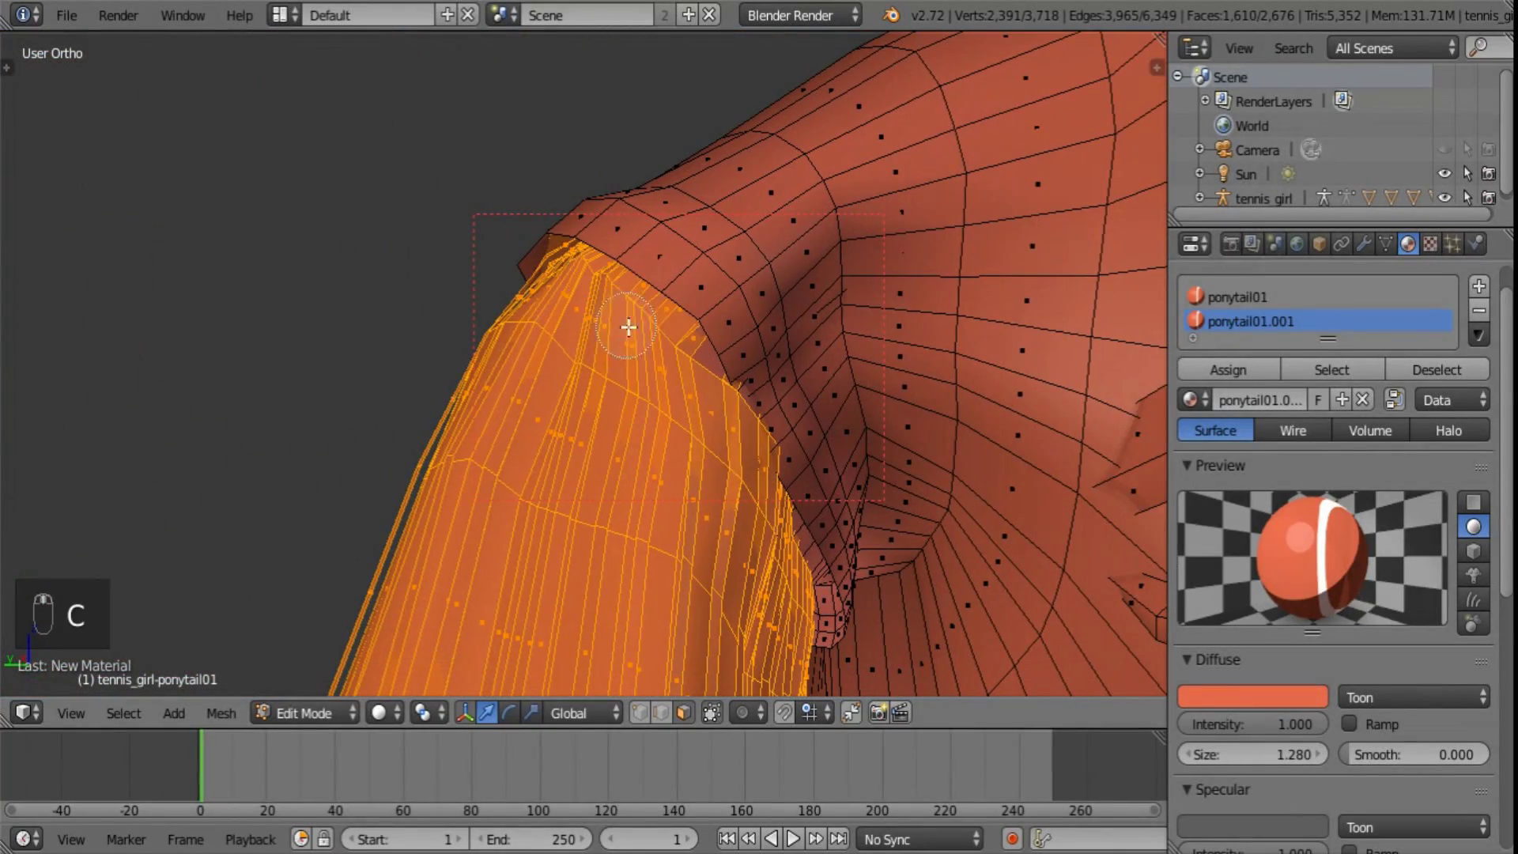
middle_click_drag(783, 582, 651, 274, "shift")
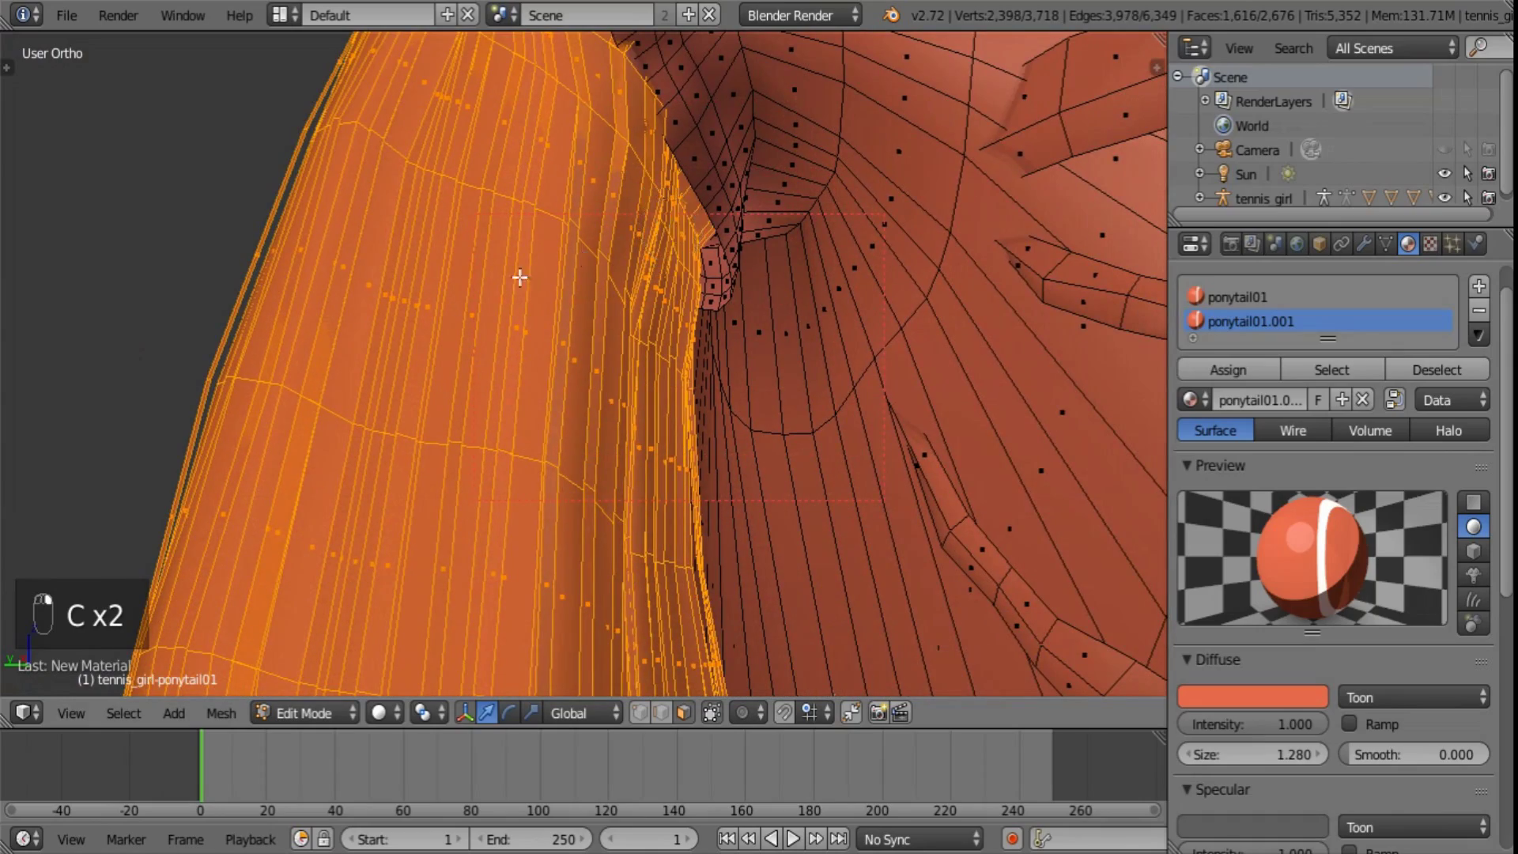
- Circle-select the remaining faces directly beneath the tied base on the back of the ponytail
scroll(519, 278, "down", 4)
middle_click_drag(448, 322, 599, 467)
scroll(601, 470, "up", 5)
mouse_move(529, 400)
middle_mouse_down()
mouse_move(562, 390)
mouse_move(568, 361)
mouse_move(448, 403)
middle_mouse_up()
key("c")
left_click_drag(387, 401, 383, 399)
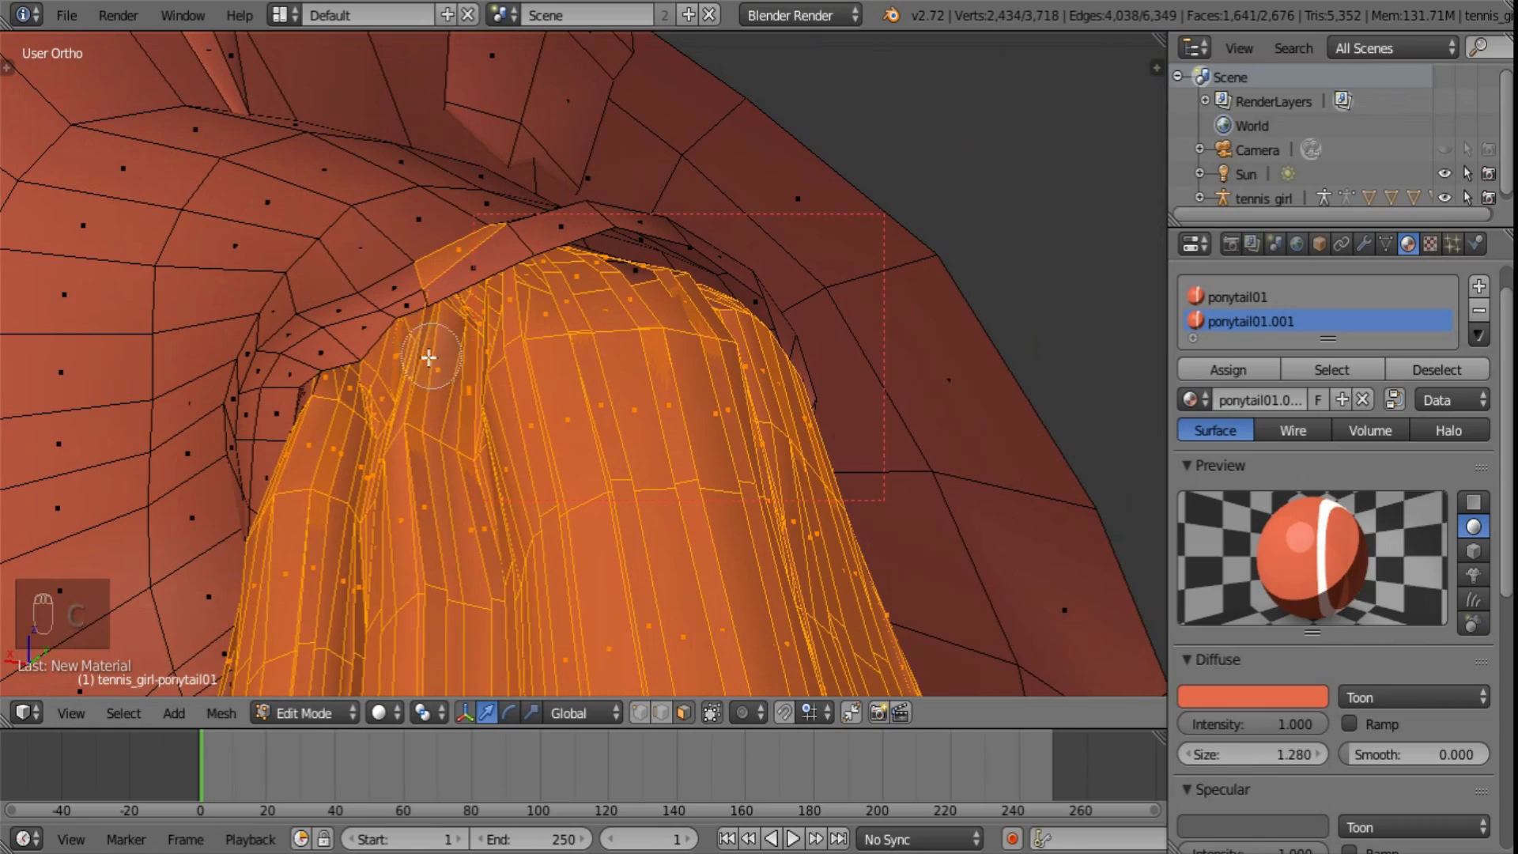
- Deselect the stray faces picked by mistake on the hair above the tied base
middle_click_drag(684, 312, 410, 611)
scroll(410, 611, "down", 2)
key("c")
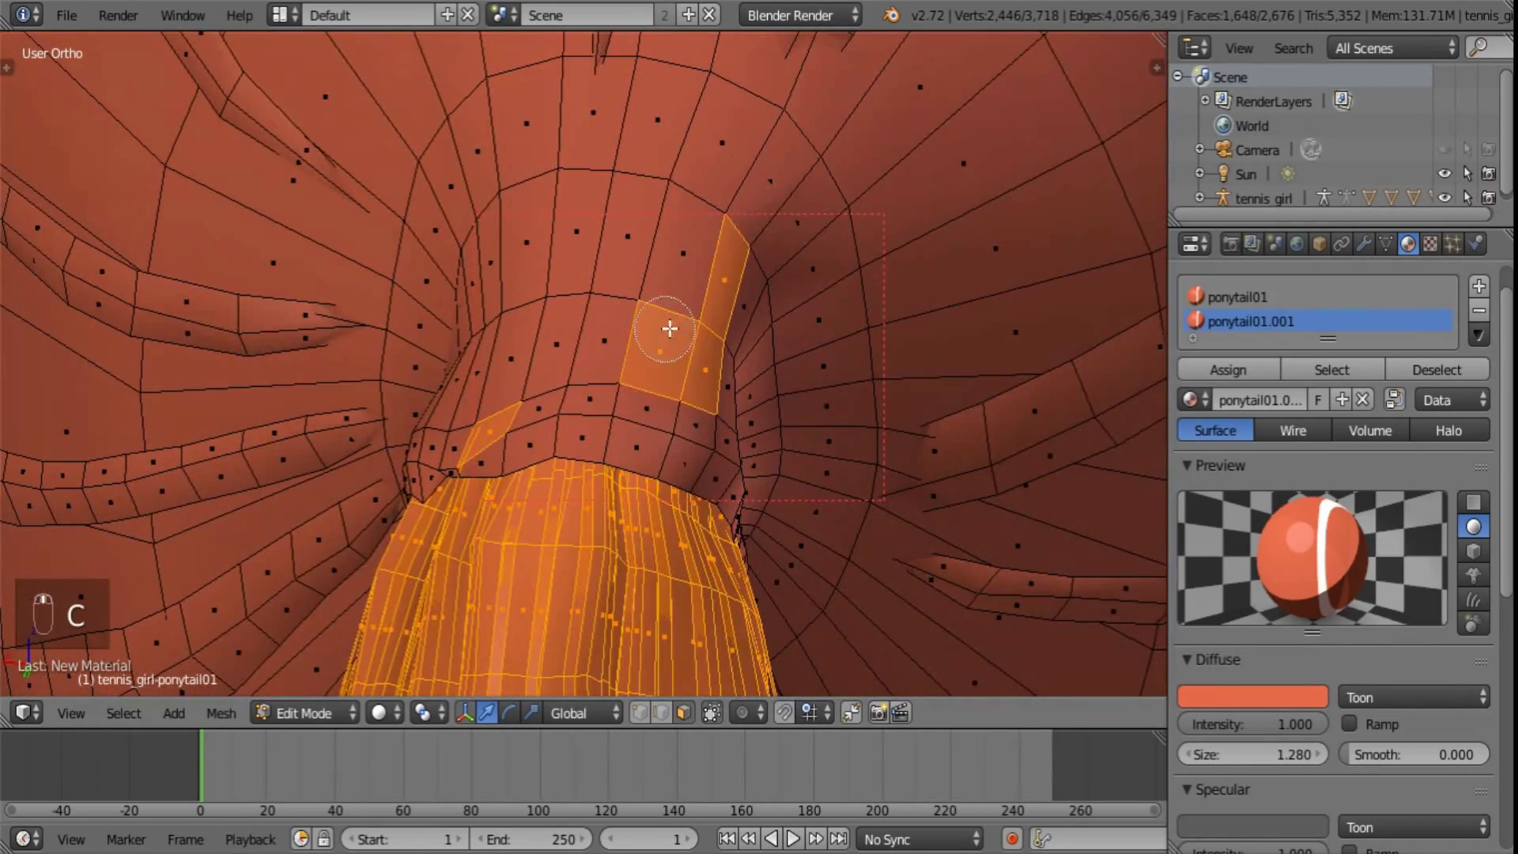
middle_click_drag(671, 329, 523, 408)
scroll(529, 488, "down", 3)
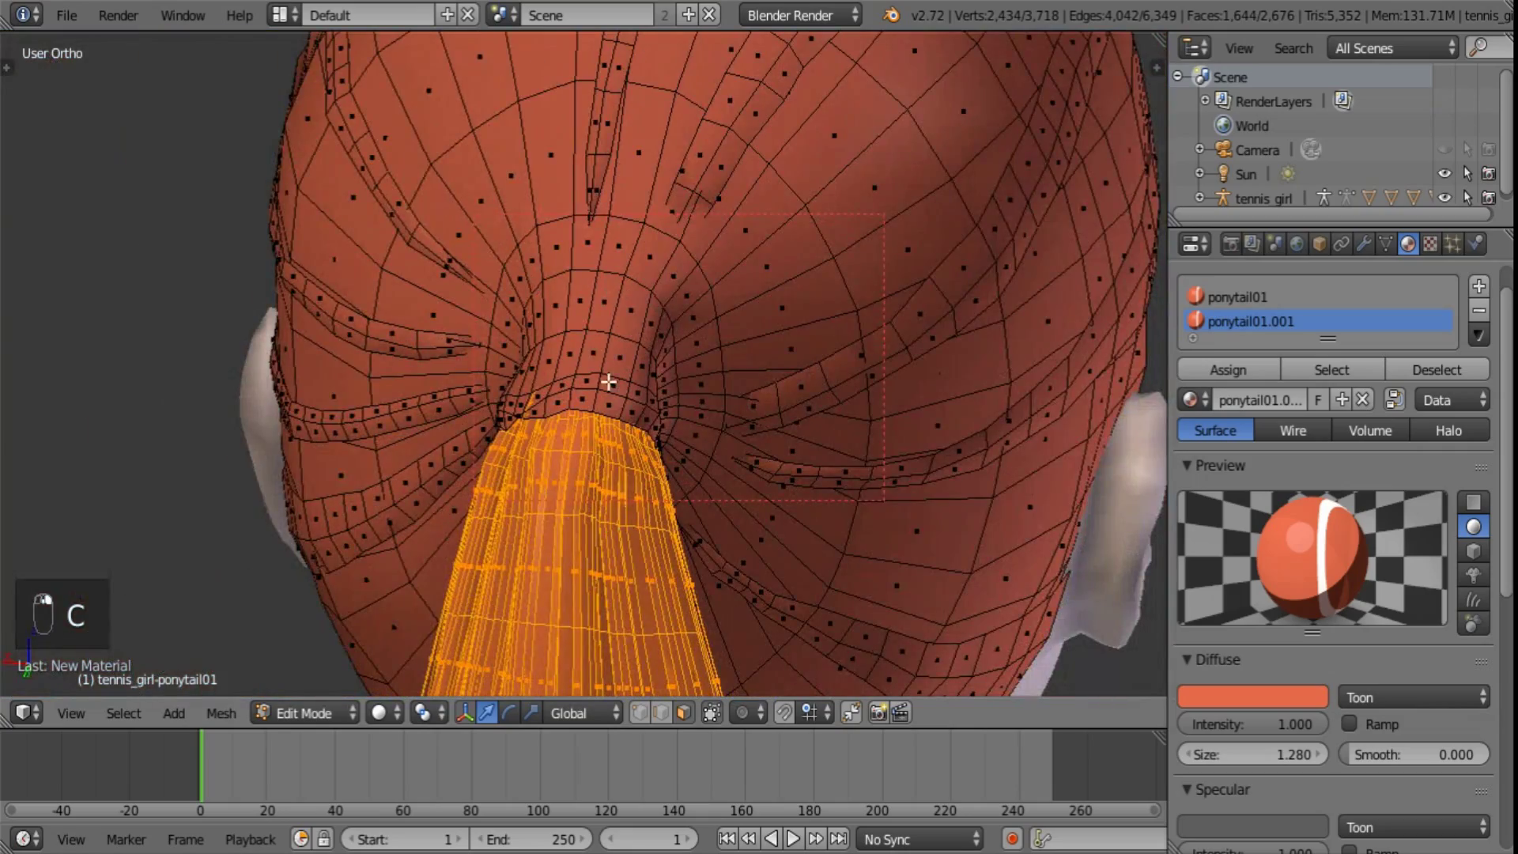
middle_click_drag(609, 382, 785, 412)
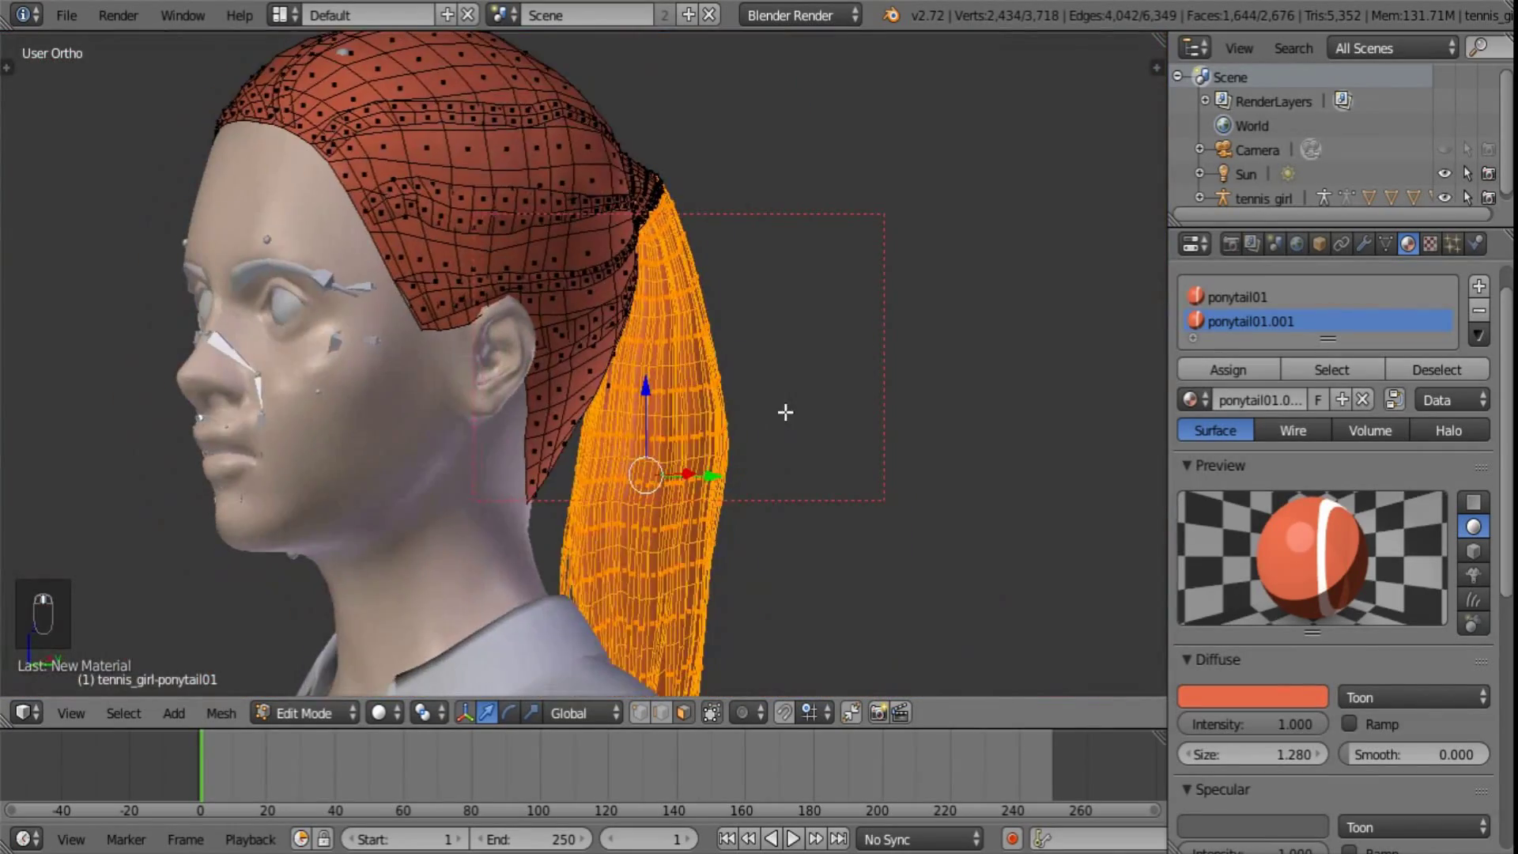
- Check the ponytail from both sides, add the last missed face, and assign the ponytail01.001 material to the selection
scroll(785, 412, "up", 5)
key("c")
right_click(670, 452)
scroll(694, 486, "down", 4)
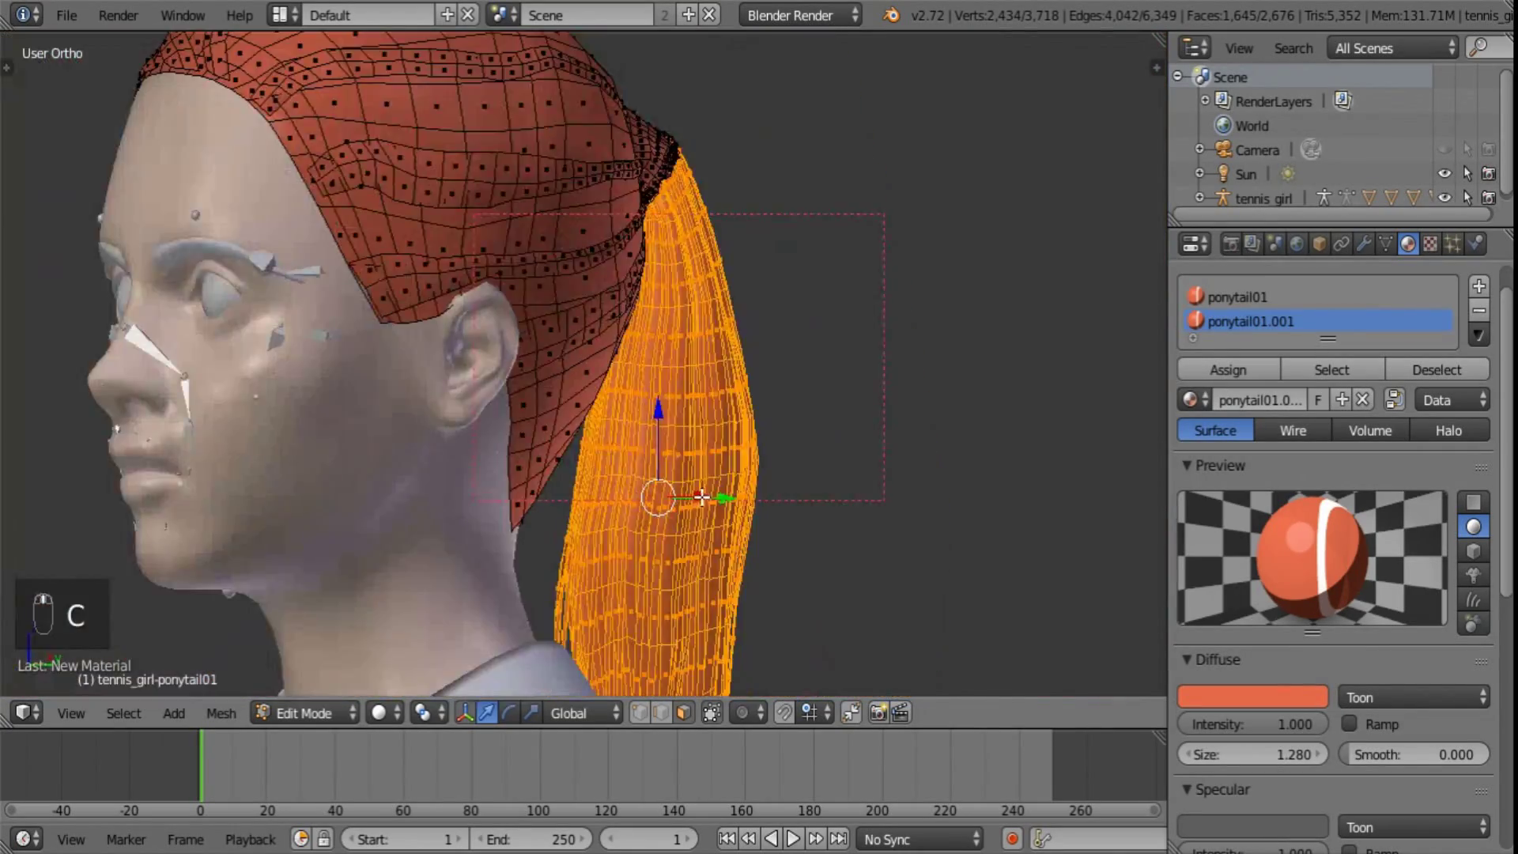
mouse_move(794, 529)
middle_mouse_down("shift")
mouse_move(877, 324)
mouse_move(643, 291)
mouse_move(435, 308)
middle_mouse_up("shift")
middle_click_drag(860, 474, 762, 277, "shift")
middle_click_drag(767, 214, 732, 621, "shift")
left_click(1238, 372)
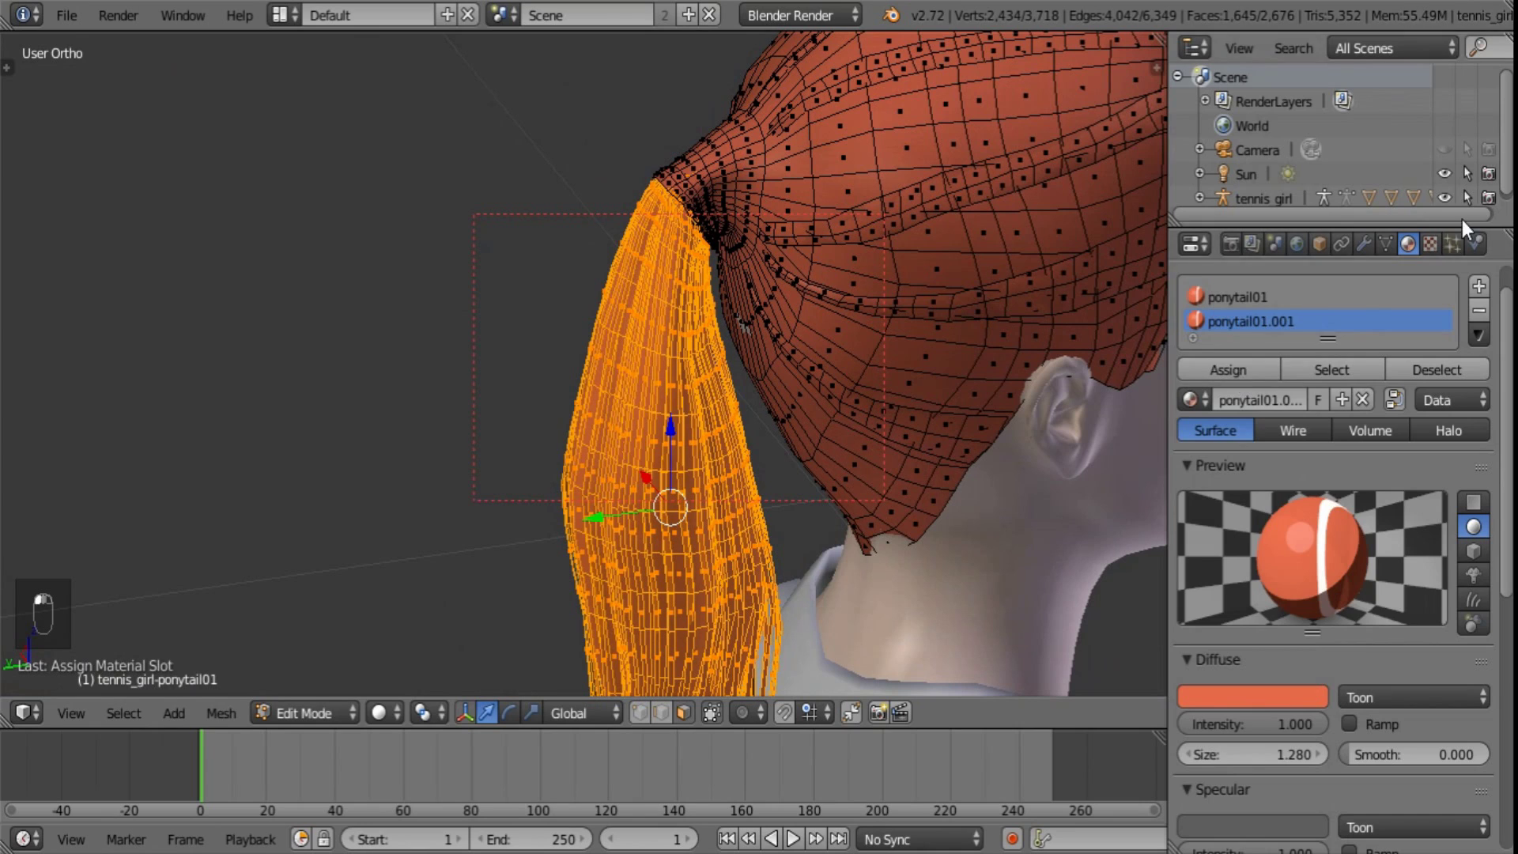
- Make the ponytail material's Light band texture single-user and set its blend direction to Vertical
left_click(1430, 243)
scroll(1445, 405, "up", 8)
scroll(1444, 405, "up", 10)
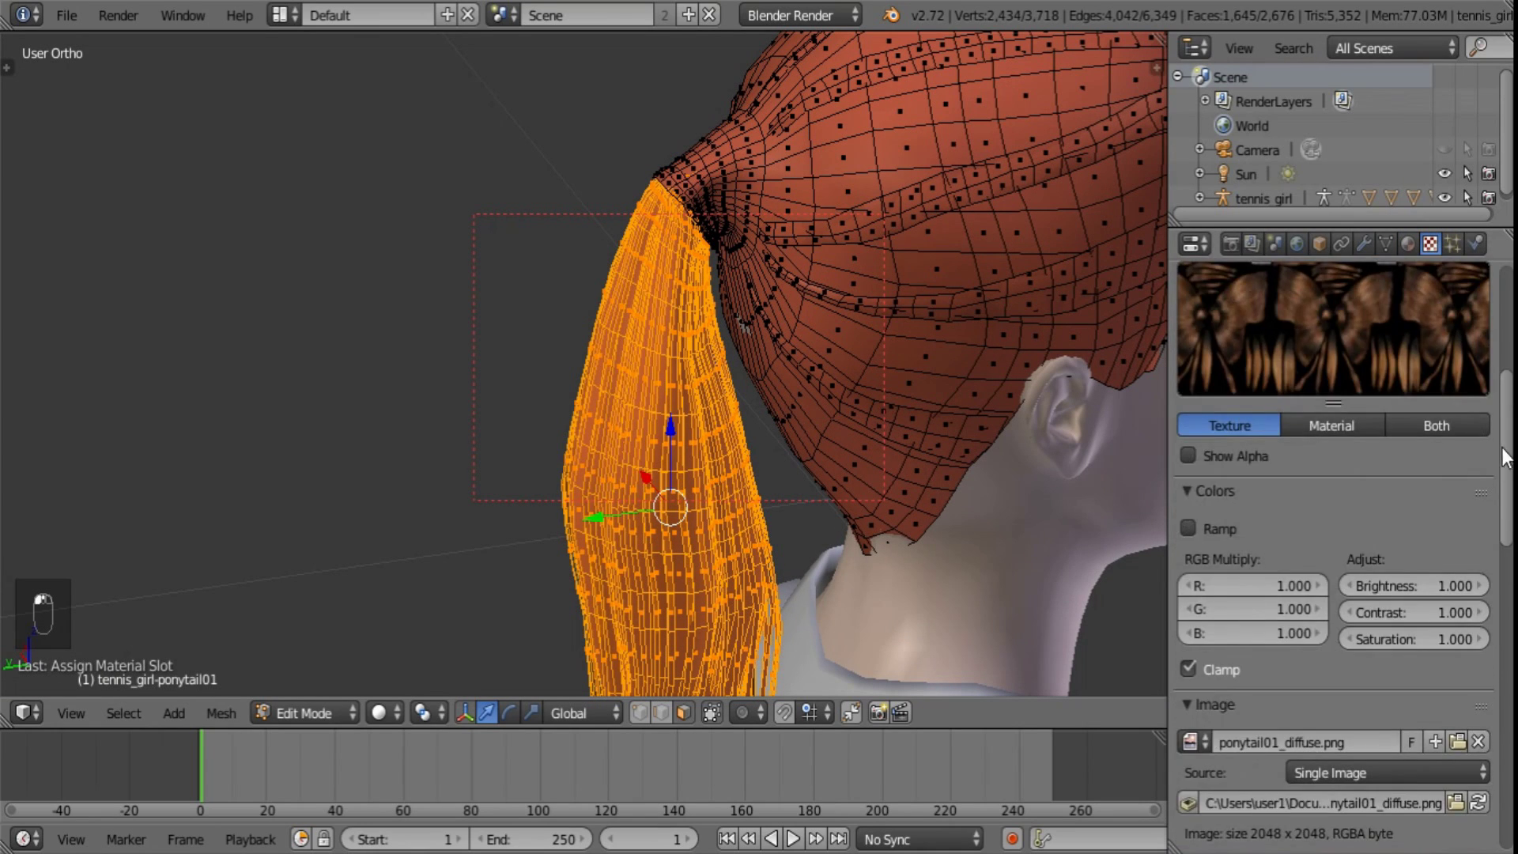
left_click(1265, 395)
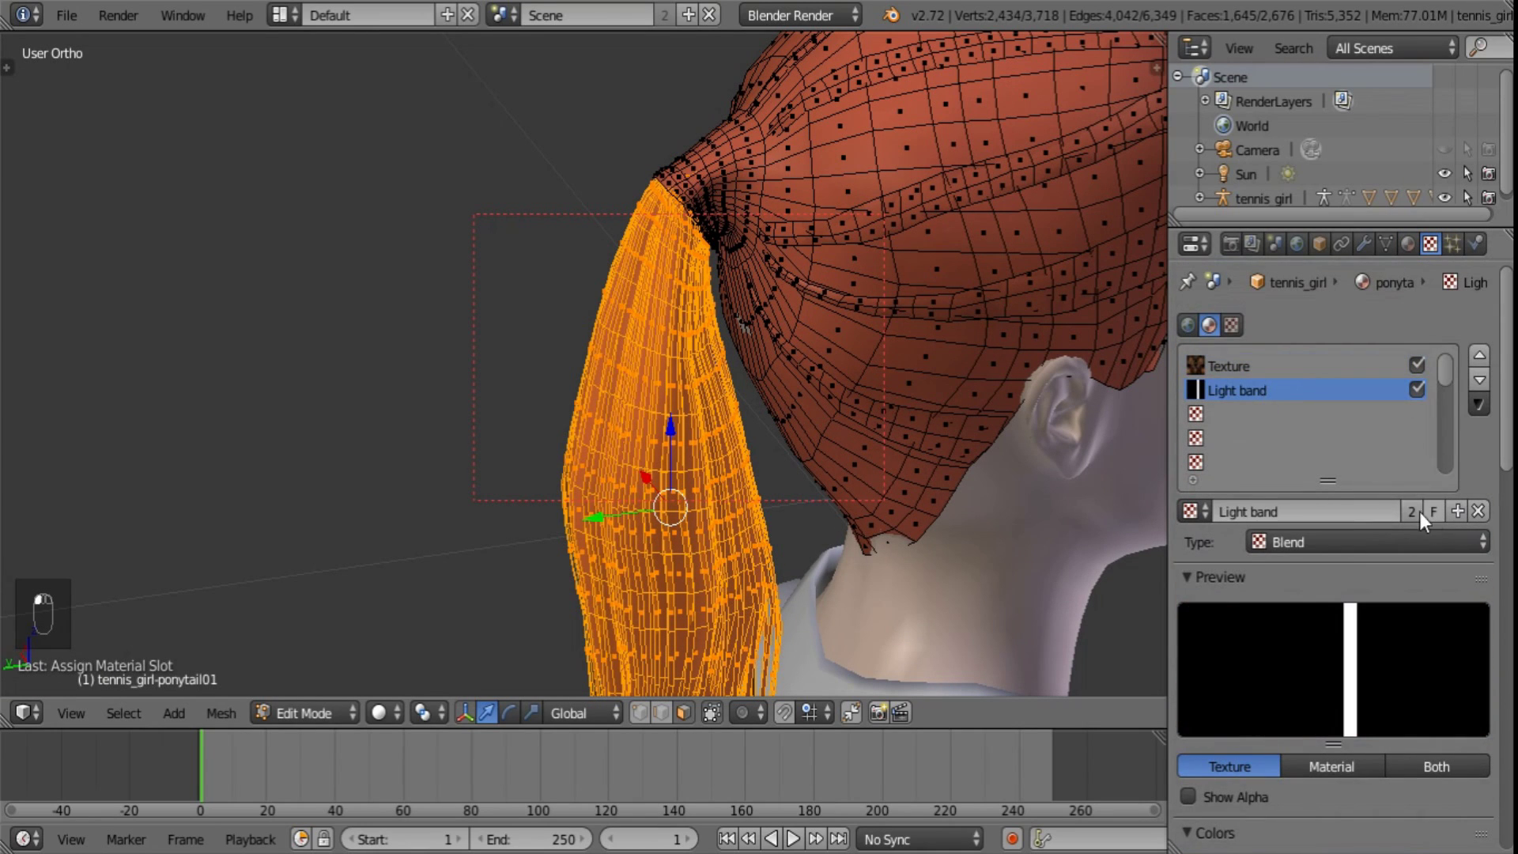
left_click_drag(1507, 380, 1492, 563)
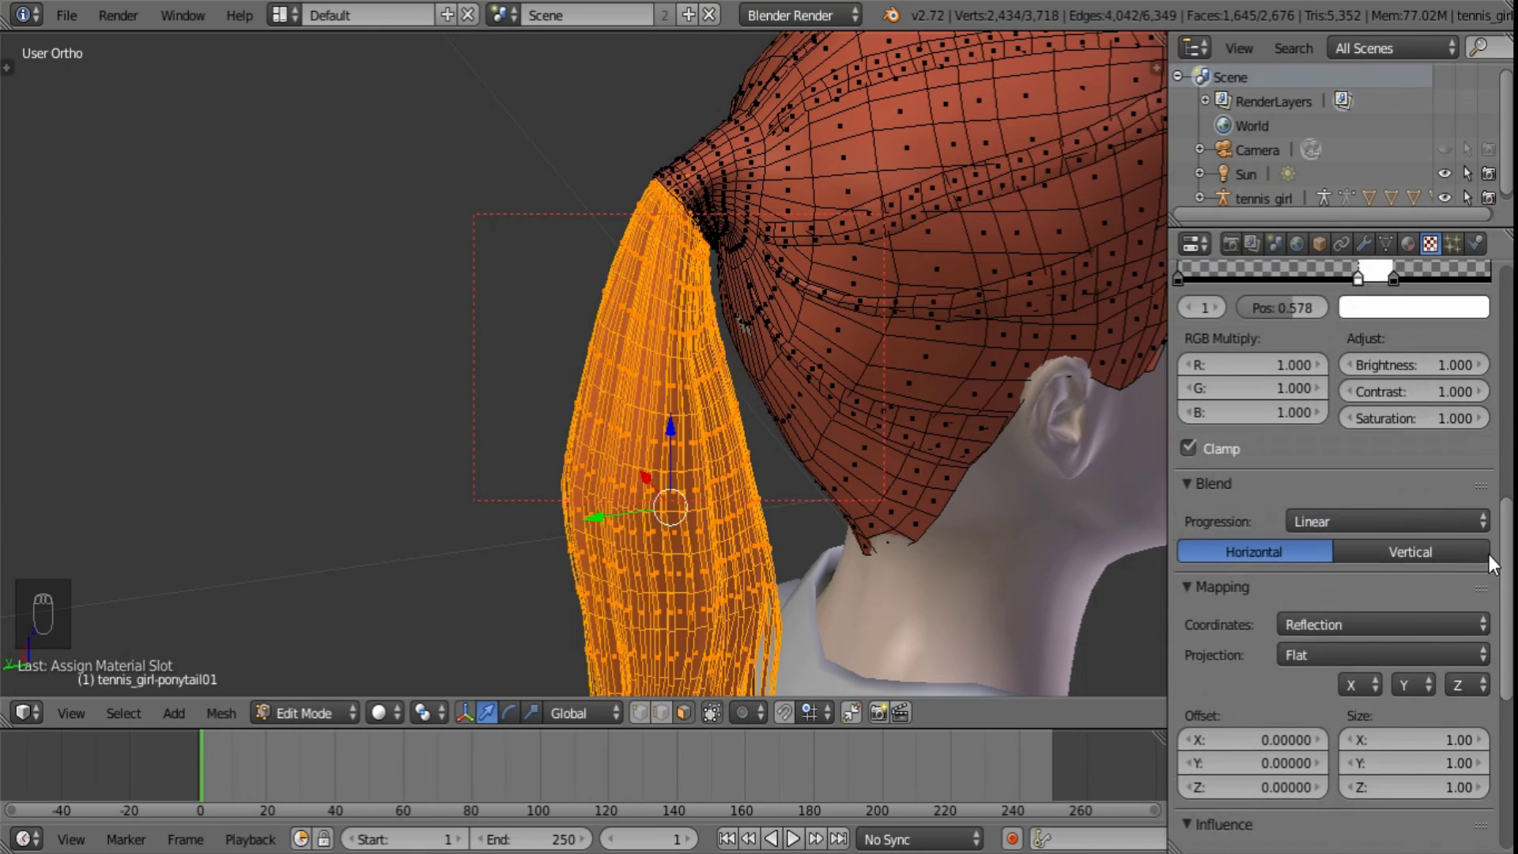
left_click(1409, 558)
- Leave edit mode and preview the ponytail's light band from the side in Rendered shading
scroll(668, 330, "down", 6)
middle_click_drag(593, 359, 1031, 341)
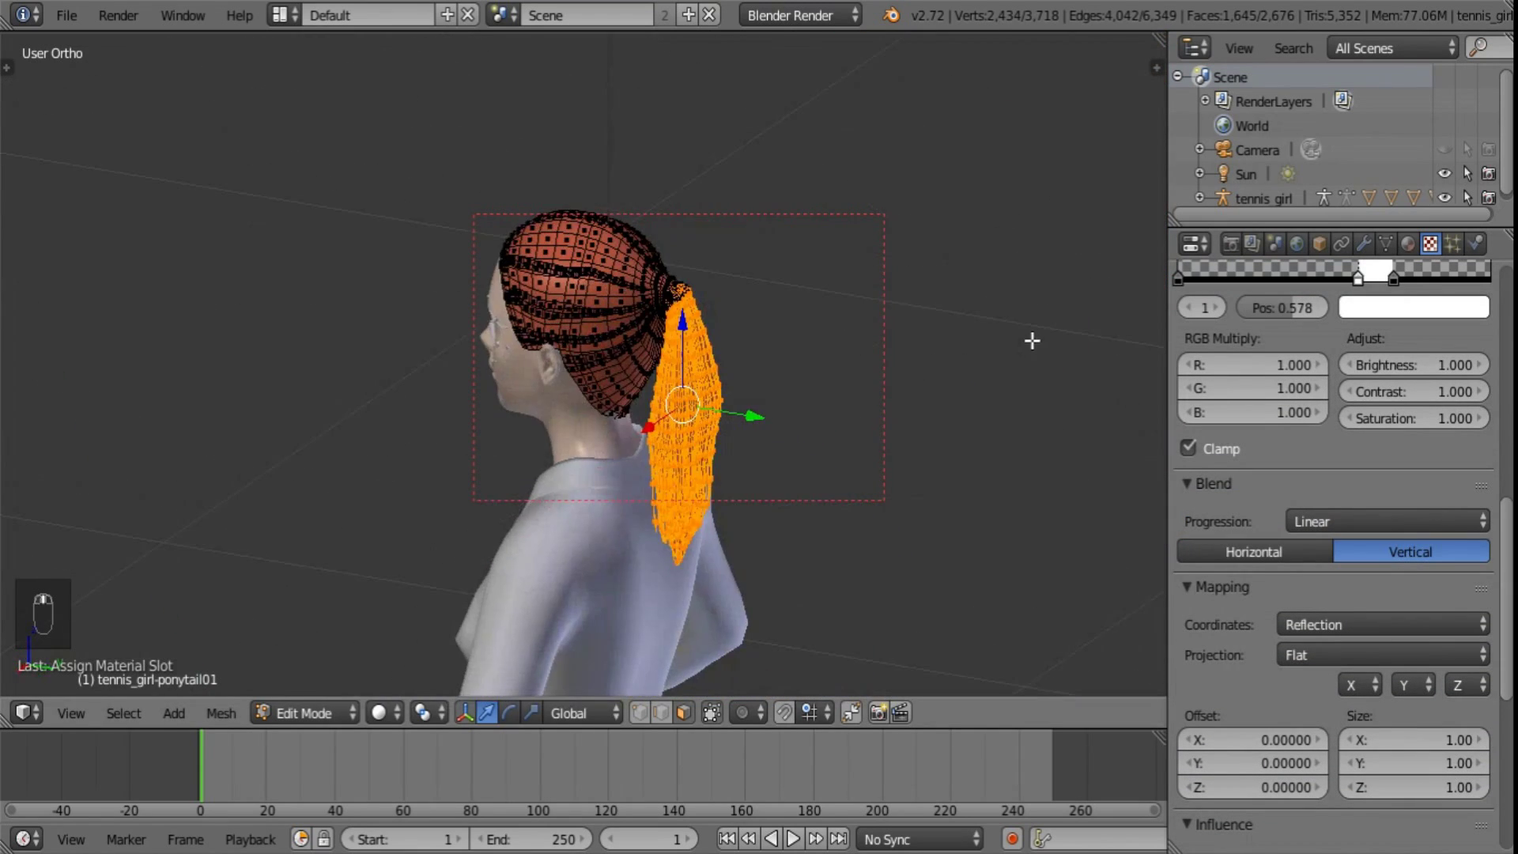
middle_click_drag(664, 378, 837, 321)
key("Tab")
scroll(791, 396, "up", 4)
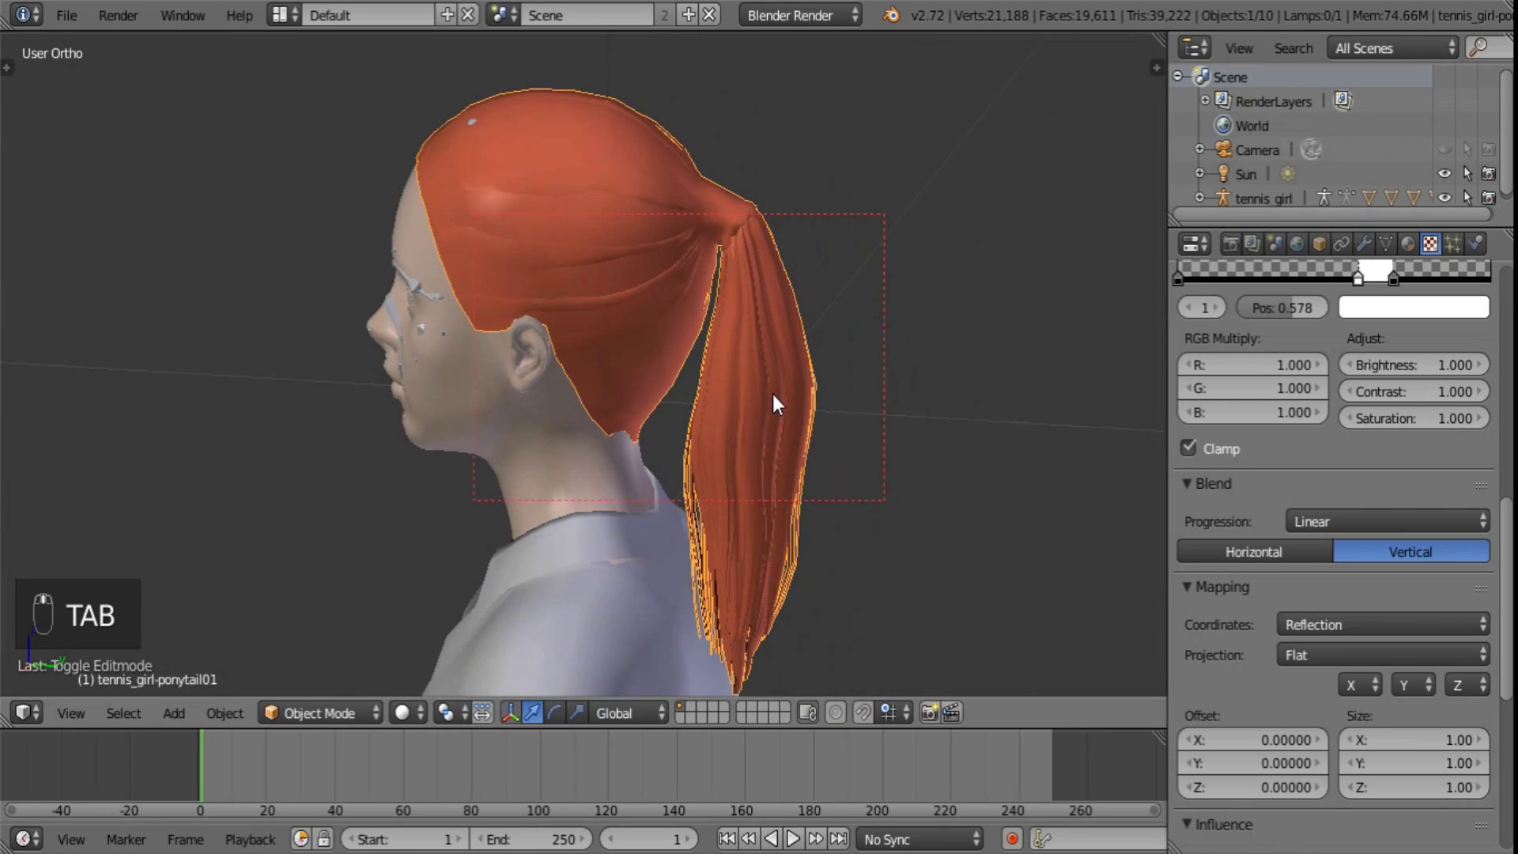
middle_click_drag(773, 394, 784, 340)
middle_click_drag(619, 473, 631, 510, "shift")
left_click(391, 711)
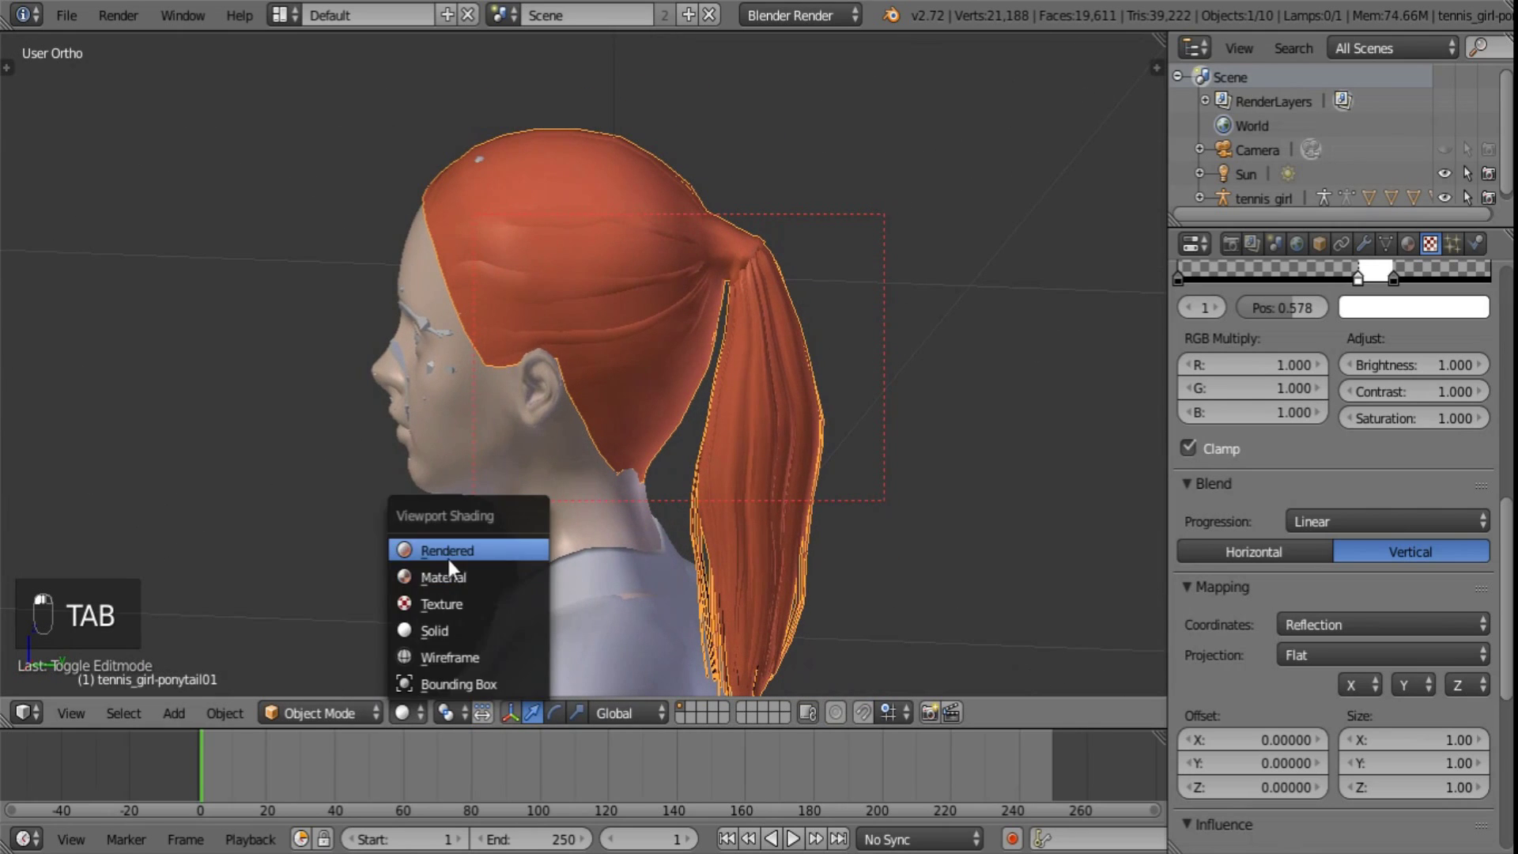
left_click(447, 553)
middle_click_drag(833, 383, 832, 359, "shift")
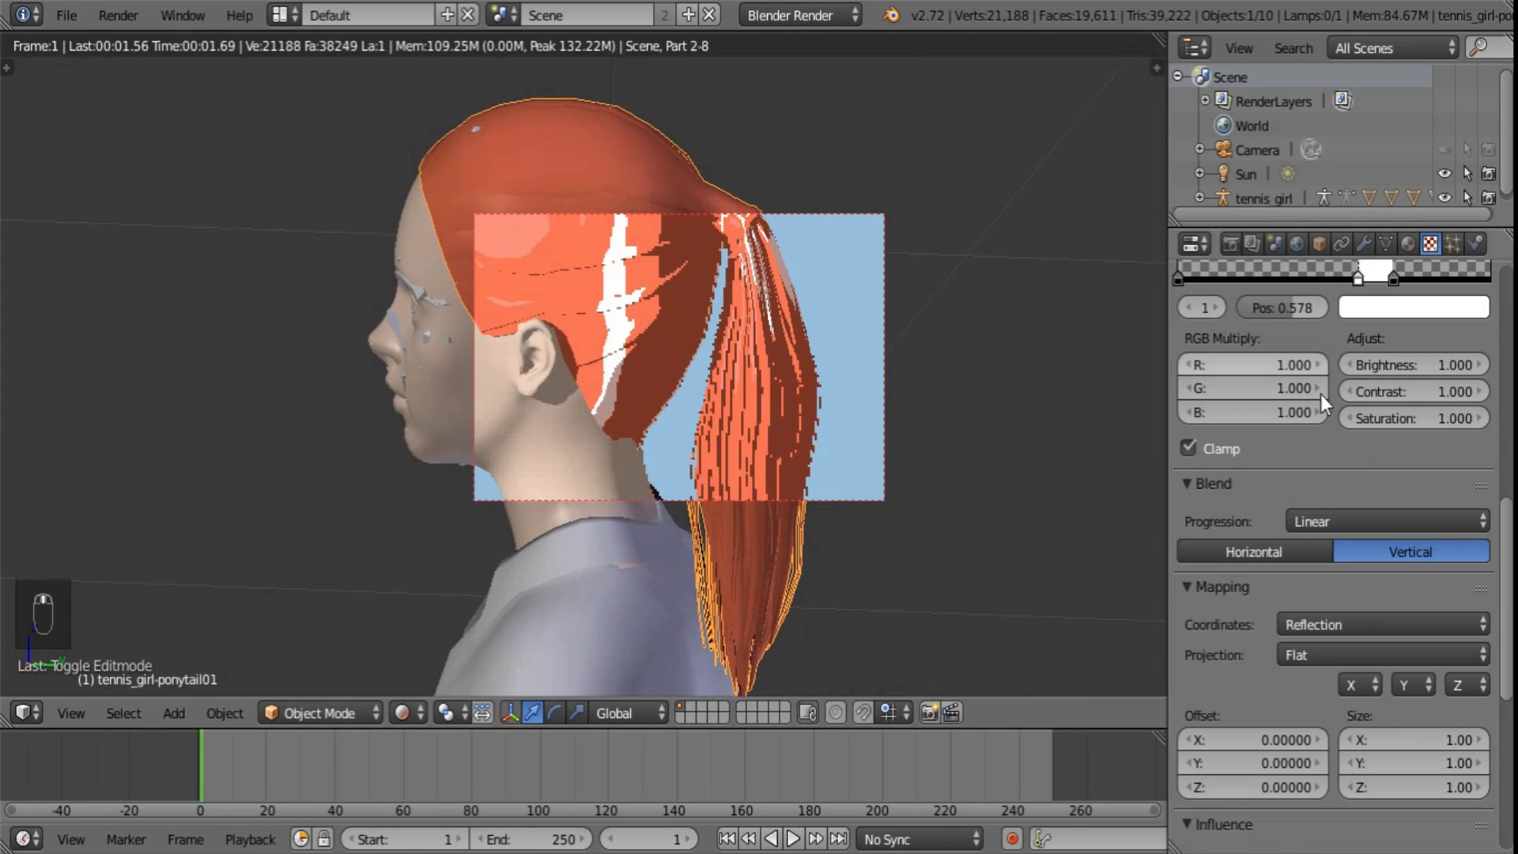
- Narrow and shift the ponytail's light band by moving the white ramp stop to 0.443 and the black end stop close behind it
left_click_drag(1509, 601, 1511, 458)
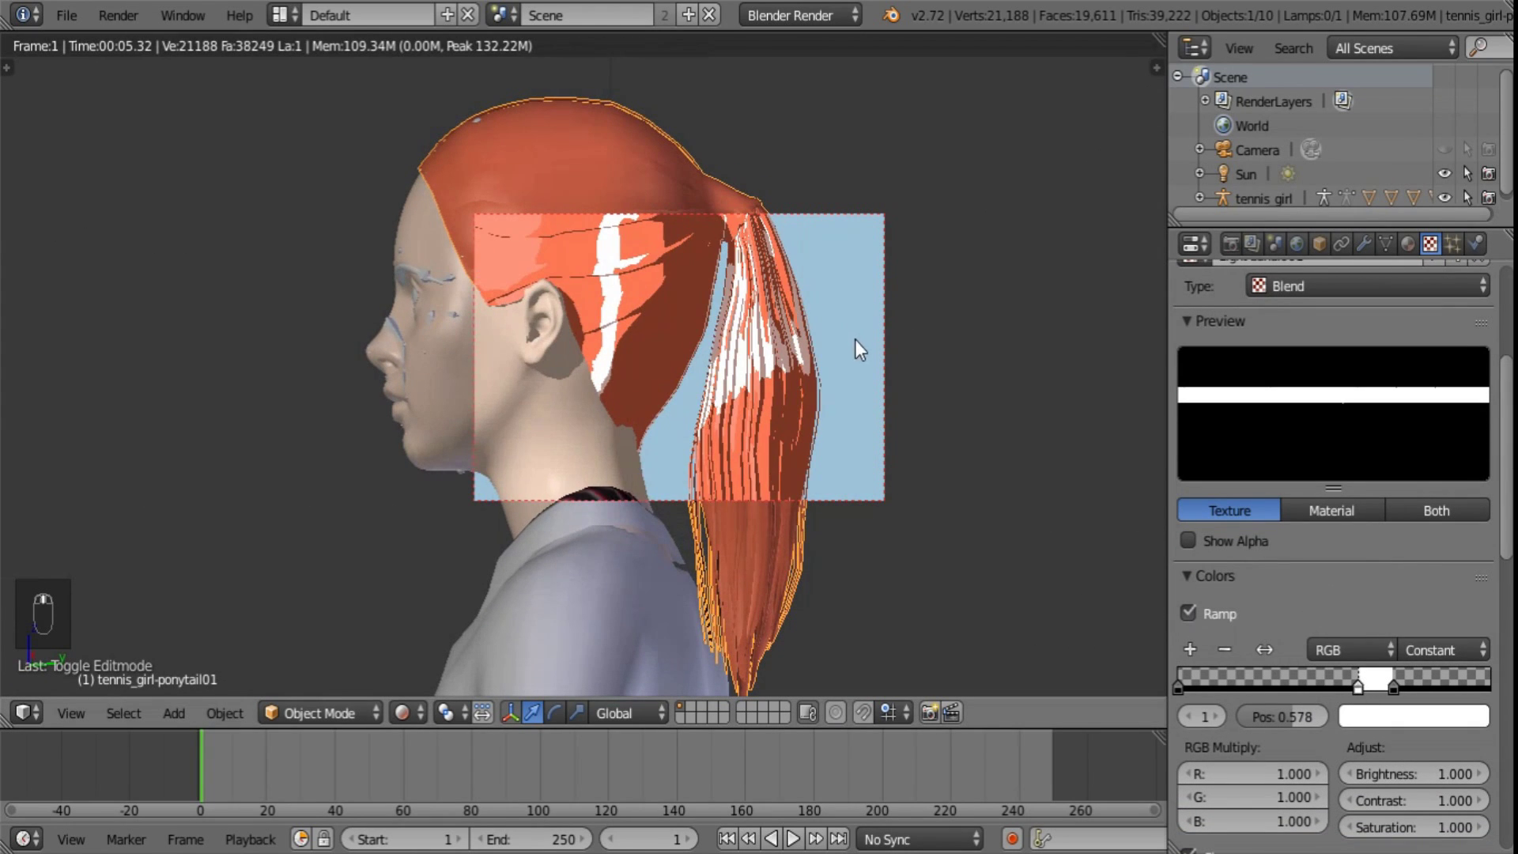
scroll(1346, 677, "down", 6)
scroll(1350, 673, "down", 3)
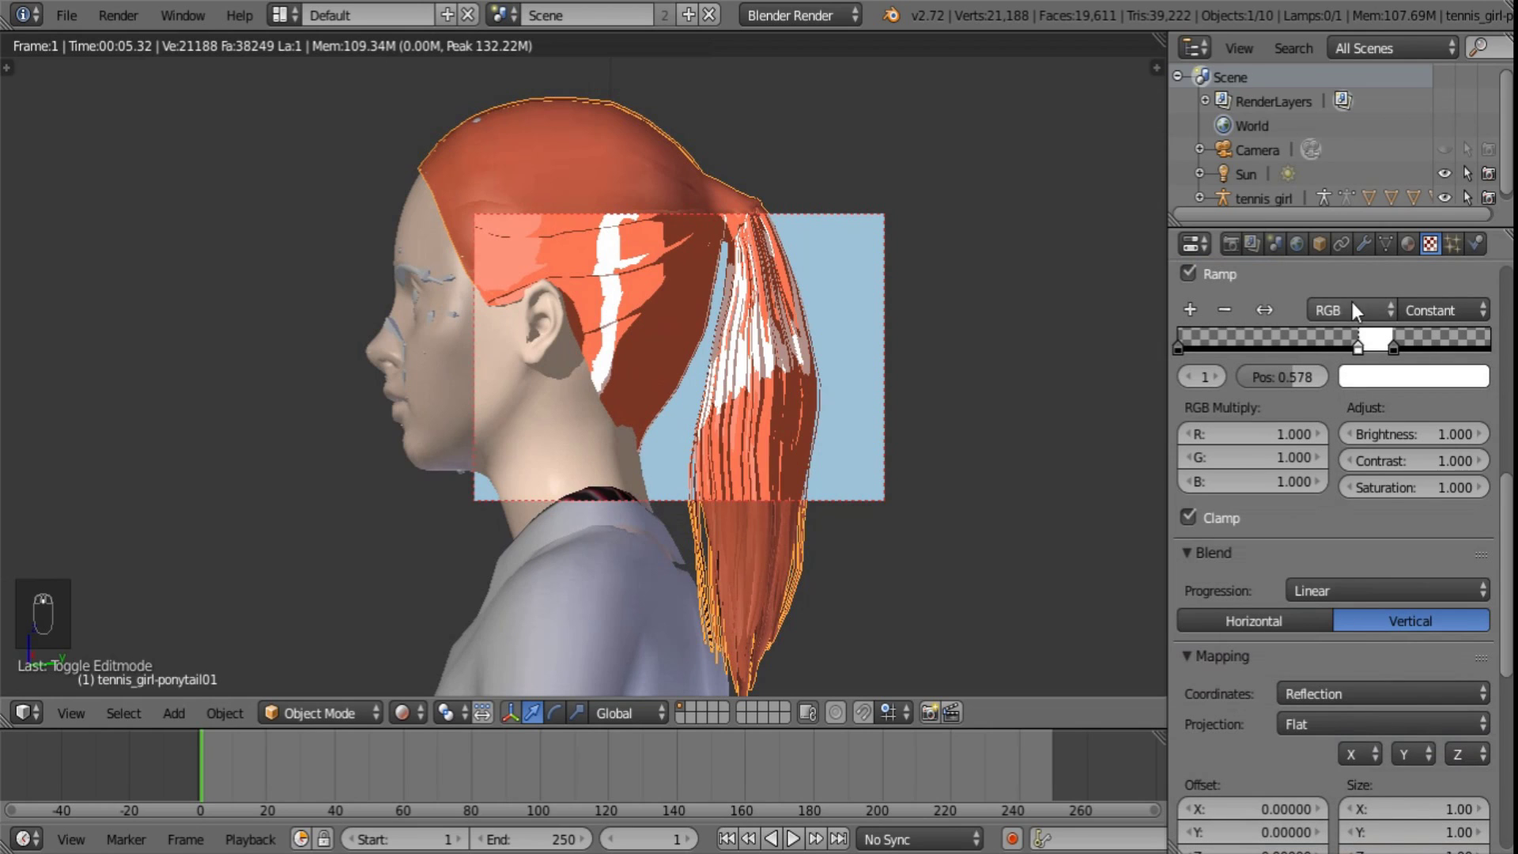
left_click_drag(1359, 349, 1322, 349)
scroll(847, 429, "down", 1)
- Check the bands from behind, return to Solid shading, and enter edit mode on the hair close to the ponytail's base
middle_click_drag(908, 421, 676, 454, "shift")
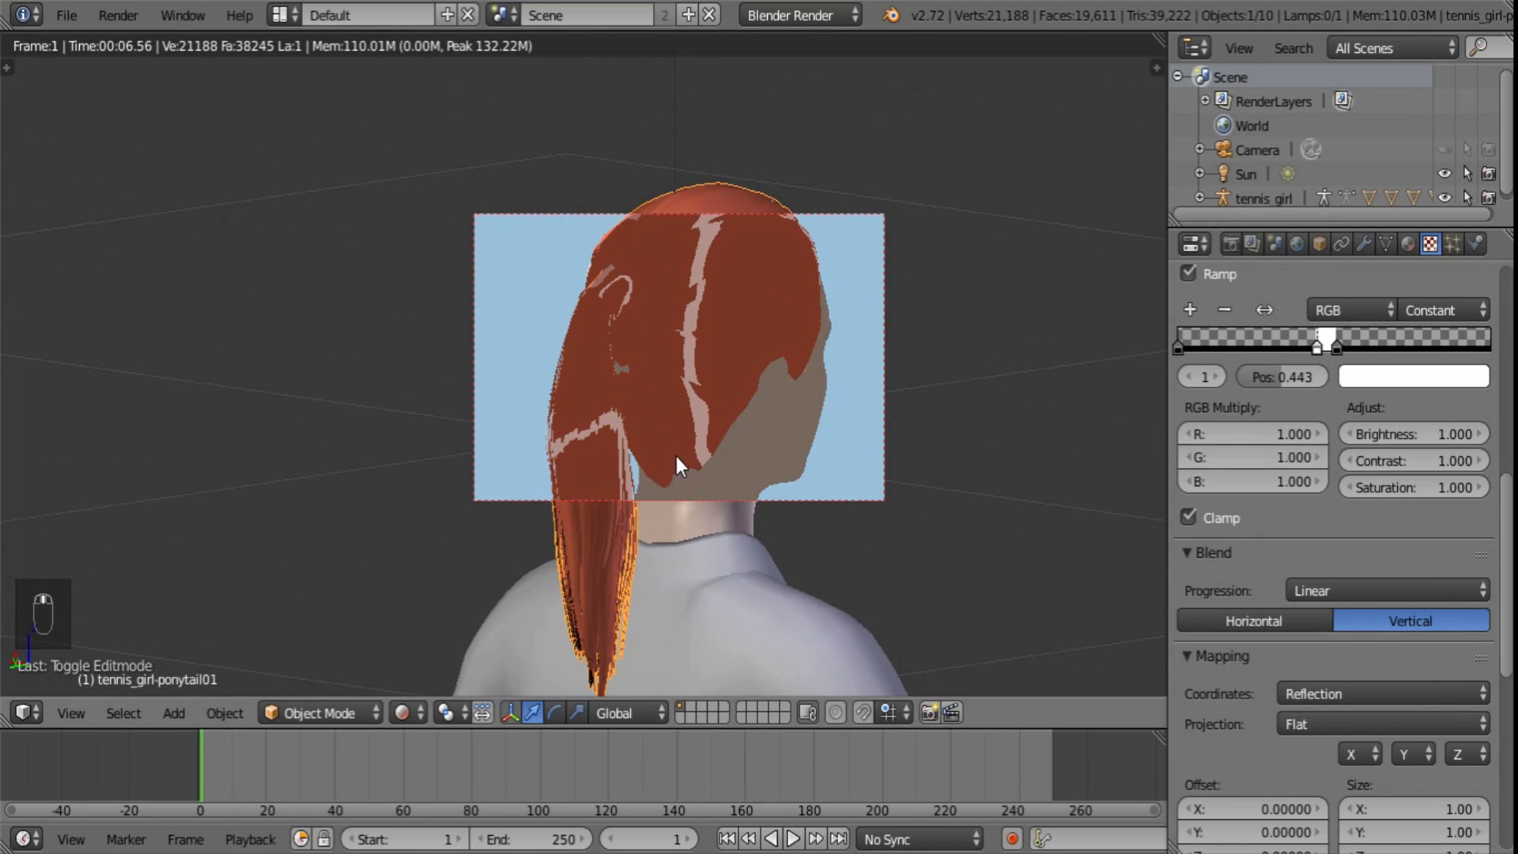
left_click(402, 712)
left_click(427, 631)
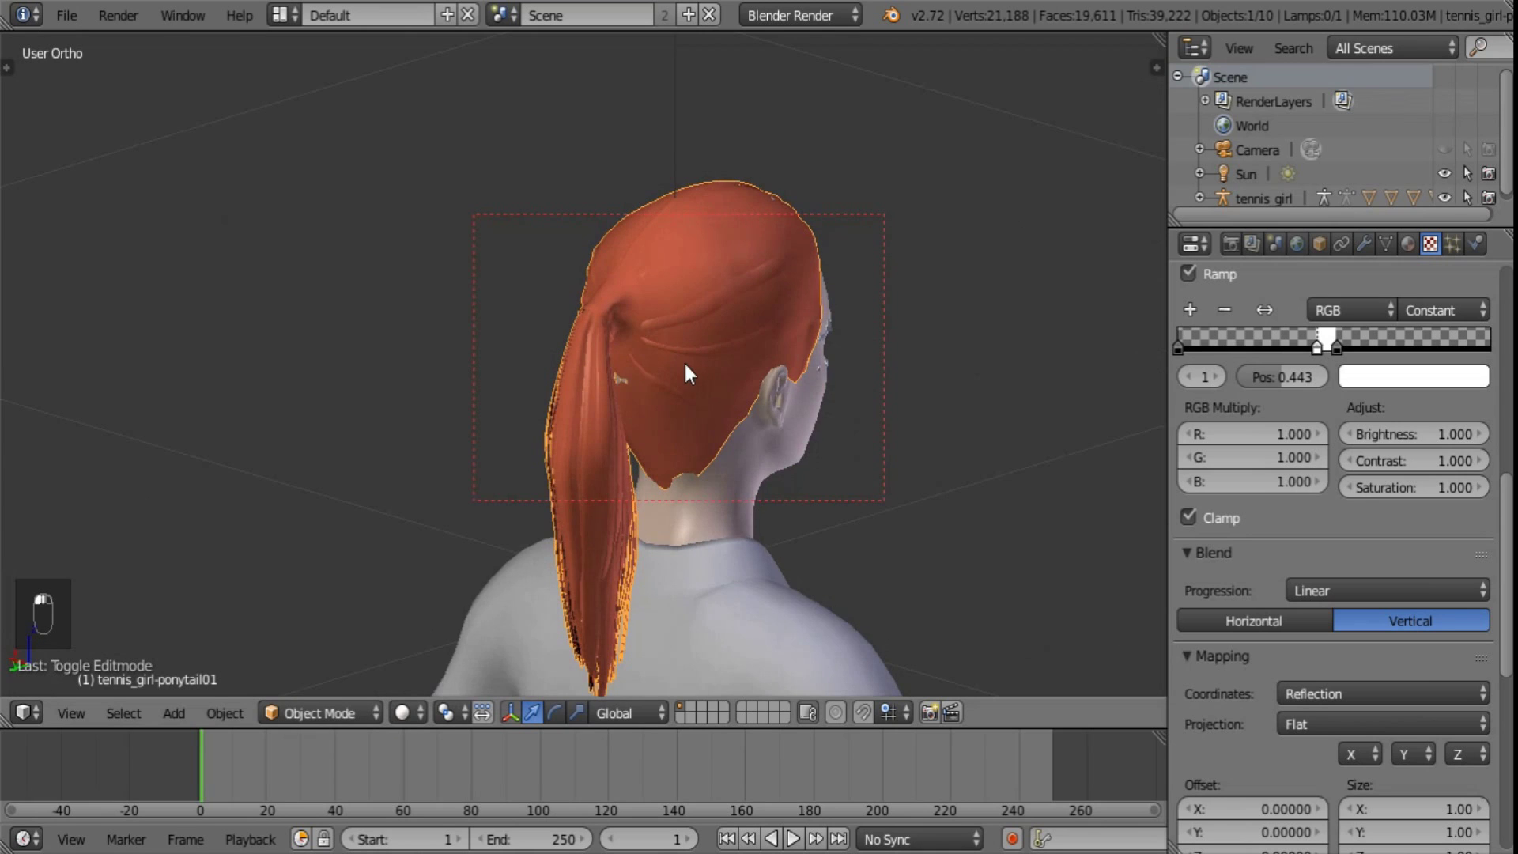
middle_click_drag(684, 364, 789, 457)
key("Tab")
scroll(568, 407, "up", 4)
scroll(807, 463, "up", 5)
middle_click_drag(1021, 489, 739, 558, "shift")
- Select the five adjoining face loops that wrap around the tied base of the ponytail
right_click(770, 422)
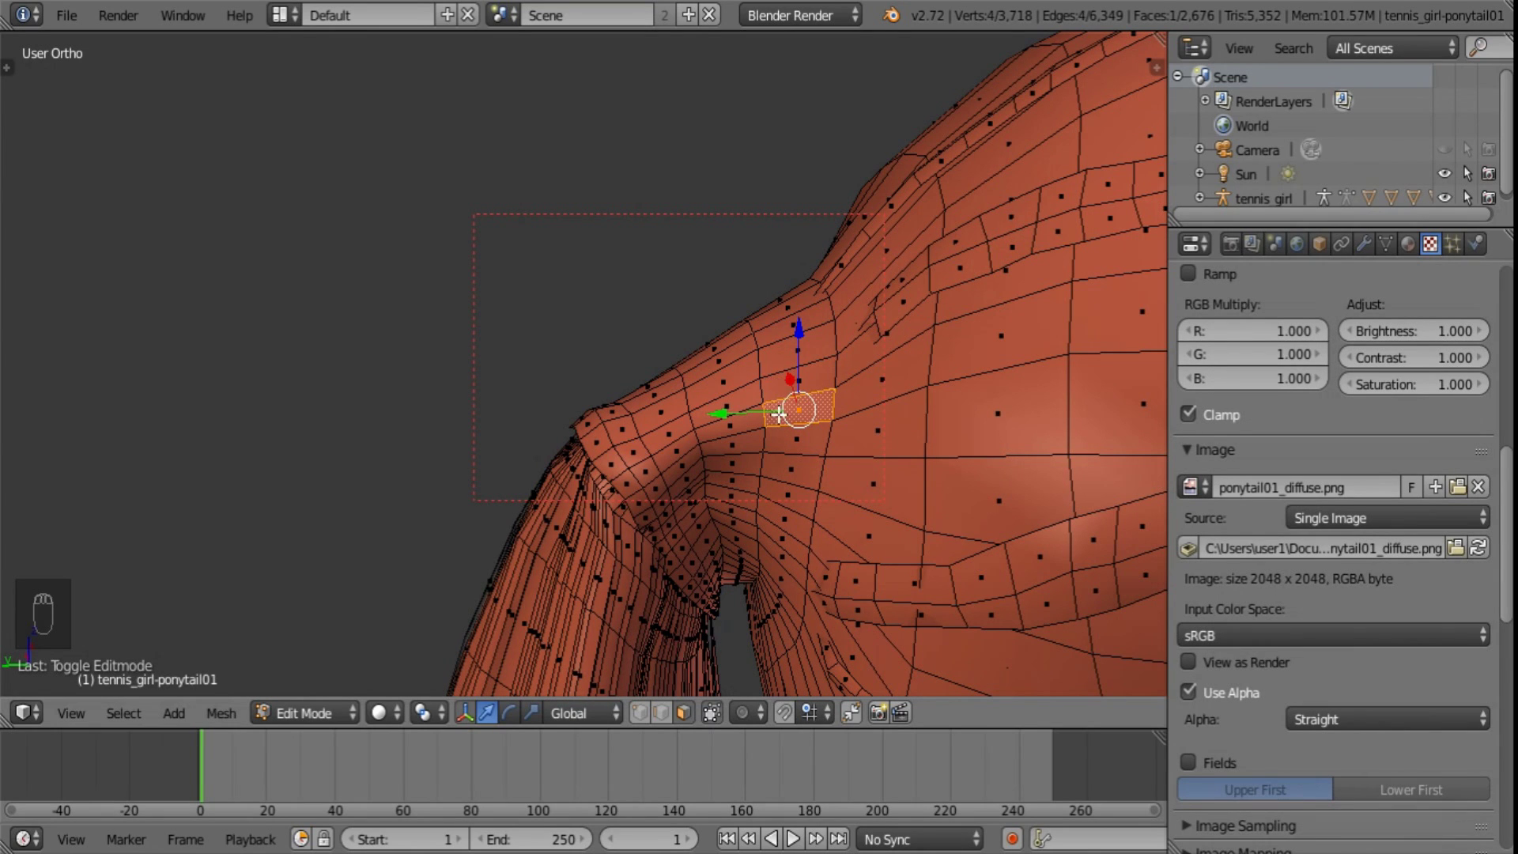
right_click(774, 399, "alt")
right_click(712, 392, "alt+shift")
right_click(676, 413, "alt+shift")
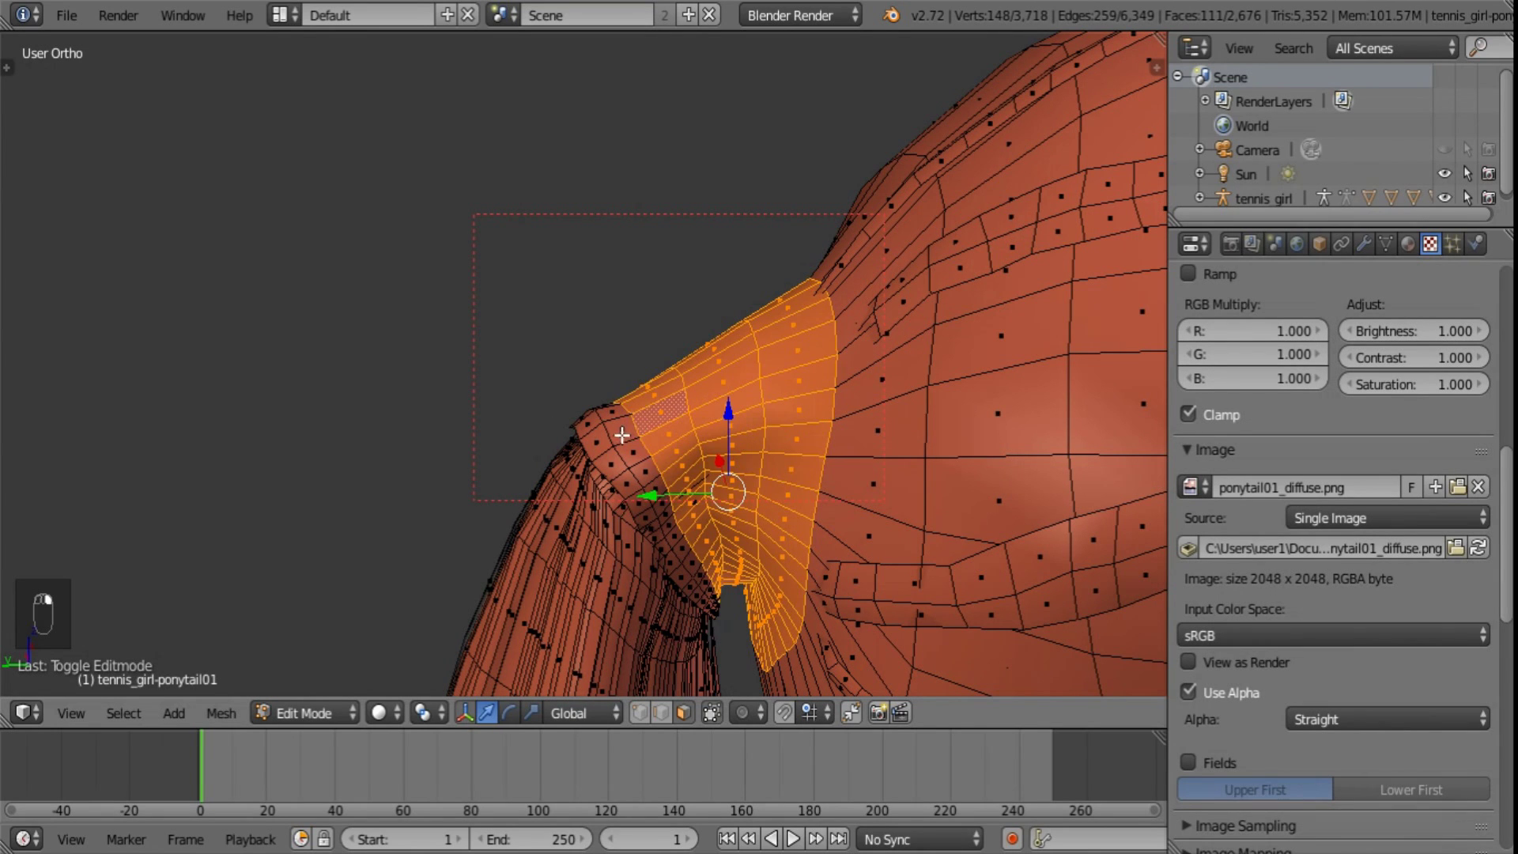
right_click(621, 439, "alt+shift")
right_click(607, 454, "alt+shift")
middle_click_drag(637, 437, 949, 413)
middle_click_drag(664, 411, 639, 451)
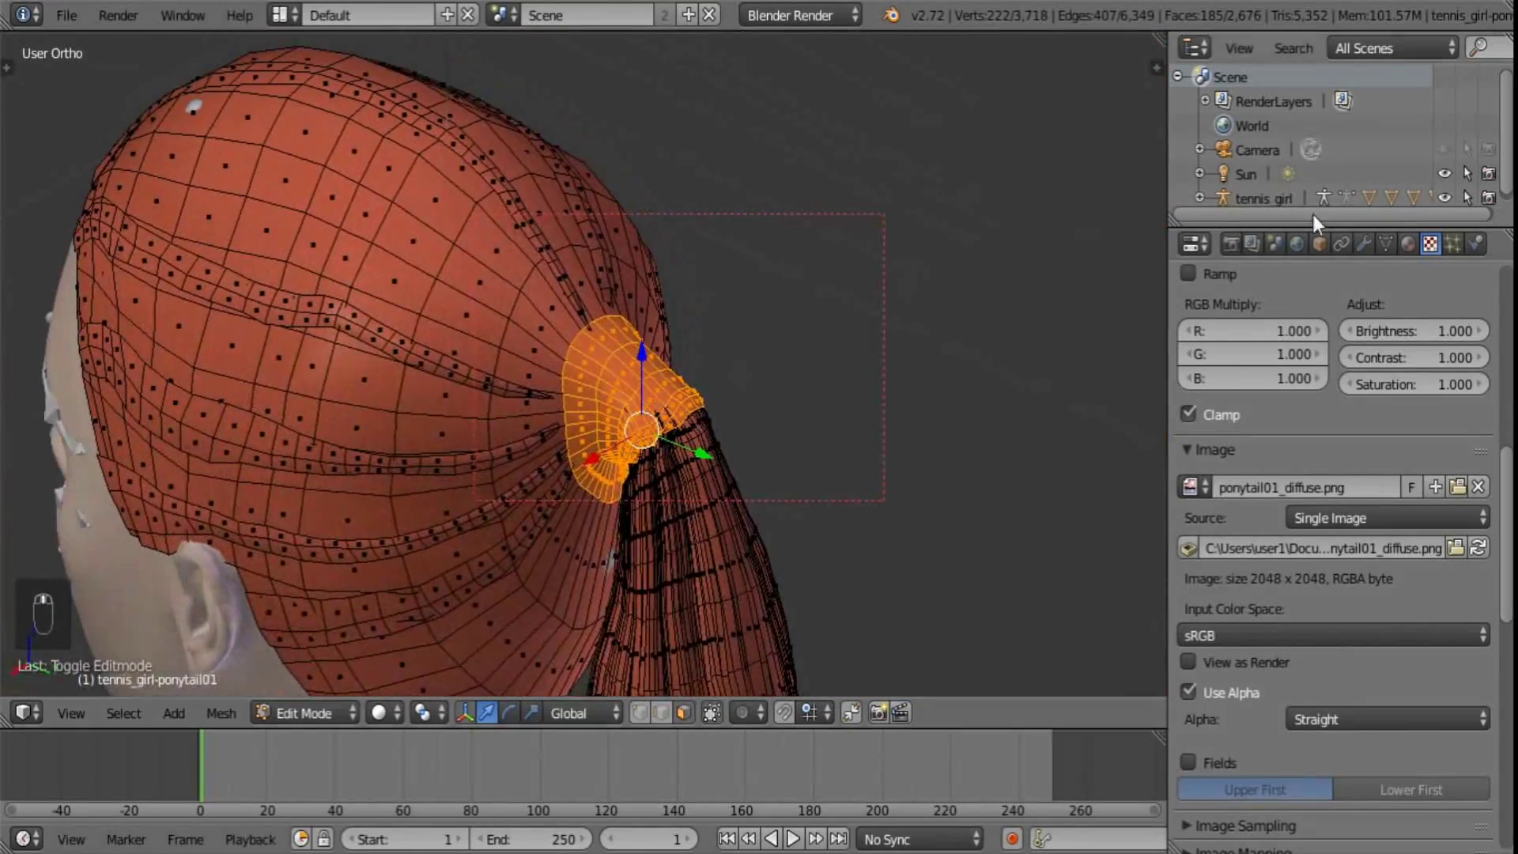
- Add a third material slot to the hair with a new material named Elastic
scroll(1386, 287, "up", 4)
left_click(1408, 244)
left_click(1479, 286)
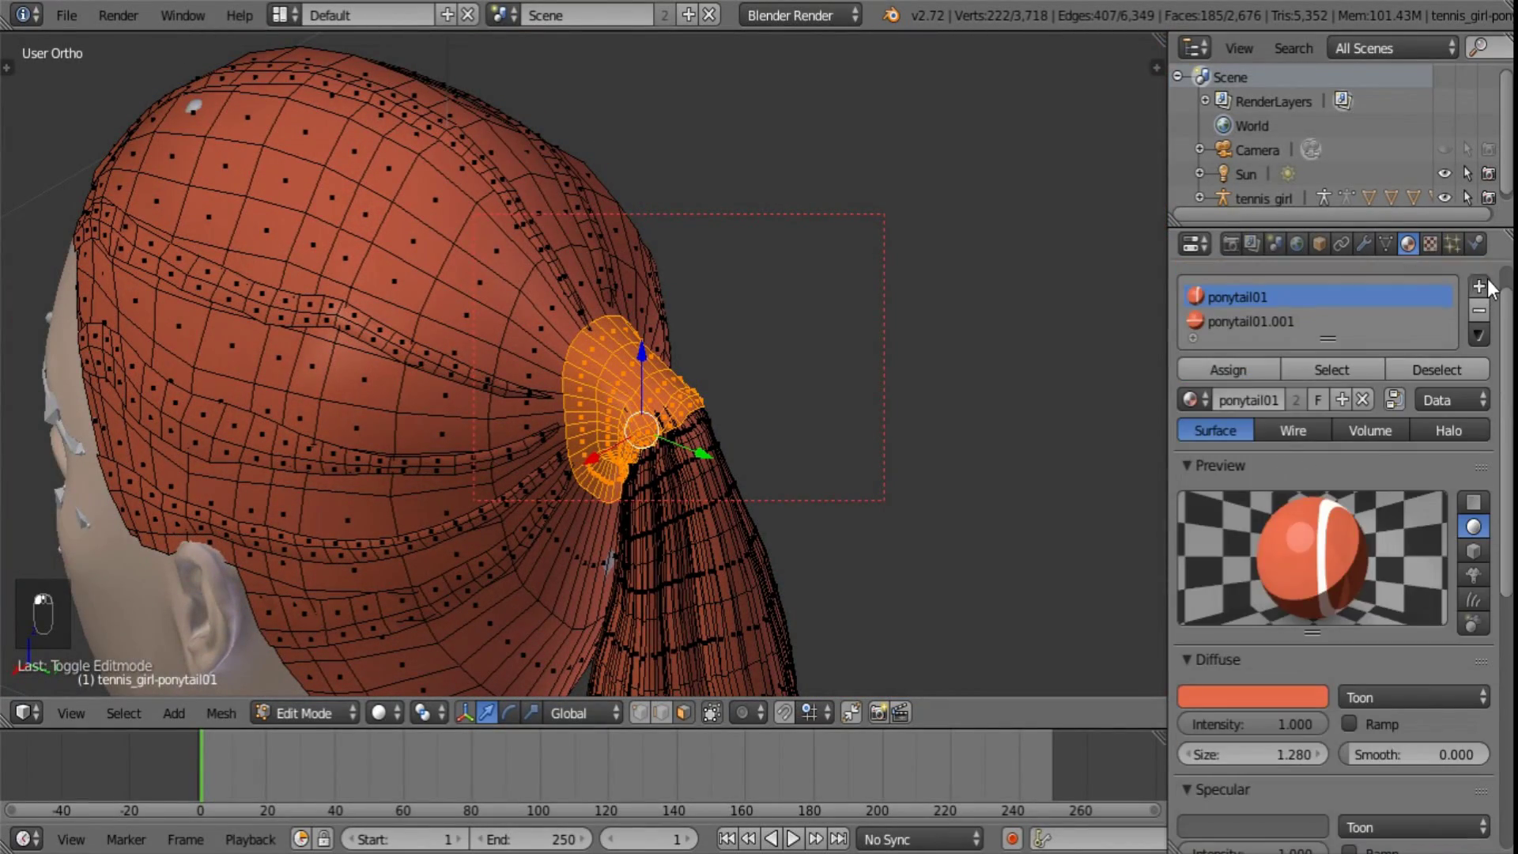
double_click(1245, 426)
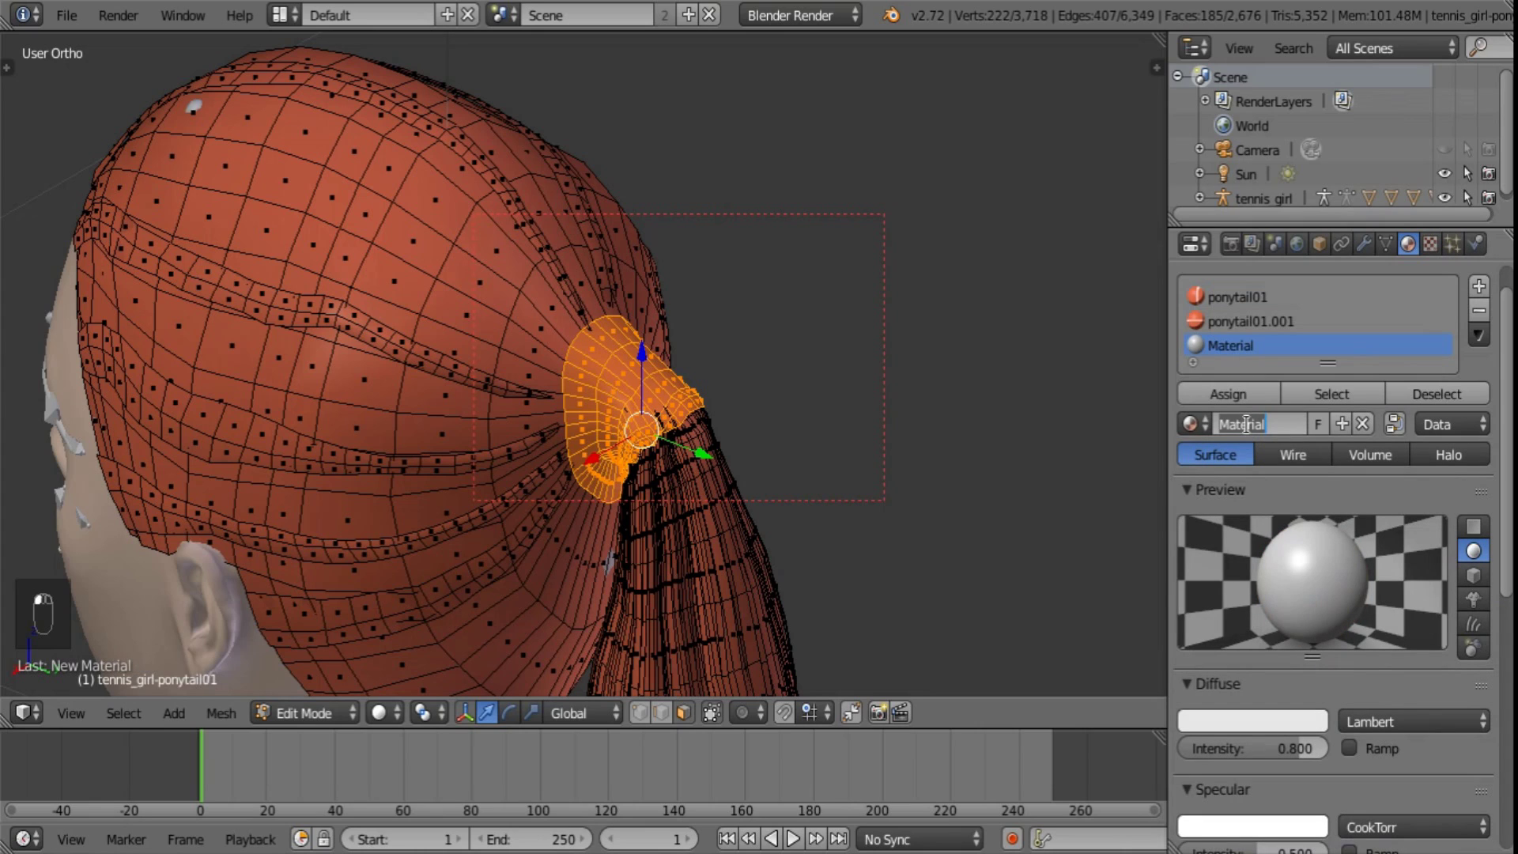
type("Elastic")
key("Return")
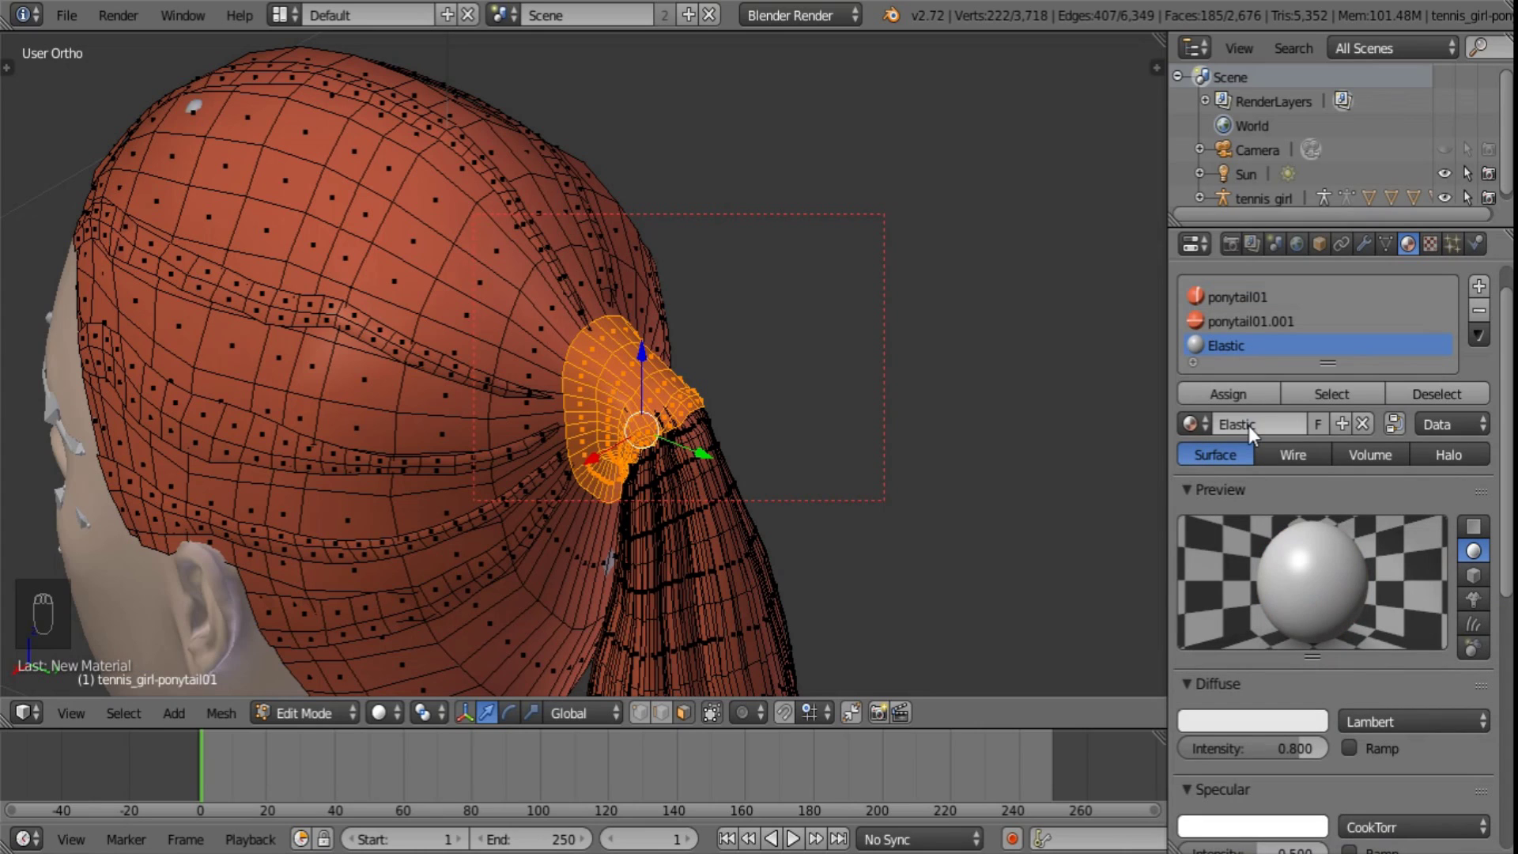
- Give the Elastic material a bright blue diffuse colour and the Toon diffuse shader with Smooth at 0
scroll(1327, 562, "down", 3)
left_click(1253, 624)
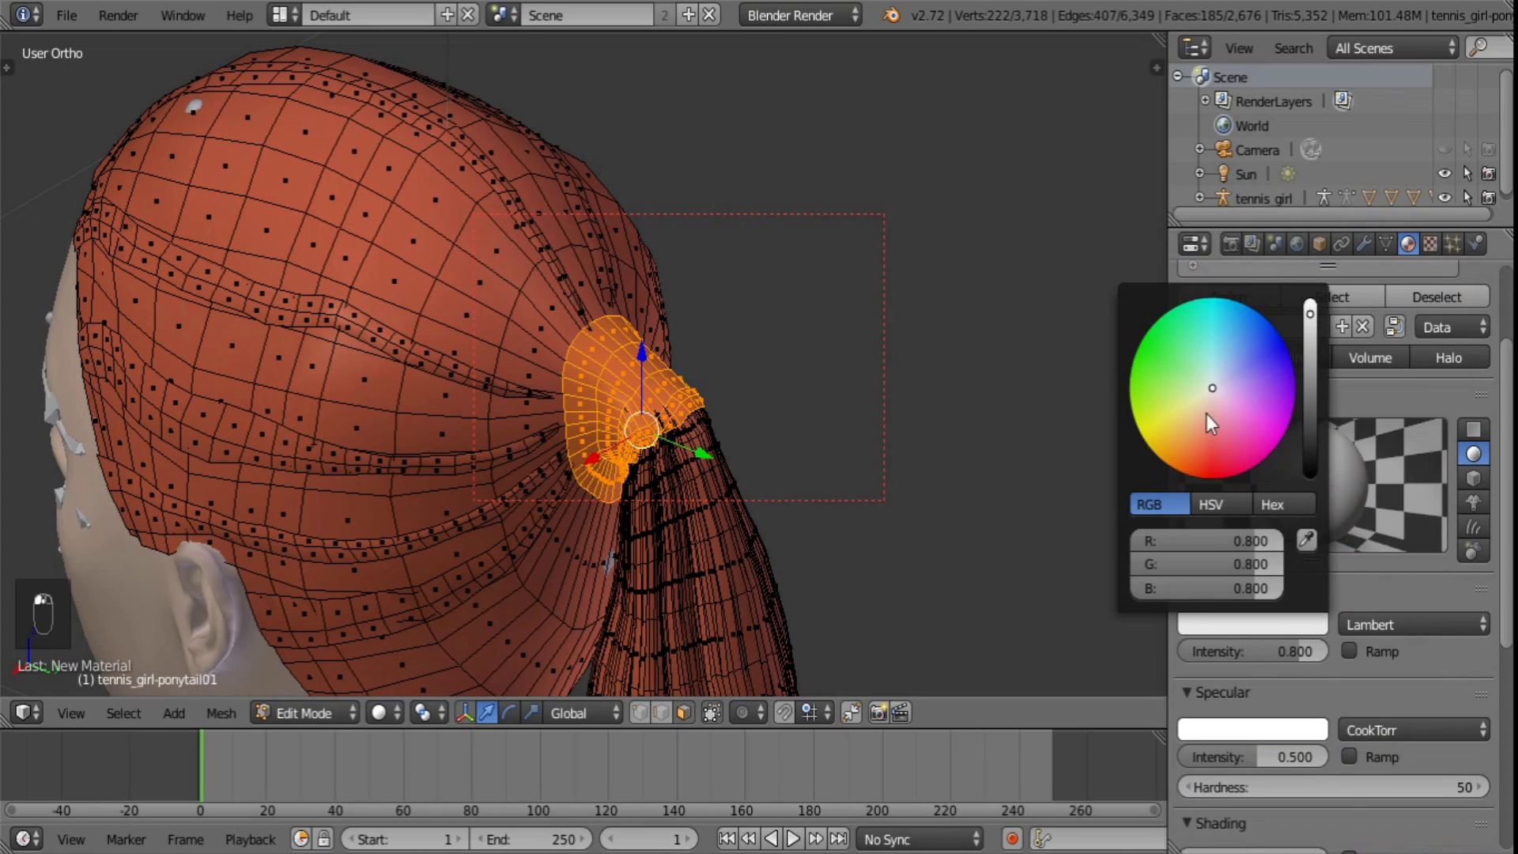
mouse_move(1207, 414)
left_mouse_down()
mouse_move(1212, 497)
mouse_move(1187, 501)
mouse_move(1255, 306)
mouse_move(1244, 276)
left_mouse_up()
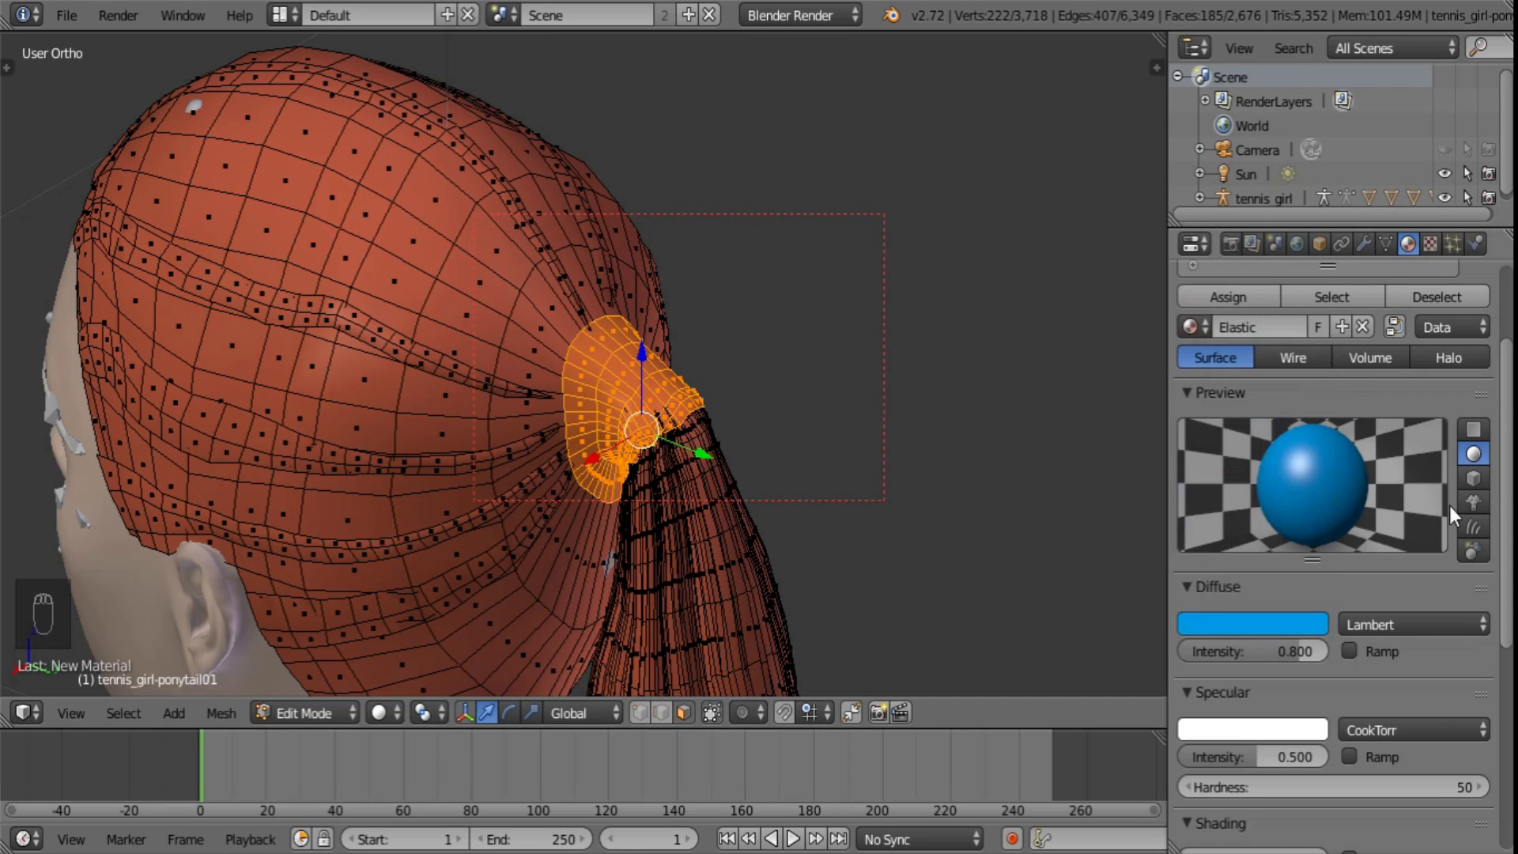
left_click(1386, 624)
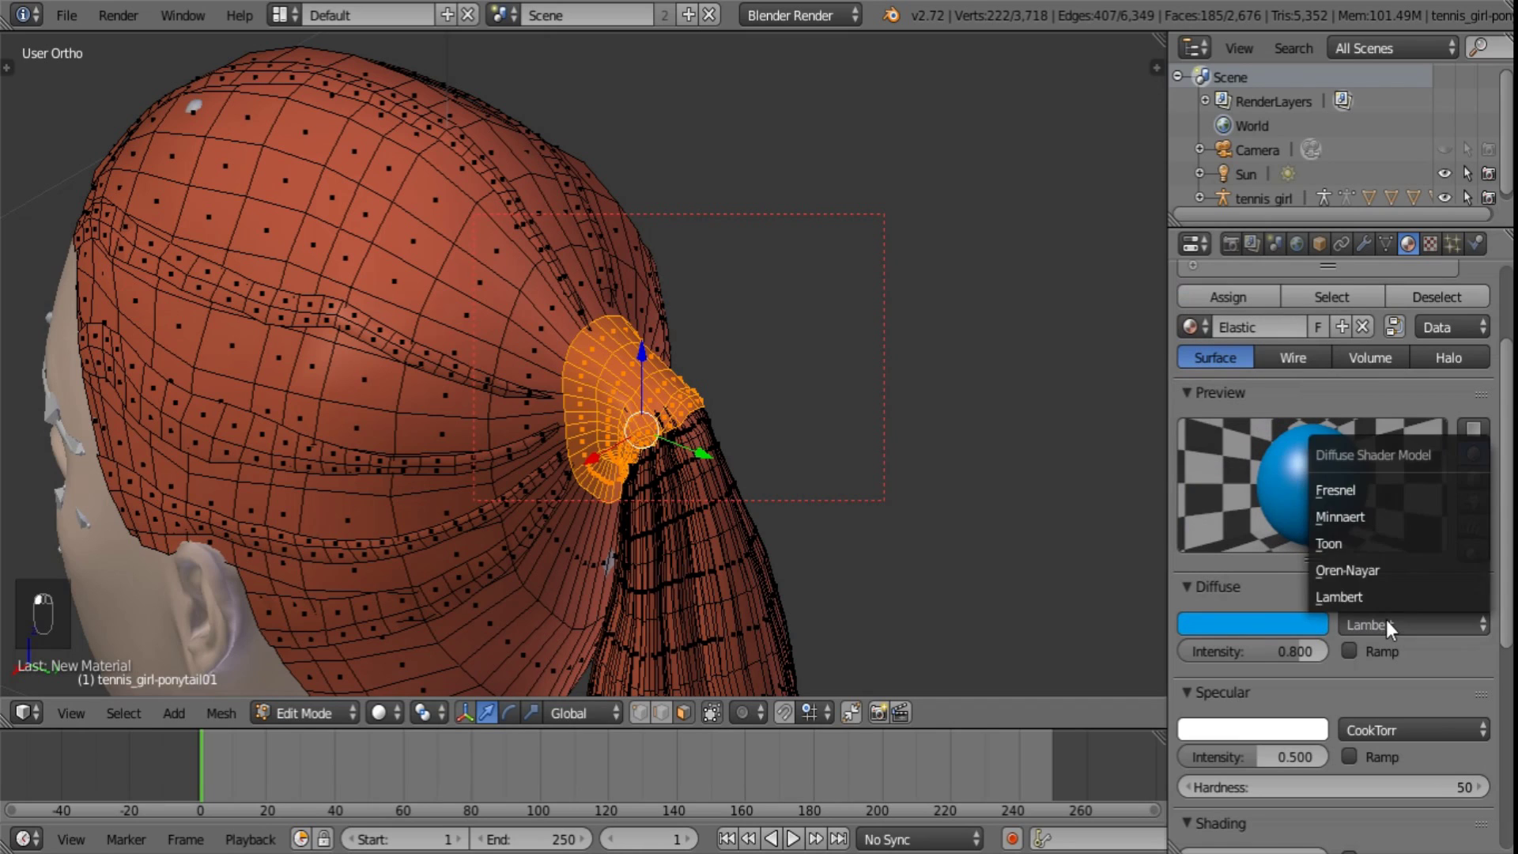
left_click(1385, 537)
left_click_drag(1428, 682, 1297, 683)
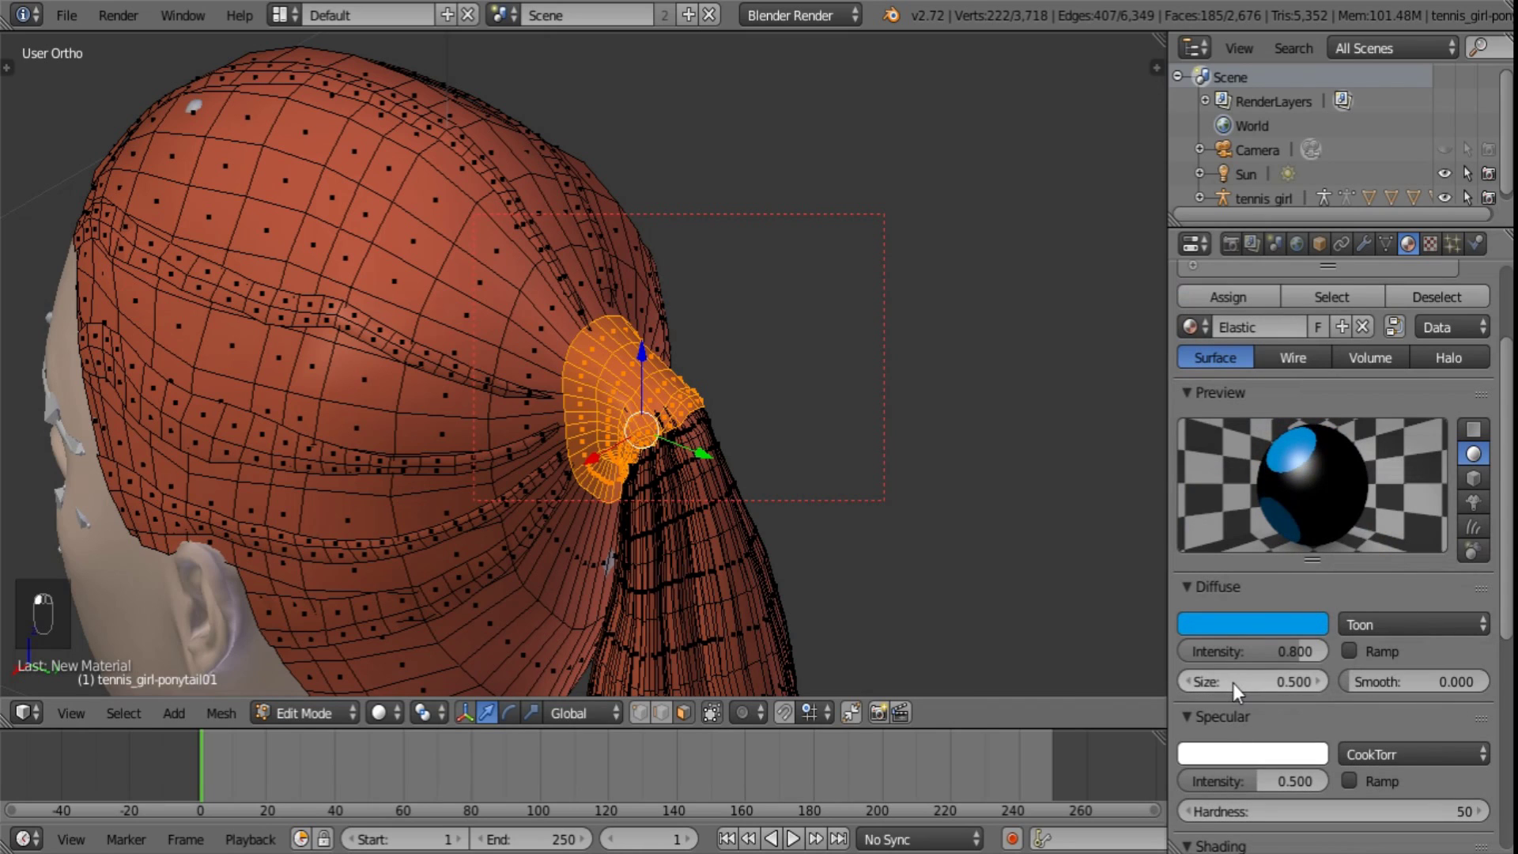
- Set the Elastic material's diffuse Size to 1.28 and its diffuse Intensity to 1.0
double_click(1257, 685)
type("1.28")
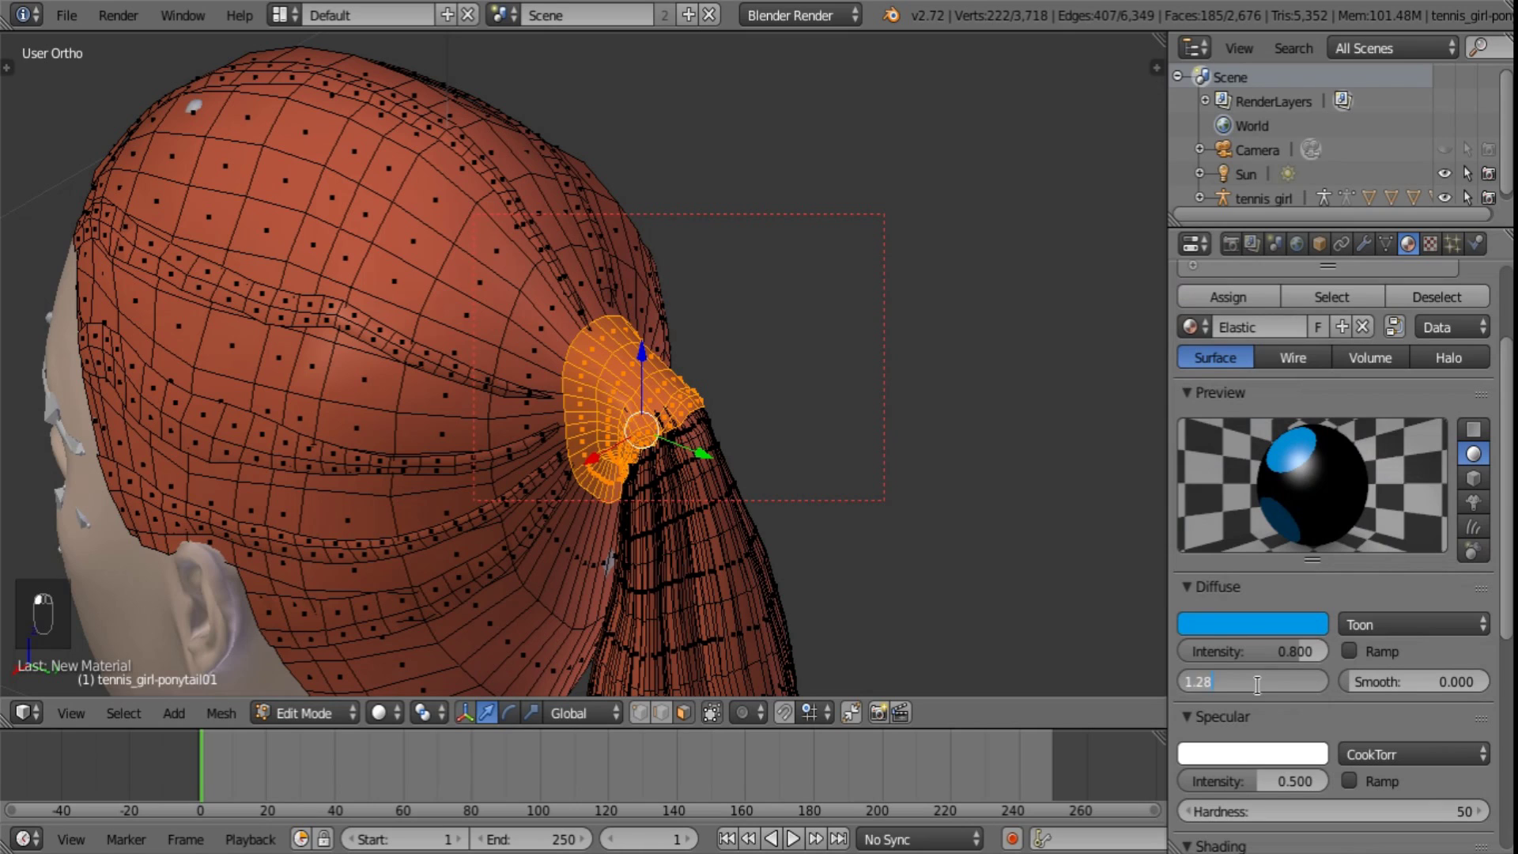
key("Return")
left_click_drag(1270, 654, 1429, 631)
- Give the Elastic material the Toon specular shader with Intensity 0.28 and Size 0.148
scroll(1395, 613, "down", 3)
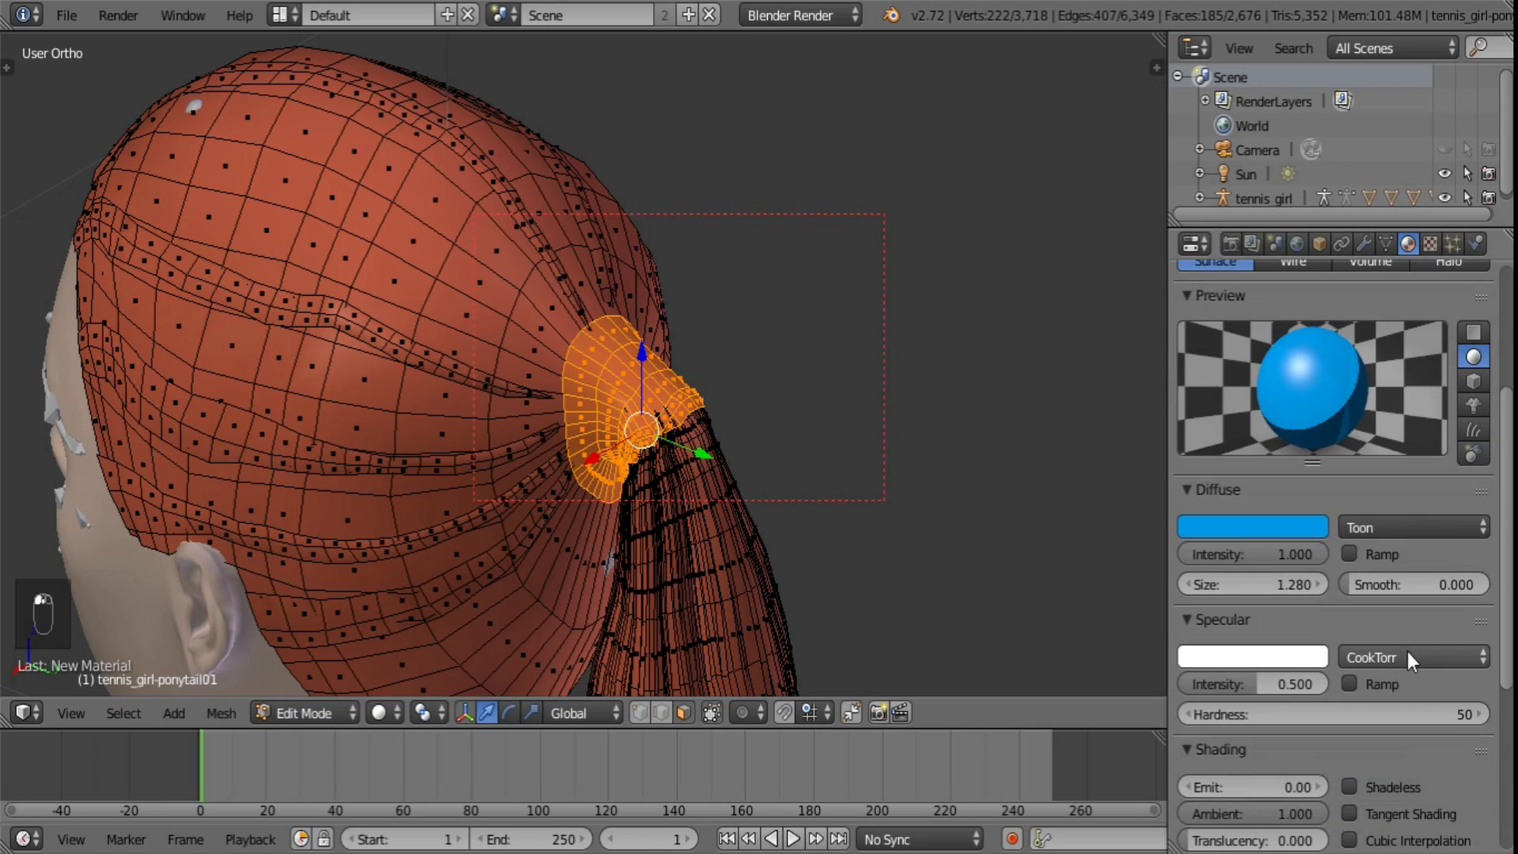
left_click(1407, 653)
left_click(1397, 549)
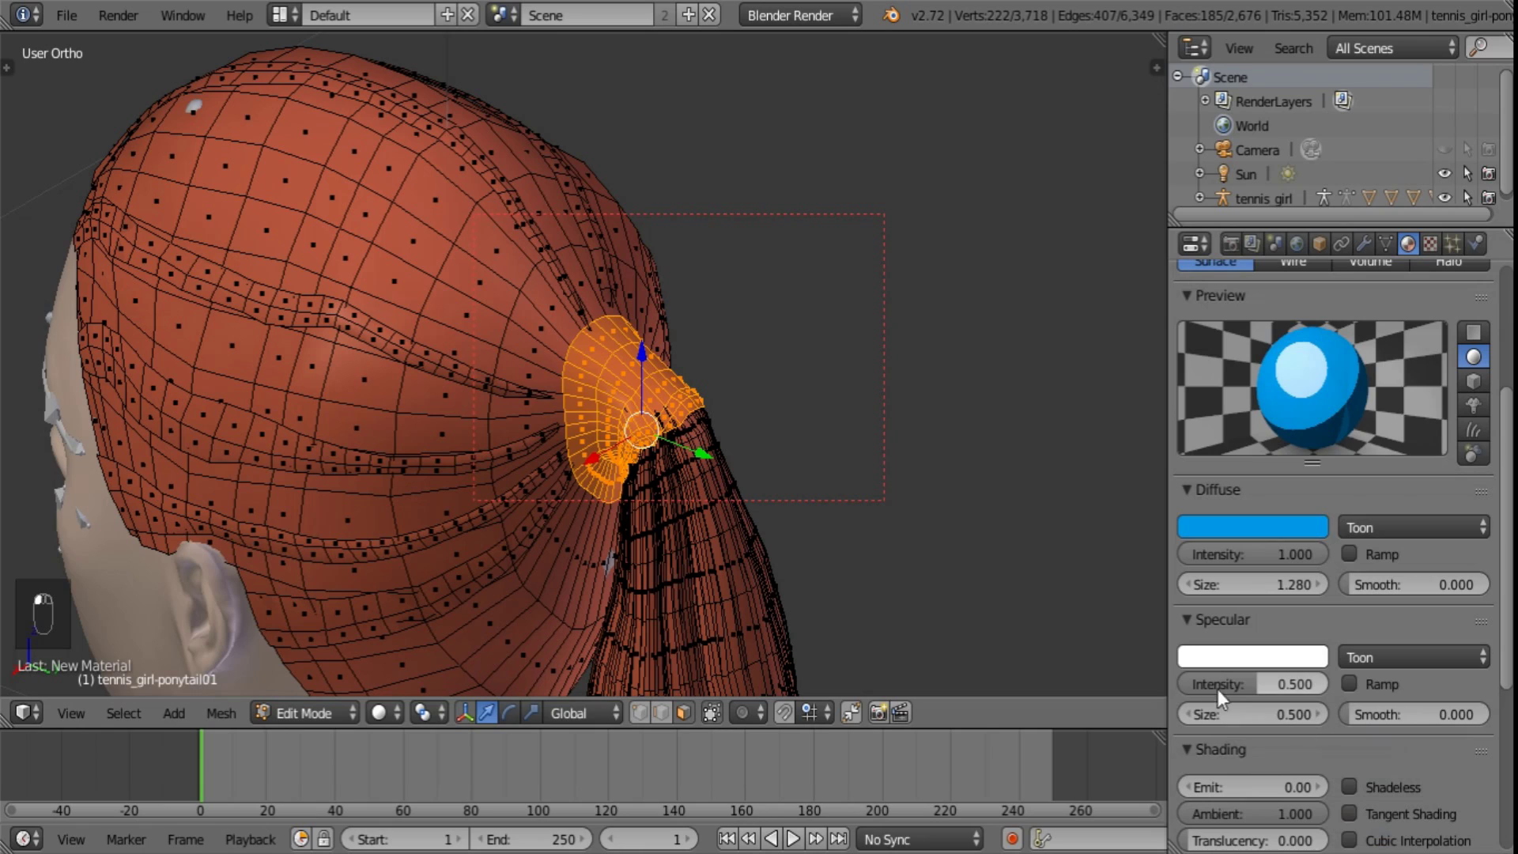
left_click_drag(1241, 682, 1120, 705)
- Enable Full Oversampling for the Elastic material and set its Pass Index to 5
scroll(1468, 547, "down", 8)
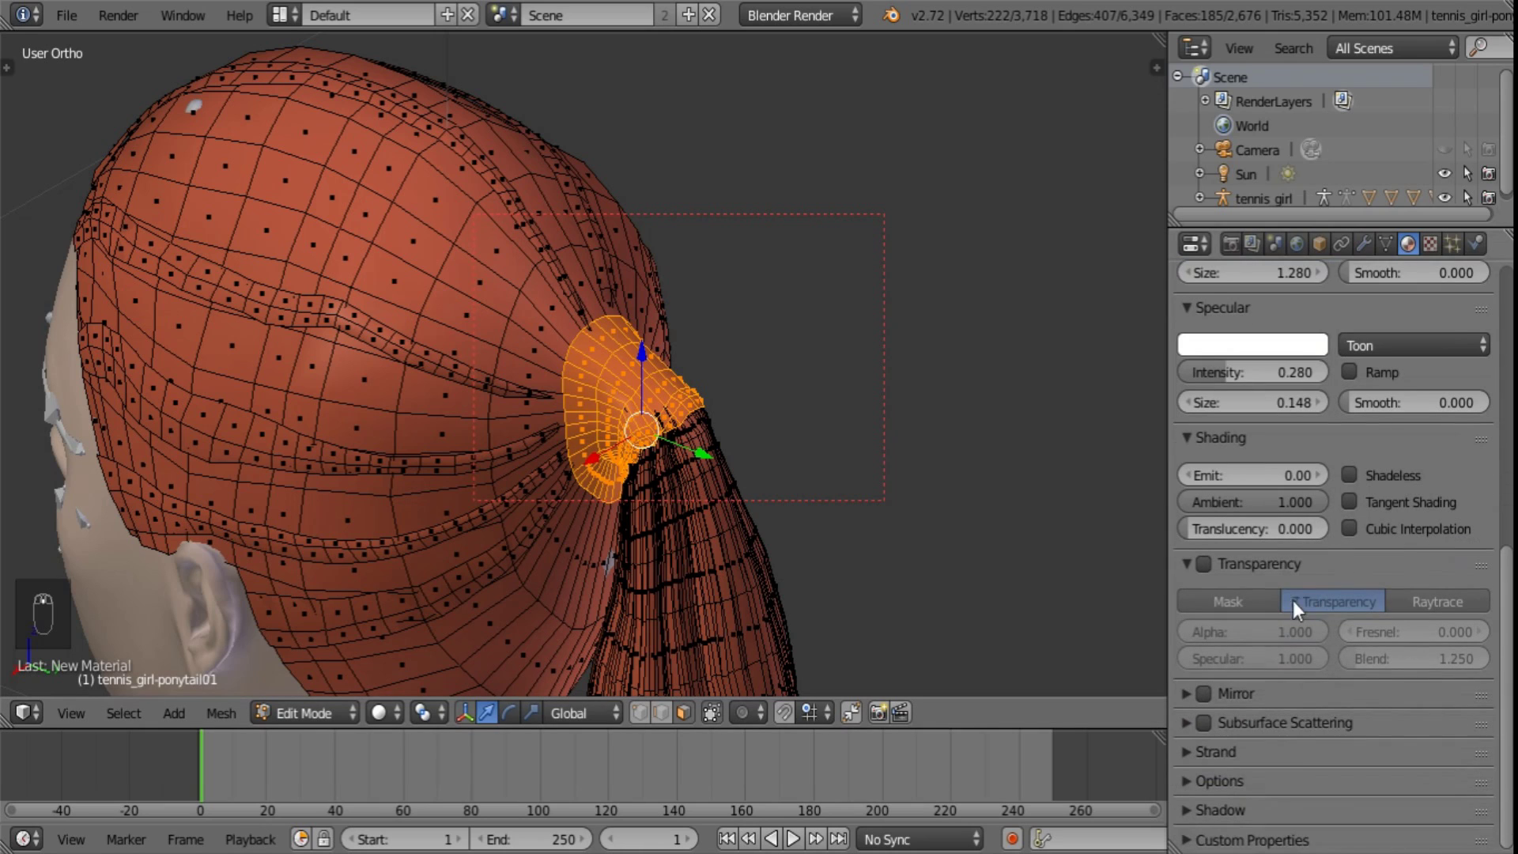
left_click(1211, 806)
scroll(1244, 733, "down", 5)
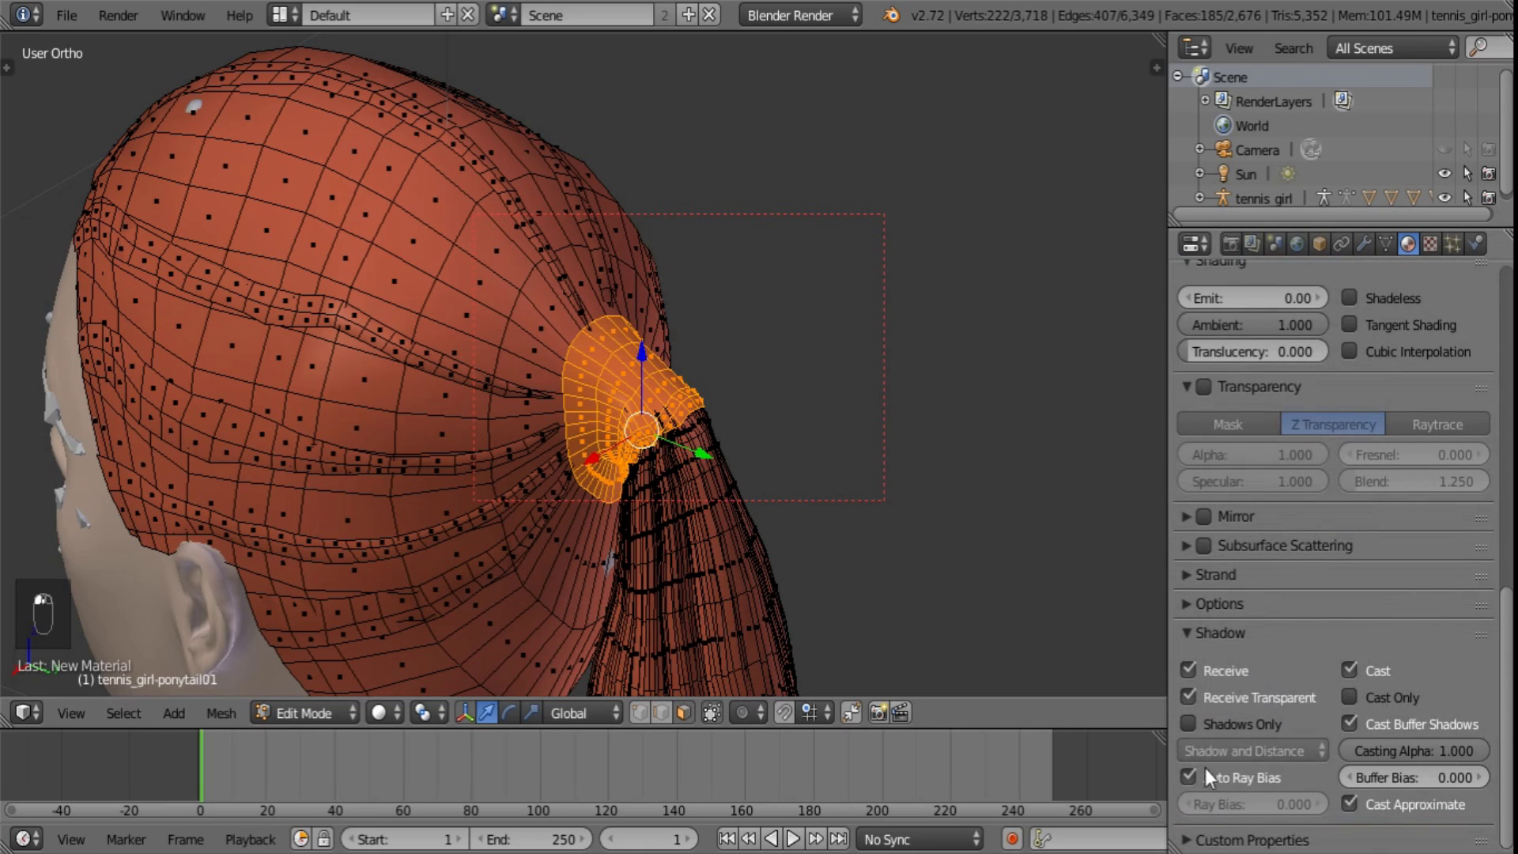
left_click(1209, 603)
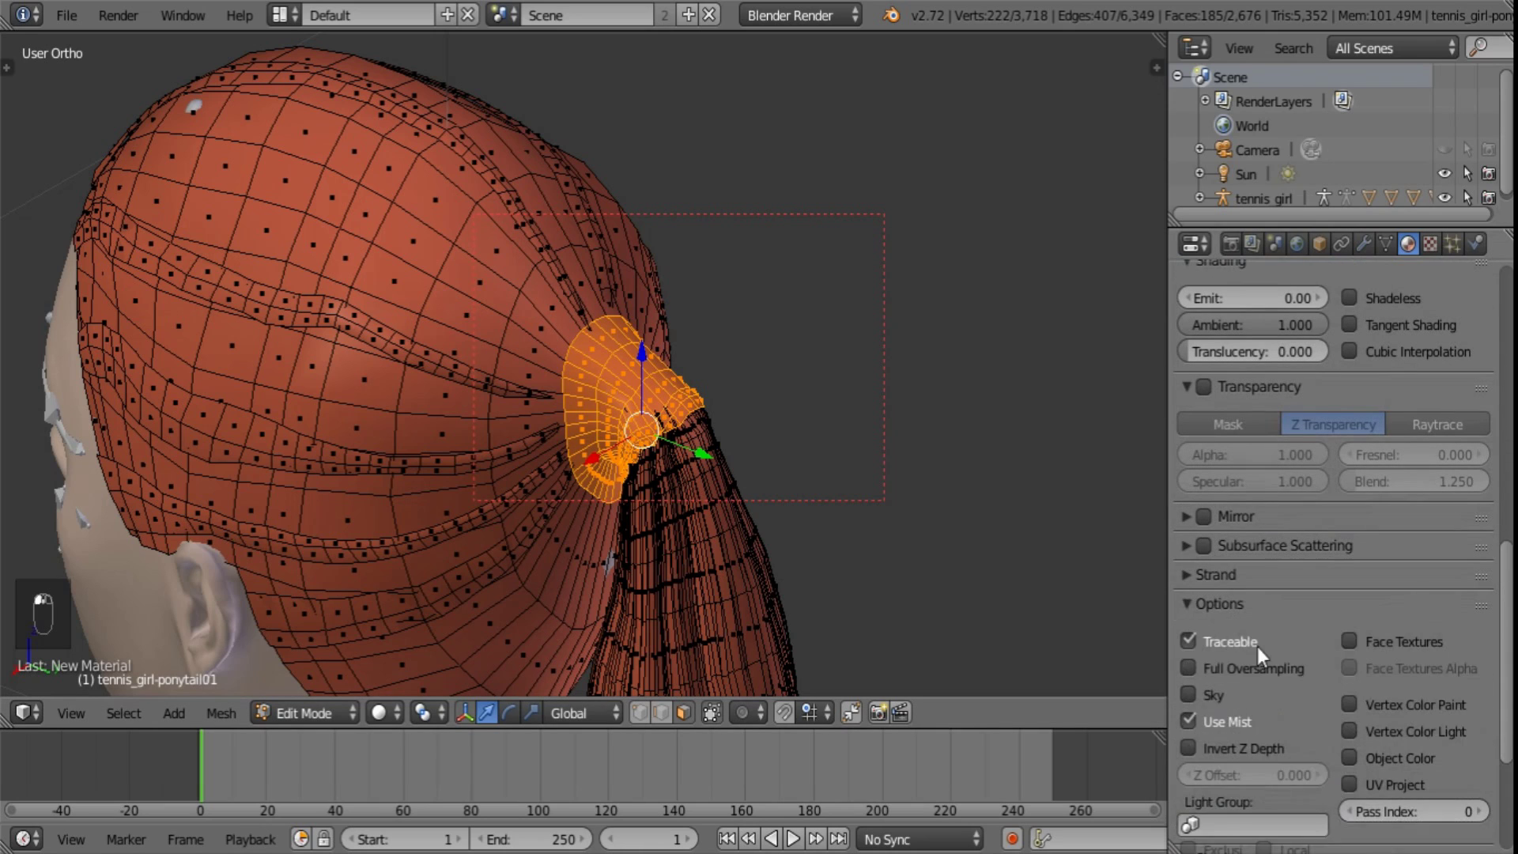
left_click(1486, 812)
left_click(1486, 811)
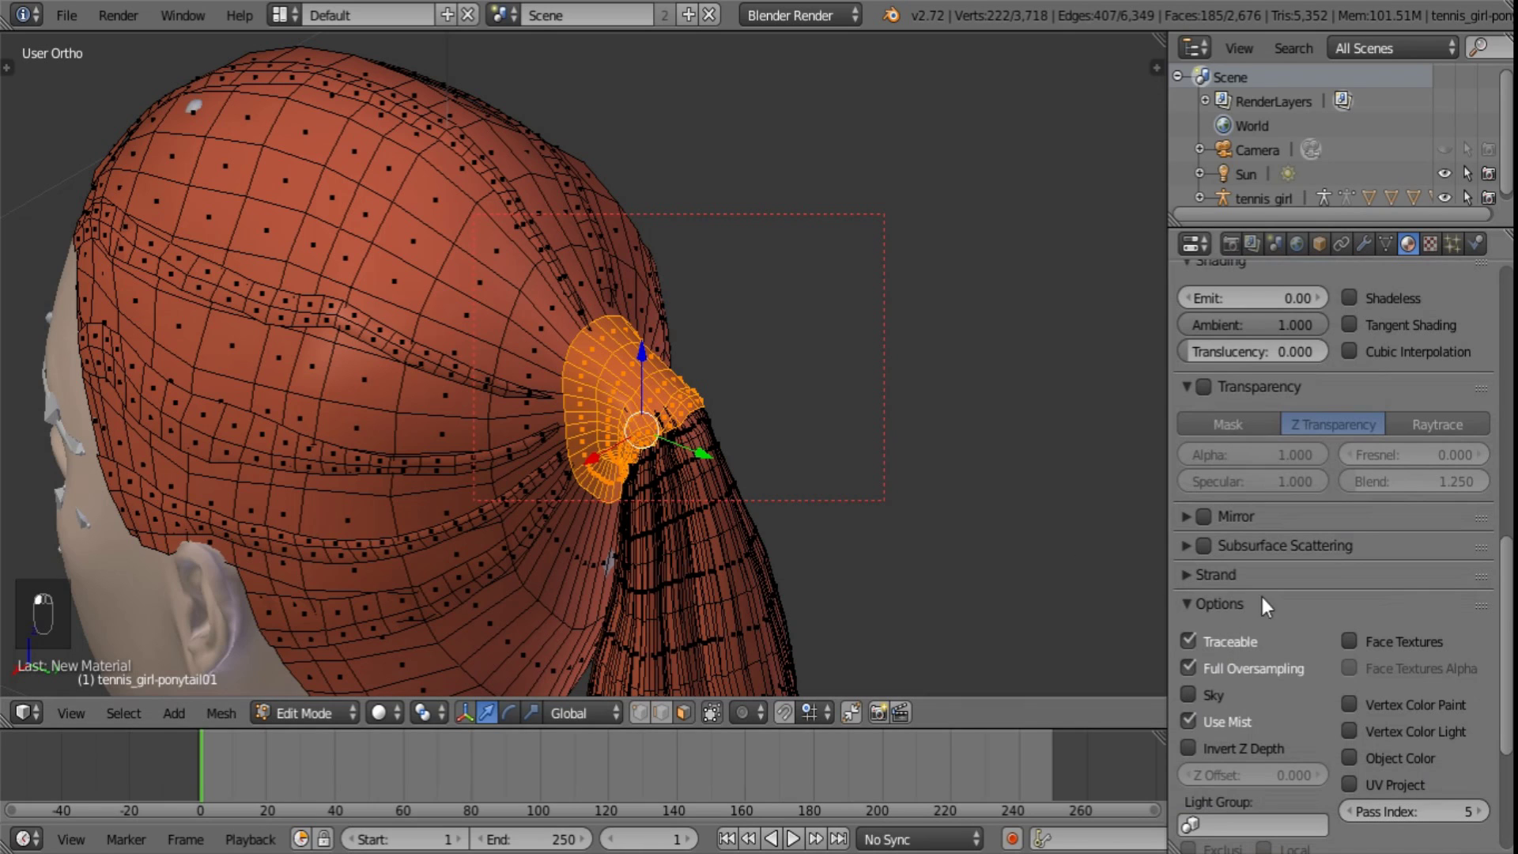
- Assign the Elastic material to the selected faces at the ponytail's base and leave edit mode
scroll(1328, 604, "up", 10)
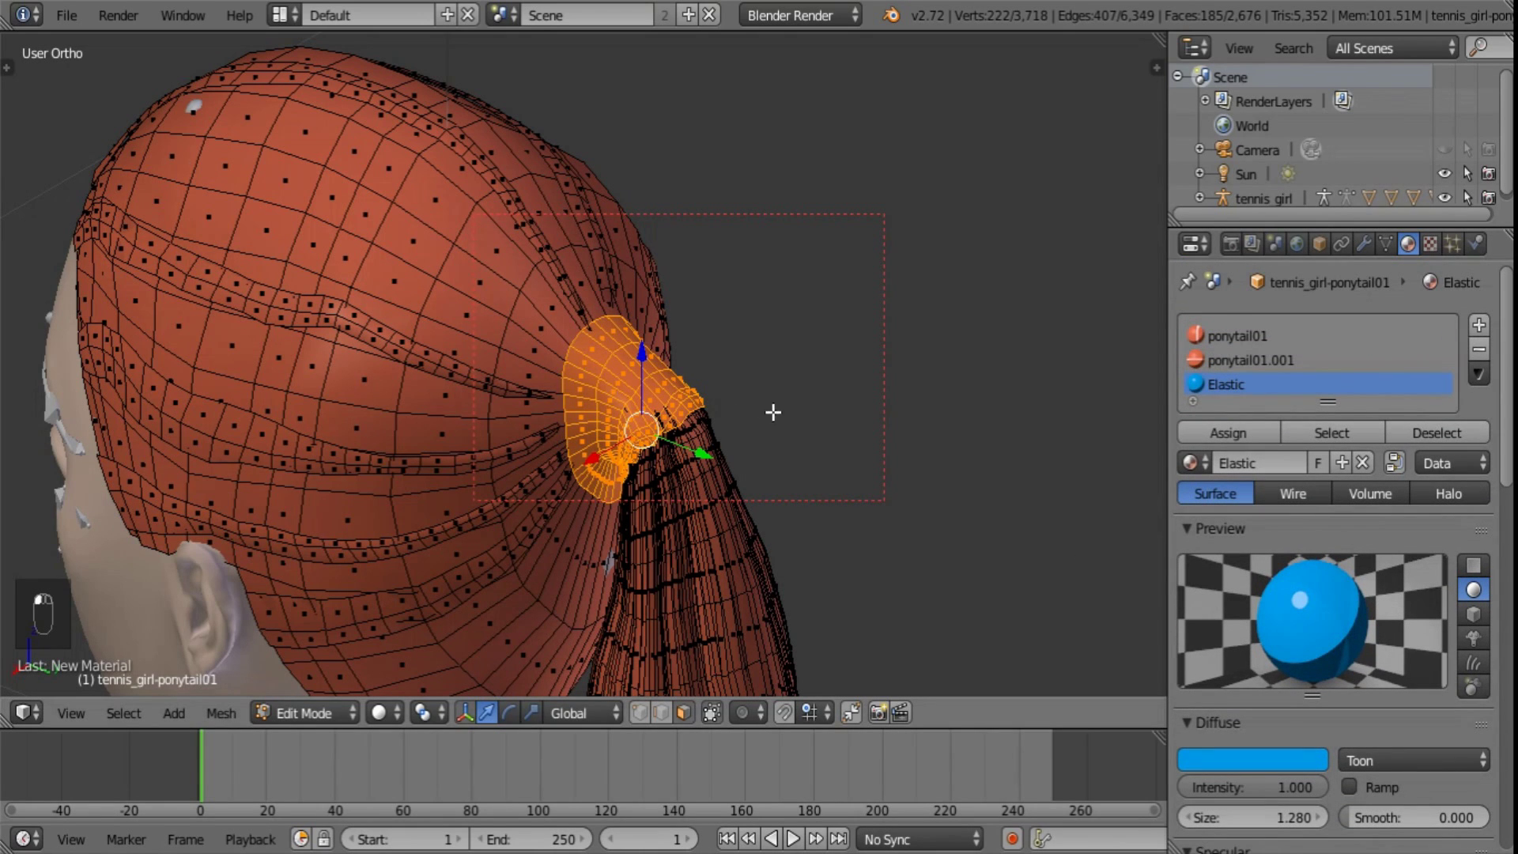
left_click(1218, 431)
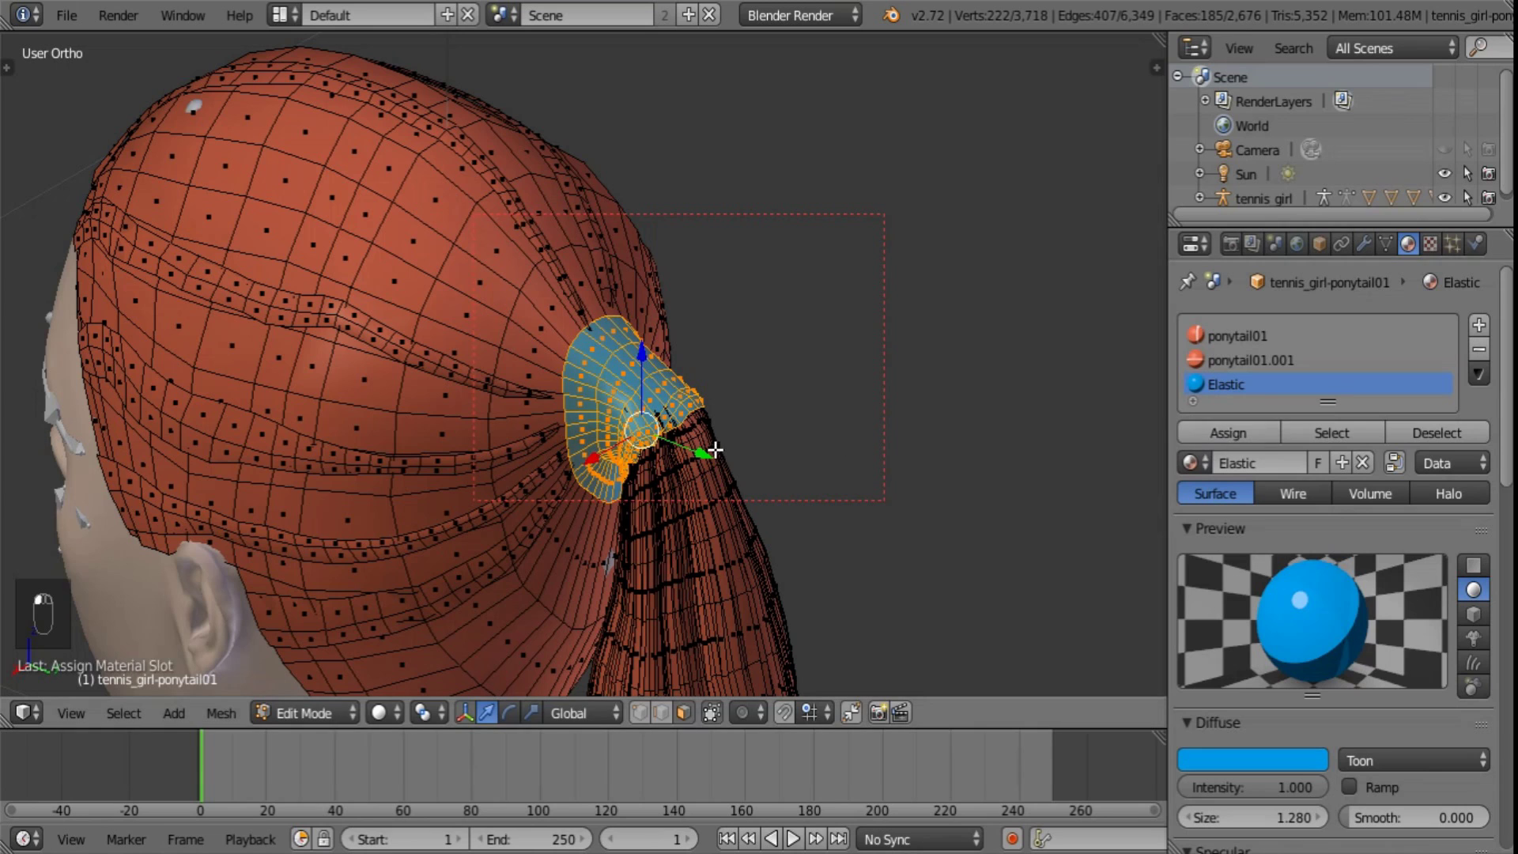
key("Tab")
- Check the elastic and the hair's light bands in Rendered shading from several angles around the head
scroll(714, 449, "down", 4)
middle_click_drag(619, 448, 705, 448)
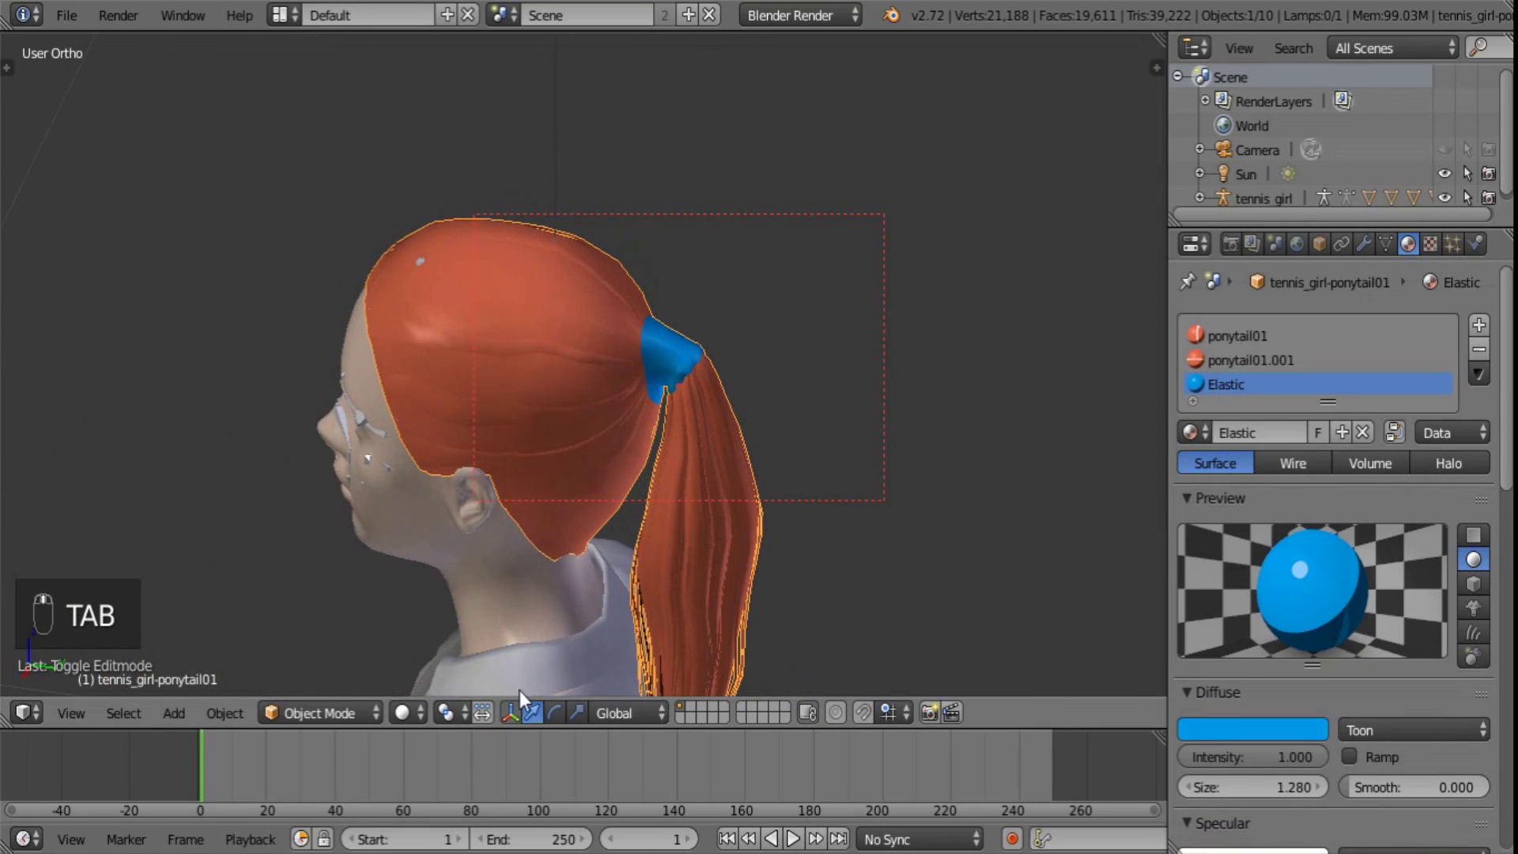
left_click(400, 713)
left_click(439, 544)
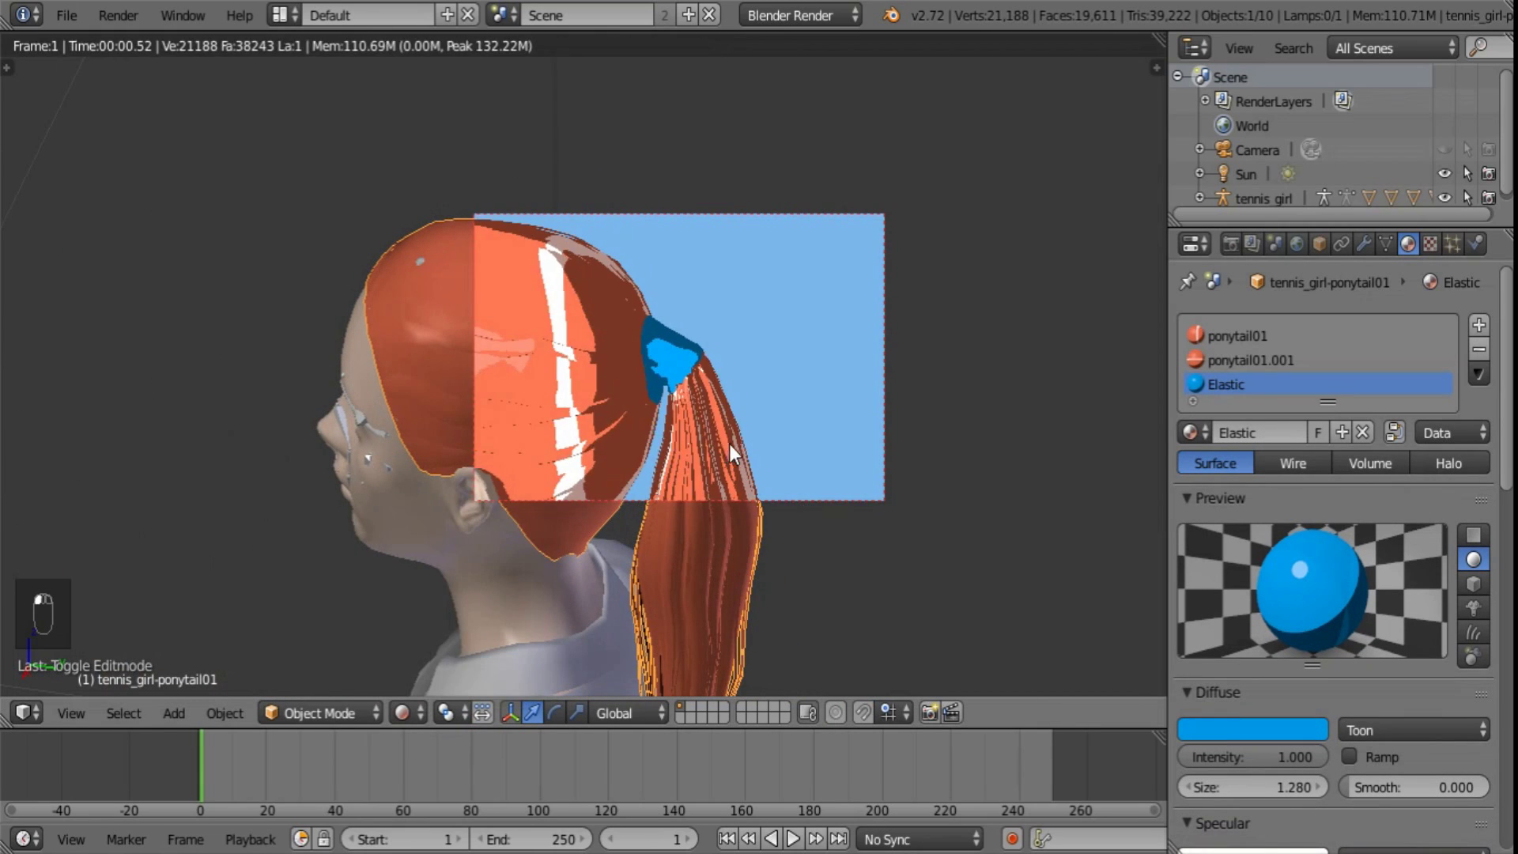
middle_click_drag(819, 429, 588, 522)
scroll(587, 512, "up", 3)
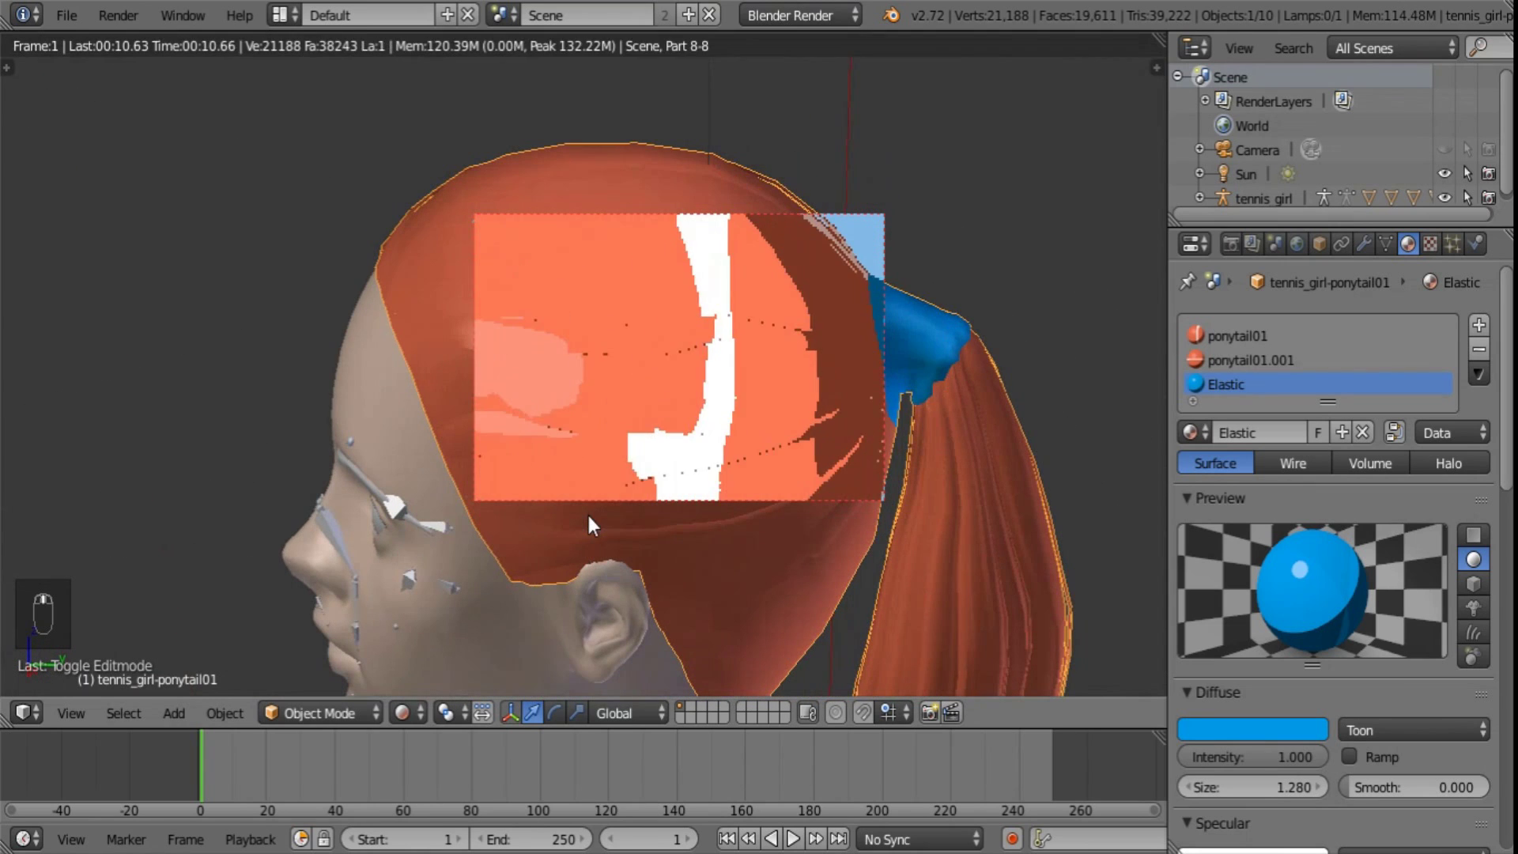
mouse_move(700, 510)
middle_mouse_down()
mouse_move(633, 522)
mouse_move(896, 451)
mouse_move(798, 538)
middle_mouse_up()
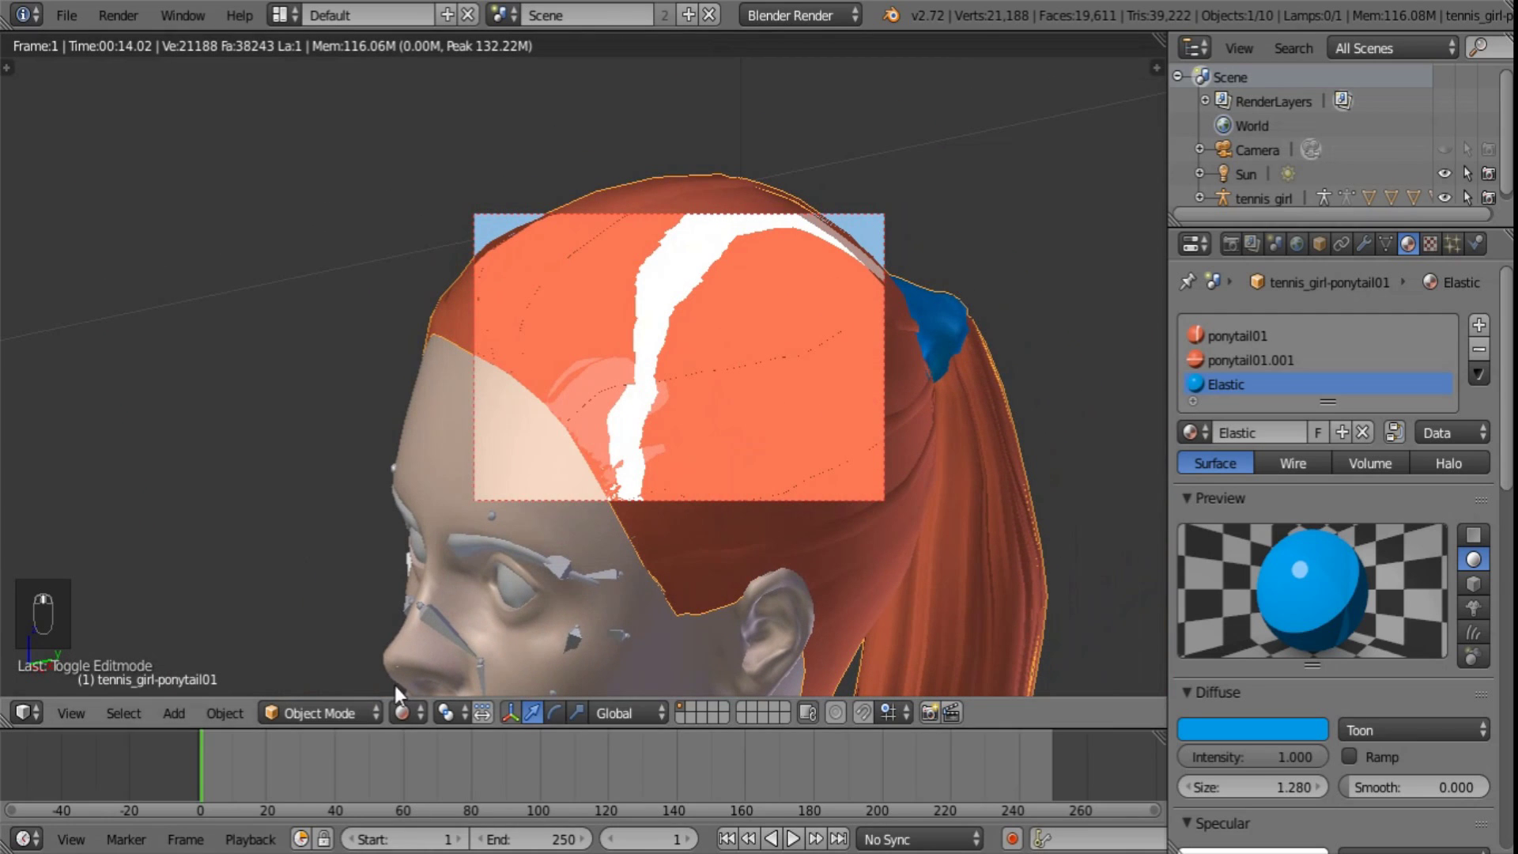
- Return to Solid shading and open the Influence settings of the Light band texture in the ponytail01 material
left_click(408, 713)
left_click(440, 624)
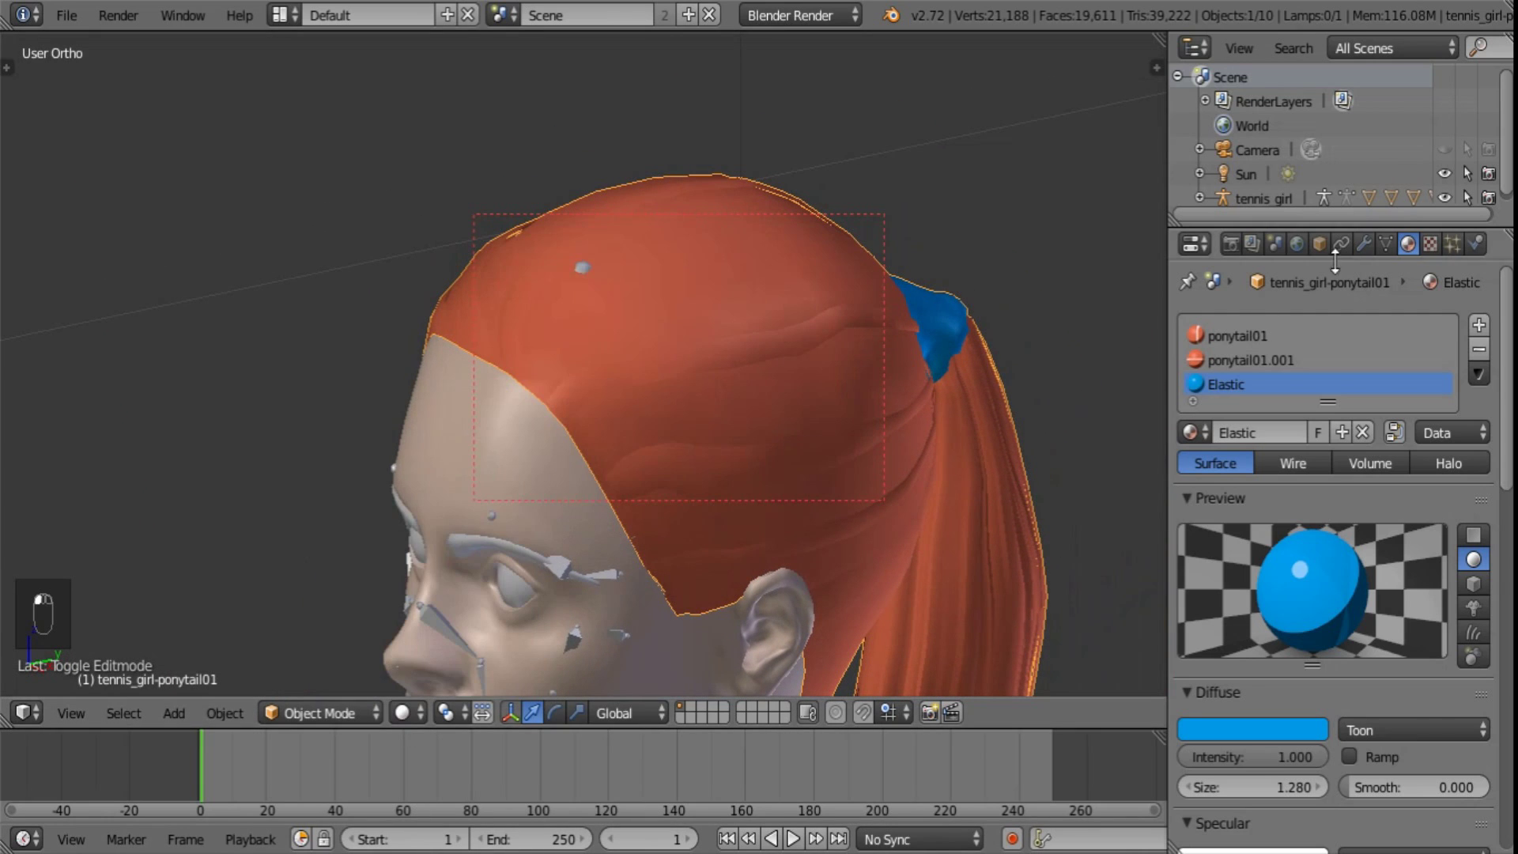
left_click(1252, 339)
left_click(1430, 243)
left_click_drag(1507, 442, 1508, 316)
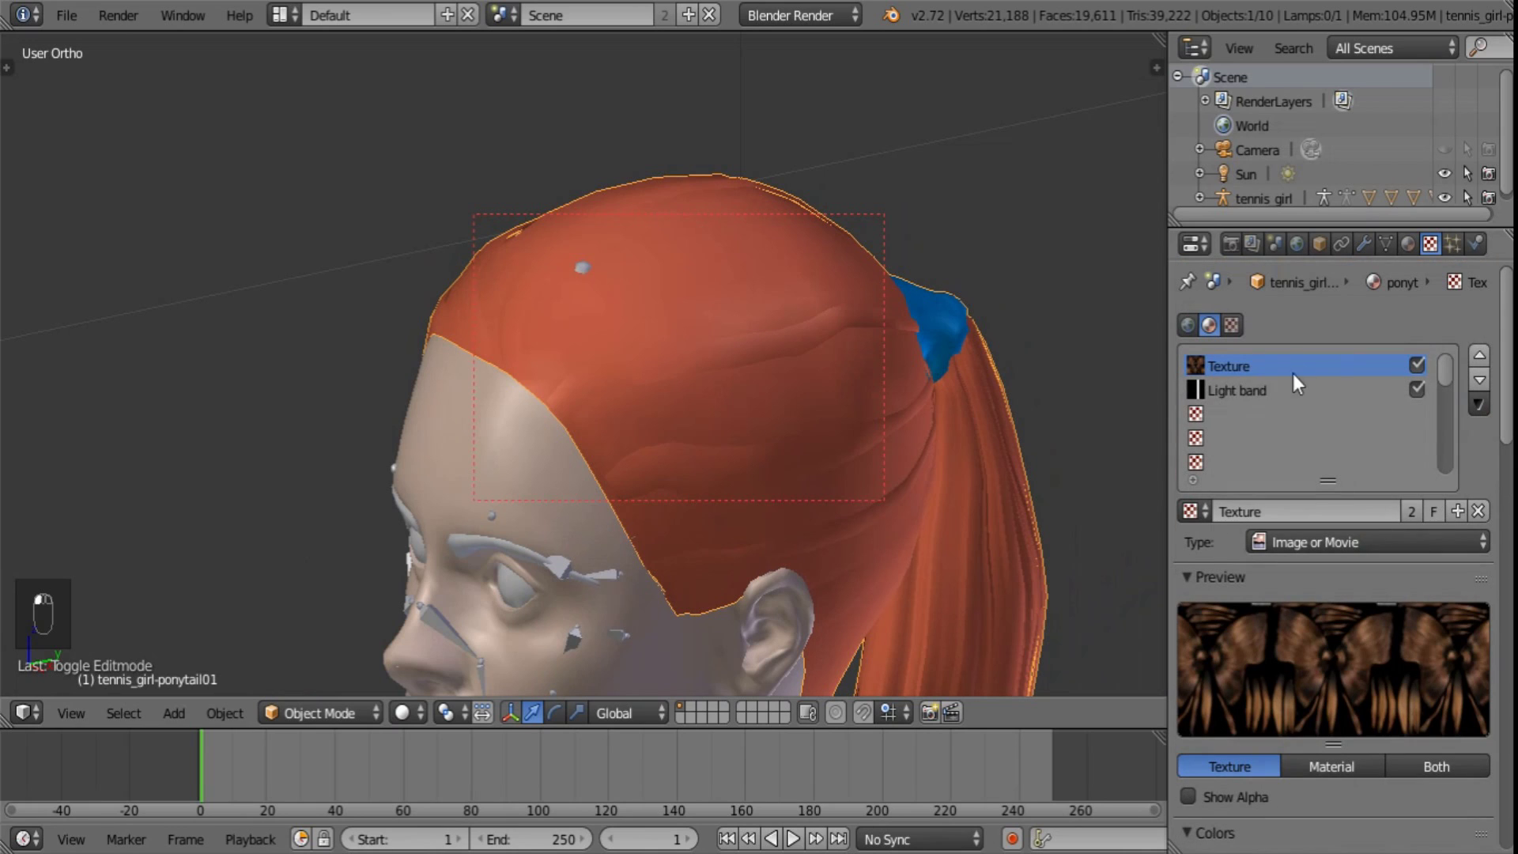
left_click(1285, 396)
scroll(1311, 642, "down", 10)
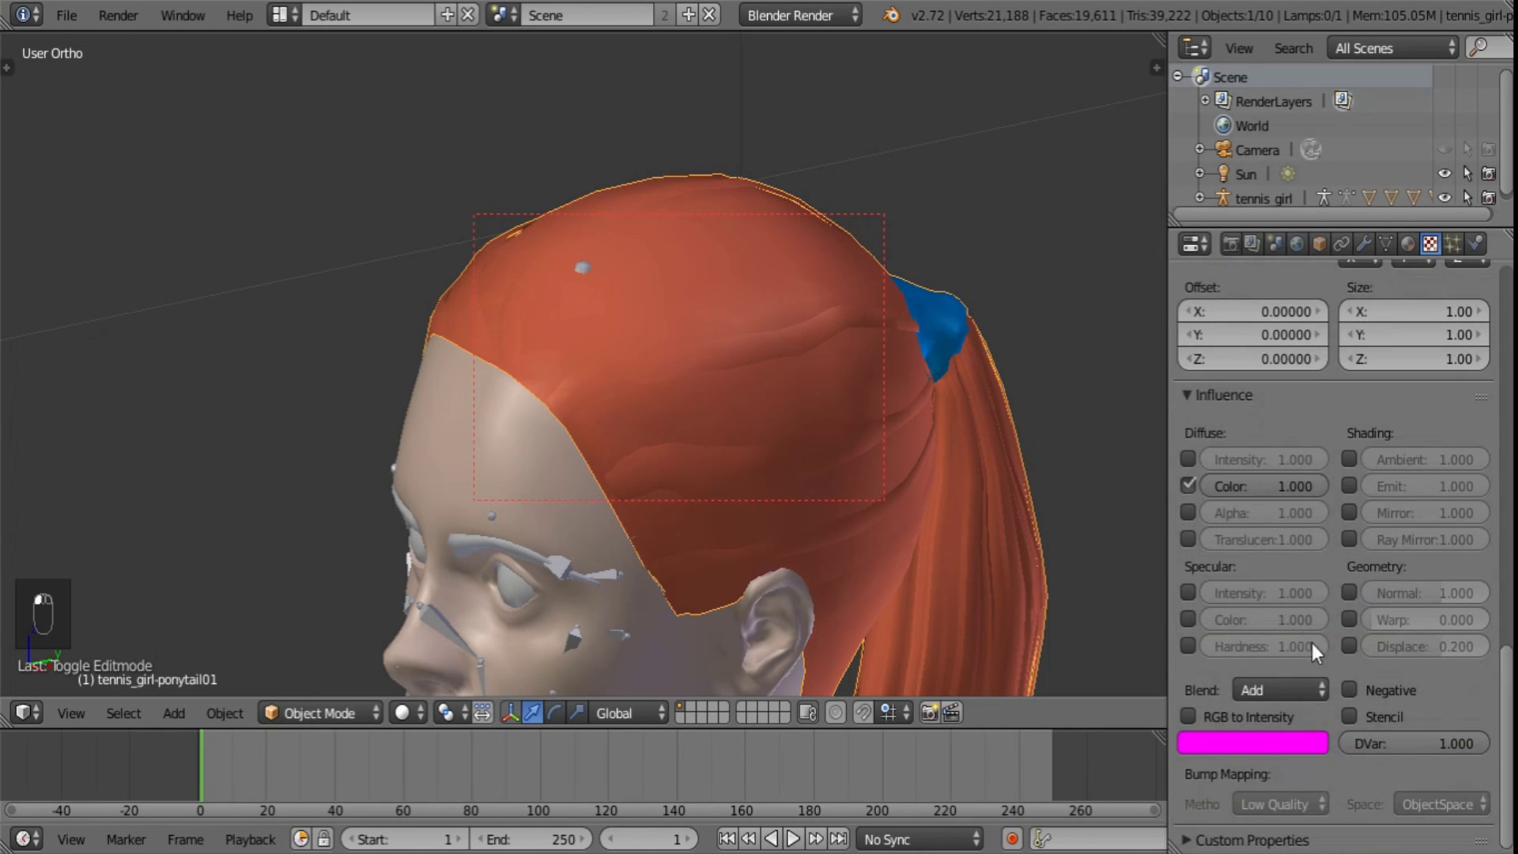
- Try a Color influence of 0.5 on the Light band texture, testing RGB to Intensity and the Difference blend type
left_click(1247, 493)
type(".5")
key("Return")
left_click(1221, 716)
left_click(1276, 691)
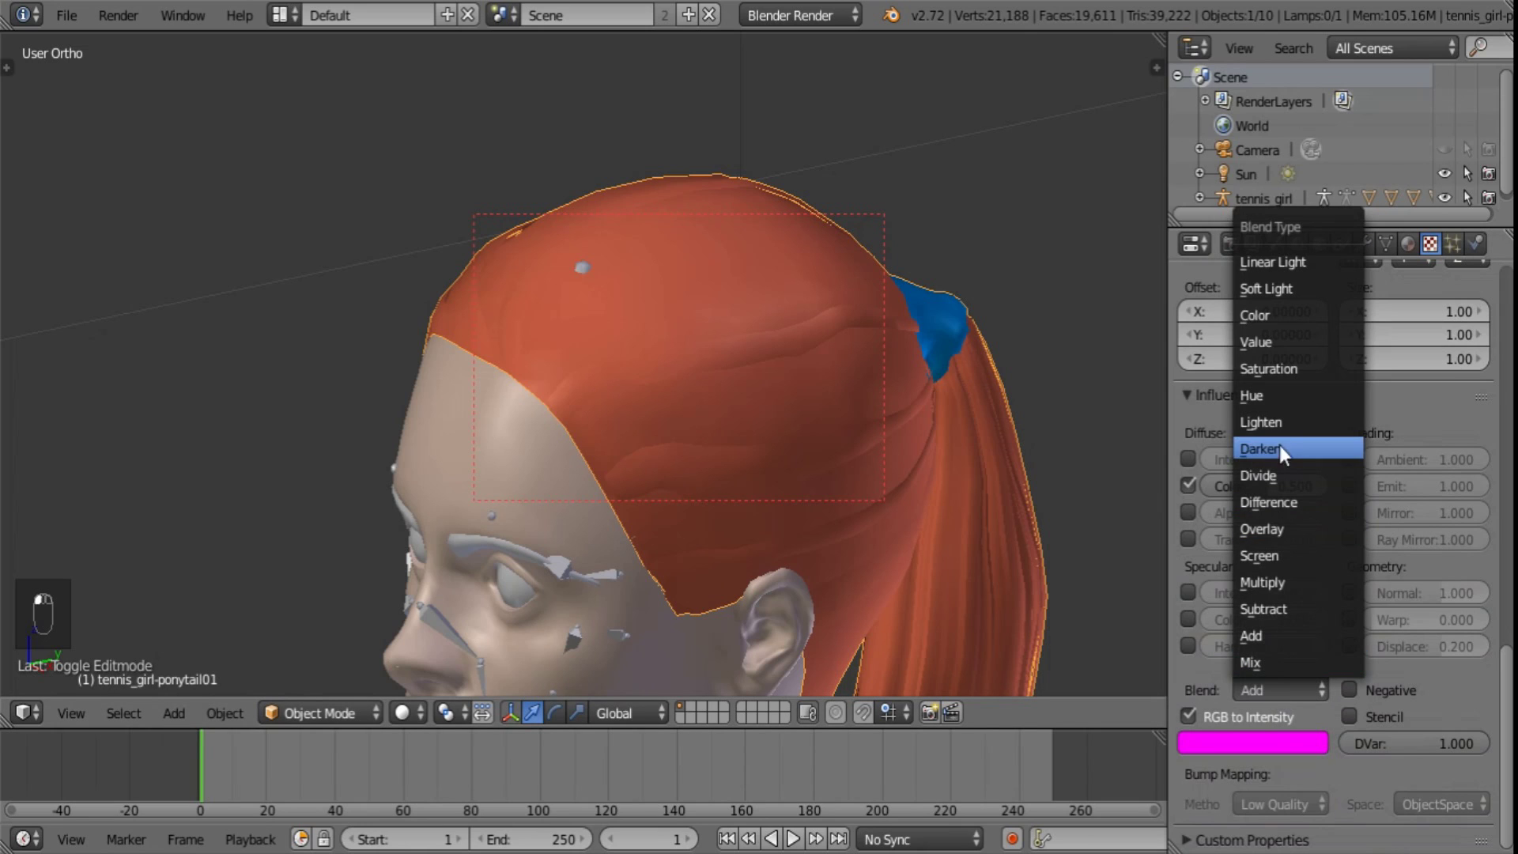
left_click(1282, 636)
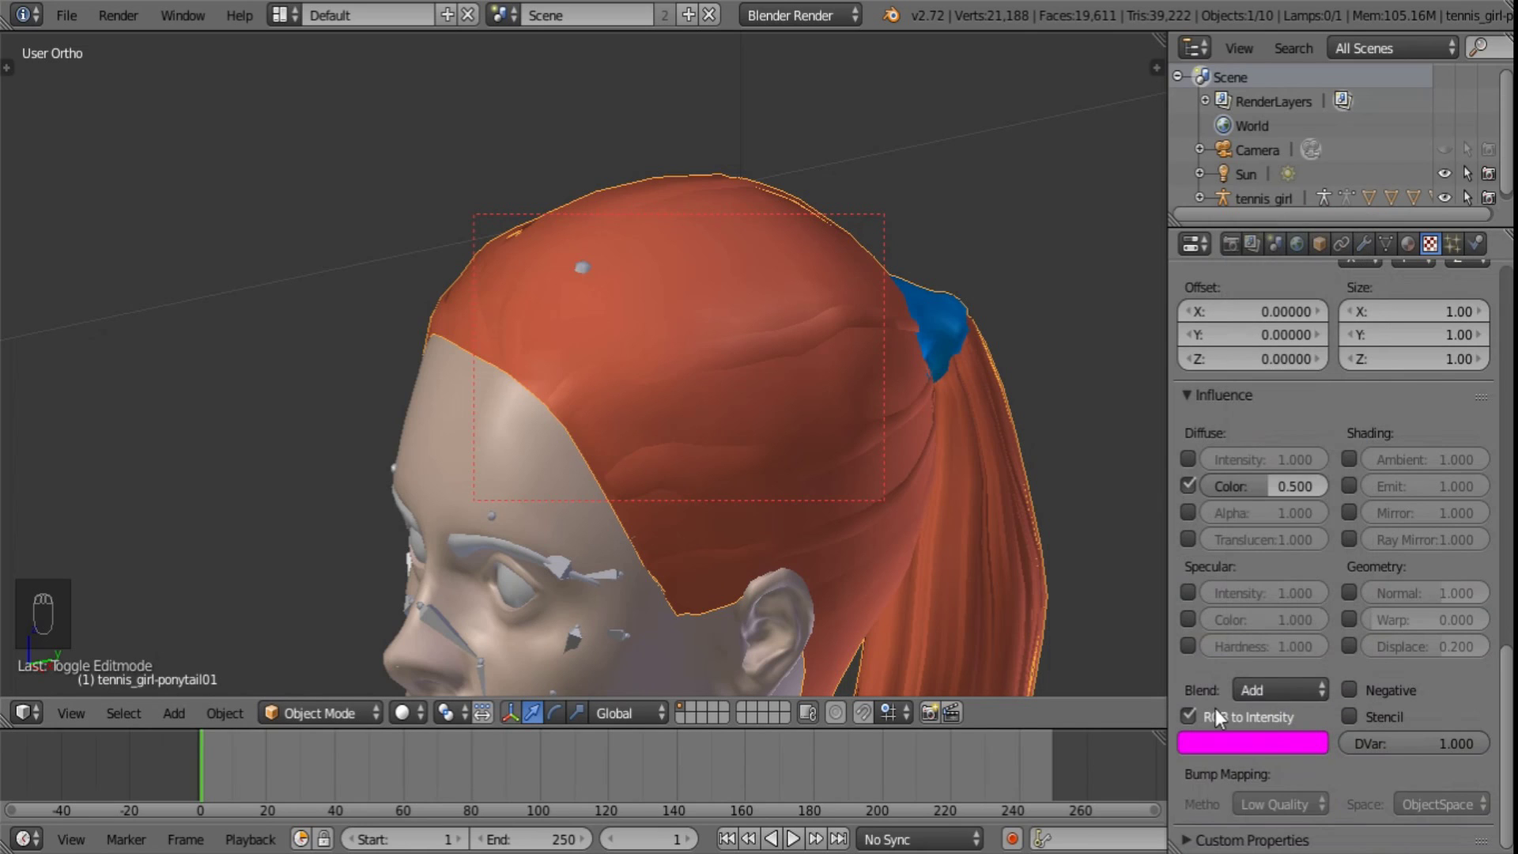
left_click(1216, 710)
left_click(1278, 683)
left_click(1298, 507)
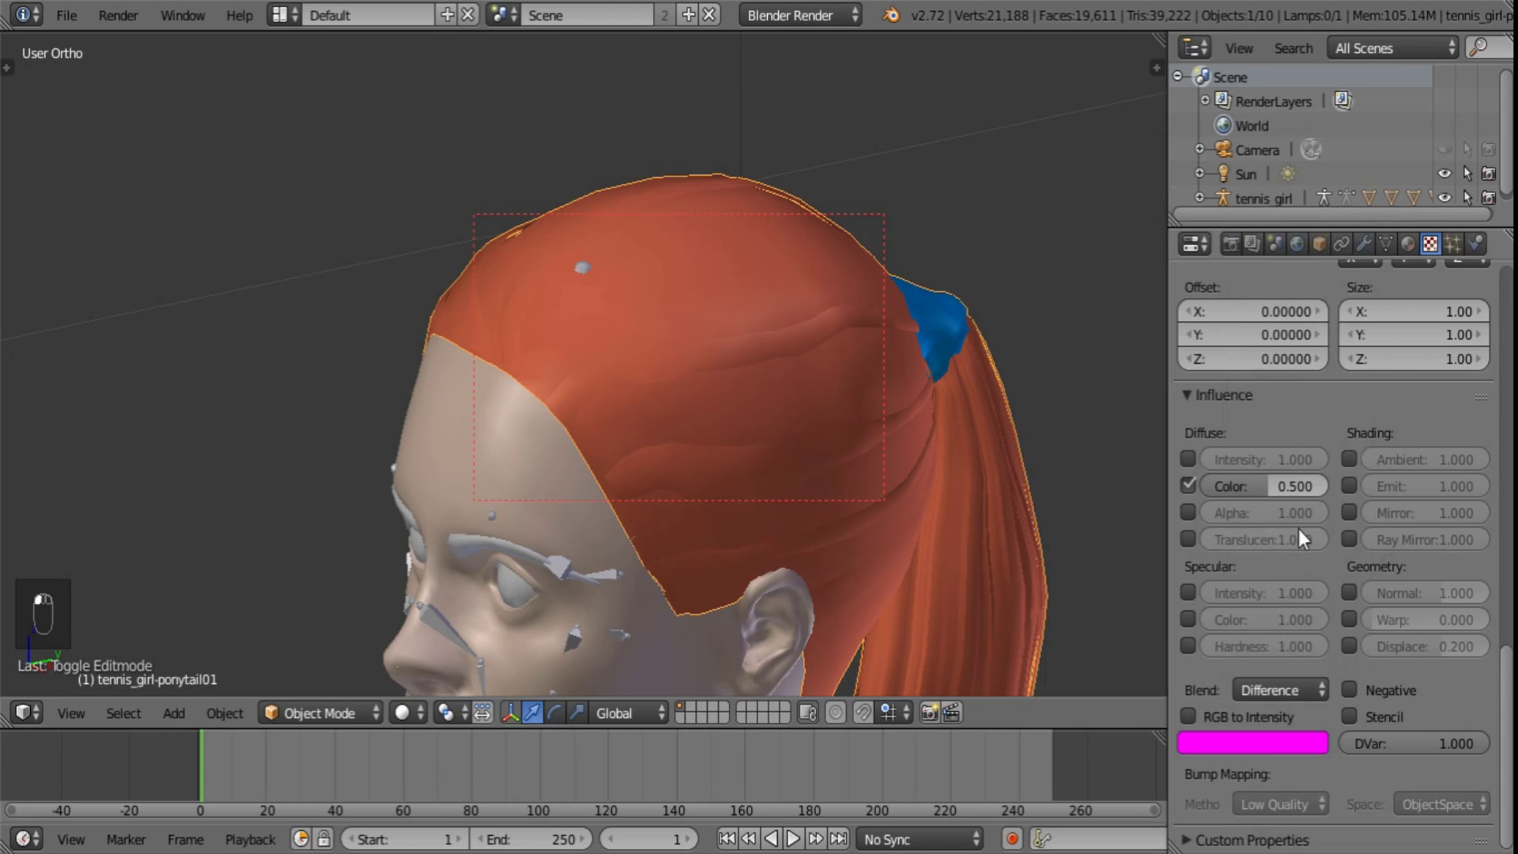
- Set the Light band's blend type to Overlay with Color influence 1.0, and preview the hair in Rendered shading
left_click(1269, 690)
left_click(1283, 528)
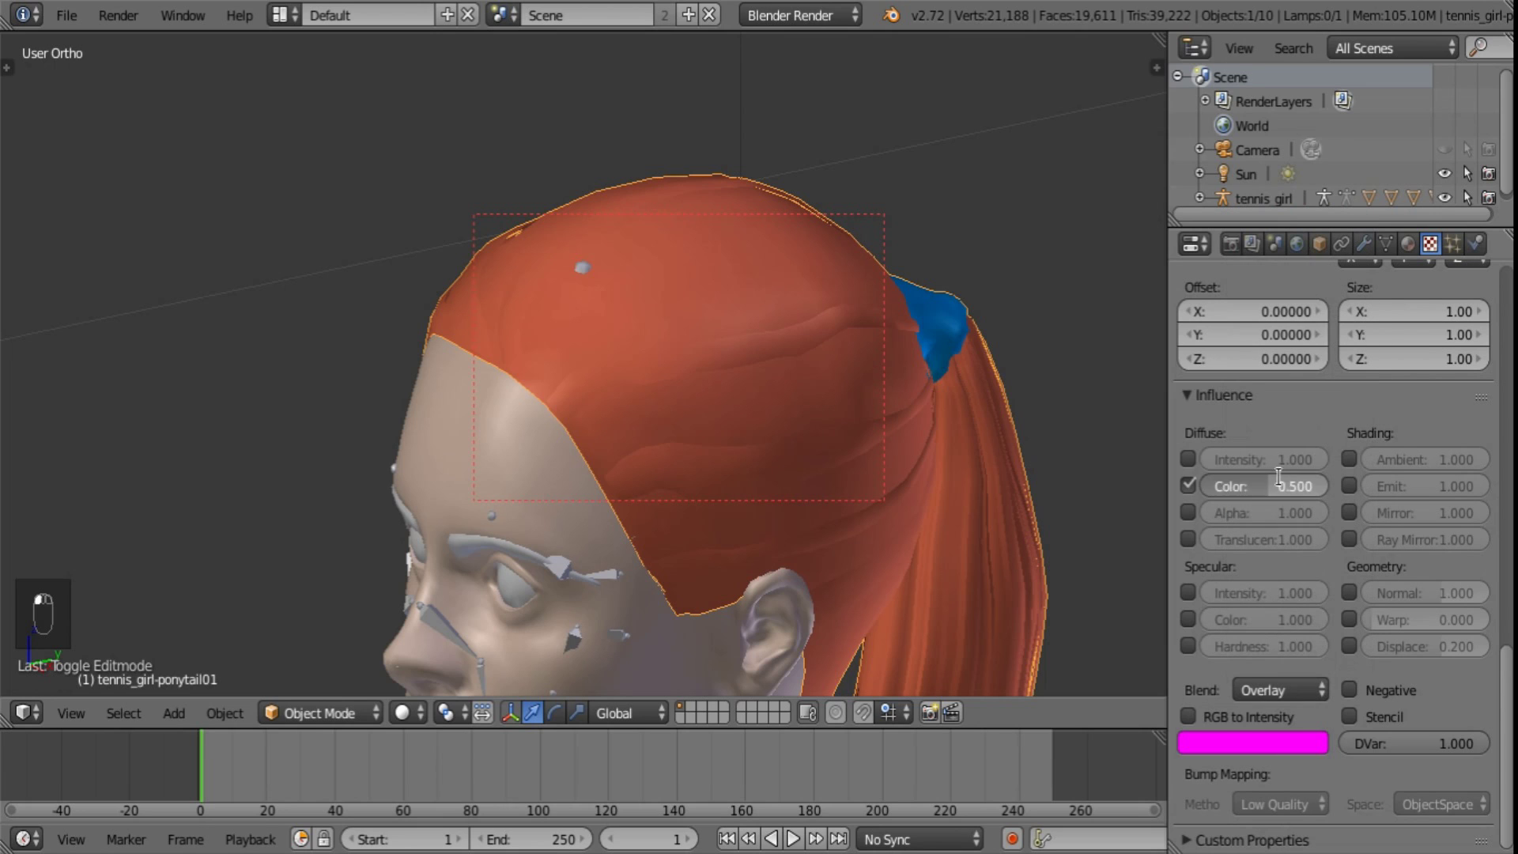
left_click_drag(1288, 486, 1399, 488)
left_click_drag(1504, 658, 1485, 293)
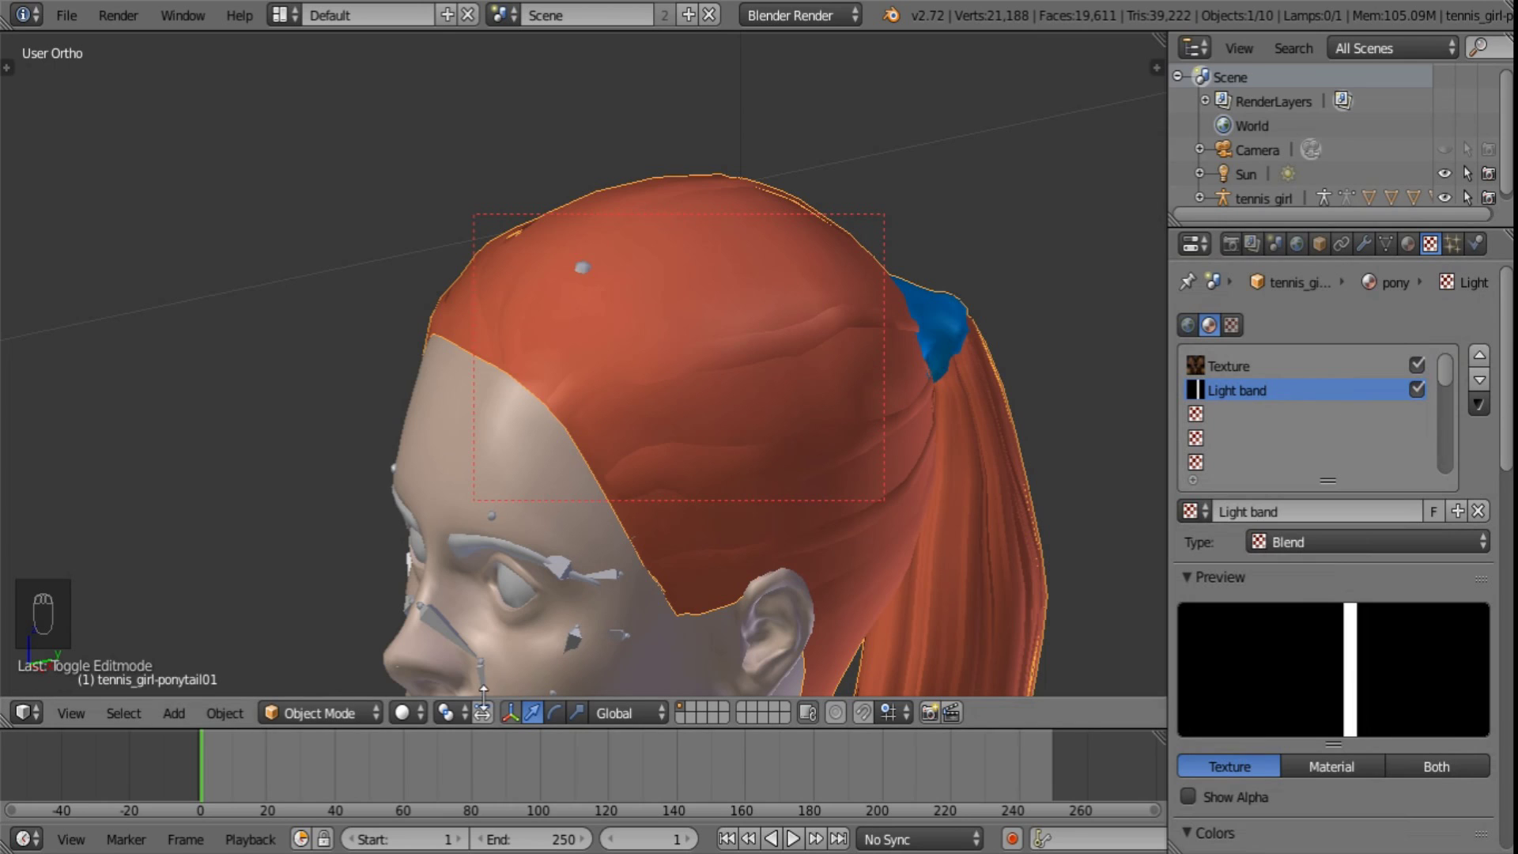
left_click(419, 713)
left_click(468, 548)
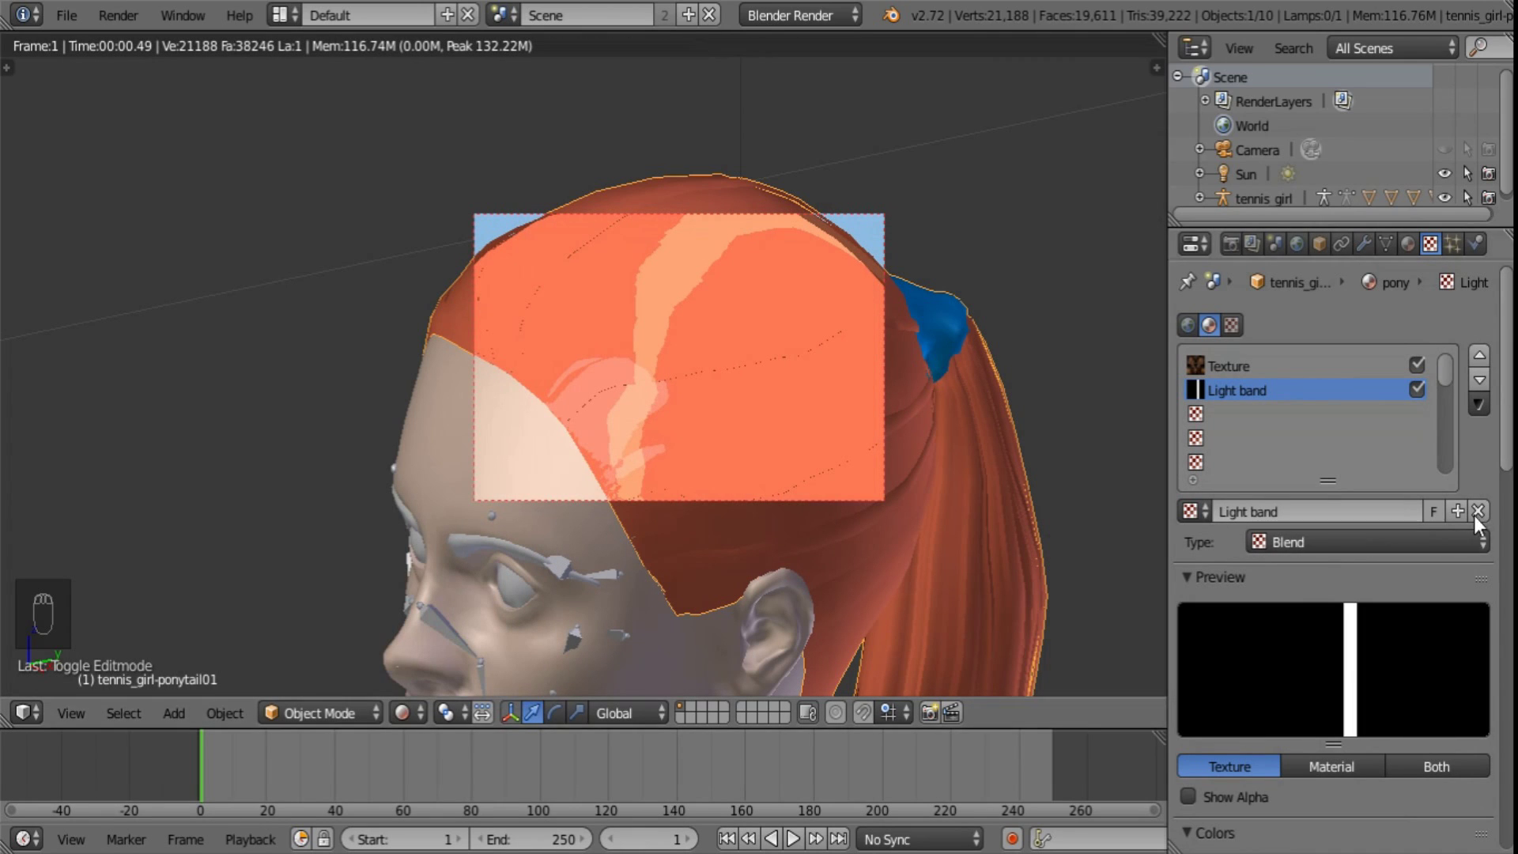
- Try a Color influence of 2 on the Light band texture and compare the scalp band with the ponytail
scroll(1216, 552, "down", 15)
left_click(1268, 482)
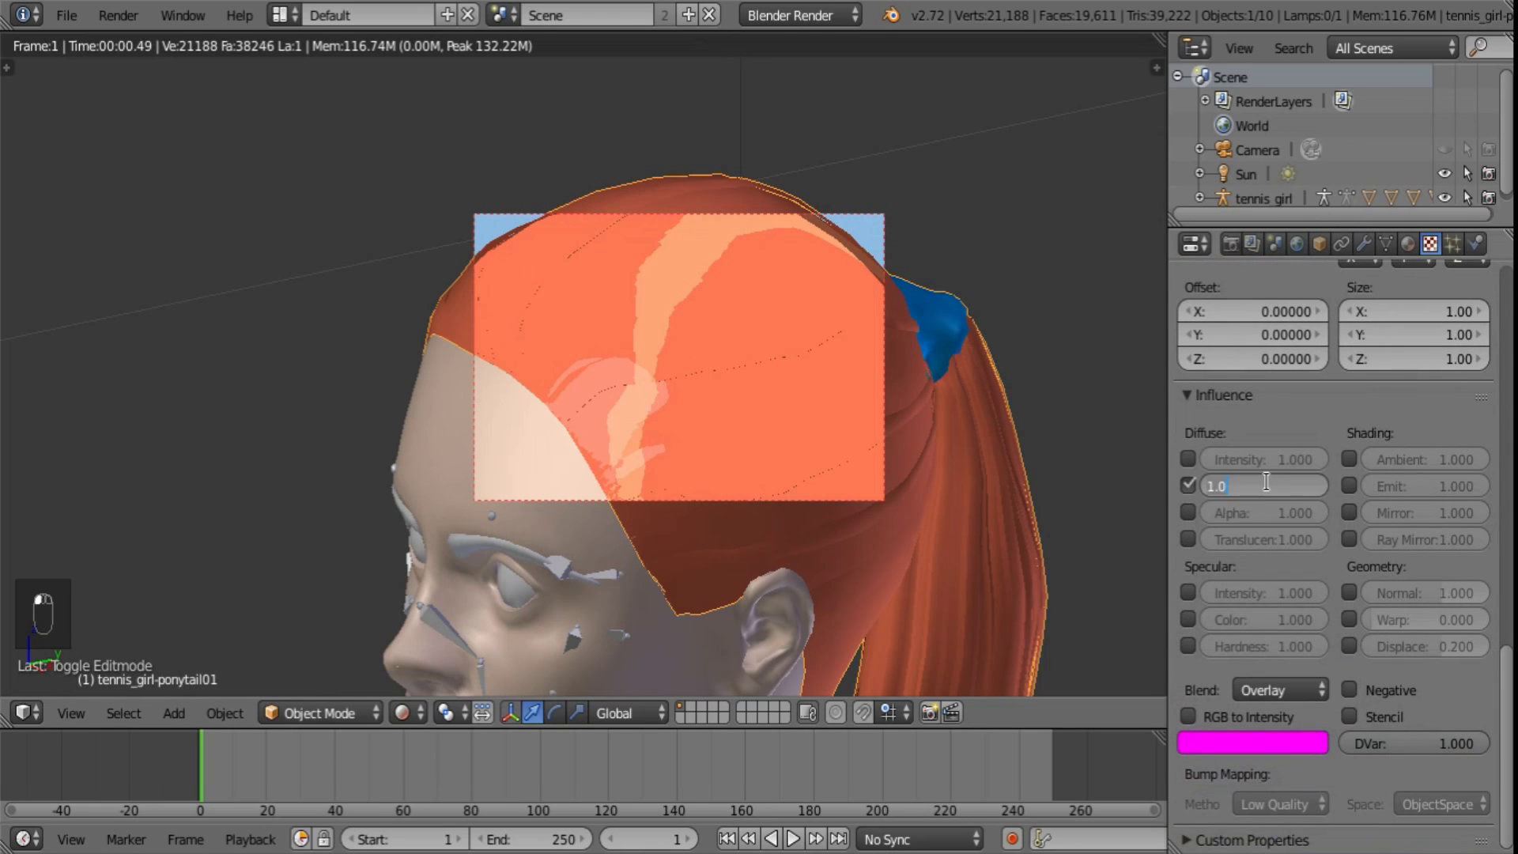
type("2")
key("Return")
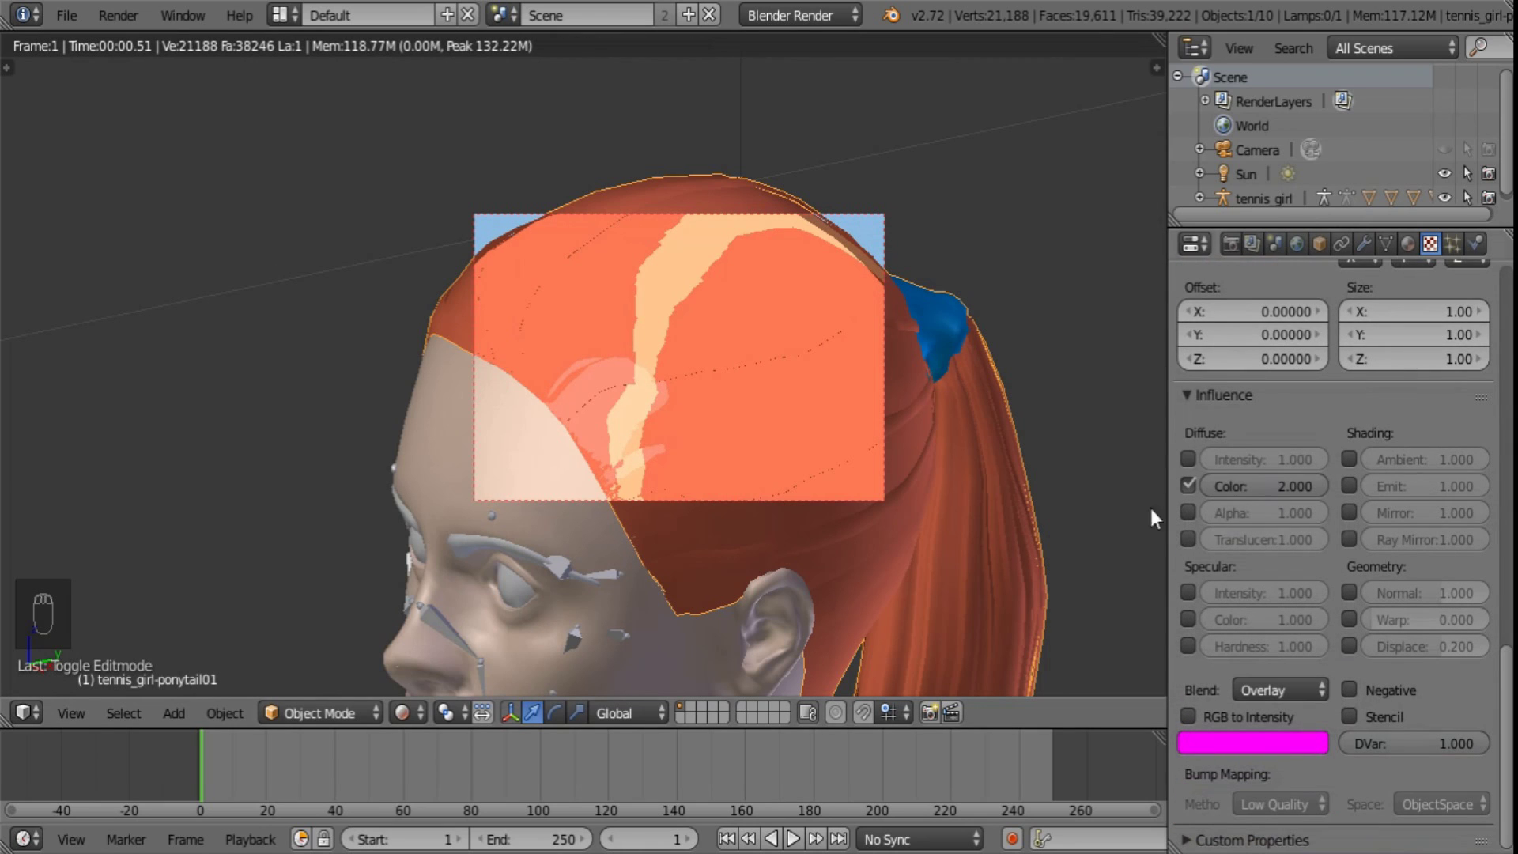
middle_click_drag(964, 392, 800, 223, "shift")
middle_click_drag(887, 396, 931, 523, "shift")
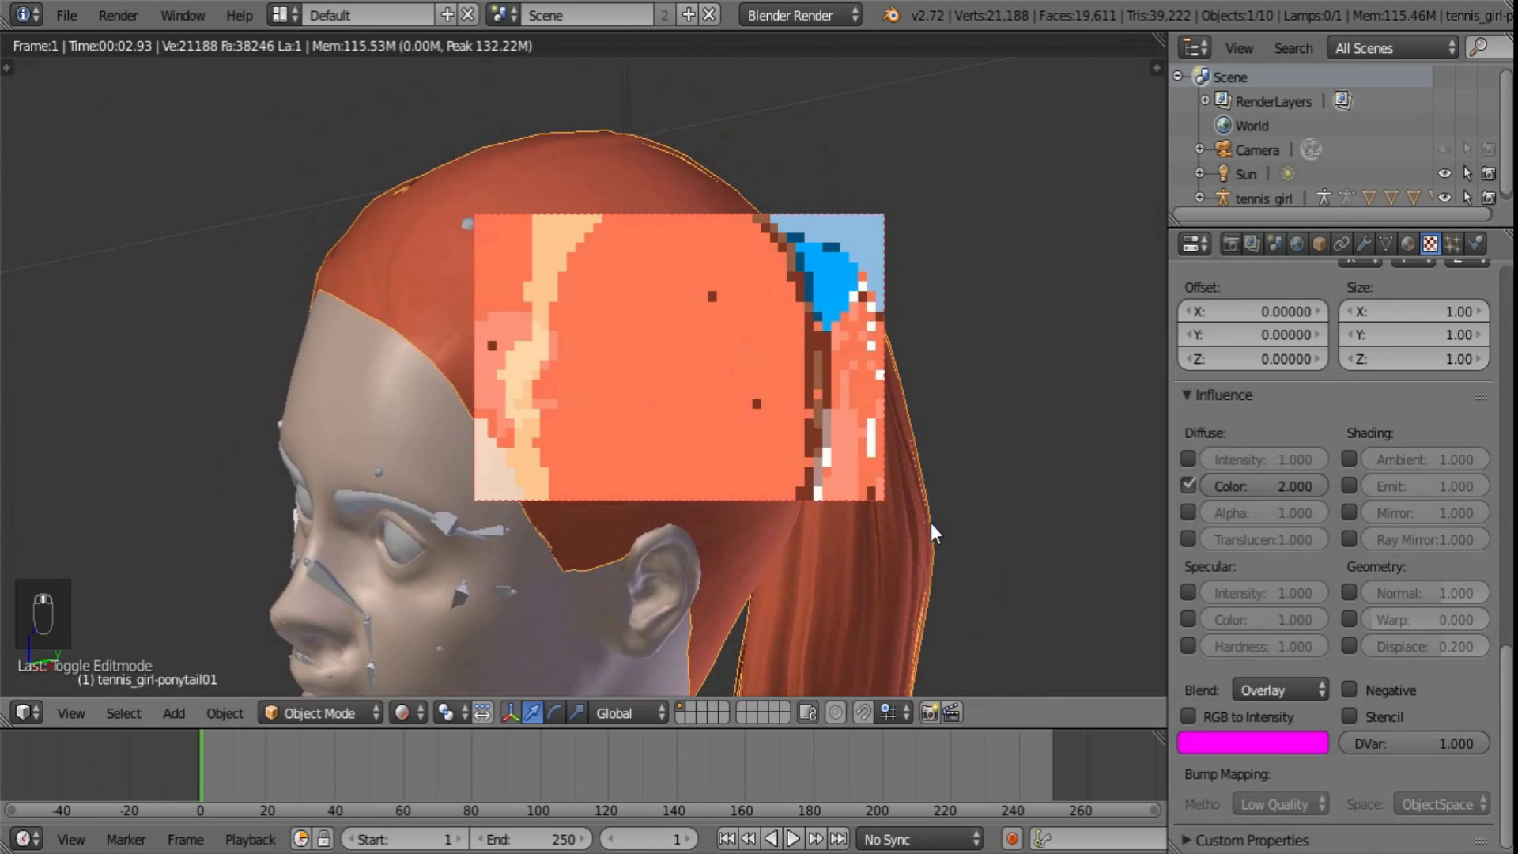
- Set the Color influence of ponytail01's Light band texture to 1.5
left_click(1265, 482)
type("1.5")
key("Return")
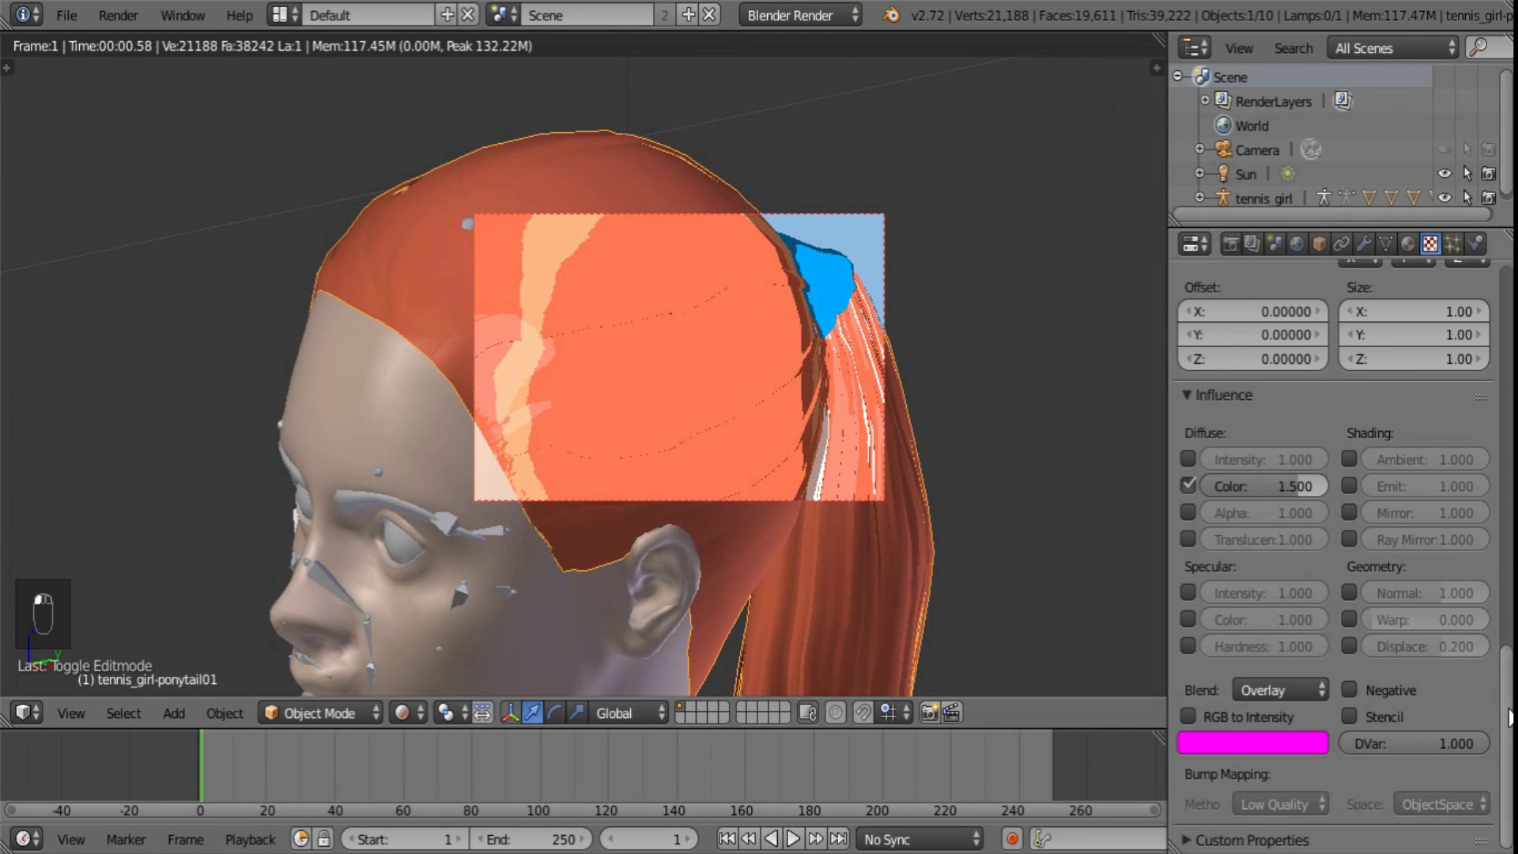
- Set the ponytail01.001 material's light band texture to Overlay blending with Color influence 2.5, and check the ponytail in the render
left_click_drag(1506, 718, 1502, 253)
left_click(1408, 244)
left_click(1250, 360)
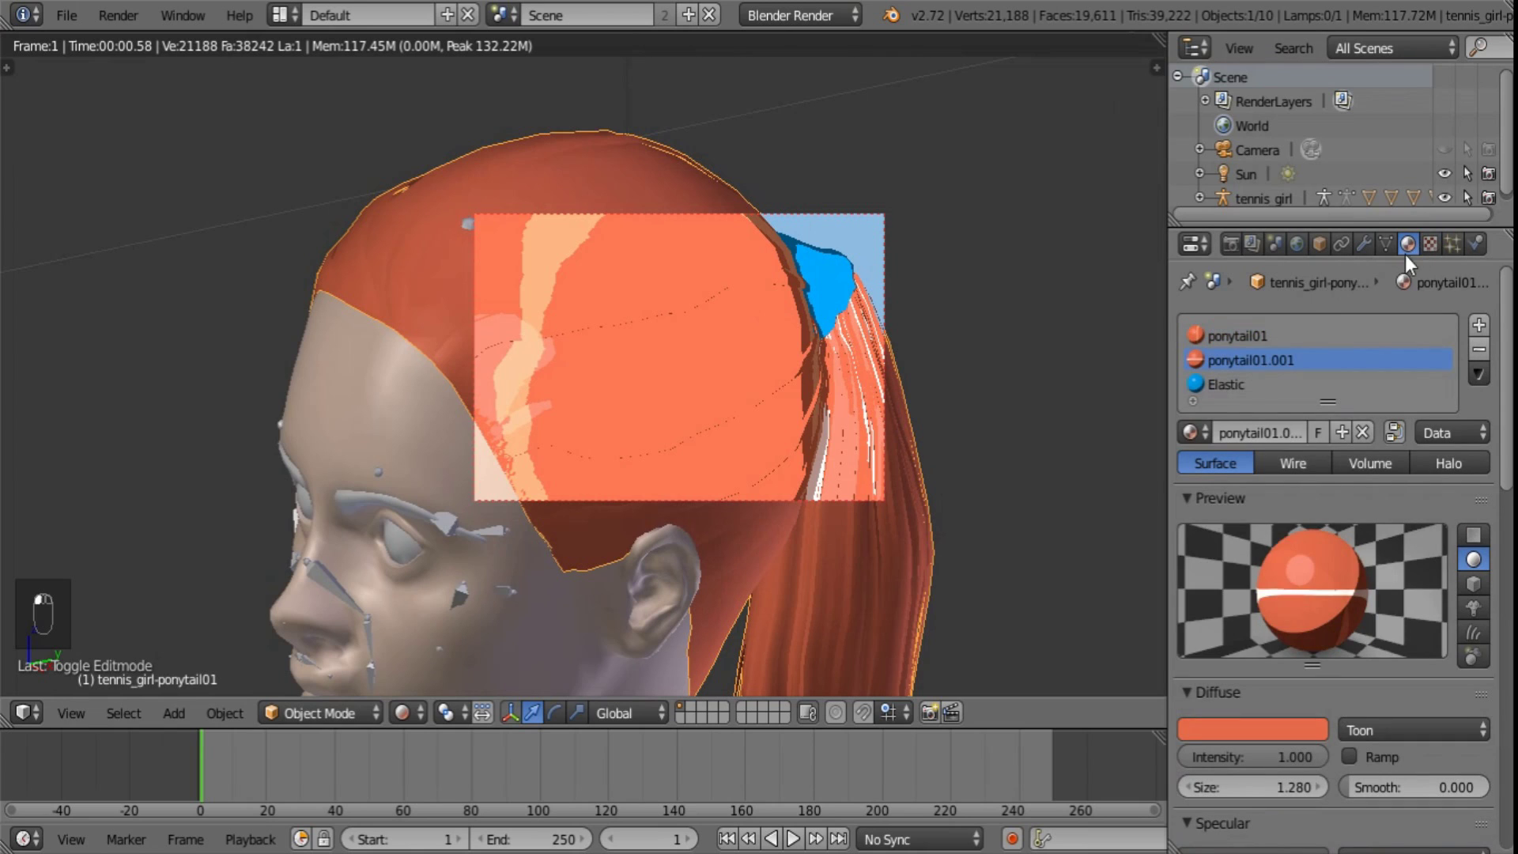
left_click(1430, 244)
left_click_drag(1509, 353, 1509, 776)
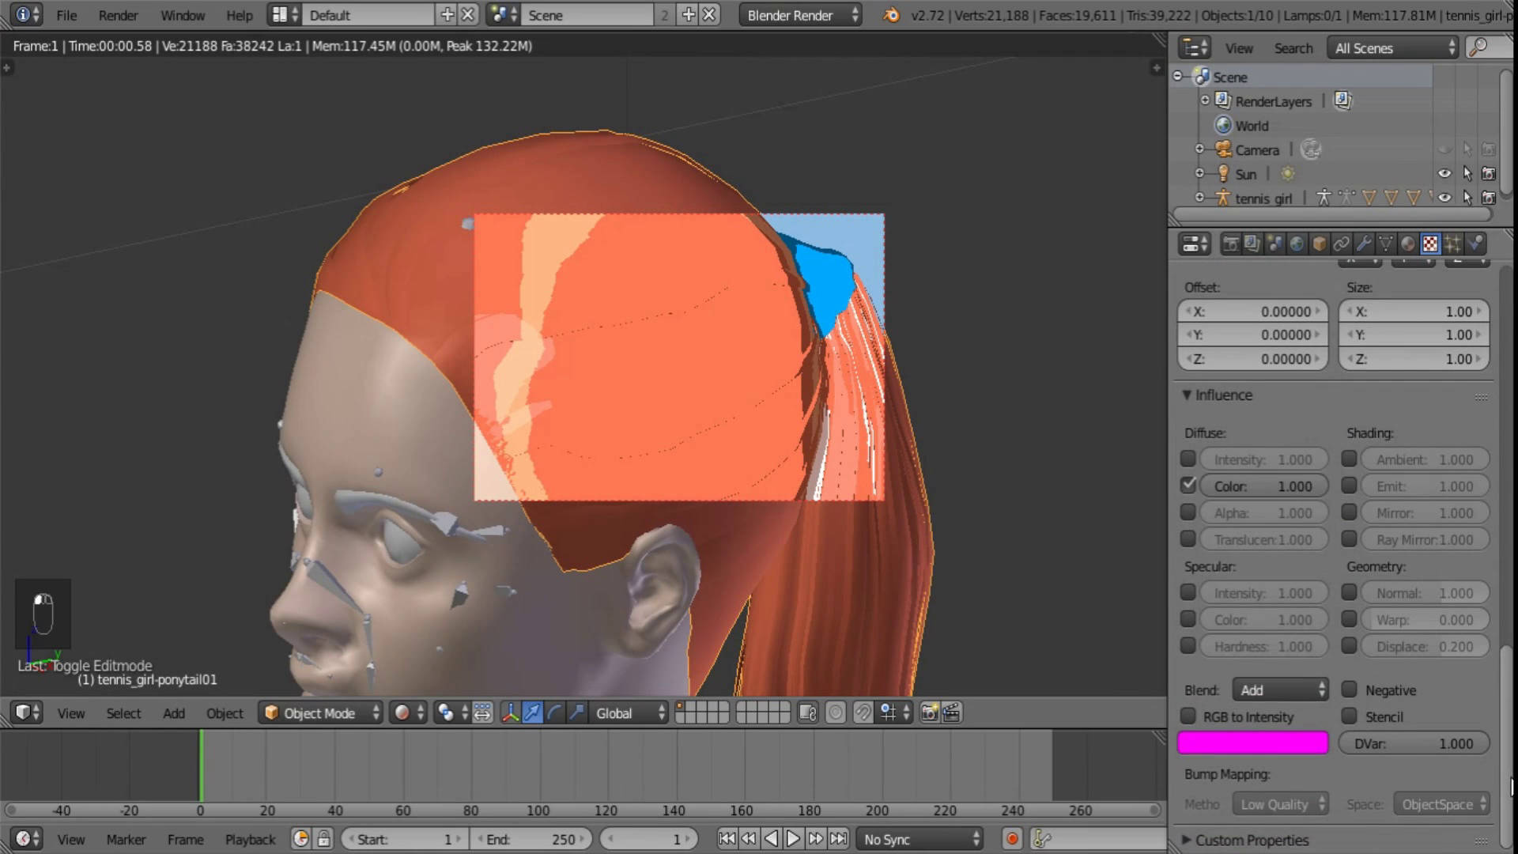
left_click(1287, 689)
left_click(1288, 528)
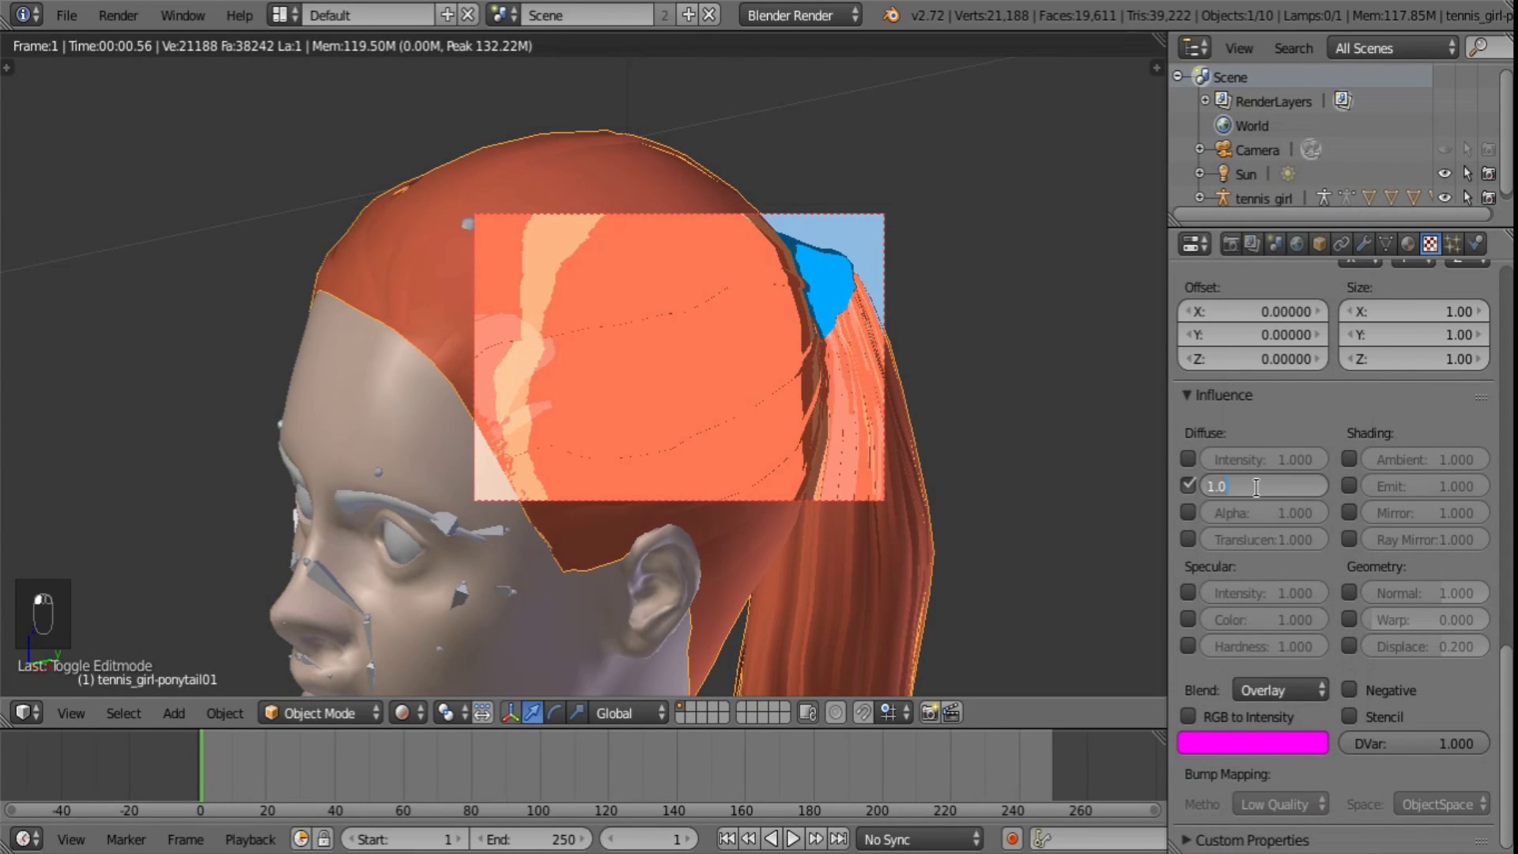
middle_click_drag(941, 426, 789, 253, "shift")
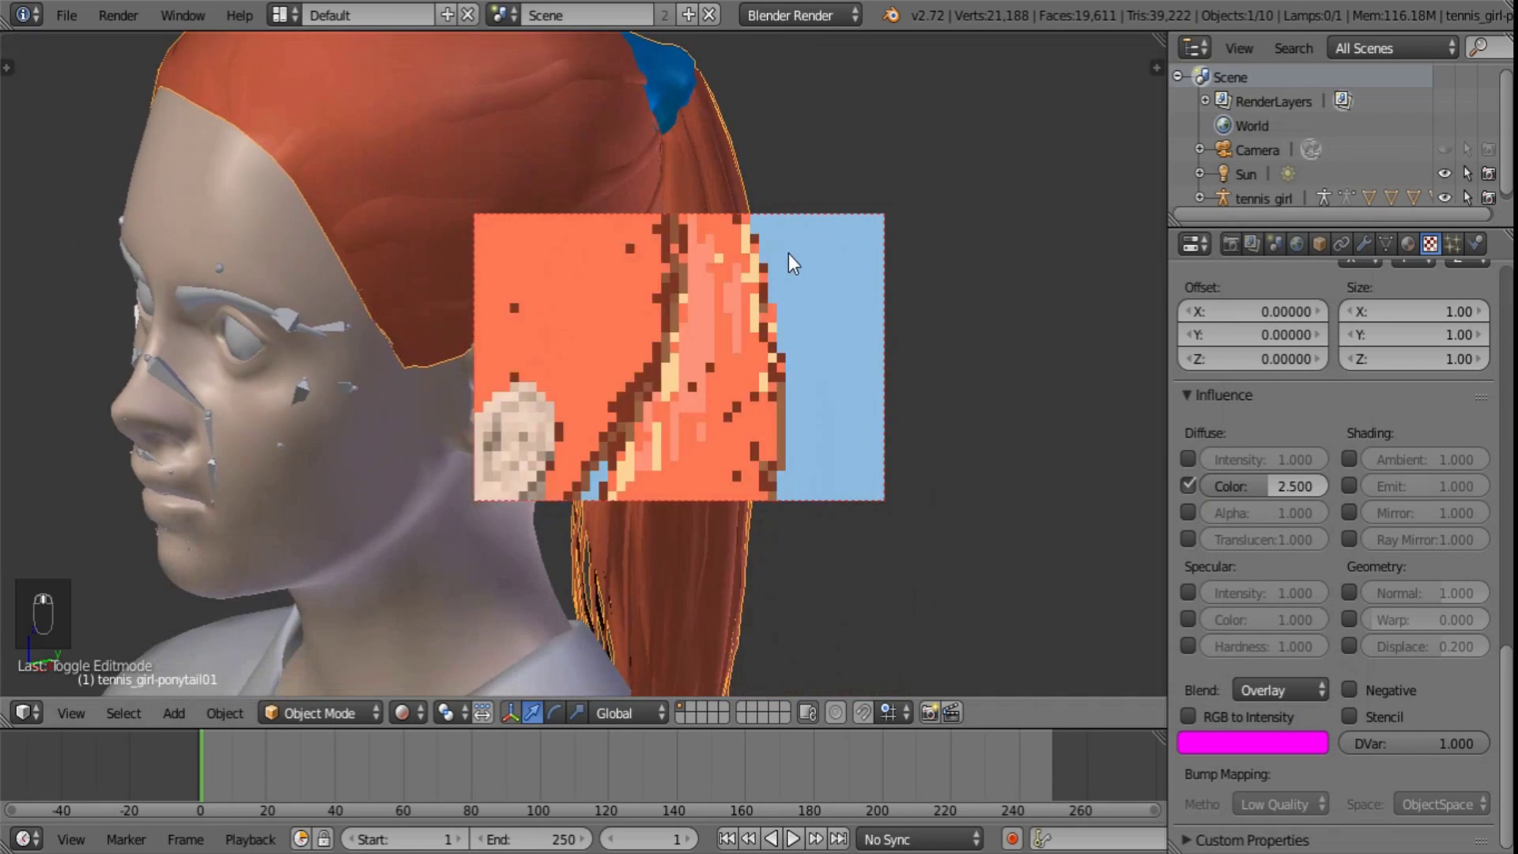
scroll(830, 396, "down", 5)
middle_click_drag(775, 432, 434, 474, "shift")
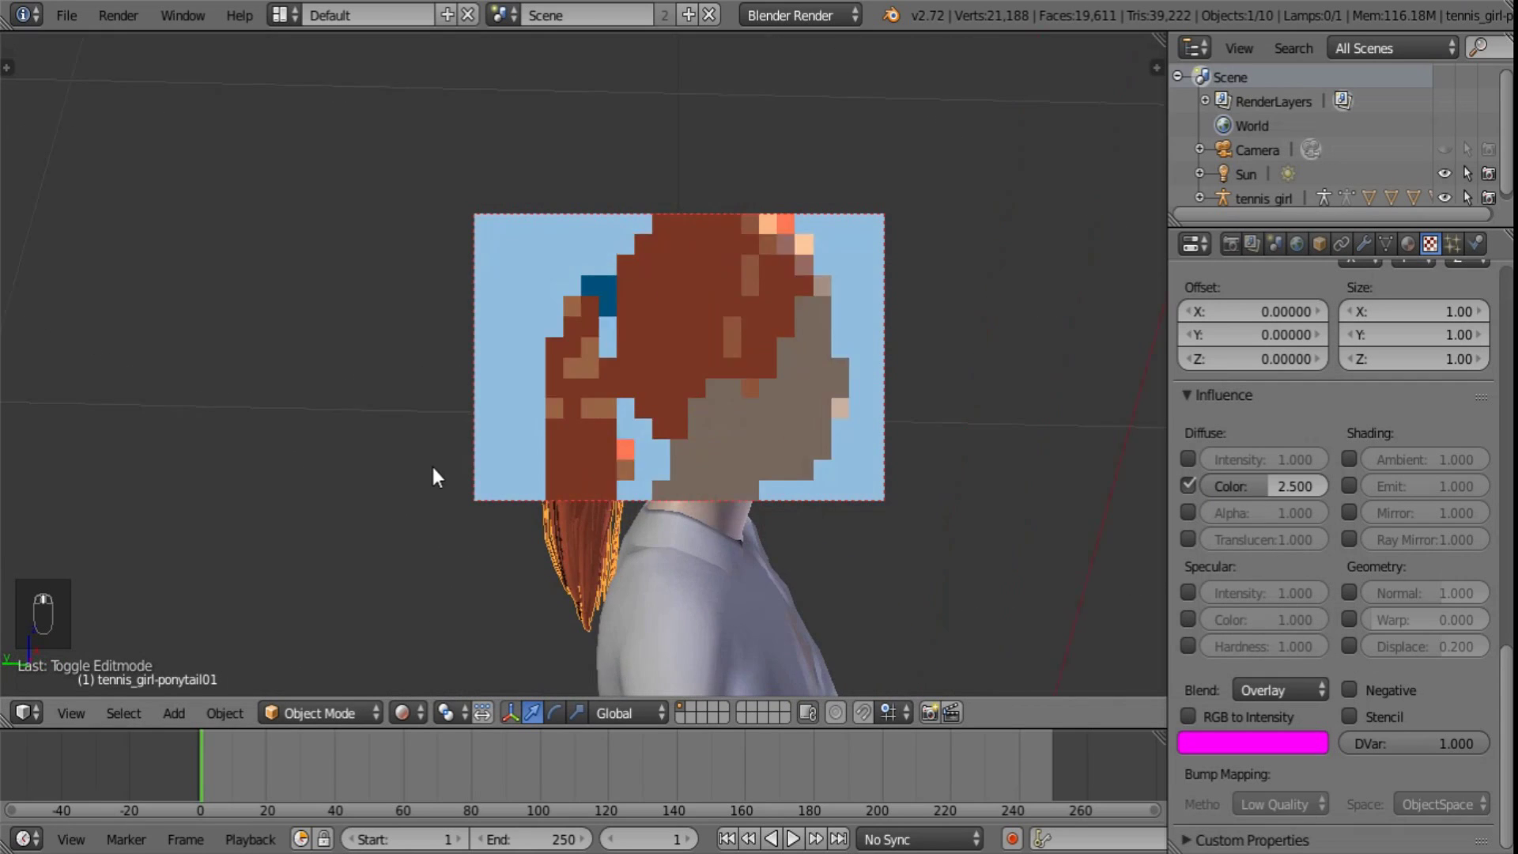
- Return to Solid shading and select the eyebrows on the girl's face
left_click(421, 714)
left_click(441, 627)
middle_click_drag(830, 543, 682, 561)
scroll(681, 561, "up", 4)
mouse_move(779, 561)
middle_mouse_down()
mouse_move(536, 467)
mouse_move(712, 557)
middle_mouse_up()
scroll(611, 429, "up", 5)
right_click(590, 371)
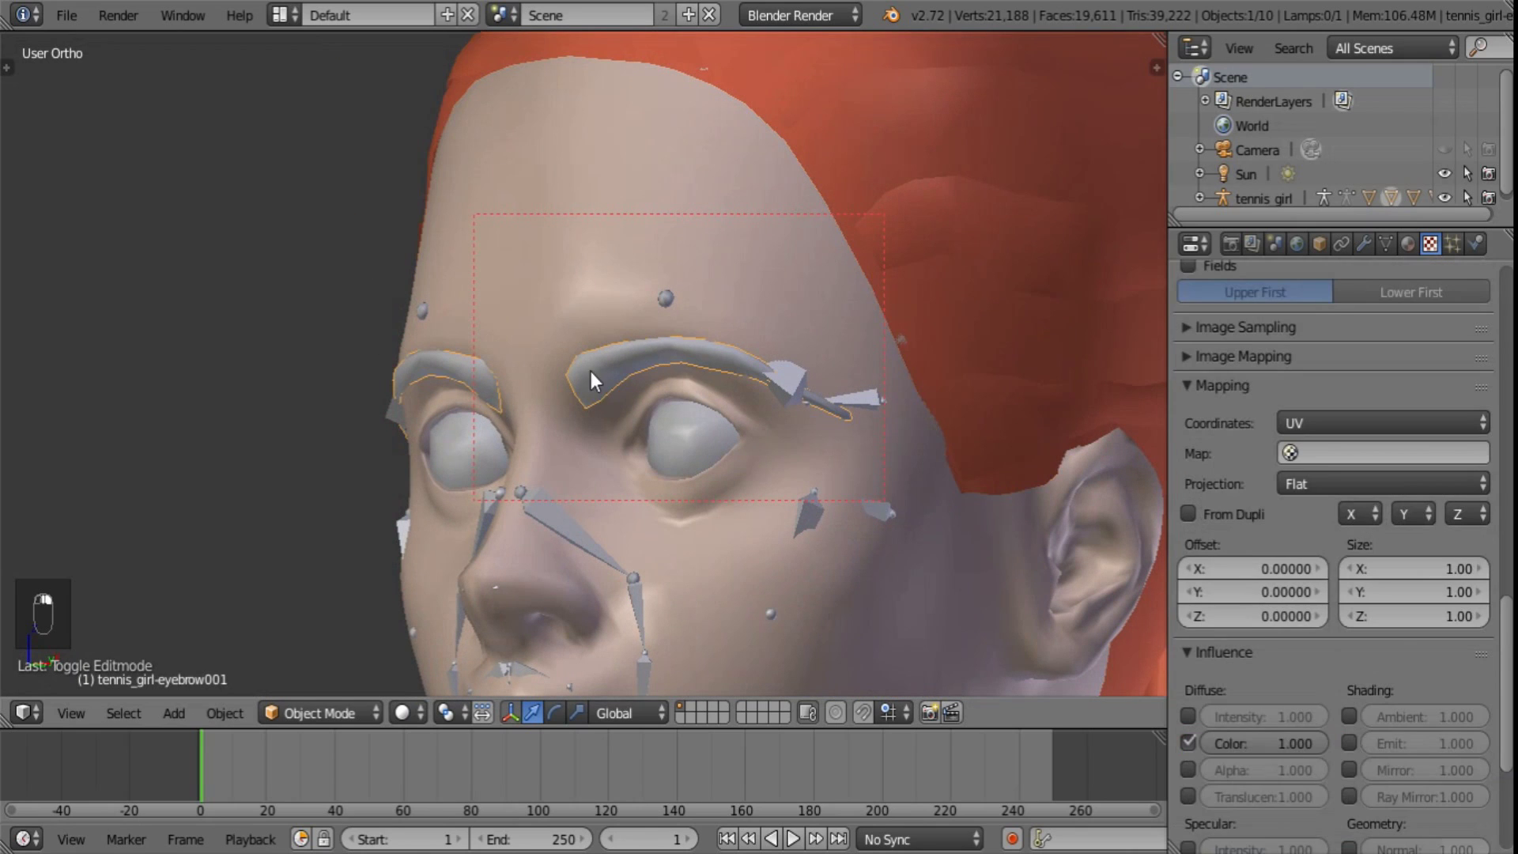
- Give the eyebrows a single-user copy of the ponytail01 material and open its texture settings
left_click(1408, 243)
left_click(1190, 405)
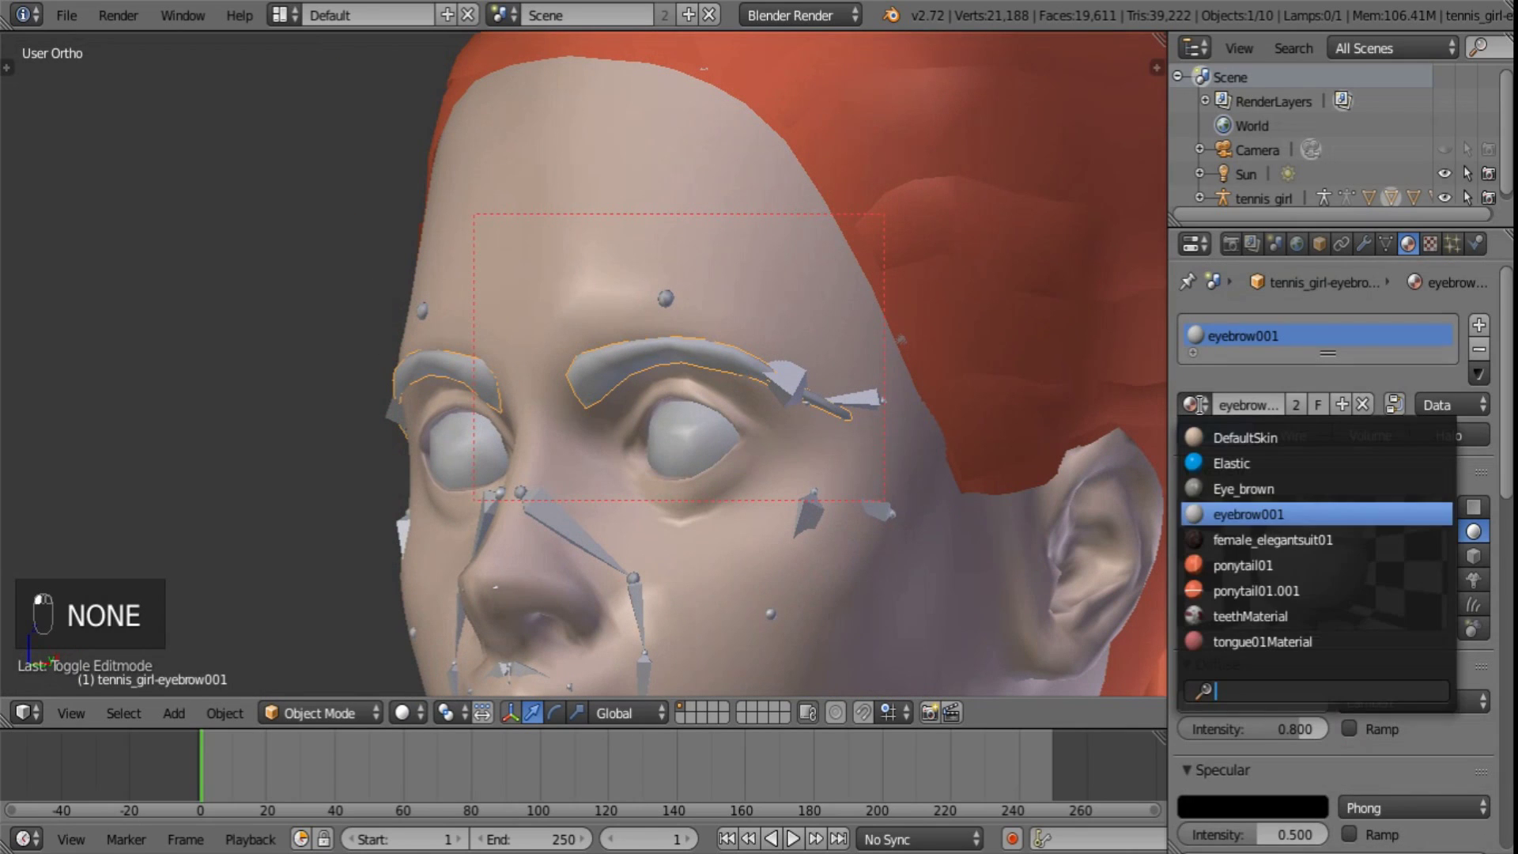
left_click(1234, 563)
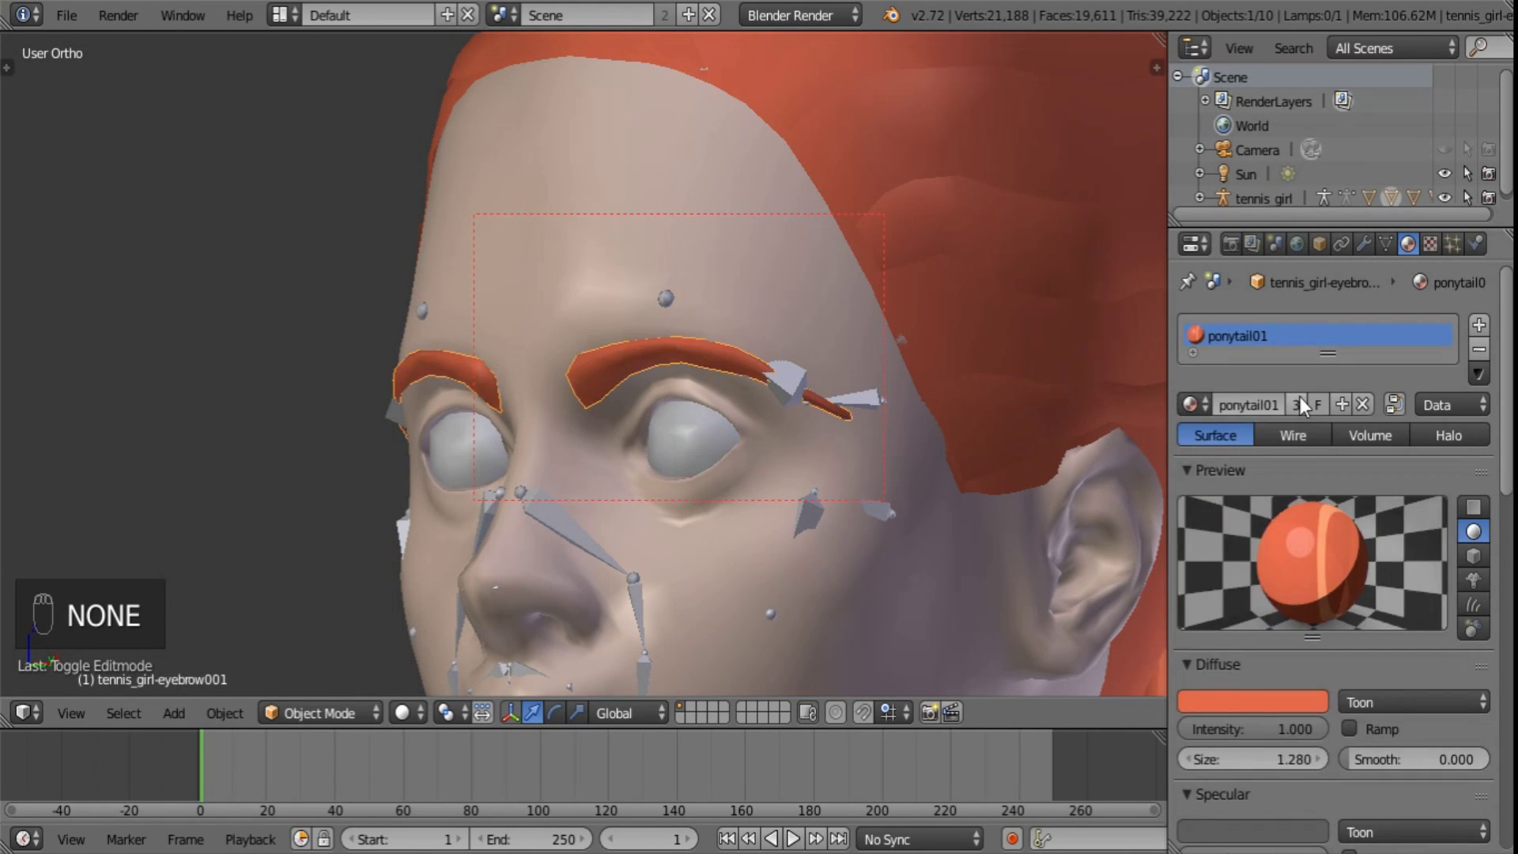
left_click(1298, 402)
left_click(1427, 242)
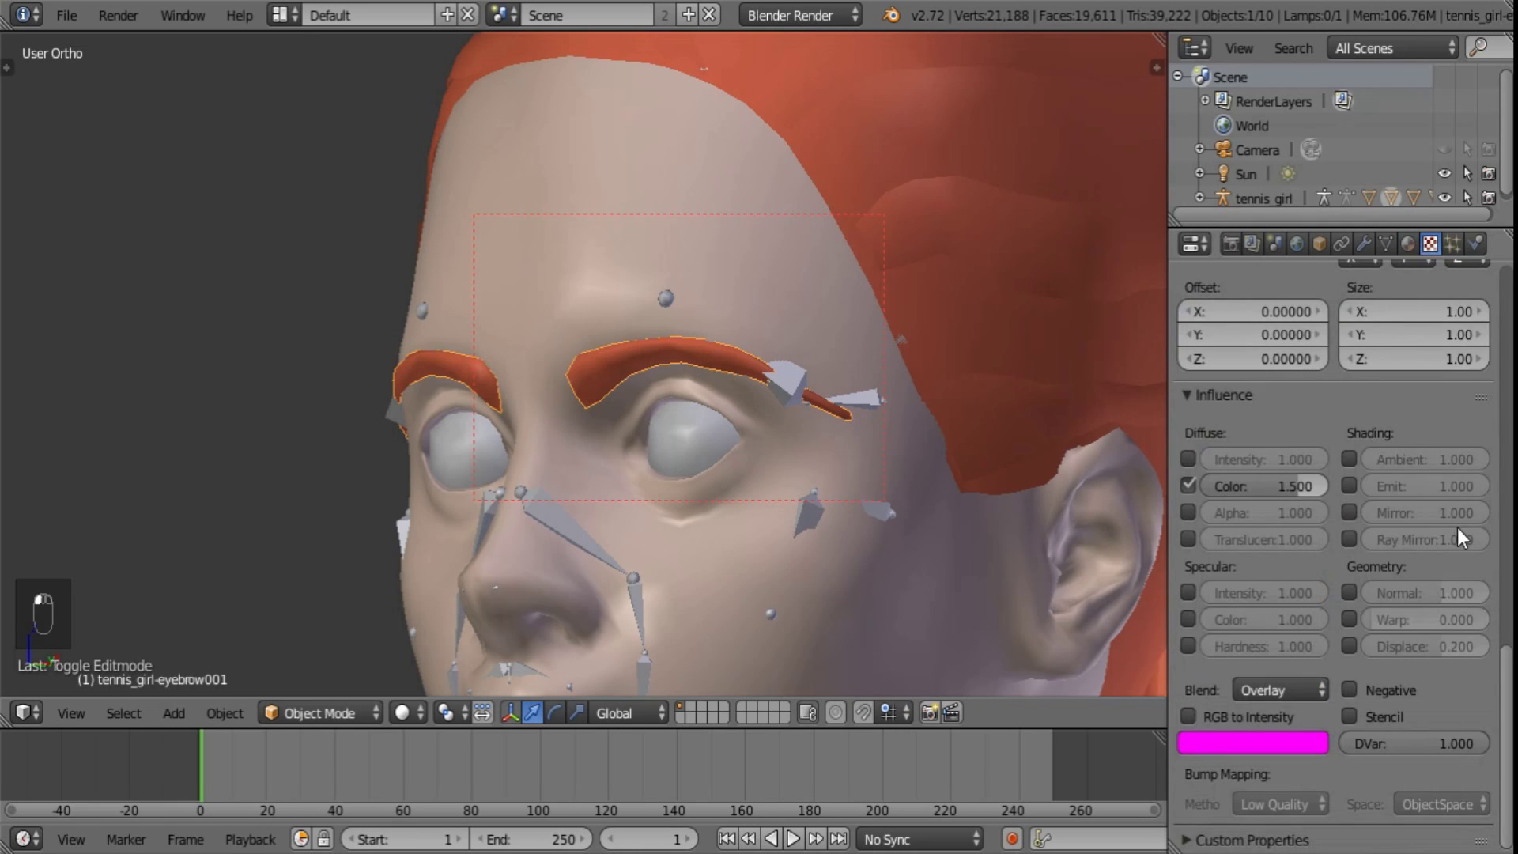
- Remove the Light band and Texture textures from the eyebrows' ponytail01.002 material and return to its material settings
scroll(1457, 528, "up", 1)
left_click_drag(1508, 668, 1508, 280)
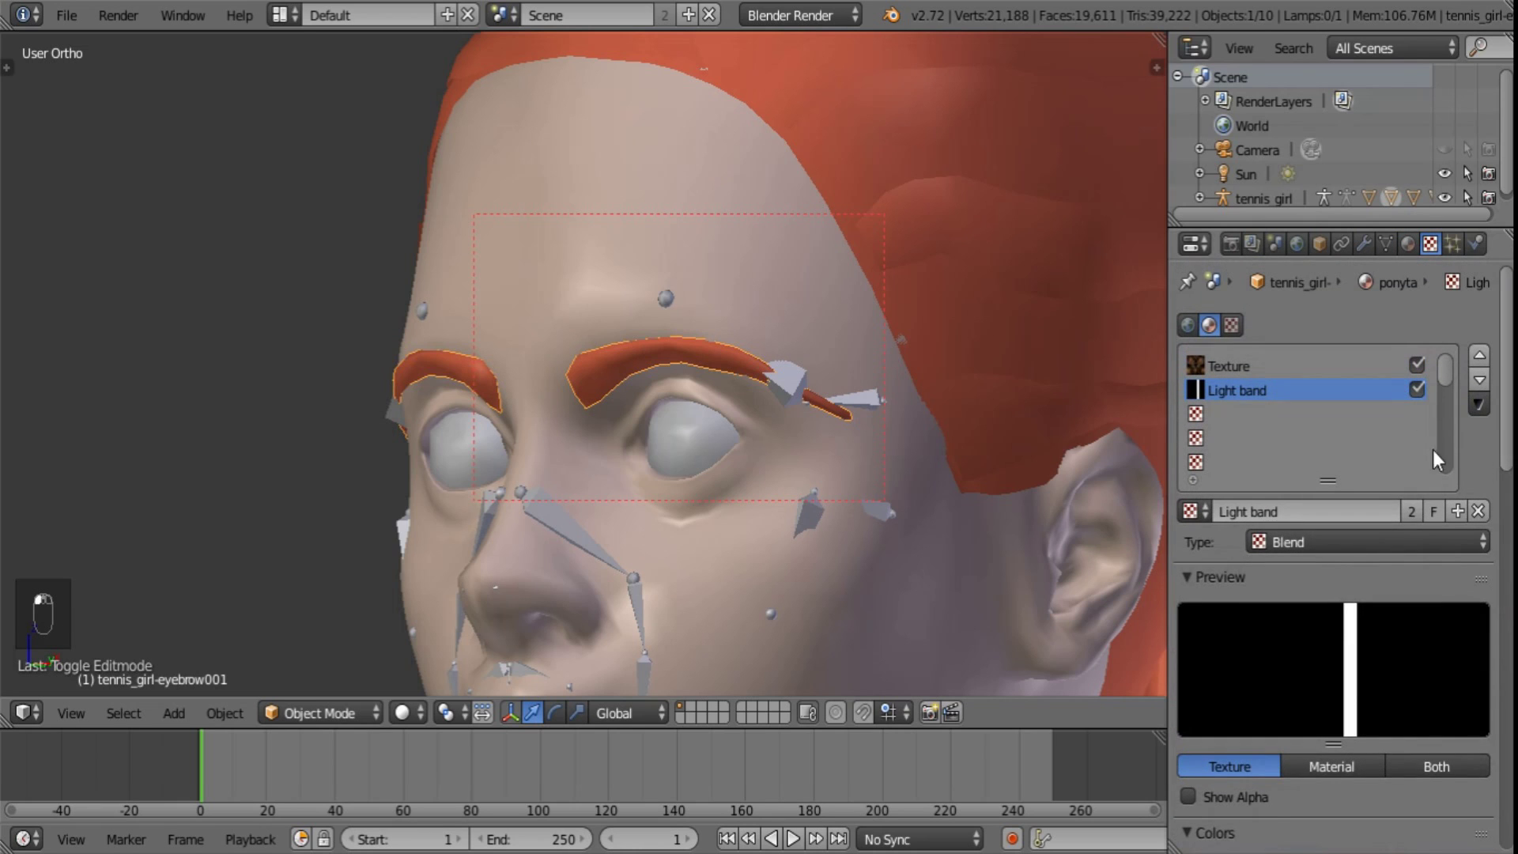
left_click(1477, 512)
left_click(1312, 362)
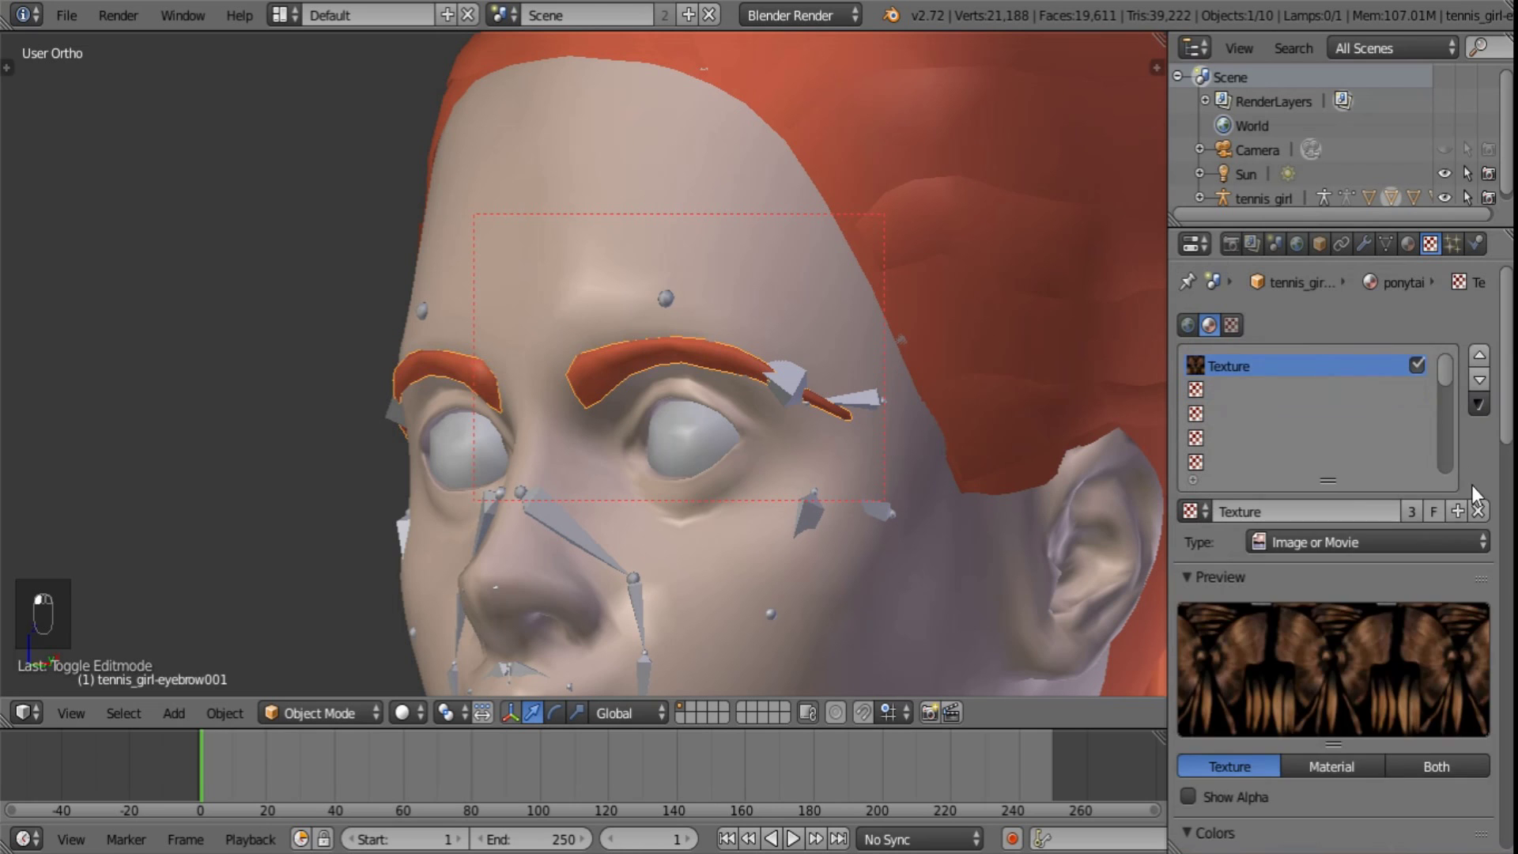
left_click(1477, 512)
left_click(1407, 244)
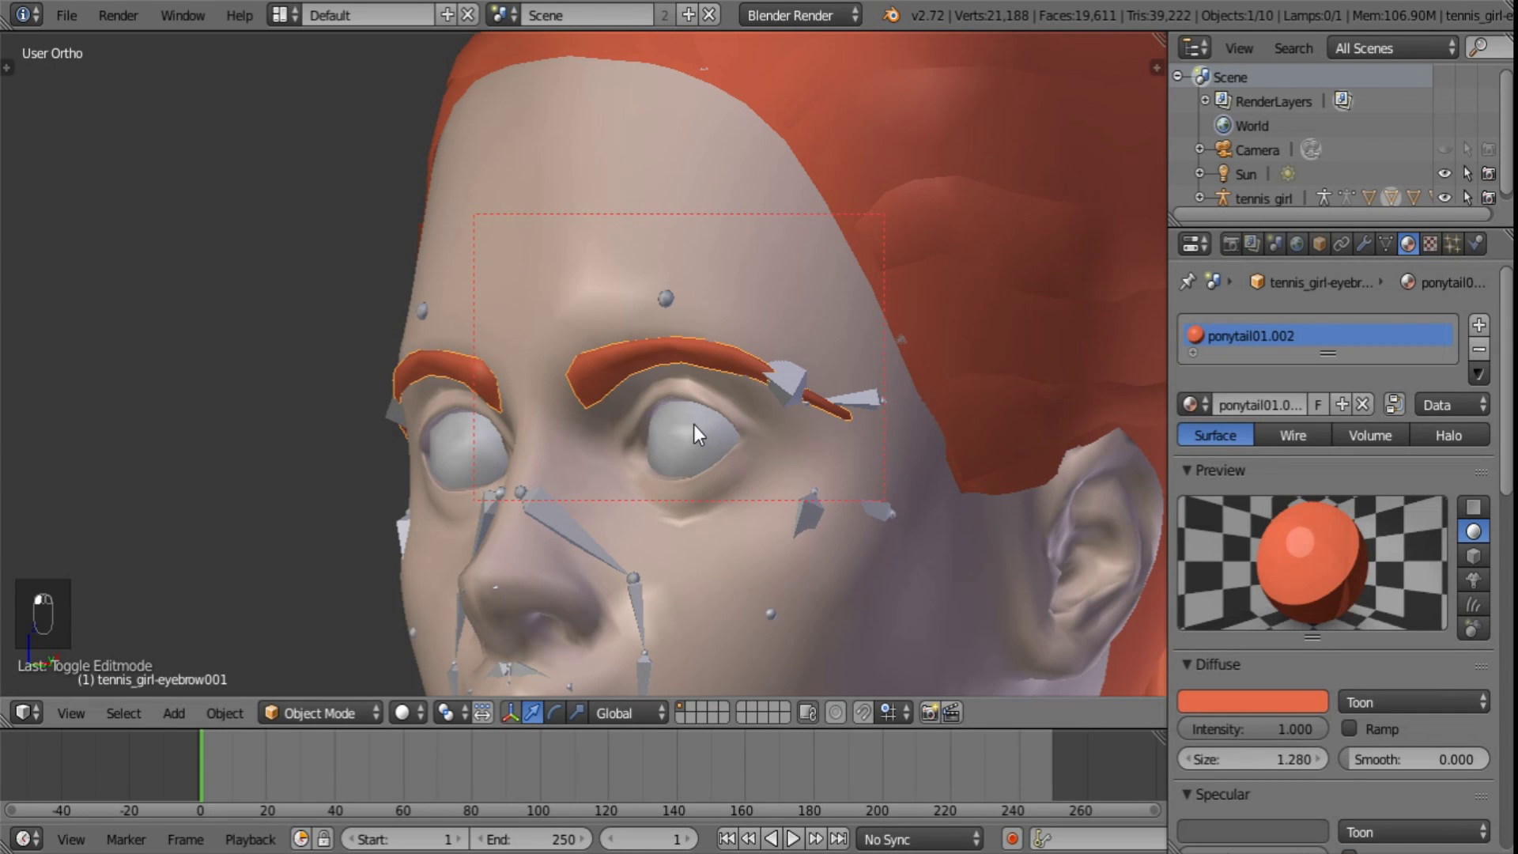
- Select the eyeballs and give their Eye_brown material a Toon diffuse shader with size 1.28 and intensity 0.446
middle_click_drag(684, 506, 802, 484)
right_click(766, 438)
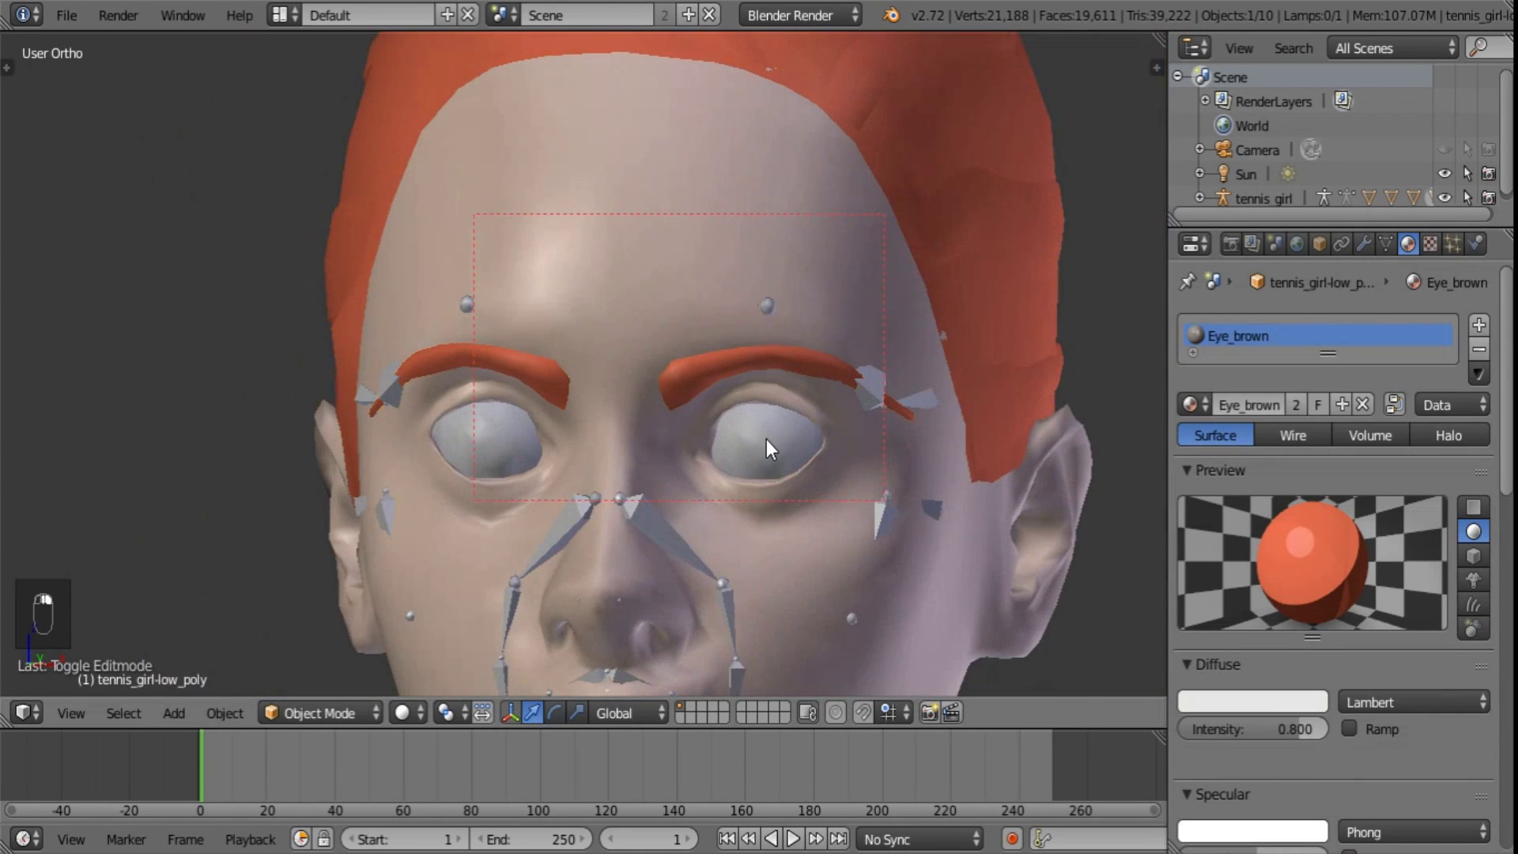
left_click(1373, 701)
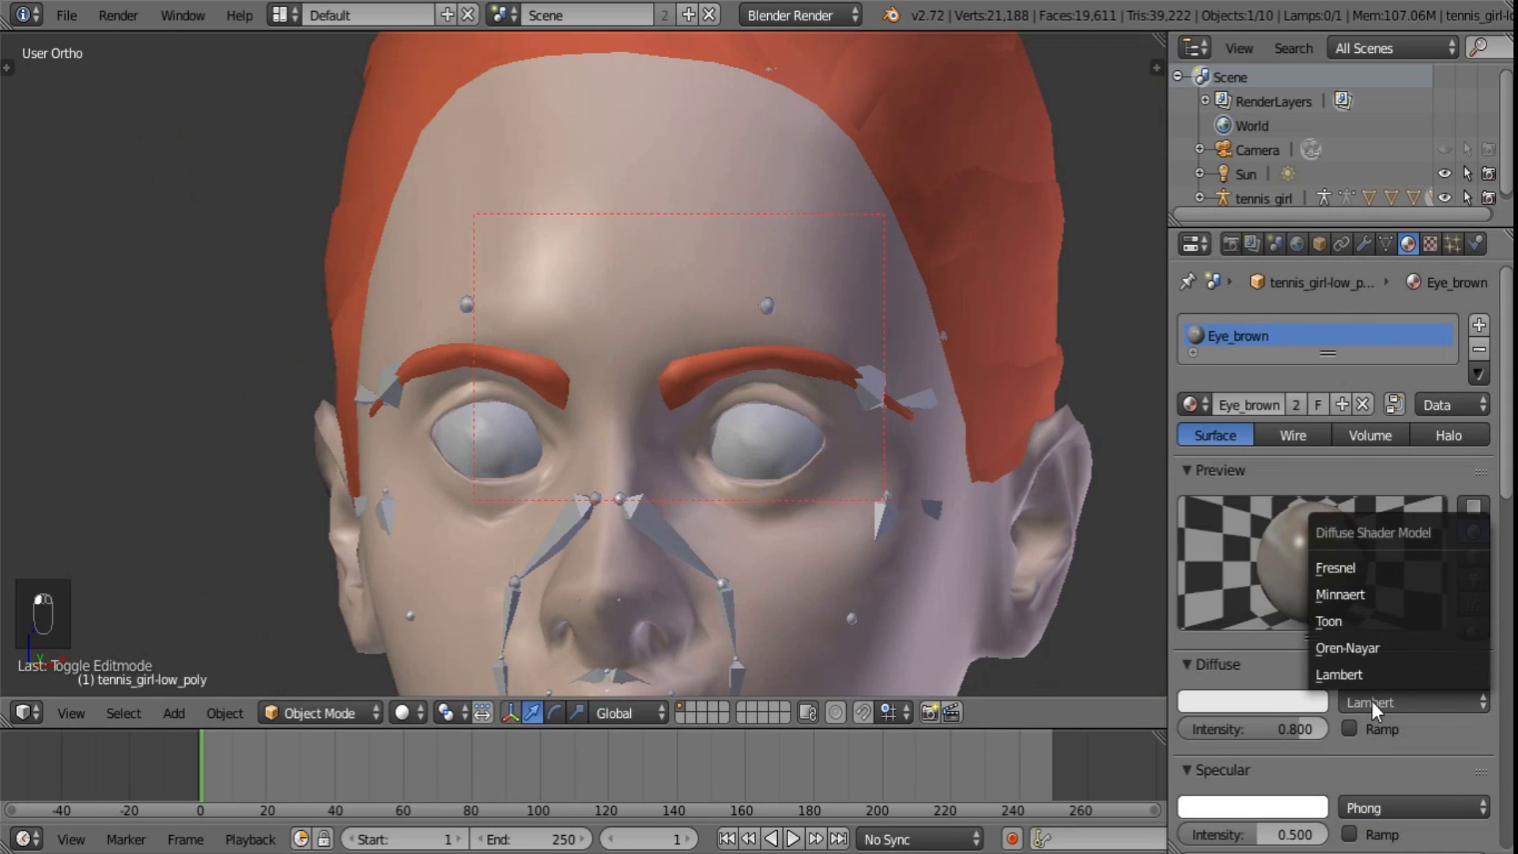
left_click(1377, 617)
left_click(1226, 763)
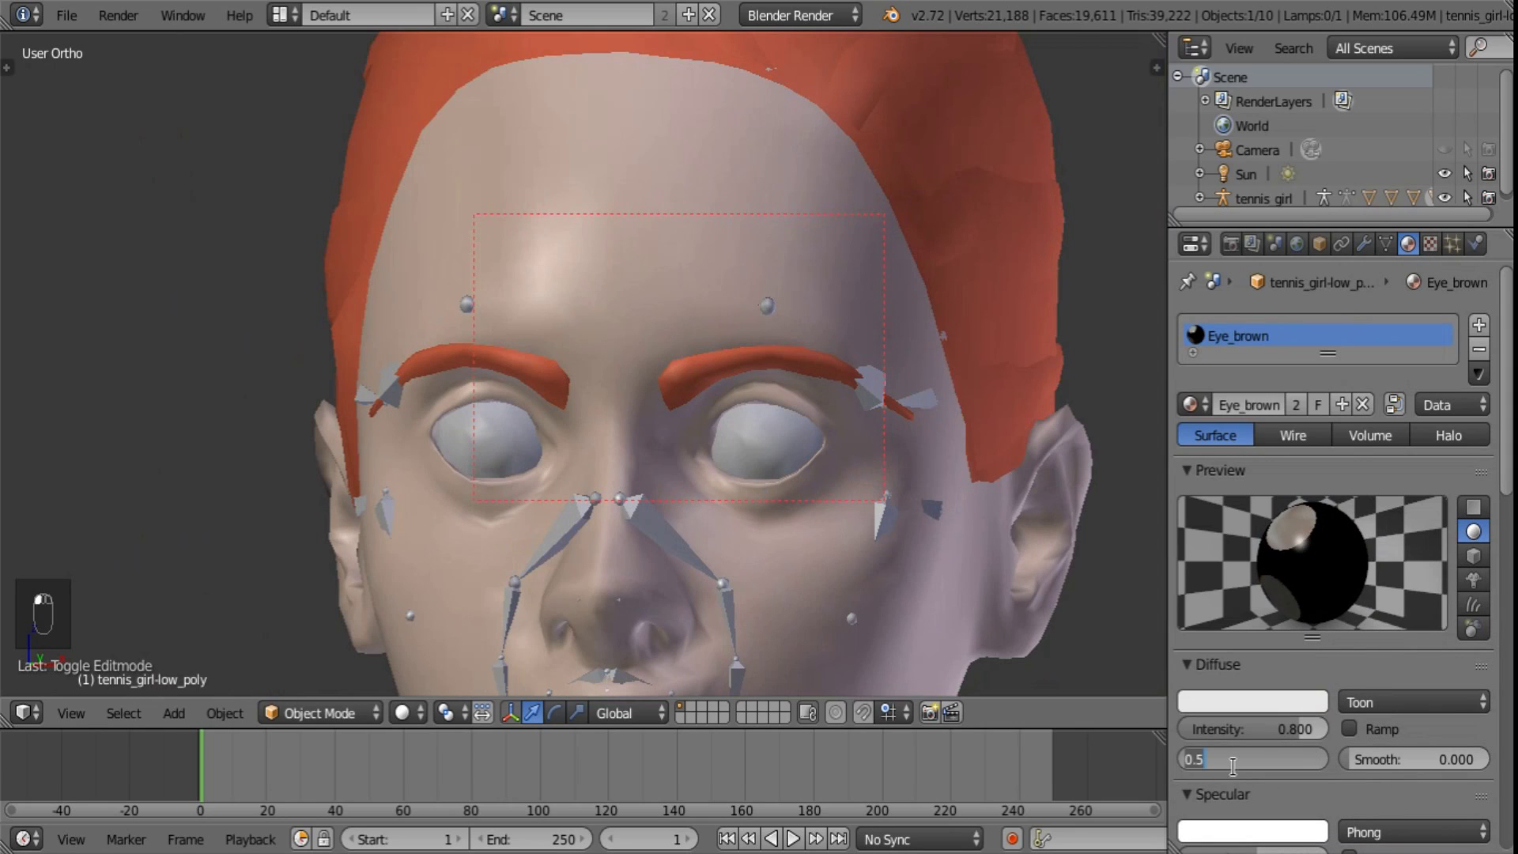
type("1.28")
key("Return")
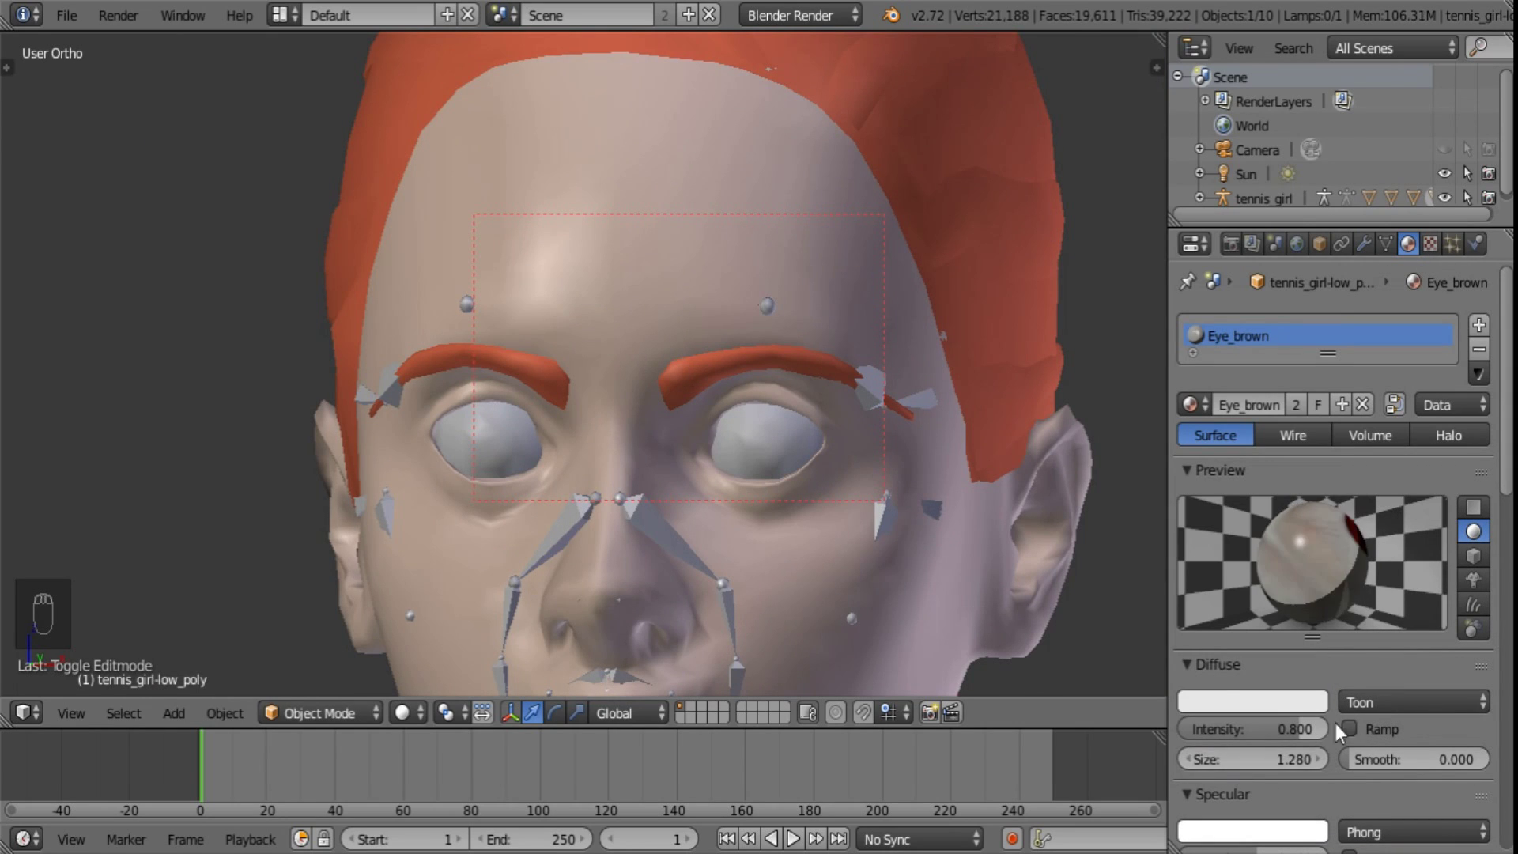
left_click_drag(1279, 724, 1230, 725)
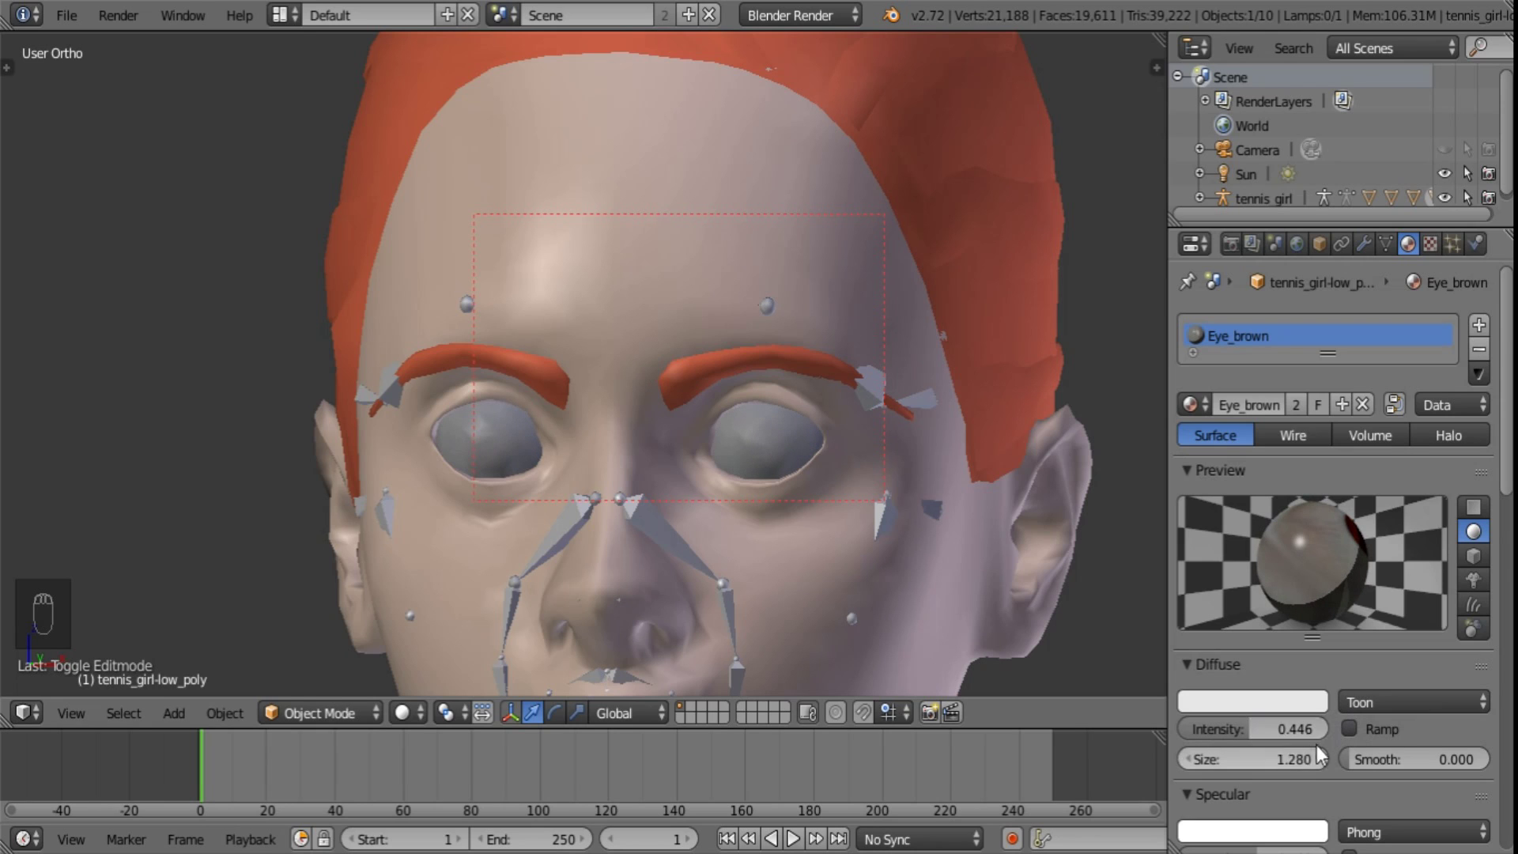
- Give the Eye_brown material a Toon specular shader with size 0.151, intensity 1.0 and smooth 0
scroll(1350, 672, "down", 5)
left_click(1374, 632)
left_click(1375, 531)
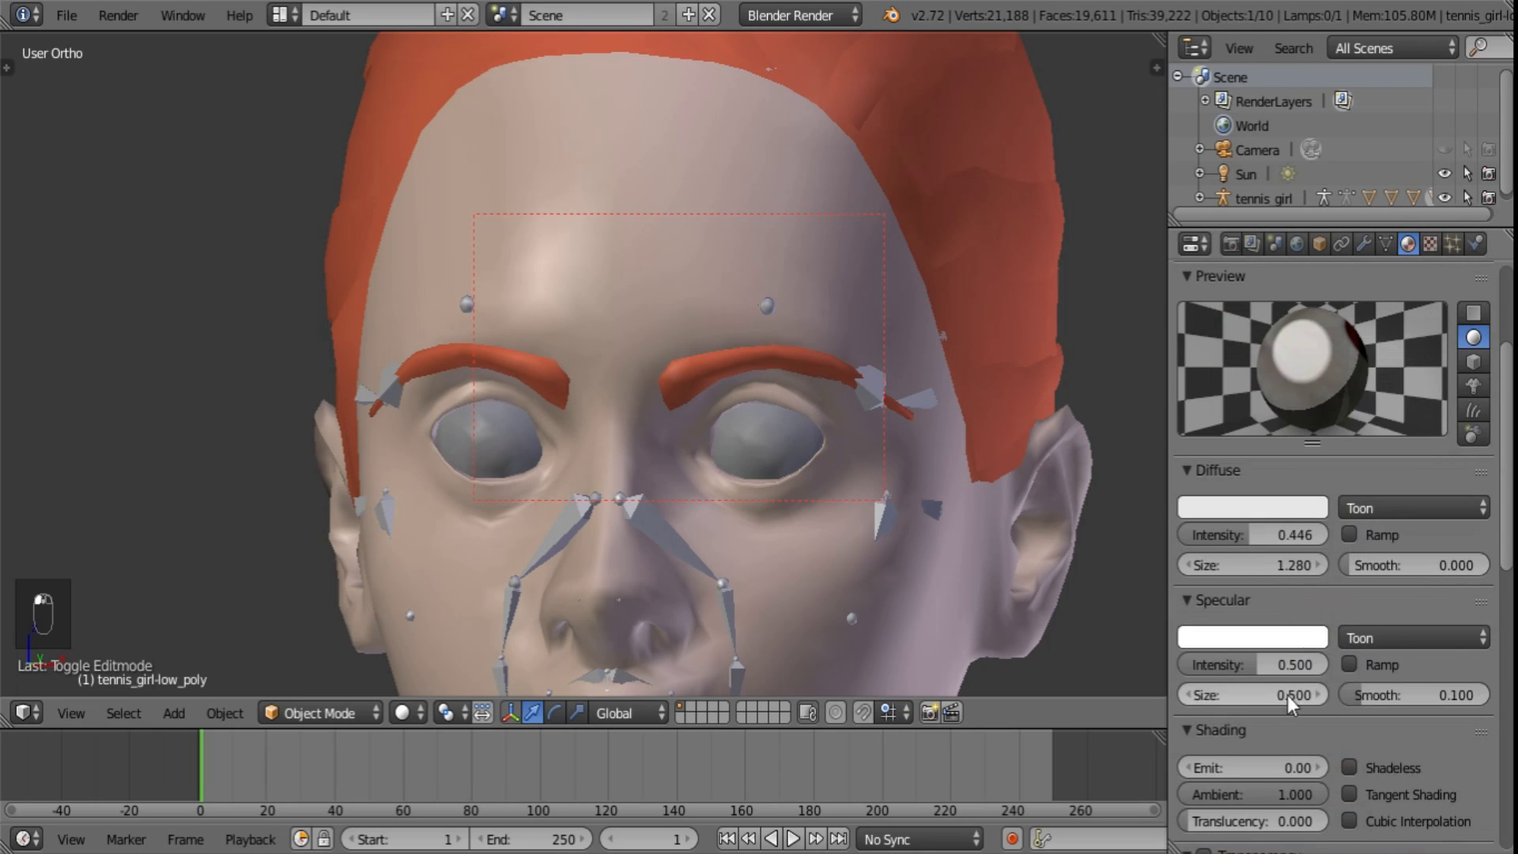
left_click_drag(1247, 696, 1145, 698)
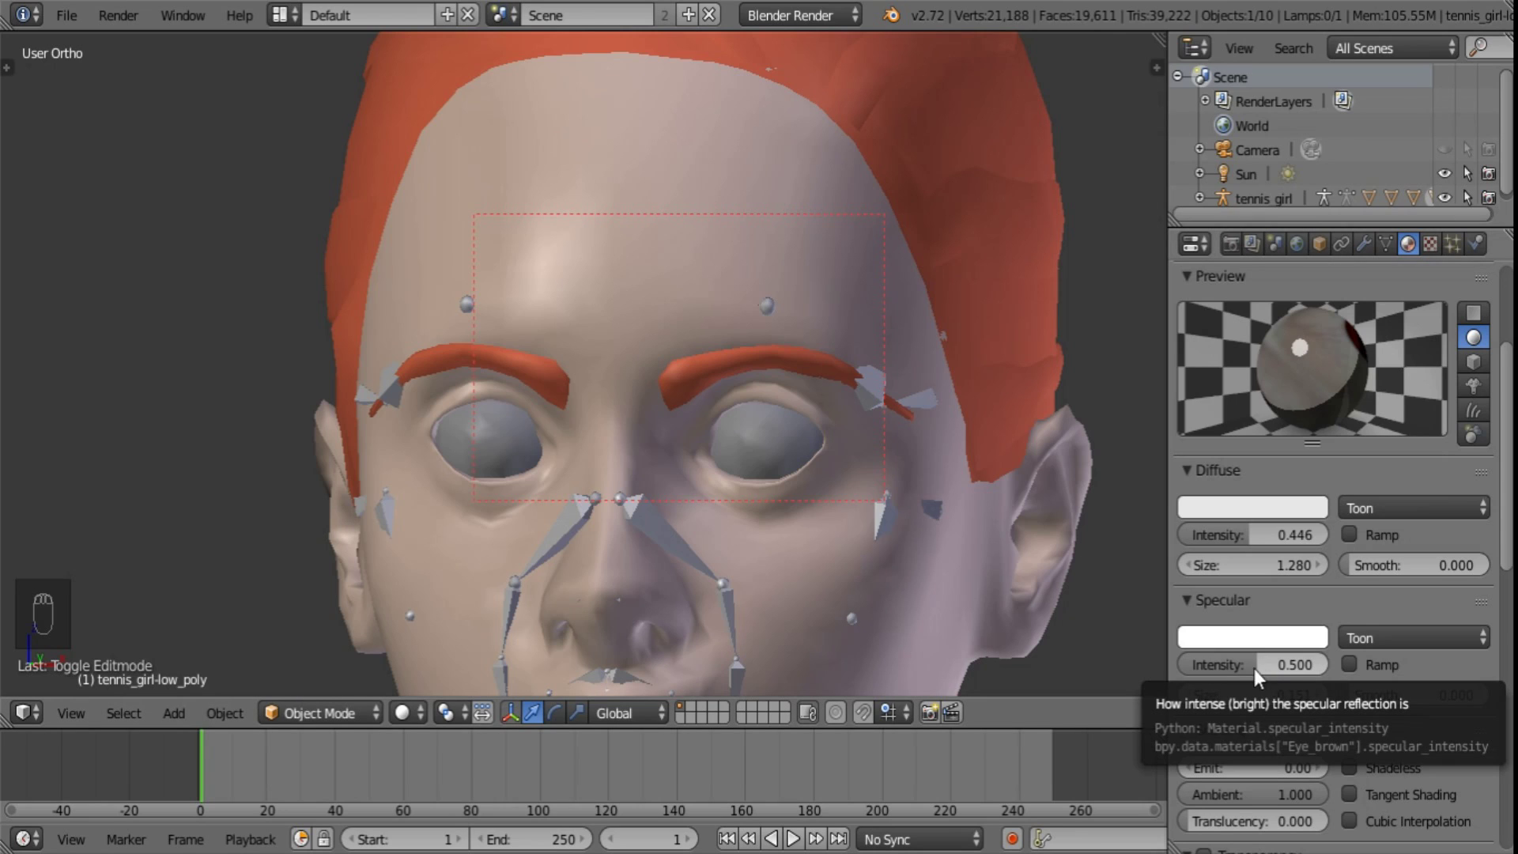
left_click_drag(1253, 667, 1353, 654)
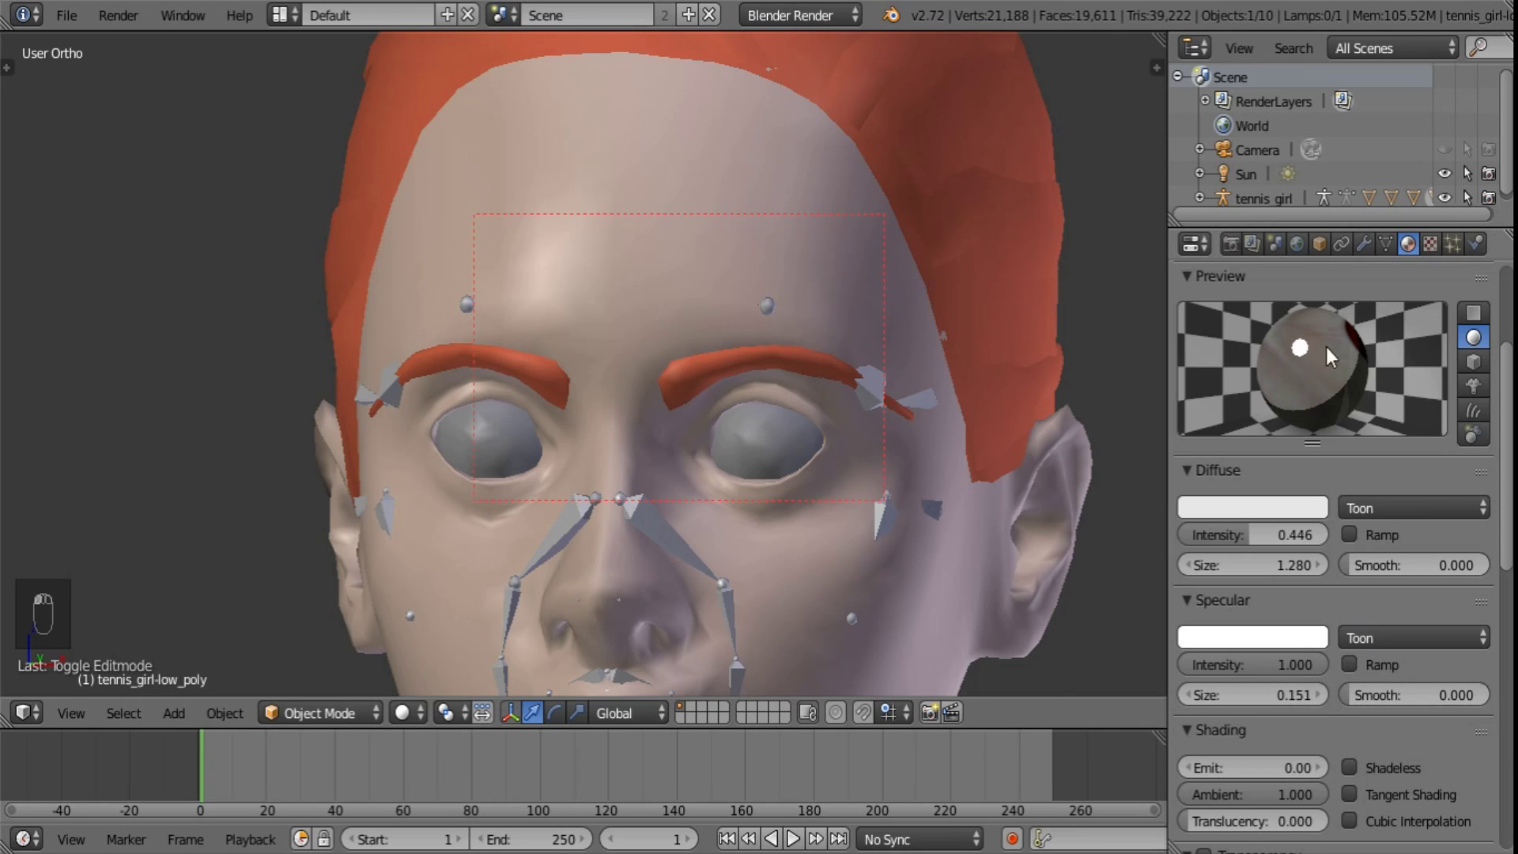
- Set the Eye_brown material's pass index to 5 and raise its diffuse intensity
scroll(1235, 490, "down", 15)
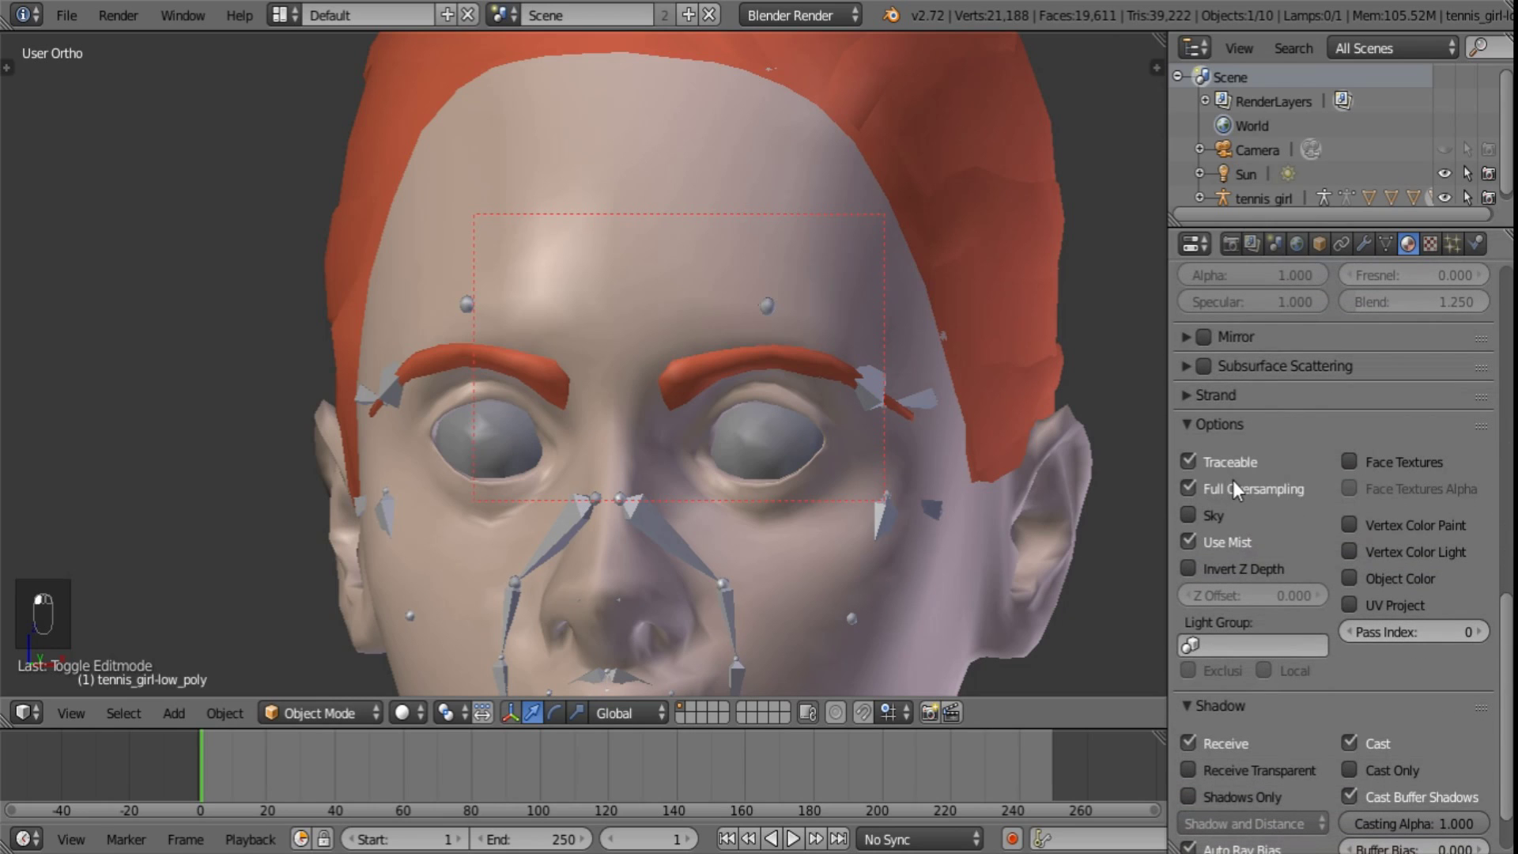
left_click(1486, 631)
left_click(1486, 630)
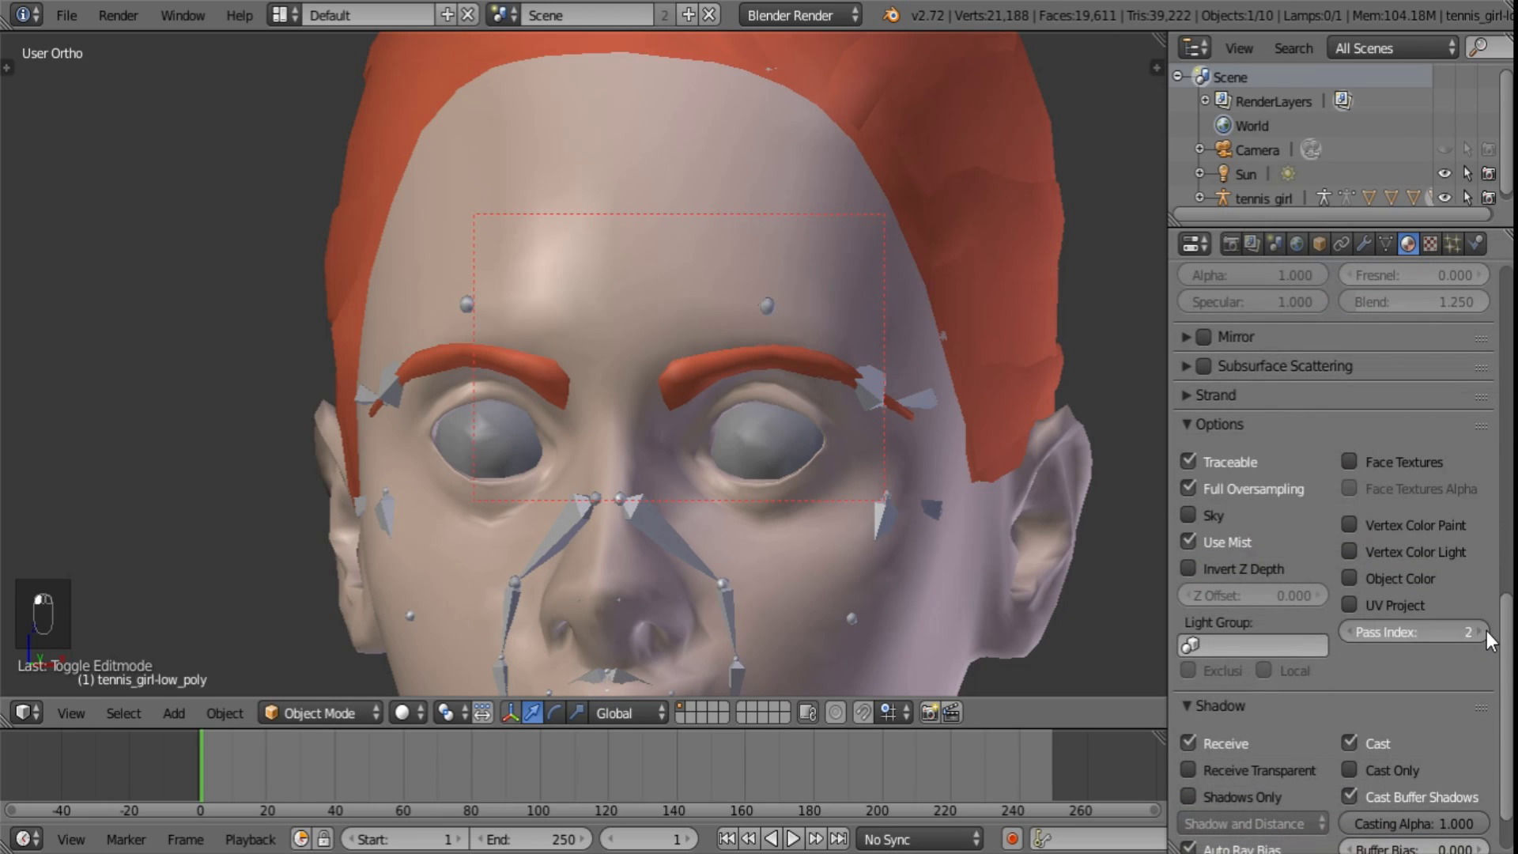
left_click(1486, 631)
left_click(1486, 630)
left_click(1486, 631)
scroll(1344, 696, "down", 2)
left_click(1288, 698)
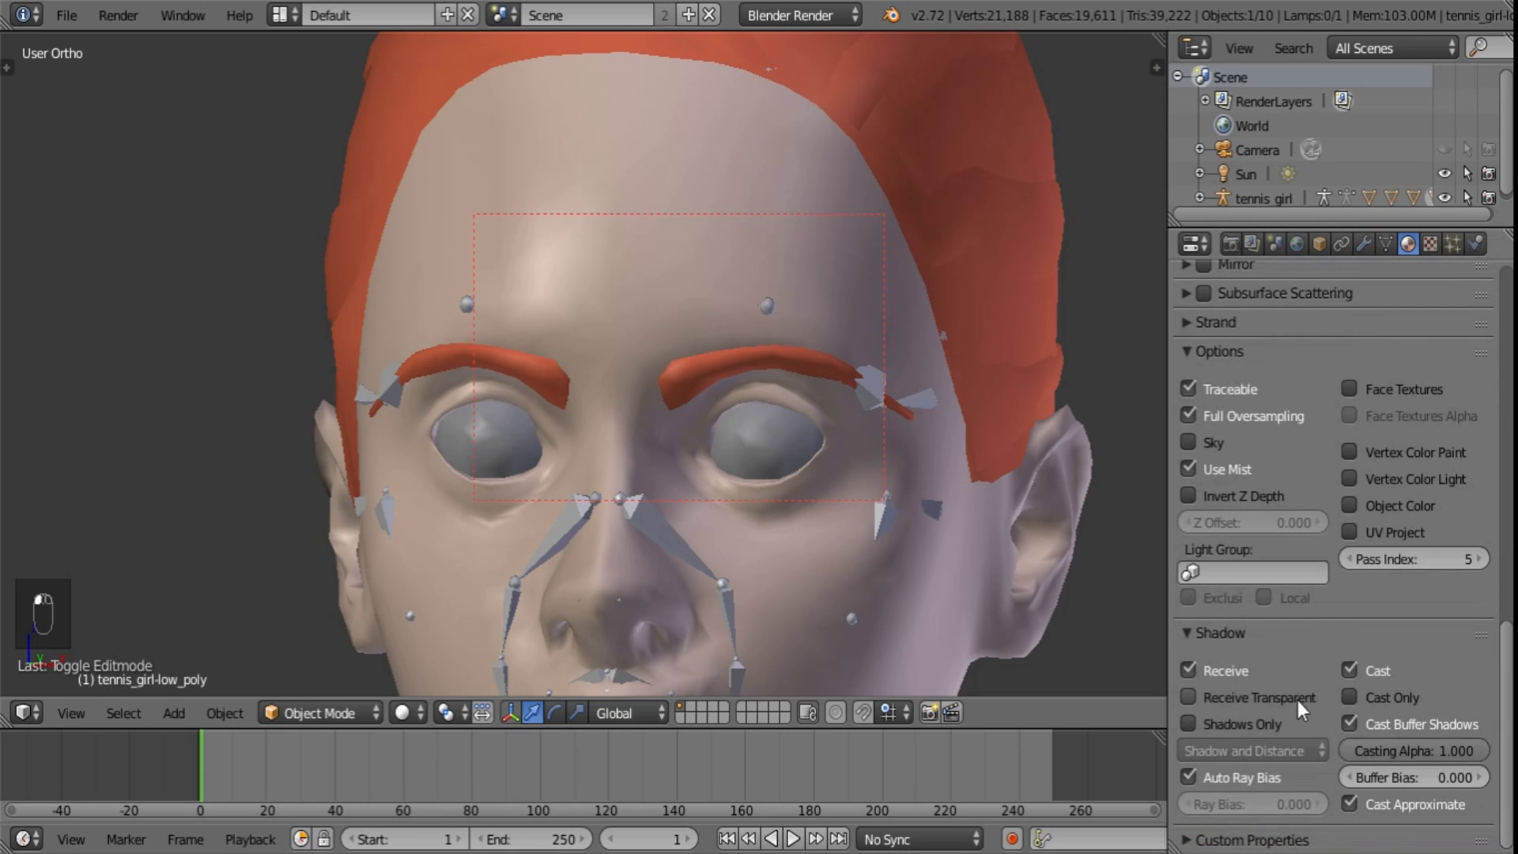
left_click(1257, 772)
left_click_drag(1510, 773, 1512, 484)
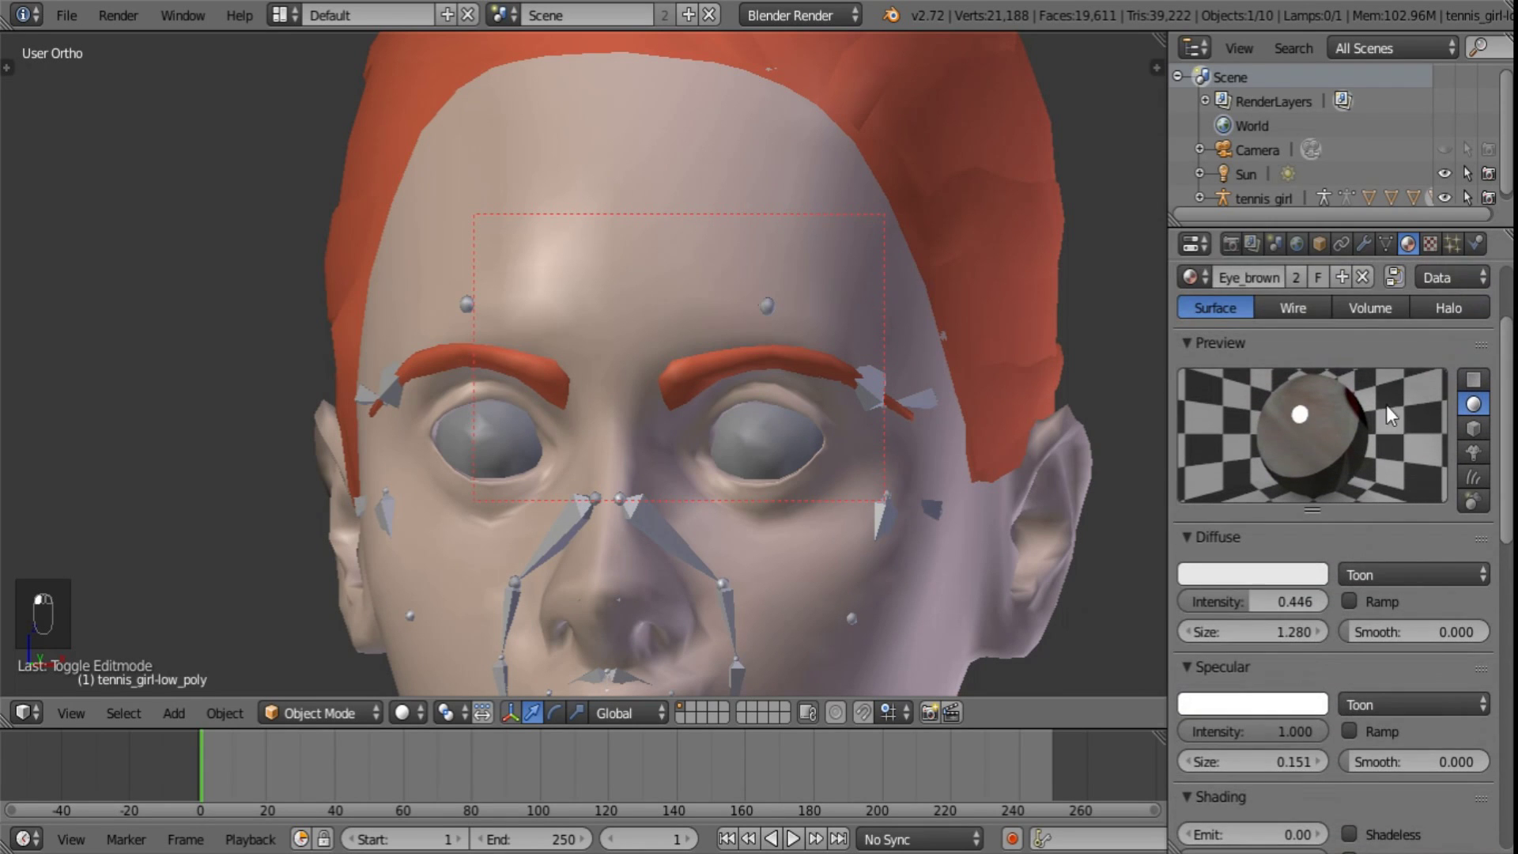
left_click_drag(1259, 599, 1398, 599)
- Add a second texture to the Eye_brown material, name it Eye color and set its type to Blend
left_click(1429, 246)
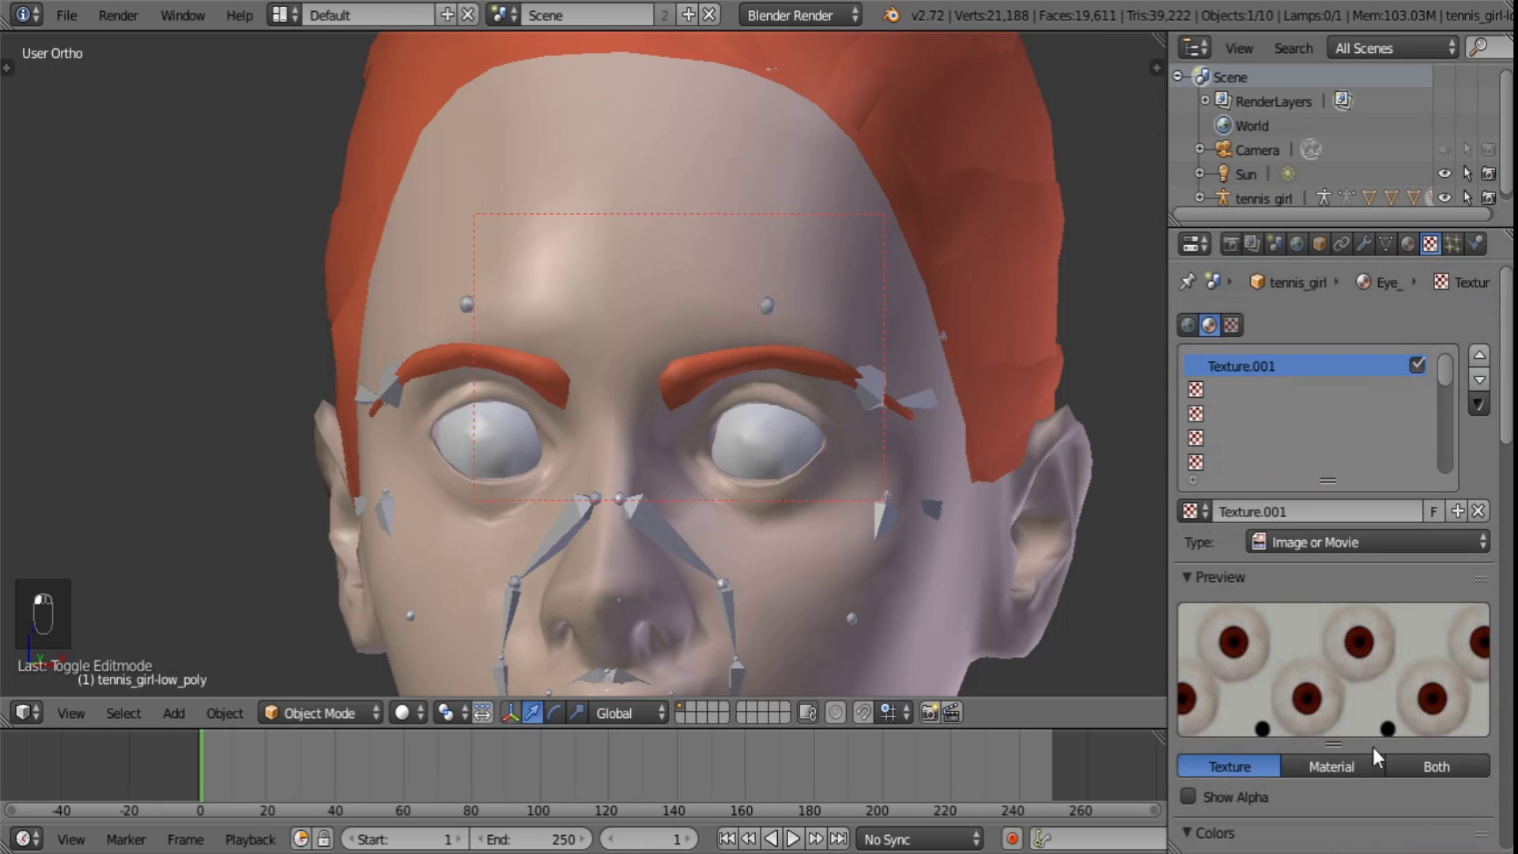
left_click(1336, 390)
left_click(1308, 512)
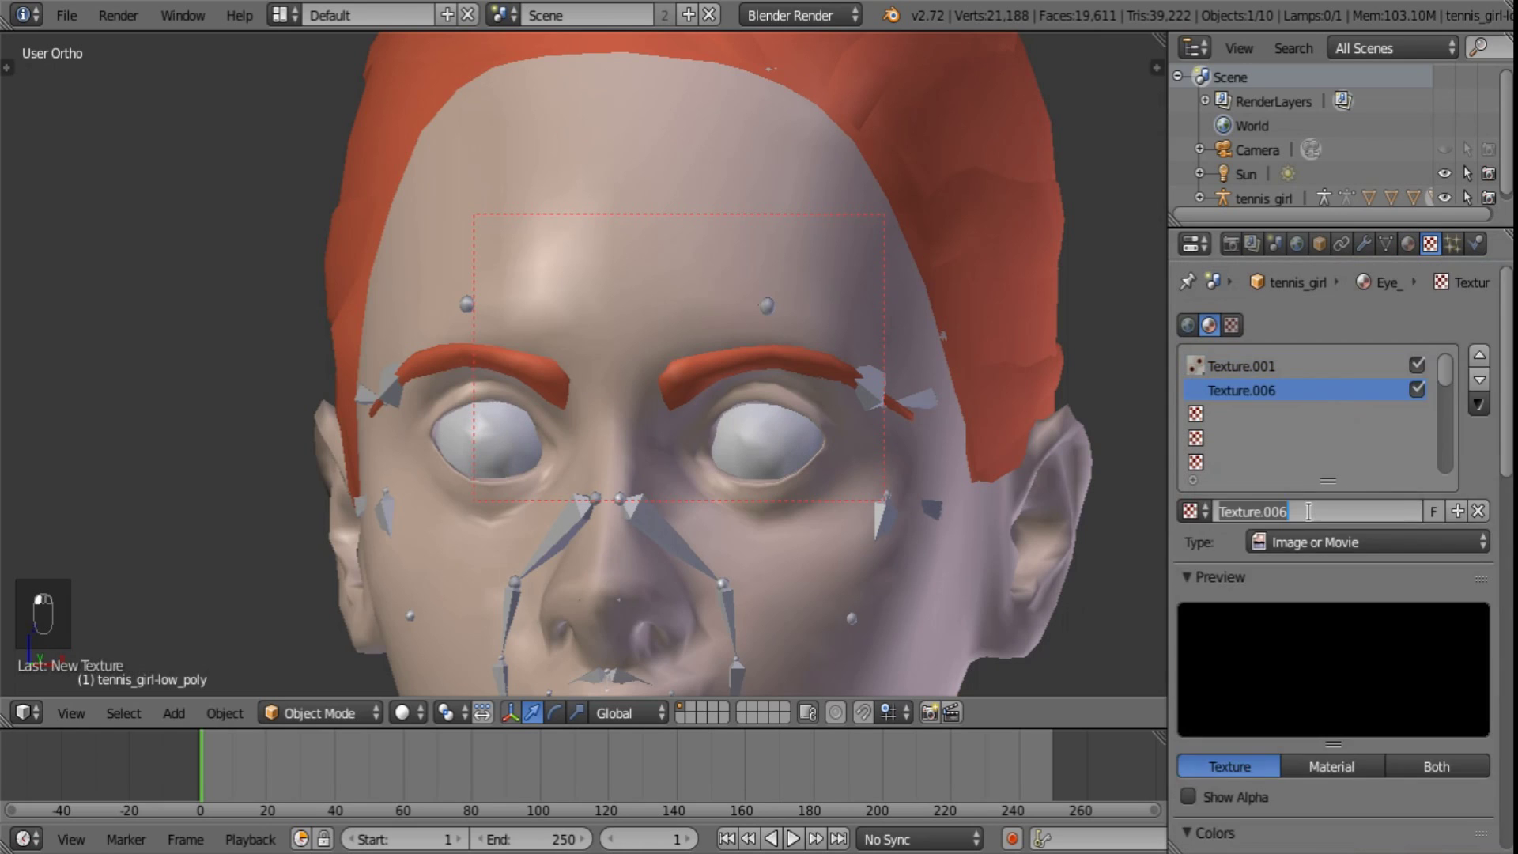
type("Eye color")
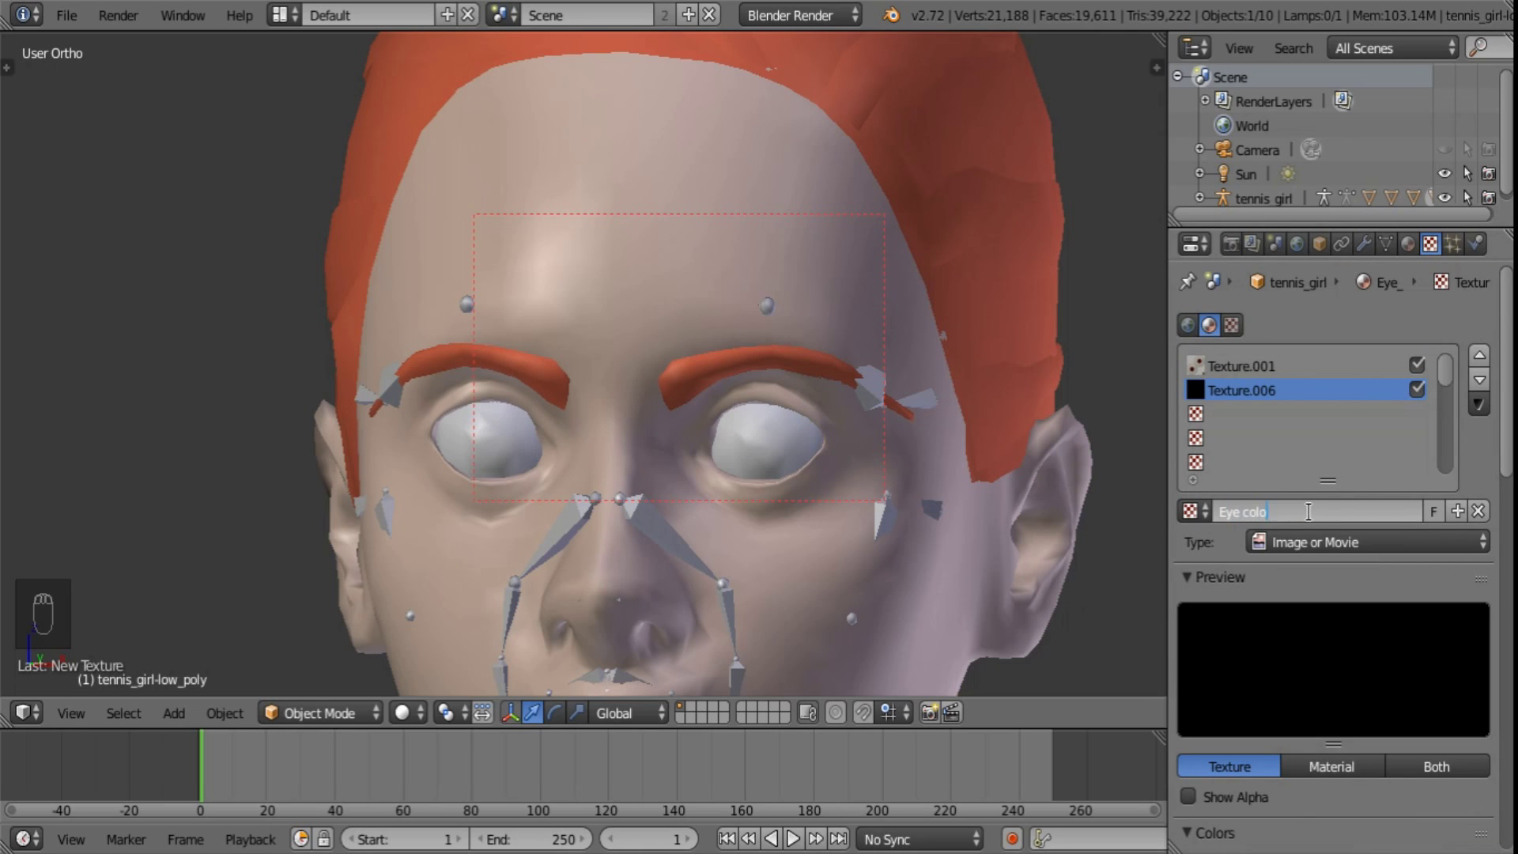
key("Return")
left_click(1297, 541)
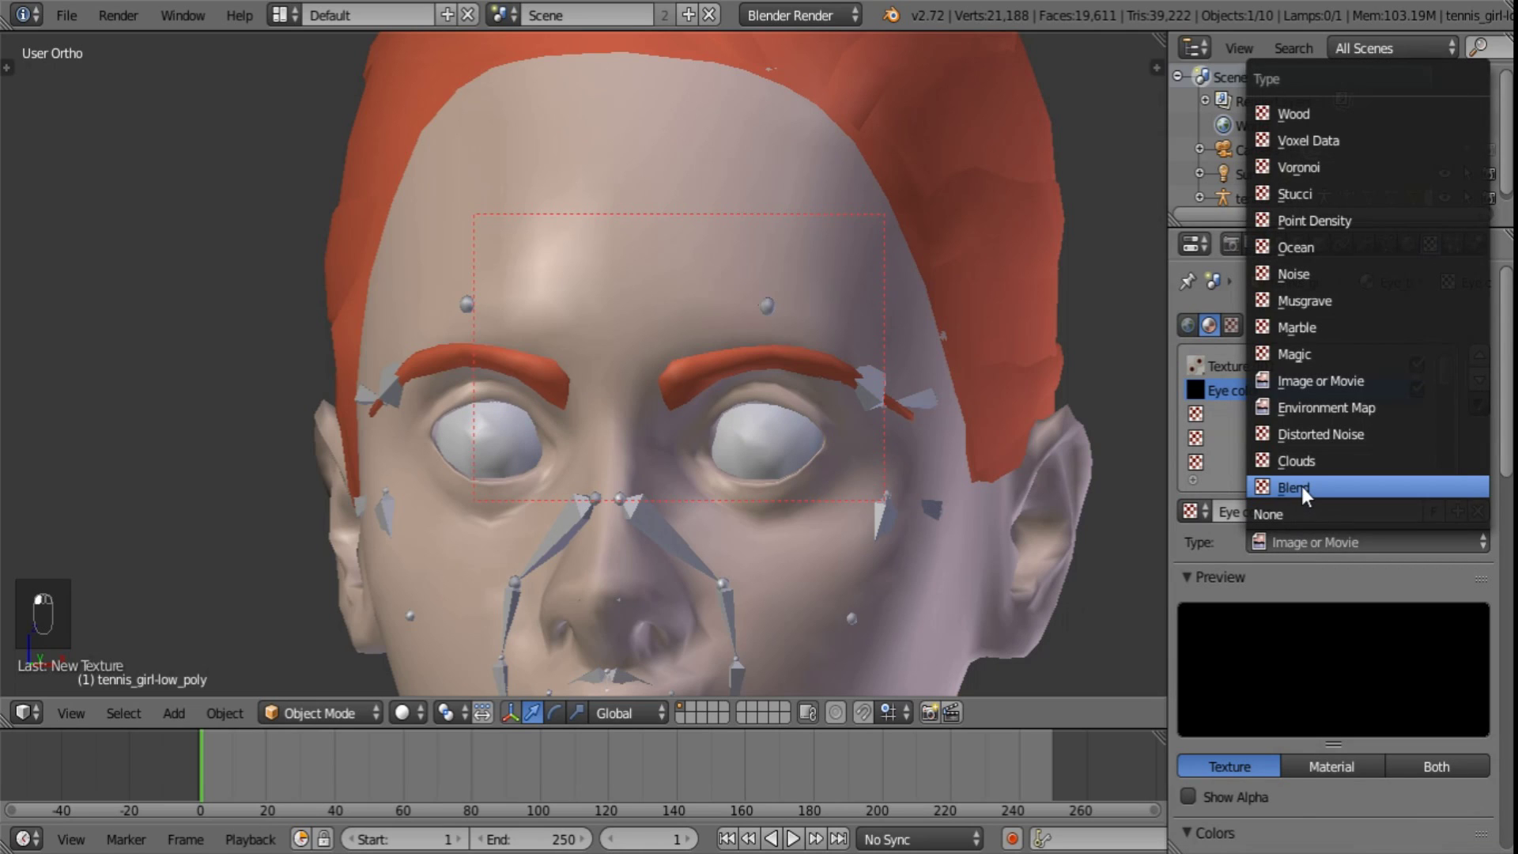
left_click(1301, 487)
- Make the Eye color blend vertical, enable its color ramp and place the white stop at position 0.5
scroll(1385, 600, "down", 10)
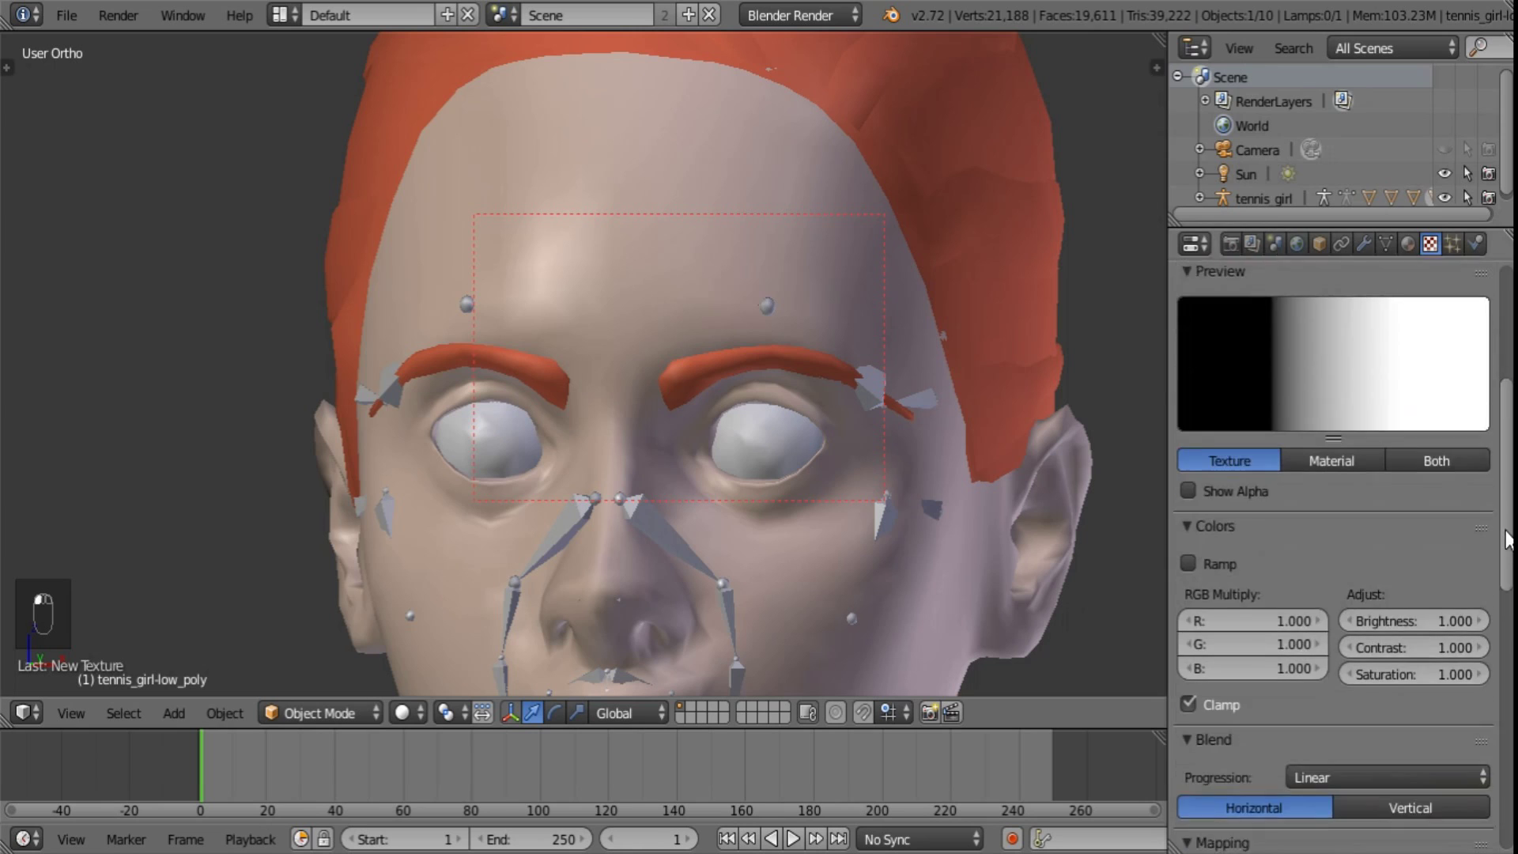
left_click(1387, 686)
scroll(1241, 480, "up", 3)
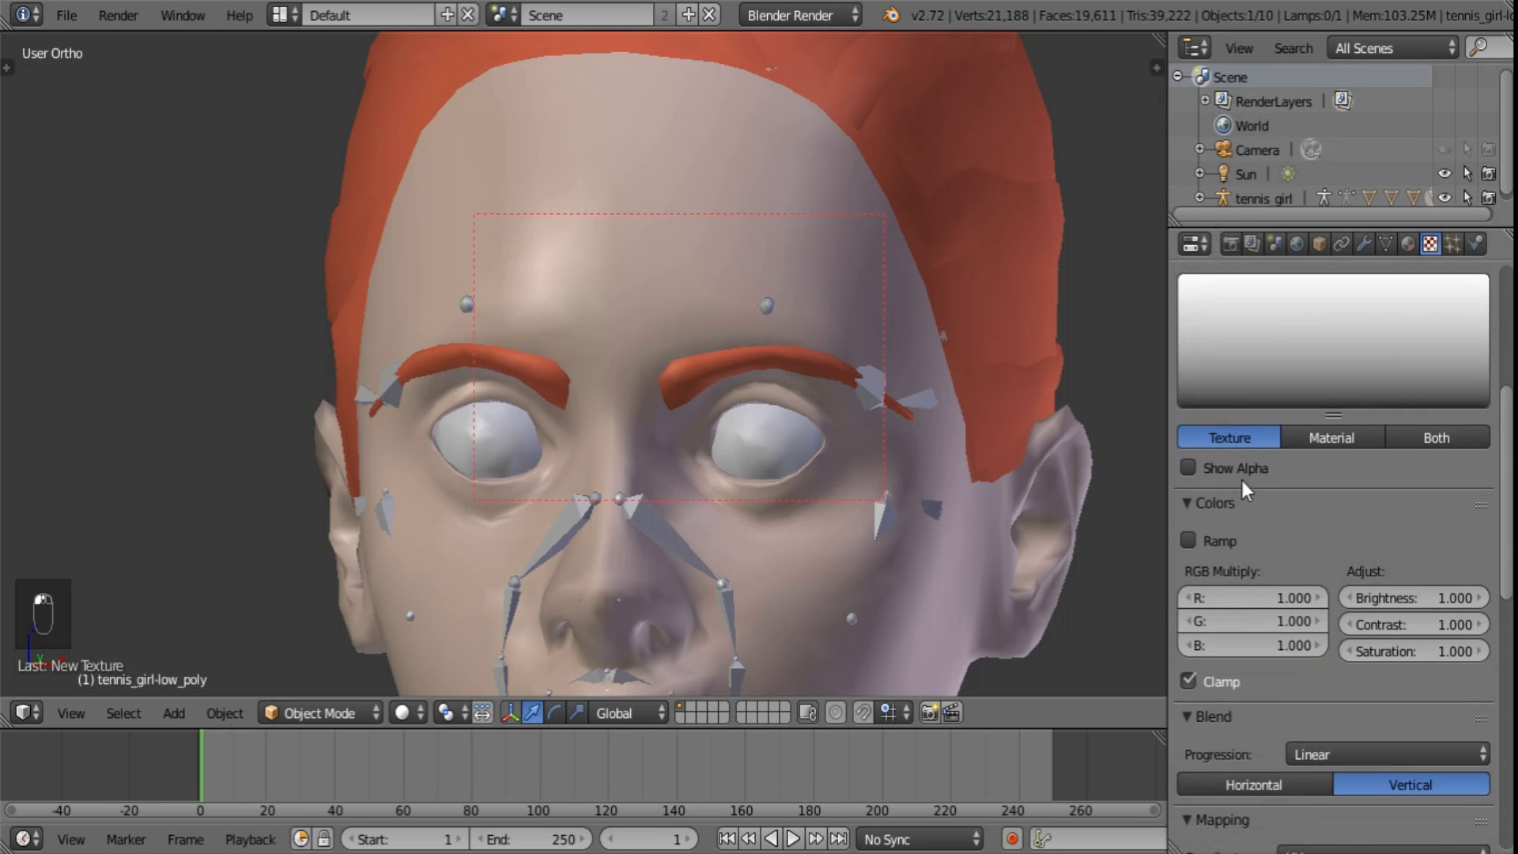
left_click(1186, 540)
scroll(1391, 600, "up", 3)
left_click_drag(1486, 711, 1287, 733)
key("ctrl+a")
type(".5")
key("Return")
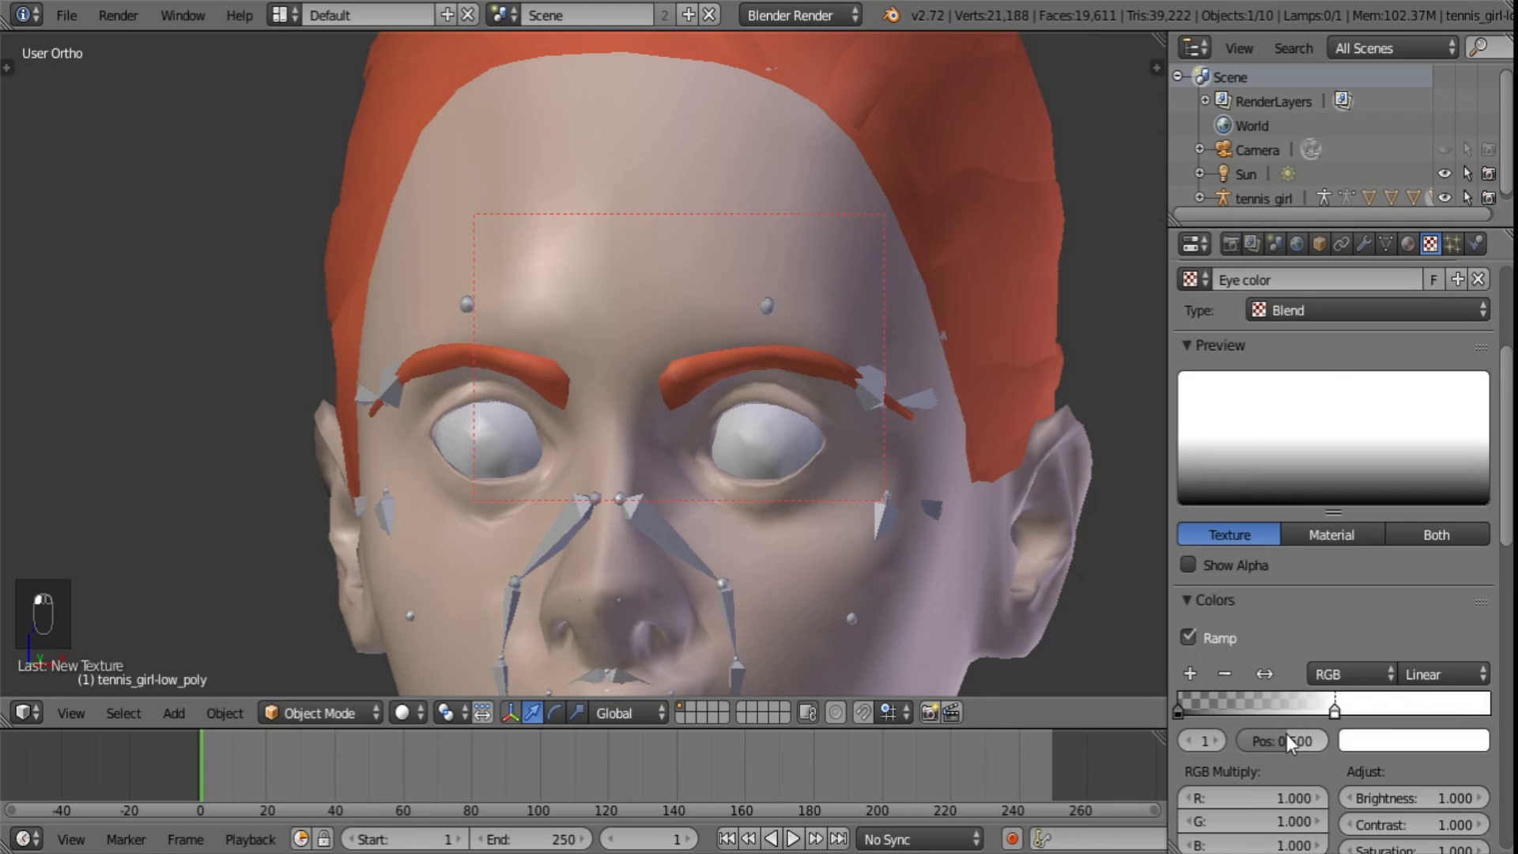
- Move the ramp's first stop to 0.074 and make it opaque white, then color the stop at 0.5 black
left_click_drag(1178, 708, 1201, 709)
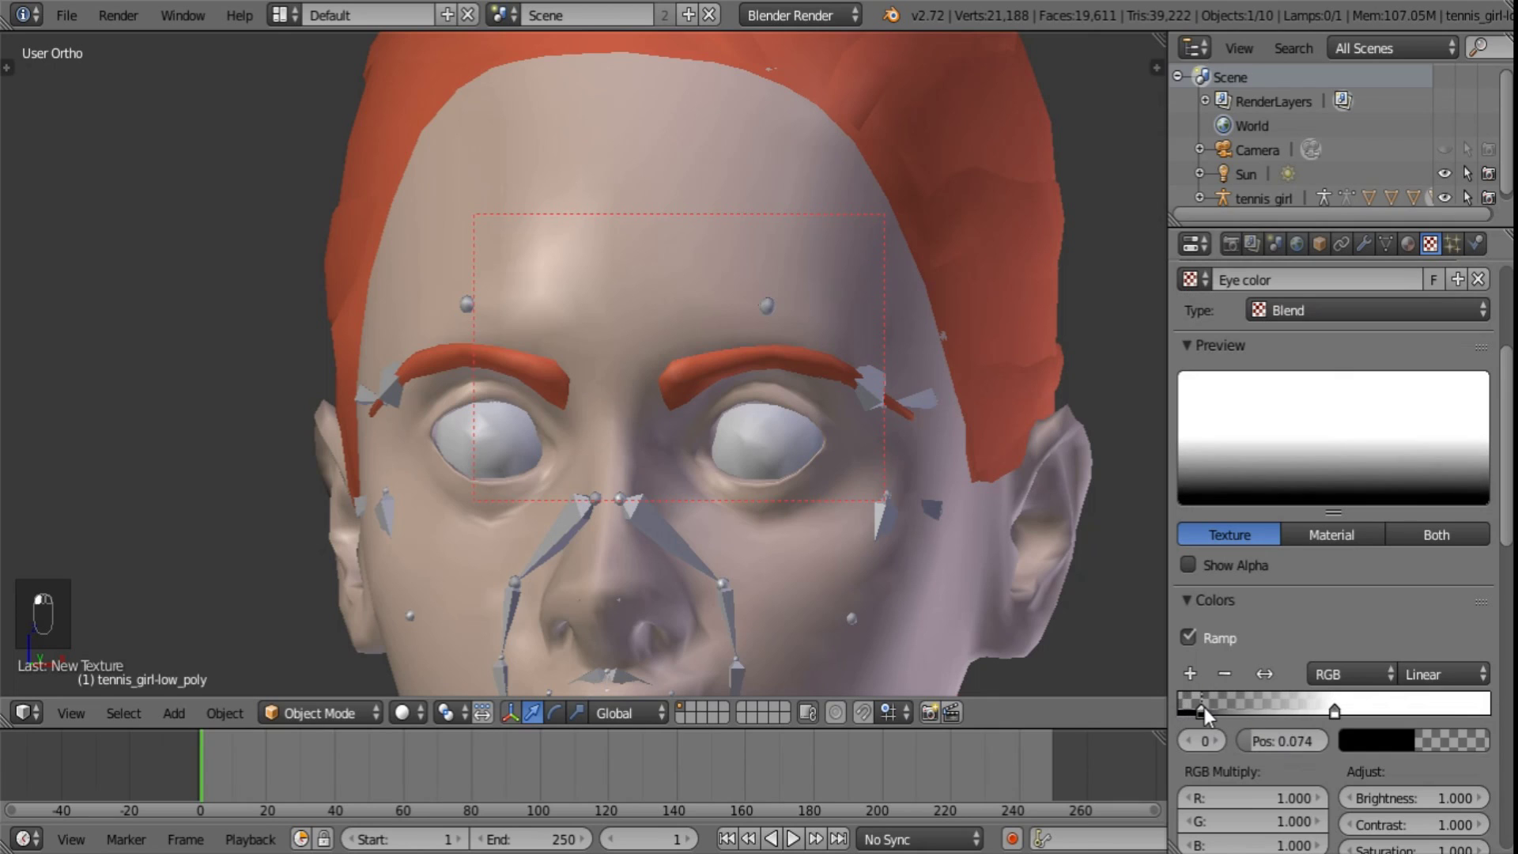
left_click(1358, 746)
left_click_drag(1327, 697, 1473, 647)
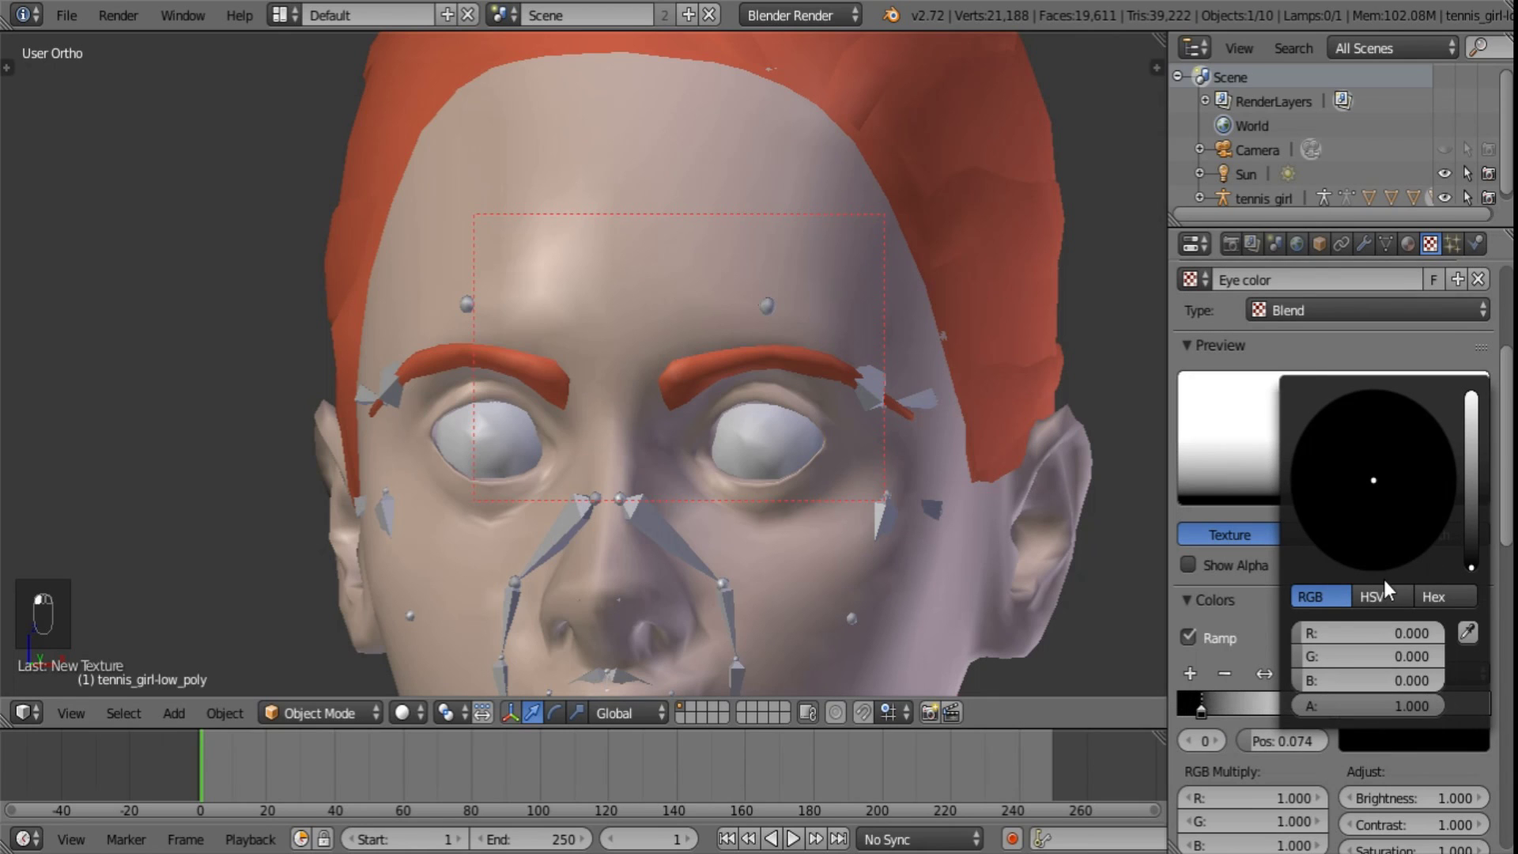
left_click_drag(1468, 564, 1481, 358)
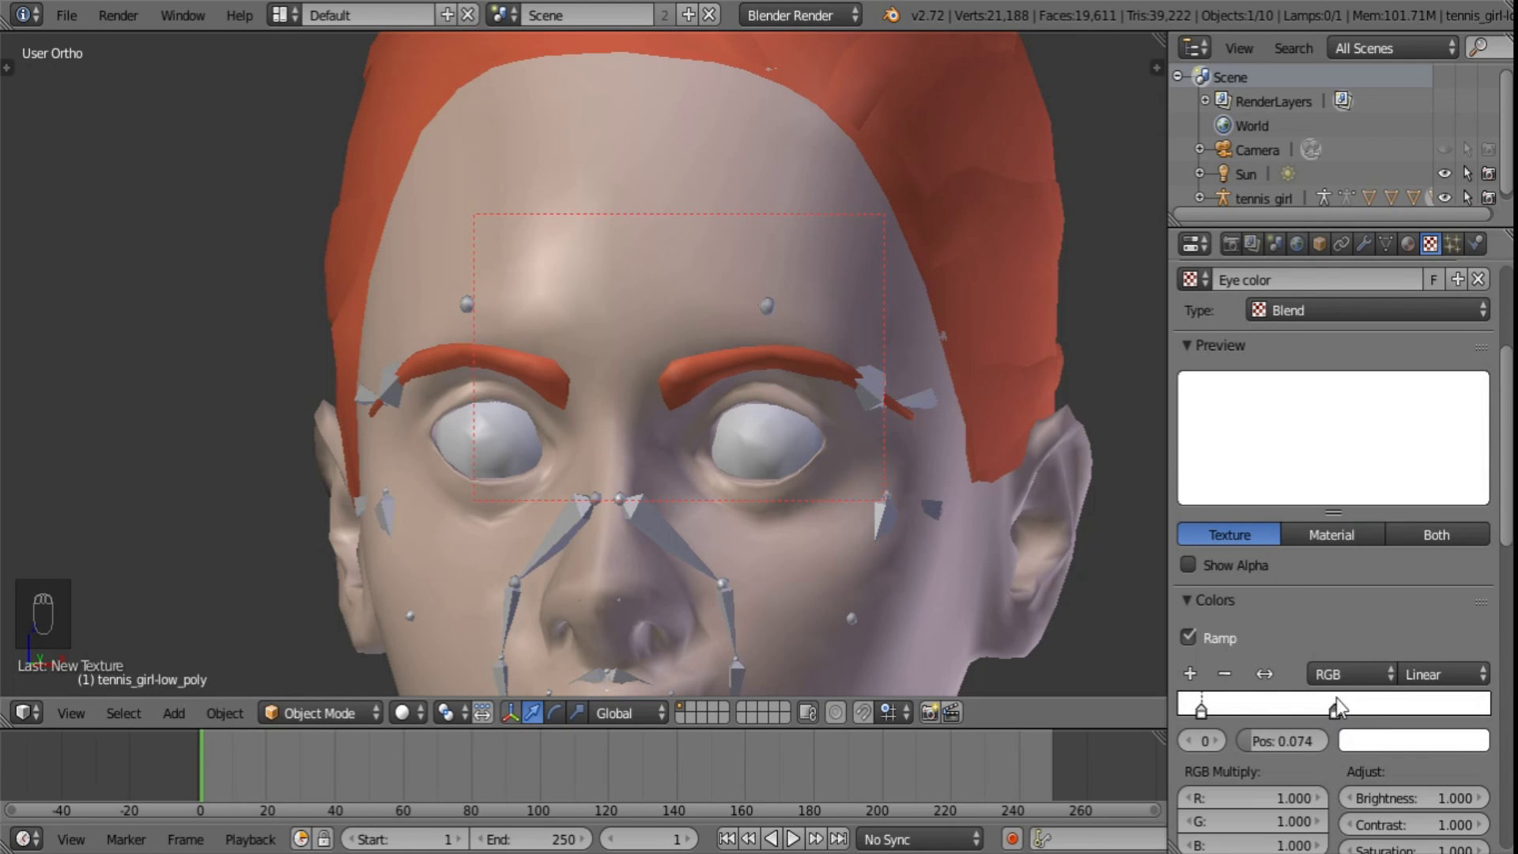
left_click(1336, 697)
left_click(1383, 742)
left_click_drag(1487, 509, 1473, 625)
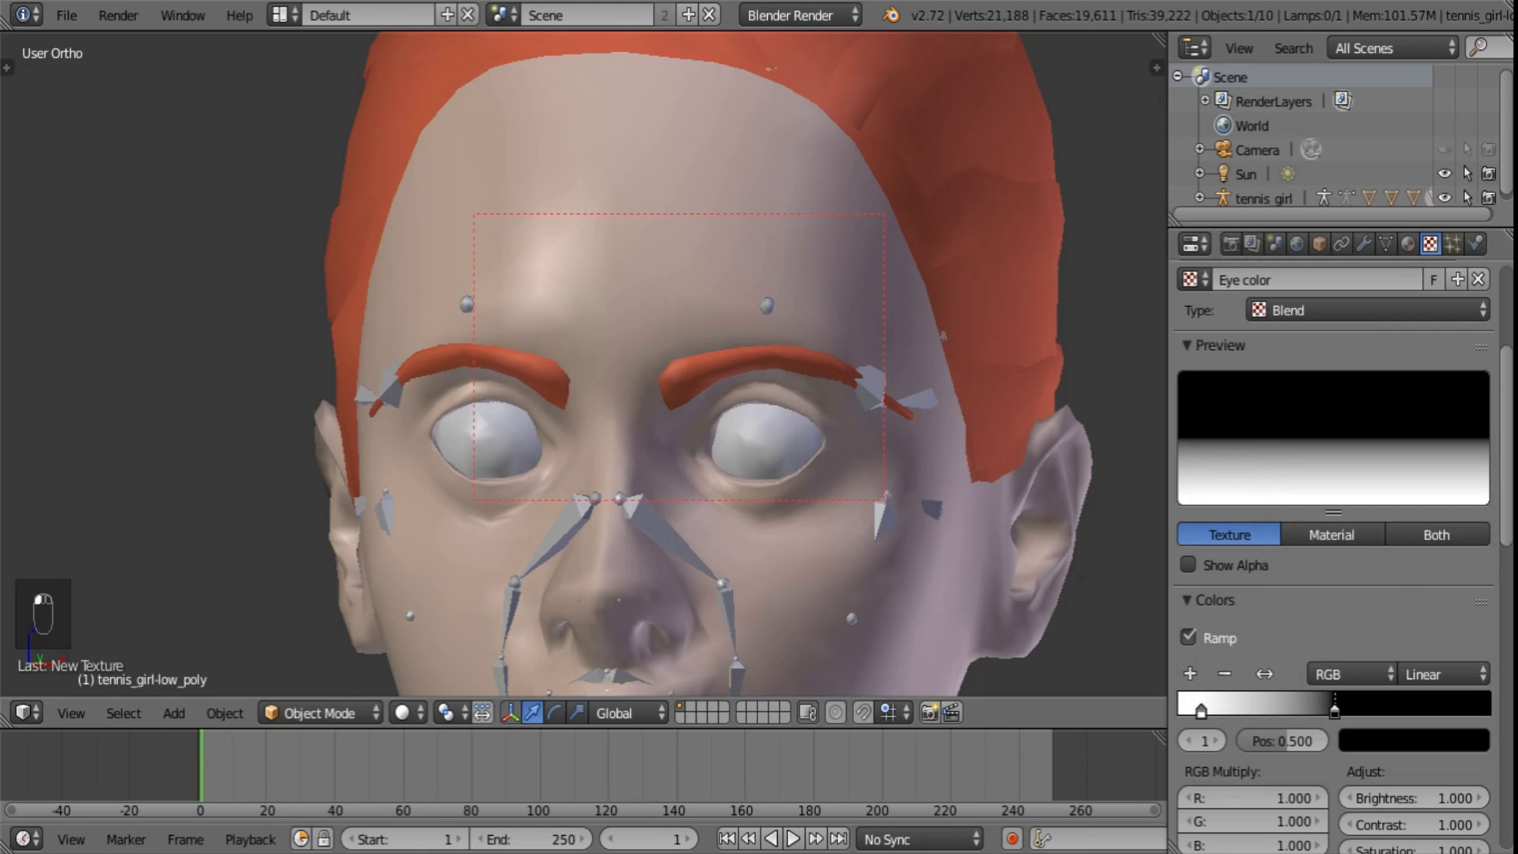
- Check the eye image in Texture.001 for reference, then move the Eye color ramp's first white stop to 0.160
left_click_drag(1509, 408, 1511, 306)
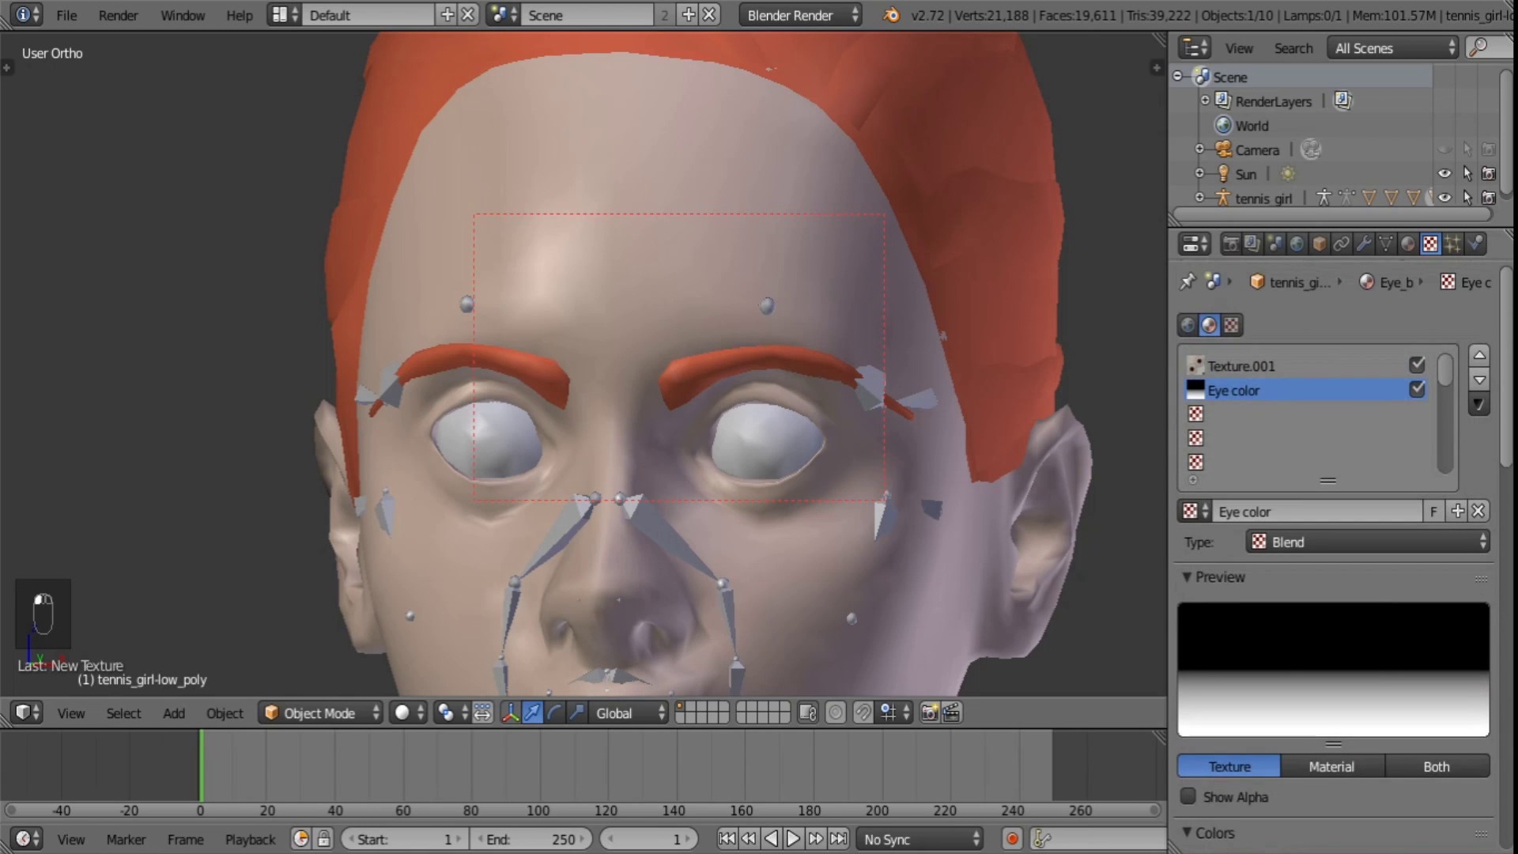
left_click(1241, 366)
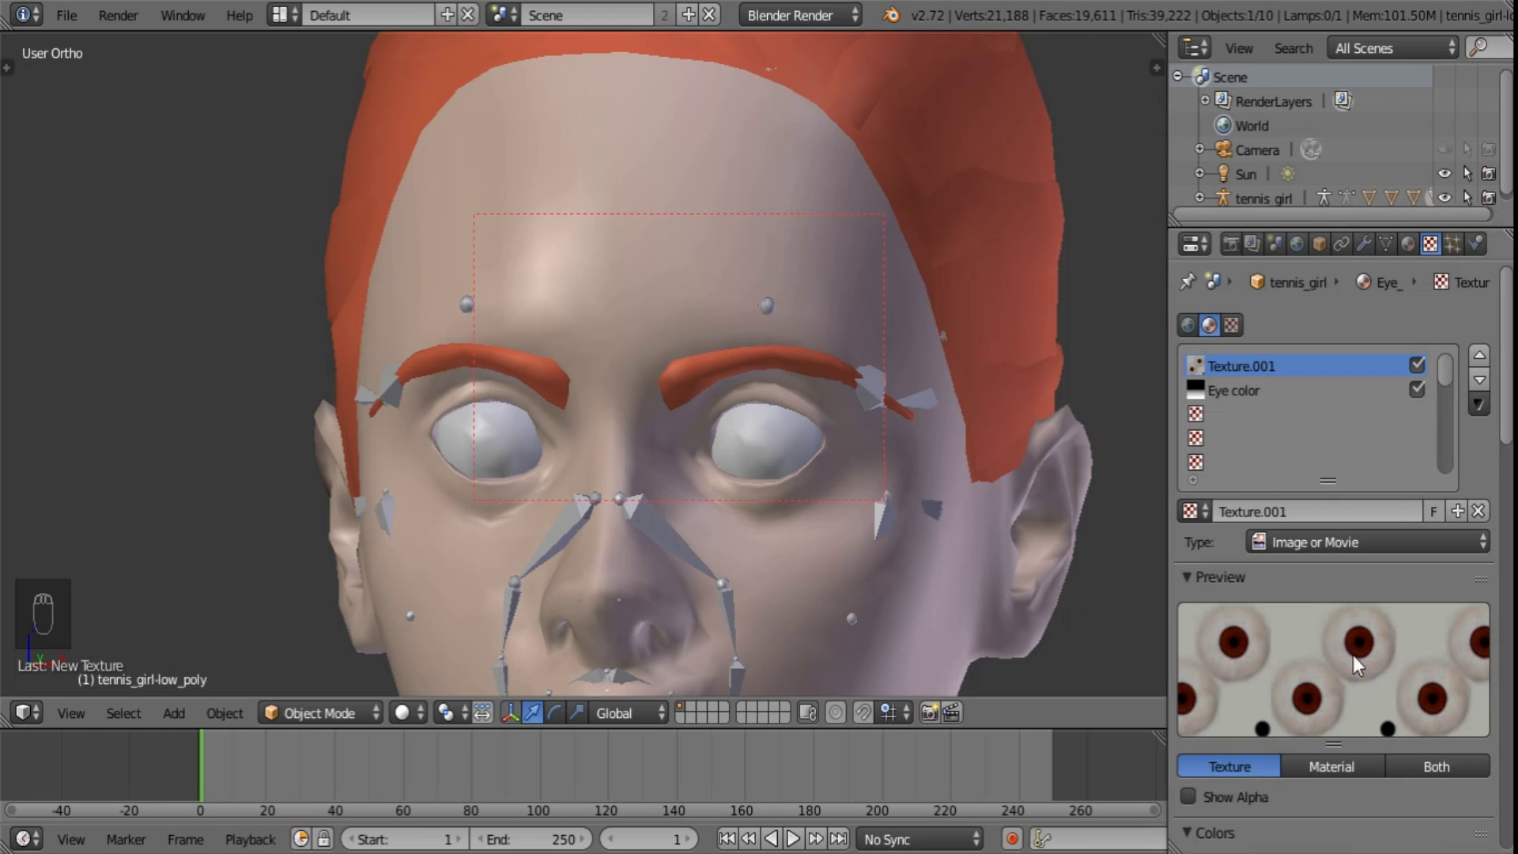
left_click(1232, 388)
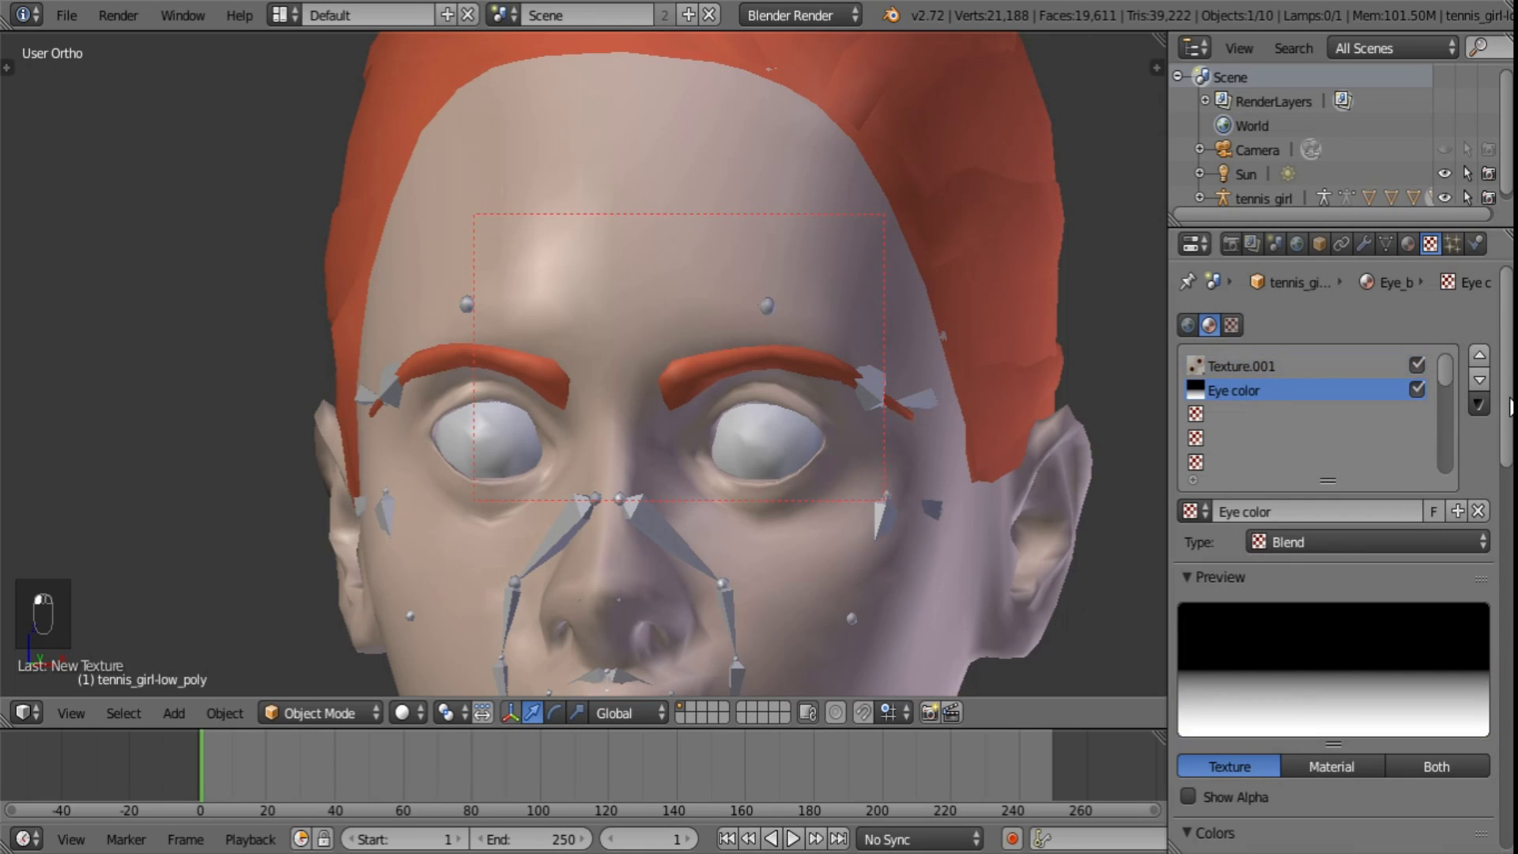
left_click_drag(1509, 407, 1508, 526)
left_click_drag(1214, 585, 1237, 583)
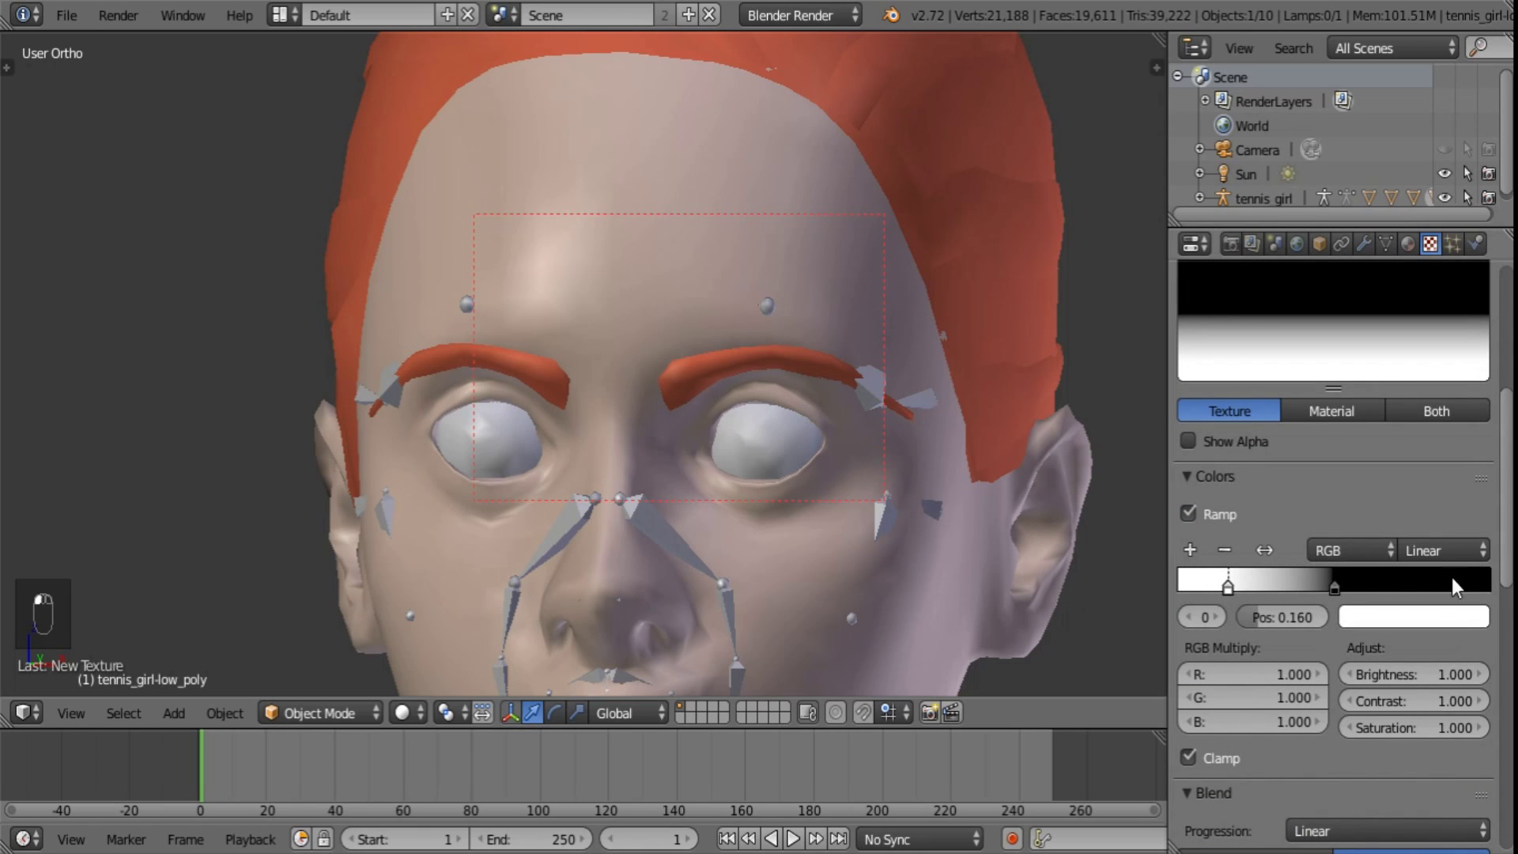
- Add a black stop at 0.574 and a white stop at 0.761 to the Eye color ramp
left_click(1189, 550)
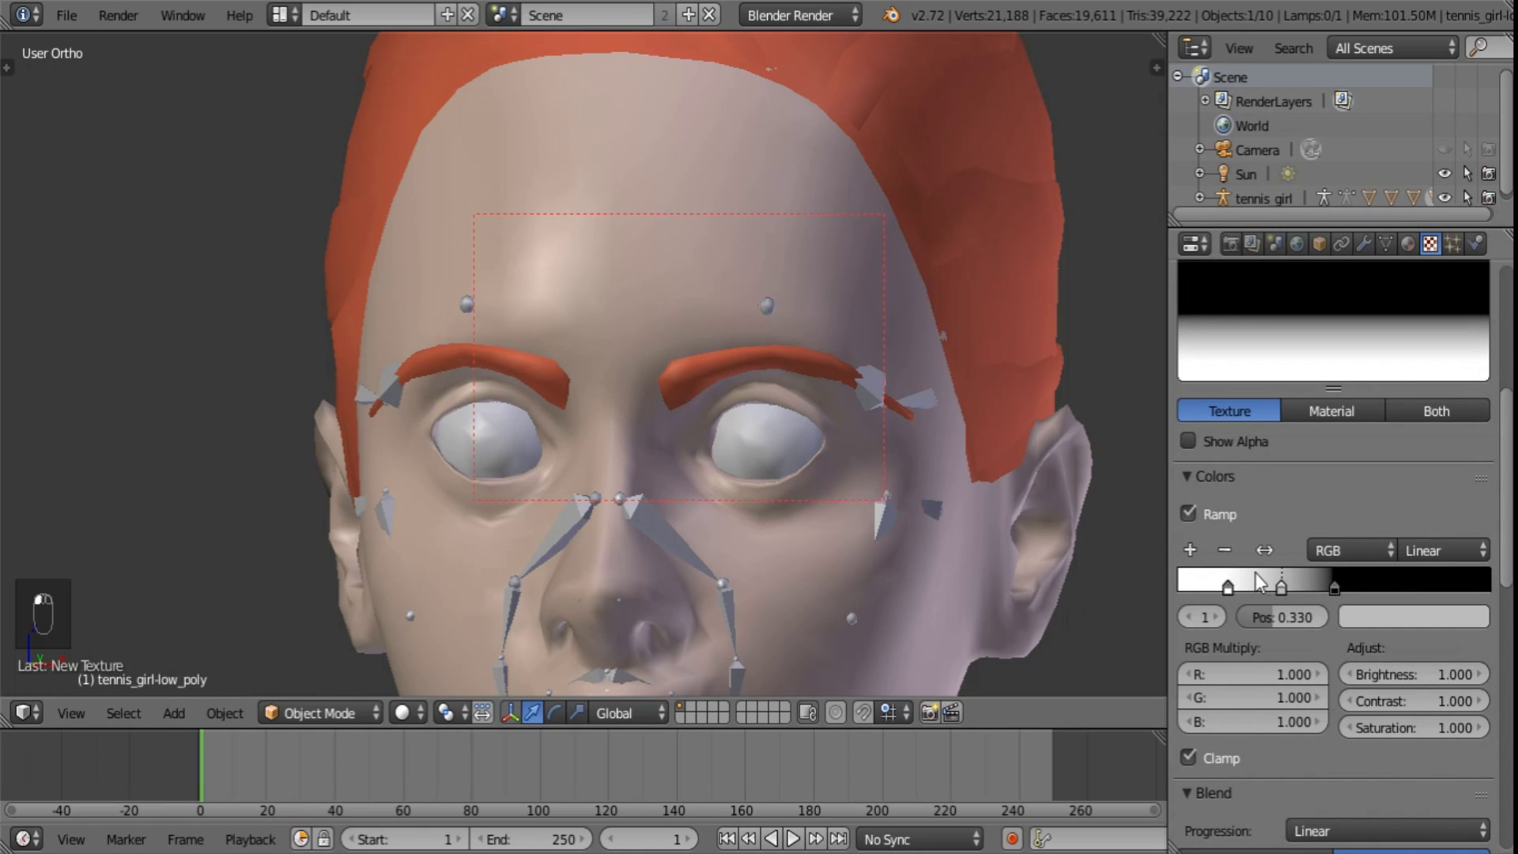
left_click_drag(1288, 586, 1357, 589)
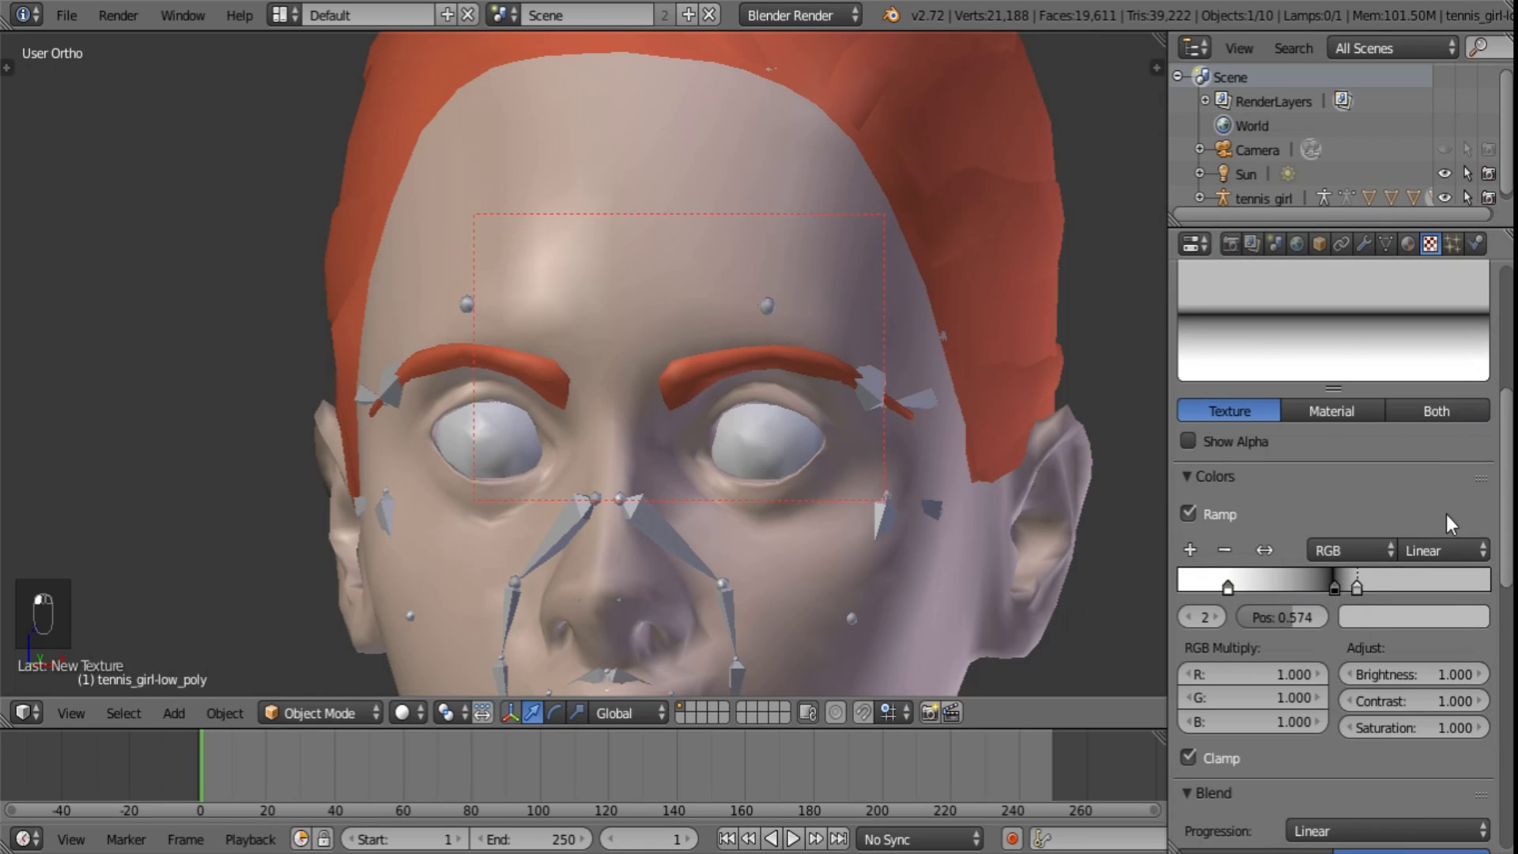
left_click(1427, 619)
left_click_drag(1470, 372, 1469, 462)
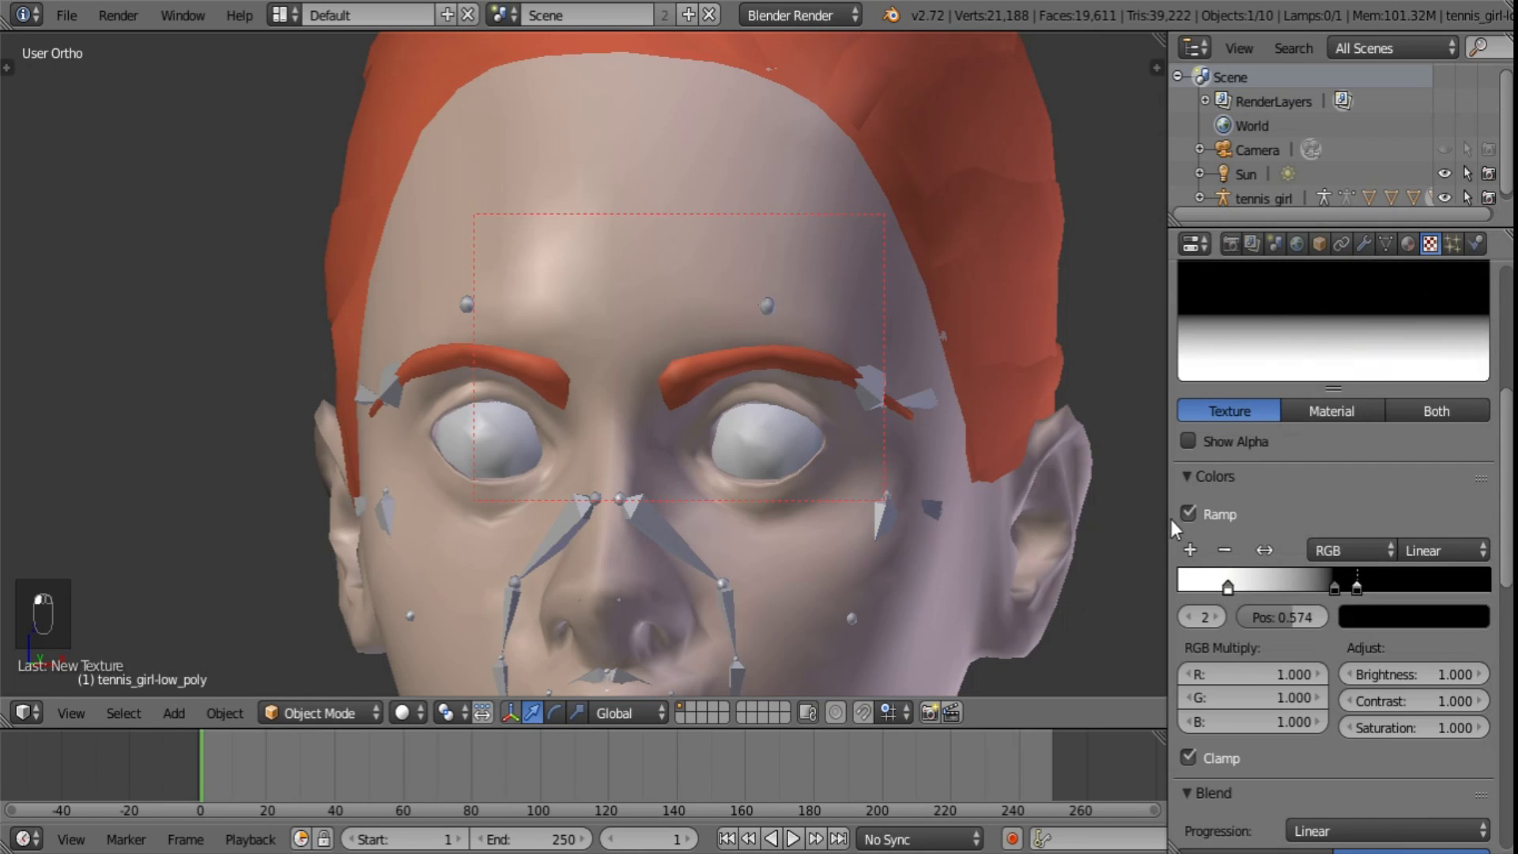
left_click(1189, 550)
left_click_drag(1349, 583, 1415, 583)
left_click(1405, 620)
left_click_drag(1474, 315, 1472, 257)
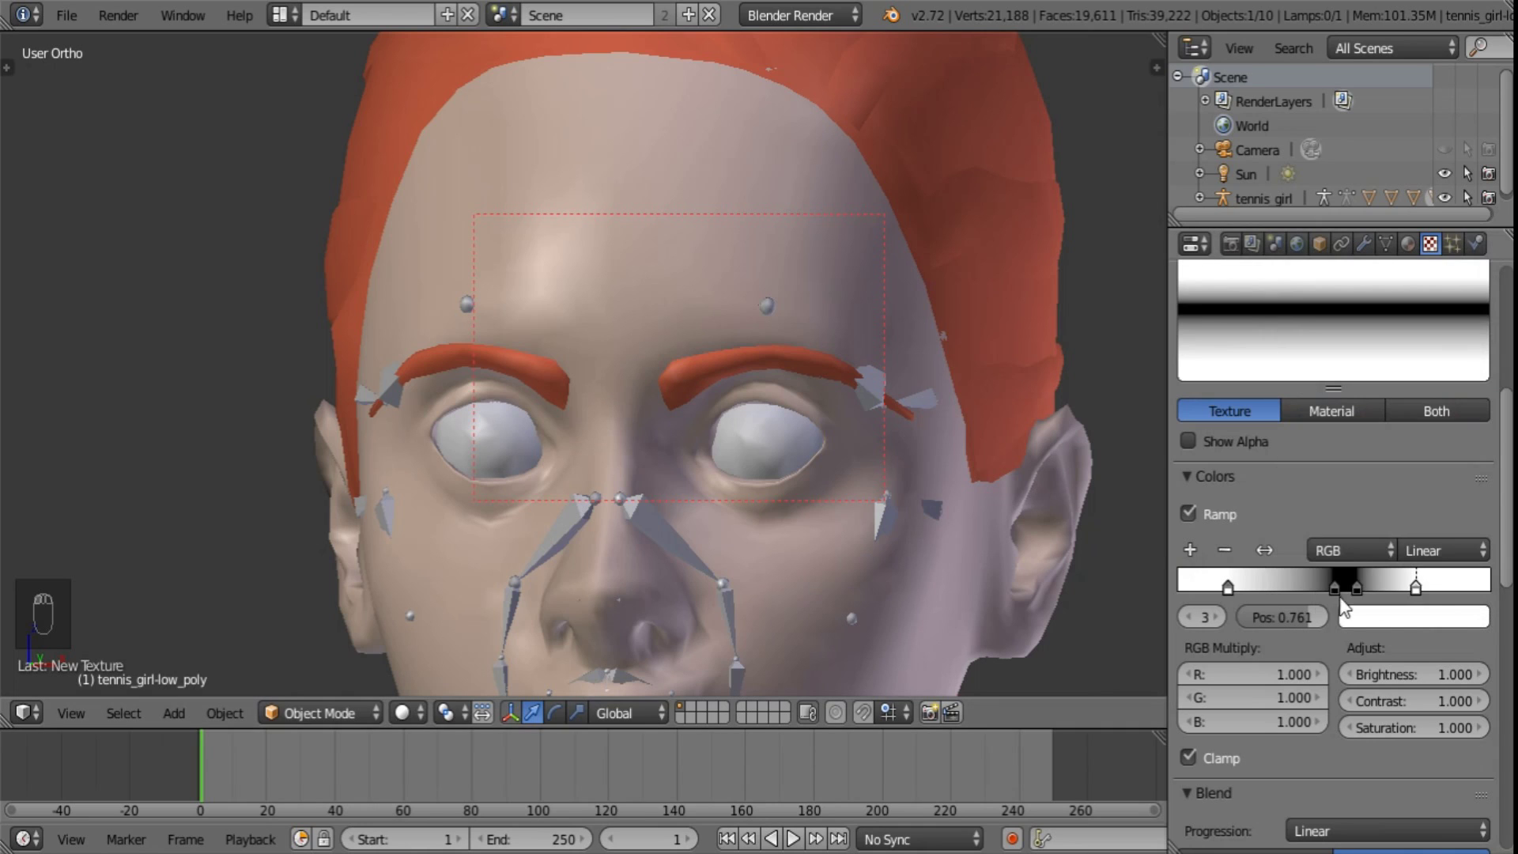
- Move the ramp's last white stop close to the black band and set the ramp interpolation to Ease
left_click_drag(1417, 584, 1356, 588)
left_click(1420, 545)
left_click(1409, 498)
- Add an opaque black stop at 0.822 to the Eye color ramp
left_click(1191, 548)
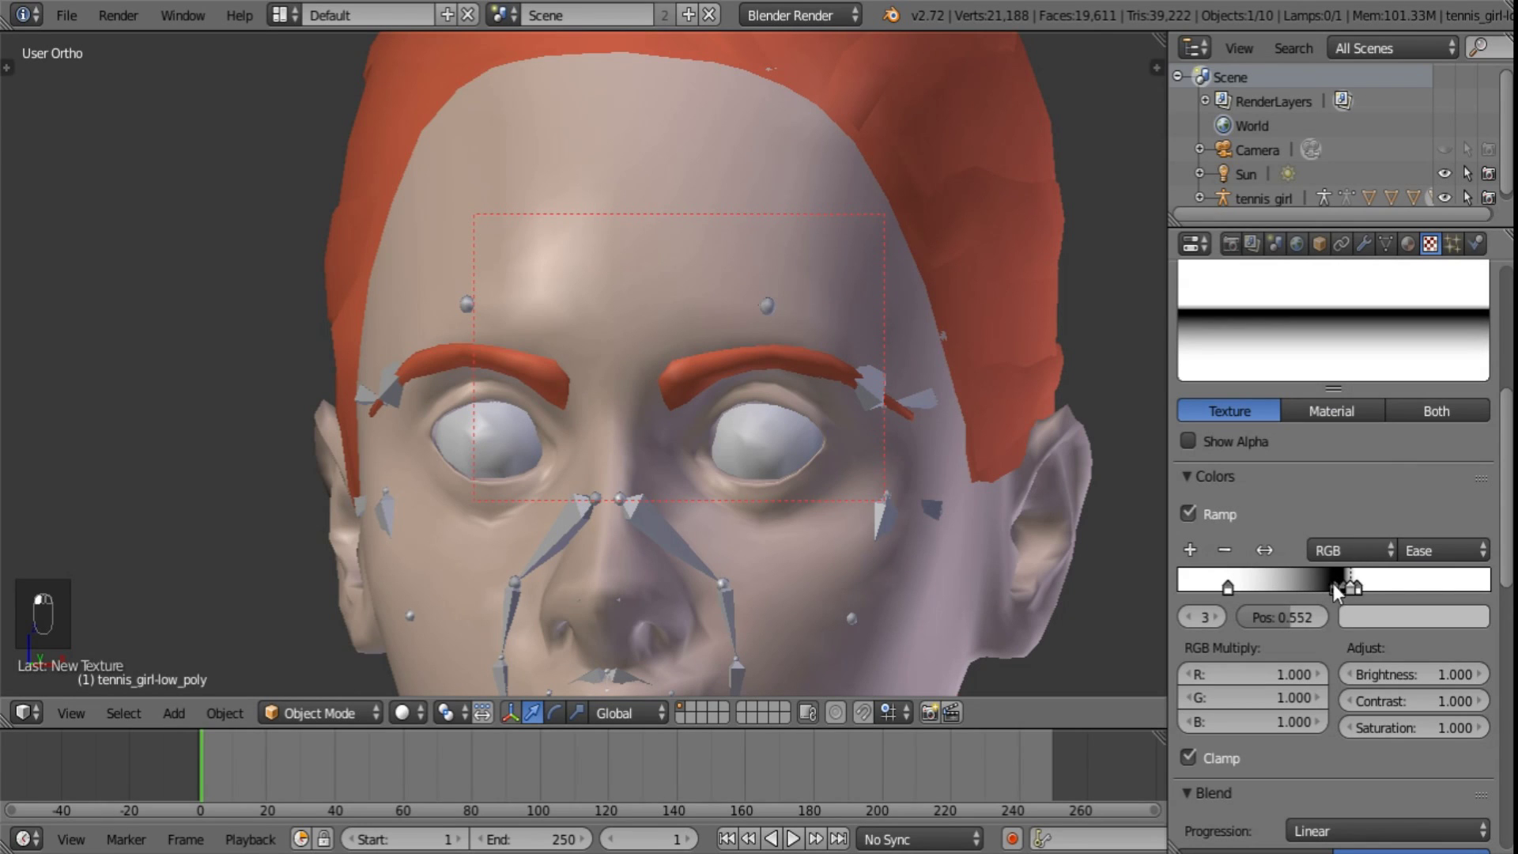
left_click_drag(1276, 620, 1281, 622)
left_click(1366, 615)
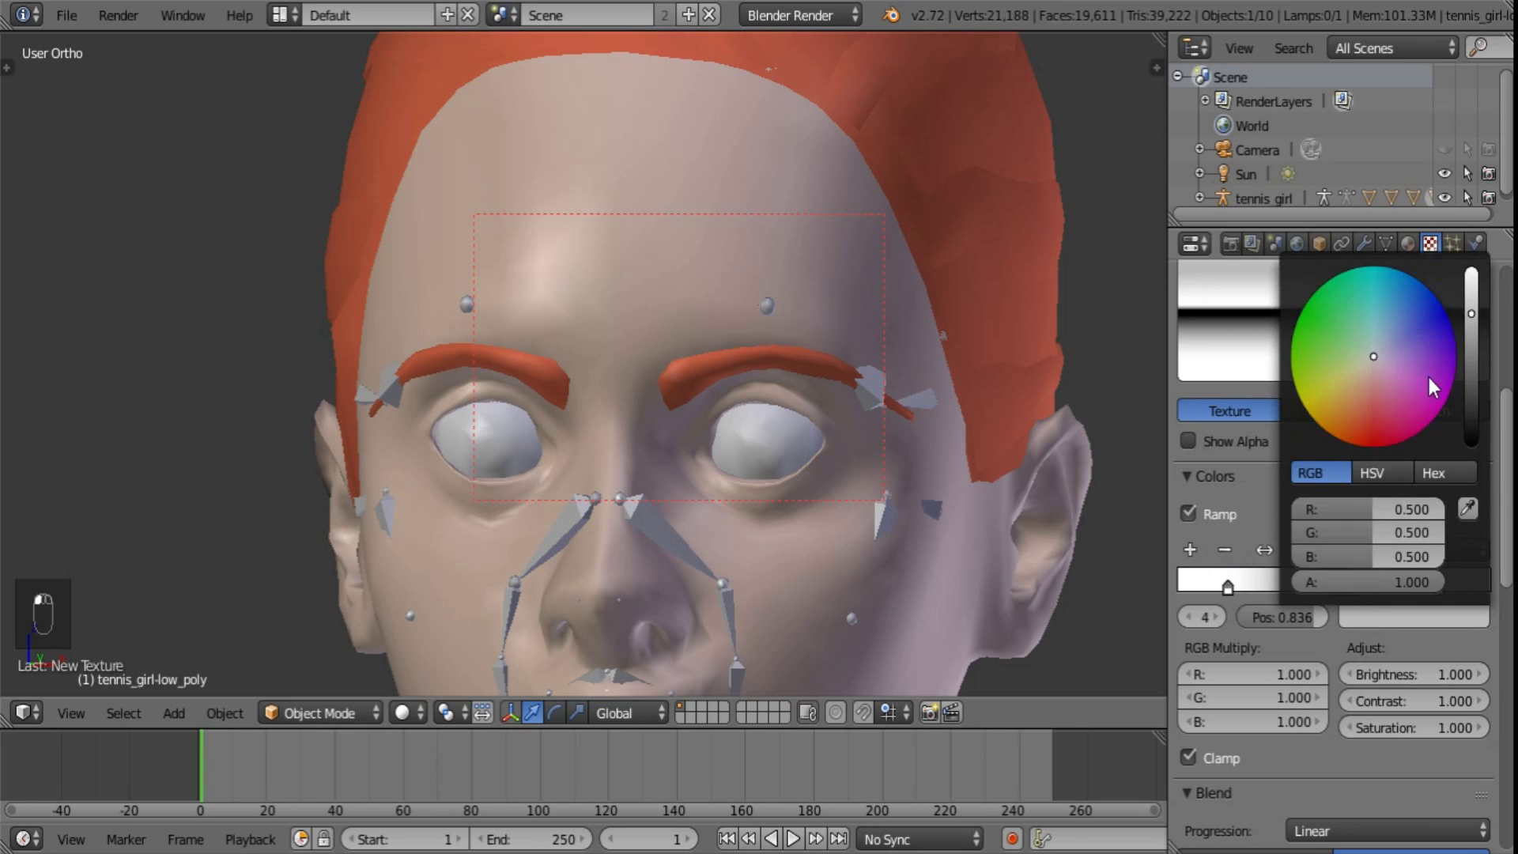
left_click_drag(1478, 437, 1475, 466)
left_click_drag(1437, 580, 1433, 579)
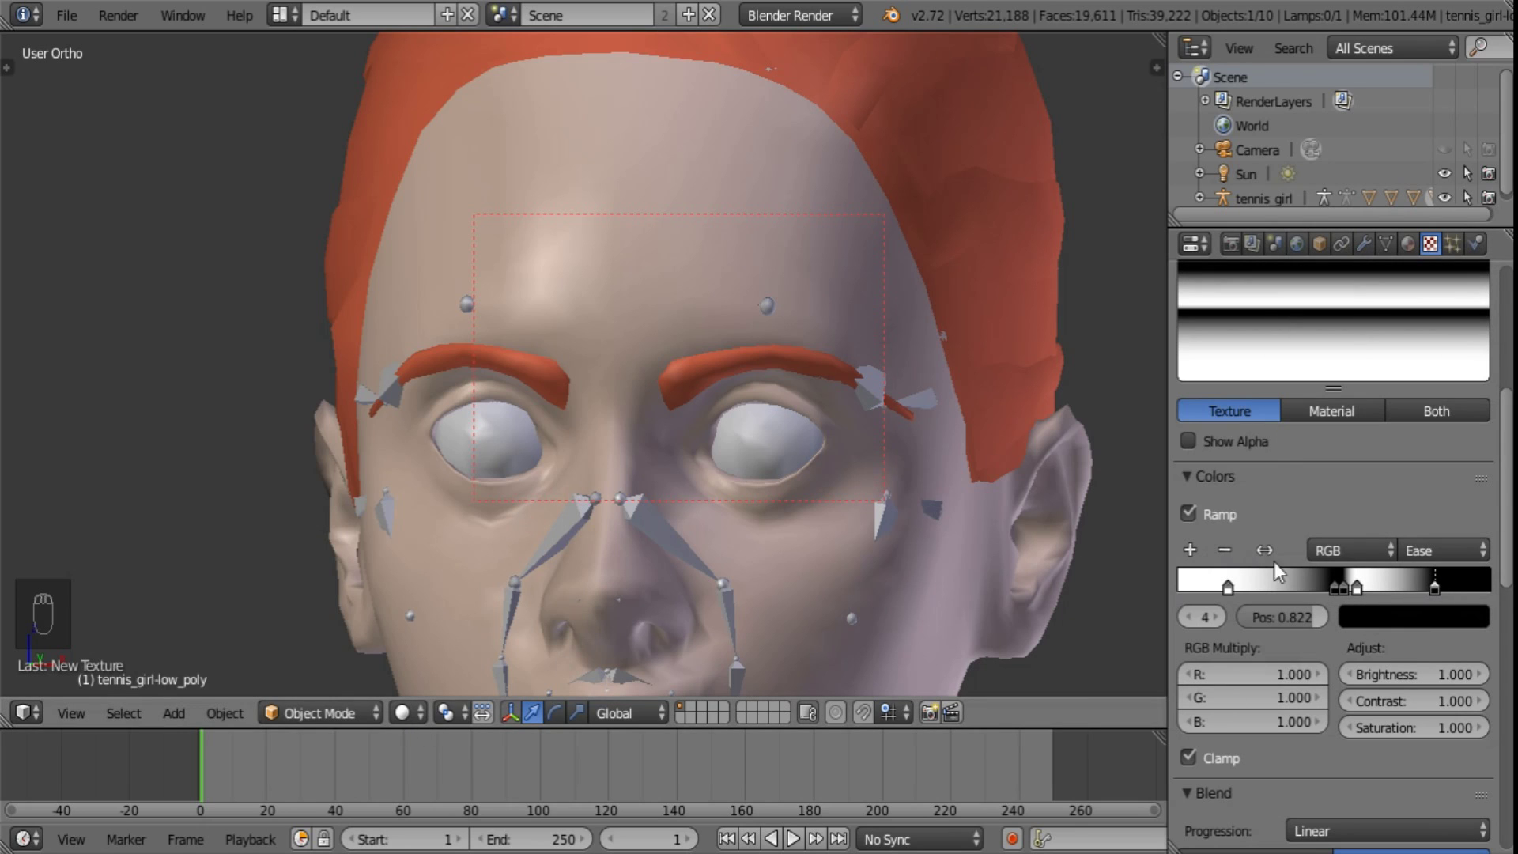
- Preview the Eye color texture on the character's eyes with Rendered viewport shading
scroll(1359, 689, "down", 5)
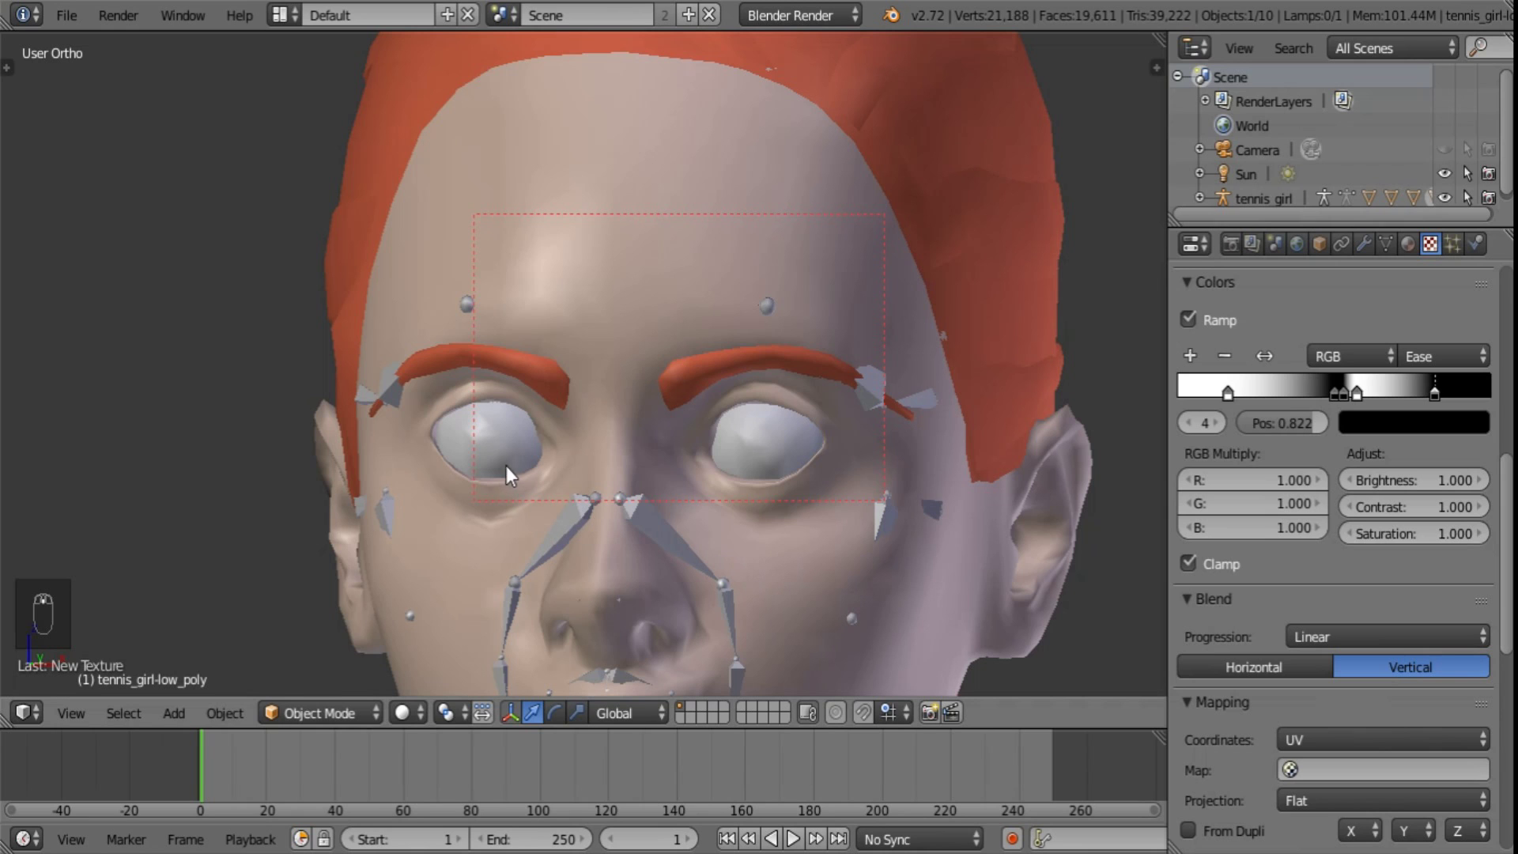
middle_click_drag(587, 458, 648, 364, "shift")
left_click(408, 712)
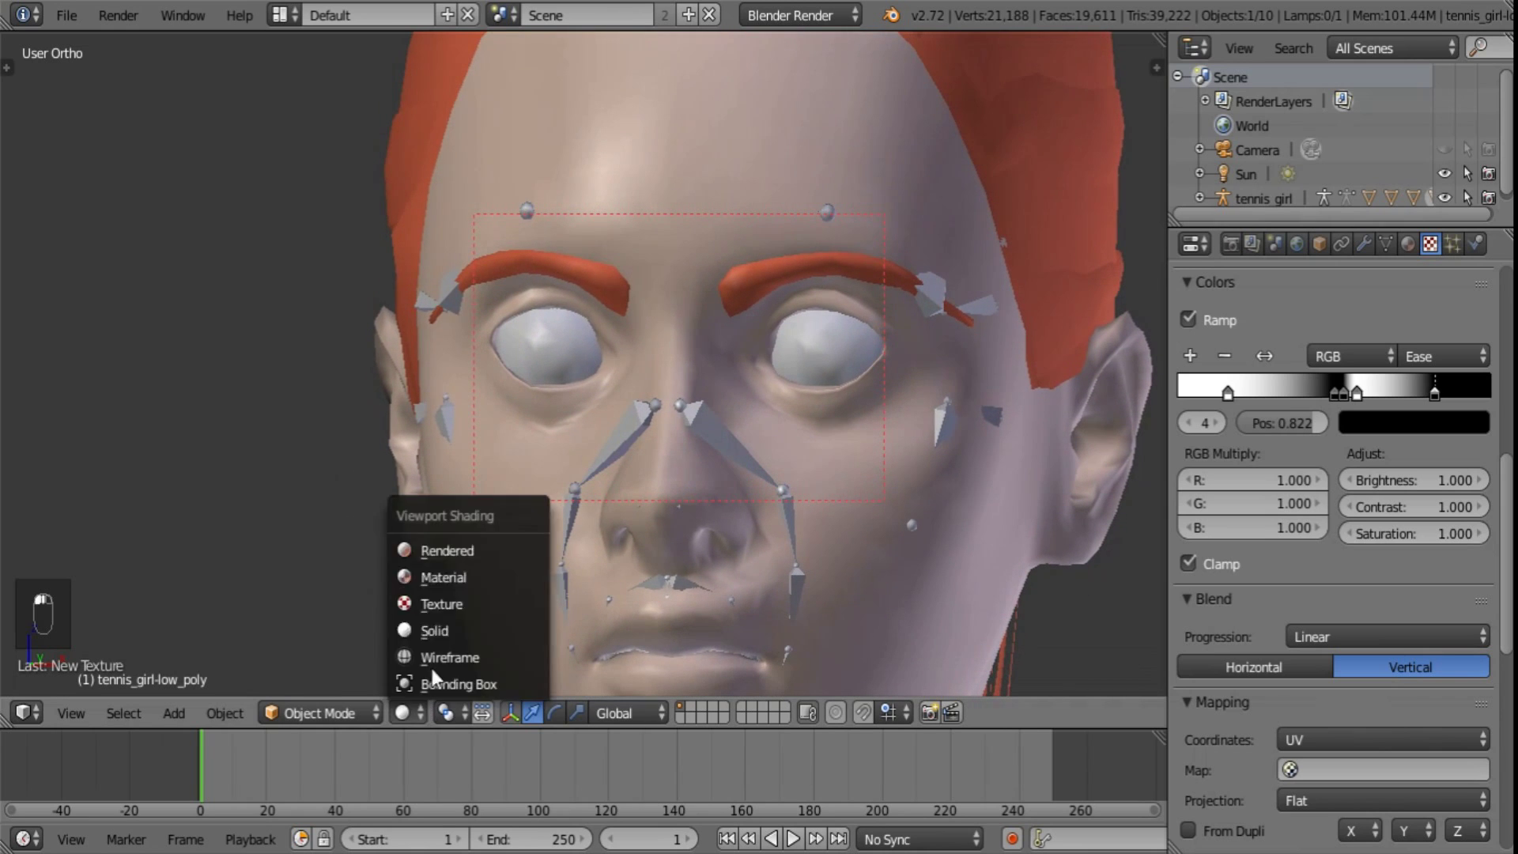
left_click(474, 551)
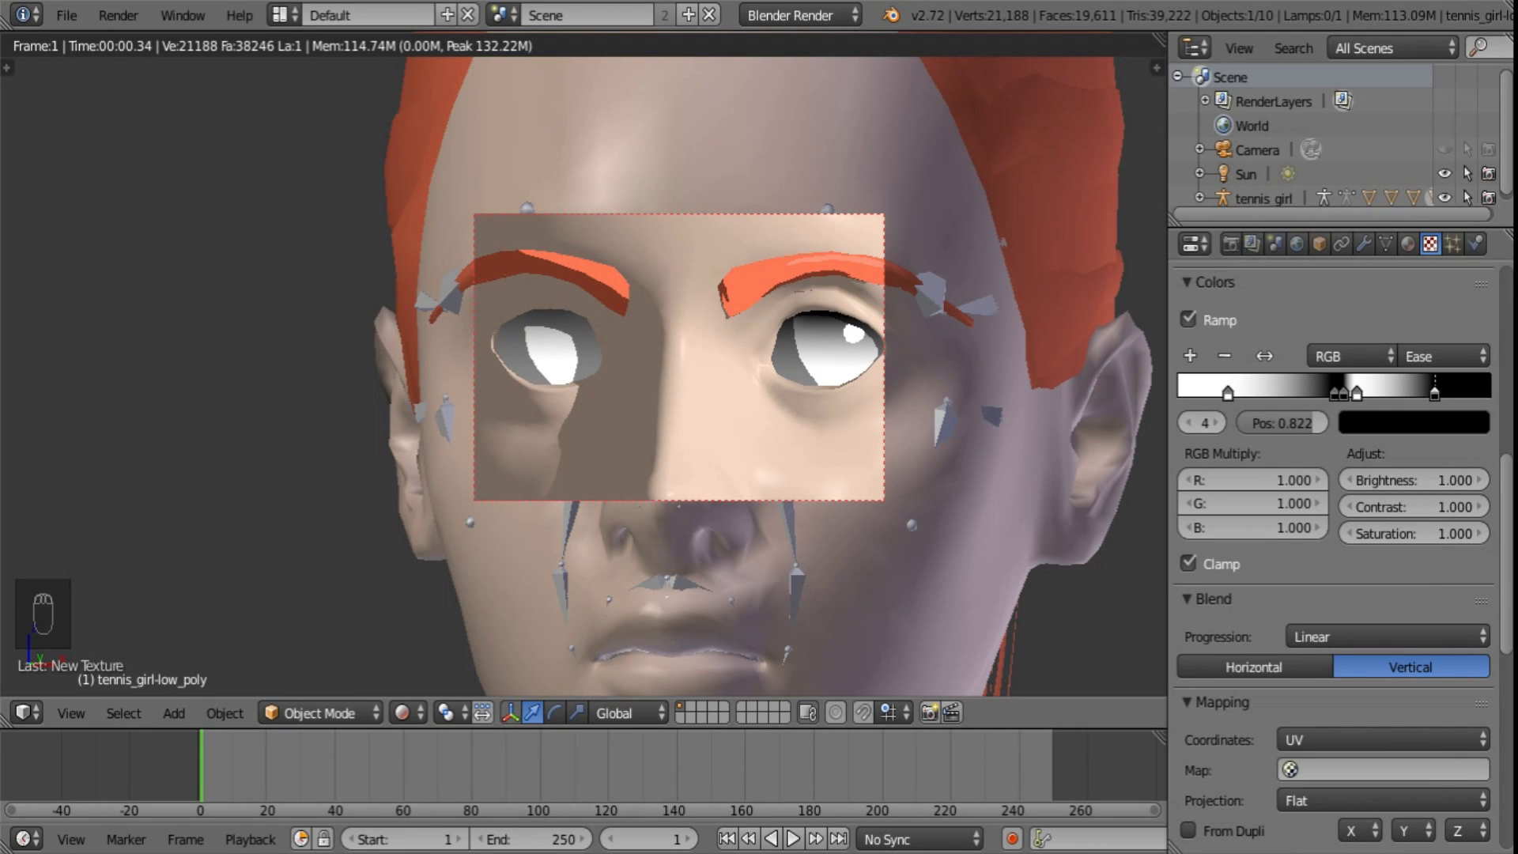
- Return the viewport to Solid shading and create a texture named Eye.000 in the slot below Eye color
left_click_drag(1509, 569, 1508, 246)
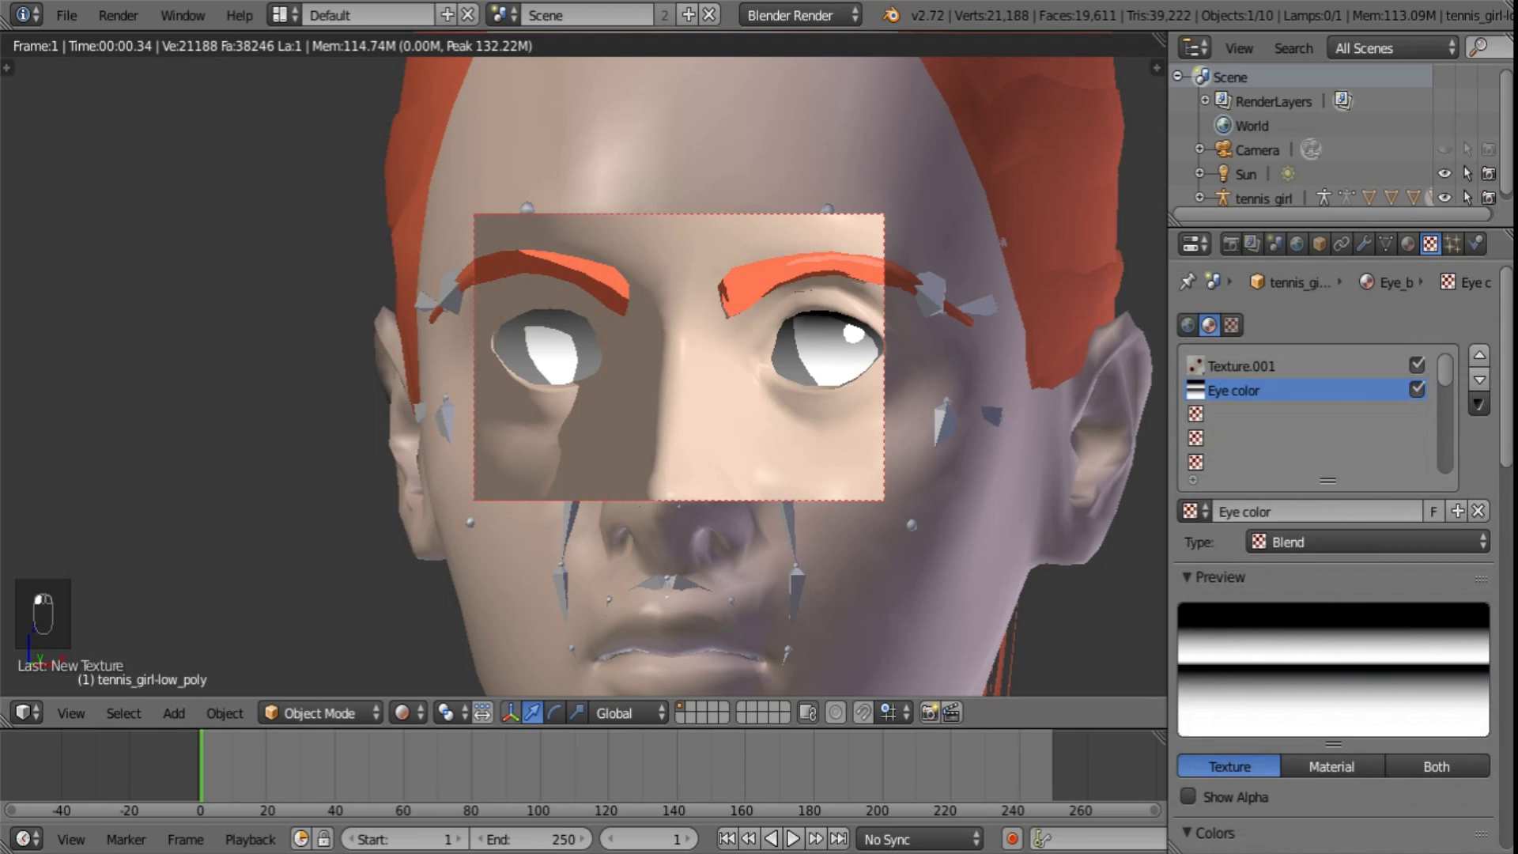
left_click(1301, 416)
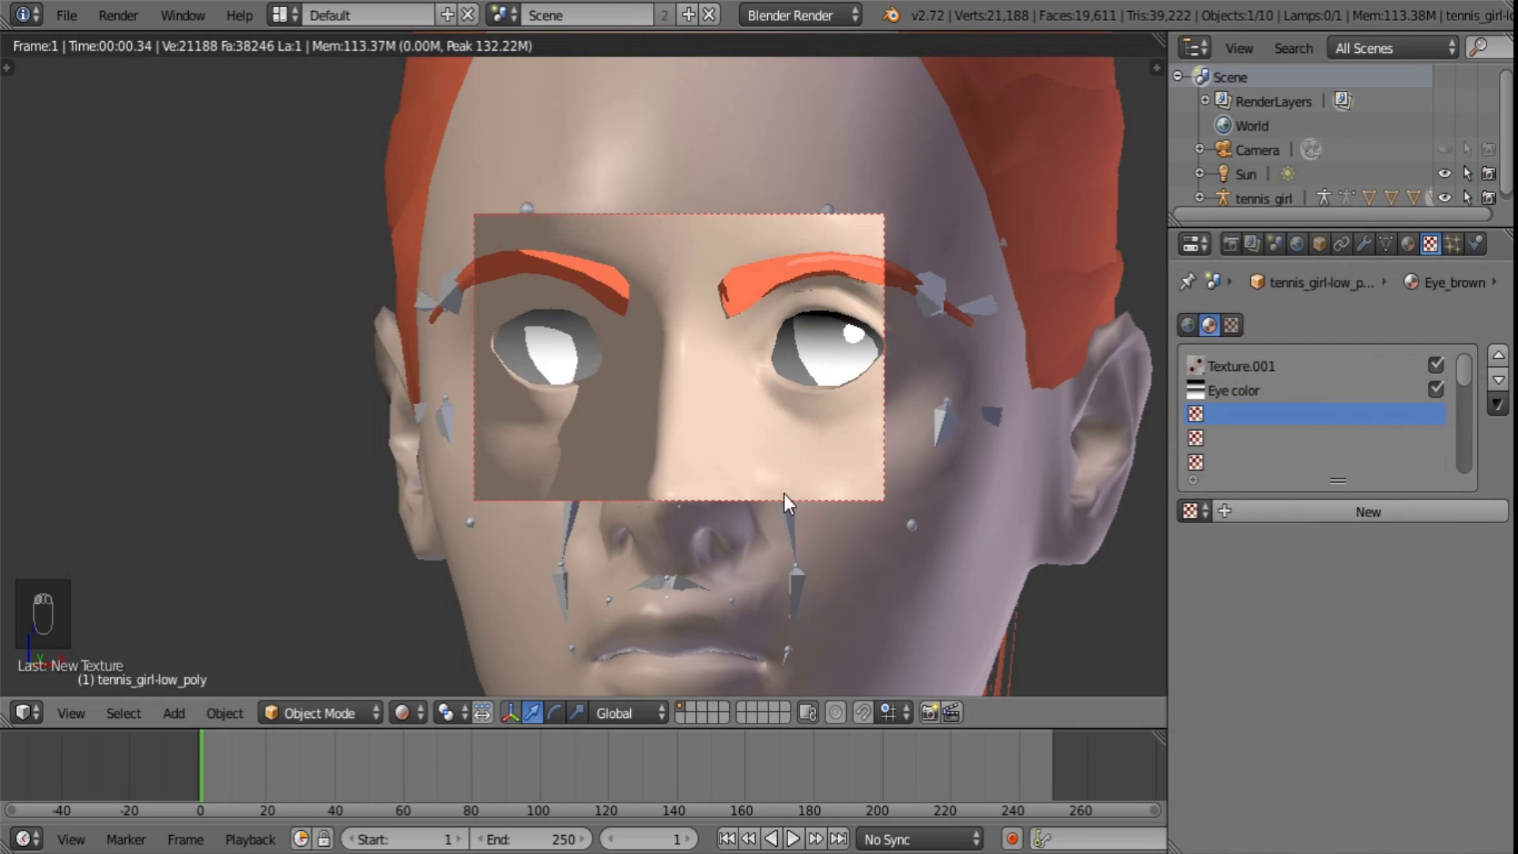
left_click(402, 712)
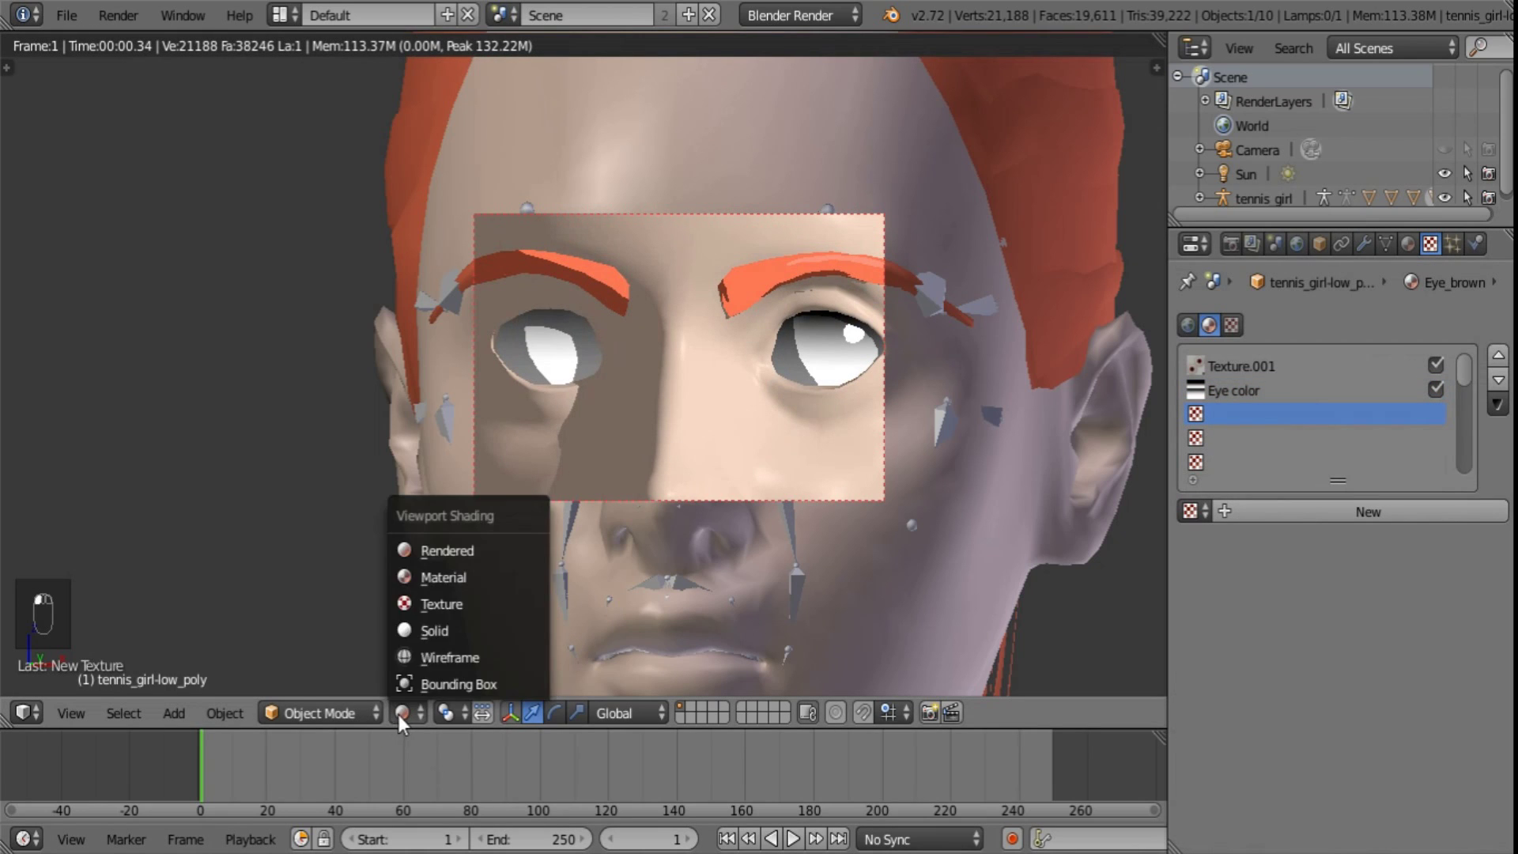
left_click(424, 628)
left_click(1297, 510)
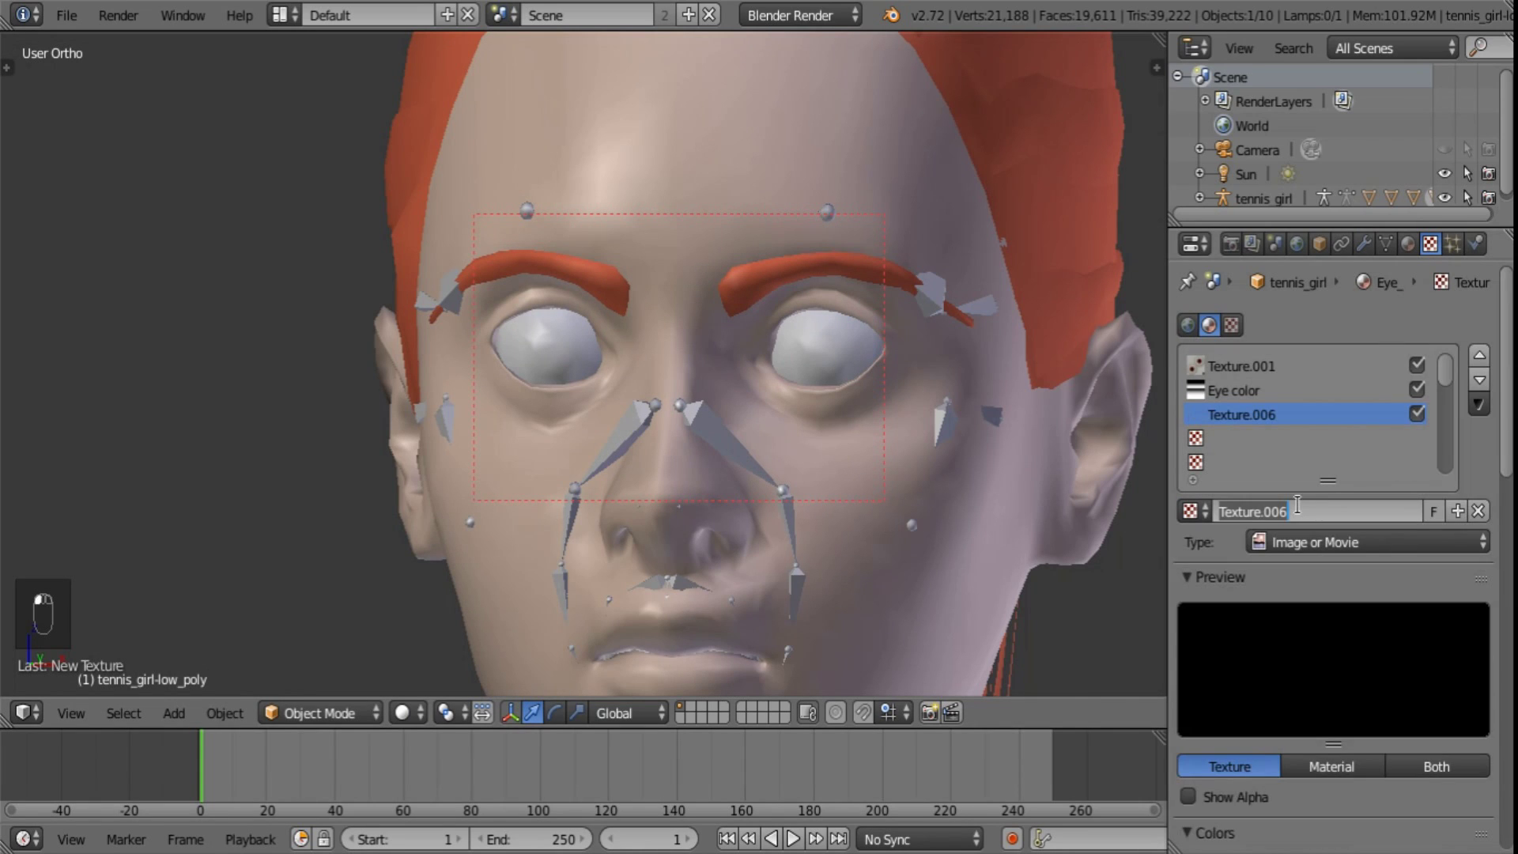
type("Eye")
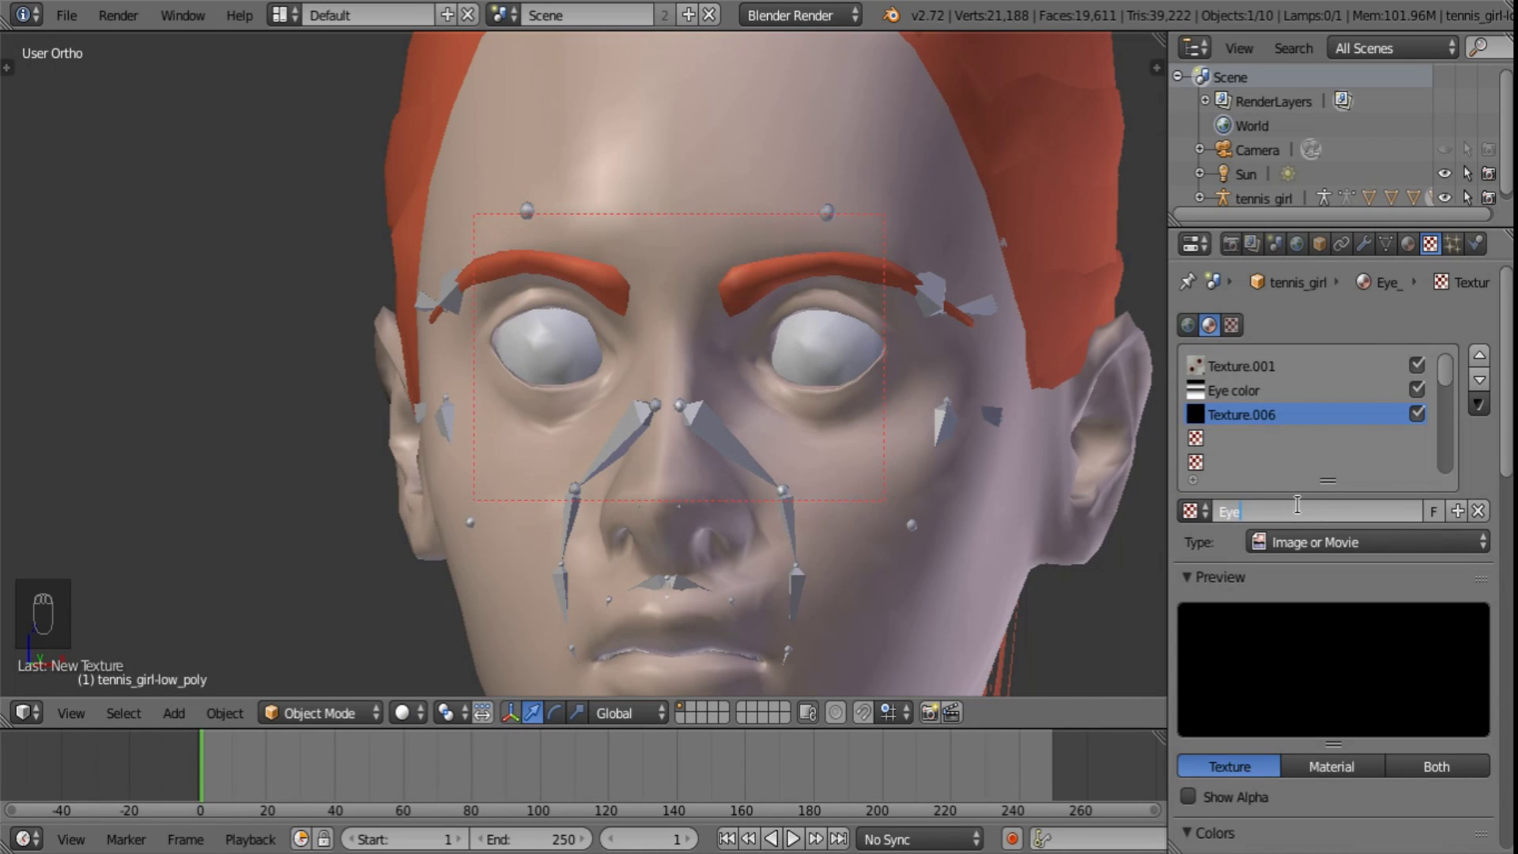
type(".000")
key("Return")
- Make Eye.000 a Blend texture with Quadratic sphere progression
left_click(1283, 538)
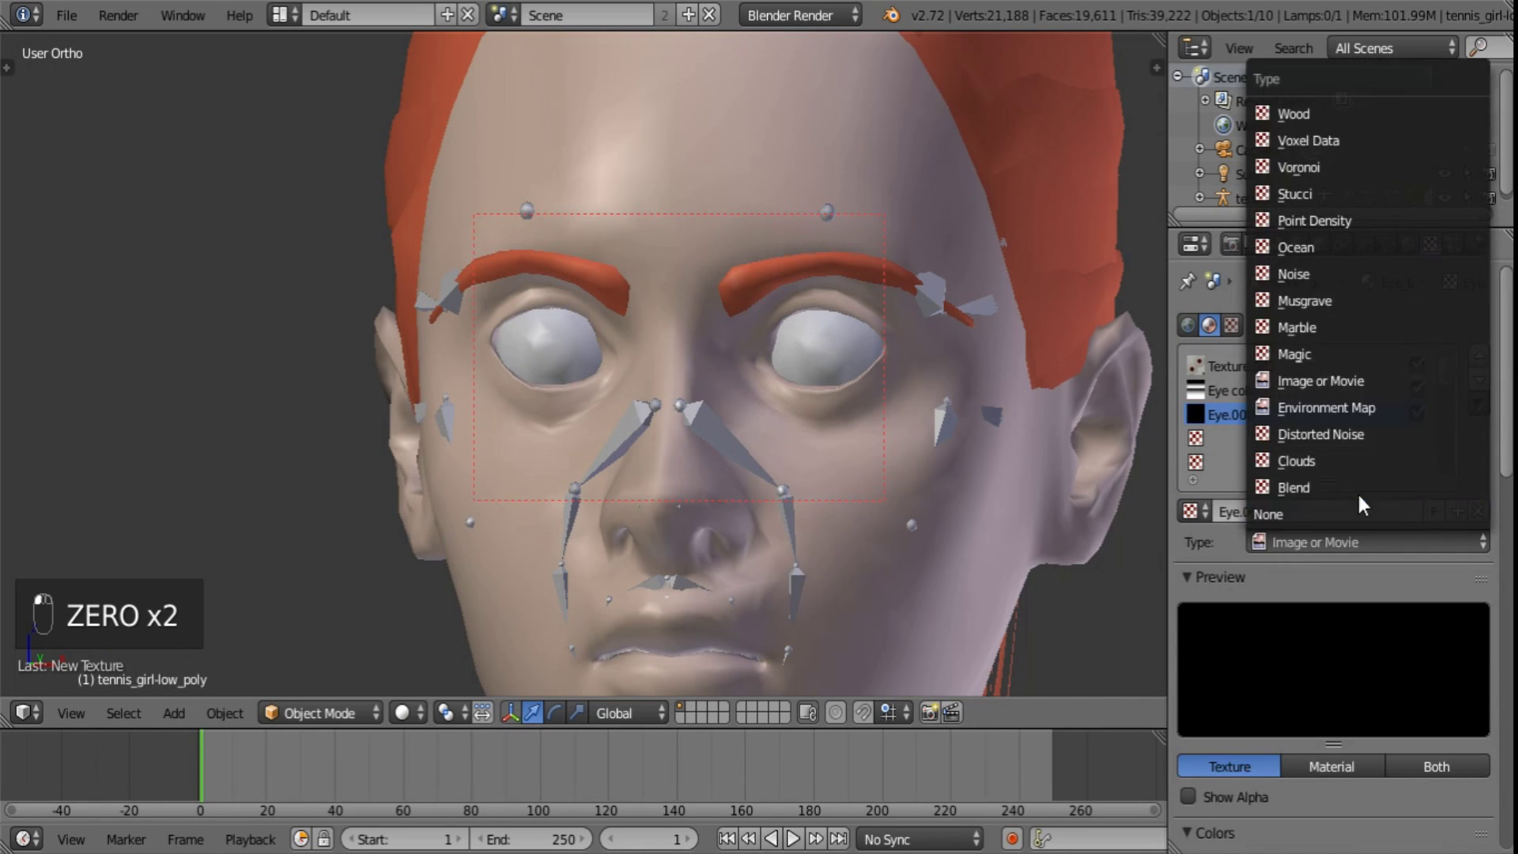
left_click(1356, 491)
scroll(1378, 618, "down", 12)
left_click(1380, 638)
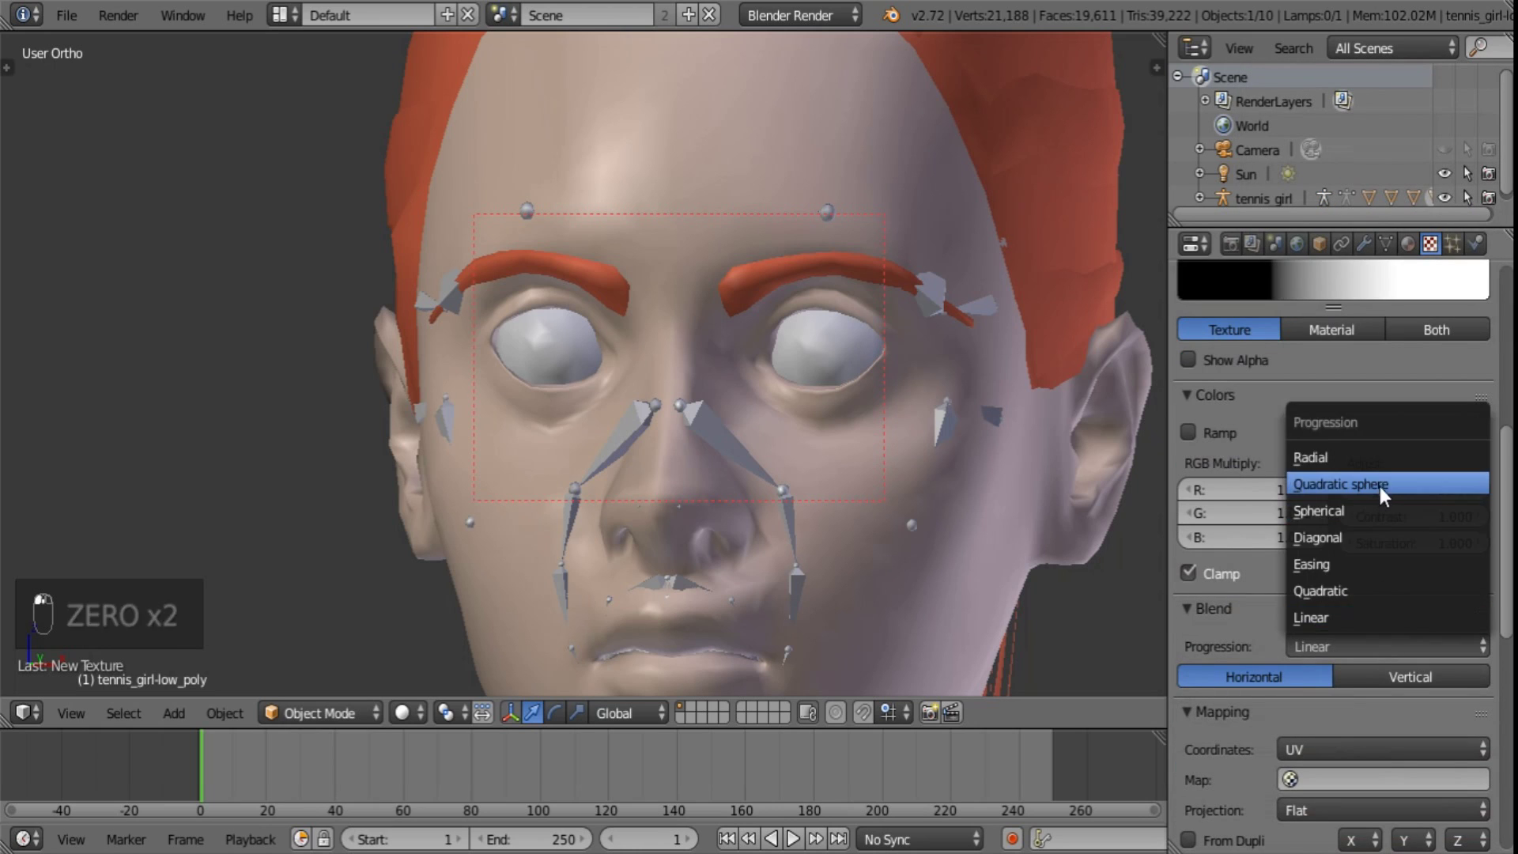
left_click(1380, 484)
scroll(1415, 489, "up", 8)
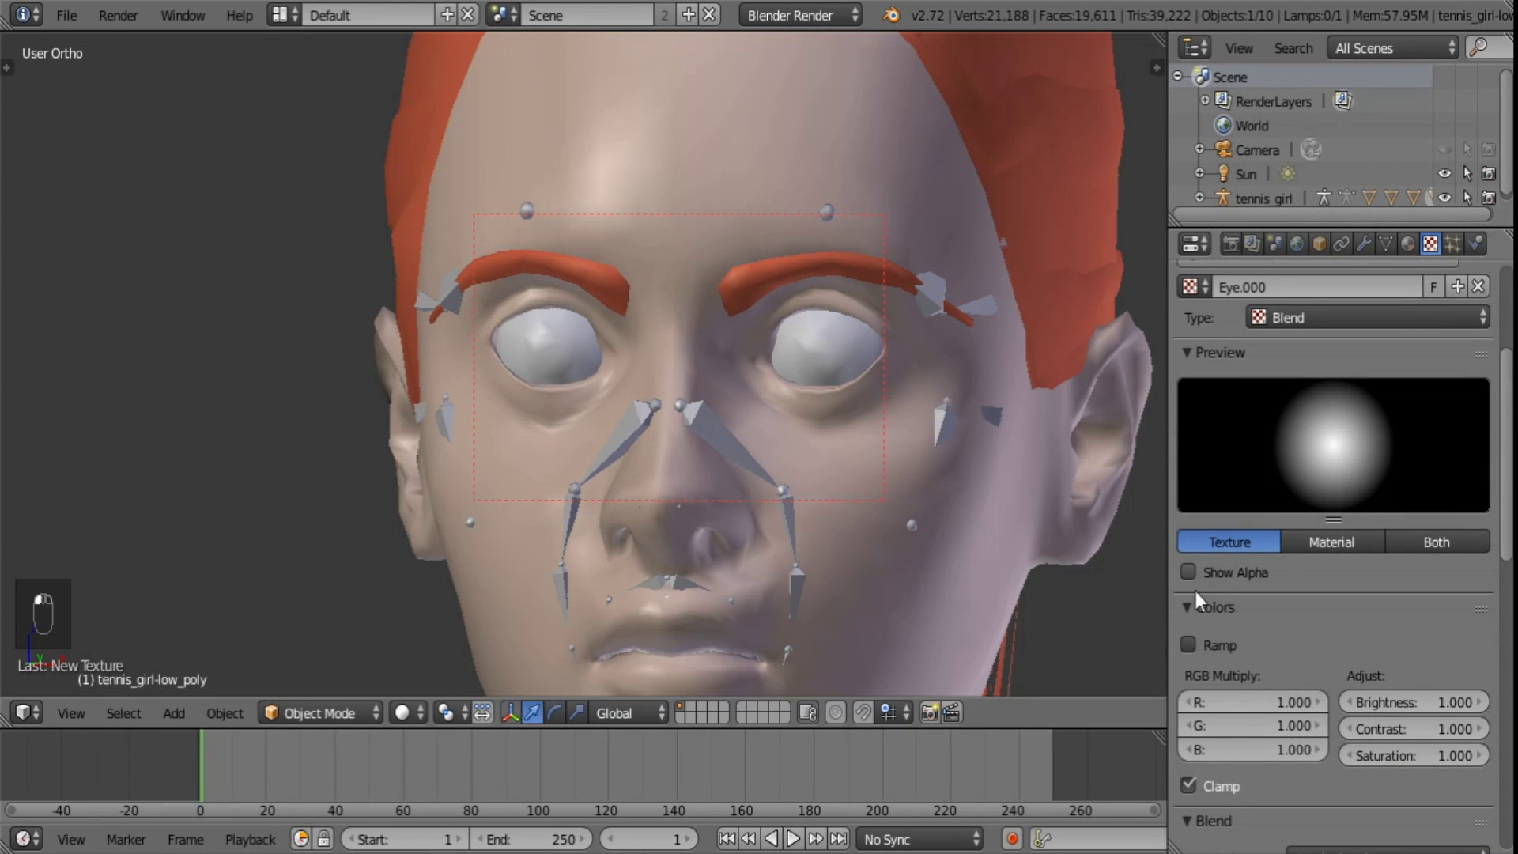
- Enable the Eye.000 color ramp with Constant interpolation, then move its white stop to 0.826 and make it black
left_click(1188, 644)
scroll(1415, 554, "down", 5)
left_click(1463, 538)
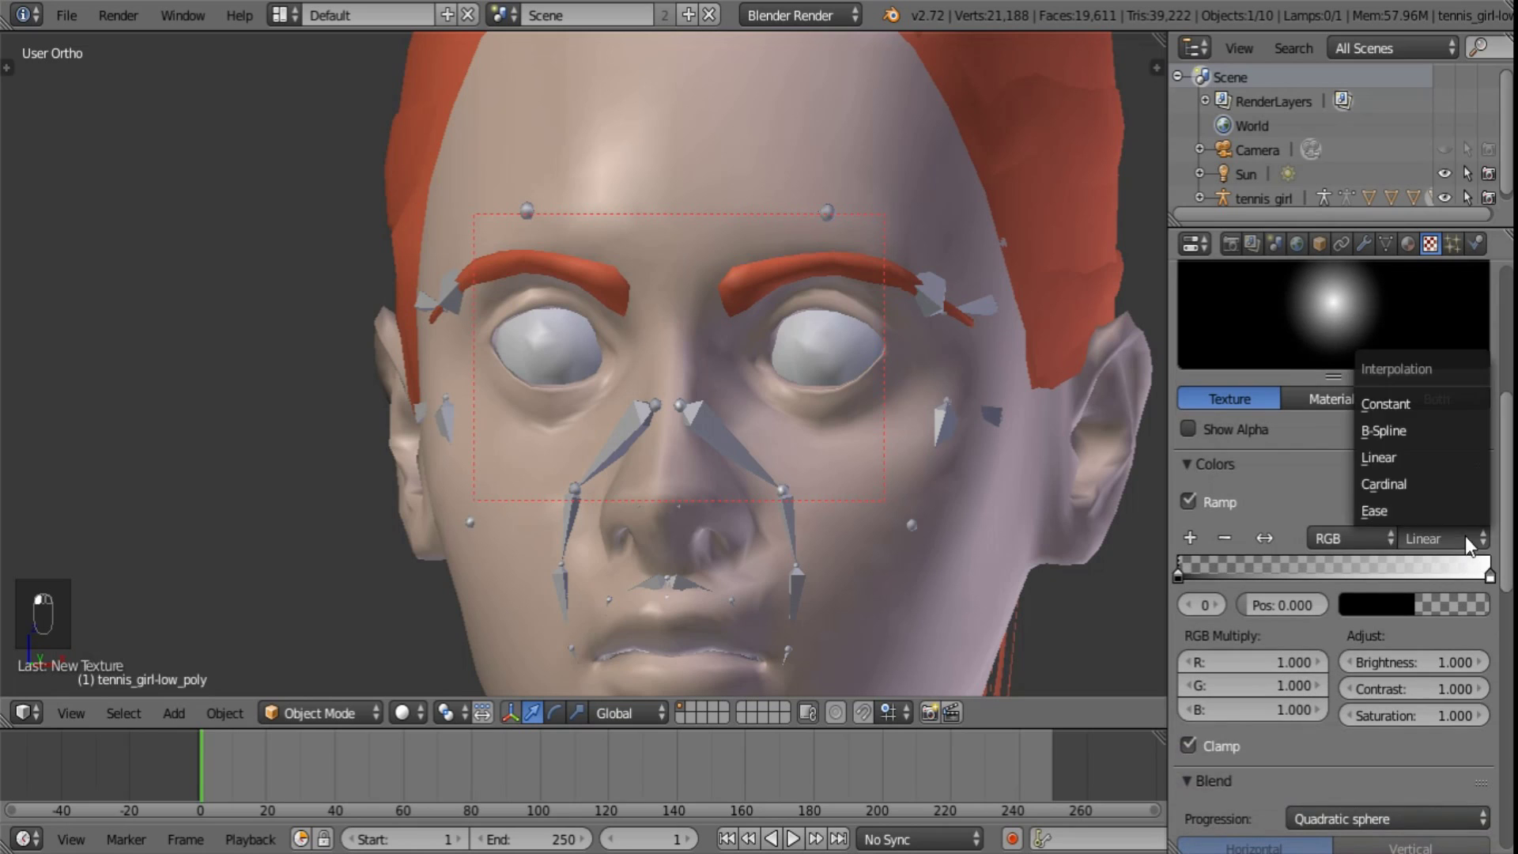
left_click(1454, 403)
left_click_drag(1487, 574, 1433, 581)
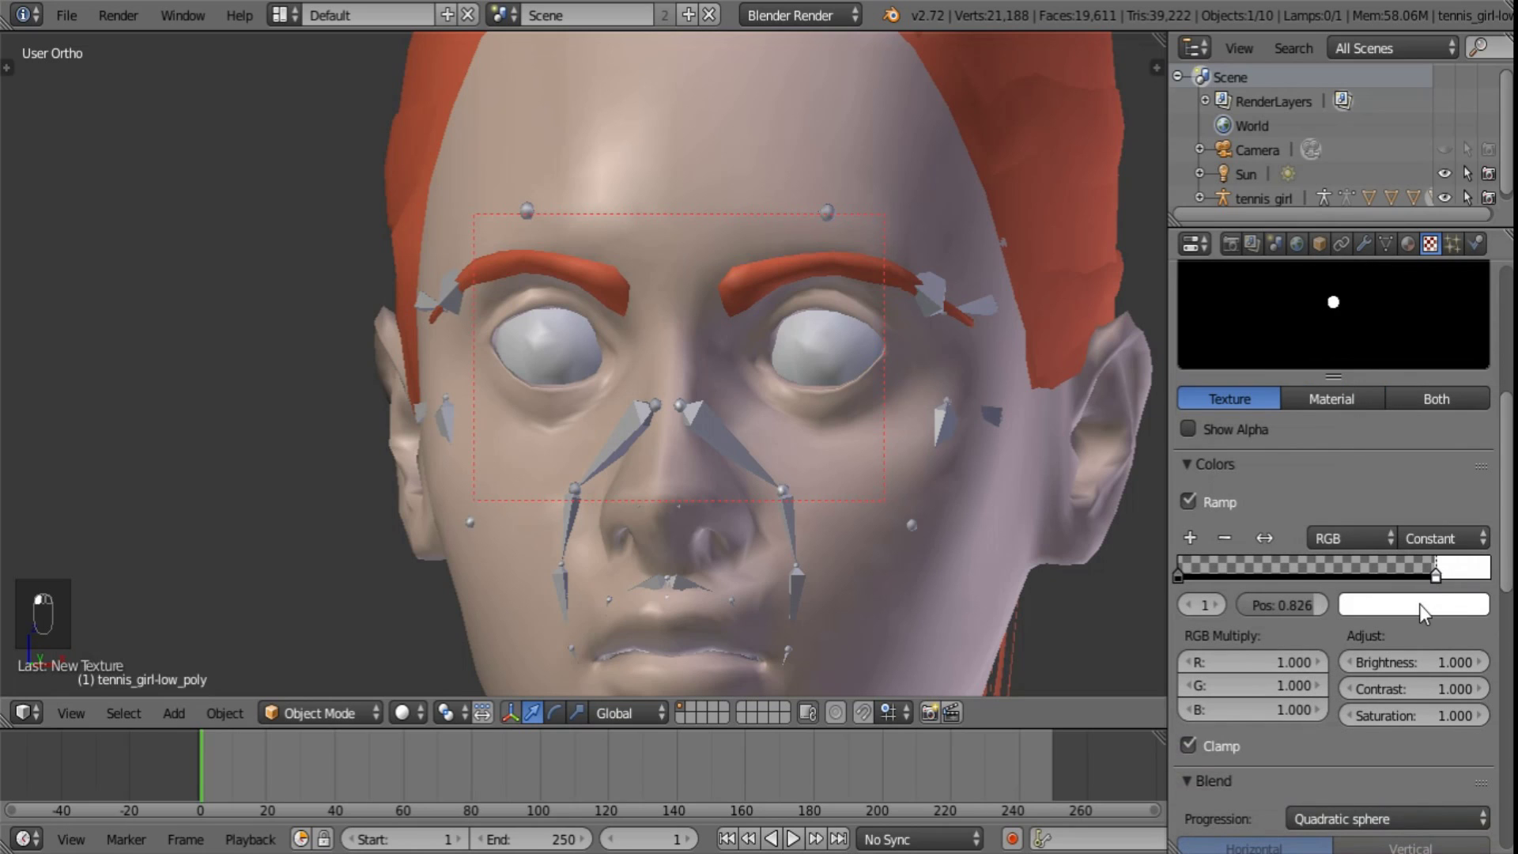
left_click(1419, 605)
left_click_drag(1469, 405, 1467, 455)
- Add a transparent stop near the middle of the Eye.000 ramp and an opaque black stop at 0.474 just before it
left_click(1189, 537)
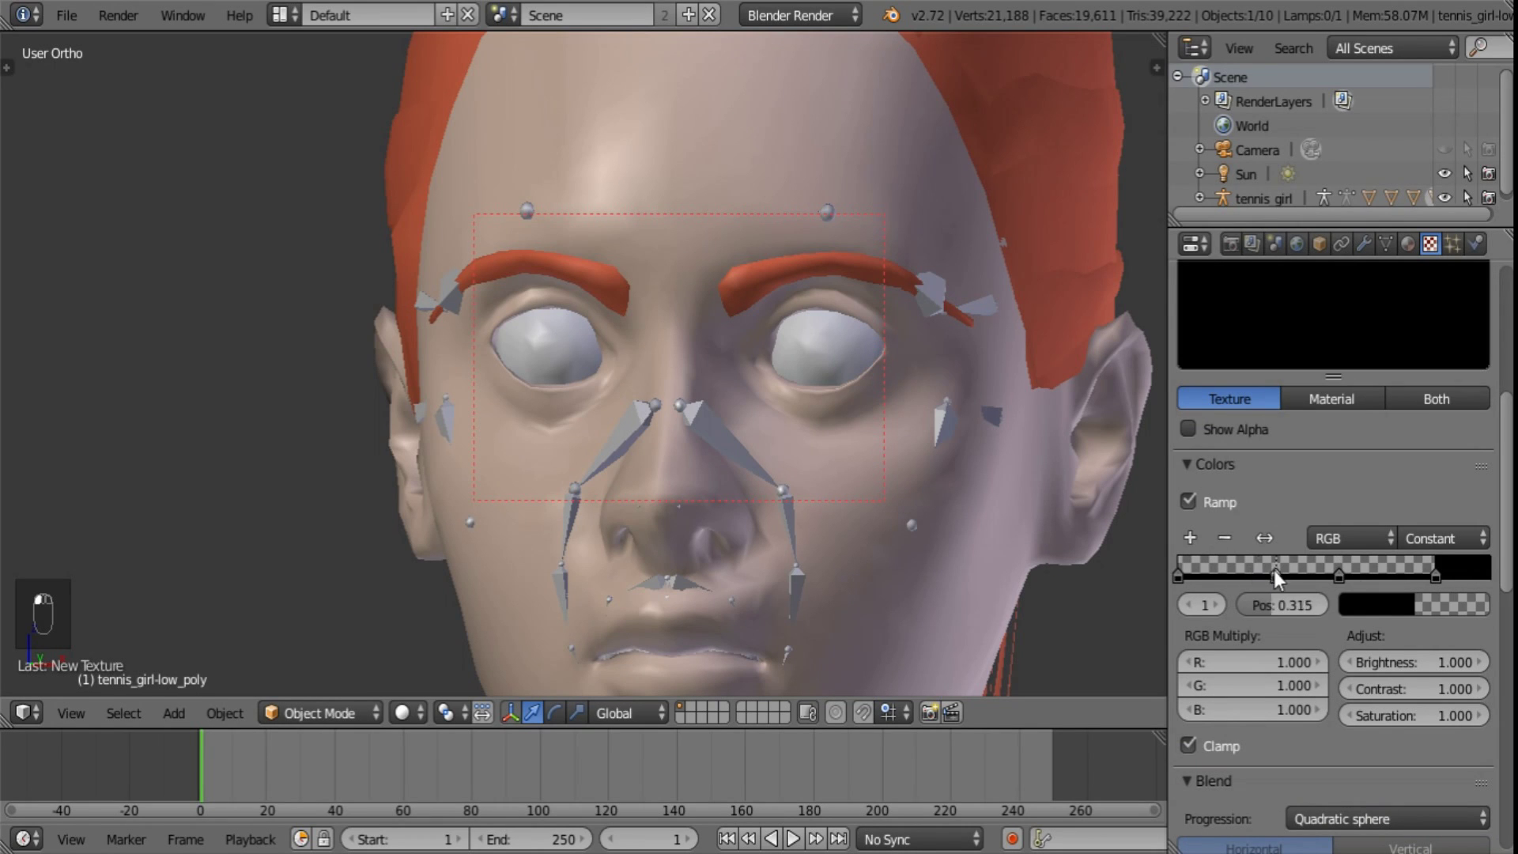
left_click(1365, 600)
left_click_drag(1369, 570, 1462, 570)
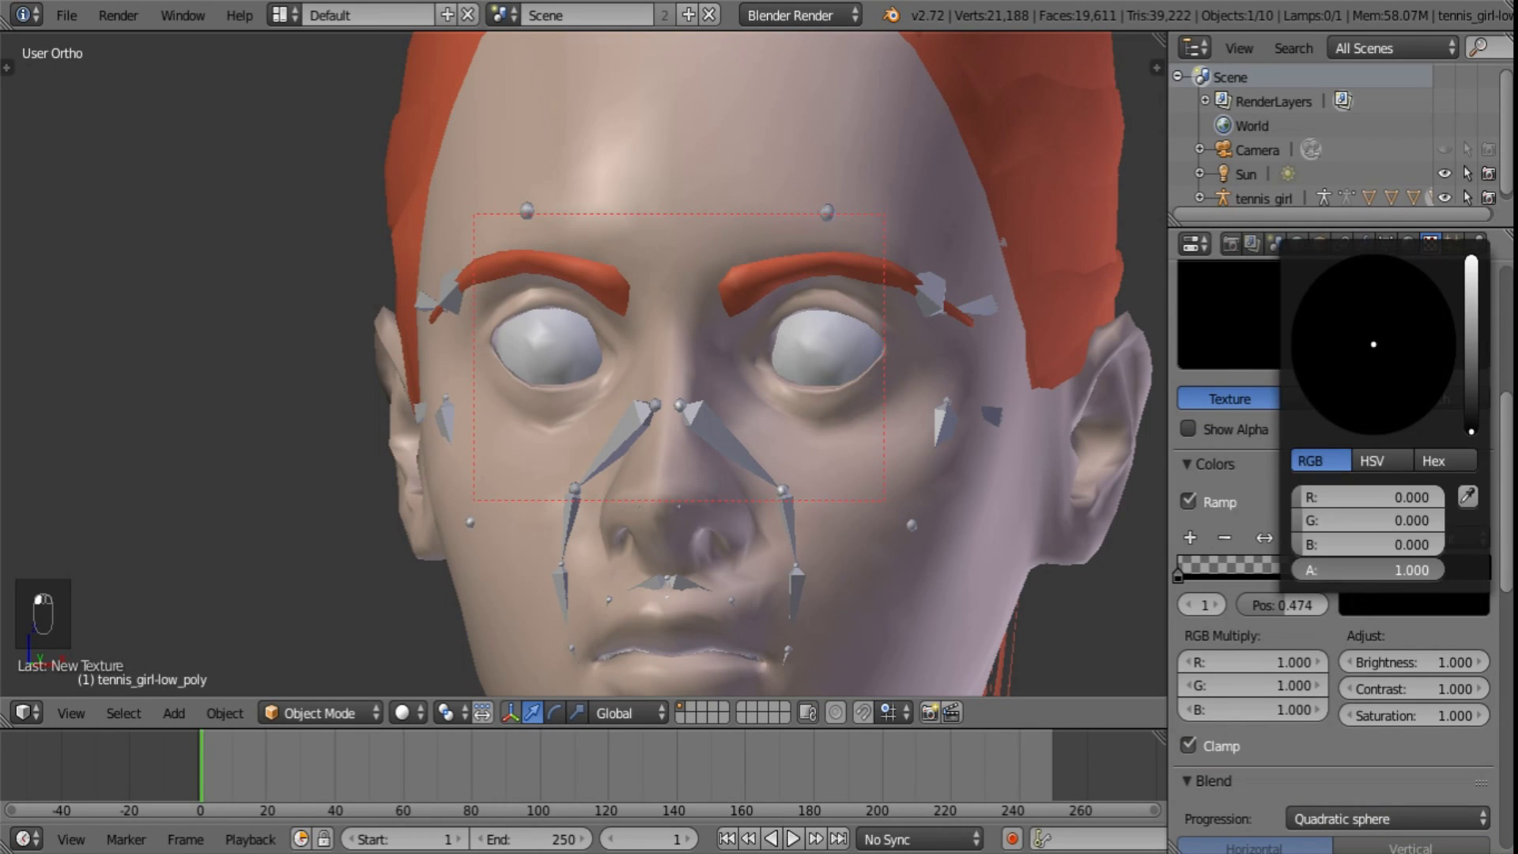
- Add an opaque white stop at 0.067 to the Eye.000 ramp
left_click(1190, 537)
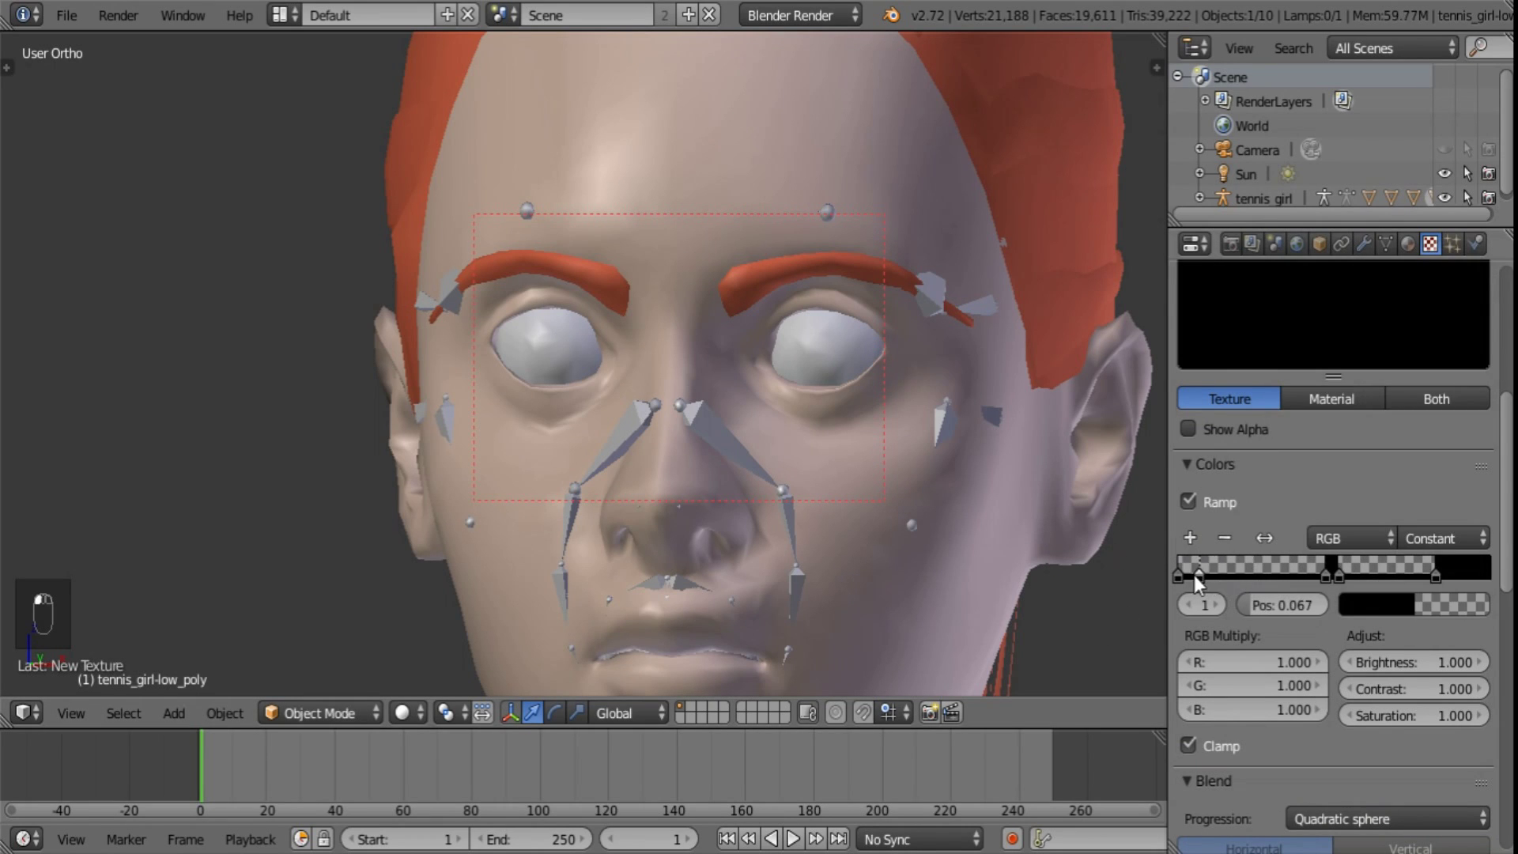
left_click(1391, 606)
left_click_drag(1477, 410, 1495, 224)
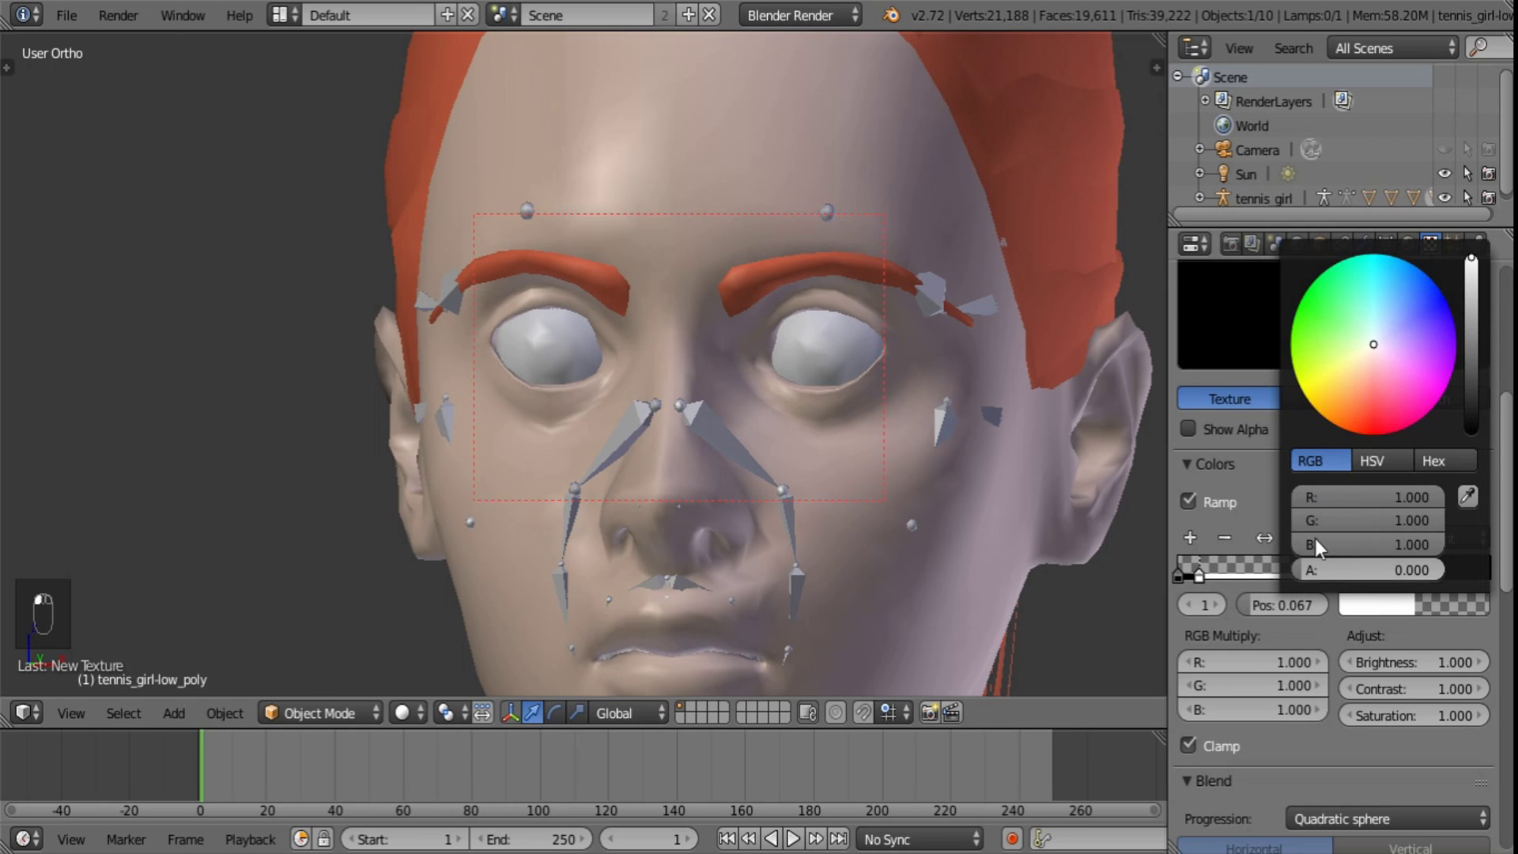
left_click_drag(1327, 570, 1458, 570)
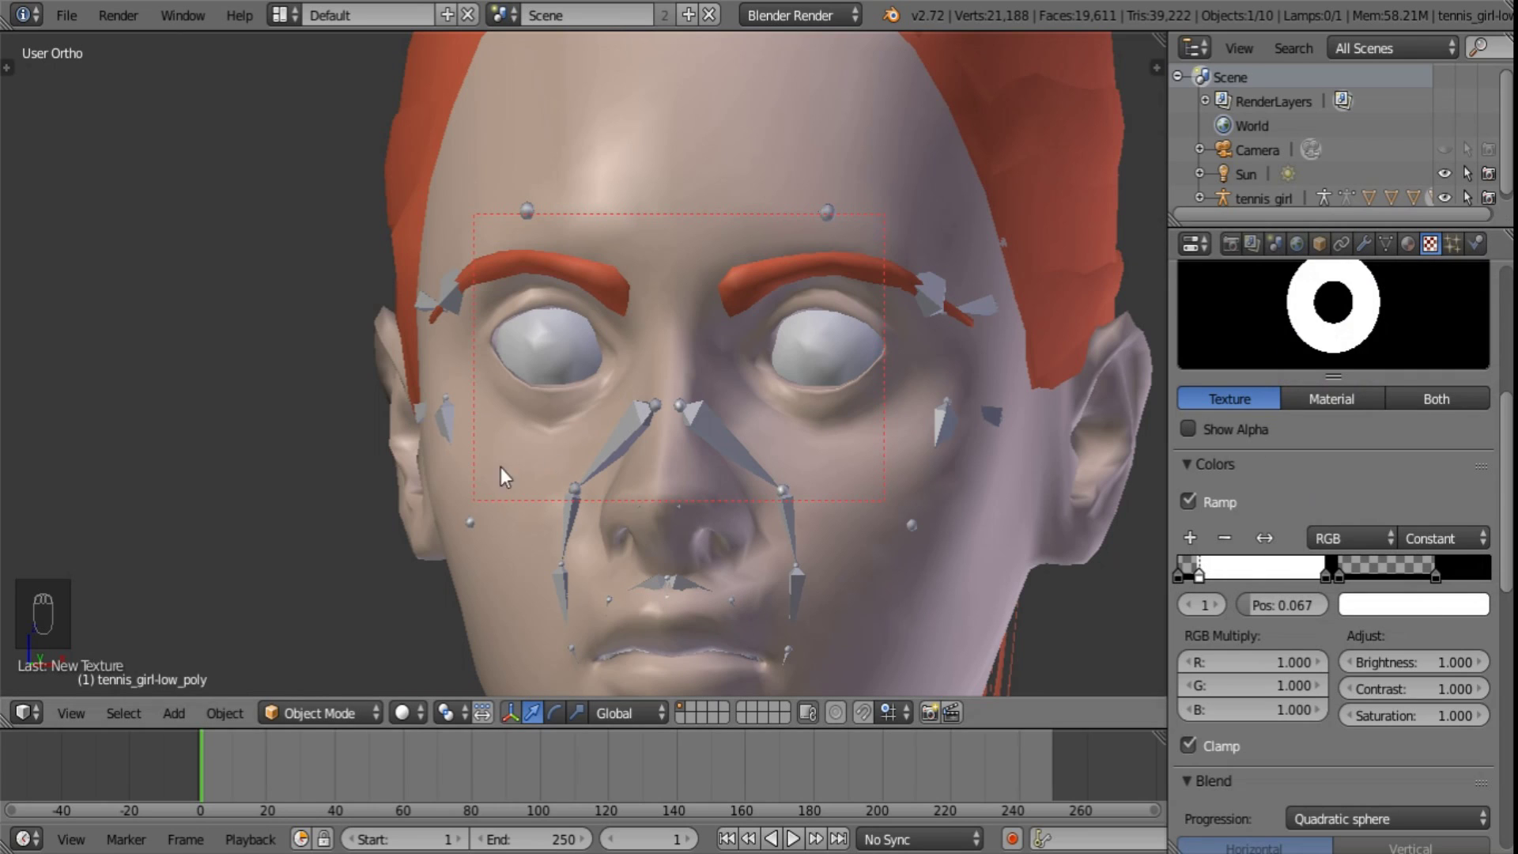
- Show the eyes in Rendered shading and set the Eye.000 mapping offset to X -0.41 and Y -0.4
left_click(403, 713)
left_click(447, 550)
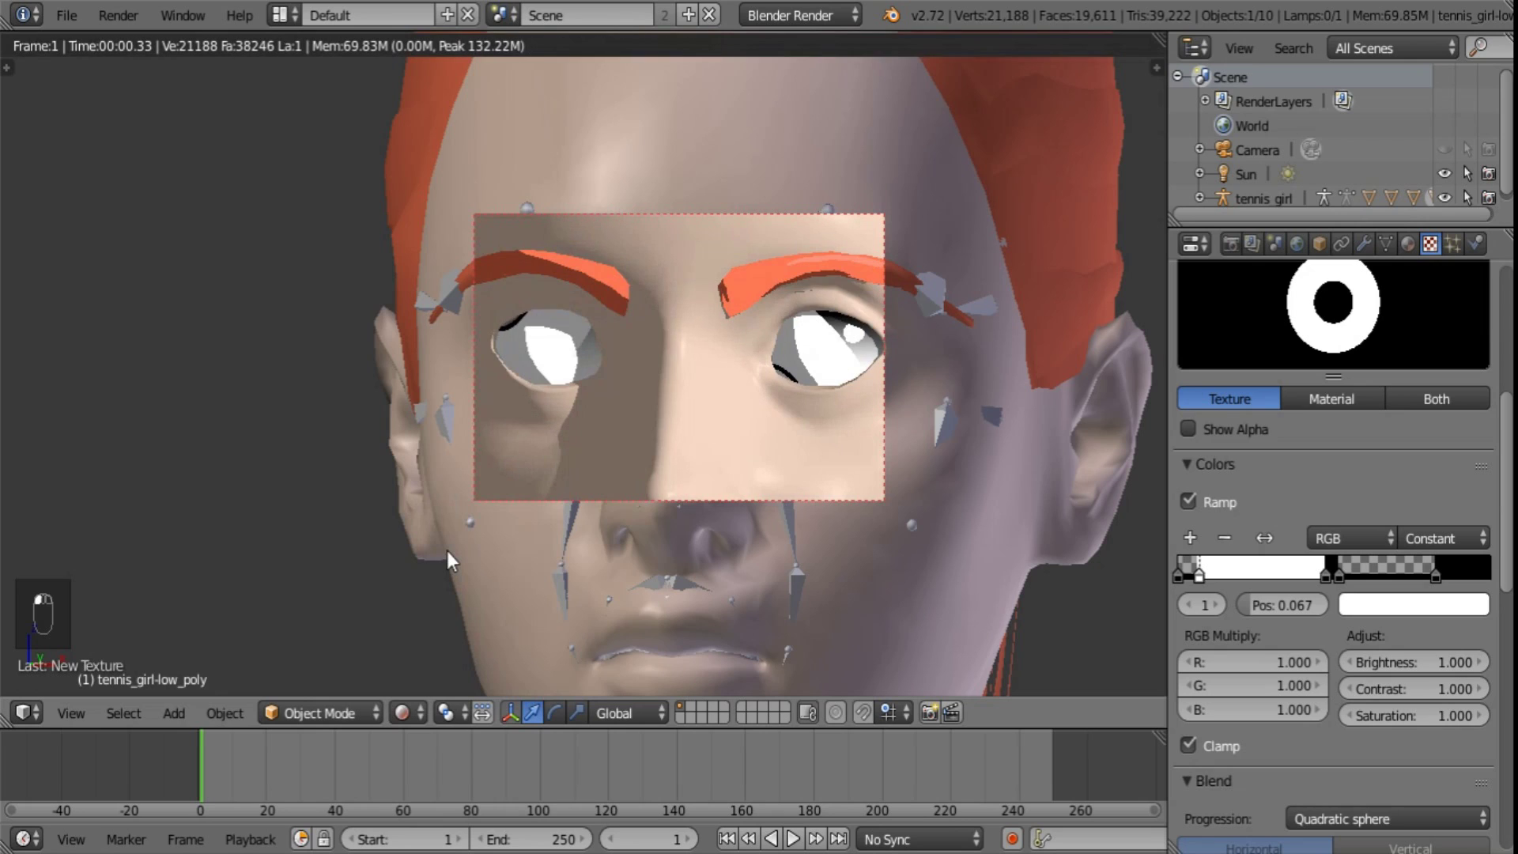
scroll(1334, 608, "down", 10)
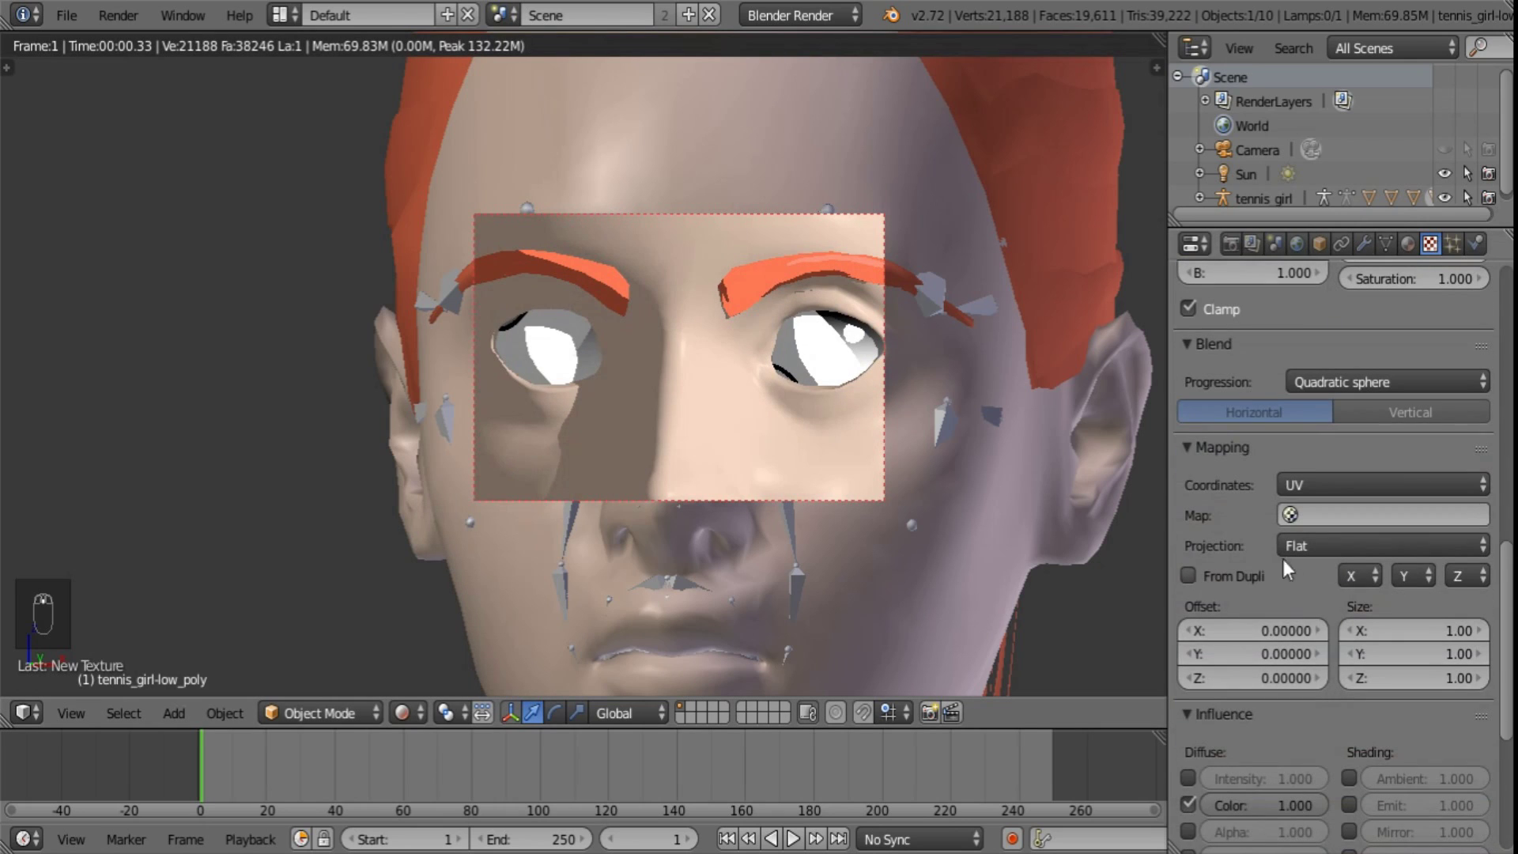
left_click(1269, 629)
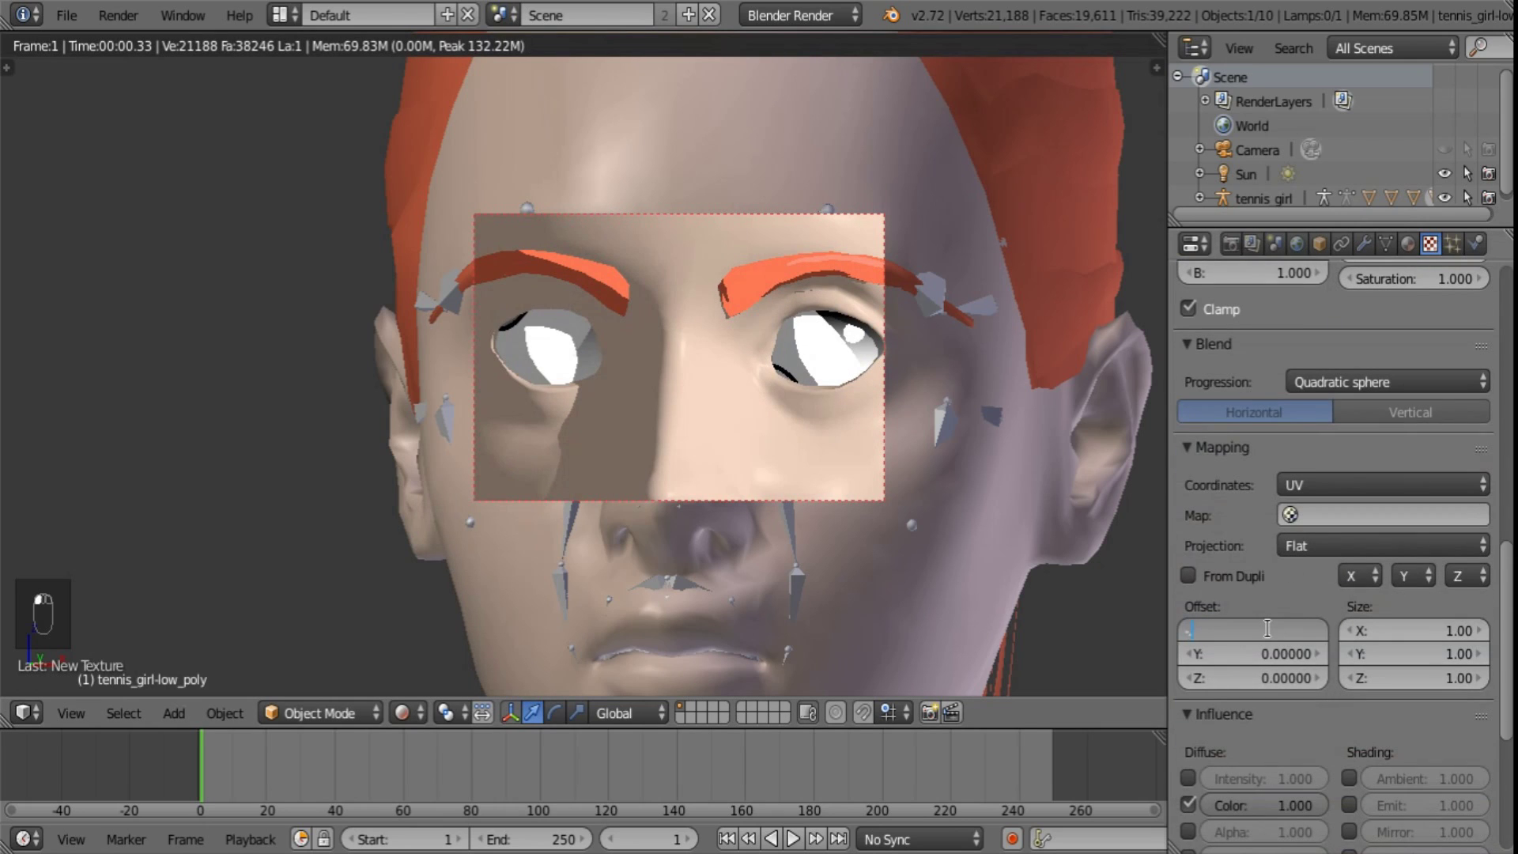
key("Tab")
type("-0.4")
key("Return")
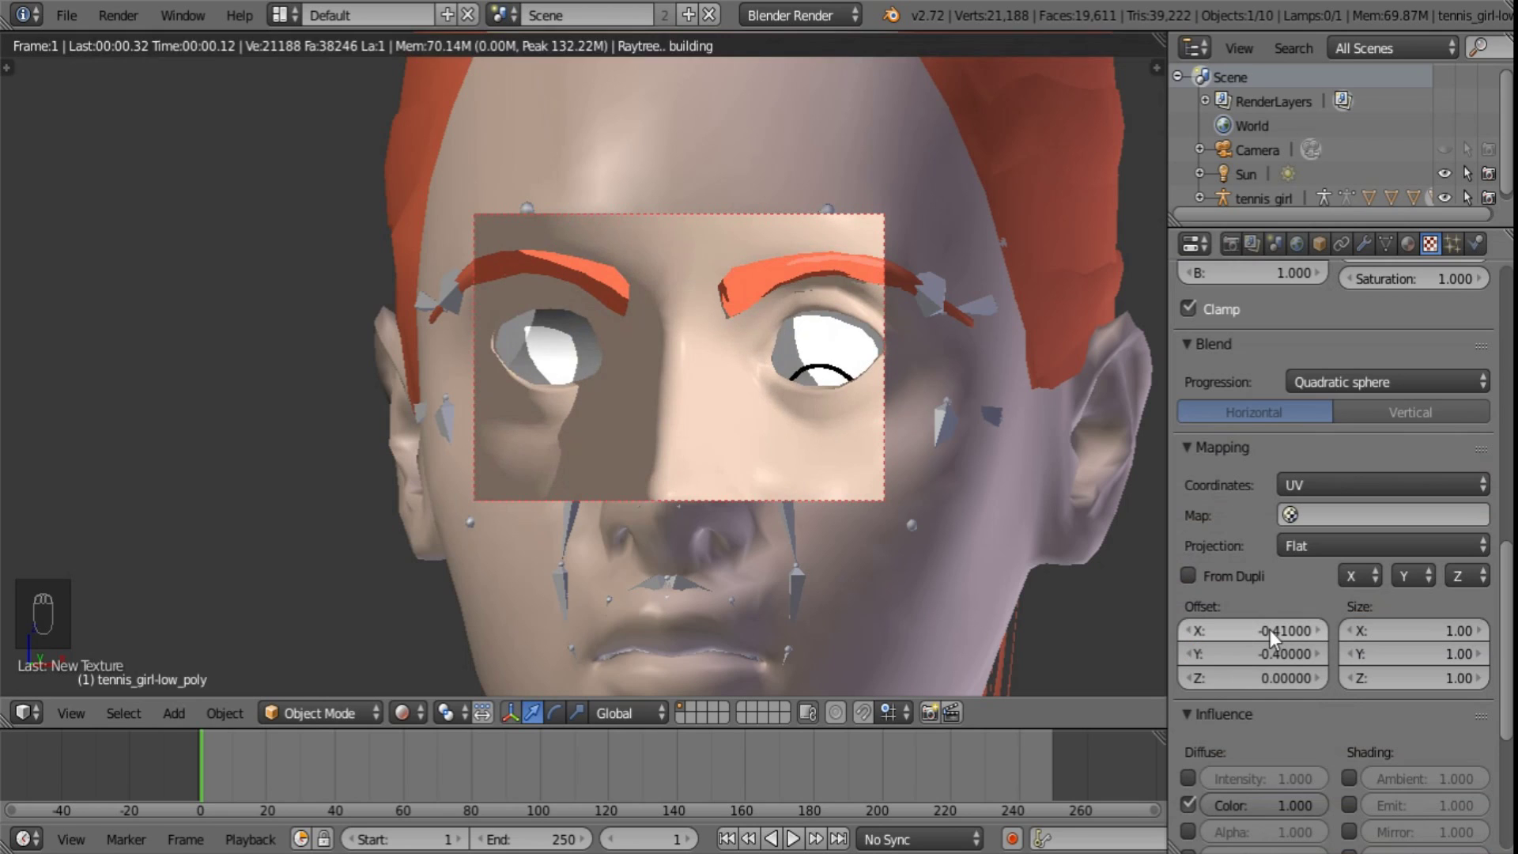
- Set the Eye.000 mapping size in X to 1.1 and move its last black ramp stop to 0.691
left_click(1420, 628)
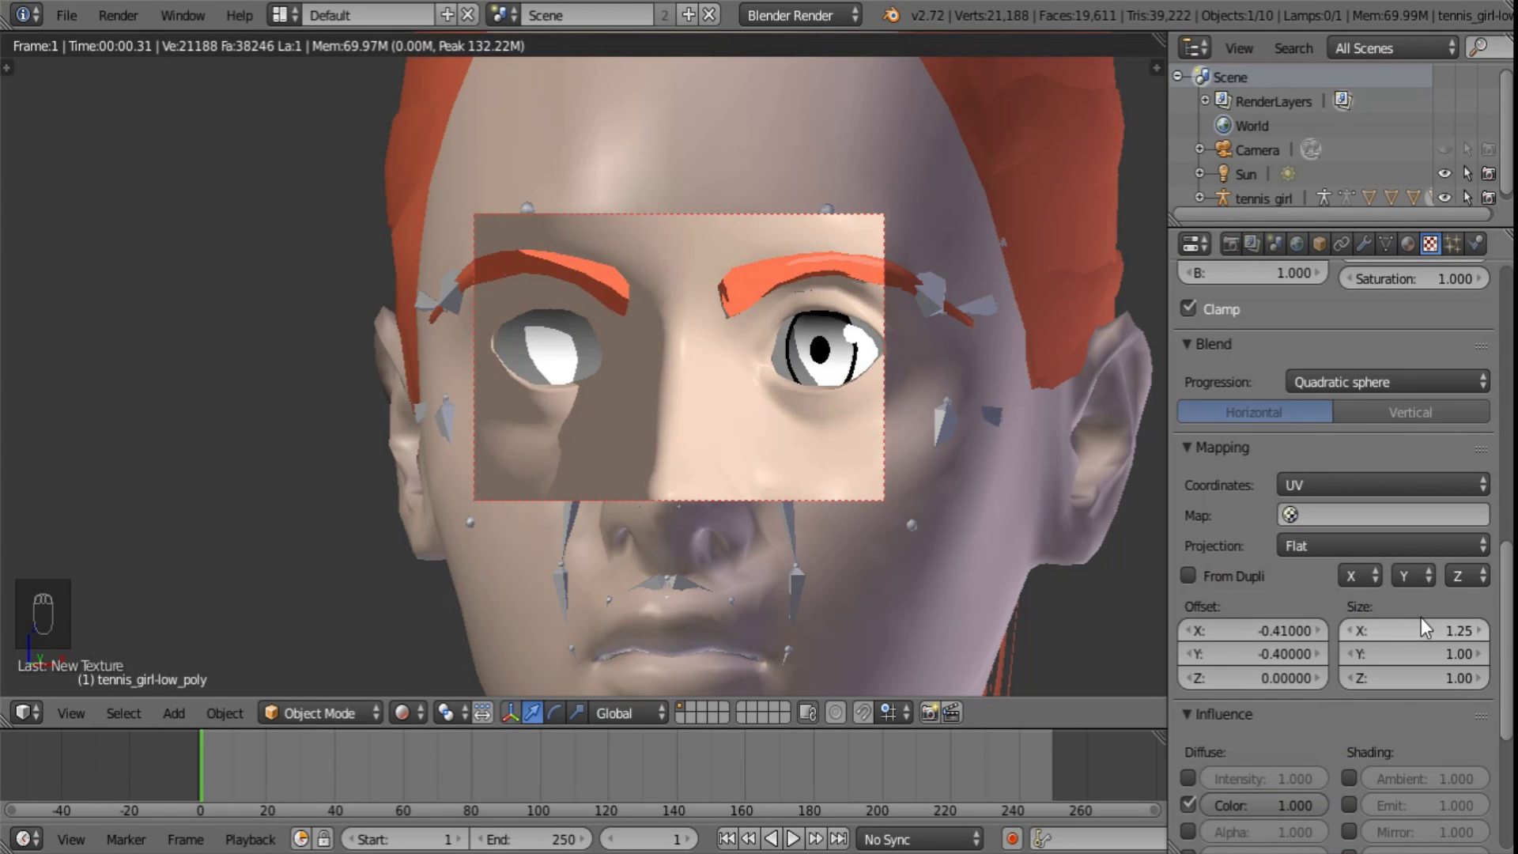
key("Return")
left_click(1408, 631)
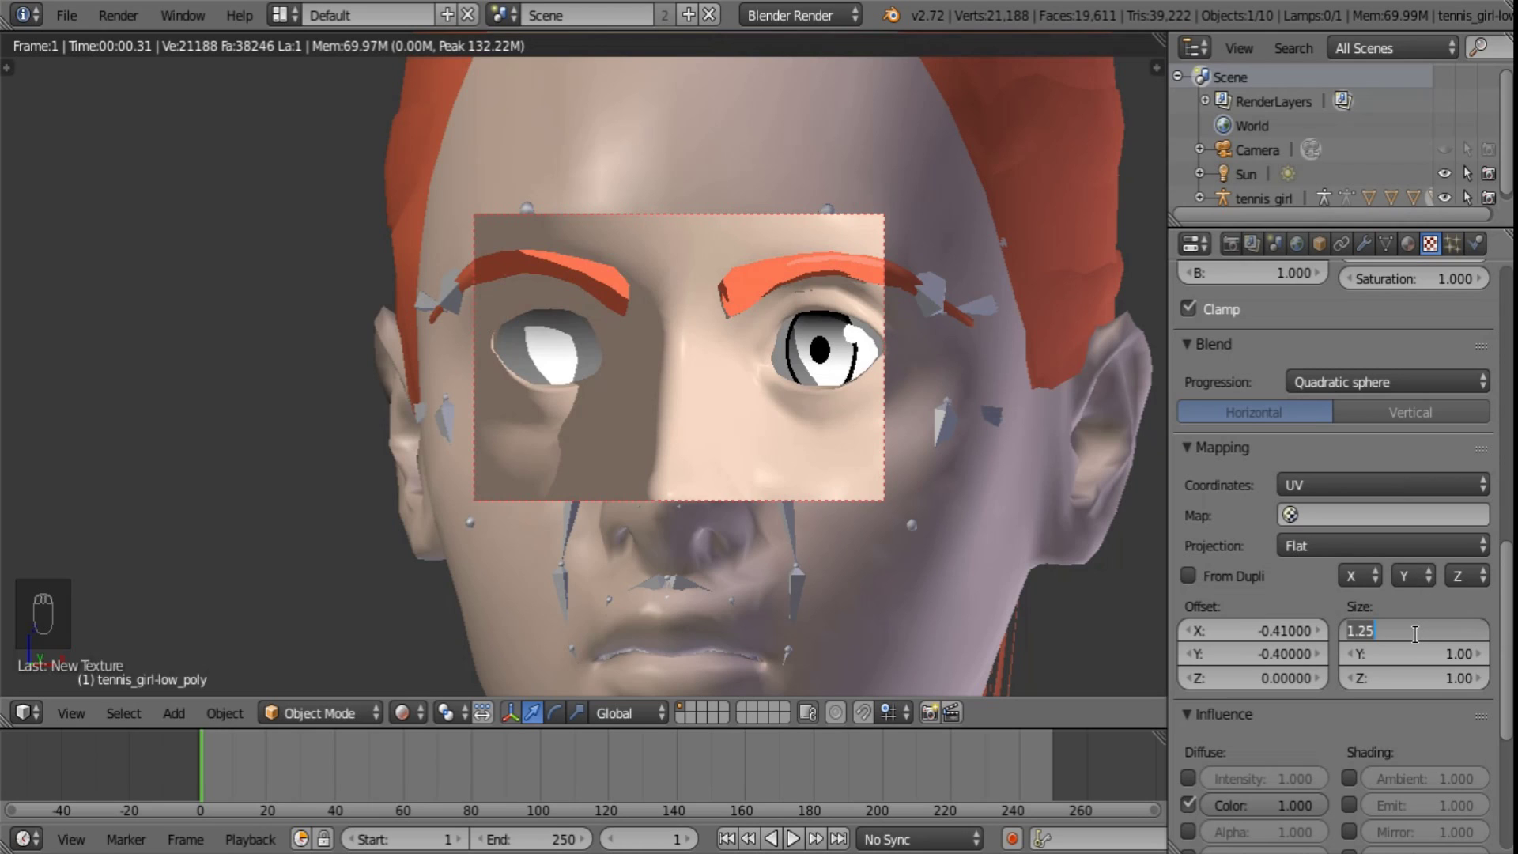
type("1.1")
key("Return")
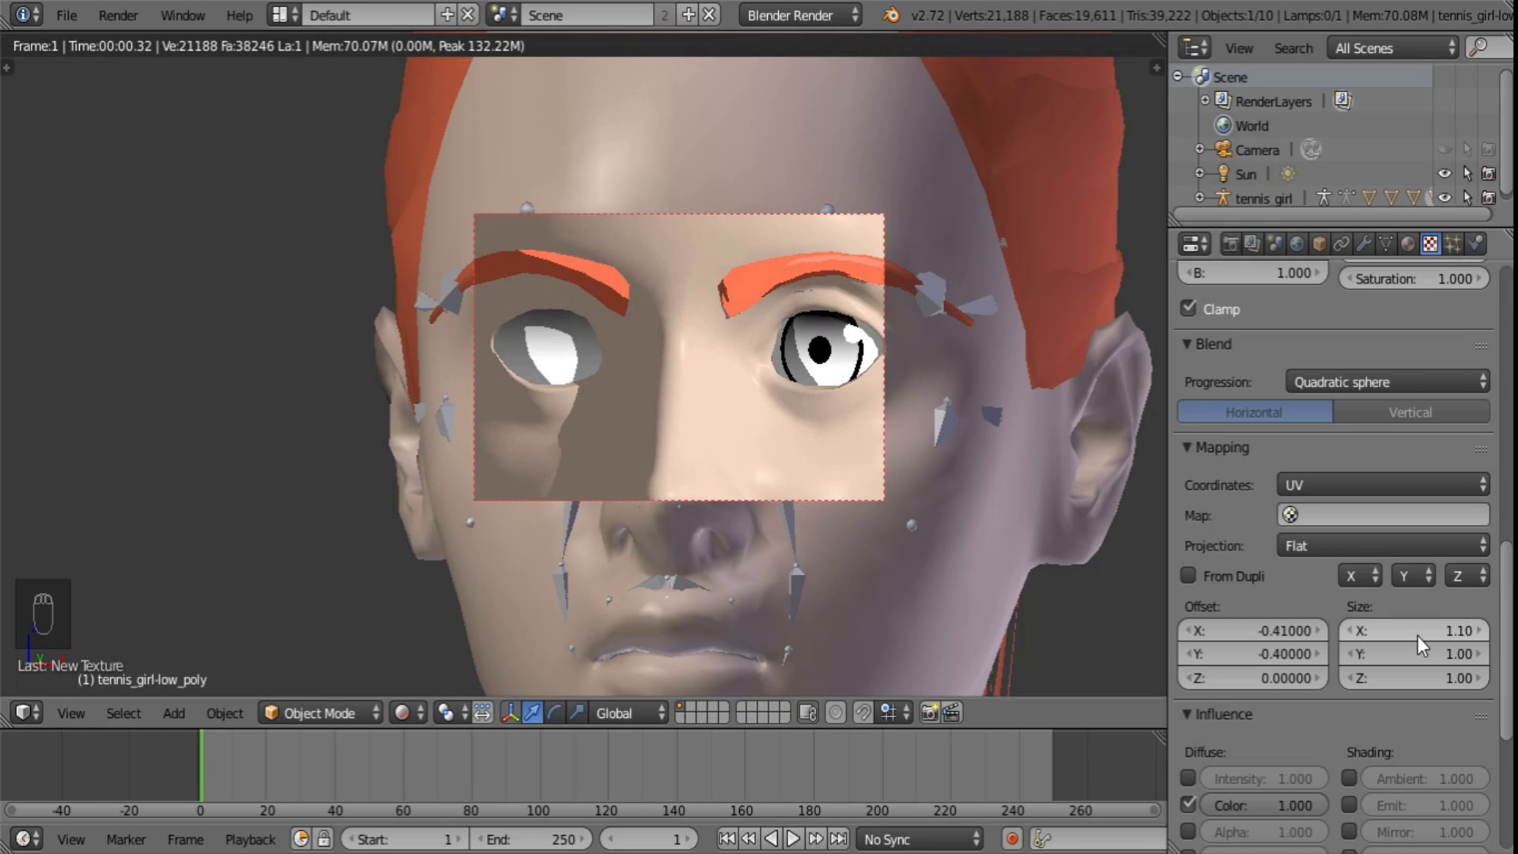
scroll(1417, 636, "up", 10)
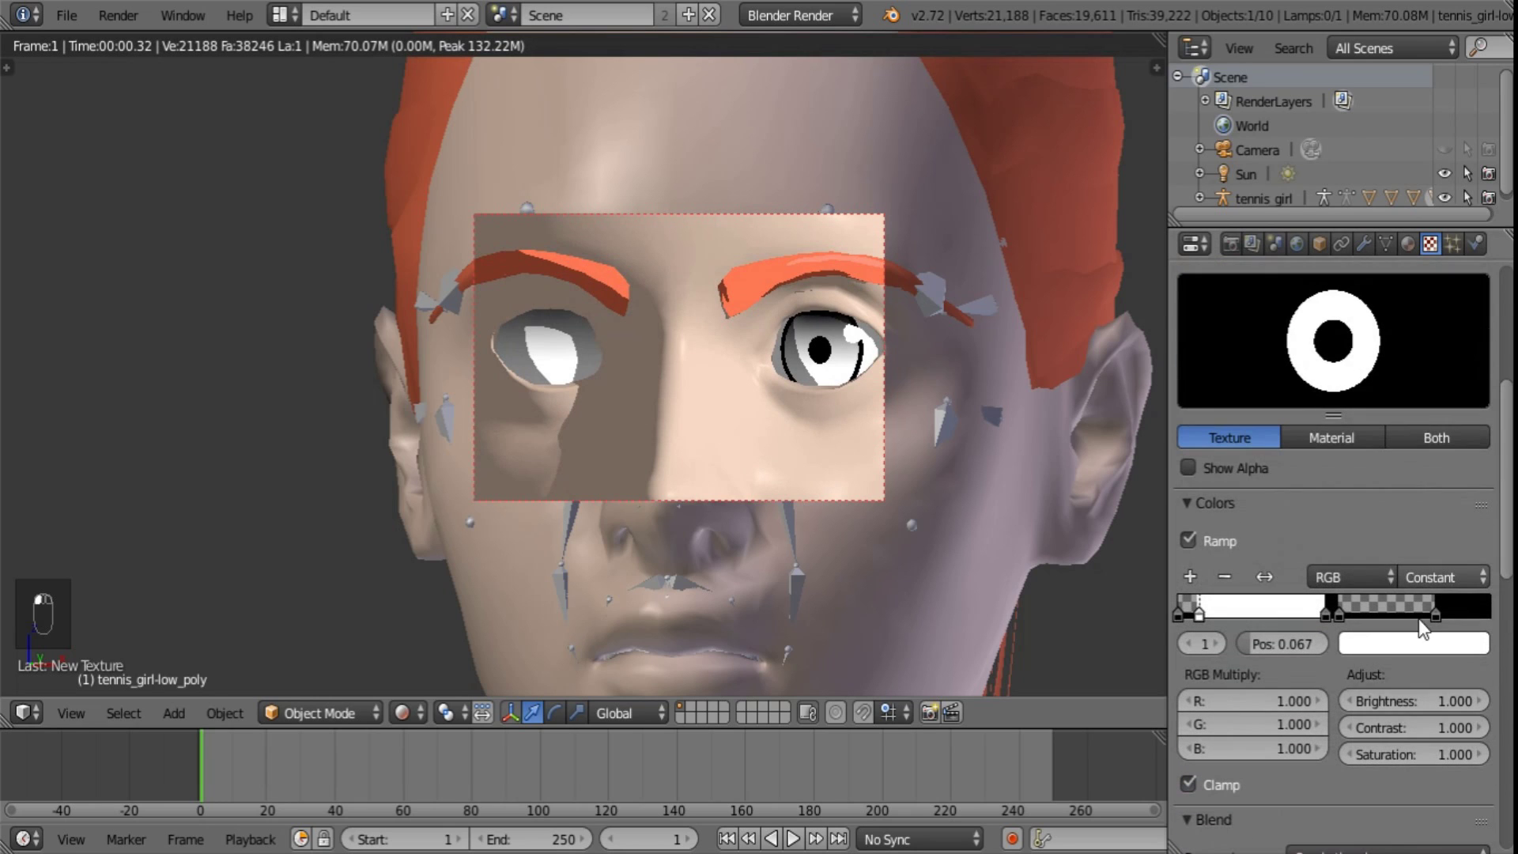
left_click_drag(1431, 610, 1386, 613)
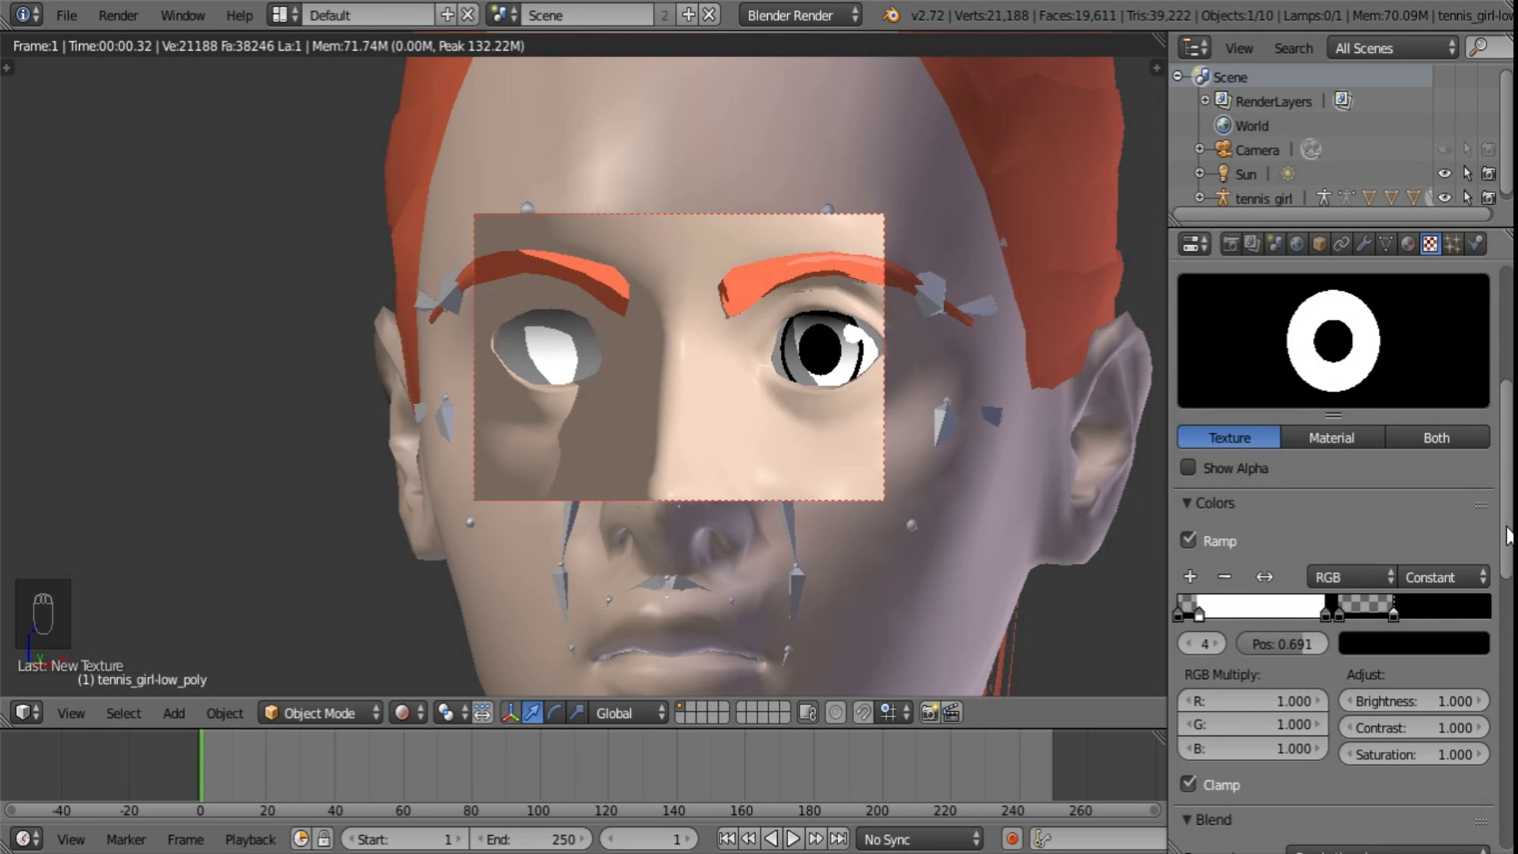
- Recolor the Eye color ramp's first stop at 0.160 to a slightly darkened blue
left_click_drag(1508, 536, 1504, 417)
left_click(1226, 391)
scroll(1327, 663, "down", 5)
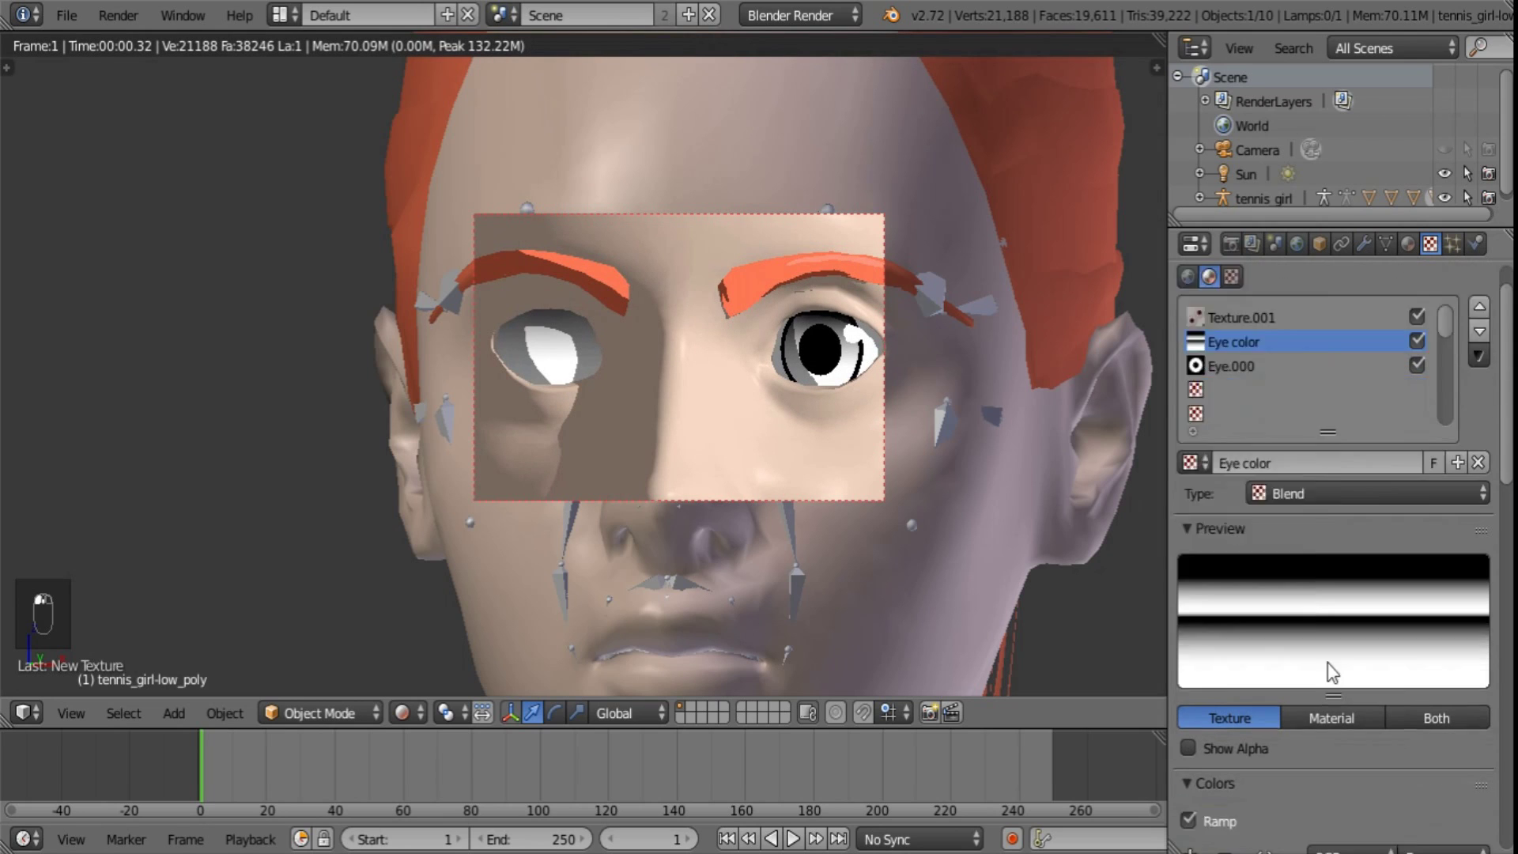
left_click(1229, 694)
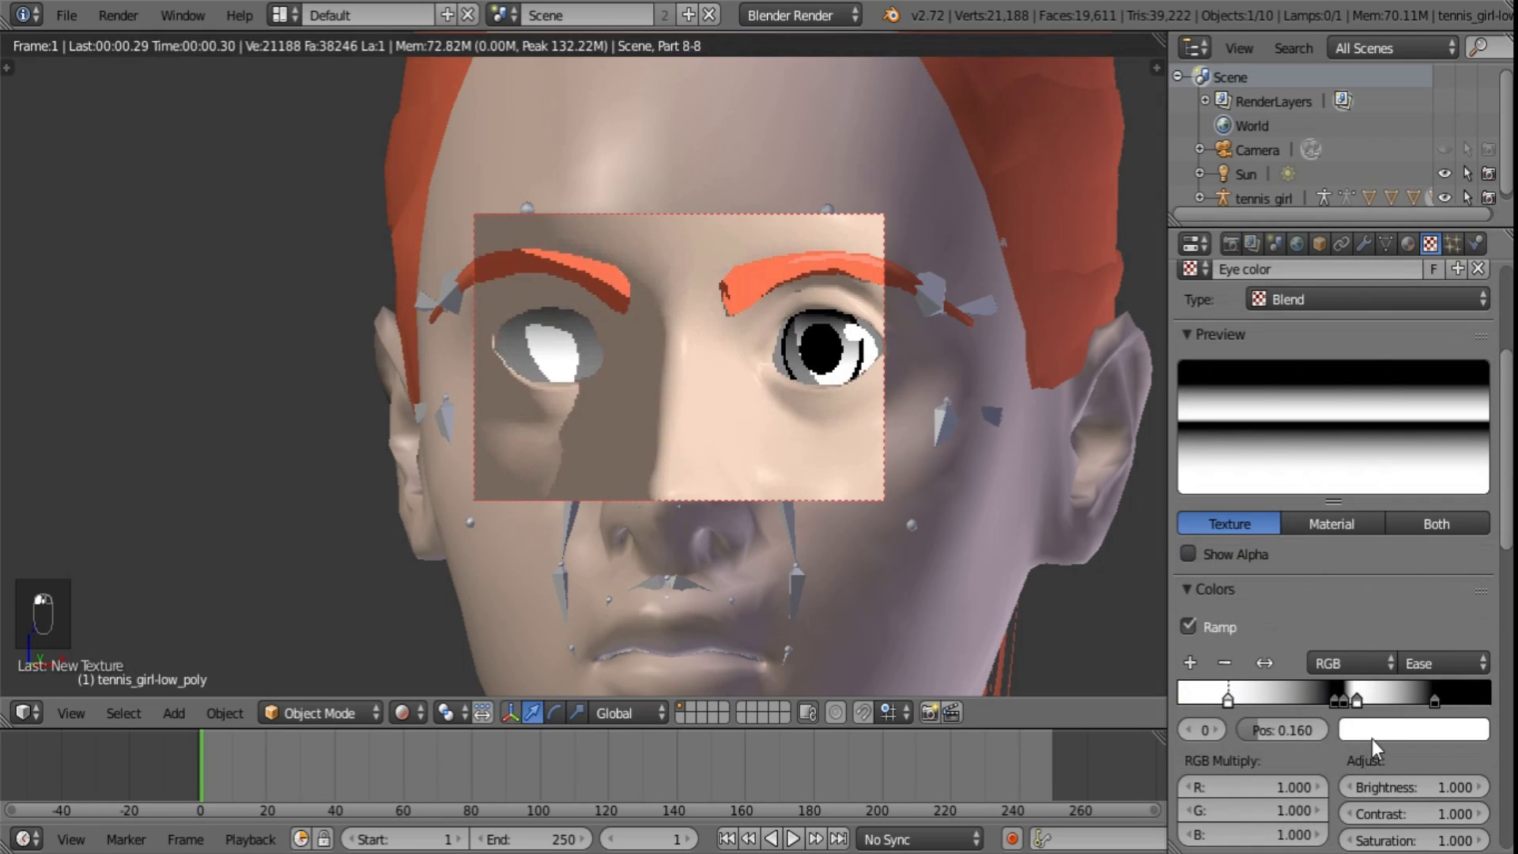
left_click(1372, 732)
left_click(1385, 406)
left_click_drag(1385, 405, 1397, 402)
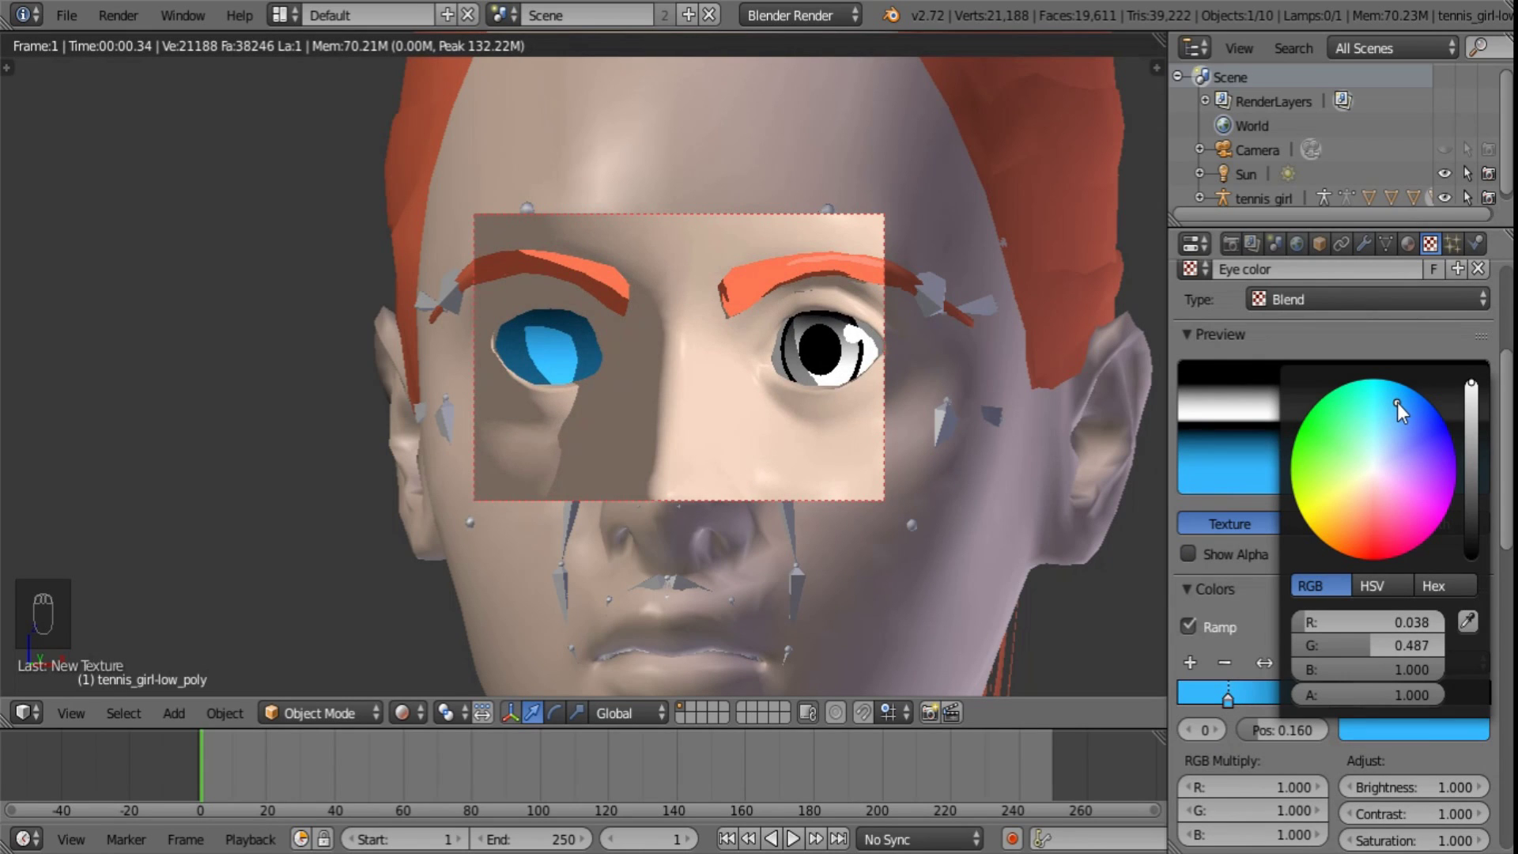
left_click(1400, 400)
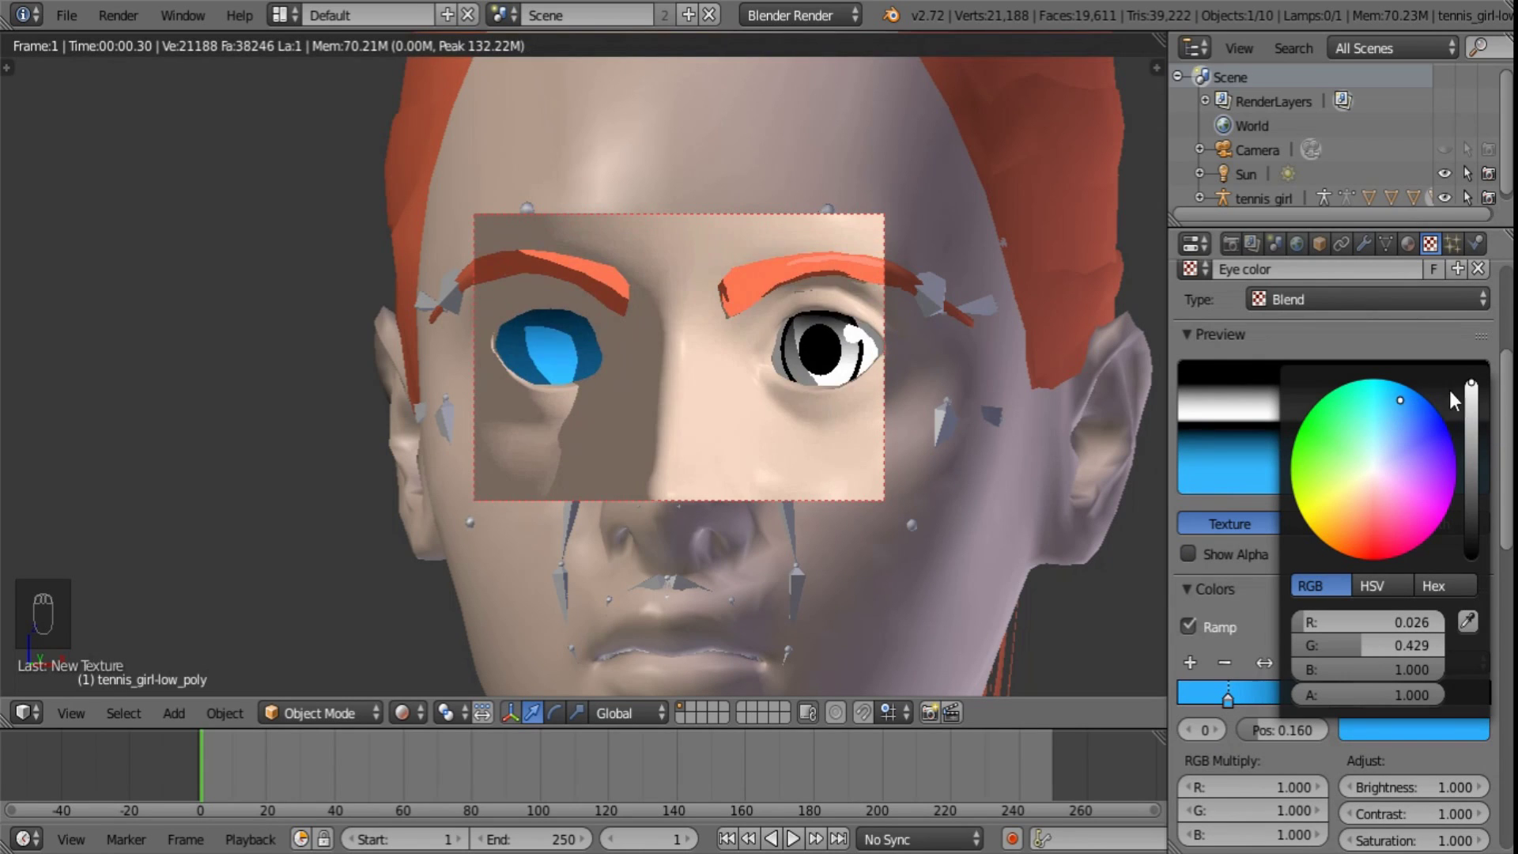
left_click_drag(1477, 390, 1475, 414)
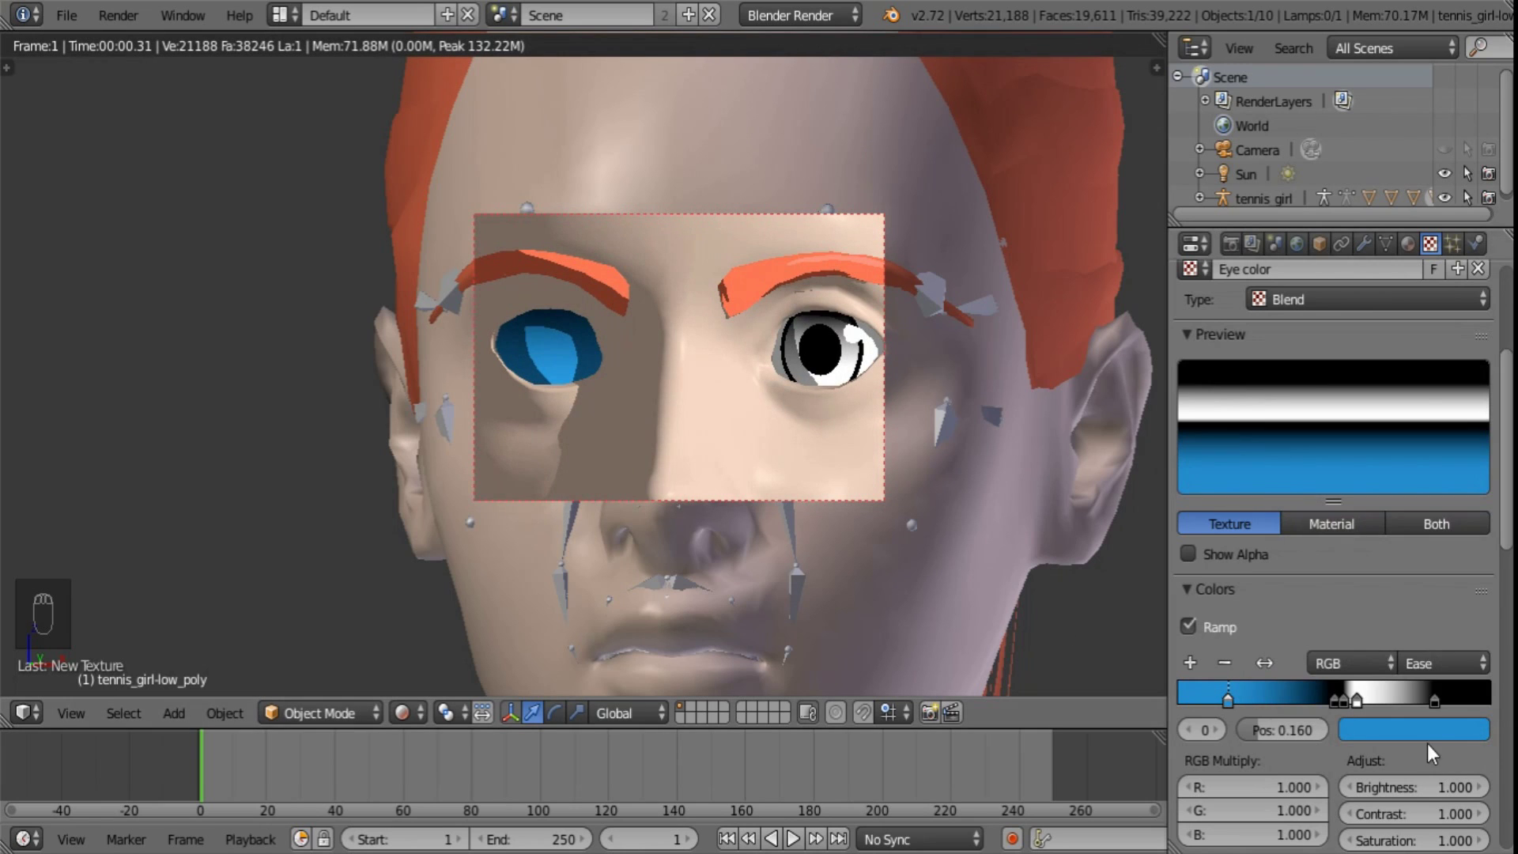
- Recolor the Eye color ramp's white stop at 0.573 to the blue sampled from its first stop and move the last black stop to 0.801
left_click(1365, 695)
left_click(1377, 729)
left_click(1468, 619)
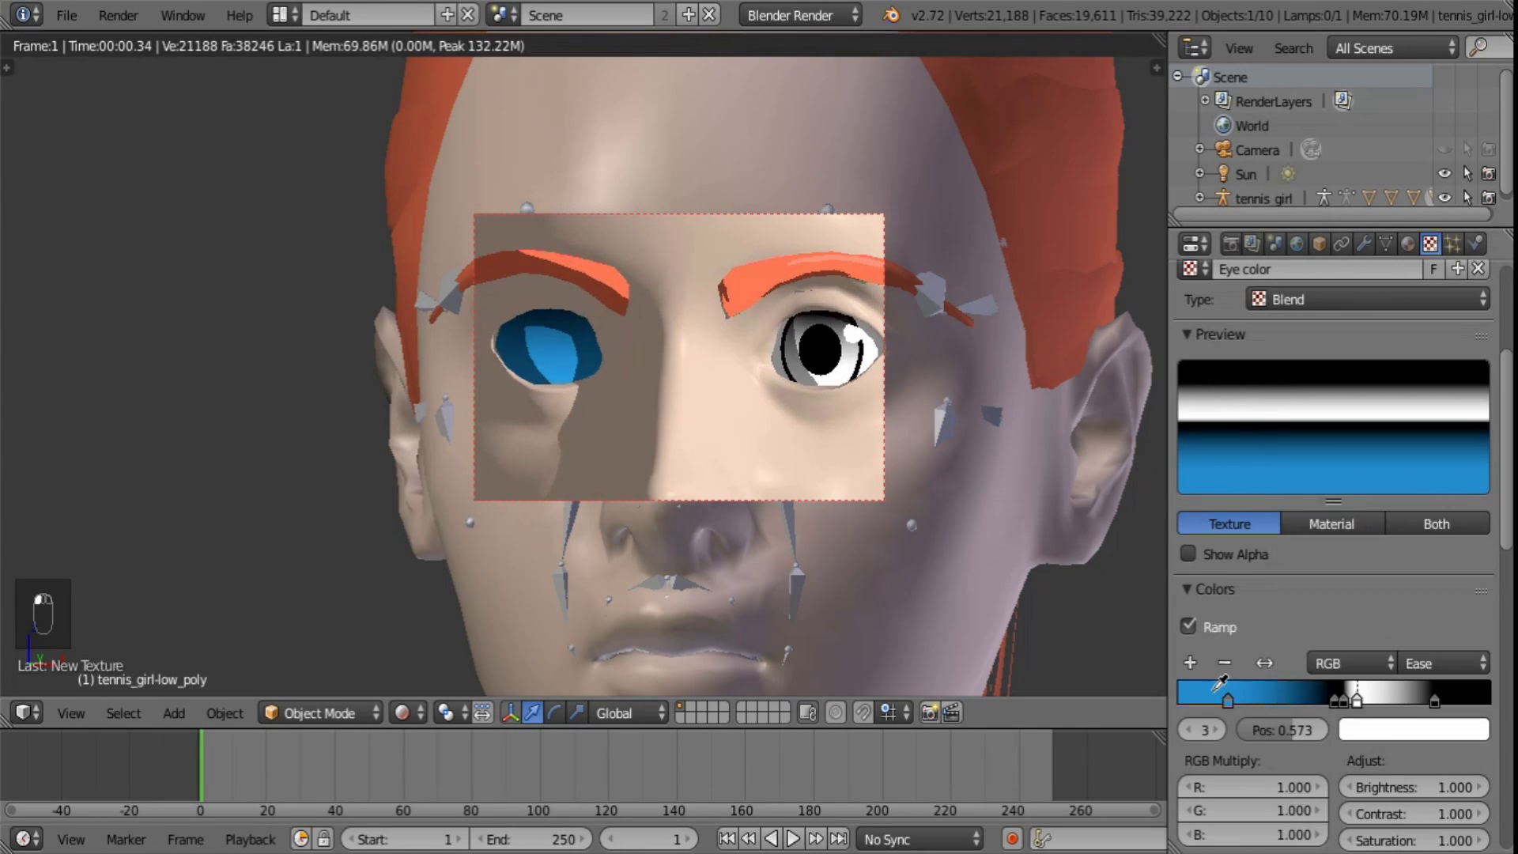
left_click(1206, 692)
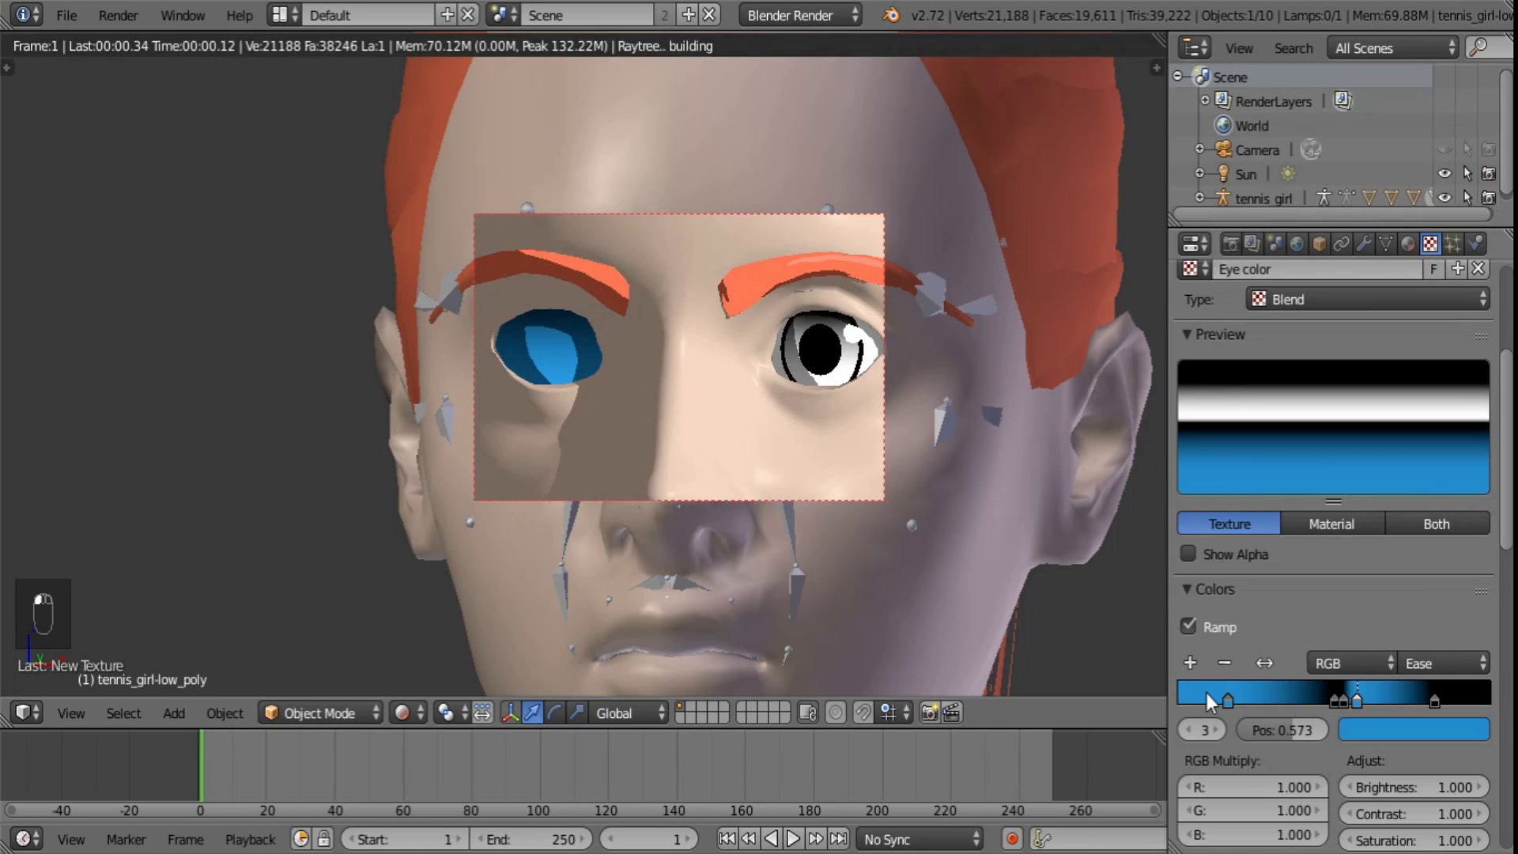
left_click(1426, 699)
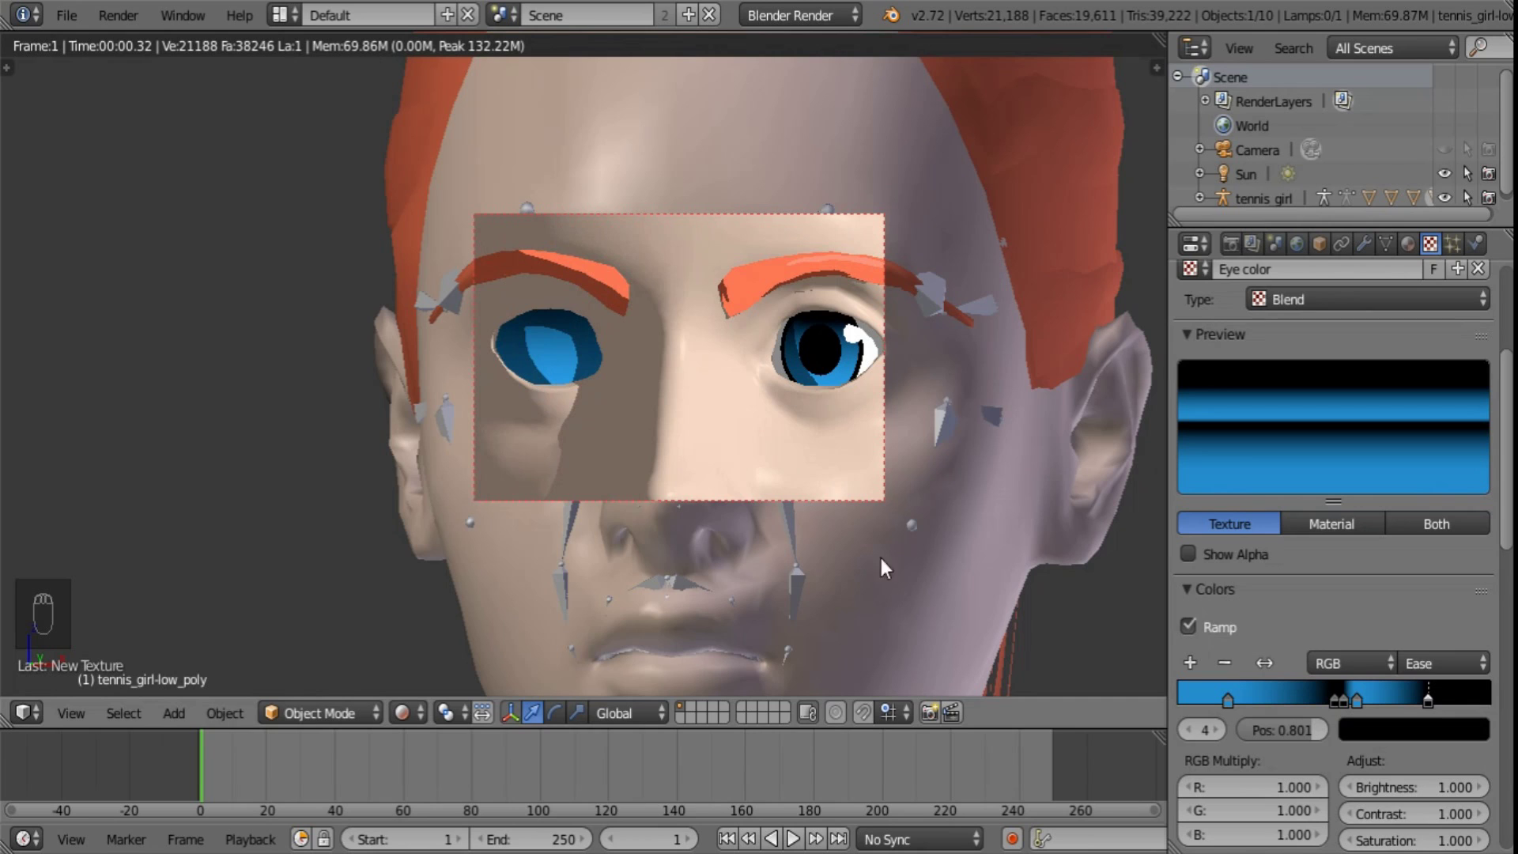
- Assign the existing Eye.000 texture to the first empty texture slot of the Eye_brown material
scroll(1478, 610, "up", 6)
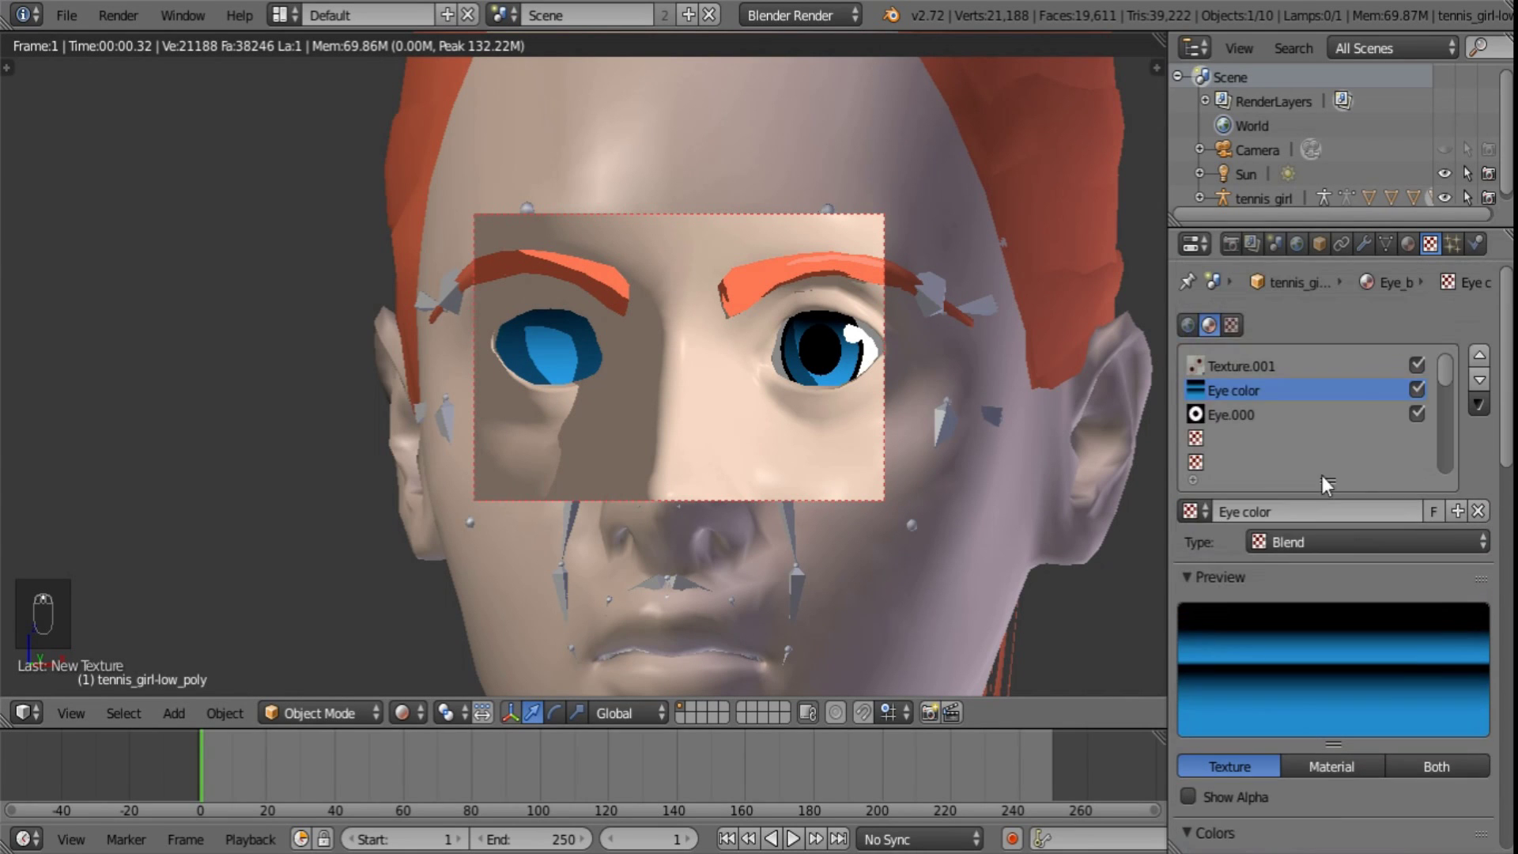
left_click(1217, 442)
left_click(1194, 512)
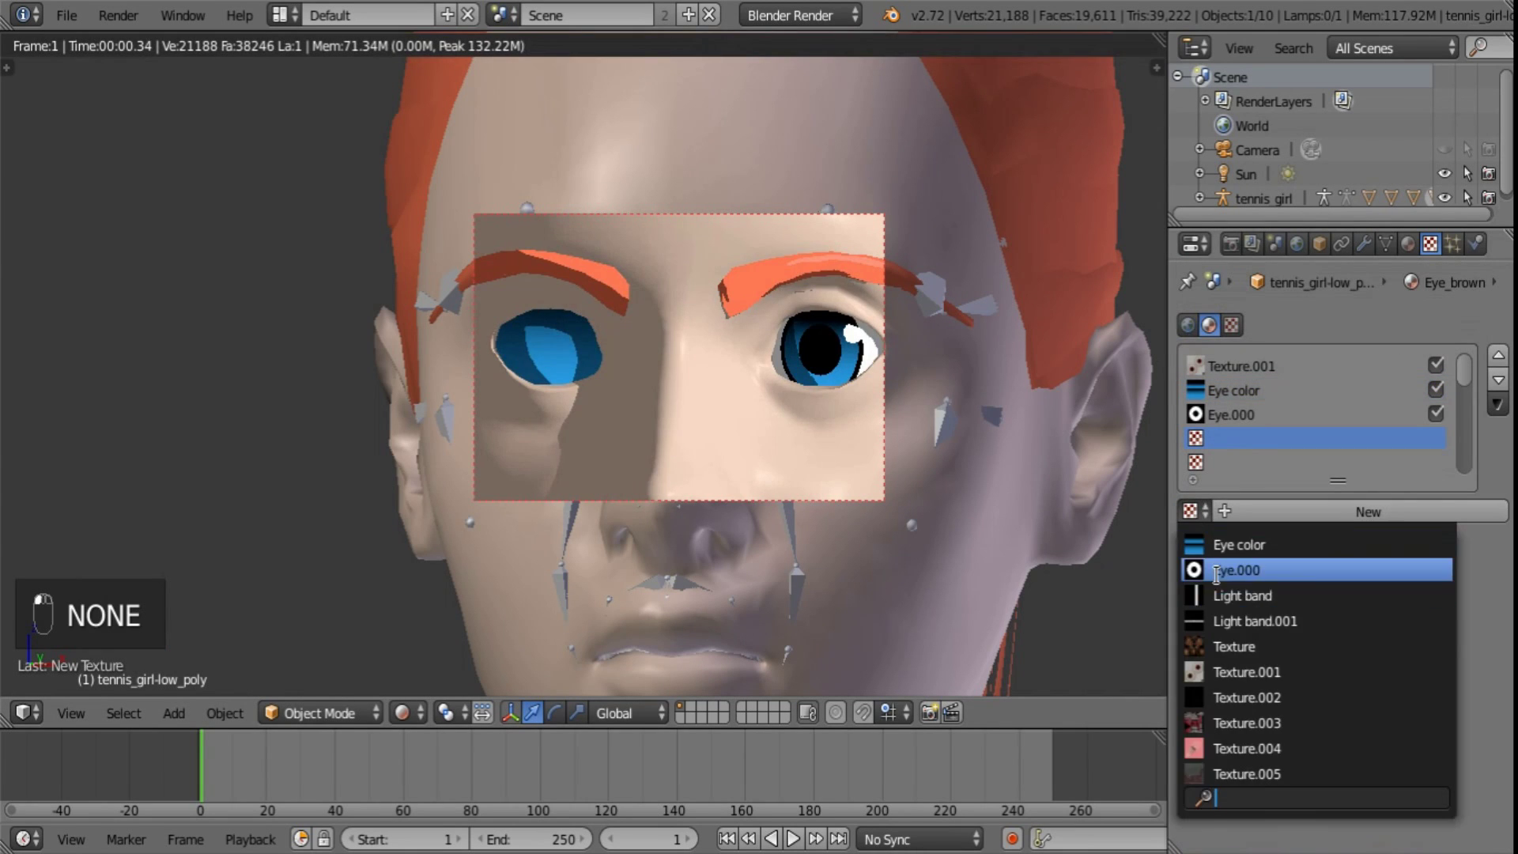
left_click(1216, 567)
- Set the added Eye.000 texture's mapping size in X to 1.1 and its offset to X 0.41 and Y 0.4
scroll(1486, 666, "down", 15)
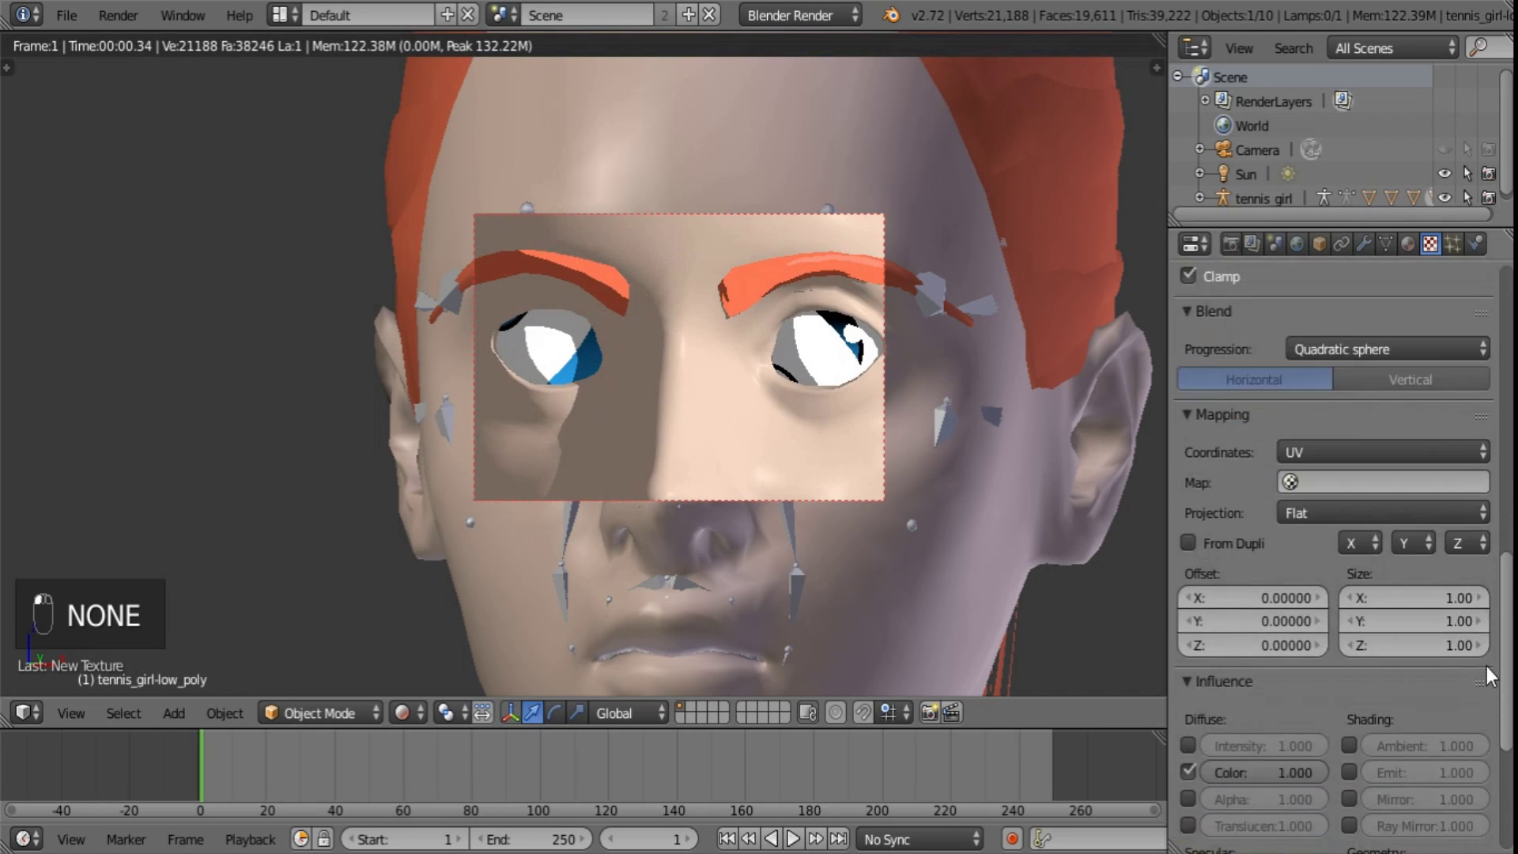
scroll(1492, 736, "down", 1)
left_click(1430, 359)
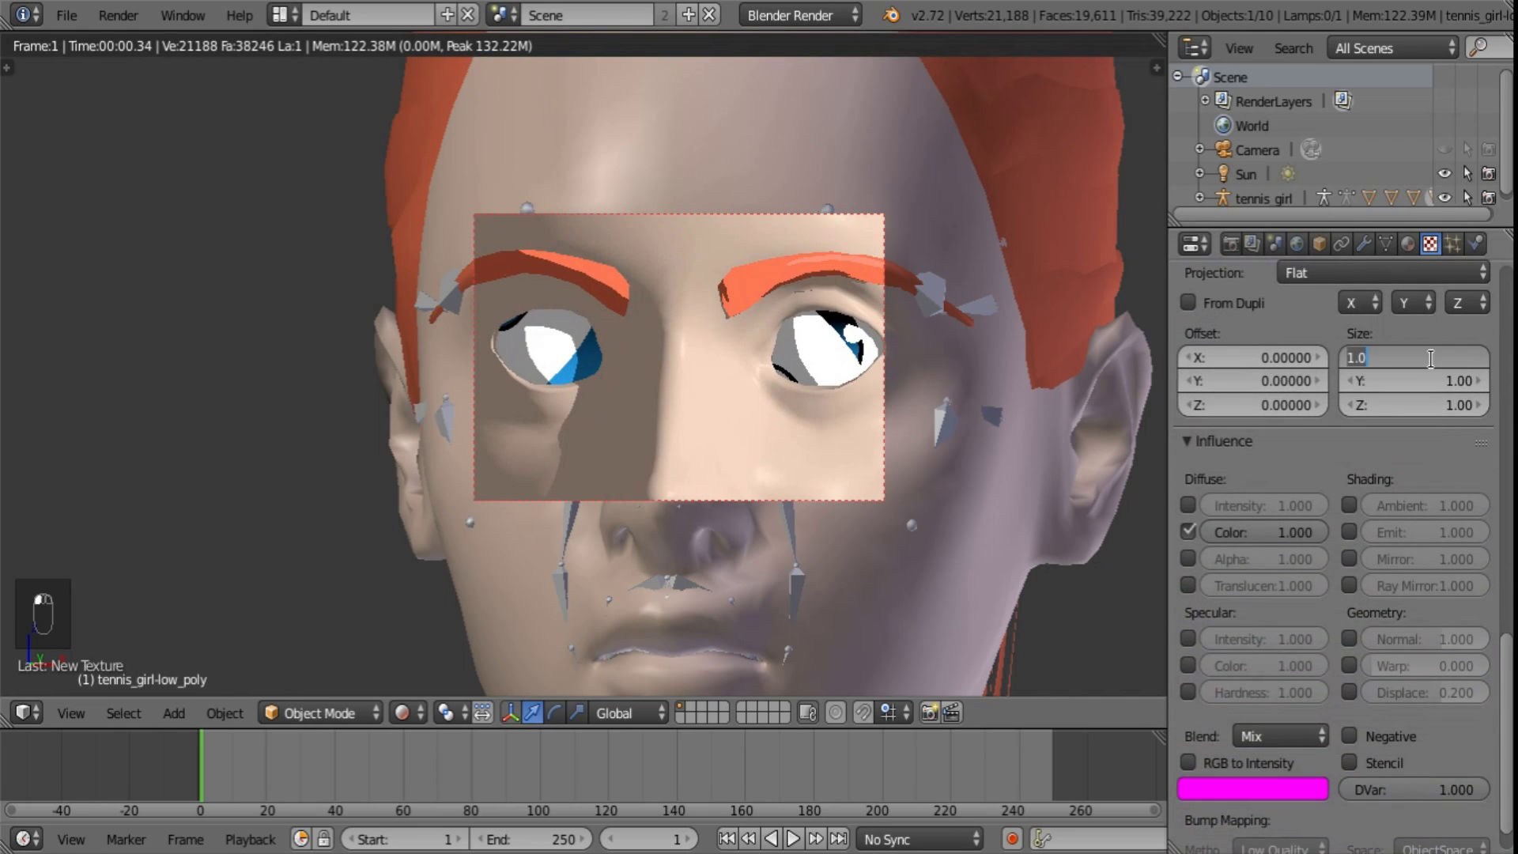
key("Return")
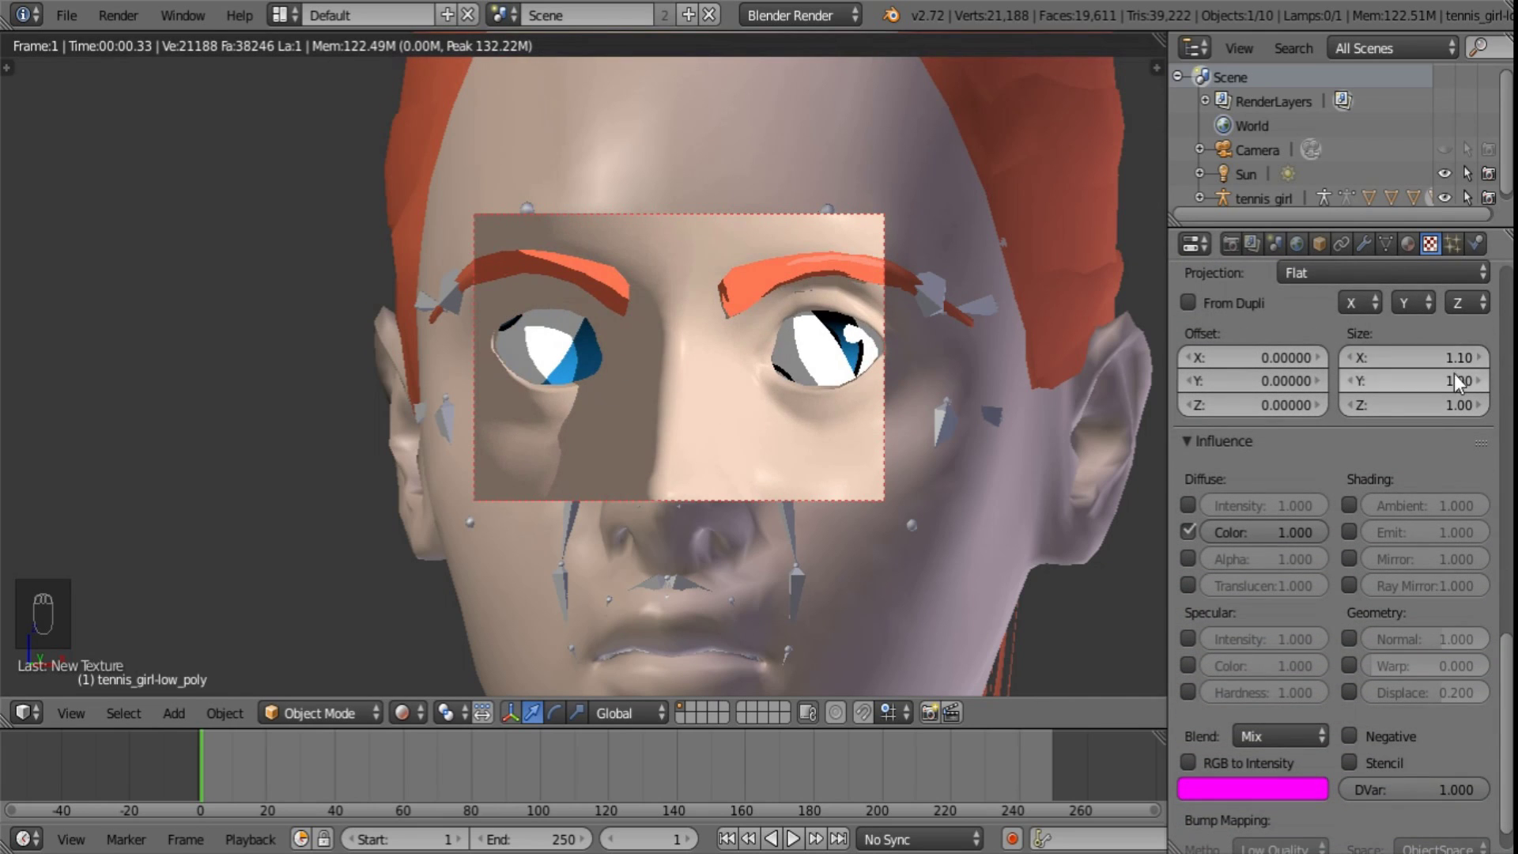
scroll(1273, 424, "up", 3)
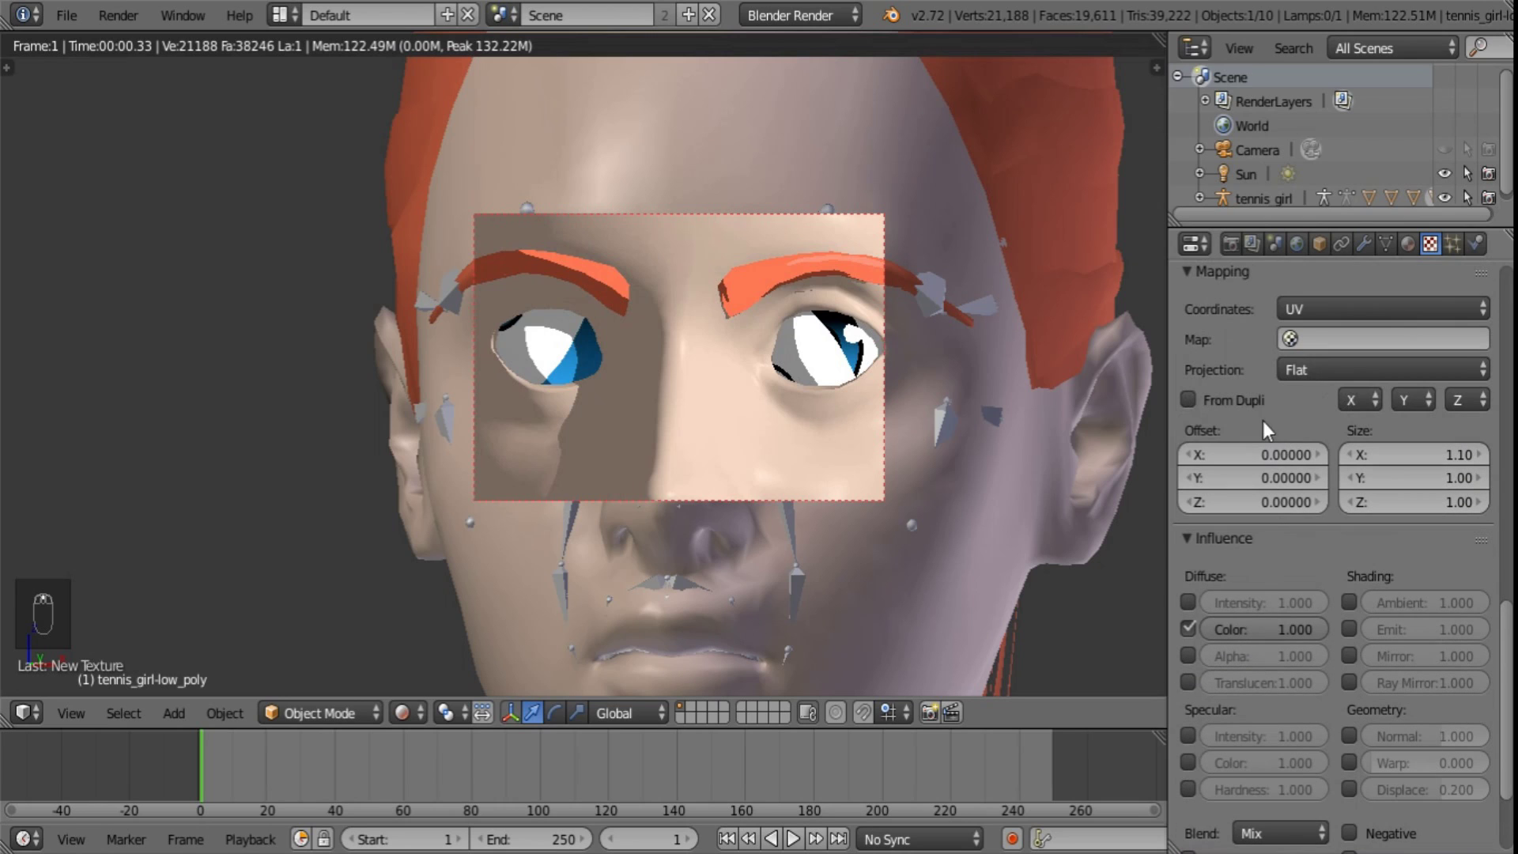
left_click(1251, 456)
type(".41")
key("Tab")
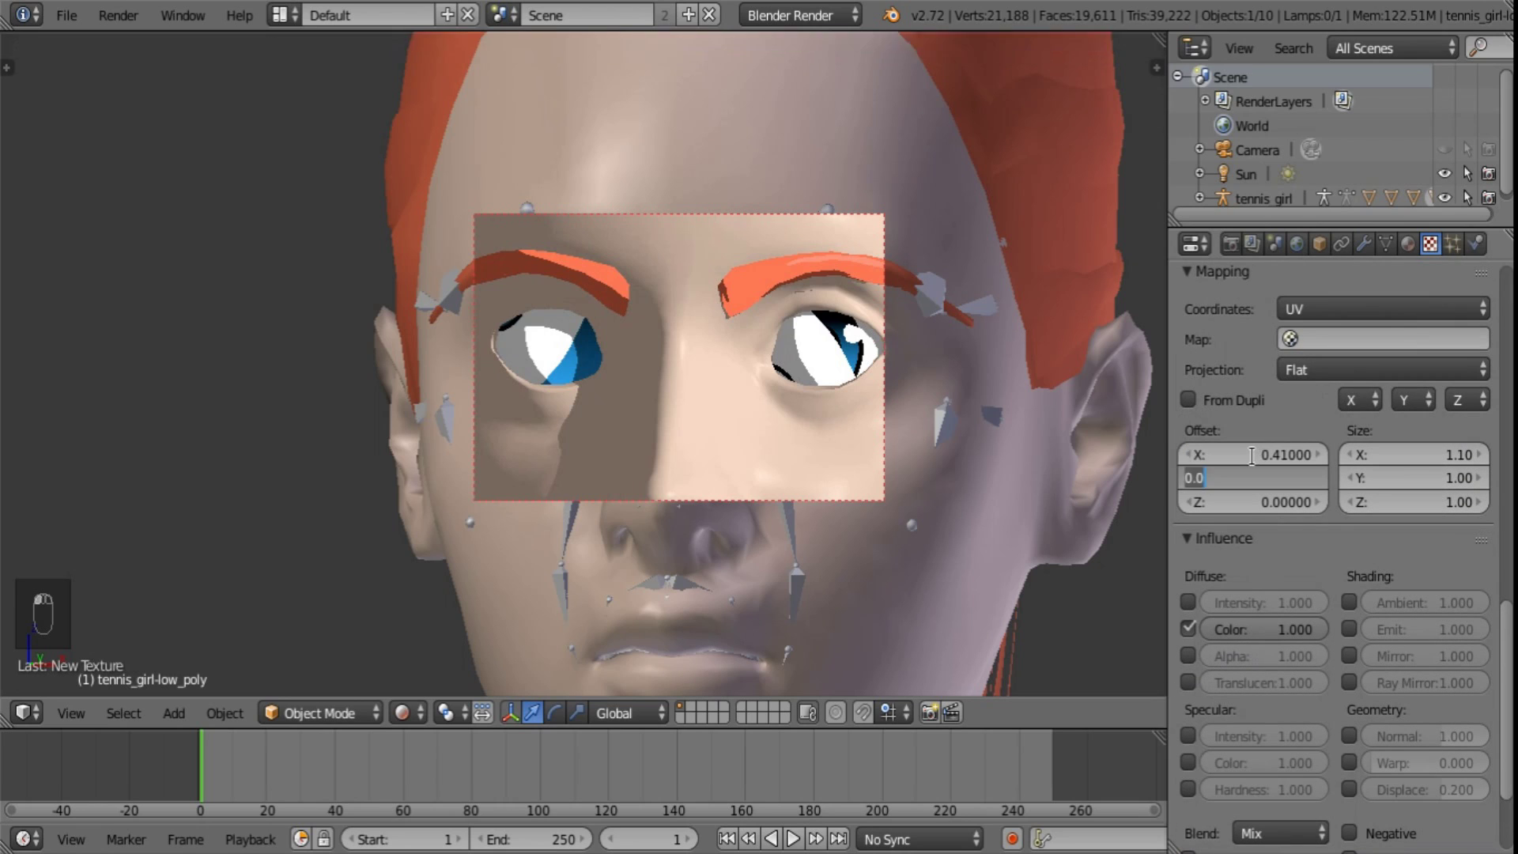
type(".4")
key("Return")
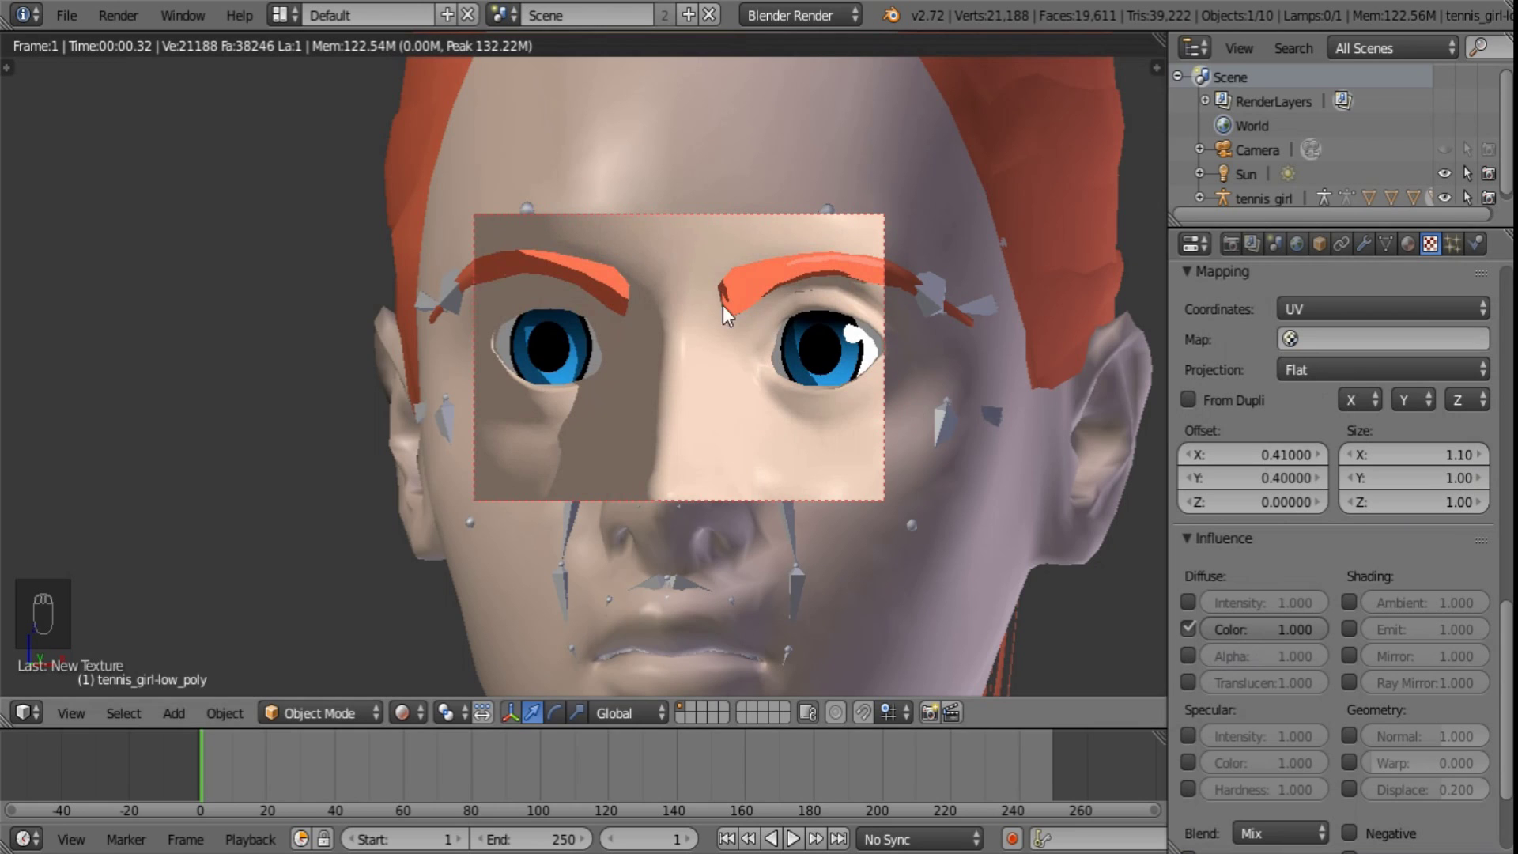
- Move the first black stop of the Eye color texture's ramp to position 0.422
middle_click_drag(723, 305, 834, 399)
left_click(1408, 243)
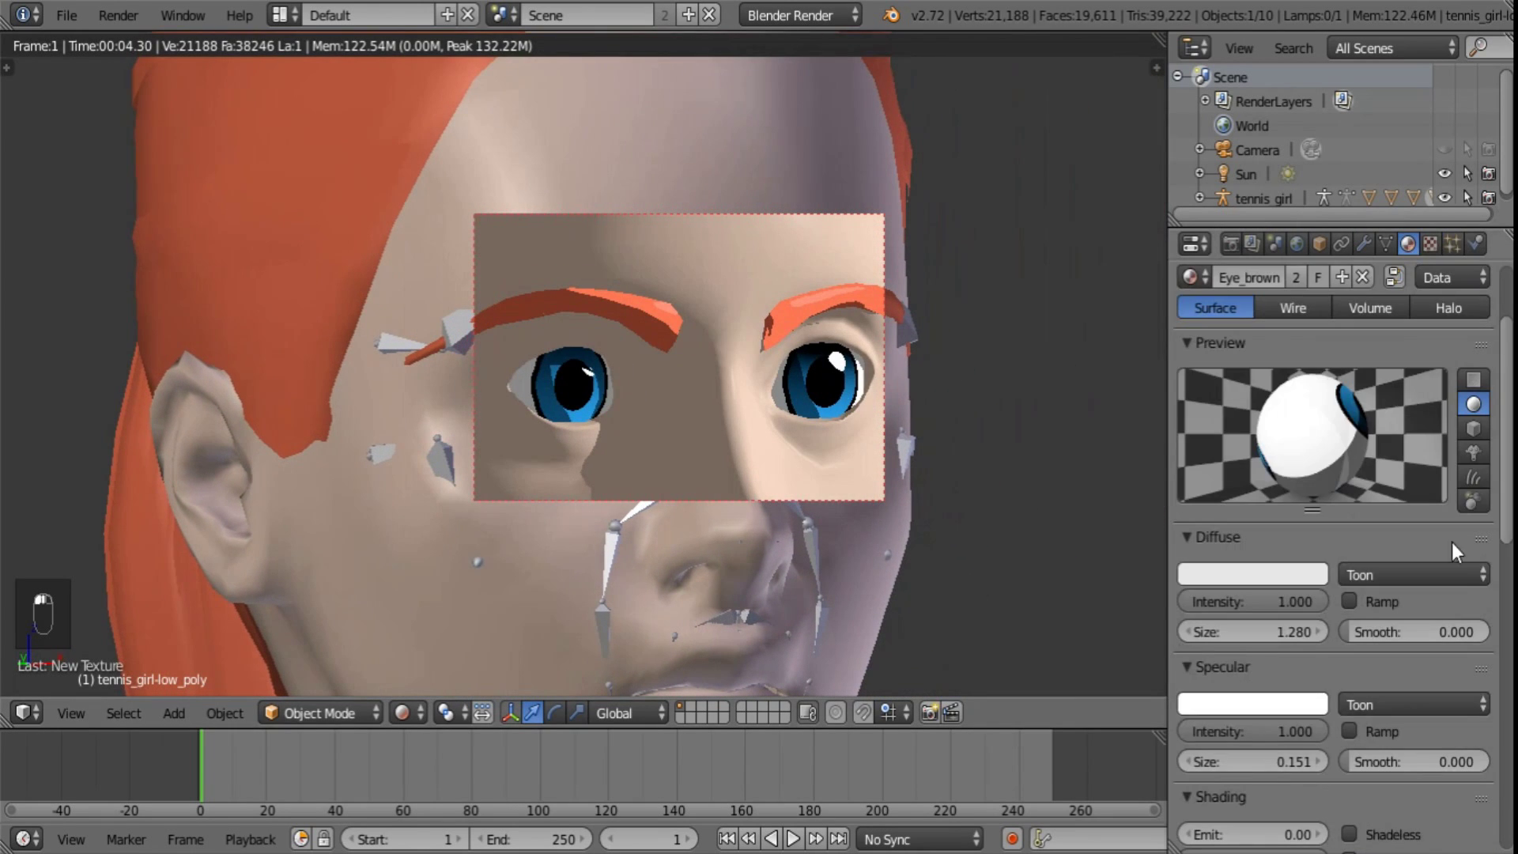
left_click_drag(1510, 468, 1510, 417)
left_click(1427, 244)
left_click_drag(1507, 656, 1509, 462)
left_click(1257, 325)
left_click(1329, 657)
left_click_drag(1325, 656, 1313, 659)
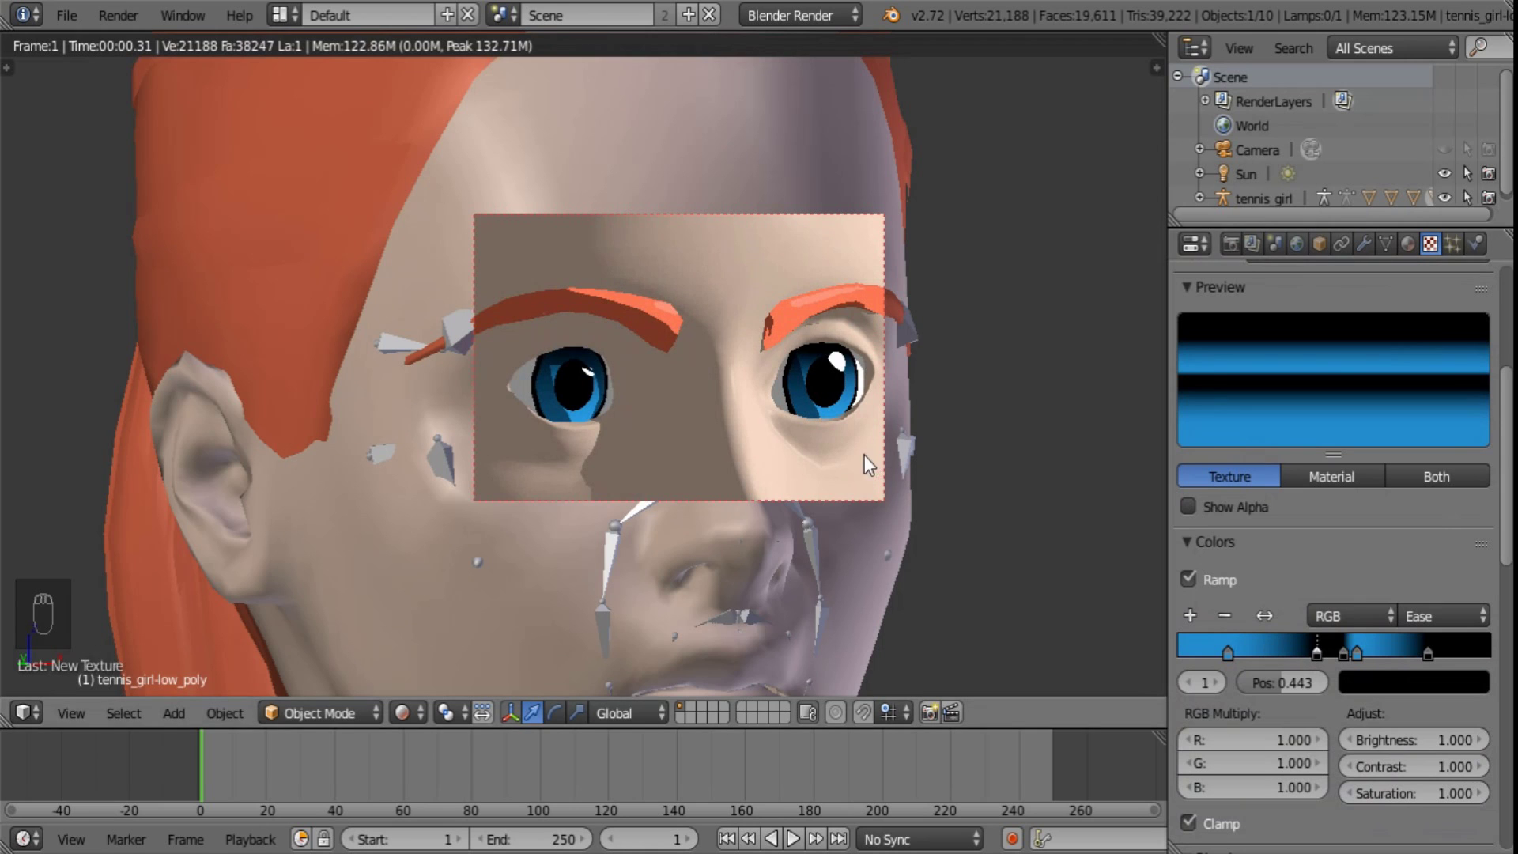
middle_click_drag(784, 491, 685, 452)
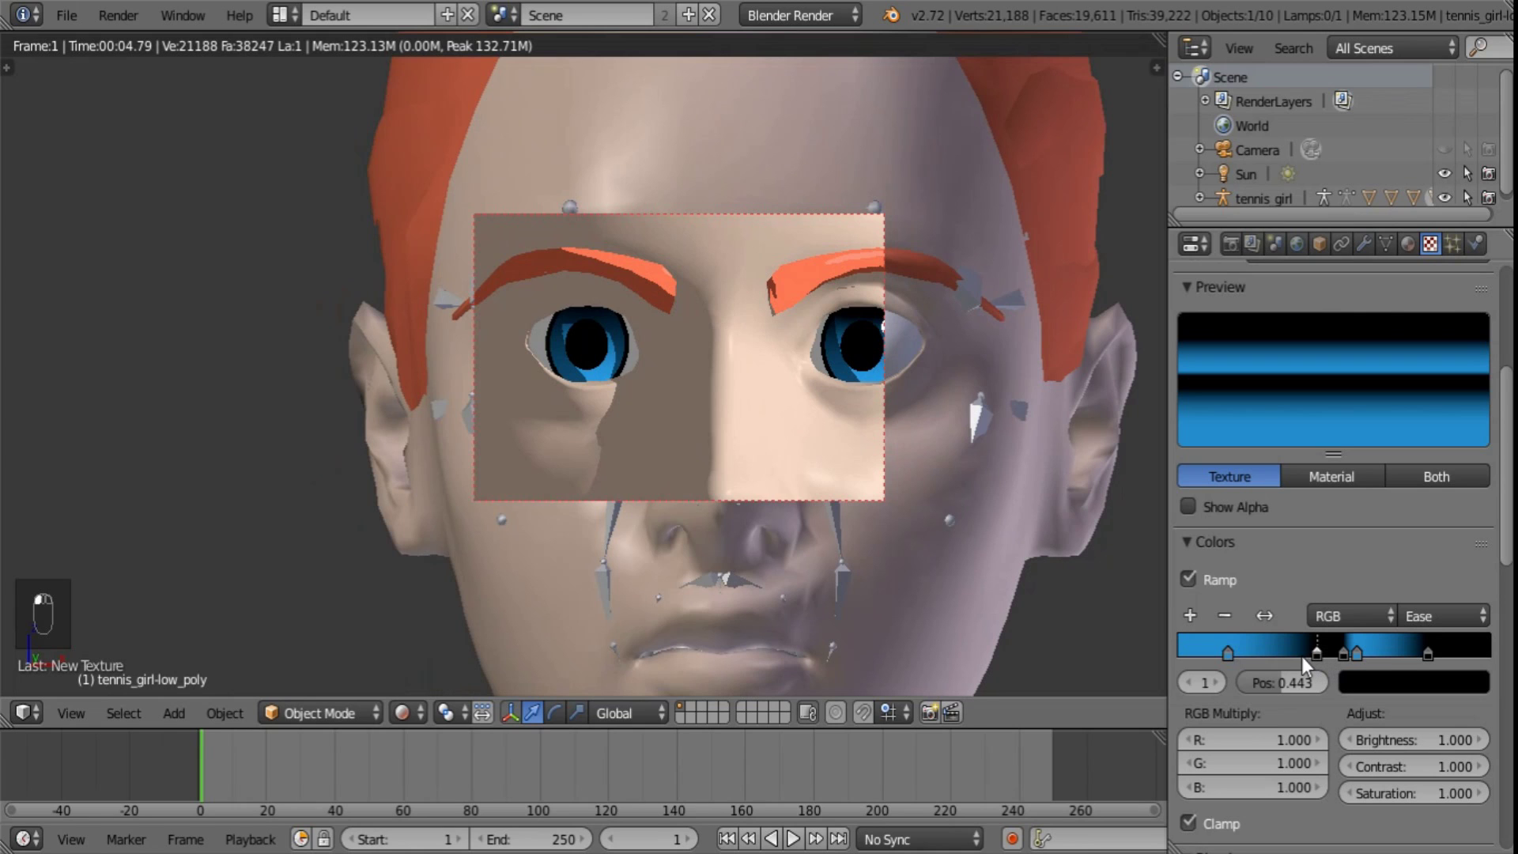
middle_click_drag(906, 470, 866, 473, "shift")
left_click_drag(1317, 653, 1310, 652)
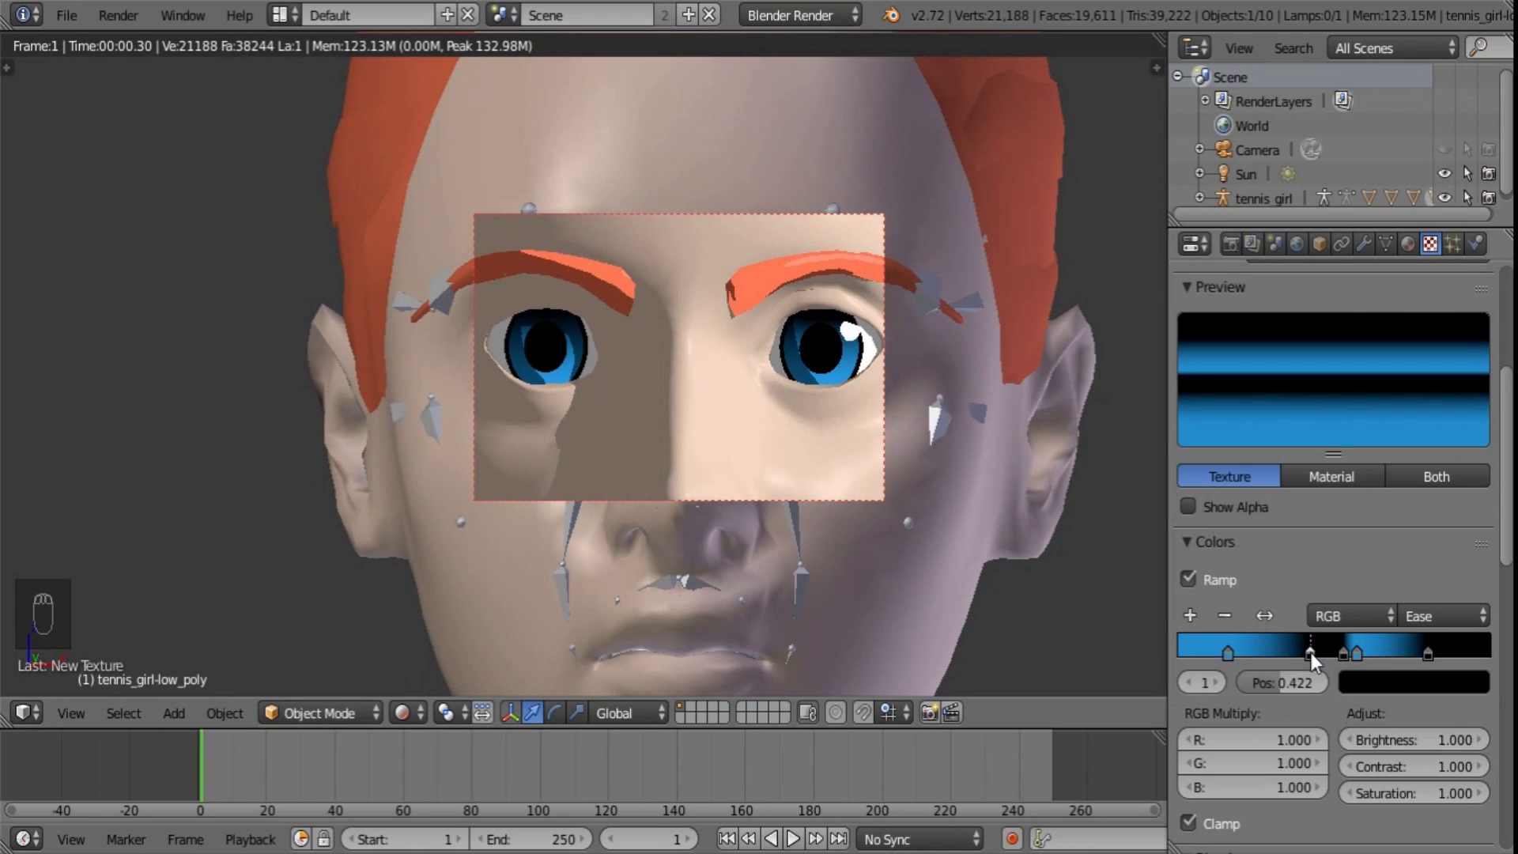
- Switch the viewport to Solid shading and select the tennis_girl-base body mesh with its DefaultSkin material
left_click(424, 715)
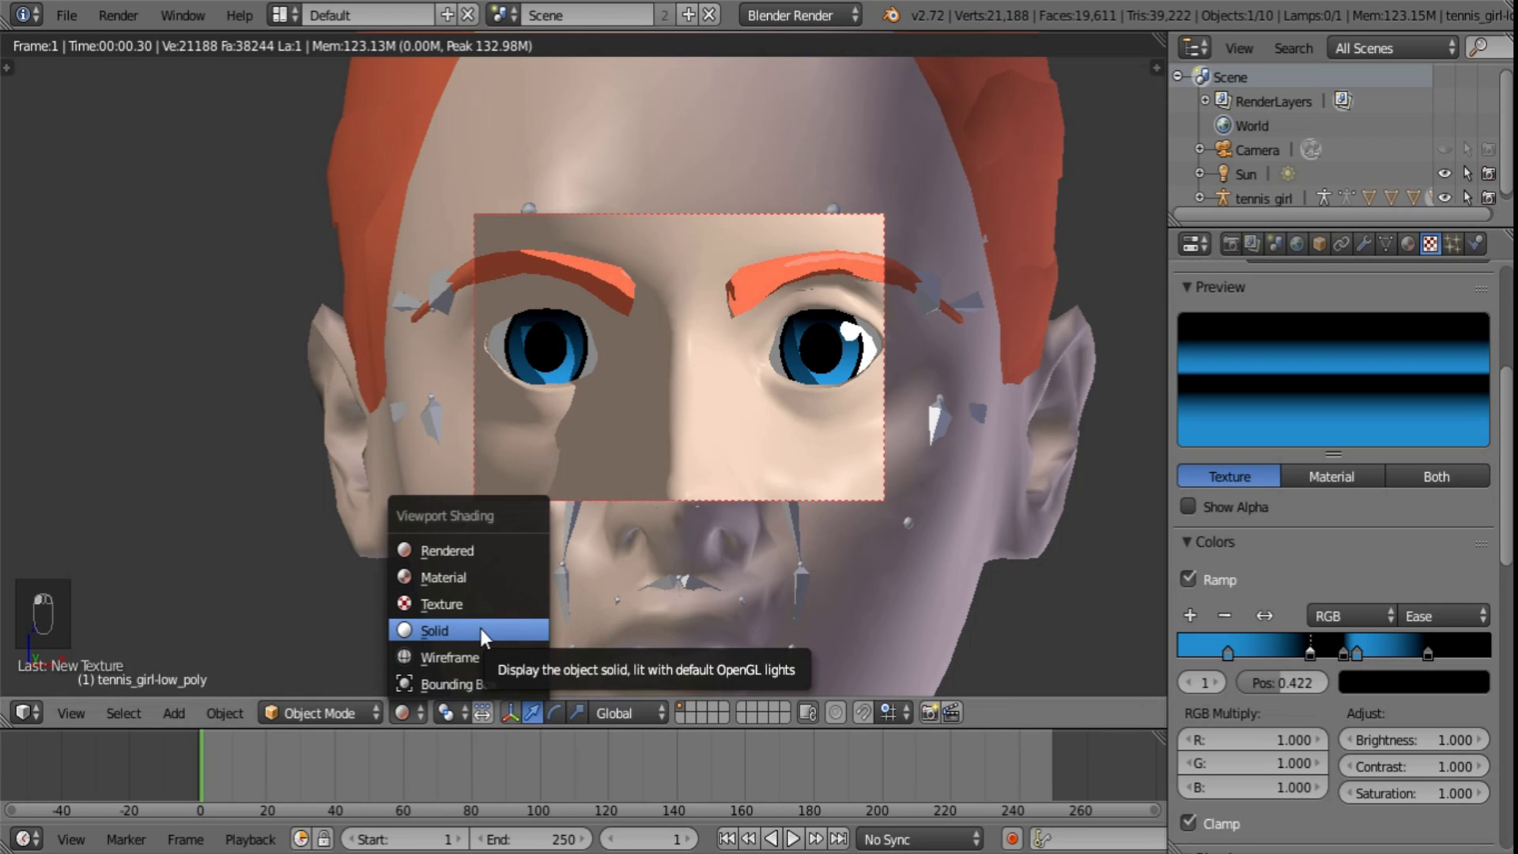
left_click(481, 629)
scroll(869, 435, "down", 6)
middle_click_drag(931, 405, 875, 449, "shift")
scroll(875, 449, "up", 4)
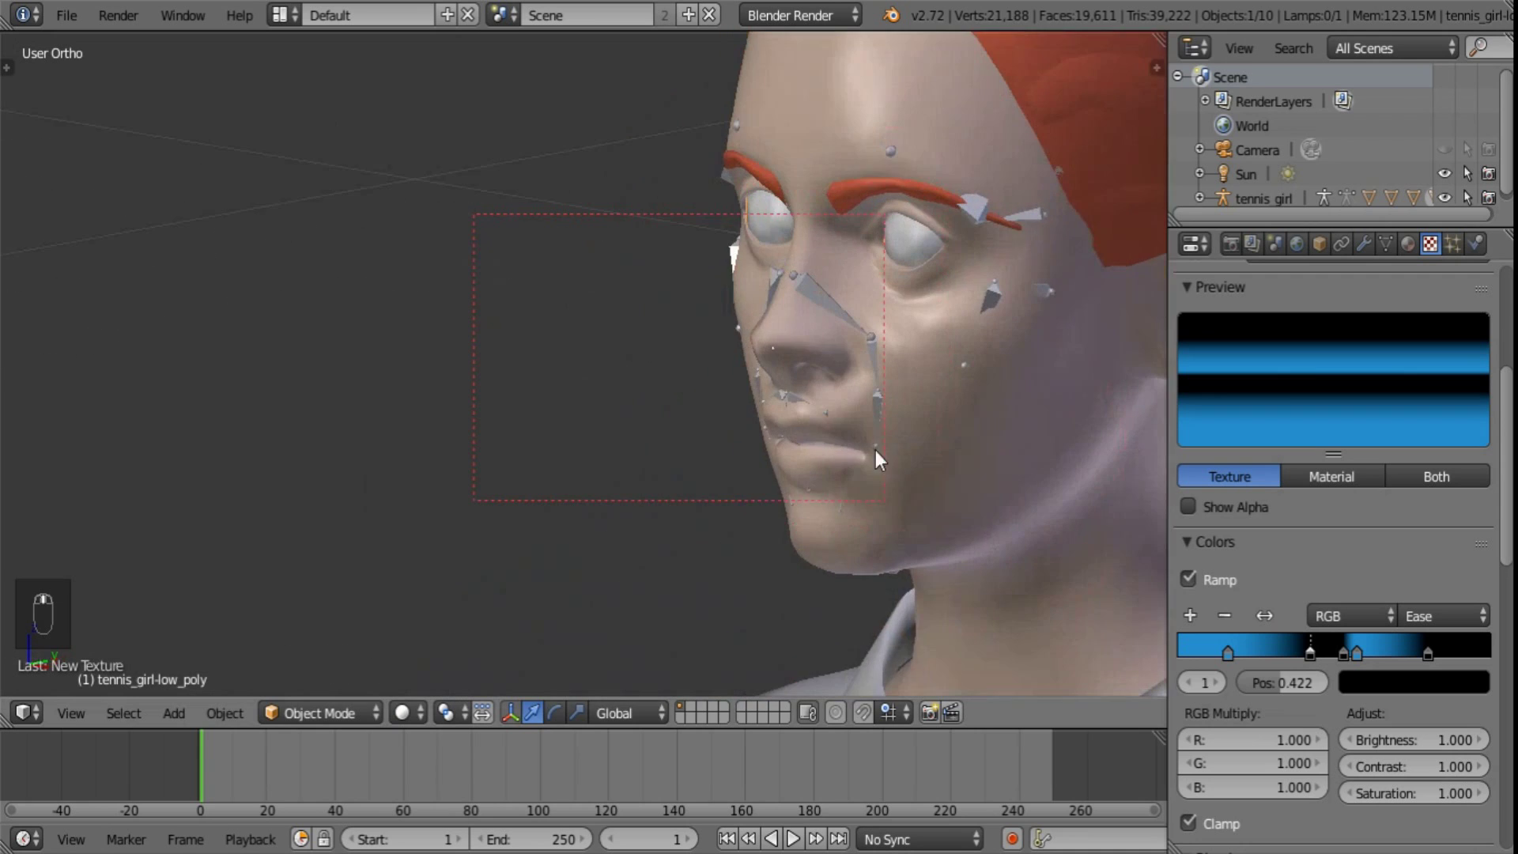
middle_click_drag(997, 433, 745, 509, "shift")
left_click(1407, 244)
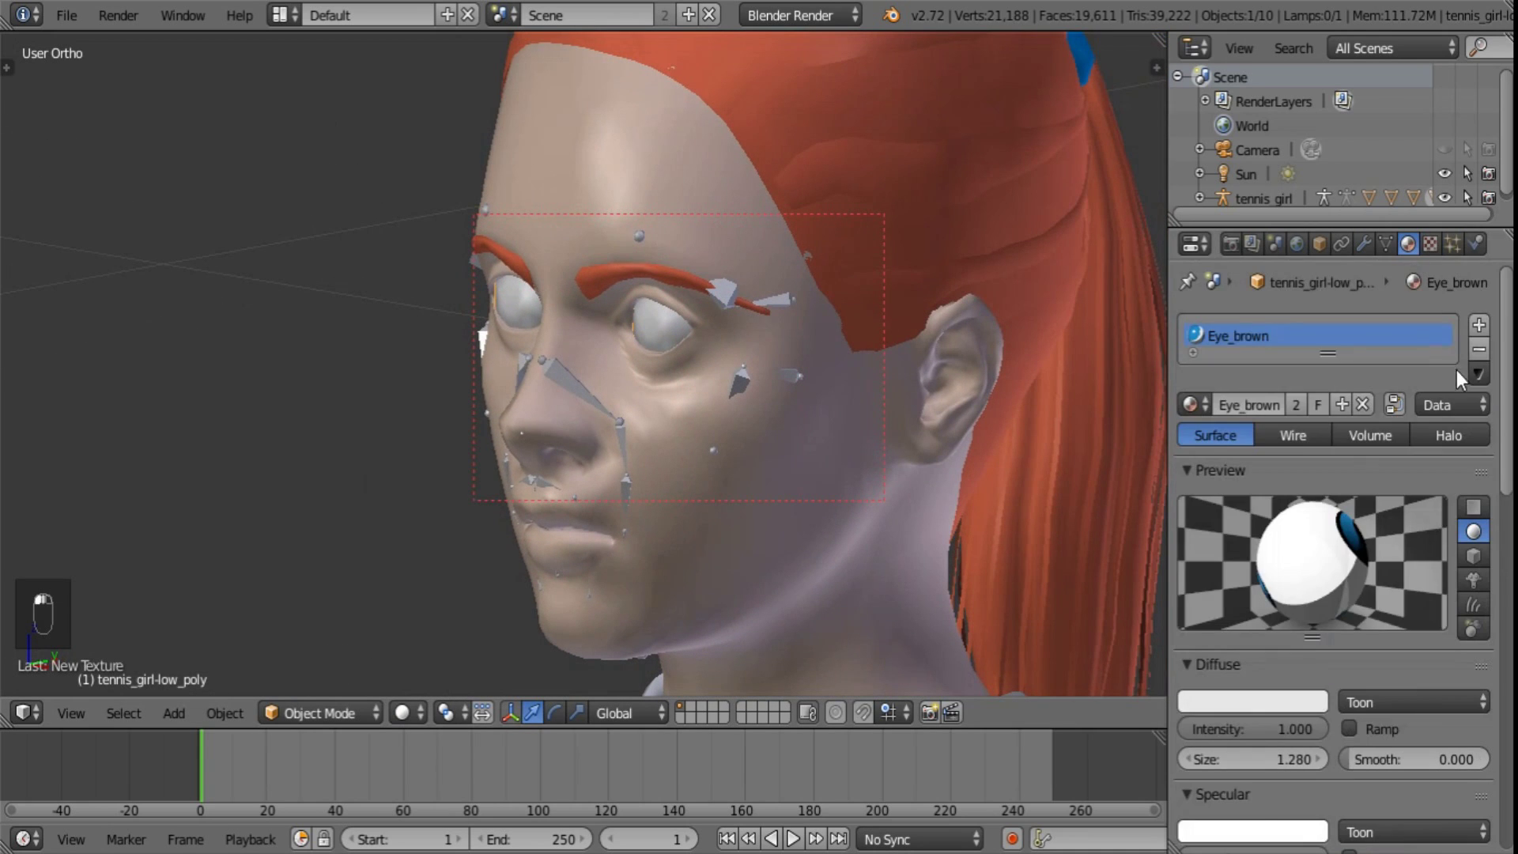
scroll(1508, 400, "down", 2)
right_click(838, 508)
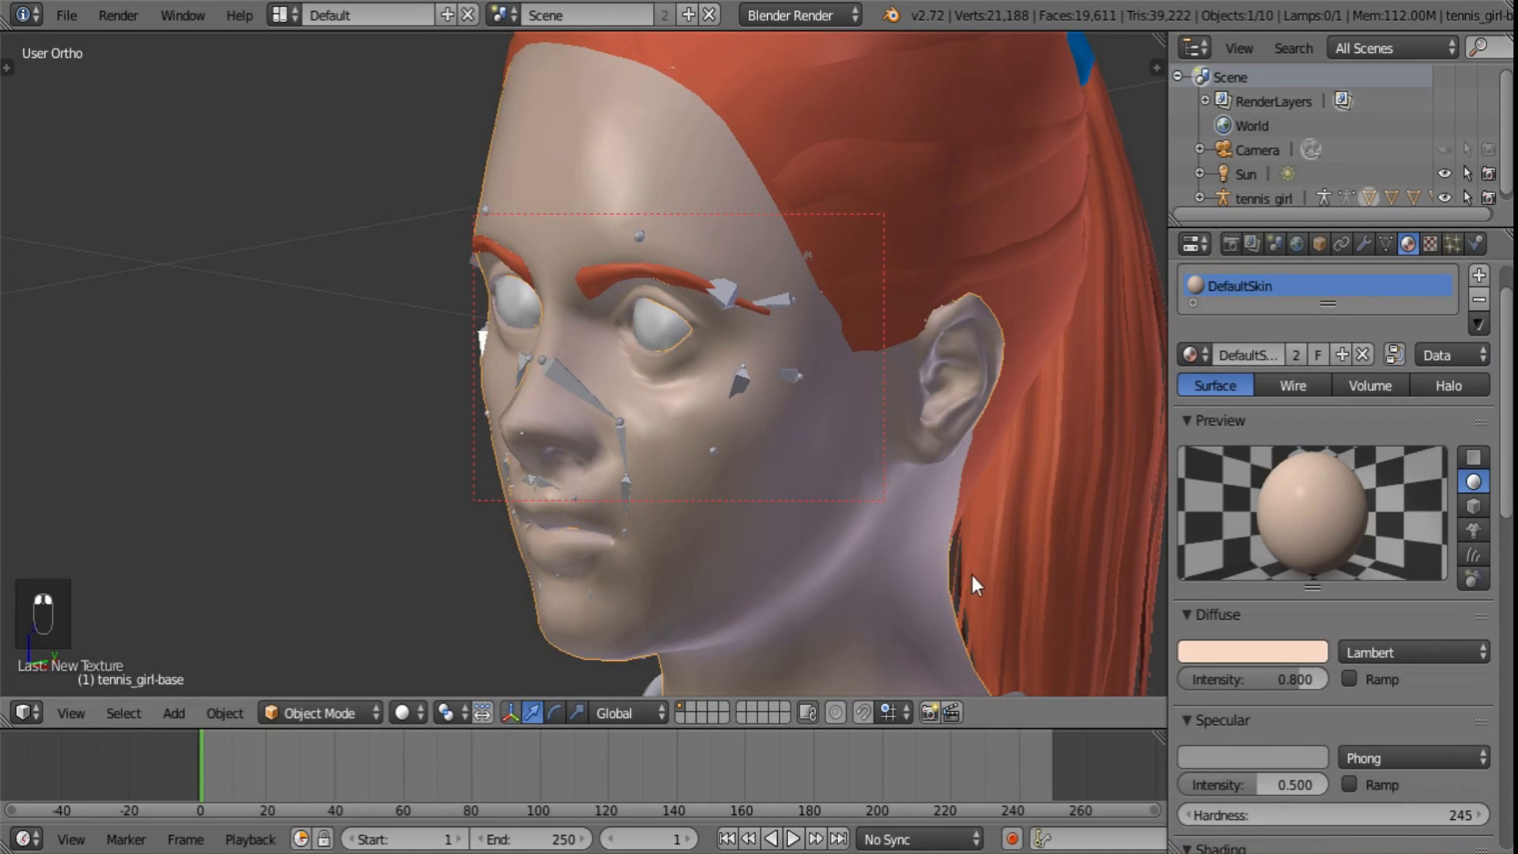
- Set the DefaultSkin diffuse shader to Toon with intensity 1.0, size 1.28 and smooth 0
left_click(1460, 653)
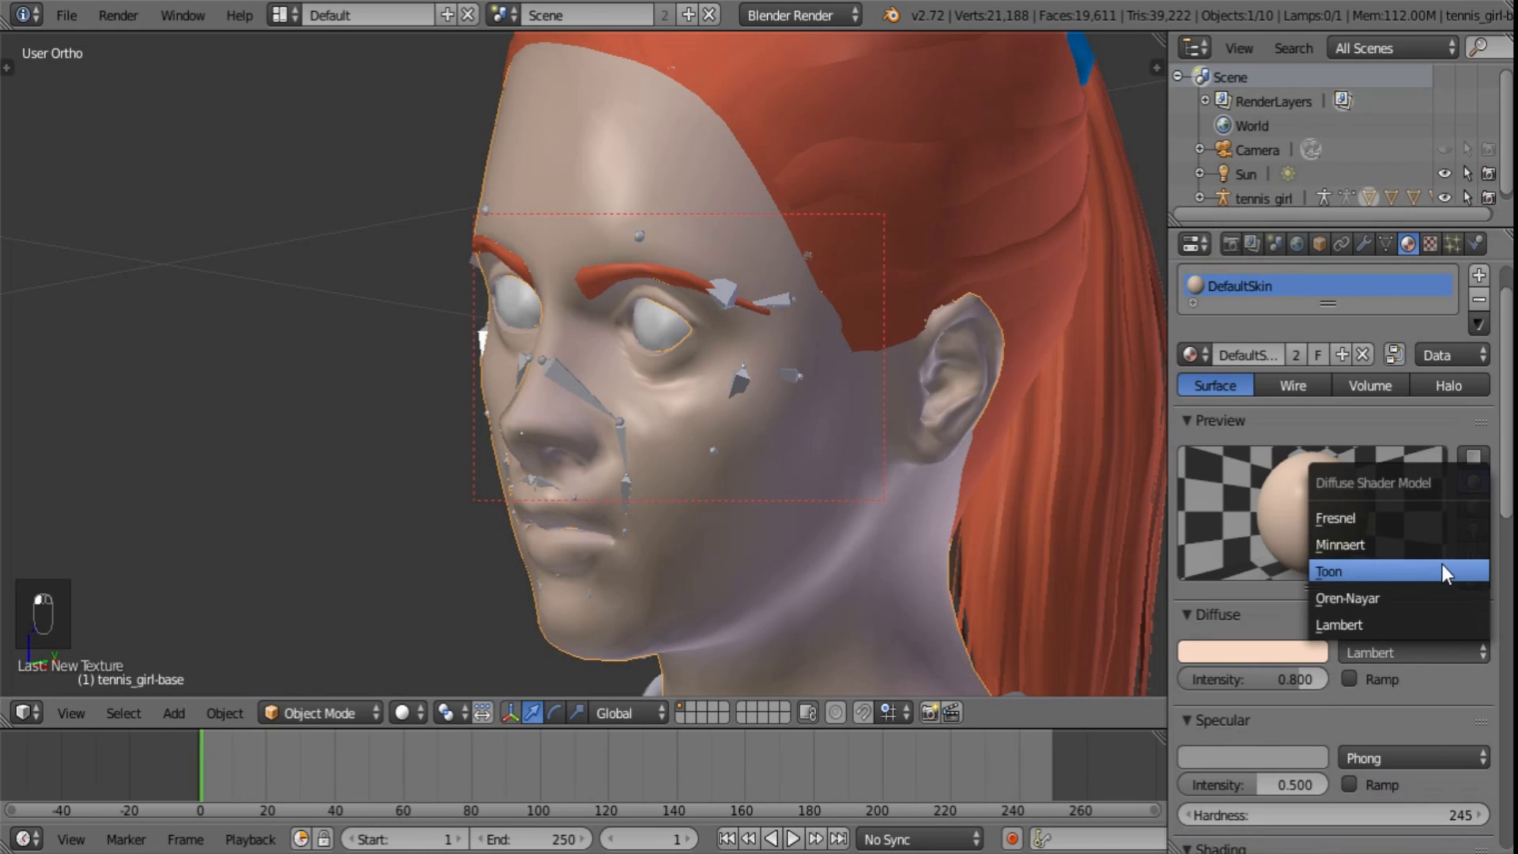
left_click(1440, 564)
left_click_drag(1409, 707, 1300, 681)
left_click_drag(1249, 710, 1387, 709)
left_click(1234, 713)
type("1.28")
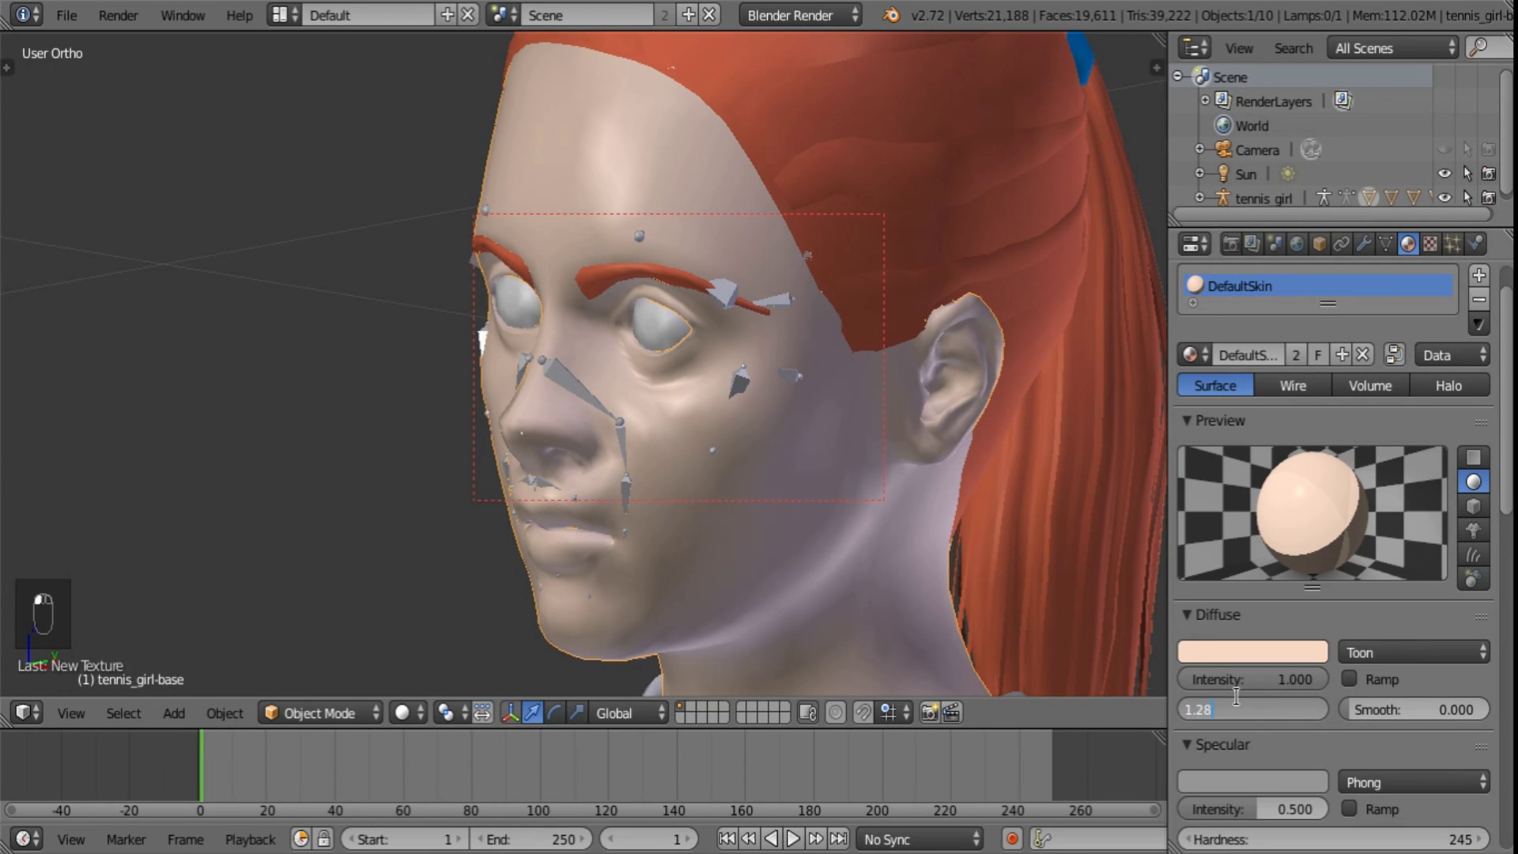
key("Return")
- Turn off Auto Ray Bias in the DefaultSkin shadow settings and set its pass index to 4
left_click_drag(1505, 344, 1493, 742)
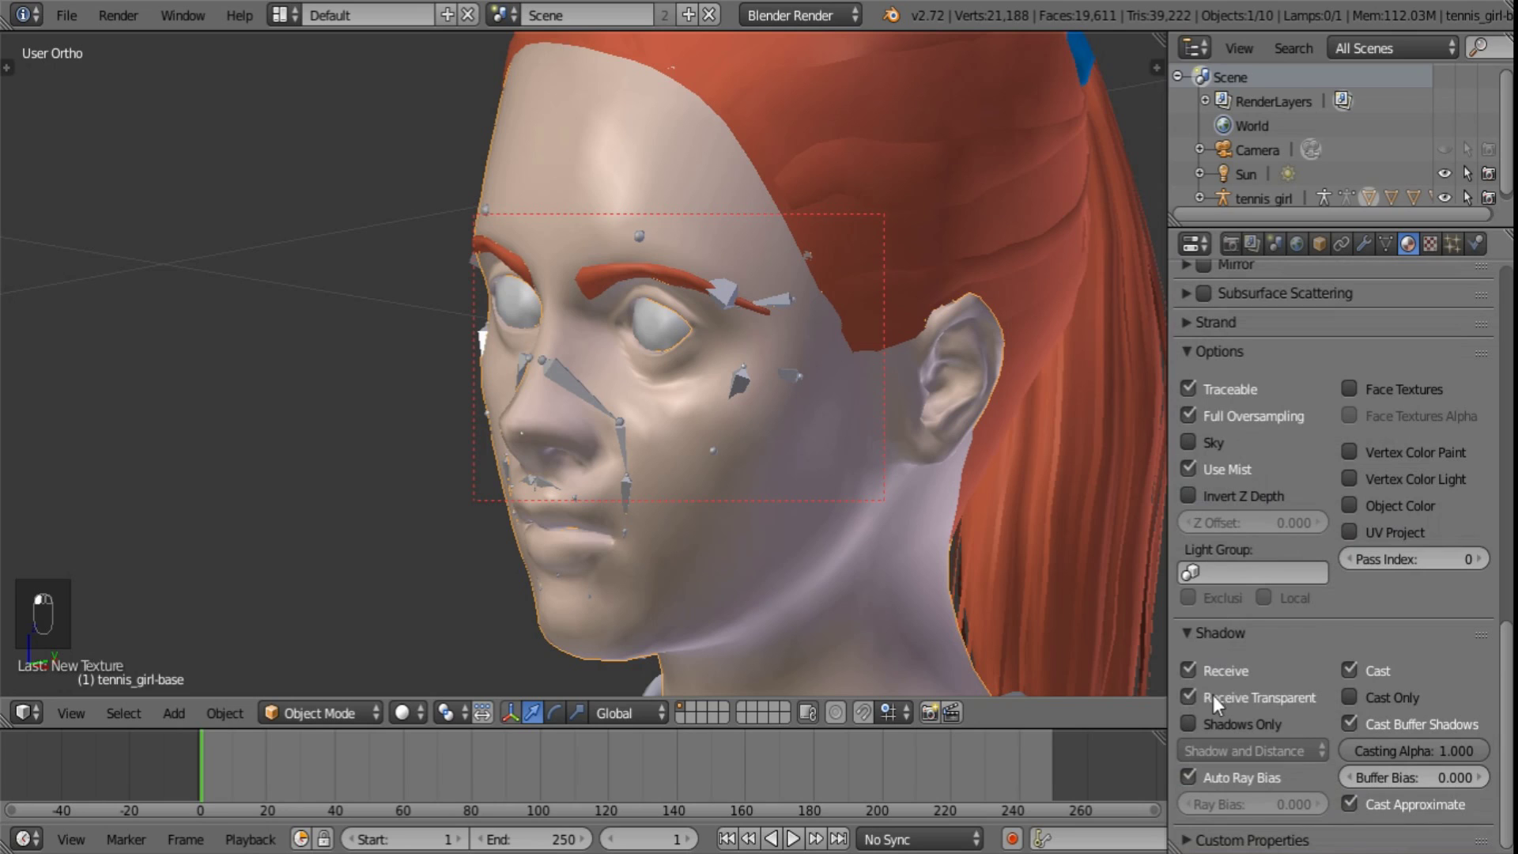
left_click(1230, 637)
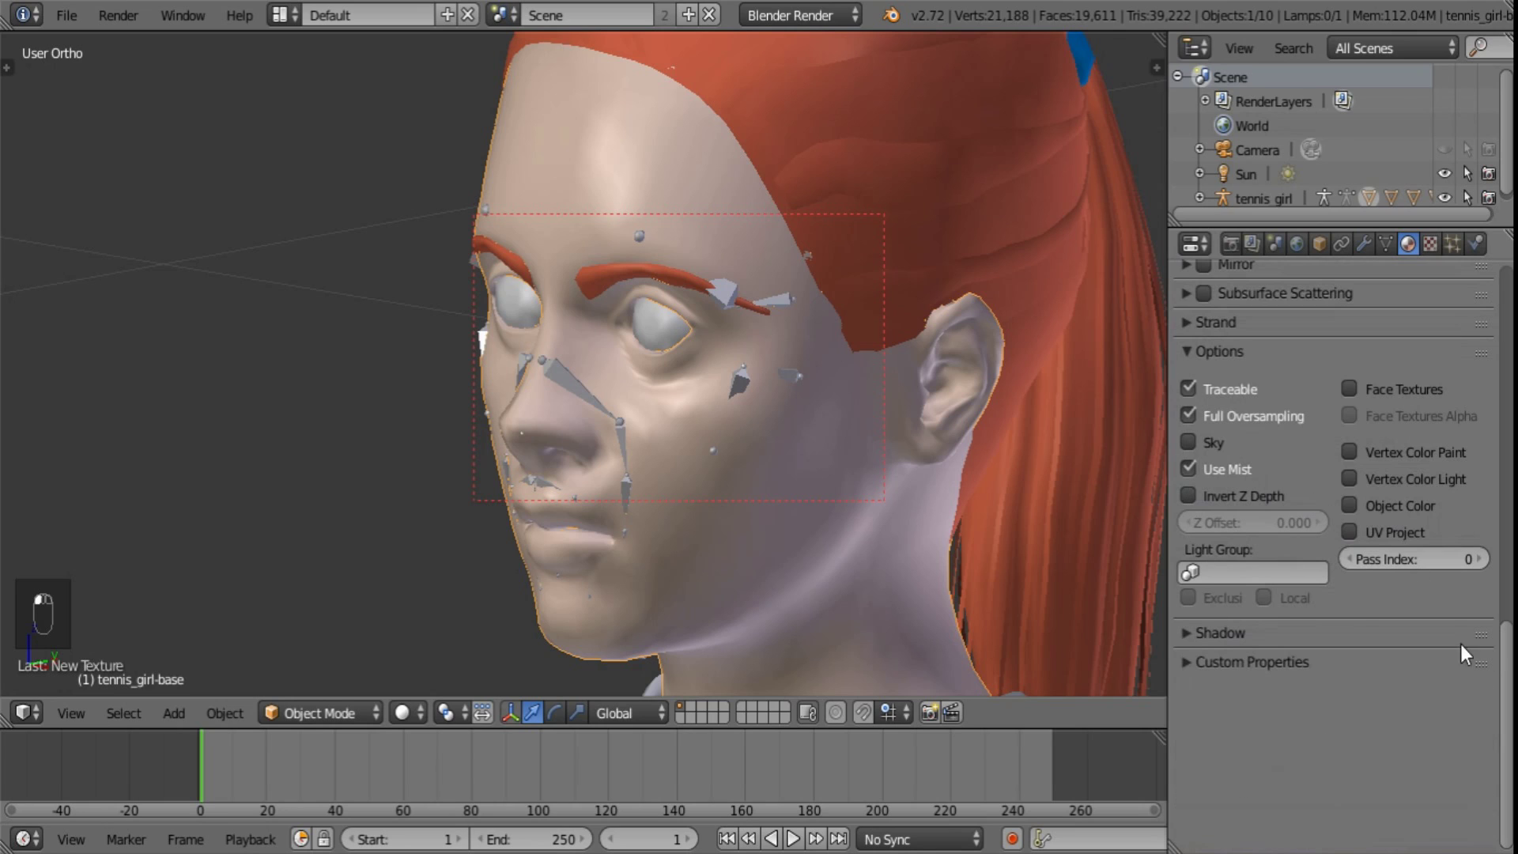
left_click(1258, 639)
left_click(1476, 562)
left_click(1476, 561)
left_click(1476, 561)
left_click(1475, 561)
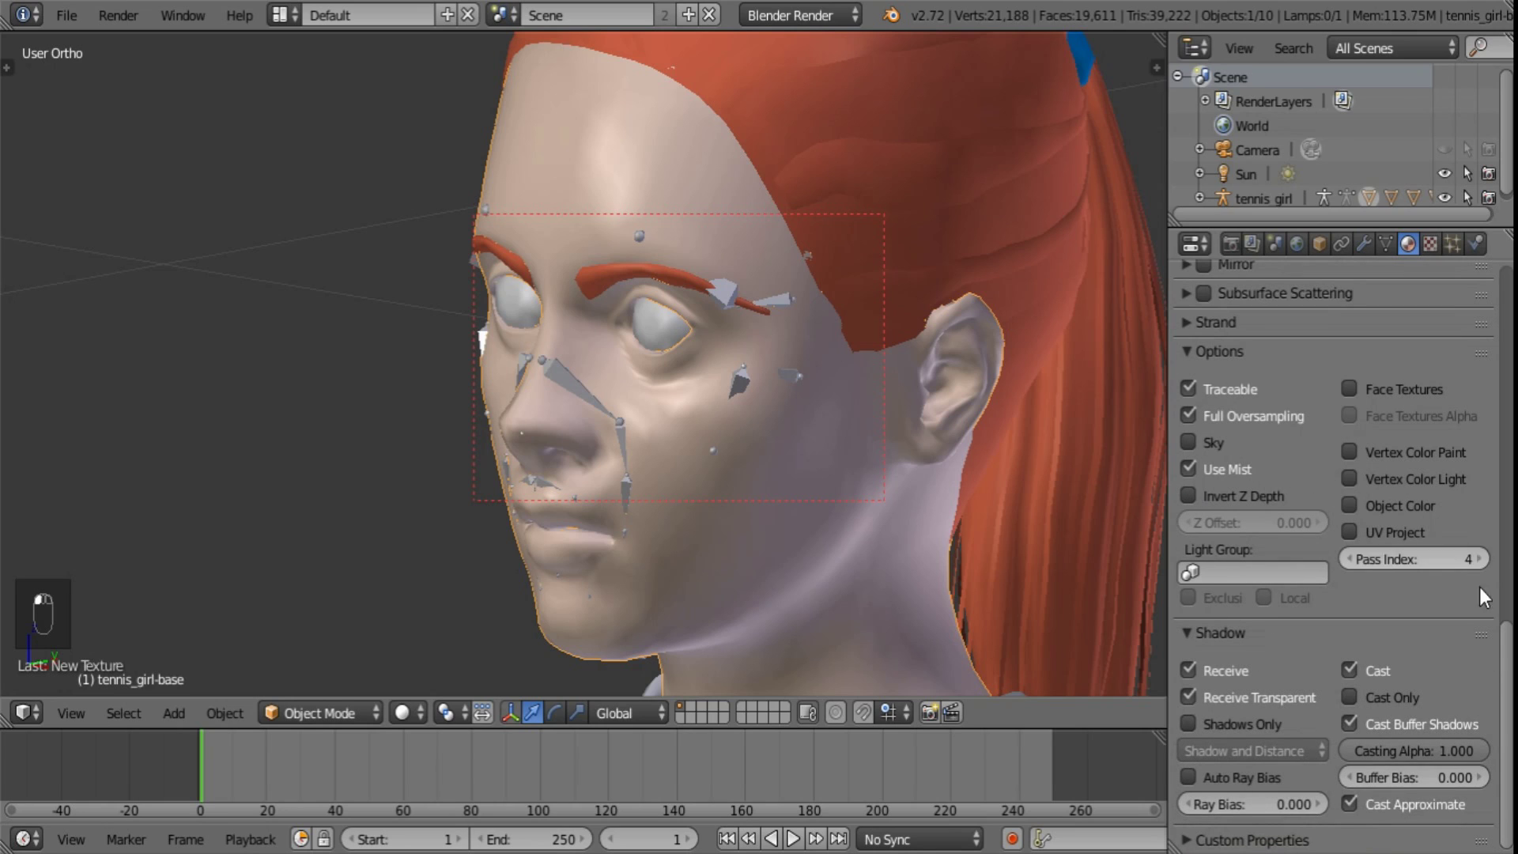
- Set the DefaultSkin specular shader to Toon with intensity 0.327, size 0.359 and smooth 0
scroll(1407, 563, "up", 15)
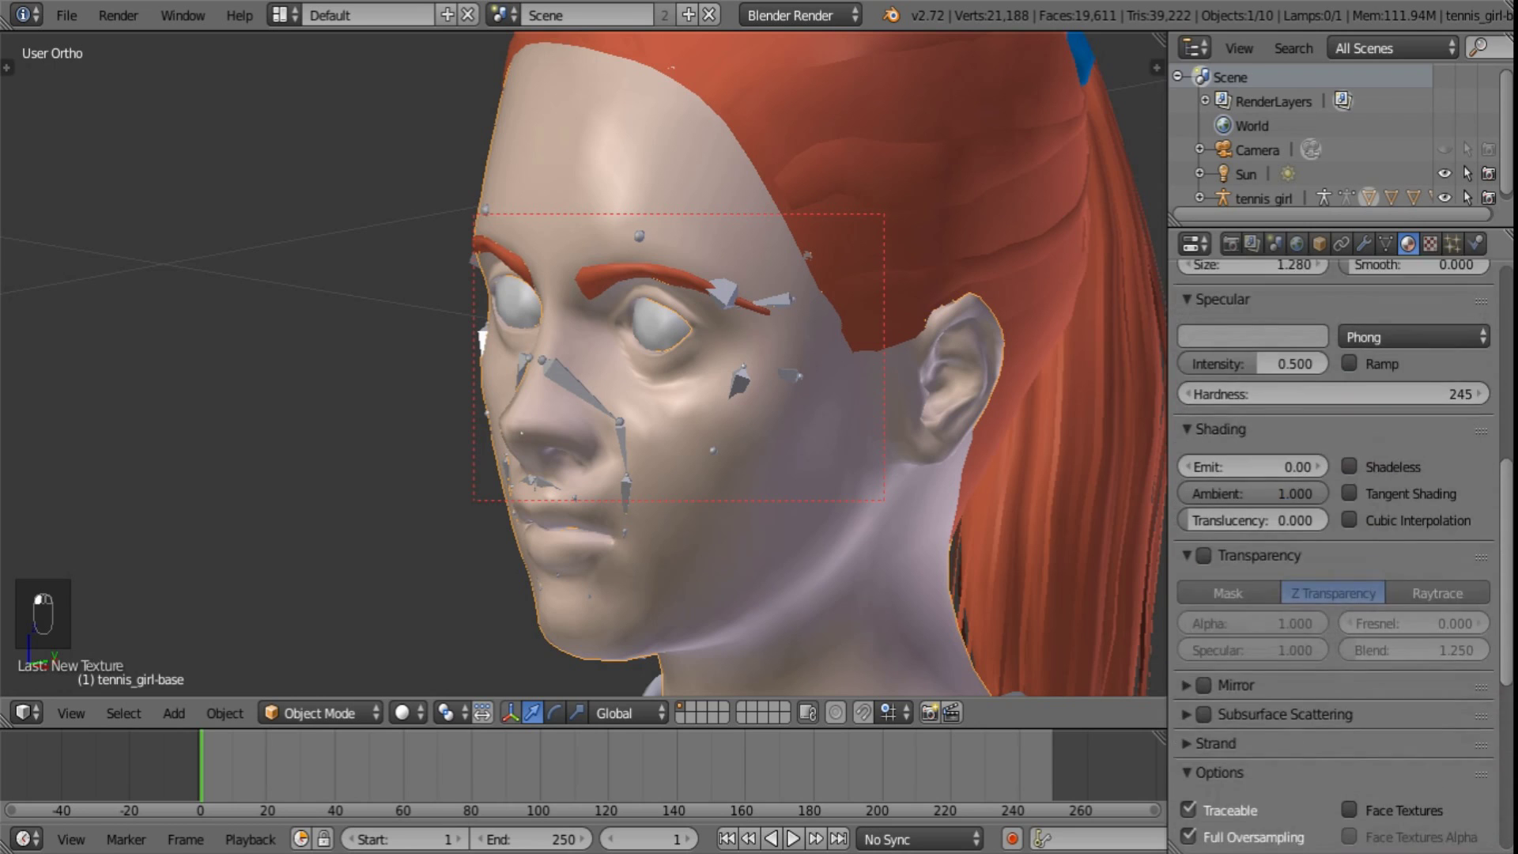
scroll(1407, 563, "up", 4)
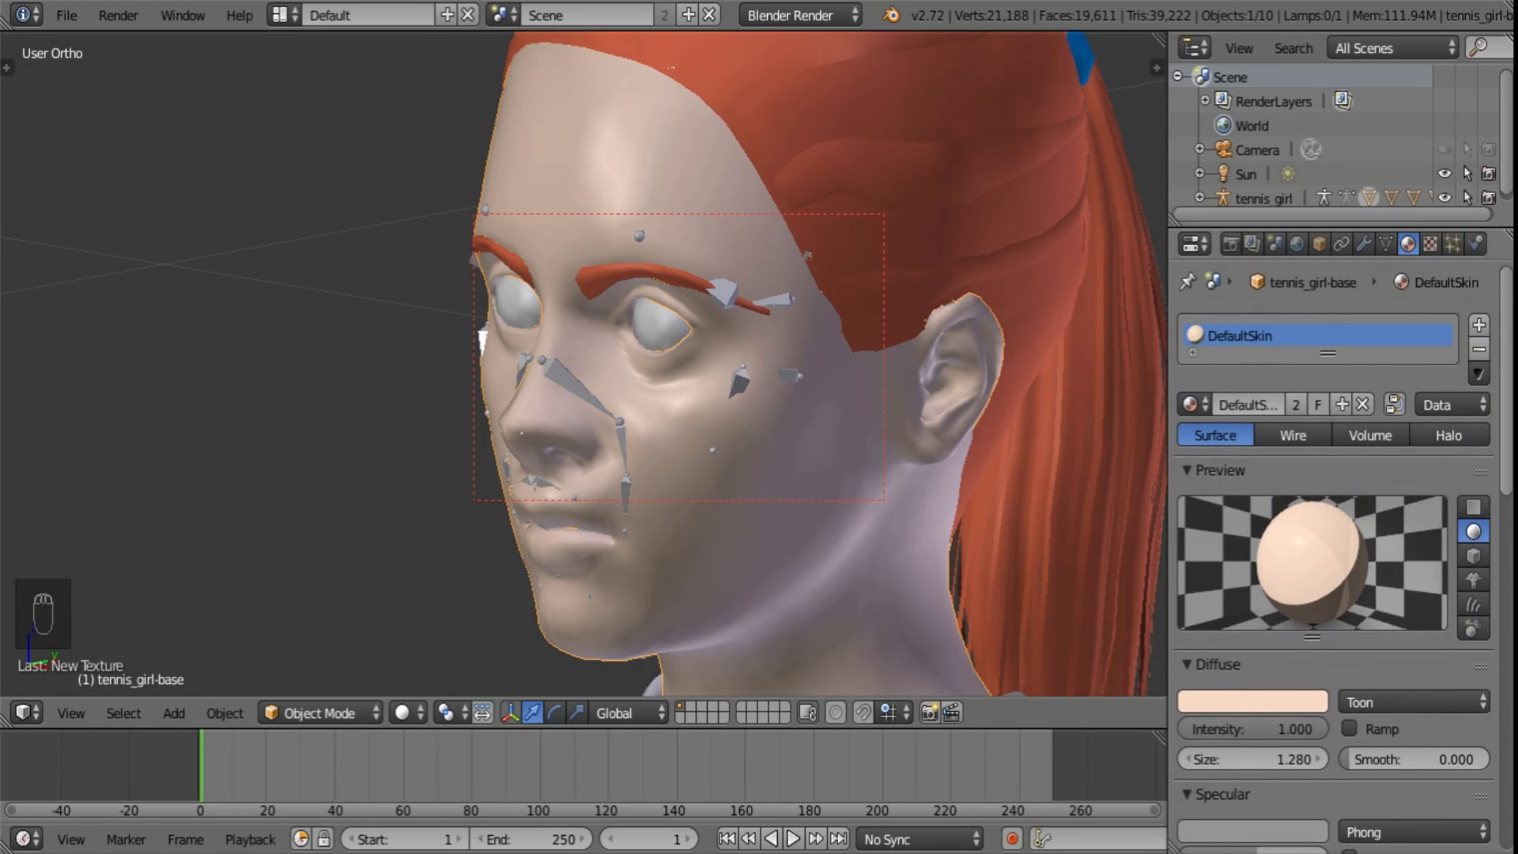
scroll(1407, 590, "down", 8)
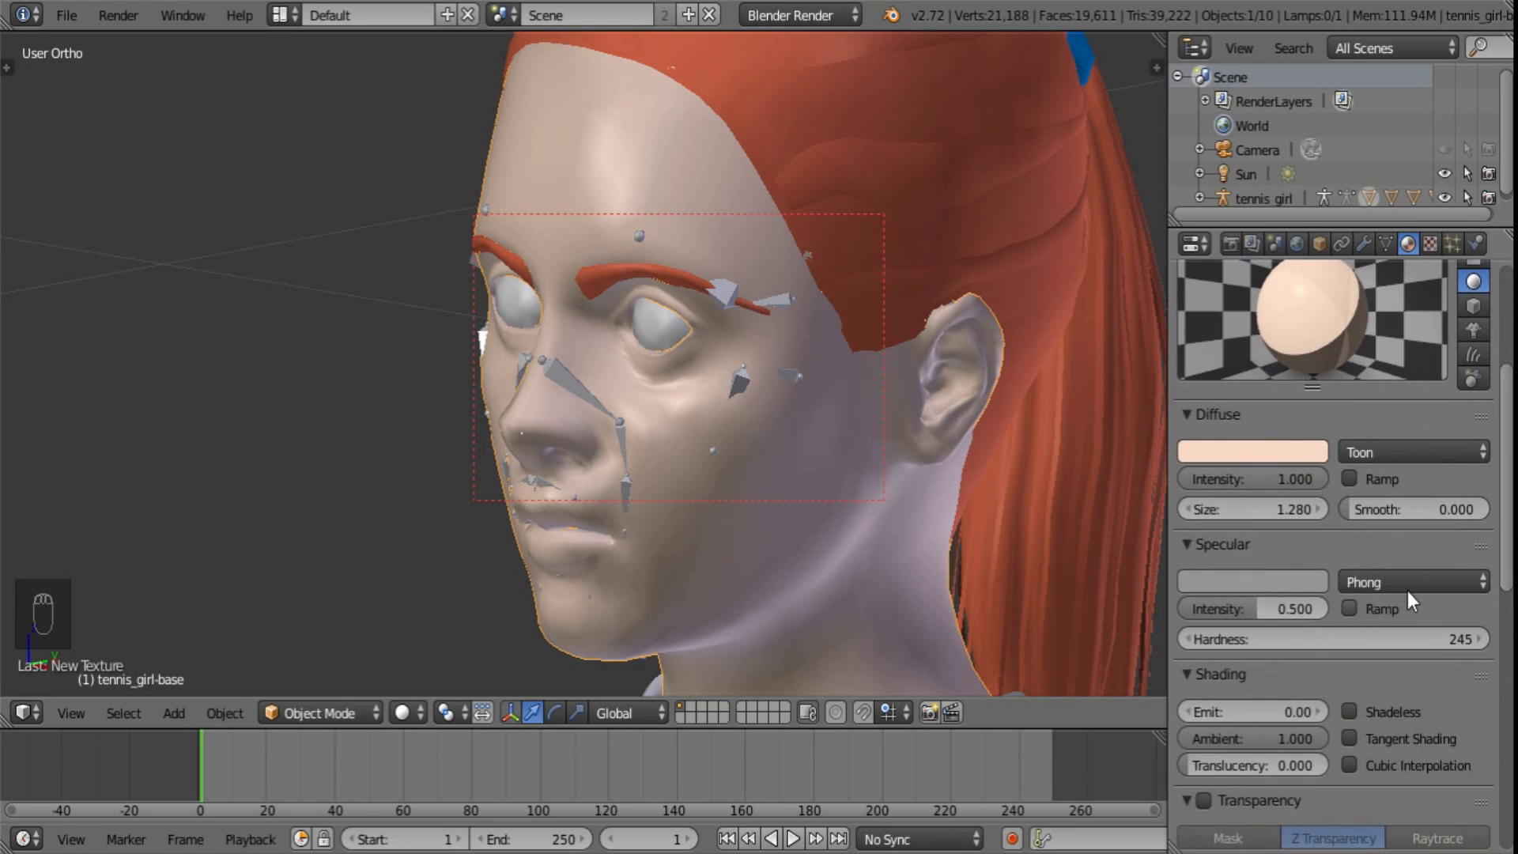
left_click(1407, 590)
left_click(1379, 467)
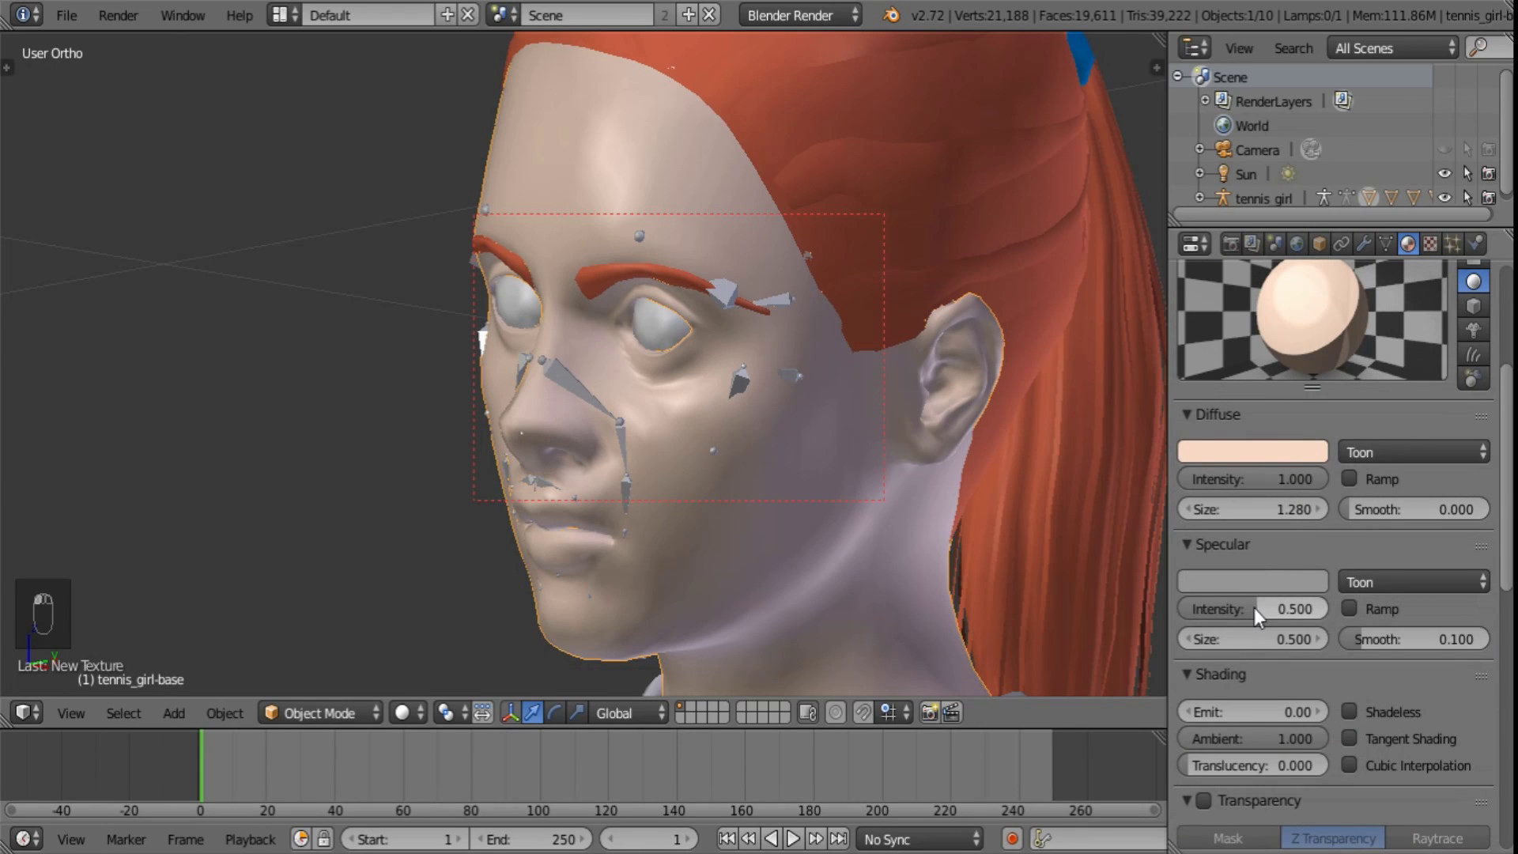
mouse_move(1254, 608)
left_mouse_down()
mouse_move(1295, 606)
mouse_move(1281, 606)
left_mouse_up()
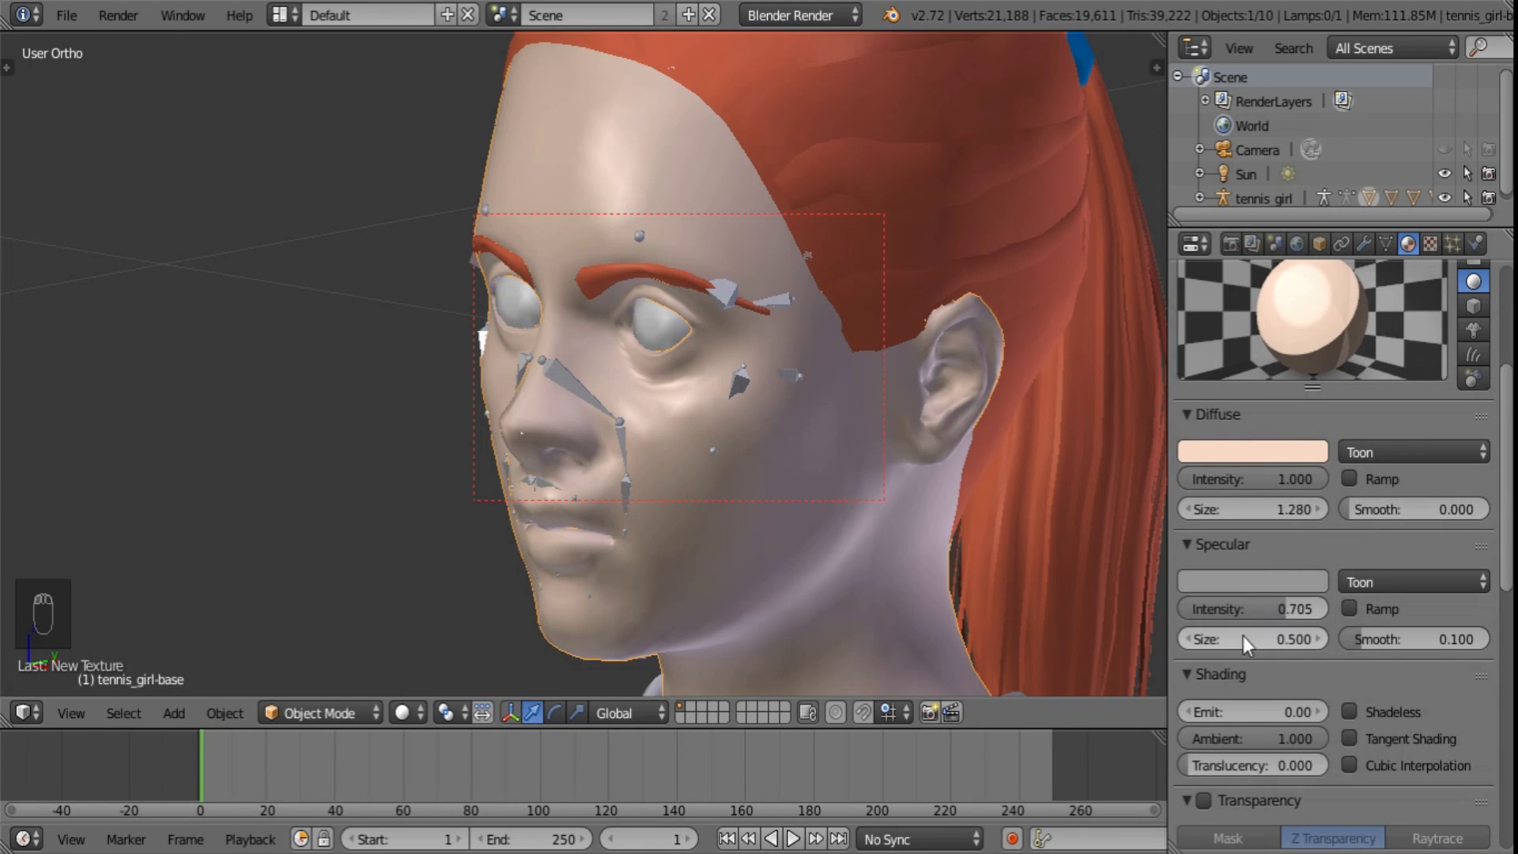
left_click_drag(1384, 639, 1336, 638)
left_click_drag(1260, 638, 1188, 615)
left_click(1217, 632)
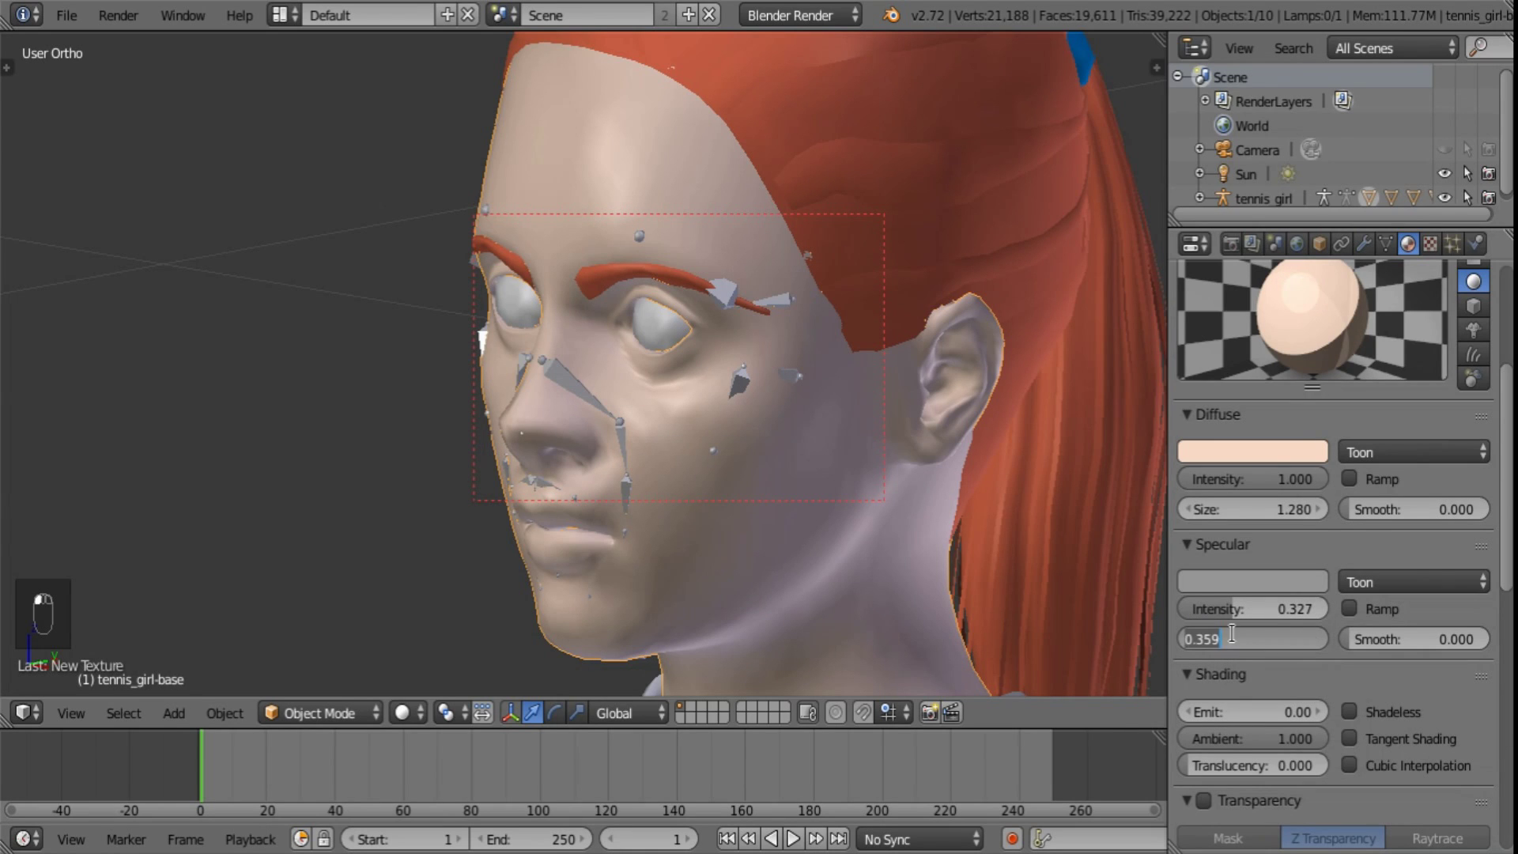
- Change the DefaultSkin diffuse color to a darker, more saturated peach using its HSV values
left_click(1278, 454)
left_click(1279, 453)
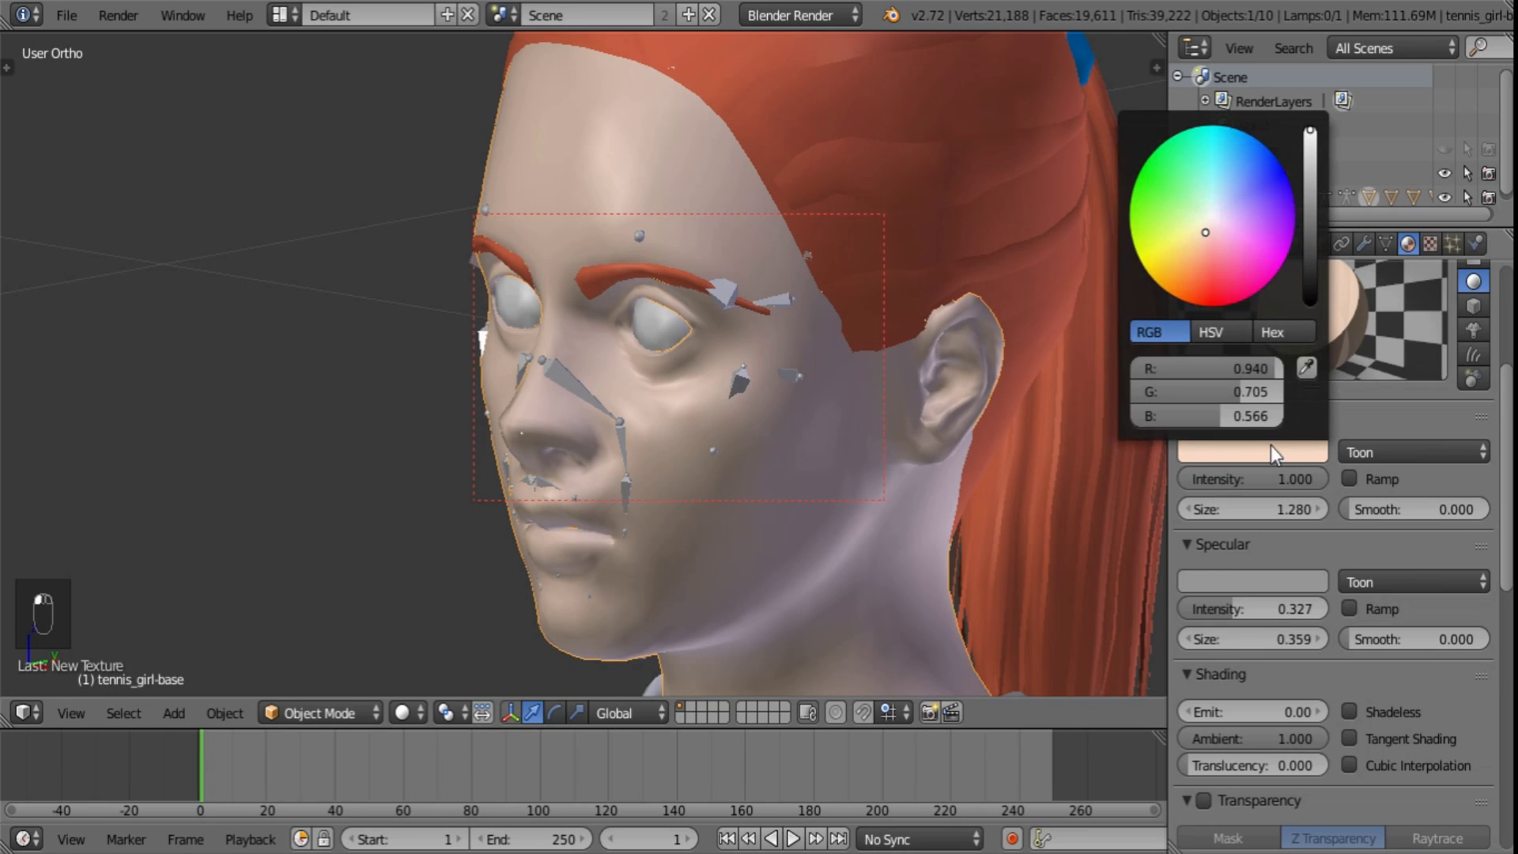
left_click(1216, 335)
left_click_drag(1190, 391, 1202, 415)
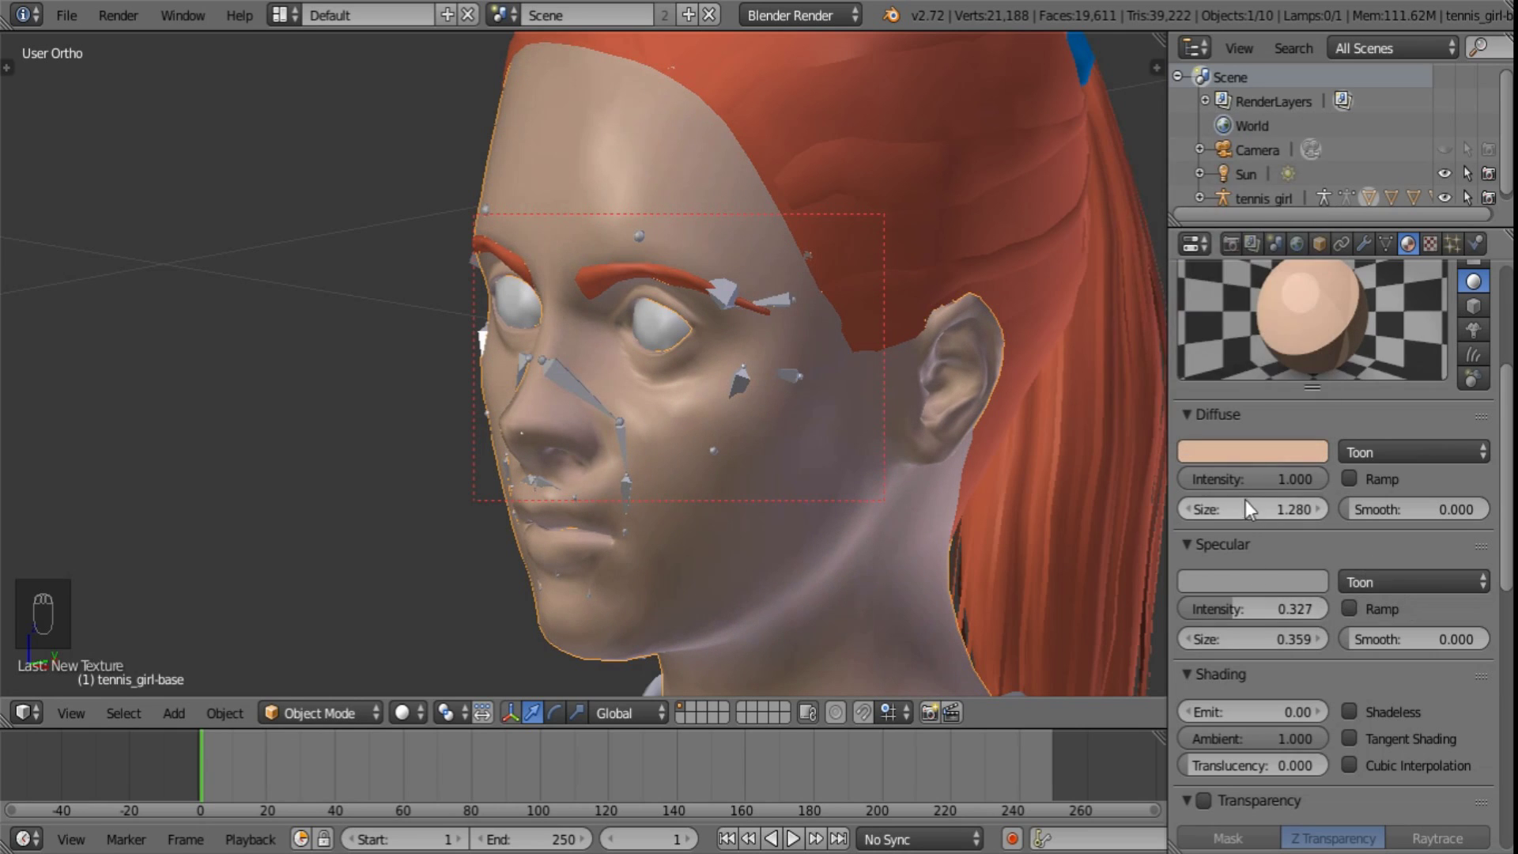
- Add a second material slot to the body mesh with a new material named Eyelashes, and open its diffuse color
scroll(1064, 441, "down", 5)
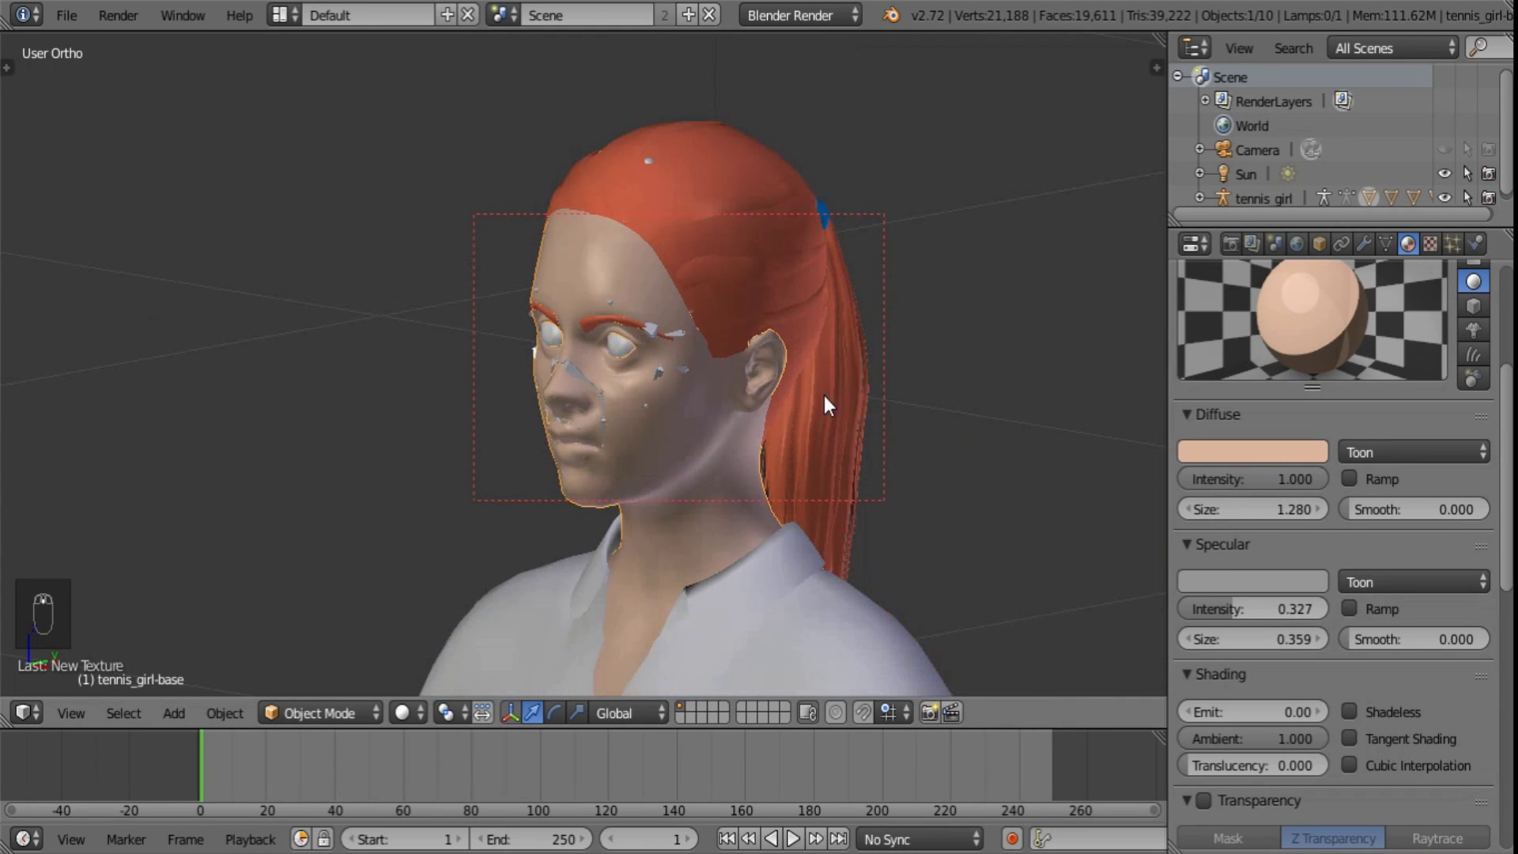
middle_click_drag(824, 398, 838, 555, "shift")
scroll(1434, 506, "up", 5)
left_click(1478, 325)
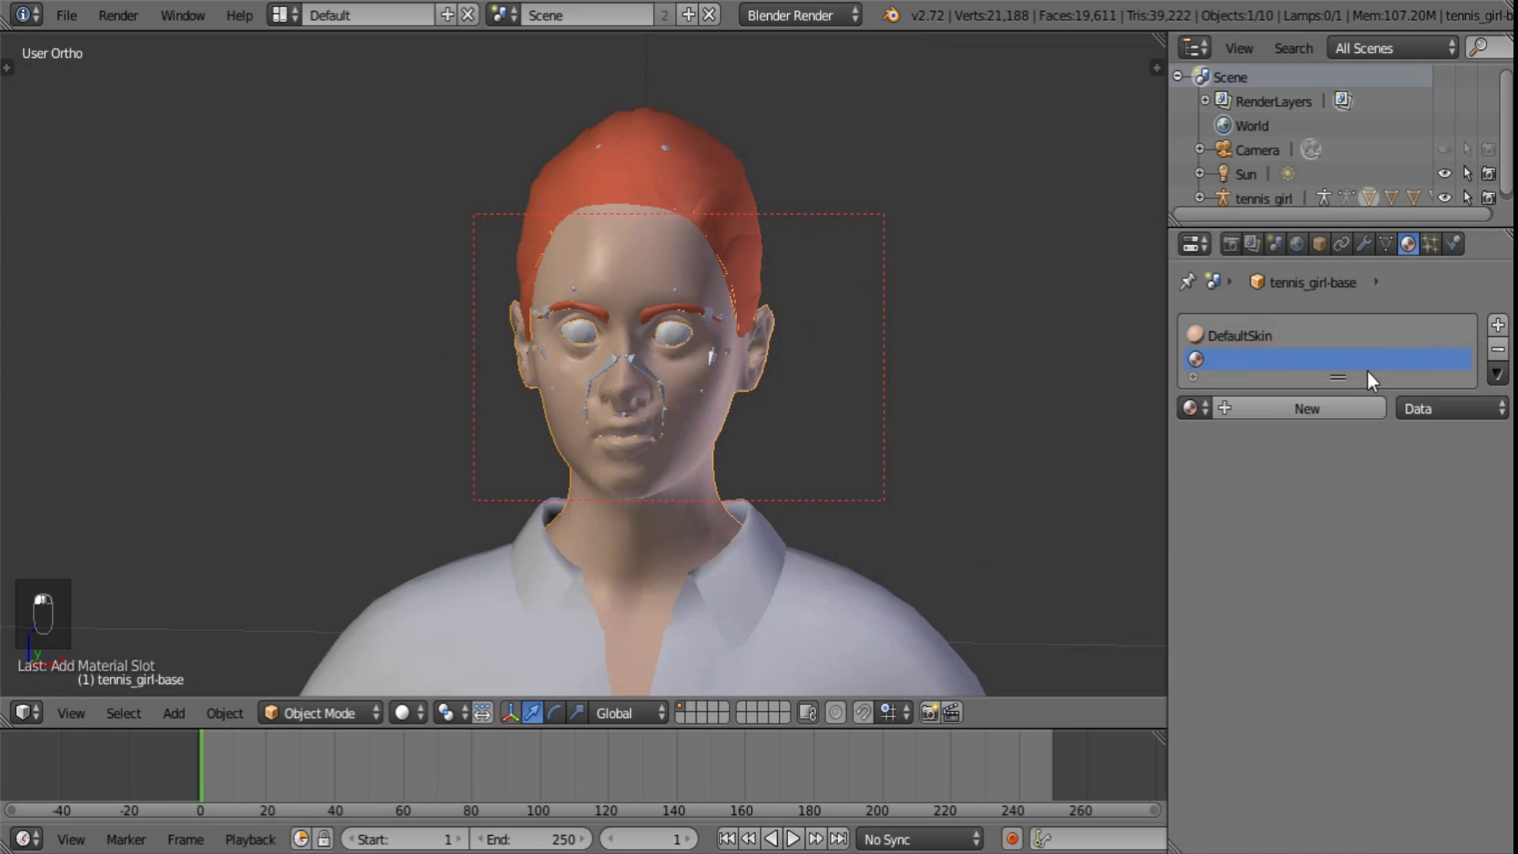
left_click(1258, 408)
left_click(1255, 408)
type("Eyelashe")
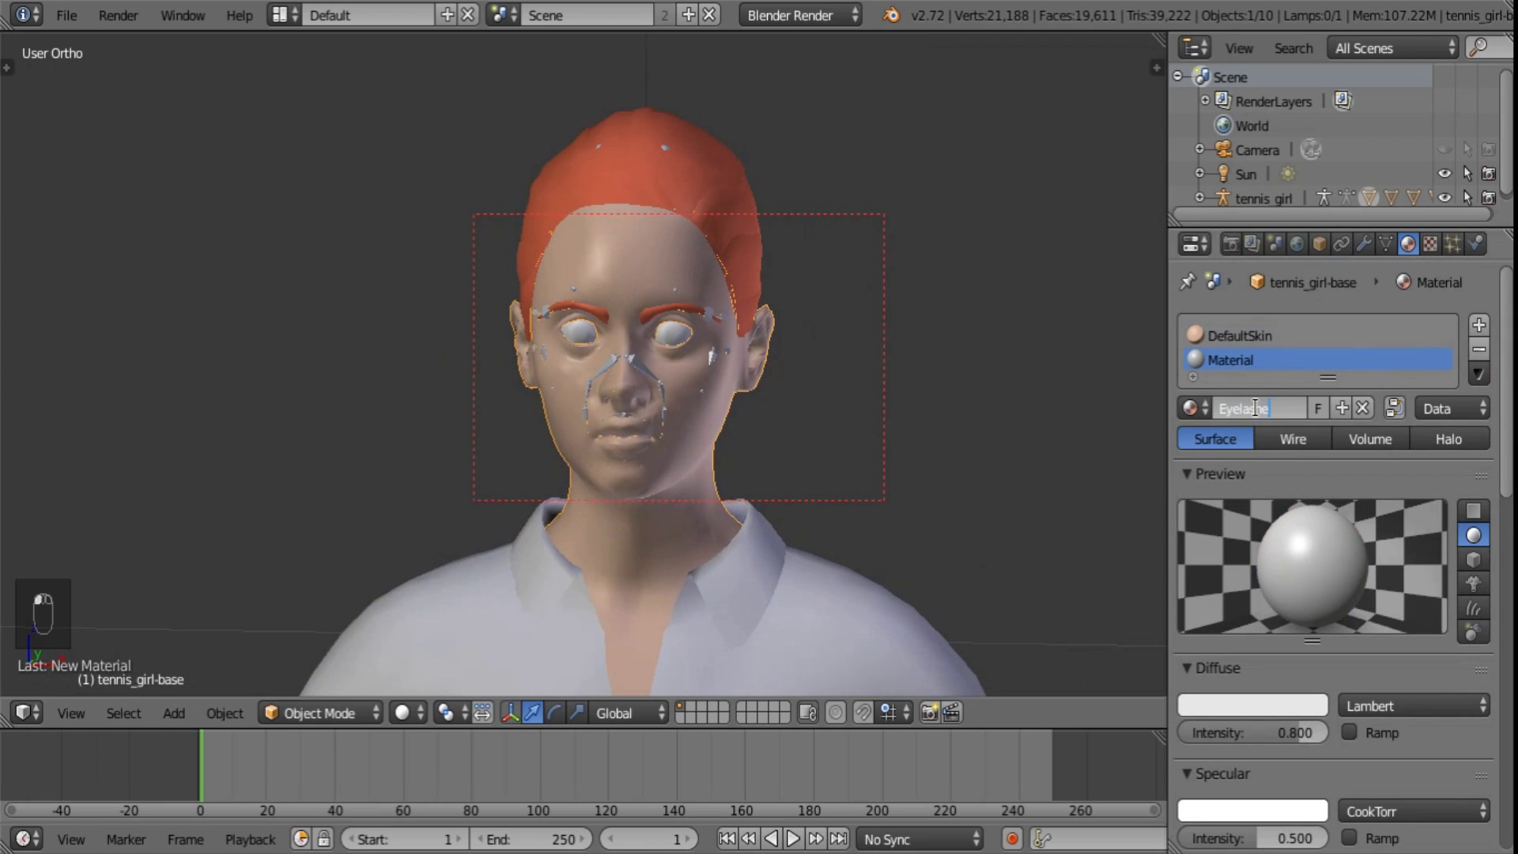
type("s")
key("Return")
left_click(1269, 707)
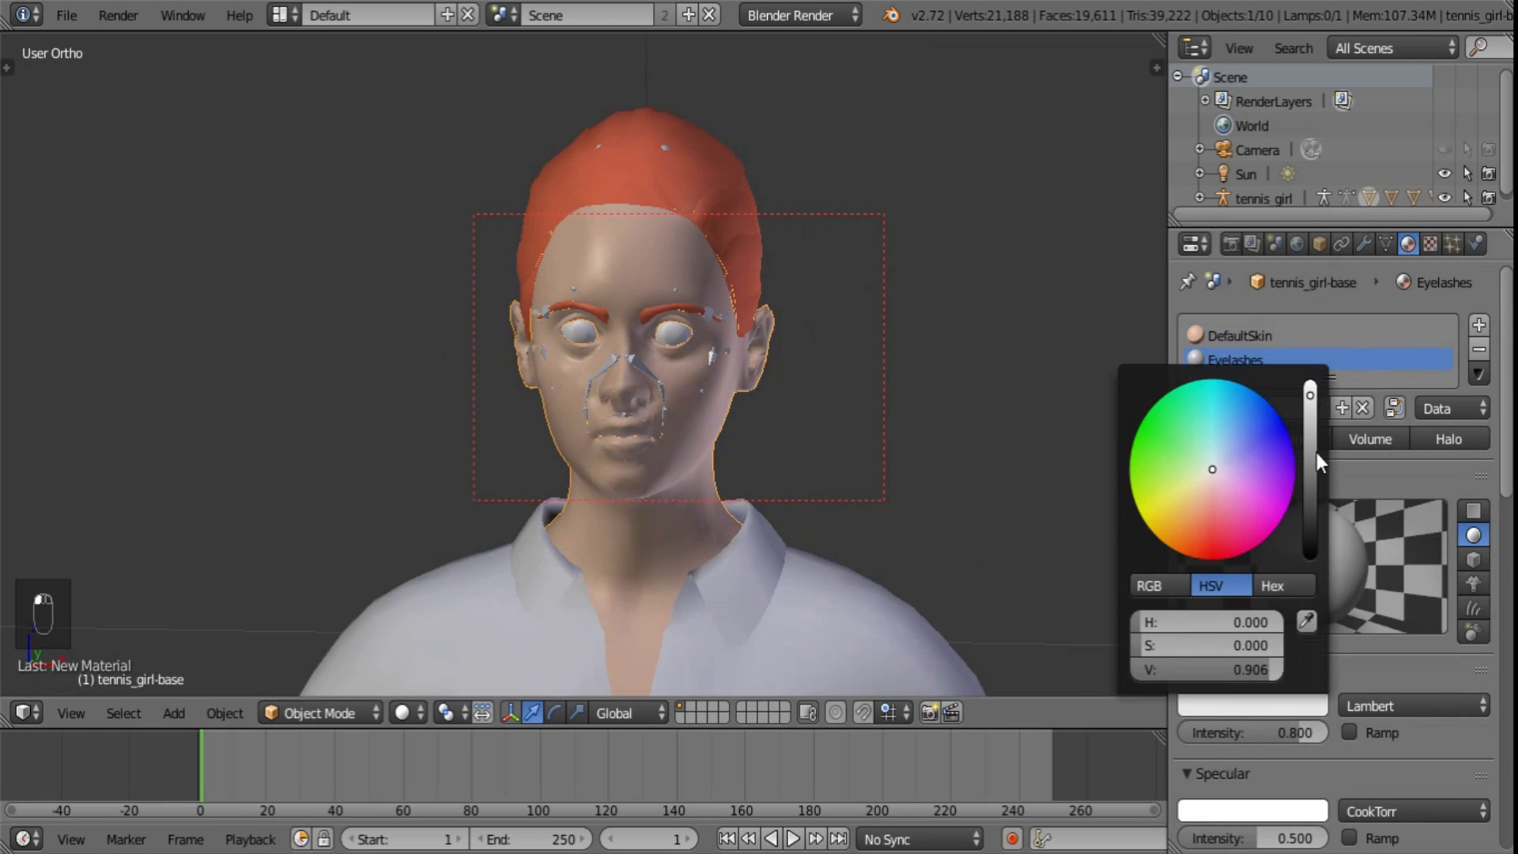
- Make the Eyelashes material's diffuse color black and drop its specular intensity to remove the highlight
left_click_drag(1313, 453, 1342, 822)
left_click_drag(1508, 481, 1509, 546)
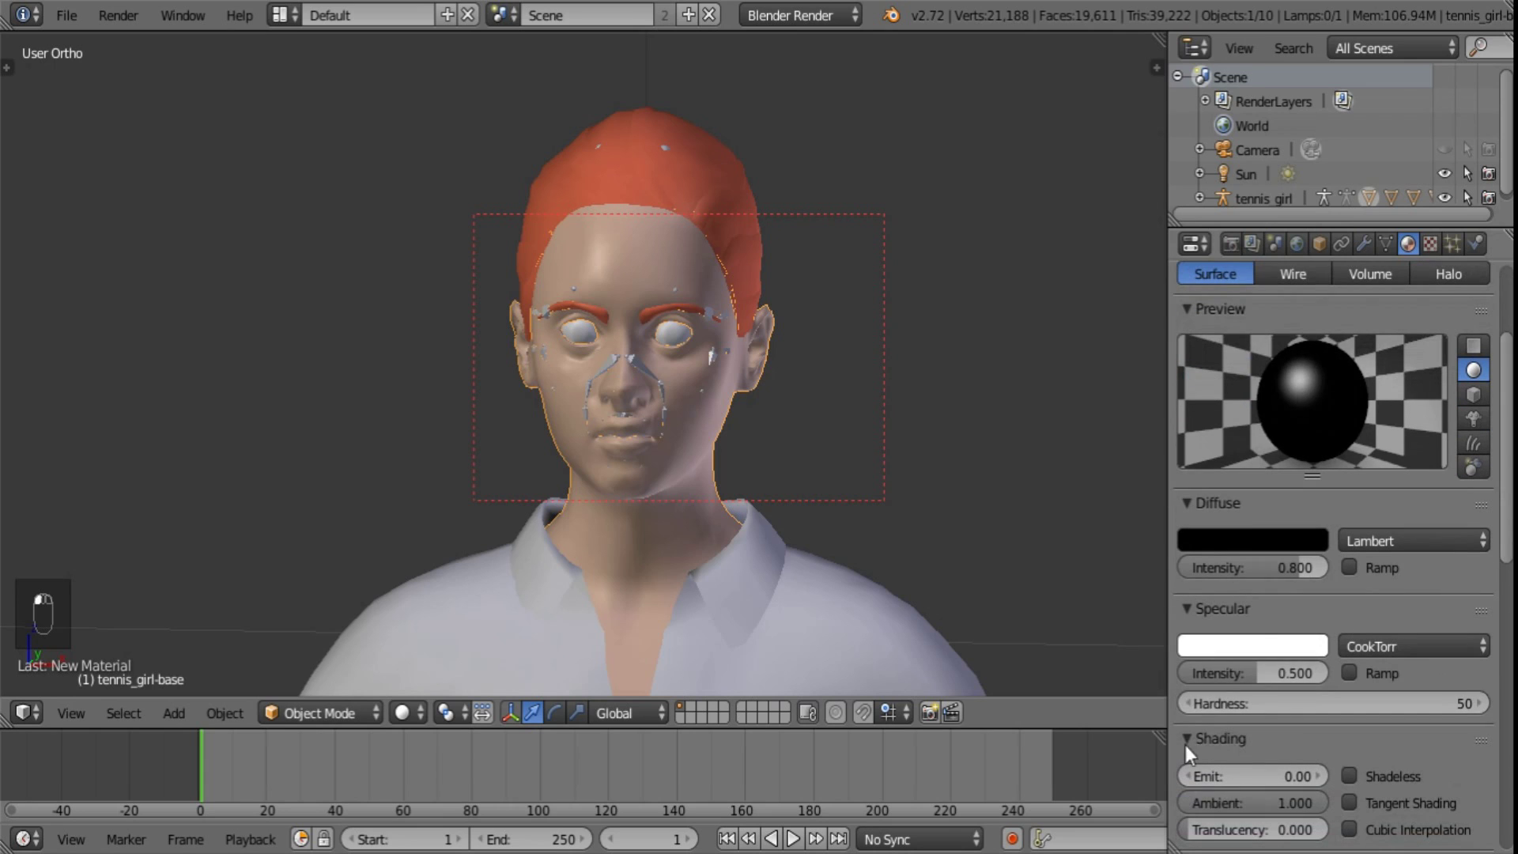
left_click_drag(1272, 667, 1144, 652)
- Enable Full Oversampling and set the Pass Index to 5 for the Eyelashes material
scroll(1193, 381, "down", 15)
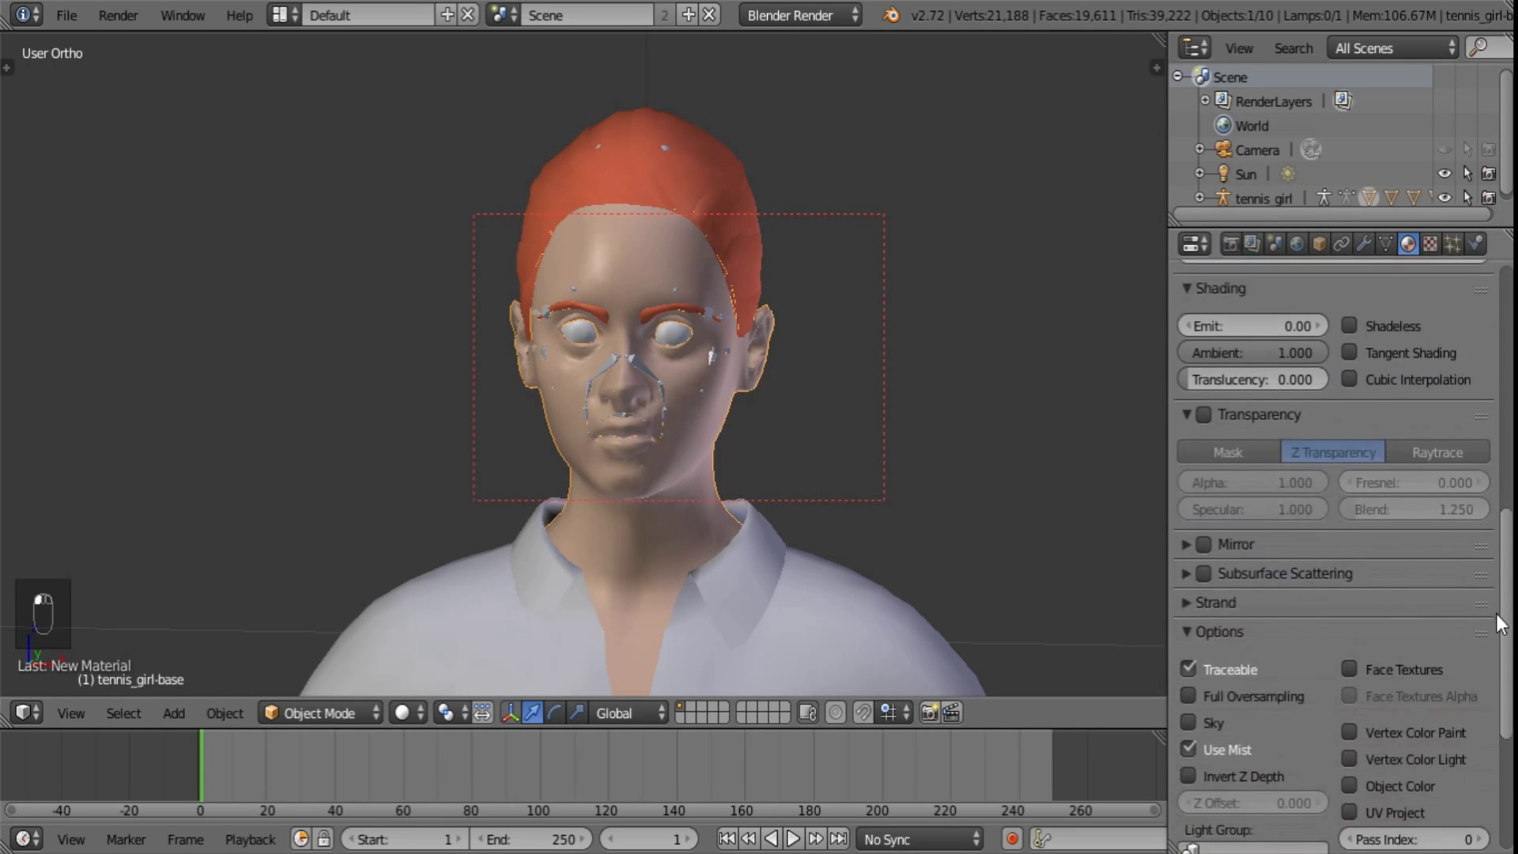
left_click(1219, 422)
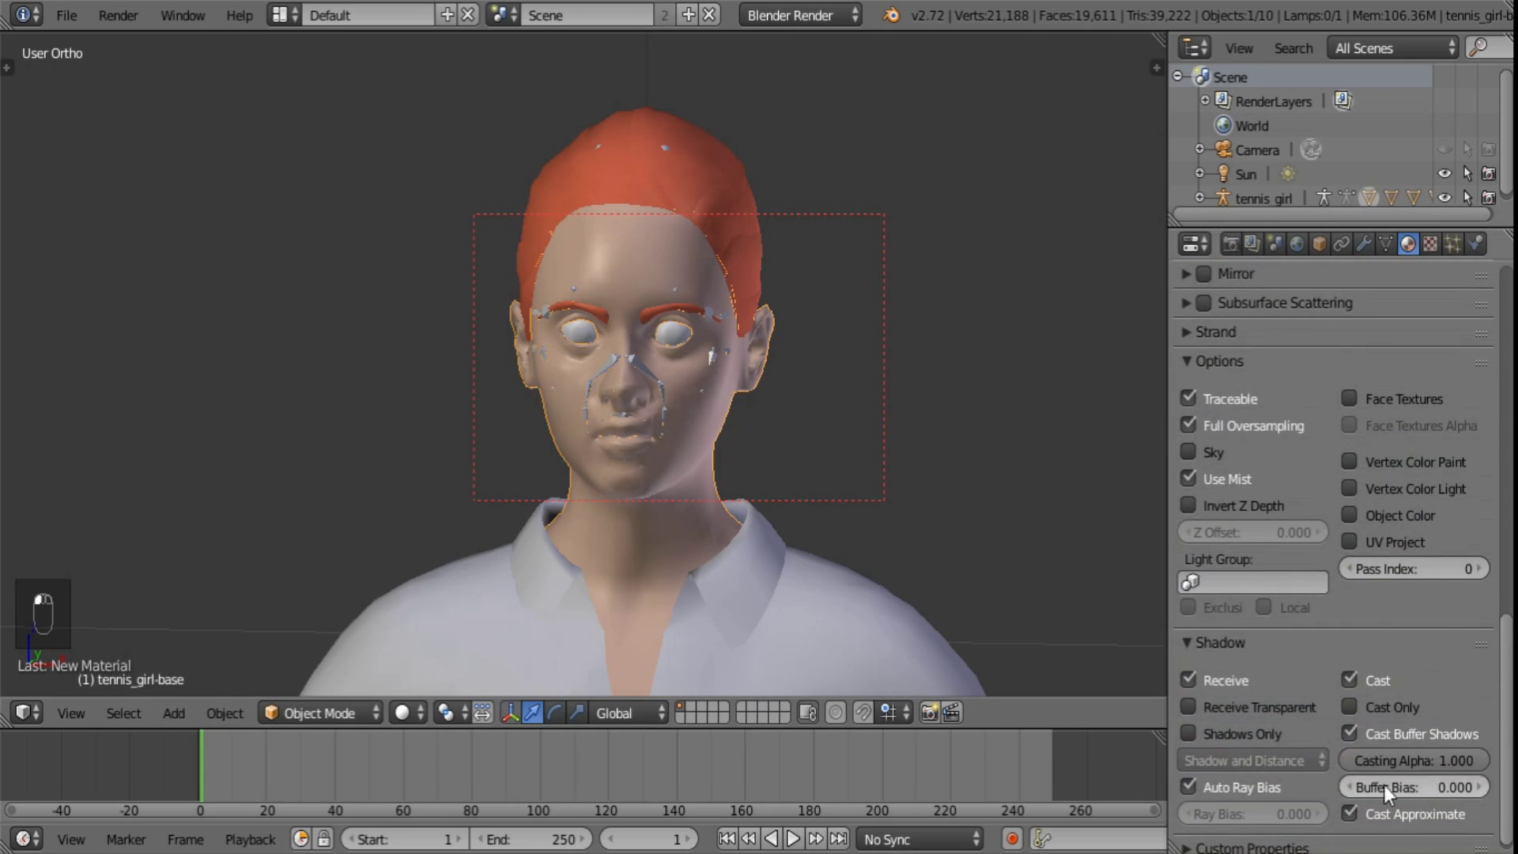
left_click(1478, 571)
left_click(1478, 571)
left_click(1478, 570)
left_click(1479, 570)
left_click(1478, 571)
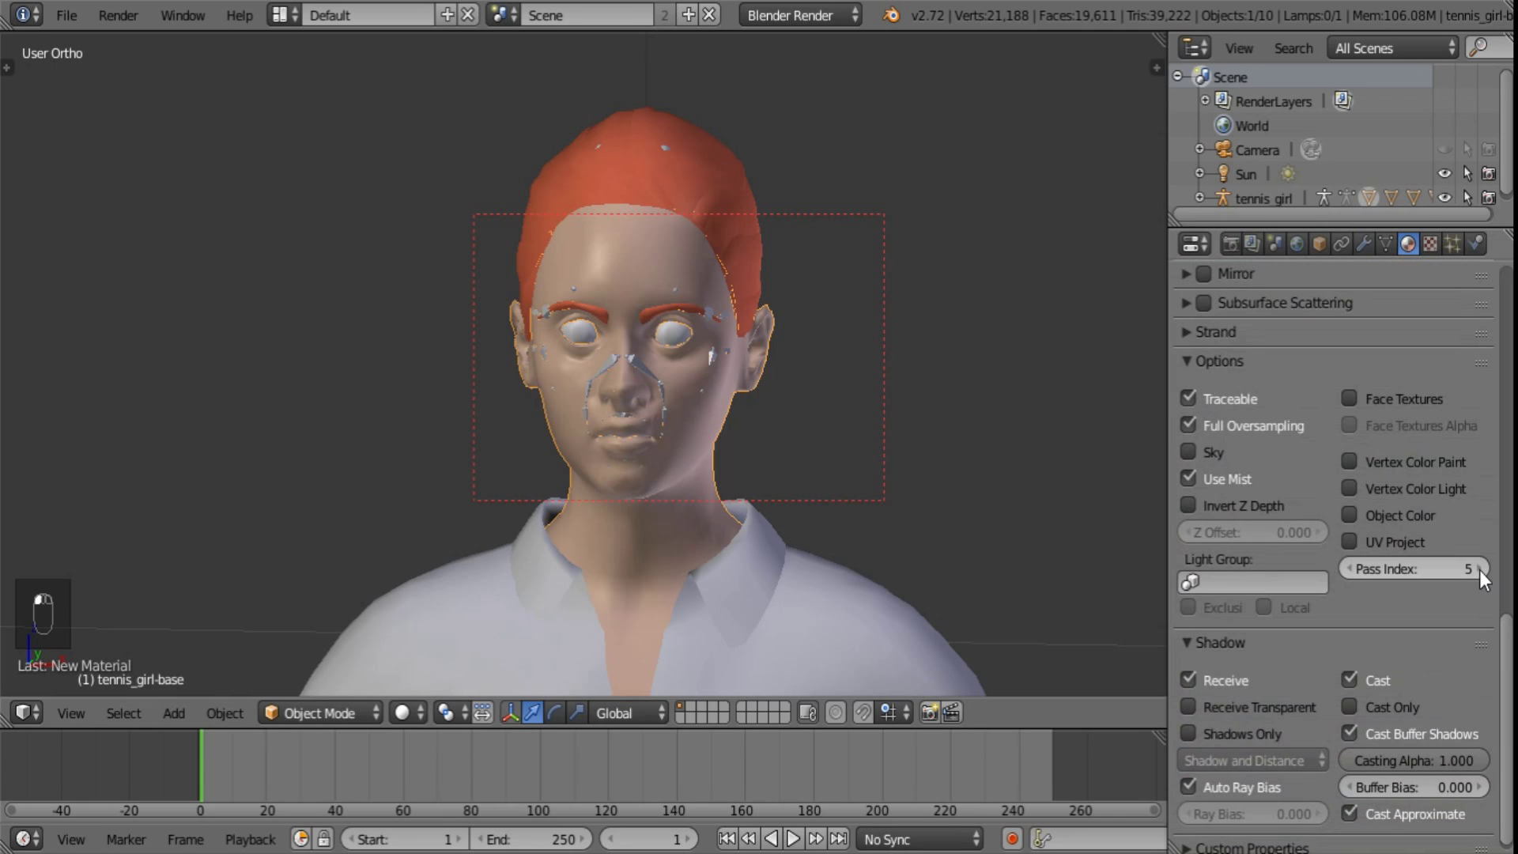
- Enable Receive Transparent and disable Auto Ray Bias in the Eyelashes material's shadow settings
left_click(1231, 785)
left_click(1233, 356)
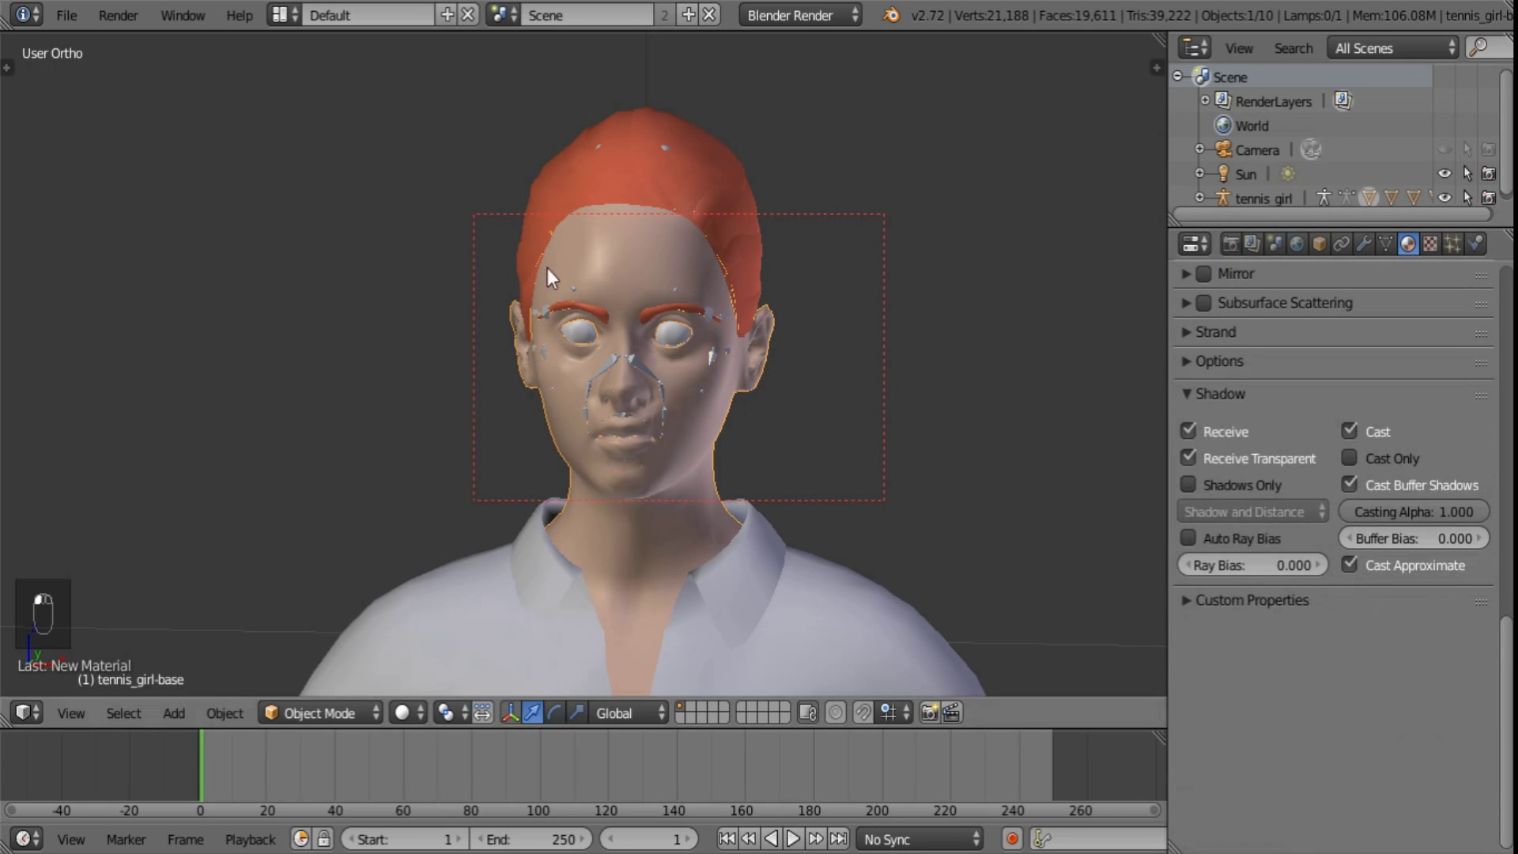
- Enter Edit Mode on the tennis_girl-base mesh near the eyes with no faces selected
scroll(790, 422, "up", 5)
key("Tab")
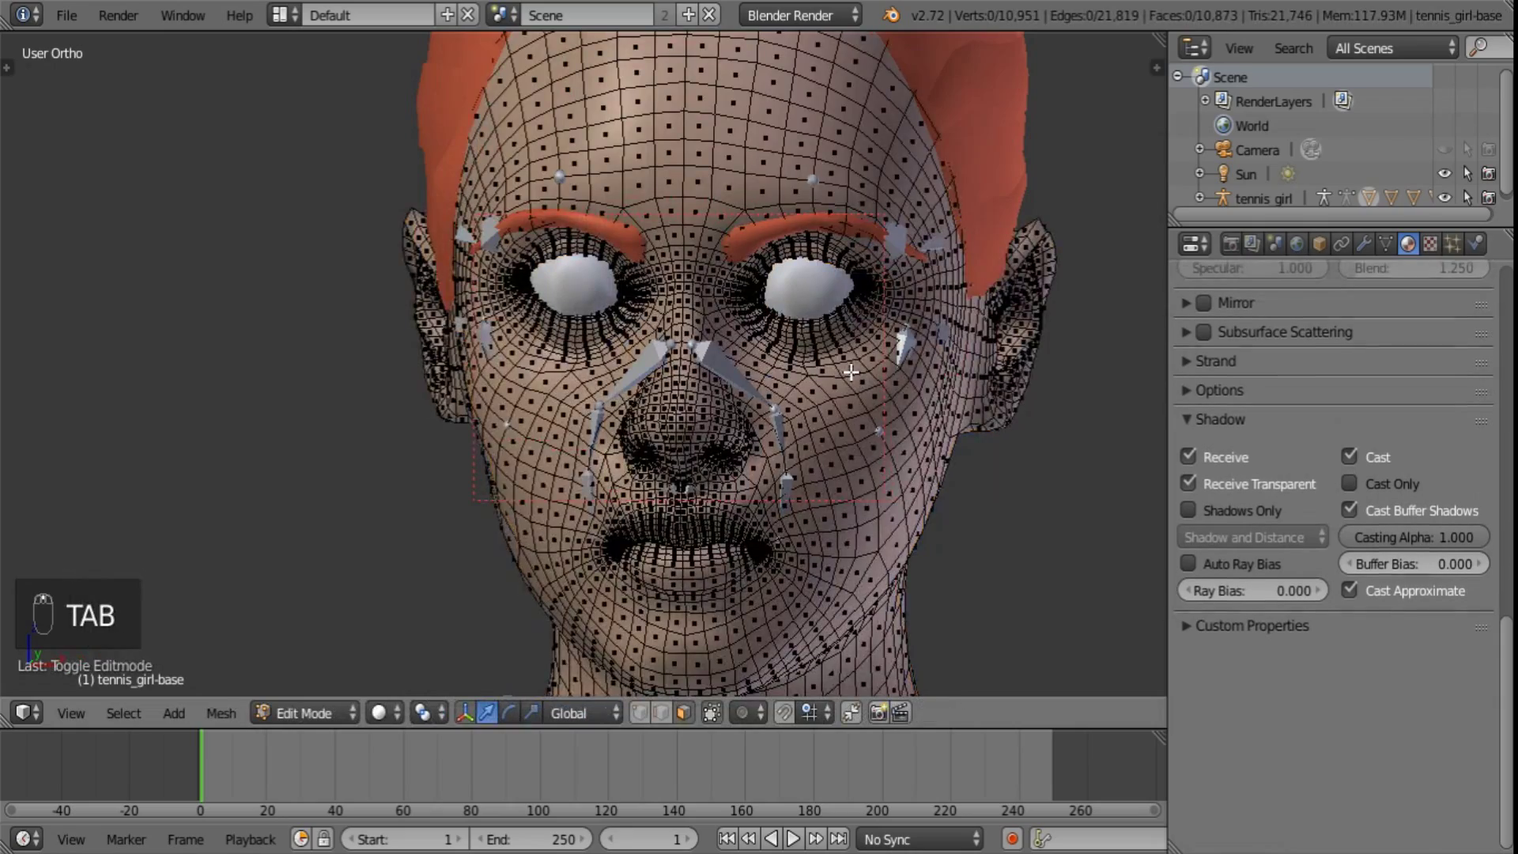
scroll(738, 434, "up", 6)
scroll(738, 434, "up", 4)
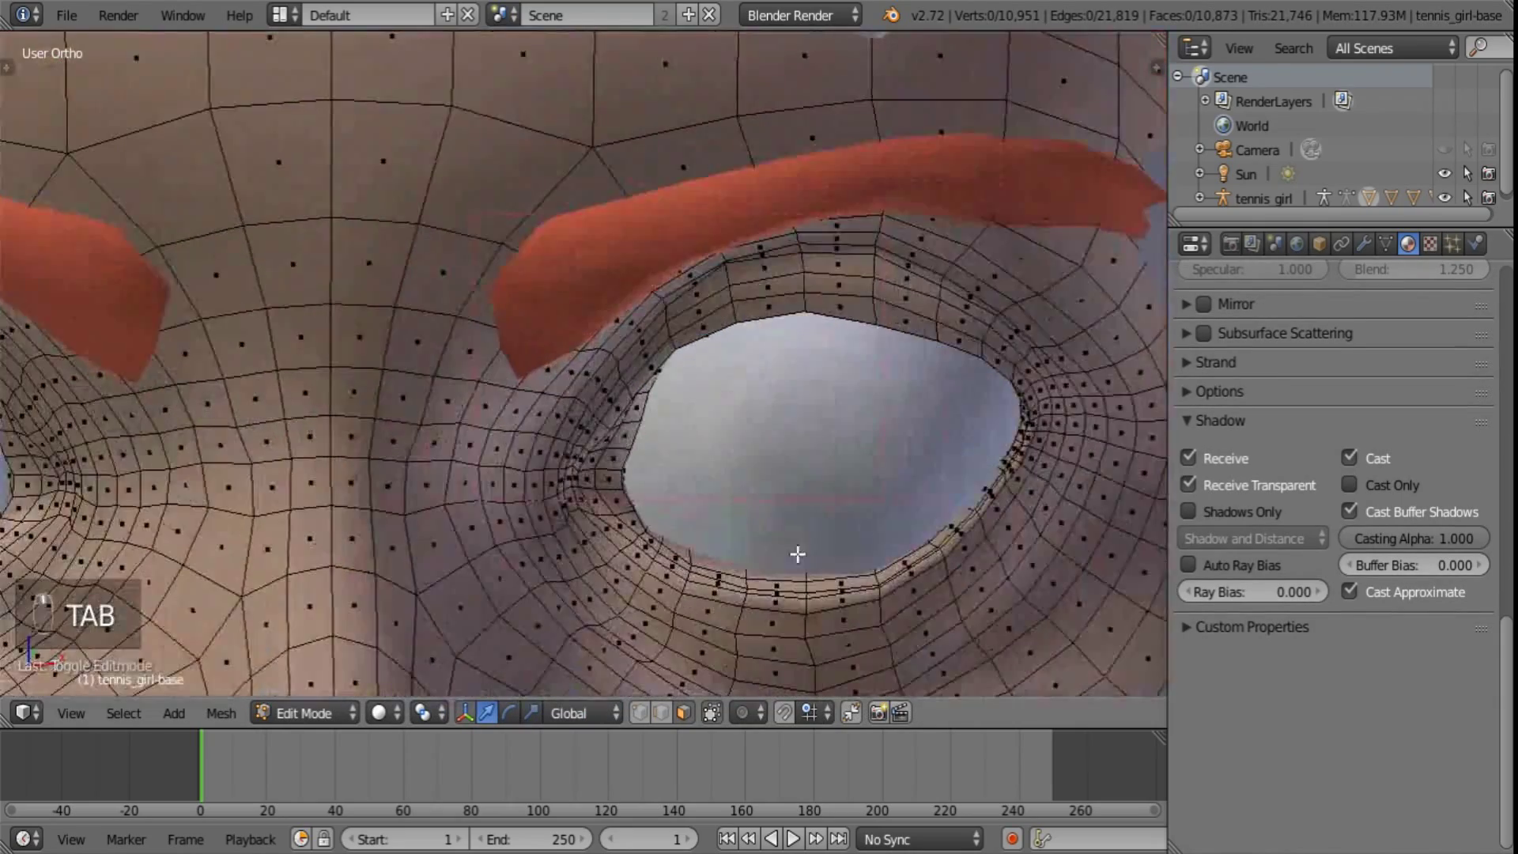
key("a")
key("a")
key("a")
key("a")
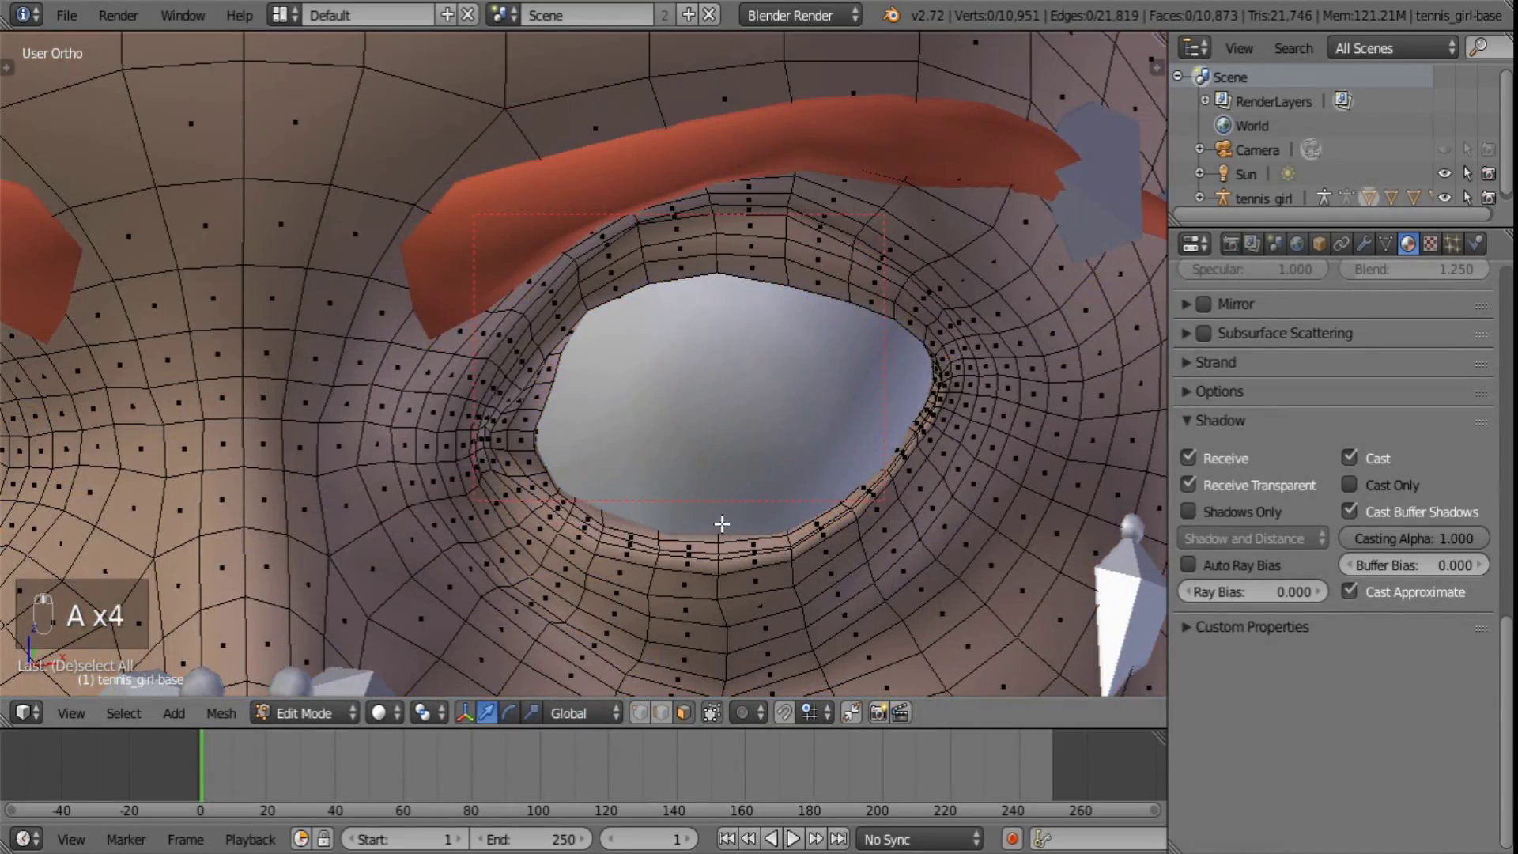
- Select the lower eyelid rim faces of both eyes and assign the Eyelashes material to them
key("c")
mouse_move(691, 527)
left_mouse_down()
mouse_move(767, 524)
mouse_move(668, 528)
left_mouse_up()
mouse_move(218, 490)
middle_mouse_down("shift")
mouse_move(735, 434)
mouse_move(1041, 451)
middle_mouse_up("shift")
key("c")
mouse_move(565, 505)
left_mouse_down()
mouse_move(617, 493)
mouse_move(505, 491)
left_mouse_up()
right_click(505, 491)
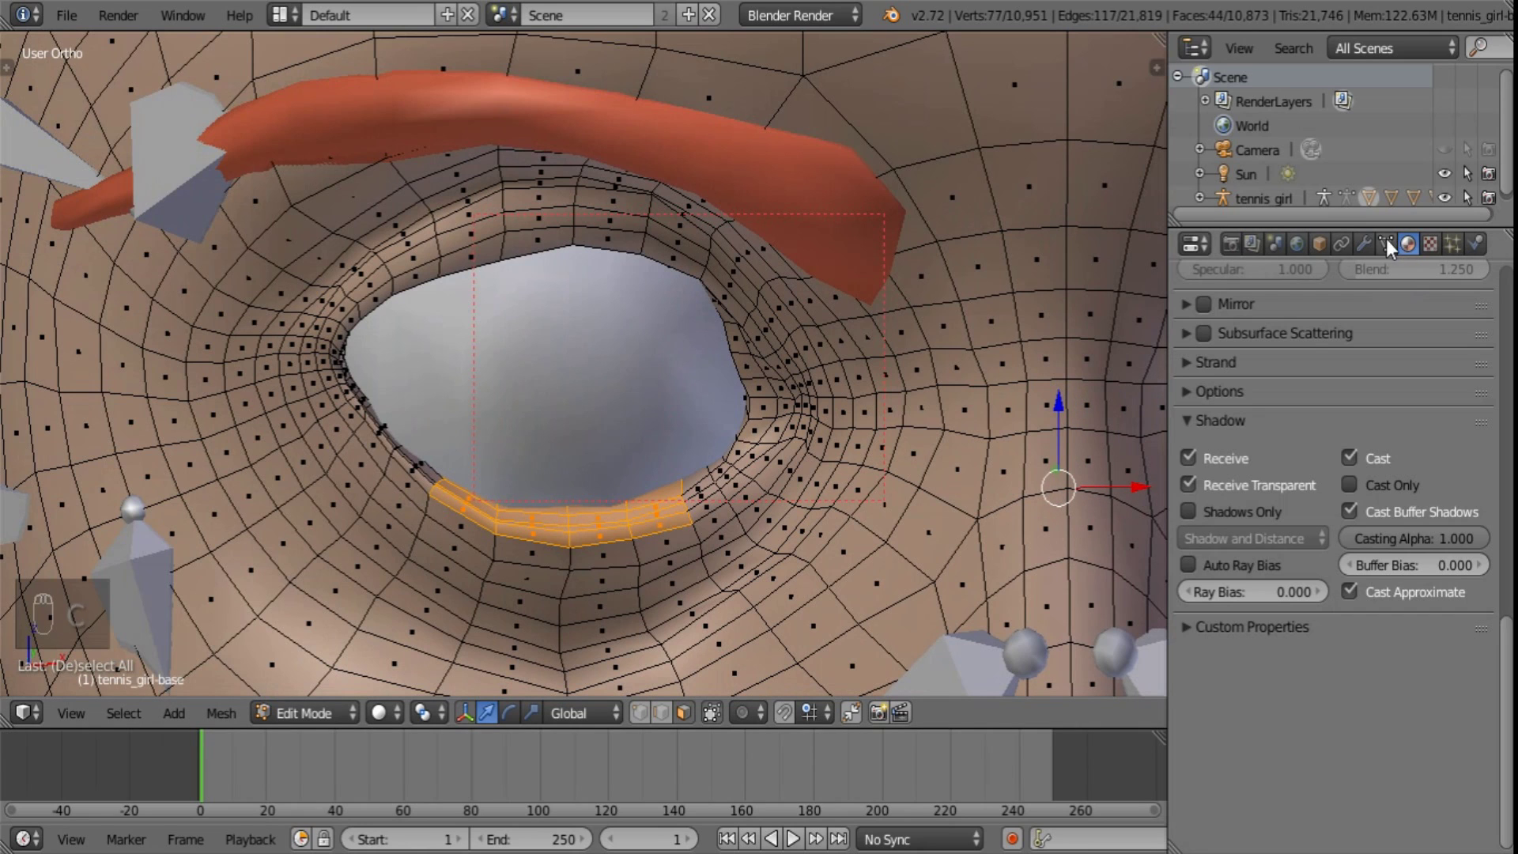
left_click_drag(1507, 652, 1487, 284)
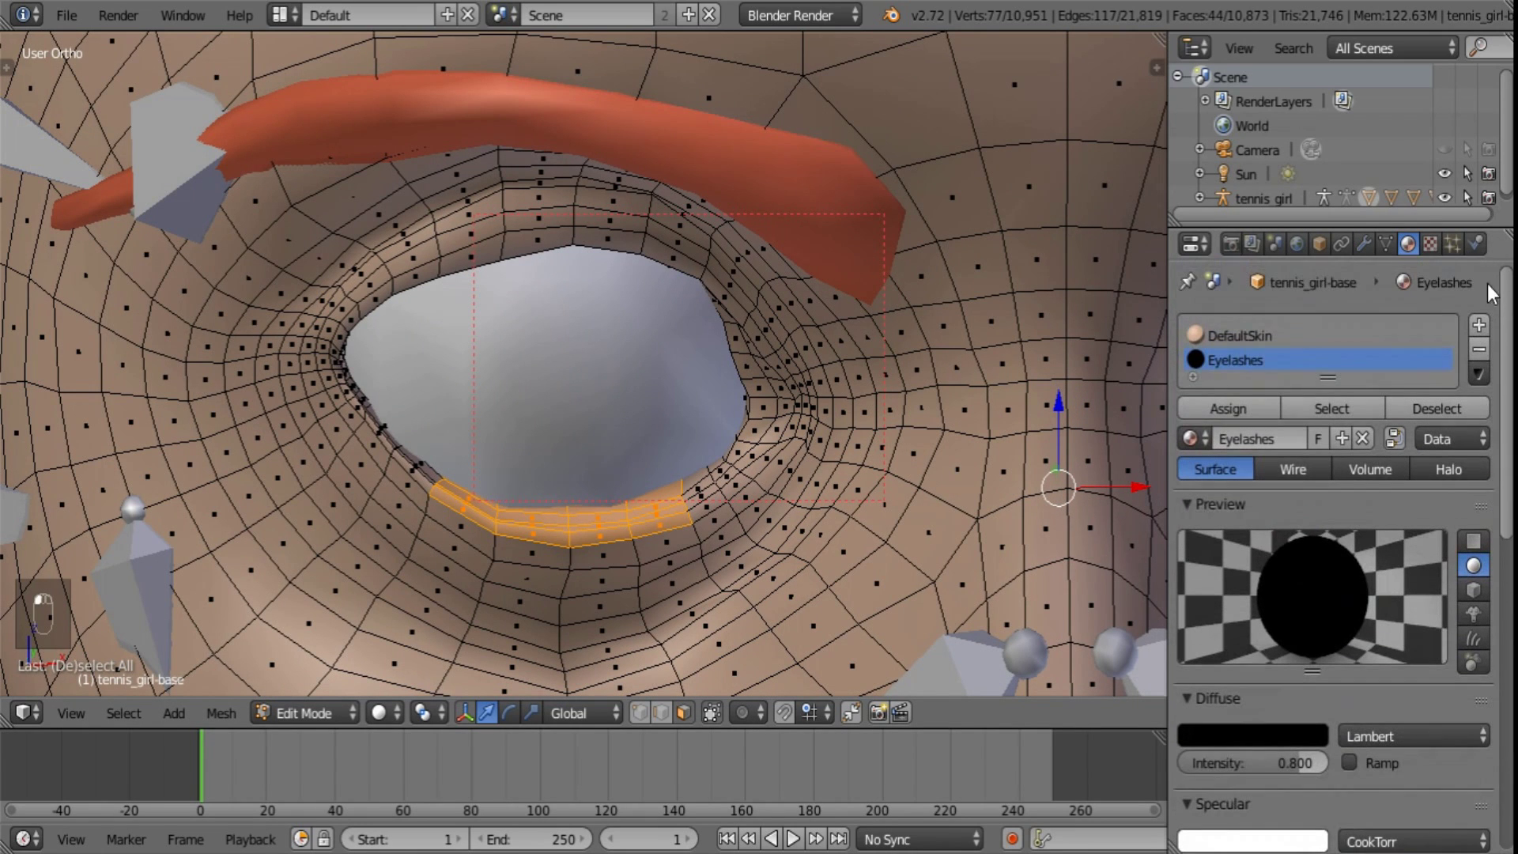
left_click(1260, 406)
middle_click_drag(735, 406, 742, 418, "shift")
middle_click_drag(725, 466, 724, 387)
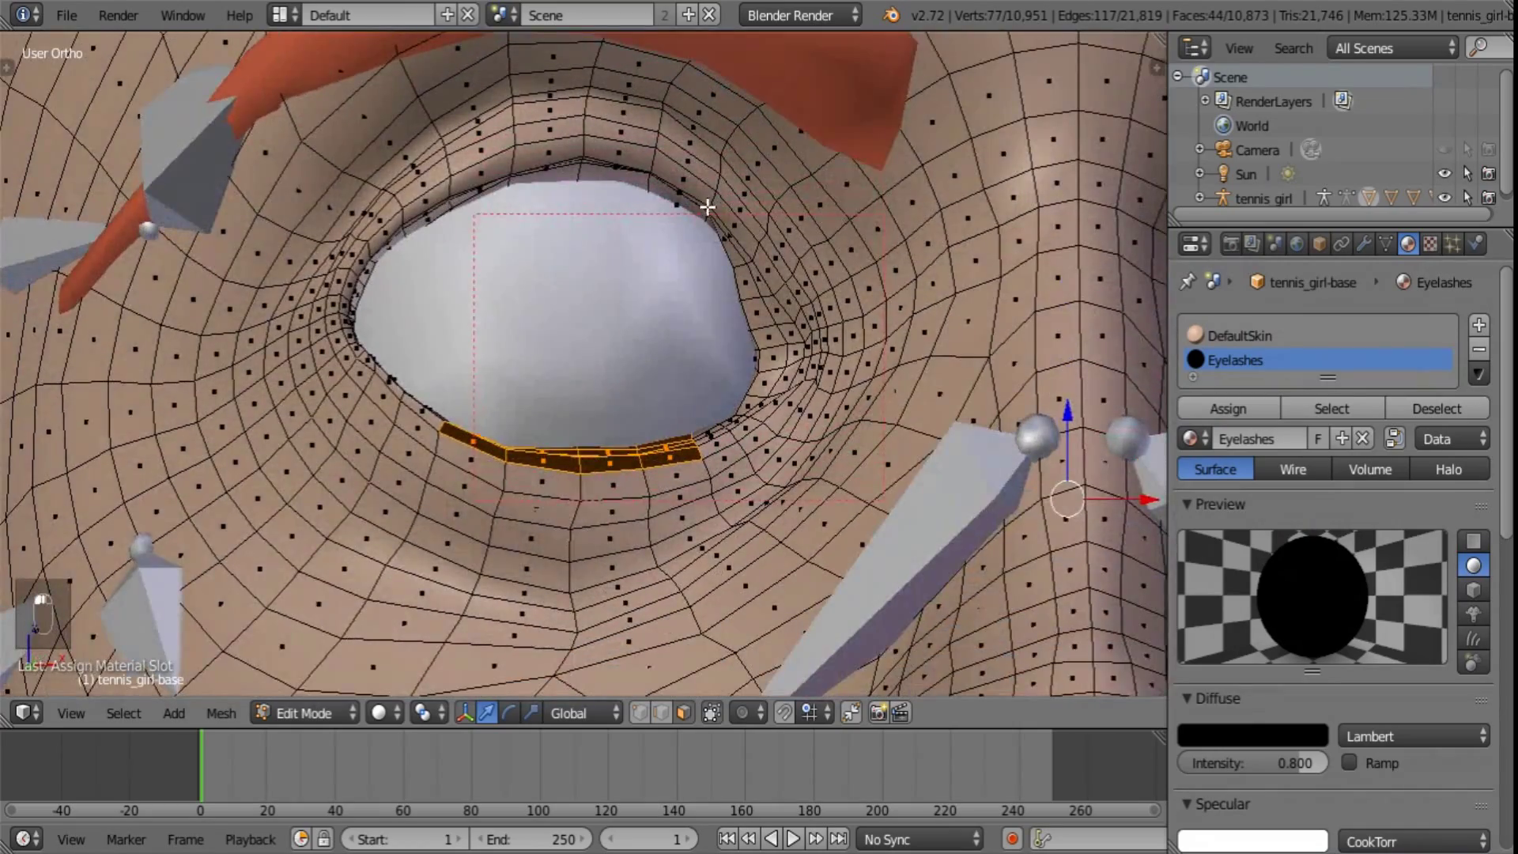
- Clear the selection and circle-select the upper eyelid rim faces of the character's right eye
middle_click_drag(708, 209, 694, 164)
middle_click_drag(691, 168, 709, 303, "shift")
middle_click_drag(608, 331, 641, 368, "shift")
scroll(626, 340, "up", 1)
key("a")
key("a")
key("a")
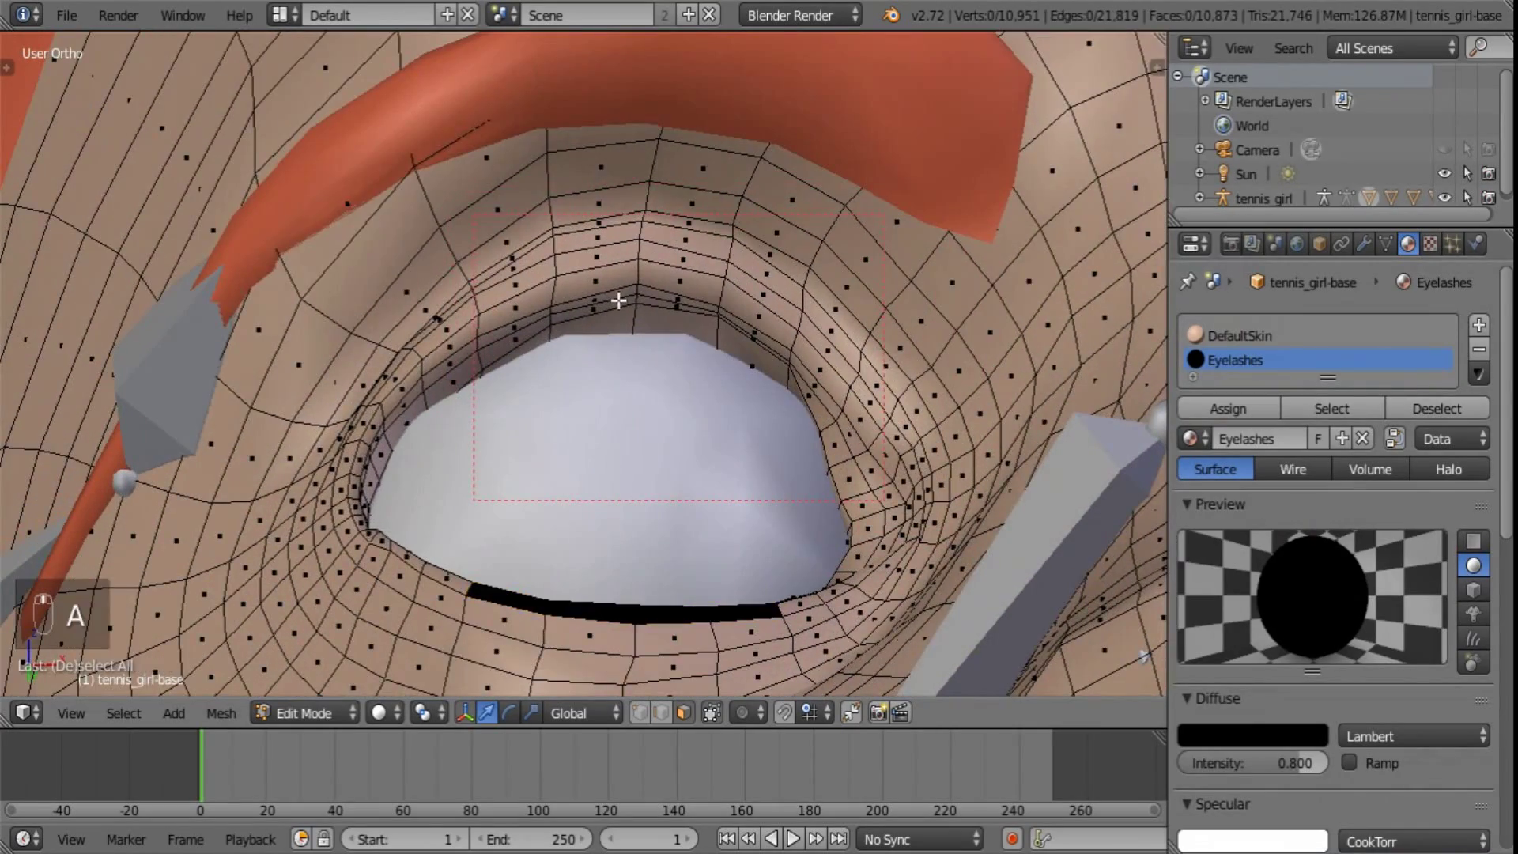
key("c")
key("a")
key("c")
mouse_move(616, 307)
left_mouse_down()
mouse_move(739, 338)
mouse_move(517, 333)
mouse_move(434, 400)
left_mouse_up()
right_click(434, 399)
middle_click_drag(766, 292, 781, 326)
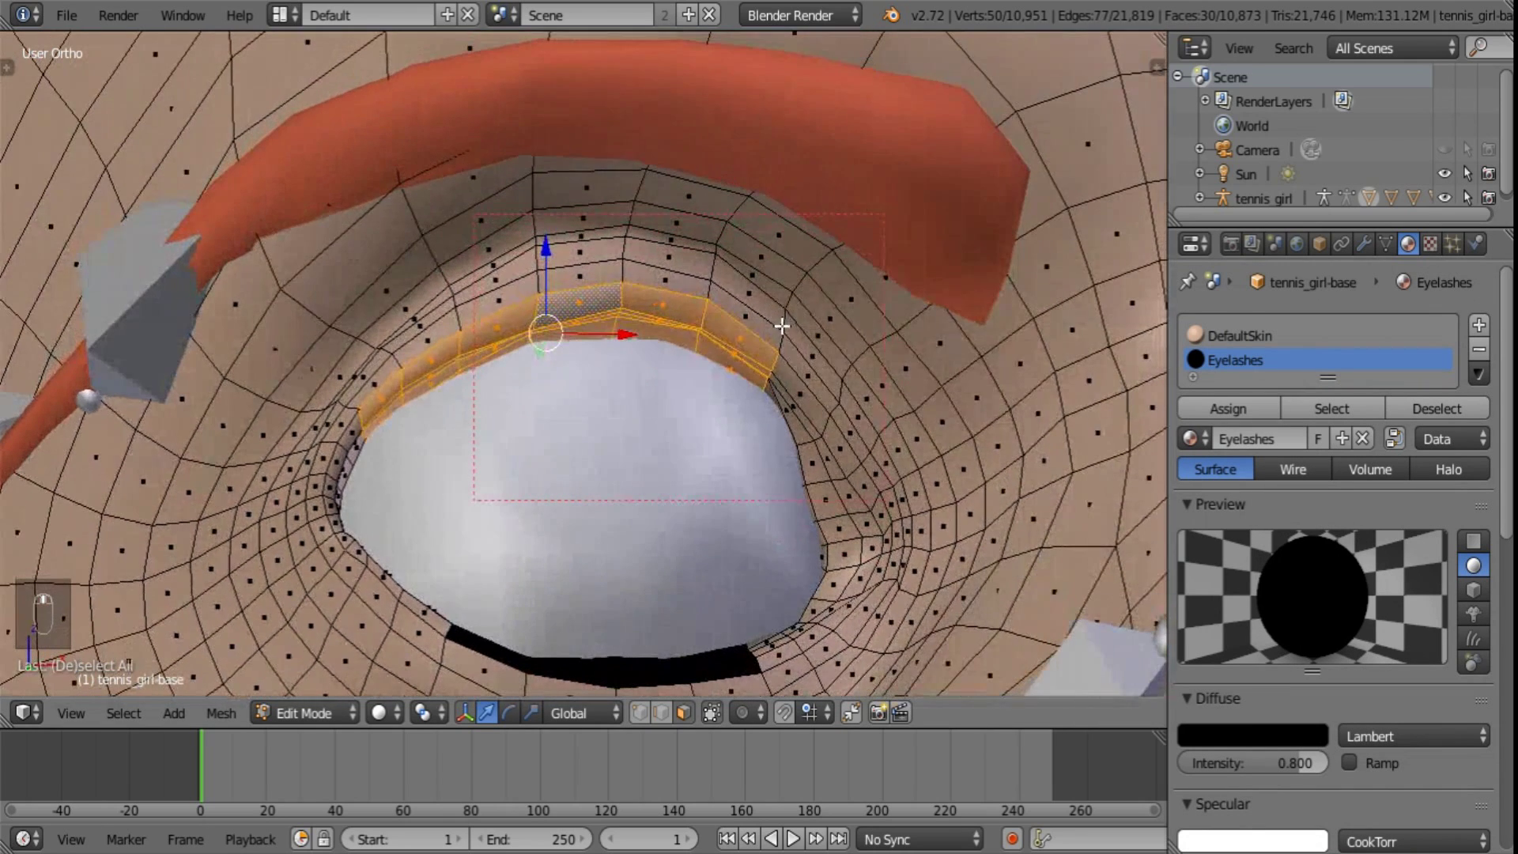
- Extend the right eye's upper eyelid selection at both ends, down to the faces around the outer corner
key("c")
left_click(771, 393)
right_click(771, 394)
middle_click_drag(565, 366, 387, 440, "shift")
key("c")
left_click(459, 461)
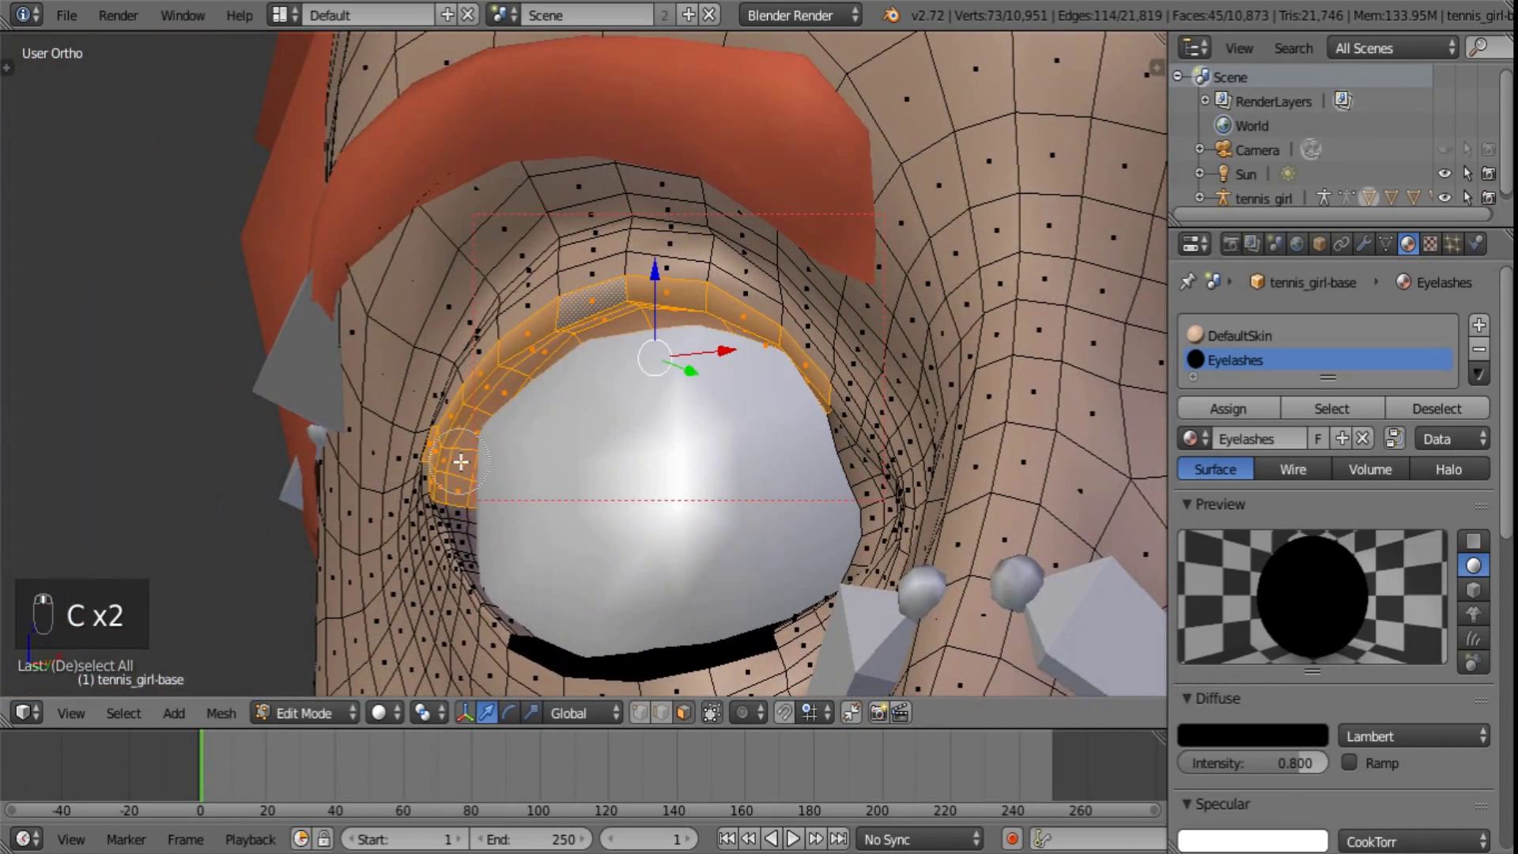
left_click_drag(467, 490, 461, 491)
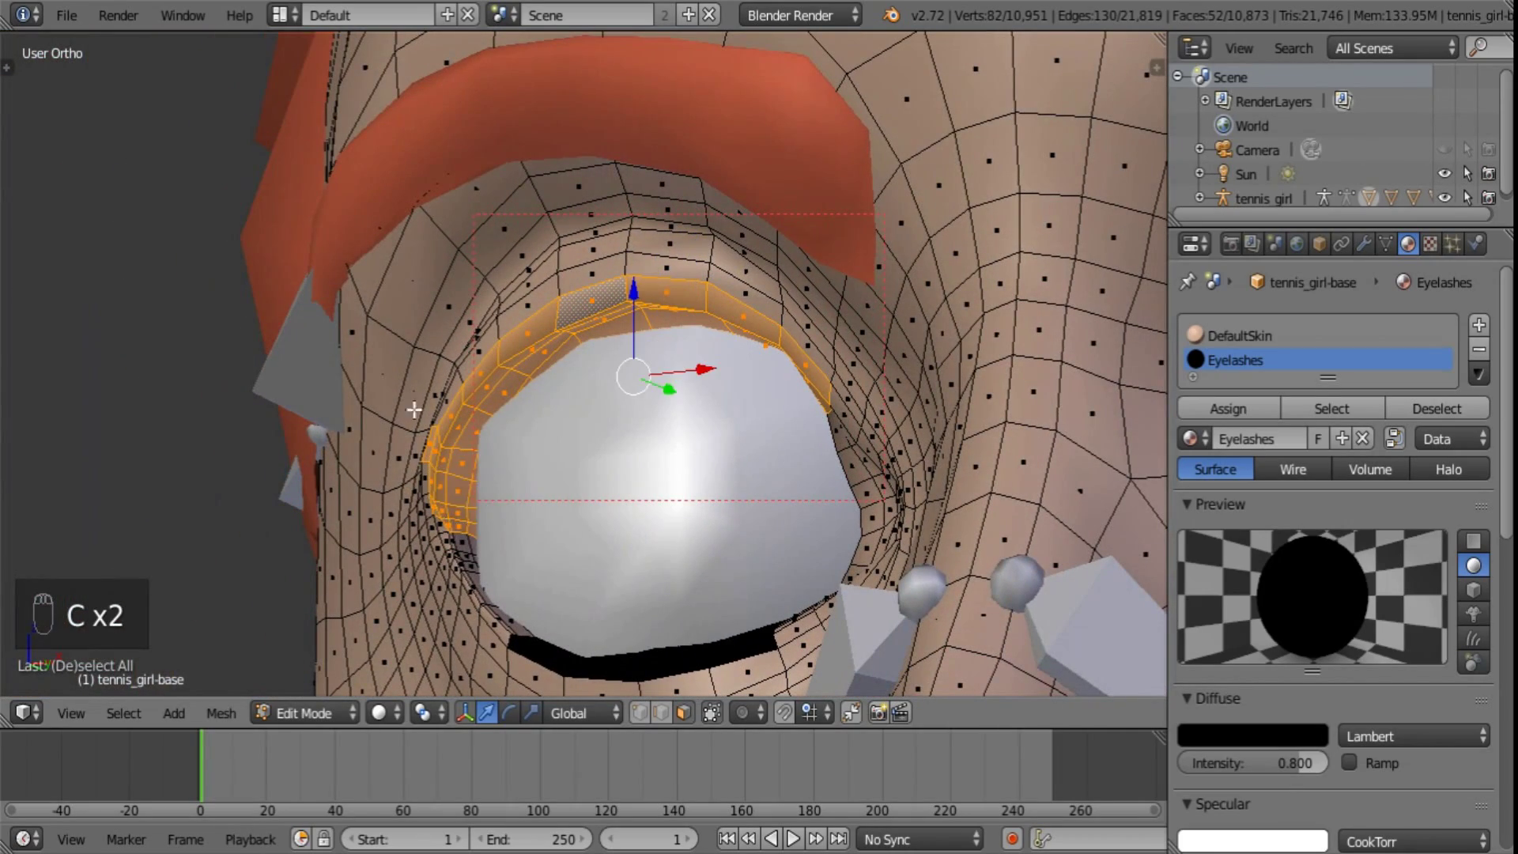
- Add the individual rim faces running down to the inner corner of the right eye to the selection
middle_click_drag(415, 410, 532, 429)
right_click(465, 432, "shift")
middle_click_drag(593, 478, 528, 437)
right_click(908, 441, "shift")
right_click(917, 475, "shift")
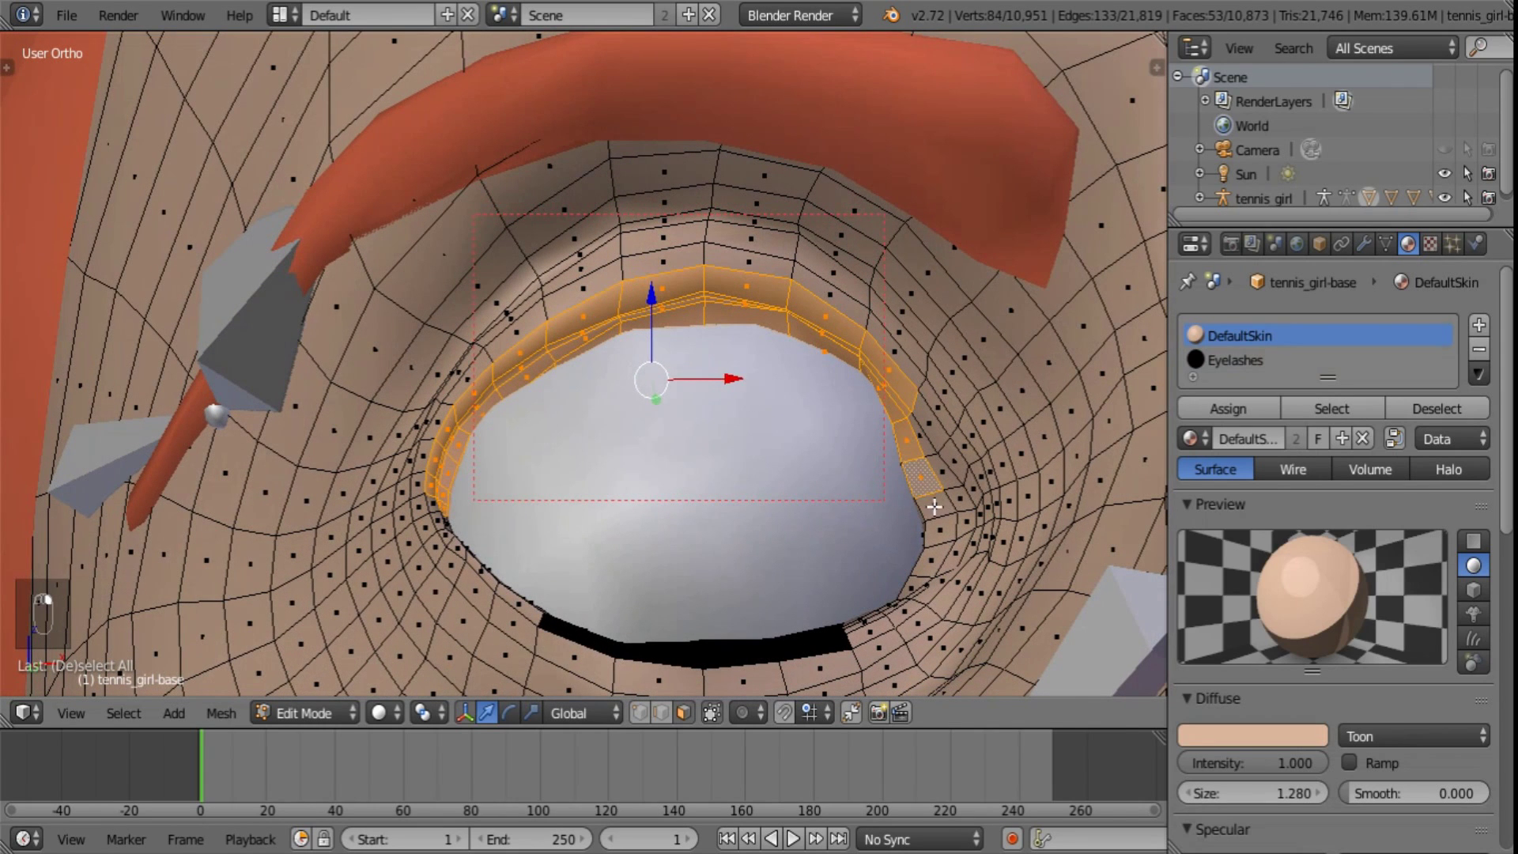
right_click(932, 505, "shift")
right_click(938, 527, "shift")
right_click(926, 424, "shift")
right_click(954, 463, "shift")
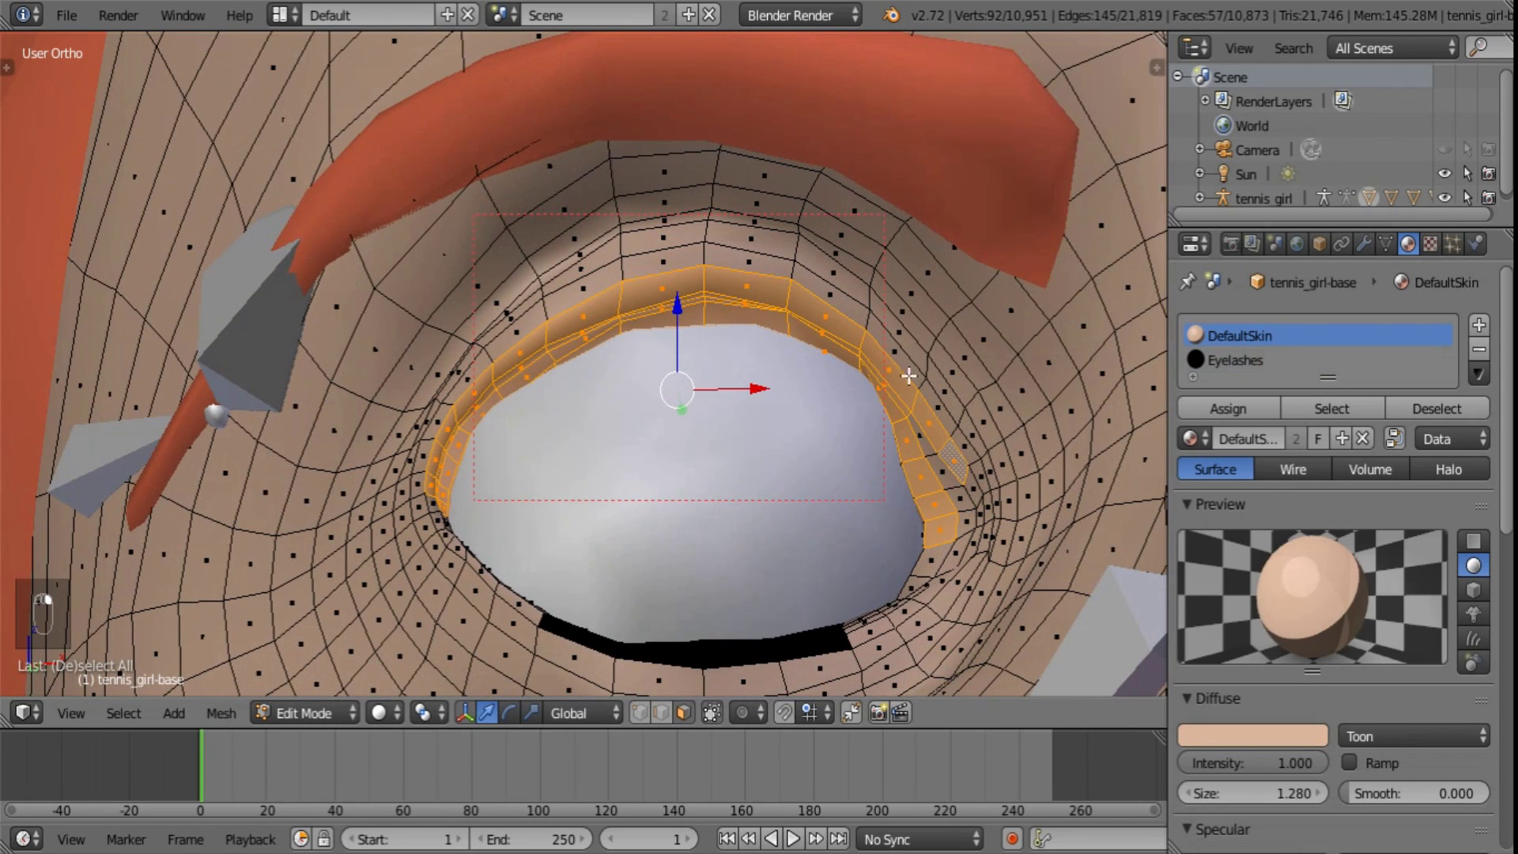
- Add the row of faces just above the right eye's selected rim, from the inner side to the outer corner
right_click(890, 354, "shift")
right_click(837, 300, "shift")
right_click(748, 262, "shift")
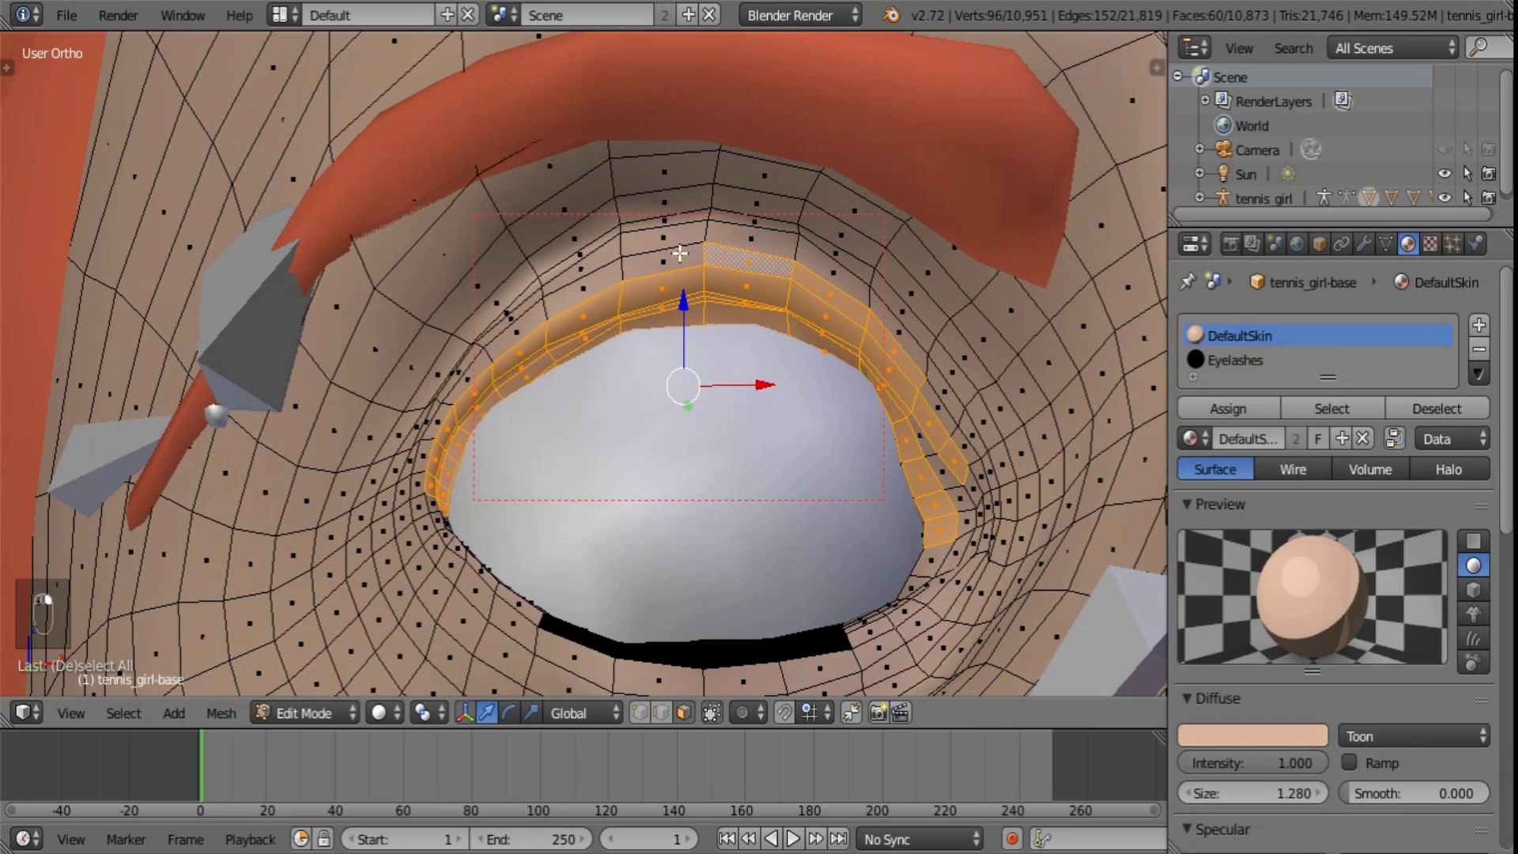
right_click(662, 264, "shift")
right_click(583, 289, "shift")
right_click(527, 322, "shift")
right_click(470, 373, "shift")
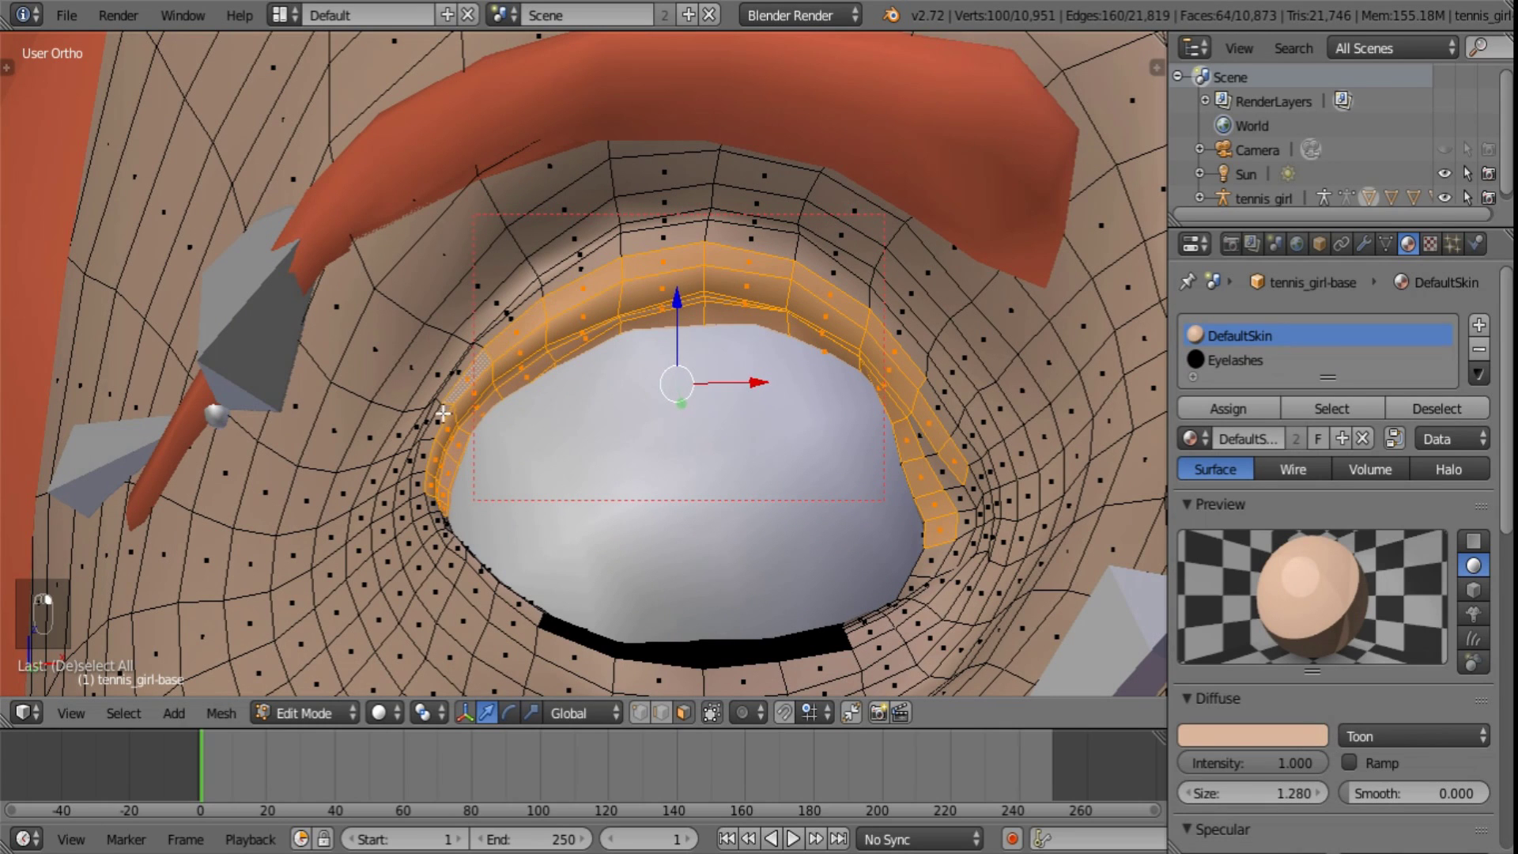
right_click(437, 419, "shift")
right_click(425, 462, "shift")
right_click(418, 482, "shift")
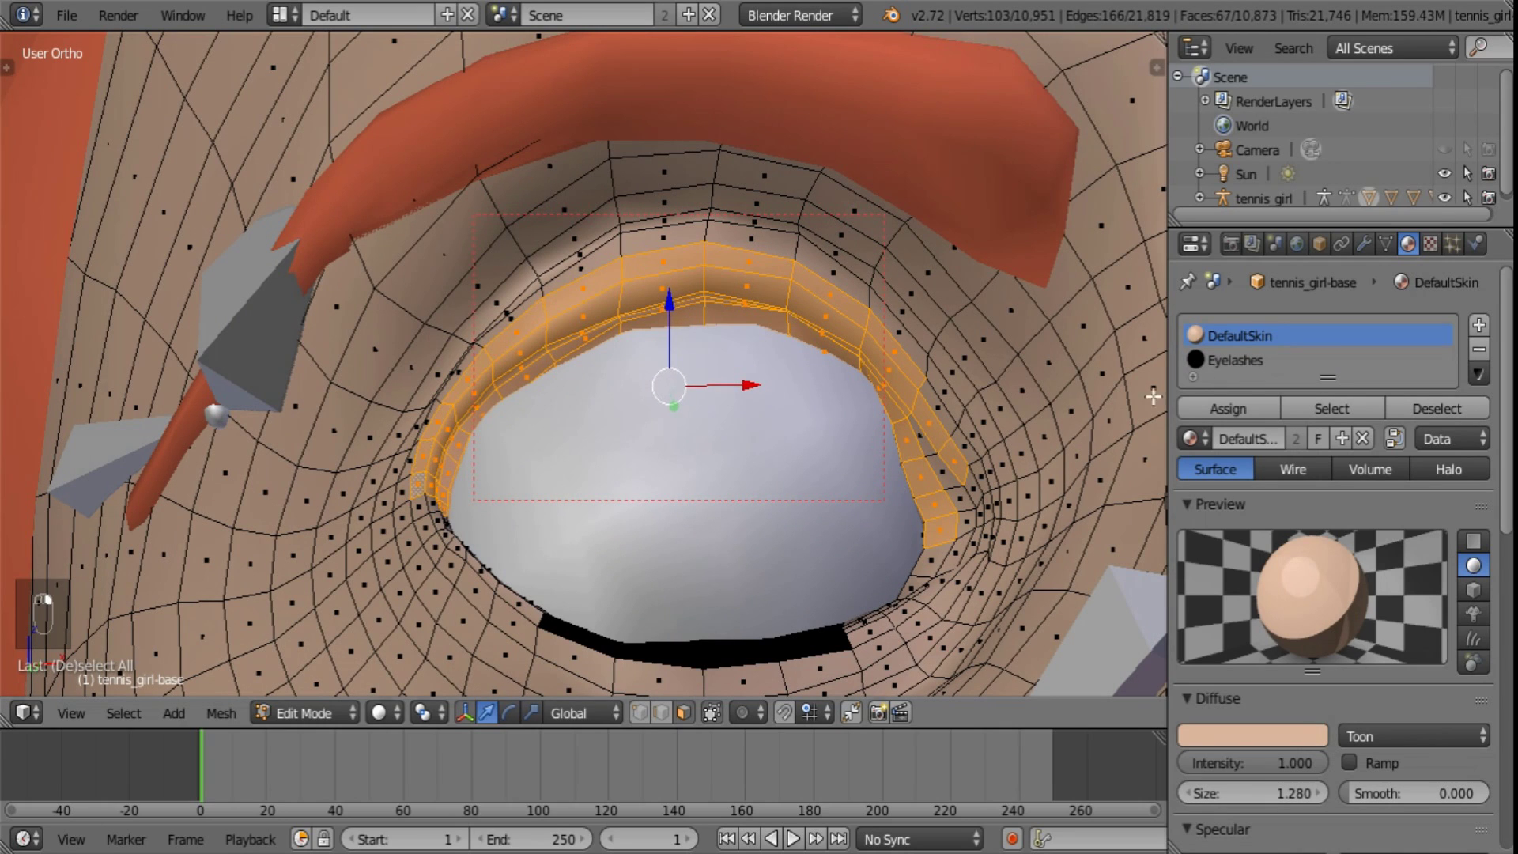
- Assign the Eyelashes material to the selected upper eyelid faces and clear the selection
left_click(1242, 361)
left_click(1230, 408)
scroll(969, 364, "down", 4)
key("a")
- Circle-select the upper eyelid rim faces of the character's left eye from its middle to the outer corner
middle_click_drag(969, 363, 627, 363, "shift")
scroll(722, 325, "up", 3)
scroll(625, 357, "up", 1)
key("a")
key("a")
key("c")
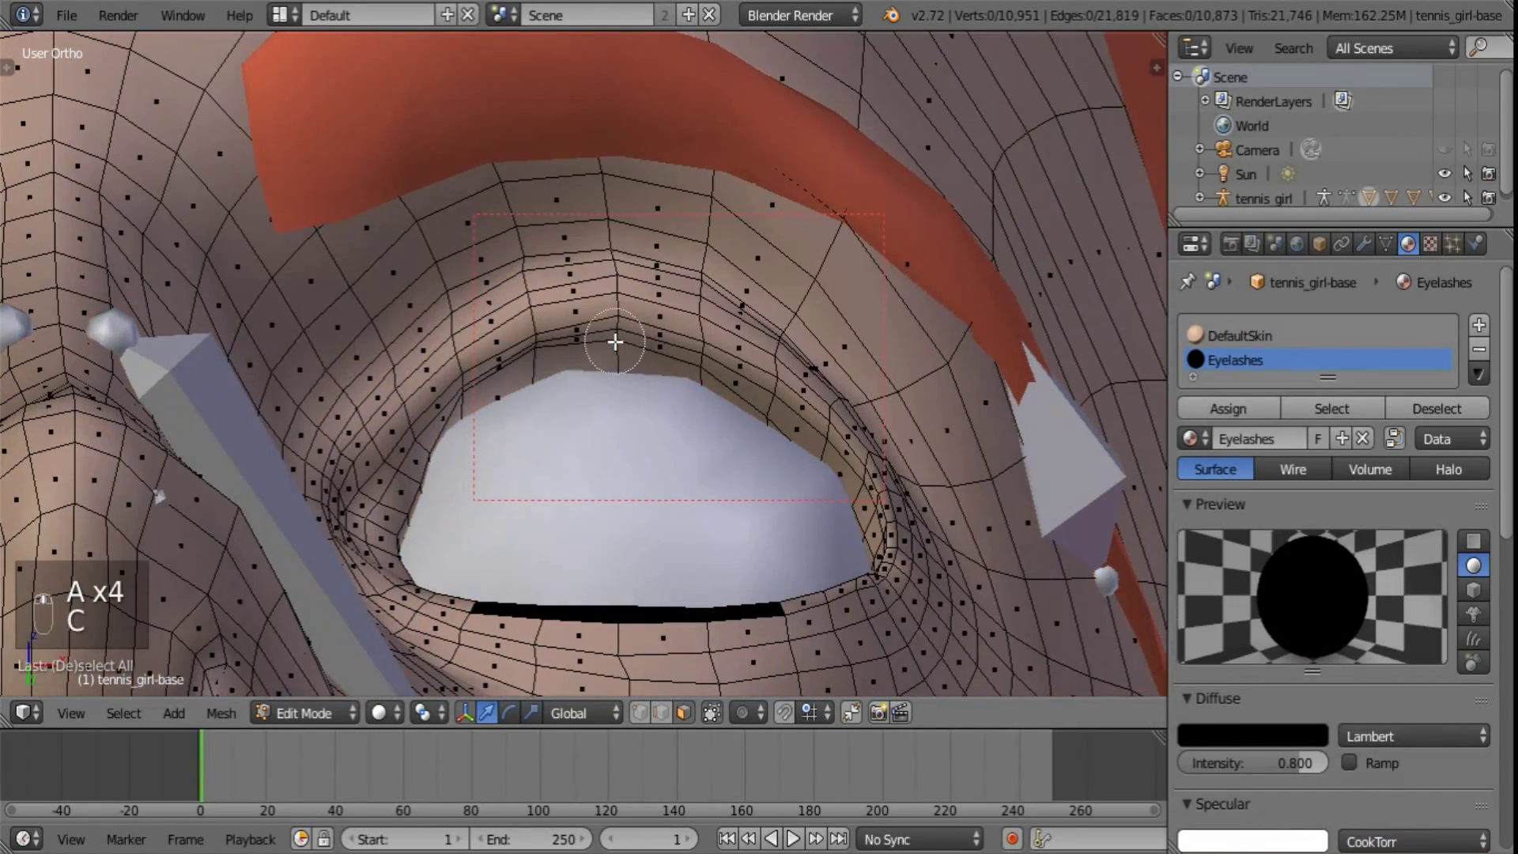
mouse_move(614, 342)
left_mouse_down()
mouse_move(677, 352)
mouse_move(781, 413)
mouse_move(850, 505)
left_mouse_up()
right_click(850, 506)
- Extend the left eye's upper eyelid selection along the rim toward the nose
mouse_move(601, 295)
middle_mouse_down("shift")
mouse_move(728, 274)
mouse_move(645, 378)
middle_mouse_up("shift")
key("c")
mouse_move(645, 378)
left_mouse_down()
mouse_move(645, 405)
mouse_move(593, 455)
left_mouse_up()
key("c")
right_click(609, 434)
scroll(609, 434, "down", 4)
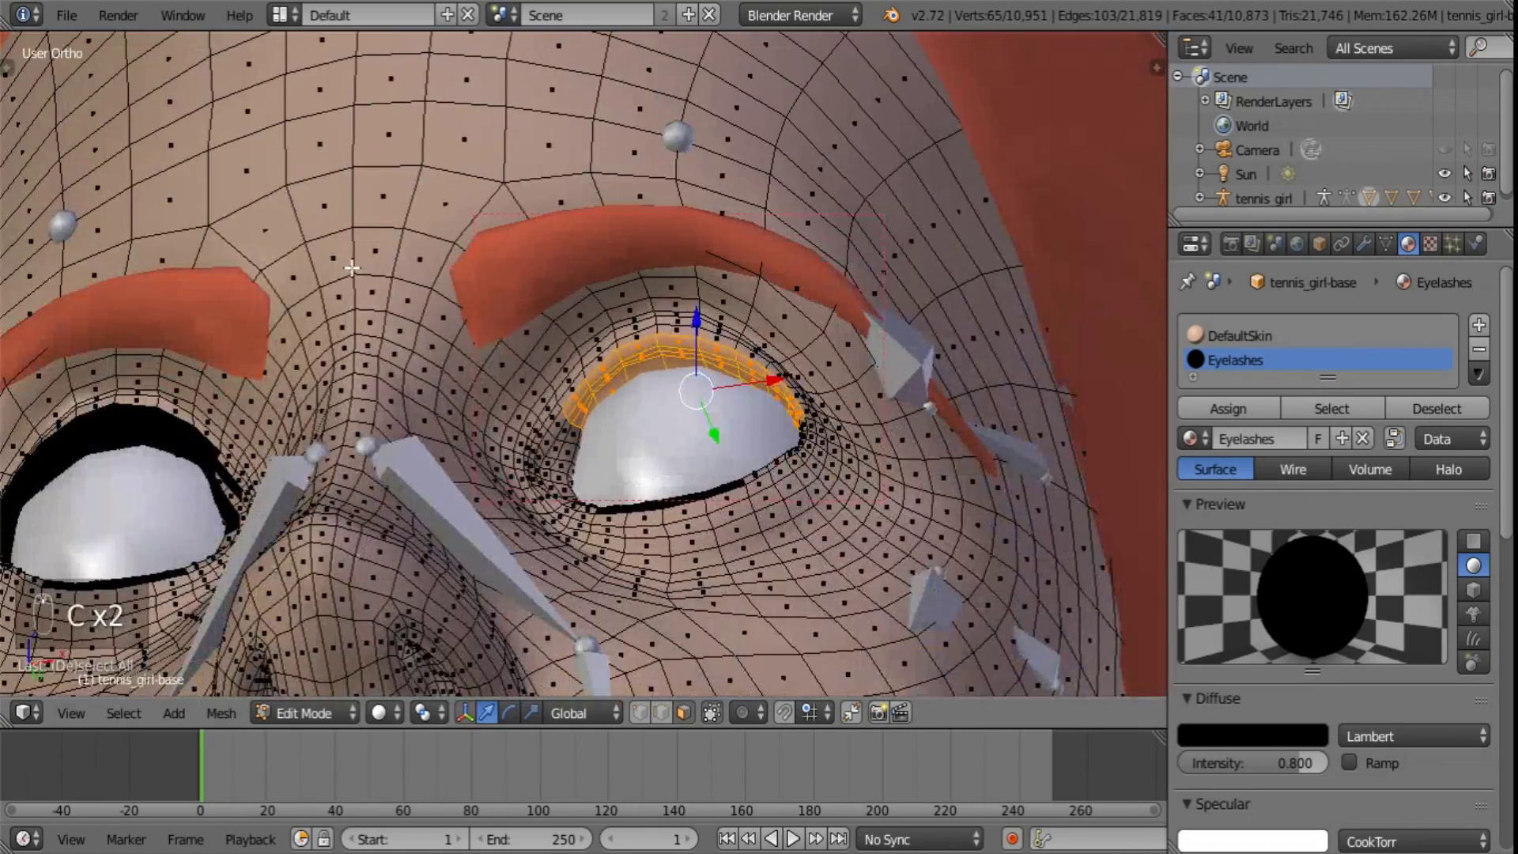
- Add the faces running down to the left eye's inner corner to the selection, matching the other eye
middle_click_drag(350, 265, 823, 301, "shift")
scroll(823, 302, "up", 4)
middle_click_drag(1026, 332, 957, 348, "shift")
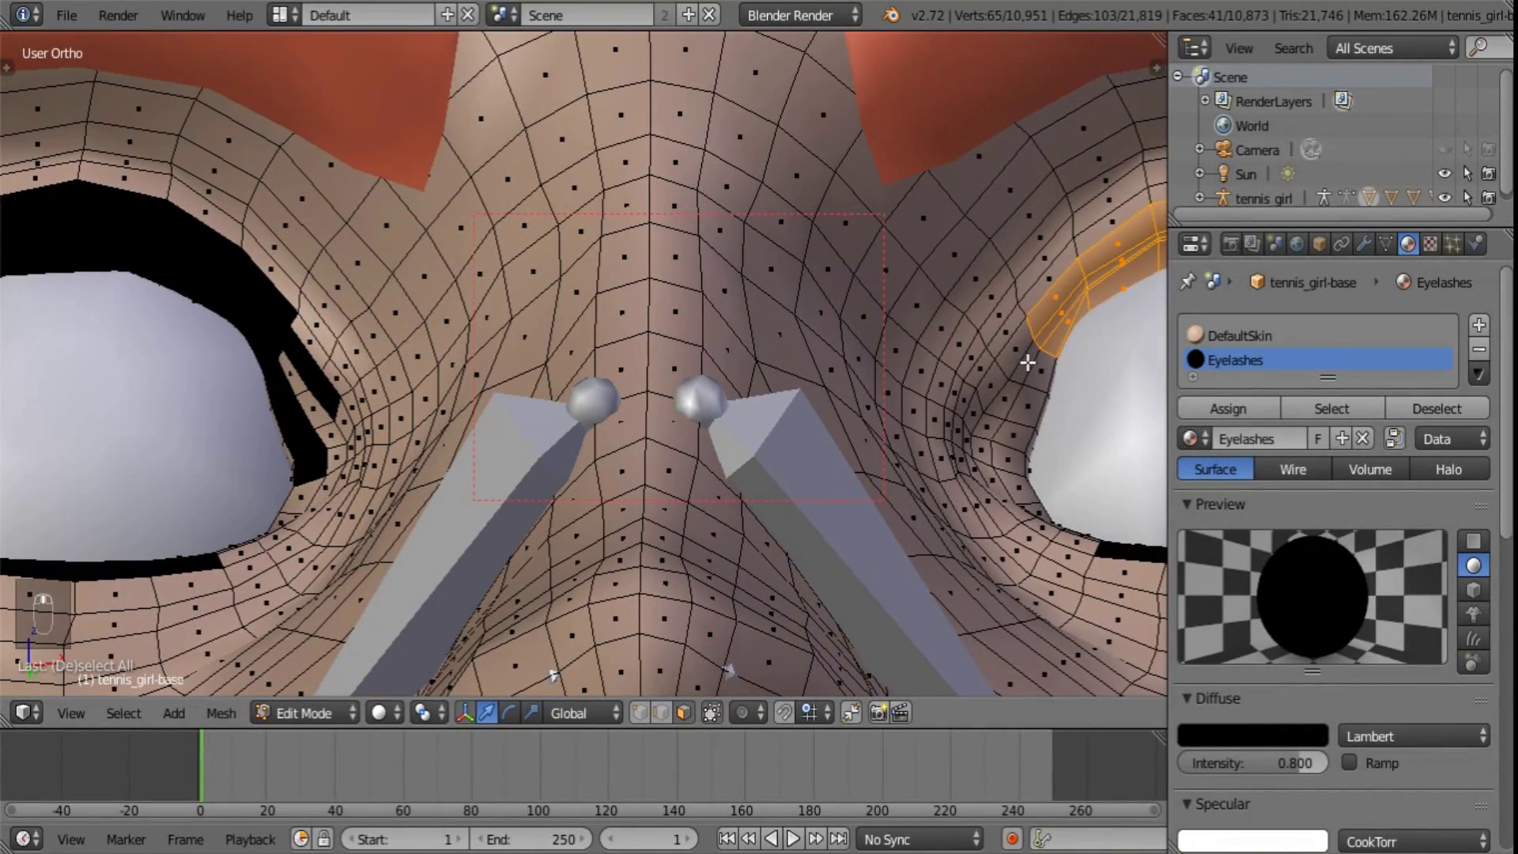
right_click(1044, 366, "shift")
right_click(1035, 406, "shift")
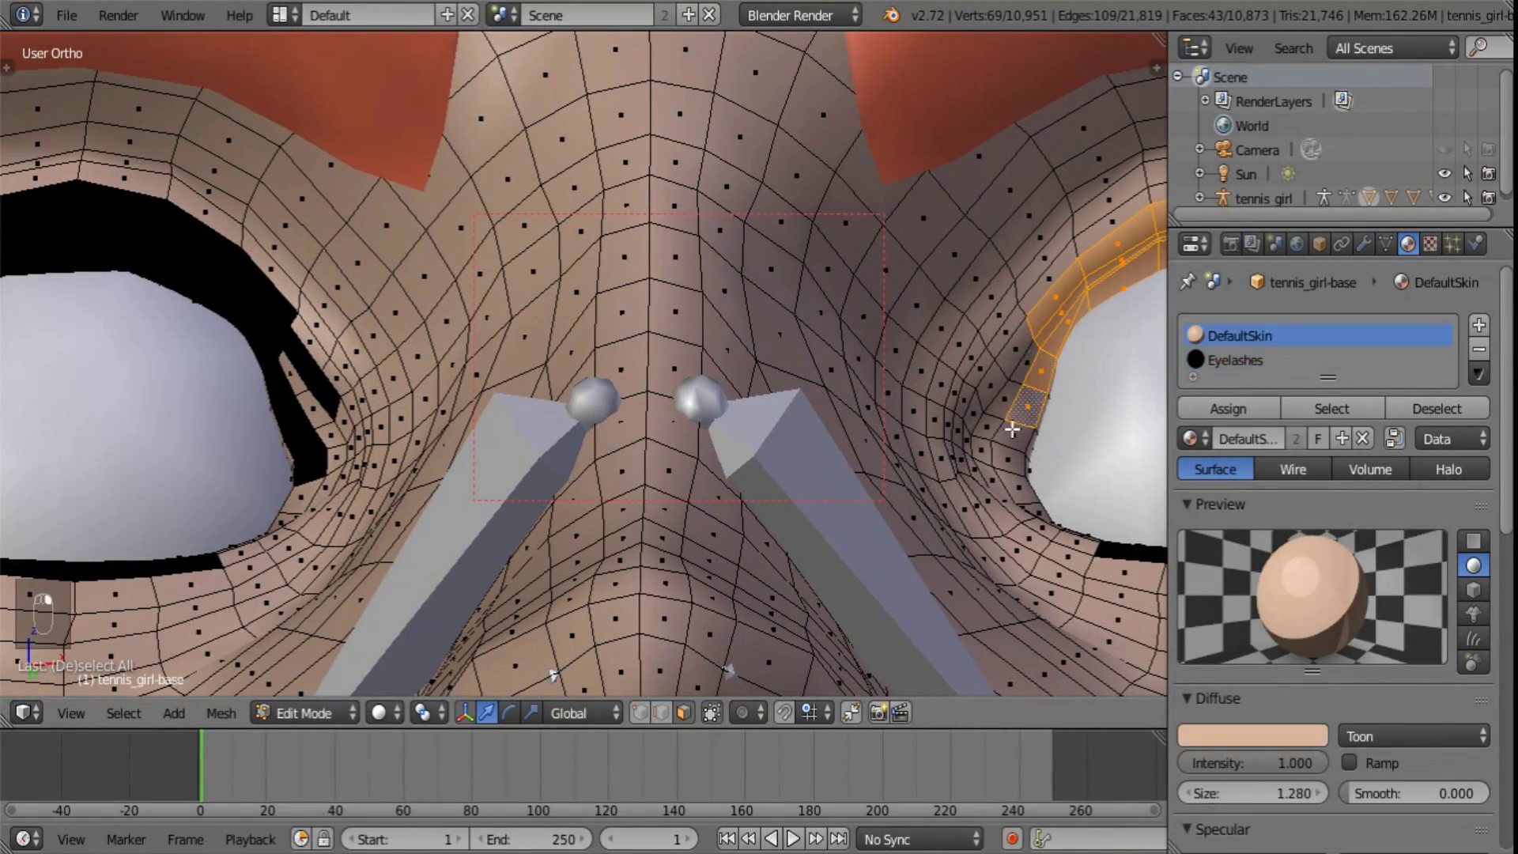
right_click(1011, 431, "shift")
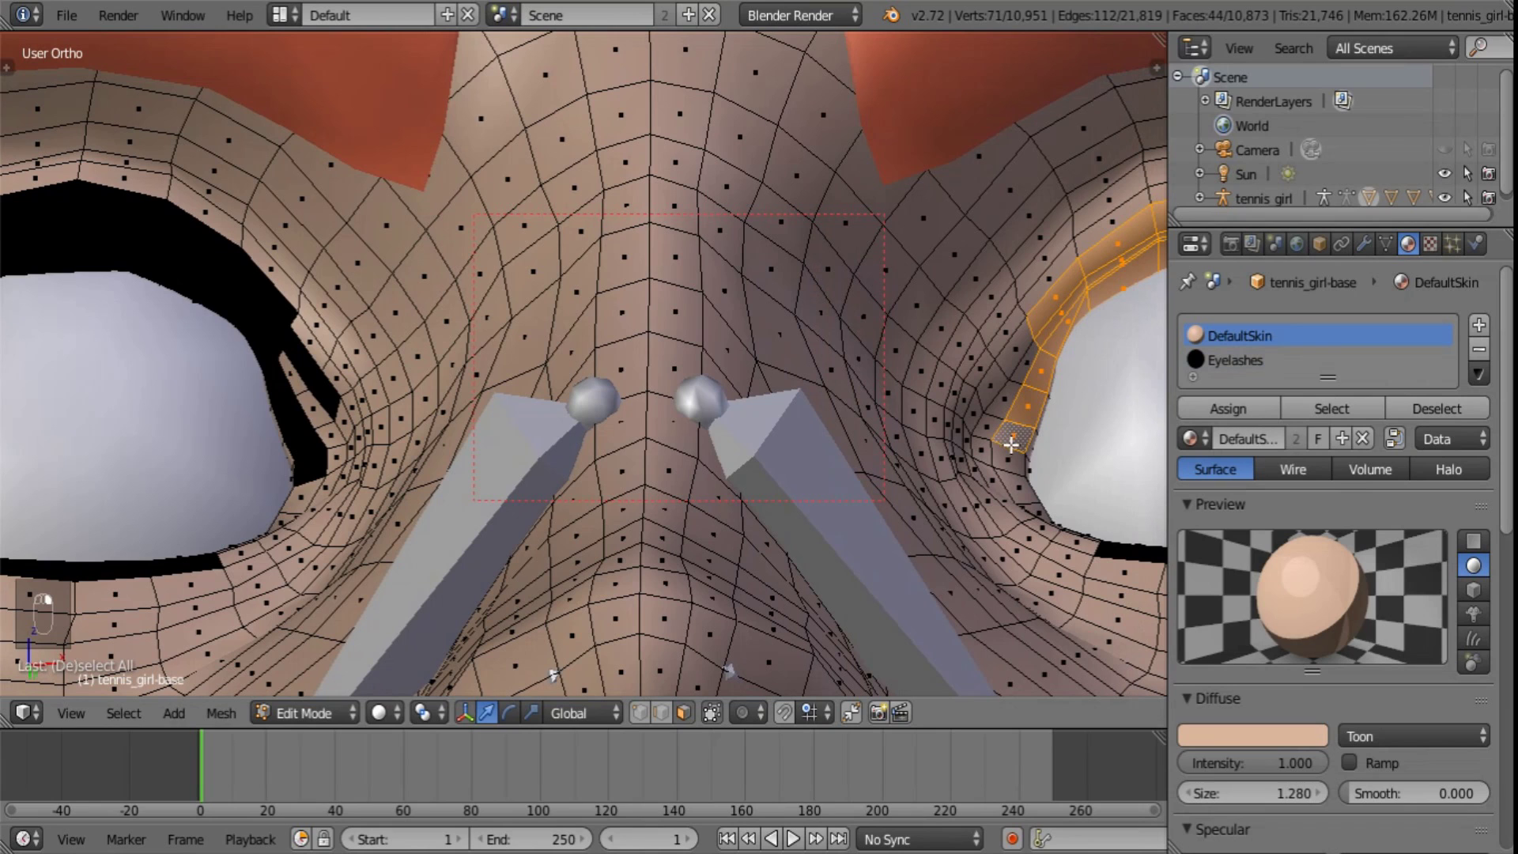
right_click(1016, 340, "shift")
- Add the inner half of the face row above the left eye's selected rim
middle_click_drag(1055, 299, 900, 337, "shift")
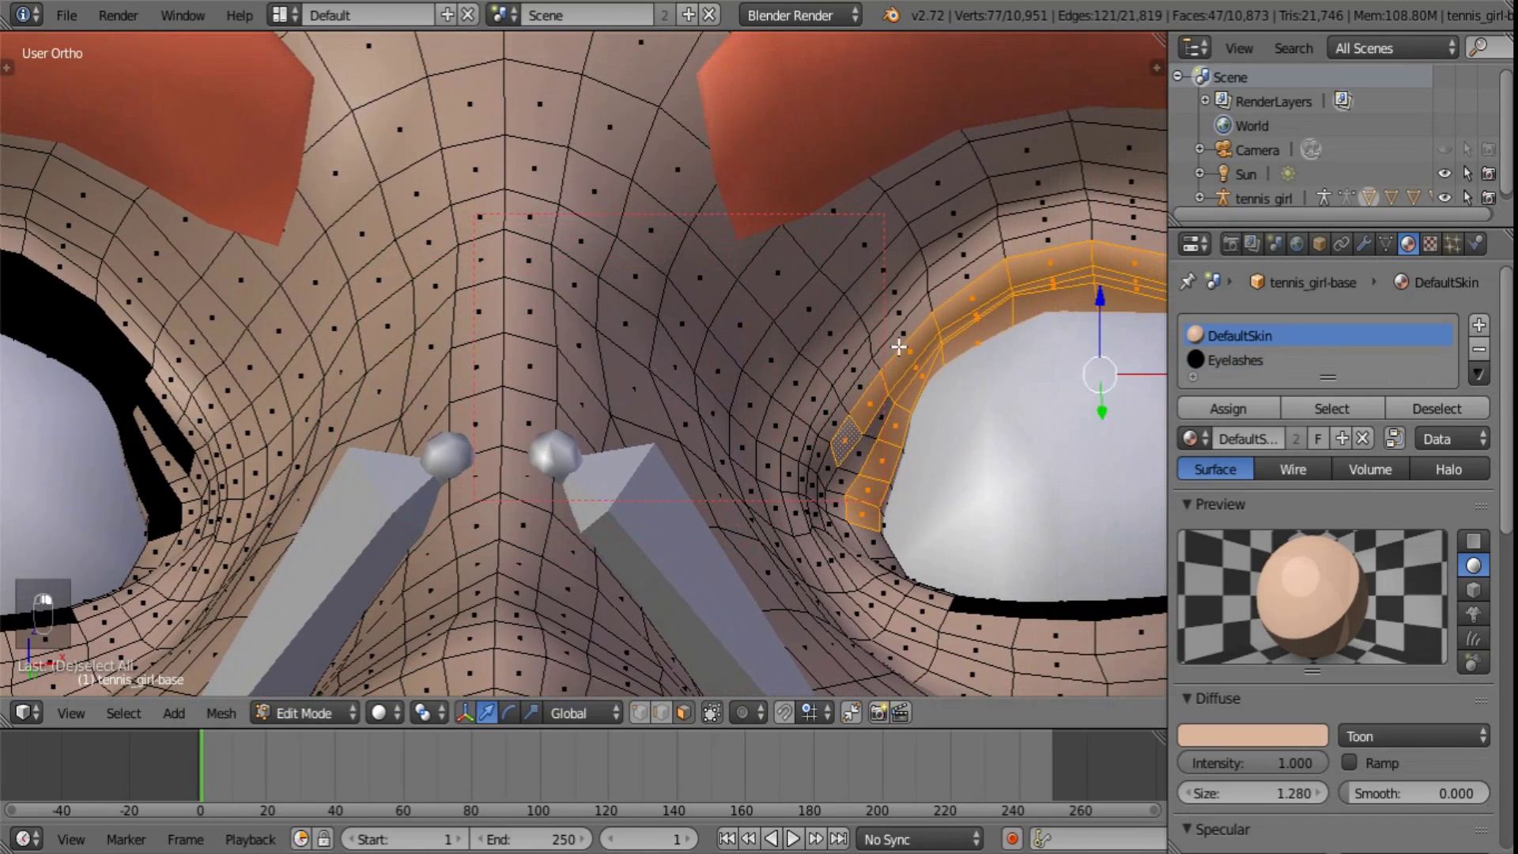
right_click(899, 336, "shift")
right_click(965, 282, "shift")
right_click(1029, 245, "shift")
middle_click_drag(1025, 262, 602, 283, "shift")
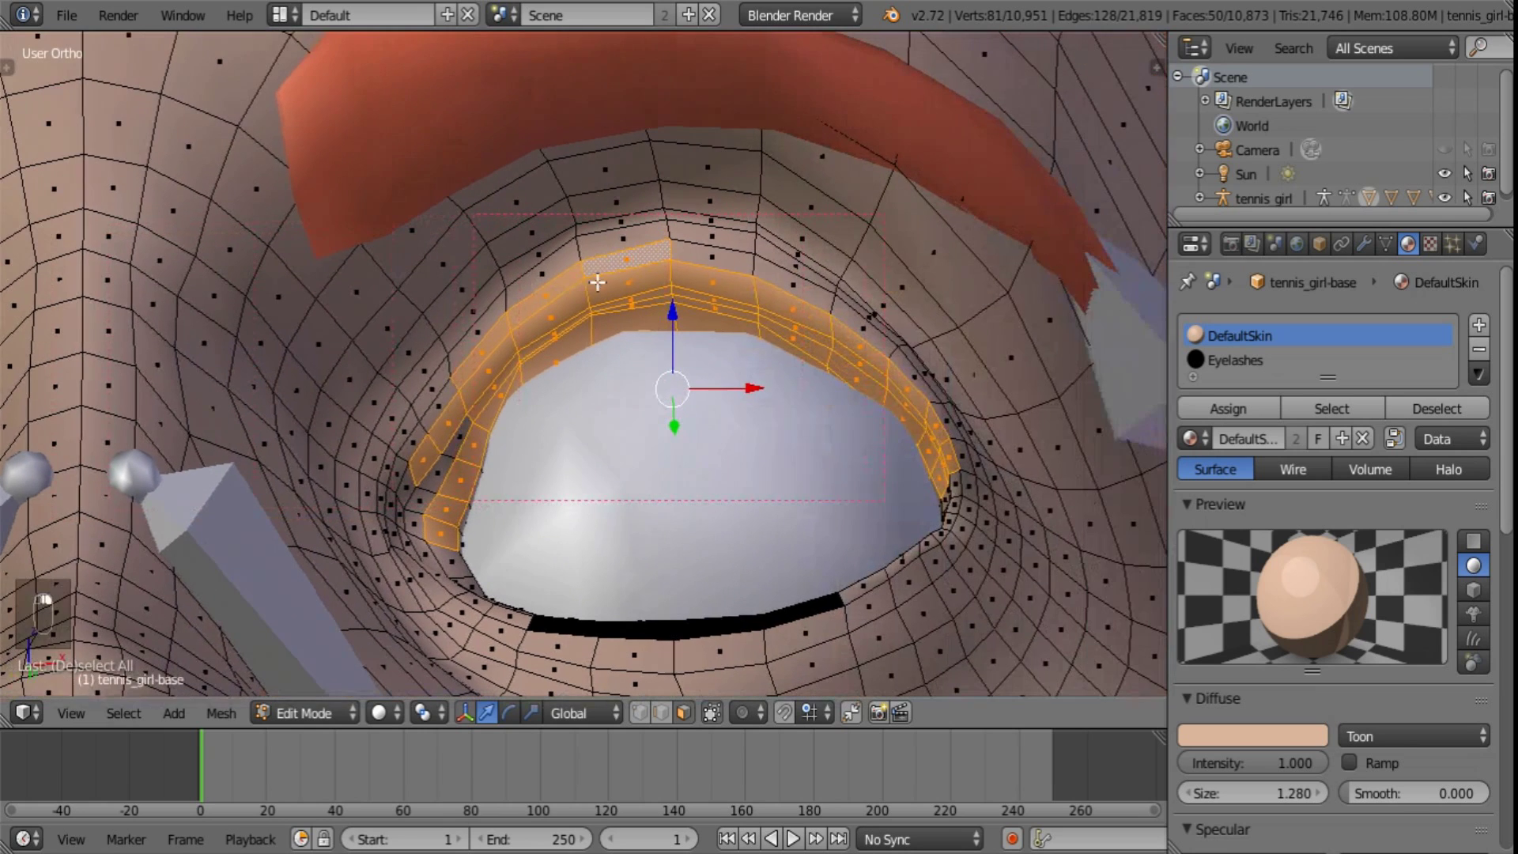
- Add the rest of the upper face row from the left eyelid's middle to its outer corner
right_click(707, 253, "shift")
right_click(786, 283, "shift")
right_click(849, 319, "shift")
right_click(918, 387, "shift")
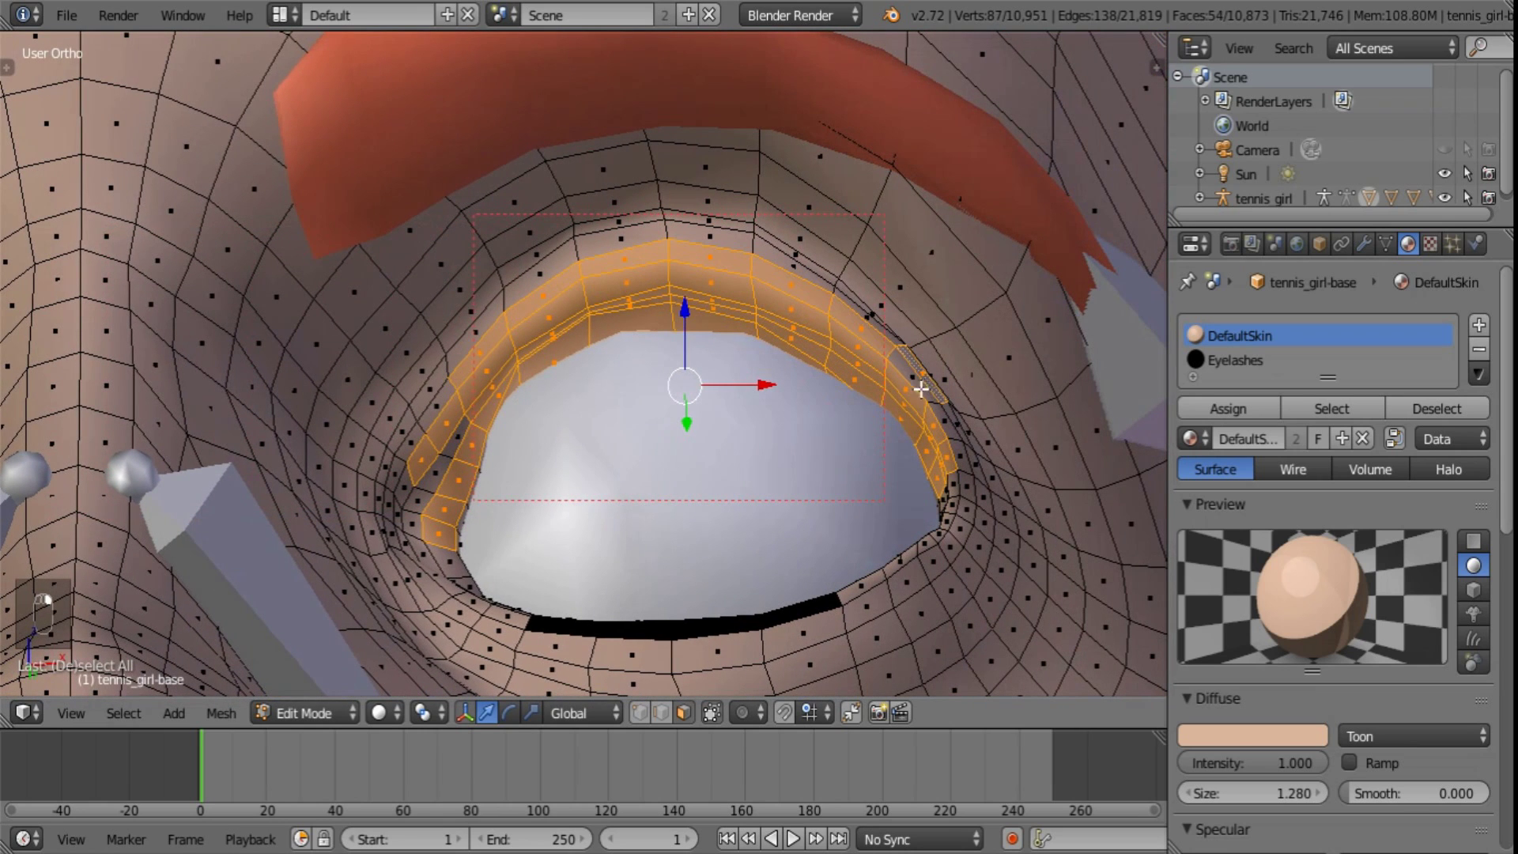
right_click(945, 425, "shift")
right_click(960, 452, "shift")
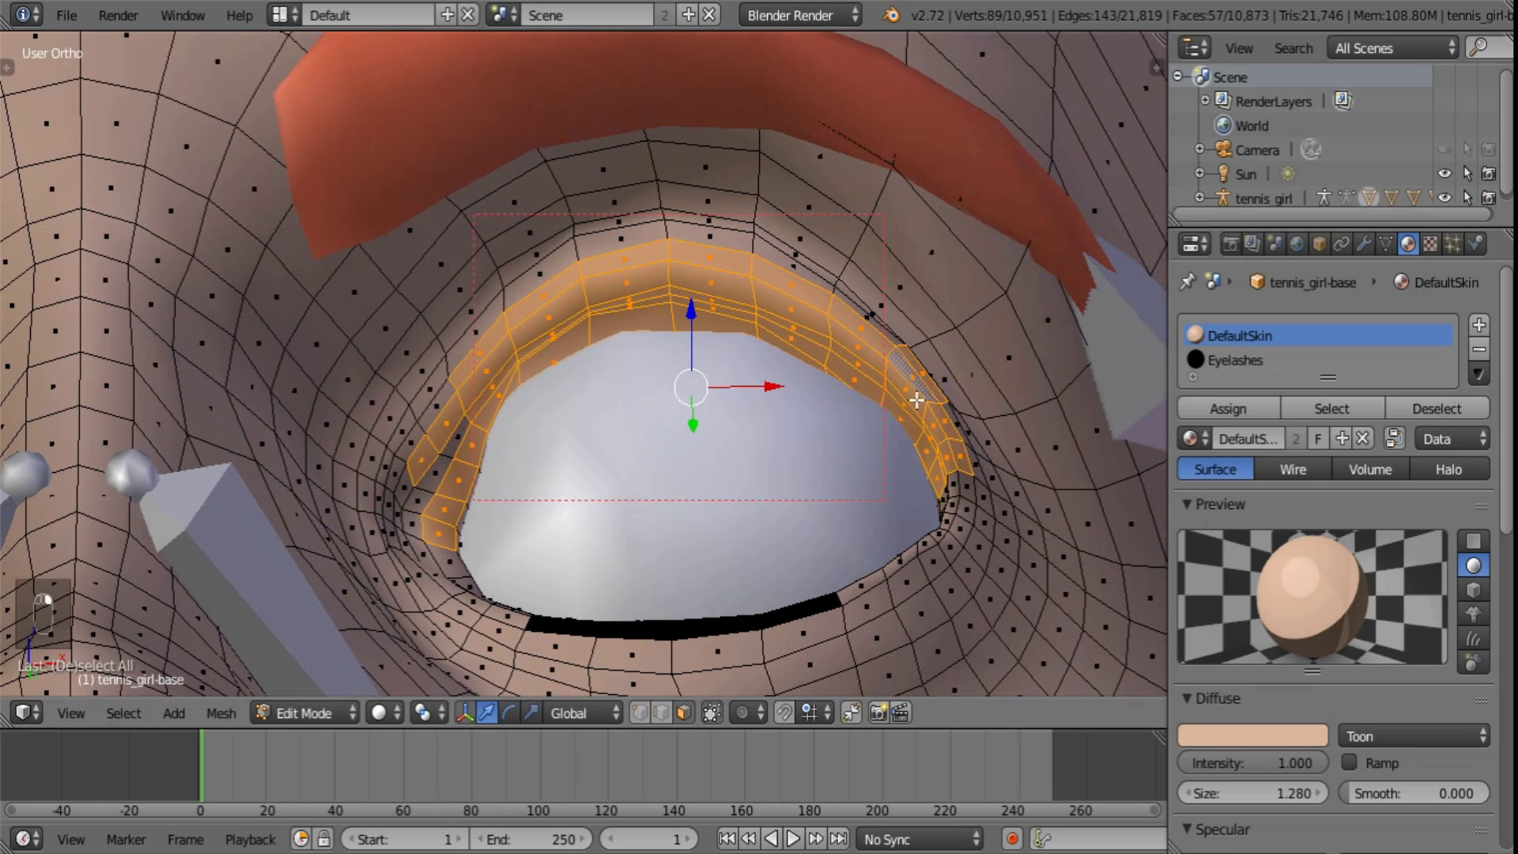
- Deselect the stray face near the outer end of the left eye's upper eyelid selection
middle_click_drag(916, 400, 932, 364)
key("c")
middle_click(934, 365)
right_click(934, 364)
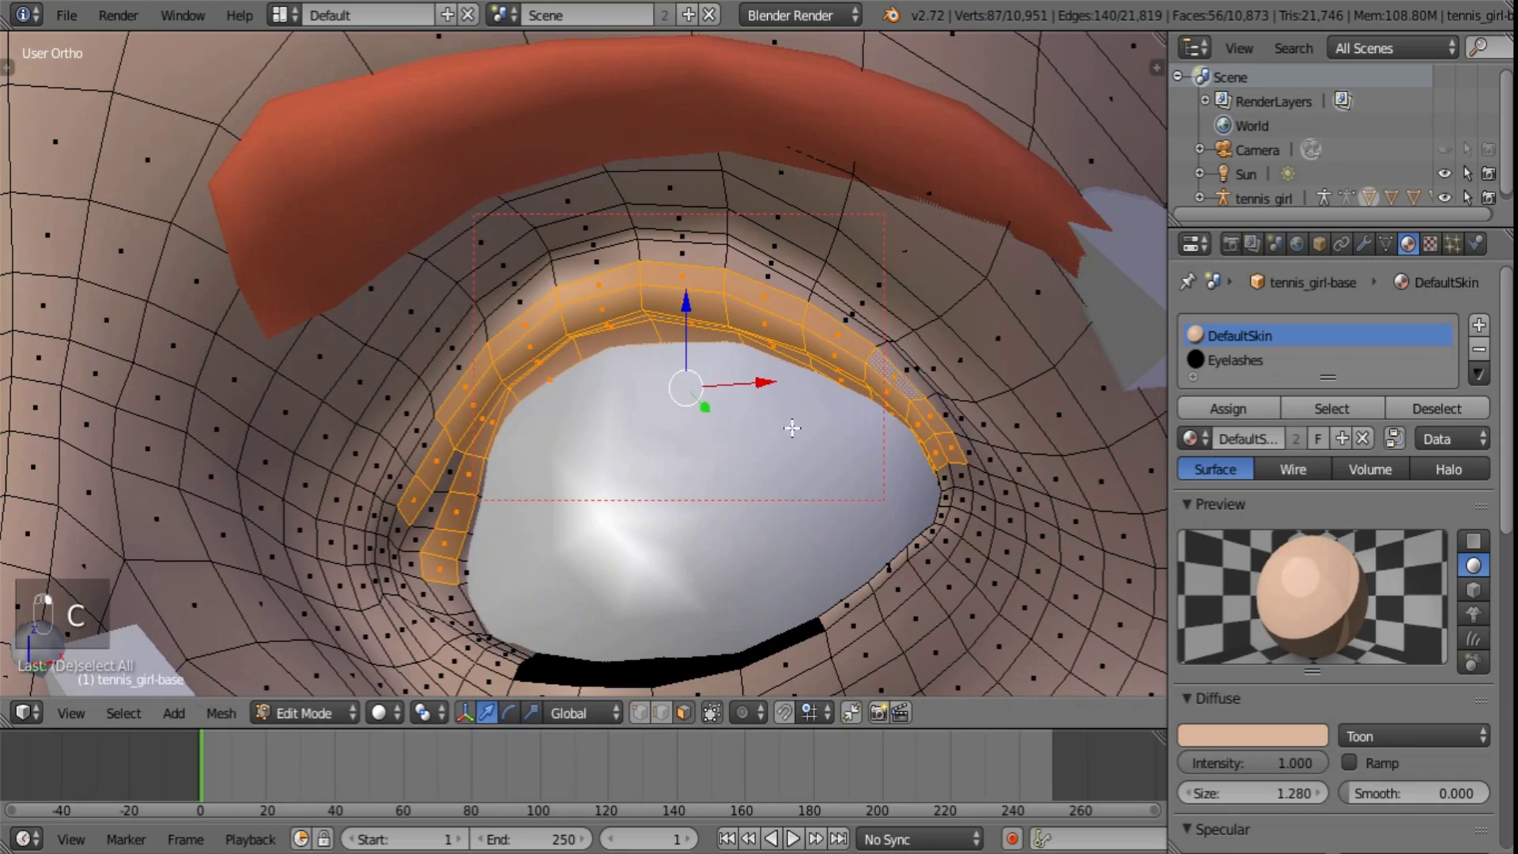
- Compare the left eye's selected faces with the black eyelash faces on the right eye, especially at the outer corners
scroll(792, 428, "down", 3)
middle_click_drag(380, 359, 863, 335, "shift")
middle_click_drag(678, 359, 731, 360)
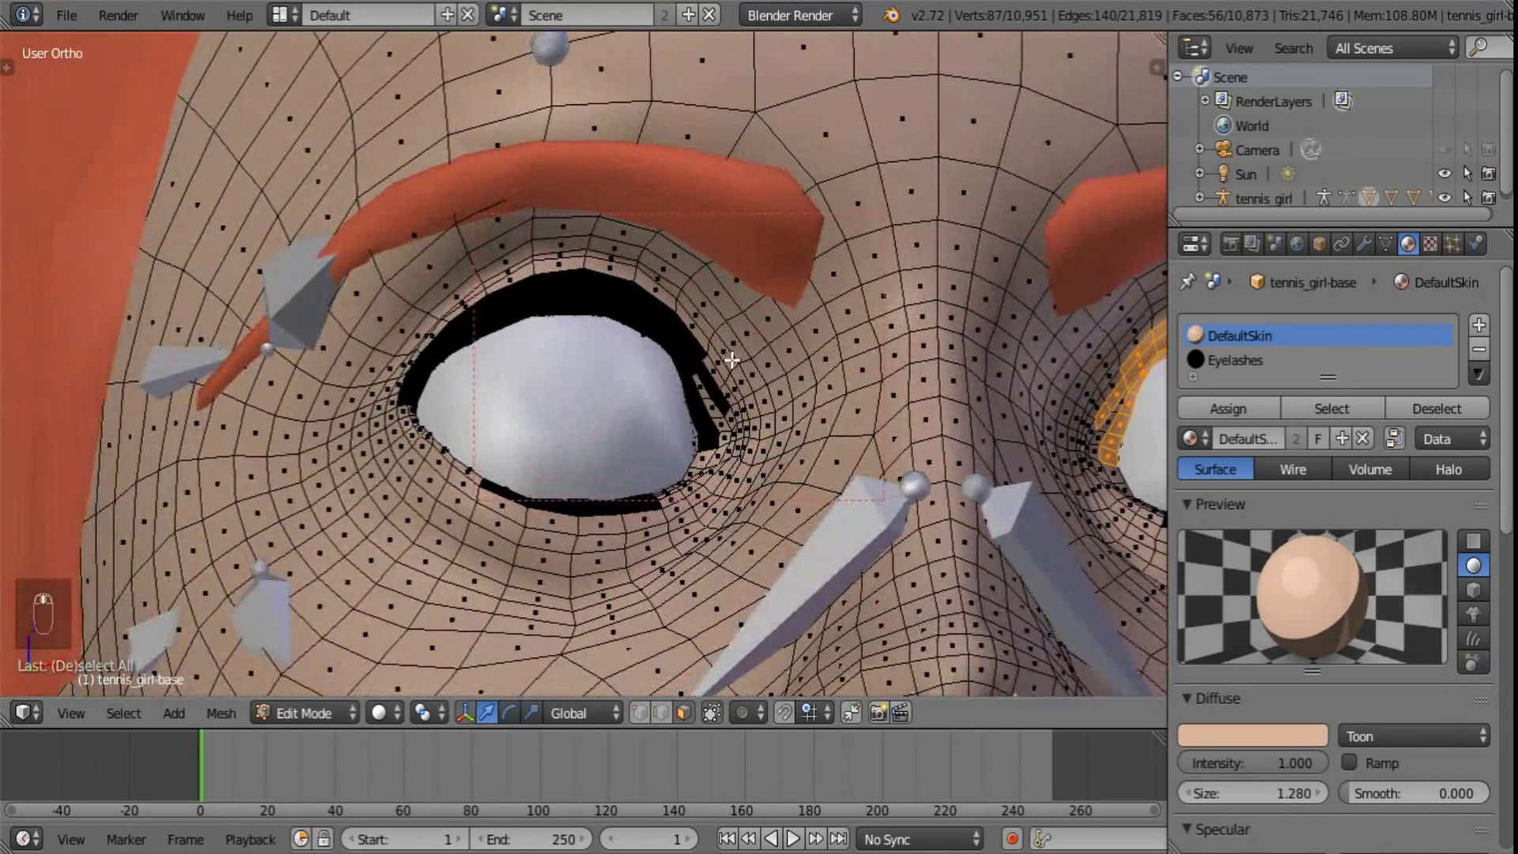
middle_click_drag(845, 374, 124, 303, "shift")
middle_click_drag(586, 329, 554, 427)
scroll(651, 430, "up", 2)
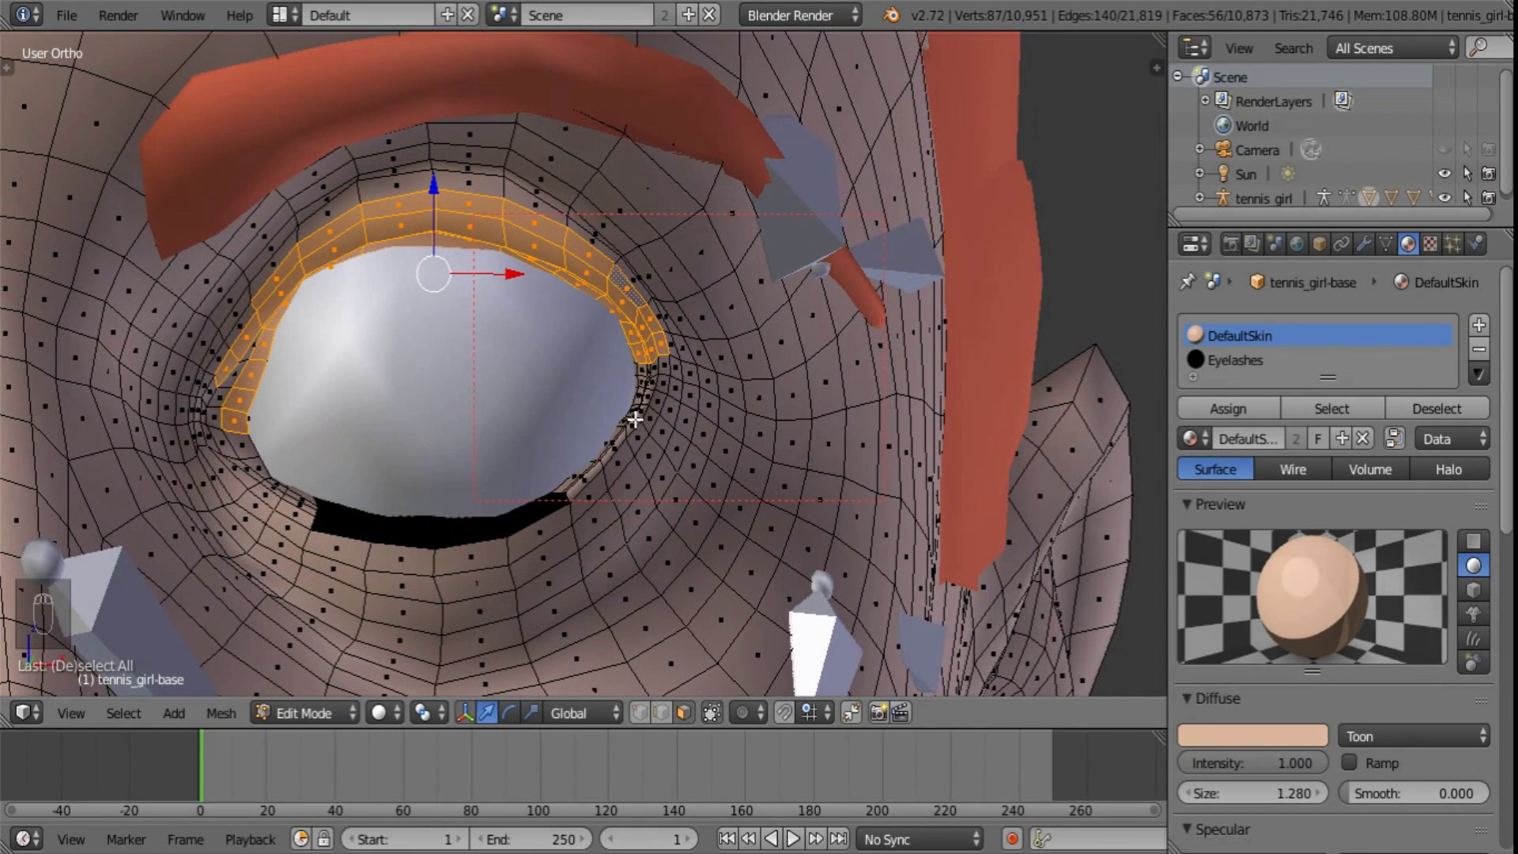
middle_click_drag(279, 357, 743, 323, "shift")
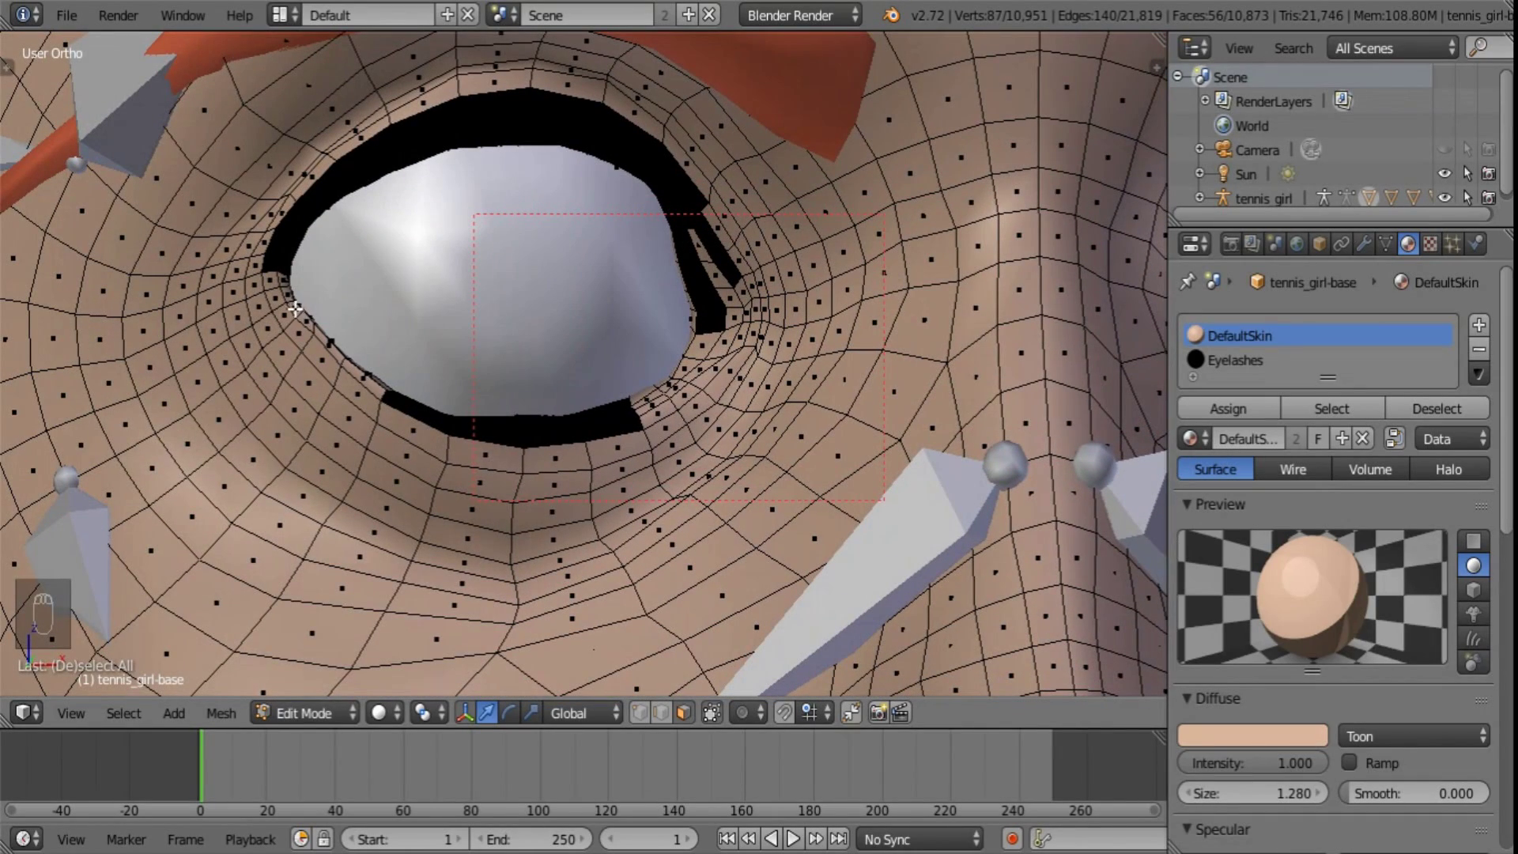
middle_click_drag(384, 418, 449, 473, "shift")
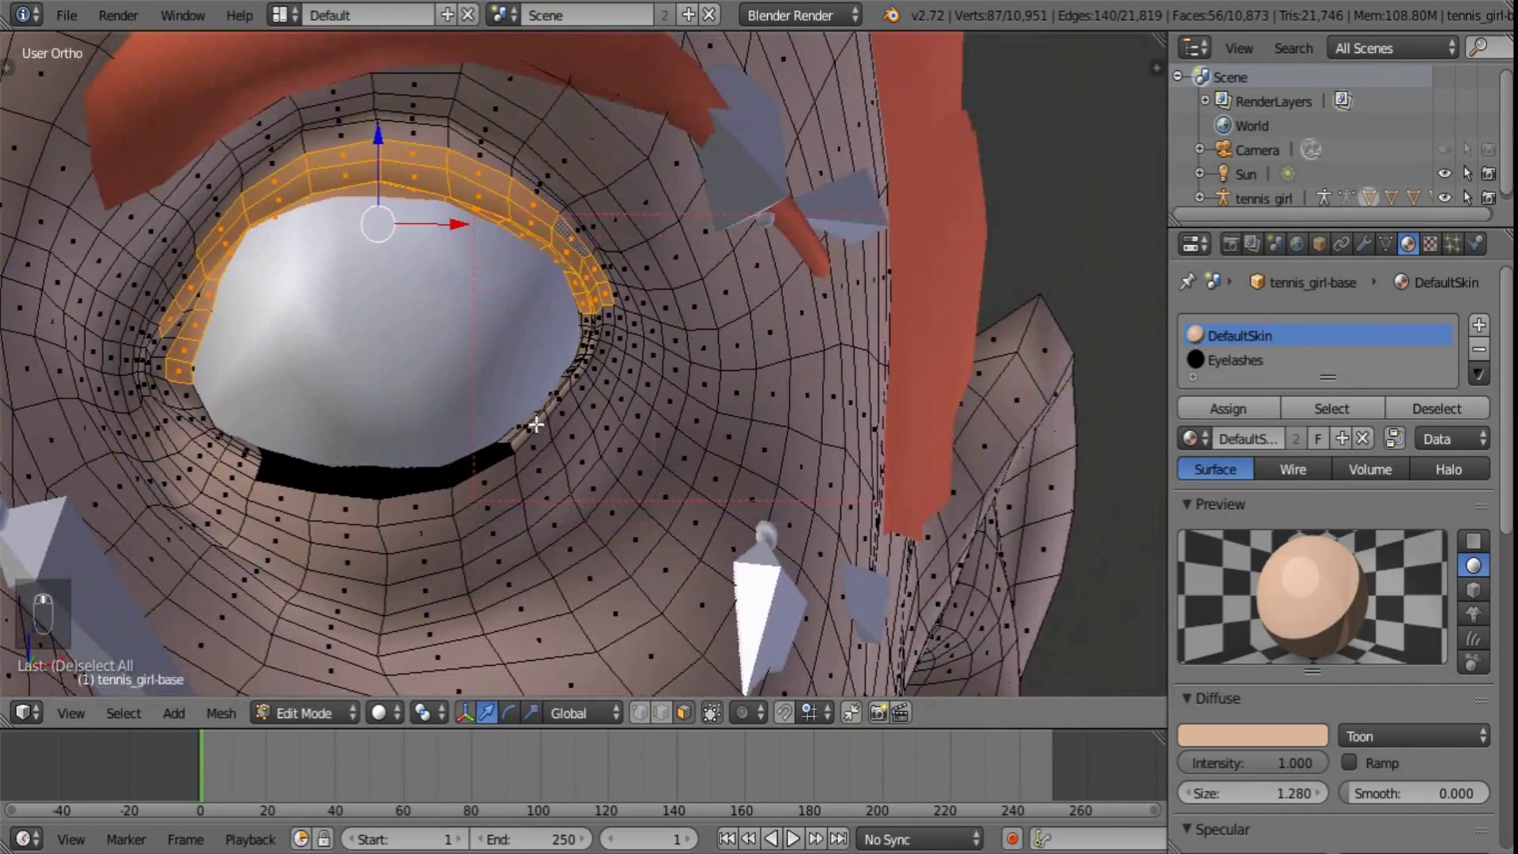
- Add the remaining upper-lid faces at the left eye's outer corner to the selection
scroll(569, 388, "up", 2)
key("c")
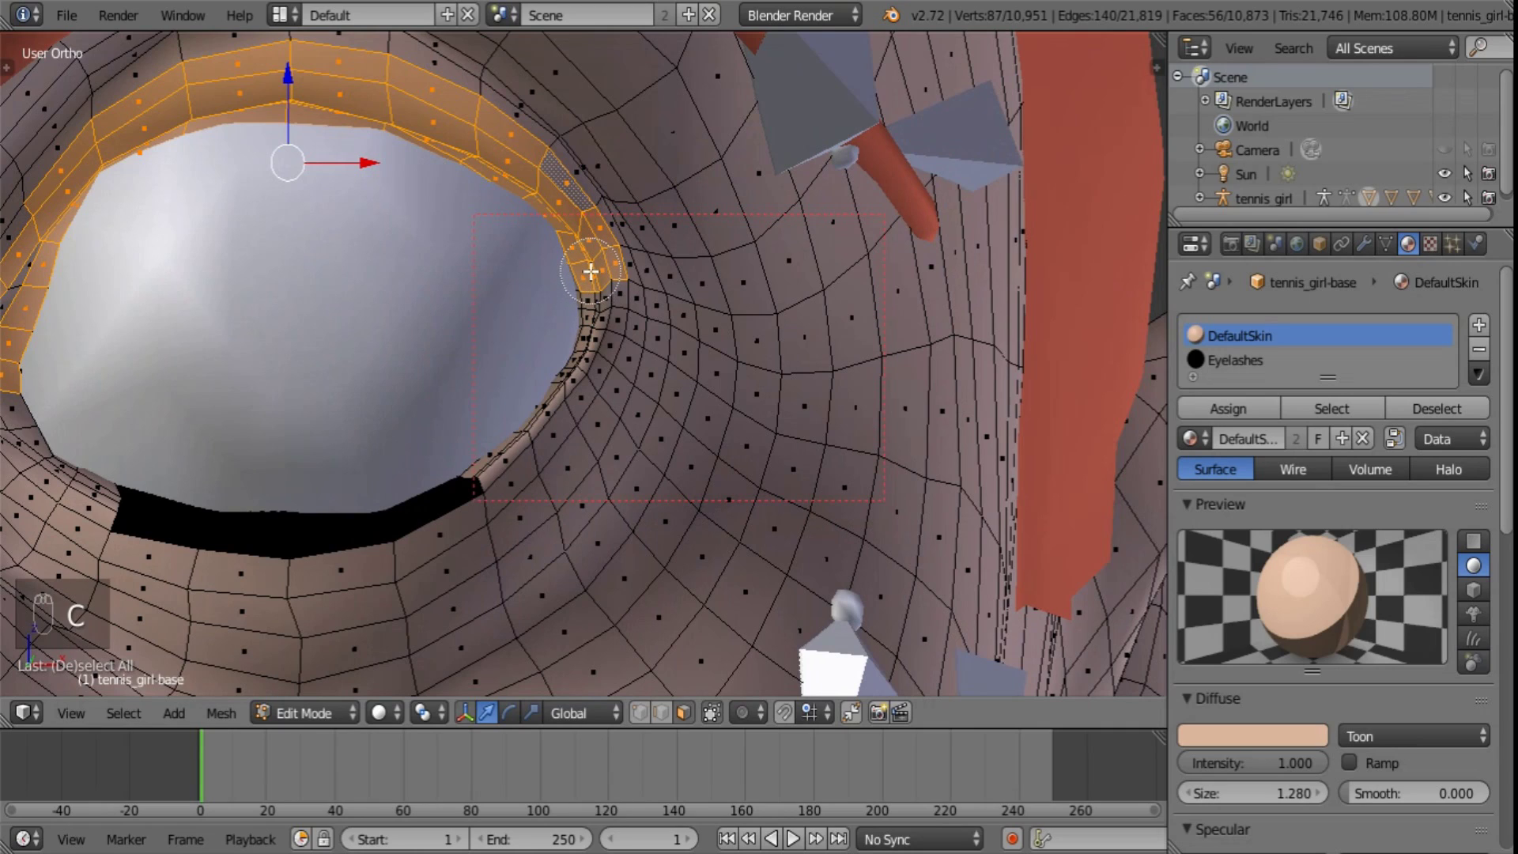
left_click(590, 271)
scroll(516, 265, "down", 4)
middle_click_drag(432, 256, 706, 352, "shift")
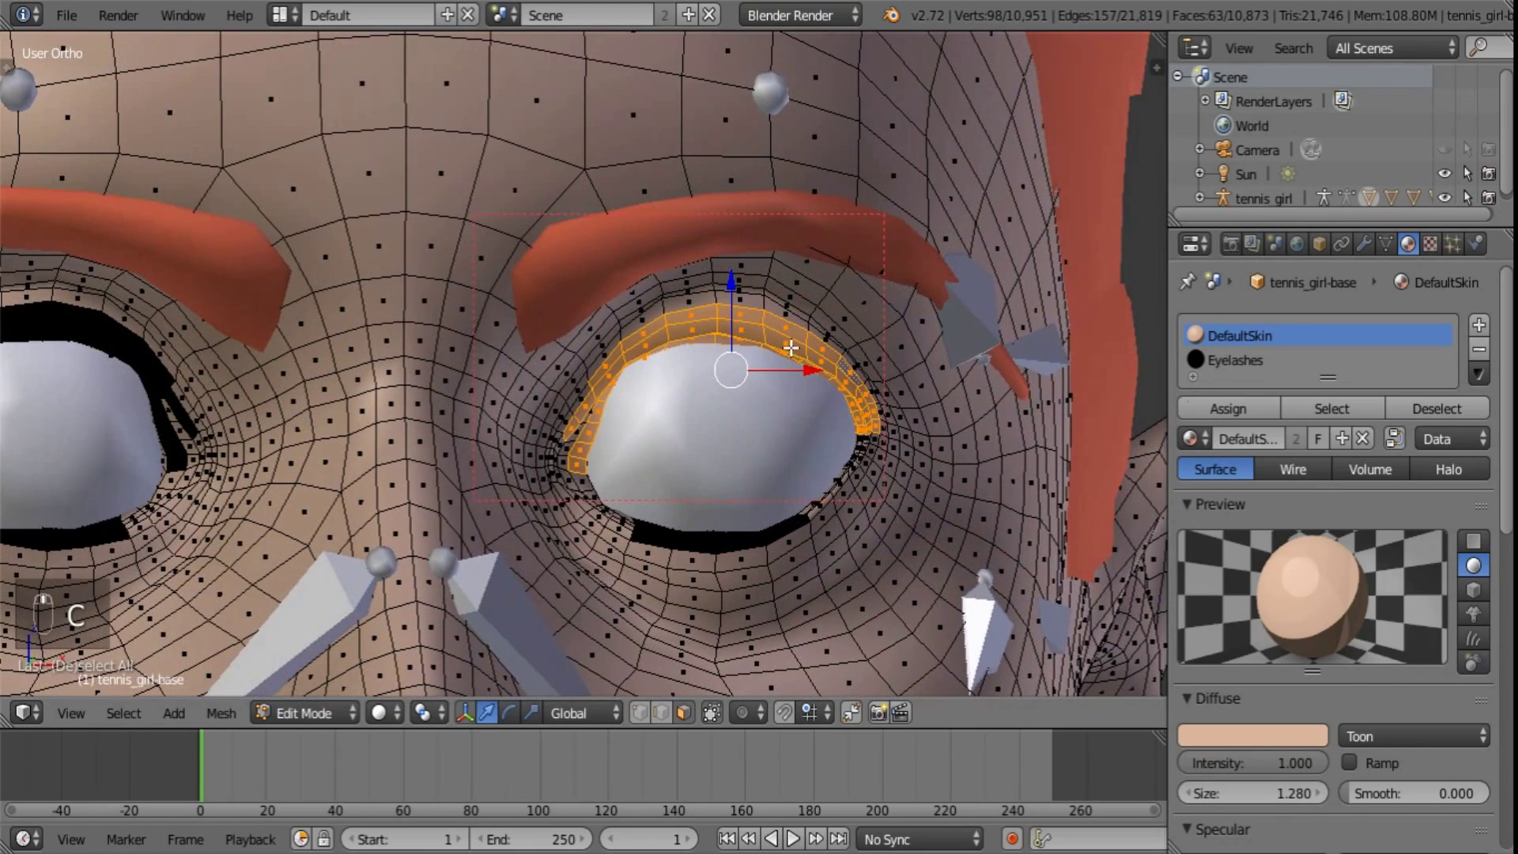
- Assign the Eyelashes material to the selected left eyelid faces and clear the selection
left_click(1268, 364)
left_click(1254, 408)
key("a")
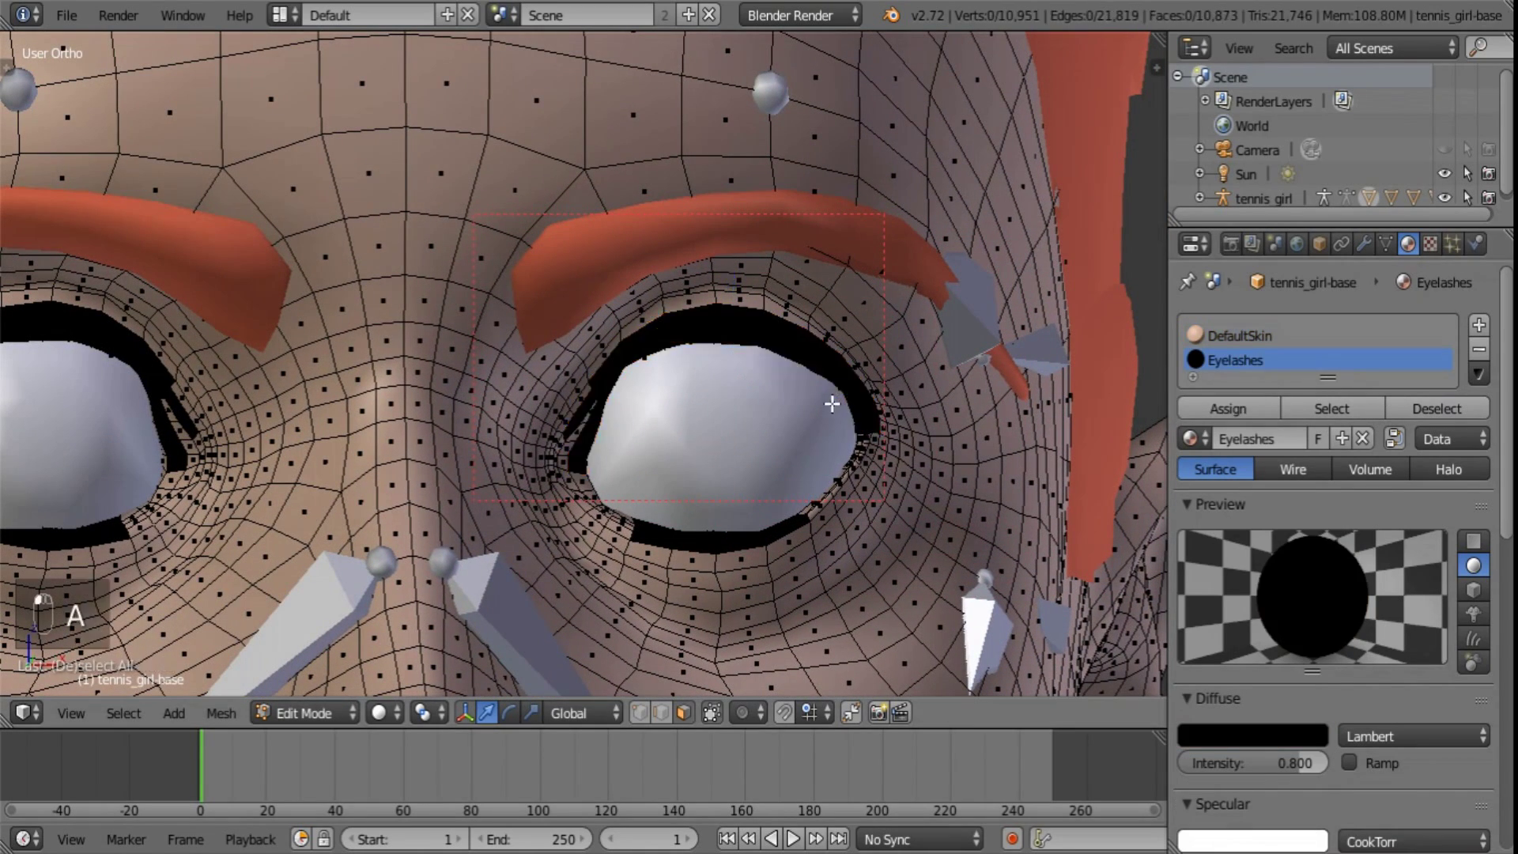
scroll(827, 427, "down", 5)
middle_click_drag(773, 437, 743, 427)
key("a")
key("a")
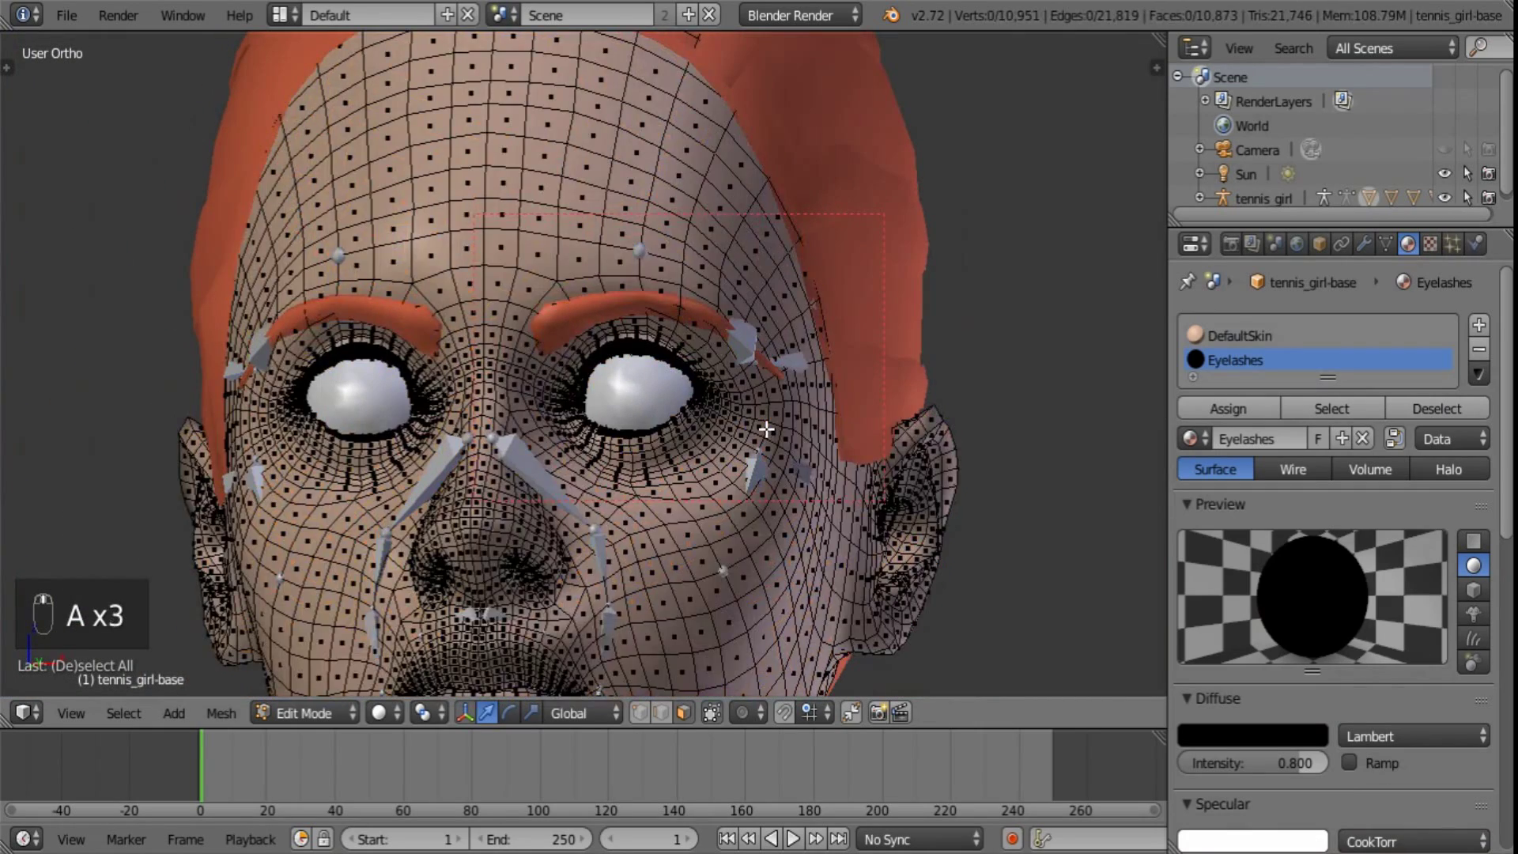
- Leave Edit Mode, render the current frame to check the eyelashes, and return to the 3D view
key("Tab")
key("F12")
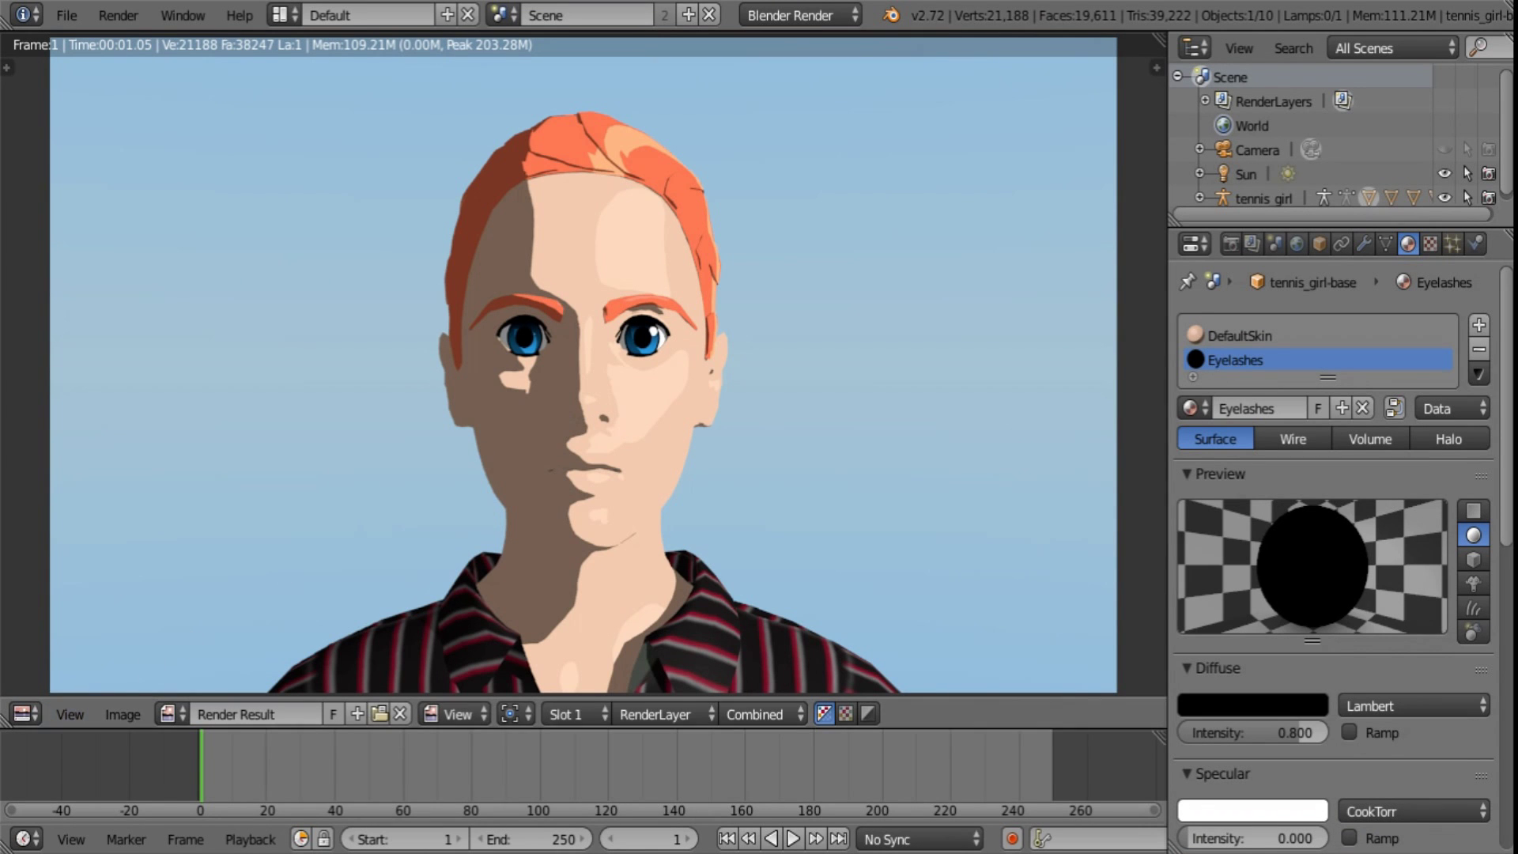
left_click(25, 714)
left_click(63, 686)
- Select the ponytail hair mesh and start editing it in edge select mode
middle_click_drag(784, 261, 793, 575, "shift")
scroll(793, 576, "up", 2)
right_click(912, 409)
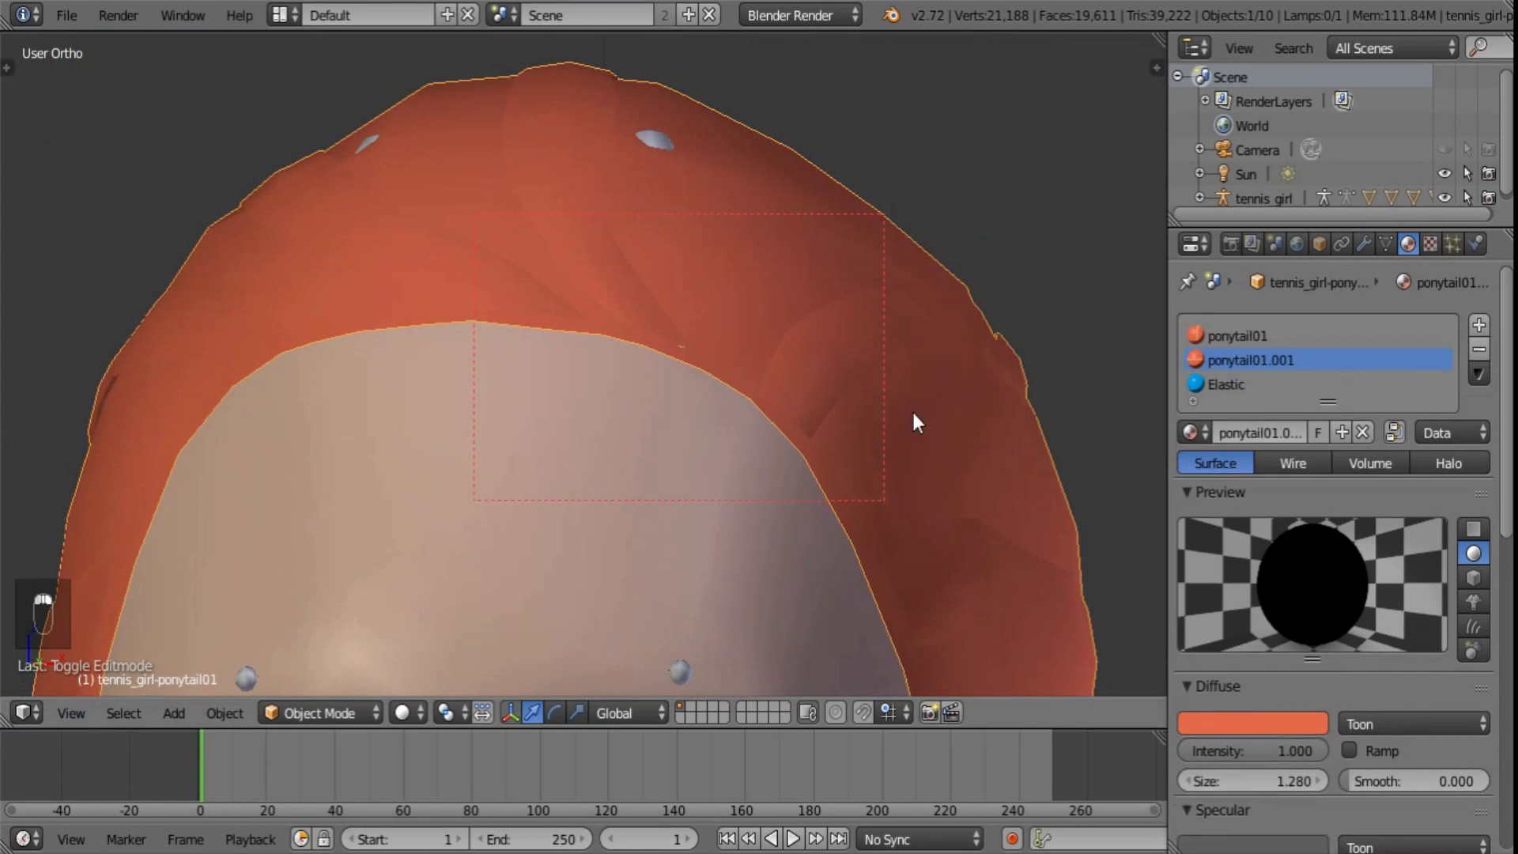
key("Tab")
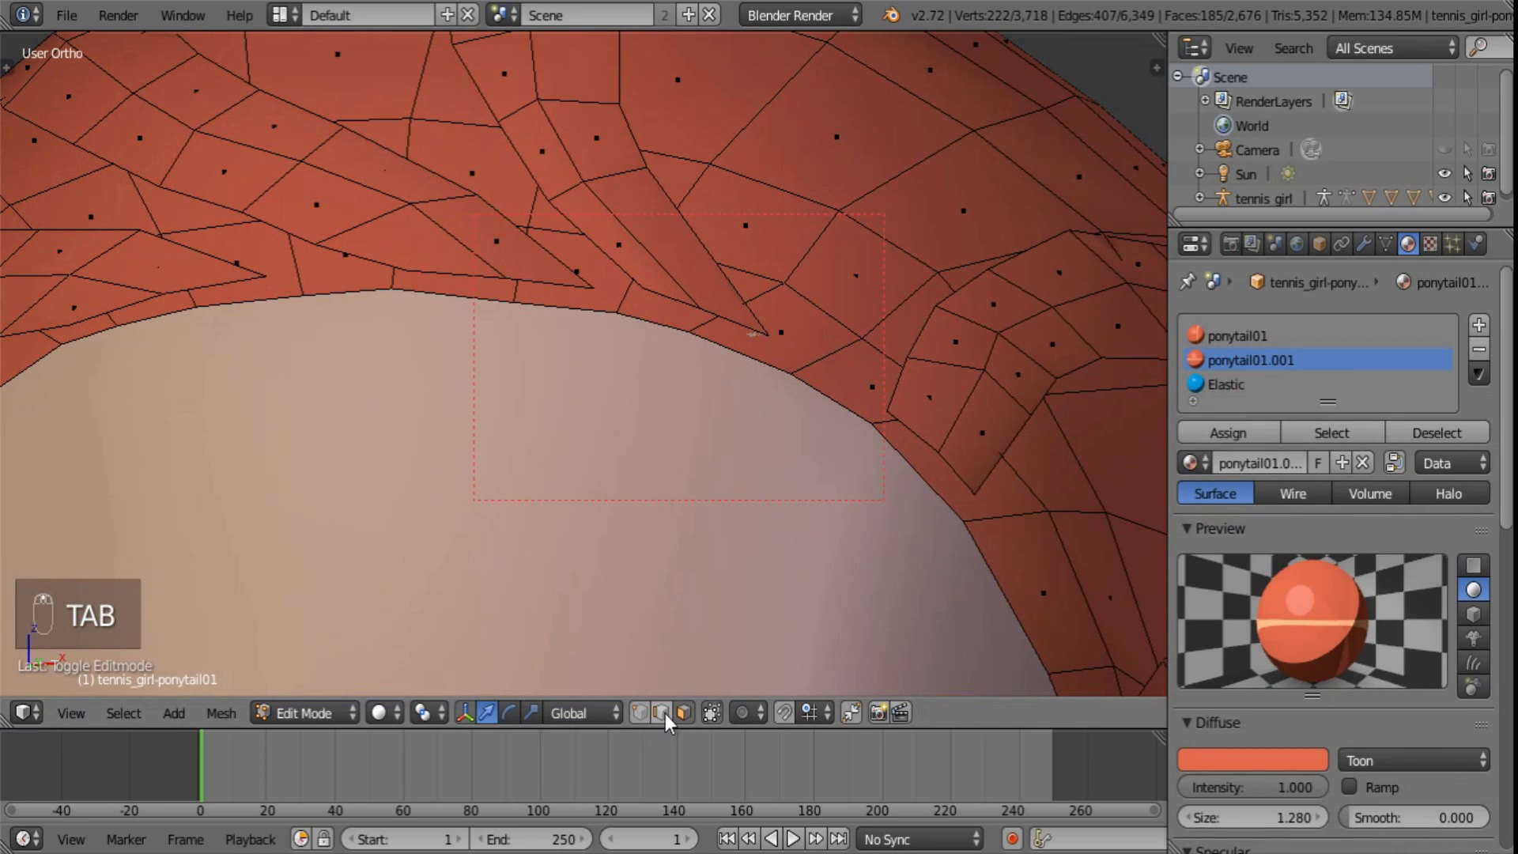
left_click(654, 717)
- Lower the two tip edges of the hair lock just left of the character's forehead centre over the hairline
right_click(723, 309)
right_click(695, 297, "shift")
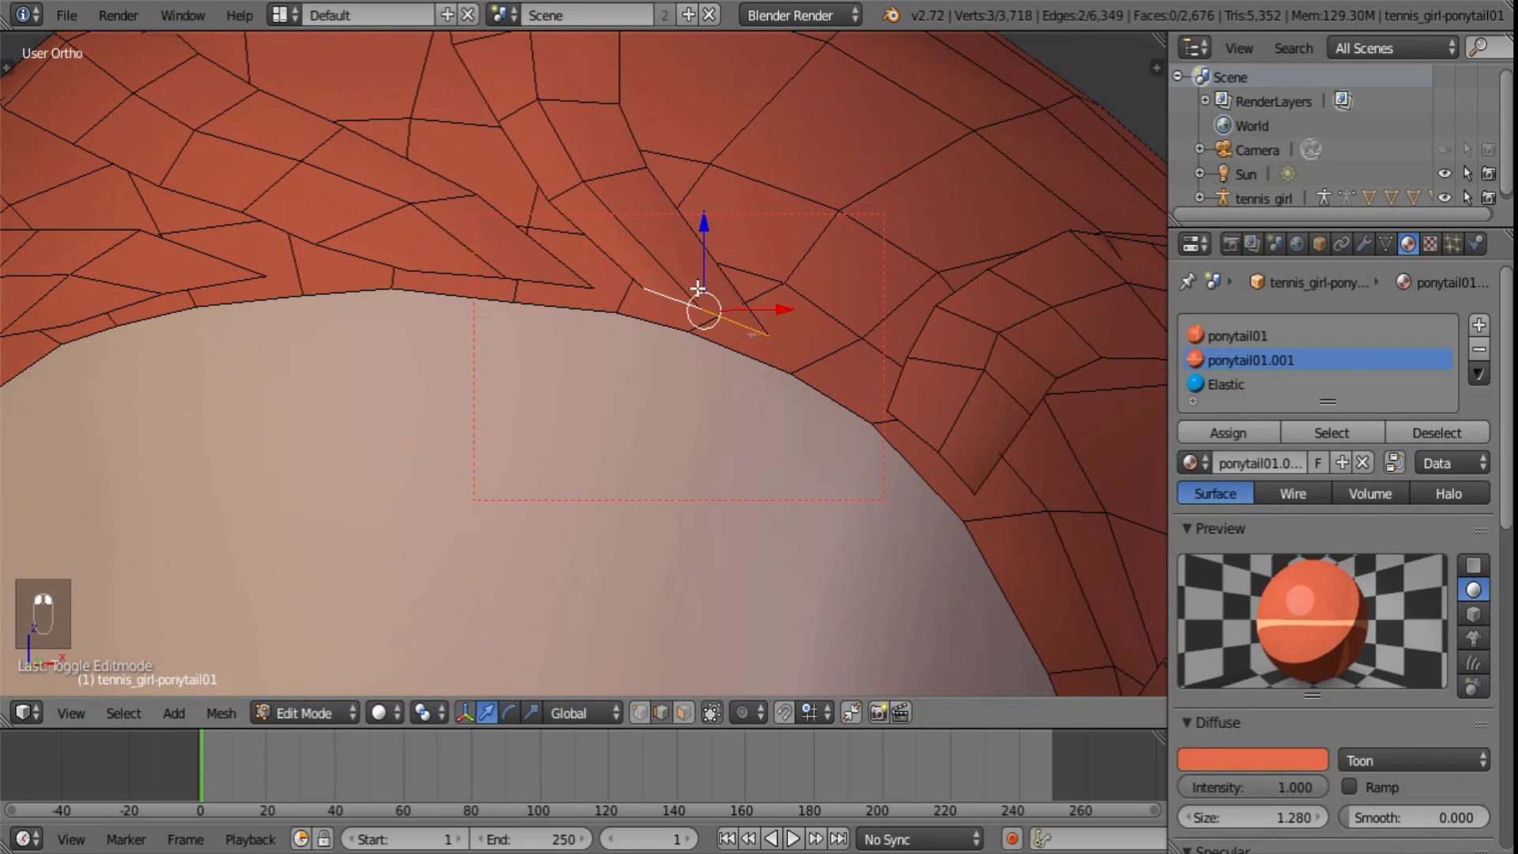
left_click_drag(705, 225, 702, 285)
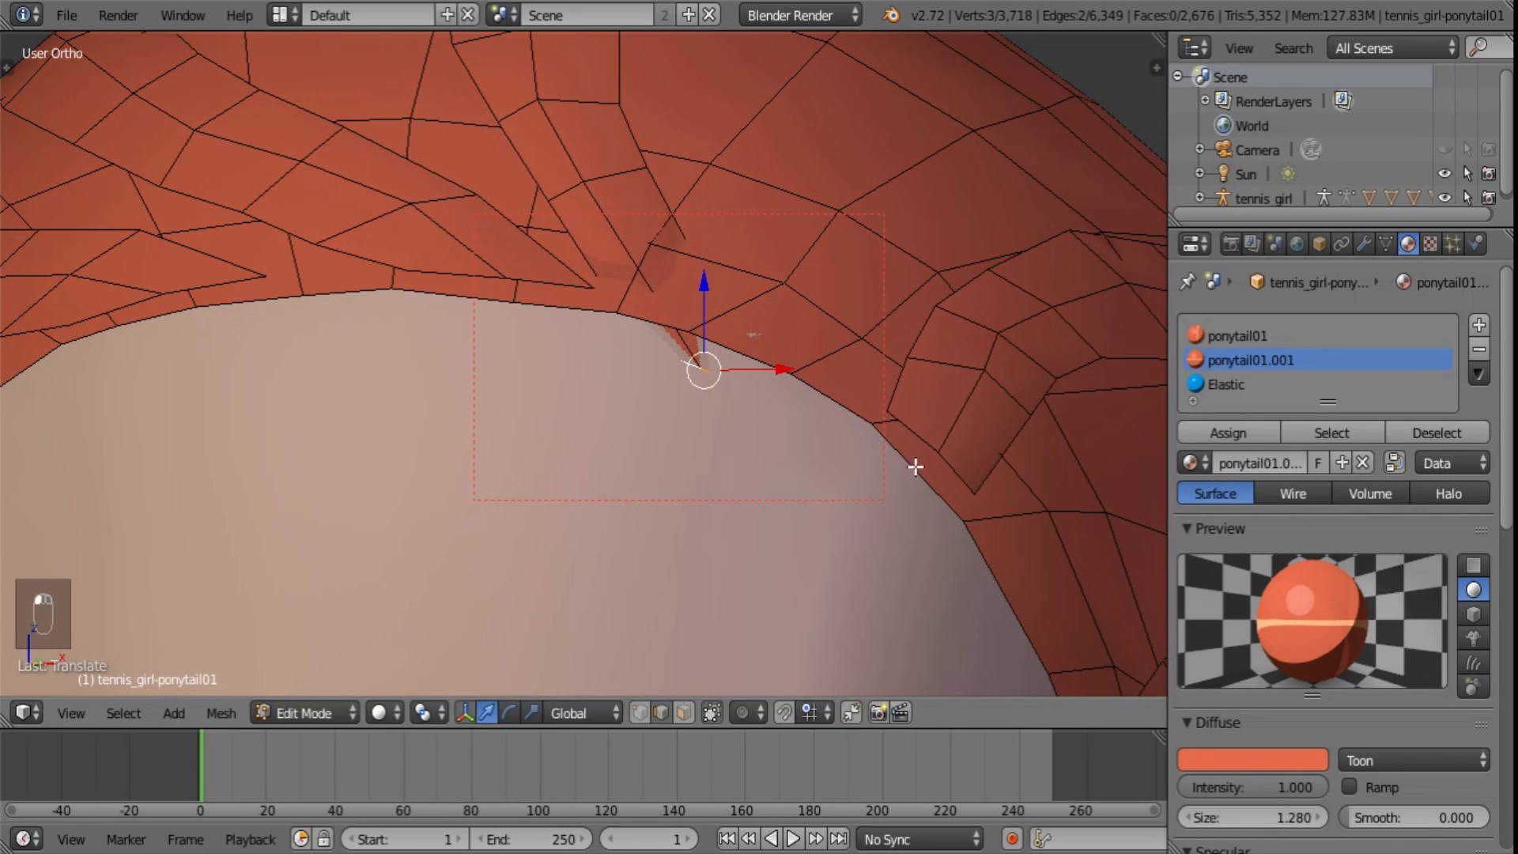
- Lower the two tip edges of the hair lock near the left temple and shift them sideways against the head
right_click(920, 436)
right_click(963, 461, "shift")
left_click_drag(930, 390, 929, 450)
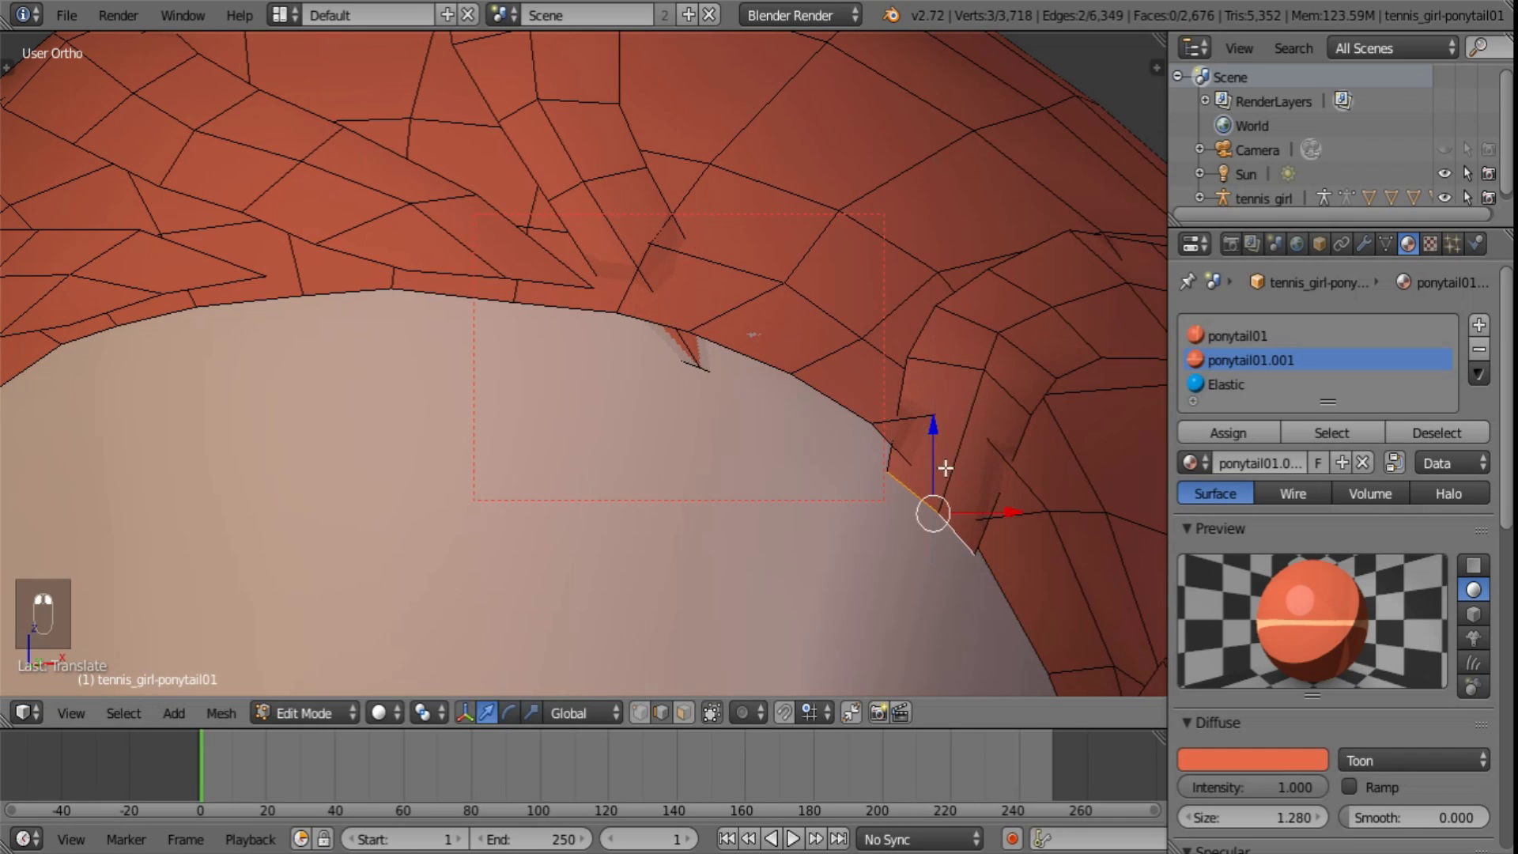
middle_click_drag(1027, 496, 922, 525)
left_click_drag(983, 507, 1015, 500)
middle_click_drag(1015, 499, 1078, 515)
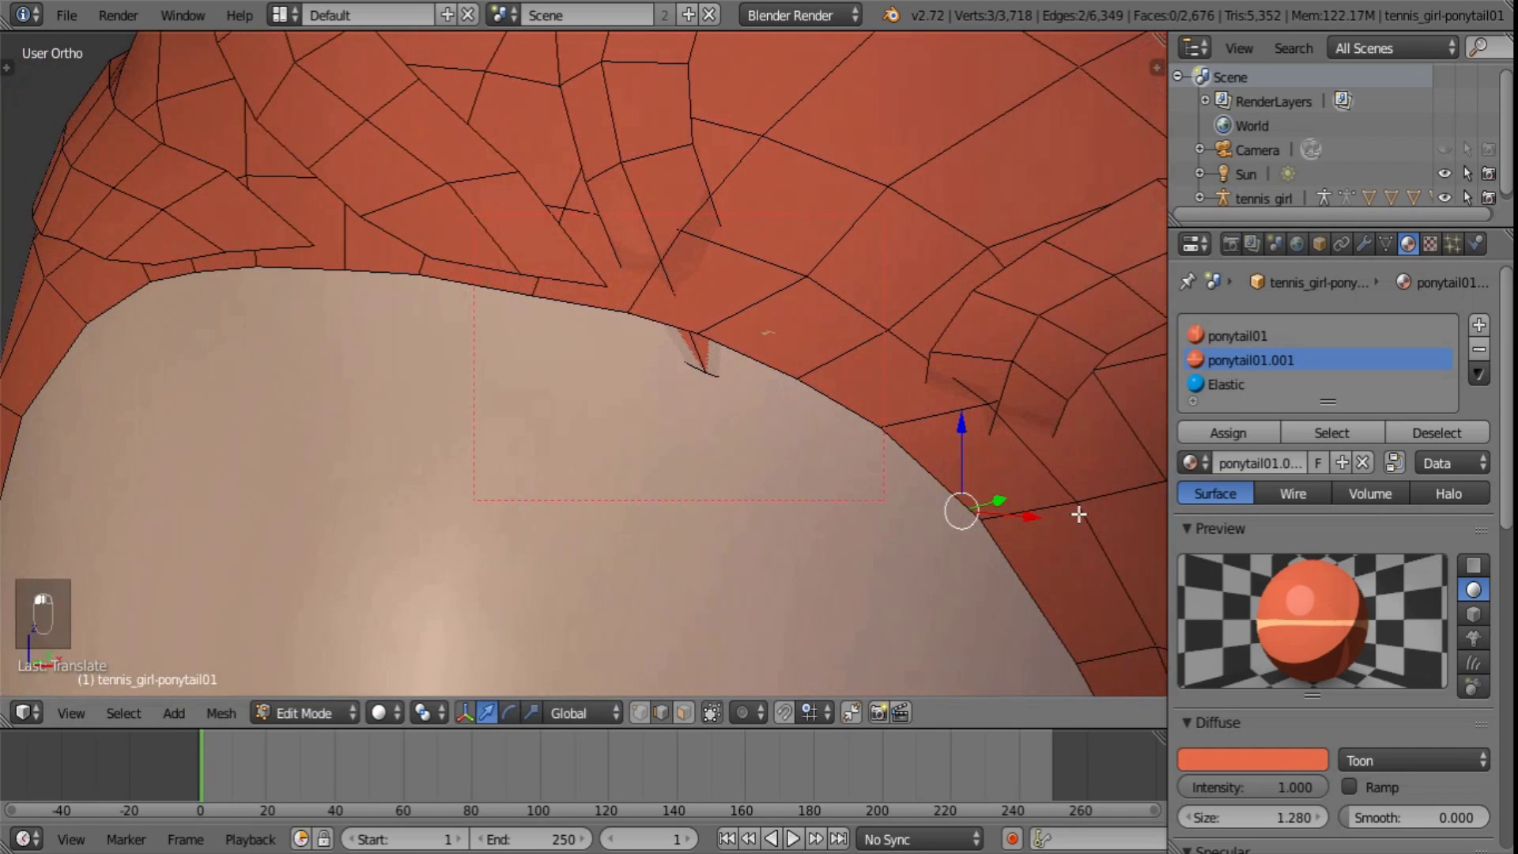
left_click_drag(1029, 514, 1007, 514)
- Push the two tip edges of the lowered lock nearest the forehead centre back along Y toward the head
right_click(708, 375)
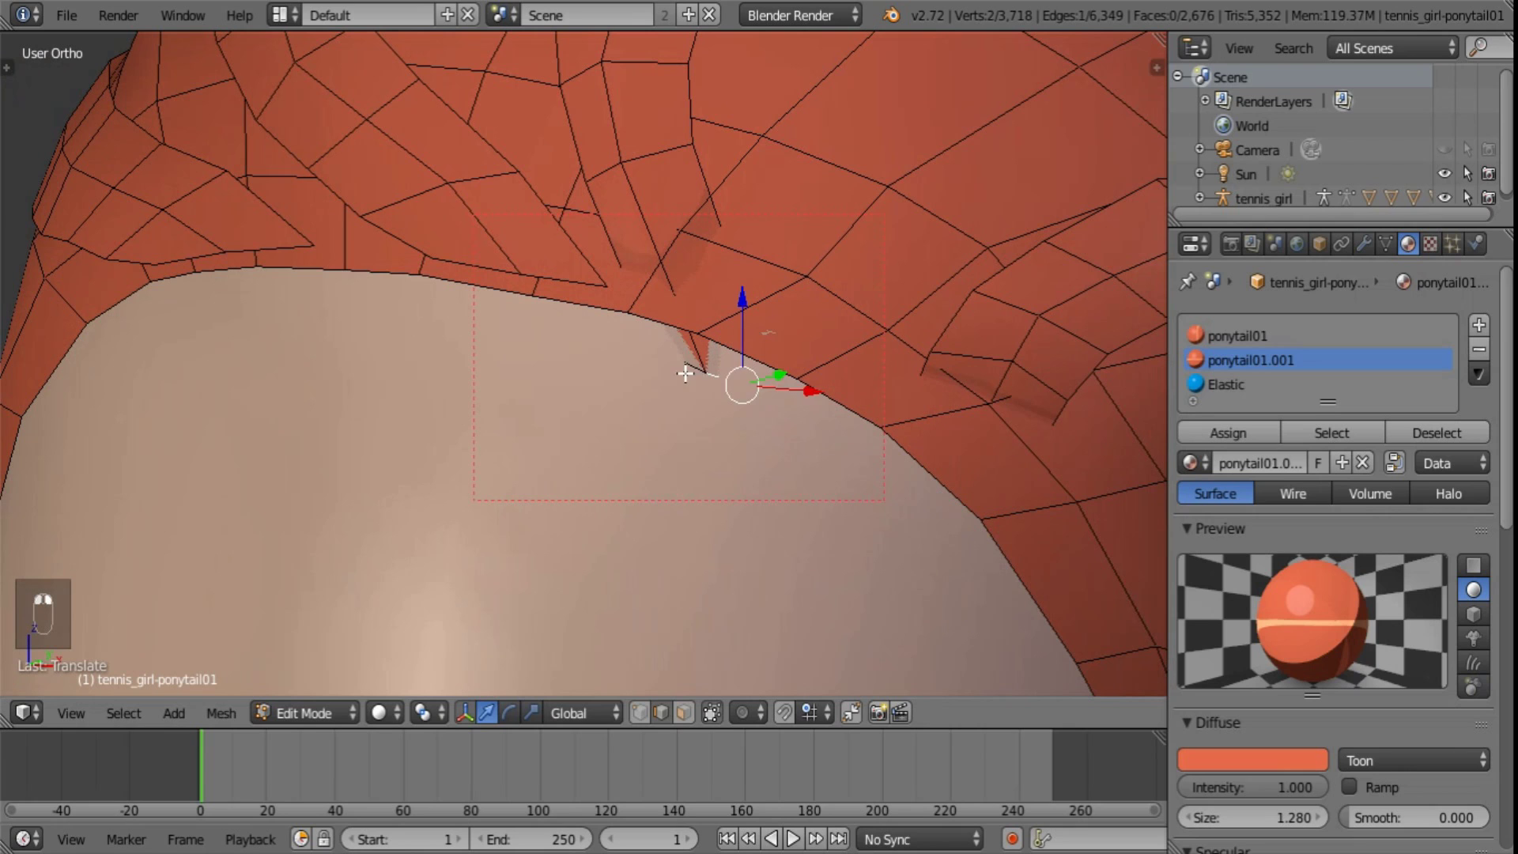
right_click(685, 372, "shift")
left_click_drag(757, 361, 773, 345)
middle_click_drag(653, 374, 813, 416, "shift")
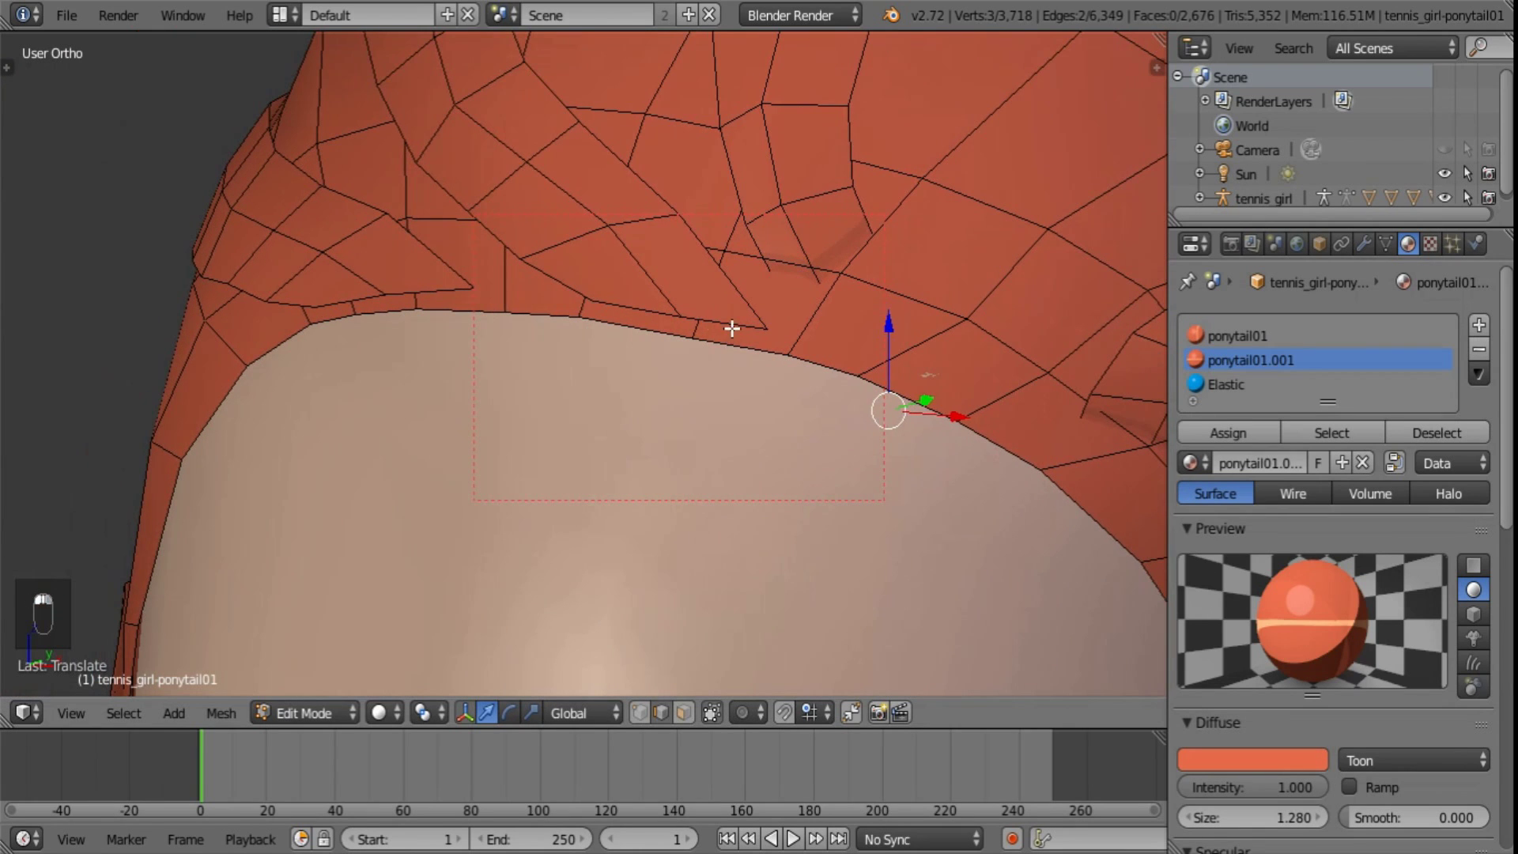
- Lower the two edges of the hair lock just right of the character's forehead centre over the hairline
right_click(731, 328)
right_click(656, 303, "shift")
left_click_drag(686, 241, 695, 306)
middle_click_drag(571, 373, 826, 430, "shift")
- Lower the two edges of the next lock on the forehead's right side and adjust their depth along Y
right_click(682, 339)
right_click(606, 357, "shift")
left_click_drag(648, 287, 646, 338)
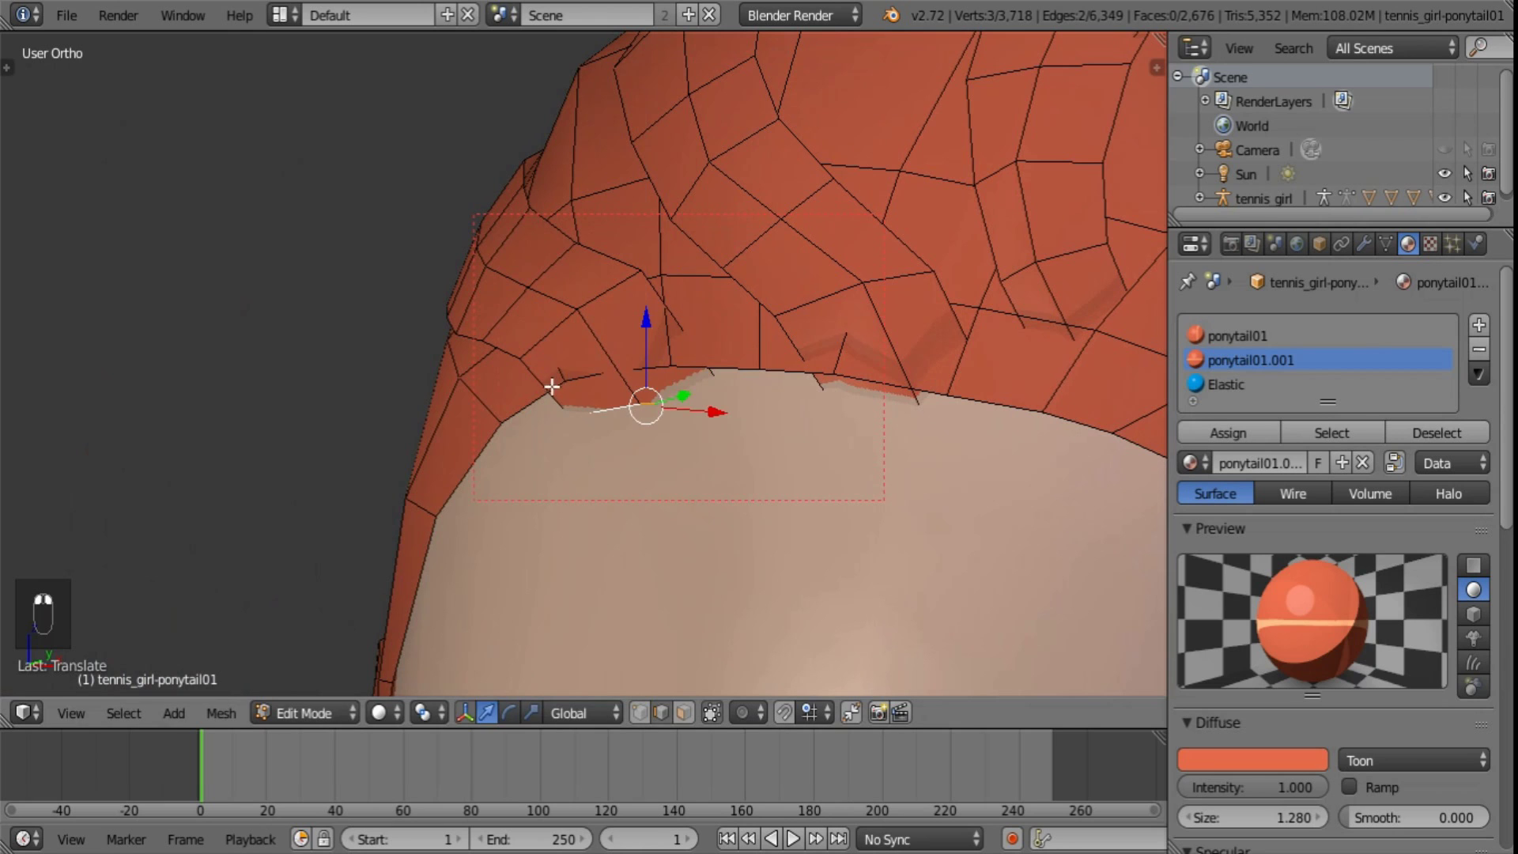
middle_click_drag(552, 388, 723, 406)
left_click_drag(608, 390, 592, 382)
middle_click_drag(628, 342, 630, 373, "shift")
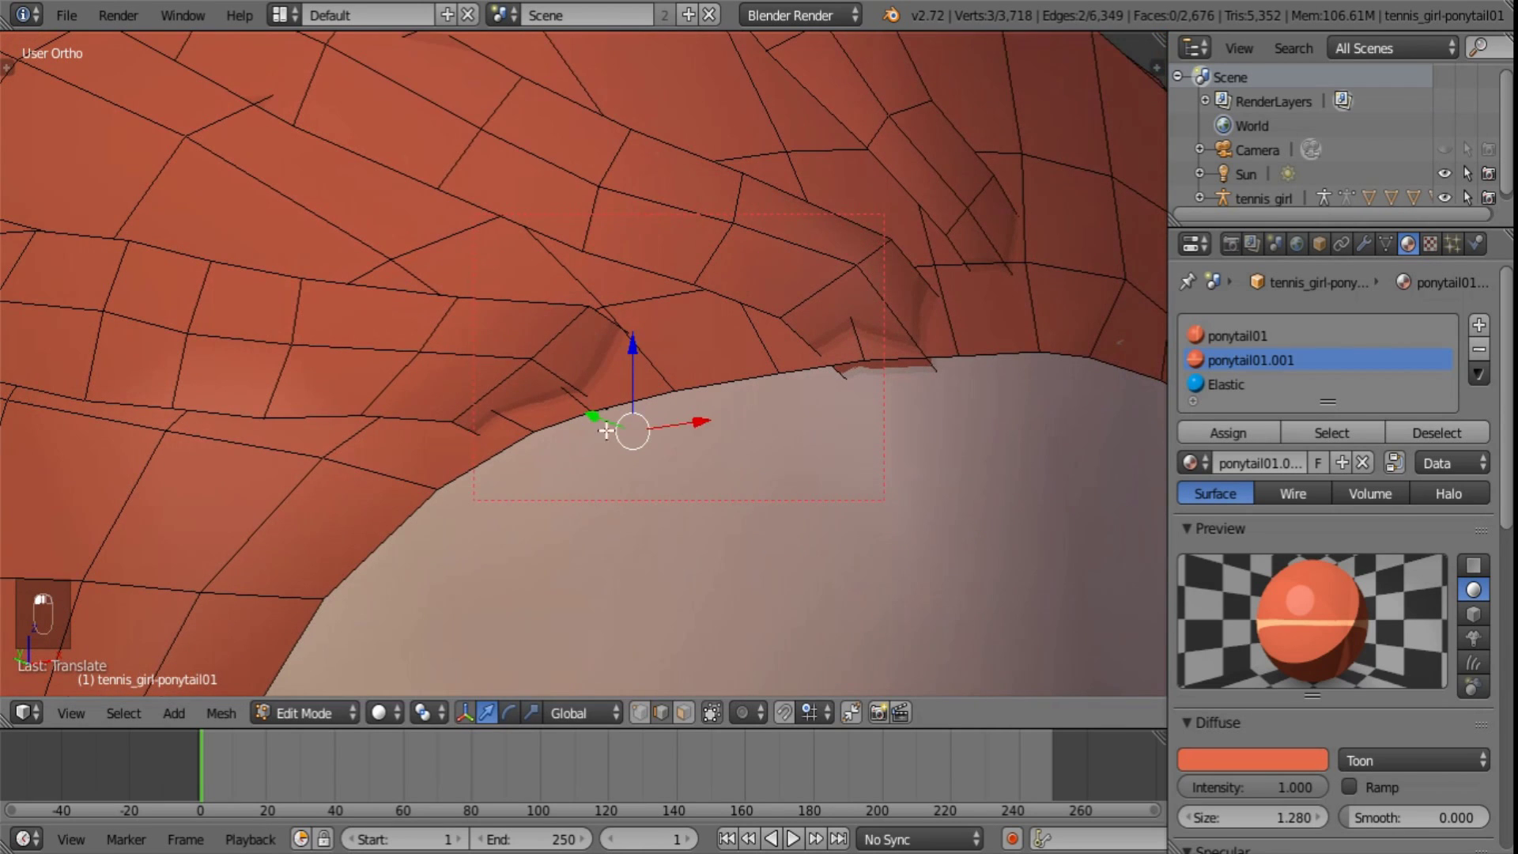
- Pull the two edges of the hair lock at the right temple along X over the hairline
middle_click_drag(545, 513, 807, 218, "shift")
middle_click_drag(564, 423, 650, 359, "shift")
right_click(477, 470)
right_click(400, 571, "shift")
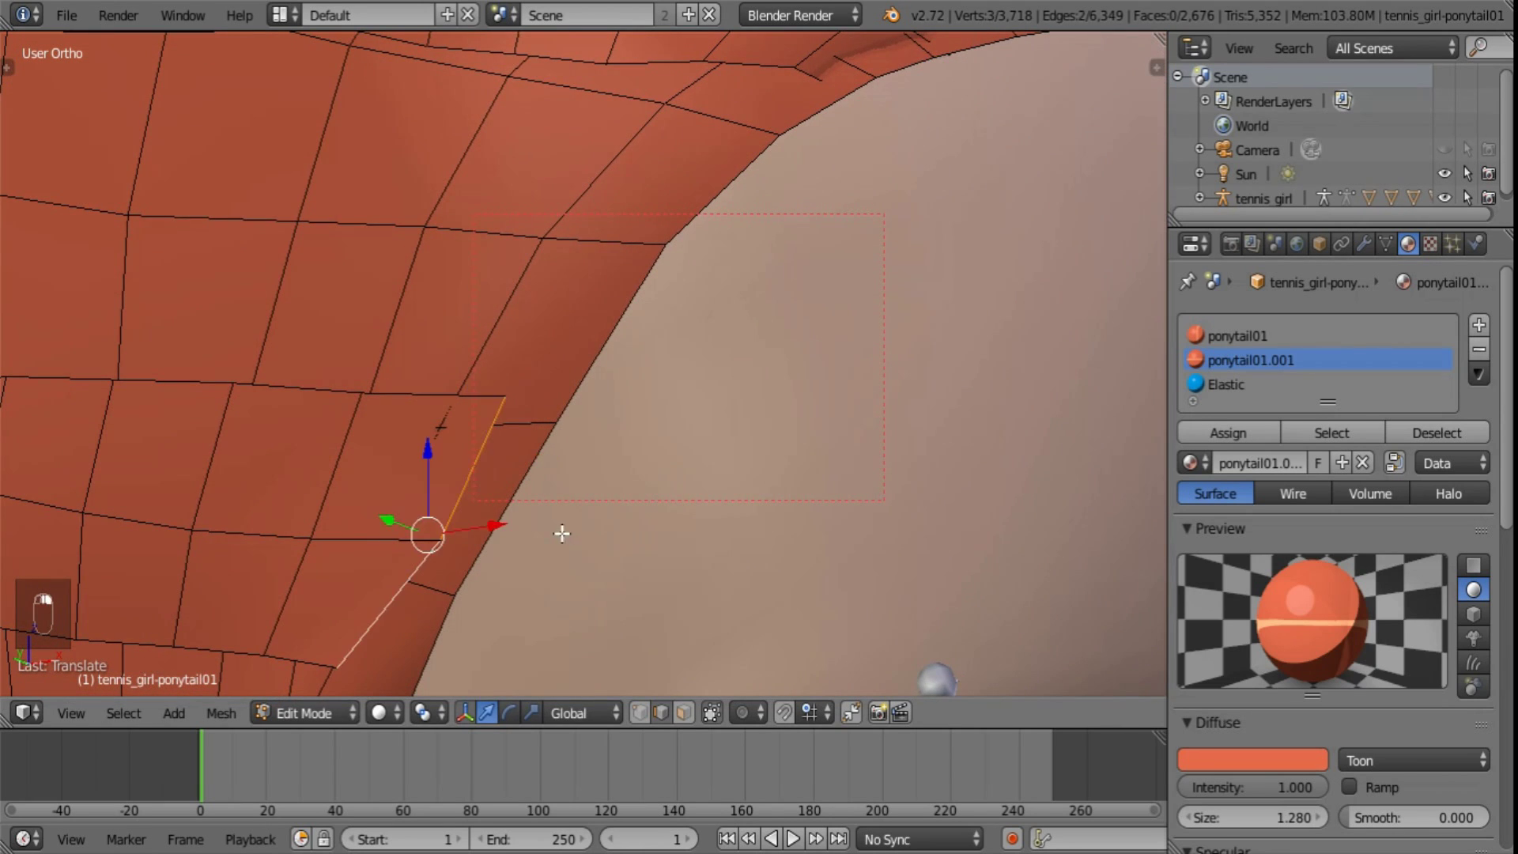
middle_click_drag(562, 533, 462, 553)
left_click_drag(506, 542, 595, 532)
- Select the whole hairline edge loop around the forehead, scale it slightly inward along X, and lower it slightly
right_click(501, 512)
right_click(498, 508, "alt")
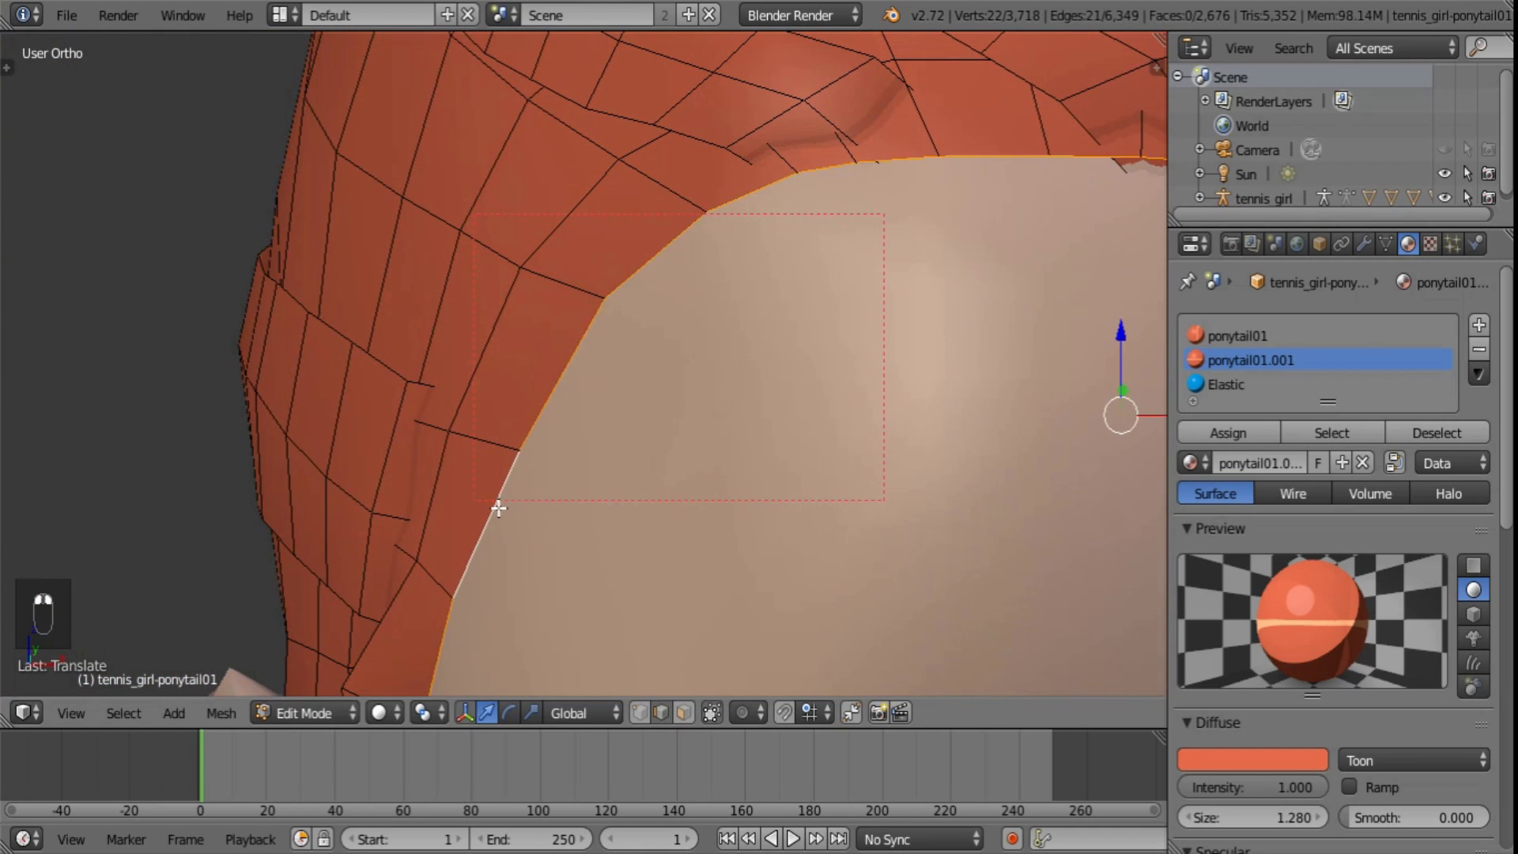
scroll(498, 509, "down", 4)
middle_click_drag(948, 589, 853, 533, "shift")
key("s")
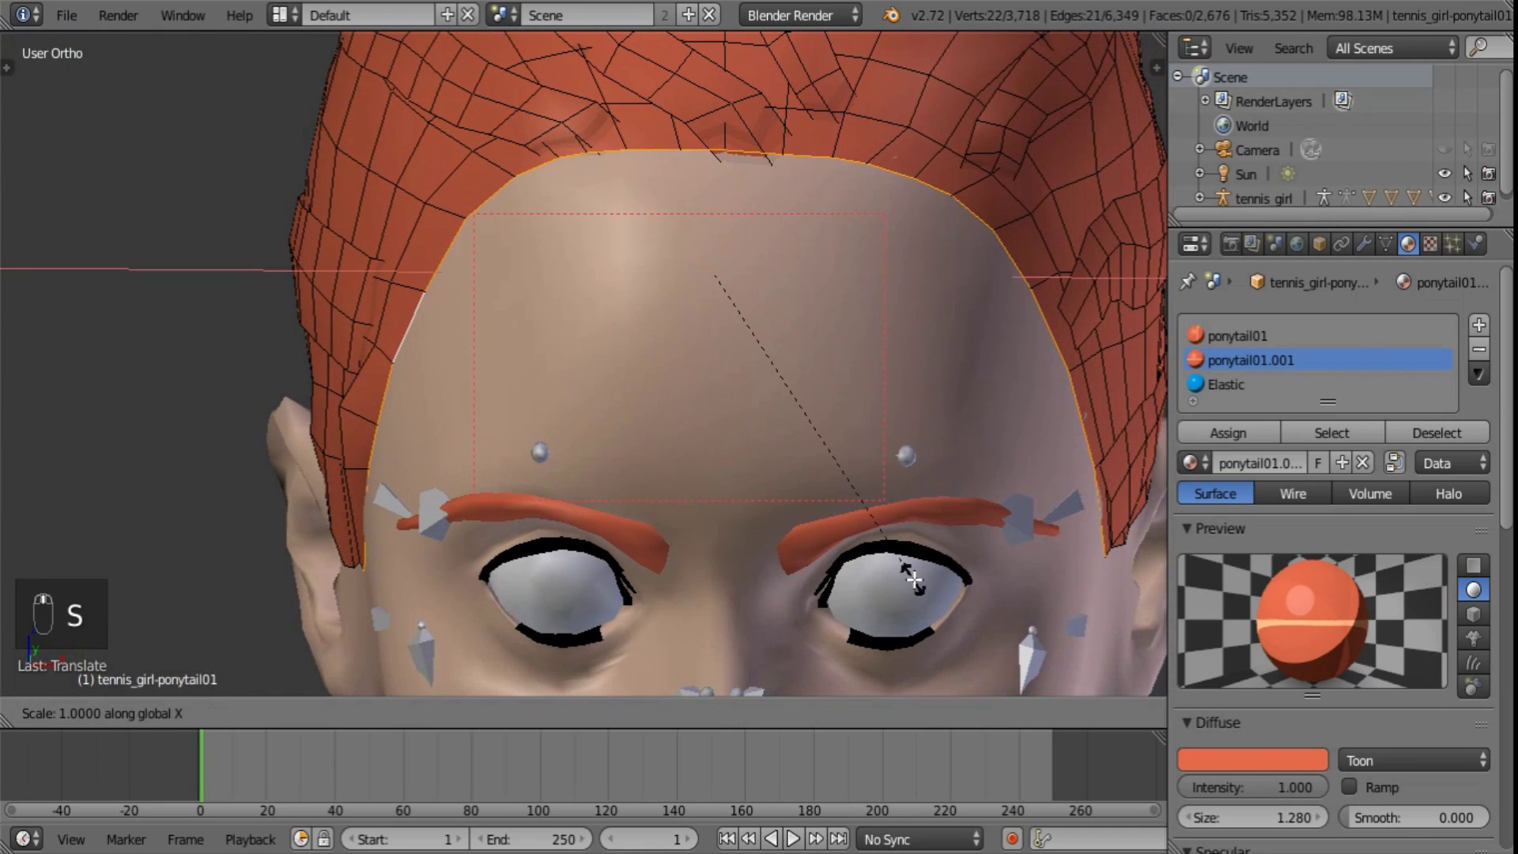
left_click(890, 565)
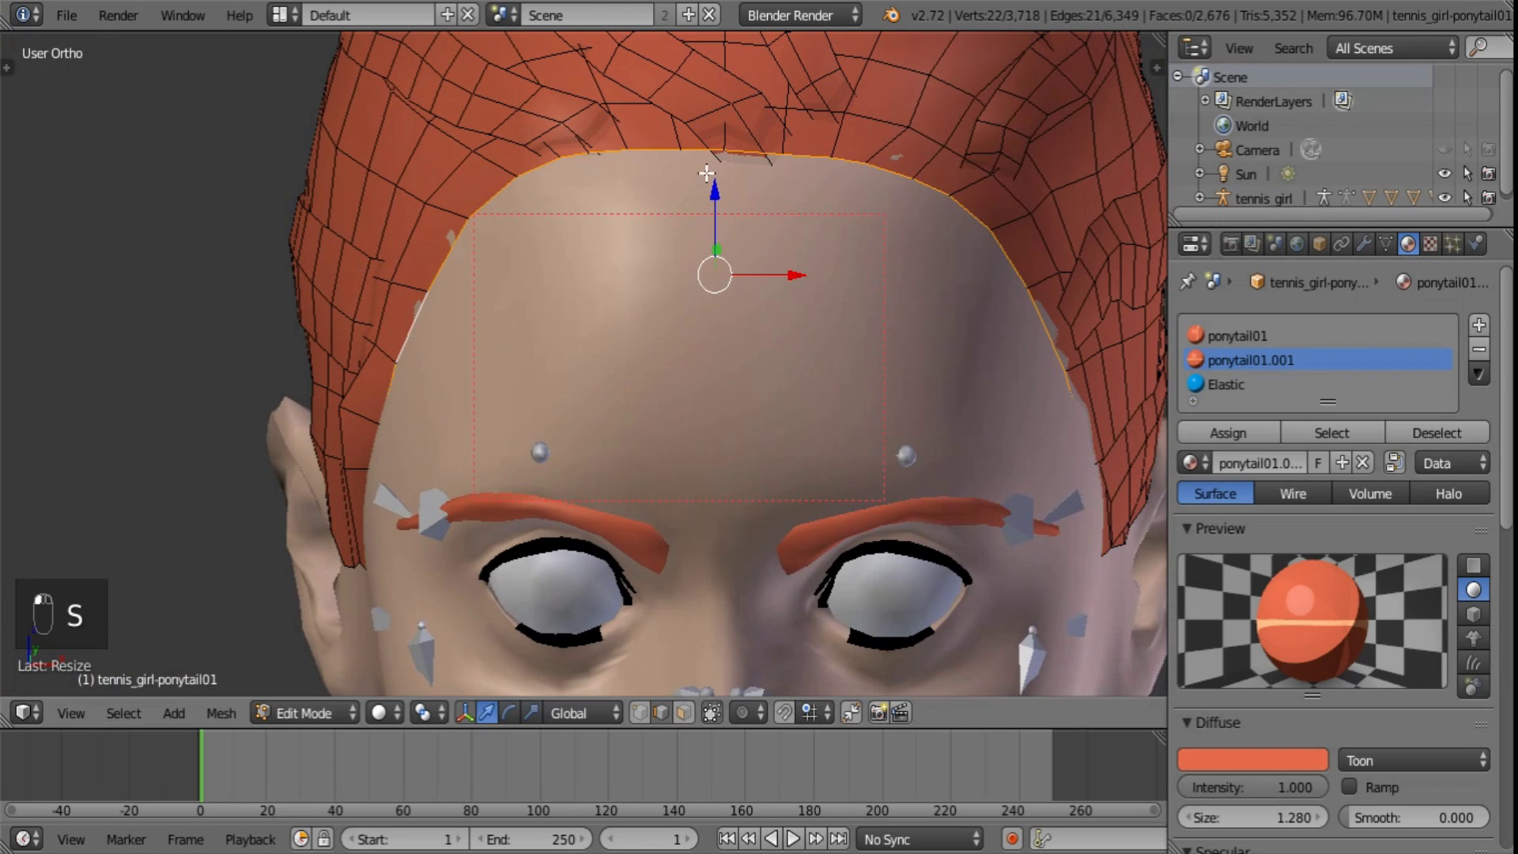
left_click_drag(714, 186, 718, 195)
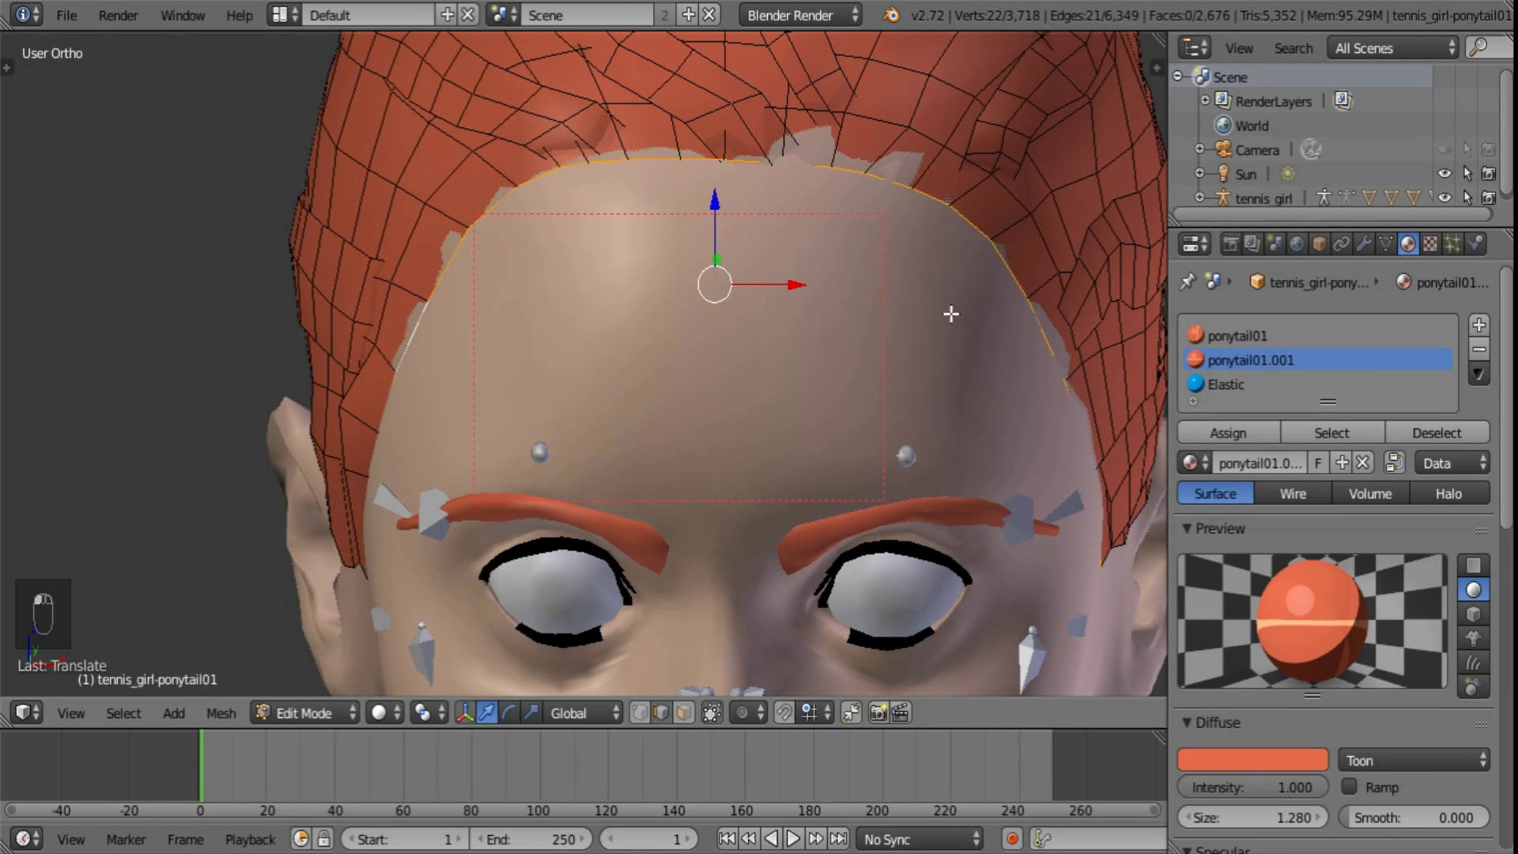
- Leave Edit Mode, deselect everything, and examine the reshaped hairline from the side and front
key("Tab")
scroll(947, 340, "down", 4)
middle_click_drag(945, 344, 671, 360)
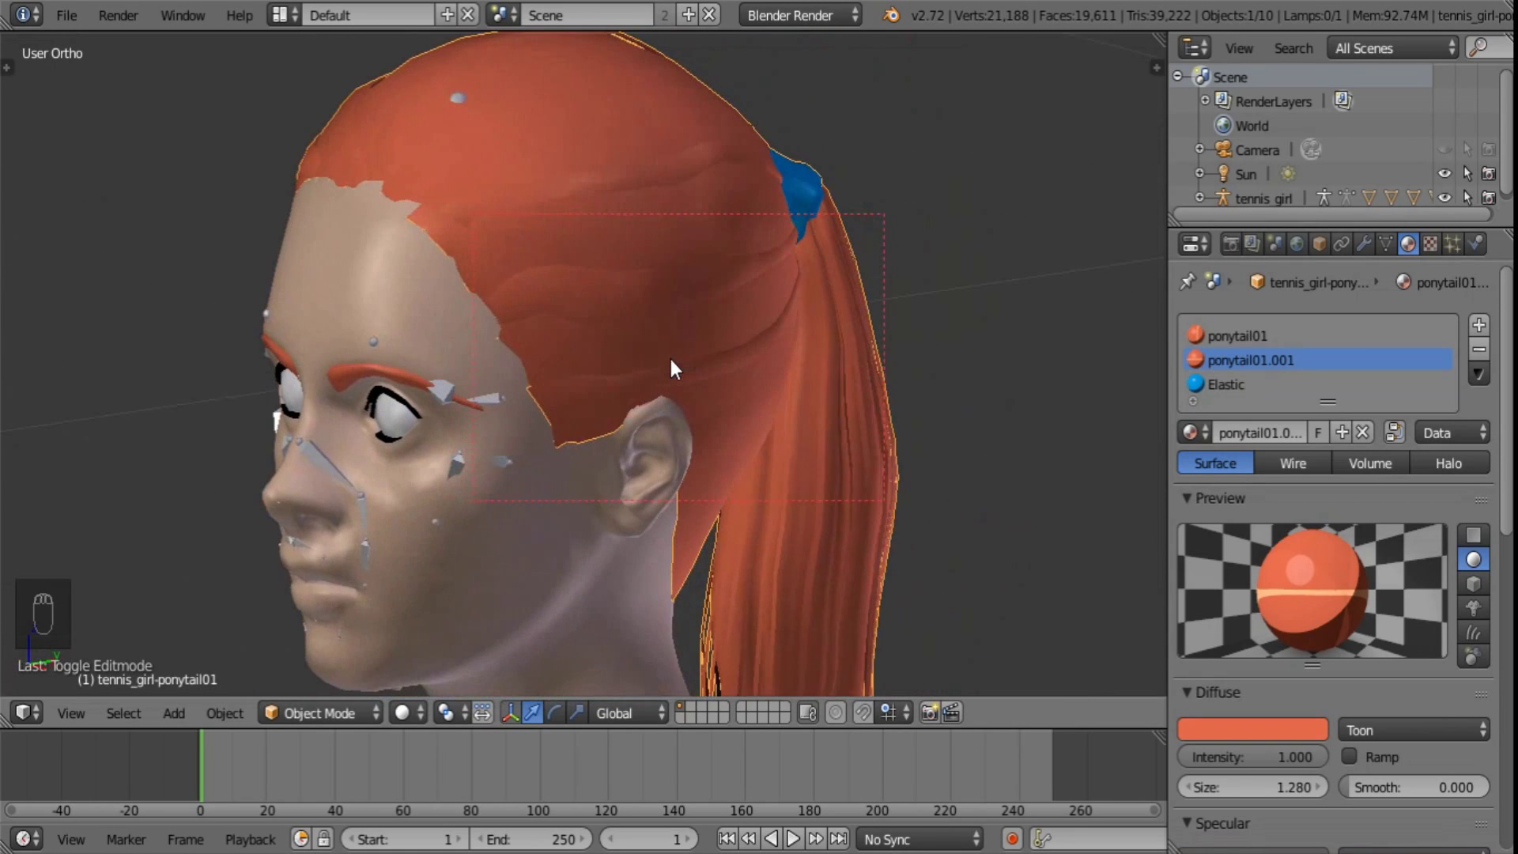
key("a")
middle_click_drag(522, 490, 736, 339, "shift")
middle_click_drag(656, 408, 653, 566, "shift")
scroll(708, 395, "up", 2)
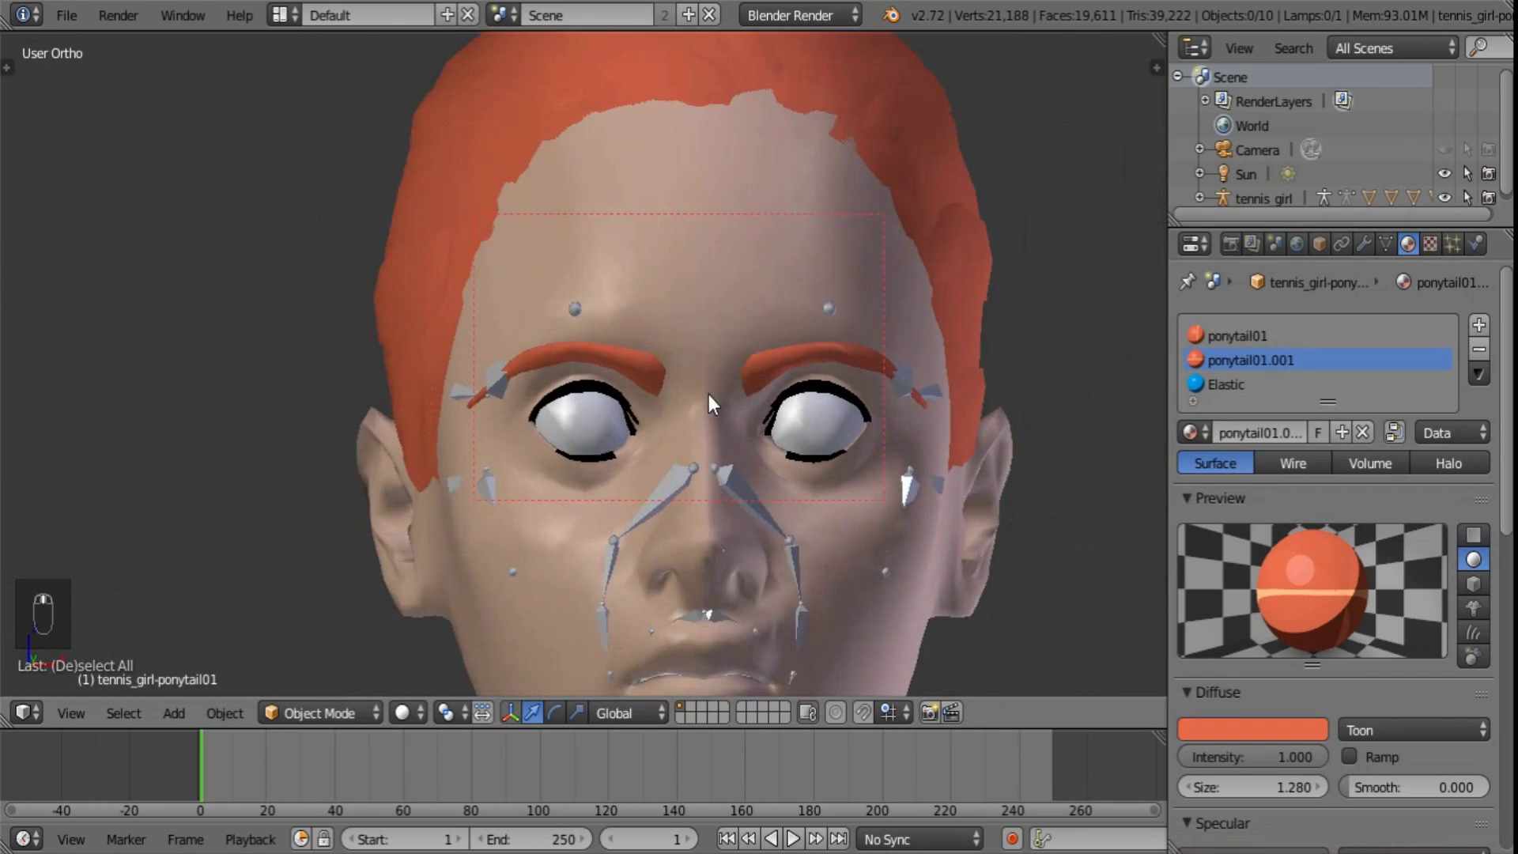
- Start editing the eyebrow mesh and select the outline edge loops of both eyebrows
right_click(766, 364)
key("Tab")
scroll(806, 515, "up", 3)
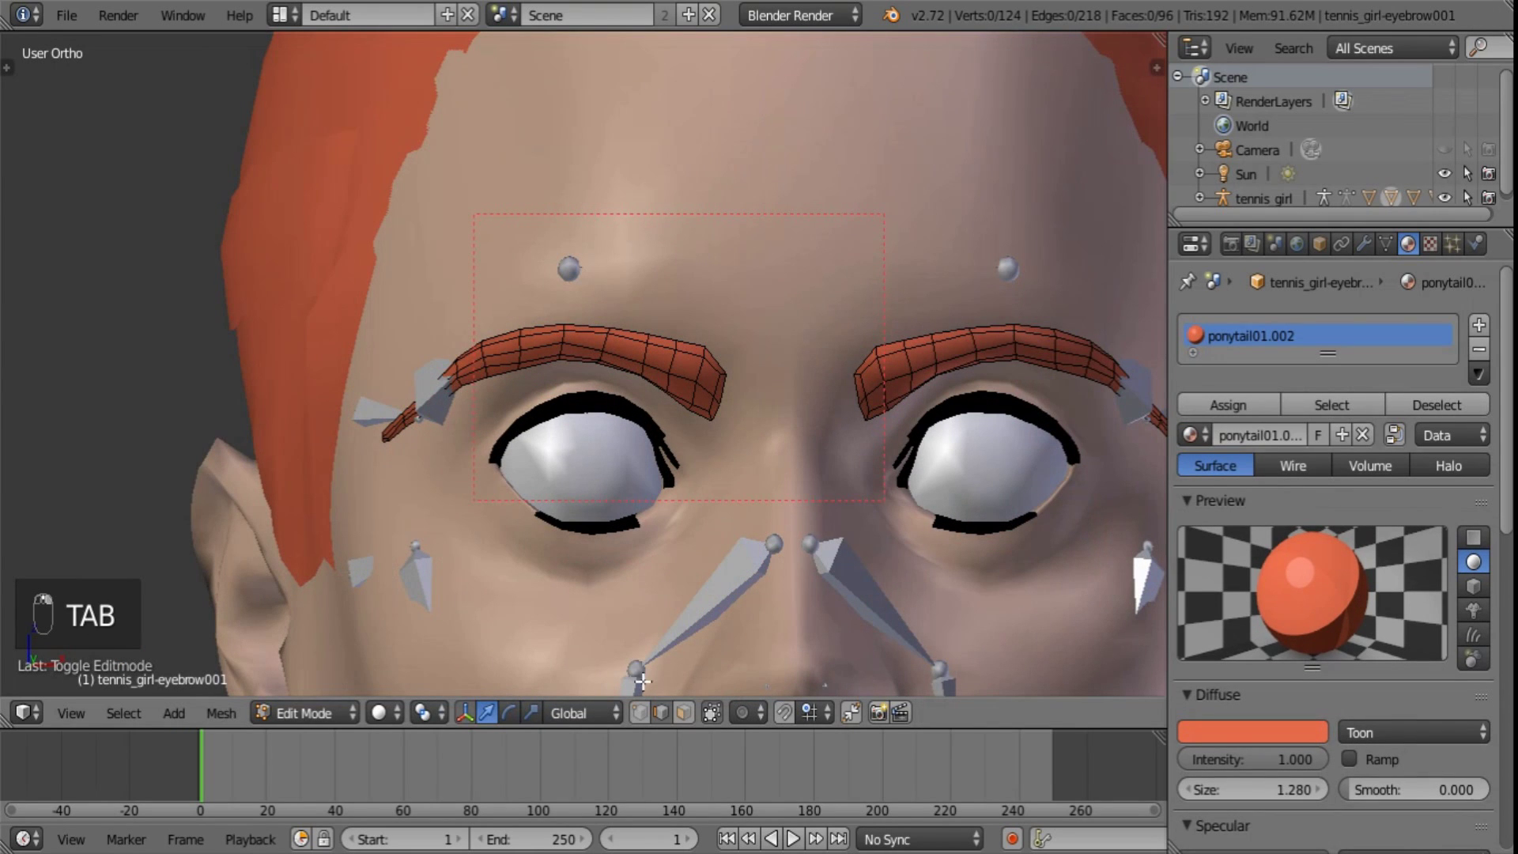
scroll(901, 449, "up", 4)
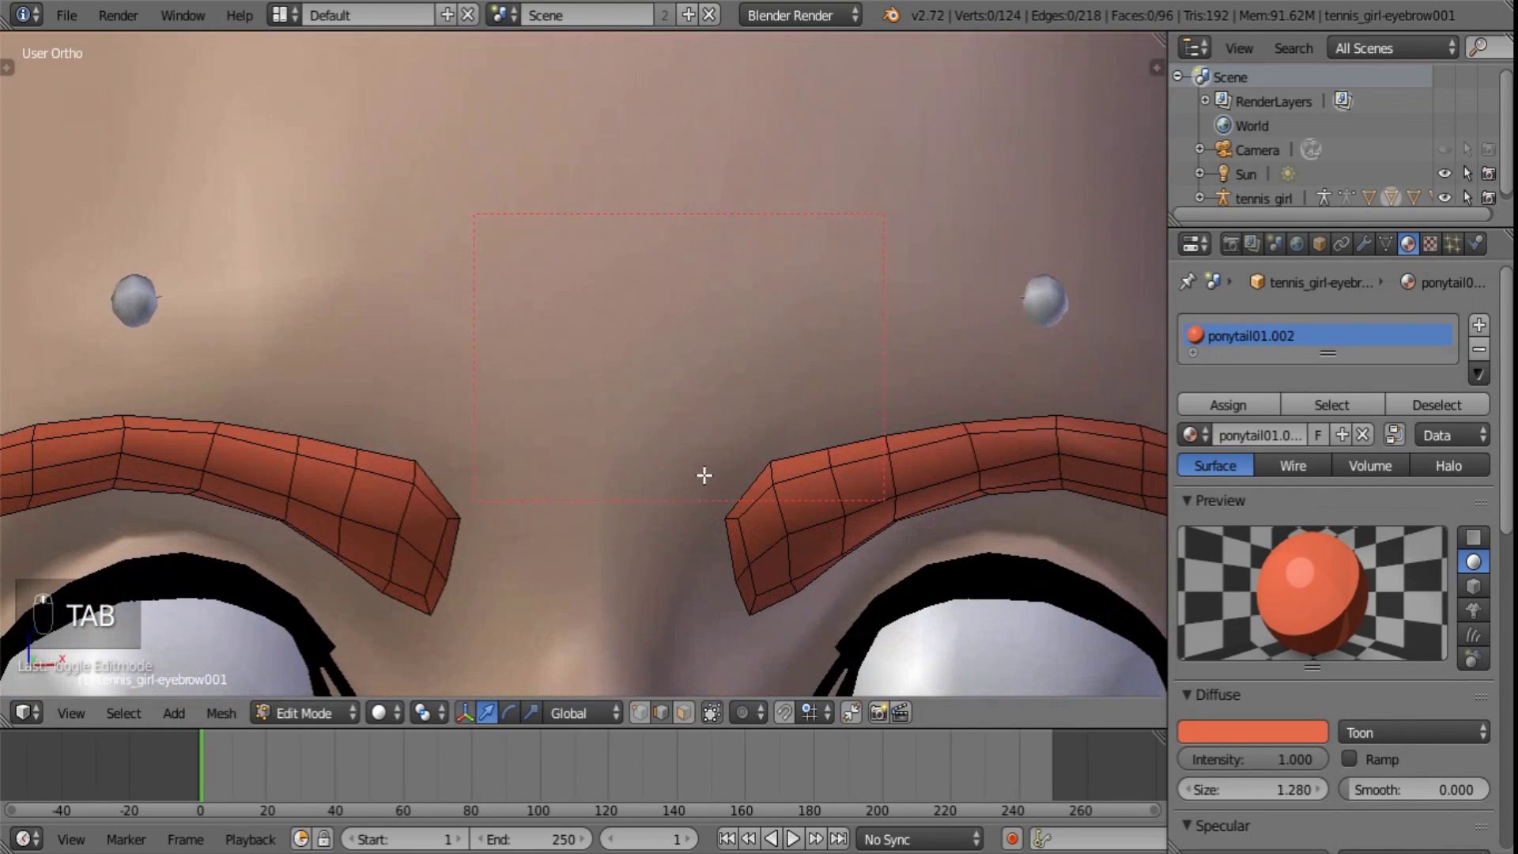
right_click(759, 479, "alt")
right_click(439, 472, "alt+shift")
- Move the selected eyebrow loops back along Y toward the head and rescale them
scroll(451, 480, "down", 5)
middle_click_drag(564, 509, 847, 579)
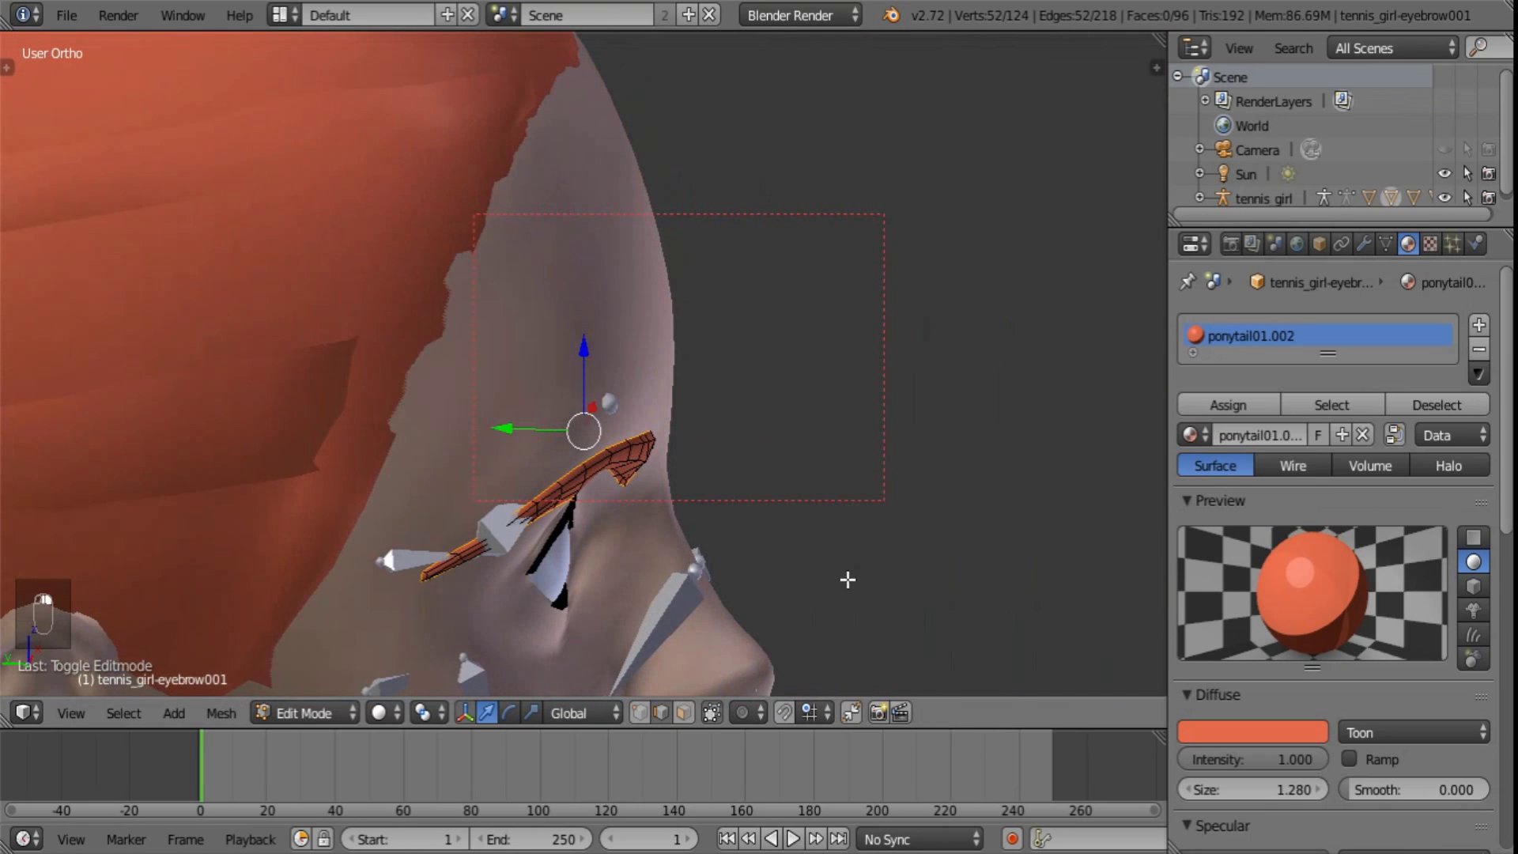
left_click_drag(510, 429, 355, 409)
key("s")
left_click(611, 437)
middle_click_drag(832, 487, 570, 463)
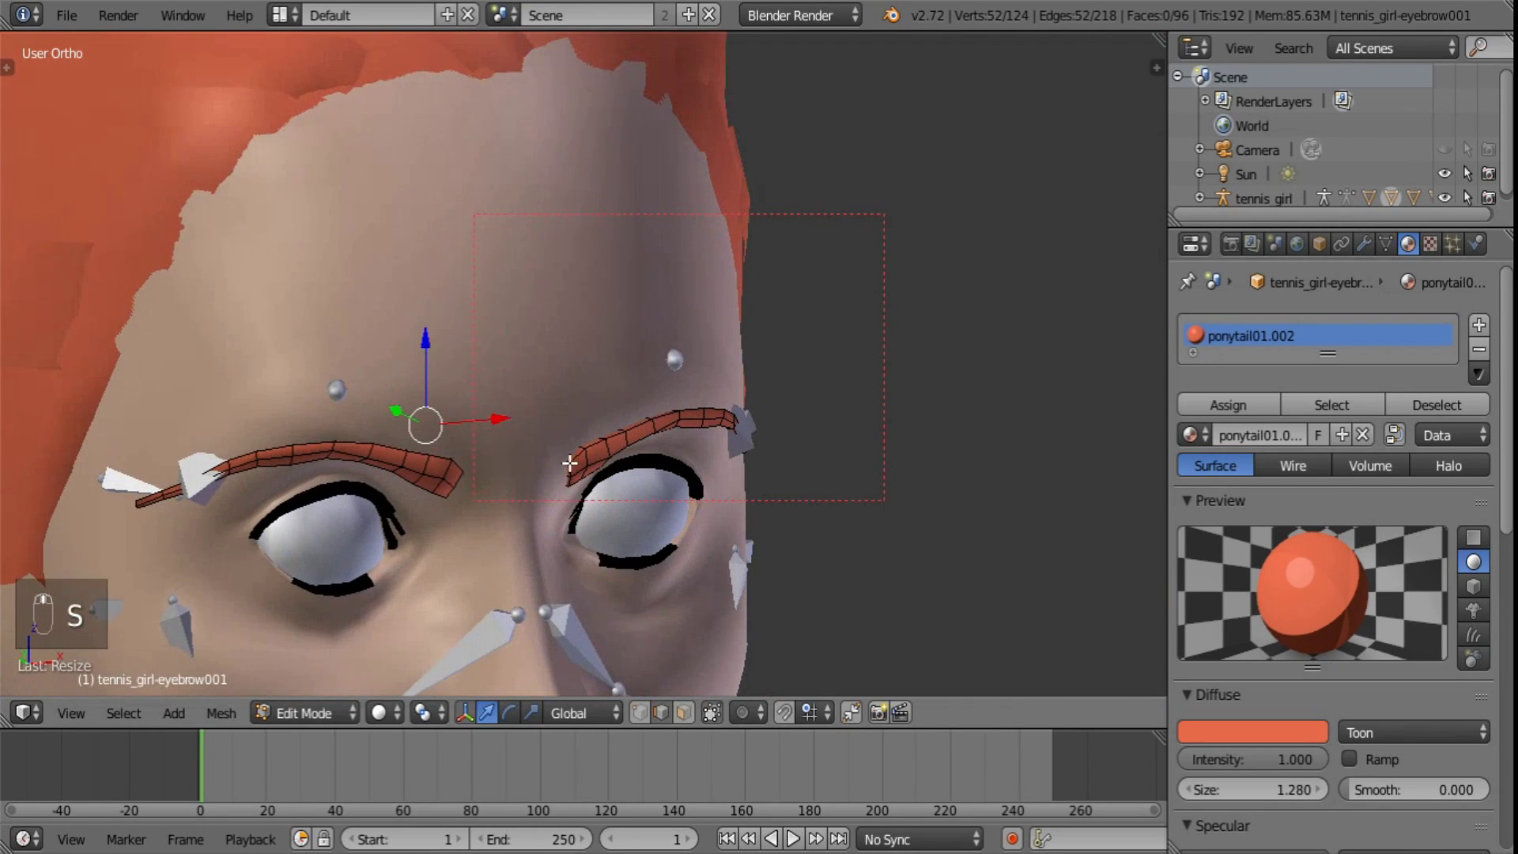
- Leave Edit Mode, clear the selection, and select the tennis_girl armature
key("Tab")
middle_click_drag(822, 525, 687, 477)
scroll(636, 475, "down", 2)
key("a")
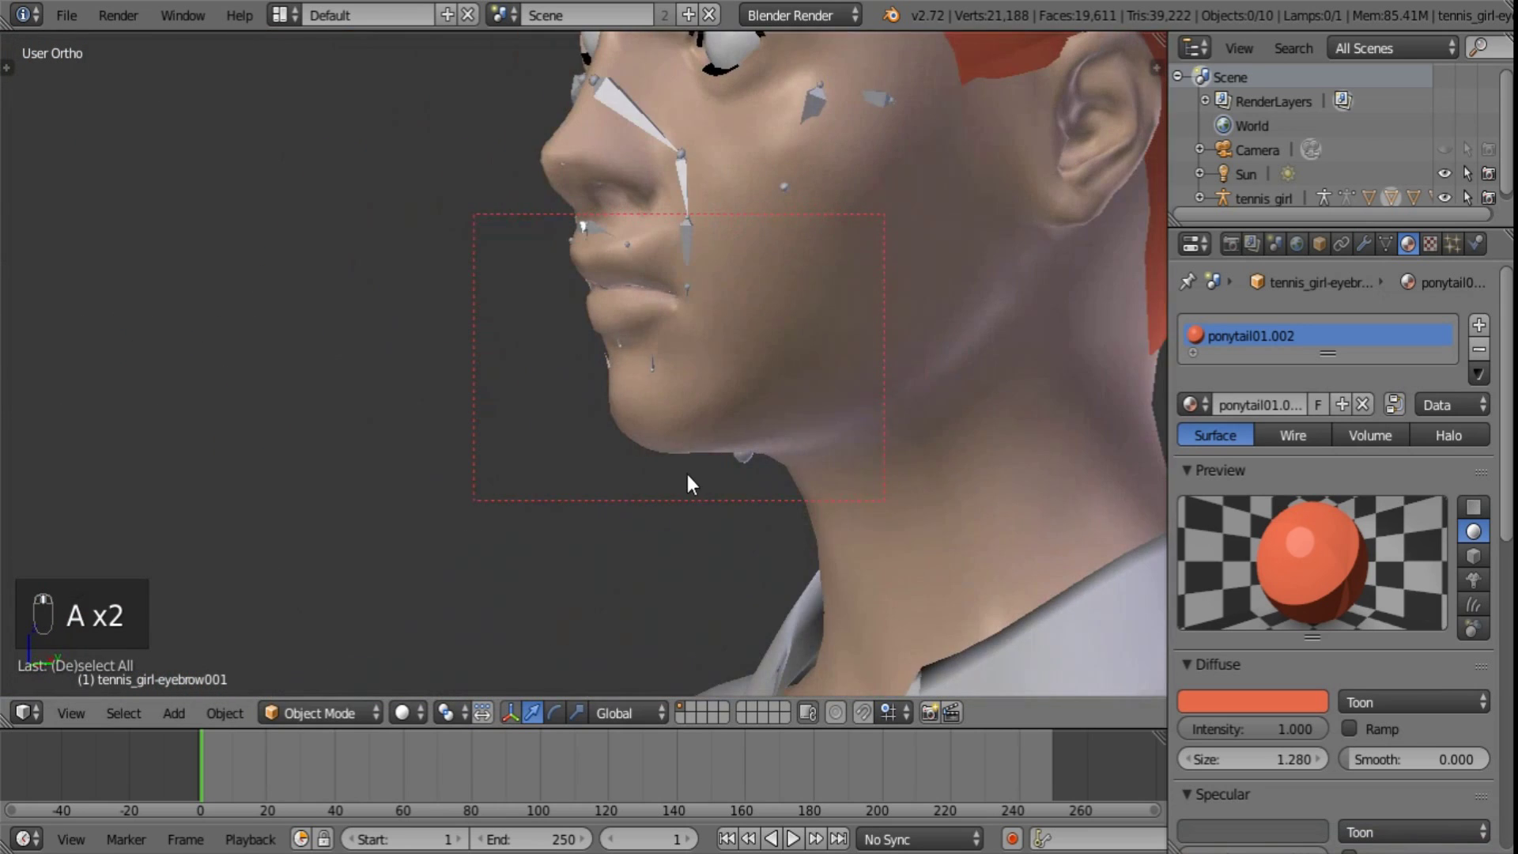
middle_click_drag(952, 197, 861, 441, "shift")
right_click(776, 248)
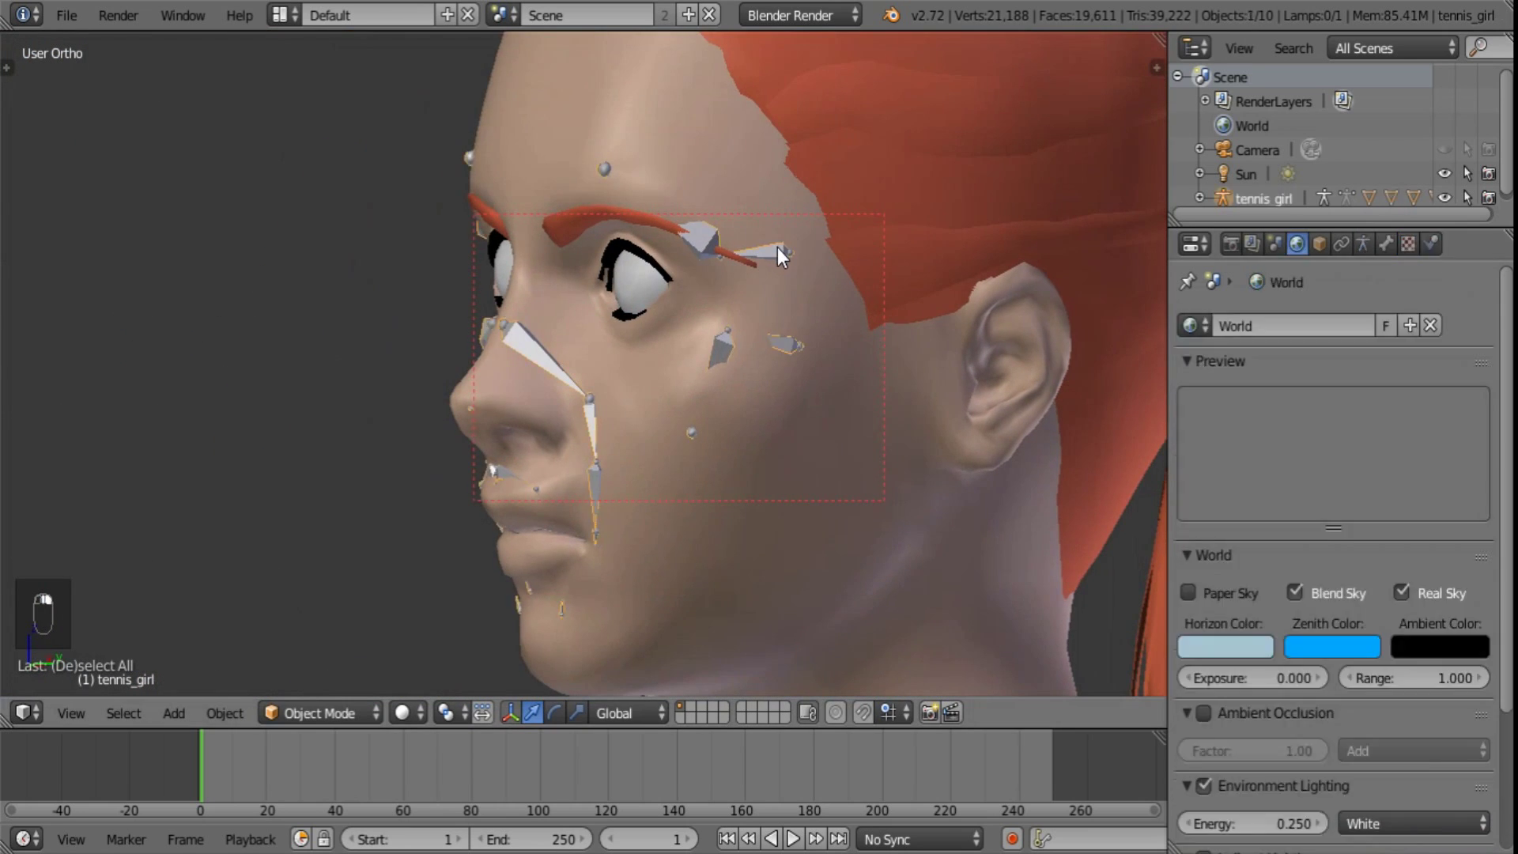
- Enlarge the outliner, expand the tennis_girl hierarchy, and look through its tongue, teeth and suit meshes
left_click_drag(1437, 224, 1437, 471)
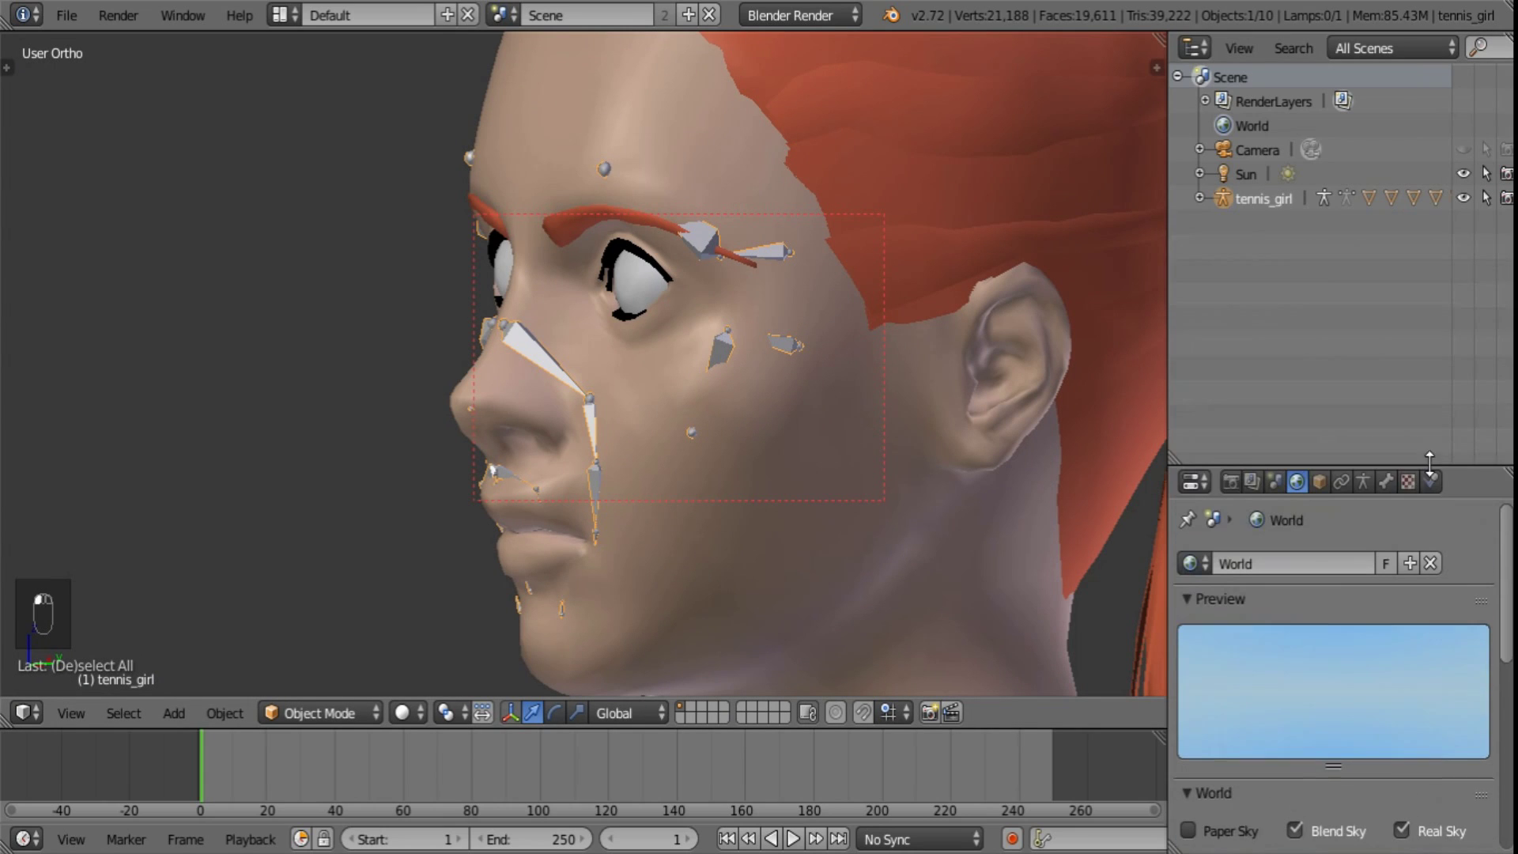
left_click(1200, 198)
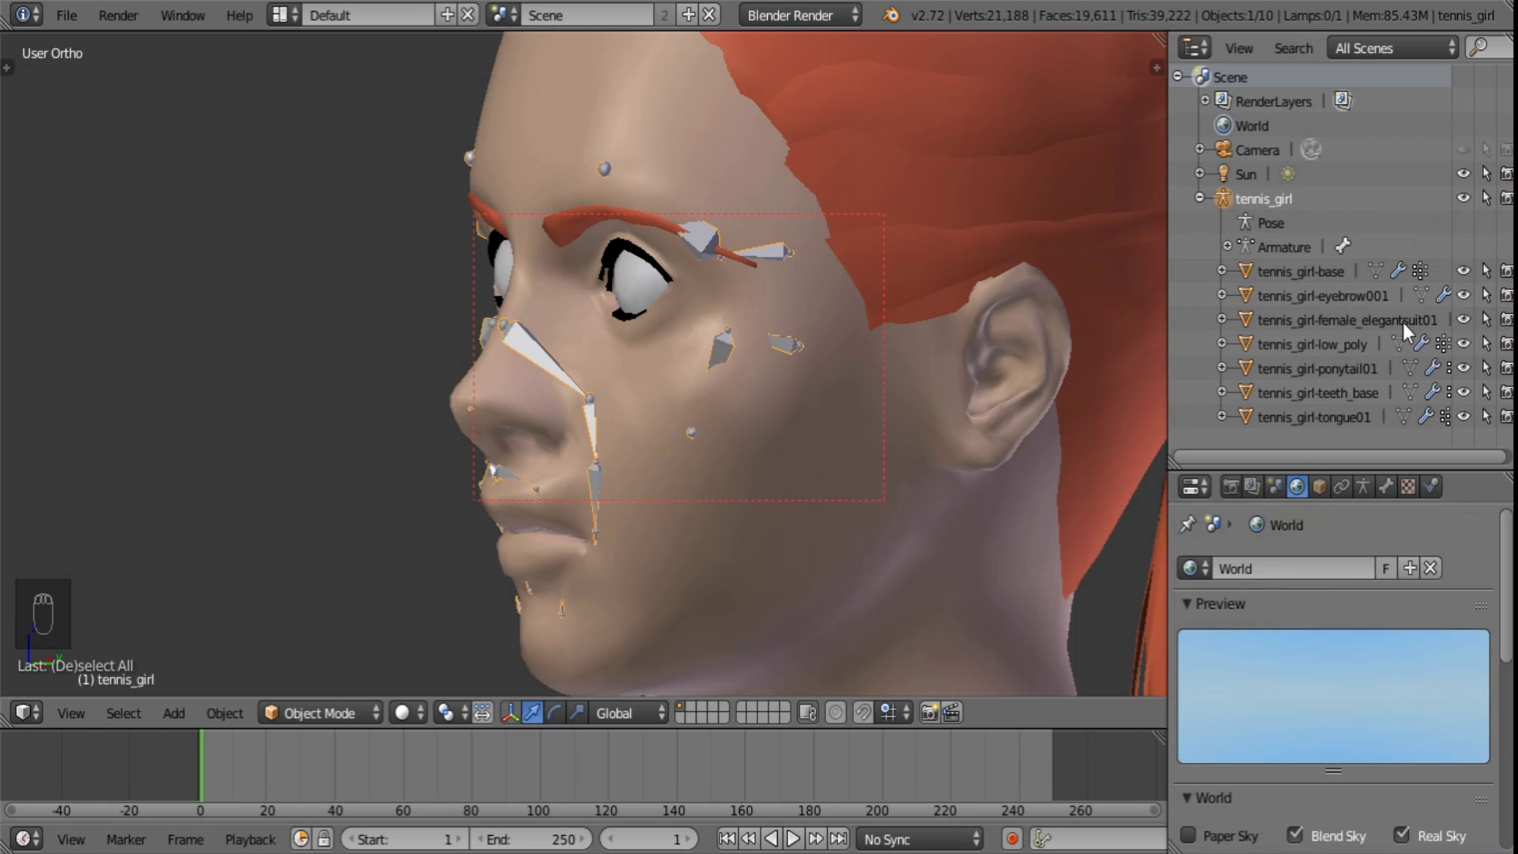
left_click(1314, 416)
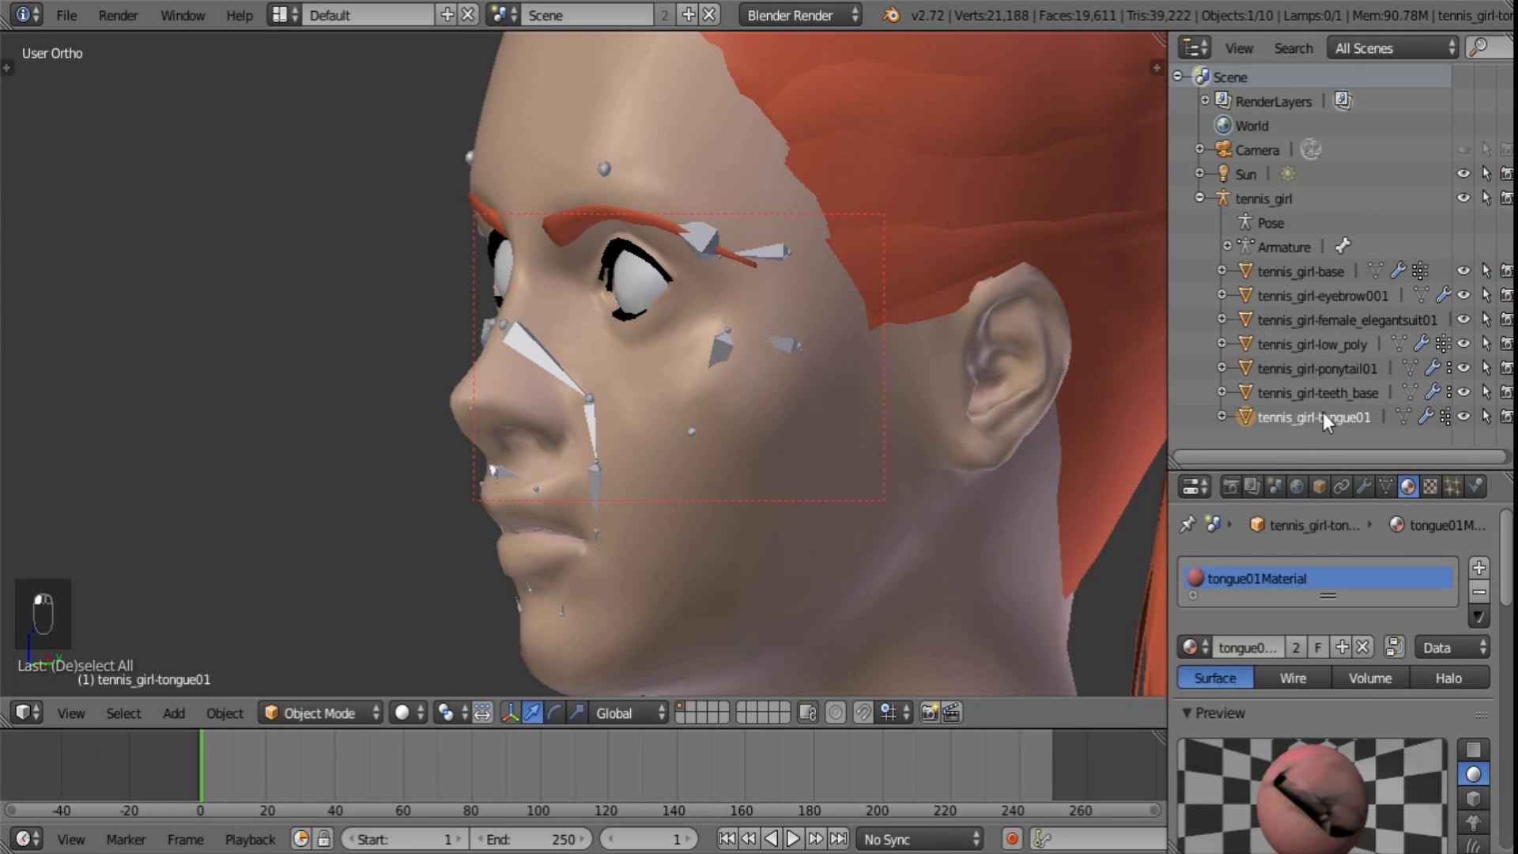
left_click(1290, 394)
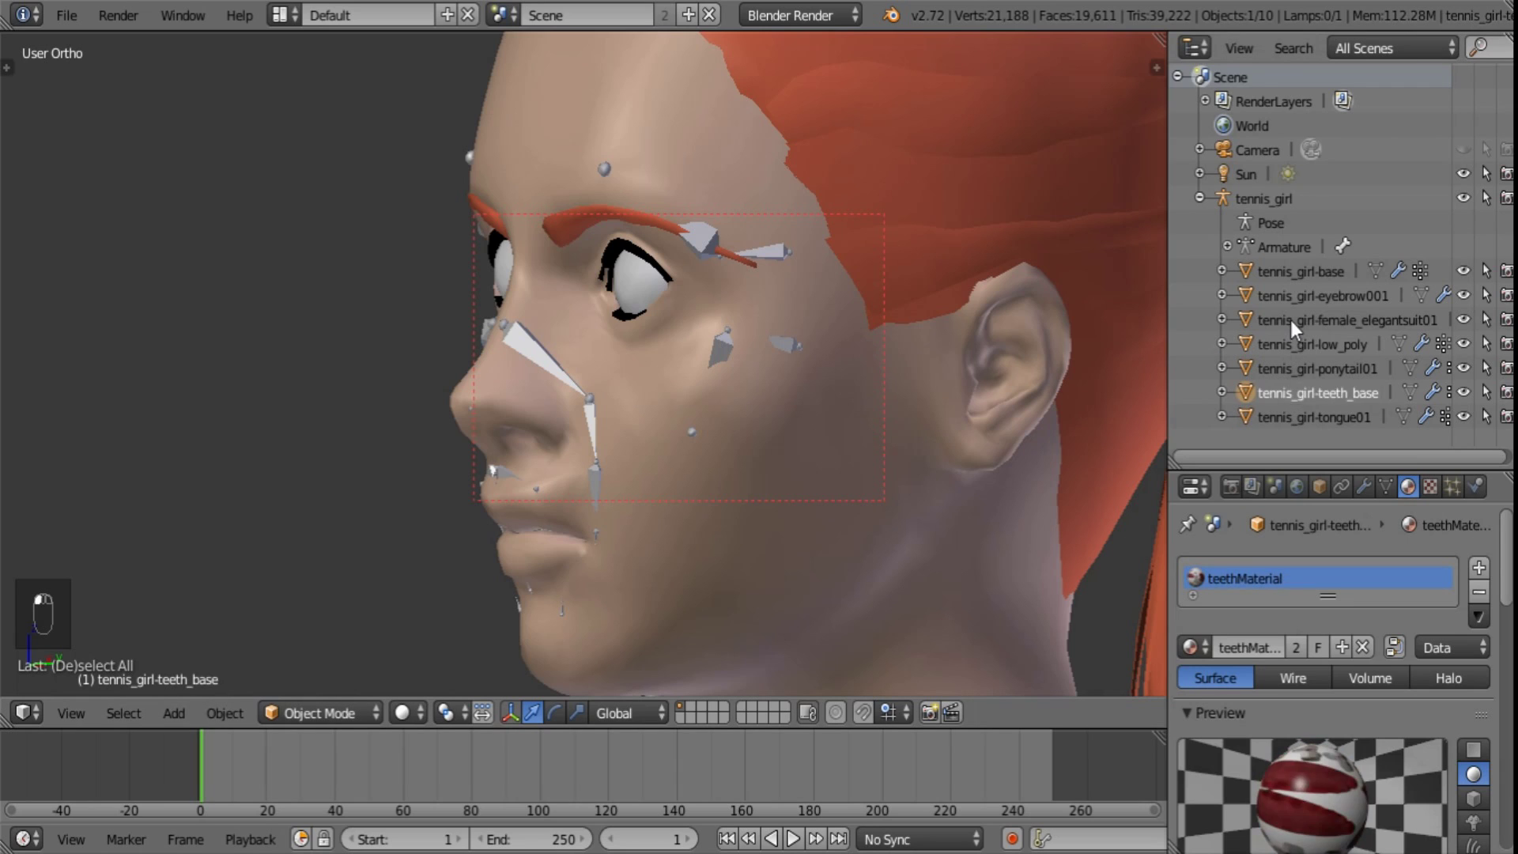
left_click(1291, 320)
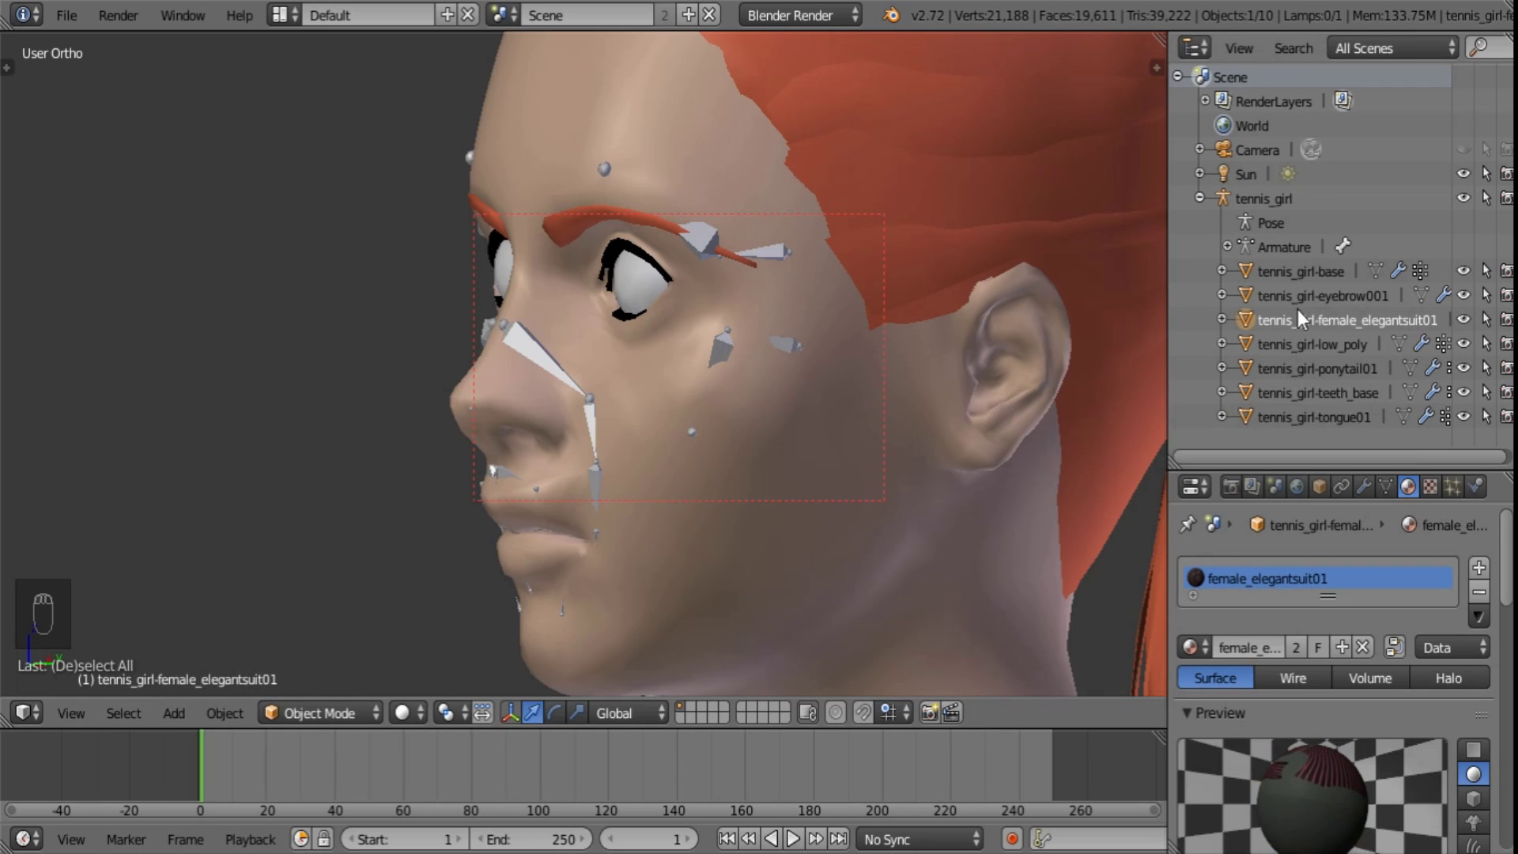
- Select the tennis_girl armature and turn on X-Ray display for its bones
left_click(1277, 202)
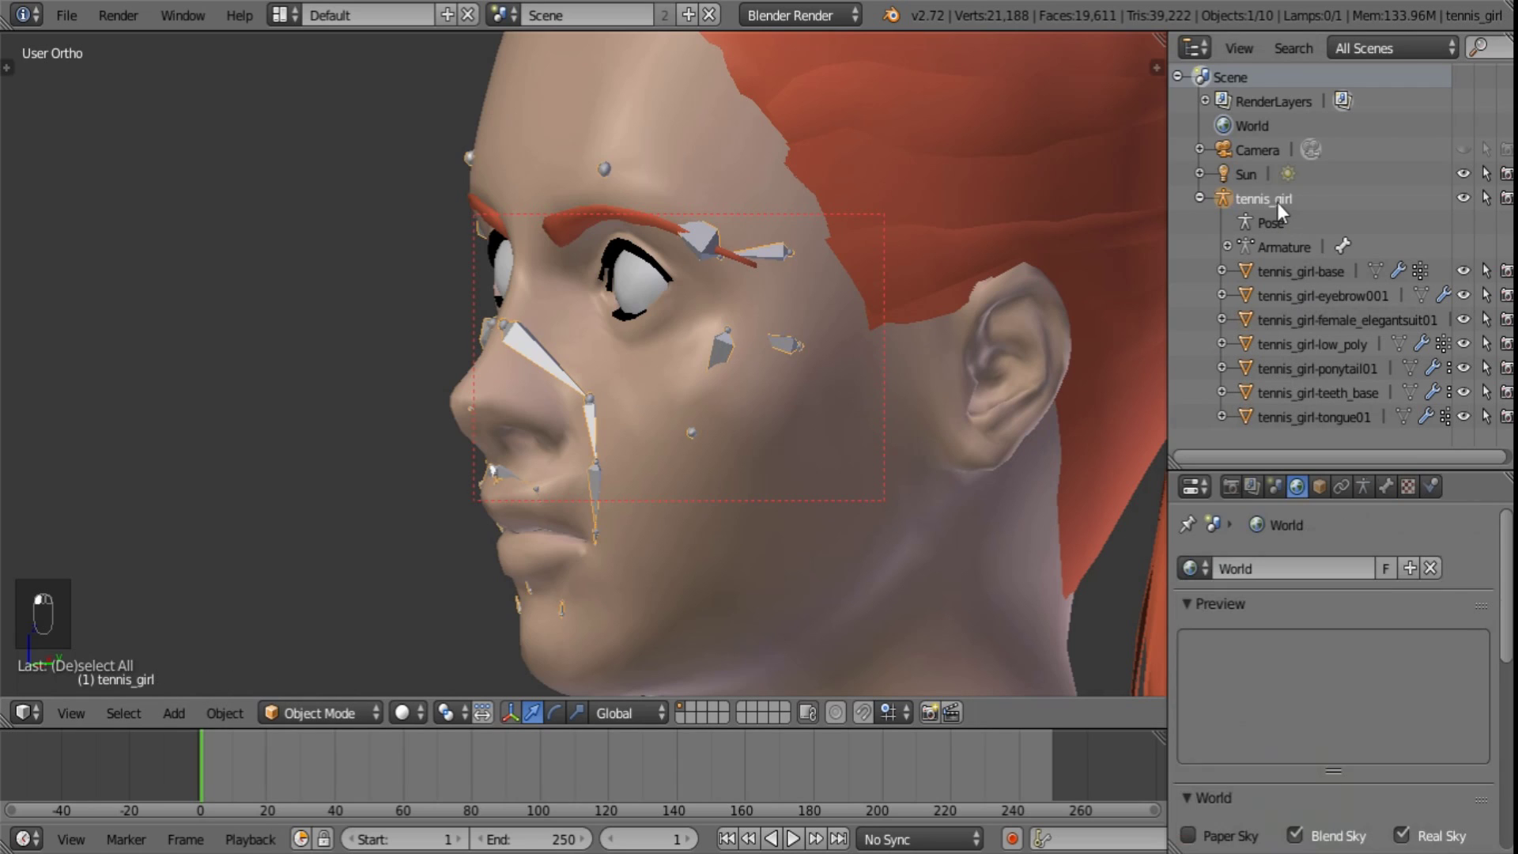
left_click(1363, 486)
left_click(1349, 667)
scroll(776, 407, "up", 5)
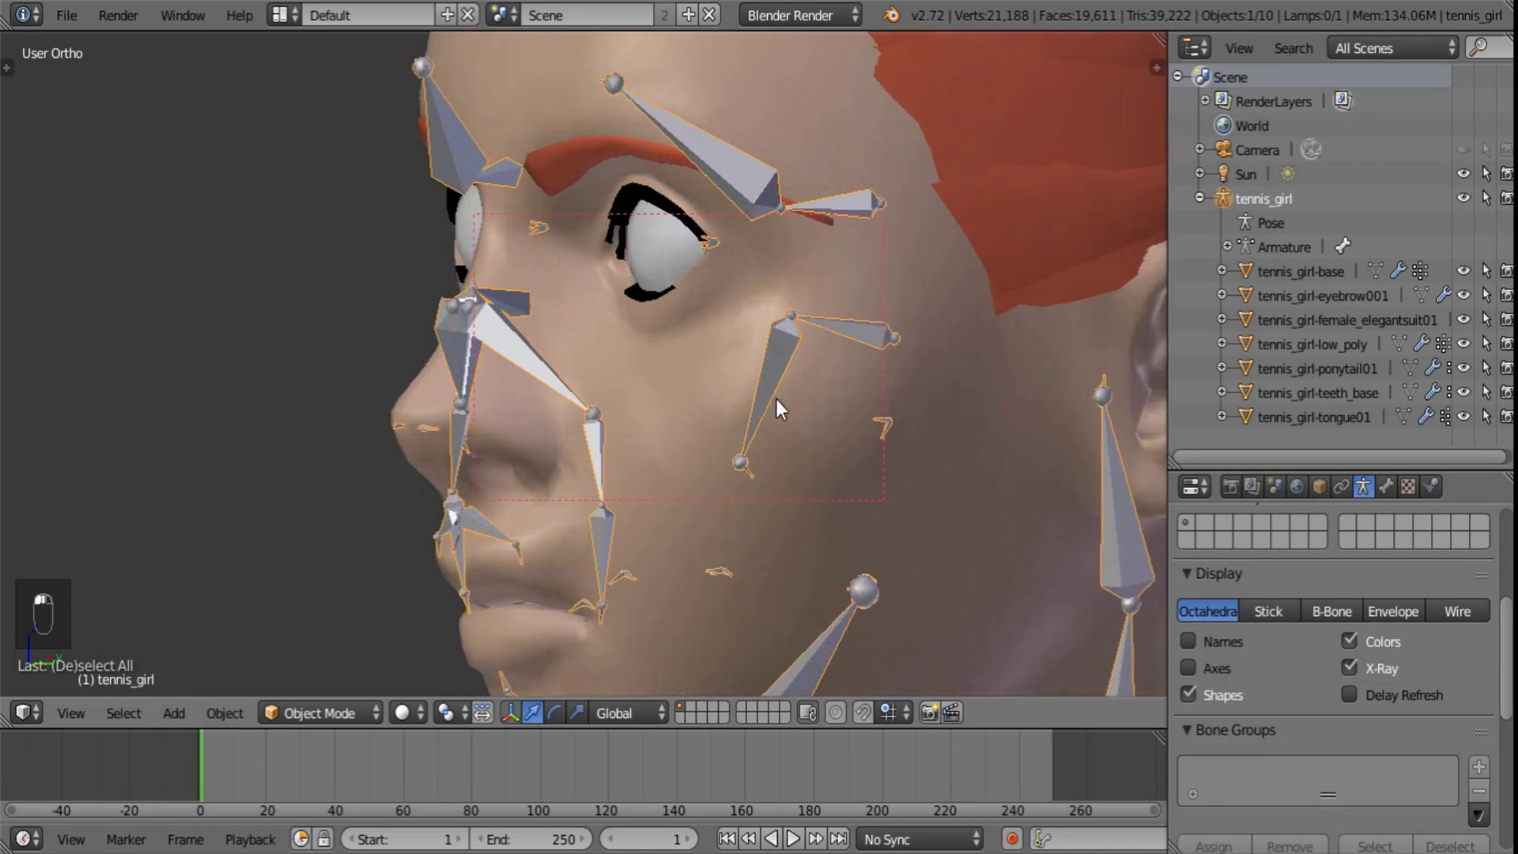
- Select the jaw bone in the face rig and switch the tennis_girl armature to Pose Mode
key("Tab")
right_click(1016, 468)
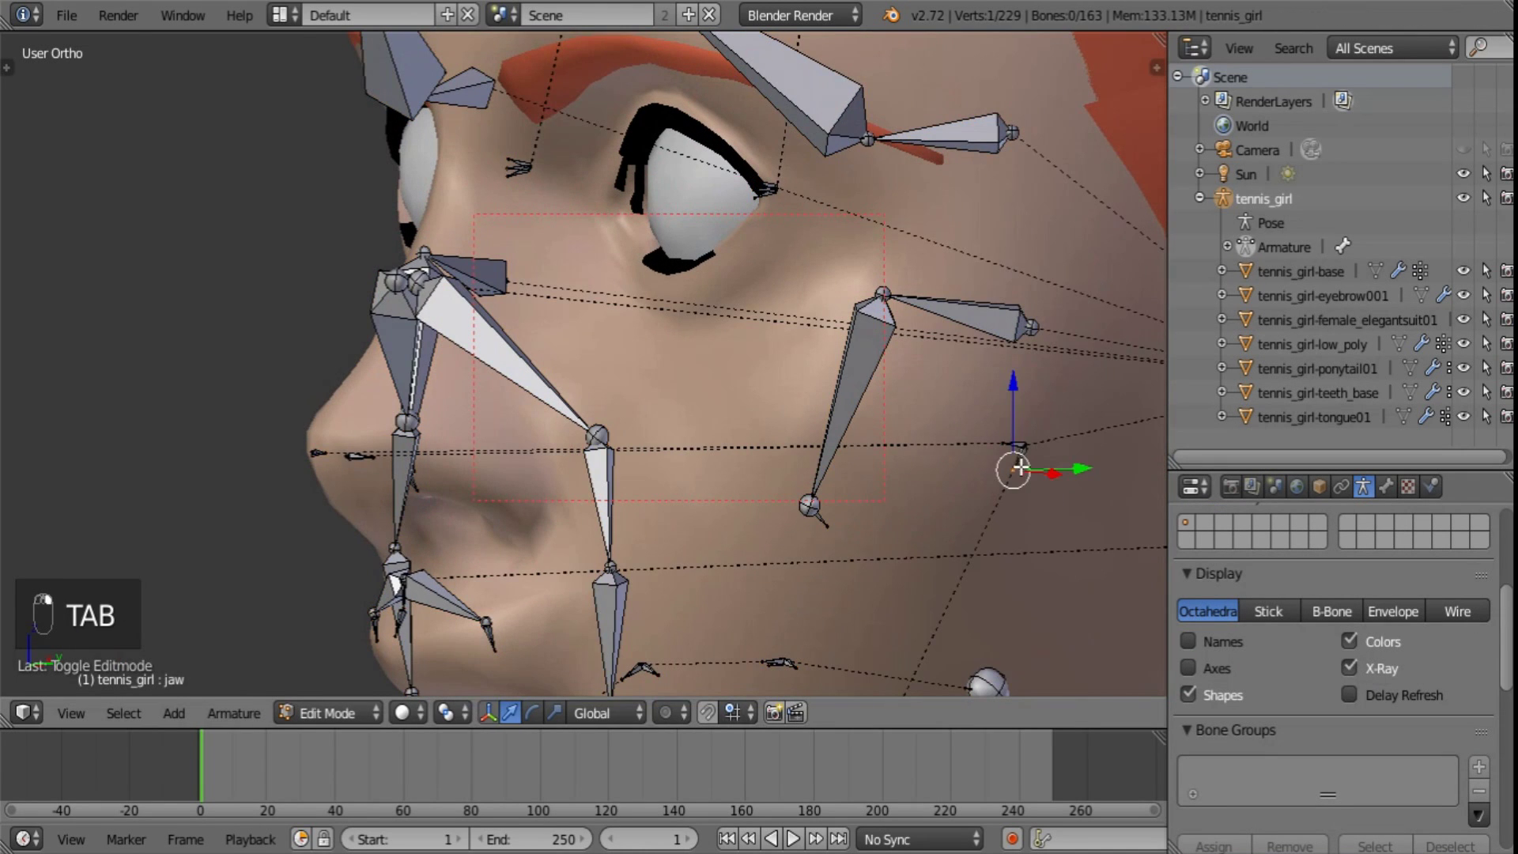
middle_click_drag(1072, 524, 1019, 453, "shift")
key("Tab")
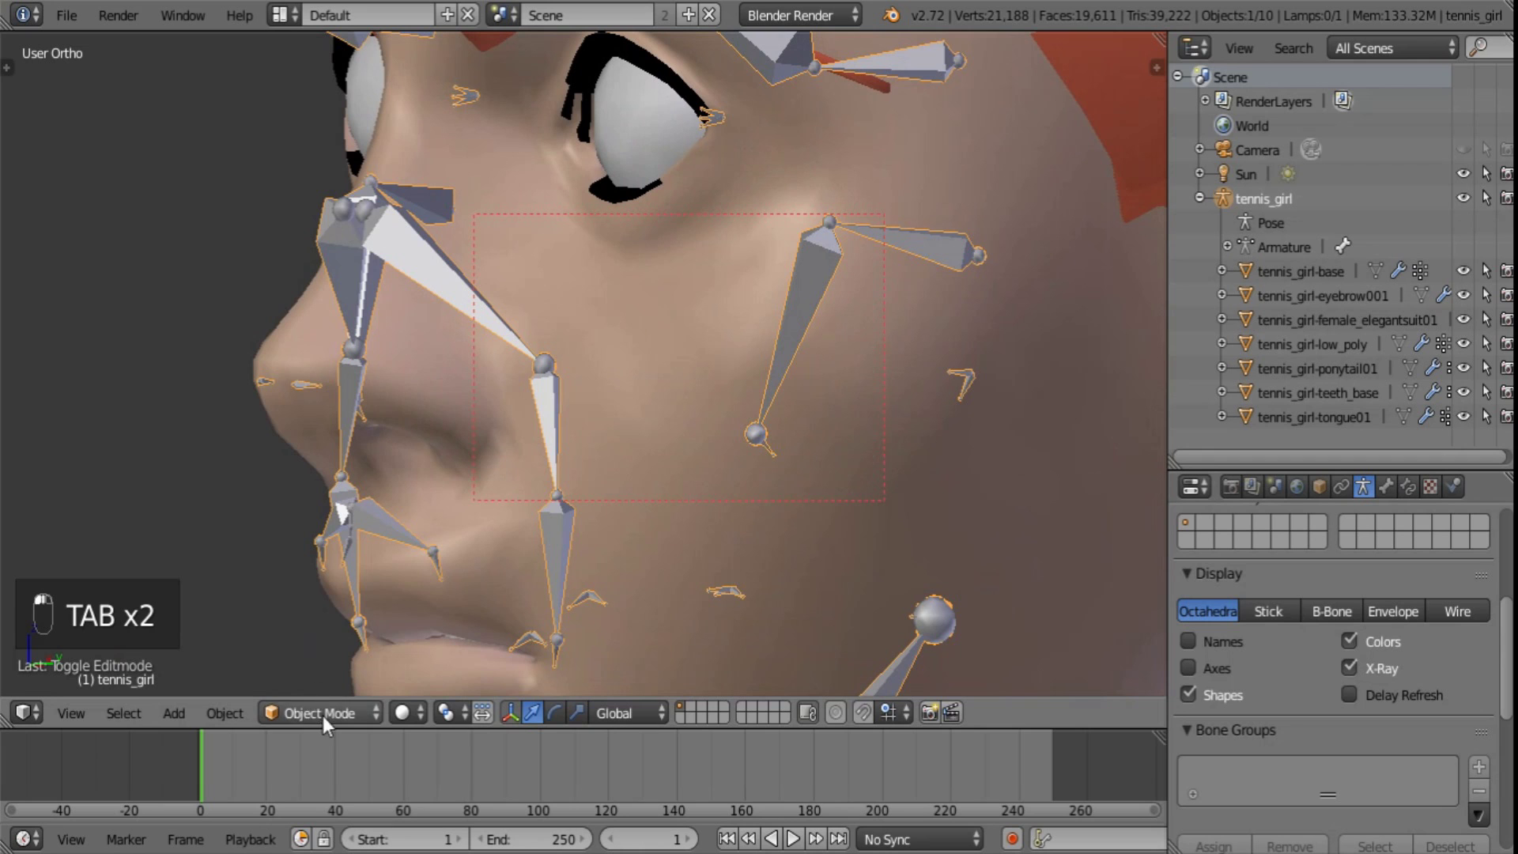
left_click(323, 713)
left_click(327, 637)
middle_click_drag(958, 383, 842, 377, "shift")
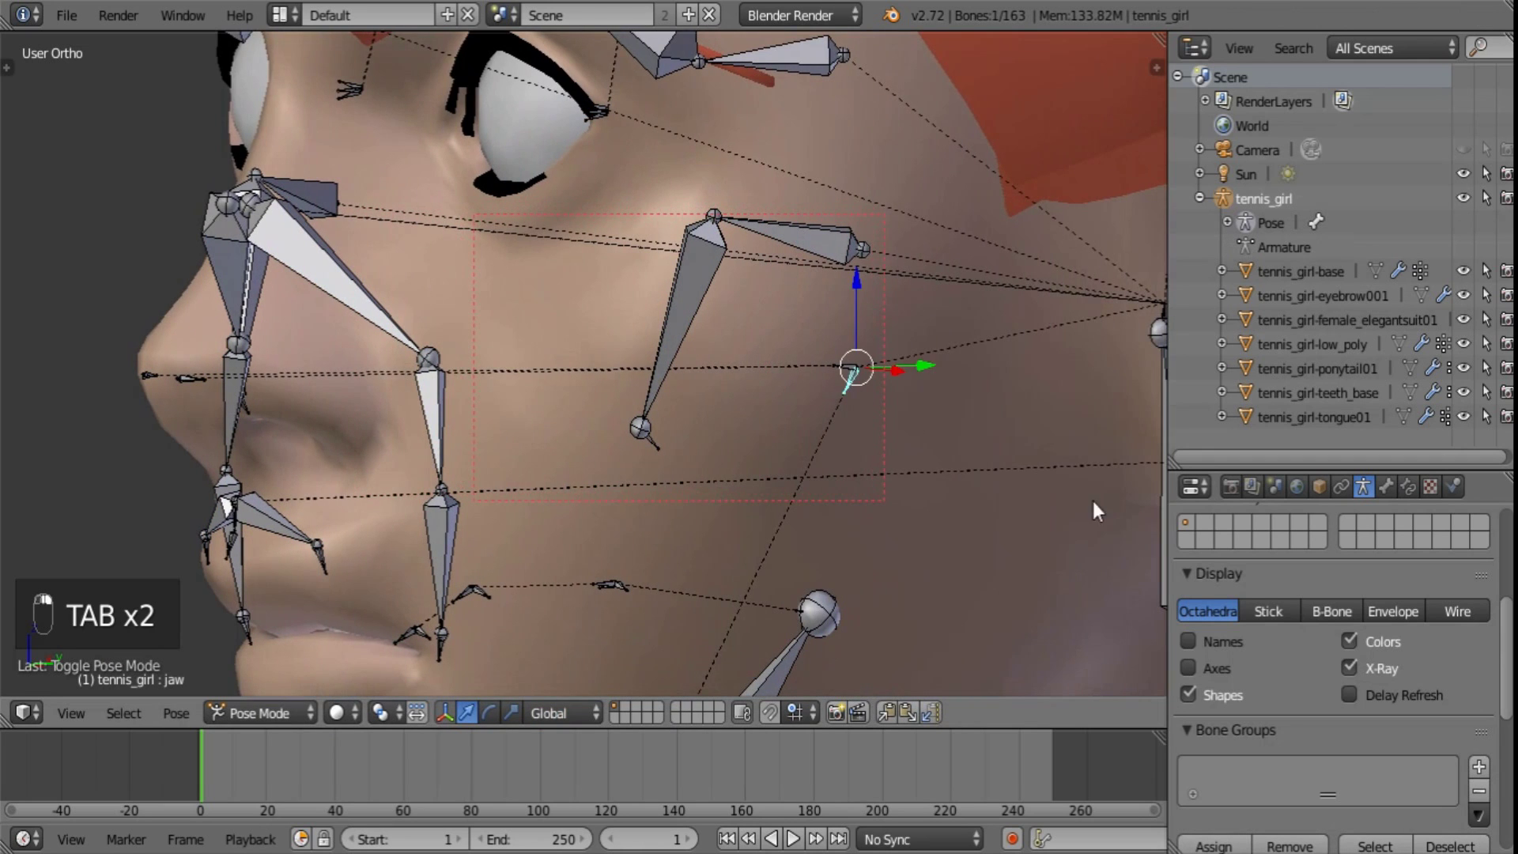
- Rotate the jaw bone about the global X axis to open the character's mouth
middle_click_drag(1097, 510, 1051, 521)
key("r")
key("x")
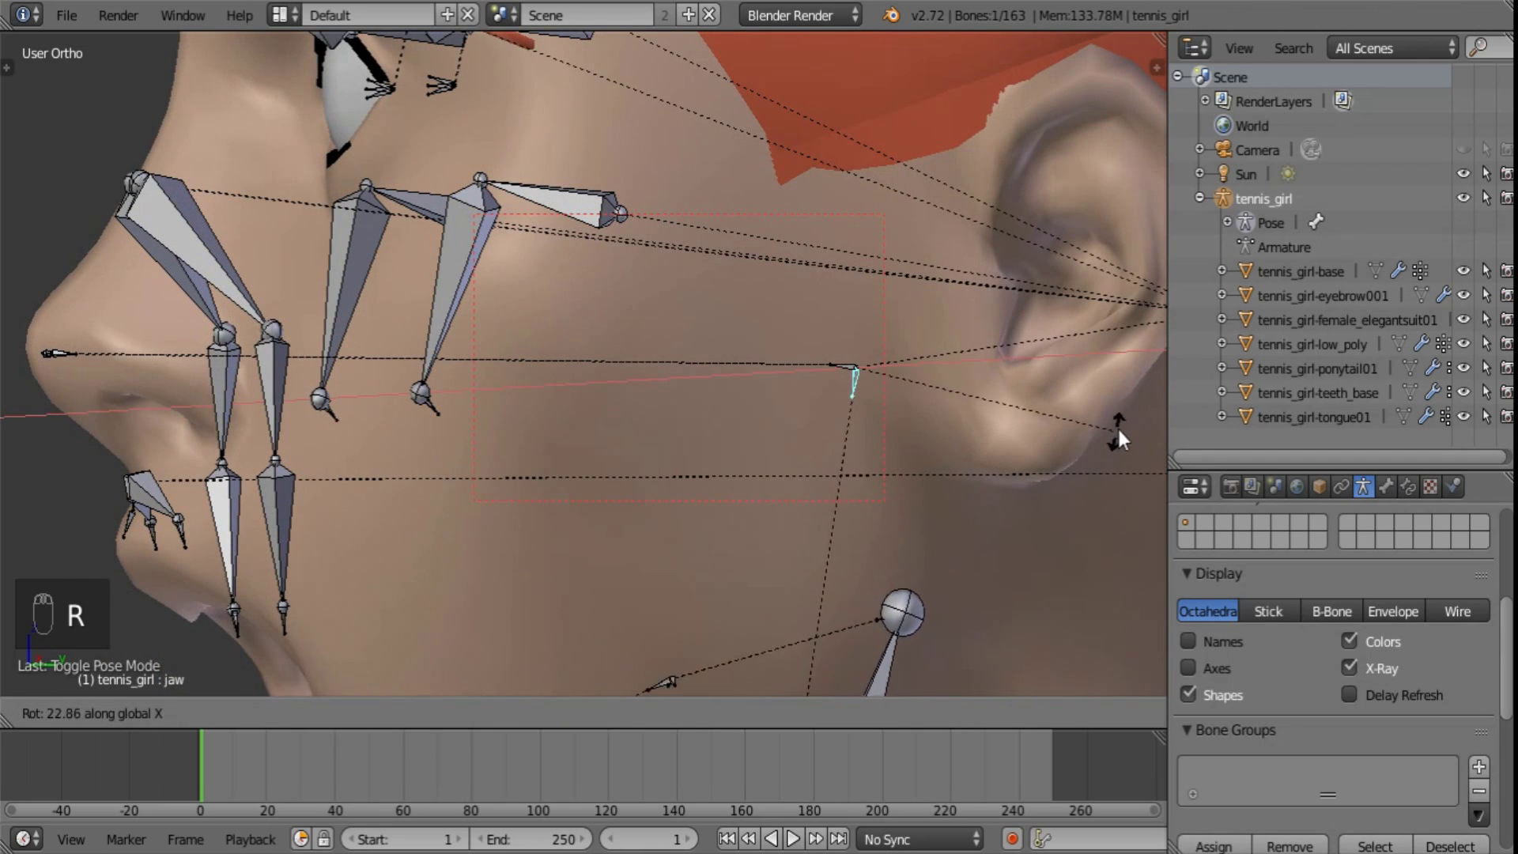
left_click(1126, 355)
middle_click_drag(1126, 347, 954, 294)
middle_click_drag(983, 315, 865, 391, "shift")
scroll(865, 391, "up", 3)
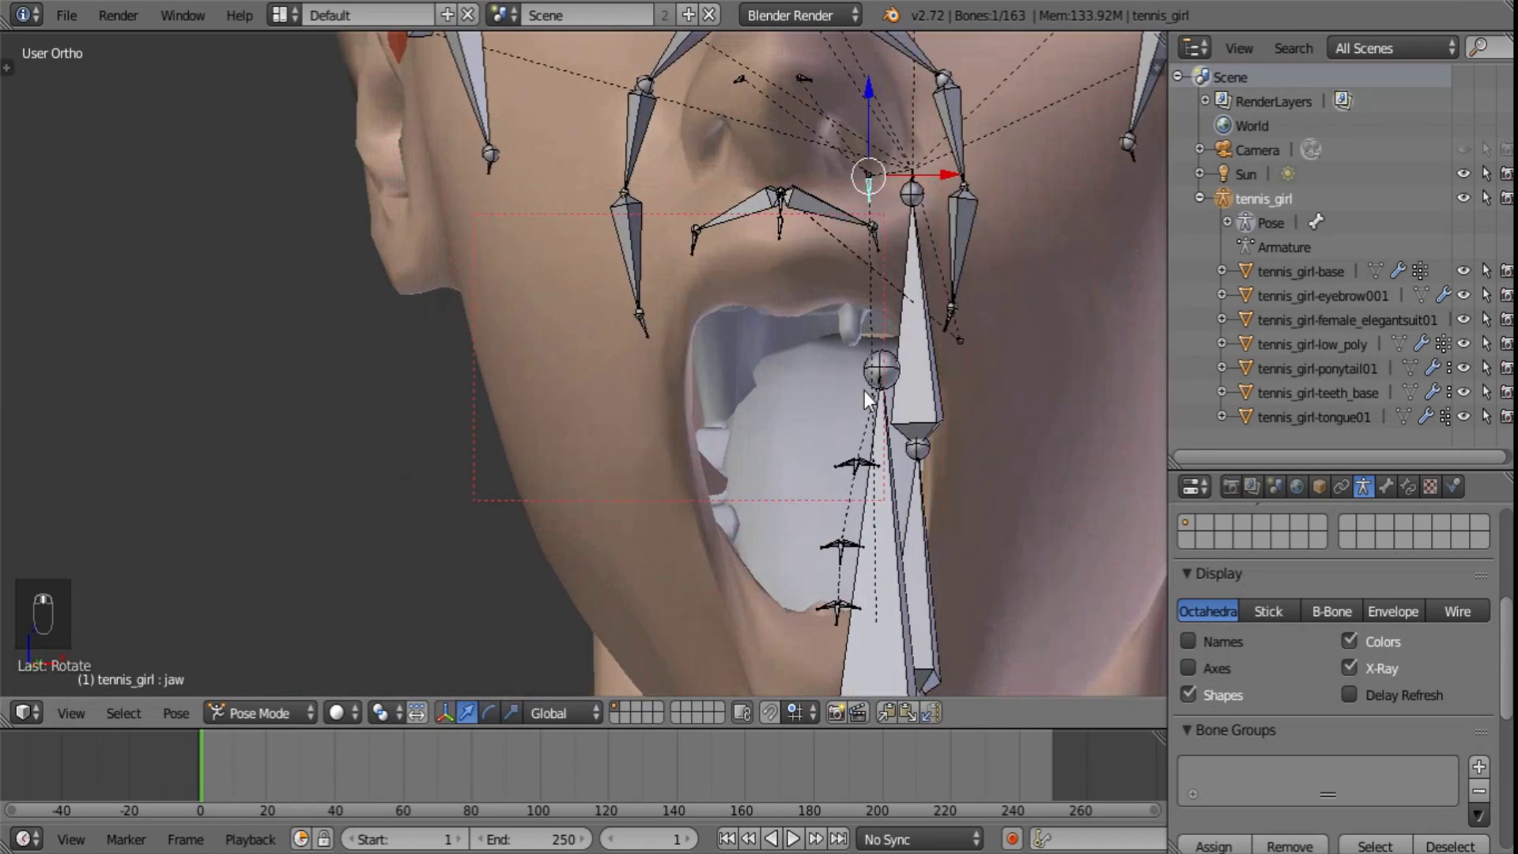
- Select the tennis_girl-teeth_base mesh, isolate it by hiding all other objects, and enter Edit Mode
right_click(716, 355)
middle_click_drag(931, 430, 885, 427)
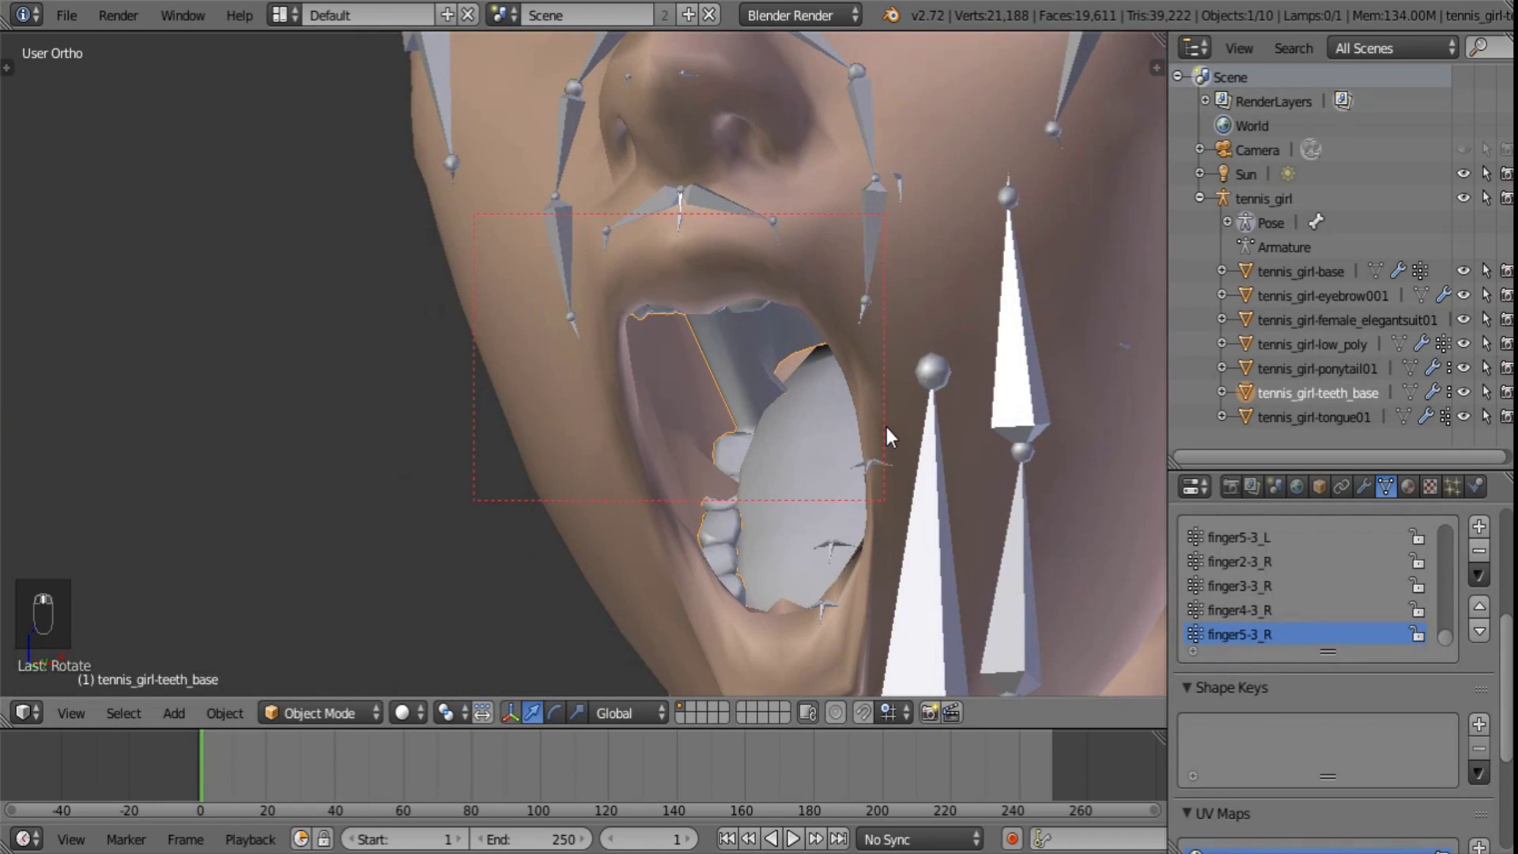
key("alt+h")
key("shift+h")
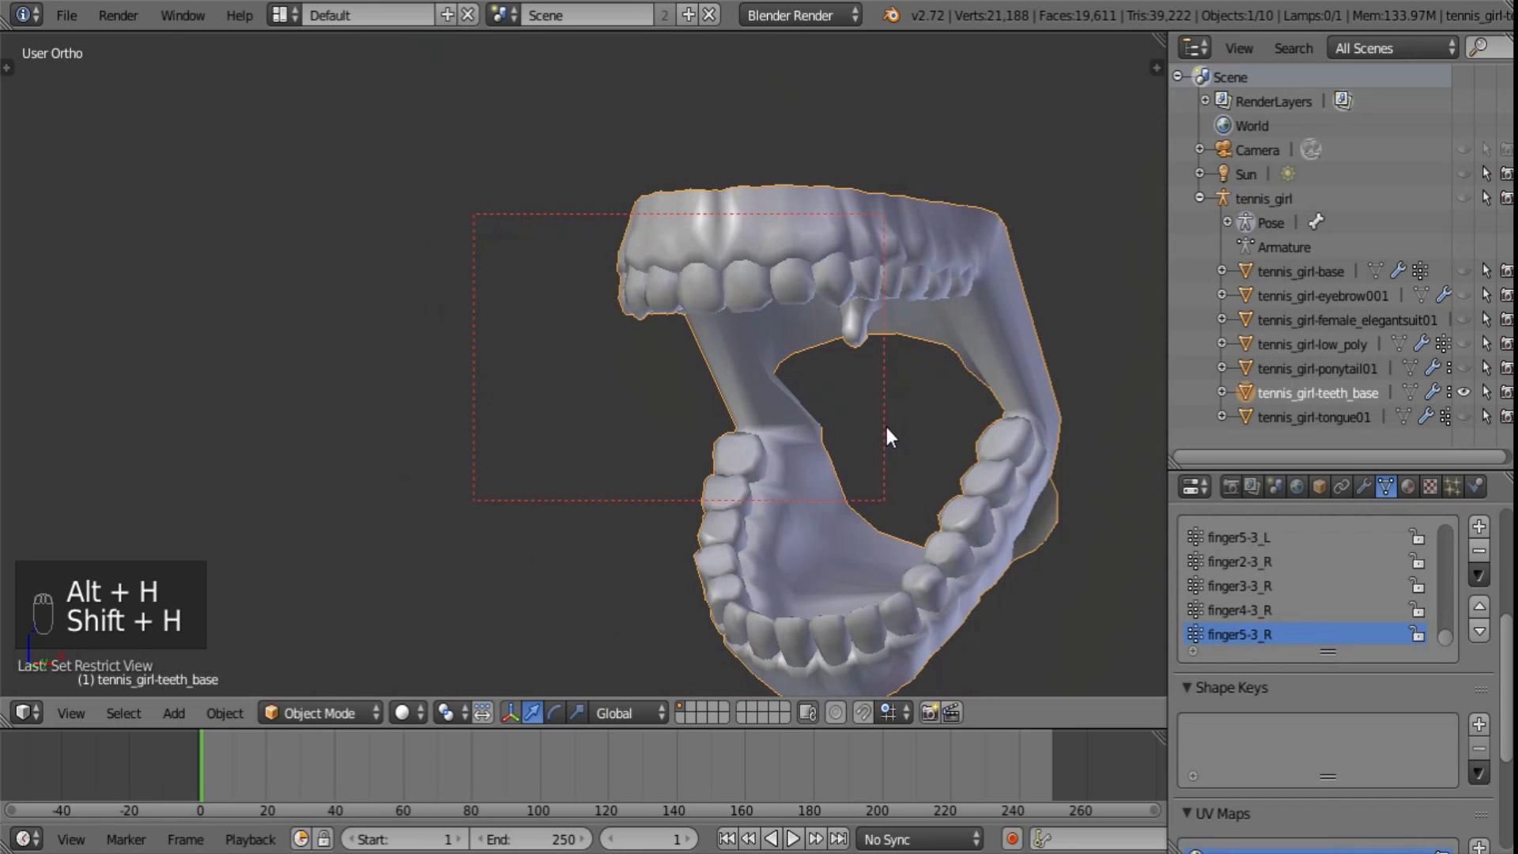
middle_click_drag(855, 409, 918, 434)
key("Tab")
scroll(947, 472, "up", 2)
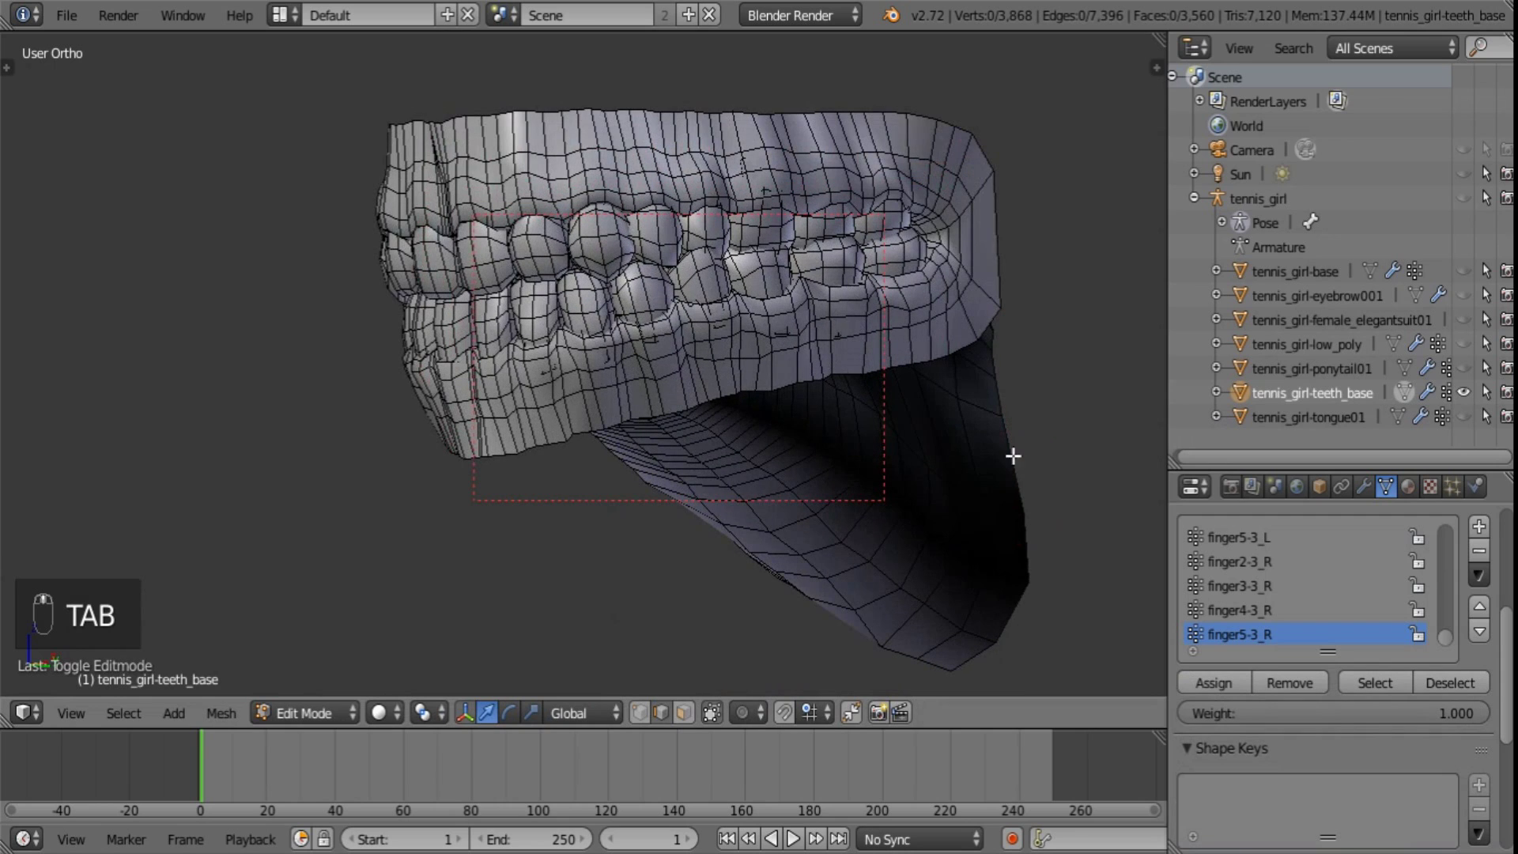
- Show the teeth mesh's Armature deformation in Edit Mode and switch to face selection
left_click(1364, 485)
left_click(1363, 609)
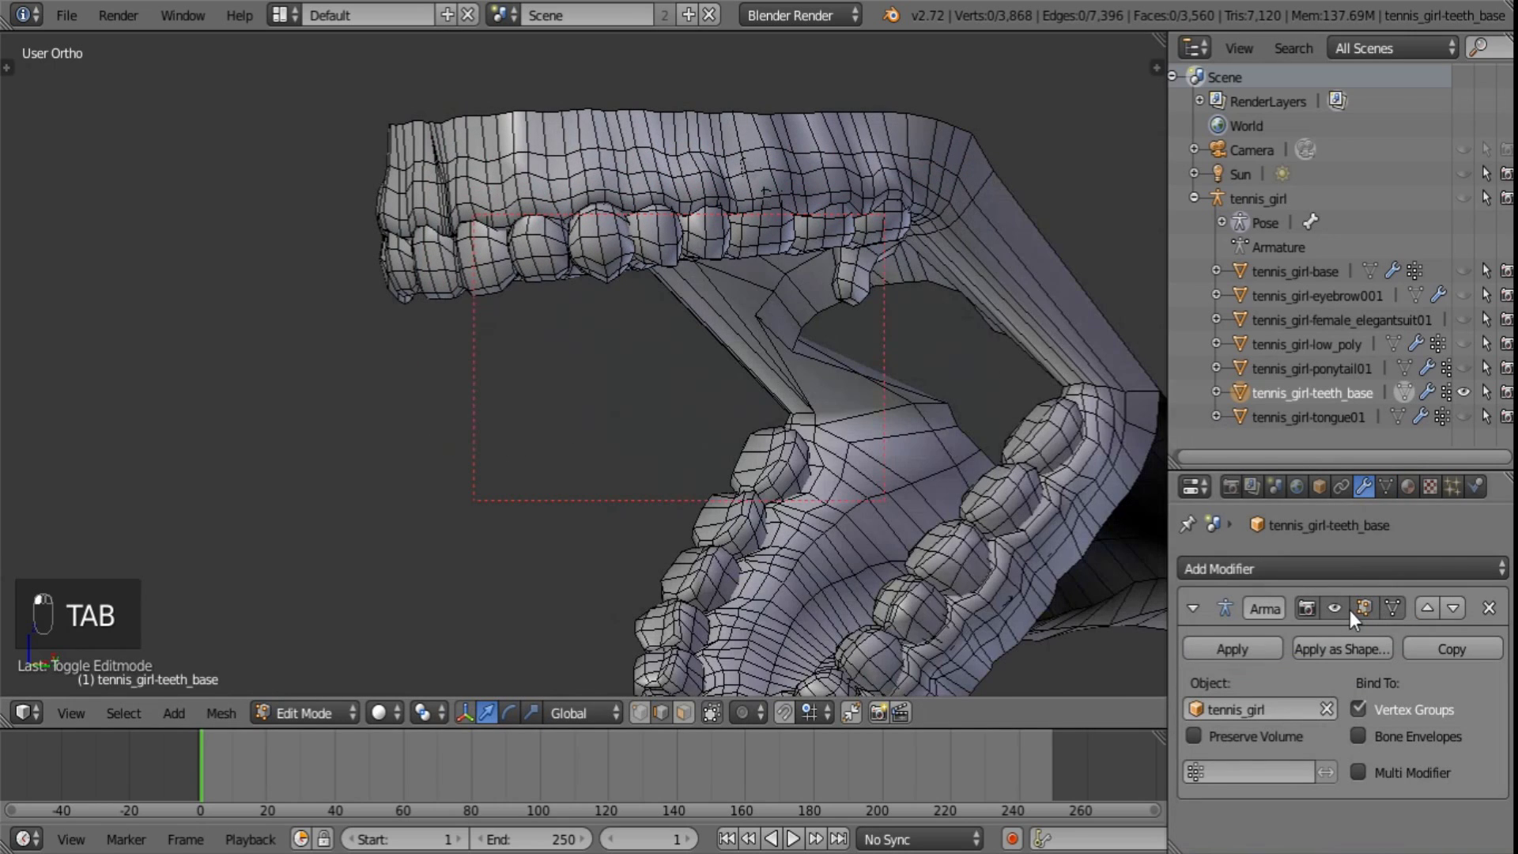
middle_click_drag(932, 381, 775, 459, "shift")
left_click(682, 718)
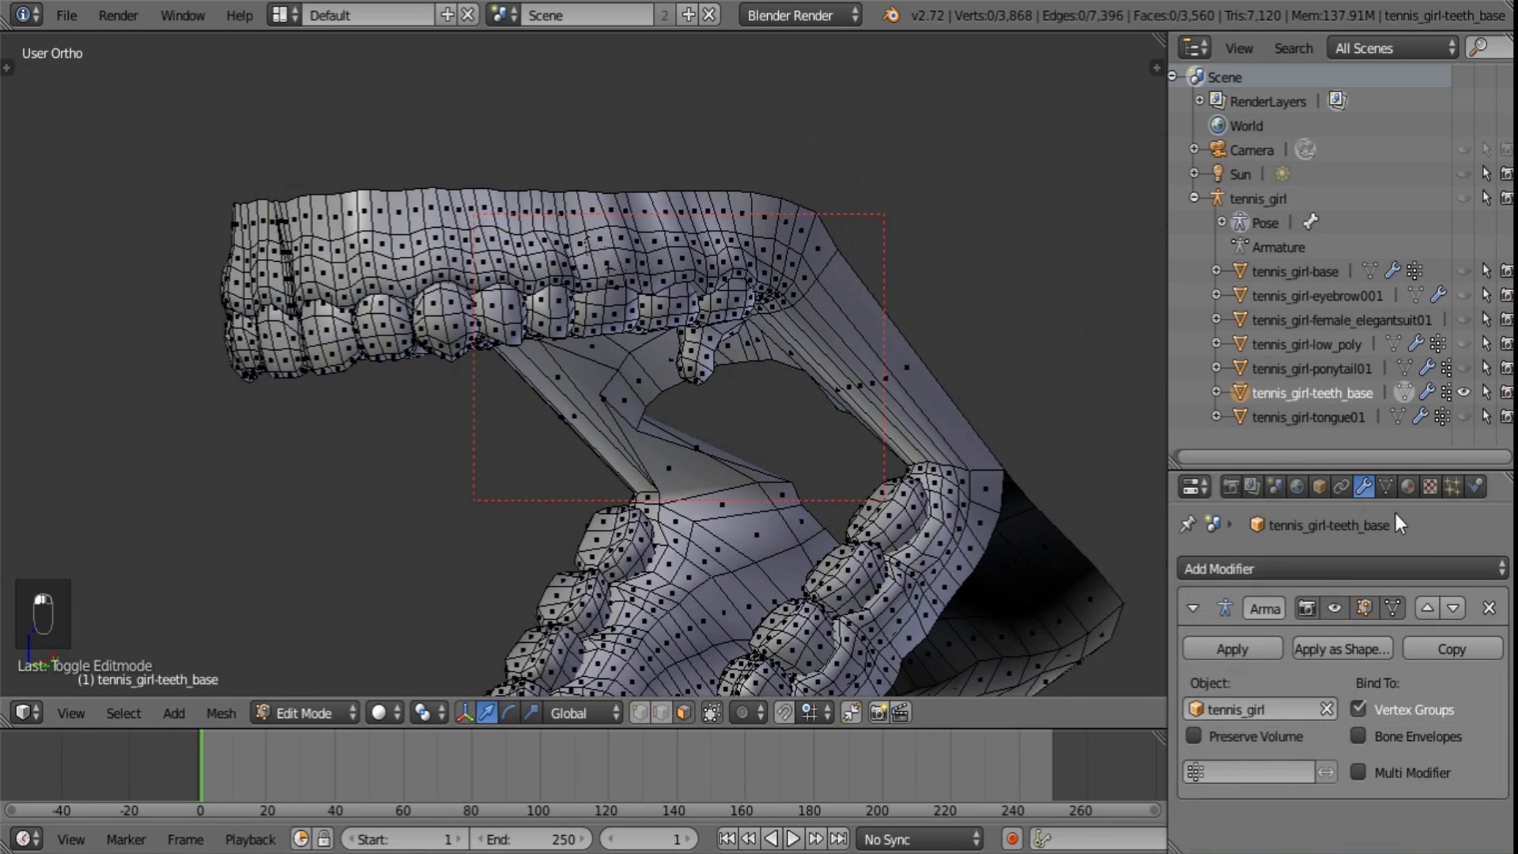
- Set the teeth material's diffuse shader to Toon with intensity 1.000, size 1.280 and smooth 0.000
left_click(1407, 488)
scroll(1496, 646, "down", 1)
scroll(1498, 660, "down", 5)
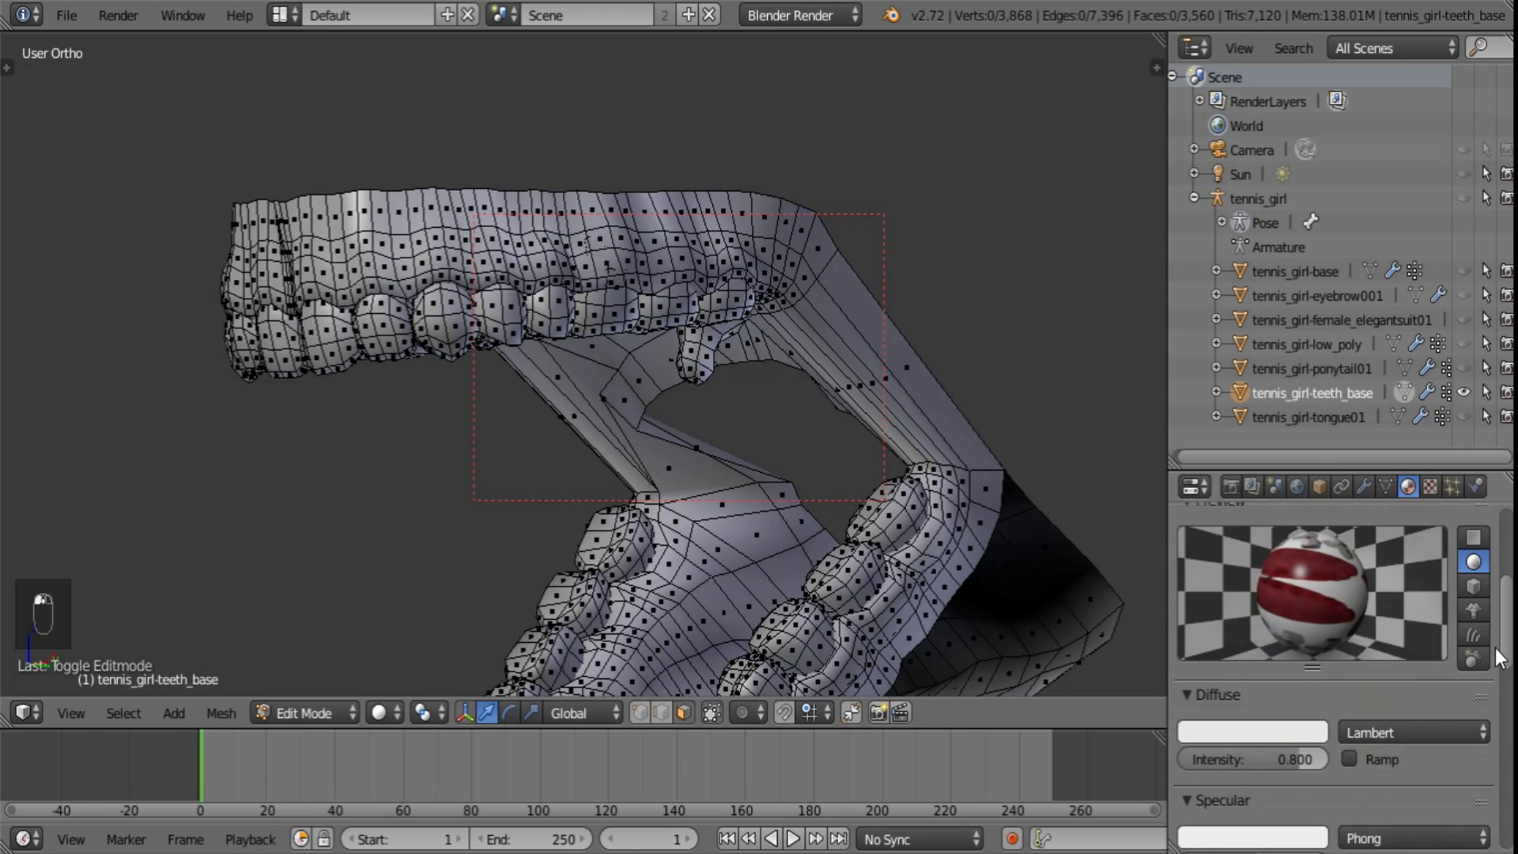
left_click(1391, 695)
left_click(1394, 603)
scroll(1410, 711, "down", 3)
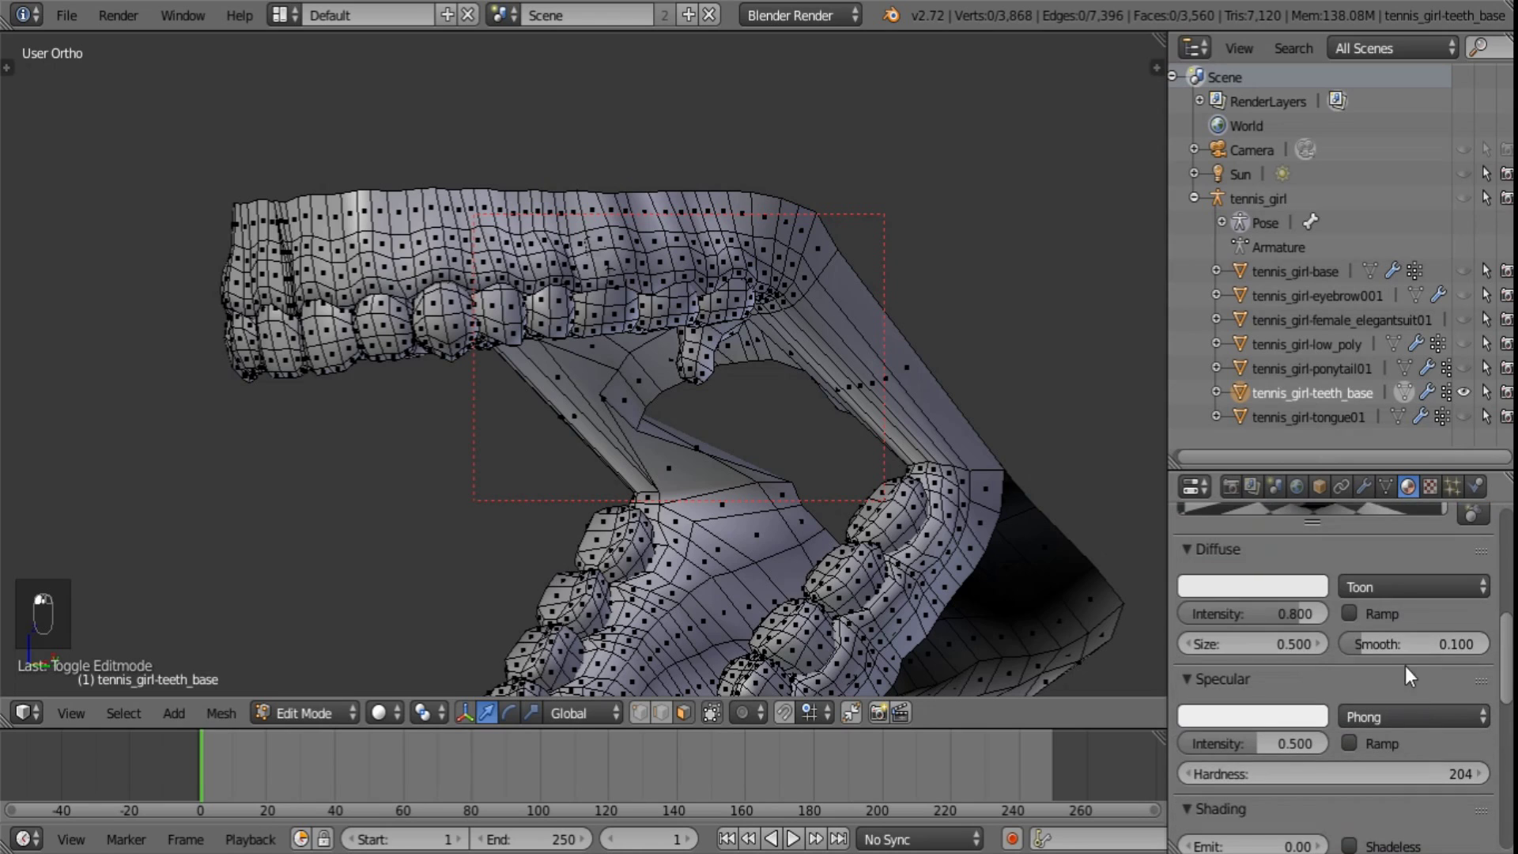
scroll(1341, 665, "up", 3)
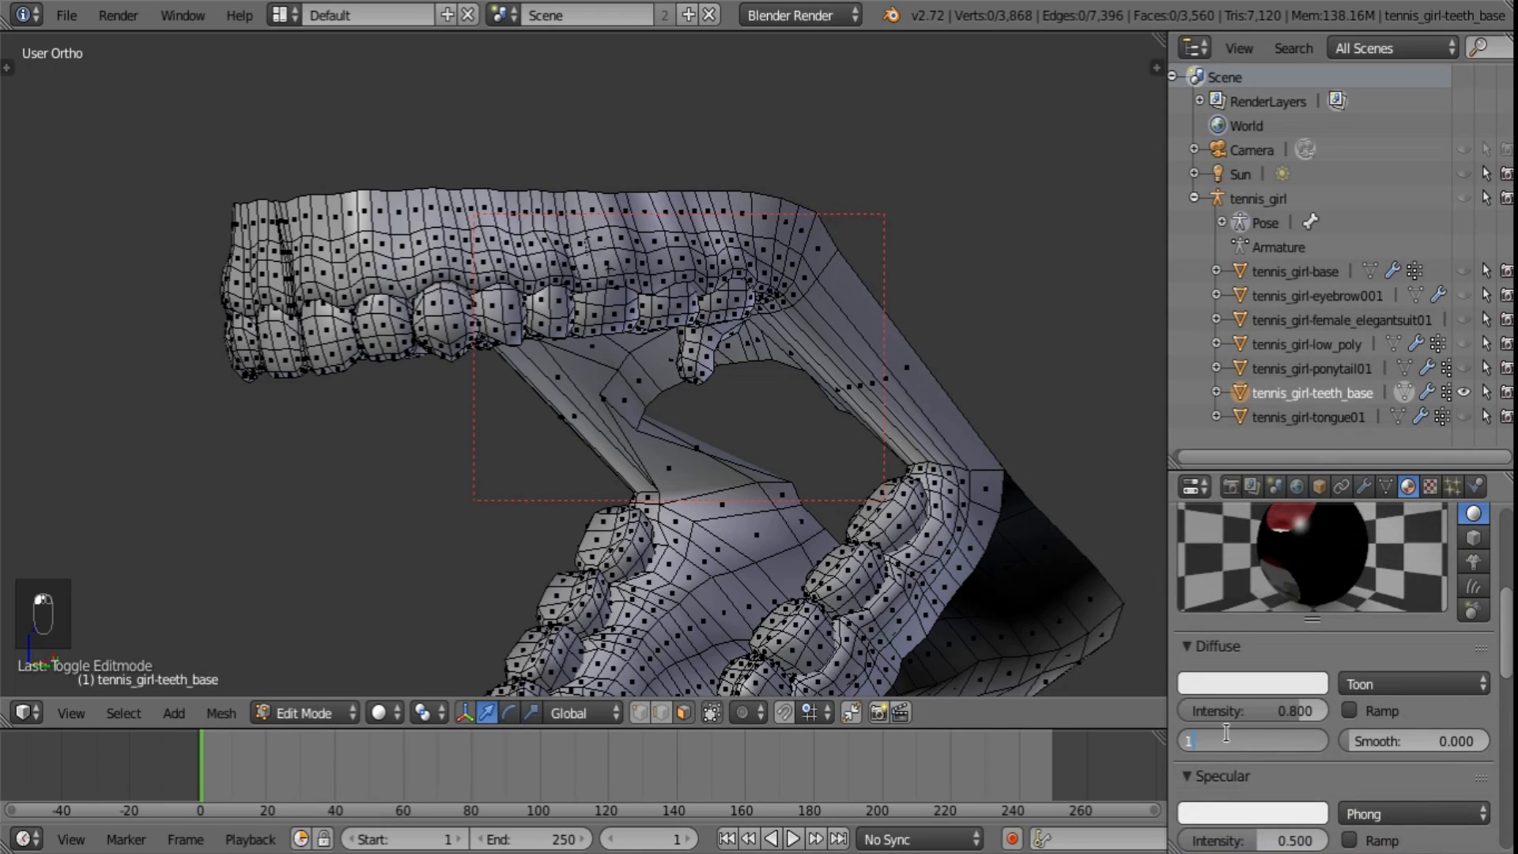
key("Return")
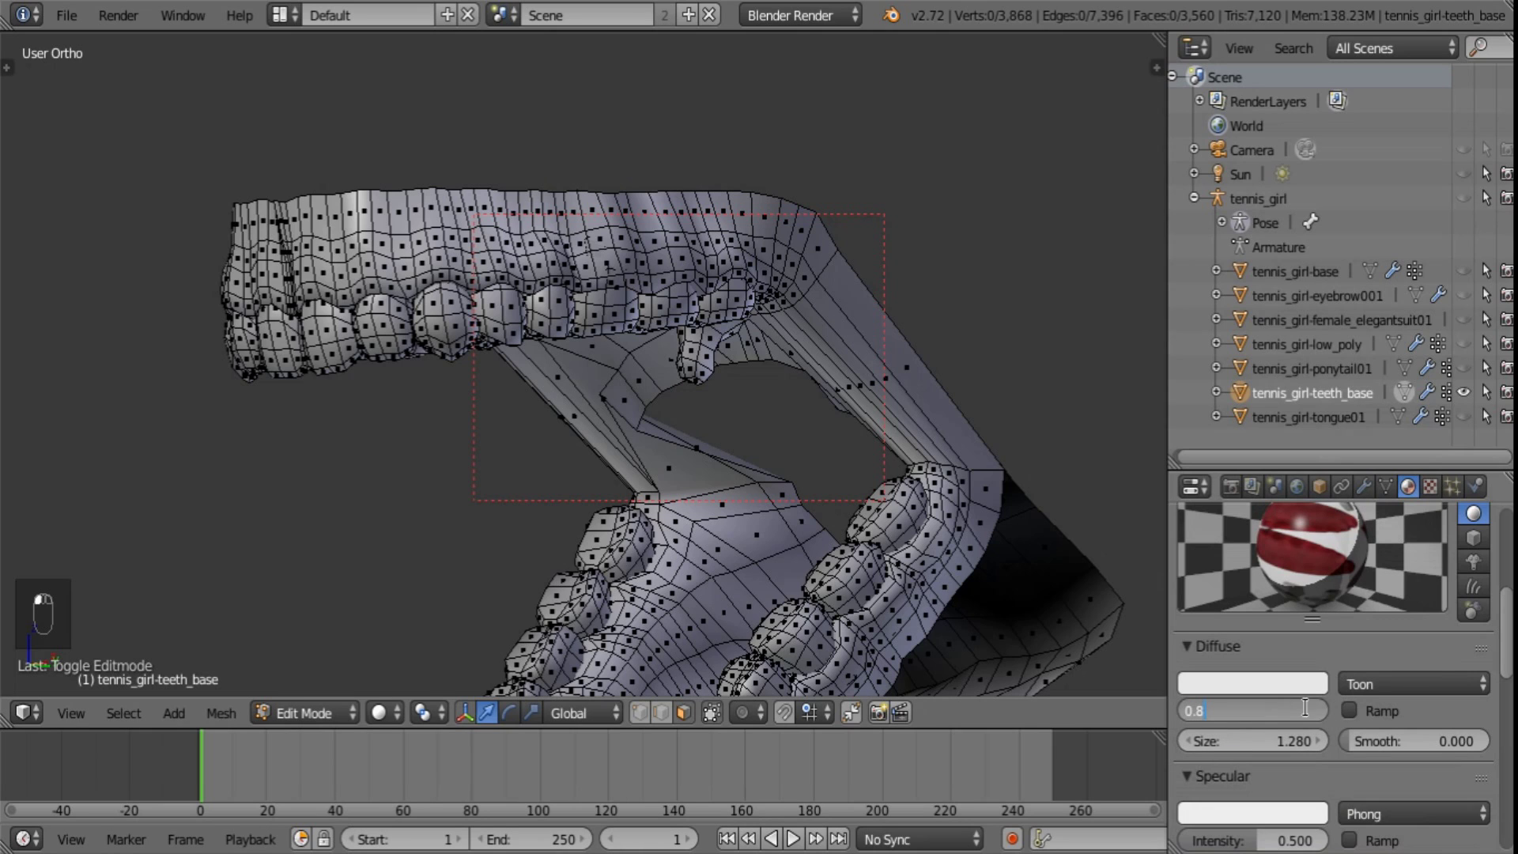
- Change the teeth material's specular shader to Toon
scroll(1391, 712, "down", 7)
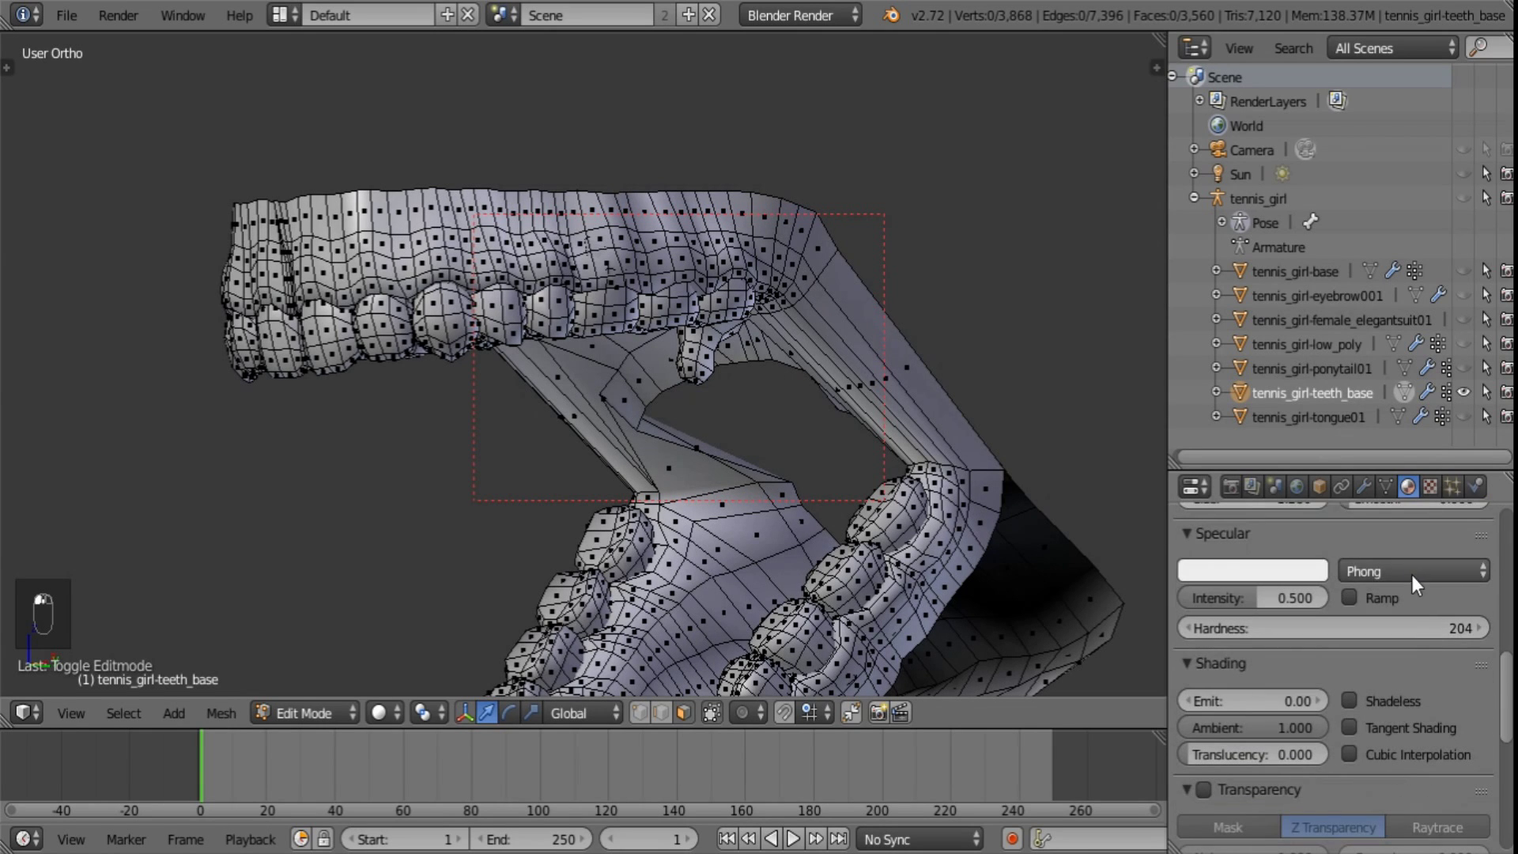
left_click(1411, 569)
left_click(1395, 465)
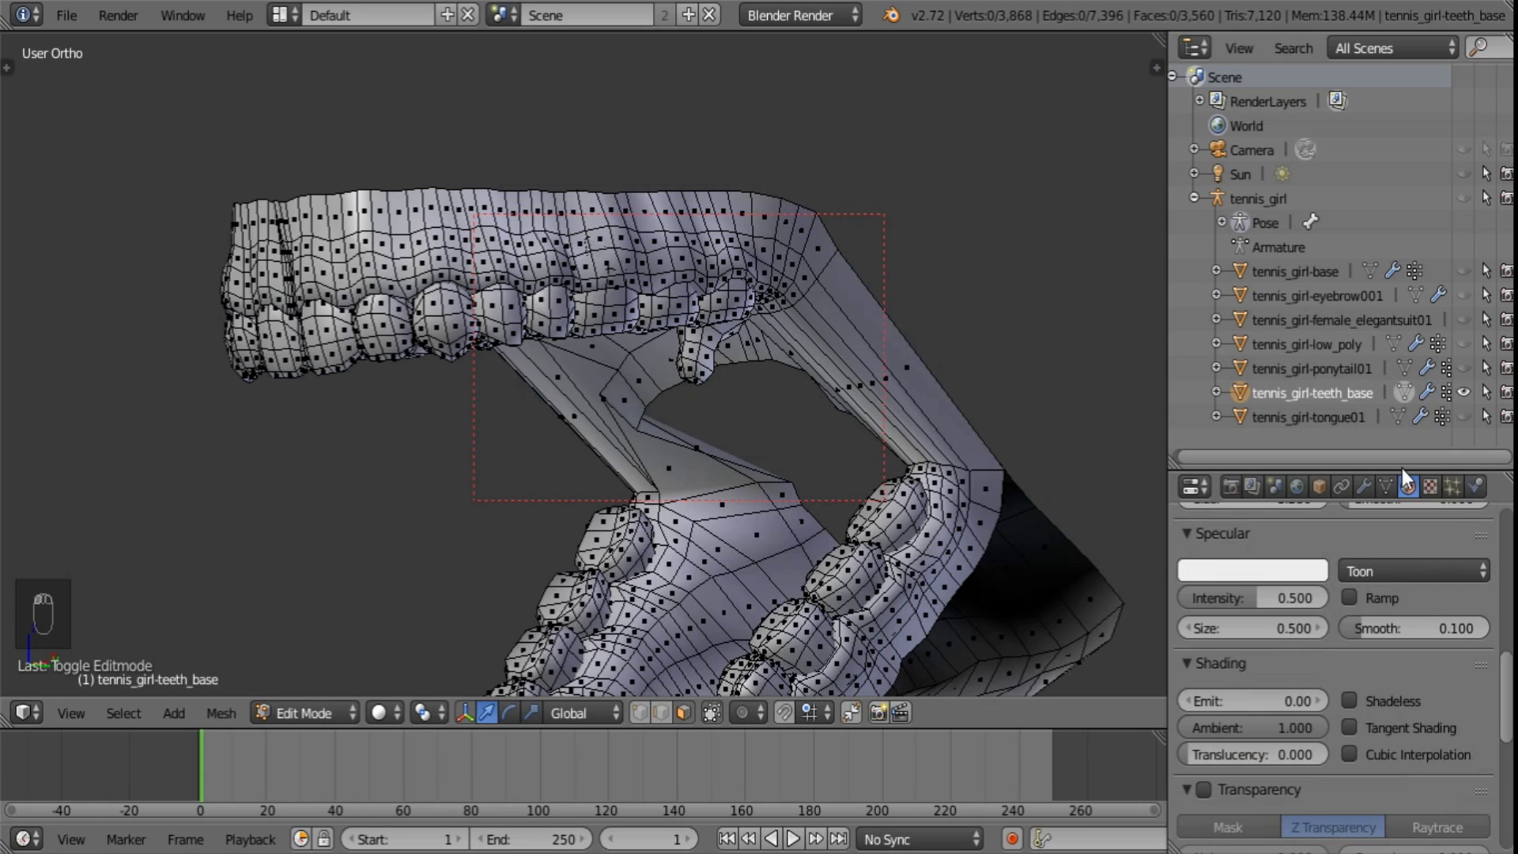
- Rearrange the workspace with a full-height properties editor and a separate outliner beside it, its header on top and tennis_girl expanded
left_click_drag(1402, 468, 1404, 175)
scroll(1399, 559, "up", 9)
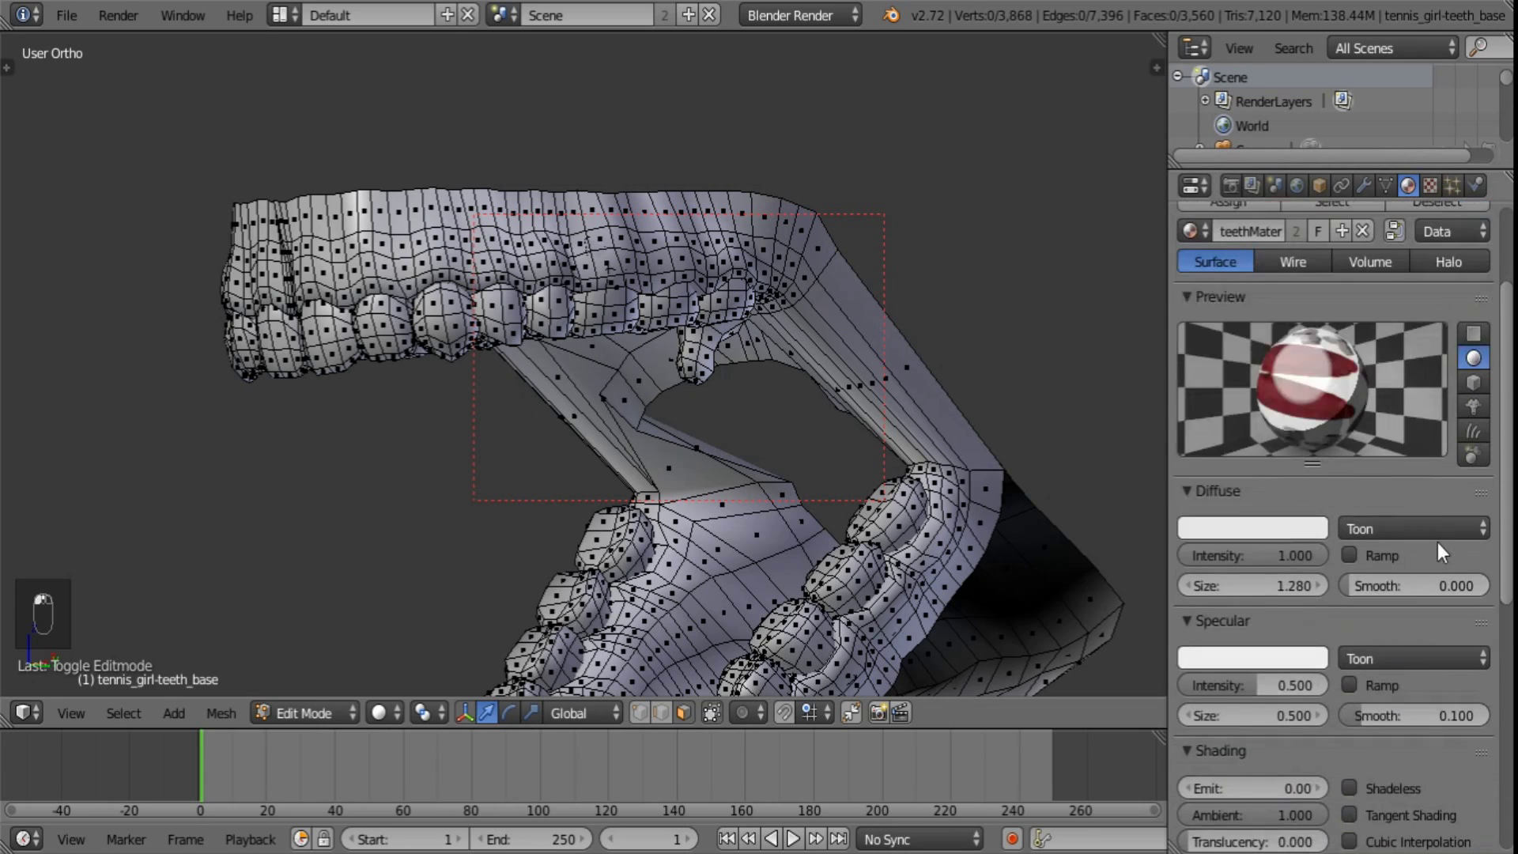
left_click_drag(1156, 40, 867, 478)
left_click(897, 713)
left_click(974, 317)
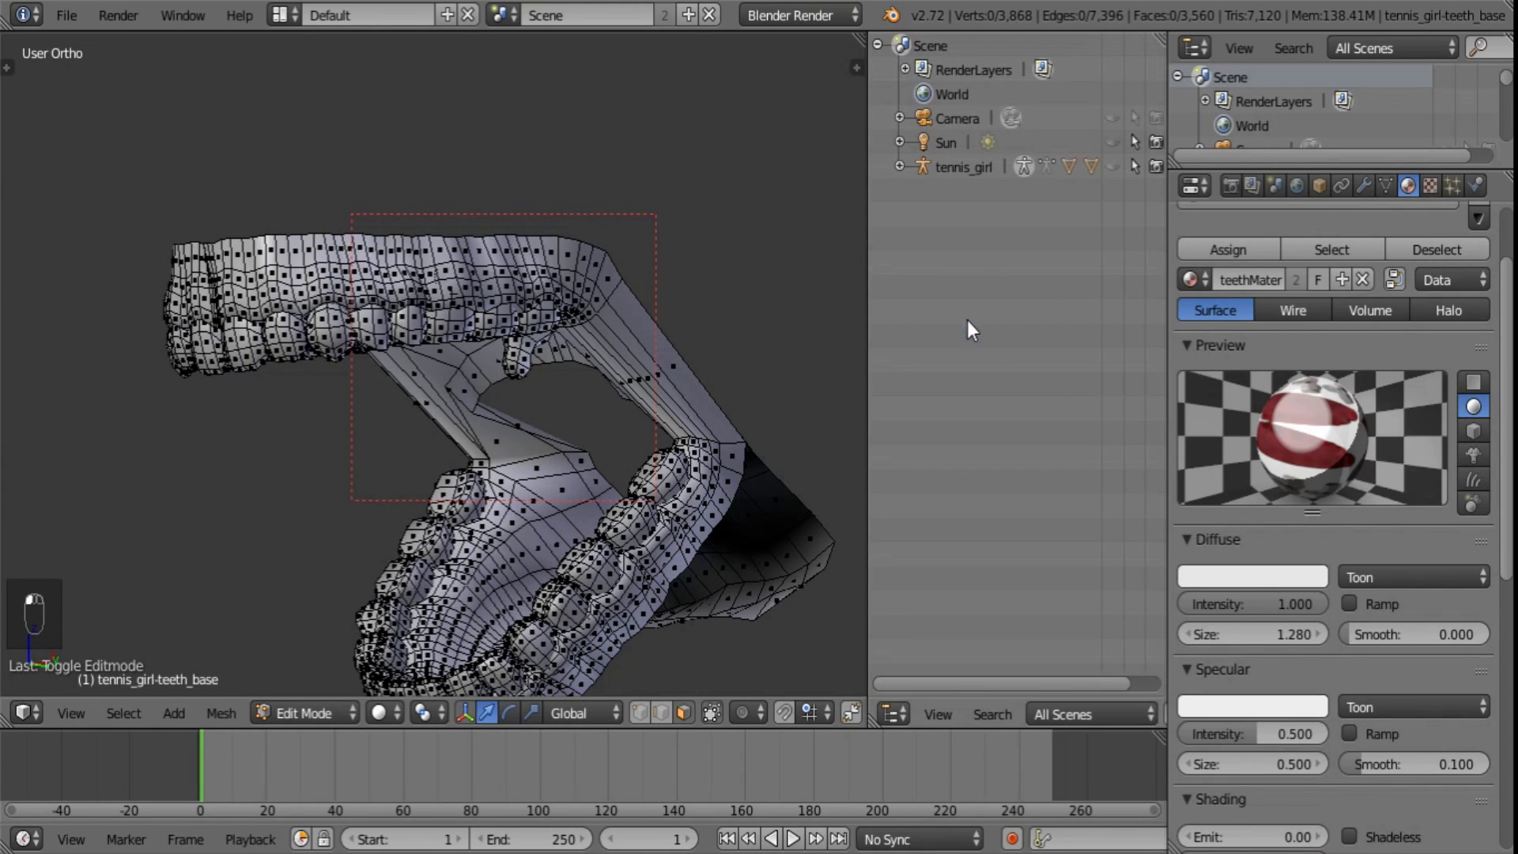
left_click_drag(1174, 162, 1202, 119)
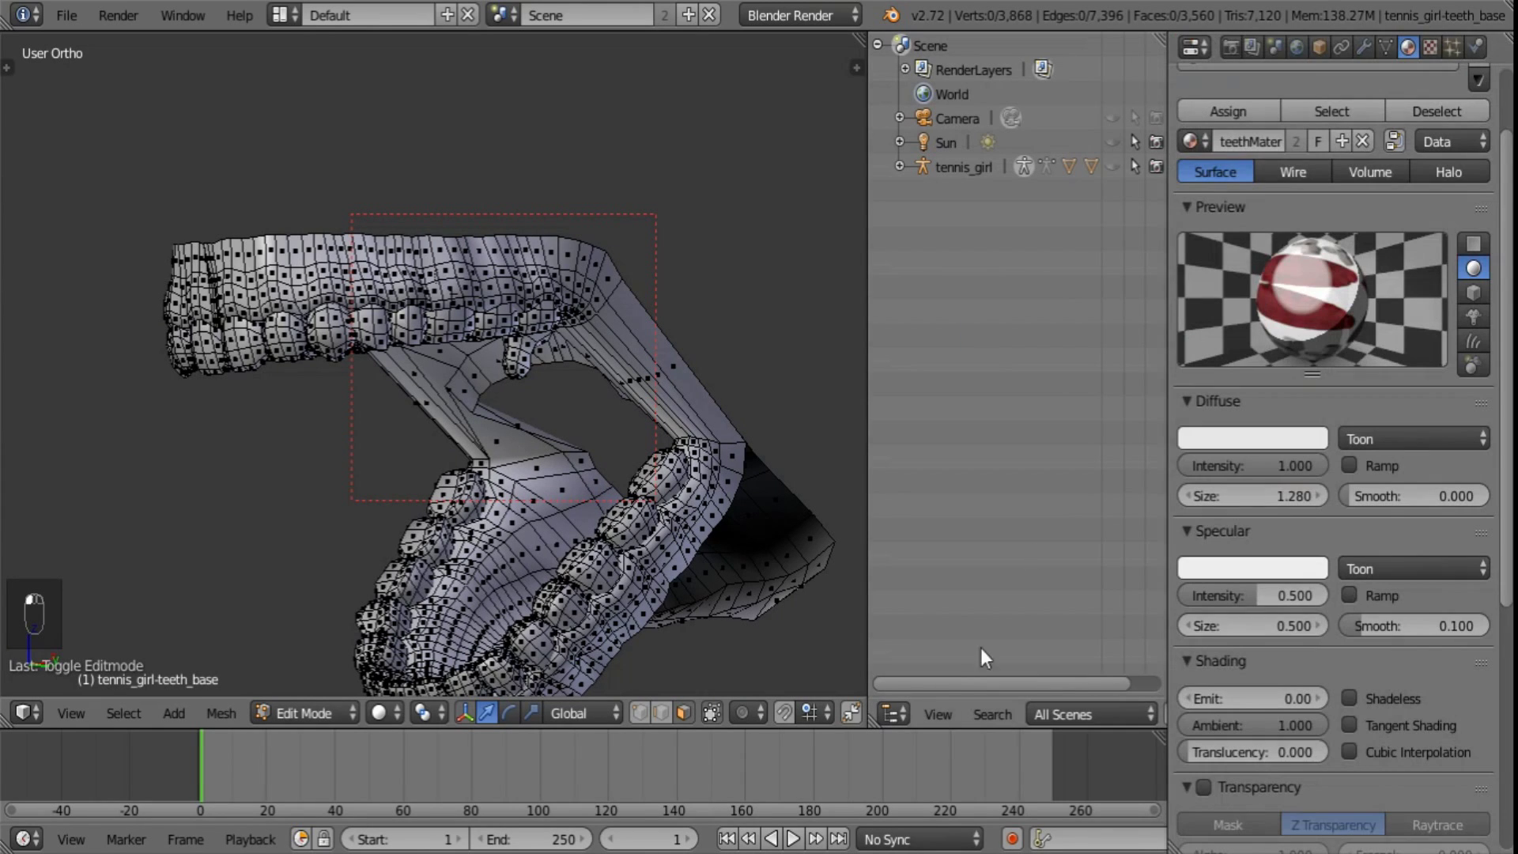
right_click(917, 715)
left_click(922, 714)
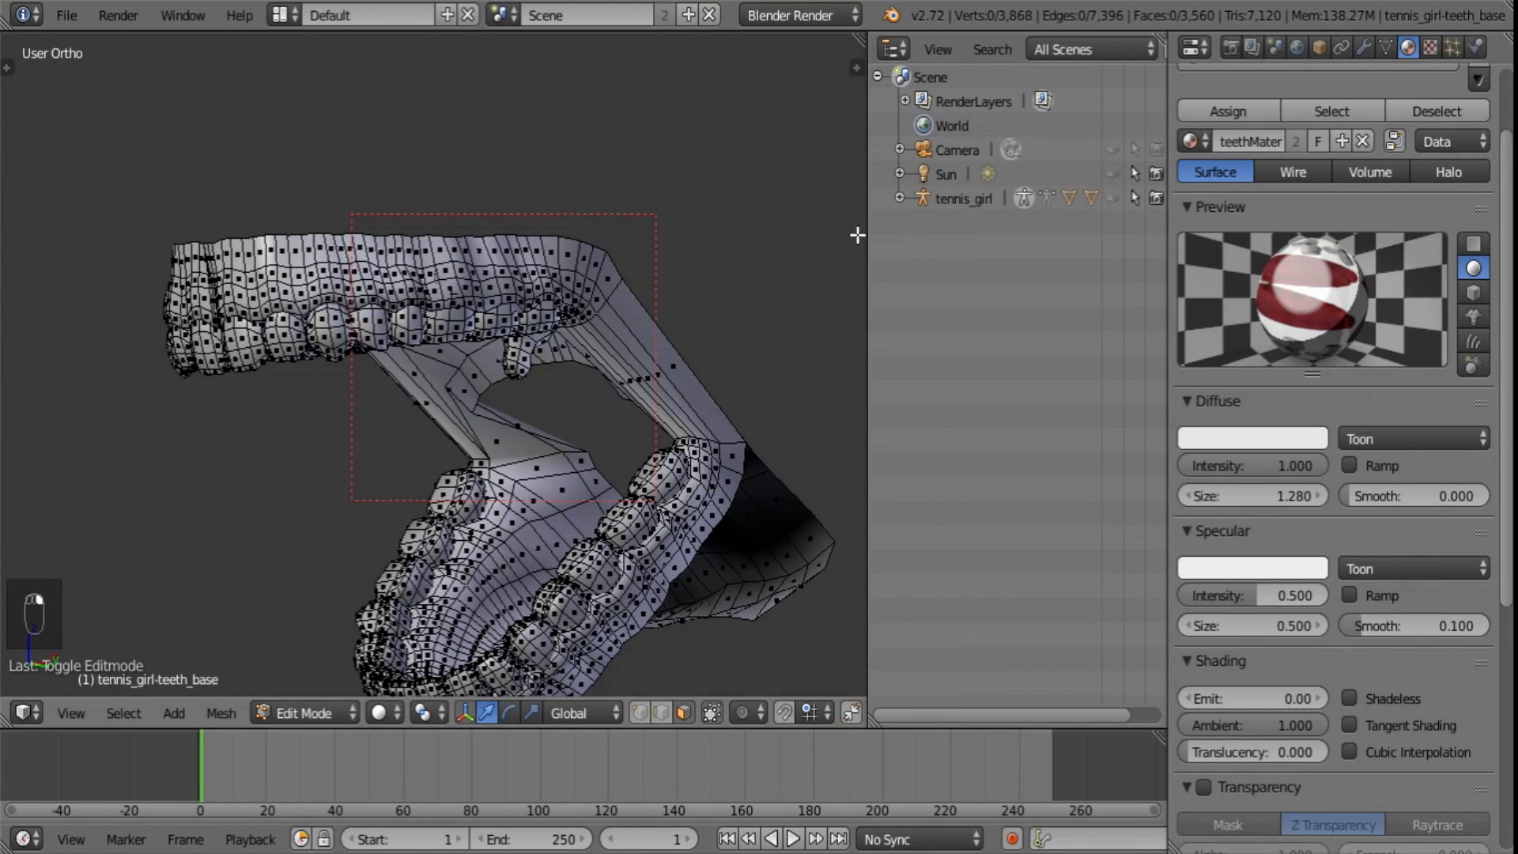
left_click_drag(867, 230, 789, 214)
left_click(820, 197)
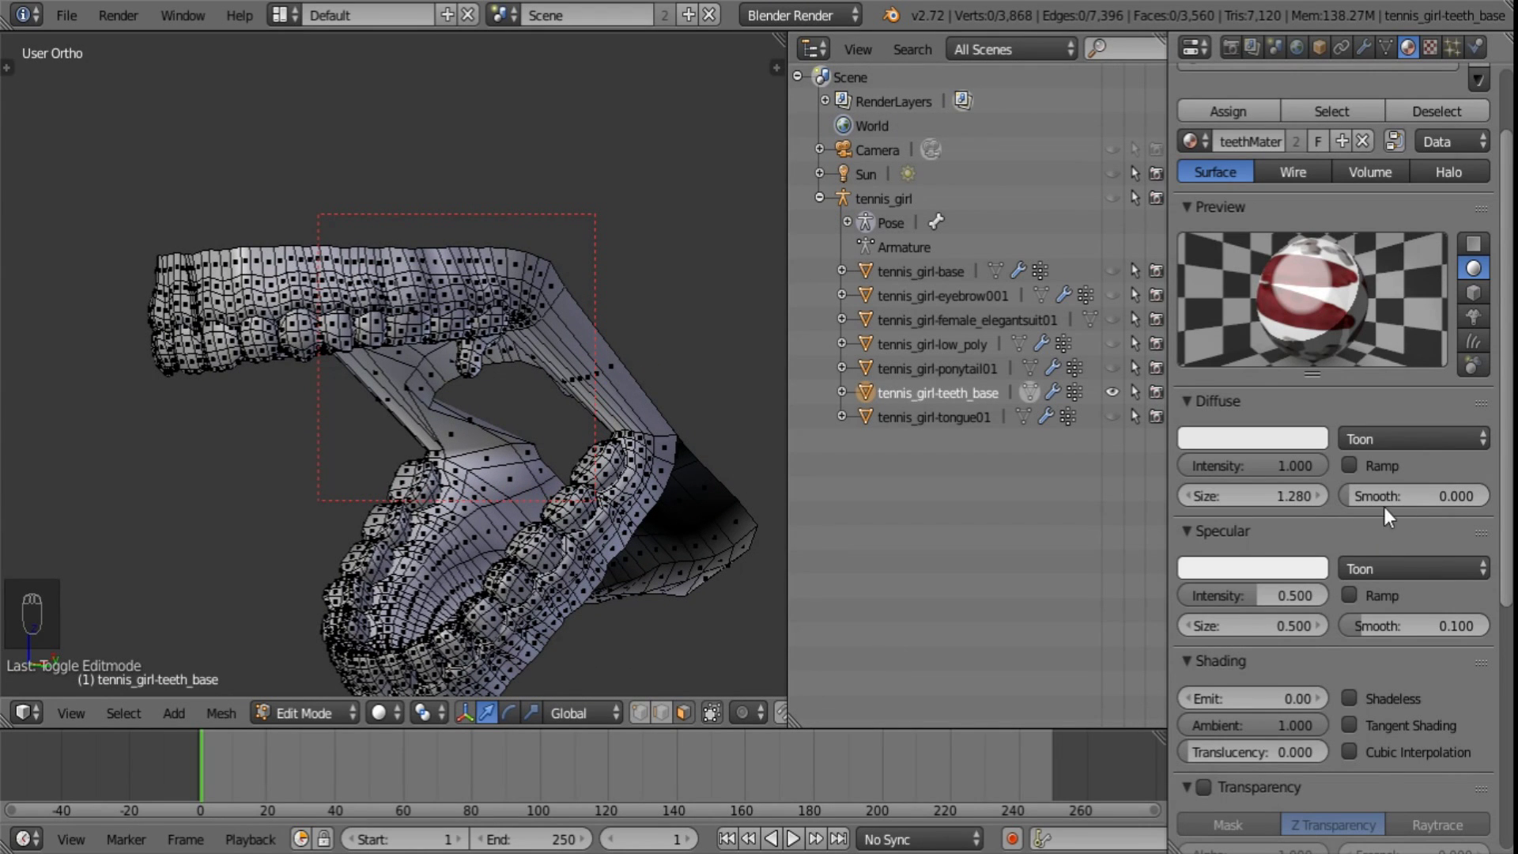
- Set the teeth material's specular intensity to 1.000, size to 0.118 and smooth to 0.000
left_click_drag(1402, 628, 1331, 599)
left_click_drag(1159, 628, 1118, 628)
- Expand the teeth material's Options and look through its rendering and shadow settings
scroll(1423, 642, "down", 5)
scroll(1388, 654, "down", 5)
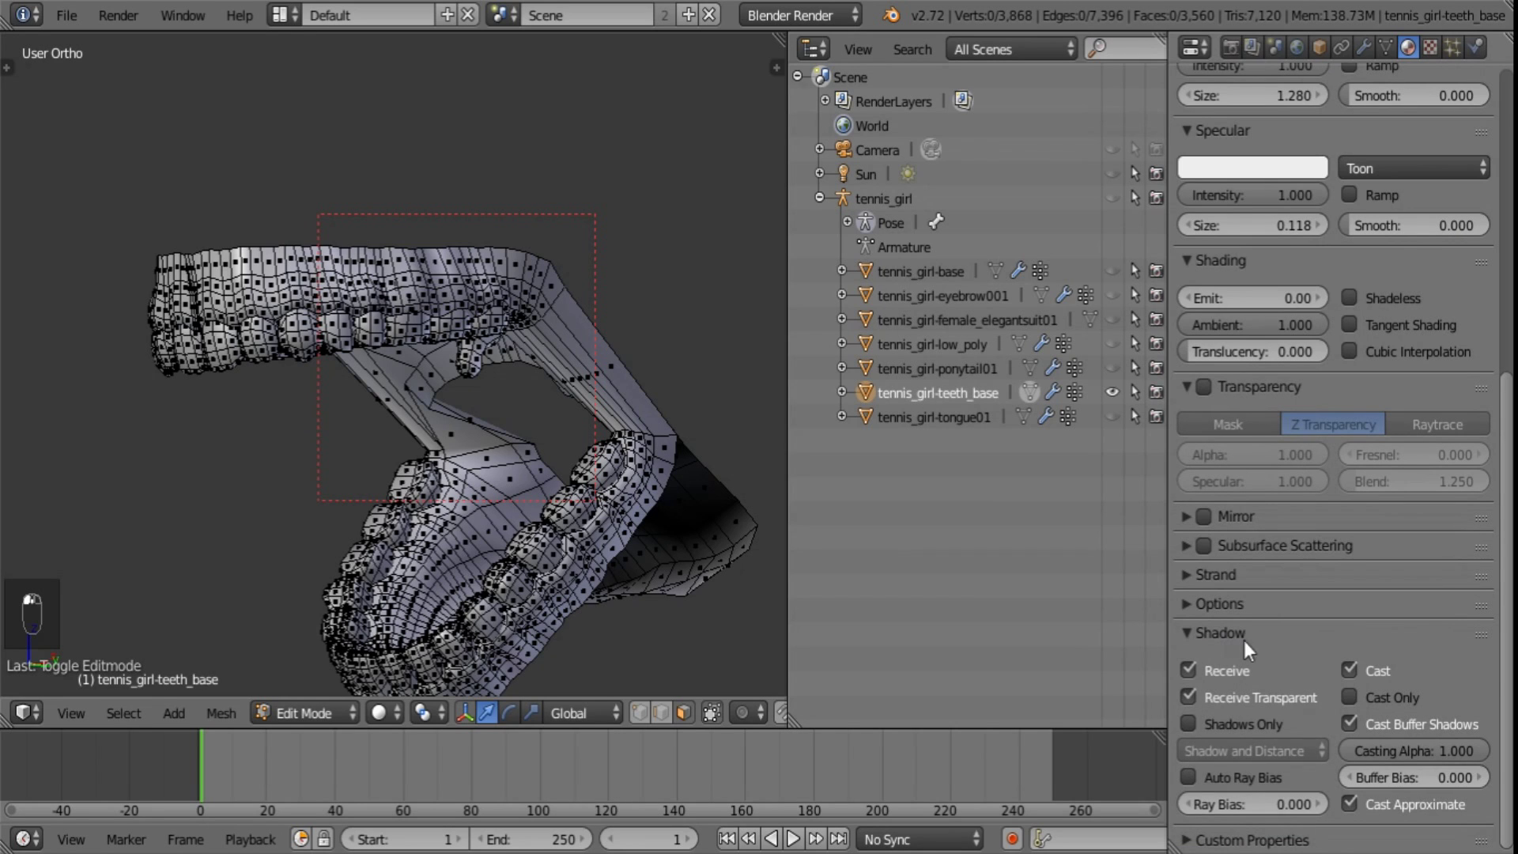
left_click(1221, 607)
left_click_drag(1481, 807, 1504, 809)
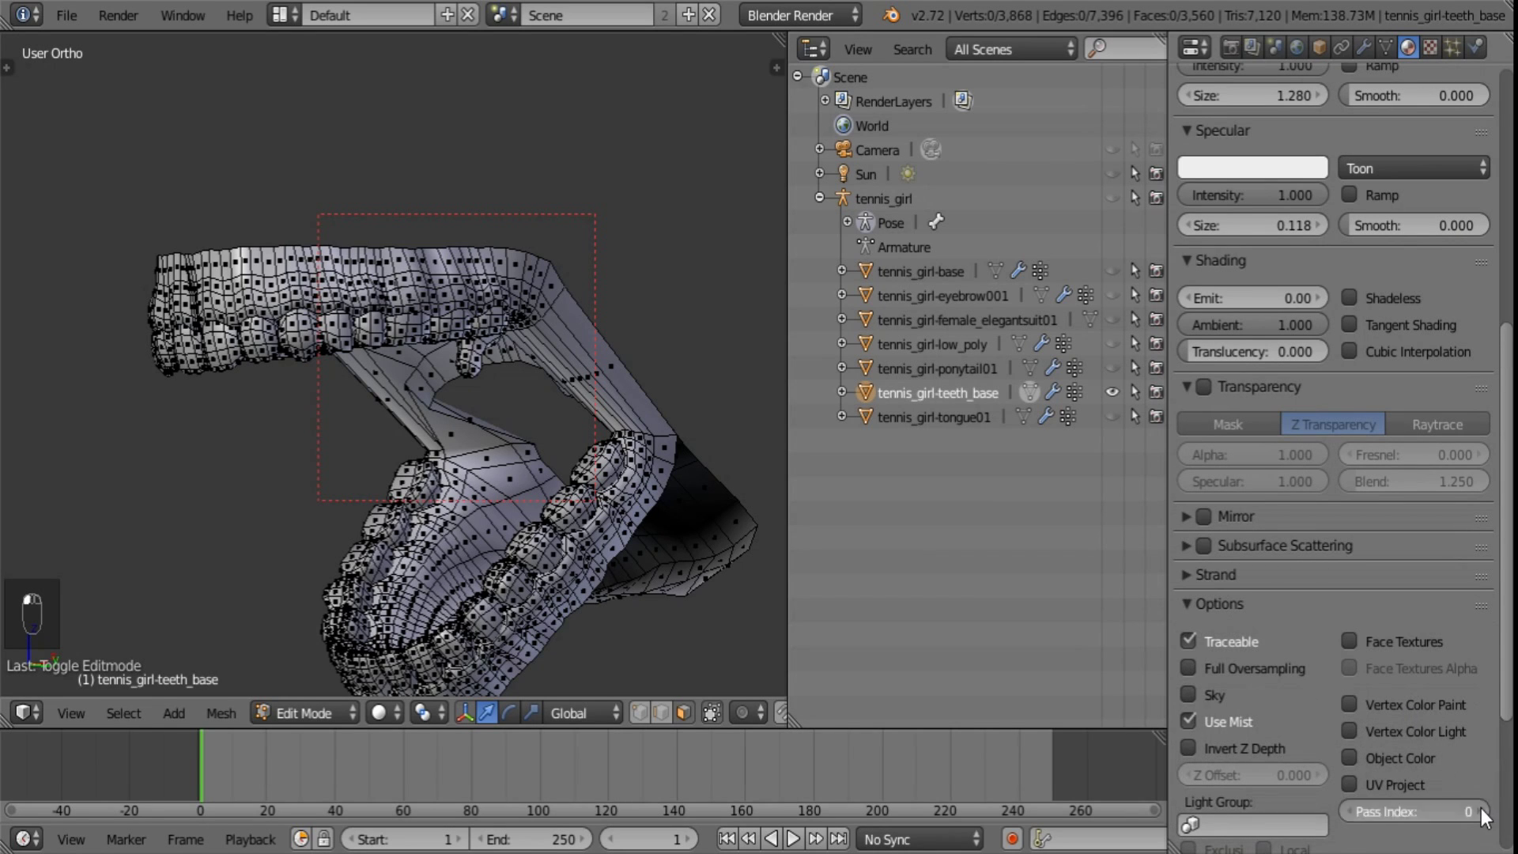
left_click(1250, 668)
- Remove the teeth.png image texture from the teeth material
left_click_drag(1509, 440, 1507, 186)
left_click(1430, 47)
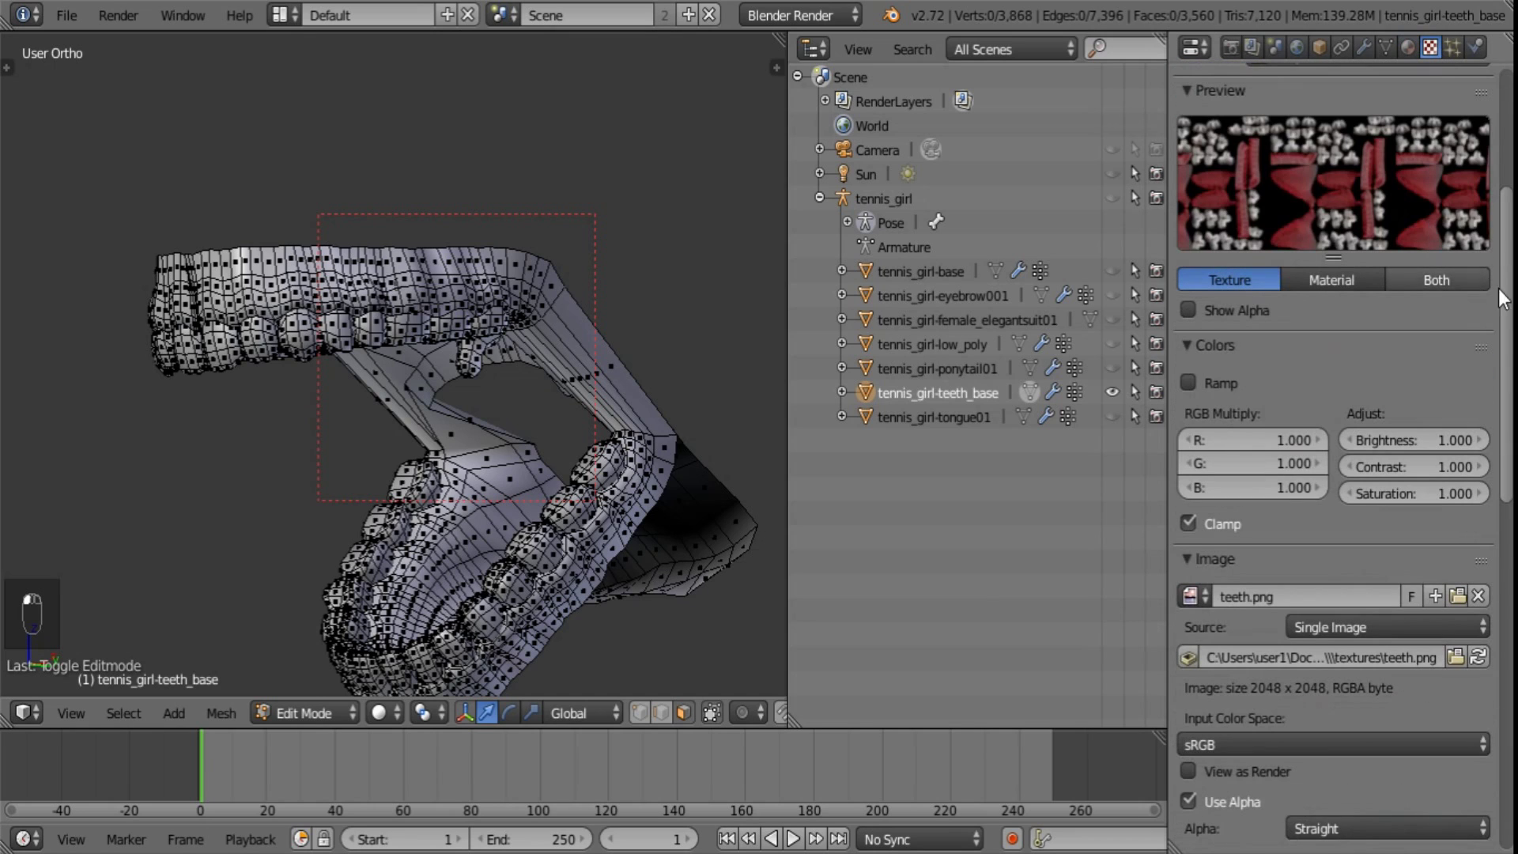
left_click(1476, 314)
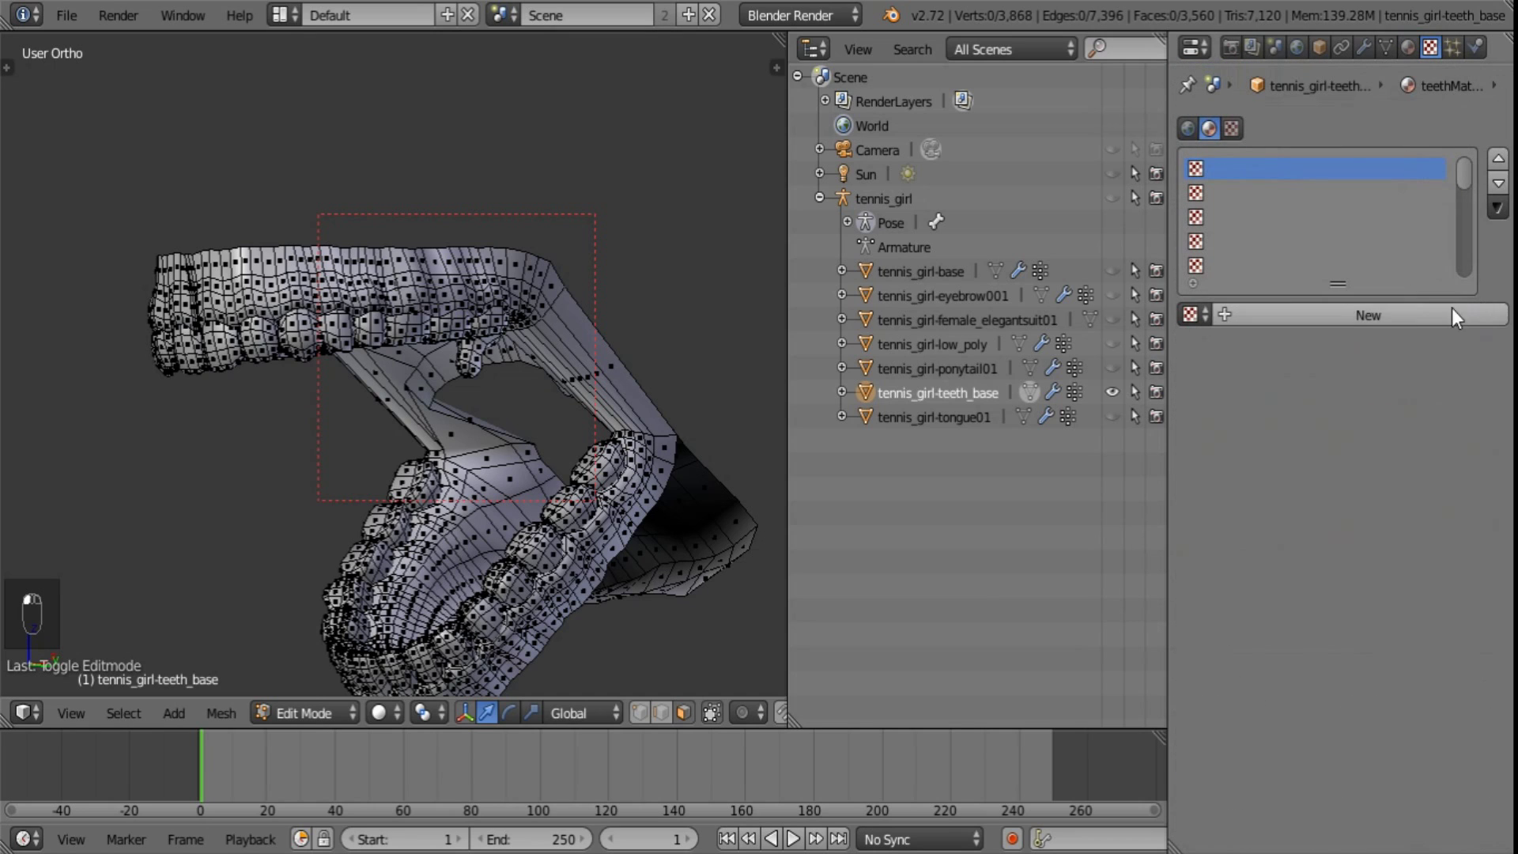
- Add a second material slot to the teeth mesh holding an independent copy of teethMaterial named Gums
left_click(1403, 49)
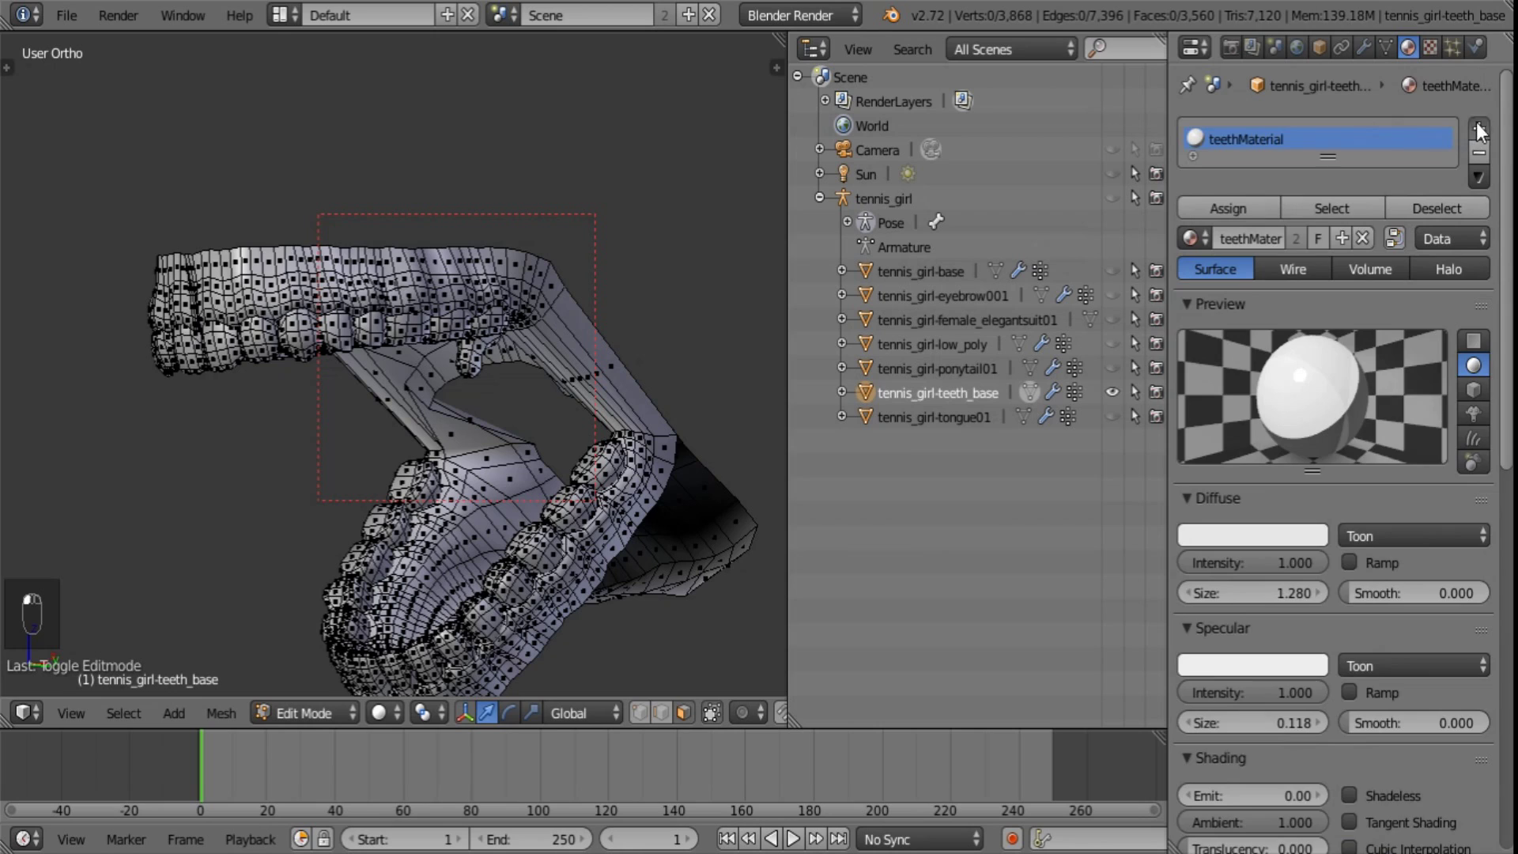
left_click(1479, 129)
left_click(1193, 240)
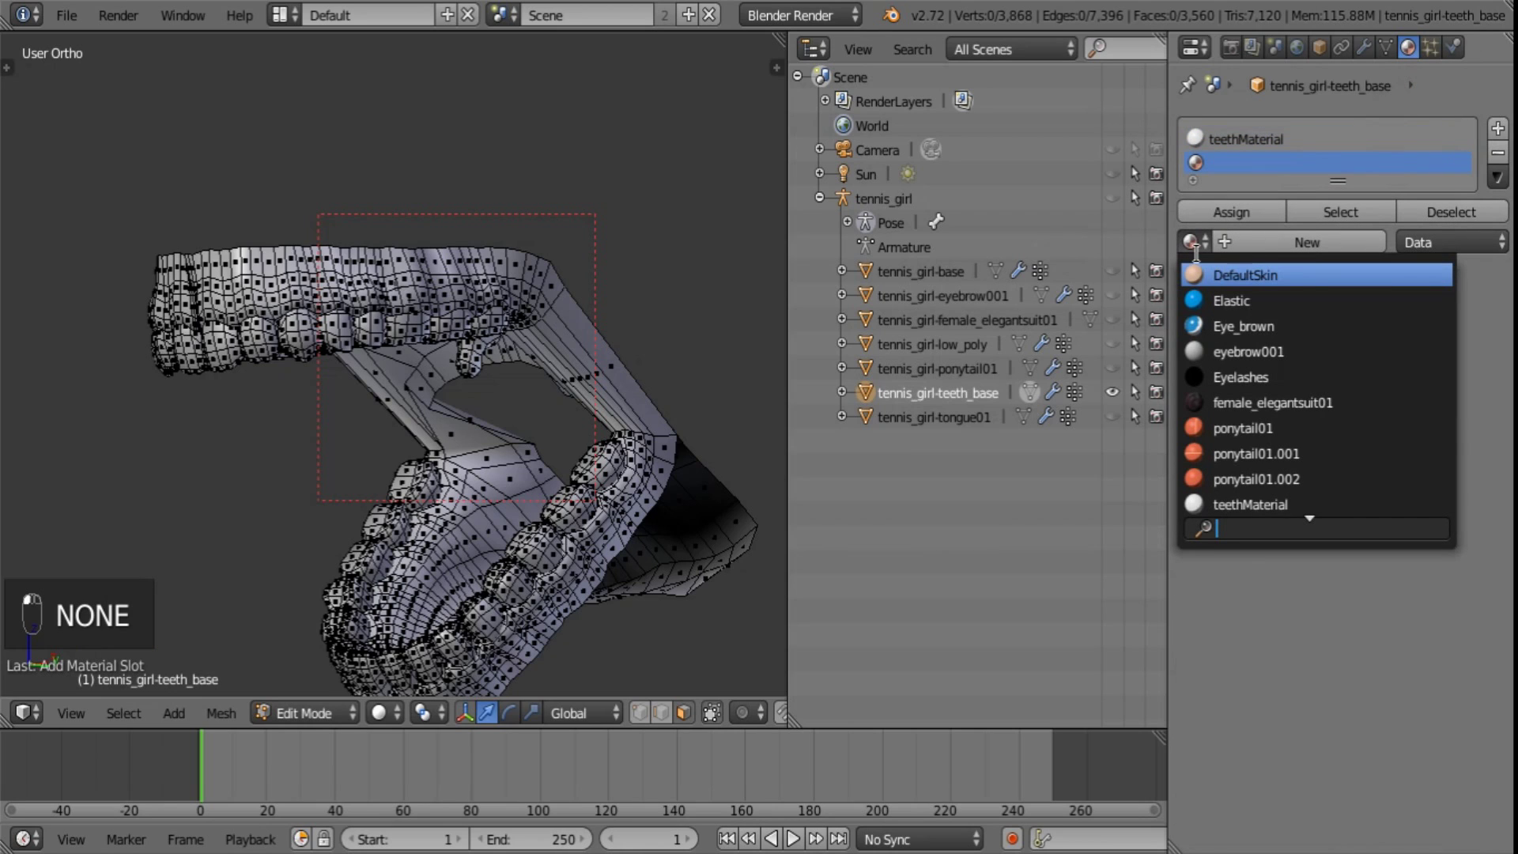
left_click(1249, 504)
left_click(1341, 242)
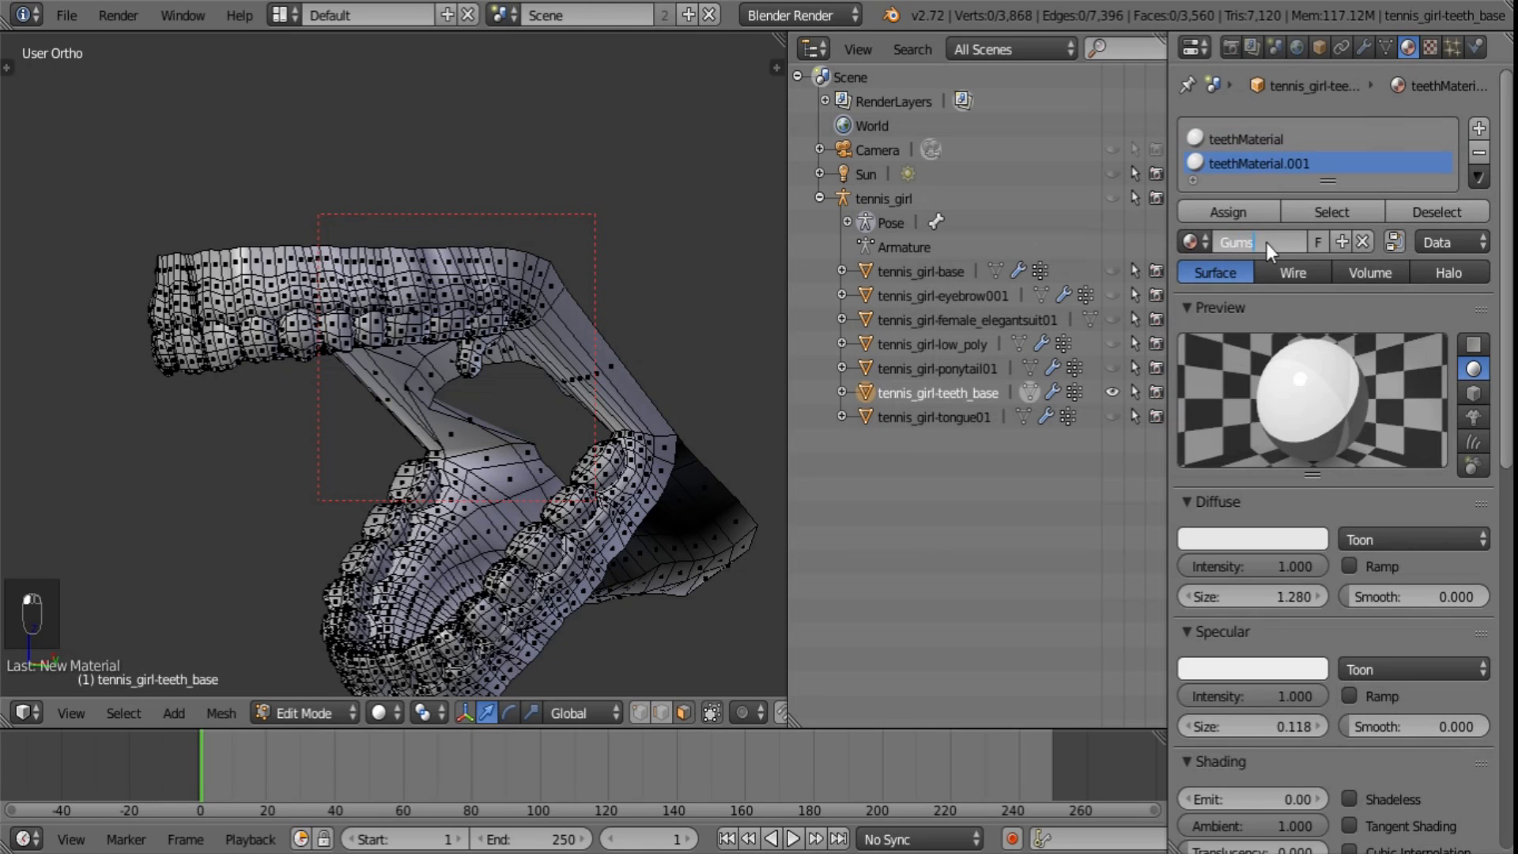
key("Return")
- Give the Gums material a pink diffuse colour and lower its specular intensity to about 0.457
left_click(1296, 535)
left_click_drag(1214, 303, 1227, 345)
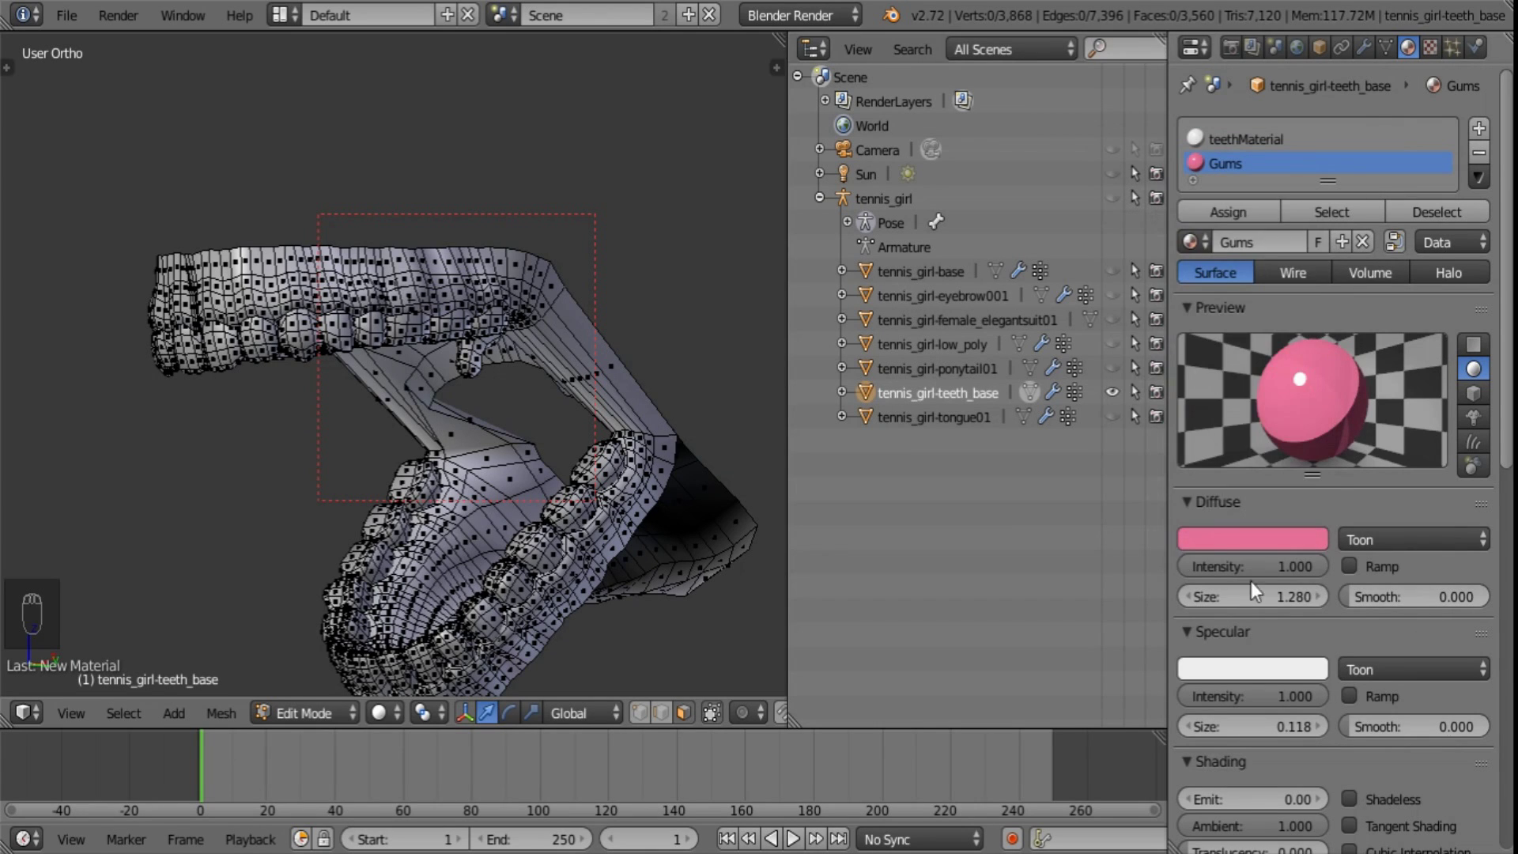
left_click_drag(1286, 704, 1211, 696)
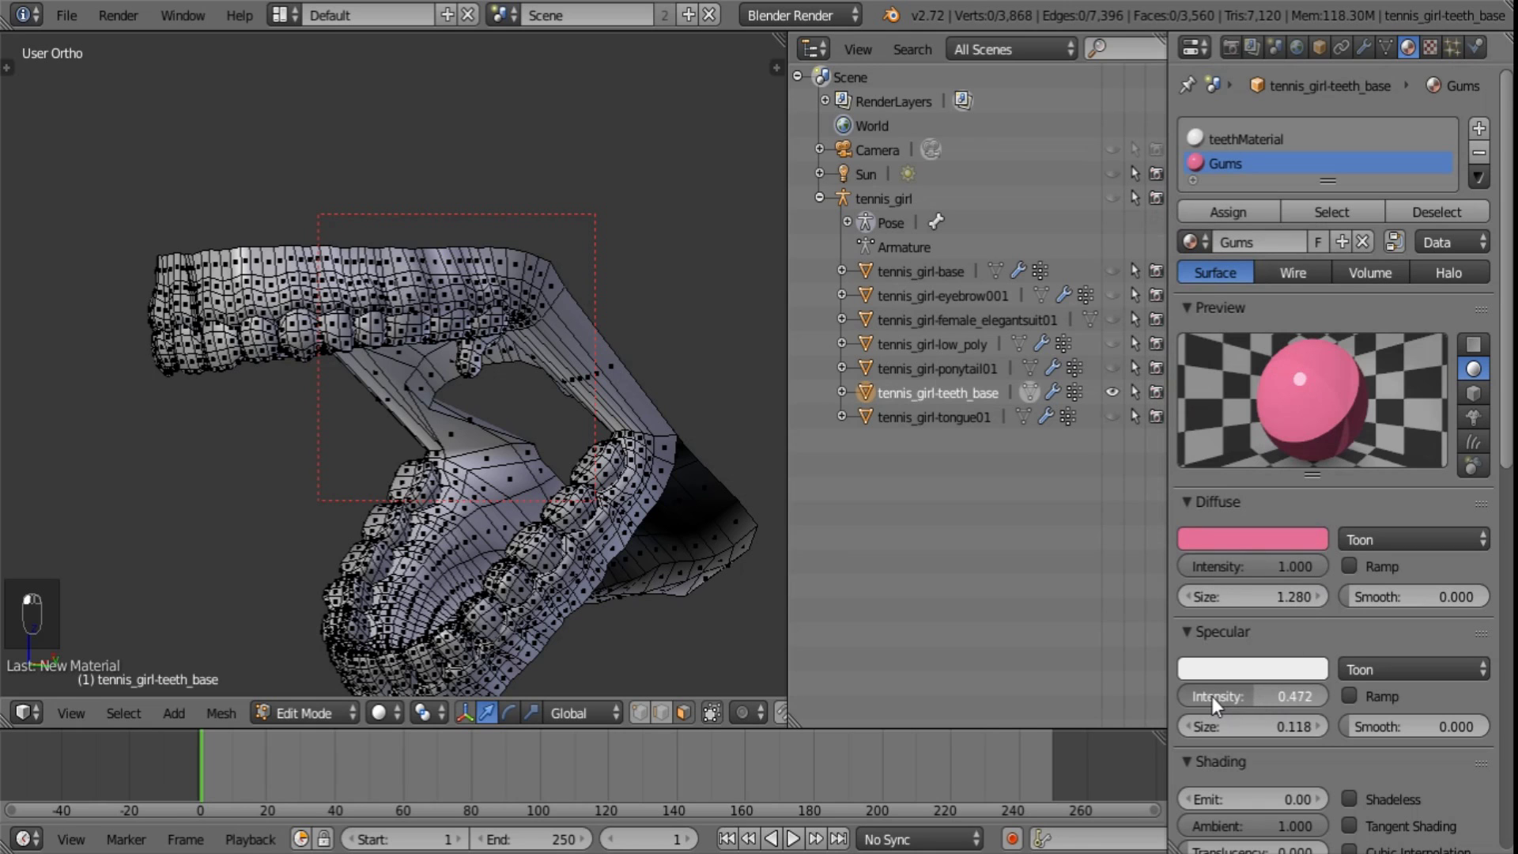
- Select the face loops of the upper gum, from its upper edge down to where the teeth begin
middle_click_drag(348, 385, 272, 414, "shift")
scroll(633, 554, "up", 3)
middle_click_drag(518, 317, 554, 366, "shift")
scroll(546, 316, "up", 2)
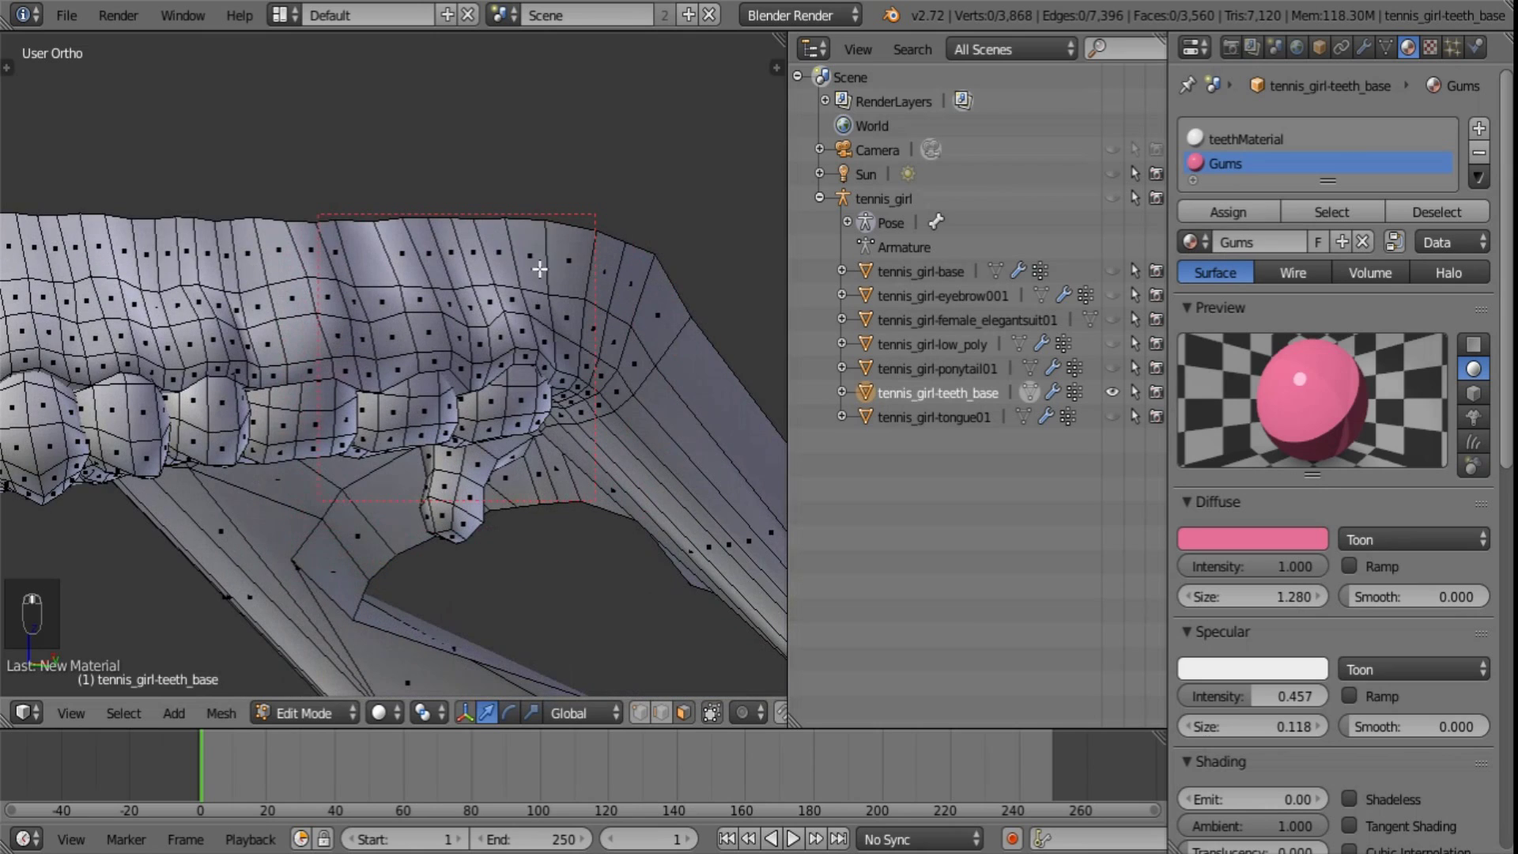
right_click(539, 268)
right_click(546, 266, "alt")
right_click(551, 313, "alt+shift")
right_click(549, 351, "alt+shift")
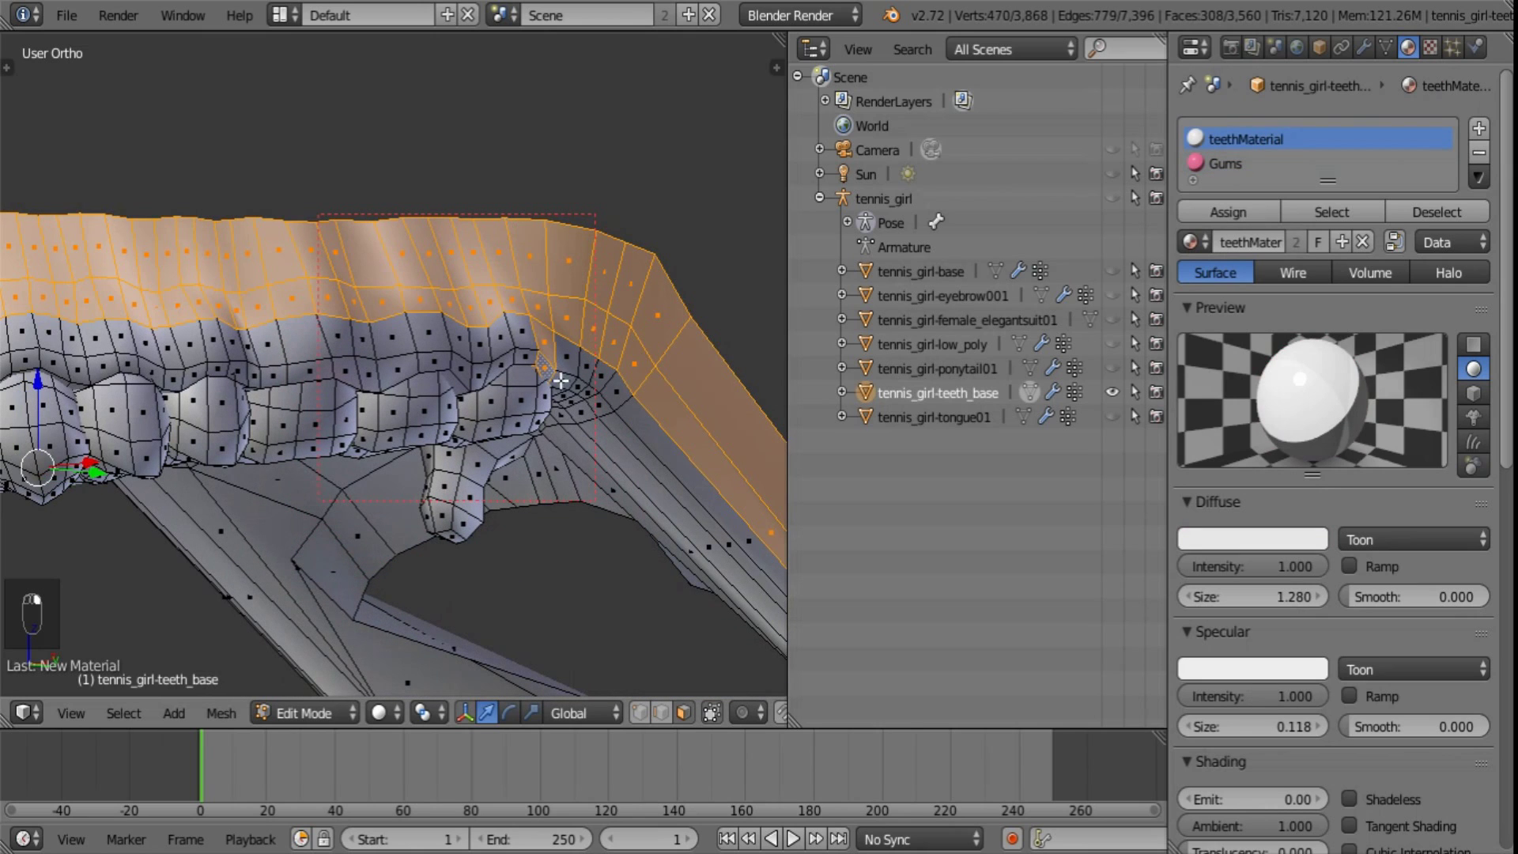
right_click(574, 364, "alt+shift")
right_click(576, 382, "alt+shift")
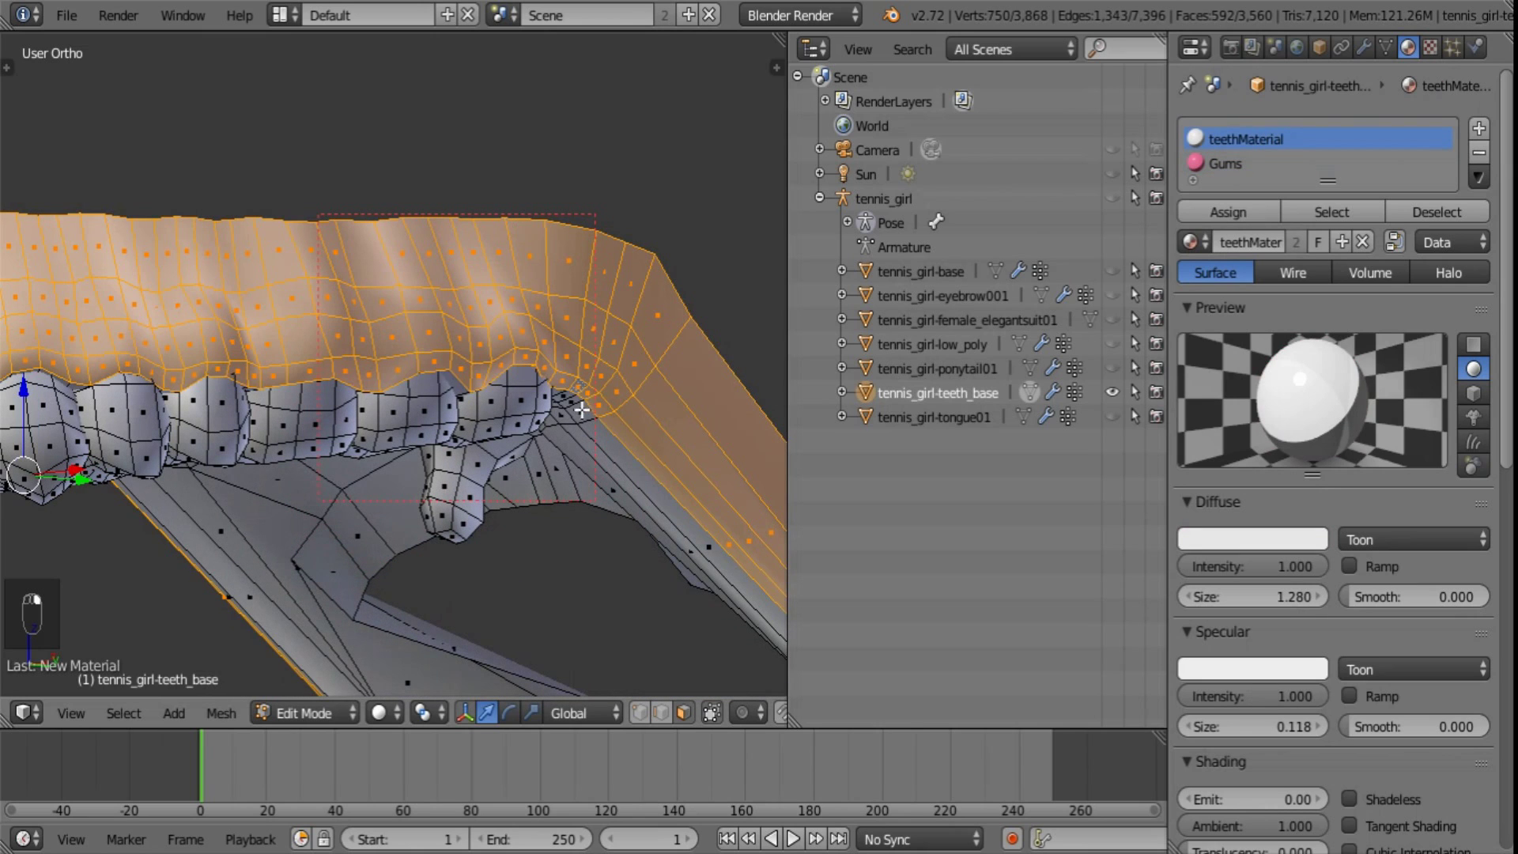
right_click(584, 408, "alt+shift")
- Add the face loops of the inner gum beside the back molar to the selection
middle_click_drag(589, 420, 656, 249)
middle_click_drag(624, 633, 645, 383, "shift")
scroll(643, 385, "up", 2)
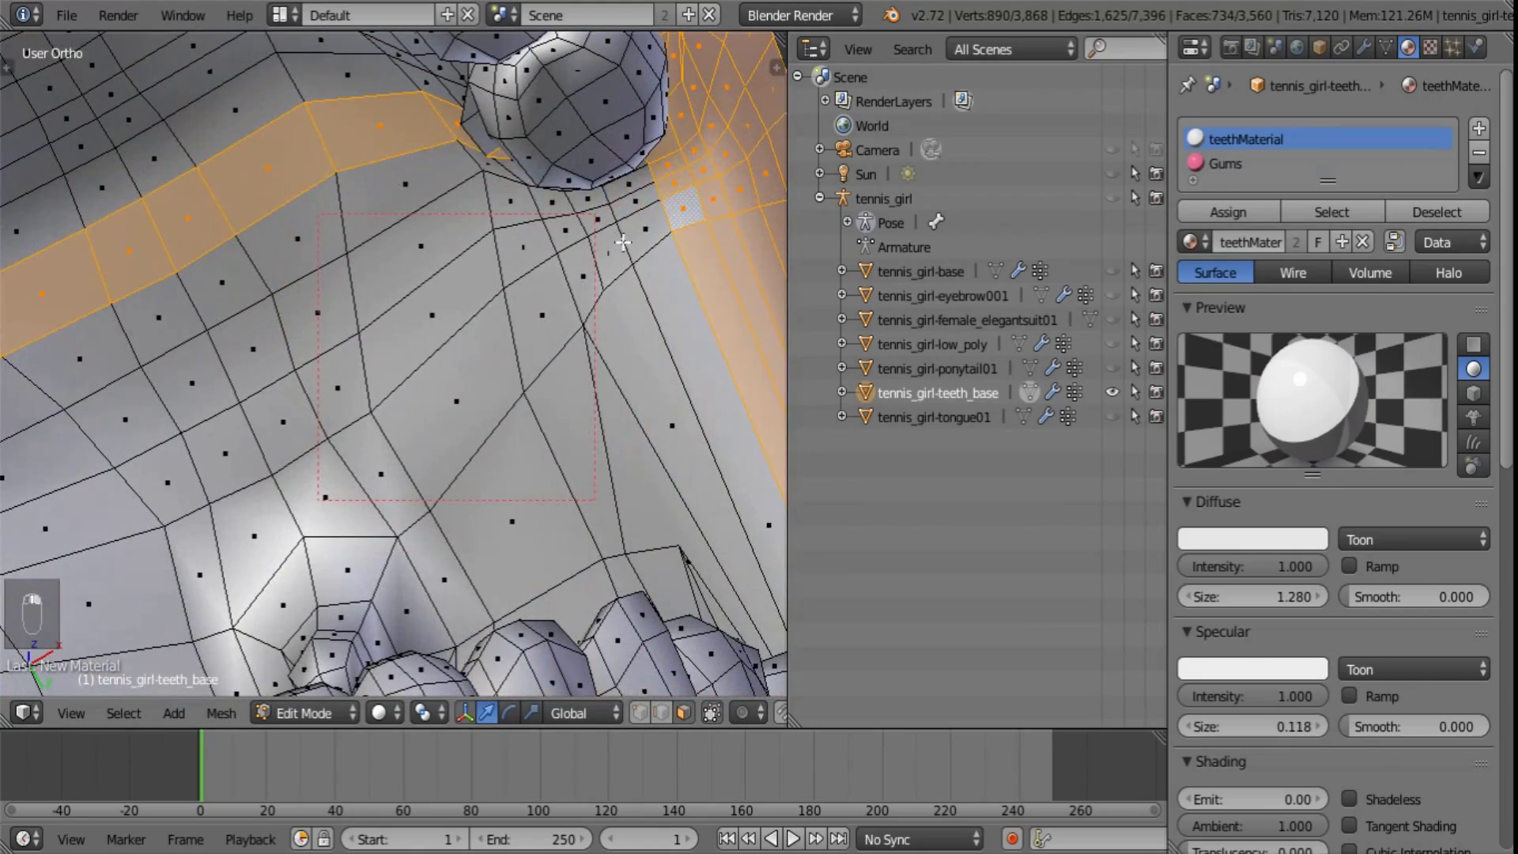
right_click(621, 230, "alt+shift")
right_click(590, 237, "alt+shift")
right_click(557, 251, "alt+shift")
- Extend the selection with the face loops of the mouth lining inside the tooth row, working inward from the edge of the teeth
middle_click_drag(440, 285, 565, 265)
scroll(549, 297, "down", 3)
scroll(522, 419, "down", 2)
middle_click_drag(565, 269, 593, 419)
scroll(593, 419, "up", 5)
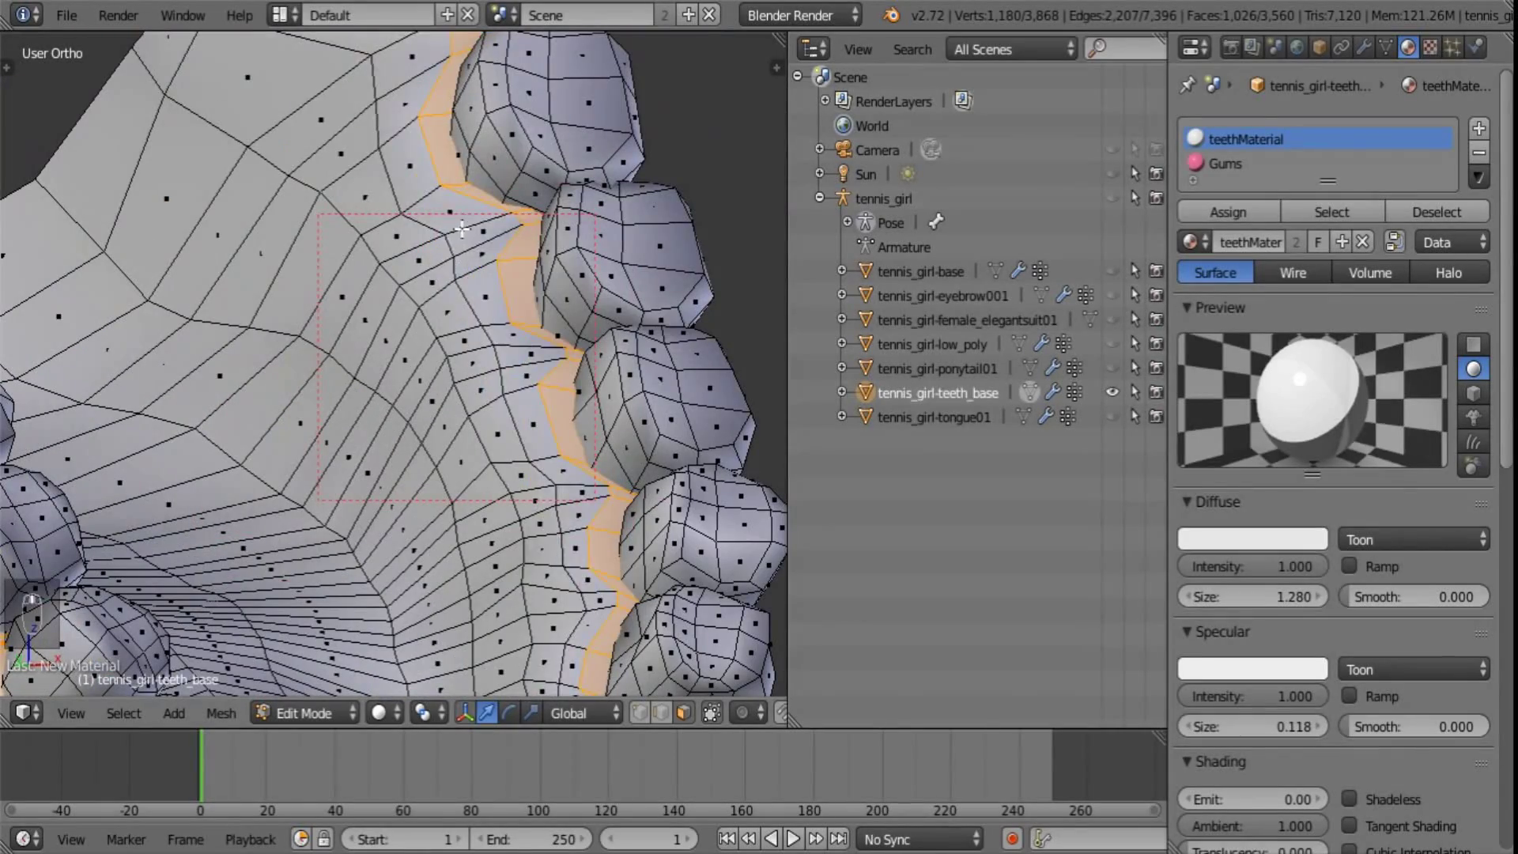
right_click(462, 230, "alt+shift")
right_click(439, 265, "alt+shift")
right_click(399, 324, "alt+shift")
right_click(338, 400, "alt+shift")
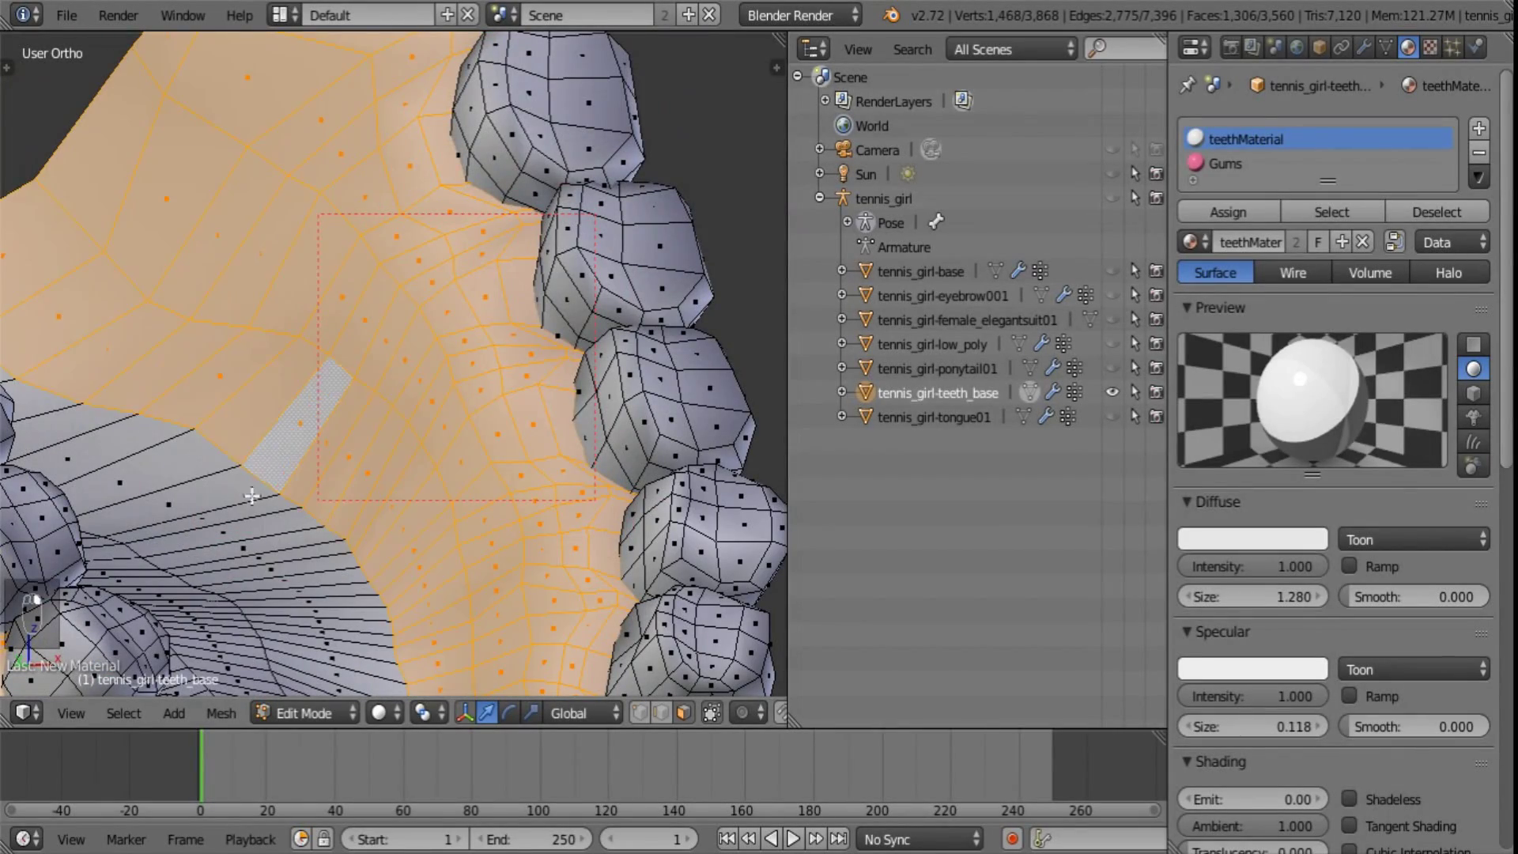
right_click(251, 495, "alt+shift")
- Add two more face loops across the still unselected inner area of the mouth lining
scroll(254, 480, "down", 5)
middle_click_drag(630, 412, 506, 423)
middle_click_drag(703, 466, 474, 411, "shift")
scroll(280, 318, "up", 2)
right_click(183, 251, "alt+shift")
right_click(101, 235, "alt+shift")
- Add the face loops at the rear of the palate beside the uvula to the selection
scroll(215, 331, "down", 5)
middle_click_drag(463, 332, 569, 636, "shift")
middle_click_drag(484, 383, 203, 481)
middle_click_drag(585, 435, 237, 526, "shift")
middle_click_drag(237, 525, 366, 223, "shift")
scroll(370, 237, "up", 2)
right_click(373, 253, "alt+shift")
right_click(323, 254, "alt+shift")
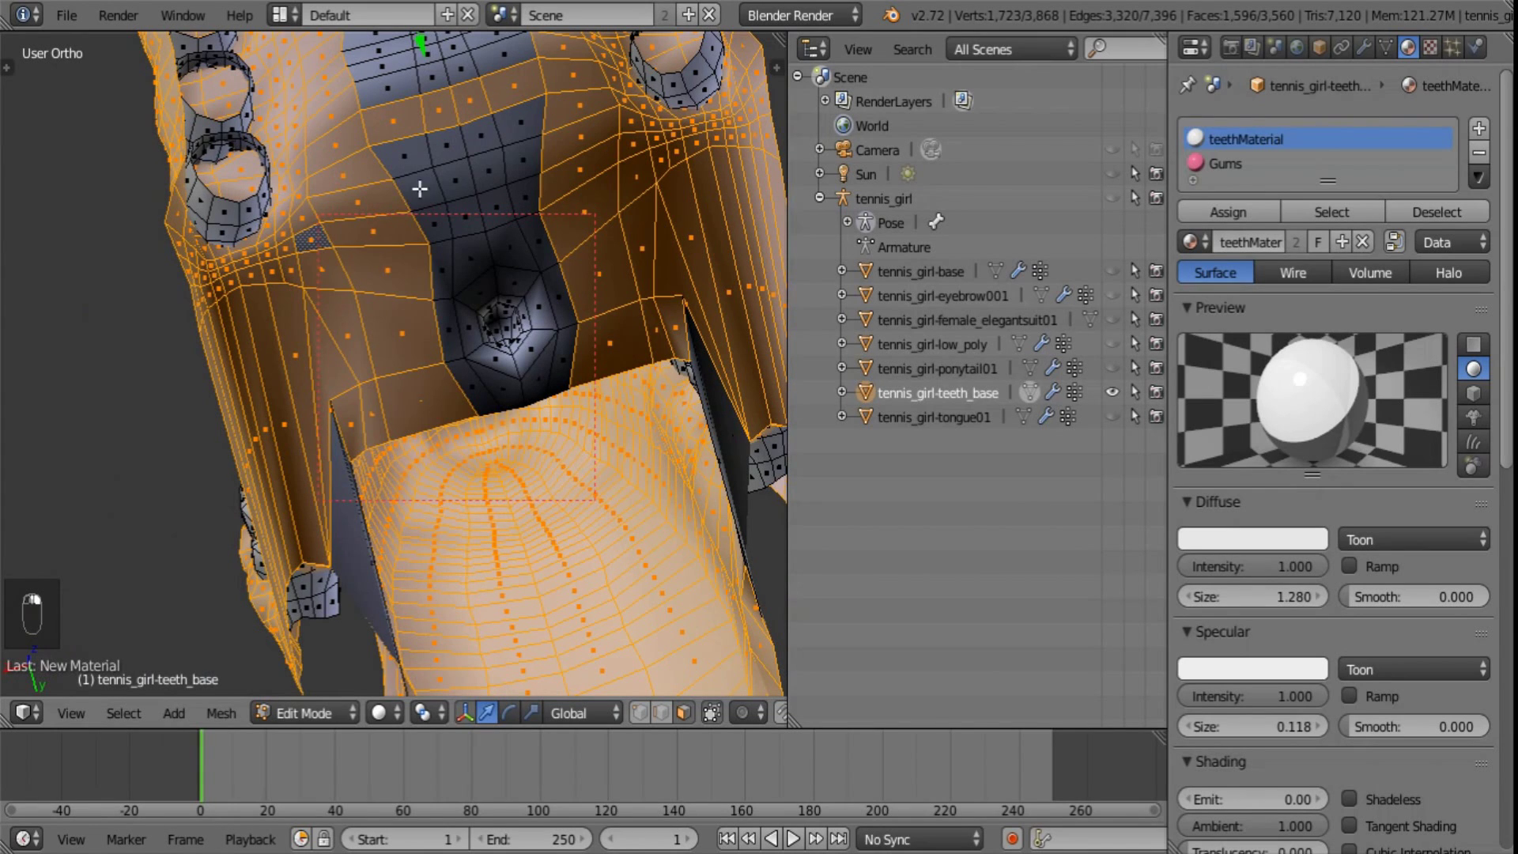
- Add the central strip of palate faces and the remaining faces of the uvula to the selection
right_click(419, 188, "alt+shift")
right_click(456, 151, "alt+shift")
right_click(406, 163, "alt+shift")
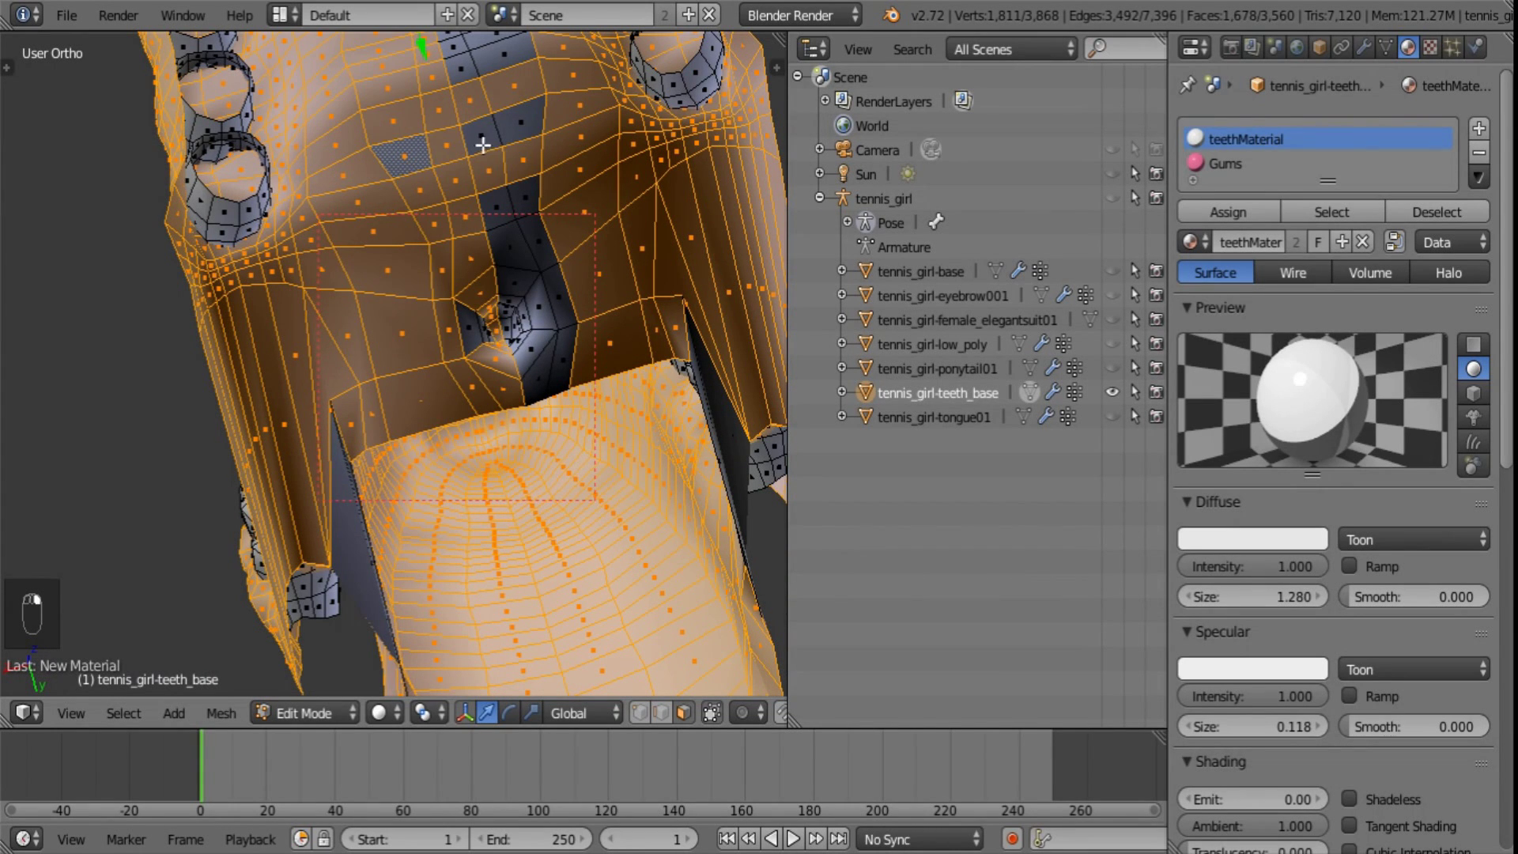
right_click(514, 128, "alt+shift")
right_click(514, 129, "alt+shift")
right_click(487, 147, "alt+shift")
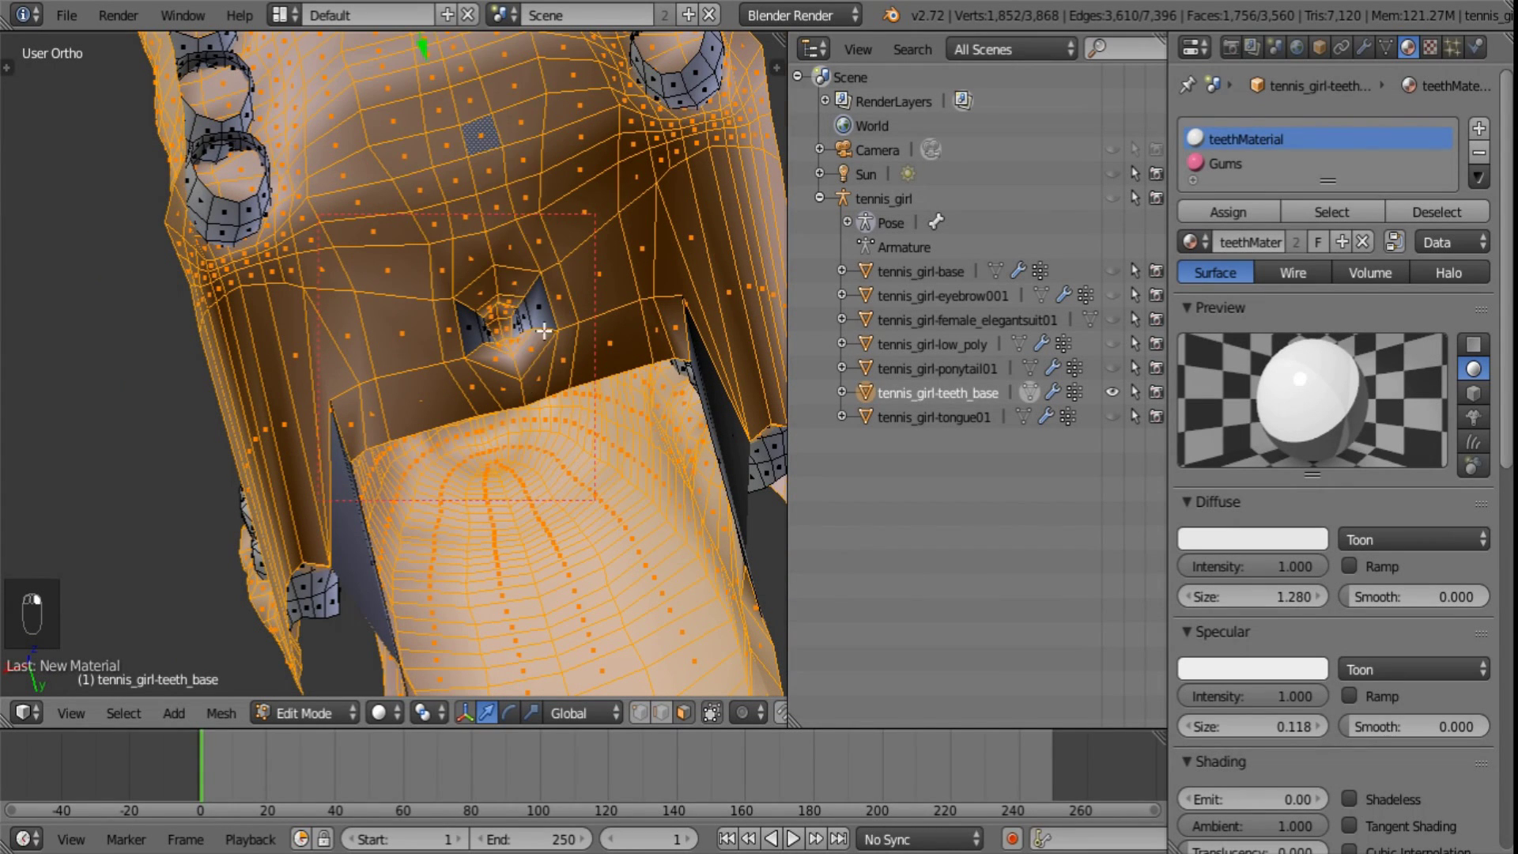
scroll(542, 327, "up", 3)
right_click(618, 286, "alt+shift")
right_click(618, 286, "alt+shift")
right_click(618, 286, "alt+shift")
scroll(619, 286, "down", 4)
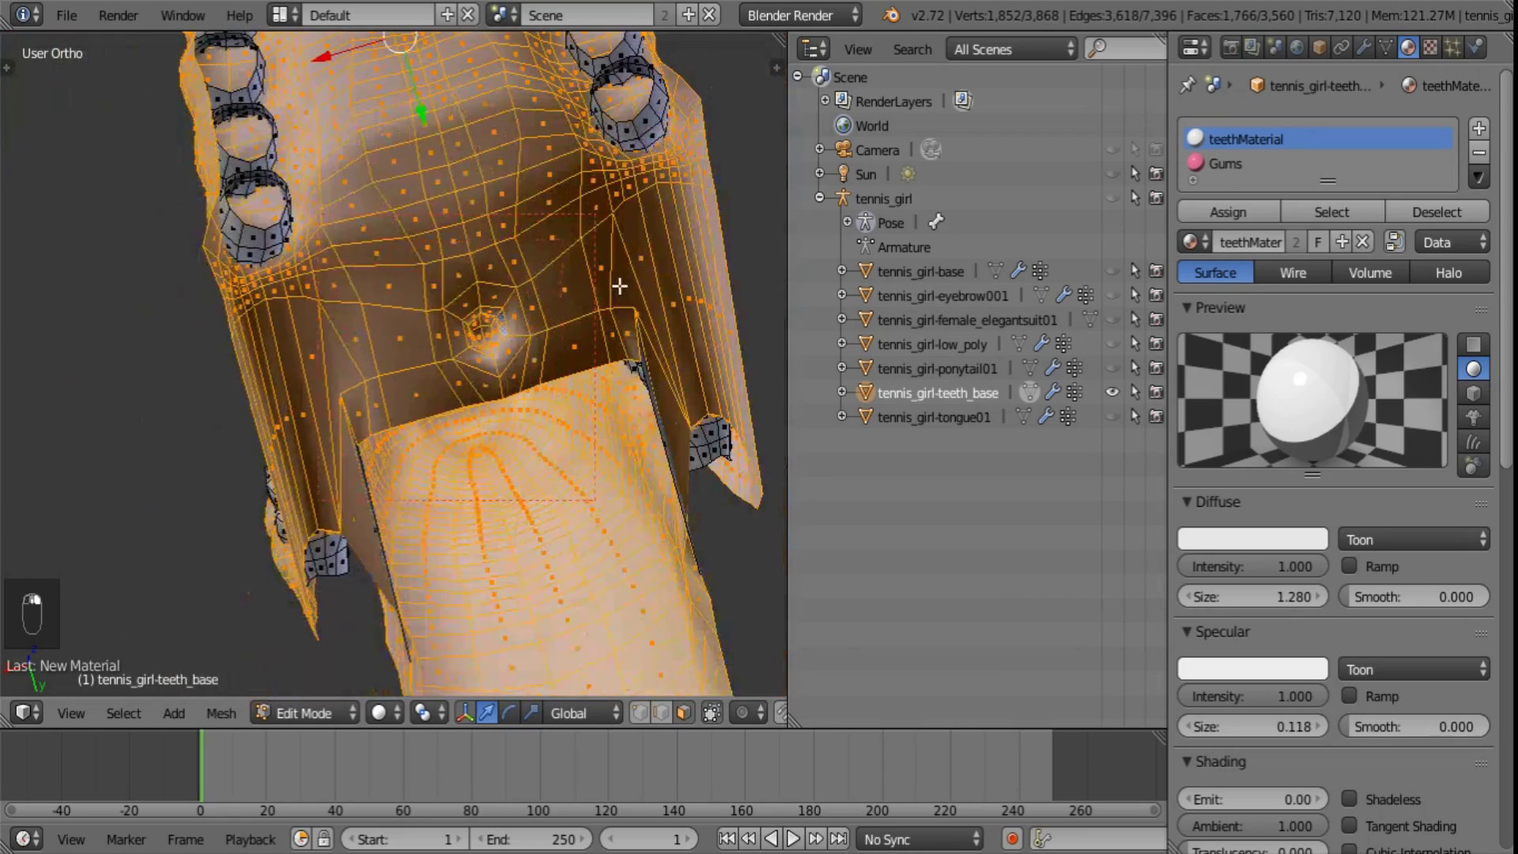
- Circle-select the two leftover unselected faces where the mouth lining meets at the back corners
mouse_move(614, 387)
middle_mouse_down()
mouse_move(491, 286)
mouse_move(661, 116)
mouse_move(311, 505)
mouse_move(319, 411)
mouse_move(390, 406)
mouse_move(295, 475)
mouse_move(379, 437)
mouse_move(329, 438)
mouse_move(756, 373)
mouse_move(562, 345)
mouse_move(496, 360)
middle_mouse_up()
key("c")
left_click(379, 437)
right_click(382, 440)
key("c")
left_click(532, 363)
right_click(533, 358)
scroll(534, 357, "down", 5)
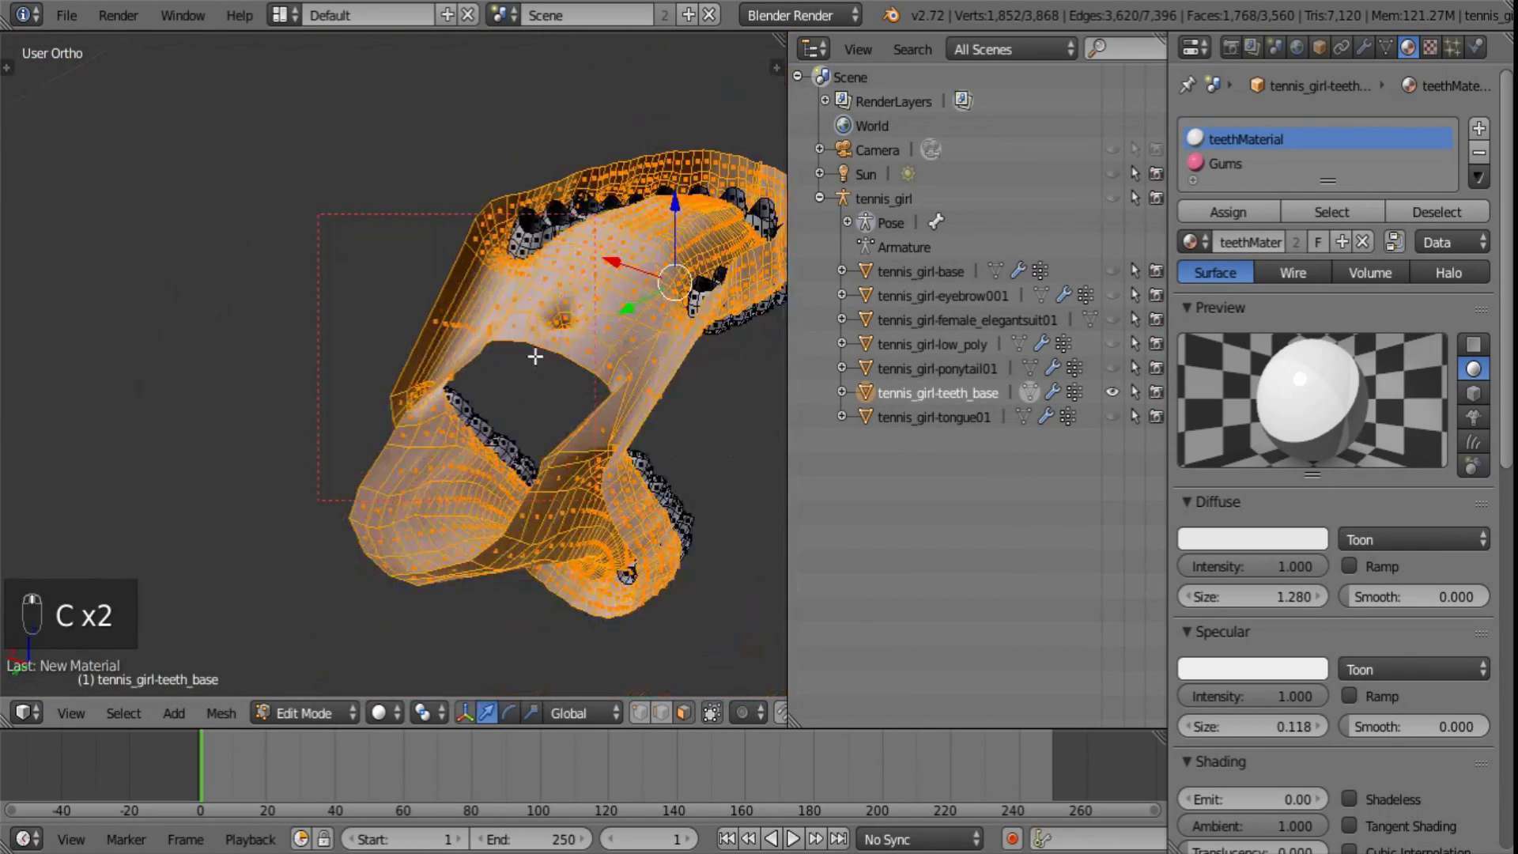
- Assign the Gums material to the selected gum and mouth-lining faces of the teeth mesh
middle_click_drag(641, 311, 453, 397, "shift")
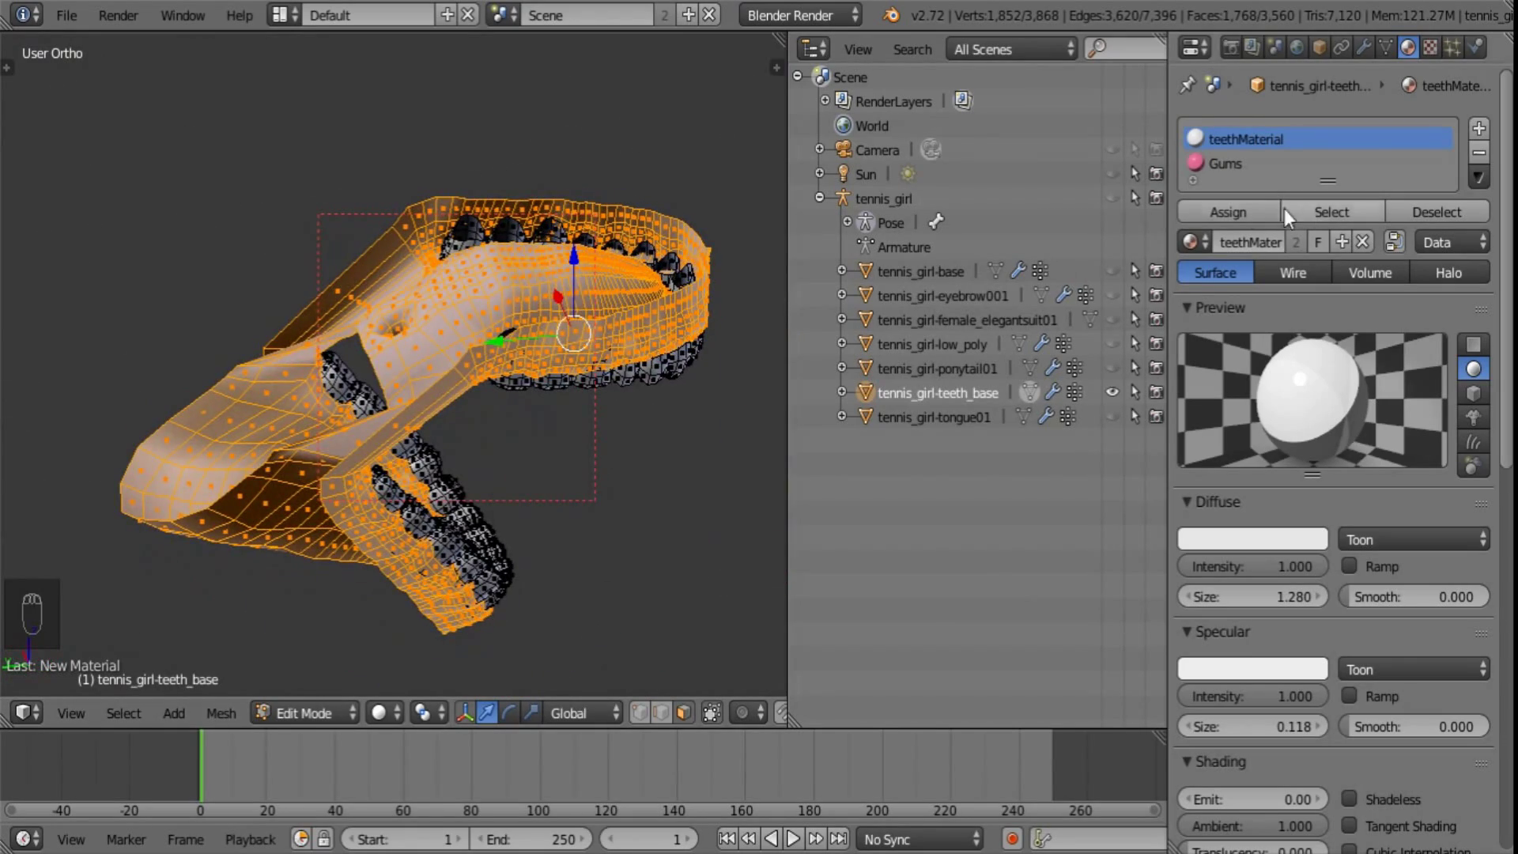
left_click(1225, 163)
left_click(1228, 212)
scroll(648, 391, "down", 4)
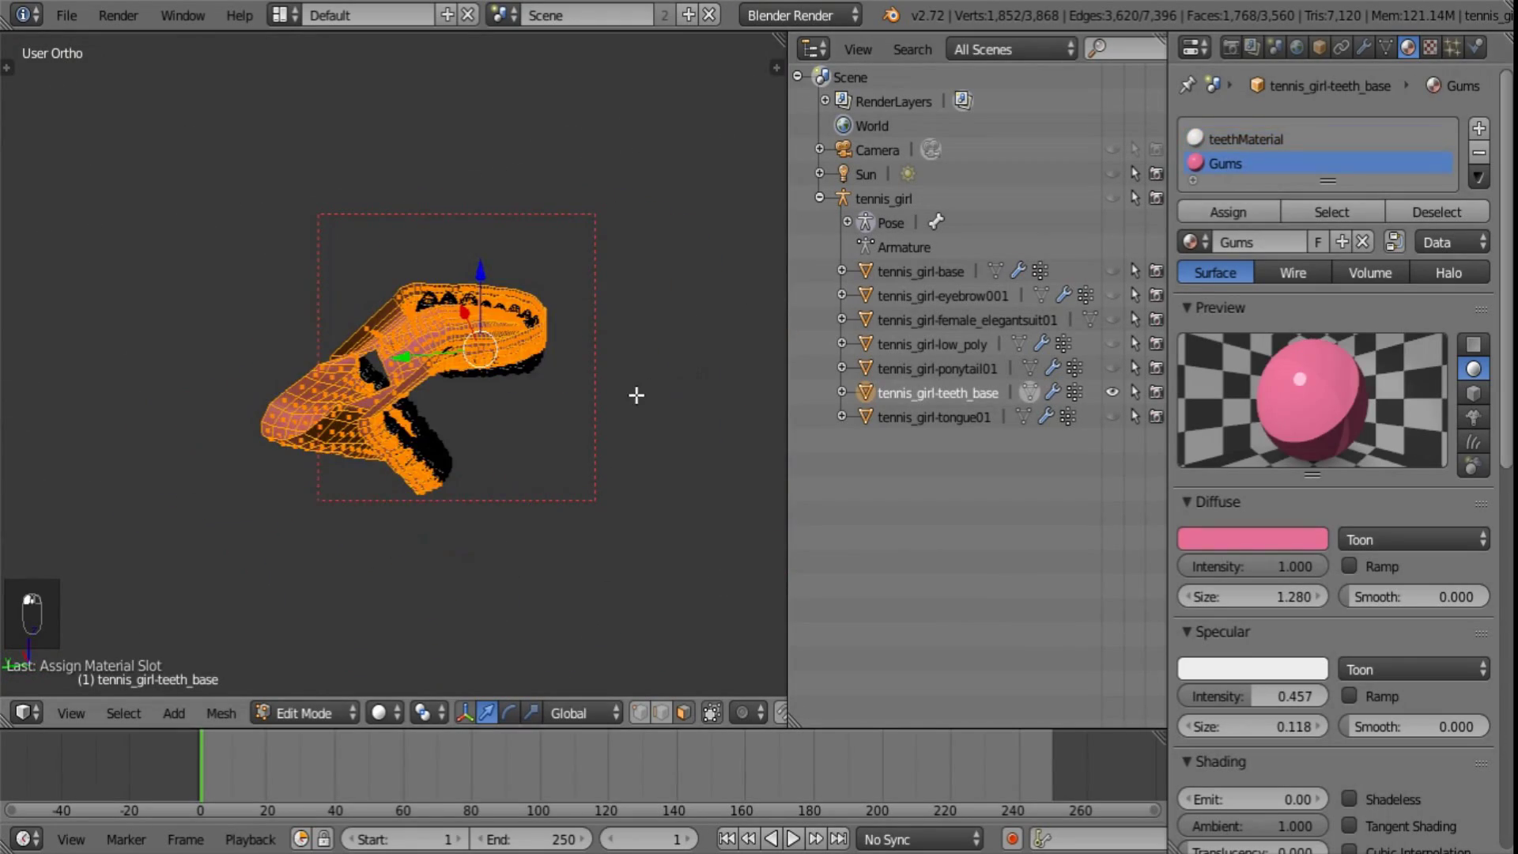
- Deselect the faces, leave mesh editing and unhide all objects of the character
key("a")
key("Tab")
mouse_move(420, 386)
middle_mouse_down()
mouse_move(181, 261)
mouse_move(399, 328)
middle_mouse_up()
scroll(403, 326, "up", 2)
key("alt+h")
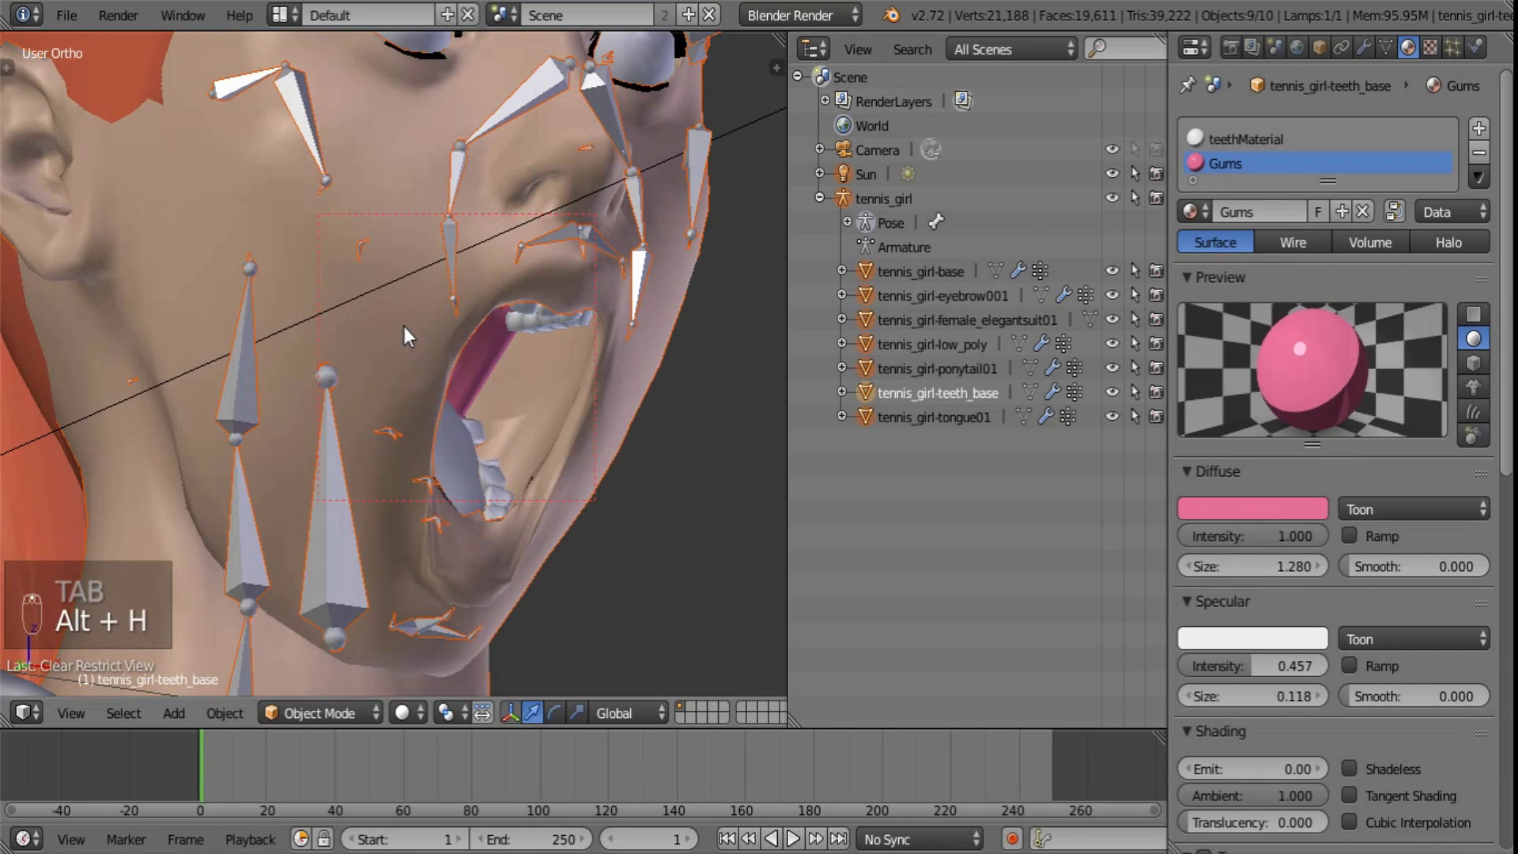
- Give the tongue an independent copy of the Gums material with a slightly redder pink diffuse colour
middle_click_drag(686, 372, 406, 383)
scroll(705, 435, "up", 3)
right_click(772, 442)
left_click(1194, 208)
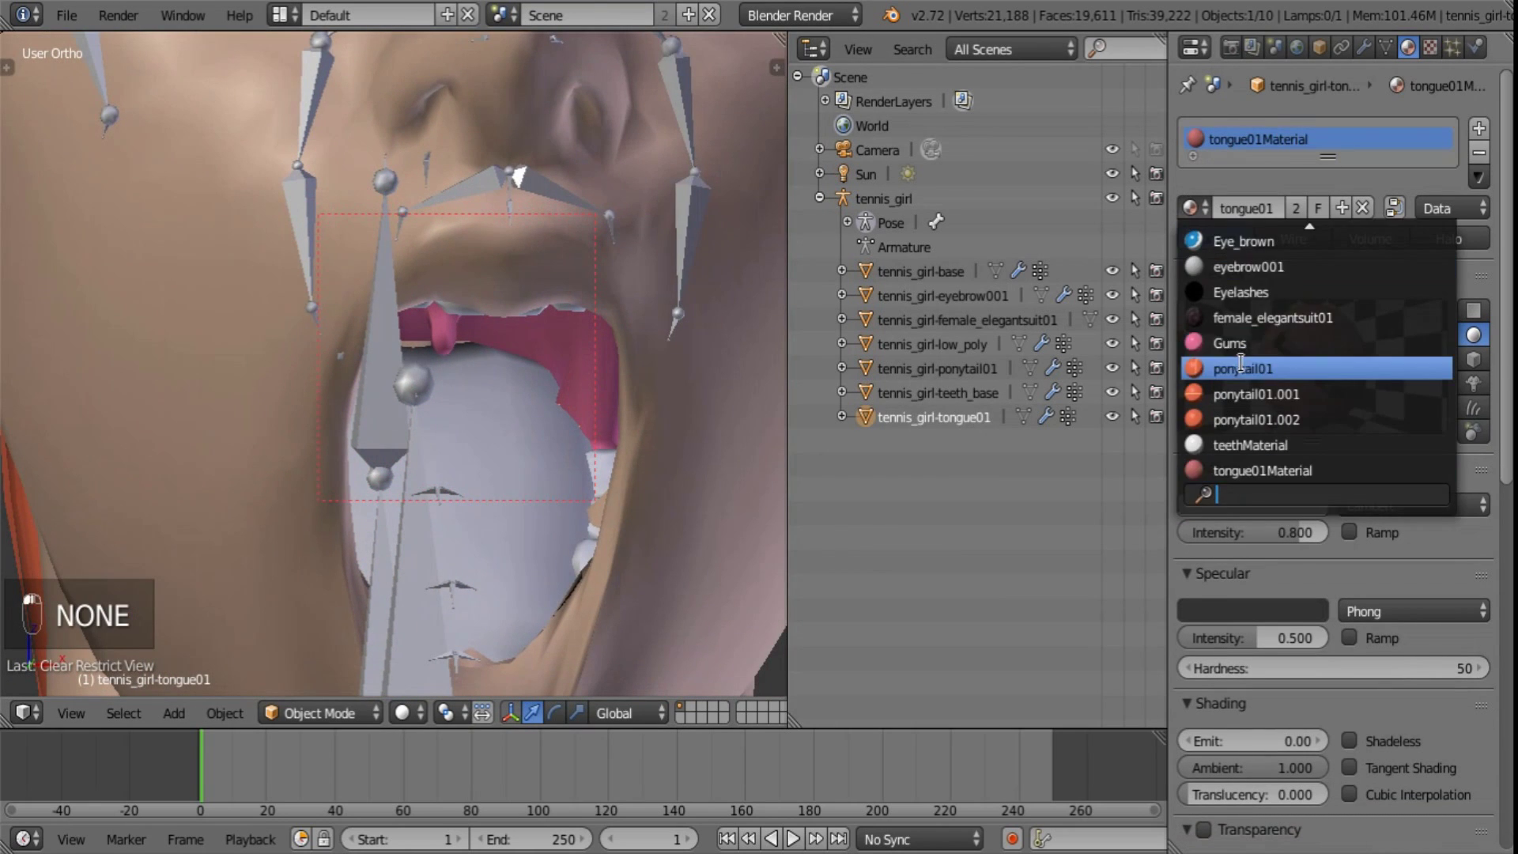
left_click(1229, 342)
left_click(1297, 208)
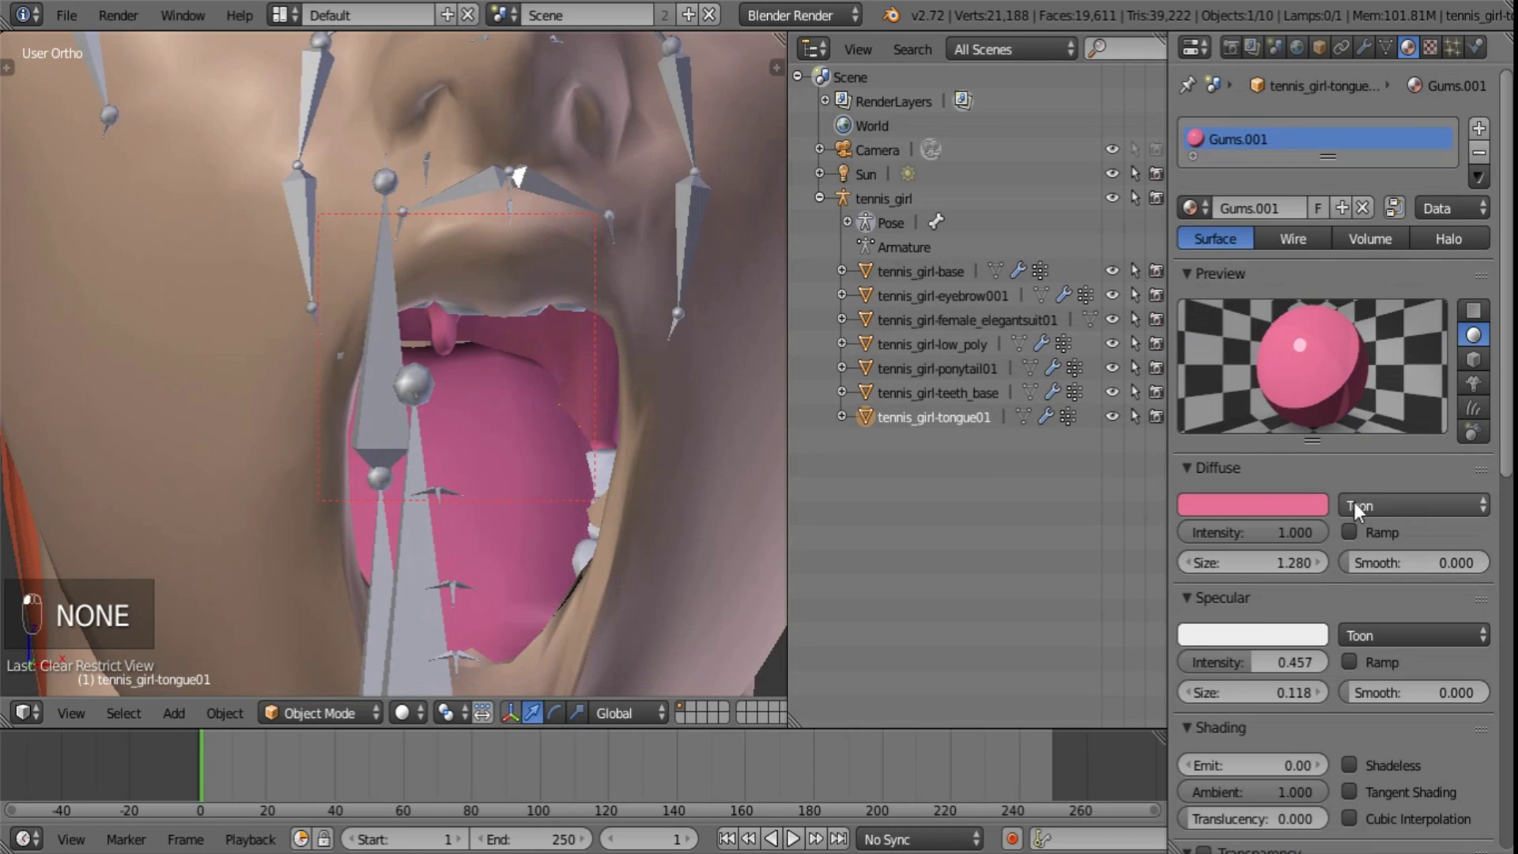
left_click(1259, 506)
left_click_drag(1227, 310, 1224, 311)
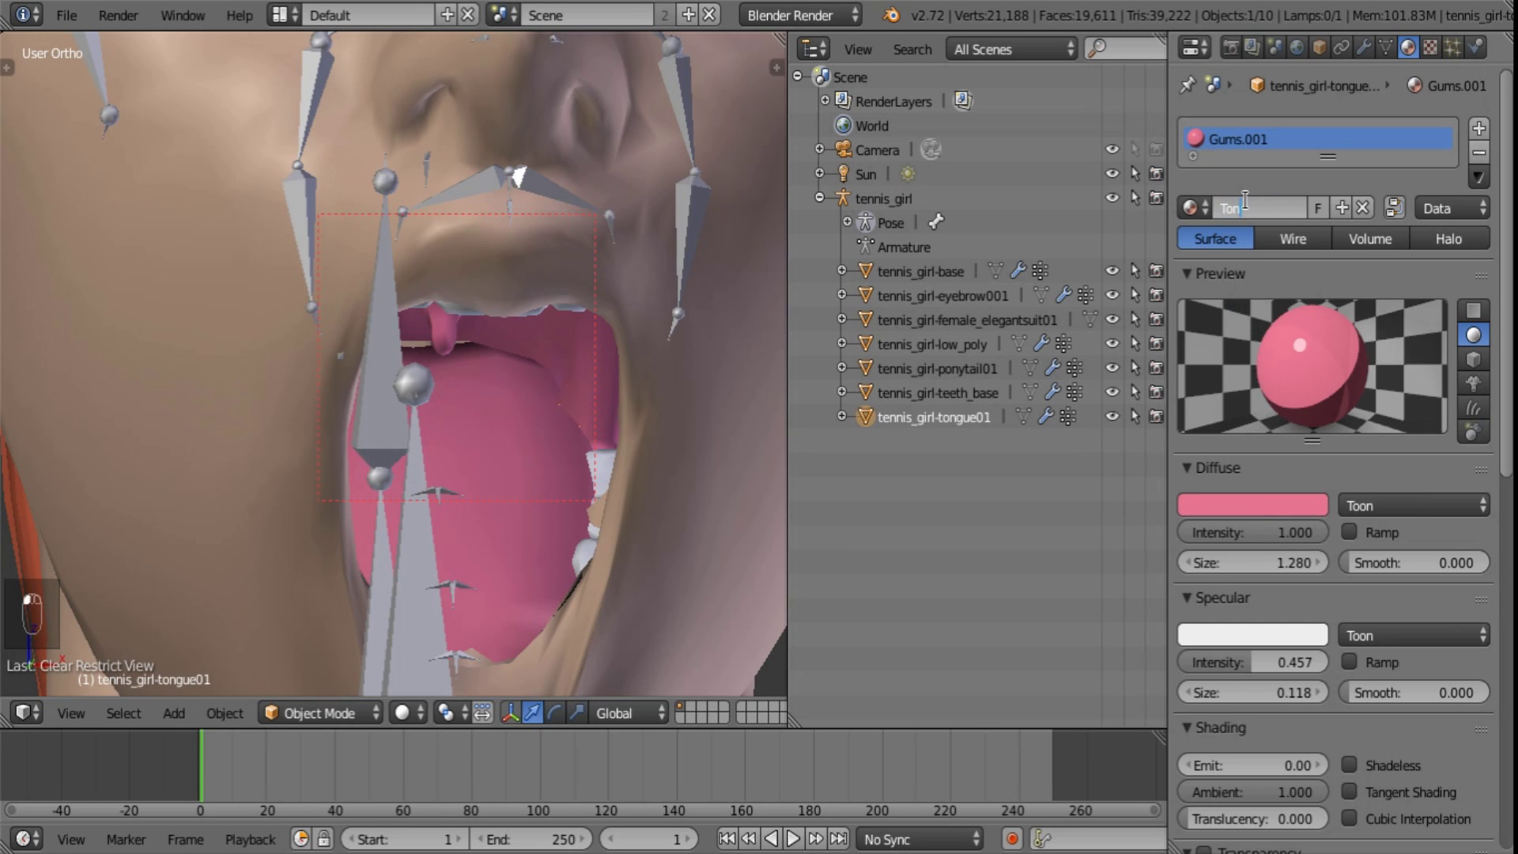
- Make the armature modifier of tennis_girl-base deform its editing cage, and open the mesh for editing around the mouth
scroll(497, 263, "down", 3)
middle_click_drag(498, 263, 491, 362)
right_click(343, 369)
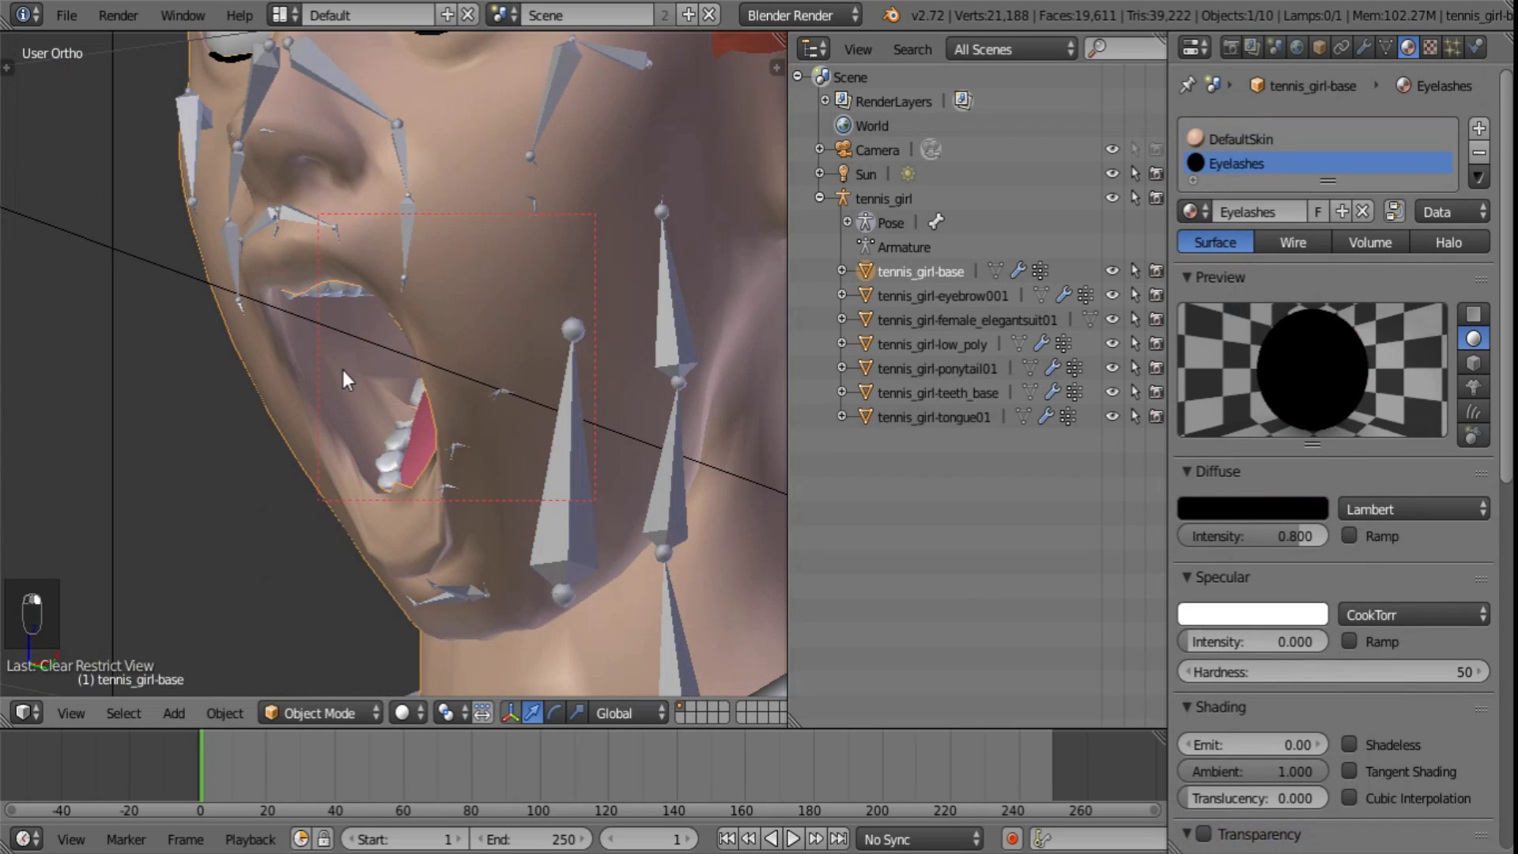
left_click(1371, 44)
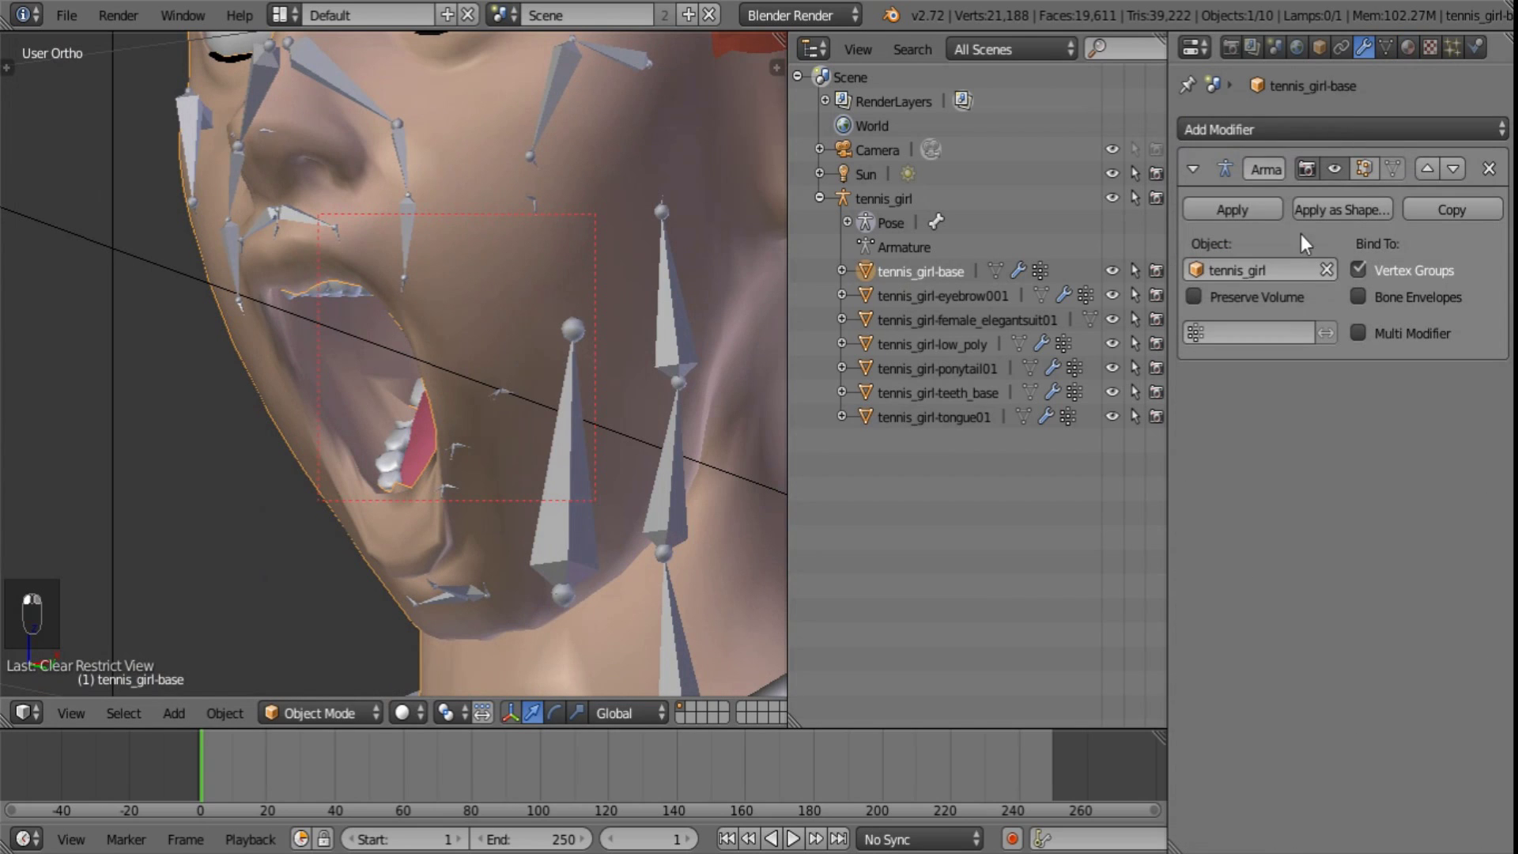
left_click(1373, 166)
key("Tab")
scroll(465, 446, "up", 5)
middle_click_drag(424, 442, 579, 417)
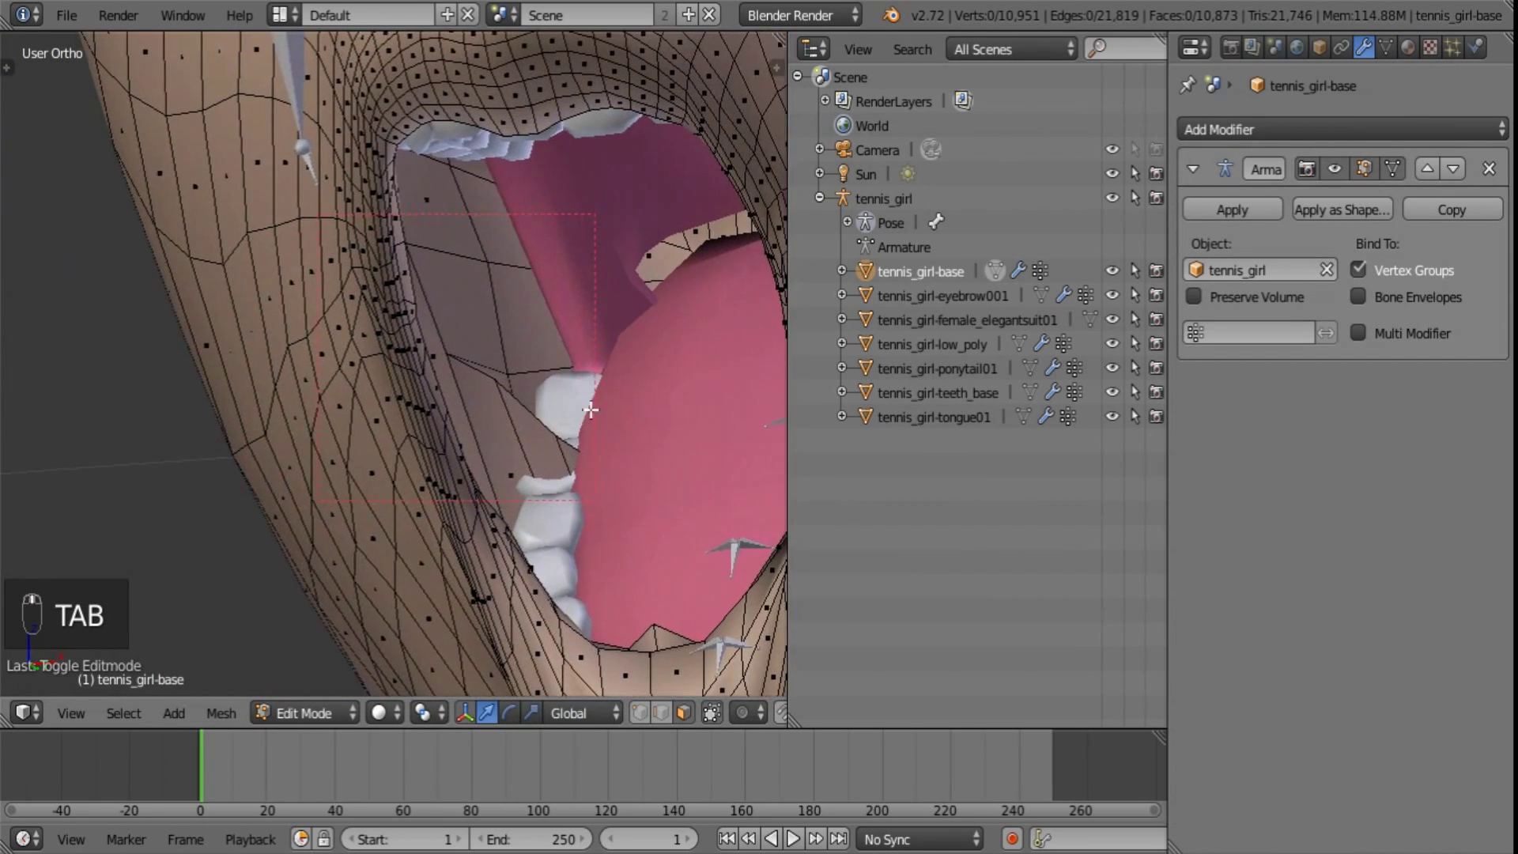
key("Tab")
left_click(1111, 271)
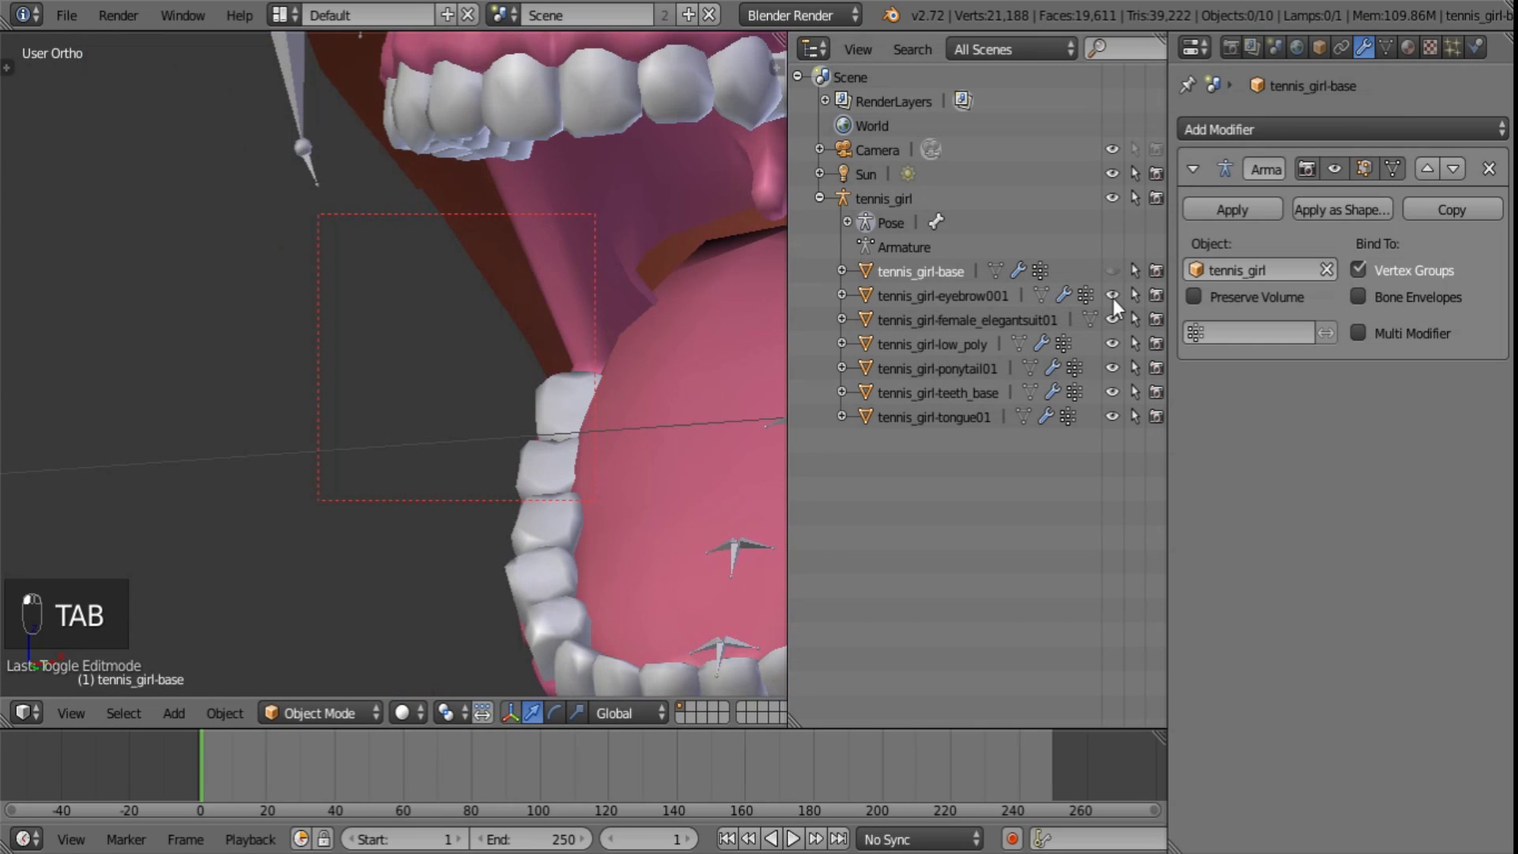
left_click(1112, 273)
key("Tab")
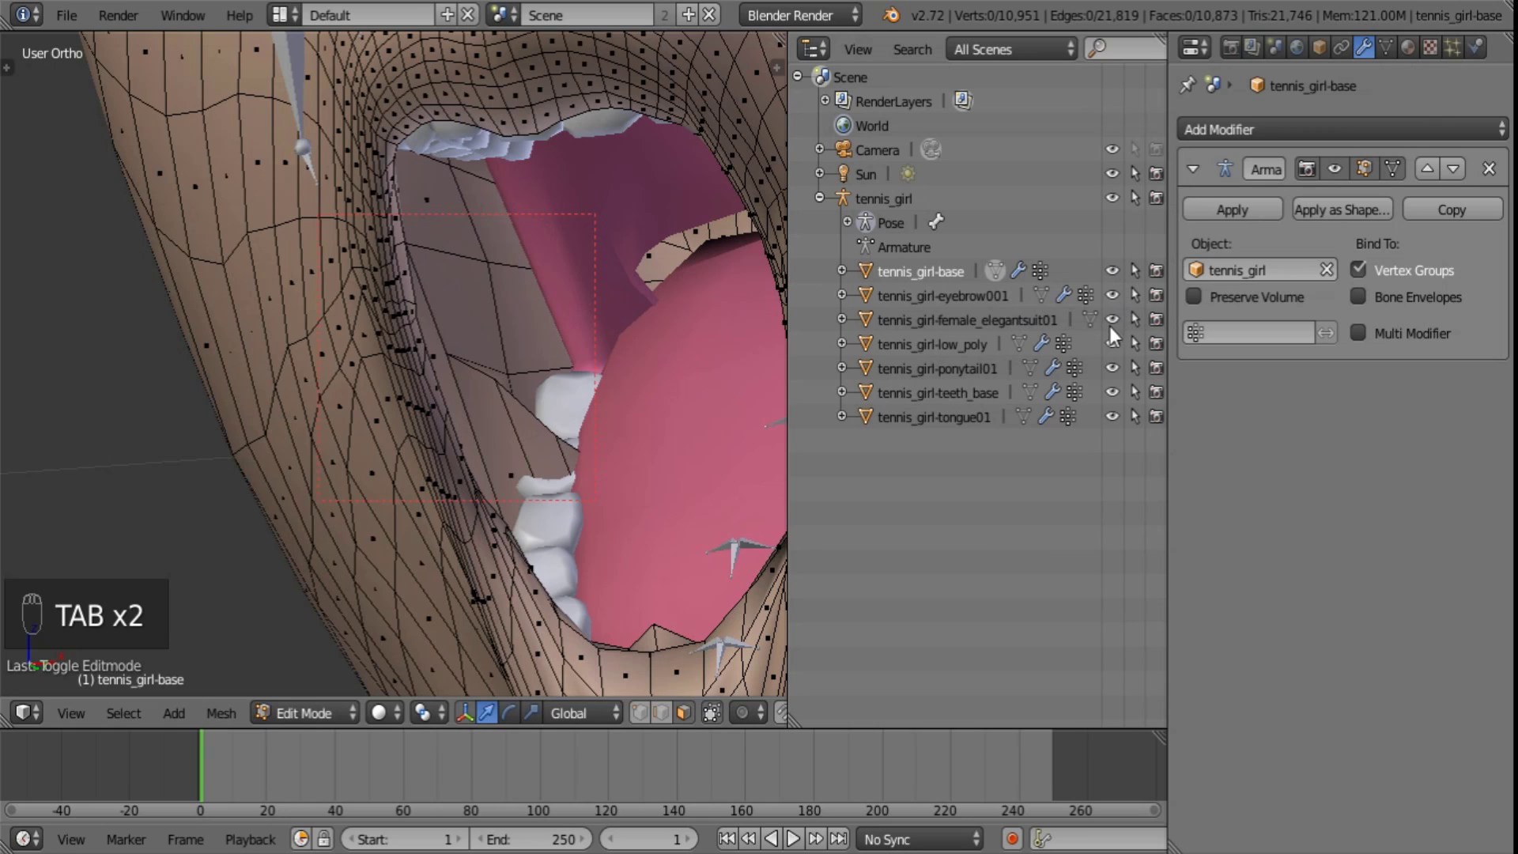
- Hide the teeth and tongue meshes and select the face loops lining the inside of the mouth in the body mesh
left_click(1111, 393)
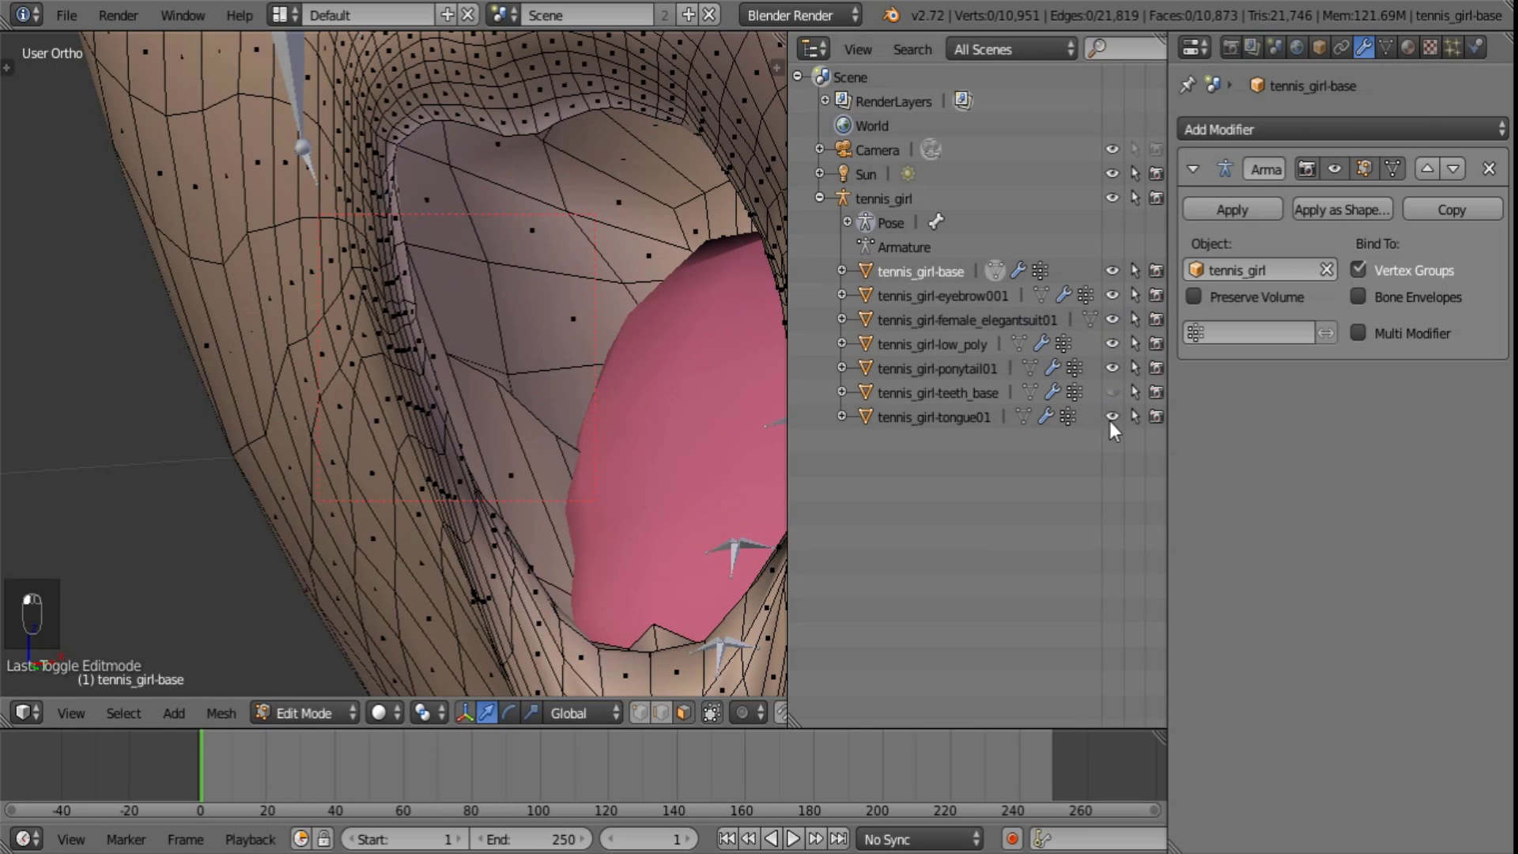
left_click(1111, 416)
right_click(586, 299)
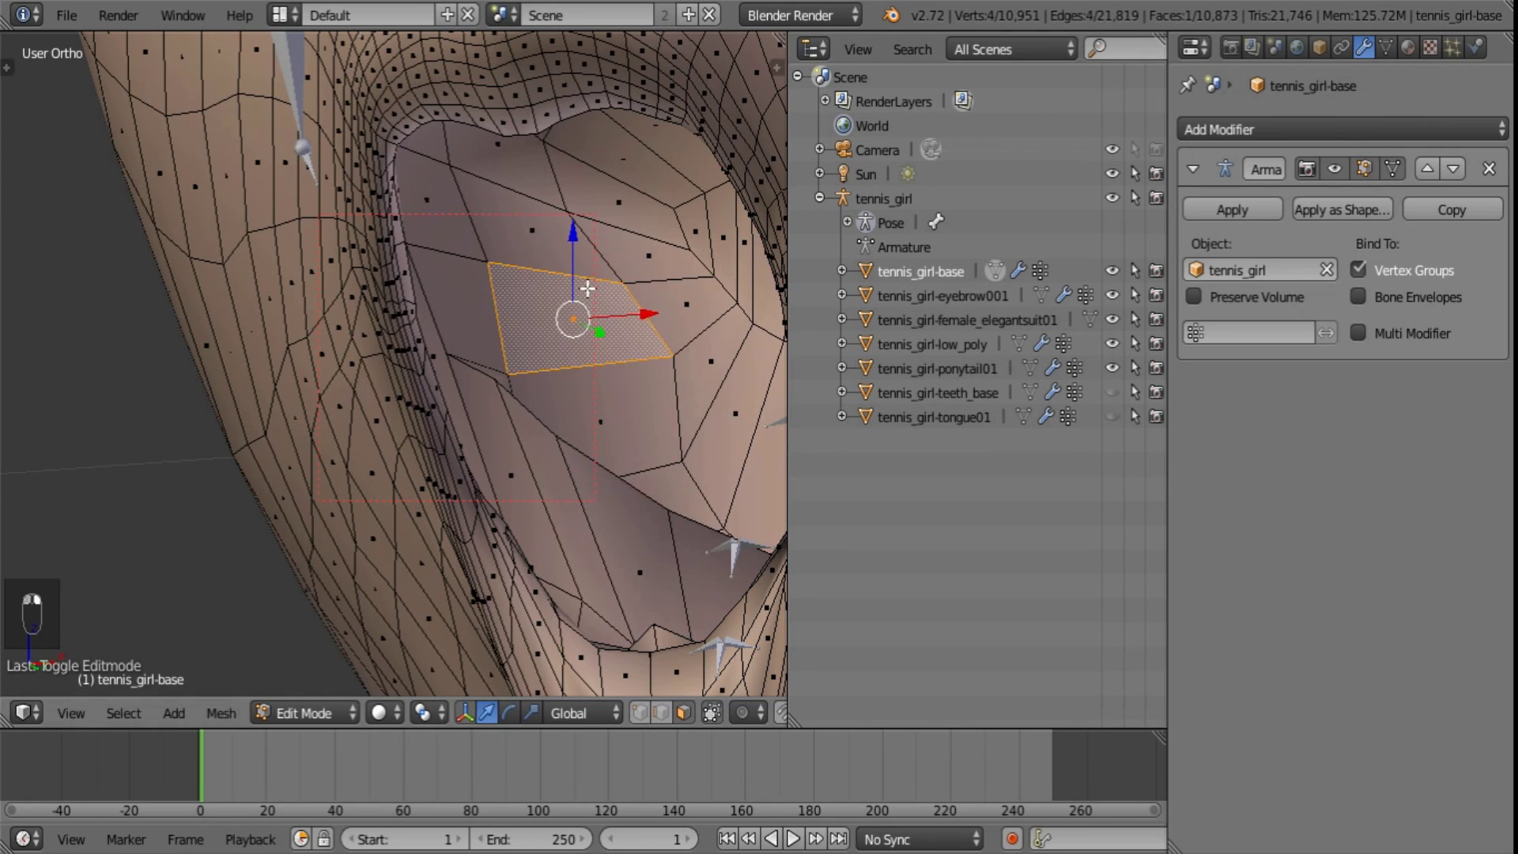
right_click(587, 288, "alt")
right_click(478, 257, "alt+shift")
middle_click_drag(501, 346, 407, 344)
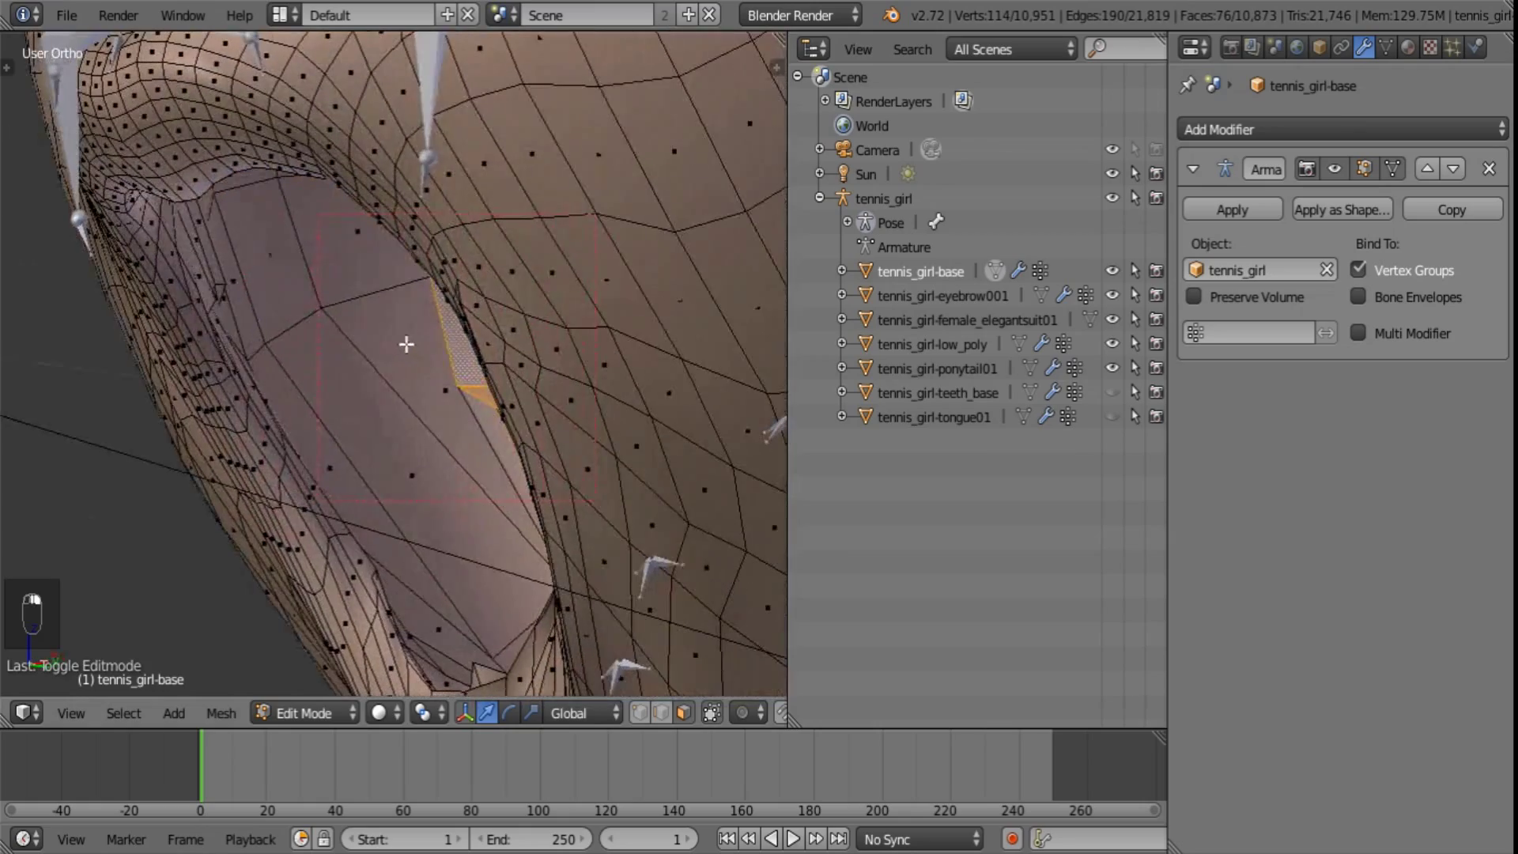
right_click(393, 290, "alt+shift")
right_click(293, 322, "alt+shift")
right_click(263, 344, "alt+shift")
middle_click_drag(375, 419, 296, 405)
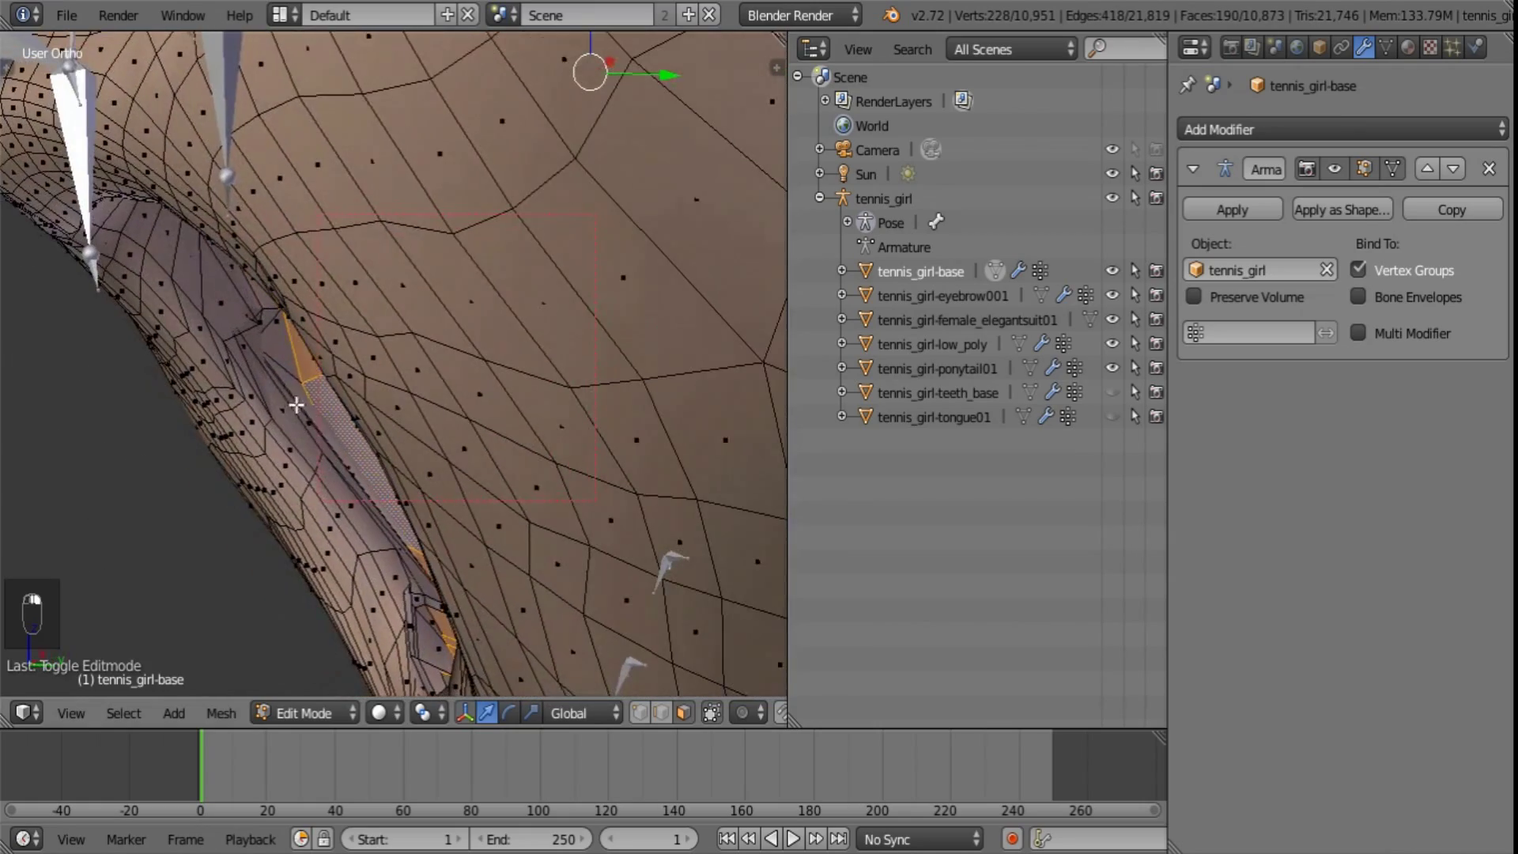
right_click(280, 362, "alt+shift")
middle_click_drag(268, 346, 353, 387)
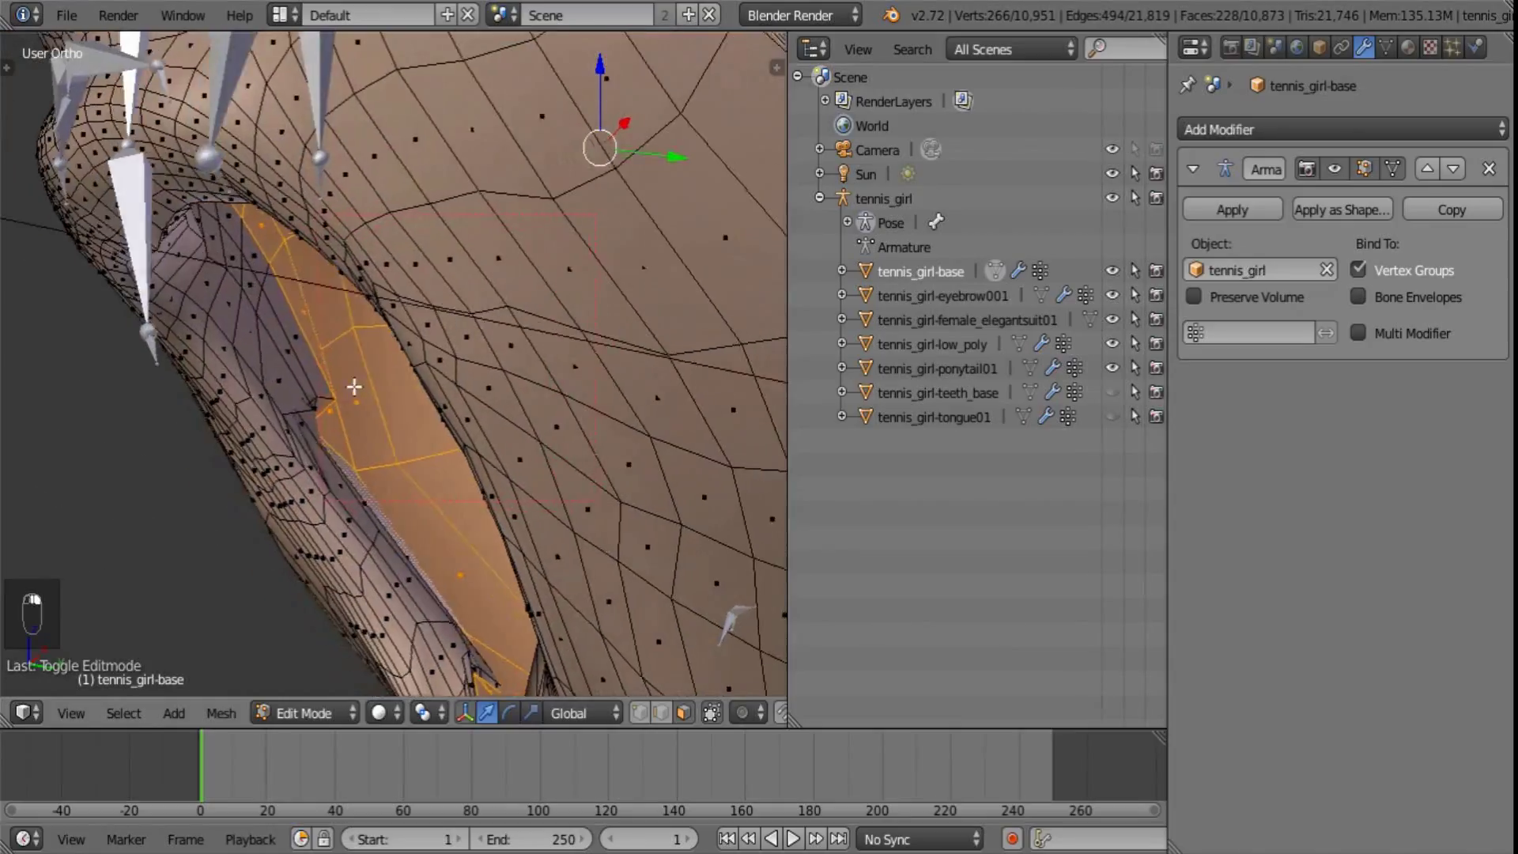
scroll(274, 260, "up", 2)
right_click(204, 235, "alt+shift")
key("ctrl+z")
key("ctrl+z")
key("ctrl+z")
key("ctrl+z")
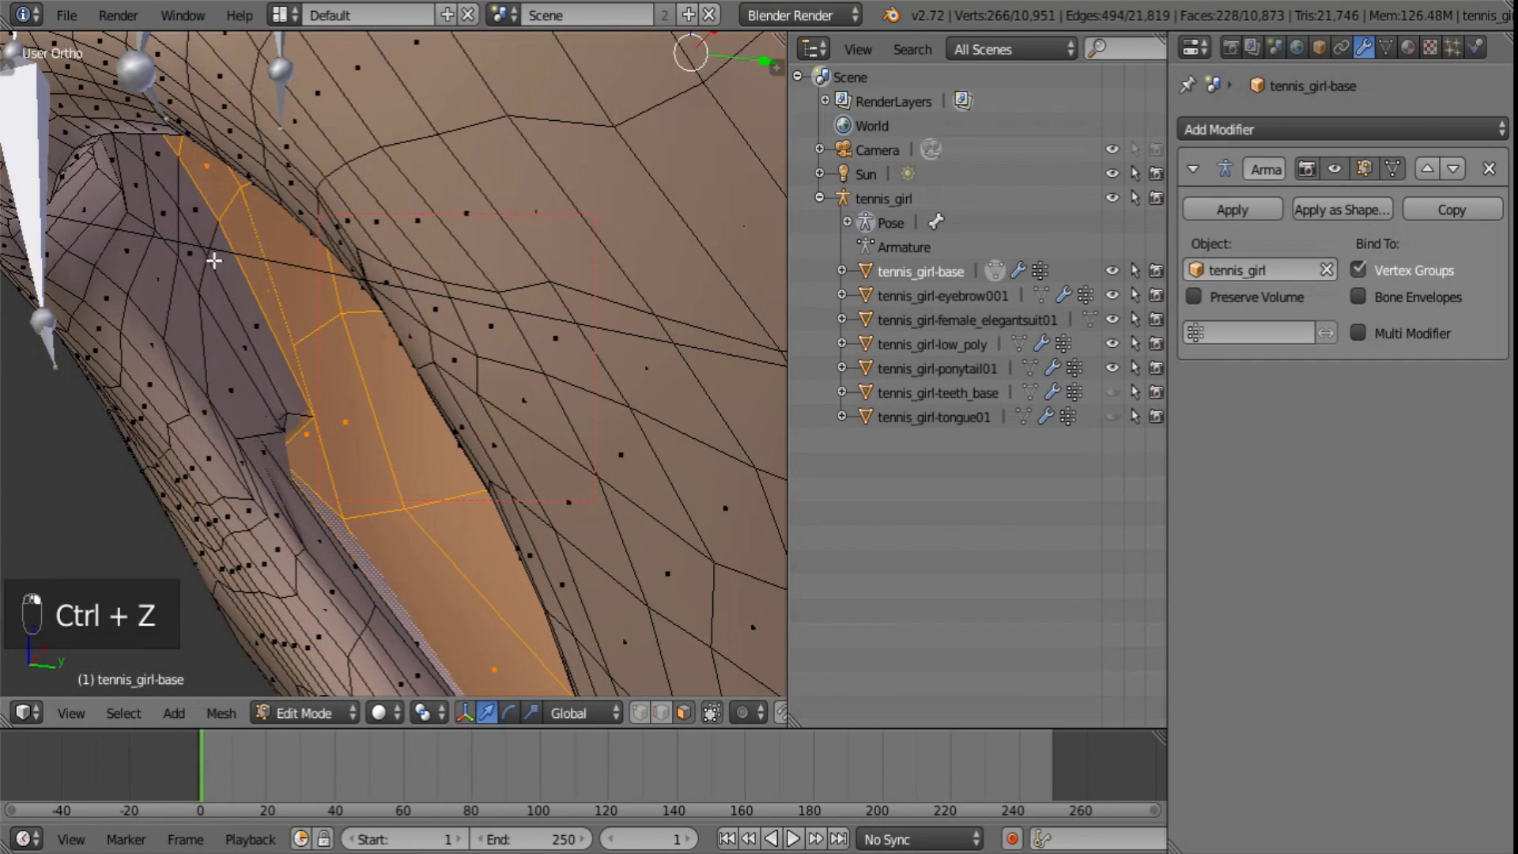
- Adjust the selection of inner-mouth face loops near the lips so it stops at the edge of the mouth opening
right_click(169, 364, "alt+shift")
scroll(186, 363, "down", 5)
mouse_move(364, 419)
middle_mouse_down()
mouse_move(596, 434)
mouse_move(387, 434)
mouse_move(525, 444)
mouse_move(491, 440)
mouse_move(451, 501)
mouse_move(353, 401)
middle_mouse_up()
scroll(448, 451, "up", 2)
right_click(331, 319, "alt+shift")
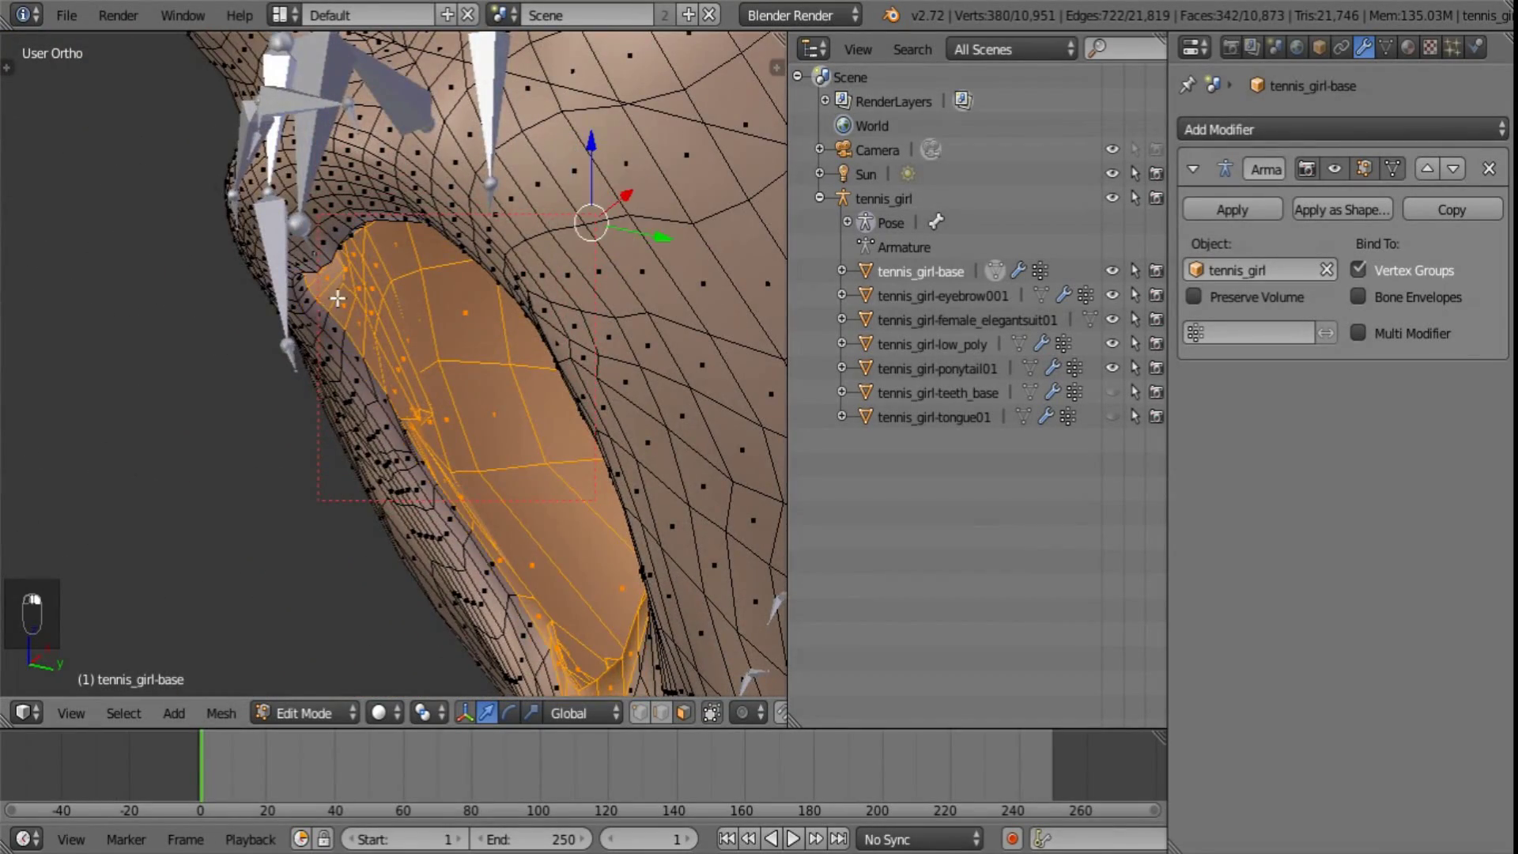
right_click(340, 326, "alt+shift")
scroll(374, 439, "down", 2)
middle_click_drag(526, 490, 783, 496)
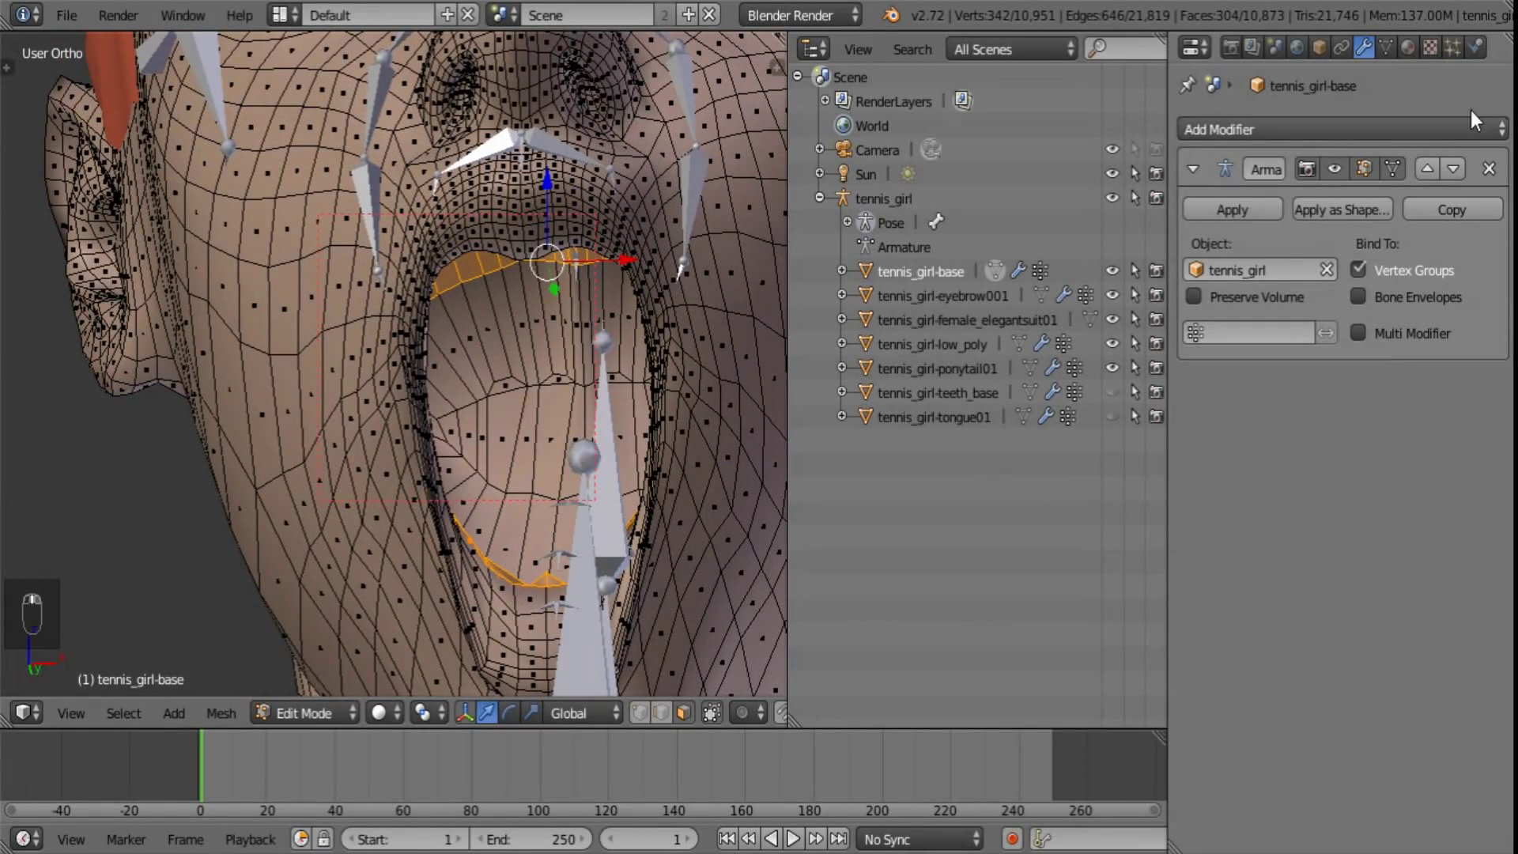
- Add a third material slot with the Gums material to tennis_girl-base and assign it to the selected inner-mouth faces
left_click(1407, 47)
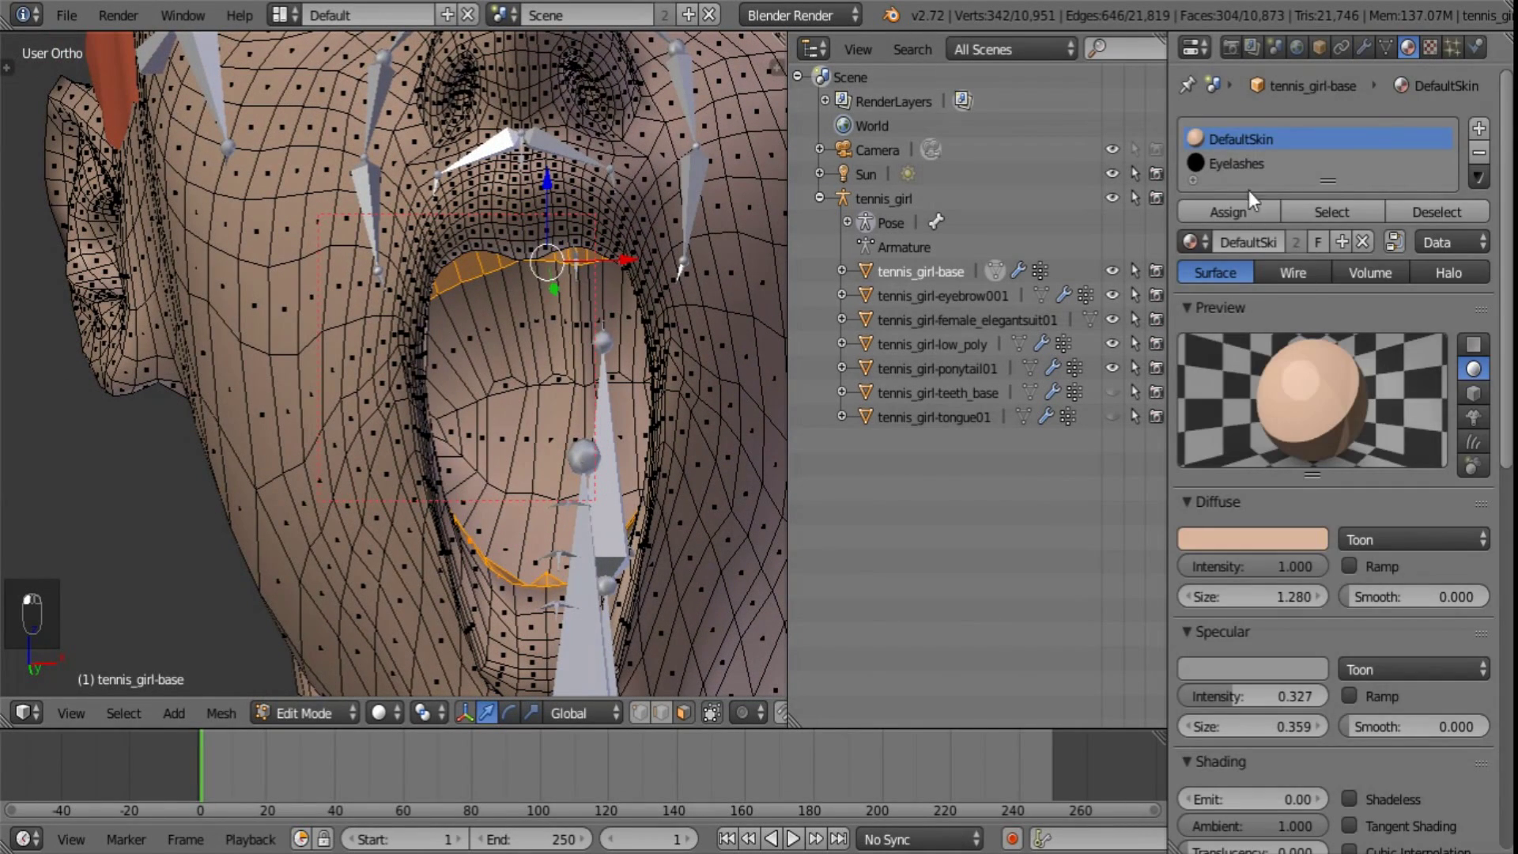
left_click(1479, 128)
left_click(1192, 266)
left_click(1265, 451)
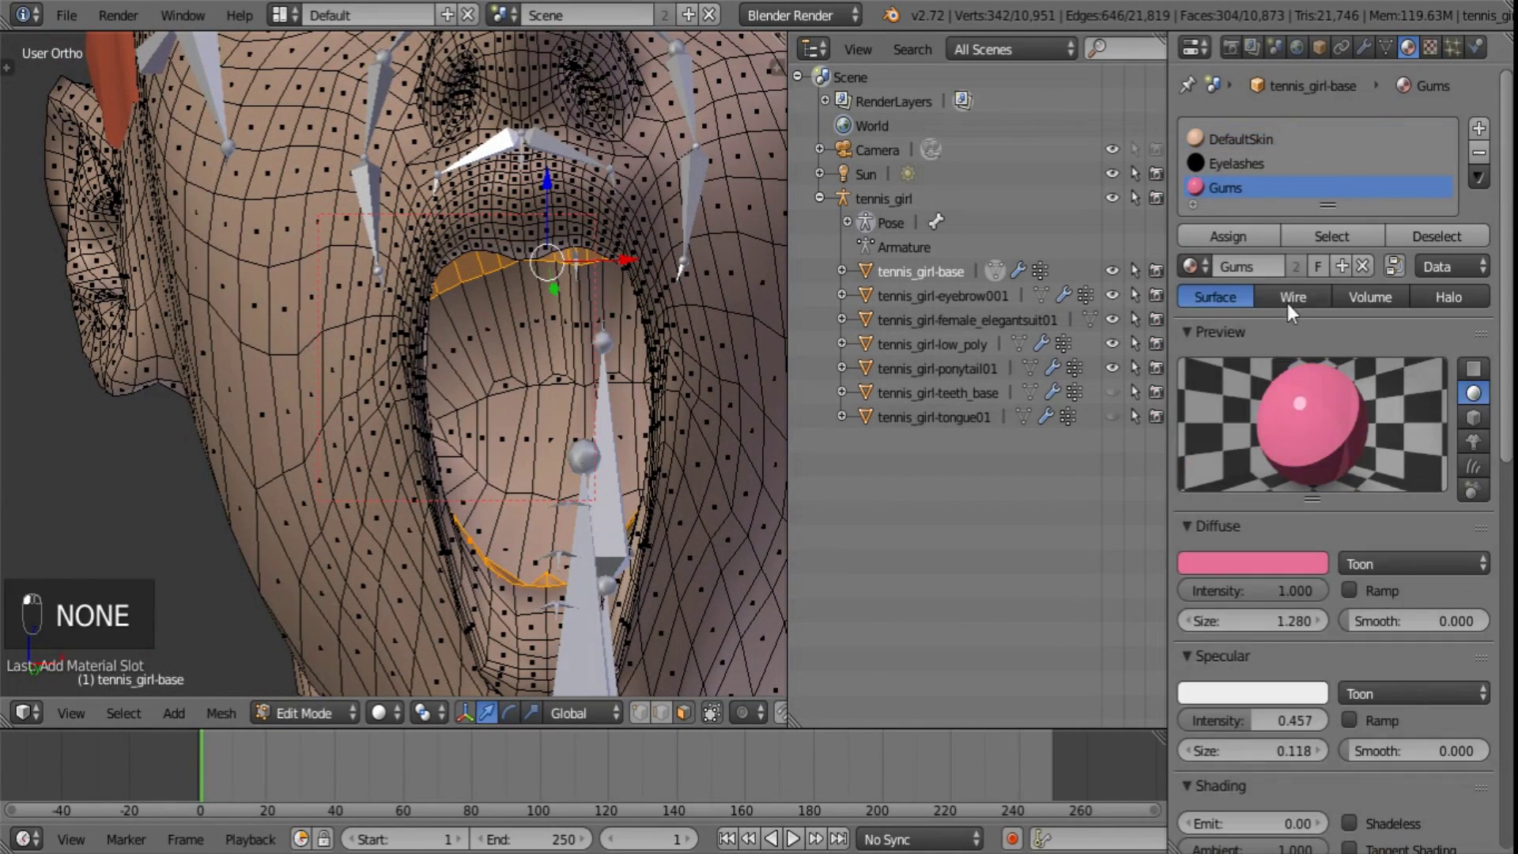
left_click(1259, 237)
- Clear the selection and circle-select the skin-coloured faces in the middle of the back of the mouth
middle_click_drag(747, 474, 648, 499)
scroll(674, 494, "up", 2)
key("a")
key("c")
mouse_move(553, 347)
left_mouse_down()
mouse_move(549, 395)
mouse_move(626, 500)
left_mouse_up()
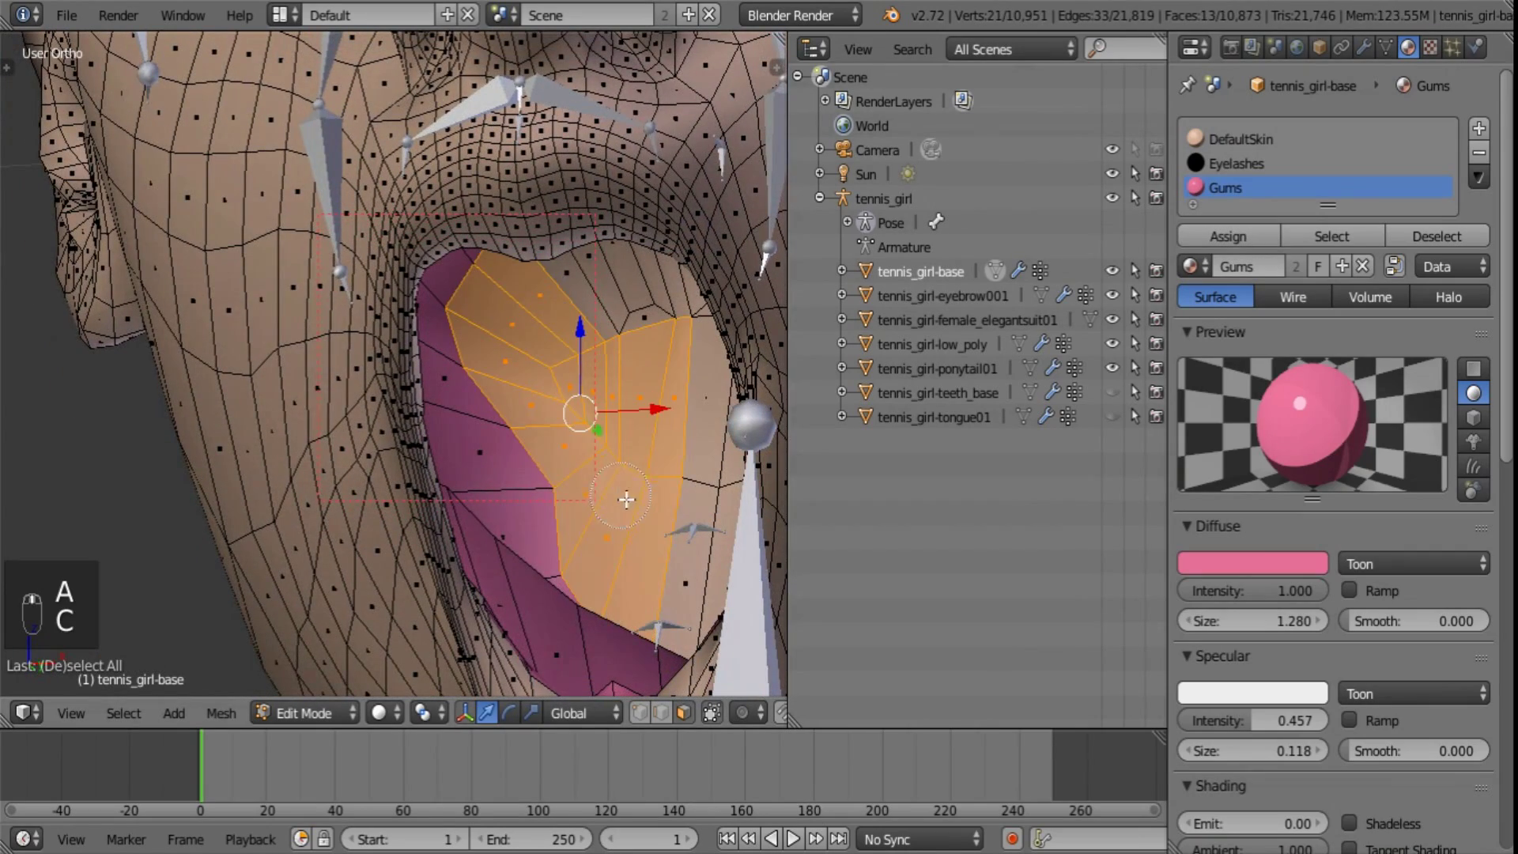
middle_click_drag(640, 502, 619, 506)
left_click_drag(705, 531, 723, 573)
right_click(724, 573)
- Extend the circle selection over the remaining skin-coloured faces along both sides of the back of the mouth
middle_click_drag(723, 573, 739, 431)
key("c")
left_click_drag(739, 425, 640, 359)
right_click(662, 351)
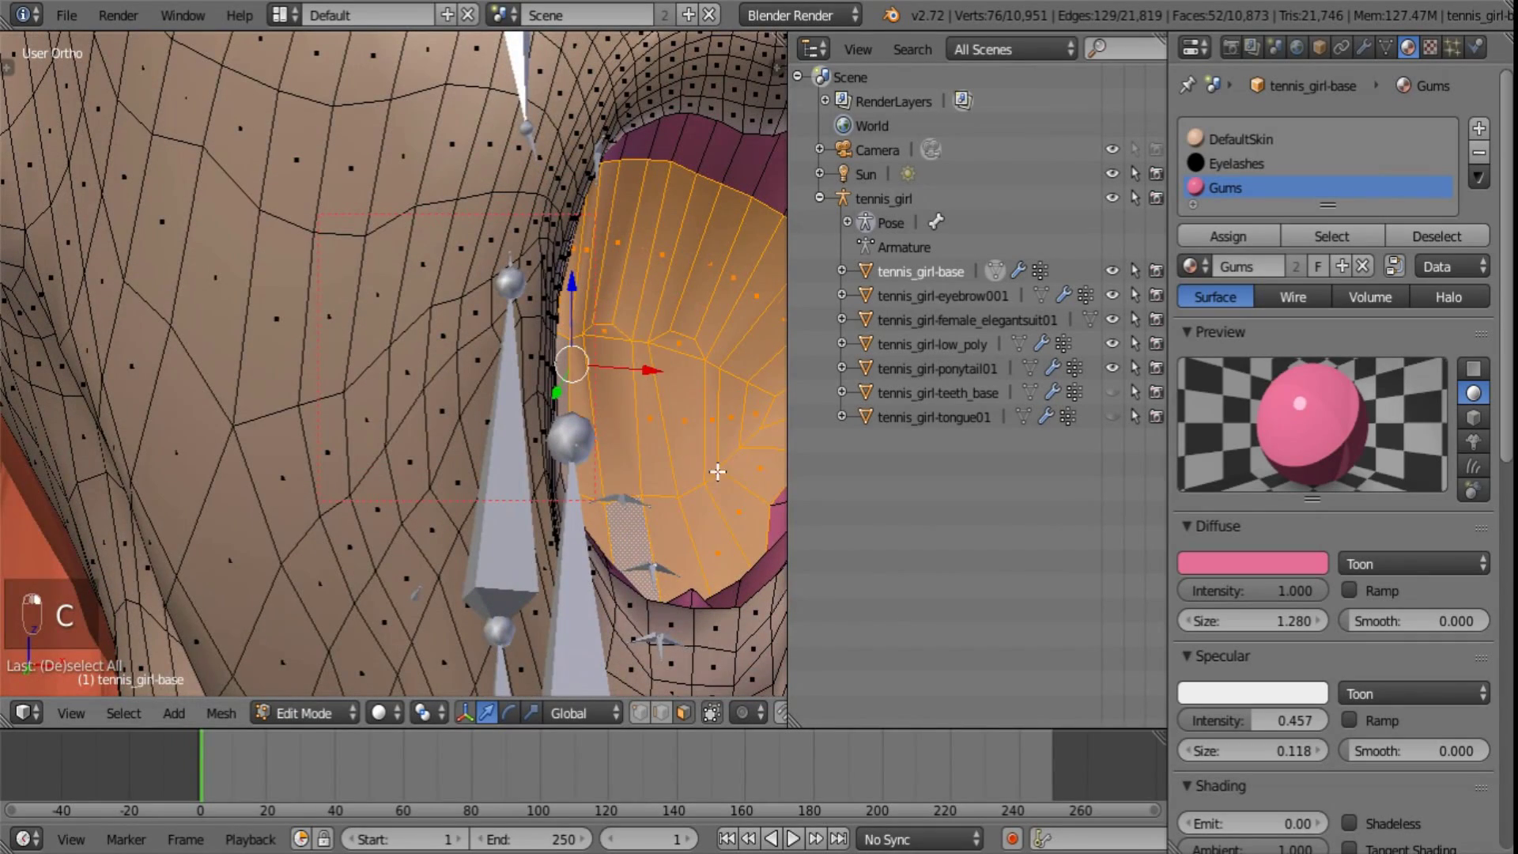
mouse_move(718, 471)
middle_mouse_down()
mouse_move(554, 392)
mouse_move(565, 374)
middle_mouse_up()
key("c")
left_click_drag(564, 373, 486, 357)
right_click(486, 357)
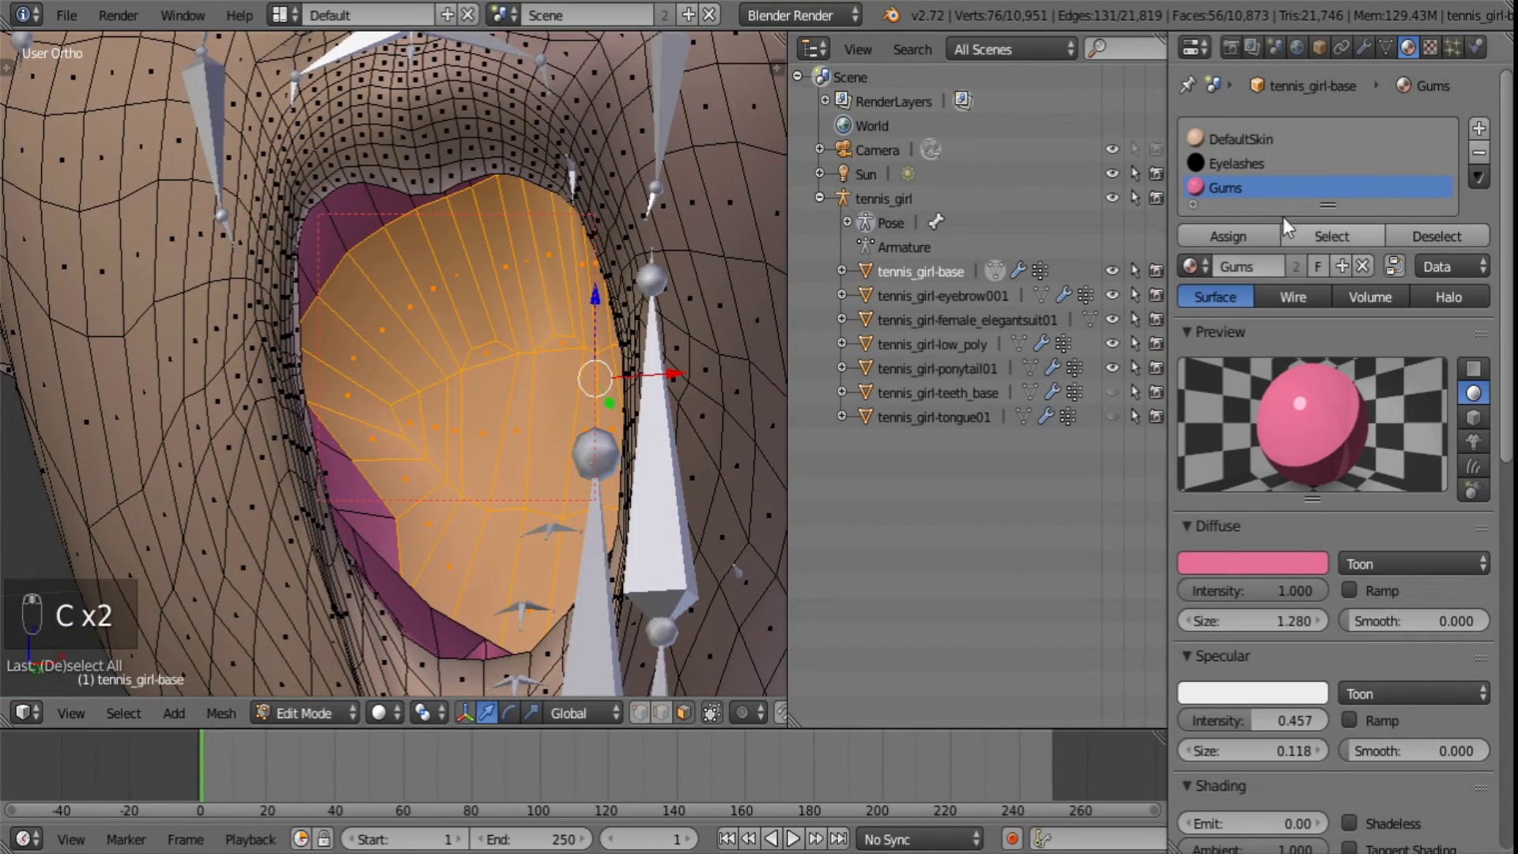
- Assign the black Eyelashes material to the selected faces at the back of the mouth and leave mesh editing
left_click(1251, 167)
left_click(1246, 239)
scroll(610, 325, "down", 3)
key("a")
middle_click_drag(610, 326, 703, 453)
key("Tab")
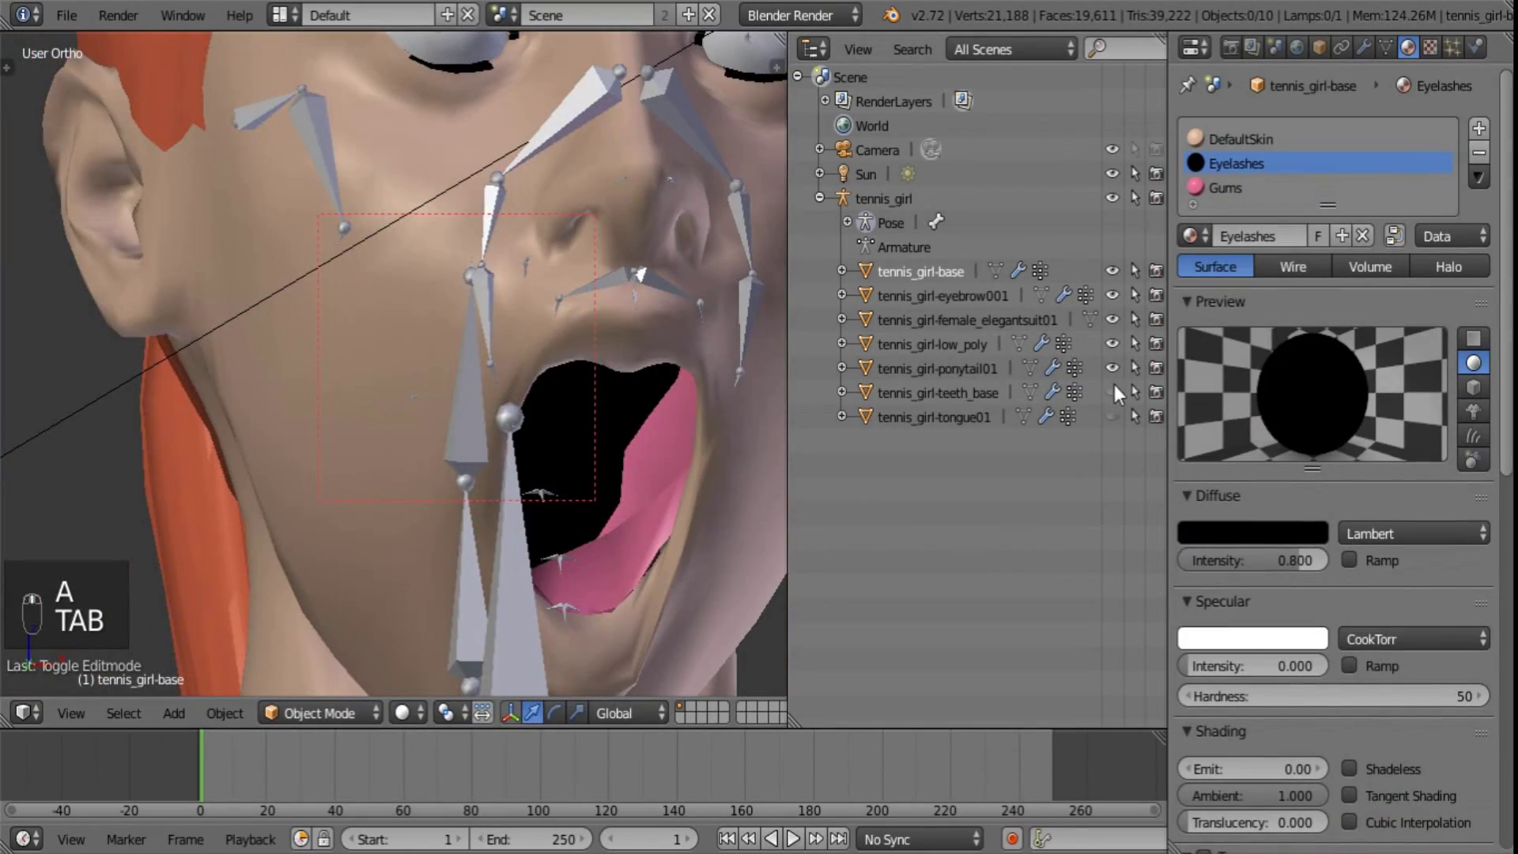
- Make the teeth and tongue meshes visible again
left_click_drag(1113, 391, 1113, 417)
scroll(731, 485, "down", 2)
middle_click_drag(643, 482, 575, 495)
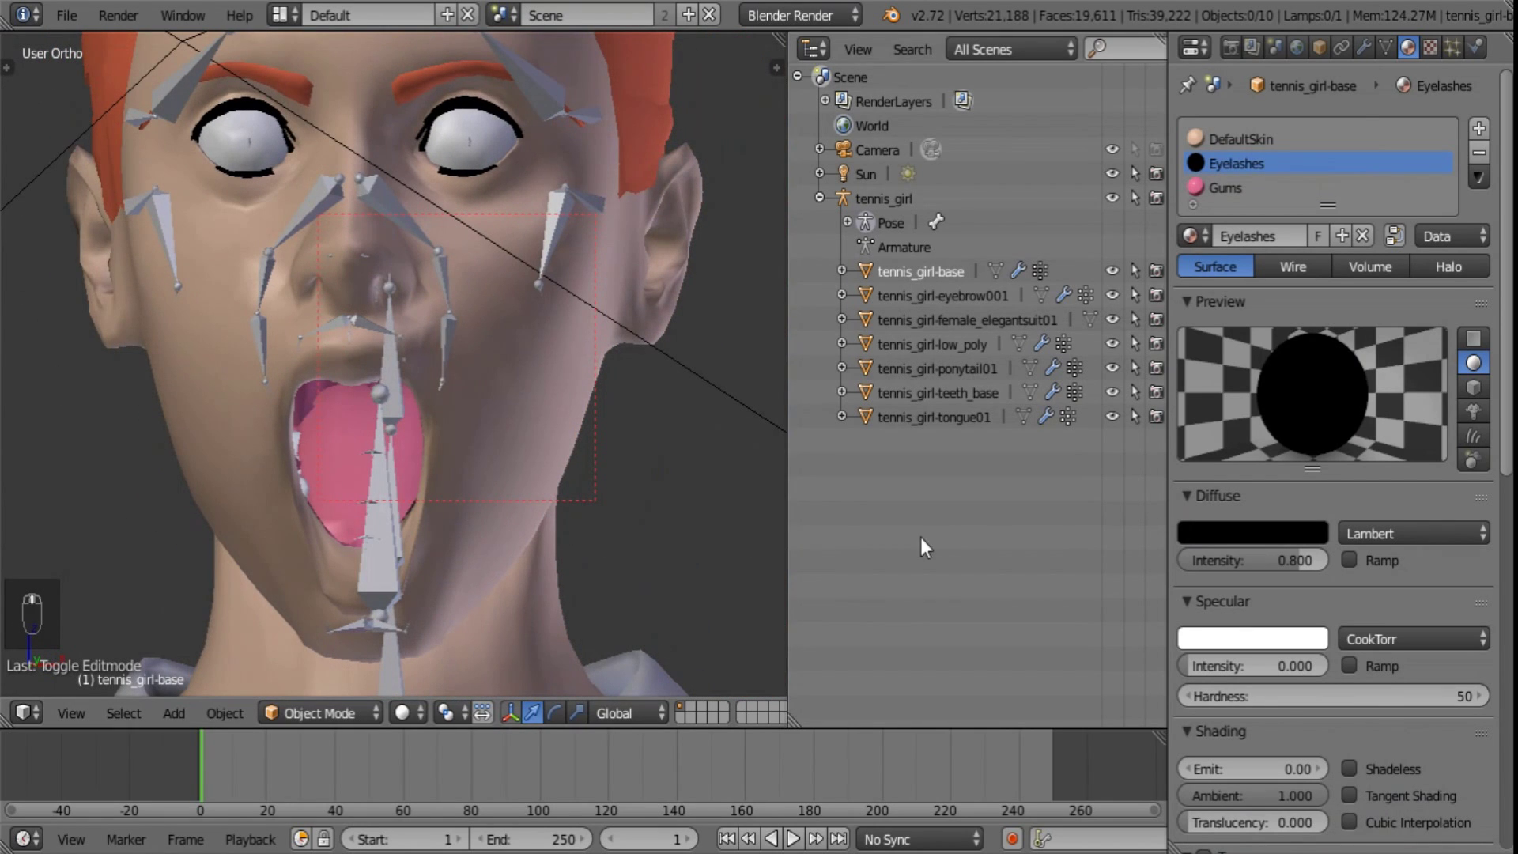
- Rotate the jaw bone by about -33° around the global X axis to close the girl's mouth
left_click(1363, 46)
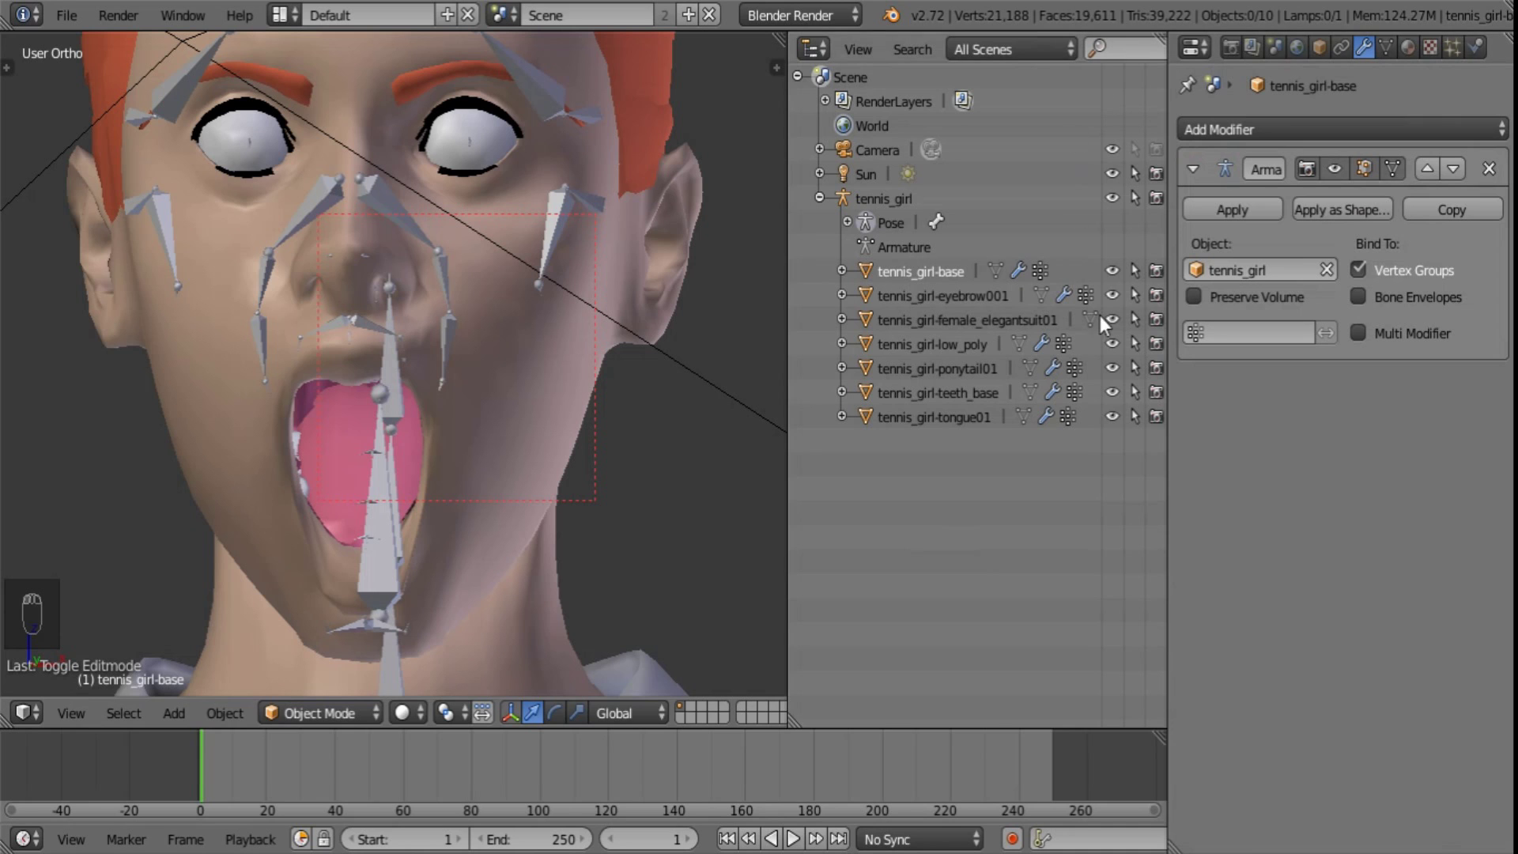
middle_click_drag(662, 367, 412, 393)
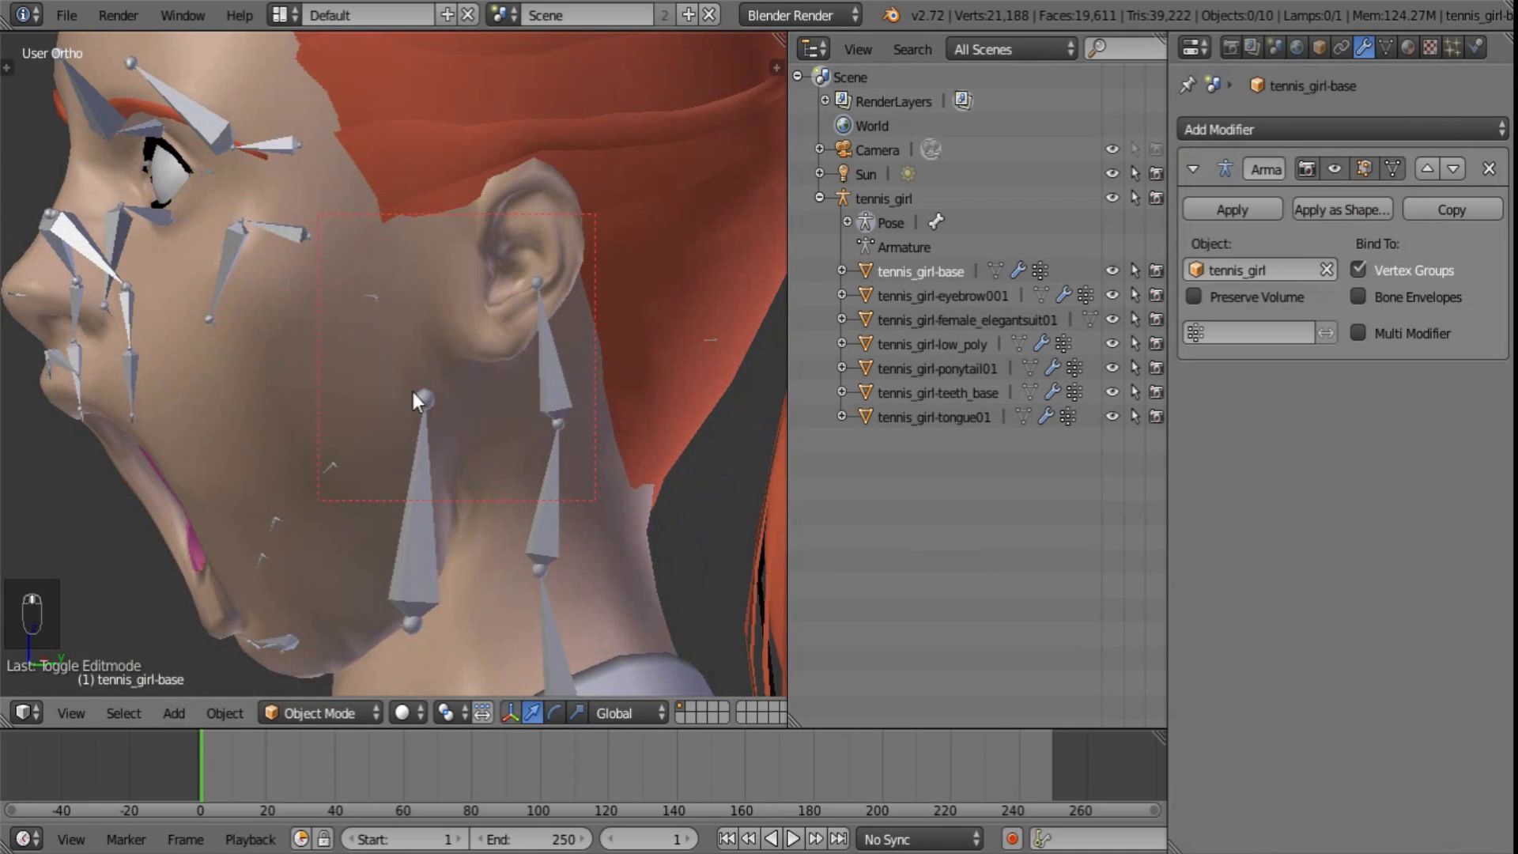
right_click(374, 311)
middle_click_drag(385, 320, 438, 333, "shift")
scroll(438, 334, "up", 1)
right_click(445, 329)
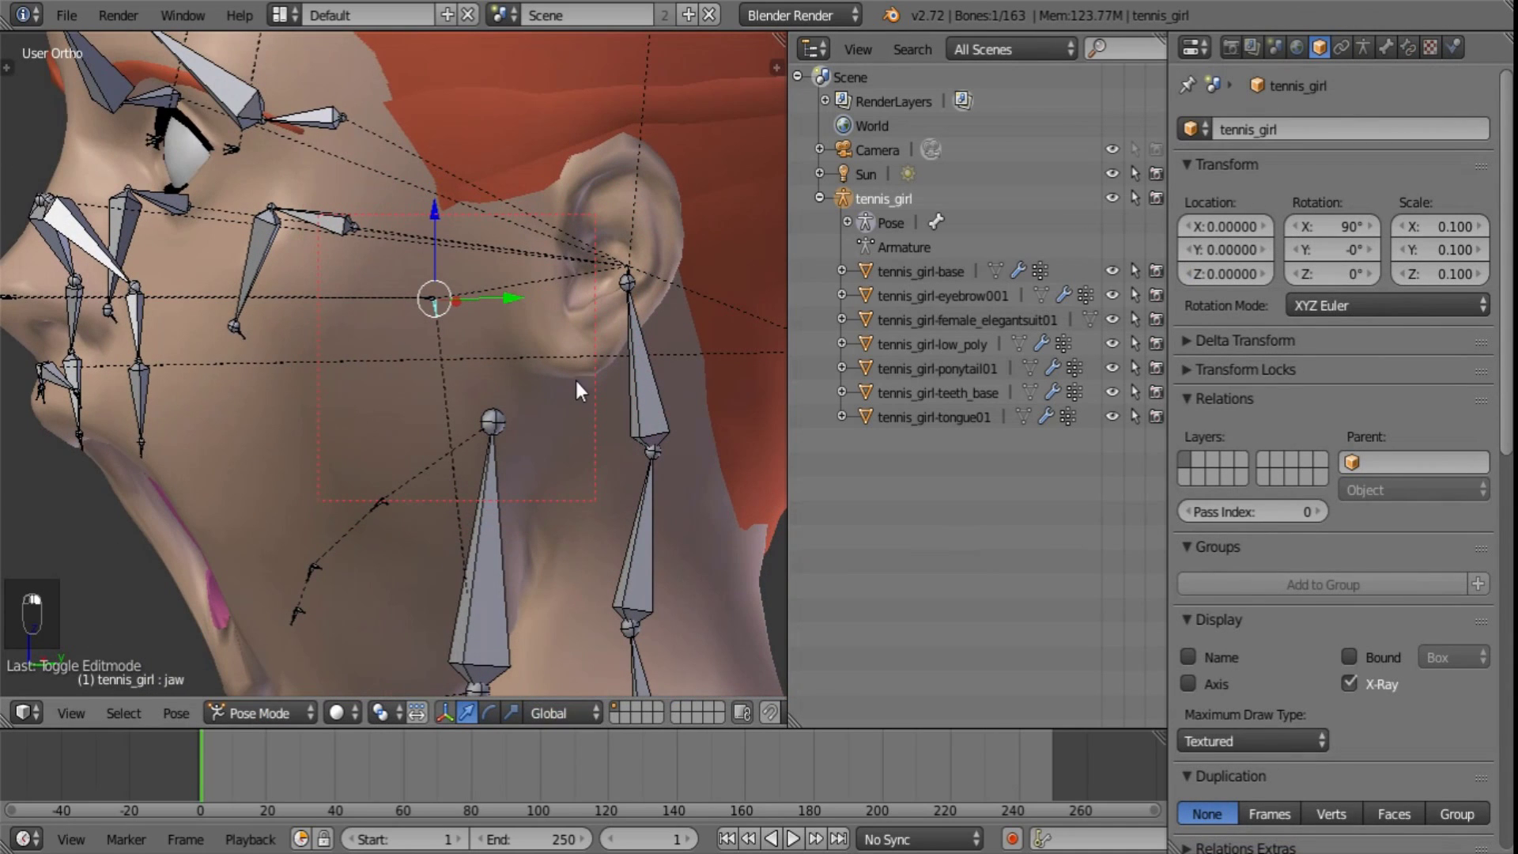
key("r")
key("x")
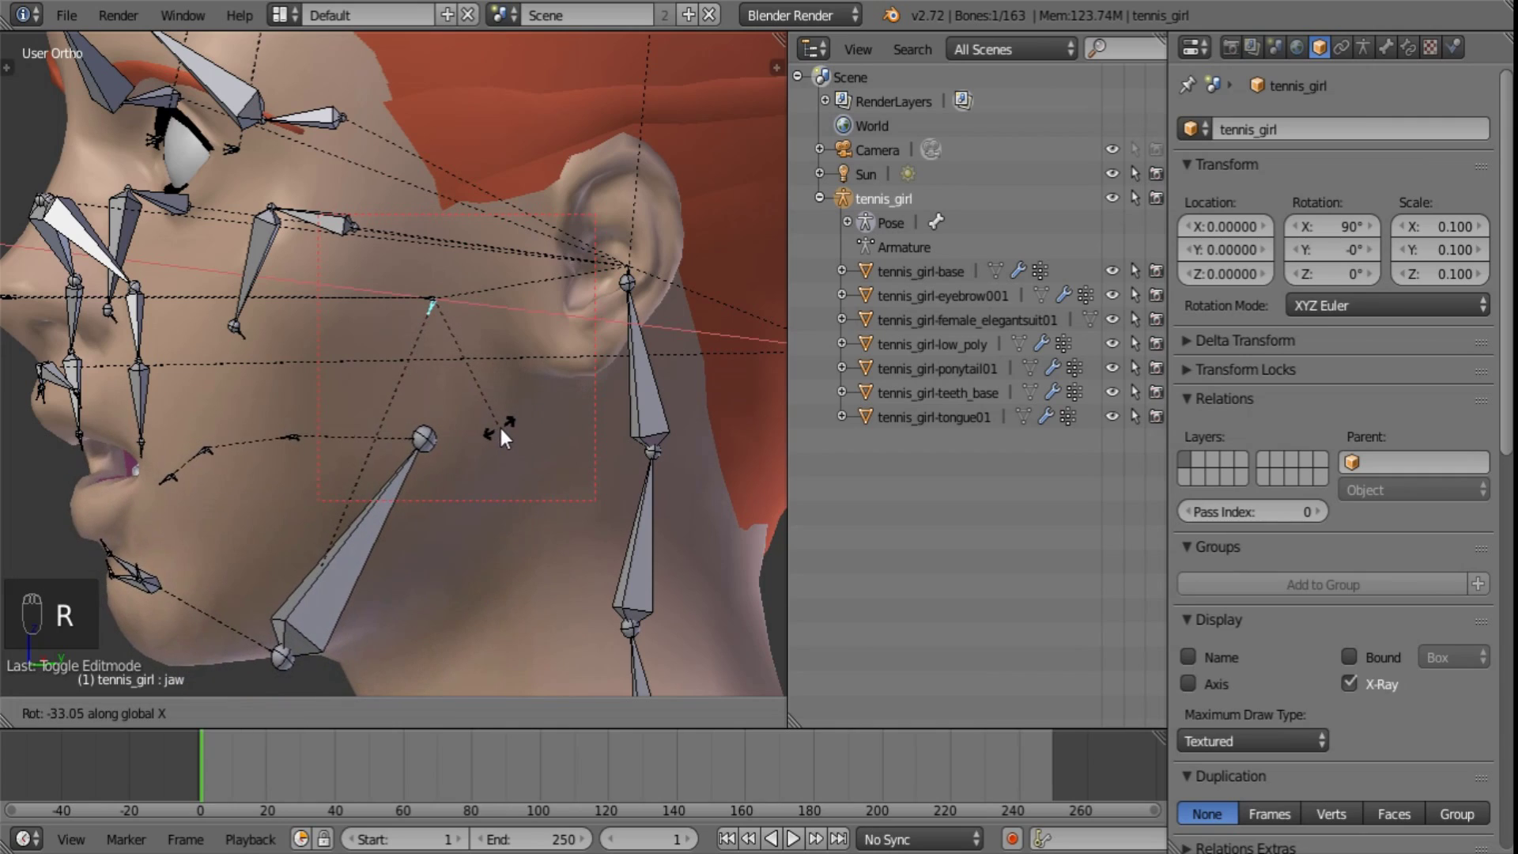
left_click(500, 425)
- Rotate the left and right orbicularis03 eyelid bones together by about 5° around global X, and clear the bone selection
middle_click_drag(500, 425, 501, 476)
scroll(546, 457, "down", 4)
scroll(453, 482, "up", 7)
scroll(506, 471, "up", 3)
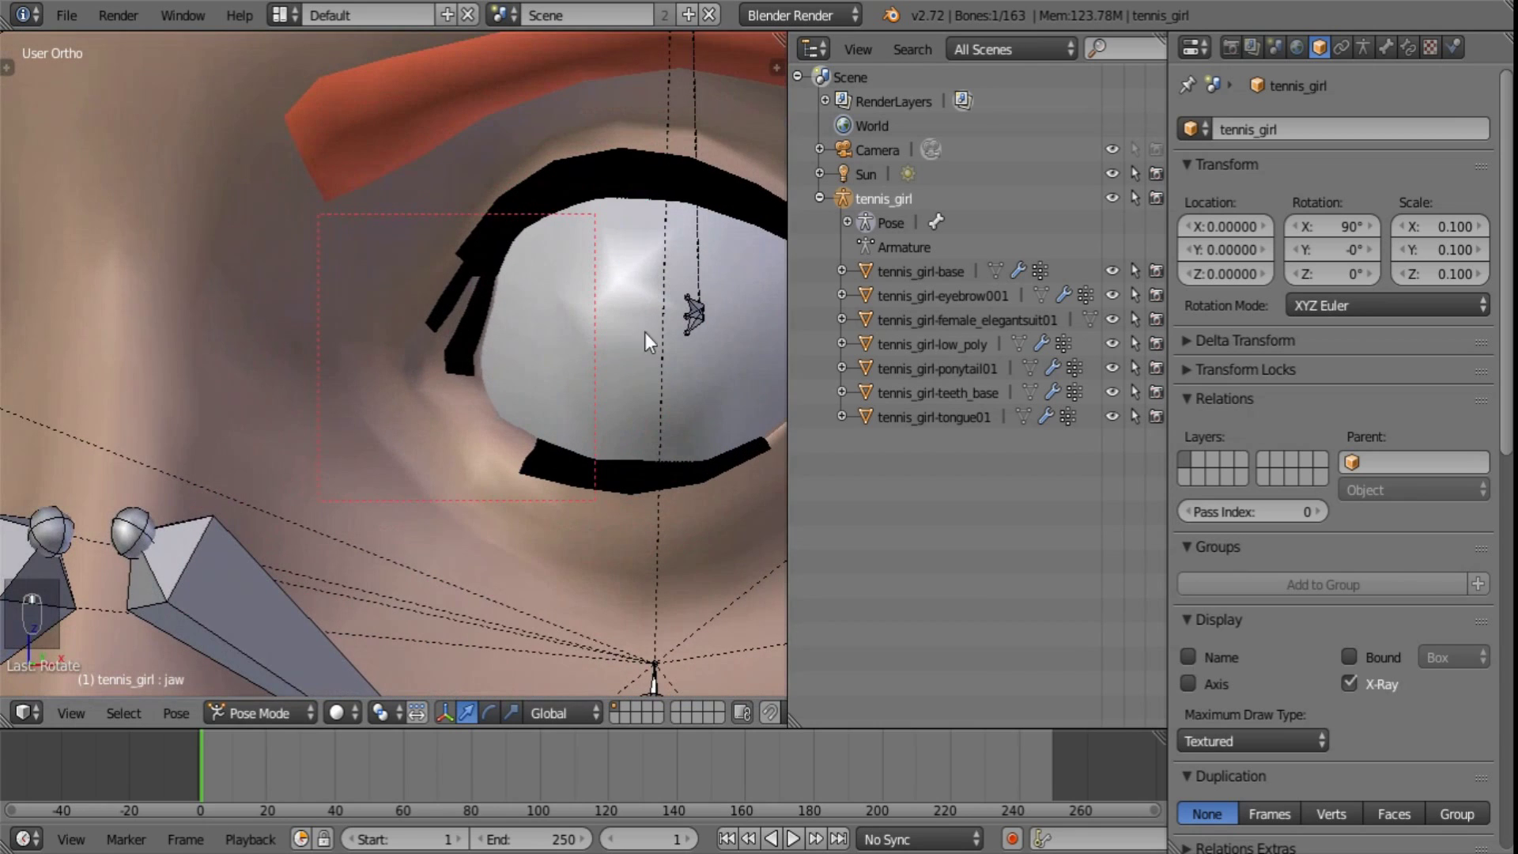
right_click(695, 297)
middle_click_drag(287, 329, 602, 402, "shift")
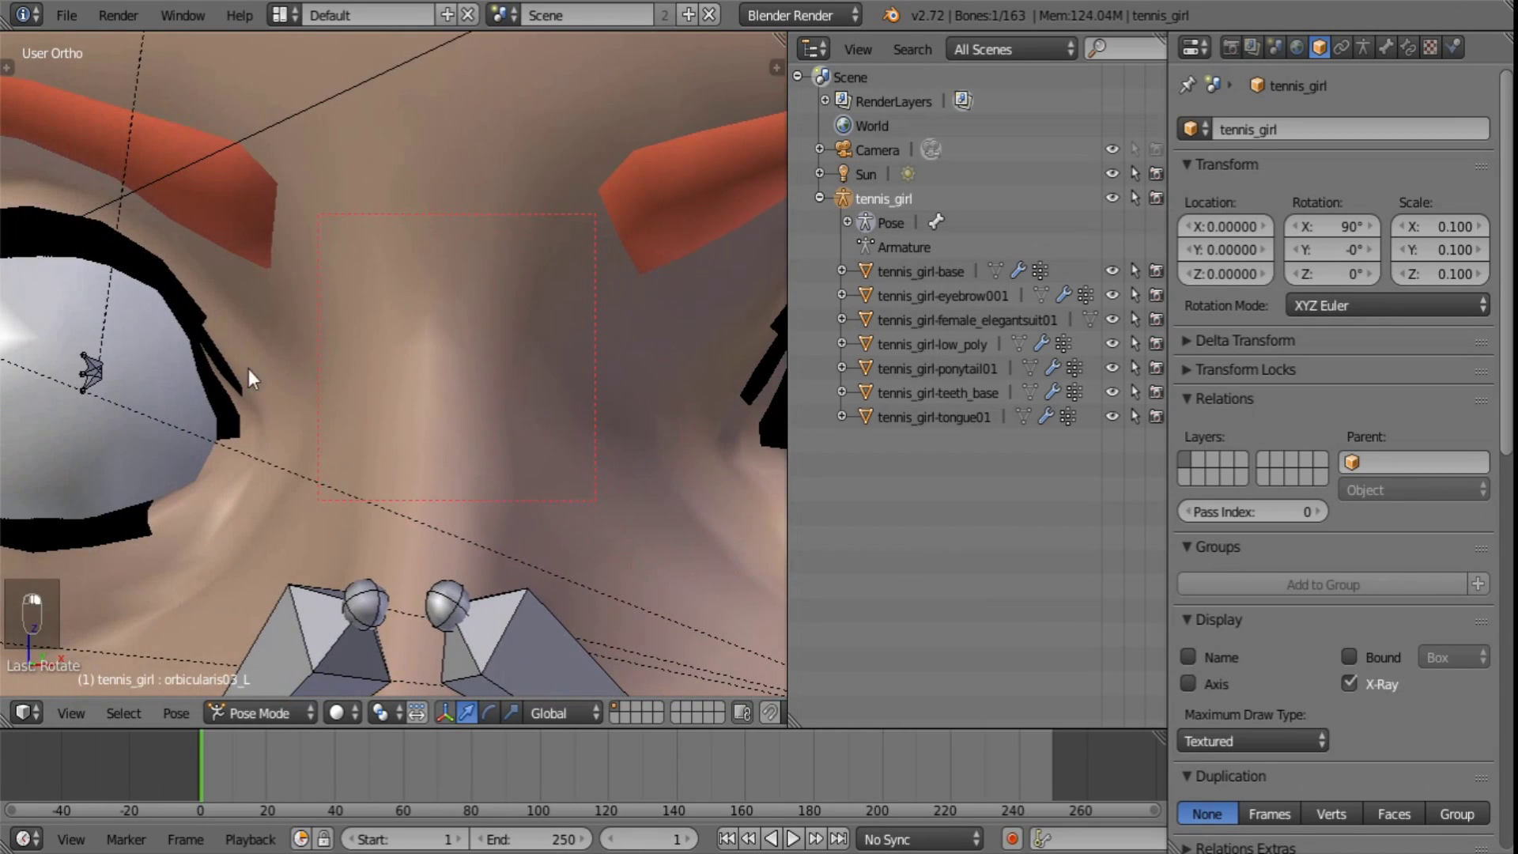
right_click(89, 354, "shift")
scroll(544, 509, "down", 4)
middle_click_drag(544, 509, 632, 581)
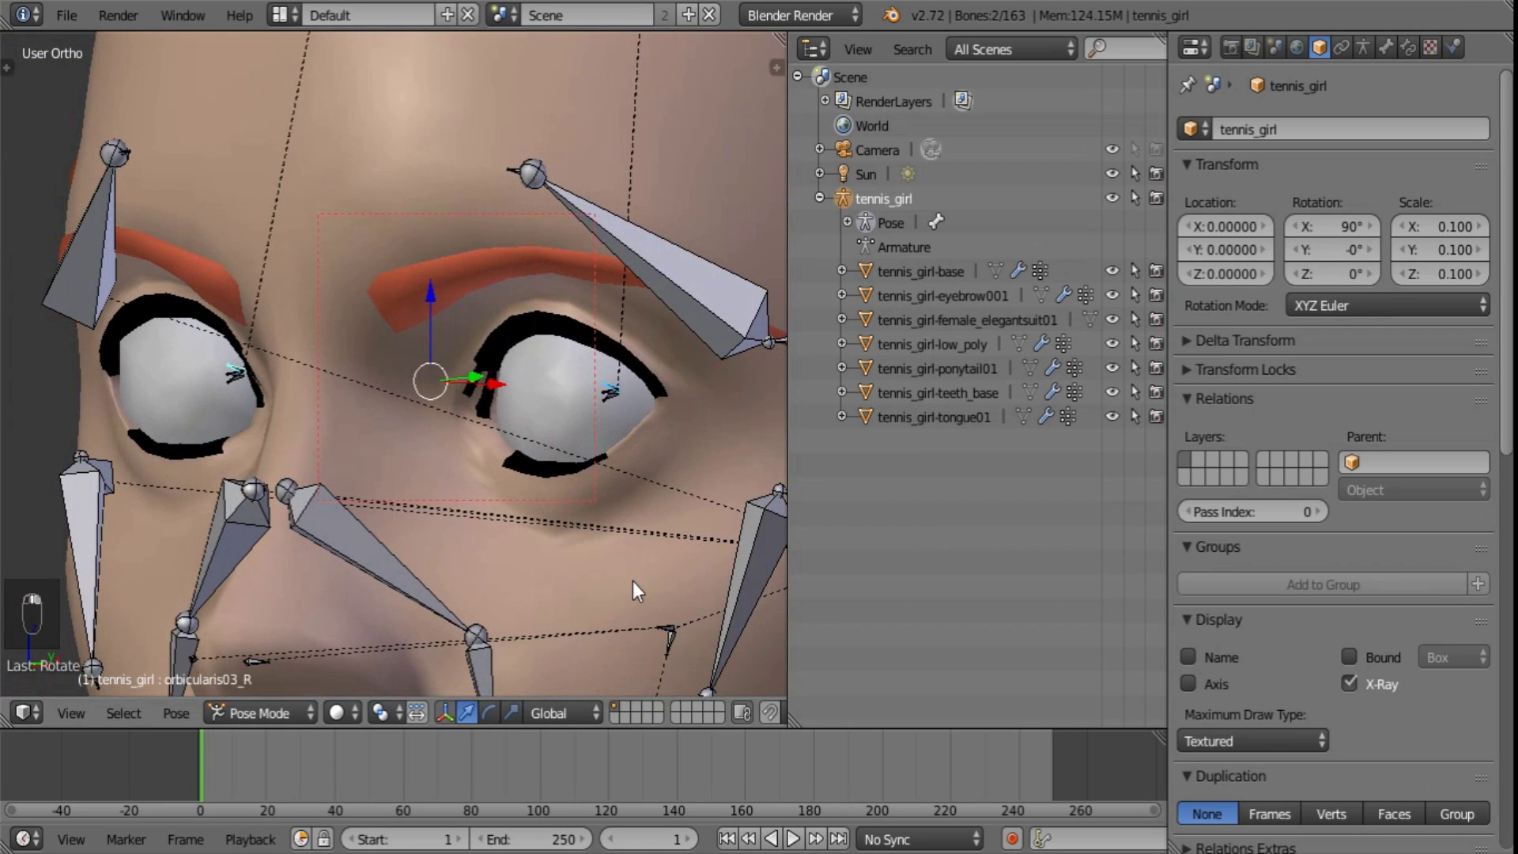
key("r")
key("x")
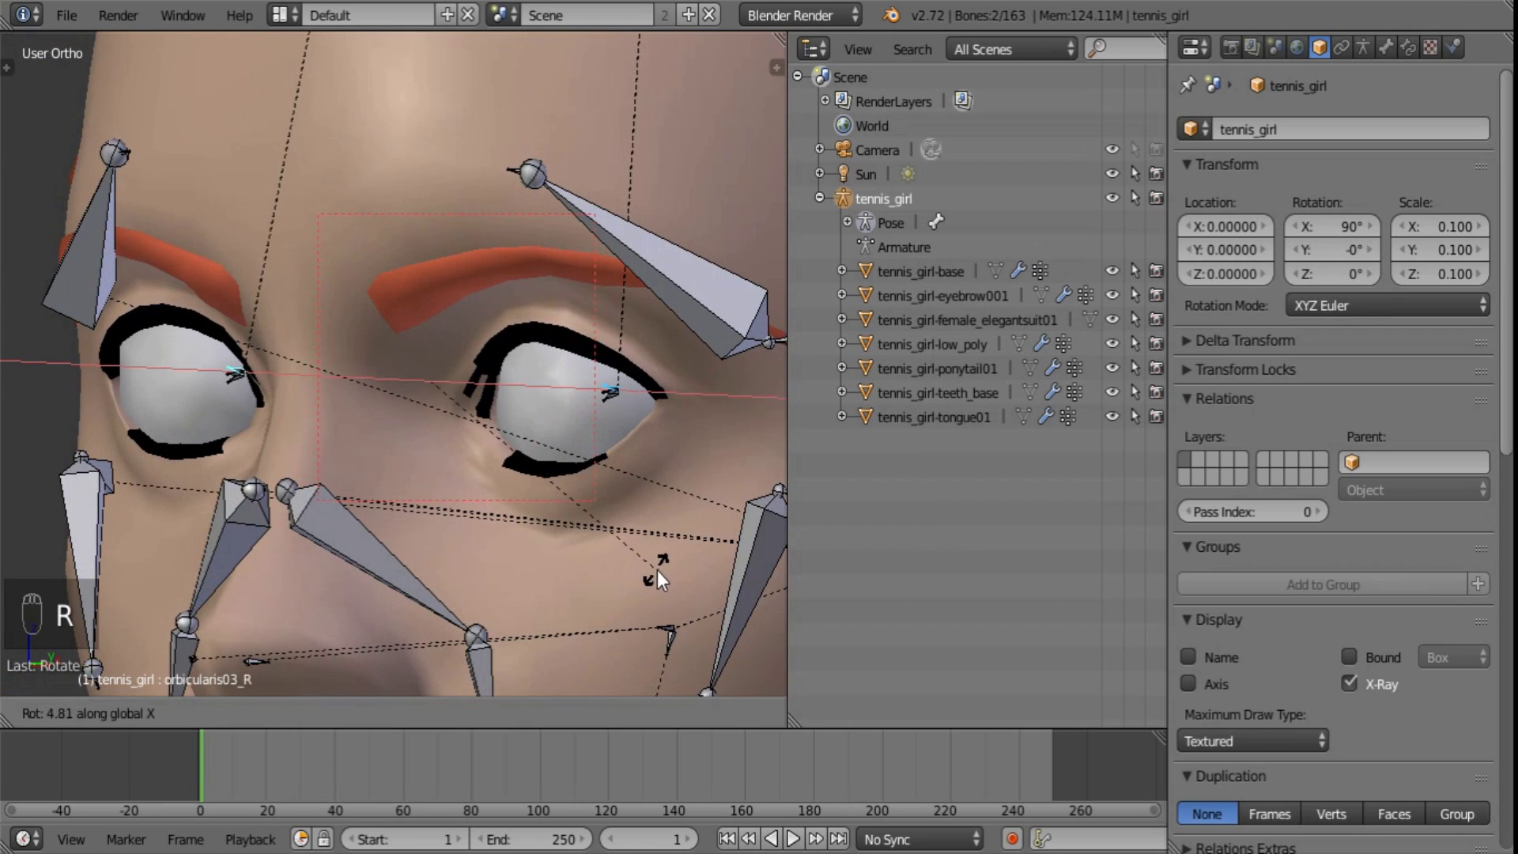
left_click(659, 571)
middle_click_drag(659, 571, 742, 515)
key("a")
- Select the elegant suit mesh and set its material's diffuse shader to Toon with a smoothness of 0
scroll(665, 533, "down", 5)
scroll(666, 534, "down", 1)
scroll(727, 519, "down", 4)
middle_click_drag(657, 485, 715, 326, "shift")
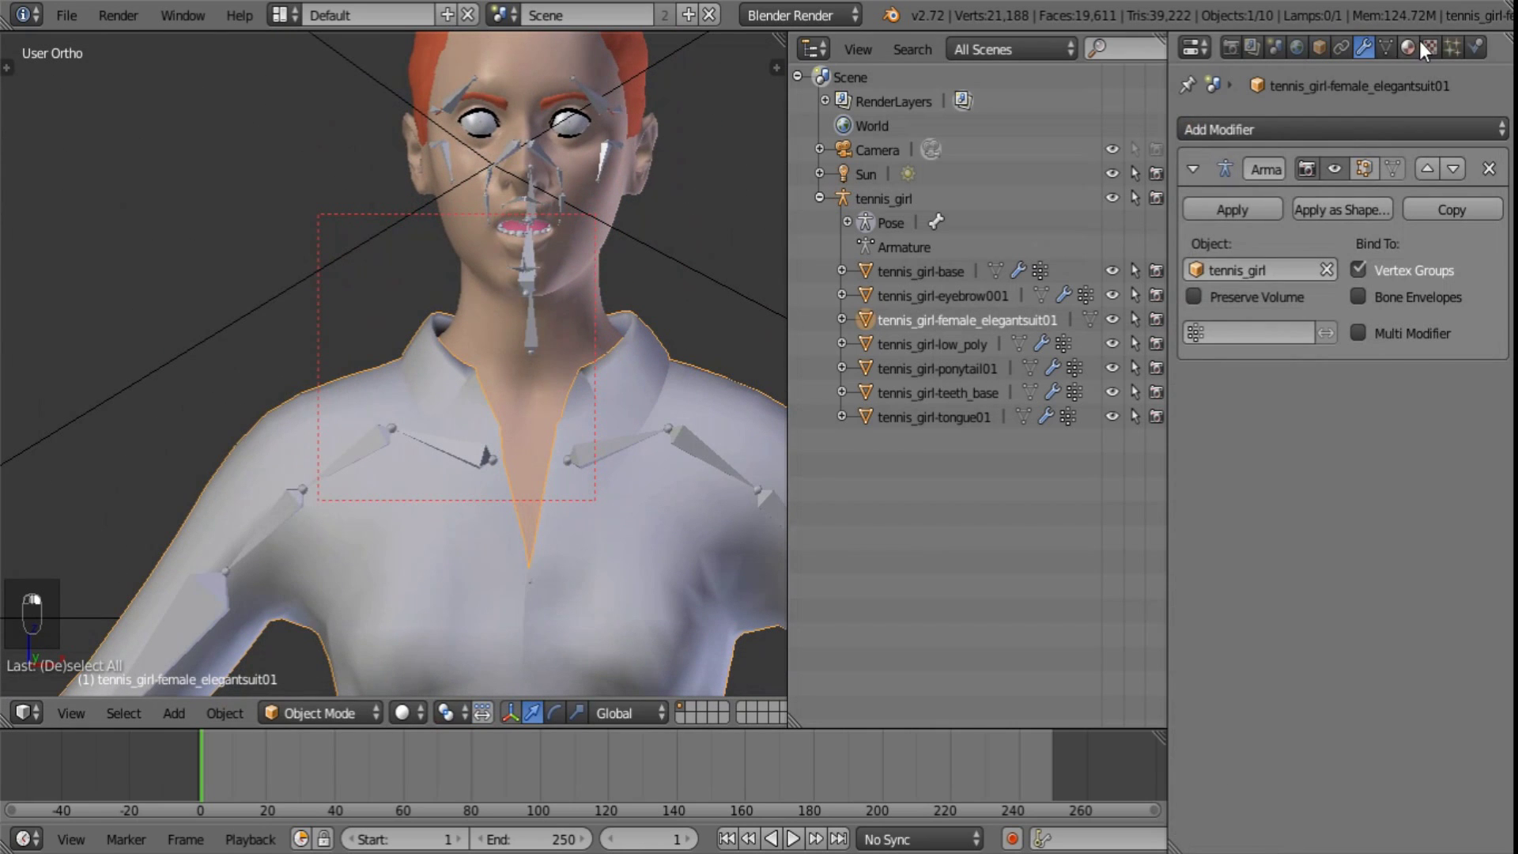
left_click(1408, 46)
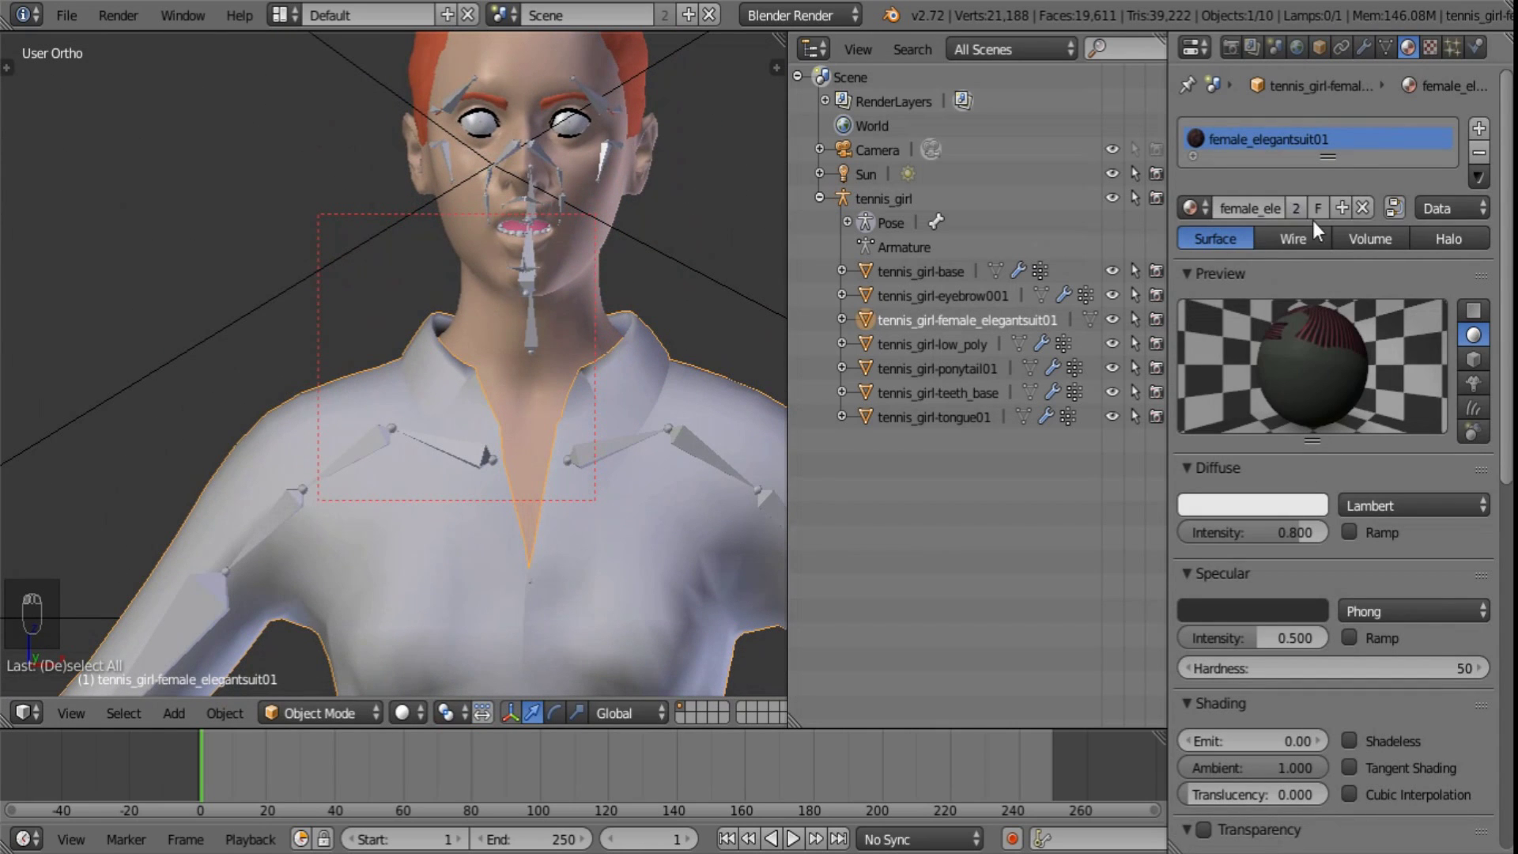
left_click(1414, 505)
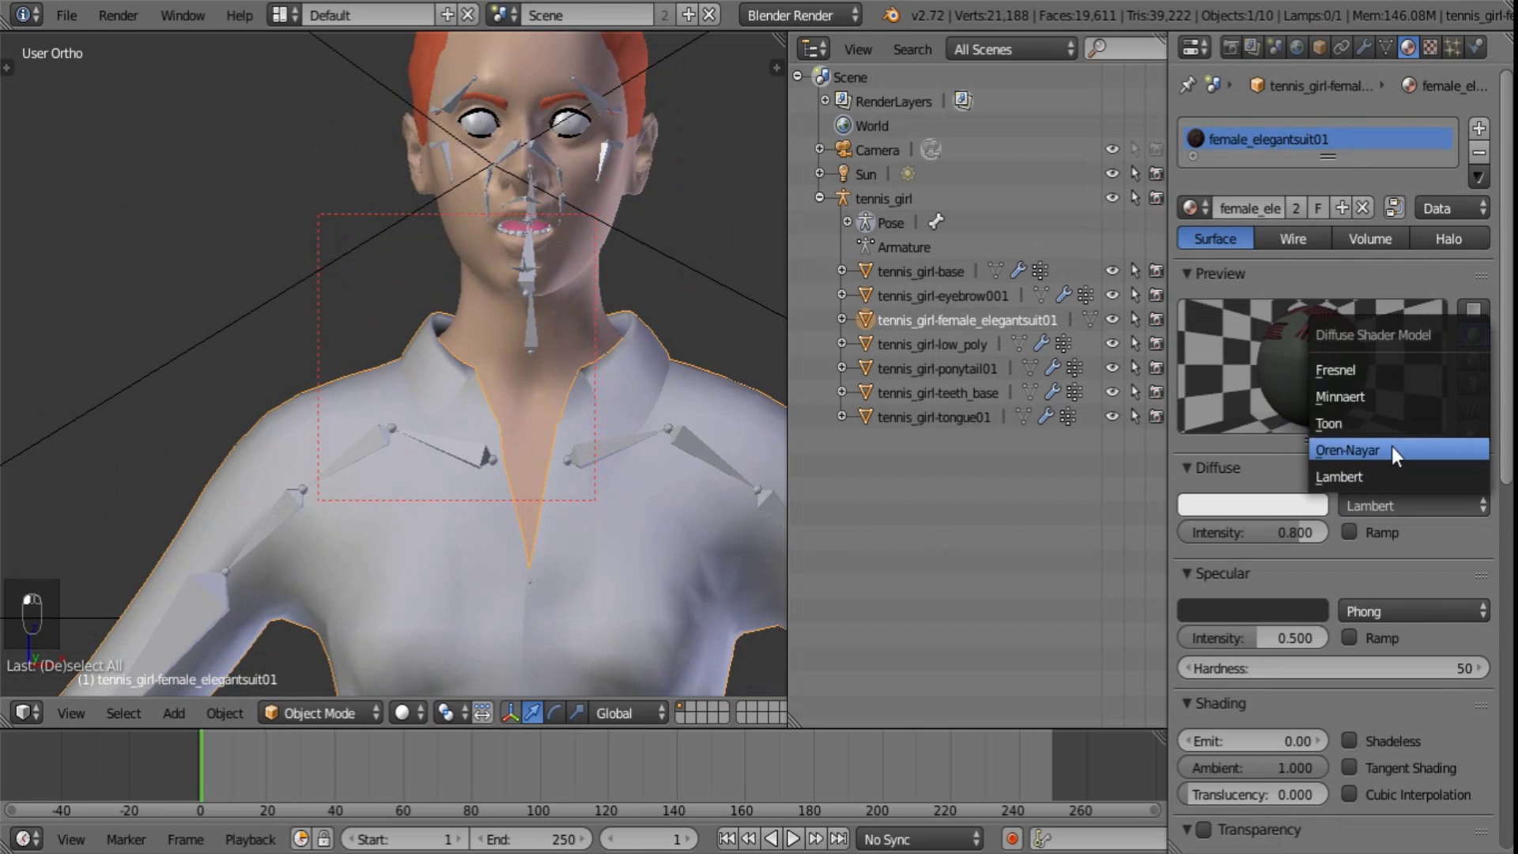
left_click(1395, 422)
left_click_drag(1388, 561, 1343, 559)
- Give the suit material a dark magenta diffuse colour and a diffuse intensity of 1
left_click(1252, 507)
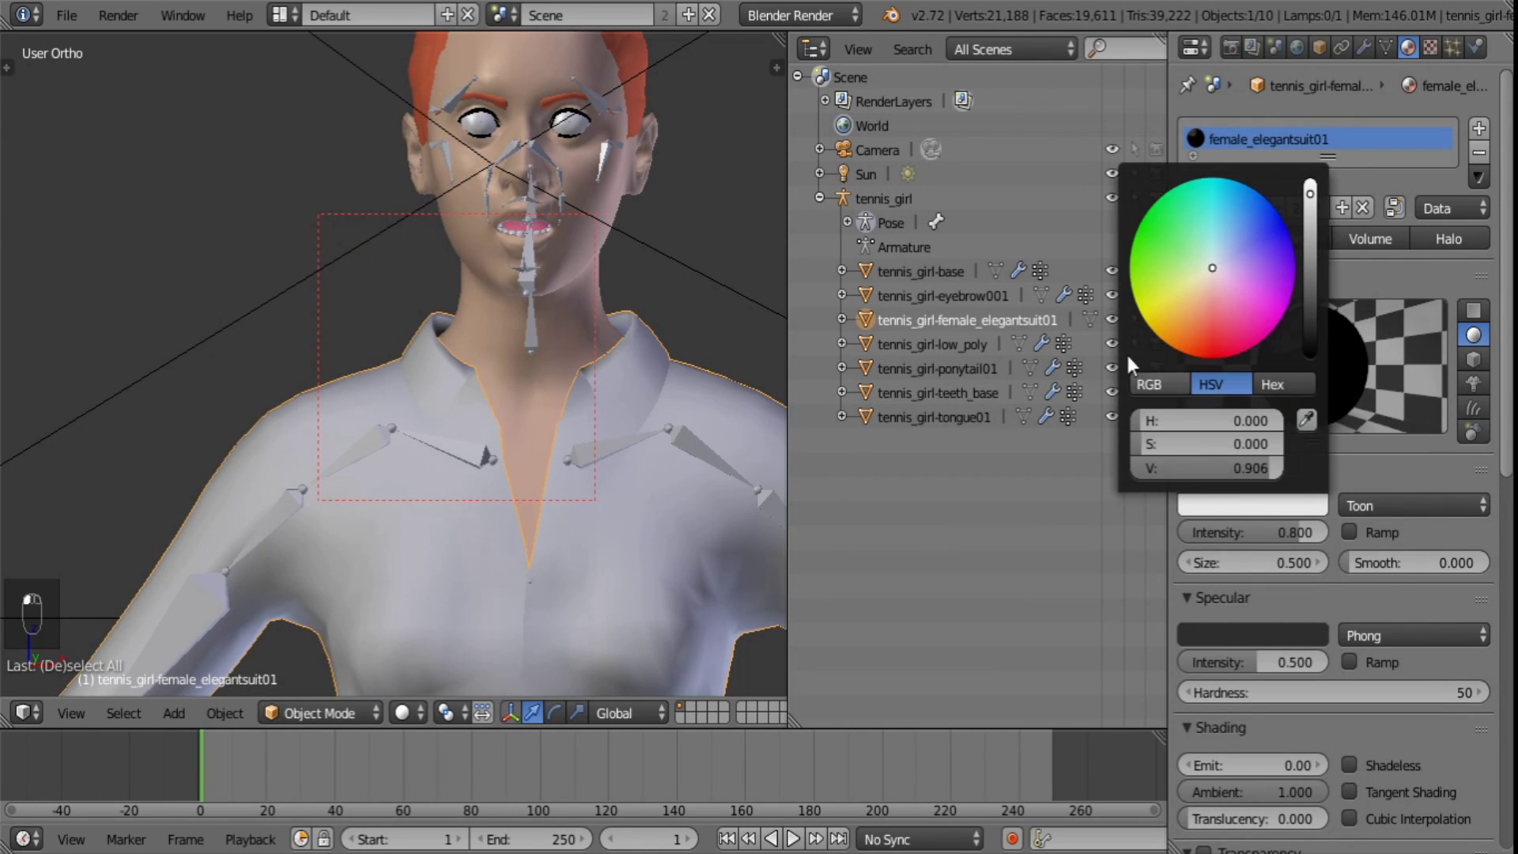
left_click_drag(1204, 284, 1231, 325)
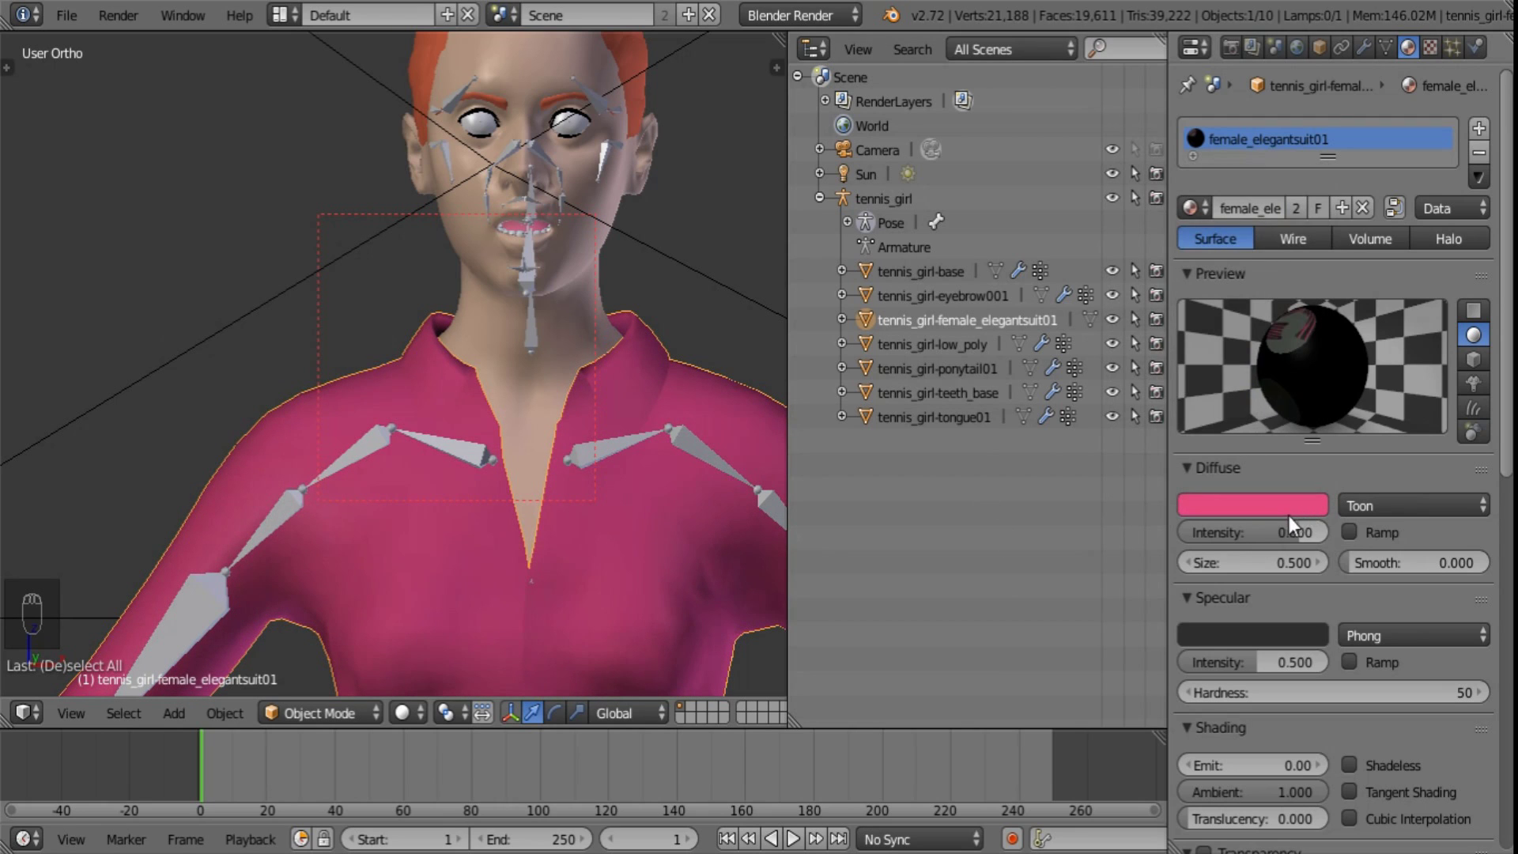
left_click_drag(1277, 526, 1306, 509)
left_click(1306, 509)
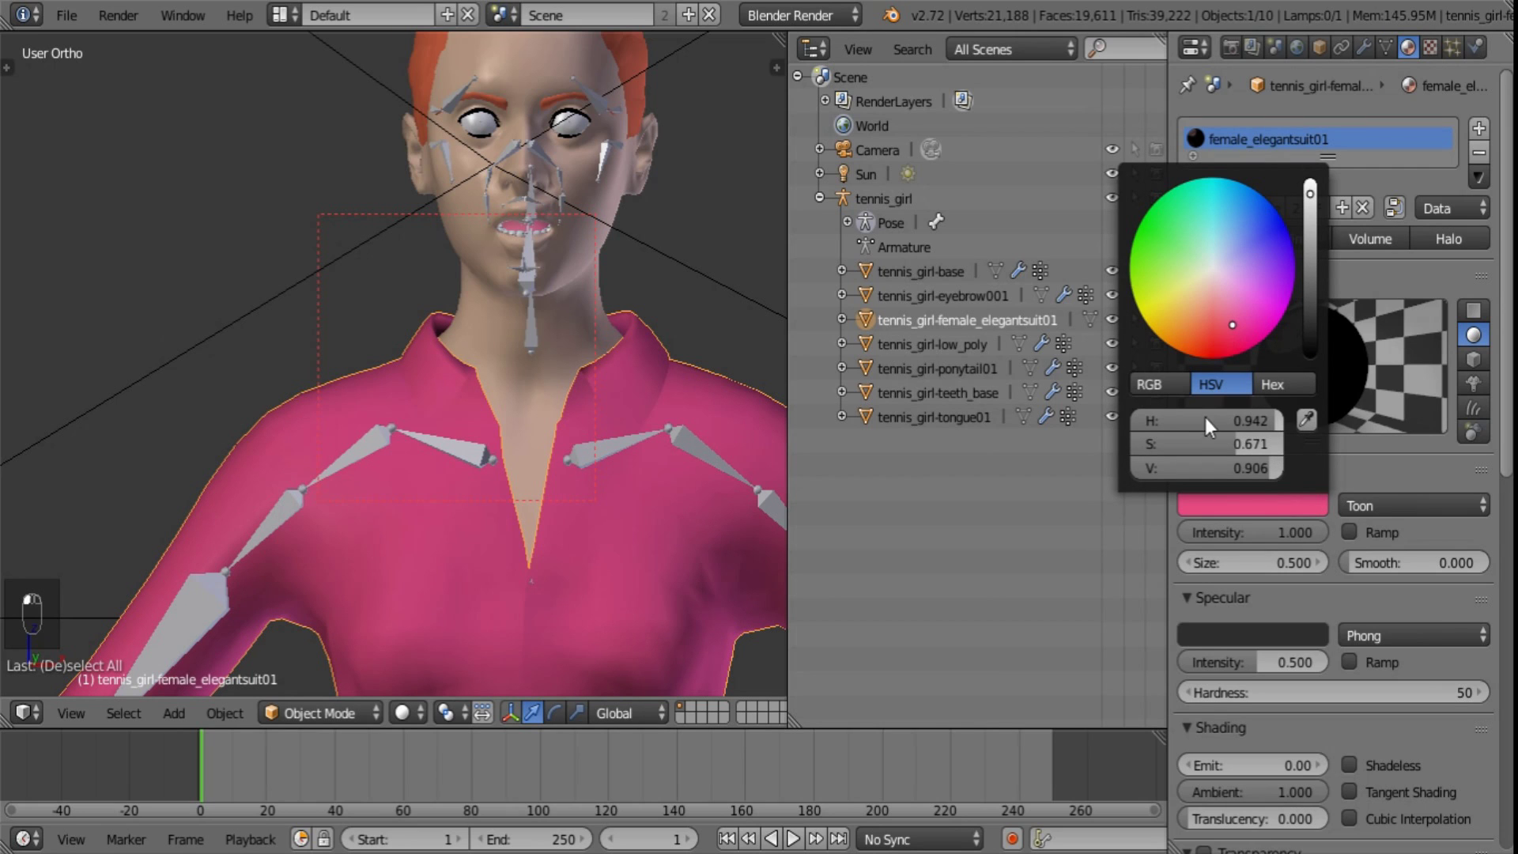
left_click_drag(1221, 425, 1176, 476)
scroll(1350, 620, "down", 1)
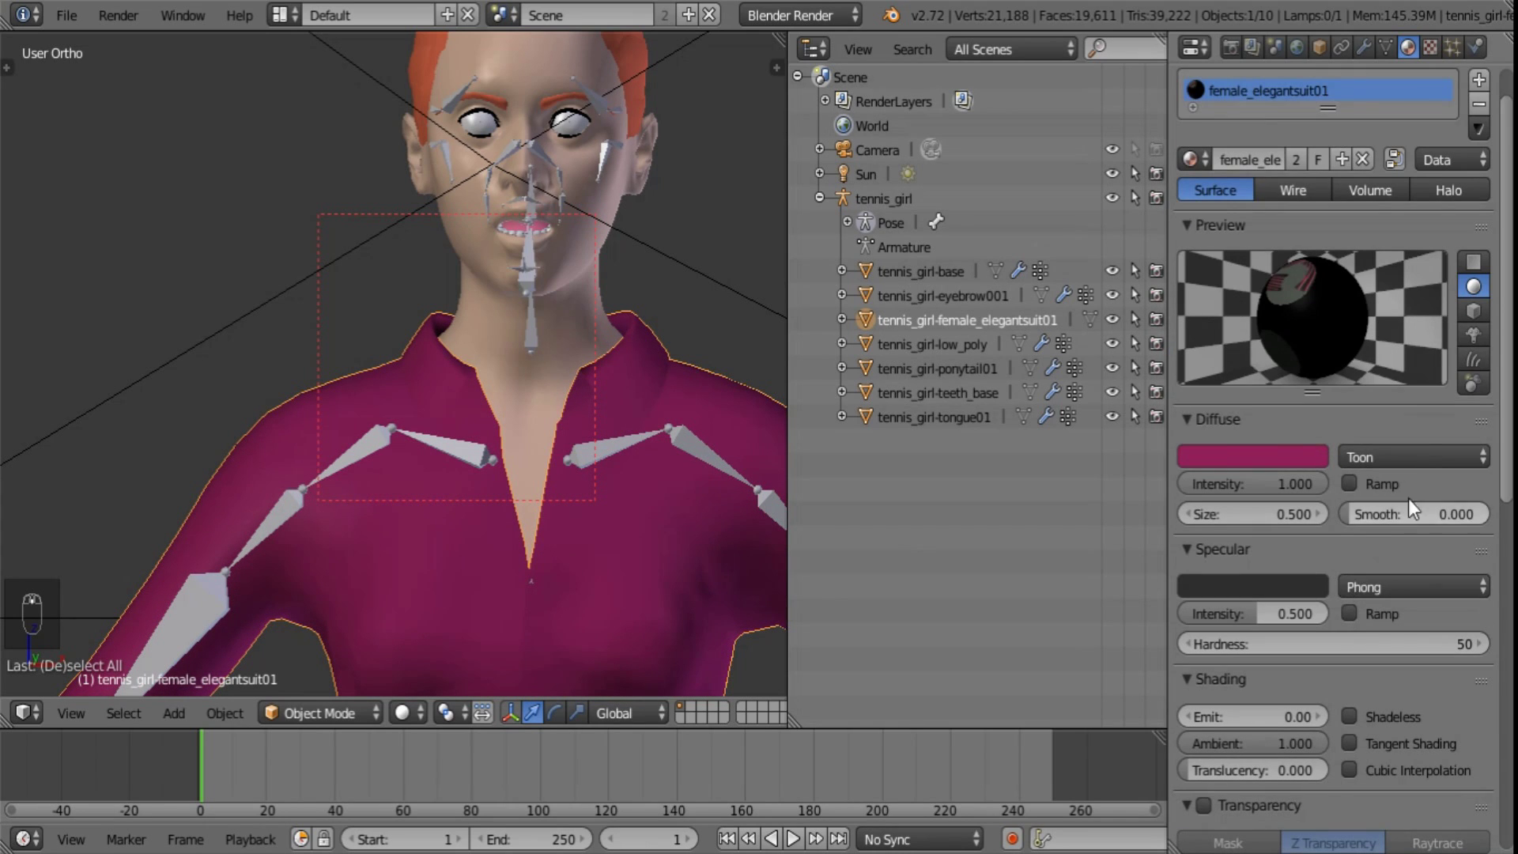
- Remove the texture from the suit material and set its toon diffuse size to 1.25
left_click(1429, 49)
left_click(1477, 314)
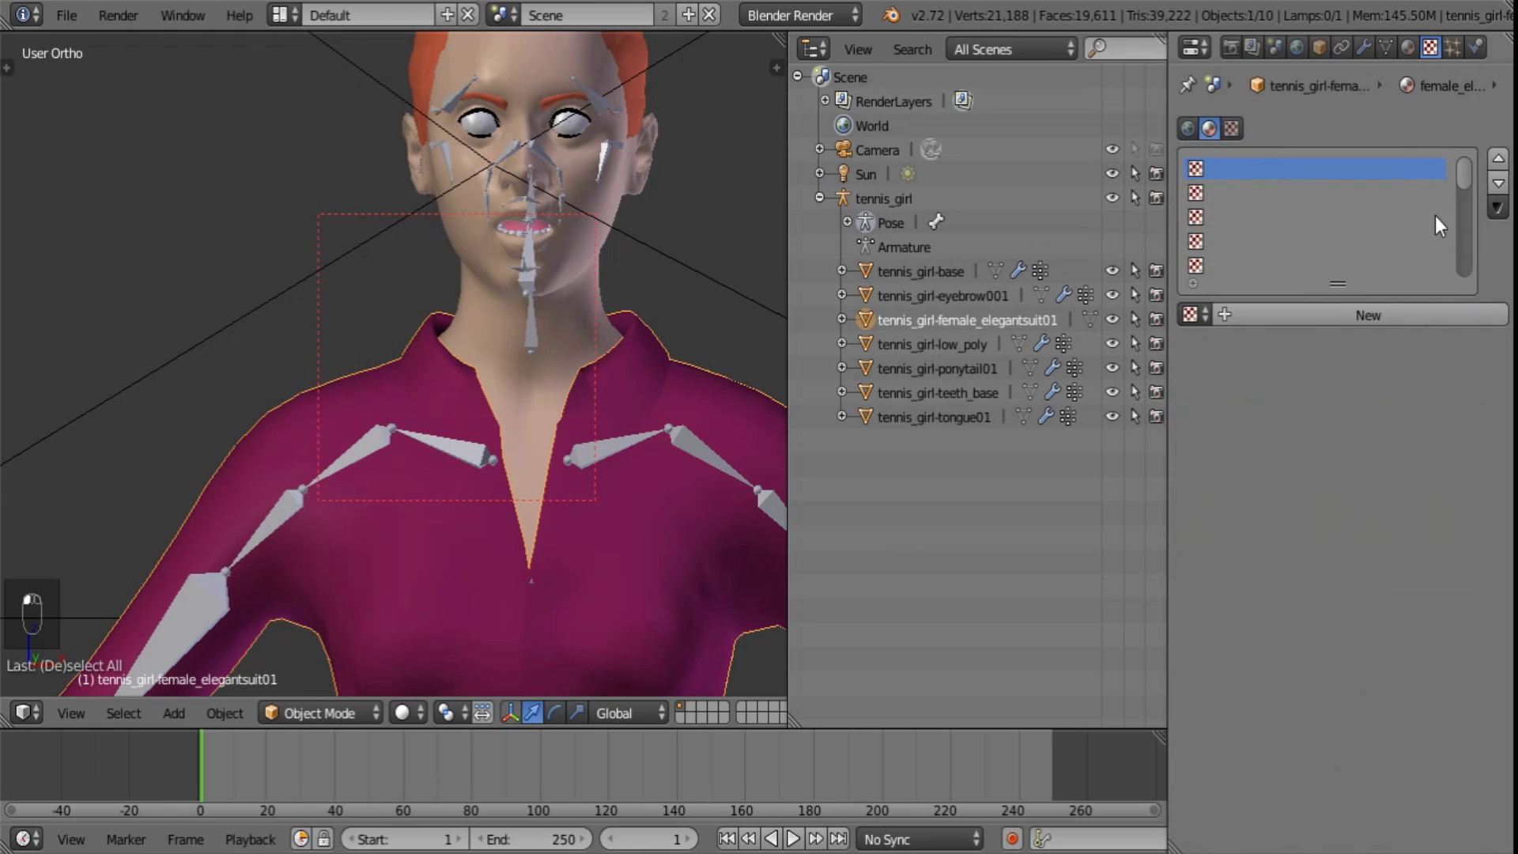
left_click(1407, 47)
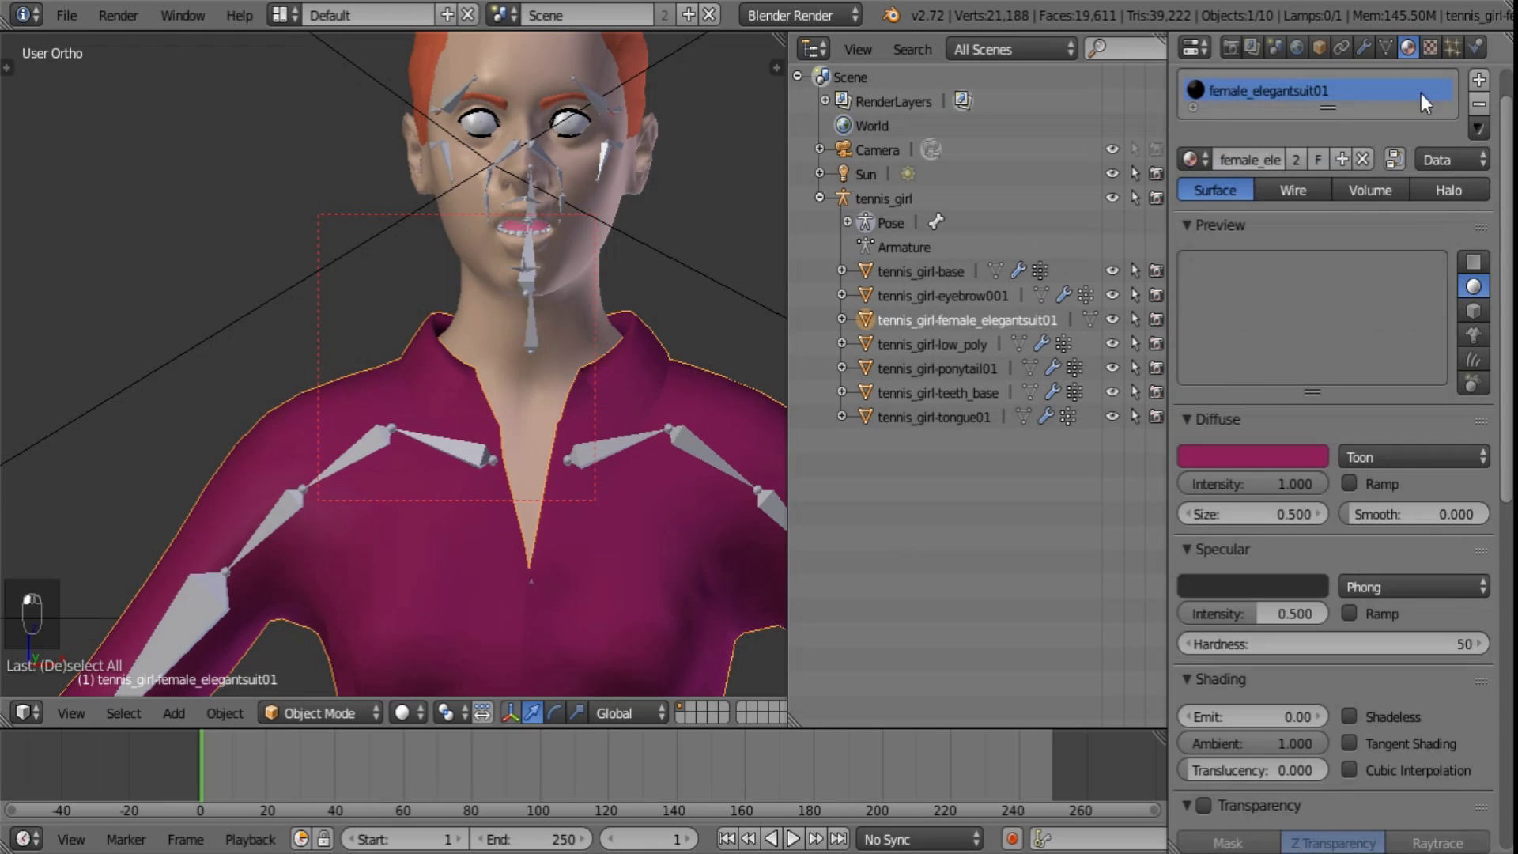
left_click(1251, 505)
type("1.25")
key("Return")
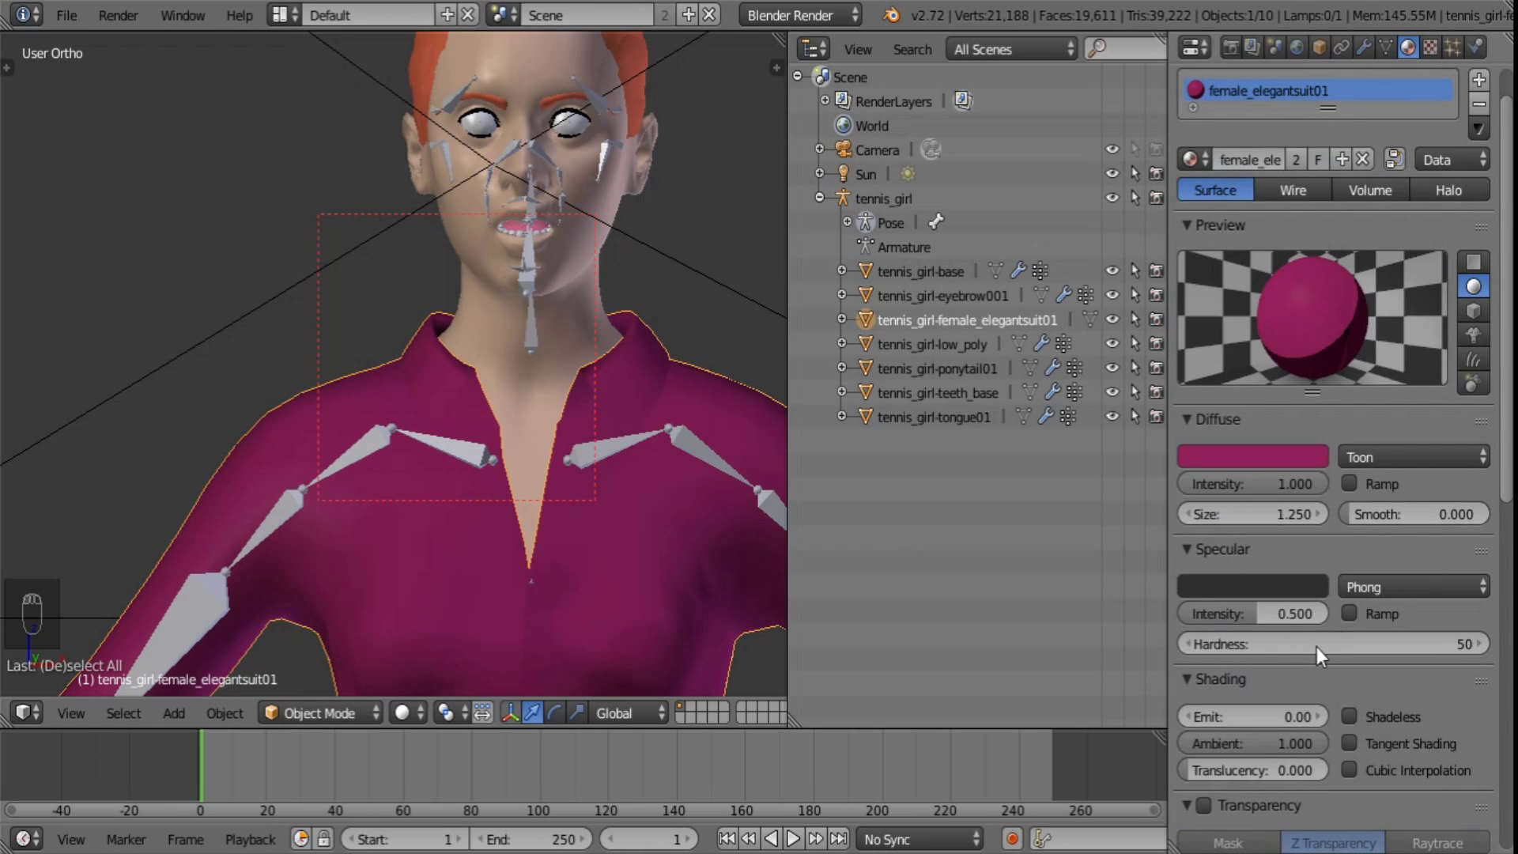
- Set the suit's specular shader to Toon with an intensity of about 0.58 and a smoothness of 0
left_click(1399, 585)
left_click(1424, 472)
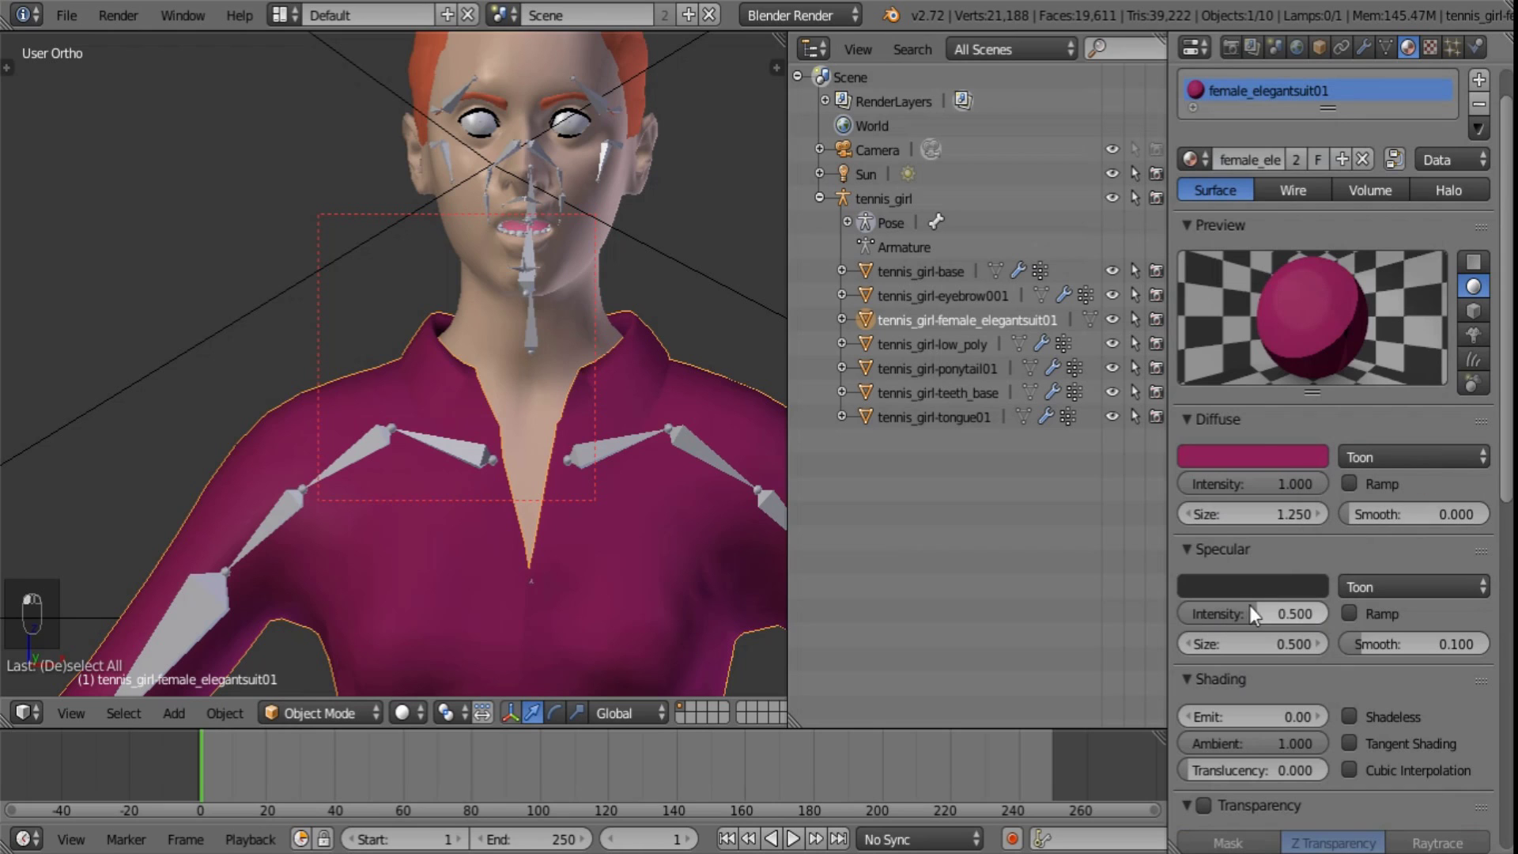
left_click_drag(1244, 610, 1256, 610)
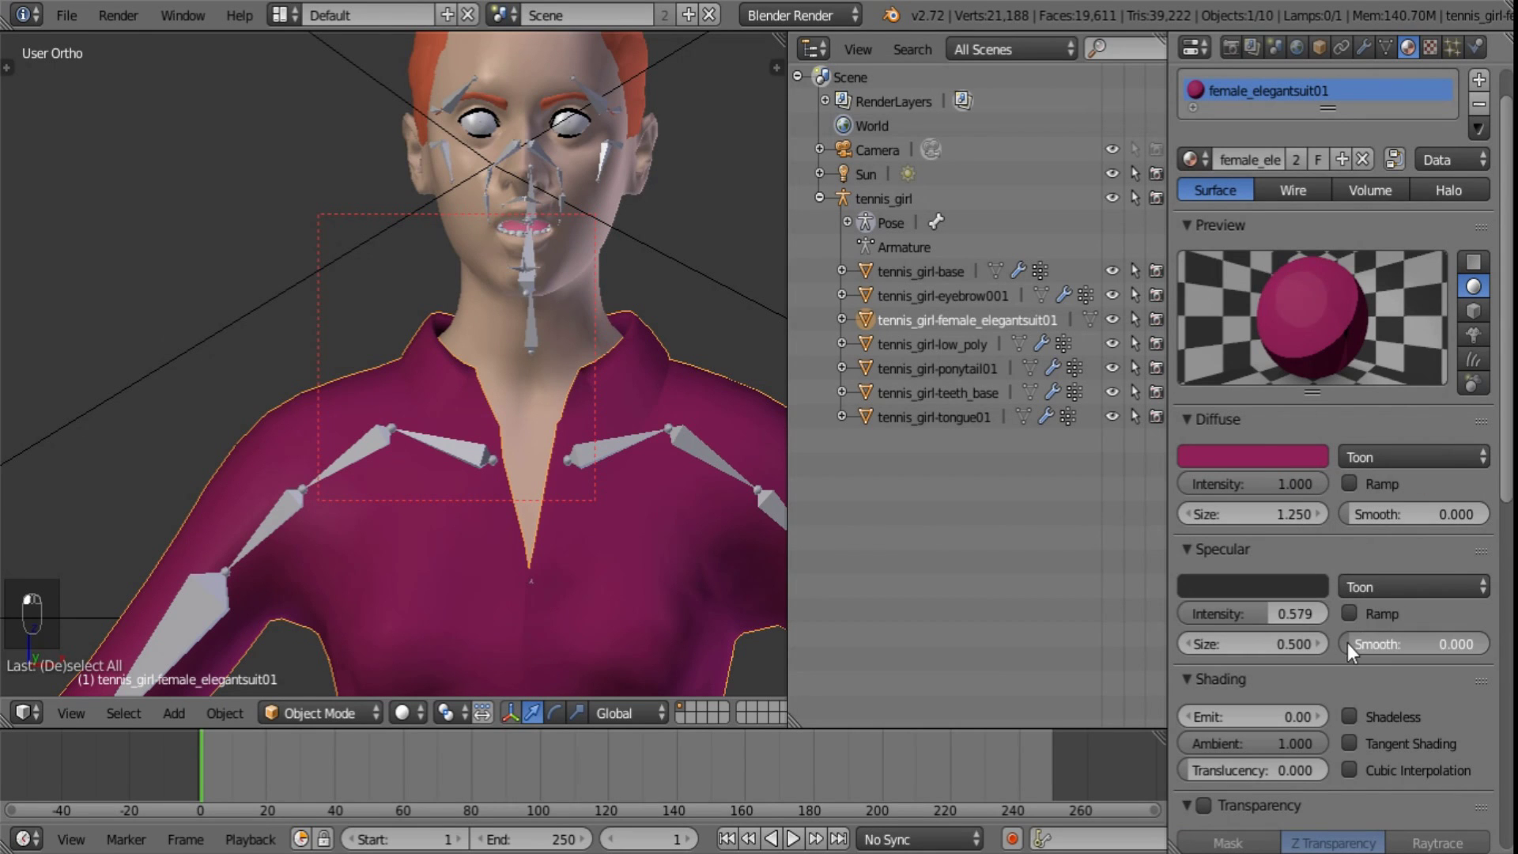
- Enable Full Oversampling and Receive Transparent for the suit material, disable Auto Ray Bias, and set the pass index to 5
scroll(1415, 553, "down", 10)
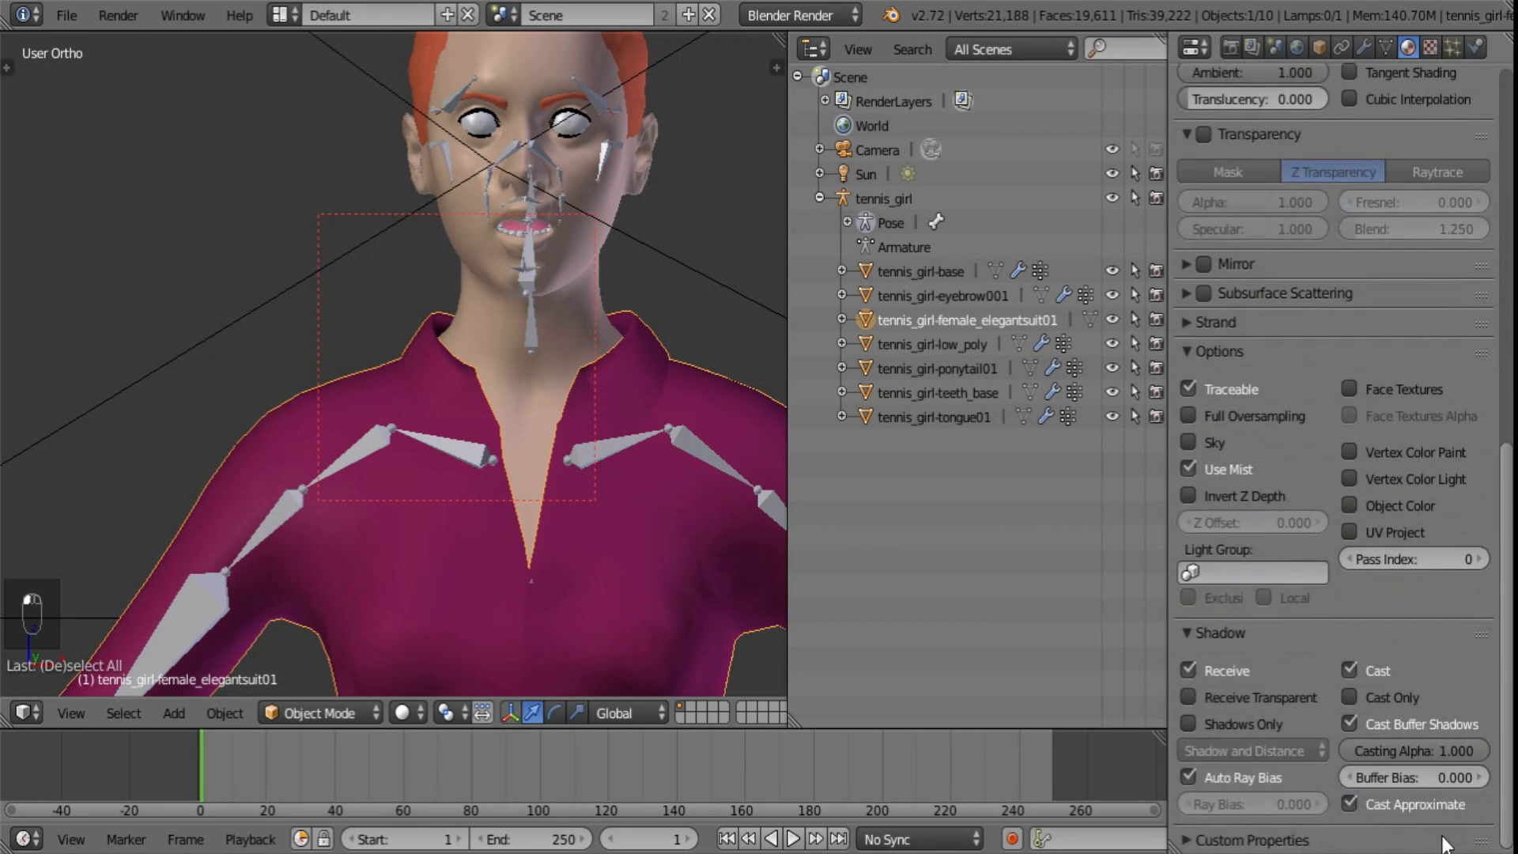
left_click(1238, 418)
left_click(1481, 561)
left_click(1482, 561)
left_click(1478, 562)
left_click(1478, 561)
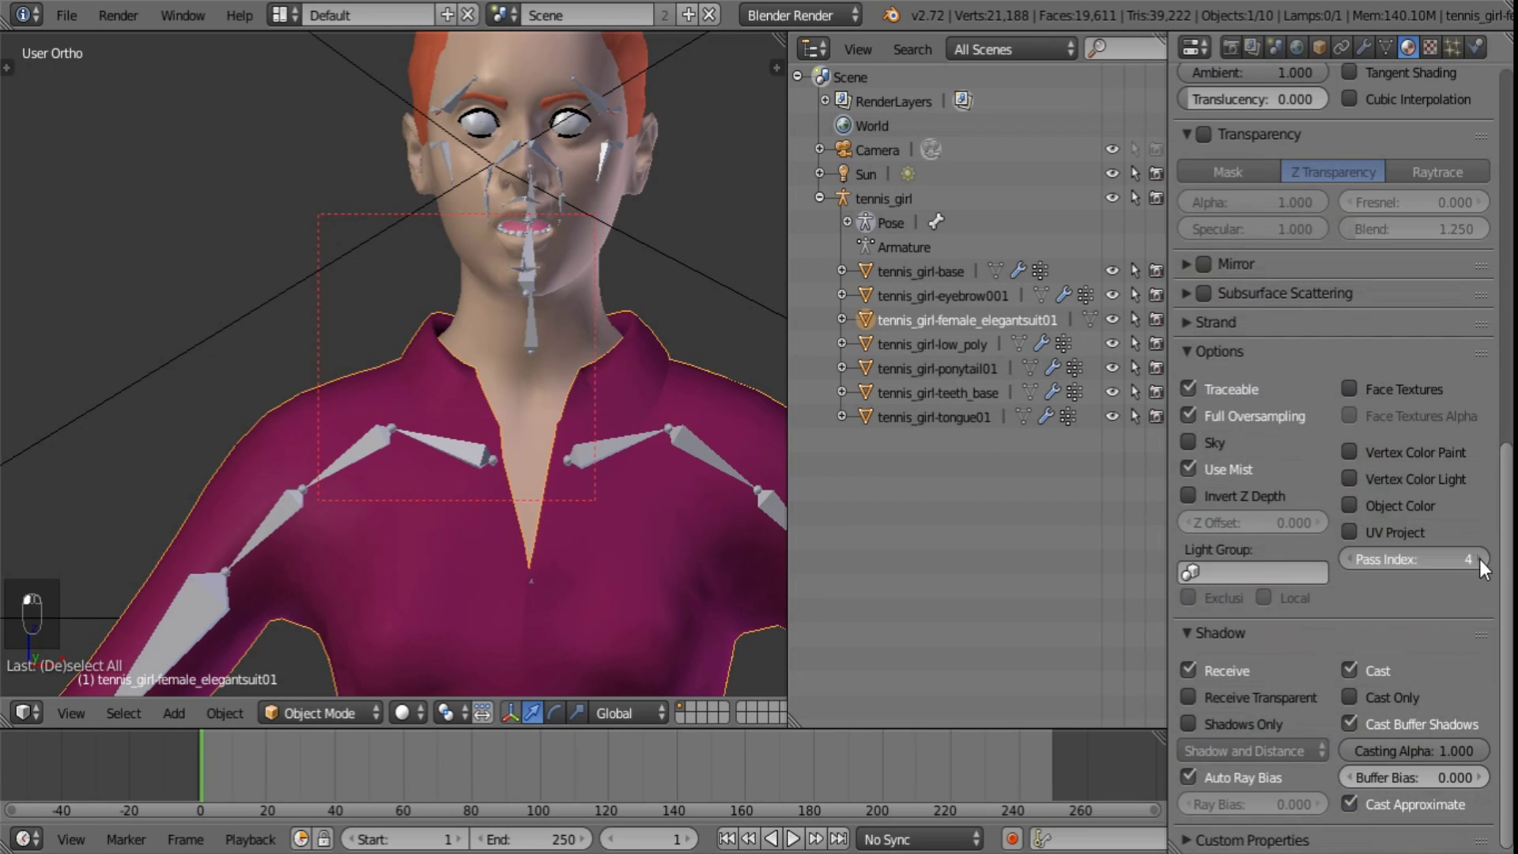
left_click(1478, 559)
left_click(1245, 699)
left_click(1227, 777)
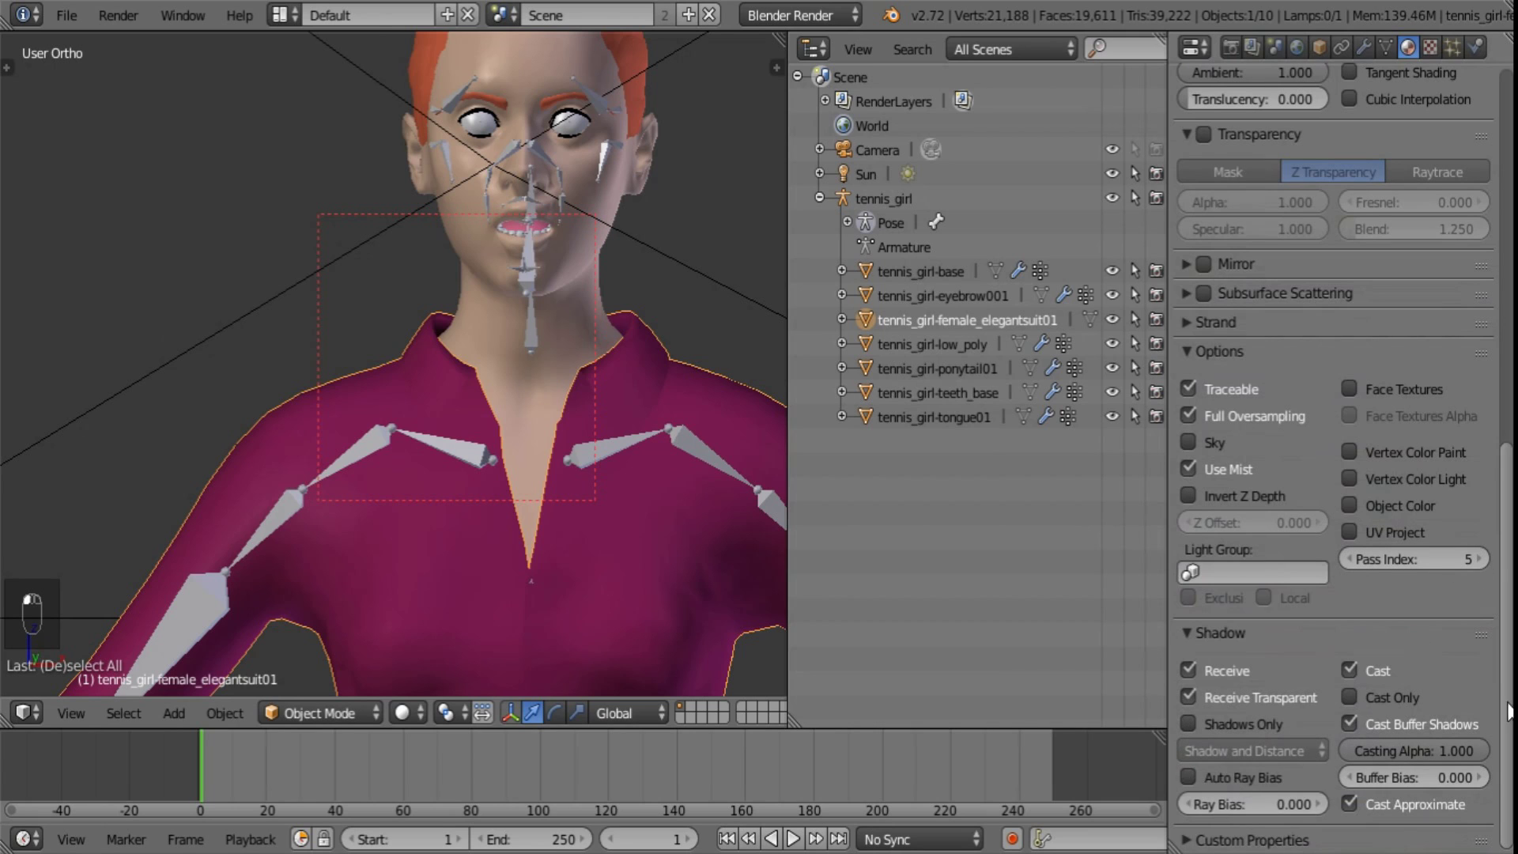
left_click_drag(1506, 708, 1507, 332)
- Replace the ponytail's Elastic material with female_elegantsuit01 so the hair tie matches the suit, and clear the selection
middle_click_drag(619, 486, 644, 454, "shift")
scroll(648, 452, "down", 5)
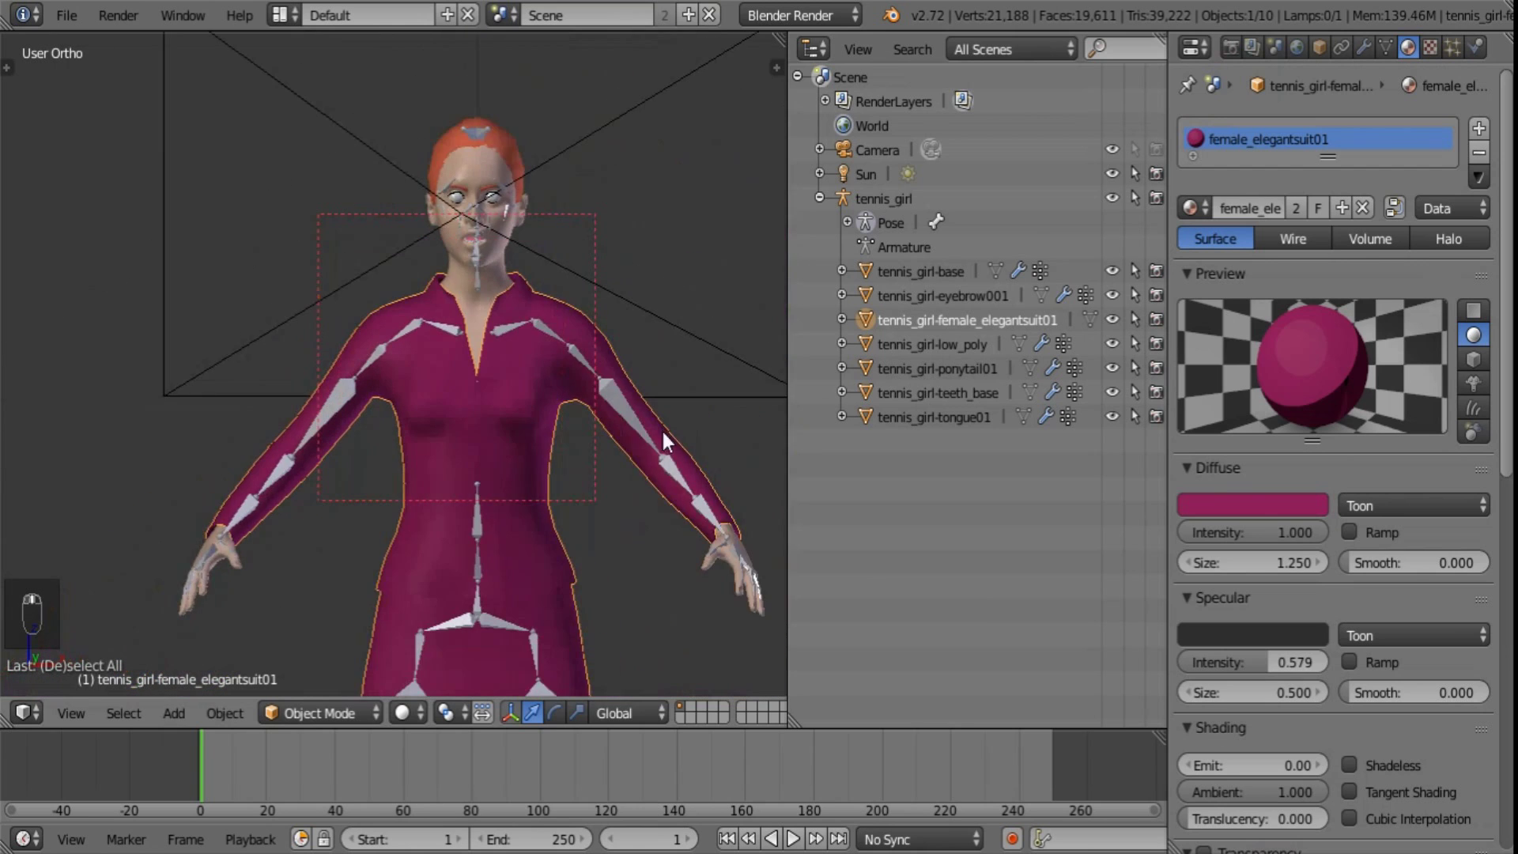
middle_click_drag(620, 553, 673, 375, "shift")
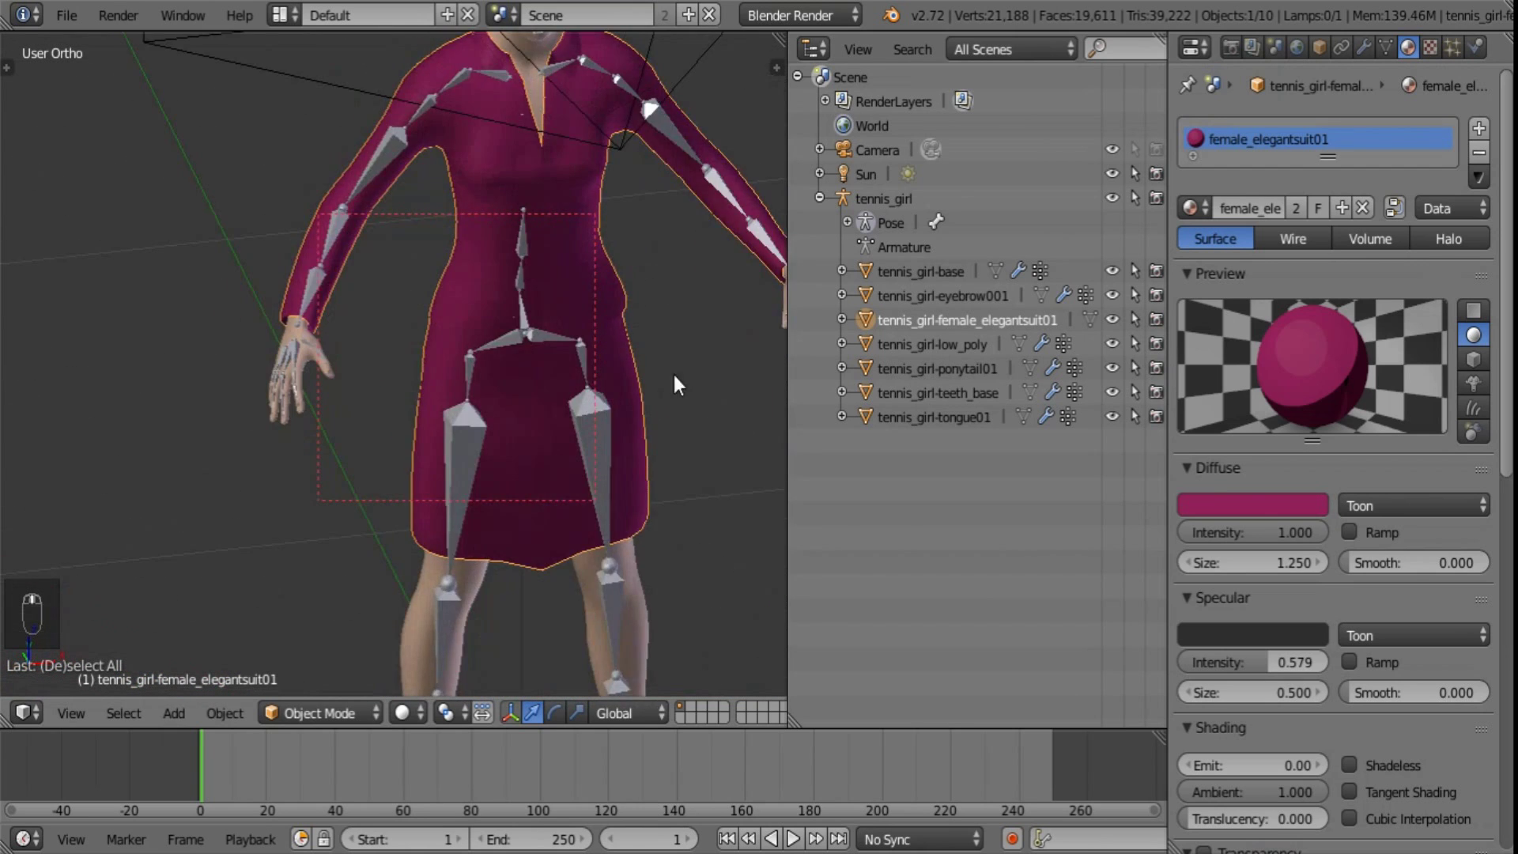
middle_click_drag(569, 308, 535, 591, "shift")
middle_click_drag(522, 518, 381, 466)
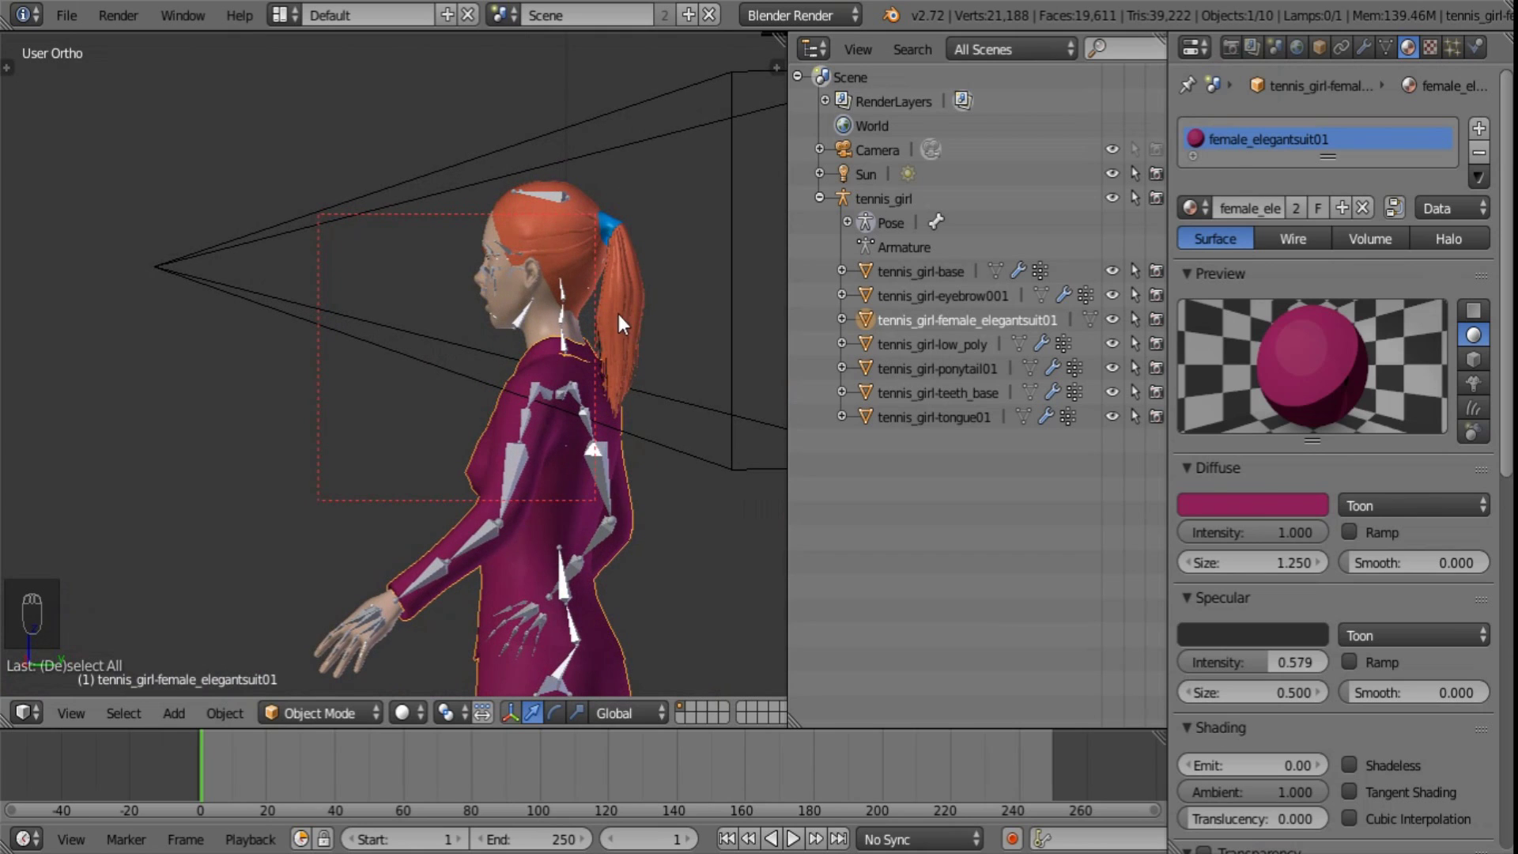
middle_click_drag(616, 319, 433, 520, "shift")
scroll(457, 453, "up", 7)
right_click(520, 542)
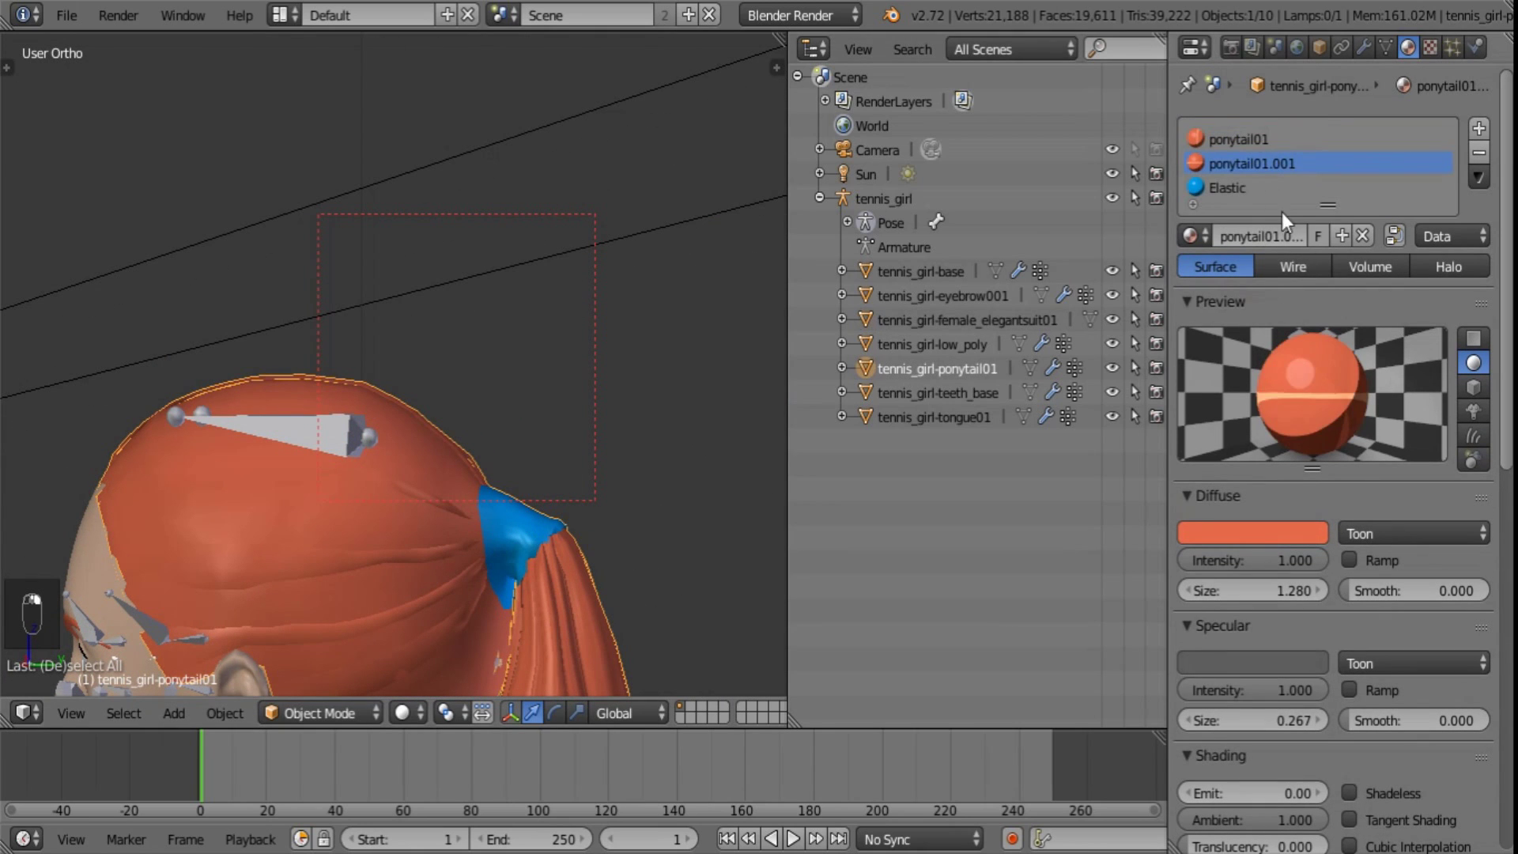
left_click(1227, 188)
left_click(1193, 234)
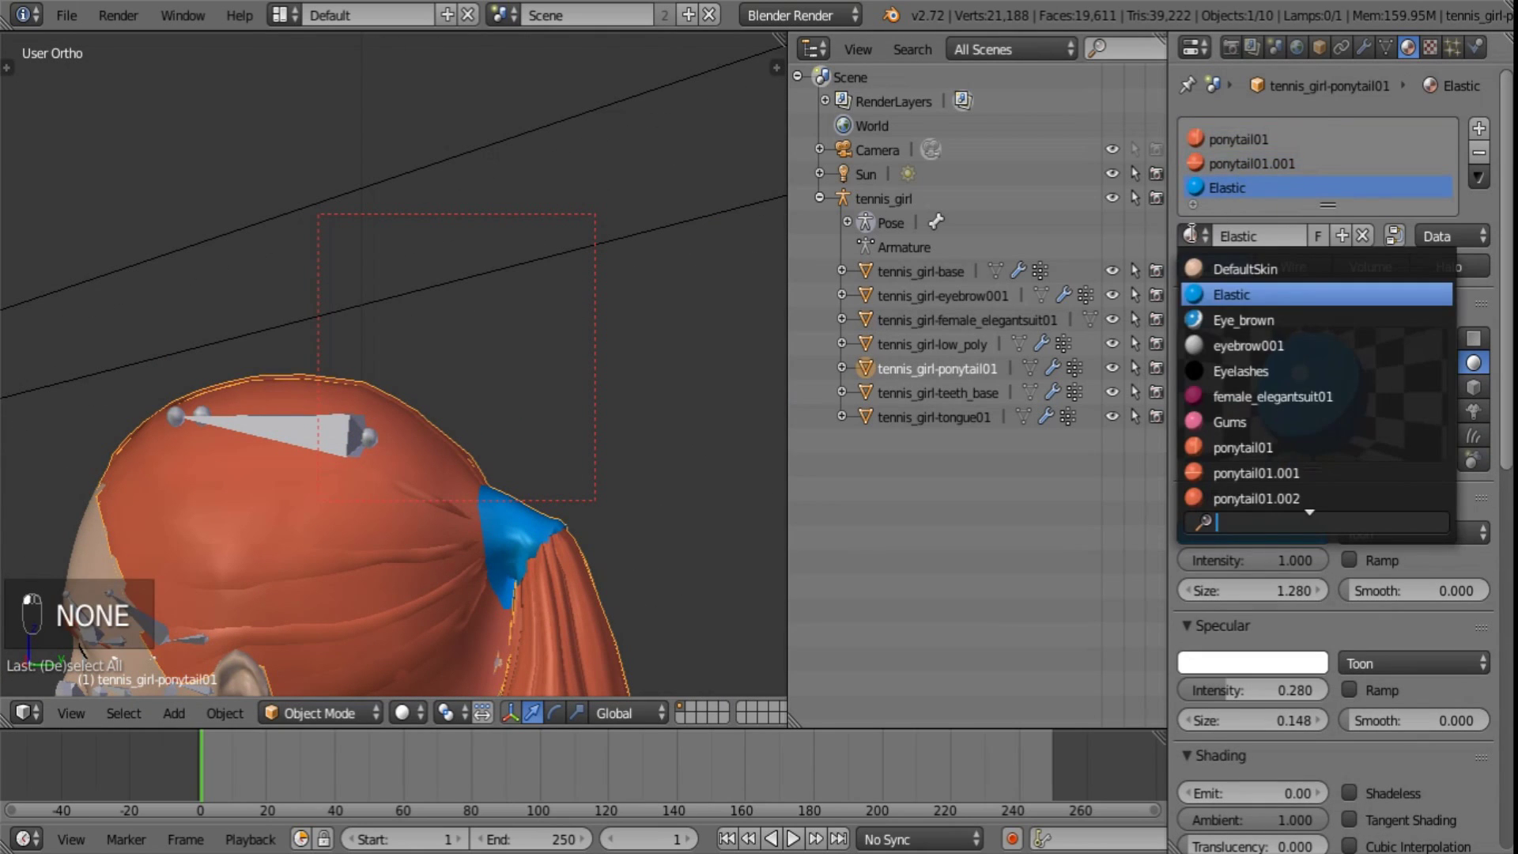
left_click(1247, 399)
scroll(539, 400, "down", 6)
key("a")
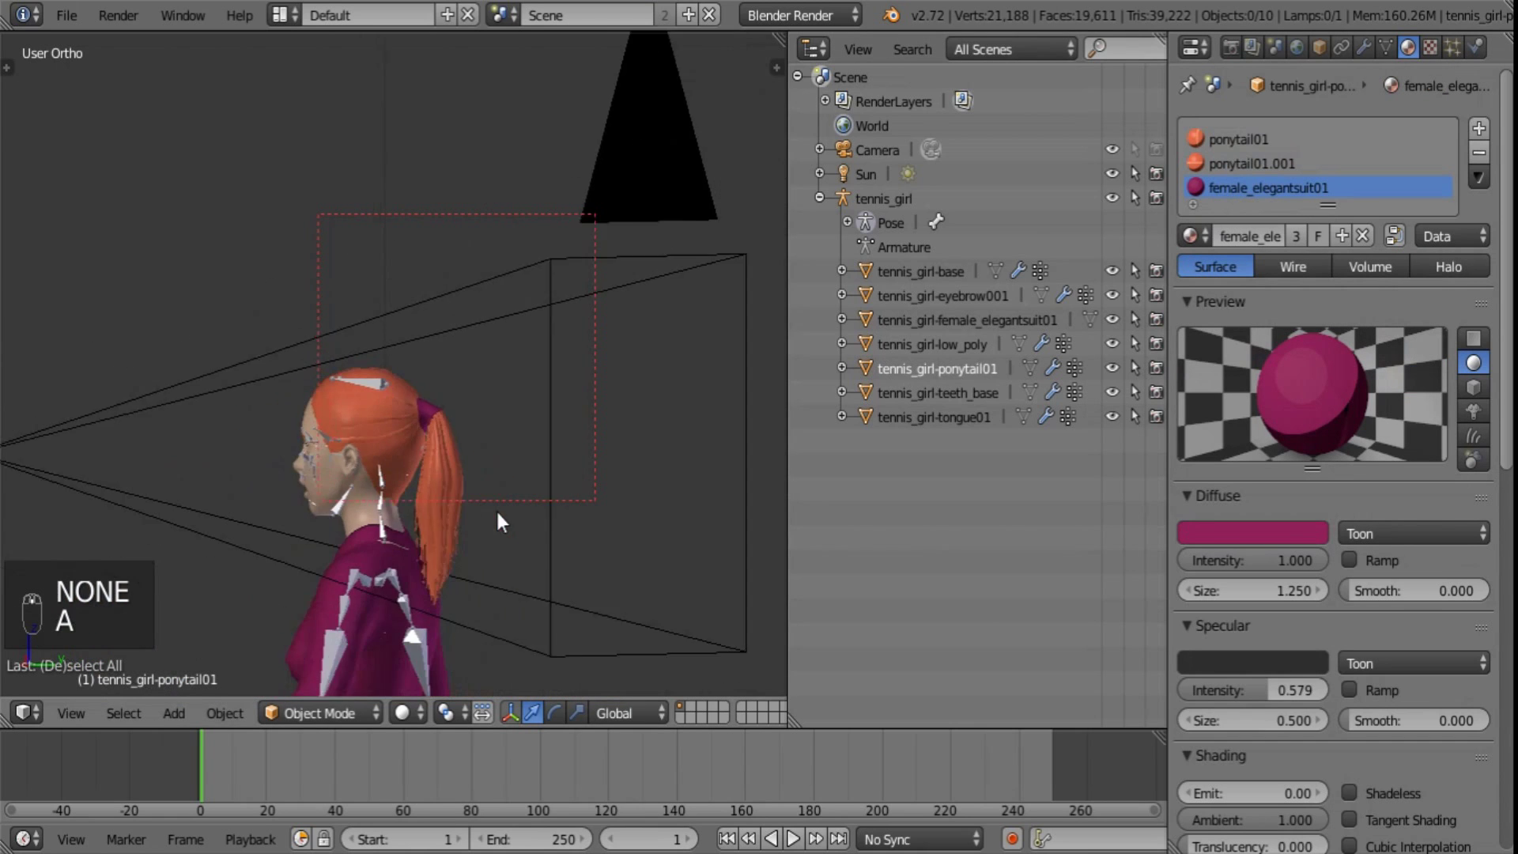
- Make the camera selectable in the scene and select it
middle_click_drag(752, 484, 681, 531)
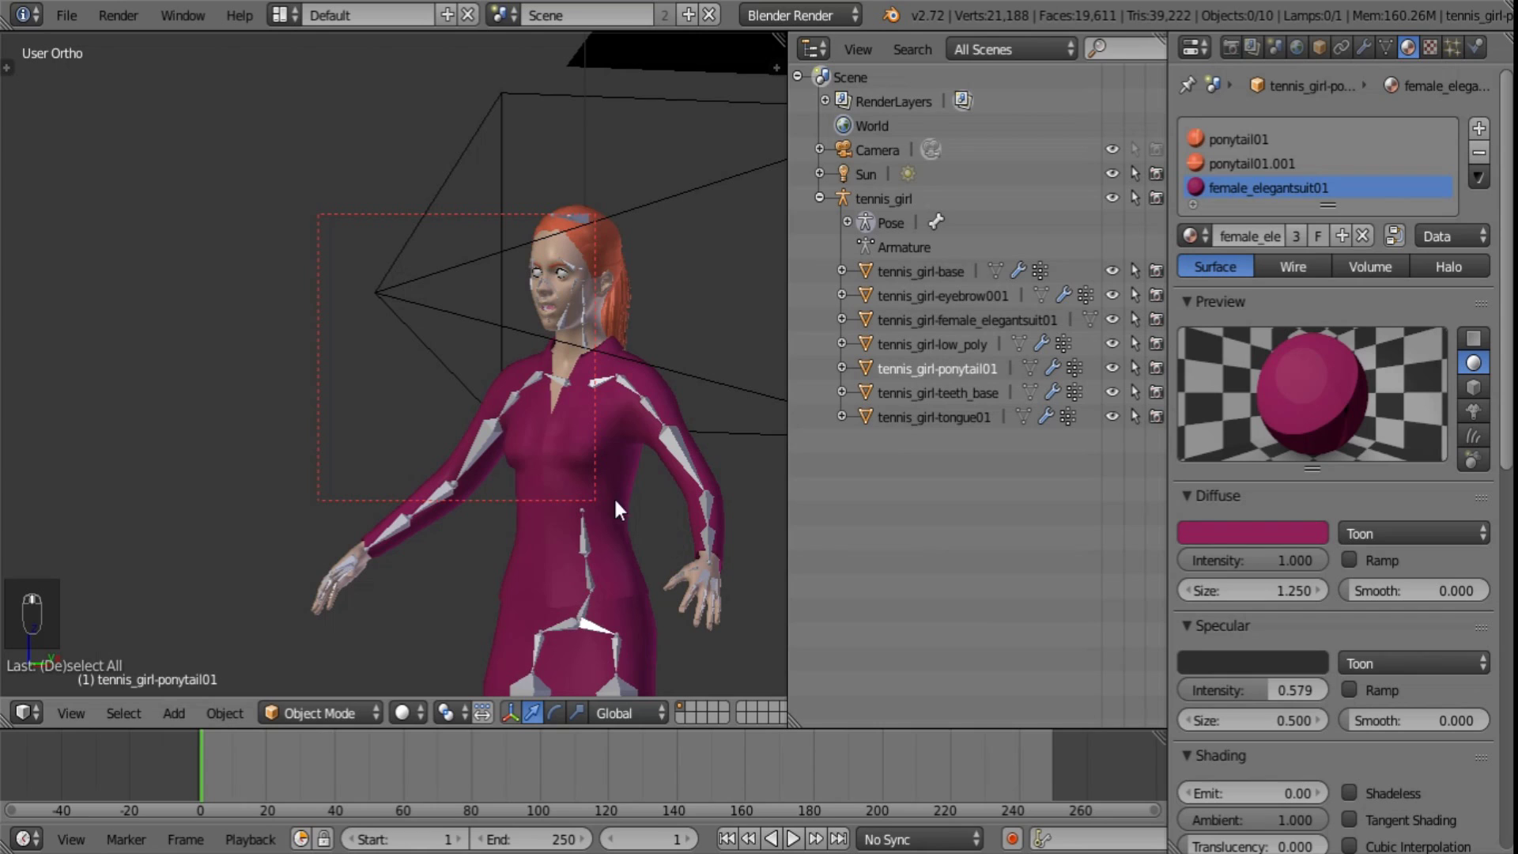
middle_click_drag(586, 428, 500, 380, "shift")
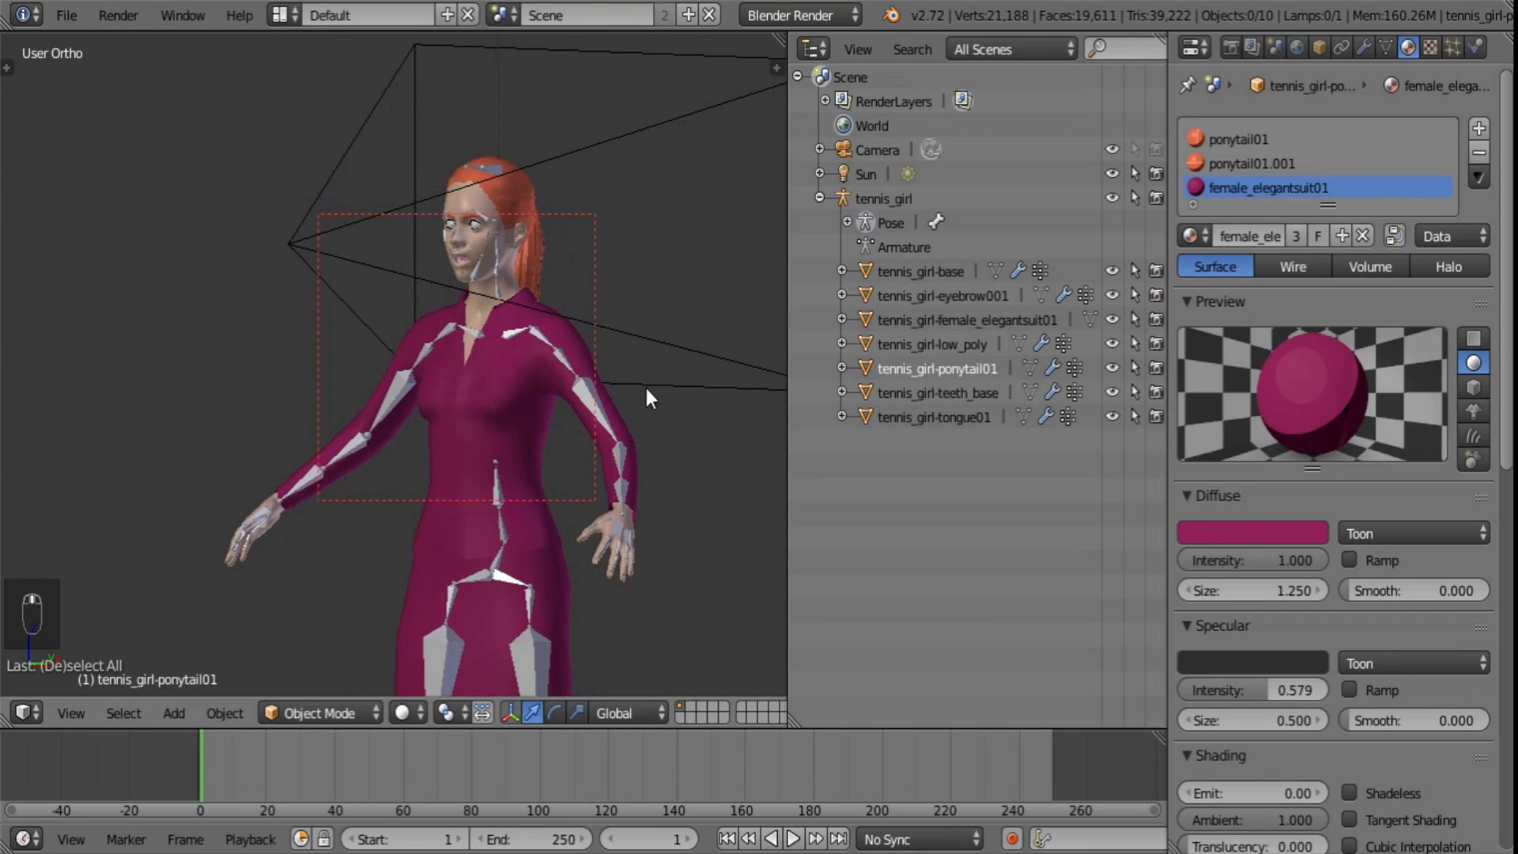
right_click(654, 340)
scroll(650, 352, "down", 2)
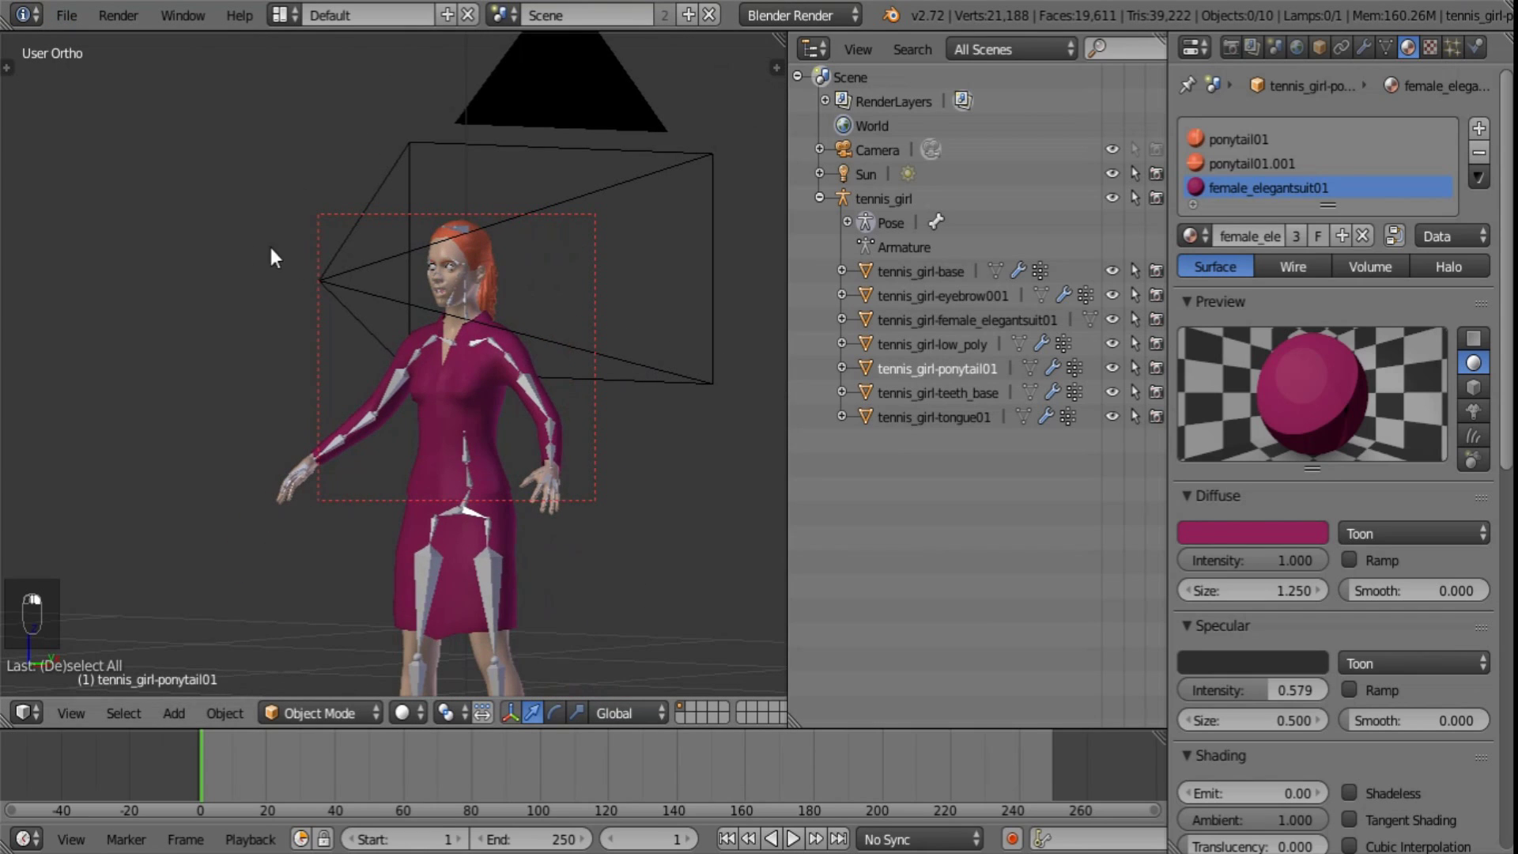
left_click(1135, 147)
right_click(318, 277)
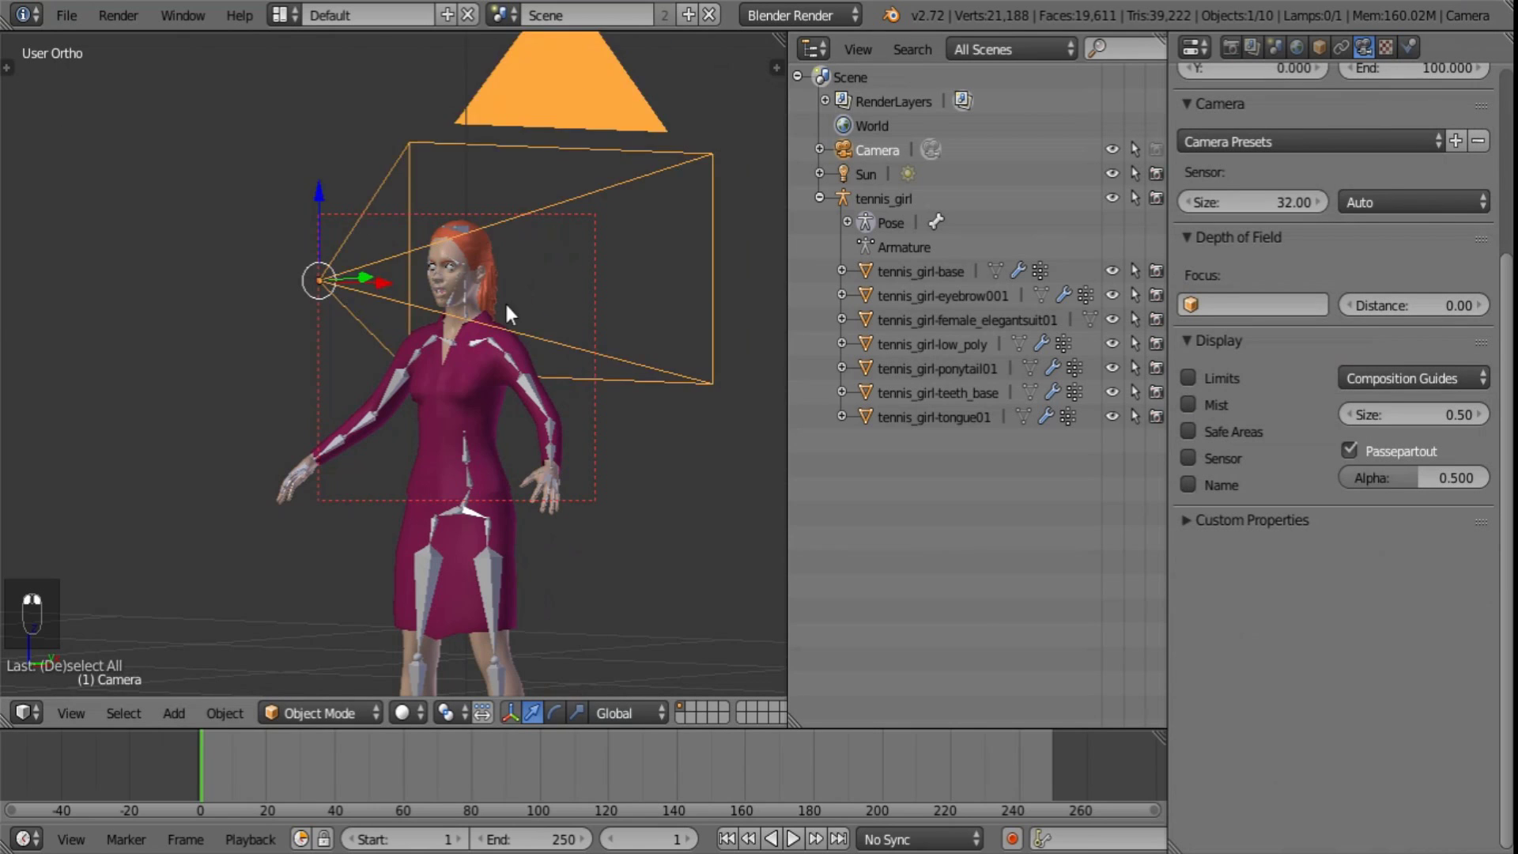
- Move the camera along the Y axis farther away from the girl, and test-render the frame
middle_click_drag(504, 301, 381, 303)
left_click_drag(387, 285, 99, 289)
key("F12")
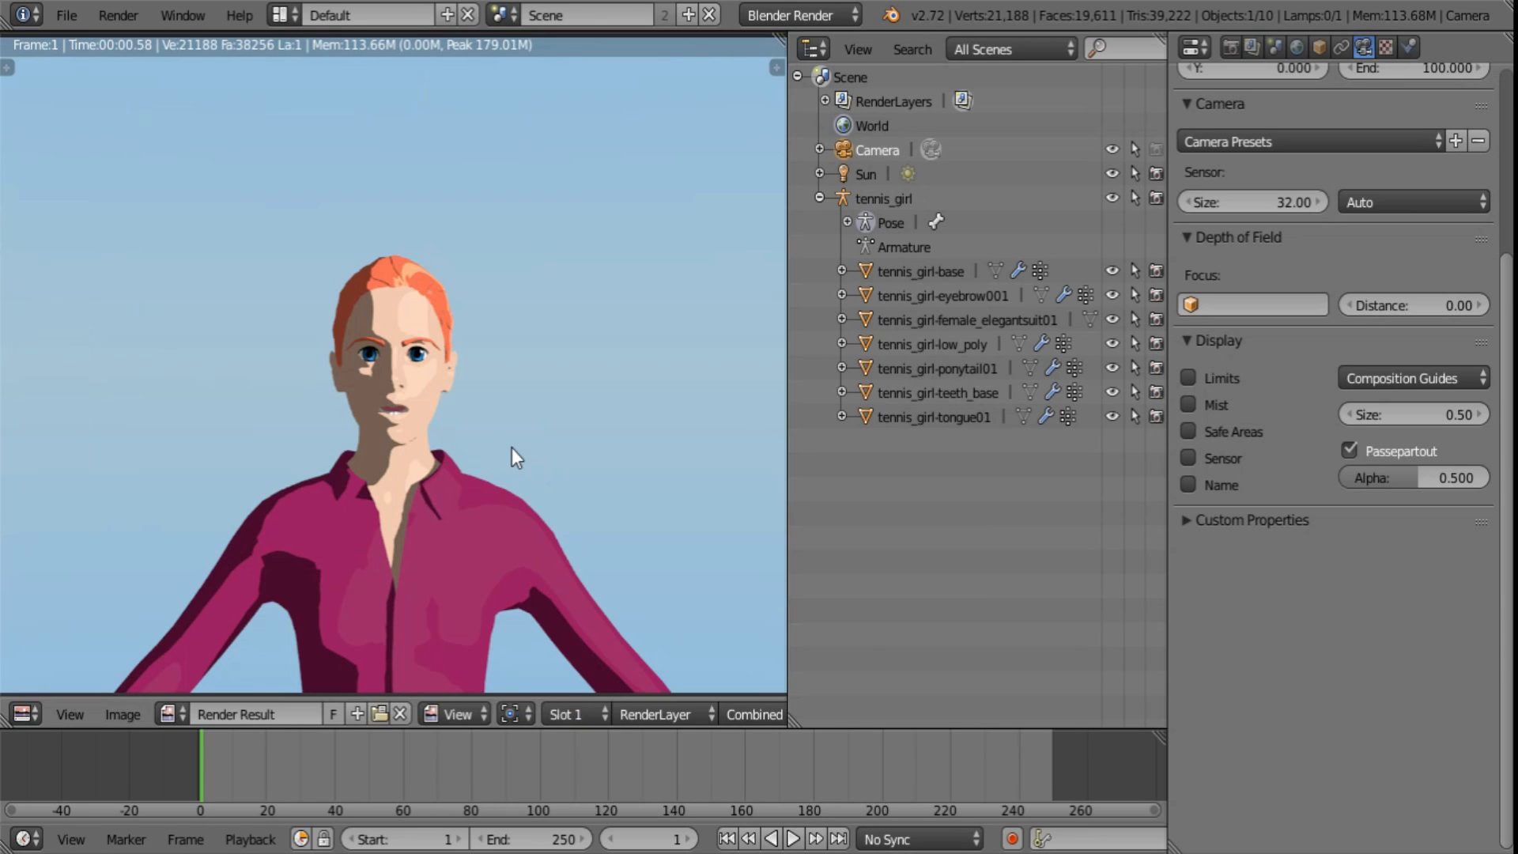
key("Escape")
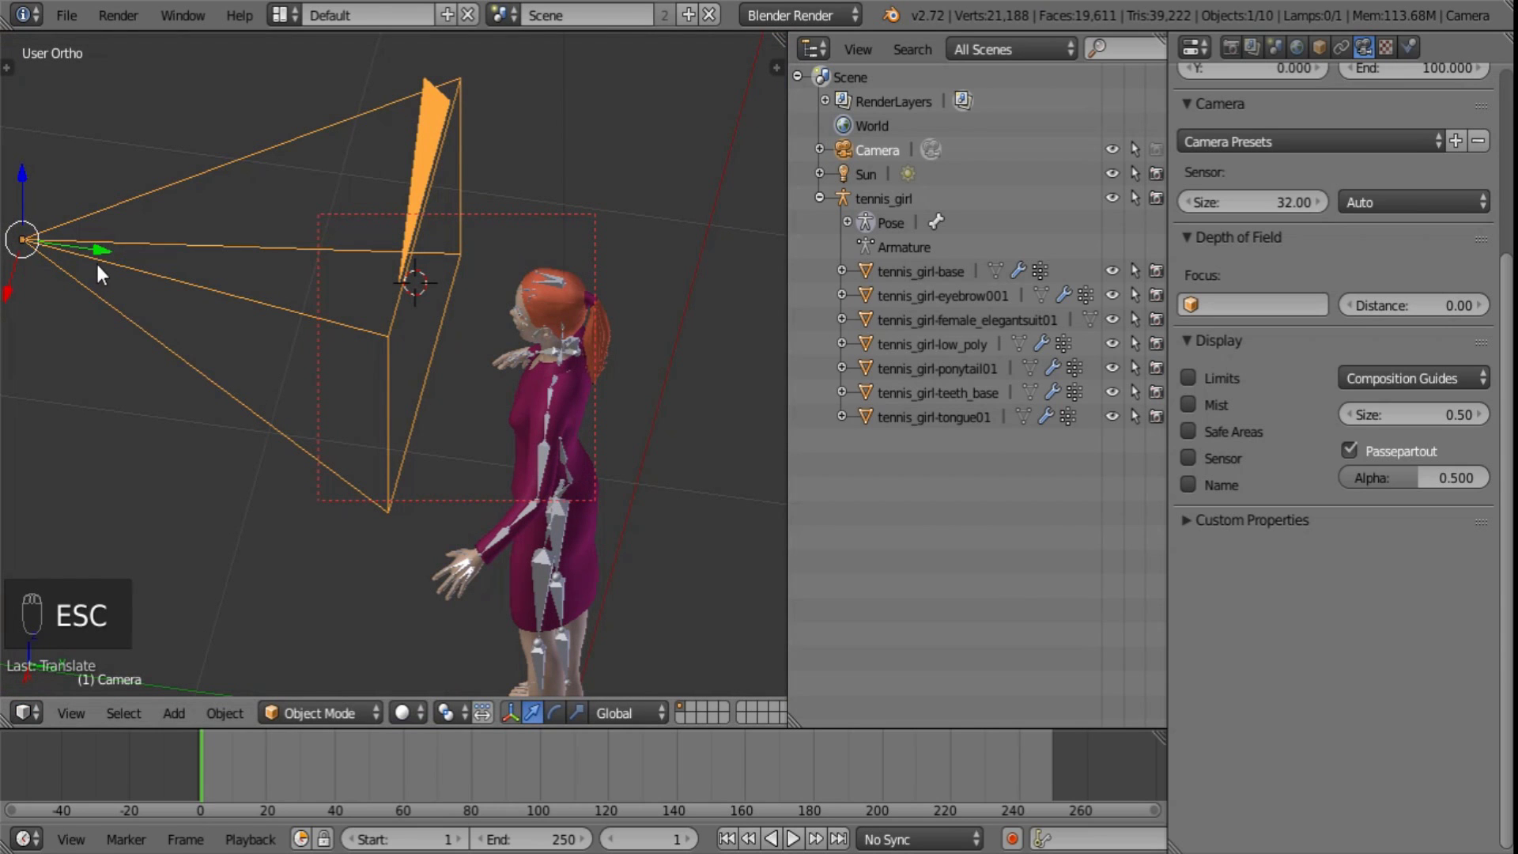
- Move the camera along the Y axis closer to the girl
left_click_drag(98, 256, 271, 275)
- Select the girl's ponytail and enable a diffuse ramp on its ponytail01 material, with the ramp input set to Normal
middle_click_drag(609, 258, 781, 290)
scroll(585, 66, "up", 4)
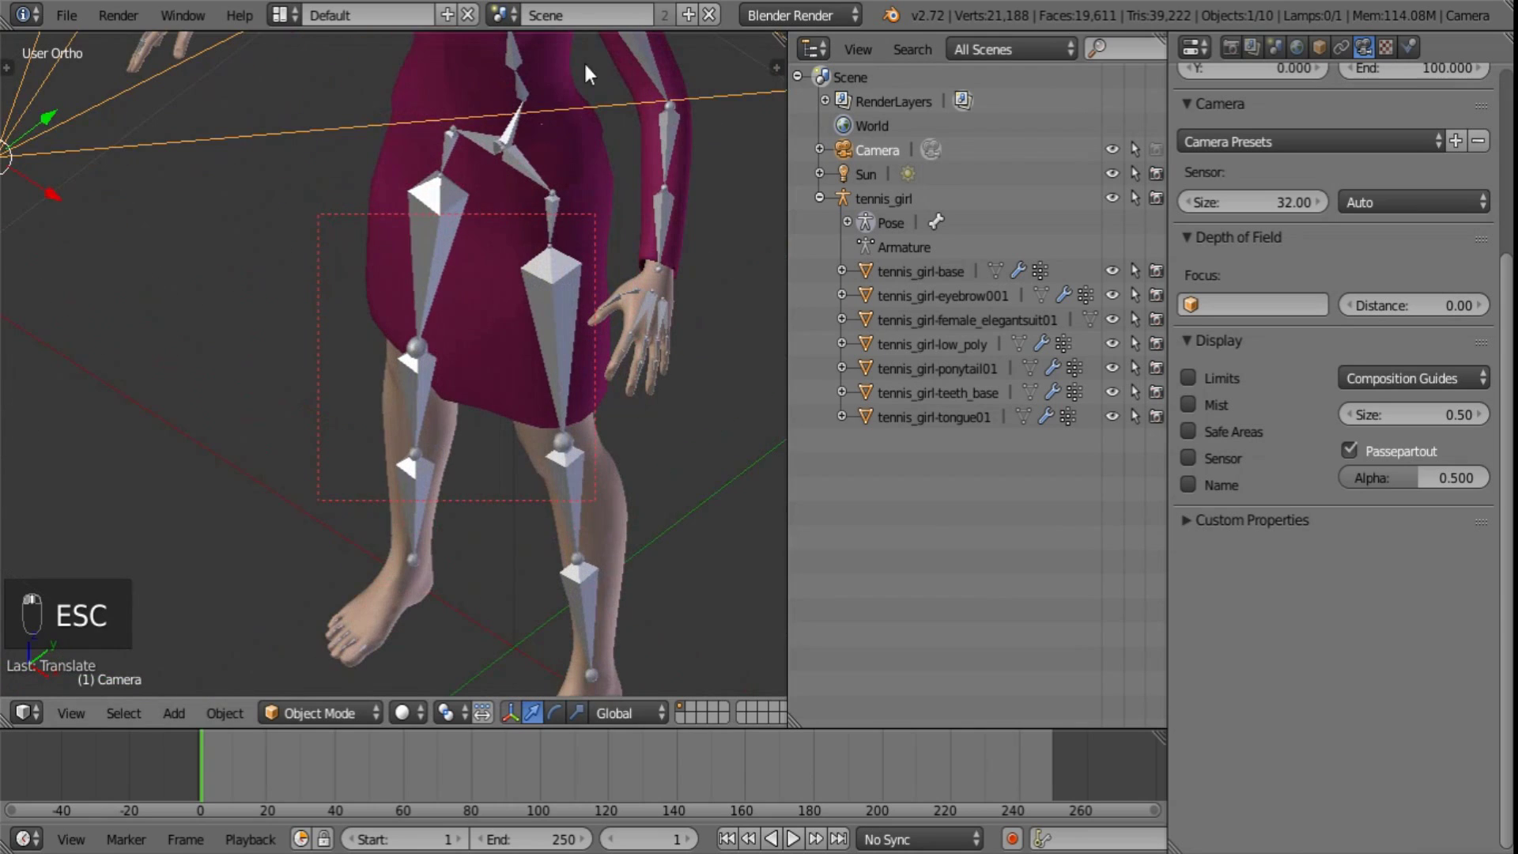
middle_click_drag(601, 19, 562, 309, "shift")
middle_click_drag(565, 253, 528, 740, "shift")
middle_click_drag(506, 565, 537, 501)
scroll(518, 513, "up", 1)
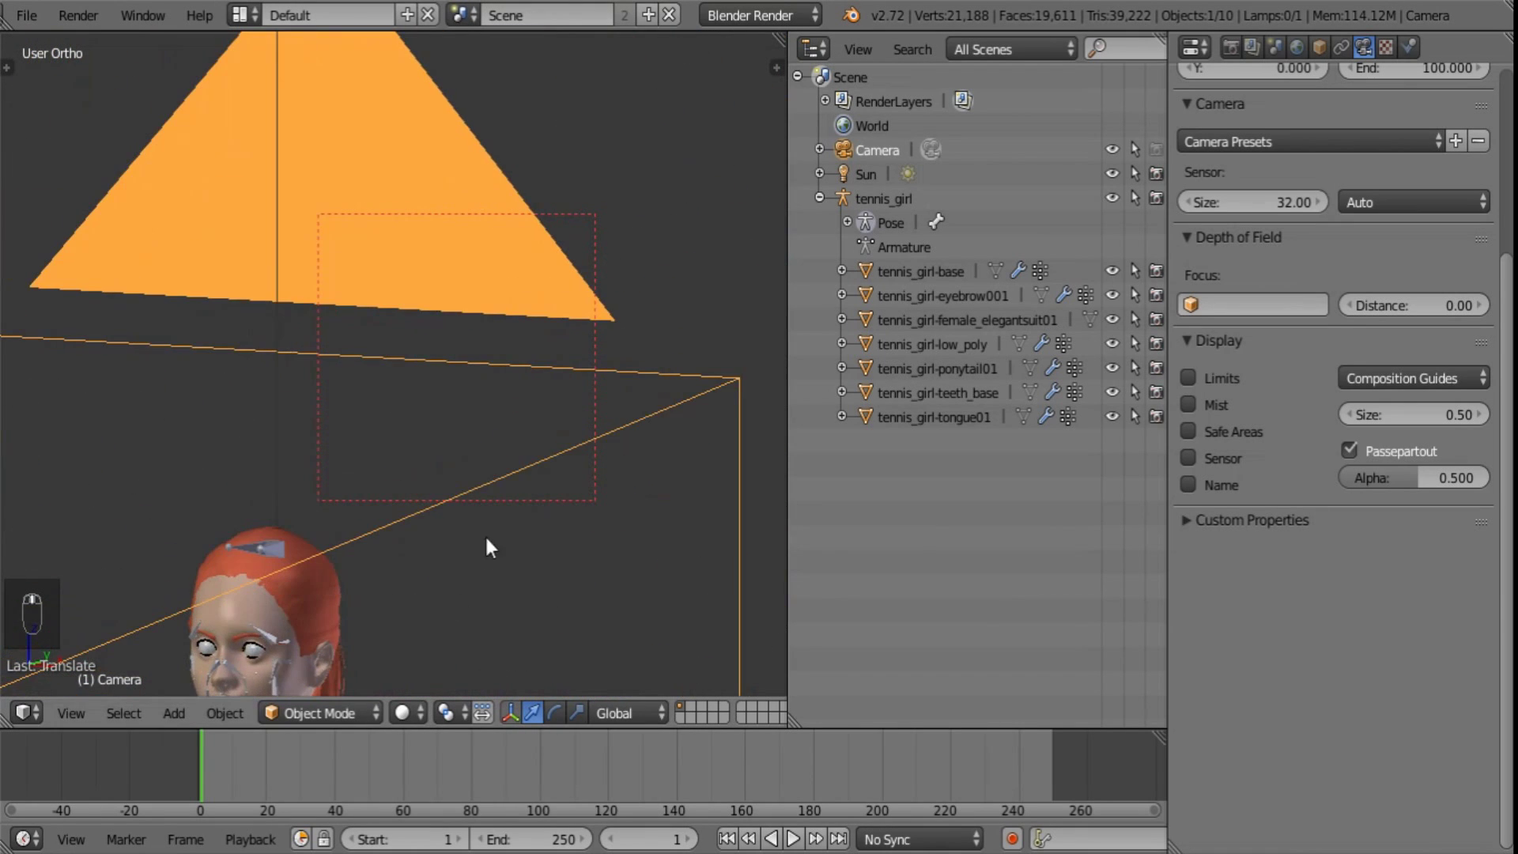
middle_click_drag(483, 546, 615, 298, "shift")
scroll(591, 504, "up", 3)
right_click(525, 315)
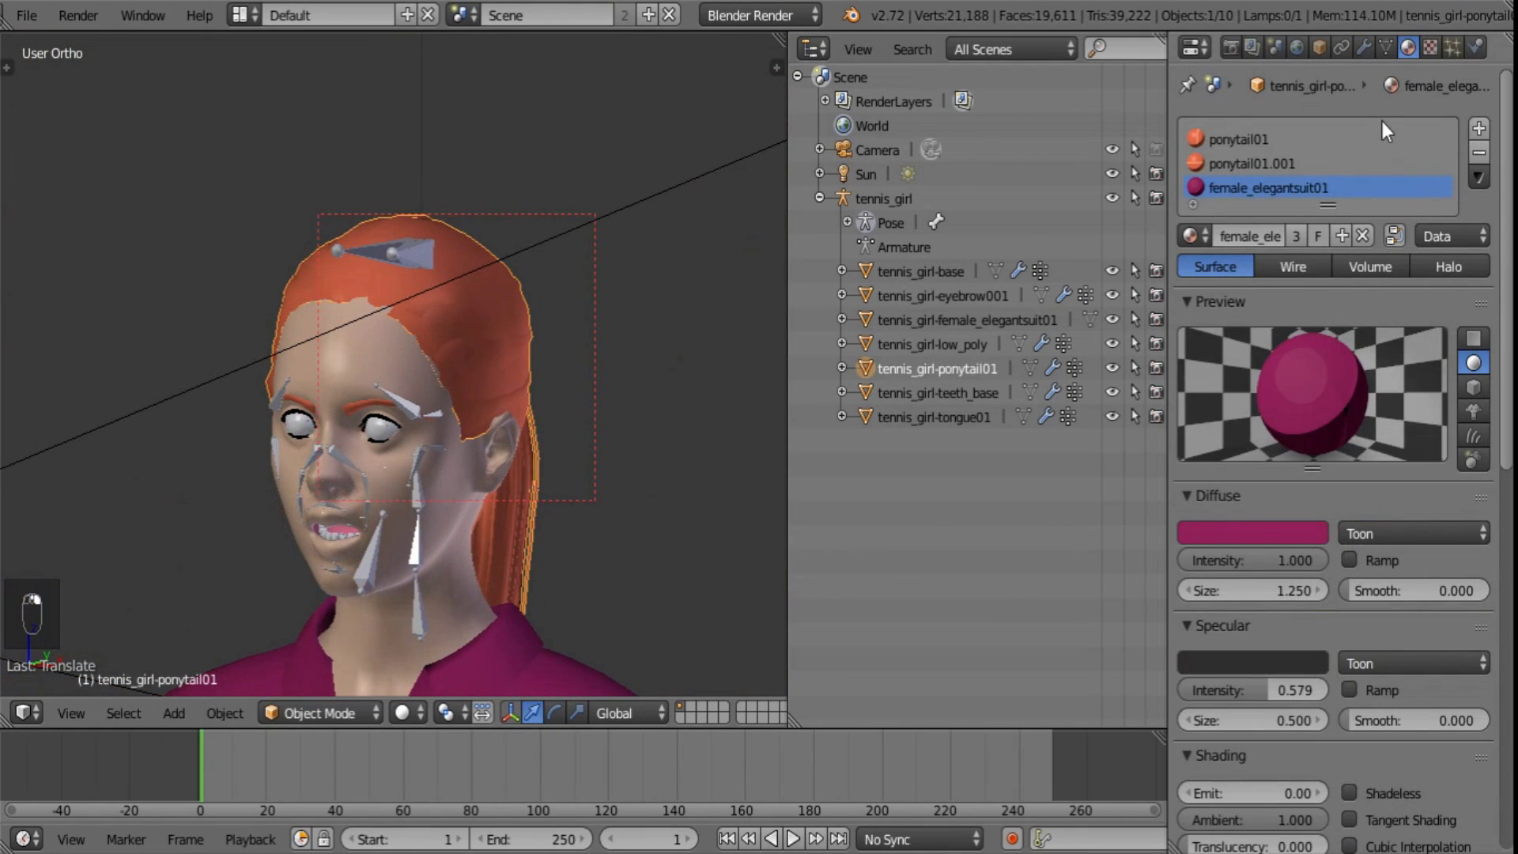
left_click(1260, 140)
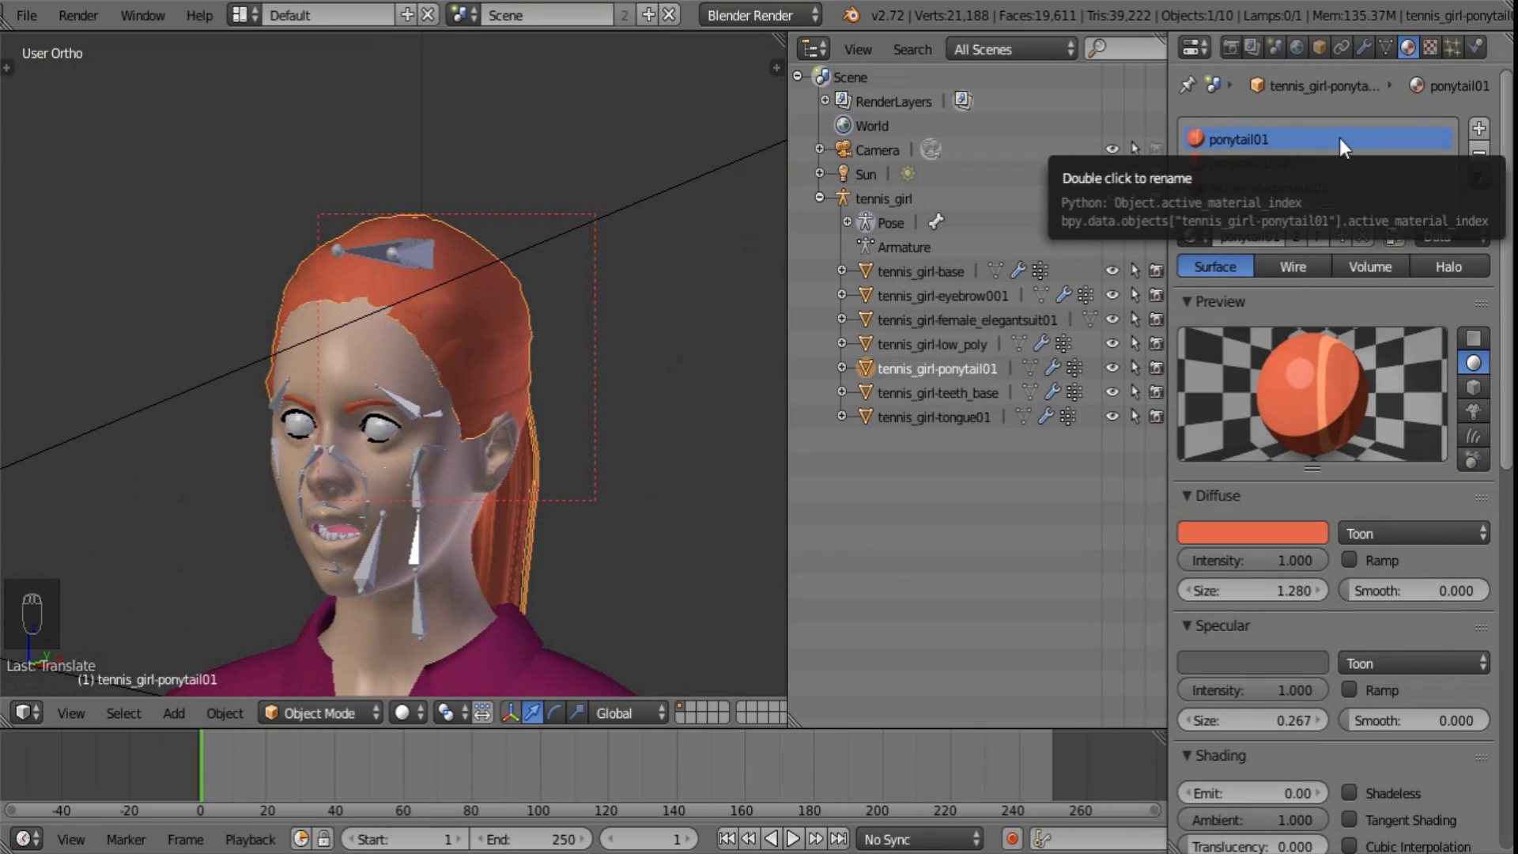
left_click(1358, 562)
left_click(1351, 632)
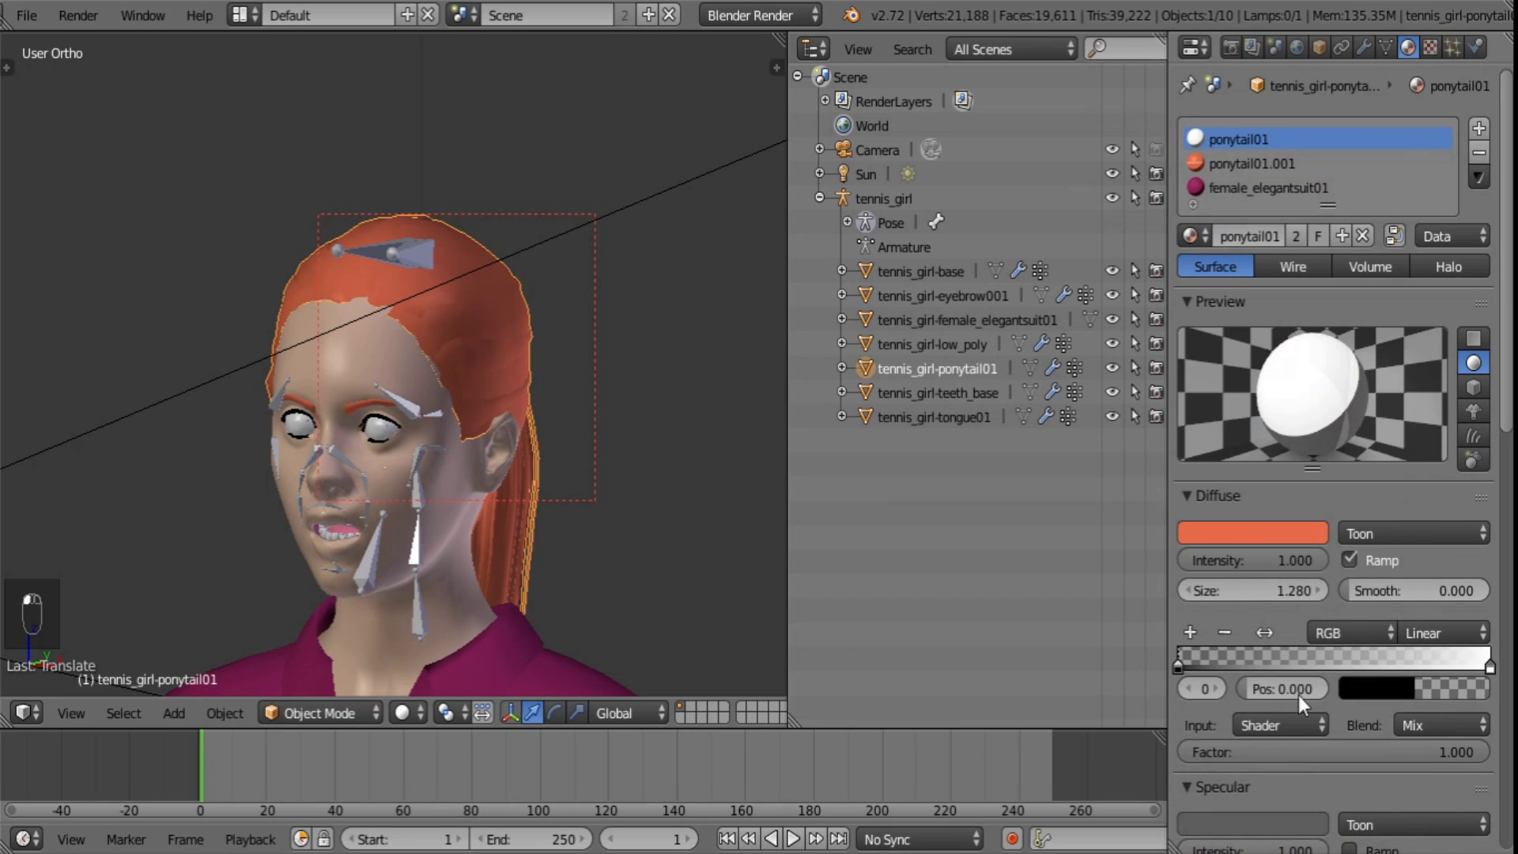
left_click(1294, 721)
left_click(1271, 641)
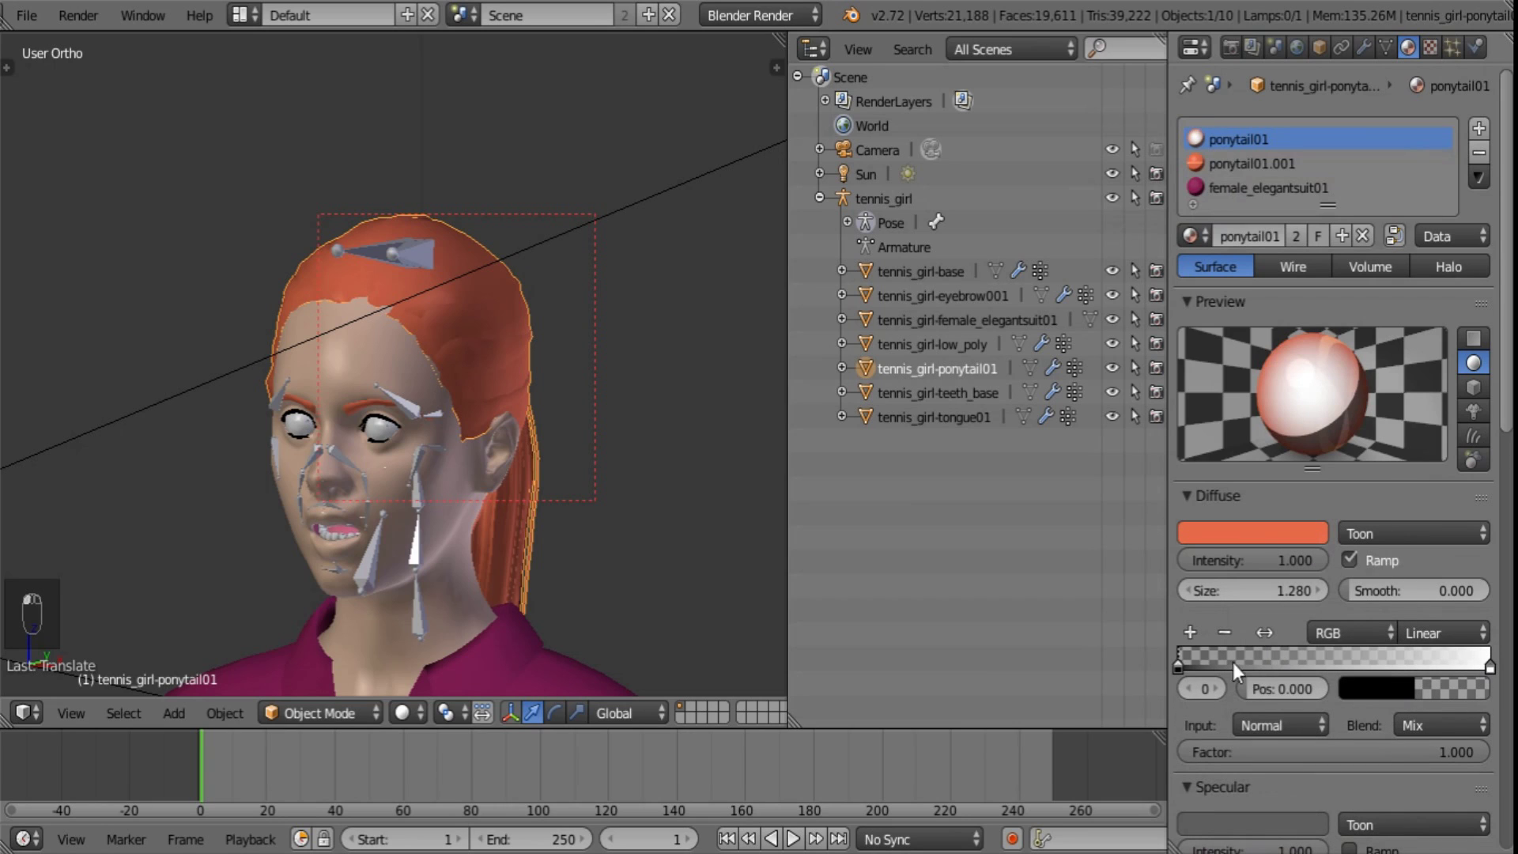
- Make the diffuse ramp's black stop fully opaque and set the ramp interpolation to Constant
left_click(1353, 686)
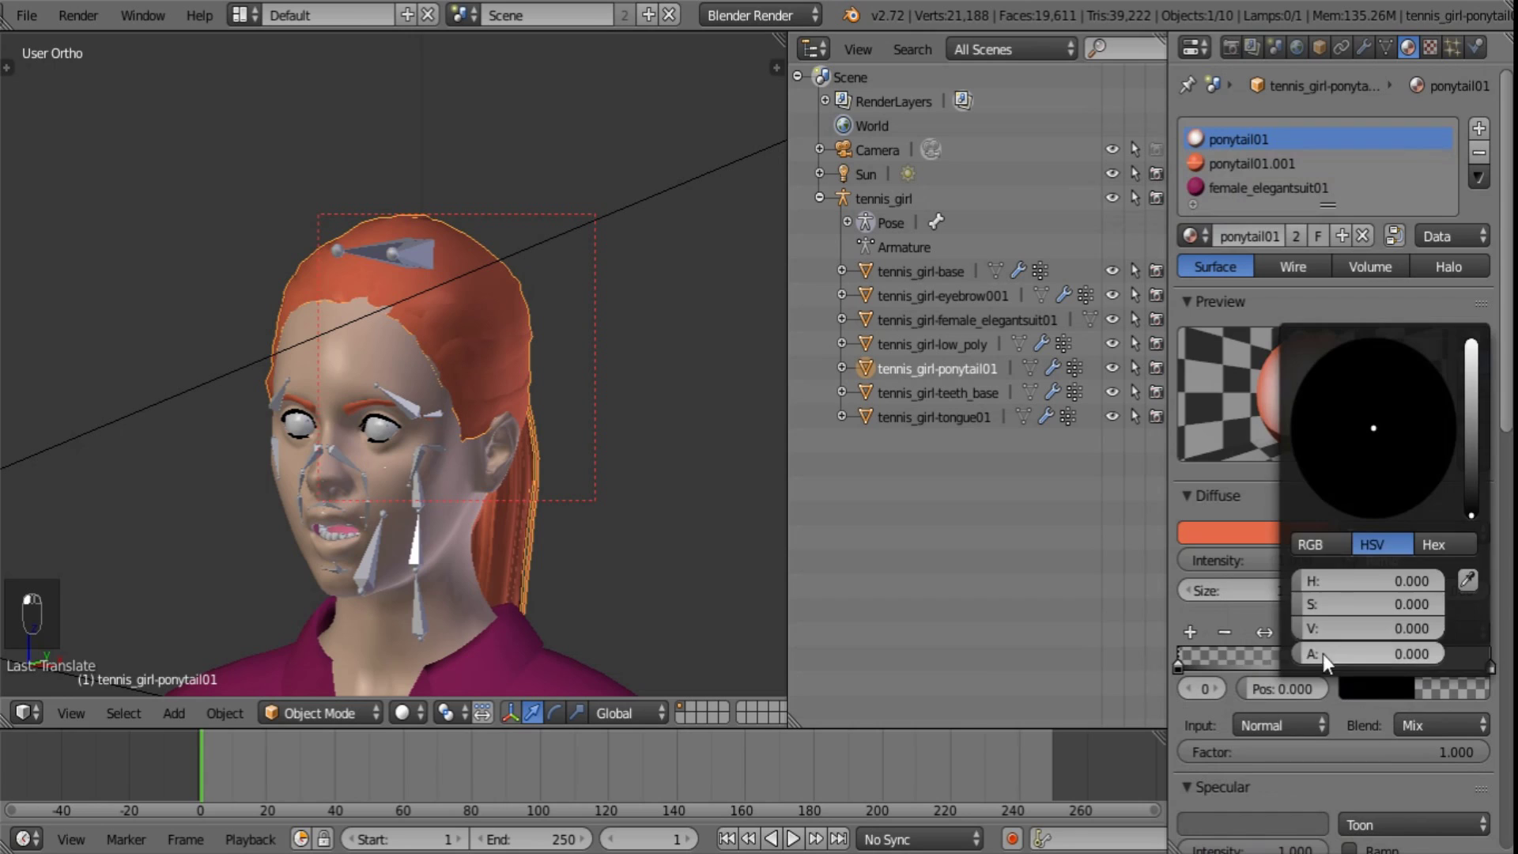
left_click_drag(1322, 653, 1445, 653)
left_click(1432, 635)
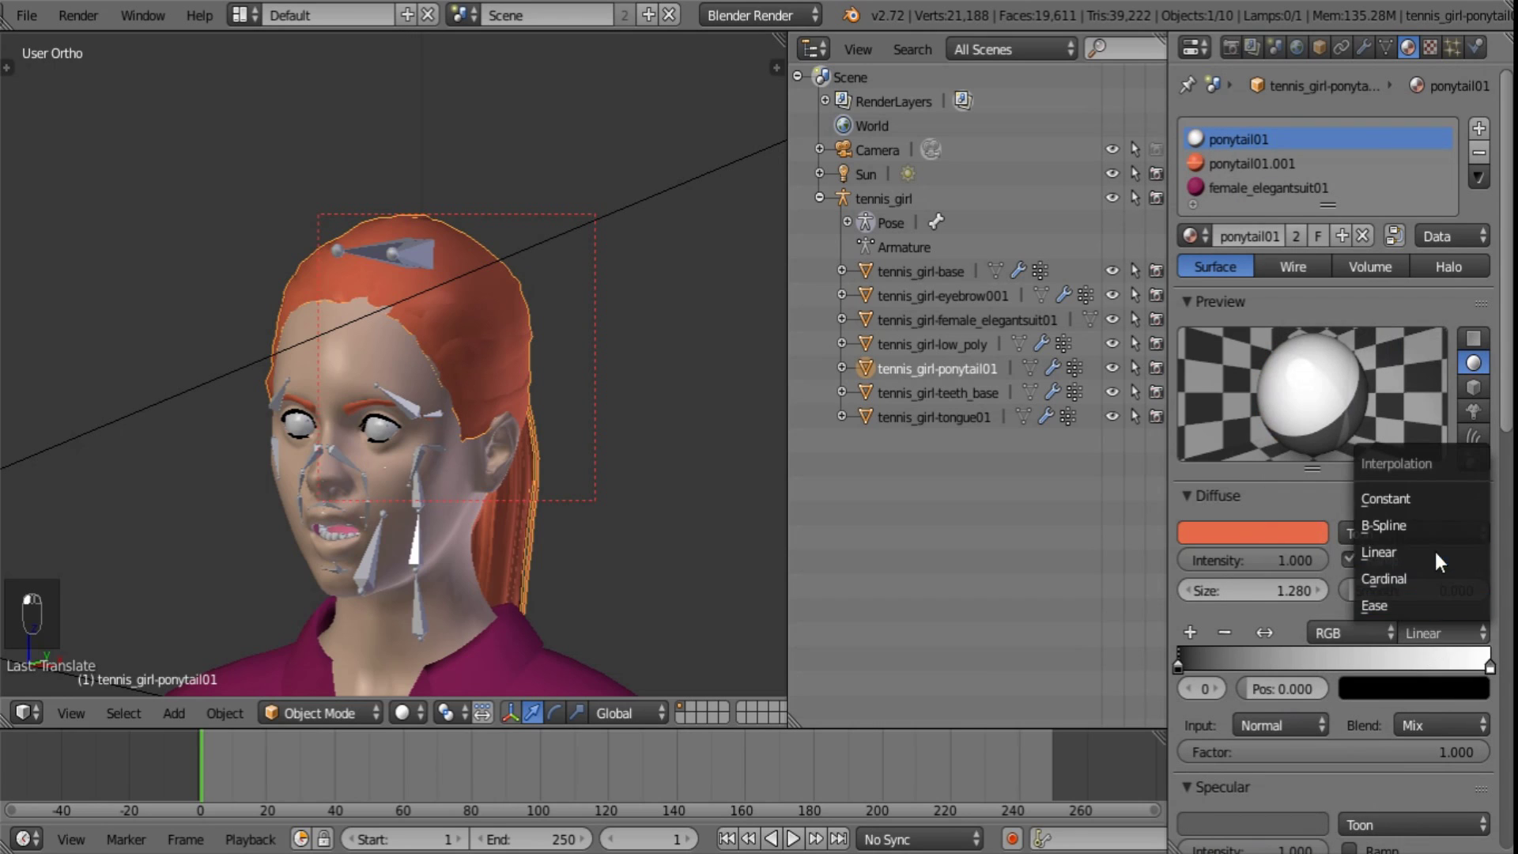
left_click(1429, 499)
- Try a fully transparent white ramp stop at position 0.571 with a monkey preview, and disable the diffuse ramp
left_click_drag(1487, 663, 1220, 670)
left_click(1356, 688)
left_click_drag(1402, 651, 1037, 666)
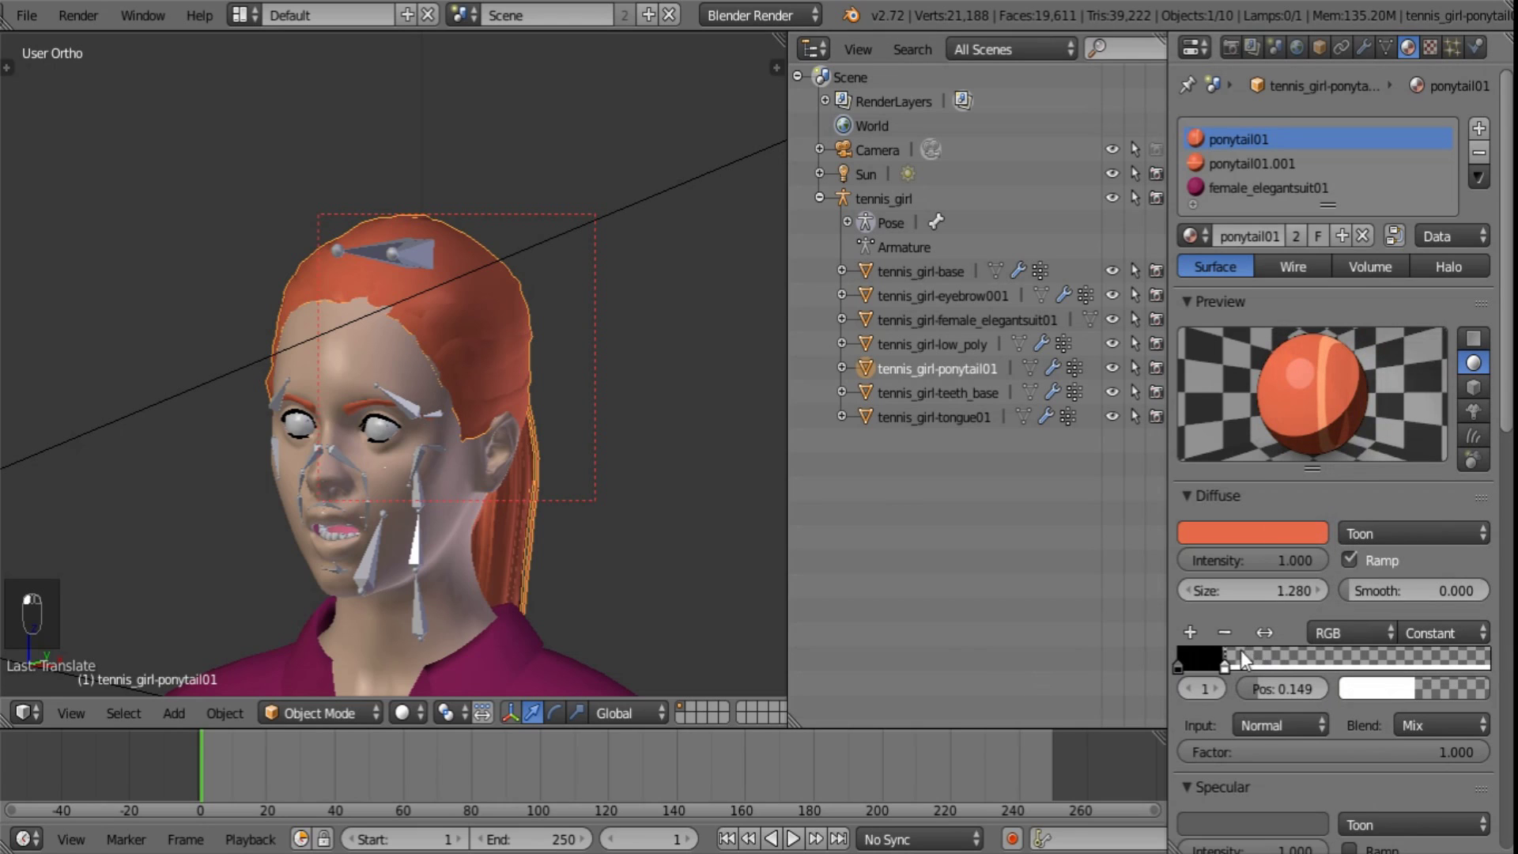
left_click_drag(1241, 651, 1355, 664)
left_click(1472, 411)
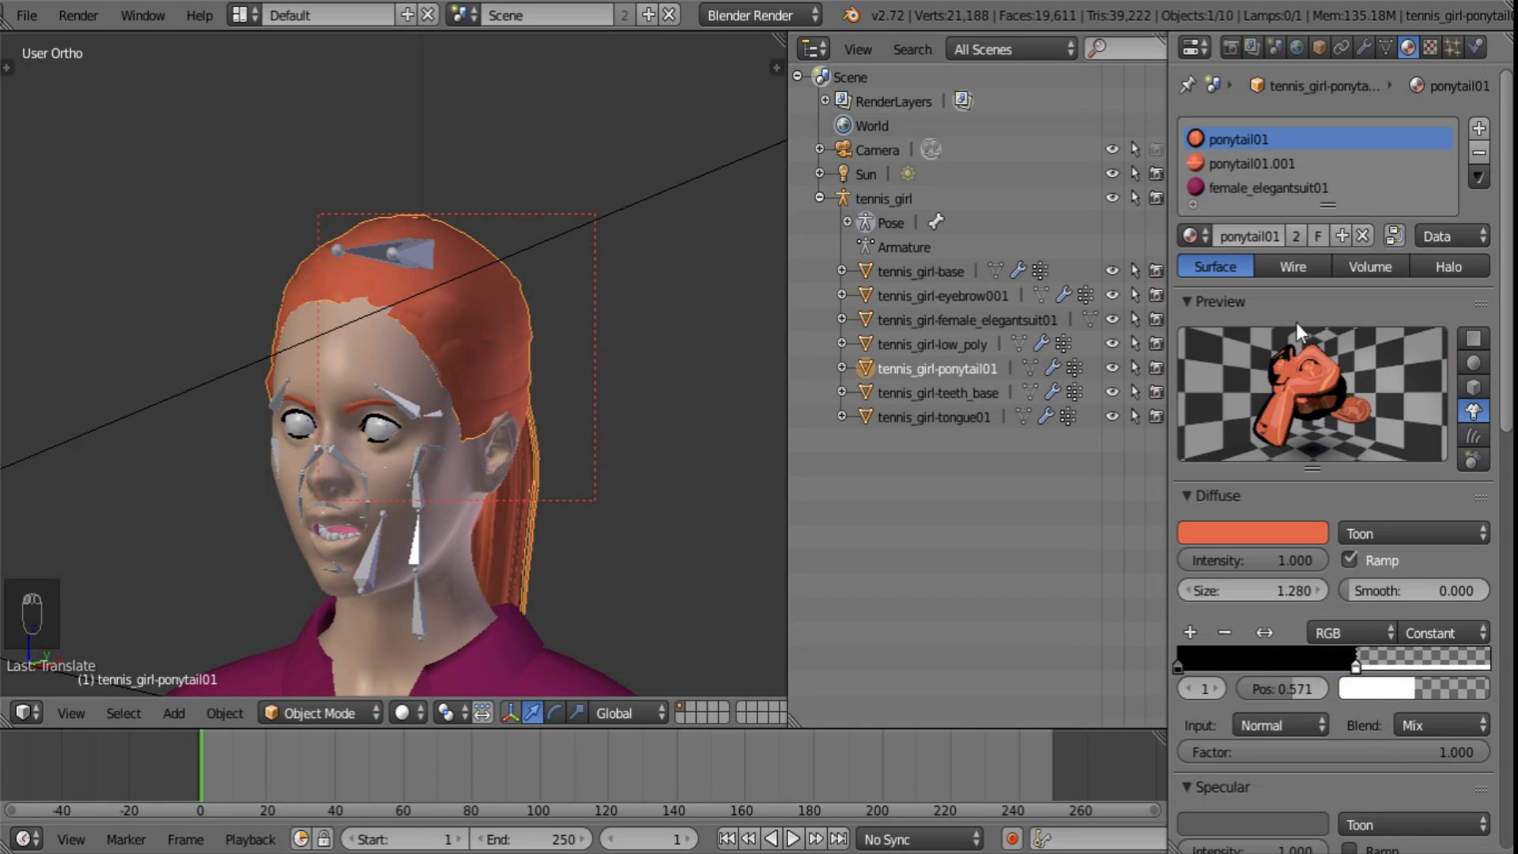
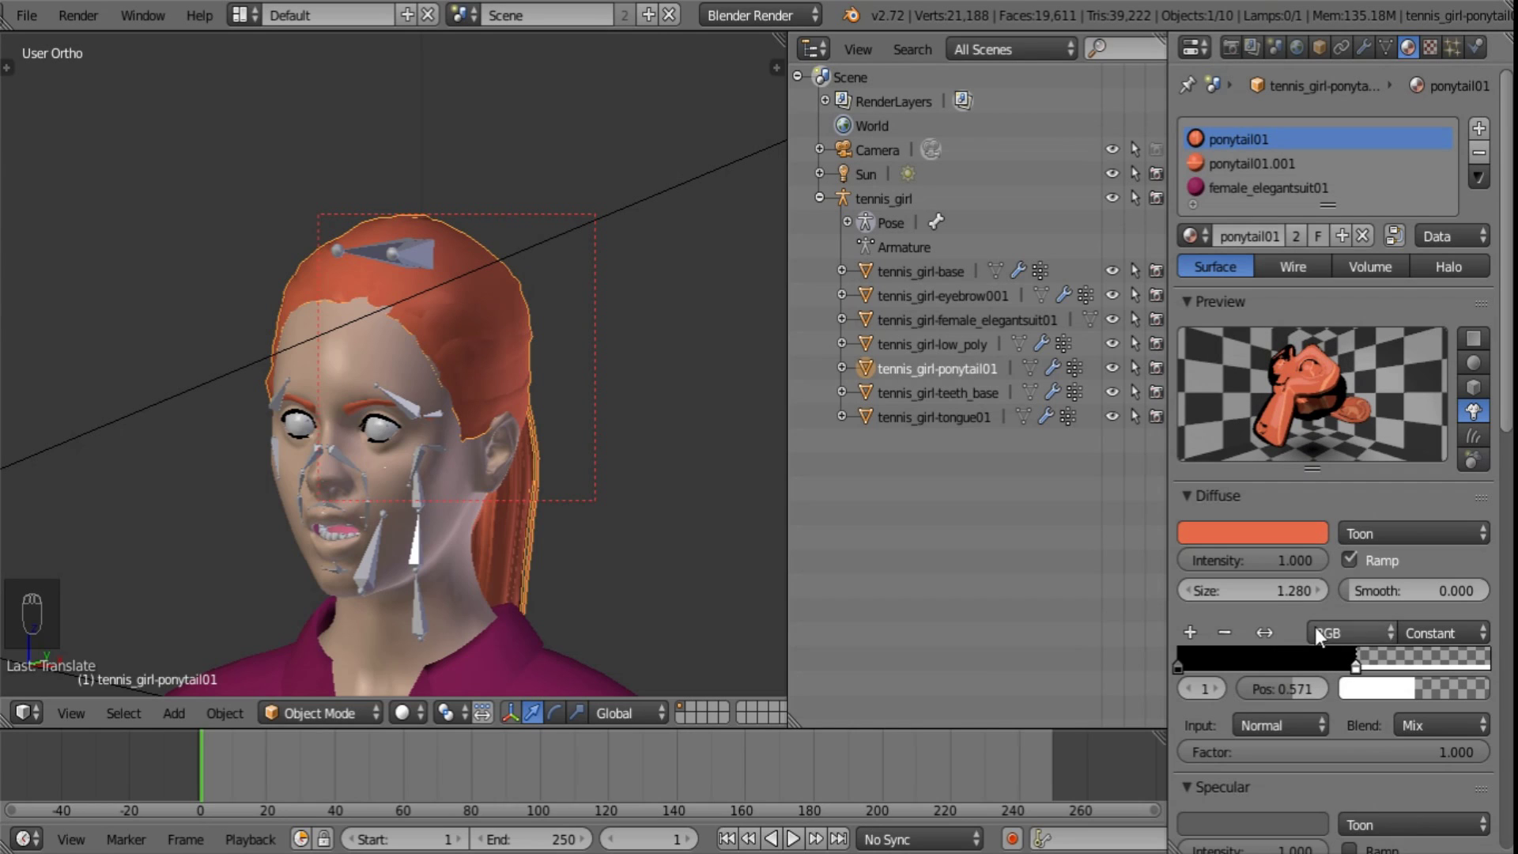
left_click(1359, 561)
- Switch the scene view from the girl to an empty layer
scroll(629, 297, "down", 4)
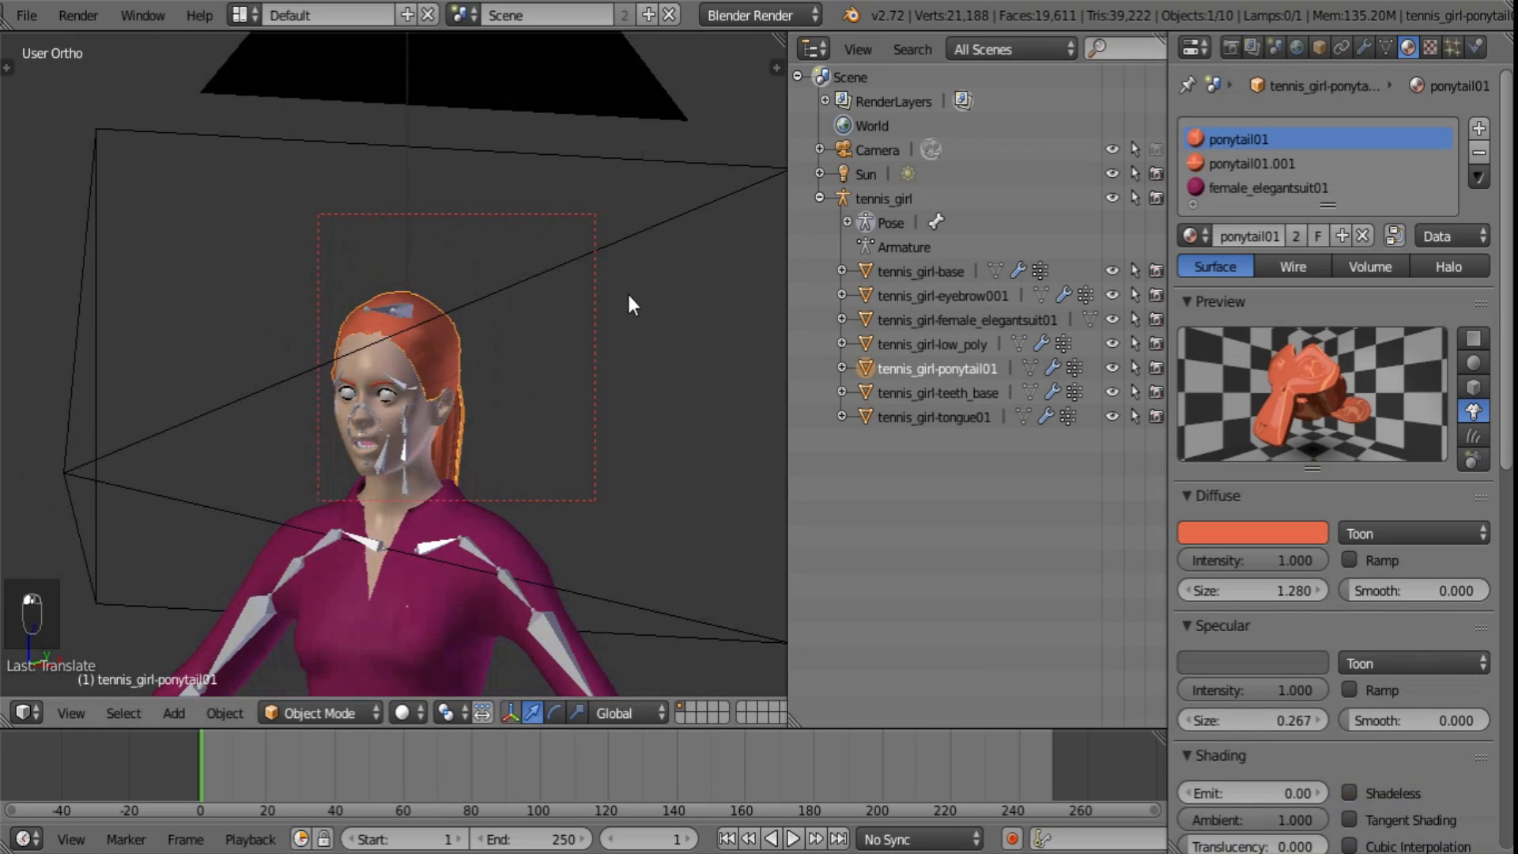
left_click(703, 705)
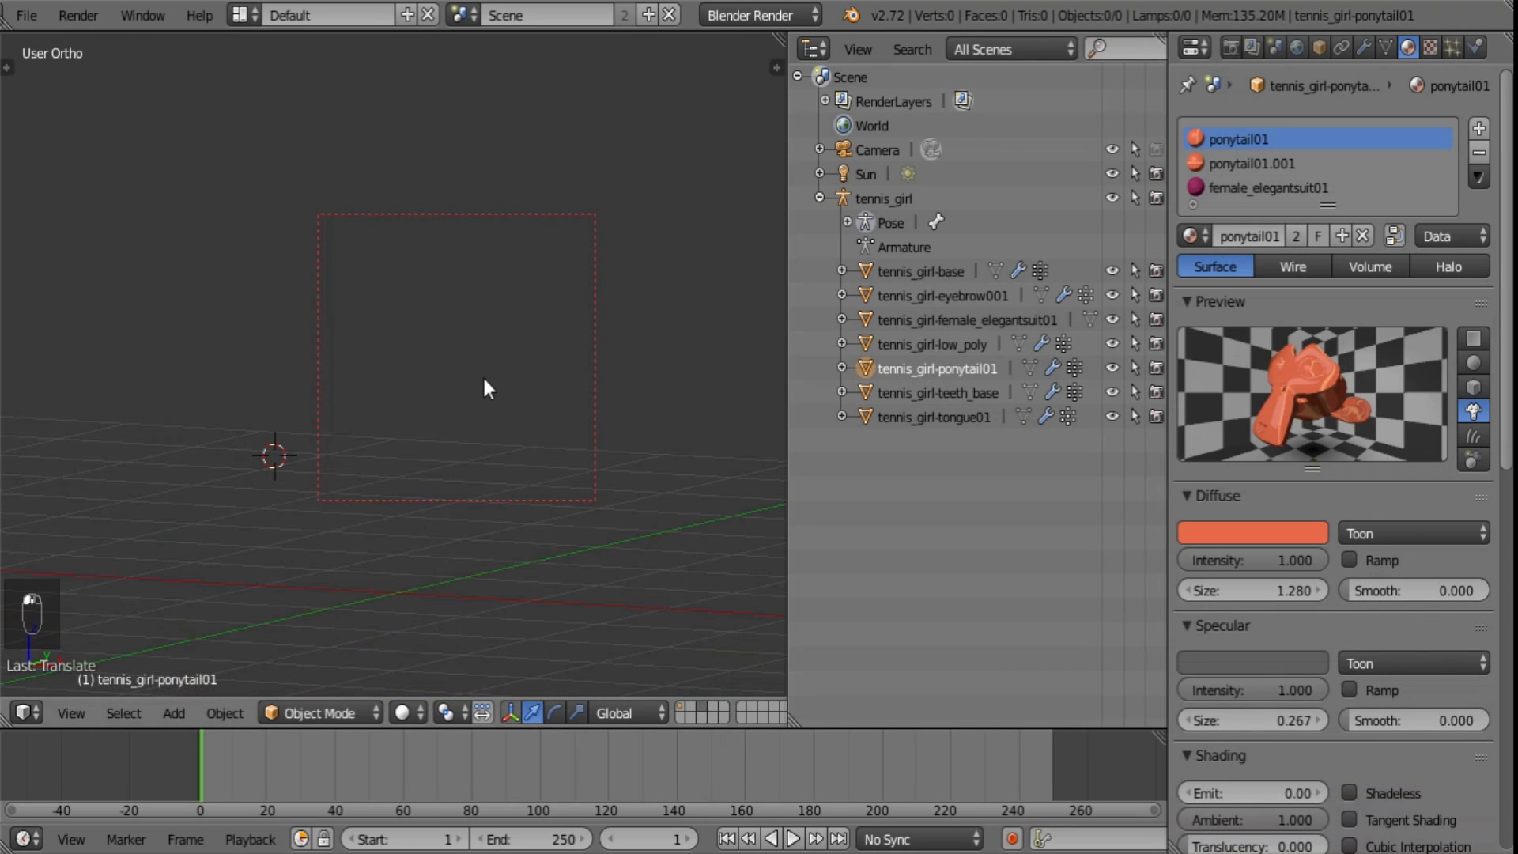
key("shift+a")
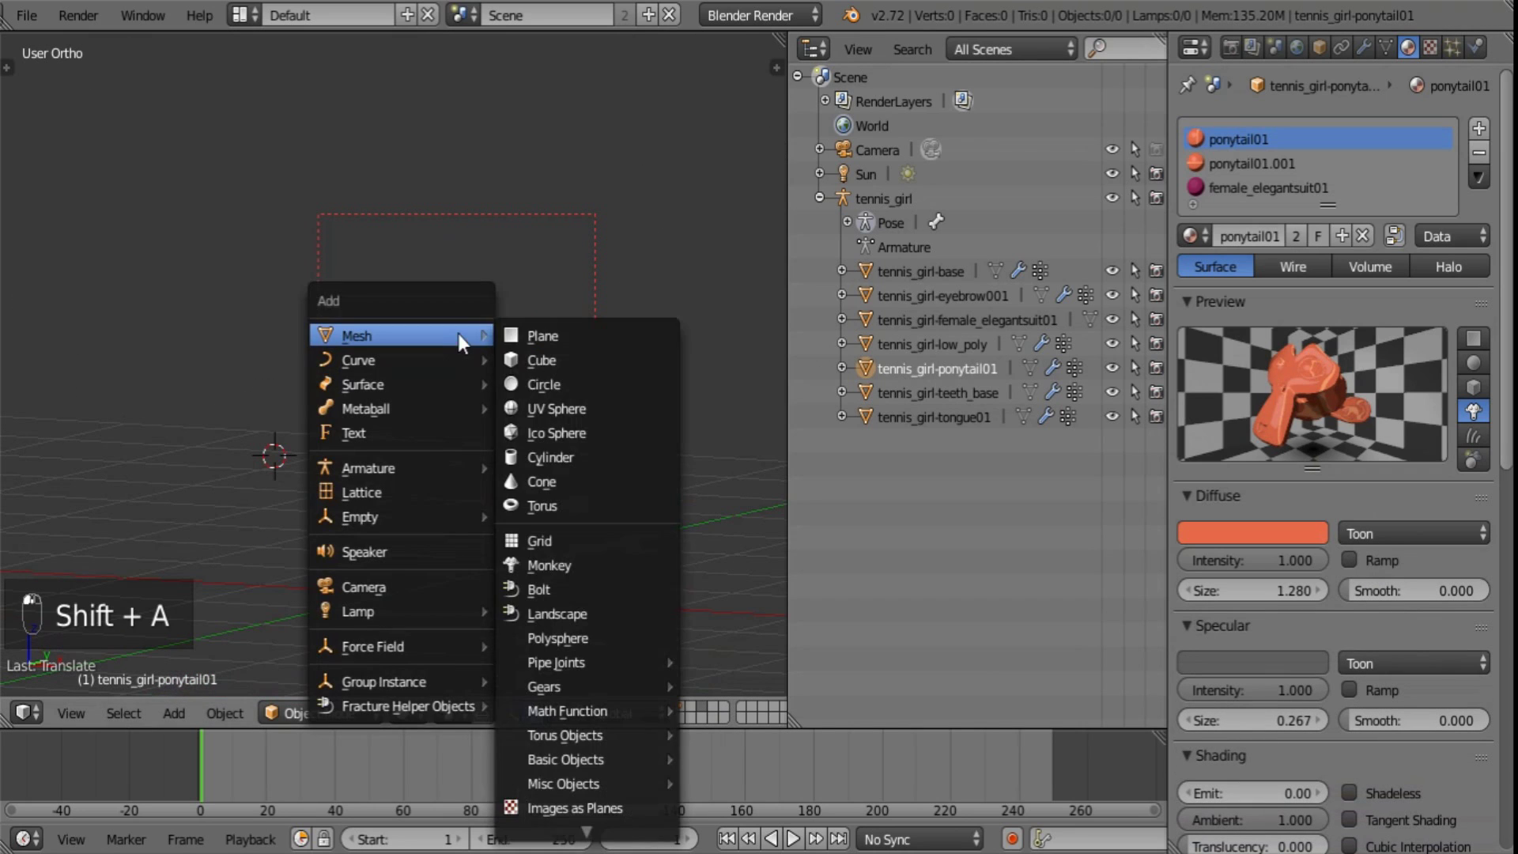
left_click(562, 362)
key("x")
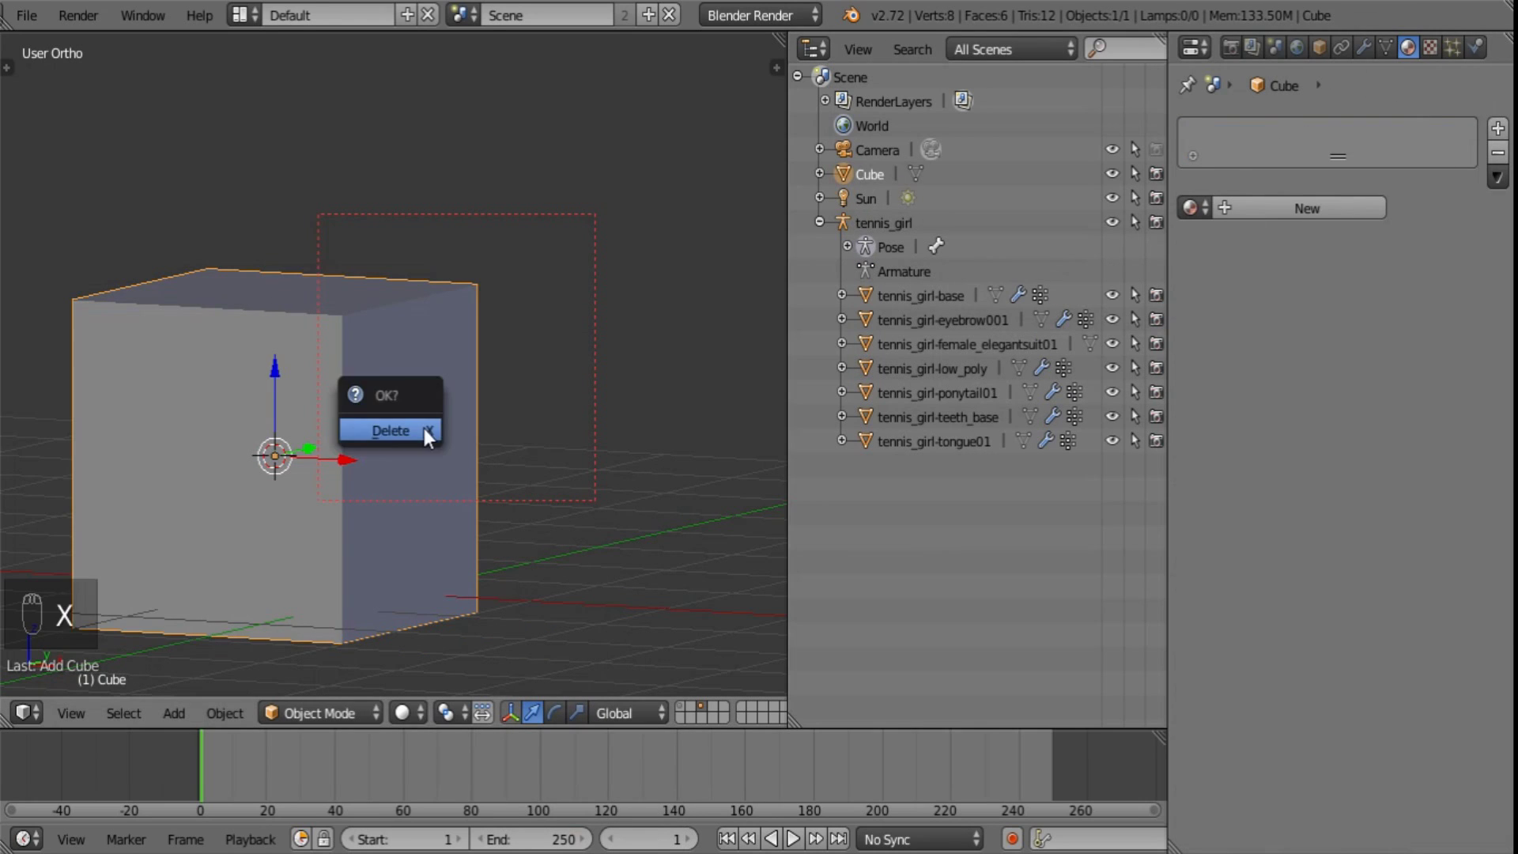
left_click(422, 426)
- Add a Monkey mesh on the empty layer and give it a Subdivision Surface modifier with 2 view subdivisions
key("shift+a")
mouse_move(426, 411)
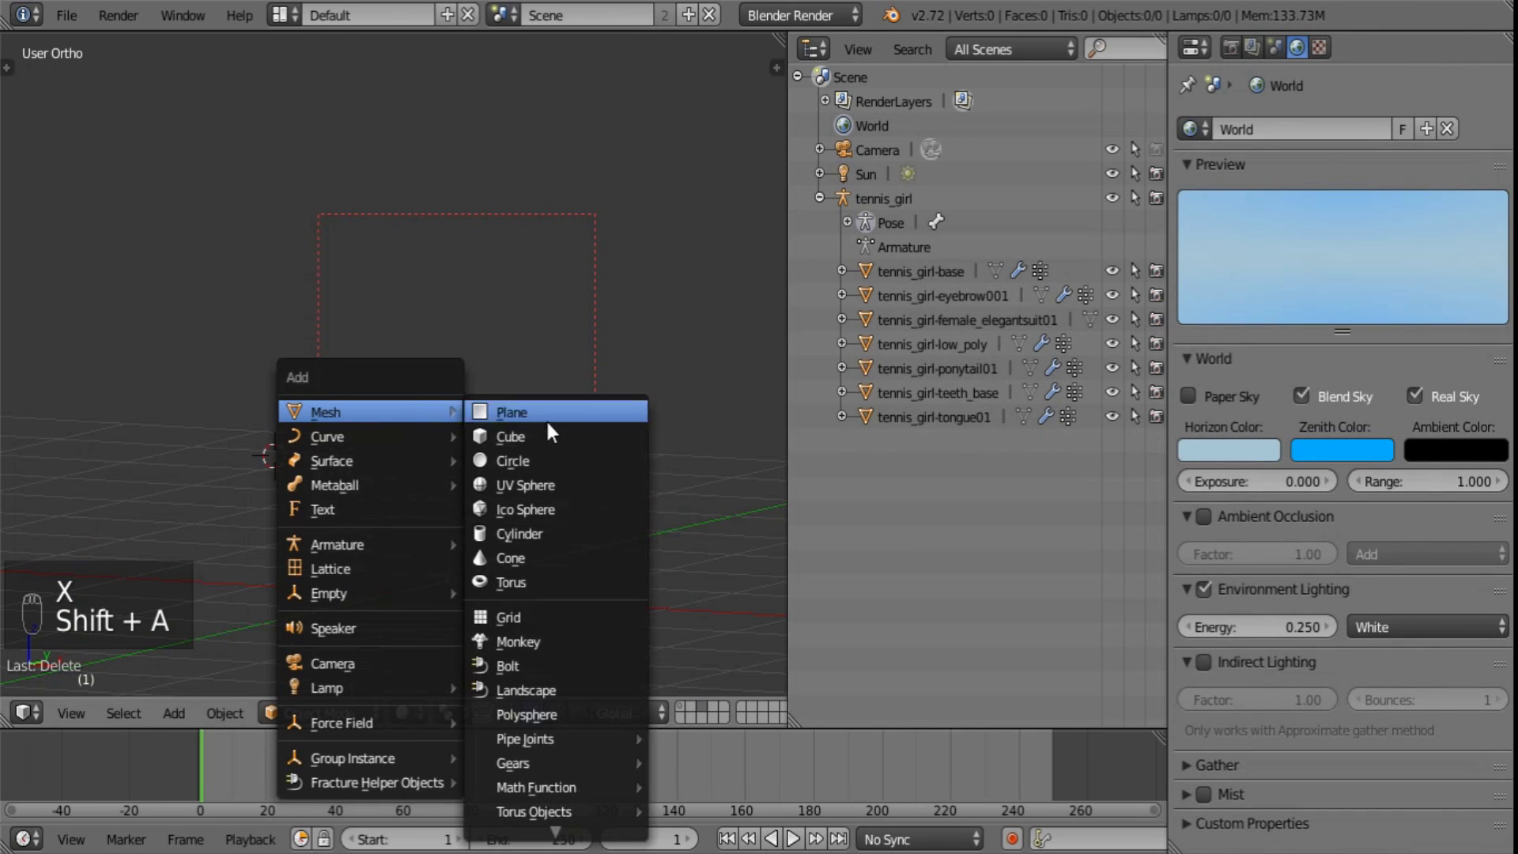
left_click(569, 642)
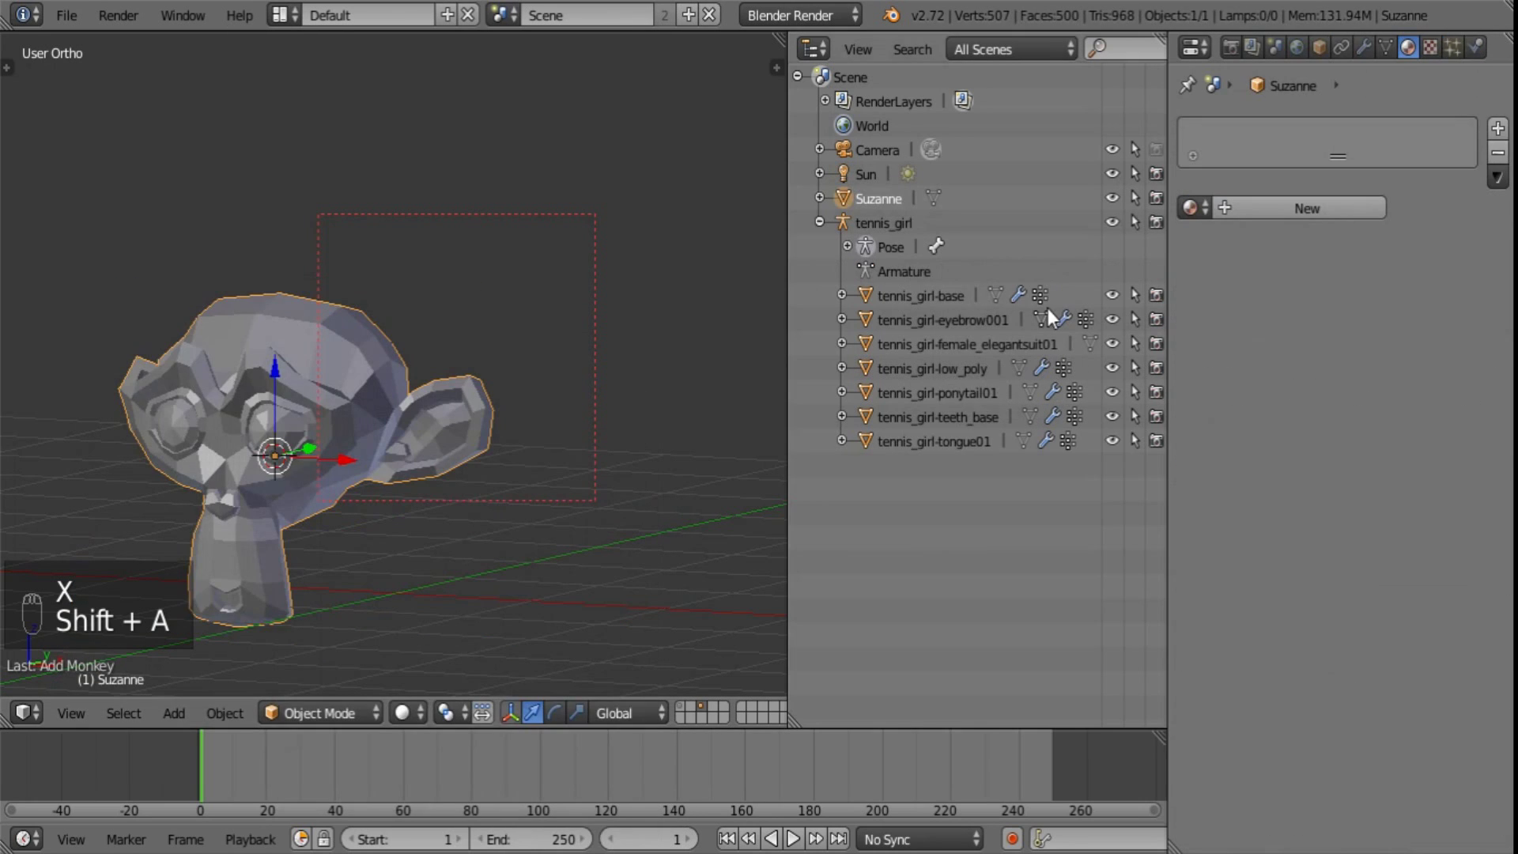
left_click(1361, 47)
left_click(1322, 128)
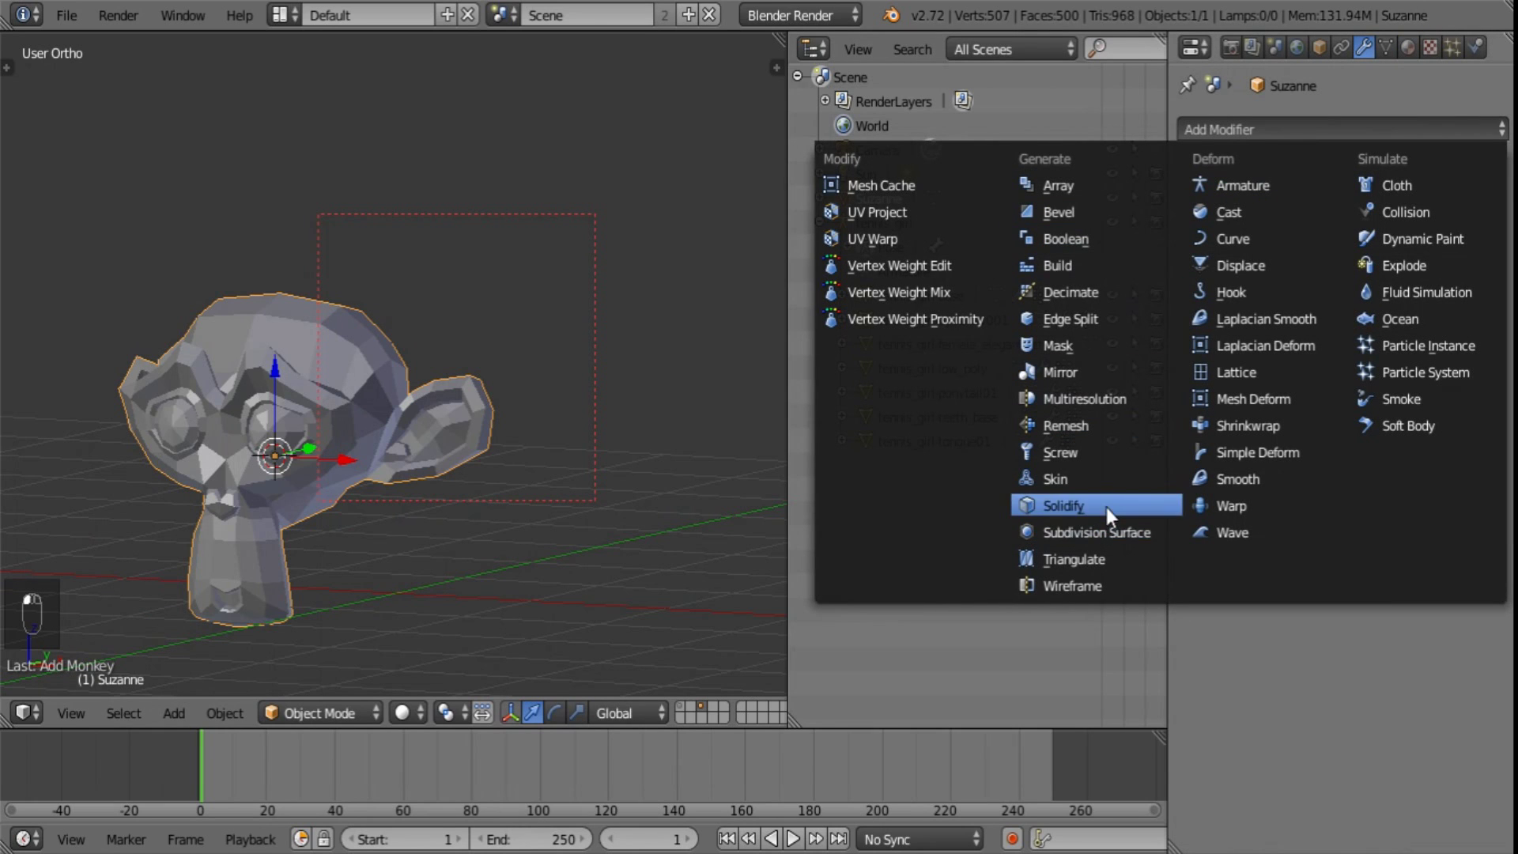
left_click(1112, 532)
left_click(1328, 296)
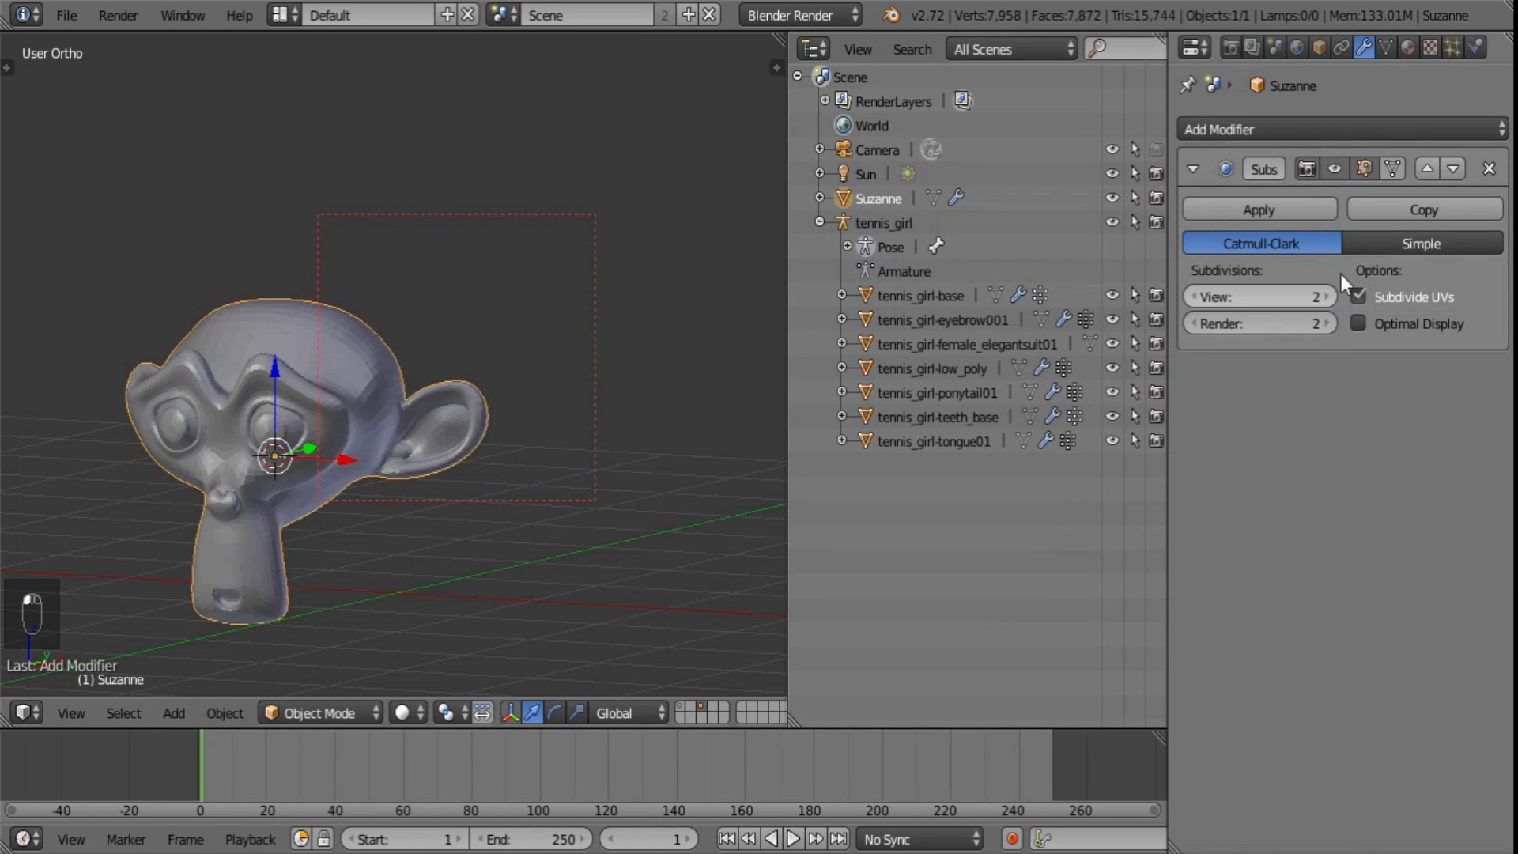
- Apply smooth shading to the monkey
key("t")
left_click(53, 401)
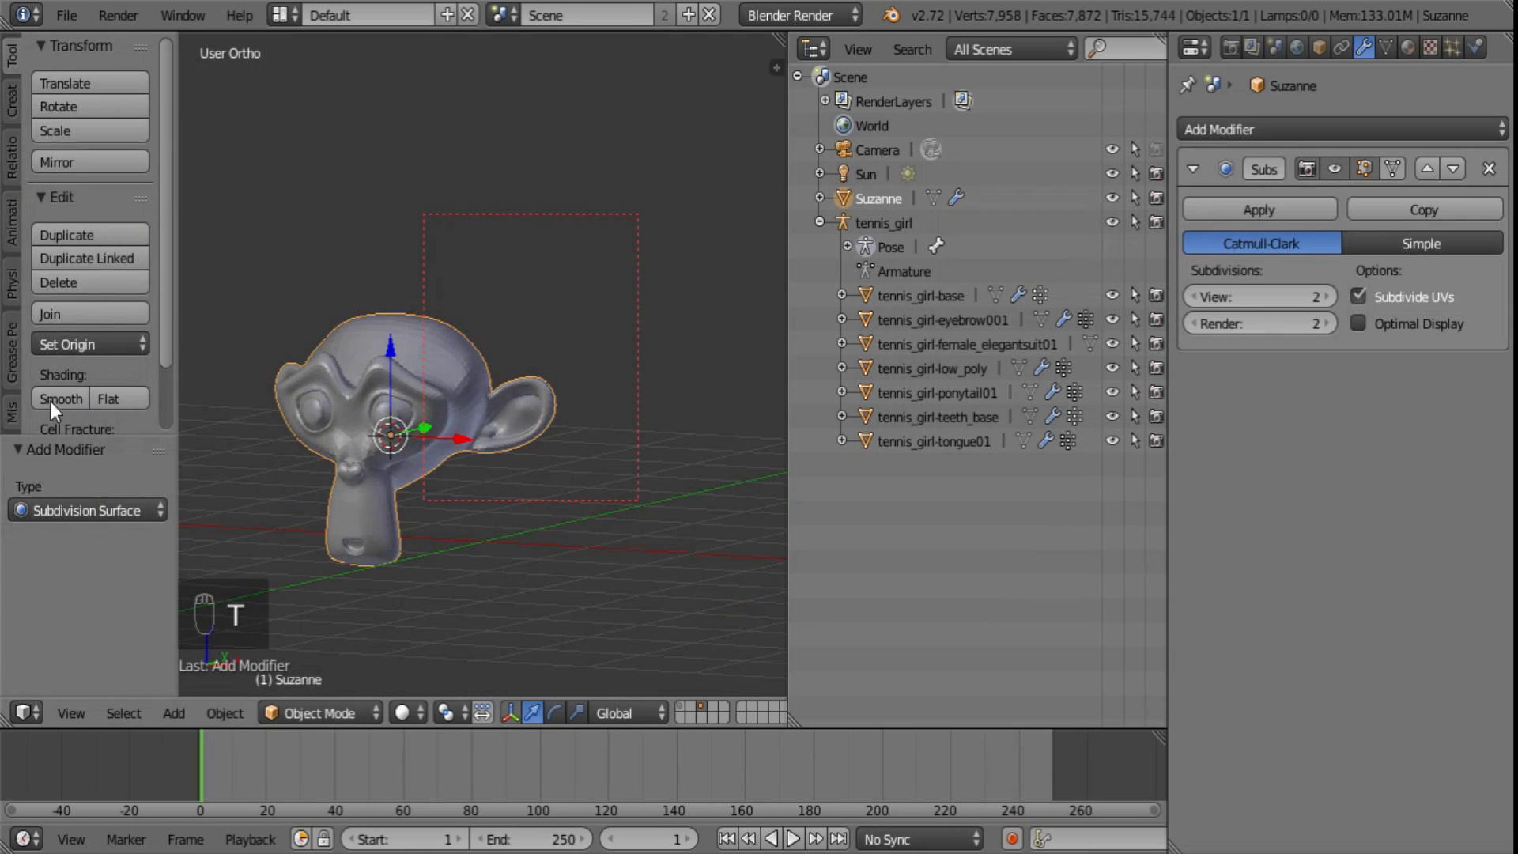
key("t")
- Give the monkey a new shadeless material with diffuse and specular intensity at 1.000
left_click(1408, 48)
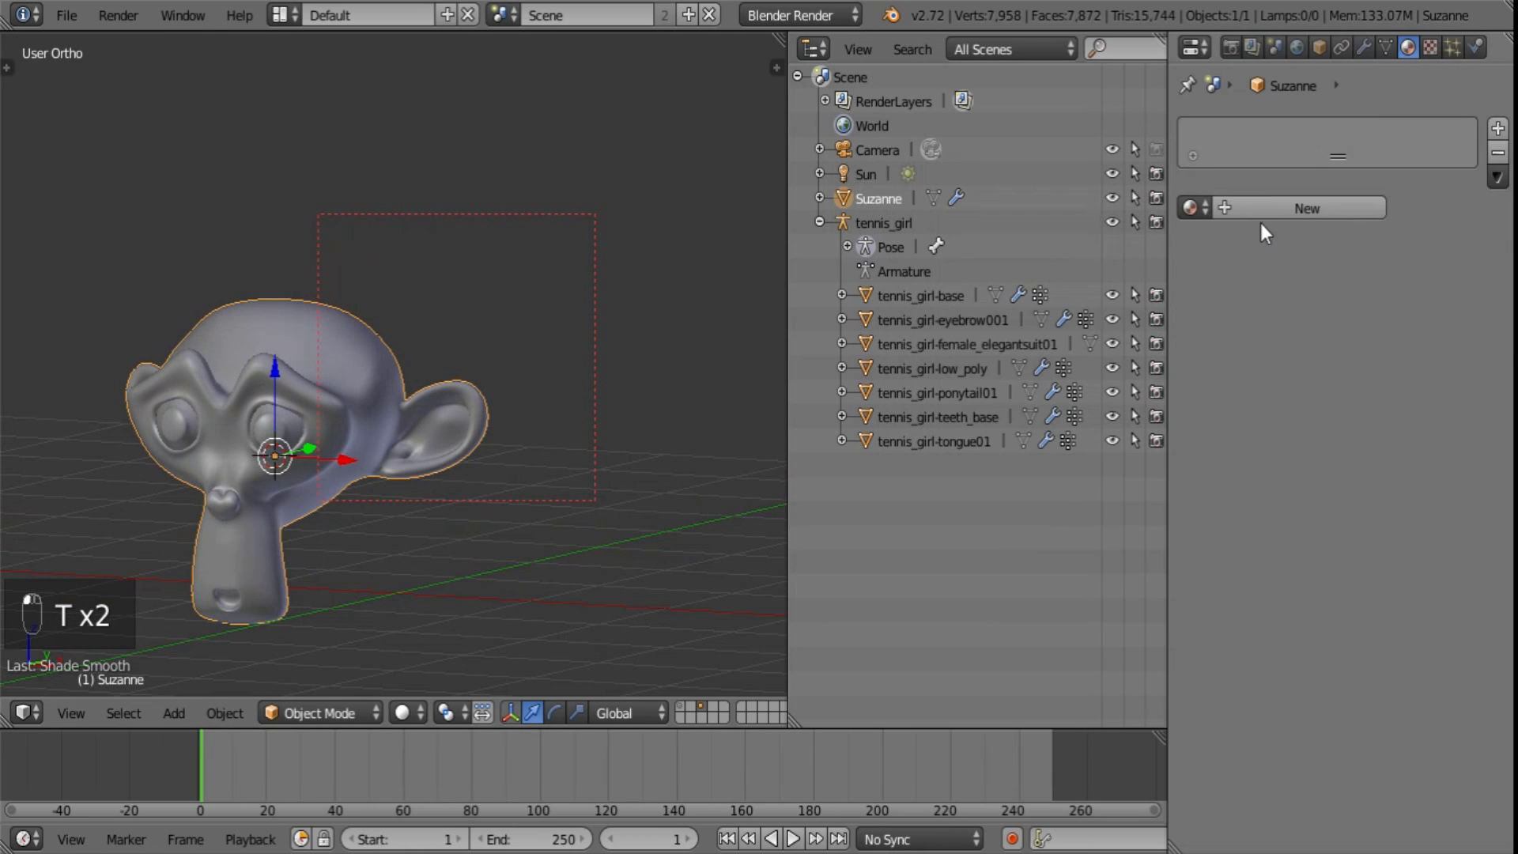
left_click(1304, 208)
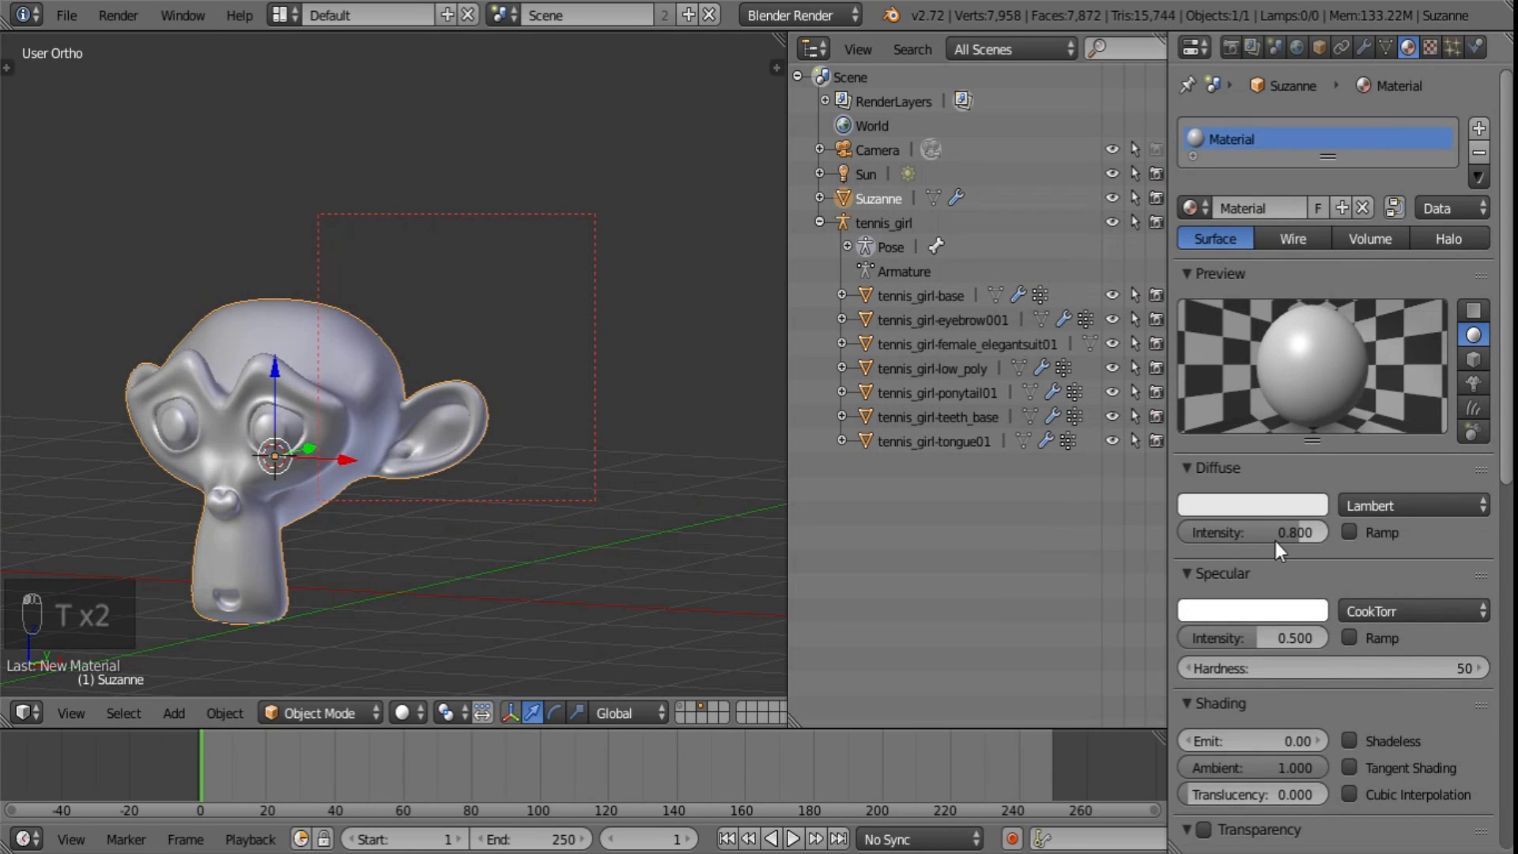
left_click_drag(1273, 536, 1383, 534)
left_click_drag(1263, 638, 1410, 648)
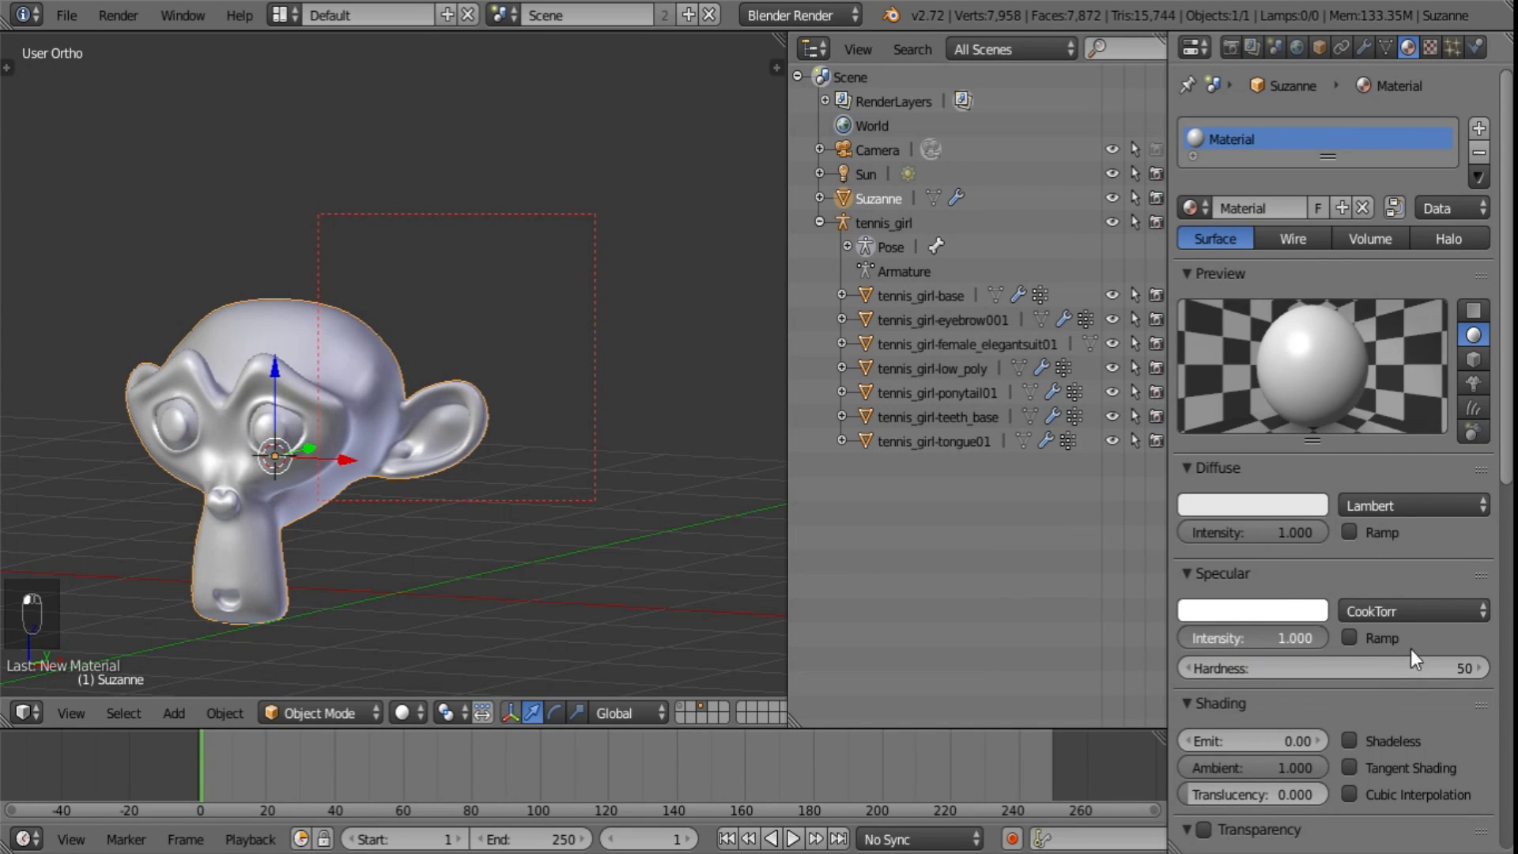
left_click(1358, 738)
- Add a texture named "Normal texture" to the monkey's material and set its type to Blend
left_click(1430, 47)
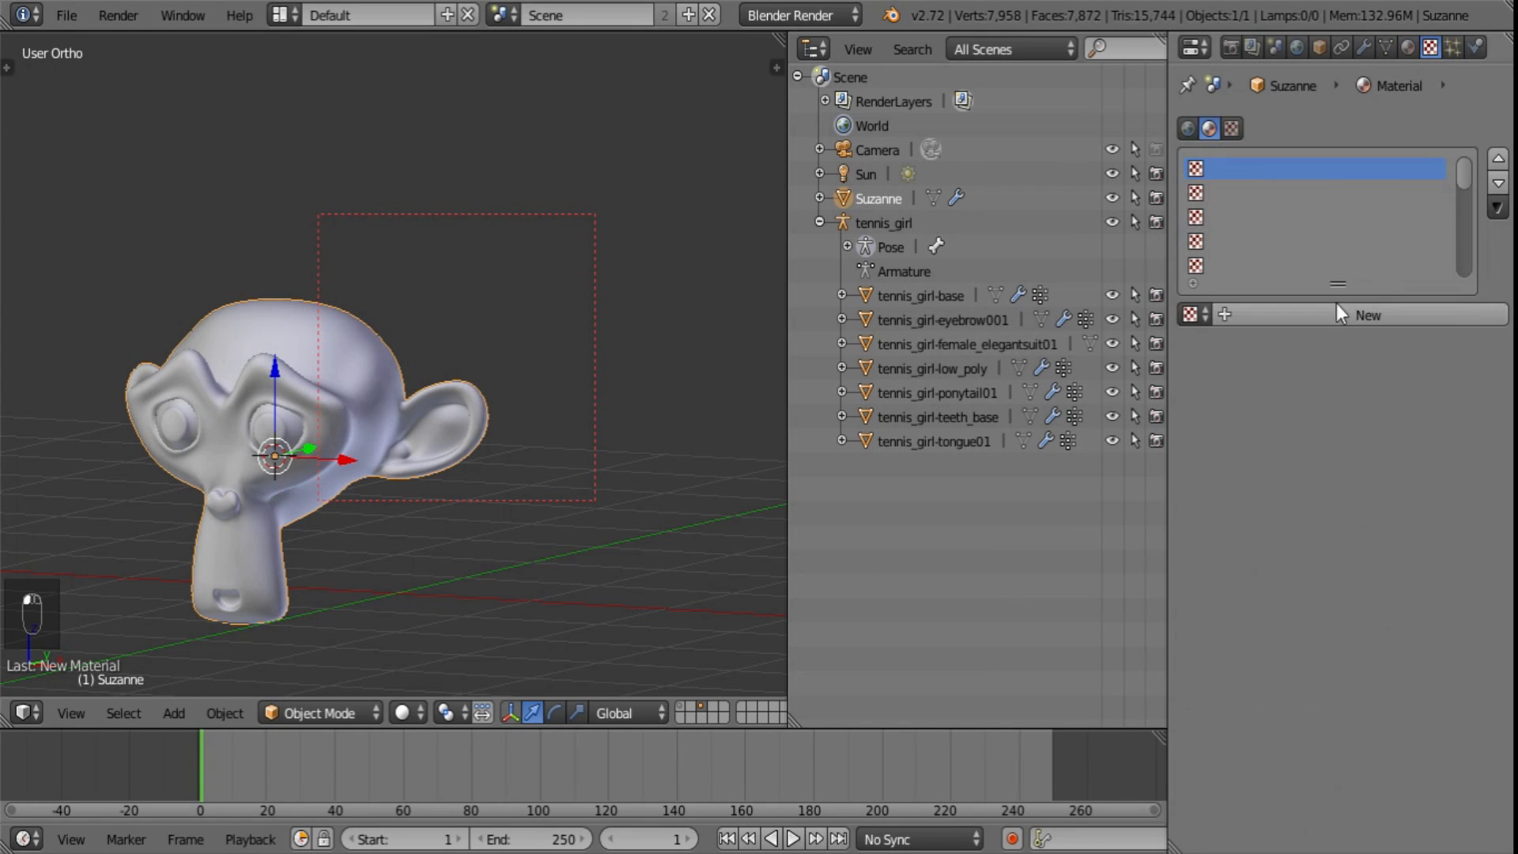
left_click(1336, 312)
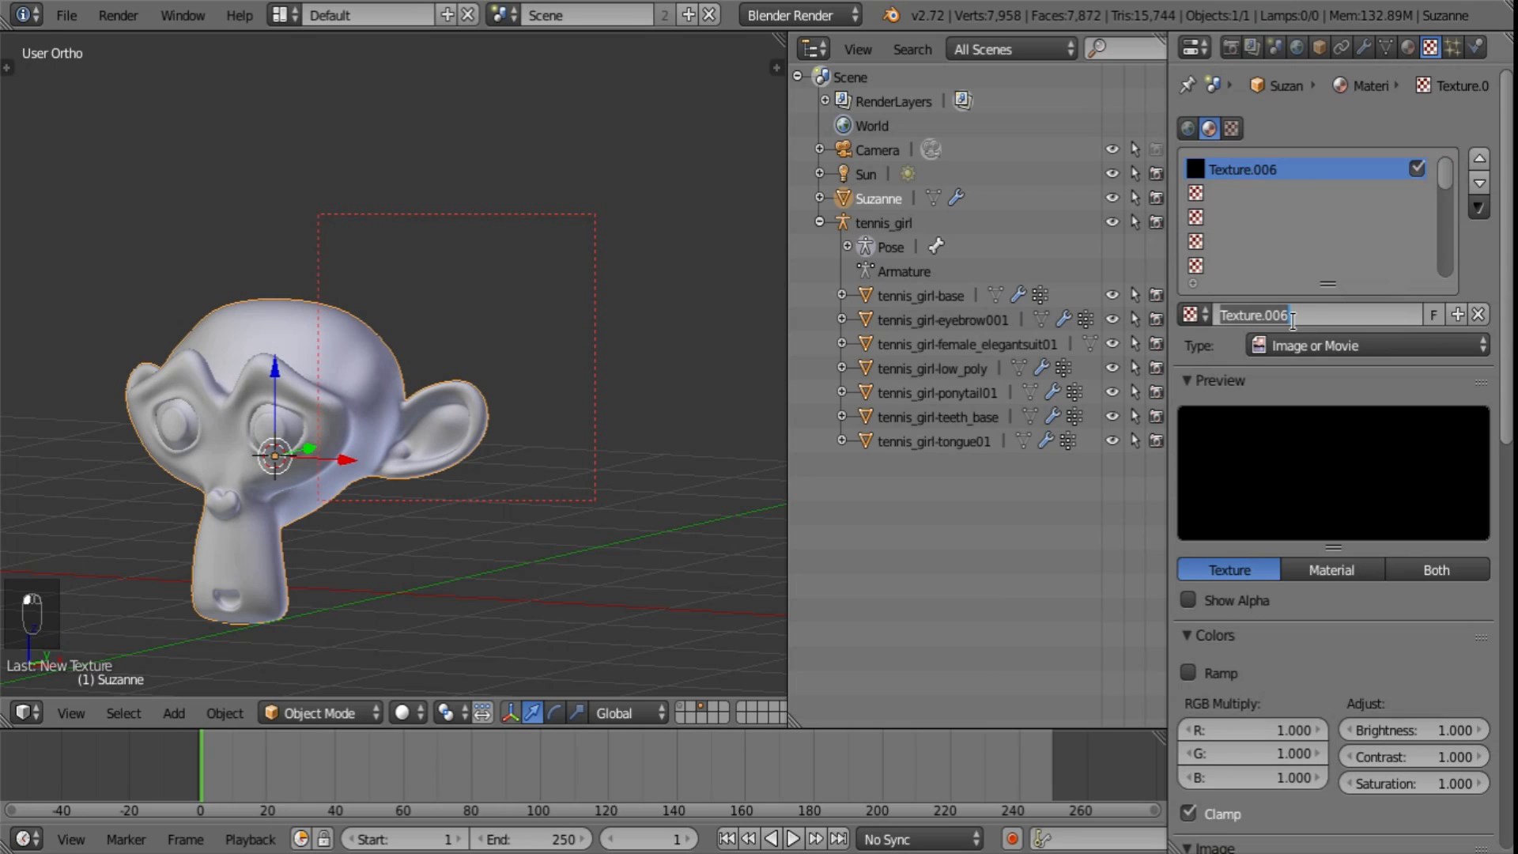
type("Normal texture")
key("Return")
left_click(1311, 346)
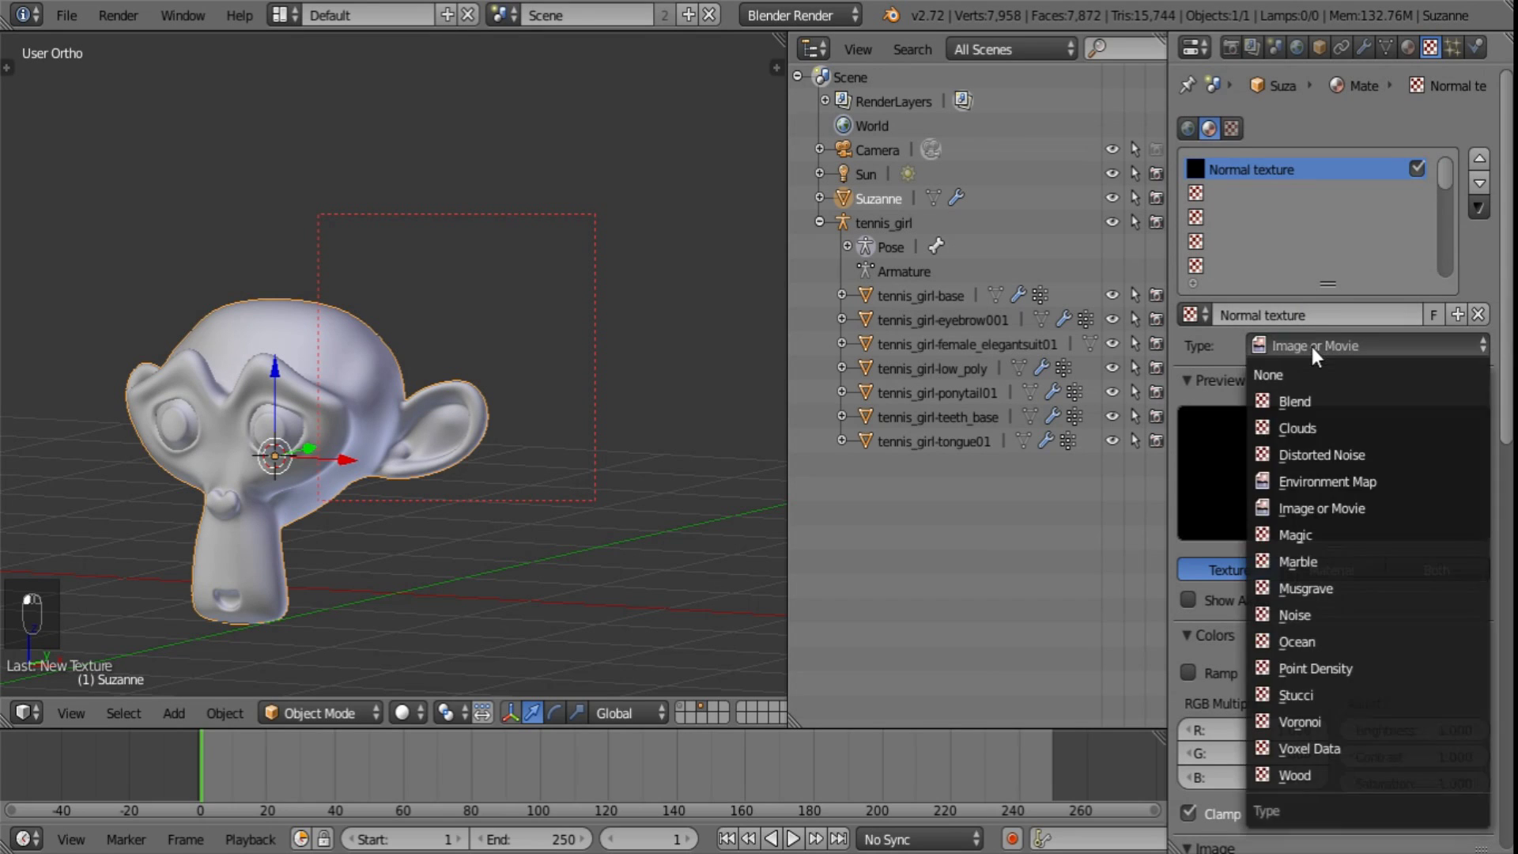
left_click(1331, 405)
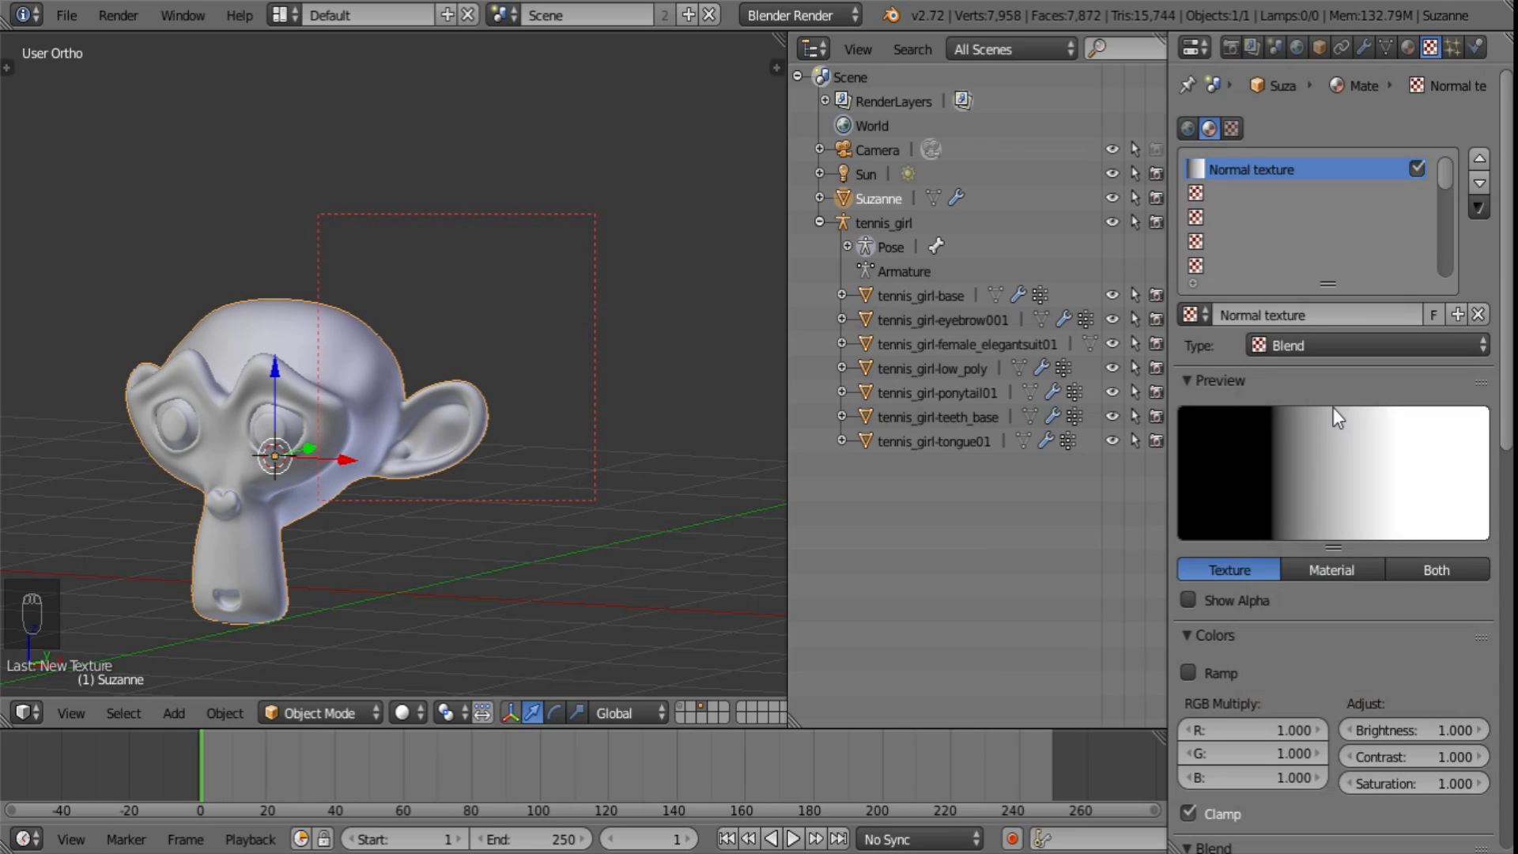
- Make the blend texture's progression vertical and set its mapping coordinates to Normal
scroll(1347, 420, "down", 4)
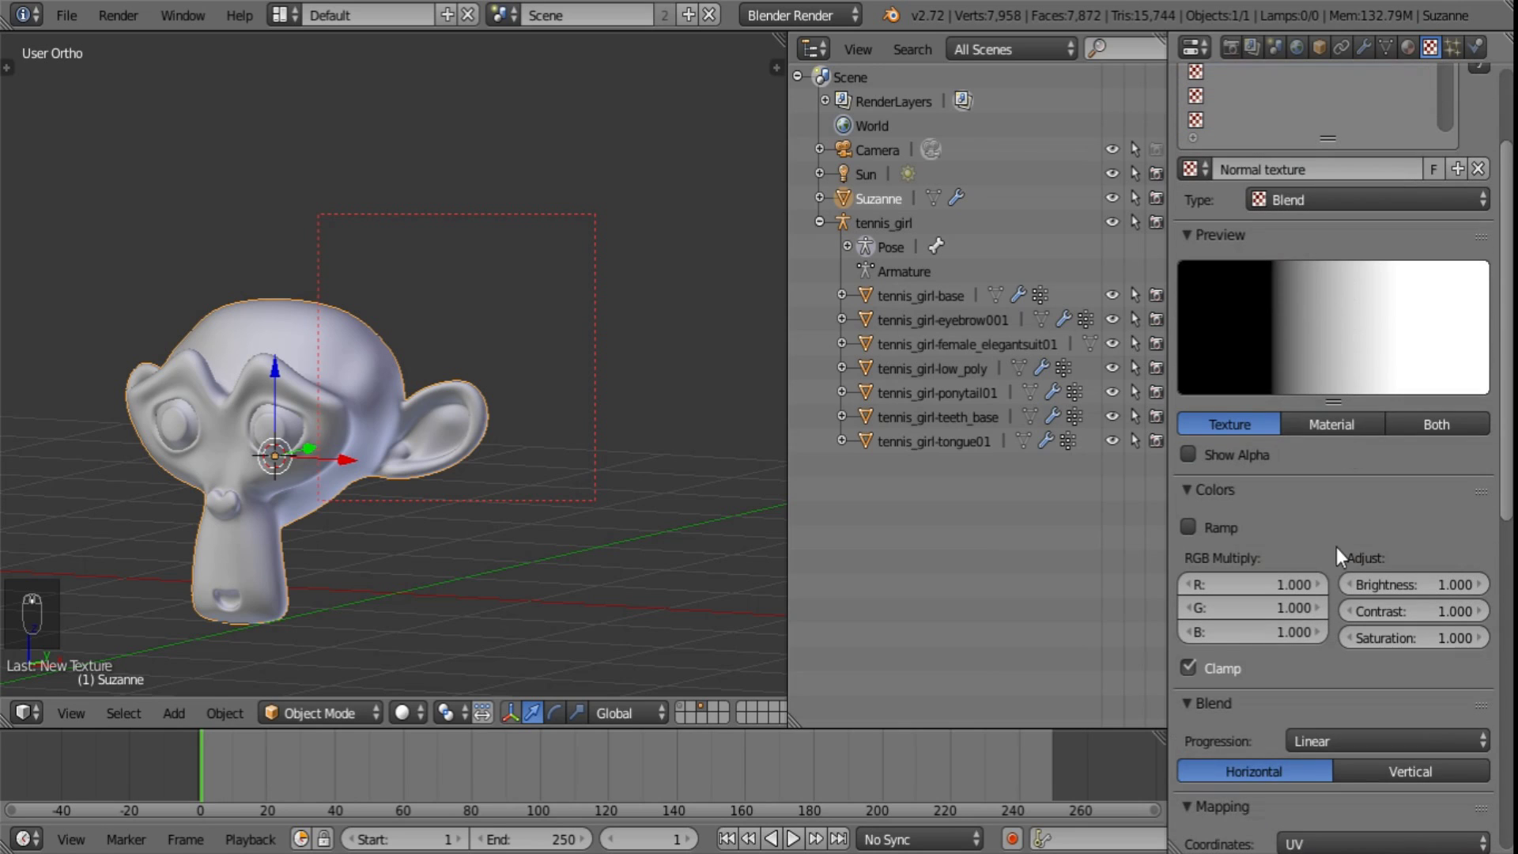
scroll(1335, 547, "down", 5)
left_click(1364, 582)
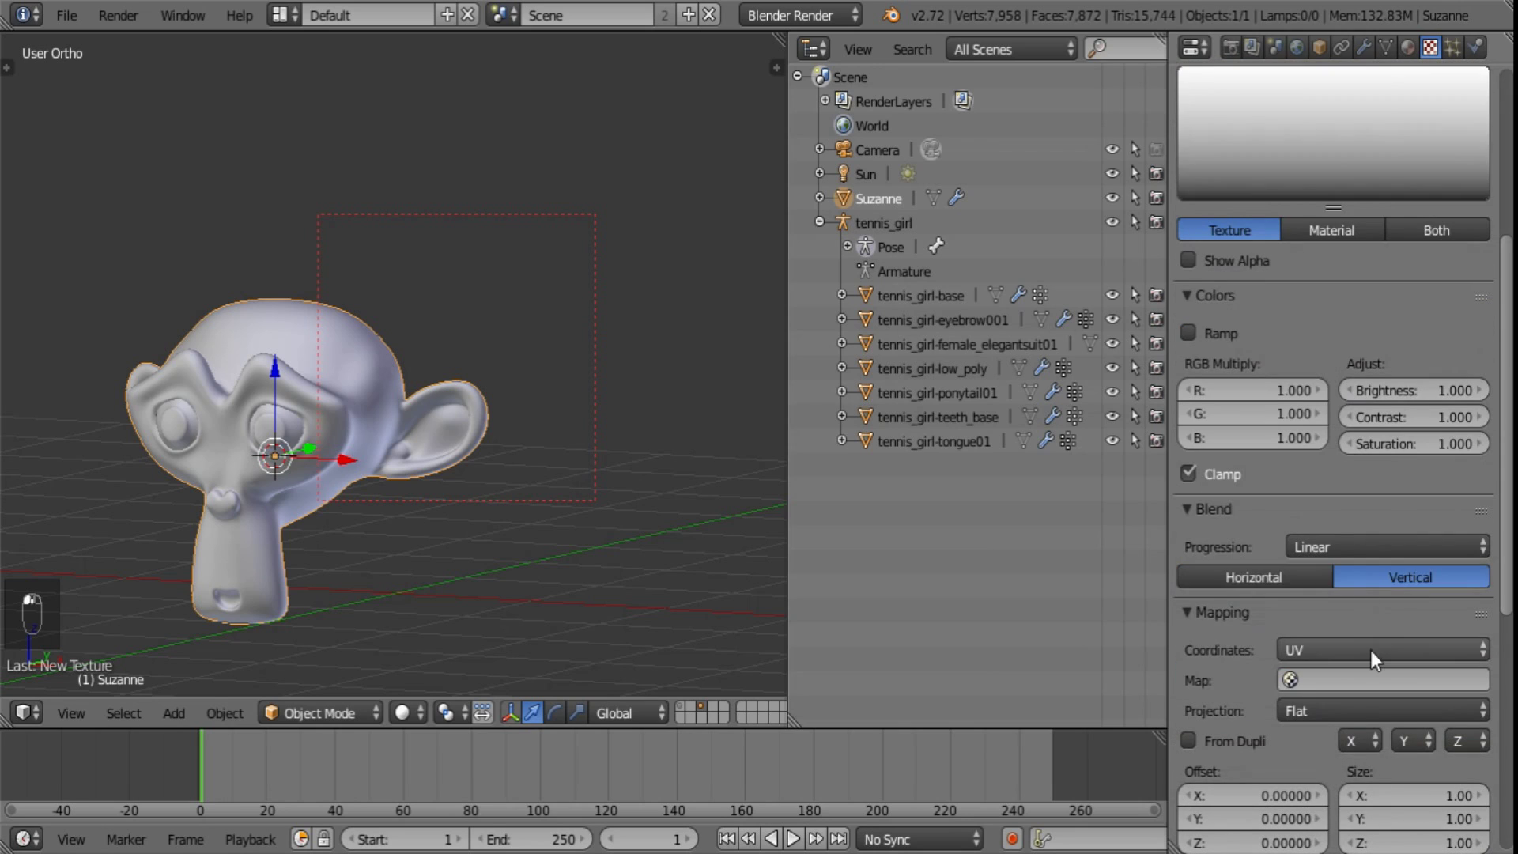
left_click(1369, 650)
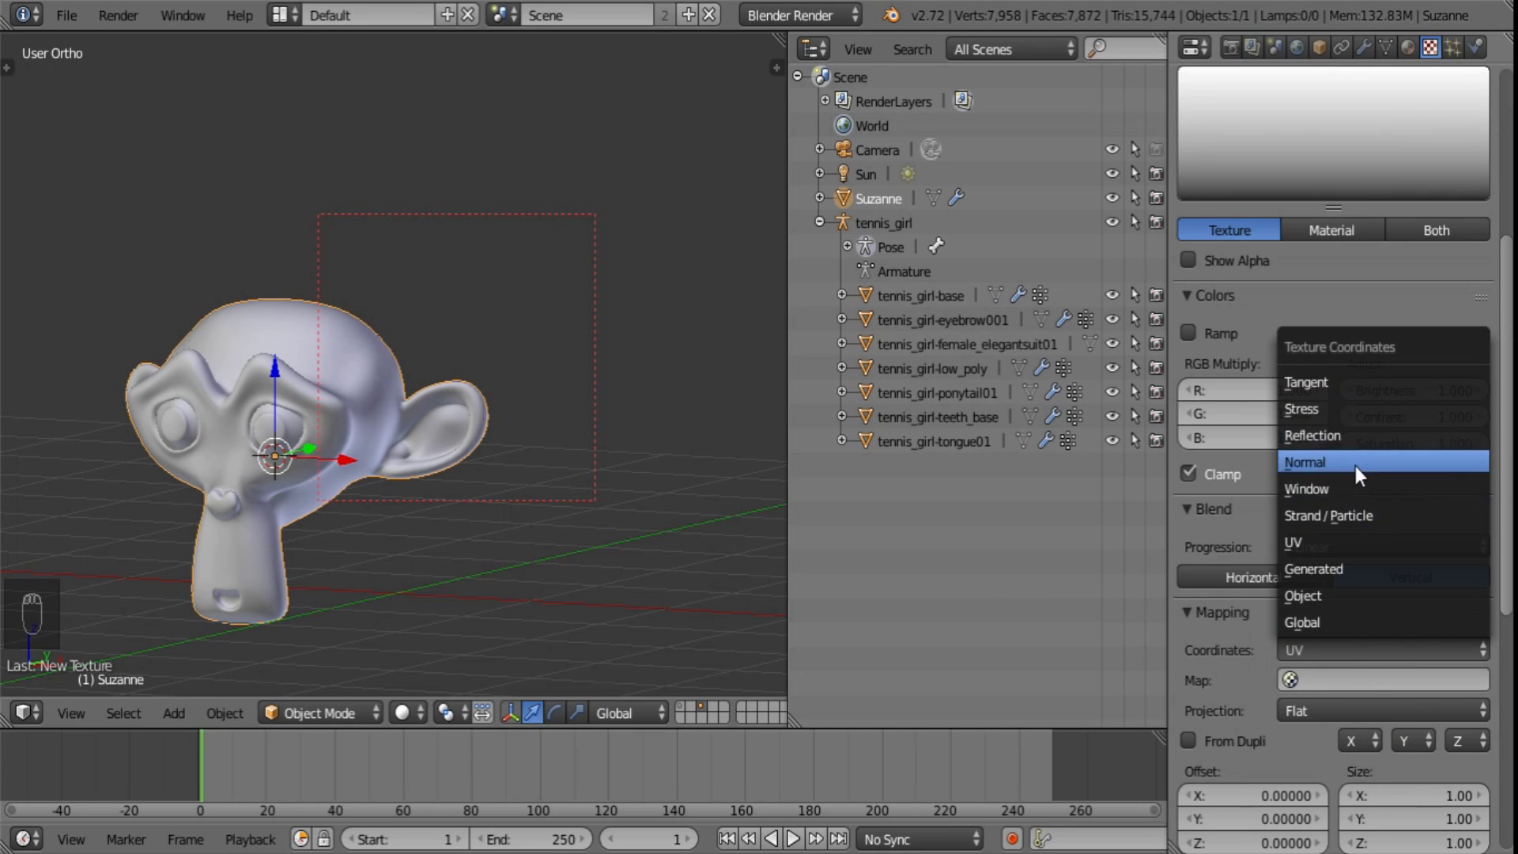
left_click(1355, 463)
- Remap the texture's axes so the X mapping uses Y and the Y mapping uses Z
scroll(1391, 623, "down", 4)
scroll(1391, 623, "down", 1)
left_click(1361, 523)
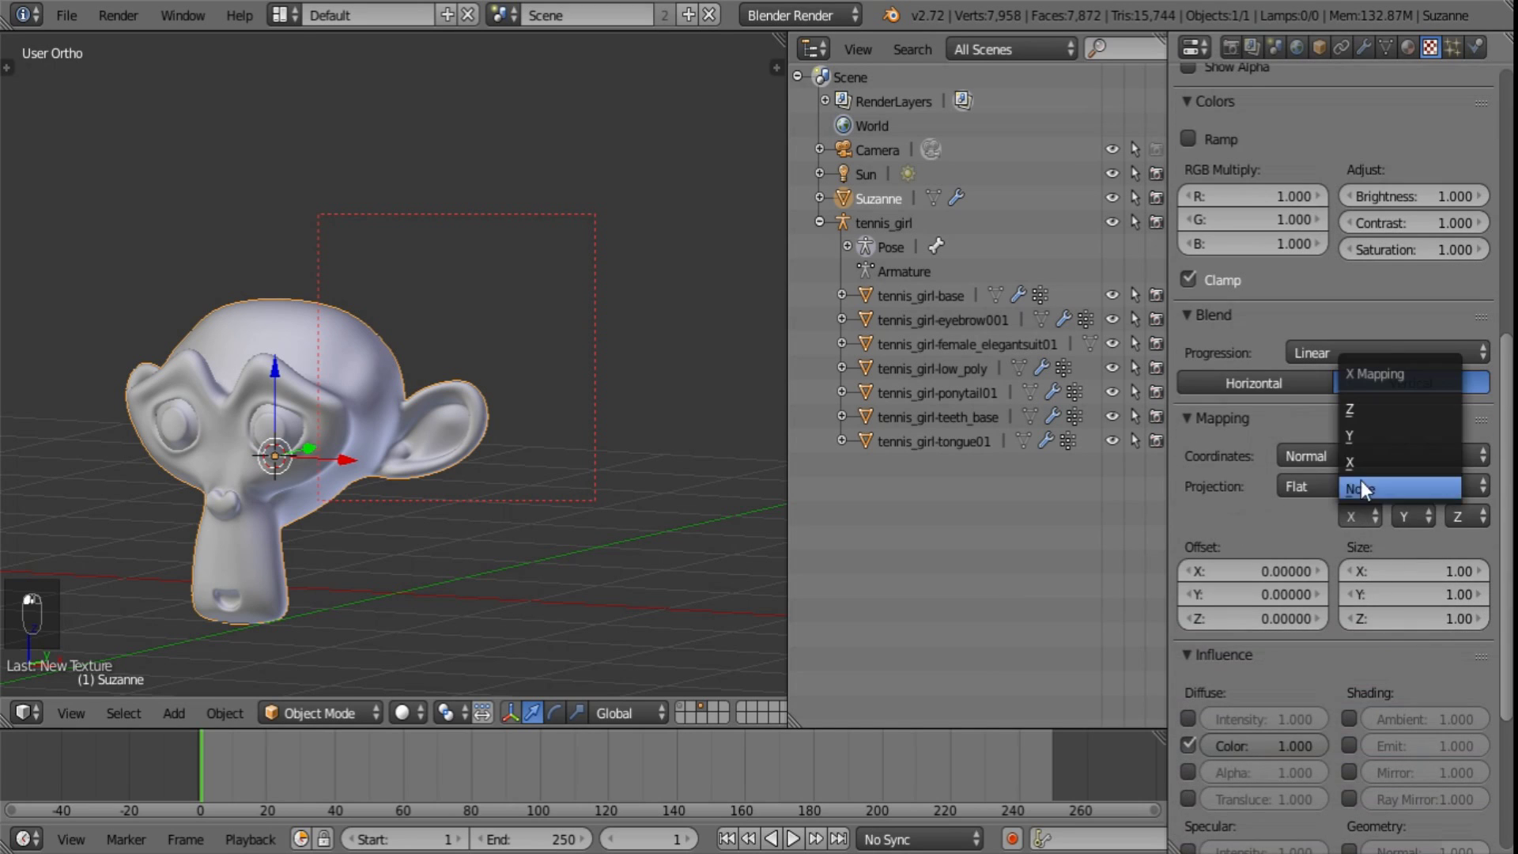
left_click(1359, 438)
left_click(1404, 514)
left_click(1393, 397)
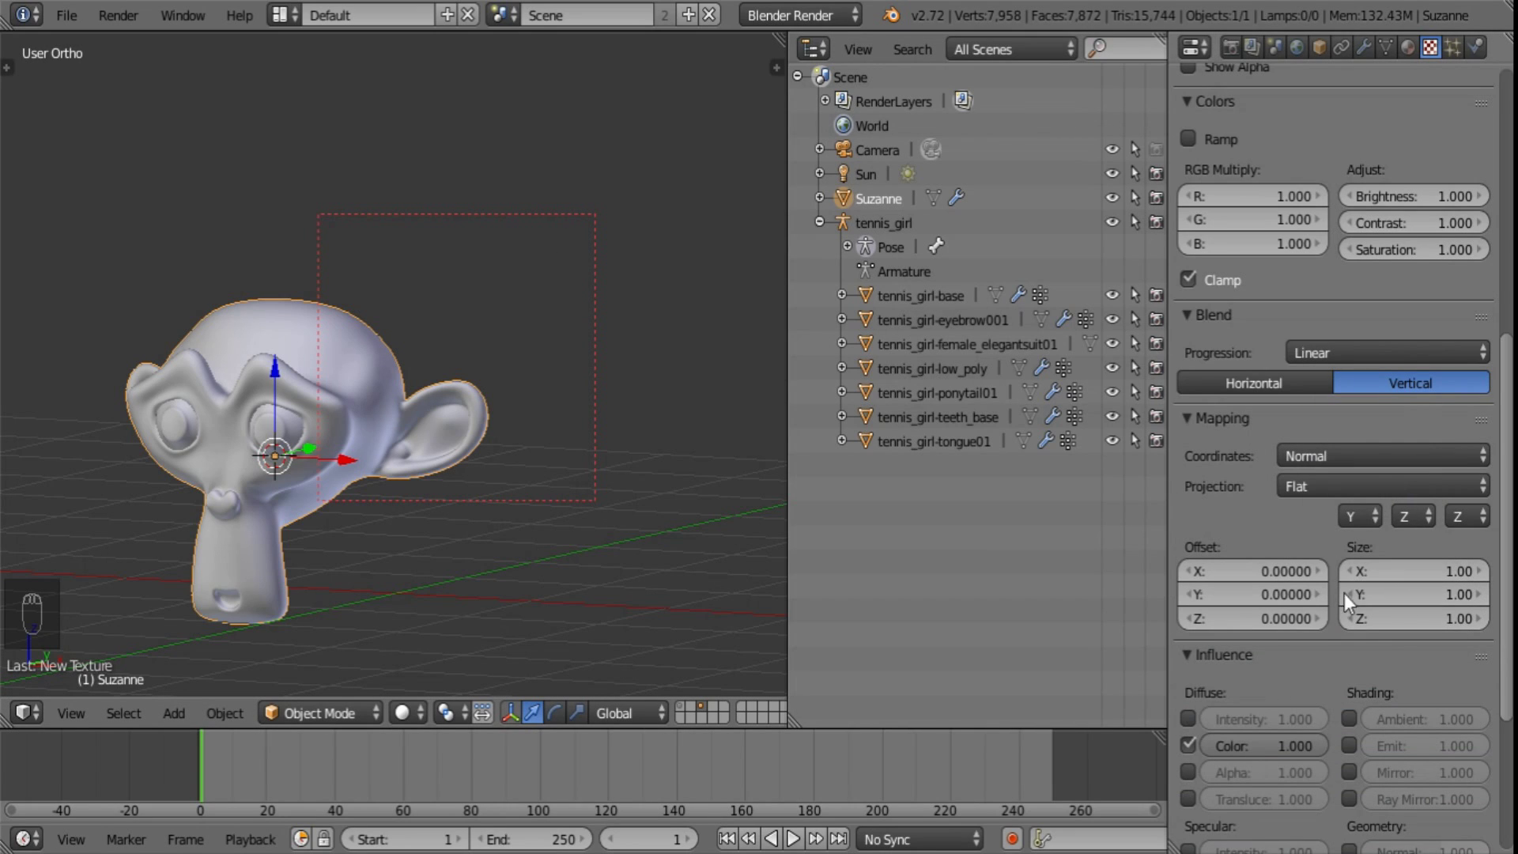
- Show the texture and the material side by side in the texture preview
scroll(1361, 642, "down", 5)
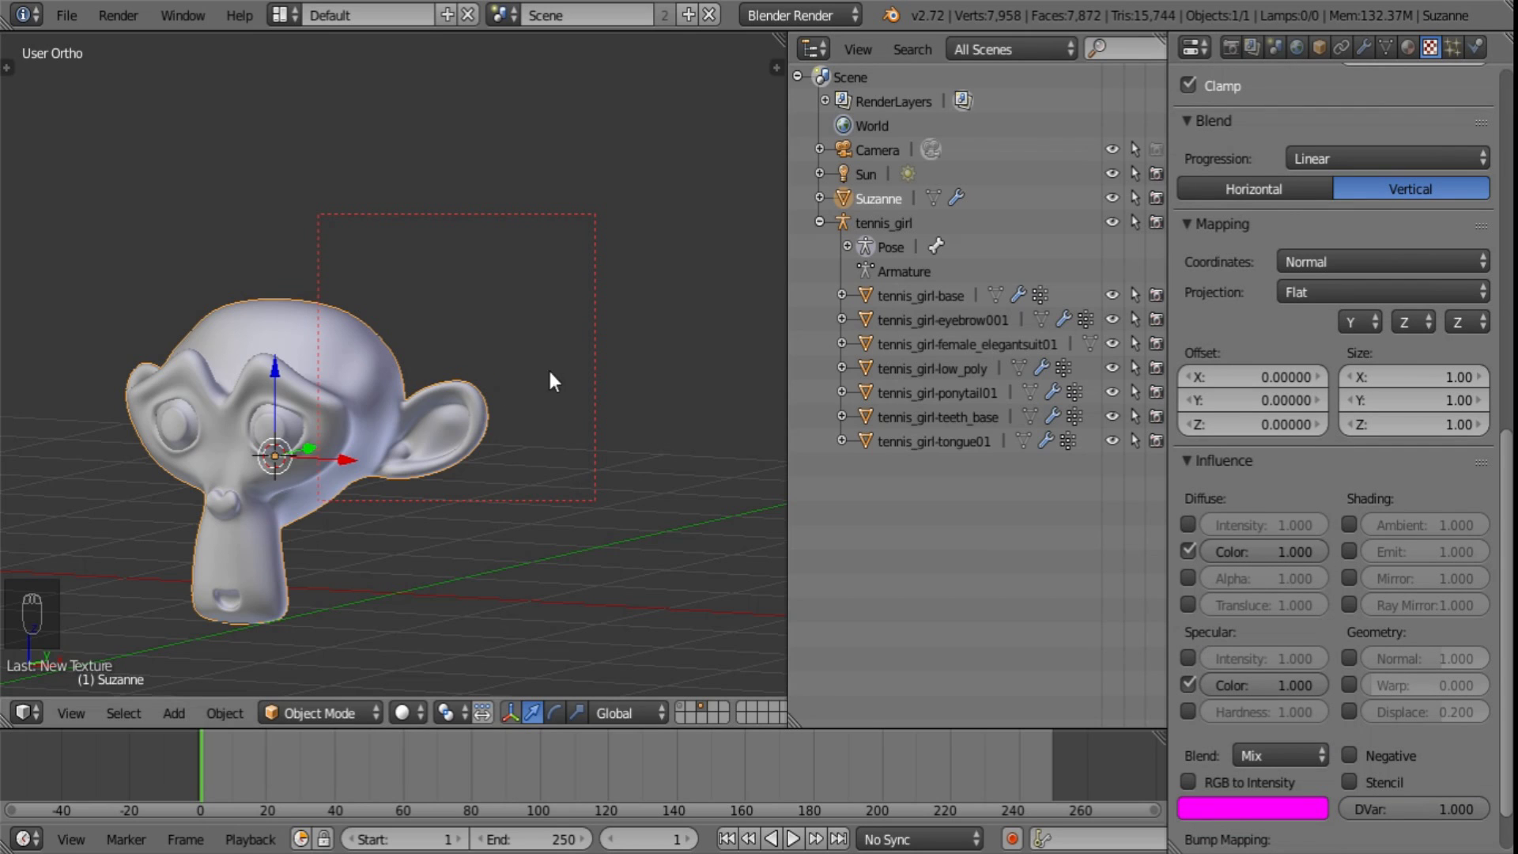
middle_click_drag(386, 518, 528, 447, "shift")
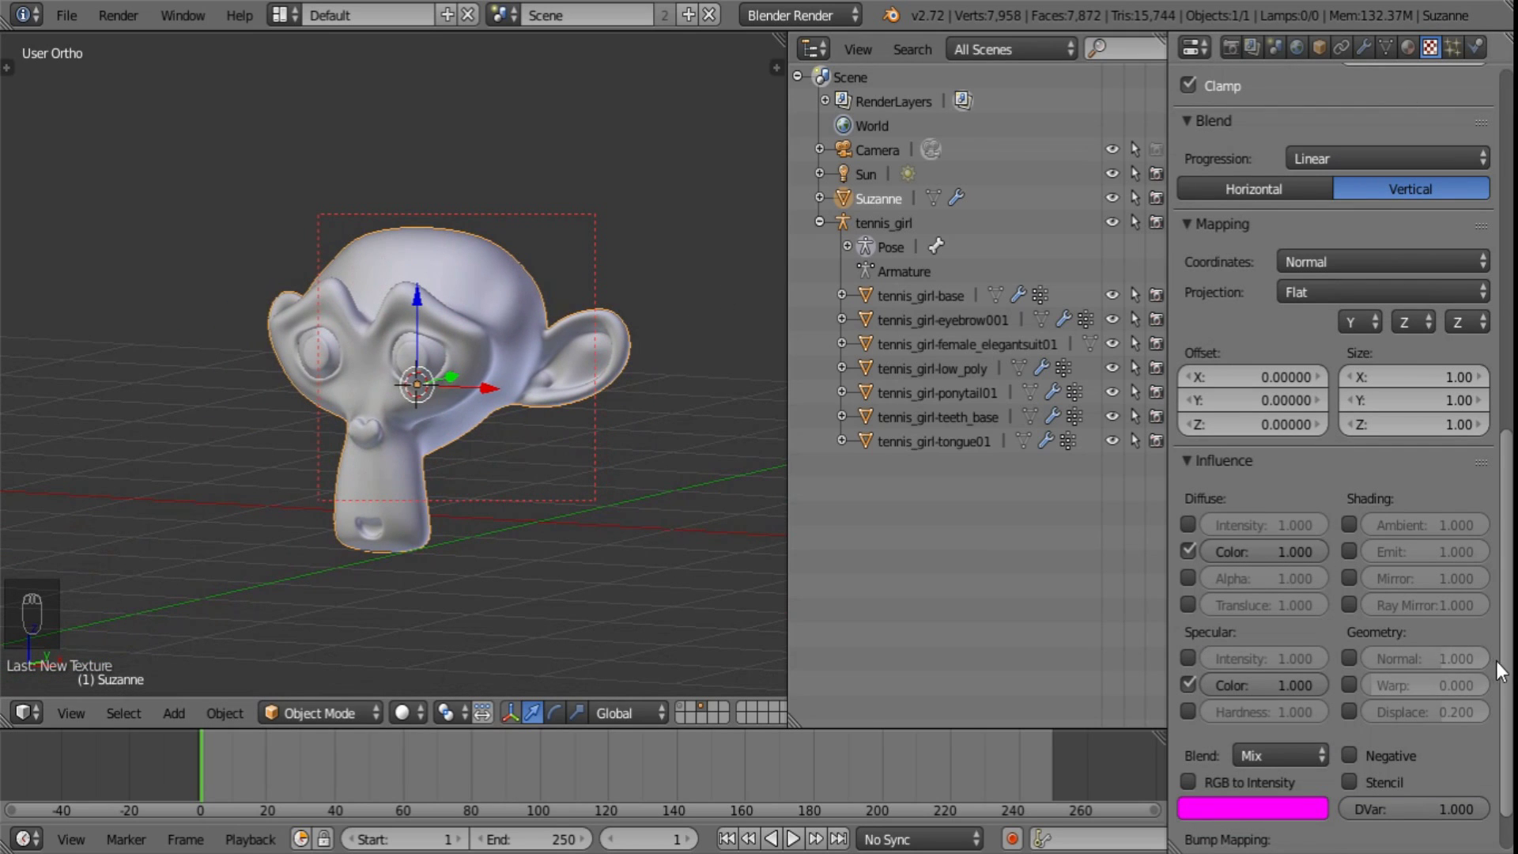
scroll(1496, 660, "up", 15)
left_click(1396, 570)
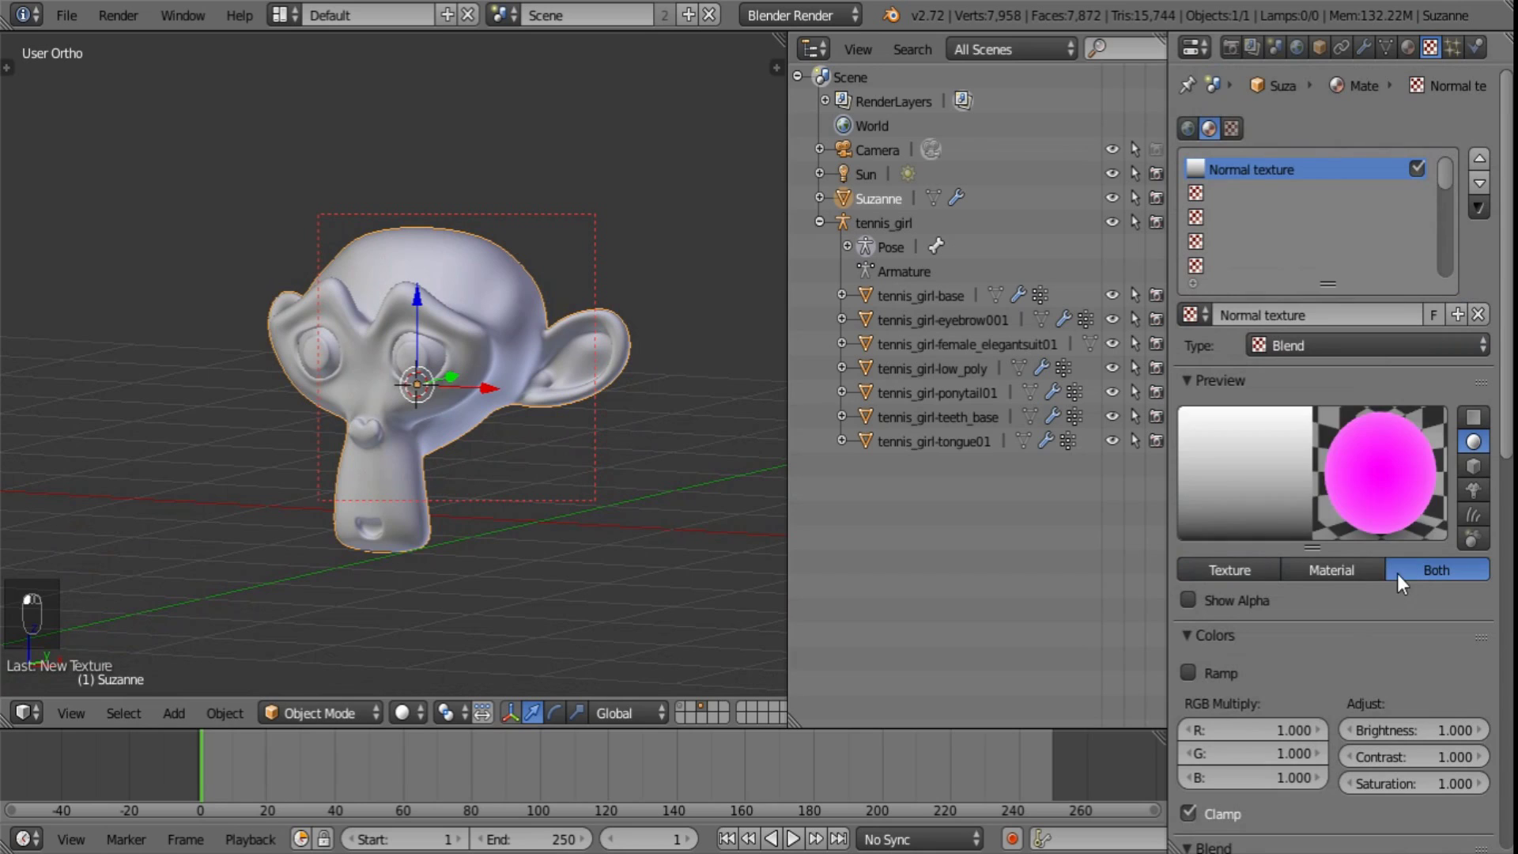
- Enable the texture's color ramp with Constant interpolation and place the white stop at about 0.606
left_click(1188, 672)
left_click(1447, 705)
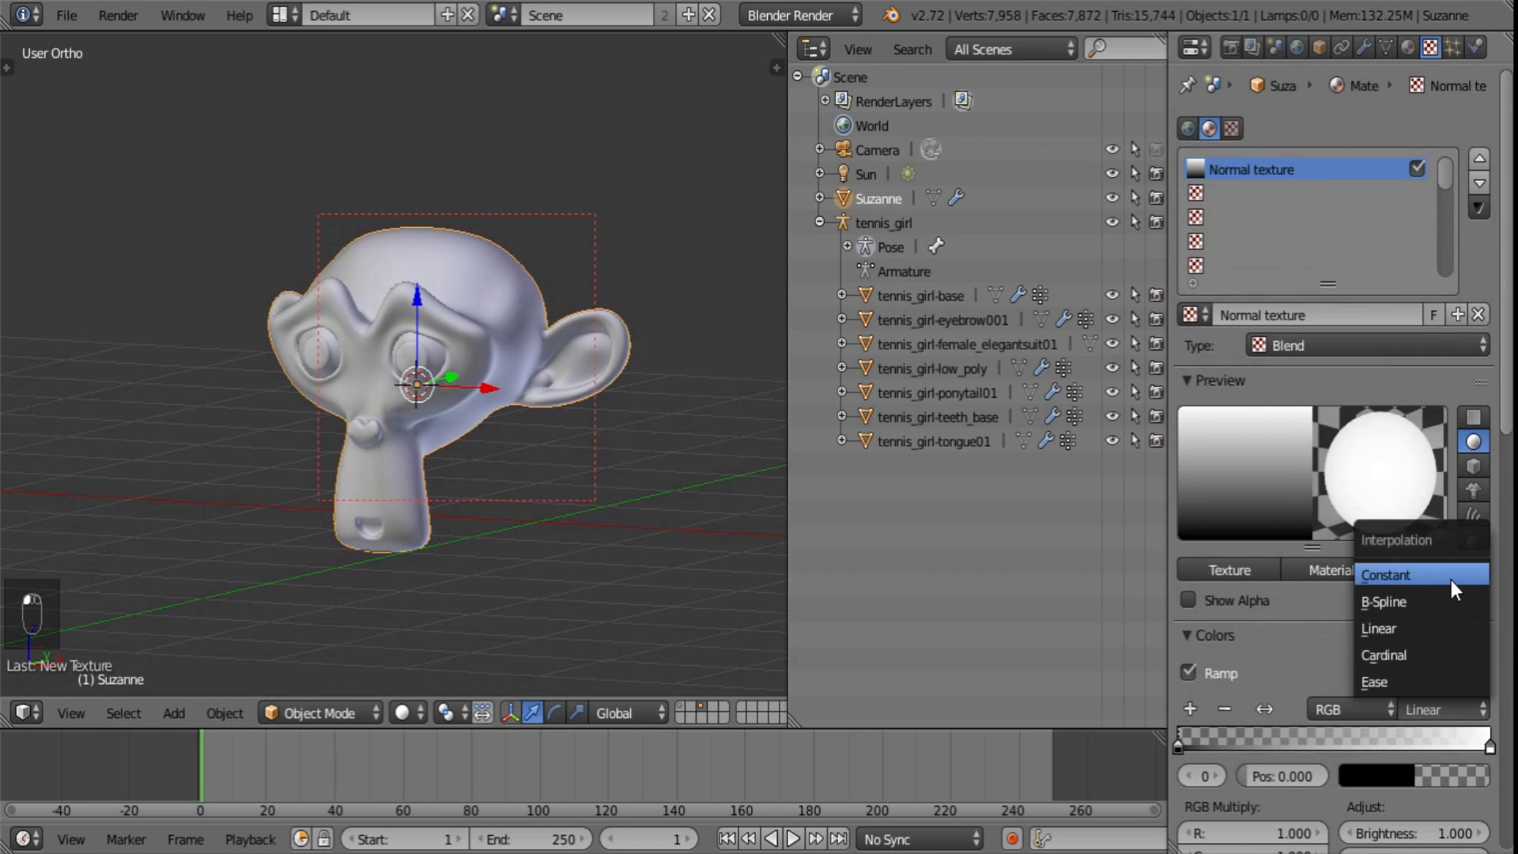
left_click(1450, 580)
left_click_drag(1486, 743, 1367, 743)
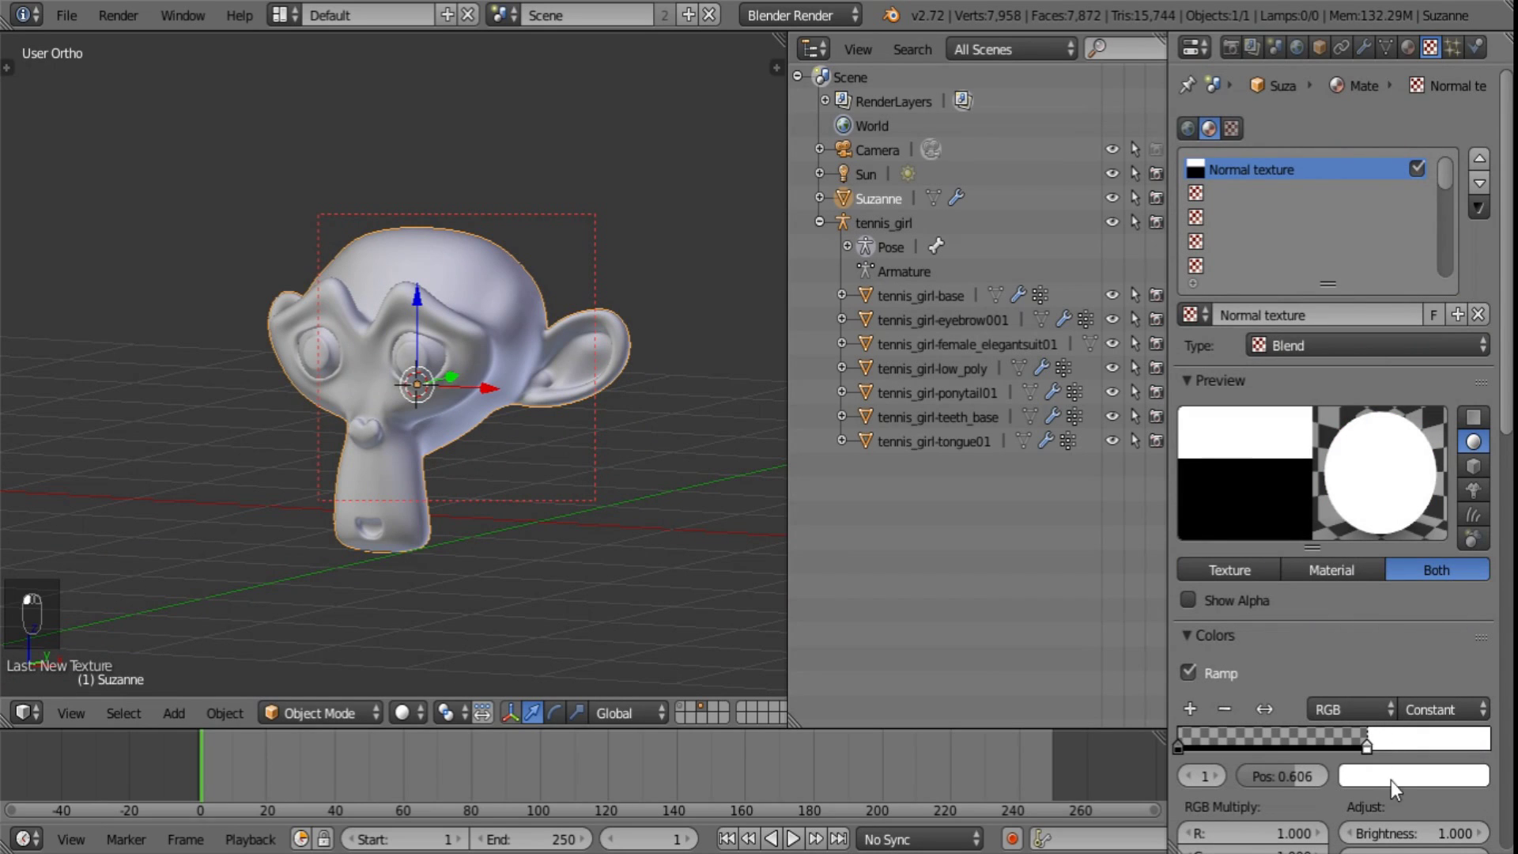
- Make the ramp's second color stop fully transparent black and its first stop opaque black with alpha 1
left_click(1391, 780)
left_click_drag(1469, 514, 1154, 741)
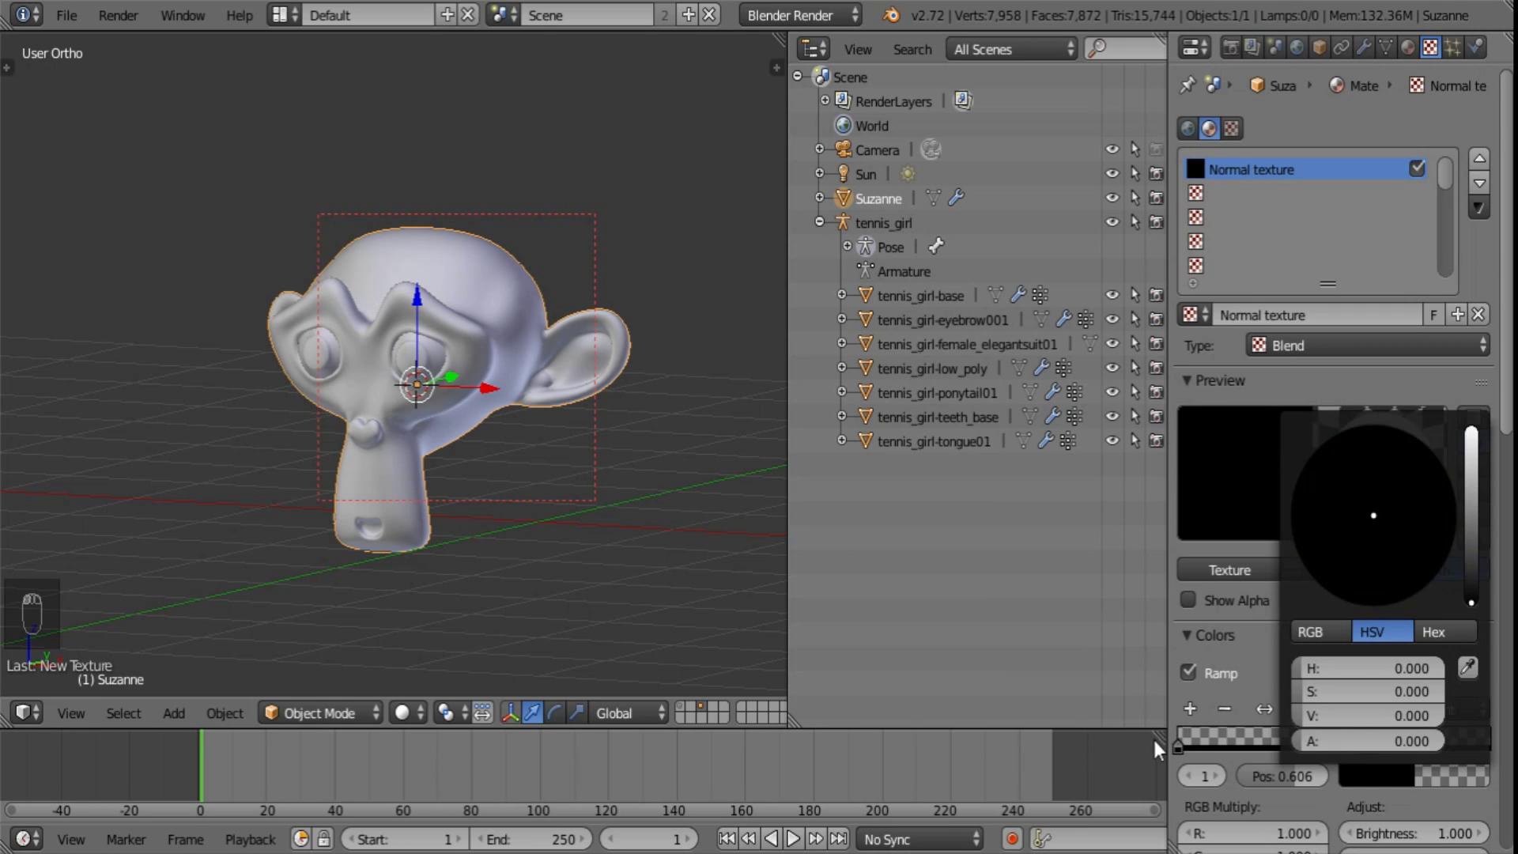
left_click(1187, 732)
left_click(1379, 781)
left_click_drag(1326, 740, 1454, 761)
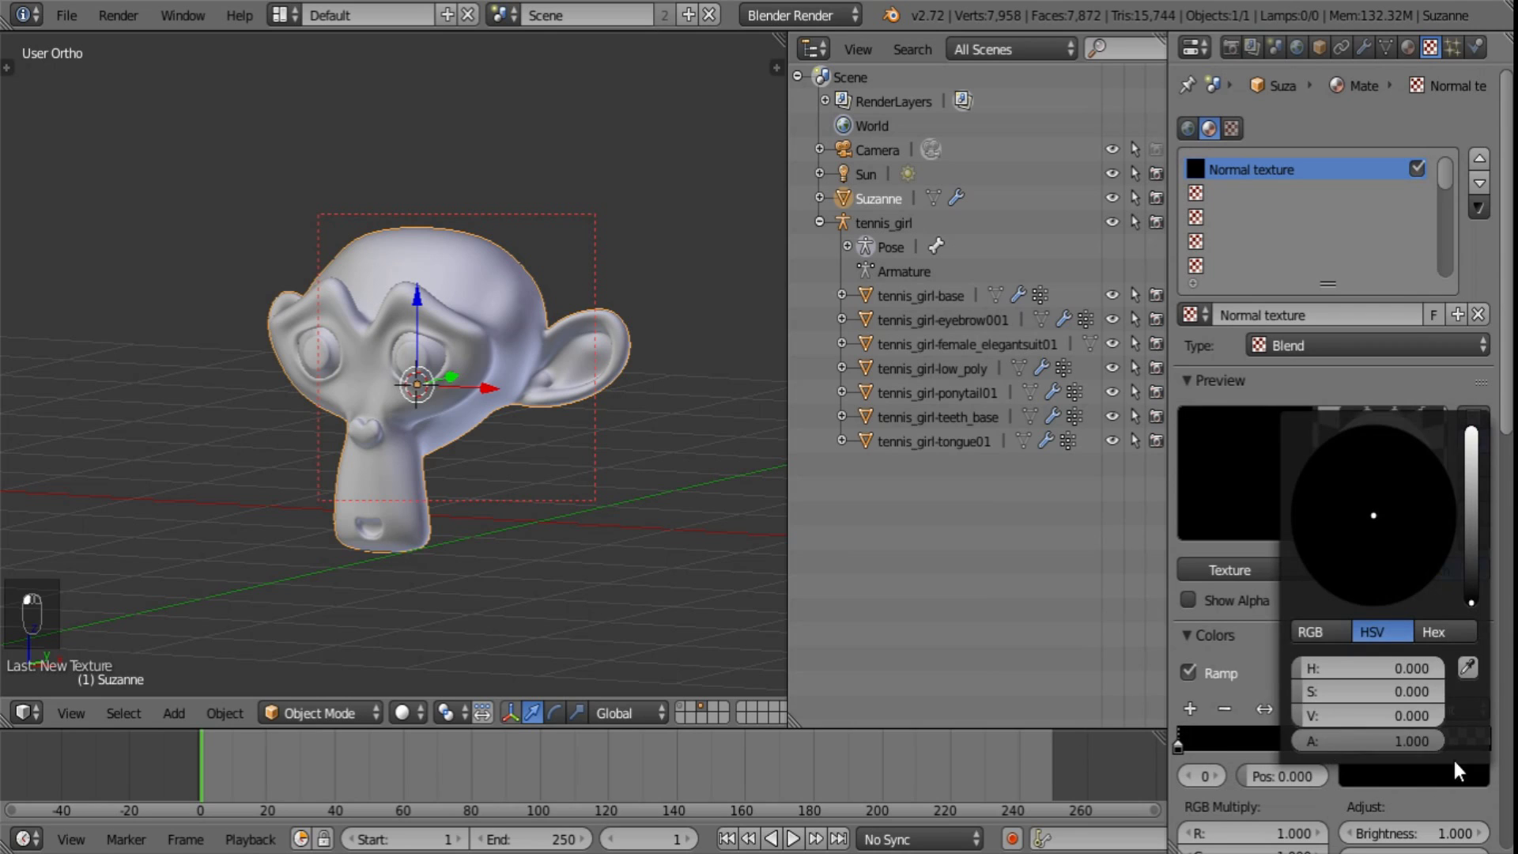
- Set the transparent stop's position to 0.628 and preview the material on the monkey shape
left_click(1364, 743)
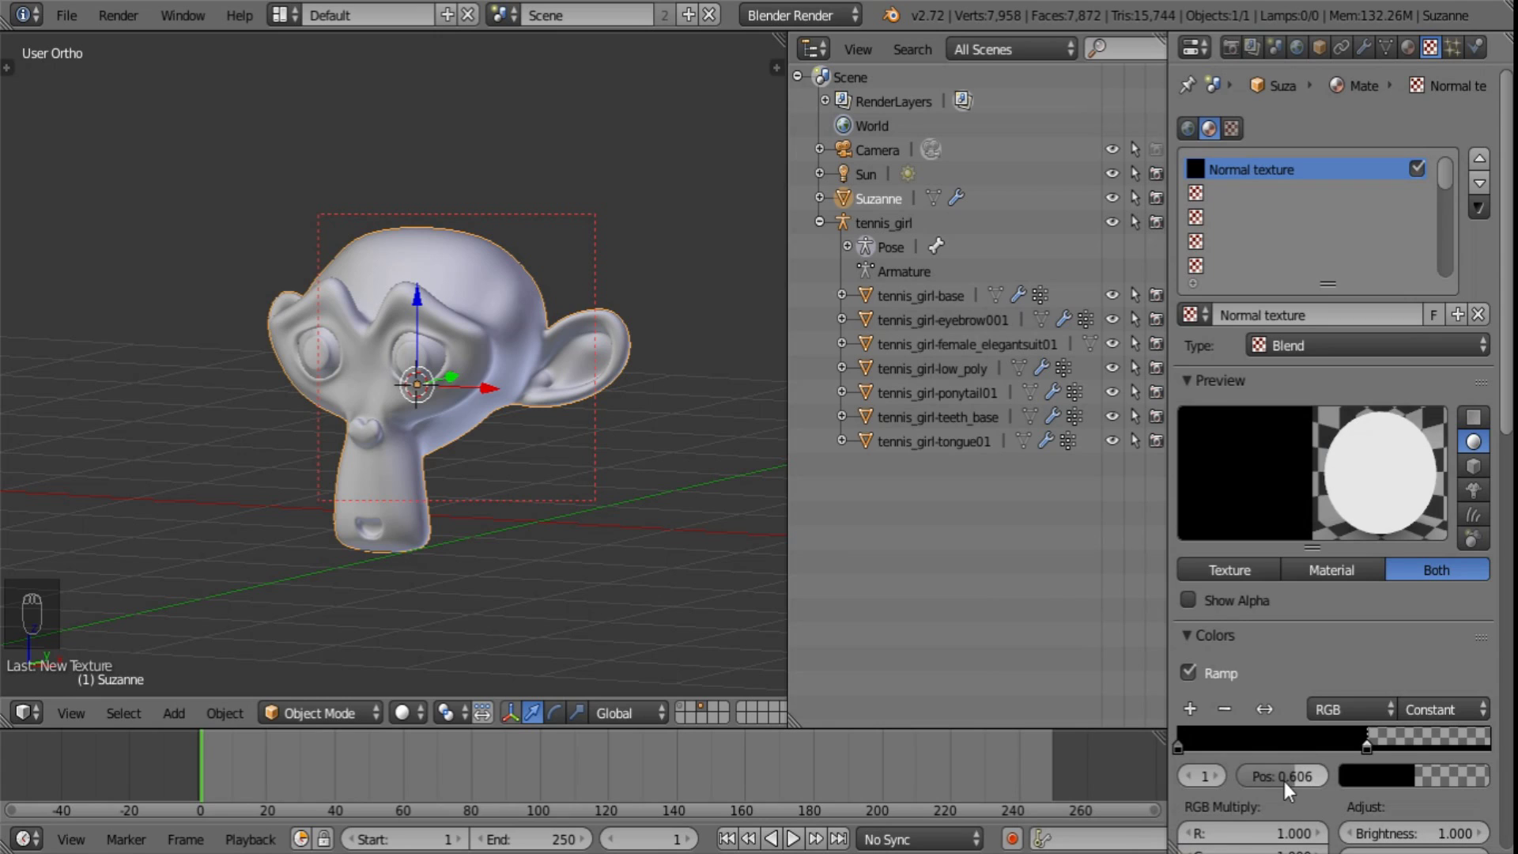
type(".628")
key("Return")
left_click(1475, 490)
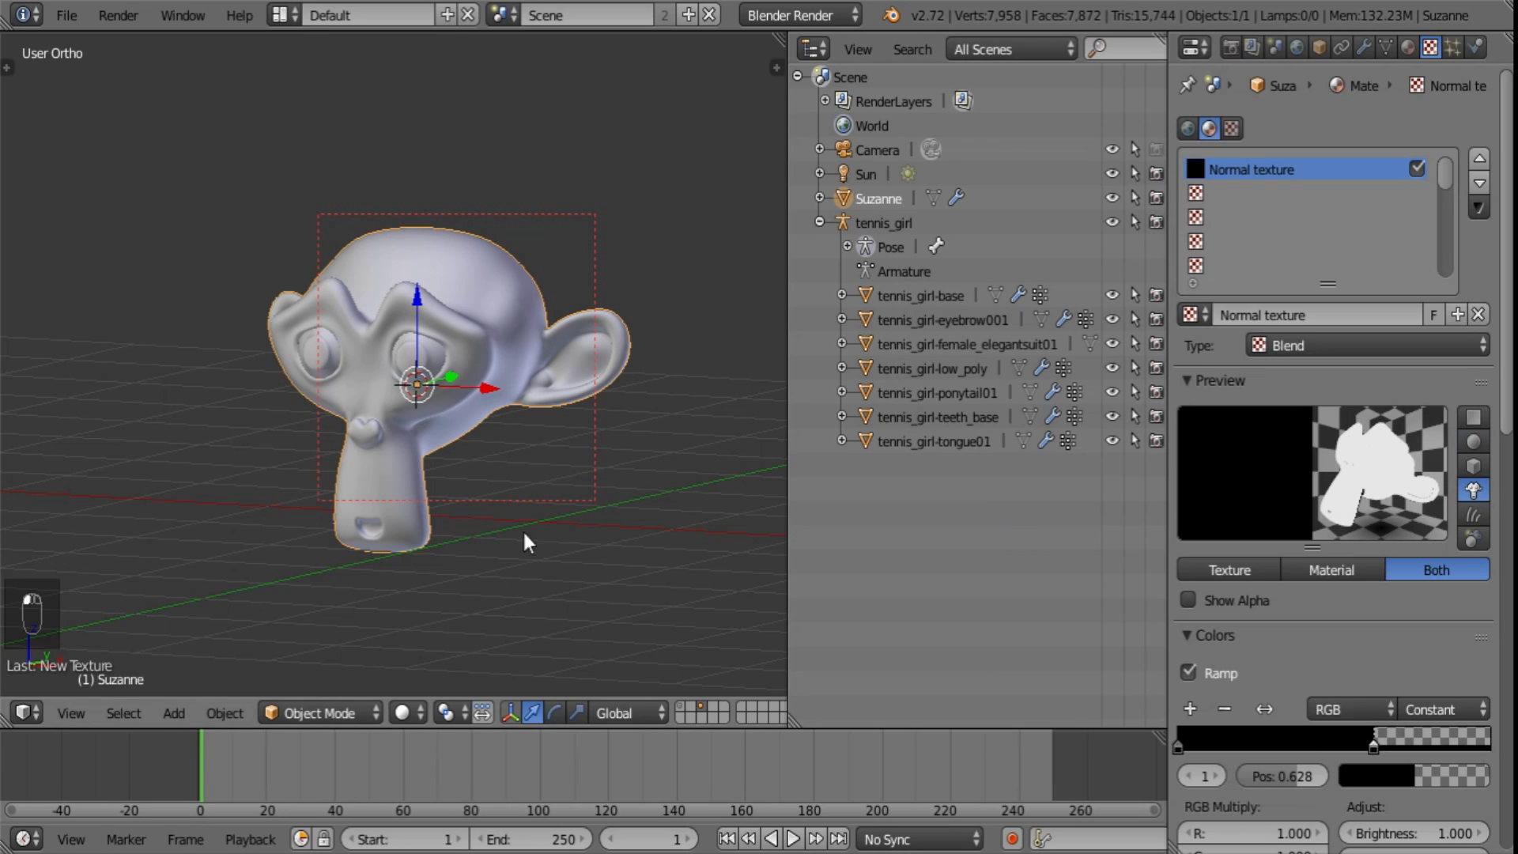
- Show the viewport in Rendered shading and enlarge the render border around the monkey to inspect its black outline from both sides
middle_click_drag(523, 529, 556, 509, "shift")
left_click(406, 710)
left_click(448, 553)
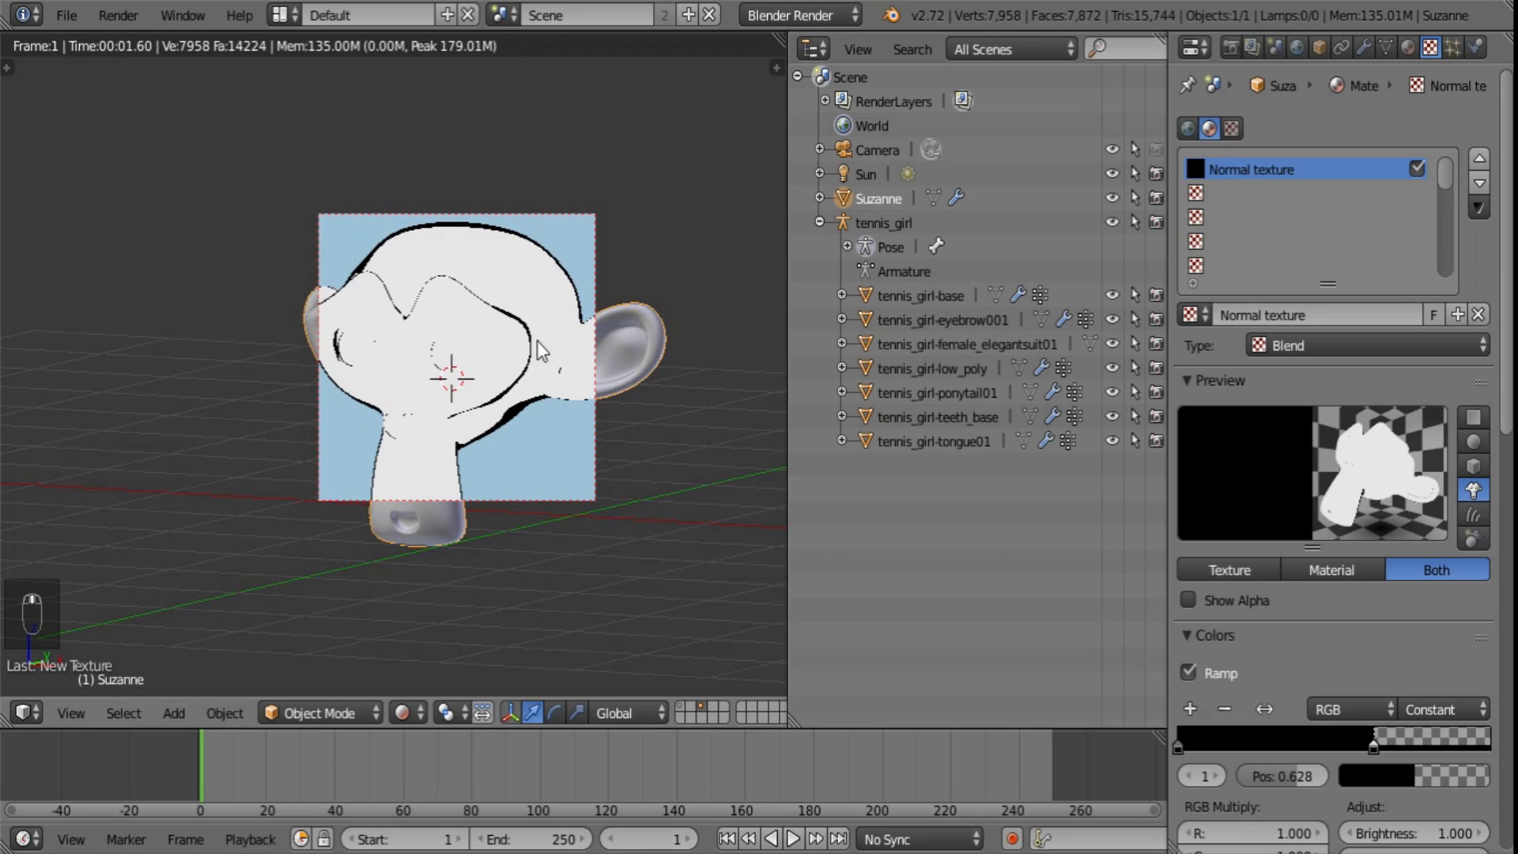
key("ctrl+b")
mouse_move(256, 195)
left_mouse_down()
mouse_move(633, 513)
mouse_move(683, 575)
left_mouse_up()
mouse_move(737, 670)
middle_mouse_down()
mouse_move(406, 572)
mouse_move(505, 563)
mouse_move(555, 496)
mouse_move(401, 540)
mouse_move(377, 494)
mouse_move(405, 518)
mouse_move(346, 429)
mouse_move(582, 389)
mouse_move(394, 362)
mouse_move(328, 441)
mouse_move(435, 443)
mouse_move(371, 579)
mouse_move(480, 587)
mouse_move(462, 562)
mouse_move(519, 546)
mouse_move(523, 498)
mouse_move(354, 468)
mouse_move(539, 515)
mouse_move(343, 432)
mouse_move(400, 459)
mouse_move(551, 370)
mouse_move(534, 368)
mouse_move(598, 443)
middle_mouse_up()
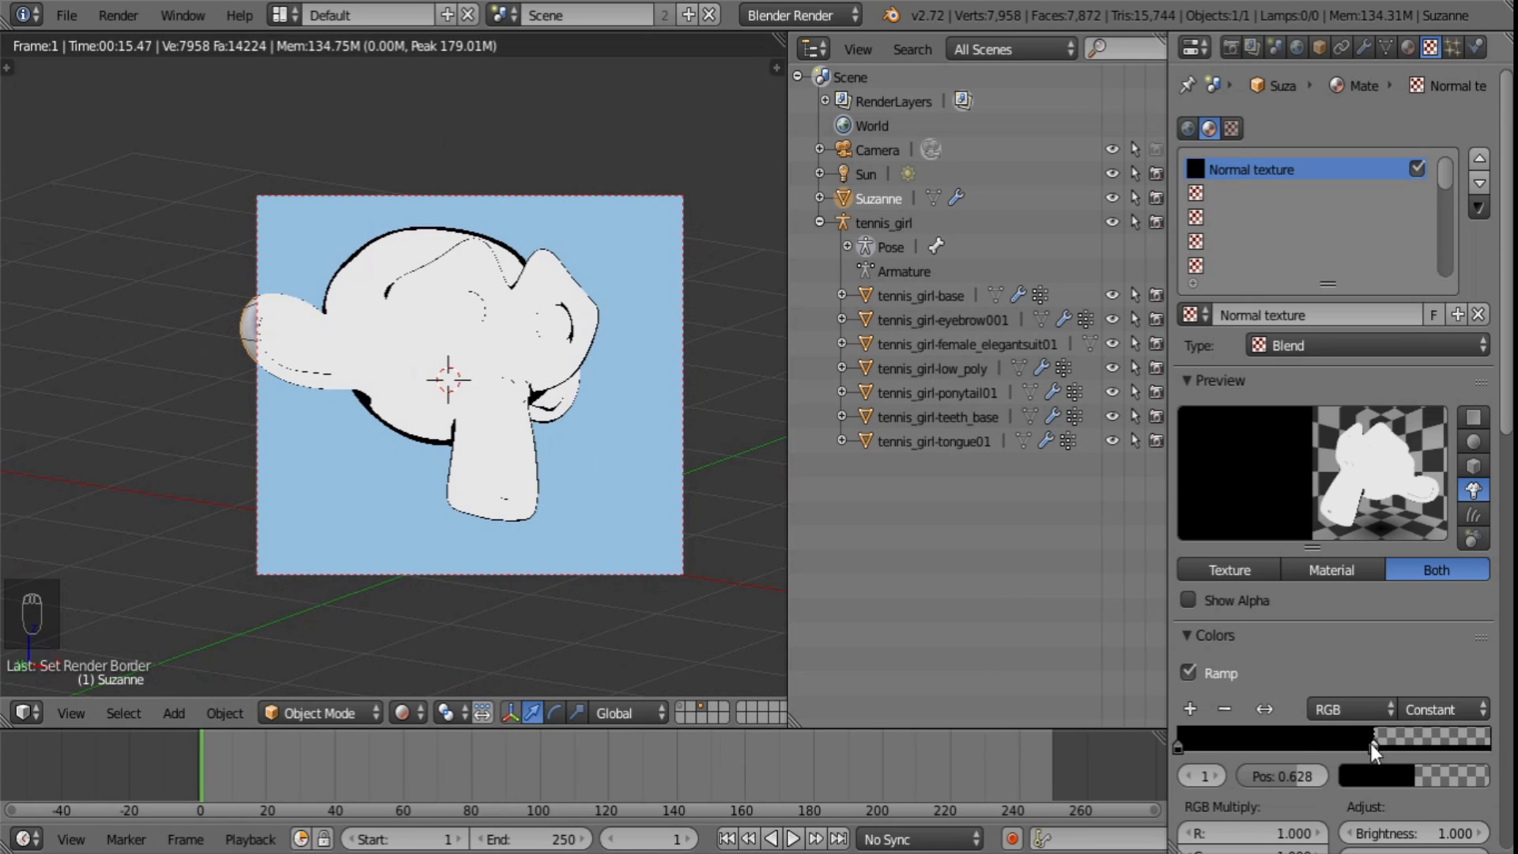
- Try a slightly lower position for the transparent ramp stop and restore it to 0.628
mouse_move(1372, 746)
left_mouse_down()
mouse_move(1462, 746)
mouse_move(1352, 746)
left_mouse_up()
left_click(1274, 772)
type(".628")
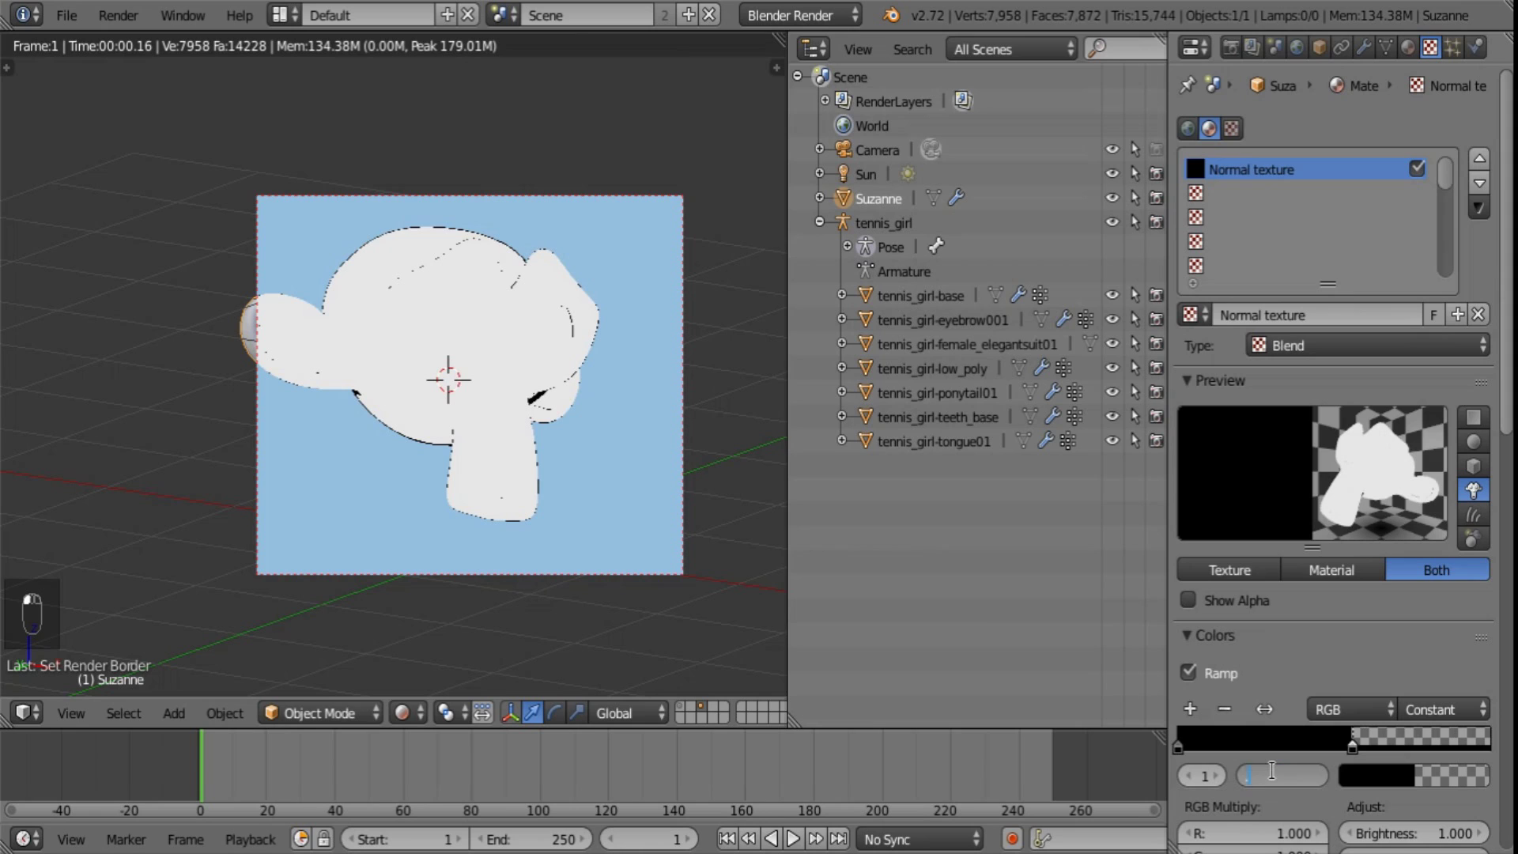
key("Return")
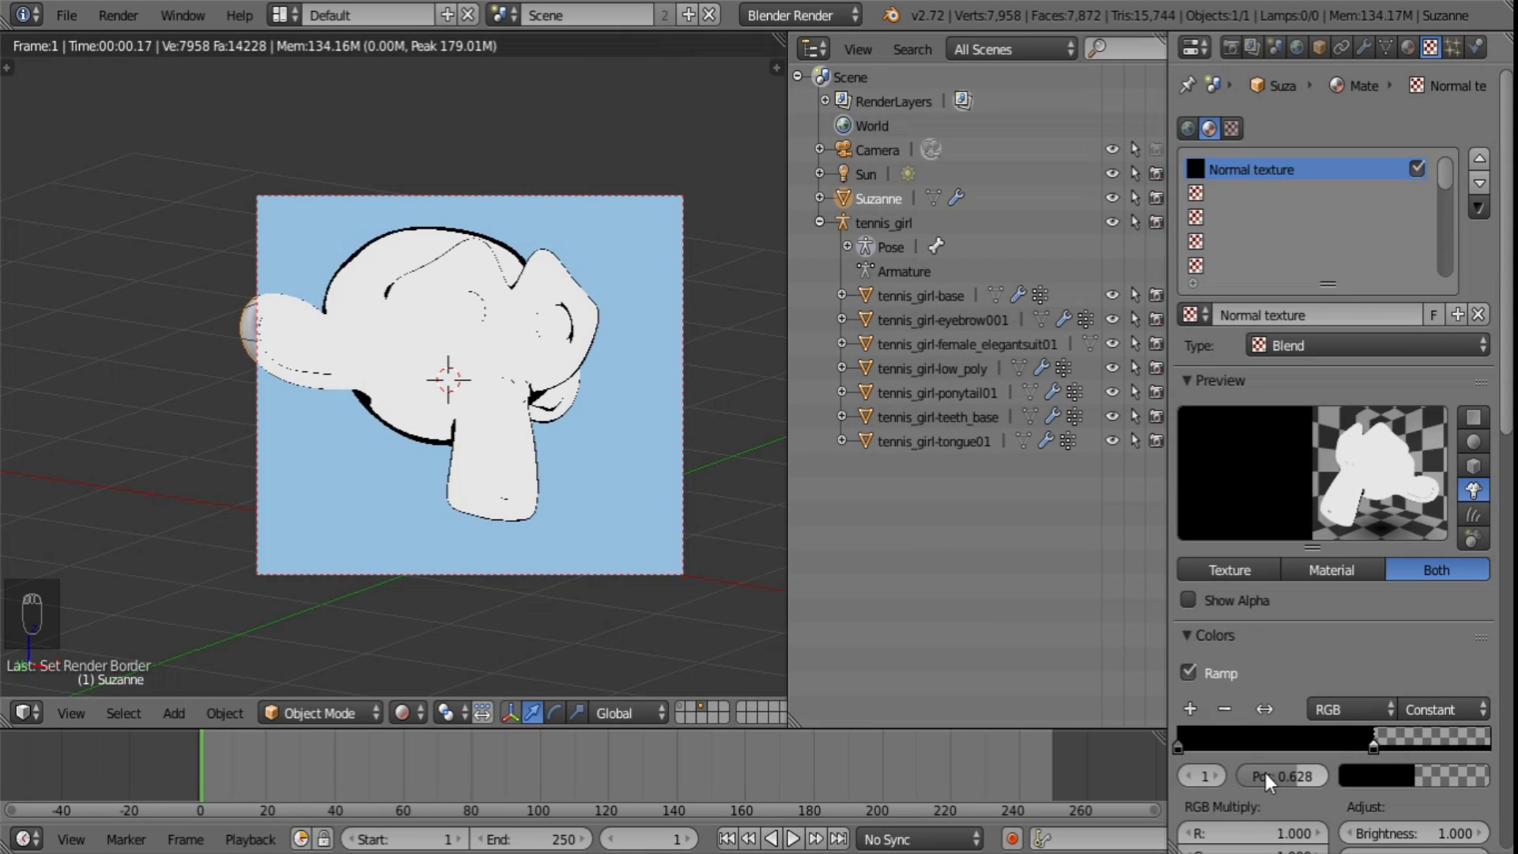
- Return the viewport to Solid shading and delete the test monkey
left_click(401, 712)
left_click(458, 632)
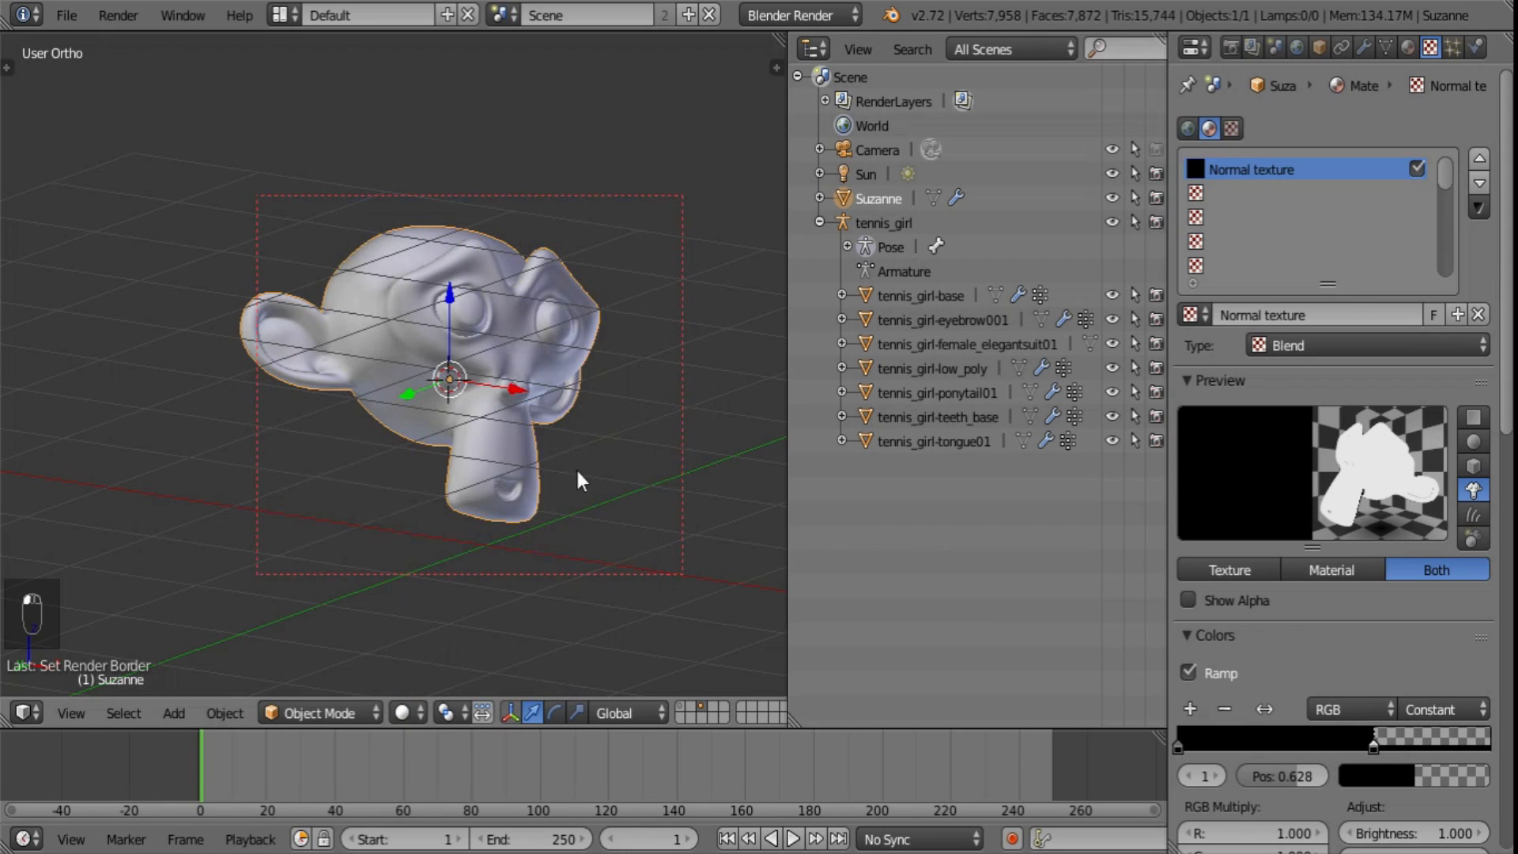
key("x")
left_click(651, 419)
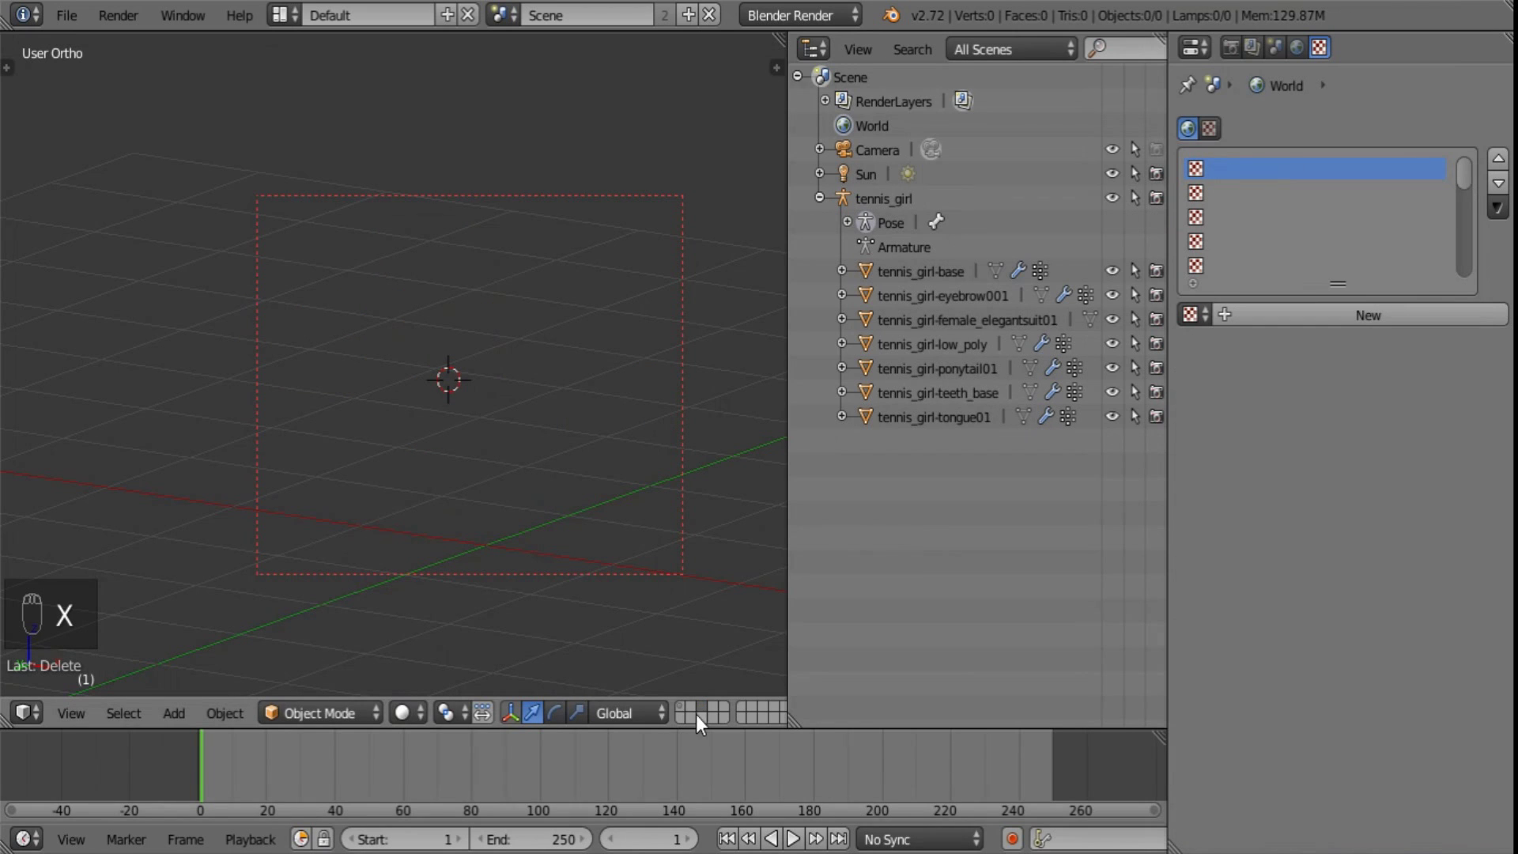
- Show the layer containing the tennis girl and select her female_elegantsuit01 clothing
left_click(680, 708)
right_click(528, 412)
middle_click_drag(427, 447, 534, 506)
scroll(534, 505, "up", 9)
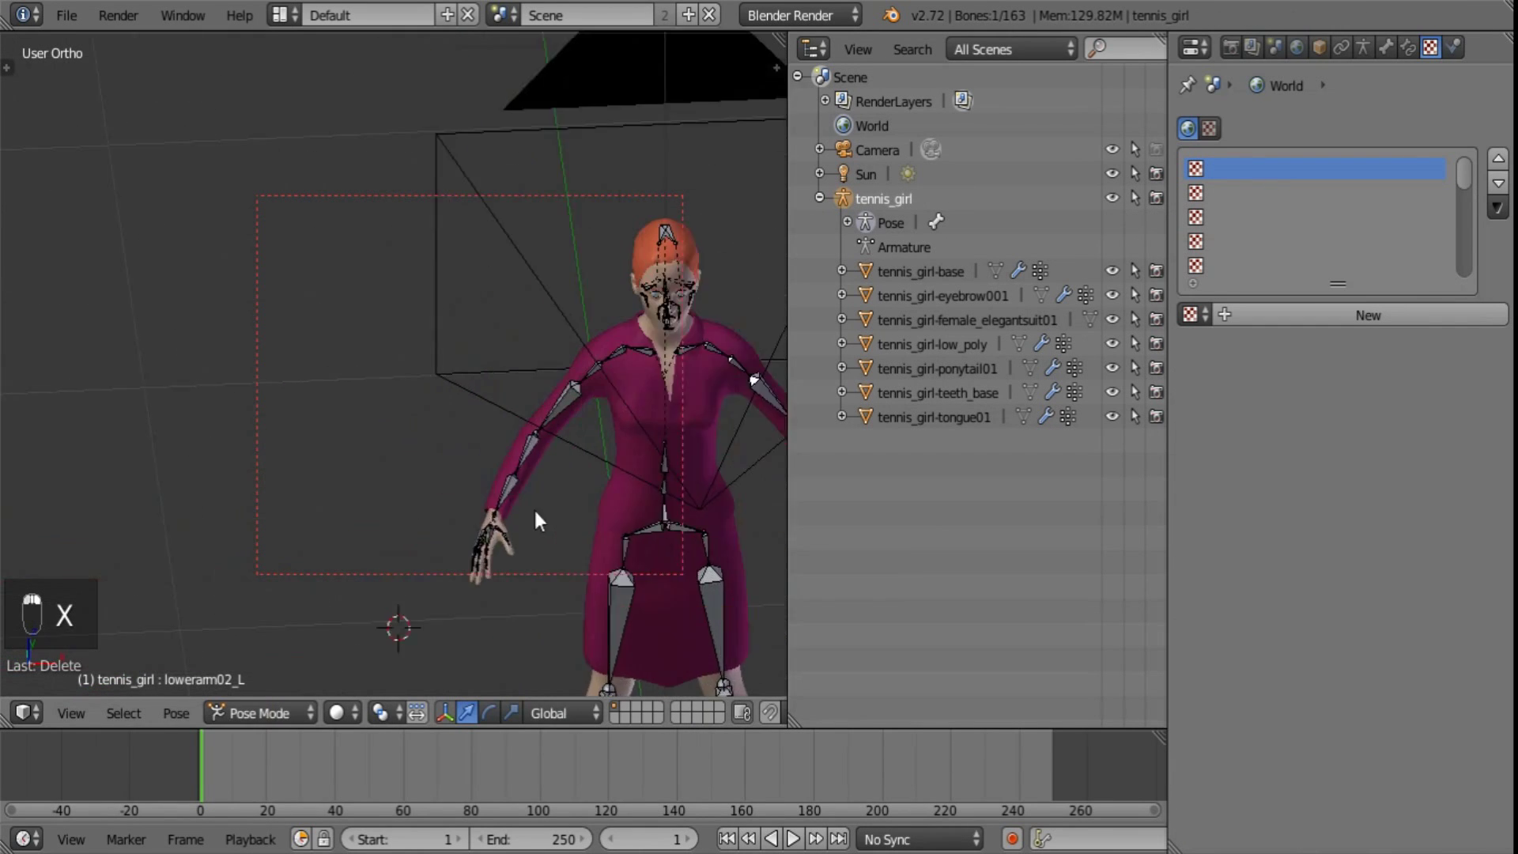
middle_click_drag(570, 577, 518, 539, "shift")
scroll(519, 539, "up", 2)
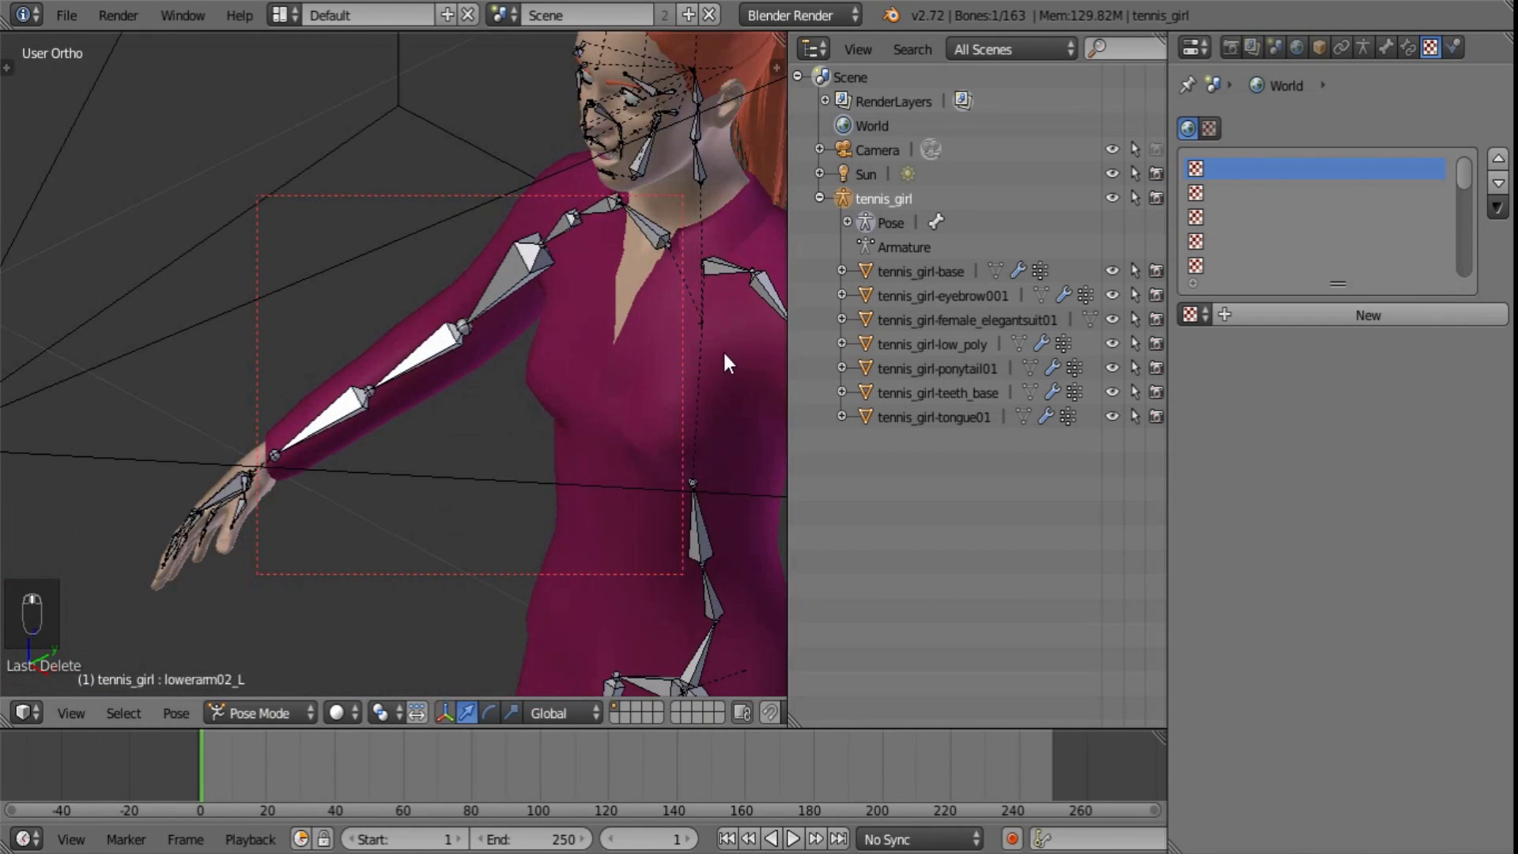
middle_click_drag(735, 309, 403, 494, "shift")
right_click(420, 479)
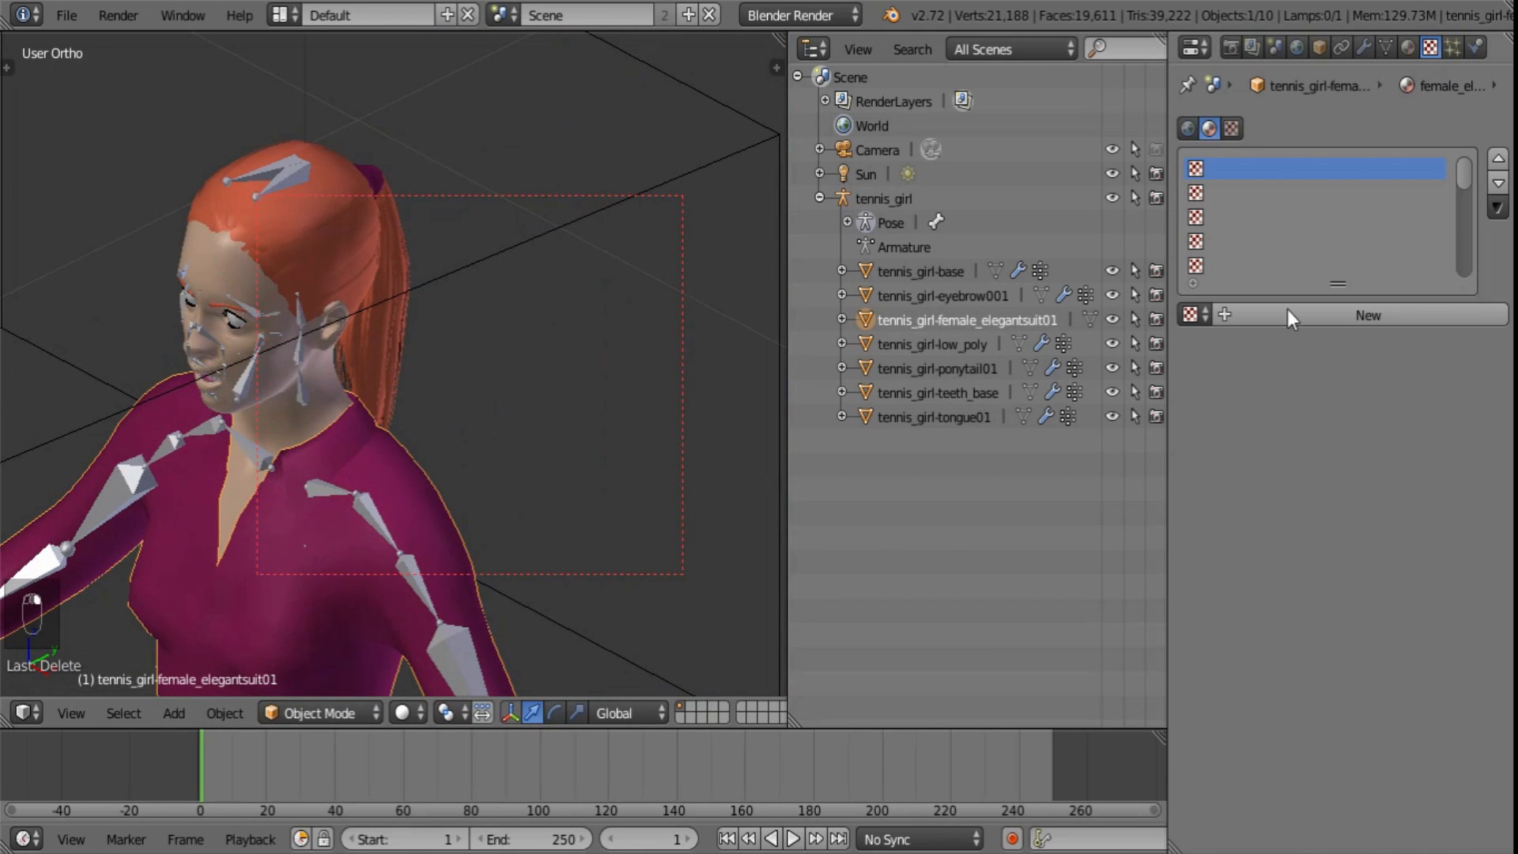
- Assign the existing "Normal texture" to the suit's material and set its mapping coordinates to Normal
left_click(1199, 314)
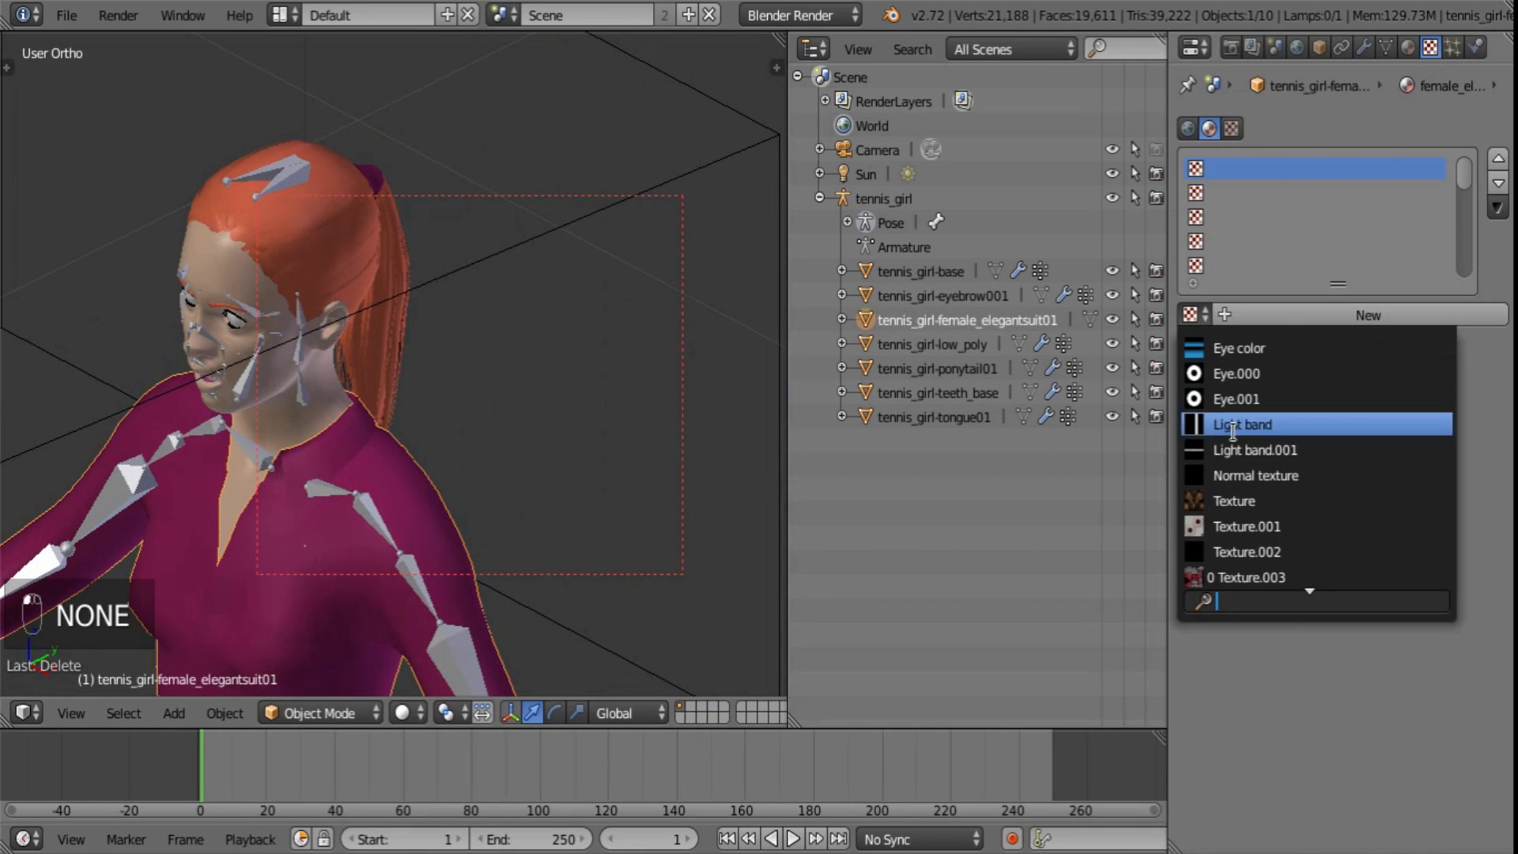
left_click(1253, 474)
scroll(1264, 474, "down", 15)
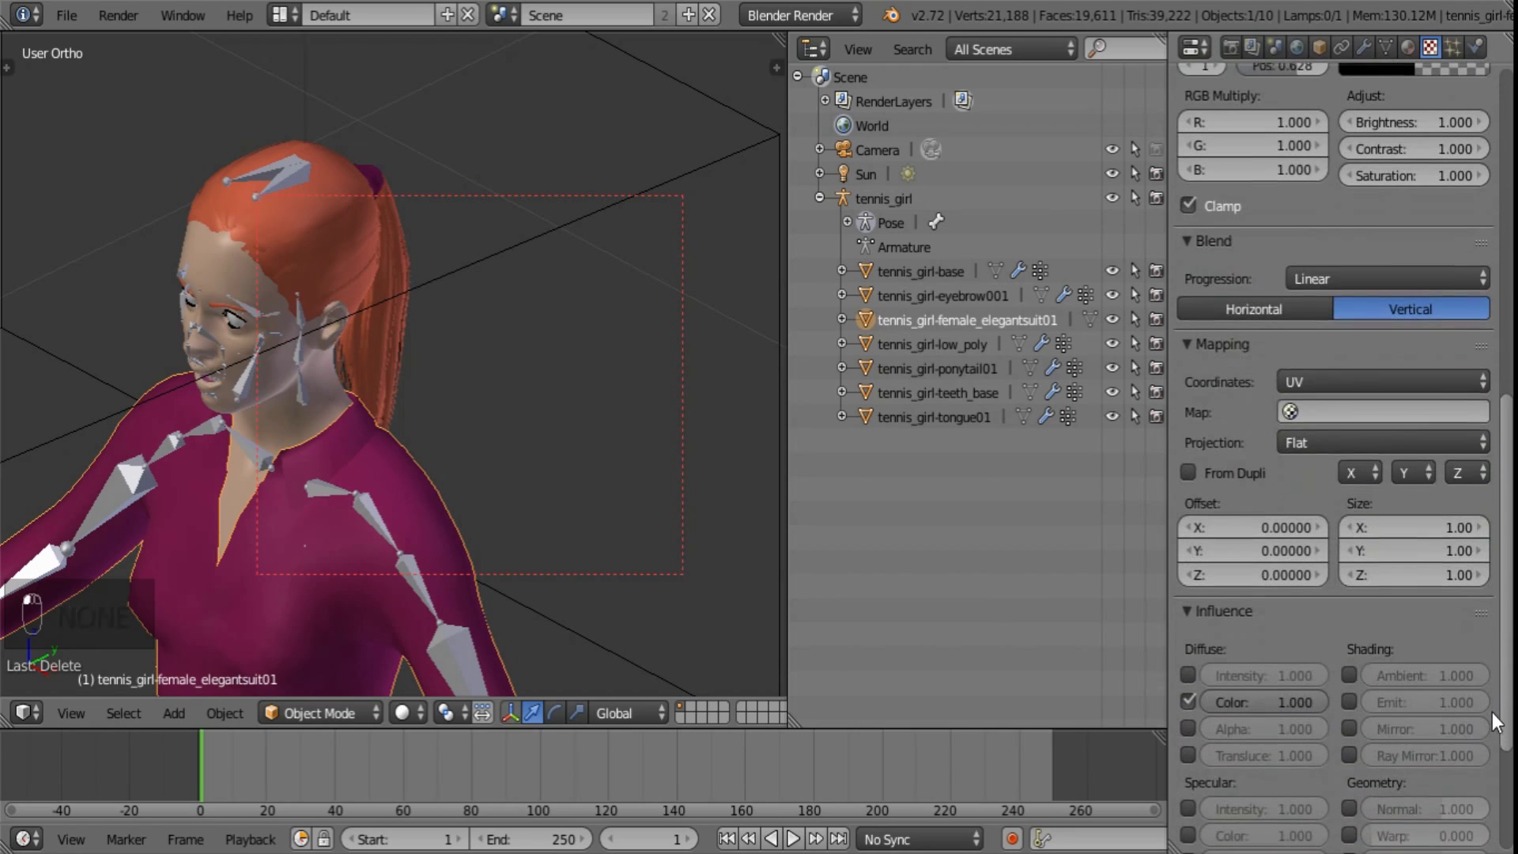
left_click(1364, 376)
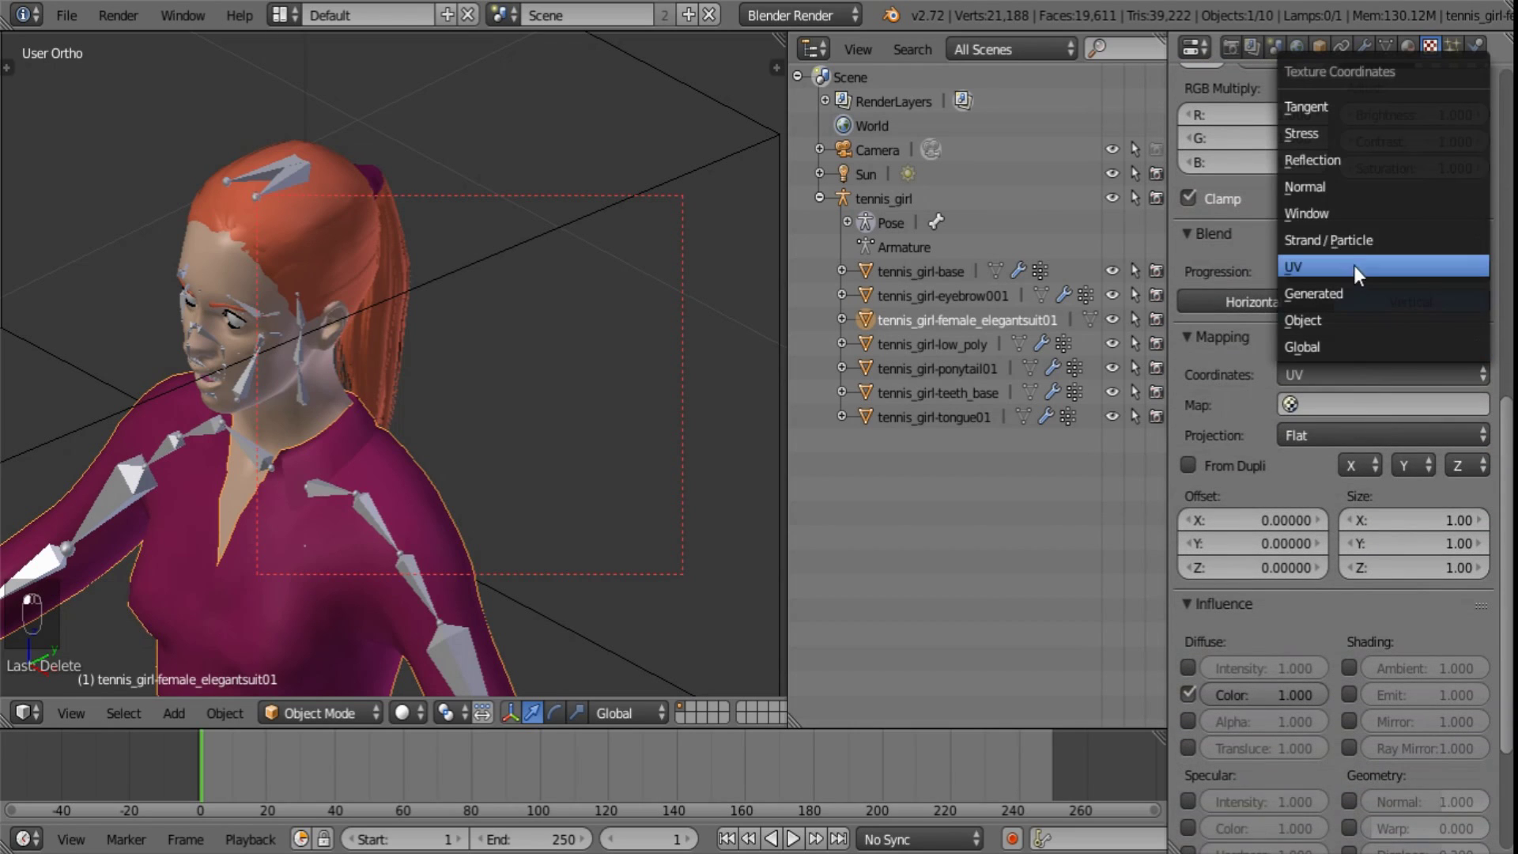
left_click(1353, 188)
- Remap the suit texture's X axis to Y and Y axis to Z, and enable its specular color influence
left_click(1353, 438)
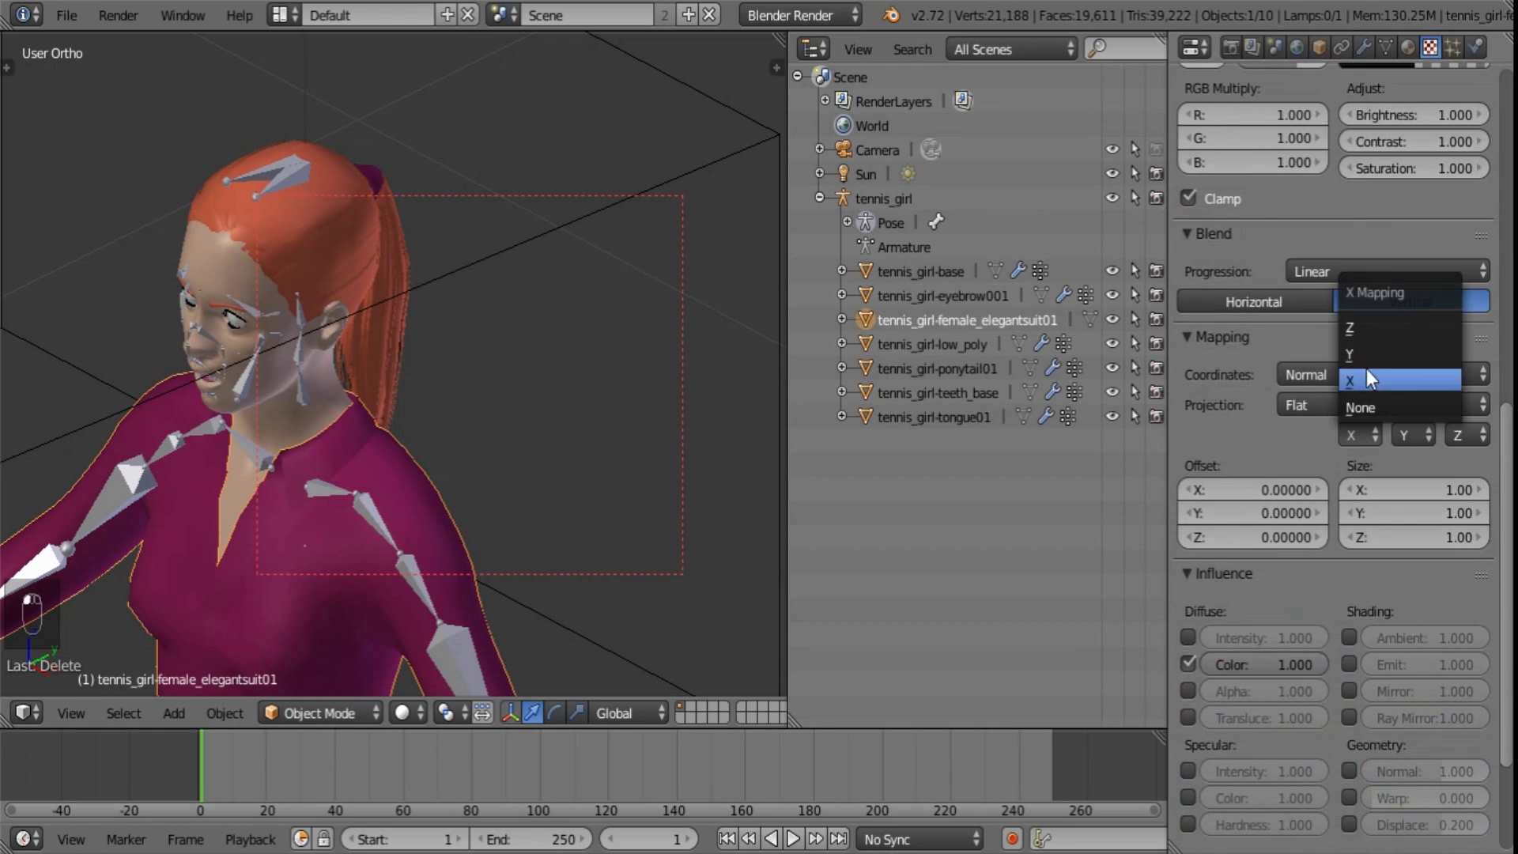
left_click(1365, 369)
left_click(1405, 427)
left_click(1405, 321)
scroll(1304, 553, "down", 2)
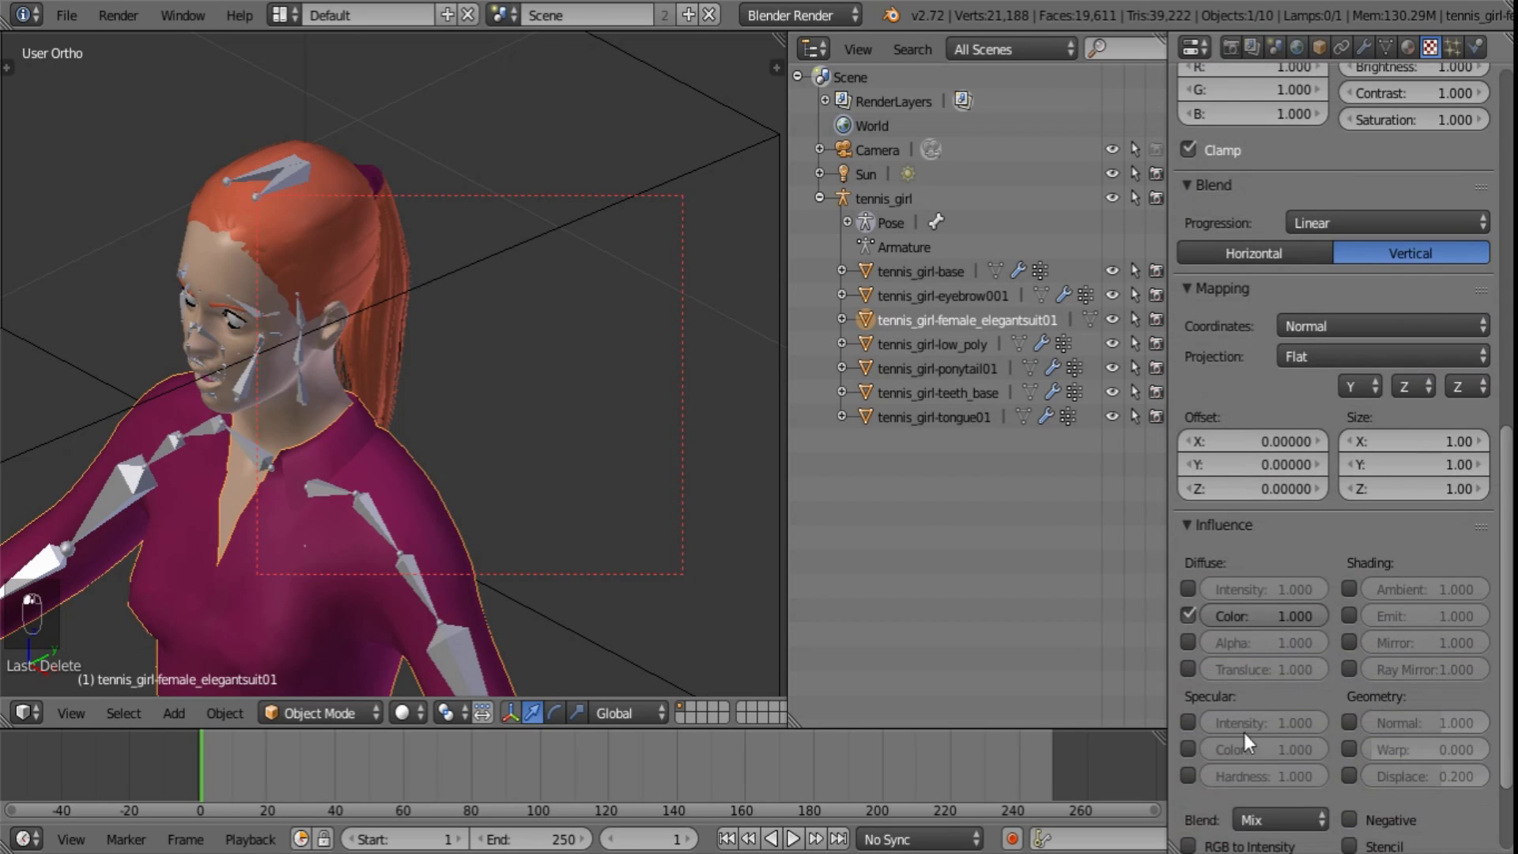
left_click(1188, 749)
- Add "Normal texture" to the third texture slot of the ponytail's first material and set its coordinates to Normal
right_click(397, 238)
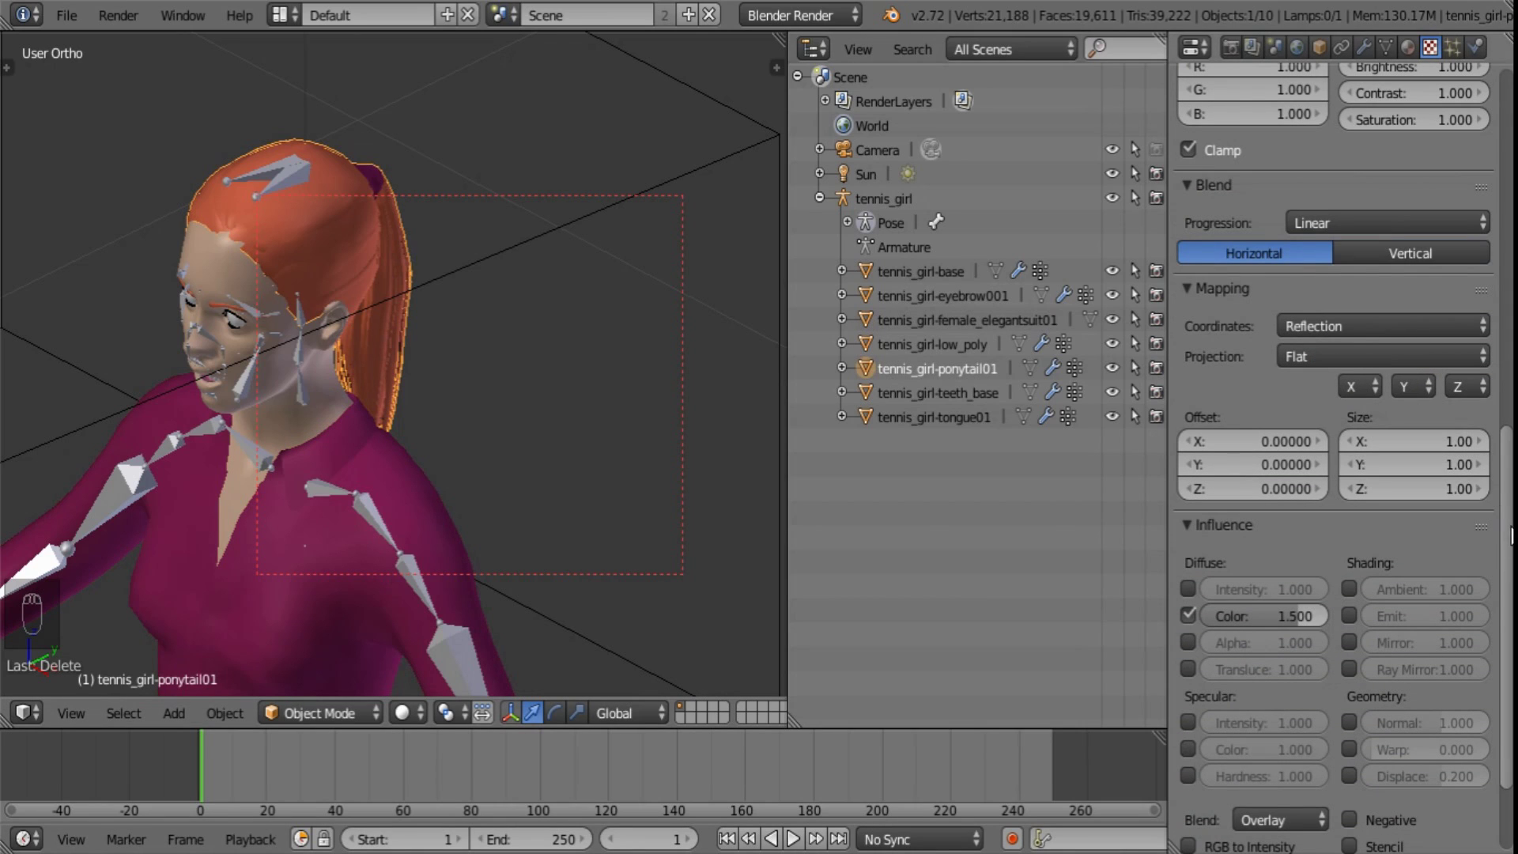
left_click_drag(1506, 522, 1509, 150)
left_click(1275, 221)
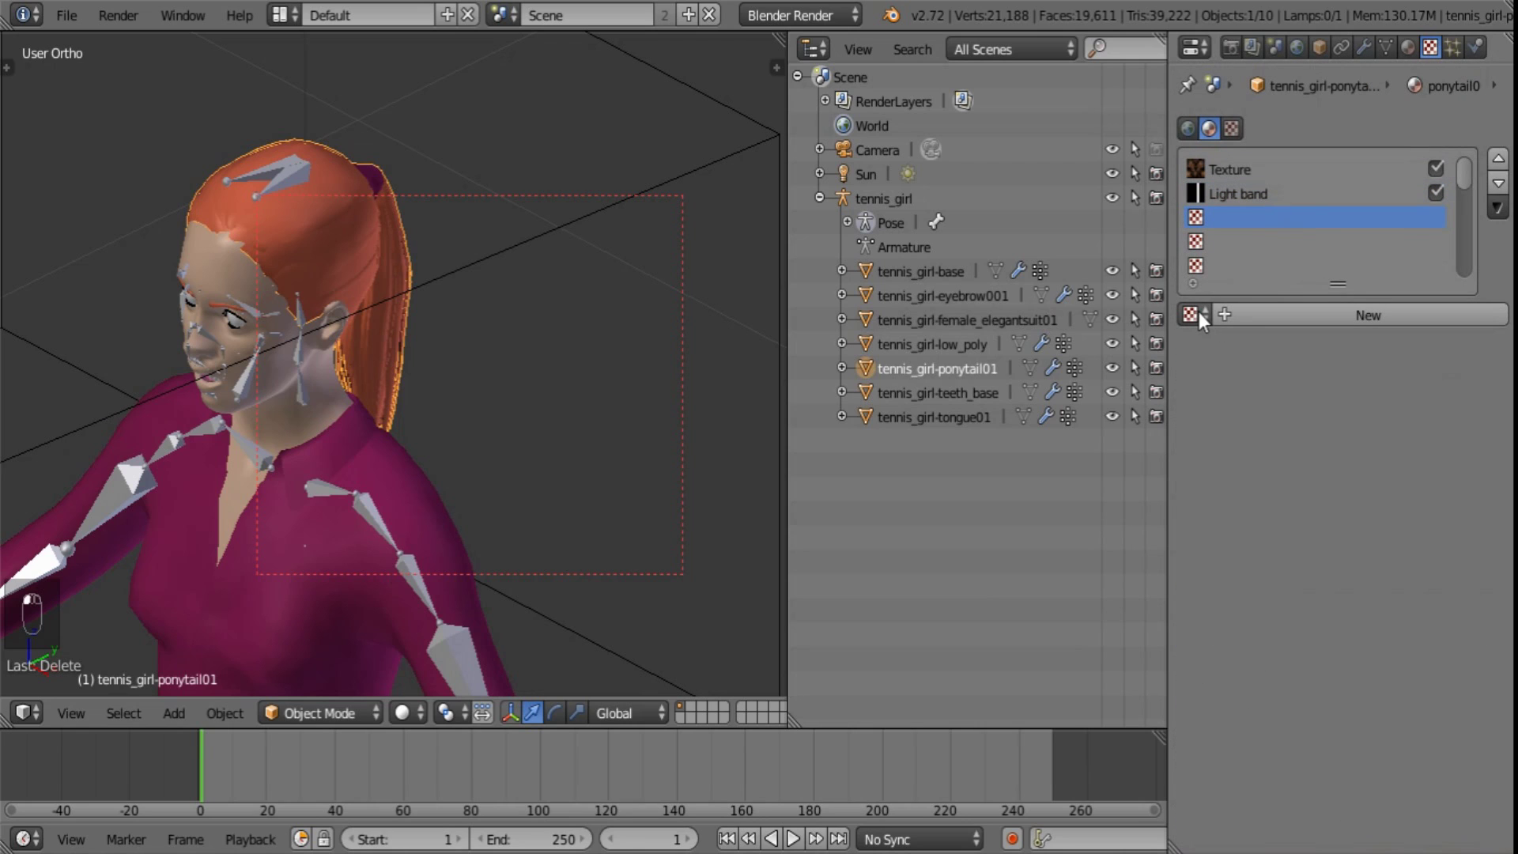
left_click(1202, 316)
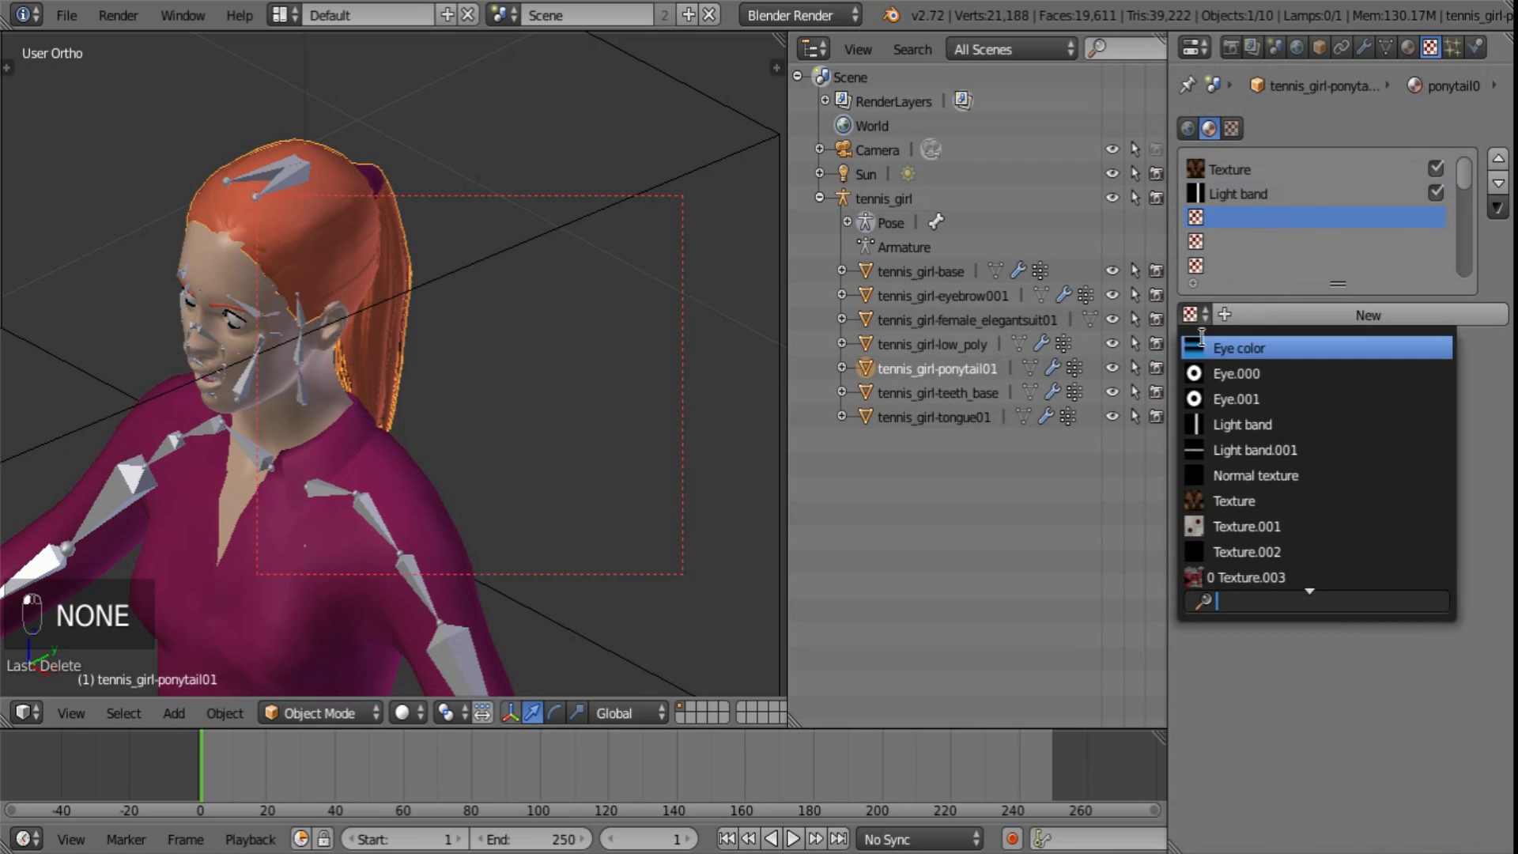
left_click(1238, 473)
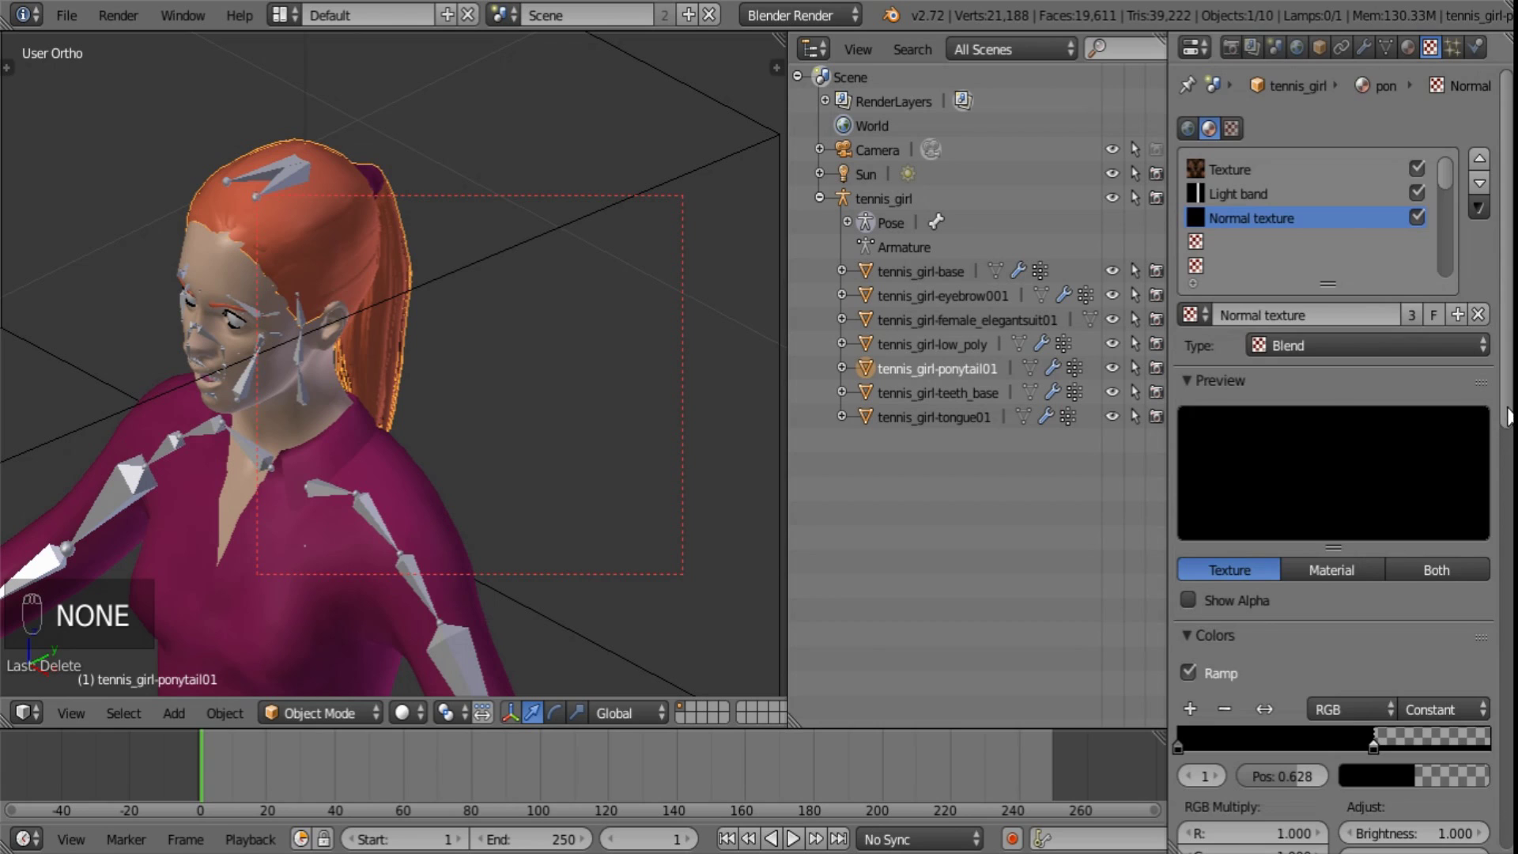
left_click_drag(1508, 412, 1492, 711)
left_click(1350, 429)
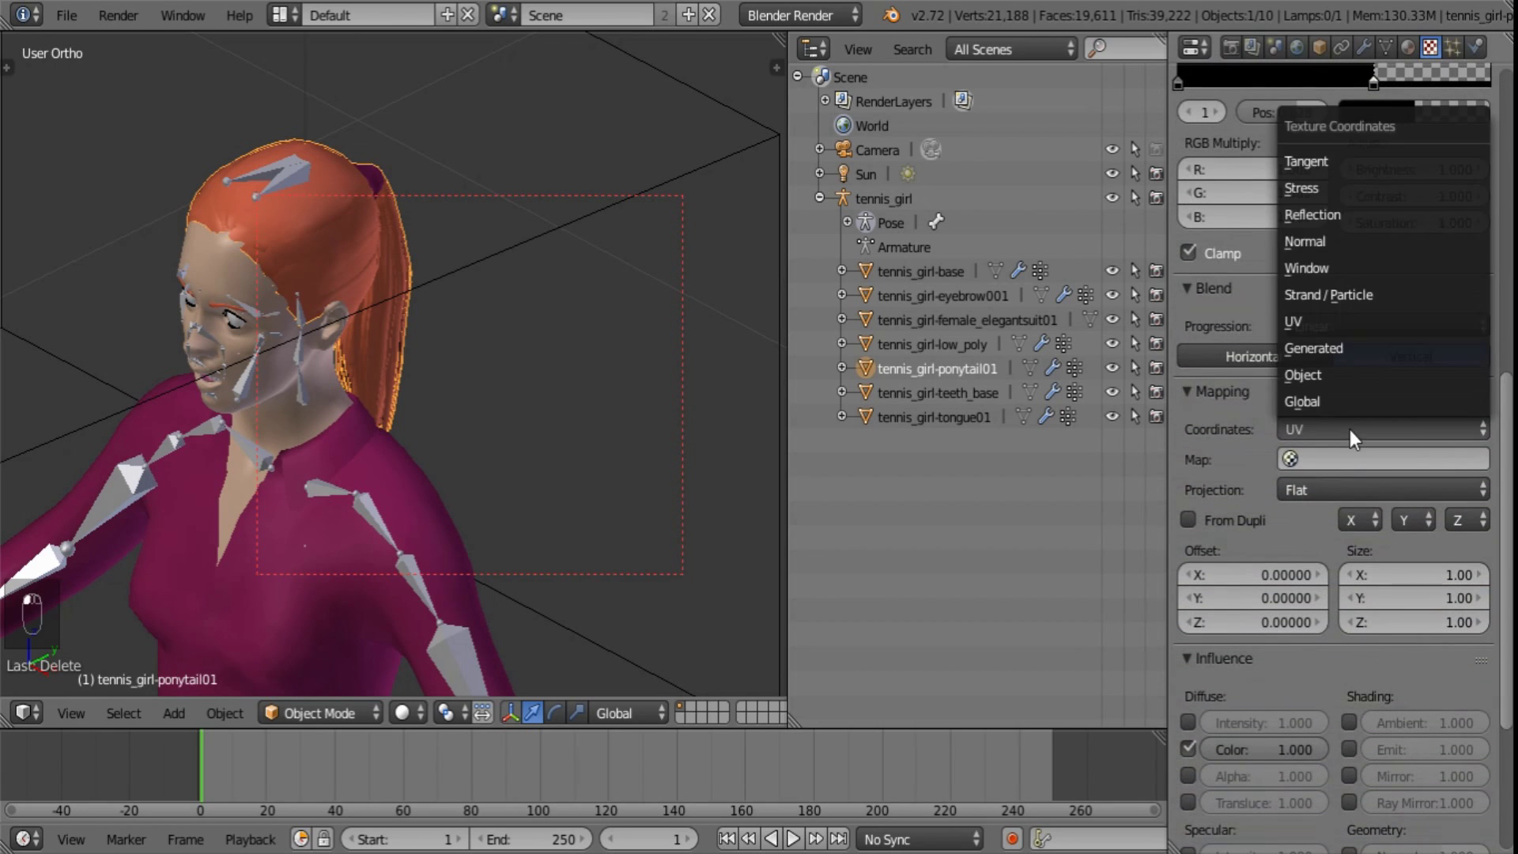
left_click(1328, 242)
- Remap the ponytail texture's X axis to Y and Y axis to Z, and enable its specular color influence
left_click(1354, 488)
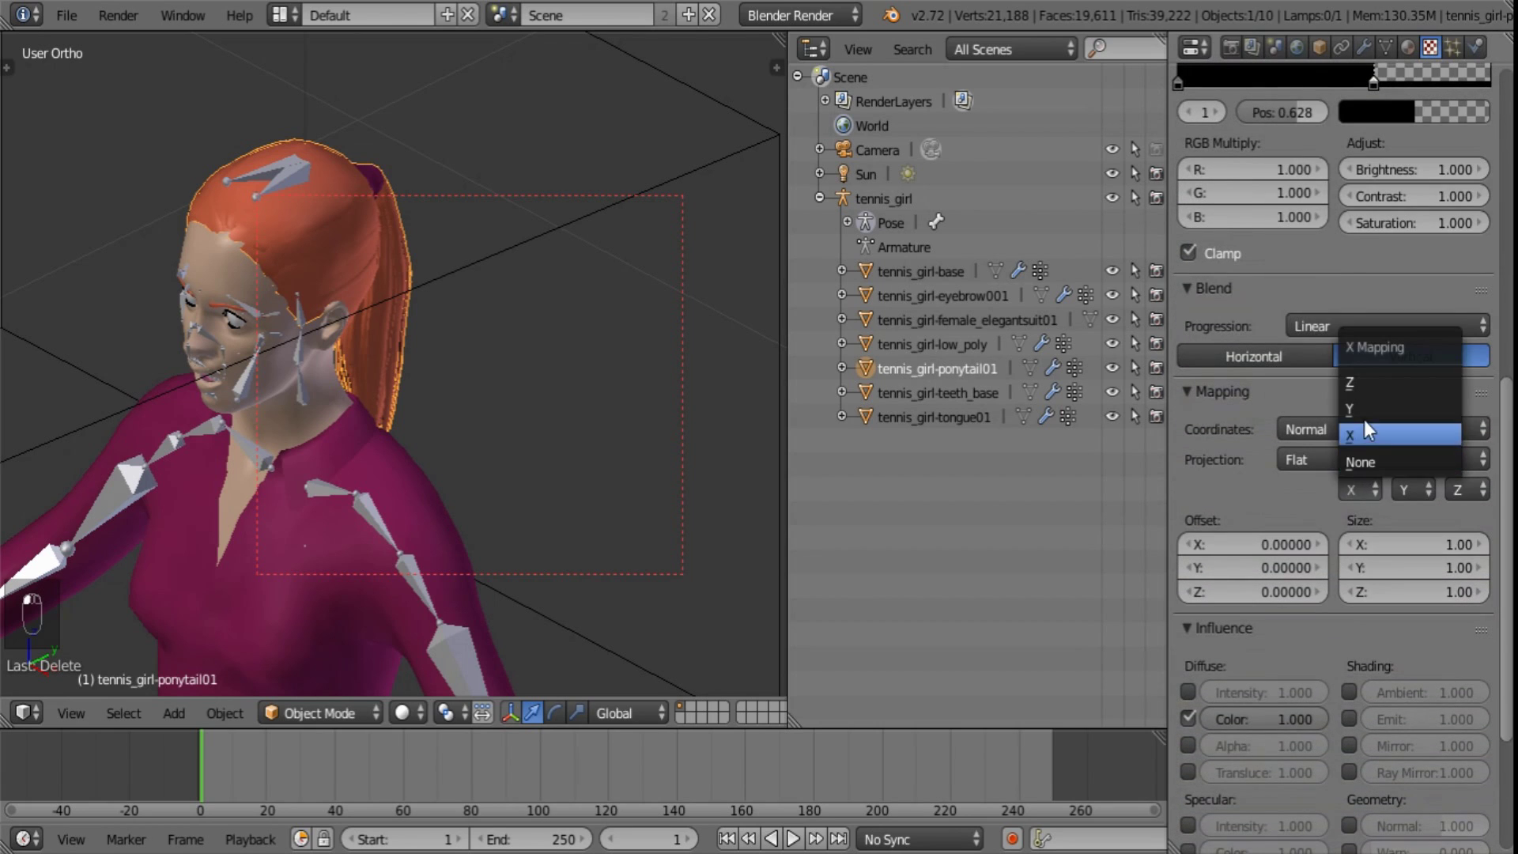
left_click(1368, 408)
left_click(1405, 487)
left_click(1399, 370)
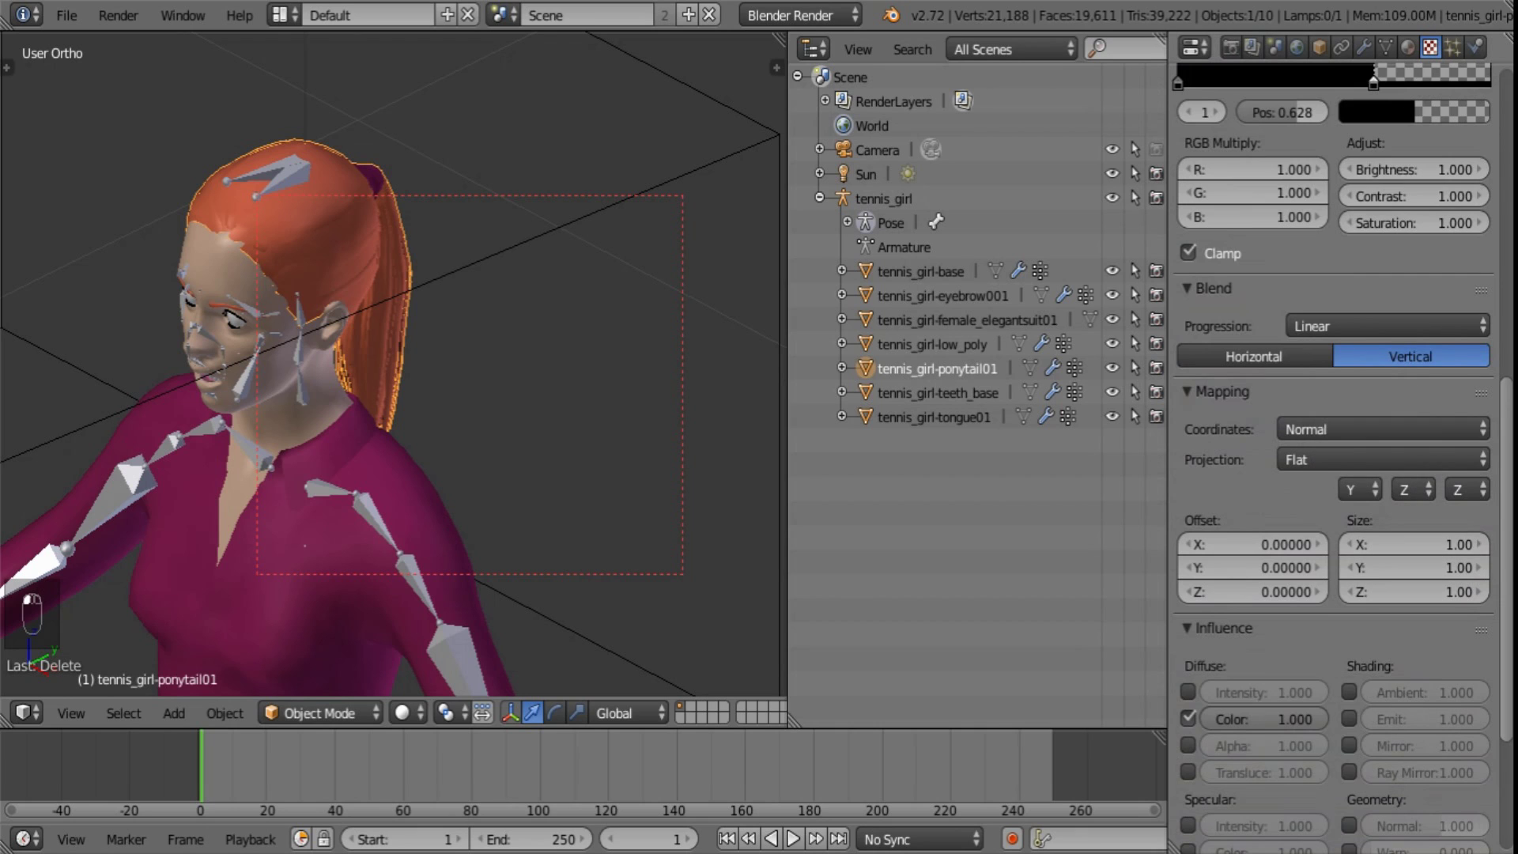
left_click_drag(1509, 550, 1507, 275)
left_click(1188, 618)
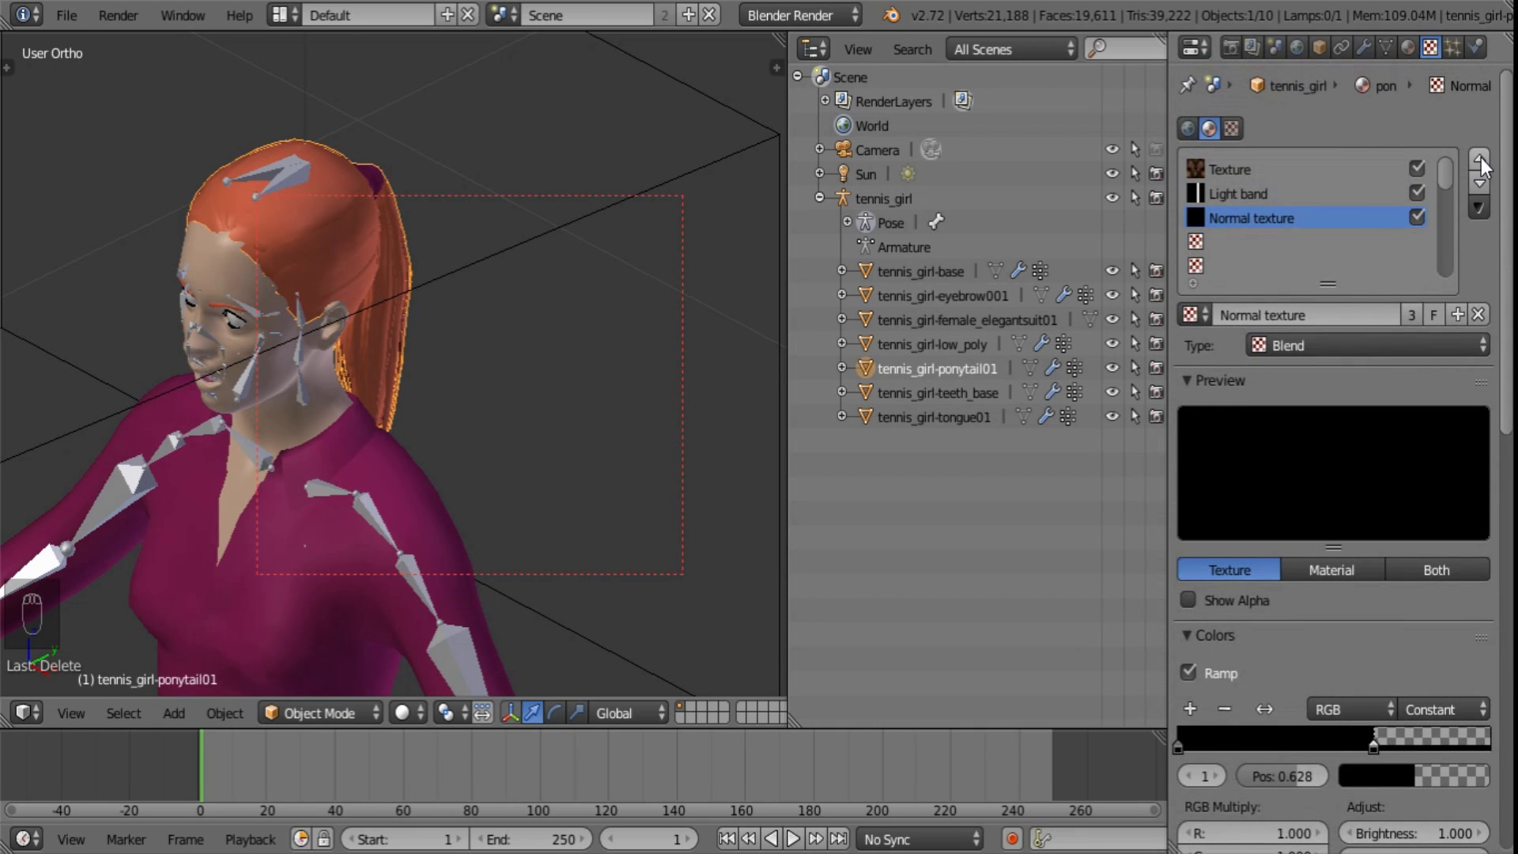
- Open the textures of the ponytail01.001 material and turn the outliner into a Properties editor showing the ponytail's materials
left_click(1406, 54)
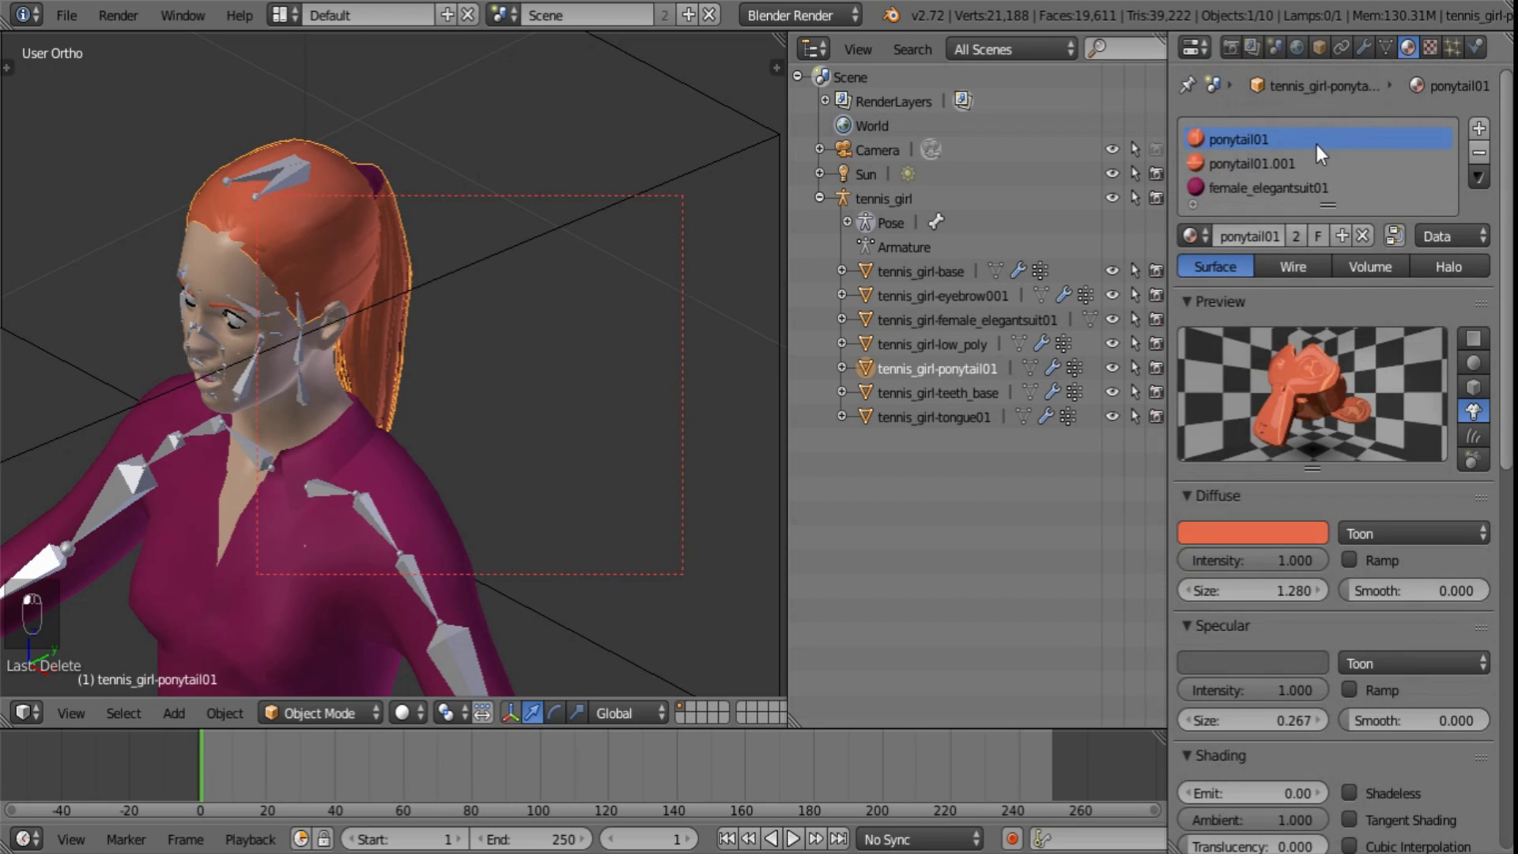
left_click(1335, 142)
left_click(1430, 46)
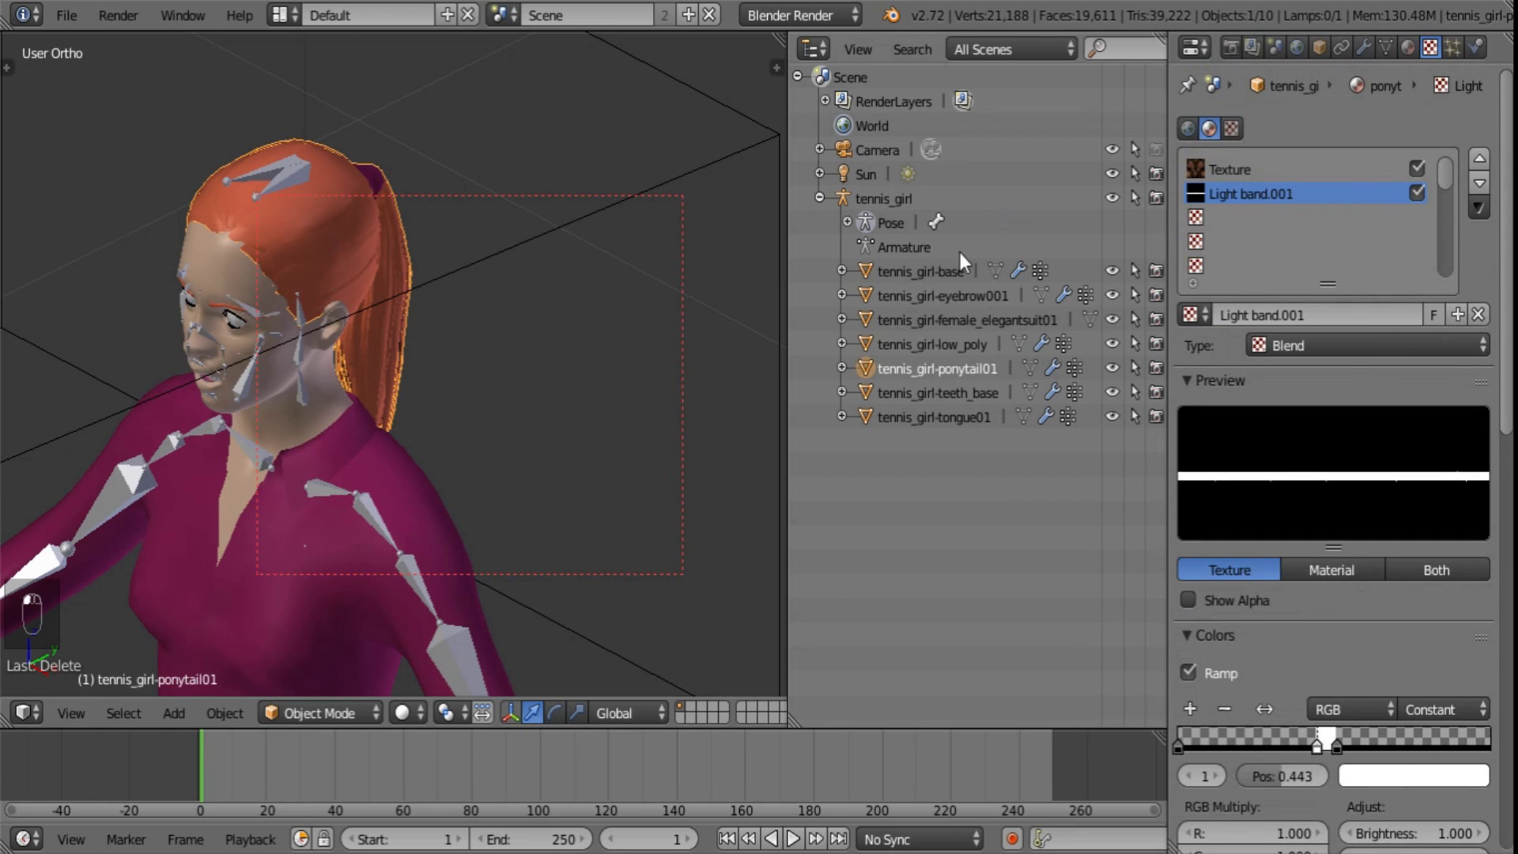
left_click(814, 49)
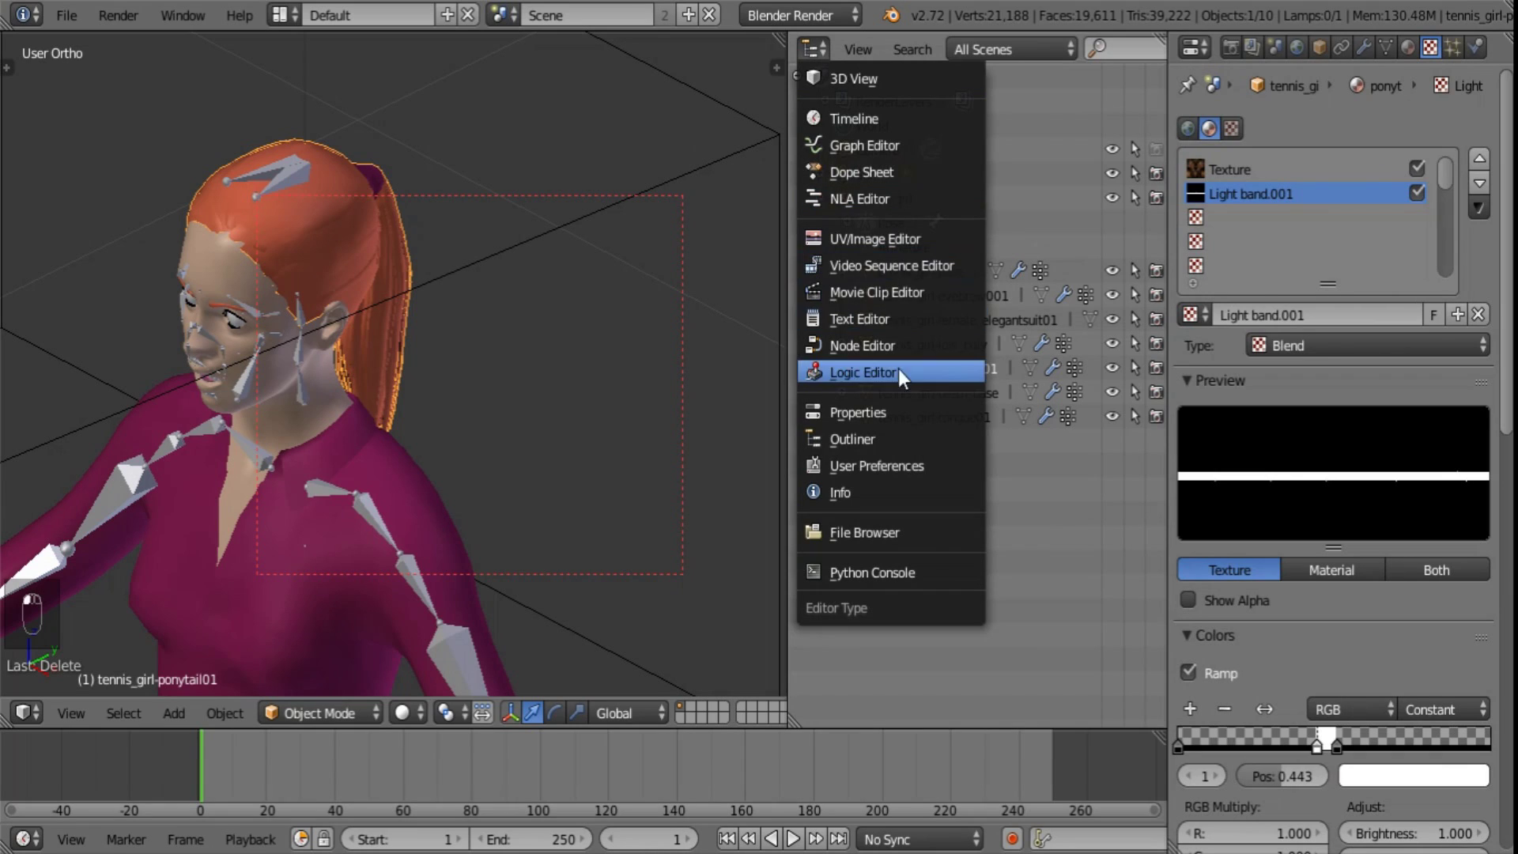
left_click(898, 412)
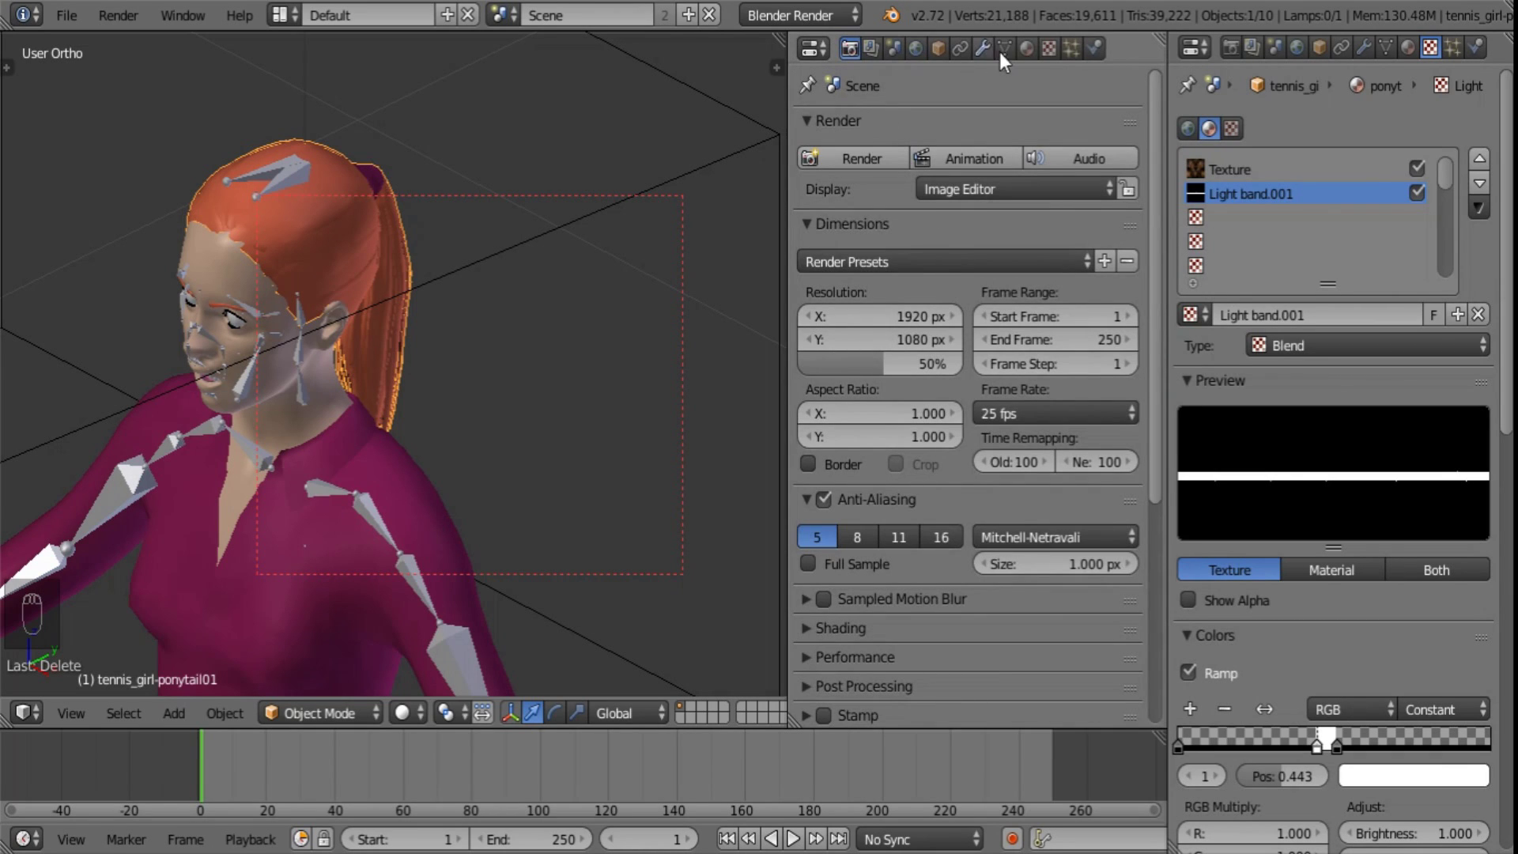
left_click(1025, 48)
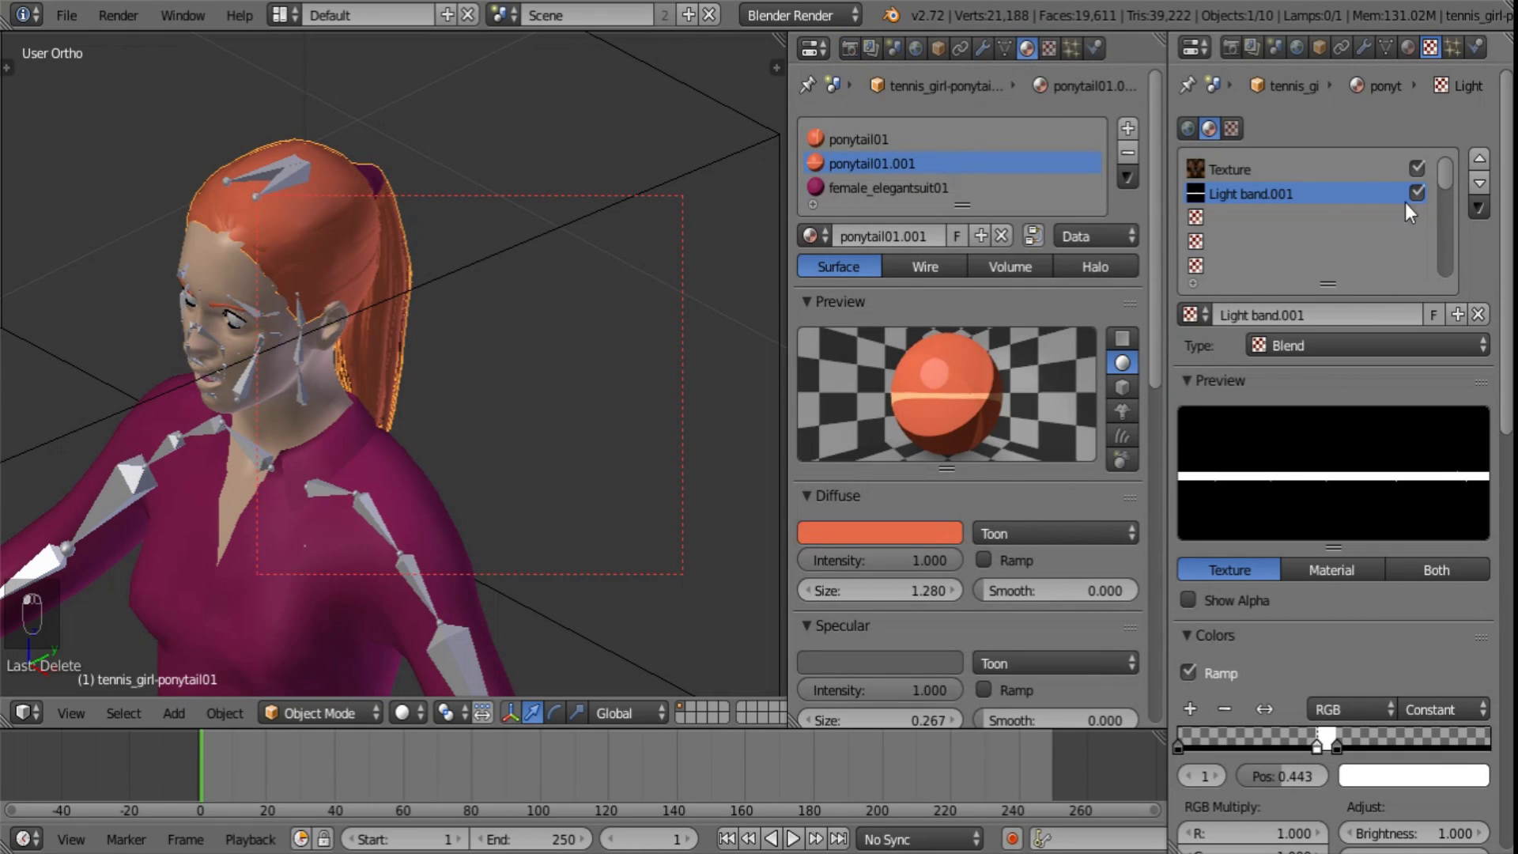
- Add "Normal texture" to the third texture slot of the ponytail01.001 material
left_click(1278, 222)
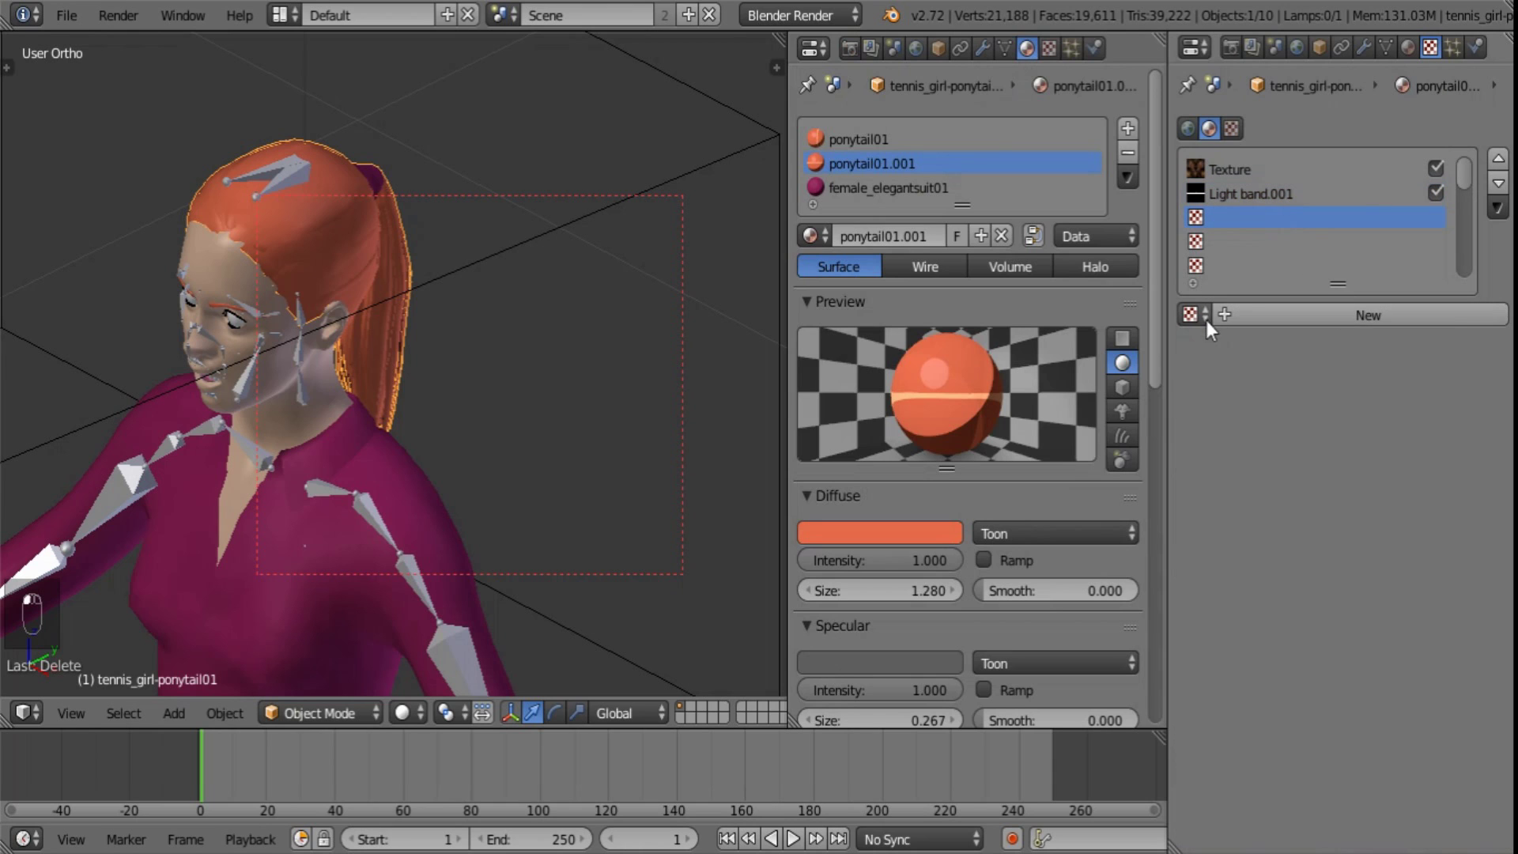
left_click(1192, 314)
left_click(1275, 477)
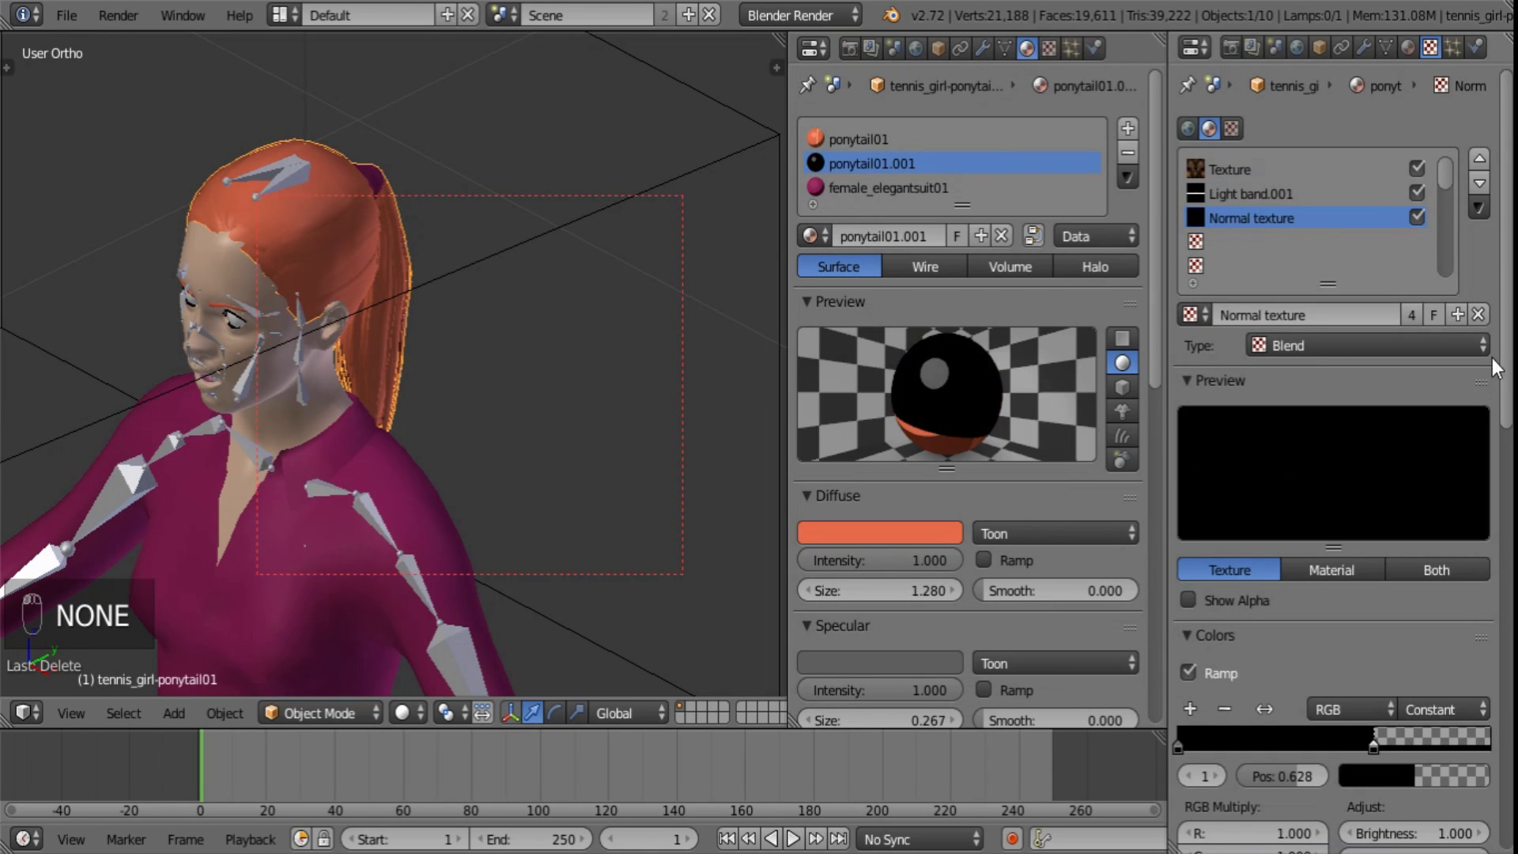
- Set the ponytail01.001 "Normal texture" coordinates to Normal, mapping its X axis to Y and Y axis to Z
scroll(1449, 582, "down", 12)
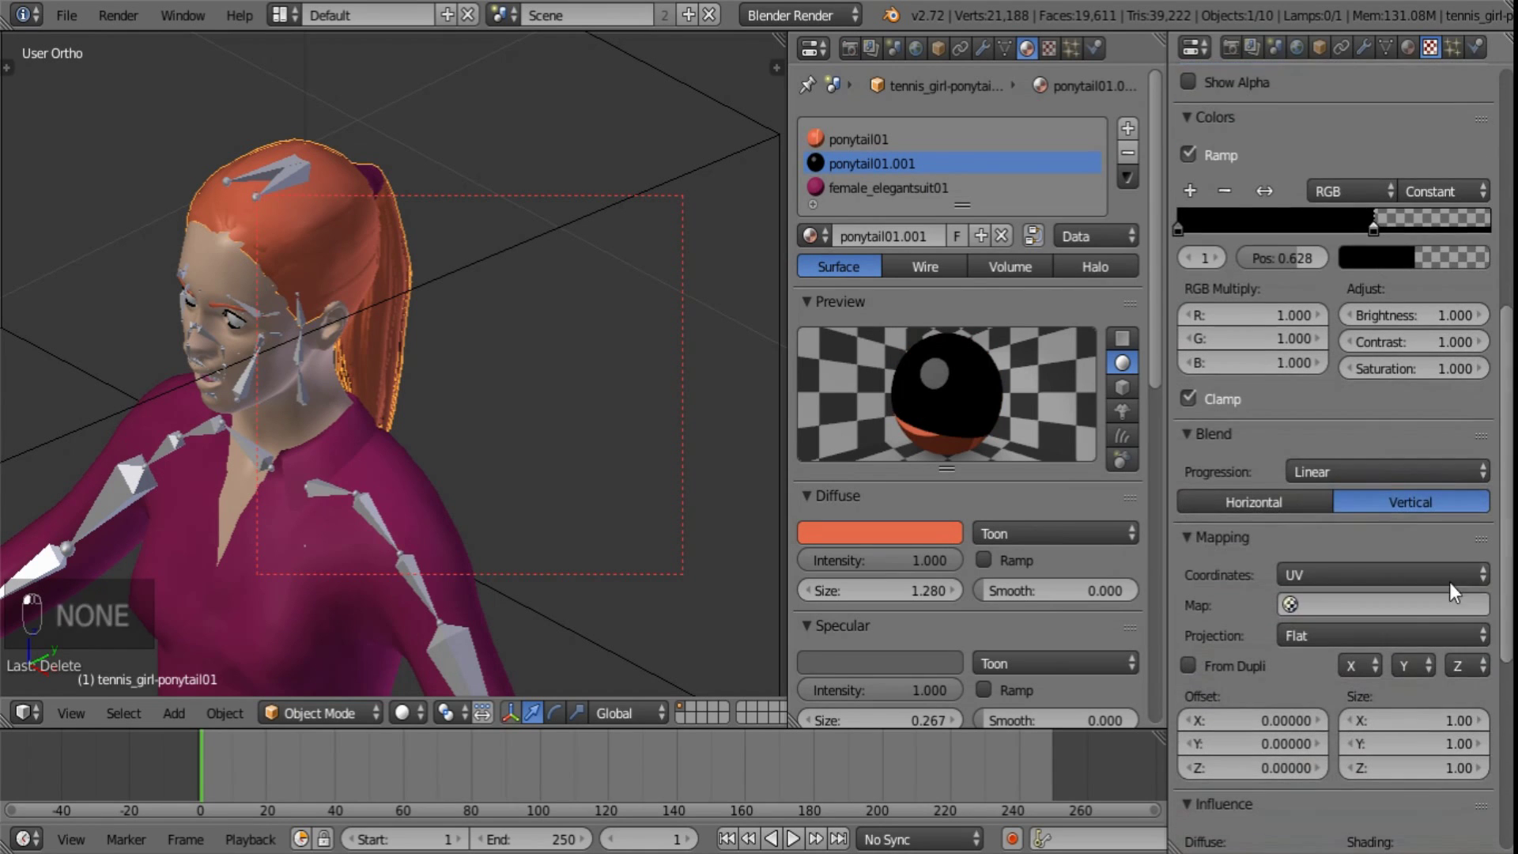
left_click(1313, 575)
left_click(1320, 386)
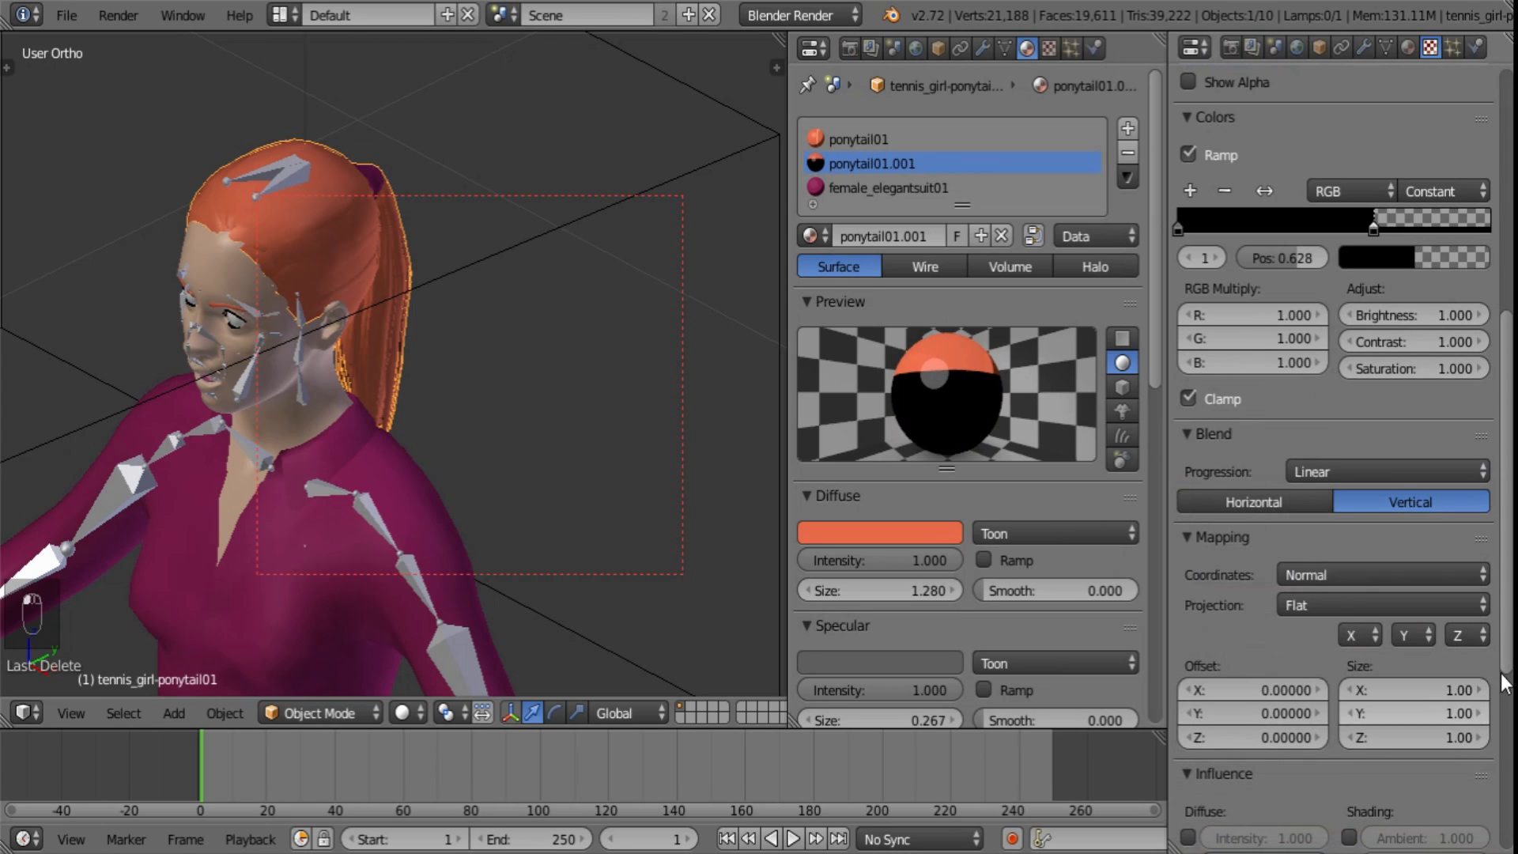
left_click(1359, 635)
left_click(1368, 545)
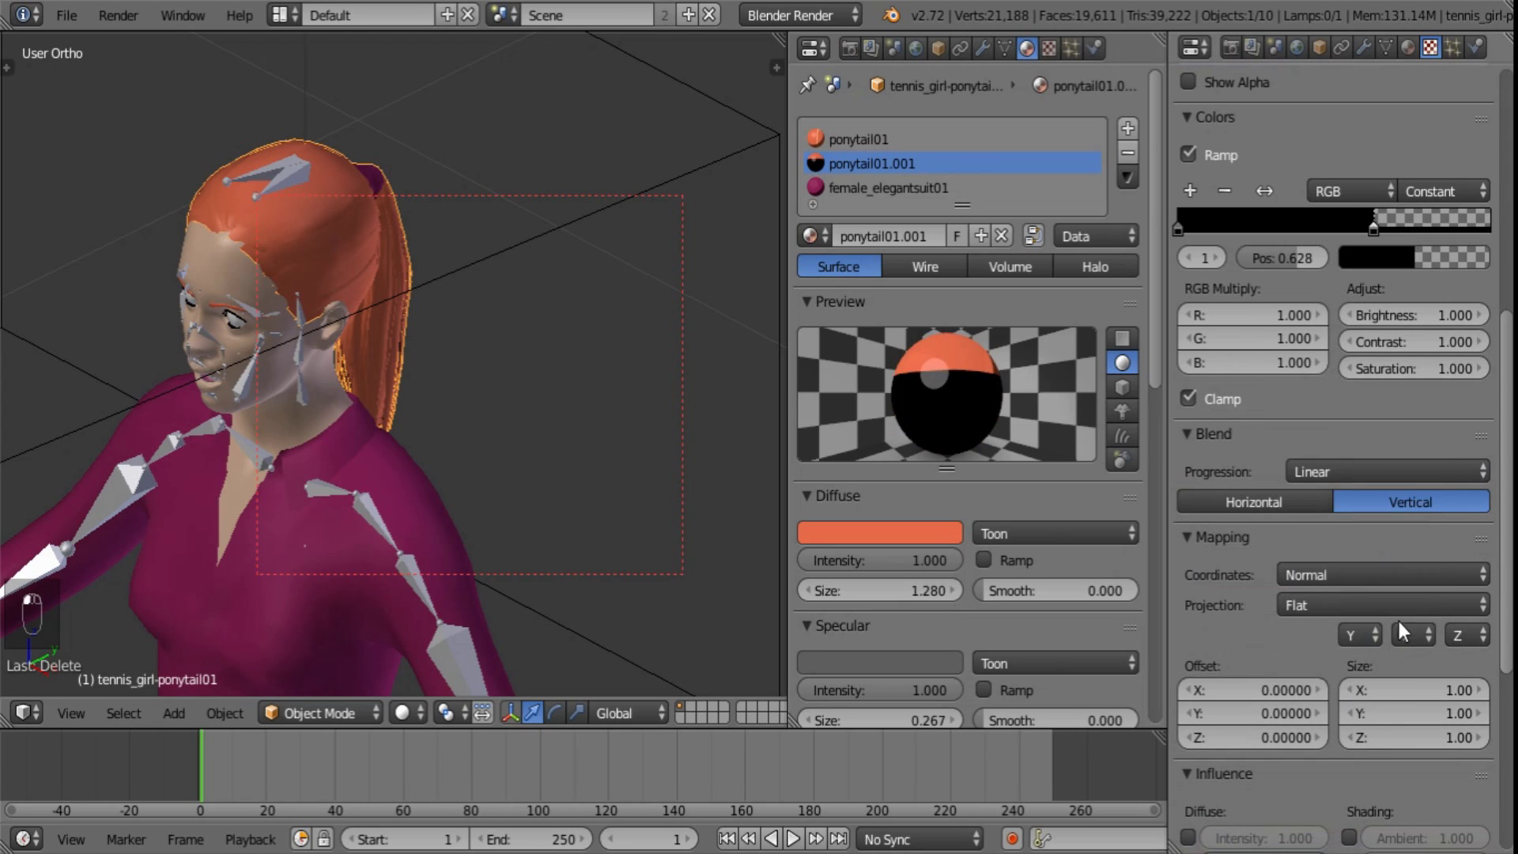
left_click(1406, 632)
left_click(1396, 528)
left_click_drag(1505, 517, 1504, 707)
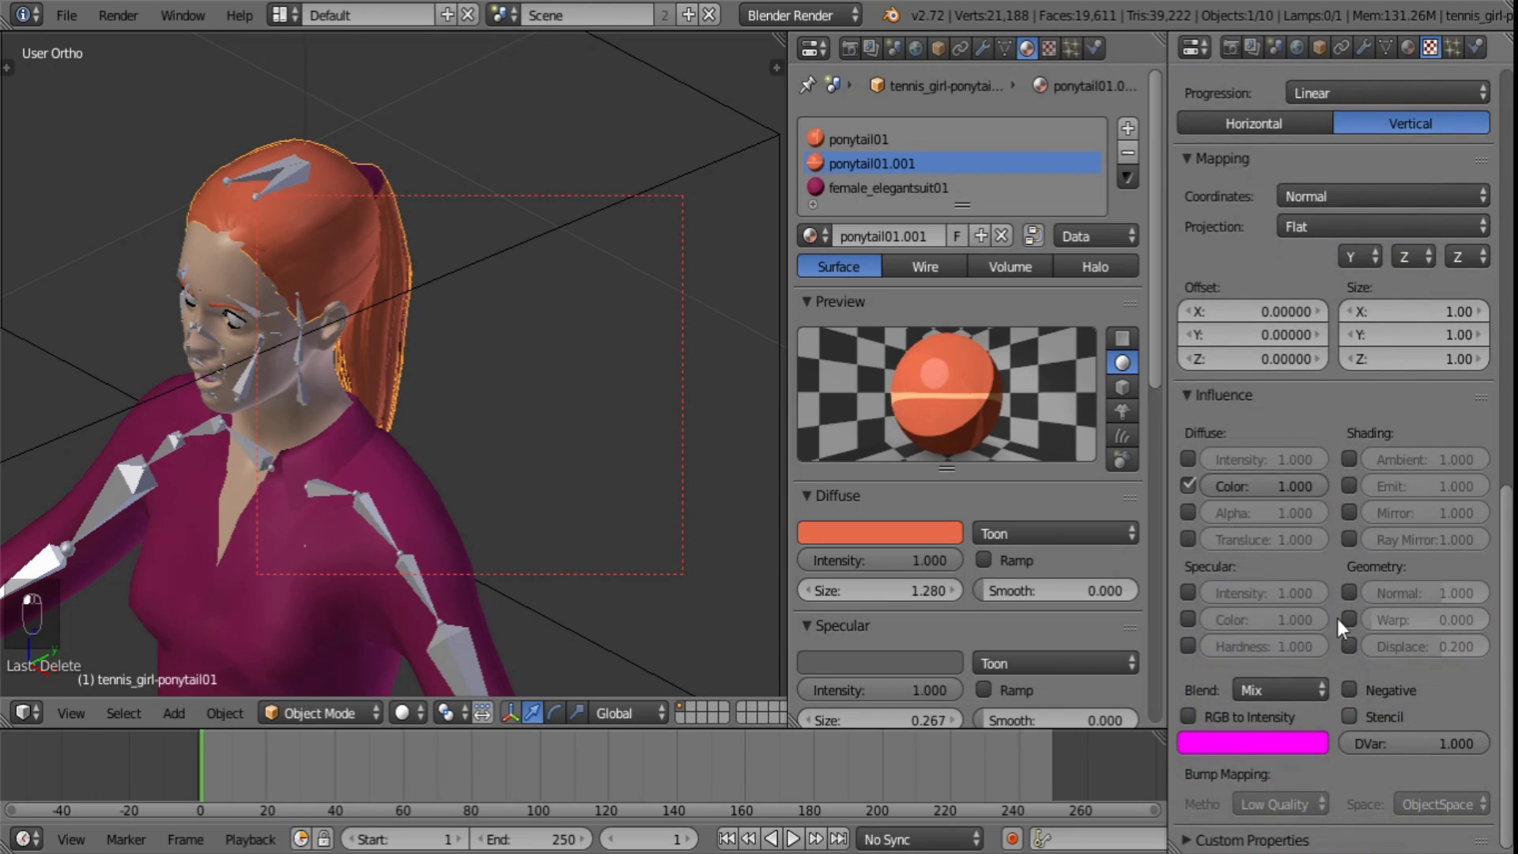
- Check the texture setup of the ponytail's female_elegantsuit01 and ponytail01 materials
left_click(920, 187)
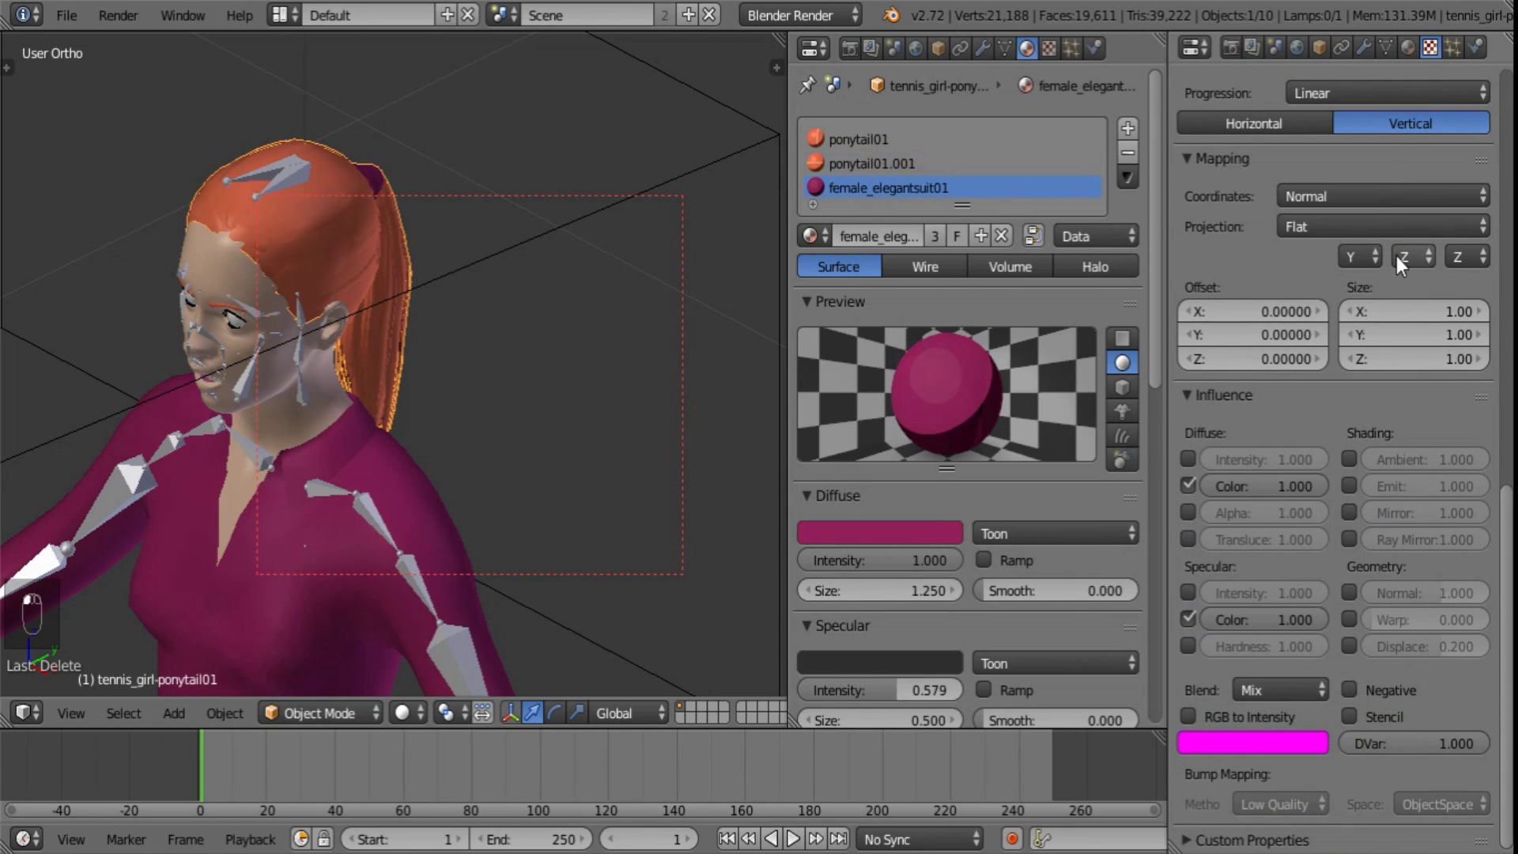
left_click_drag(1507, 534, 1504, 136)
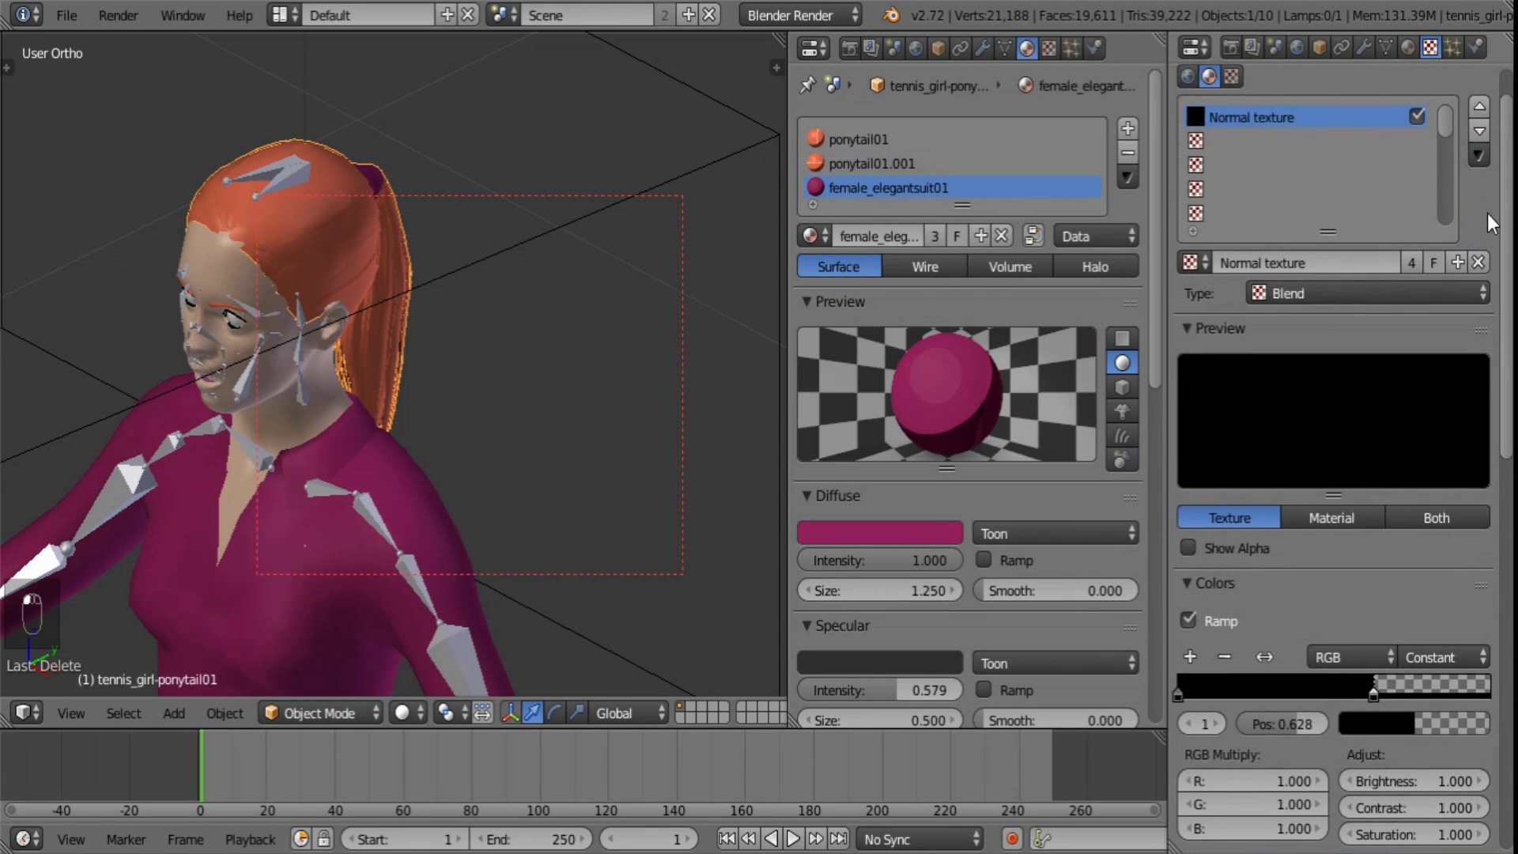
left_click_drag(1508, 220, 1508, 193)
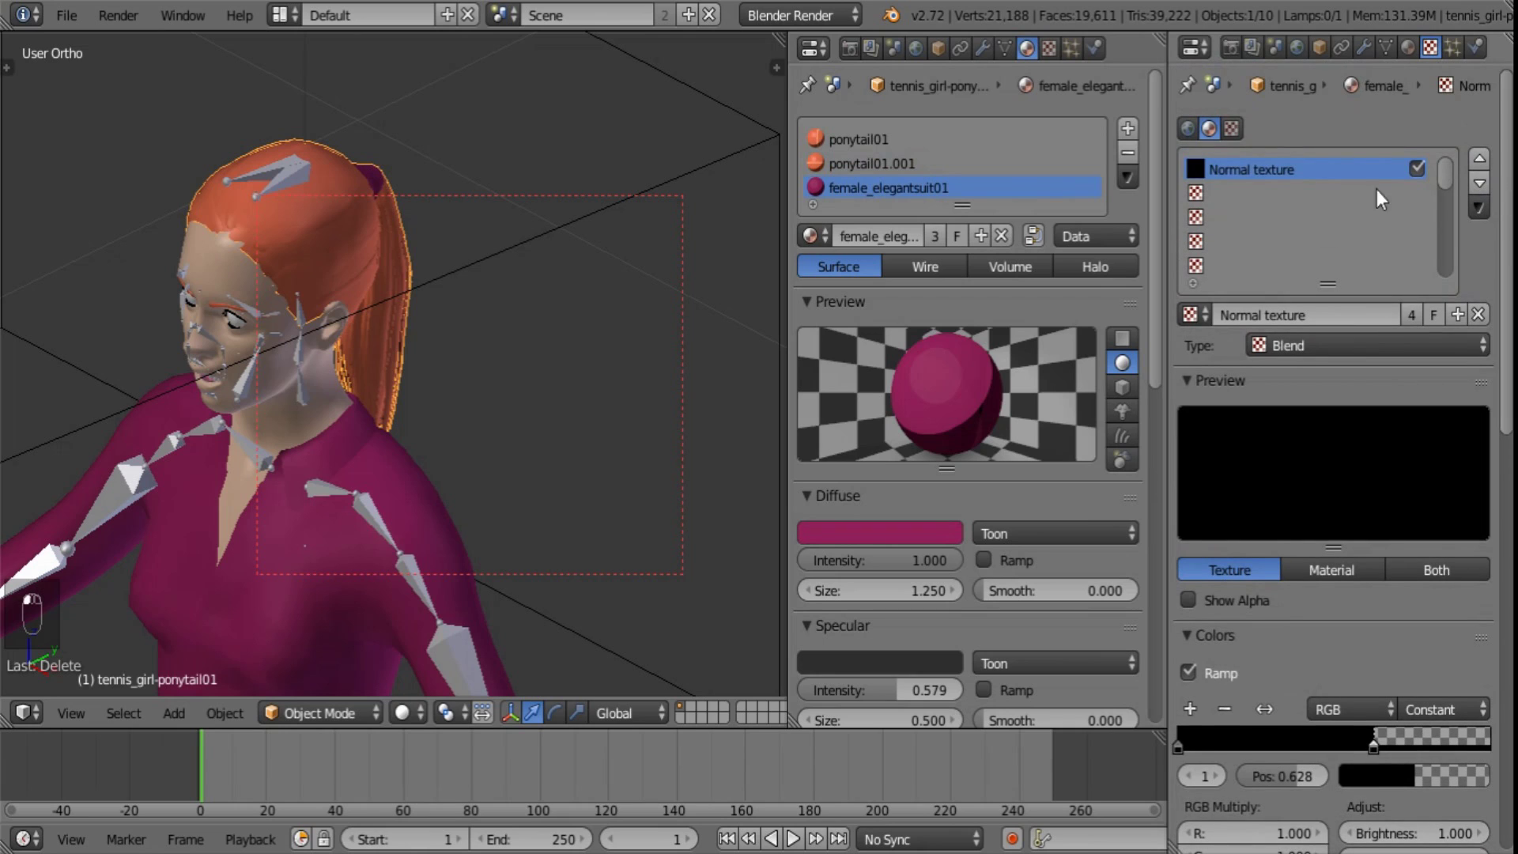
left_click(952, 160)
left_click(923, 142)
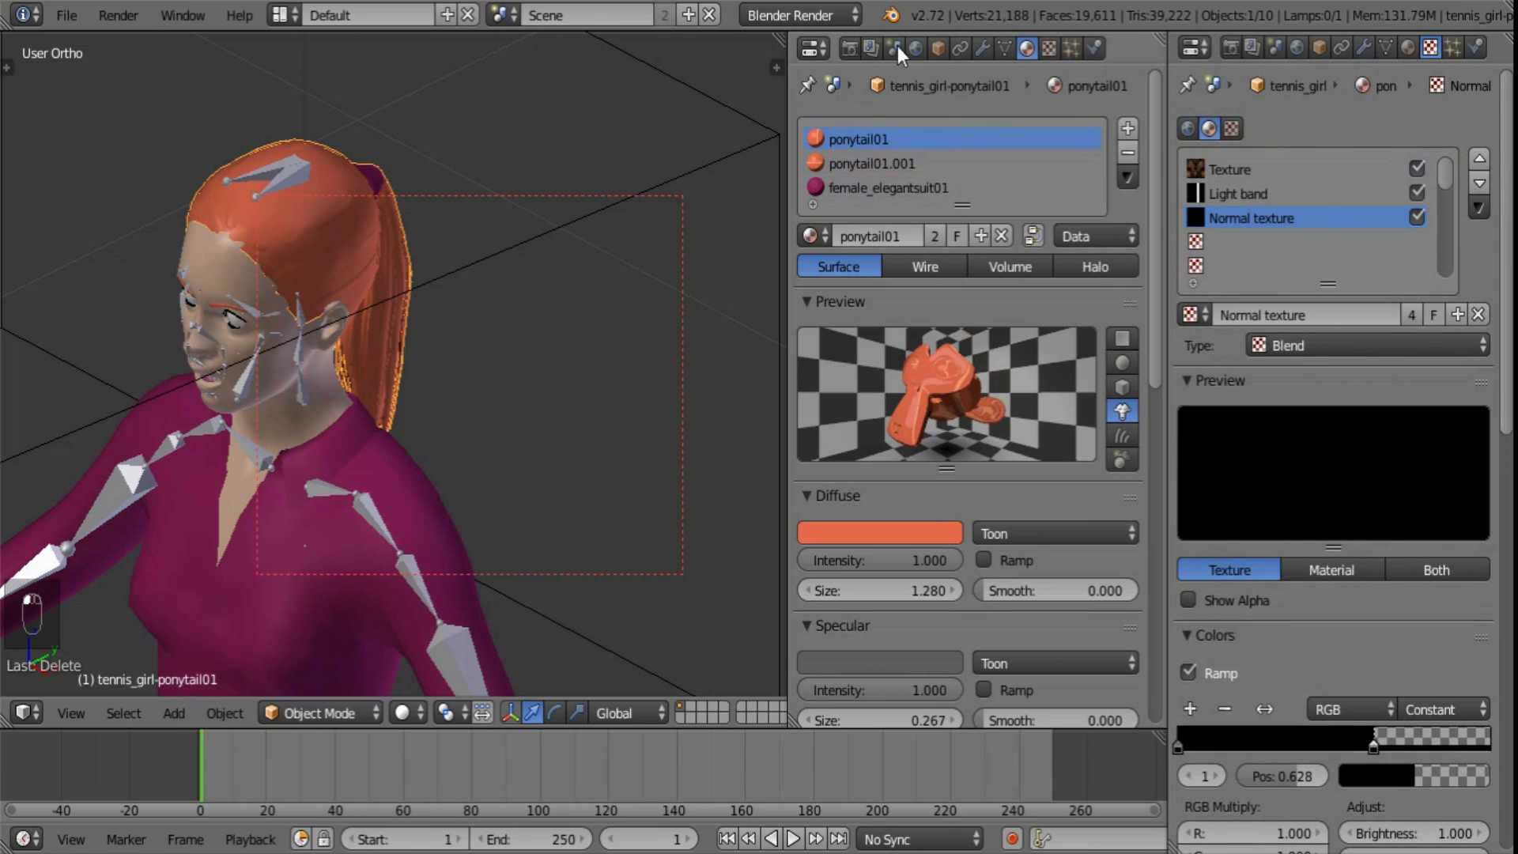
- Split the 3D view in two and turn the new area into an Outliner
right_click(241, 286)
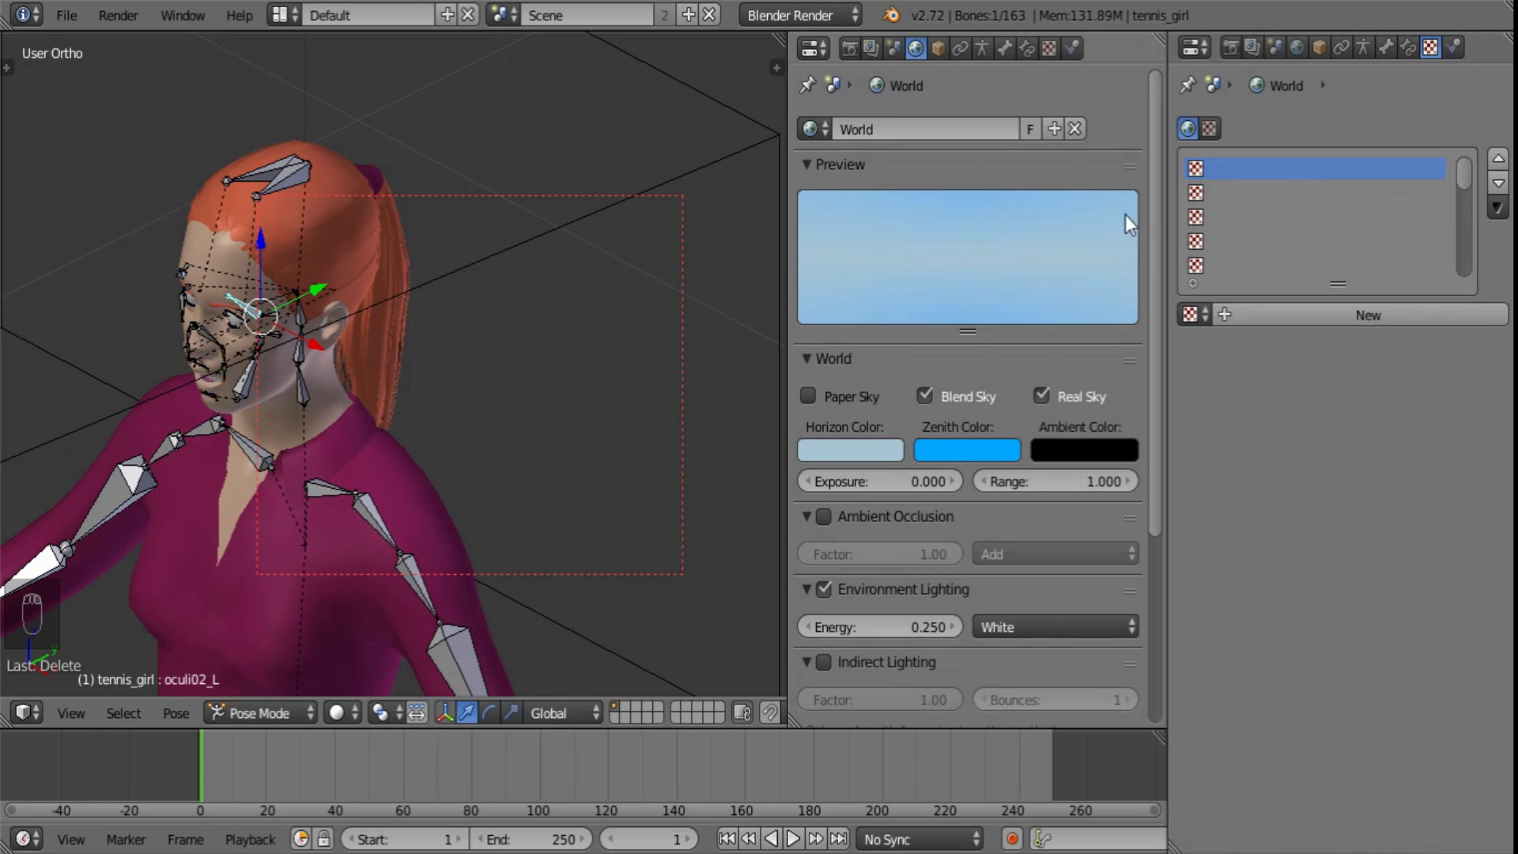
left_click_drag(767, 39, 401, 356)
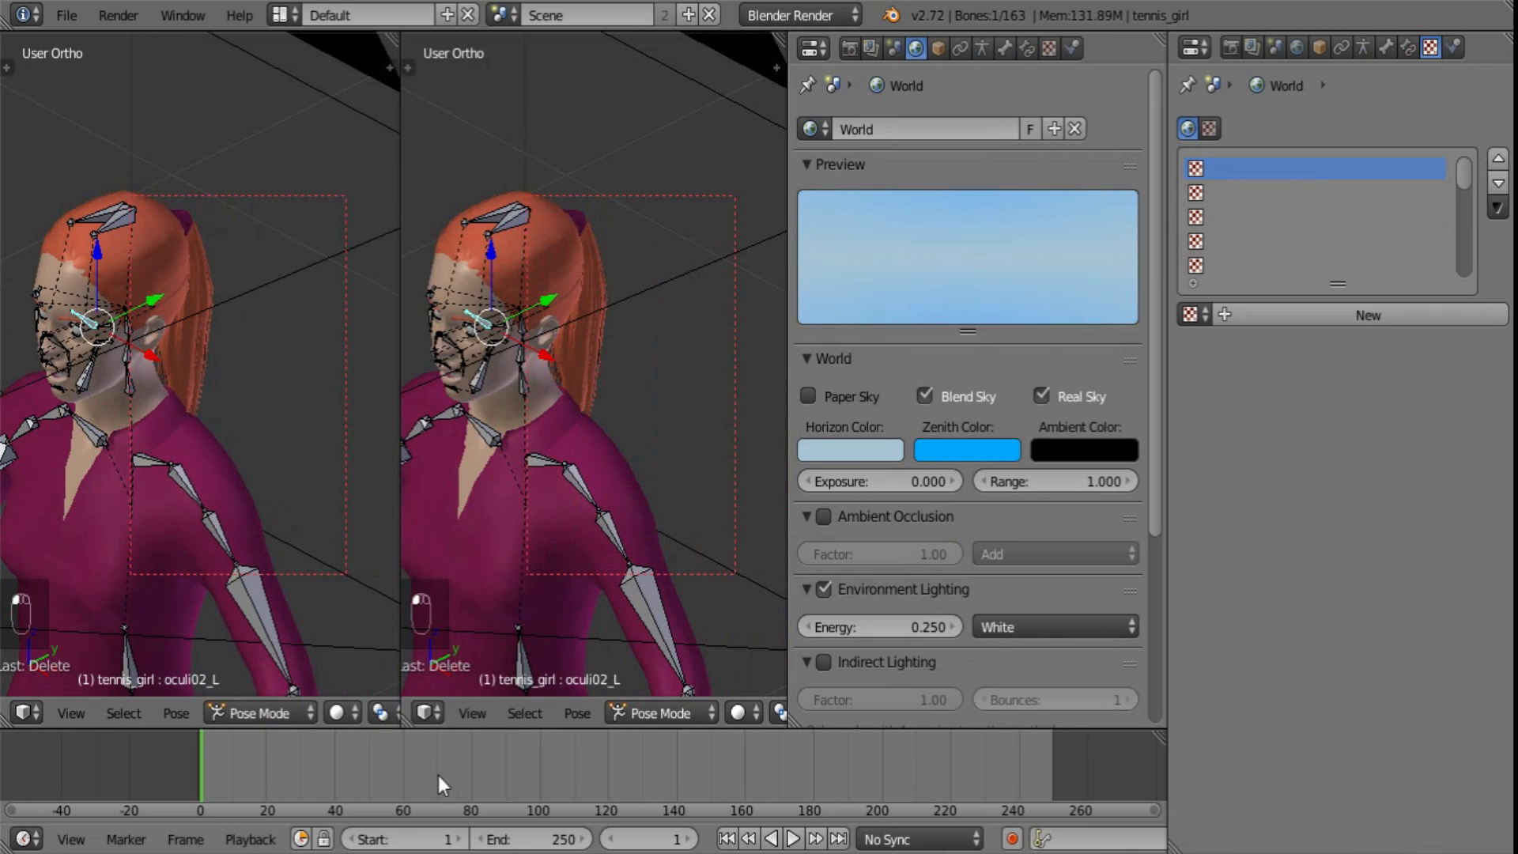
left_click(428, 713)
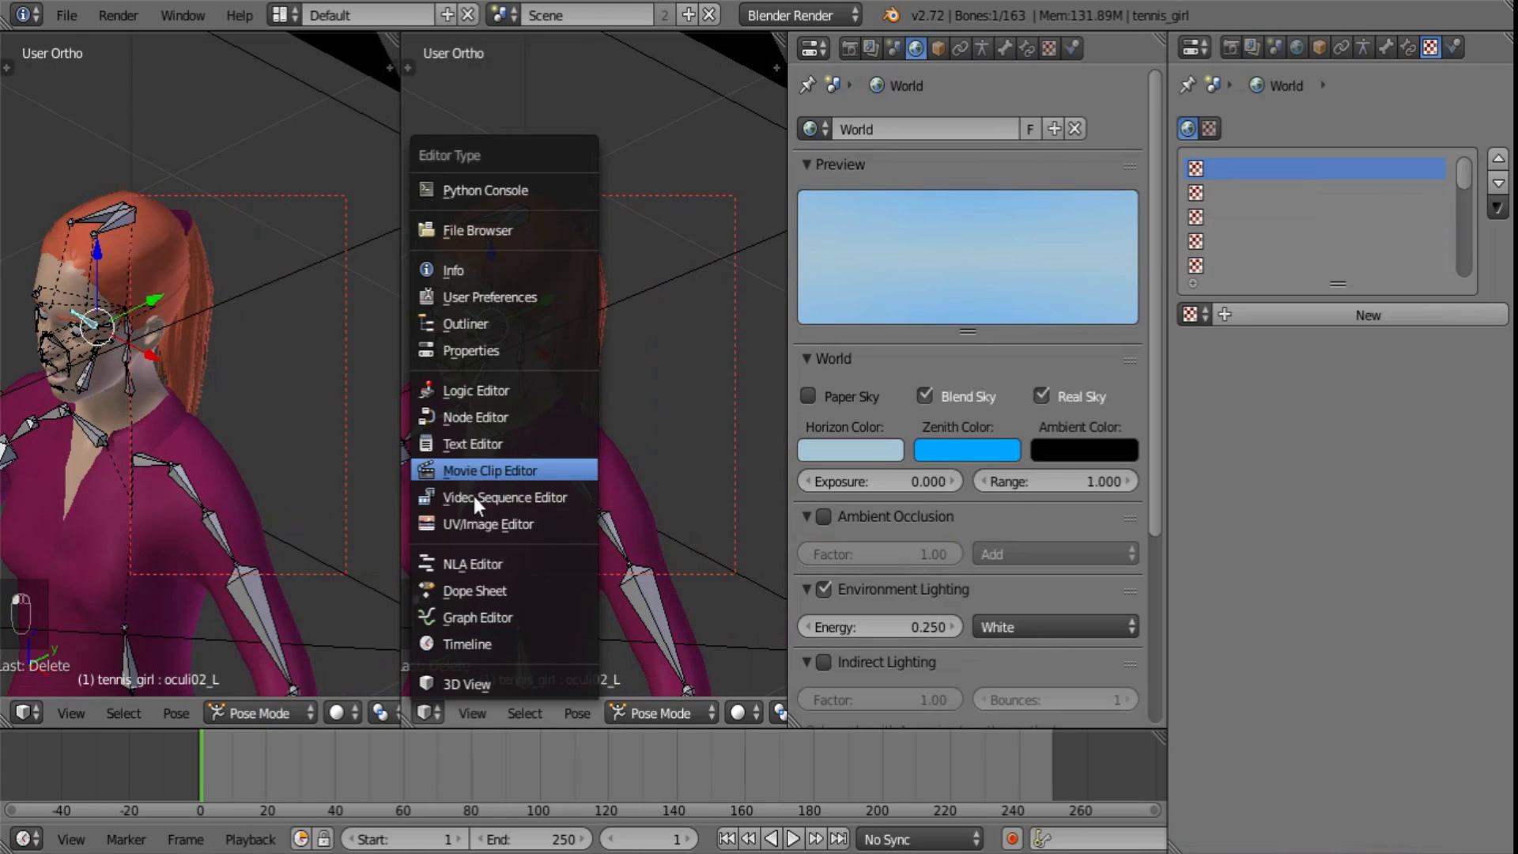
left_click(479, 324)
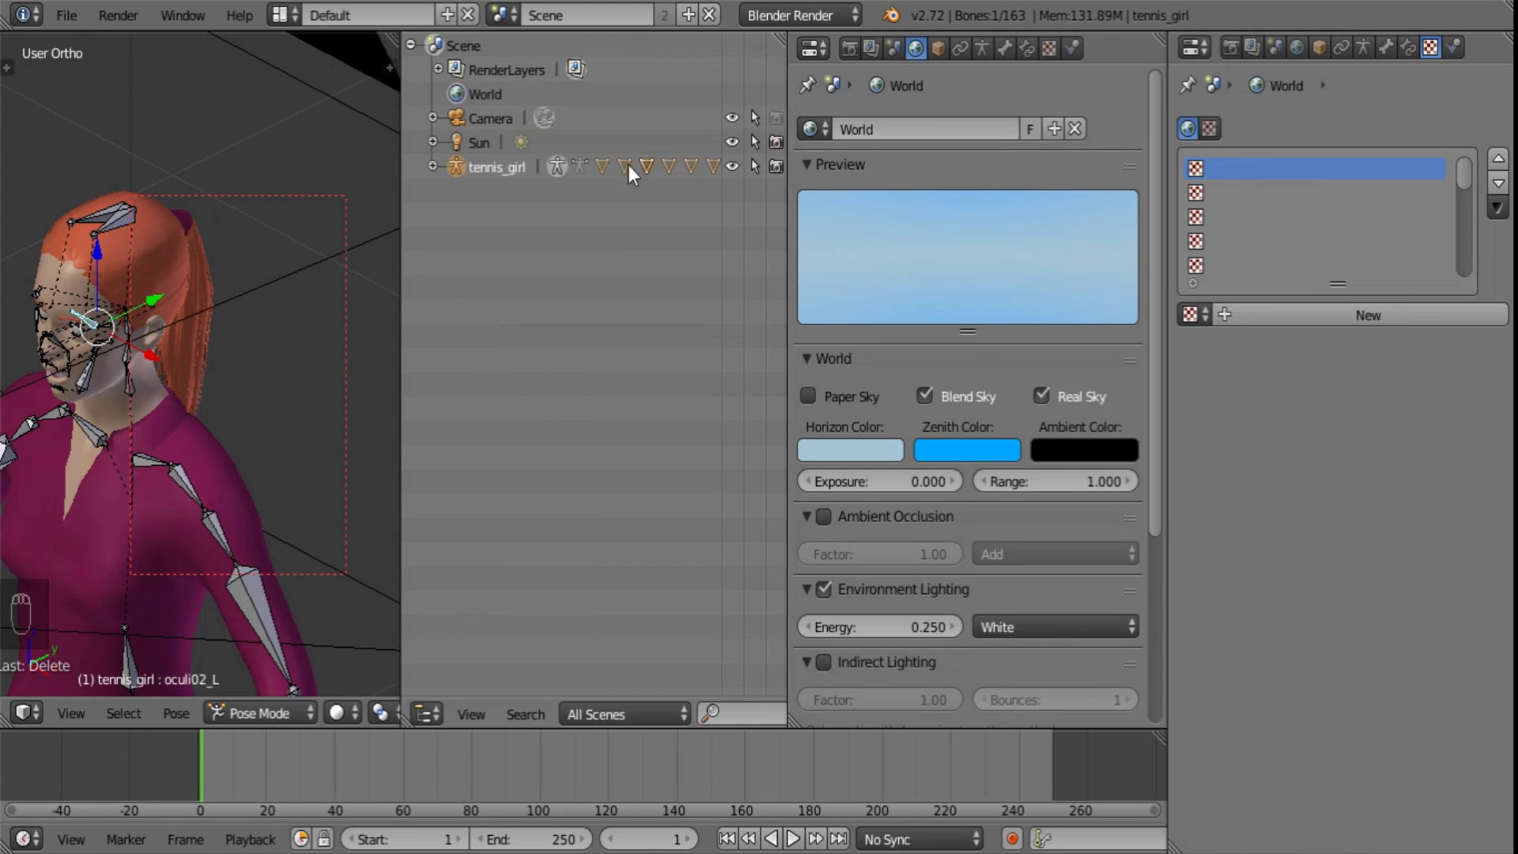
- Expand tennis_girl's hierarchy, hide the armature in the viewport and select tennis_girl-low_poly
left_click(431, 166)
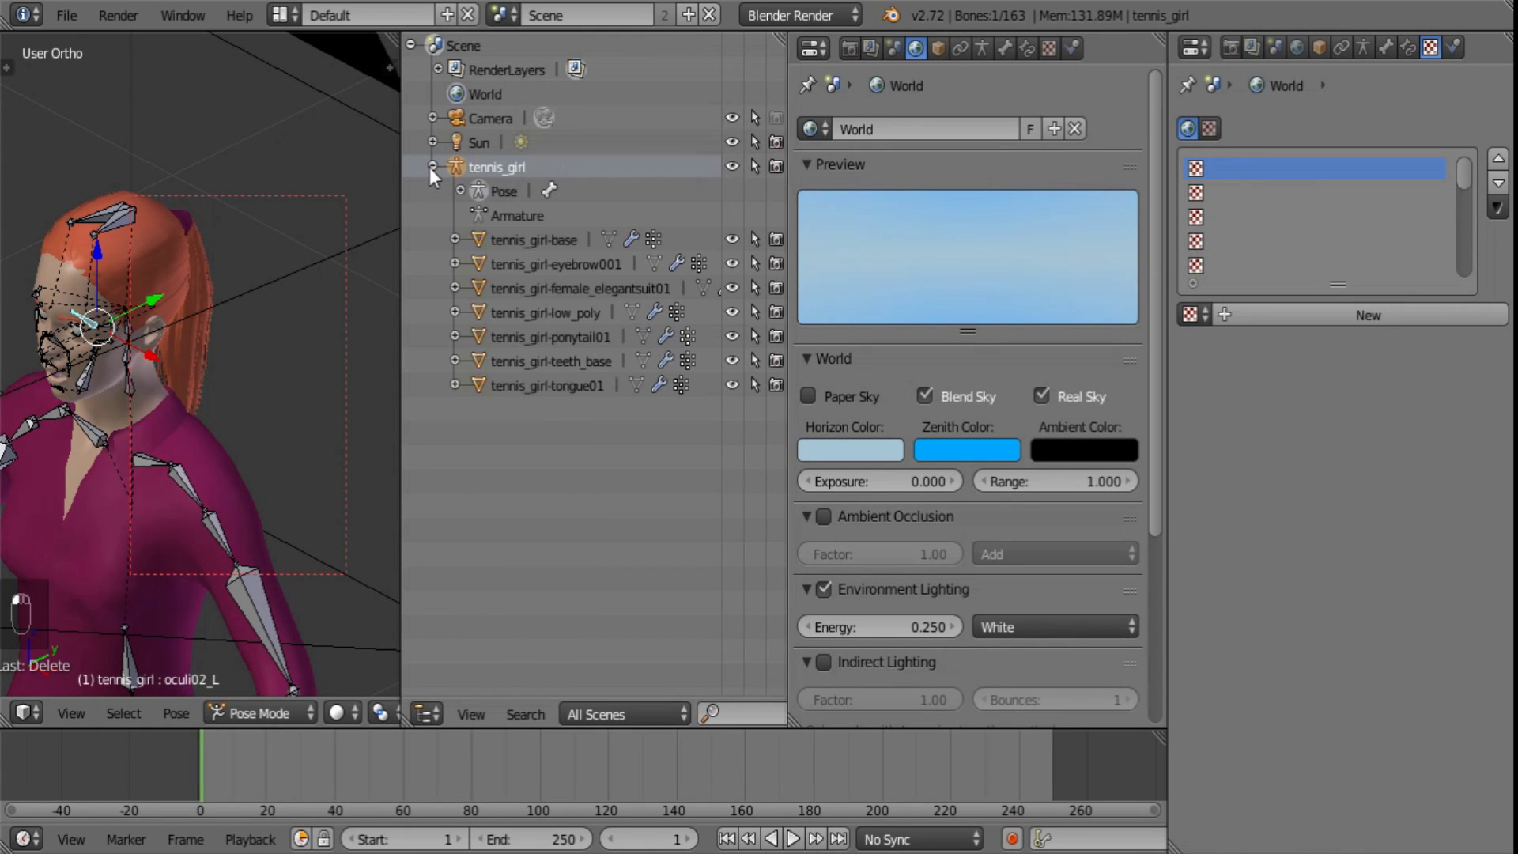
left_click(732, 166)
left_click(545, 313)
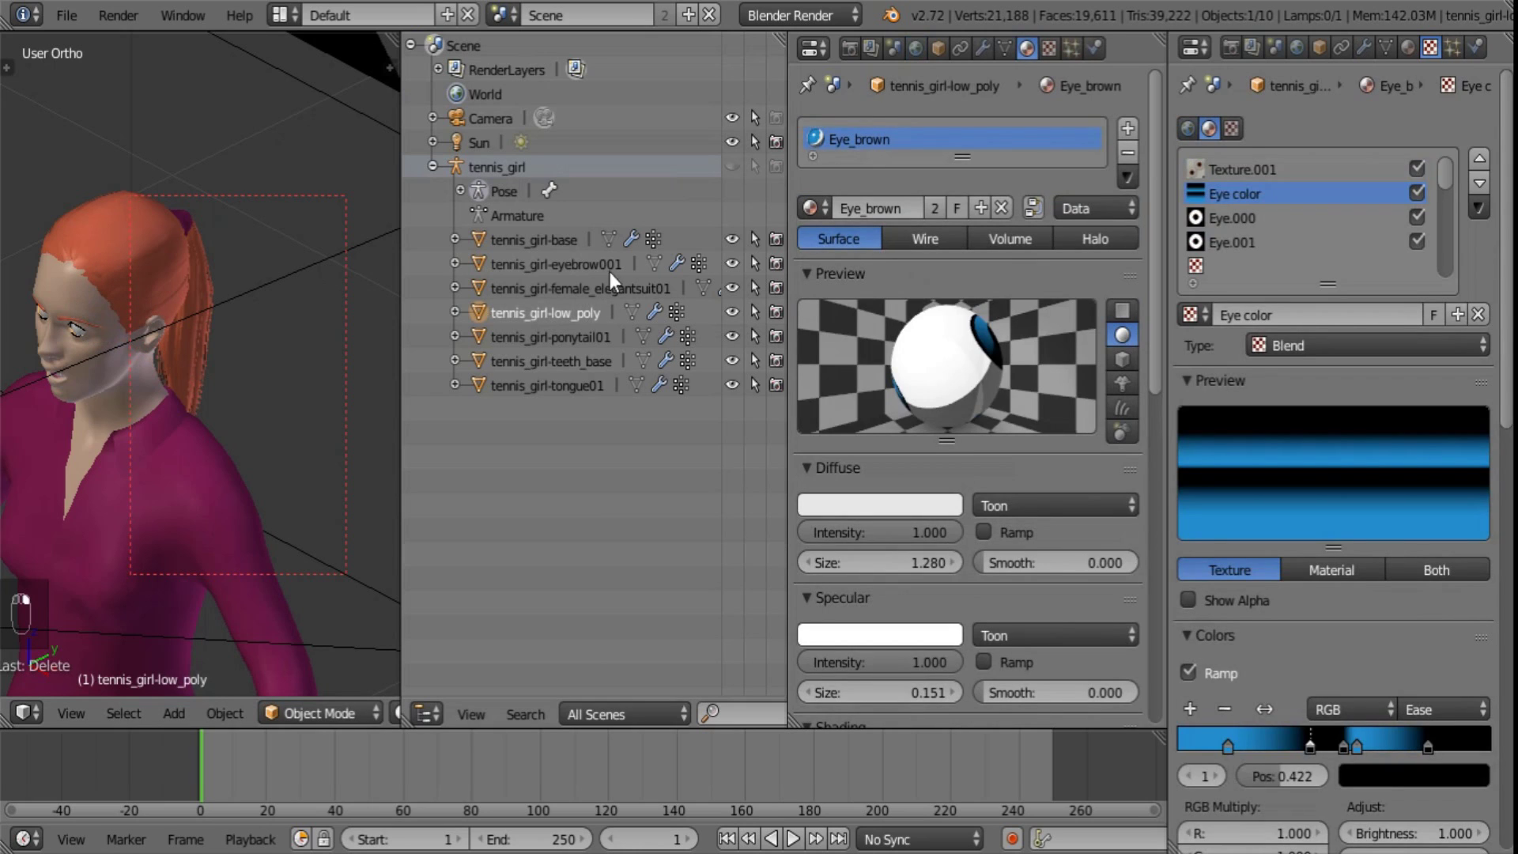
- Add "Normal texture" to the DefaultSkin material of tennis_girl-base and set its coordinates to Normal
left_click(559, 239)
left_click(960, 143)
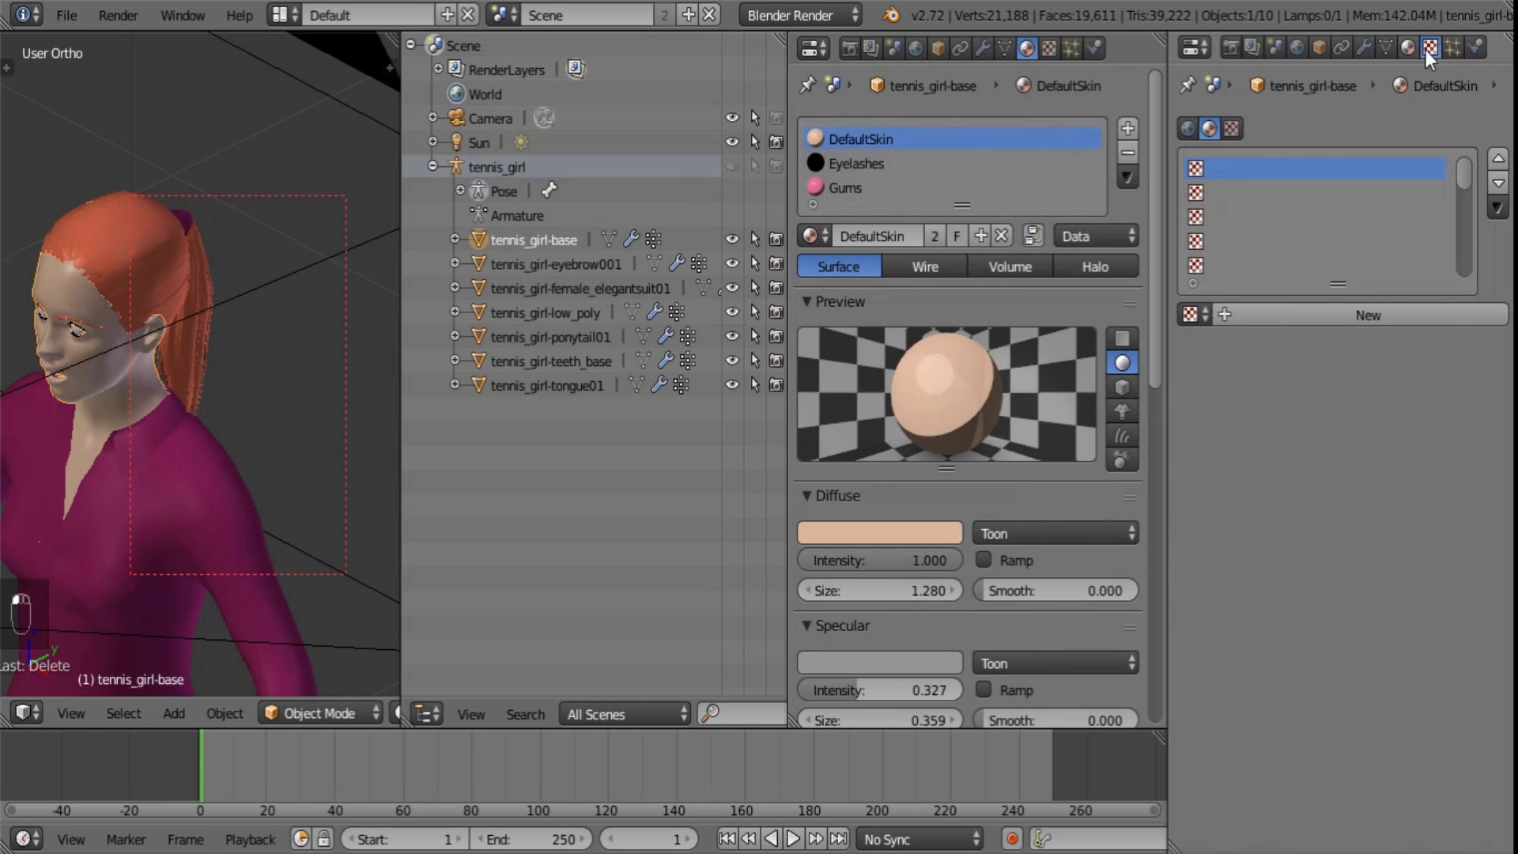
left_click(1210, 312)
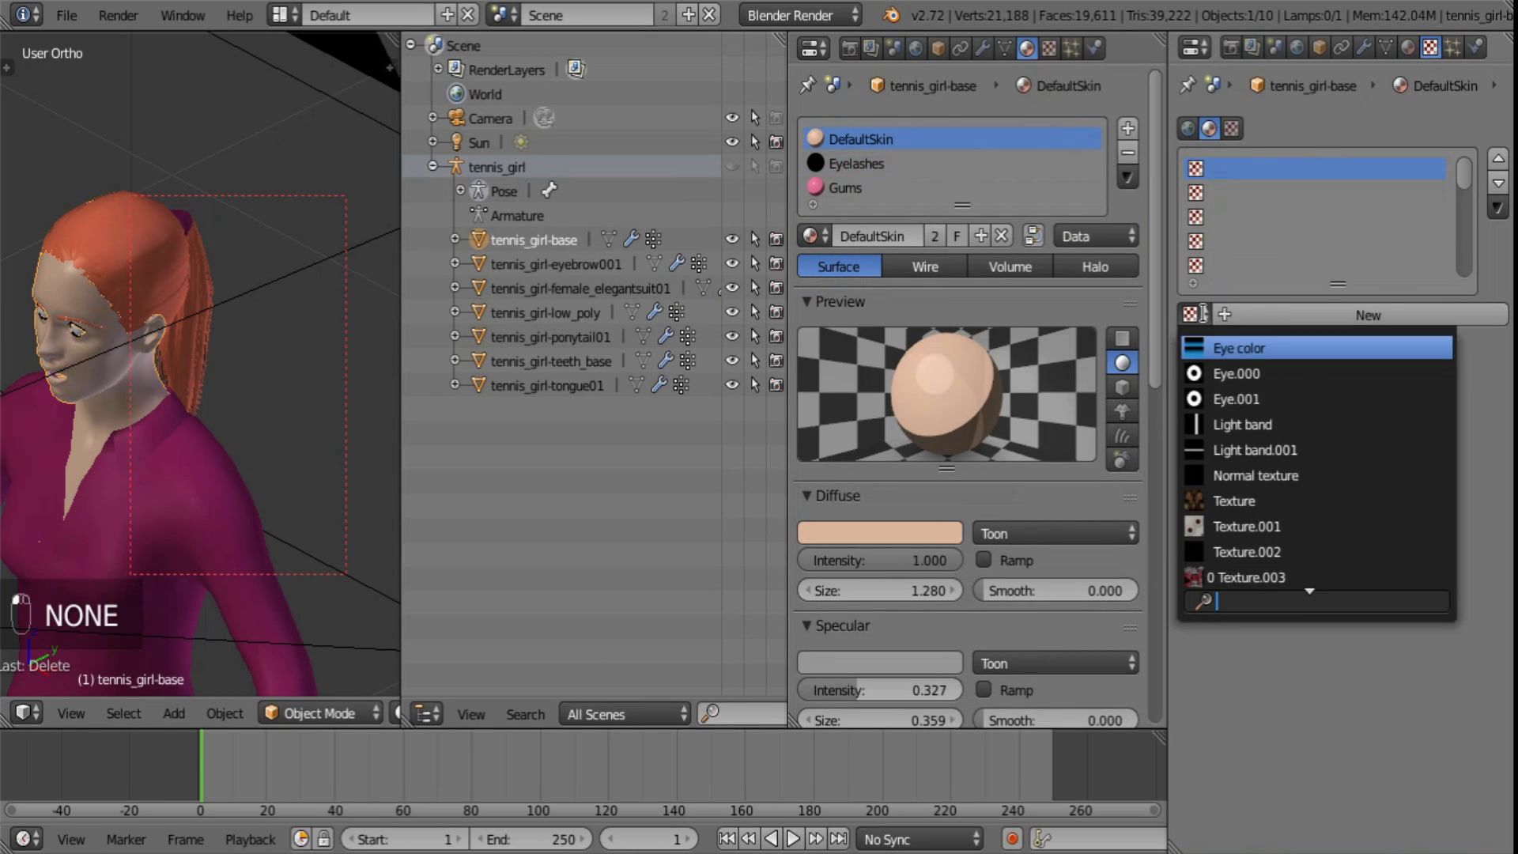
left_click(1254, 477)
scroll(1345, 656, "down", 10)
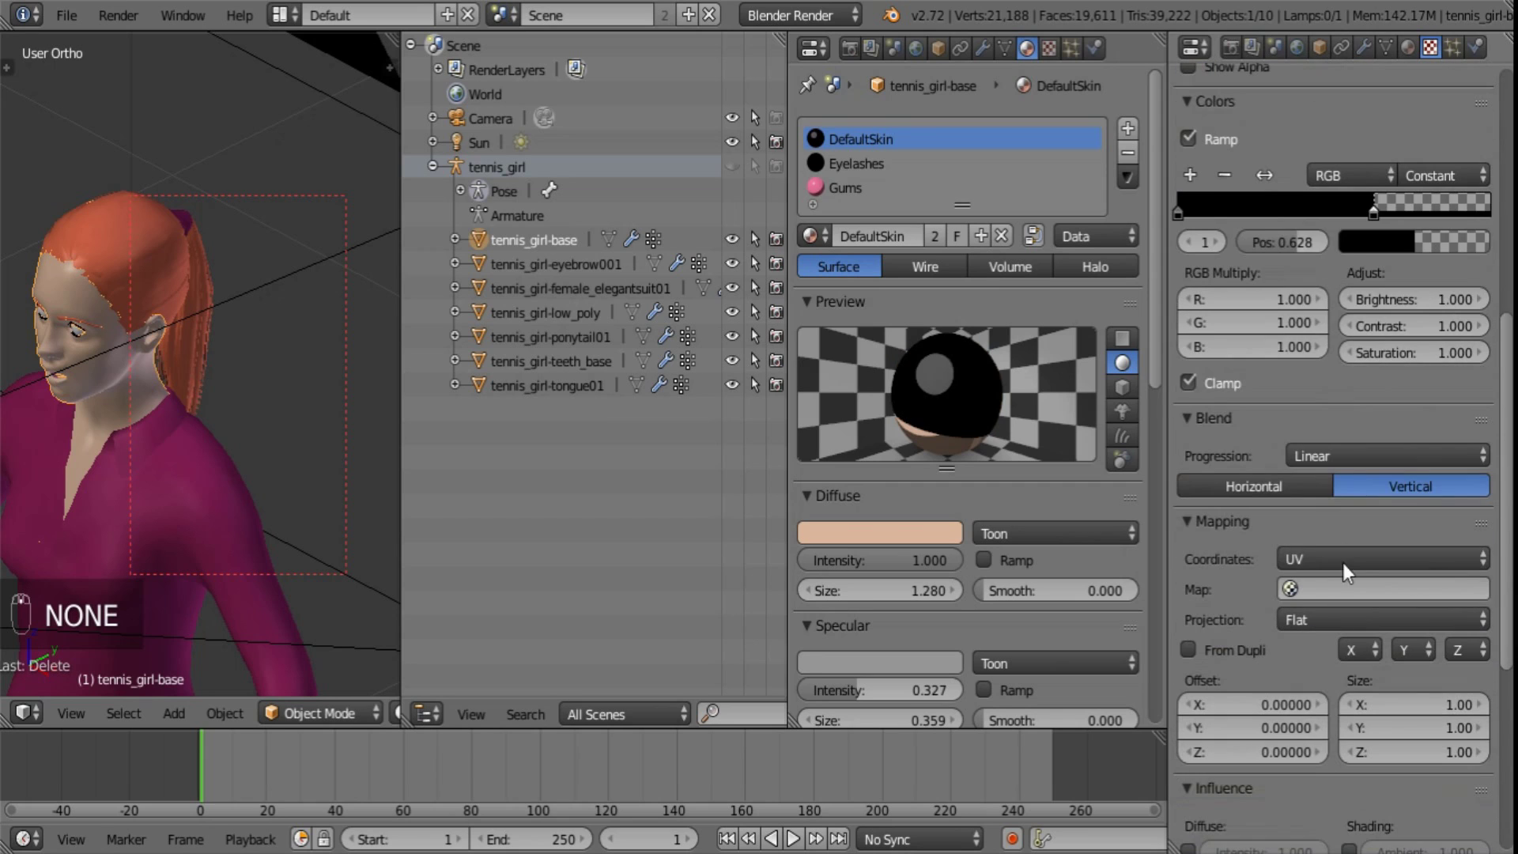
left_click(1343, 560)
left_click(1340, 371)
- Remap the DefaultSkin texture's X axis to Y and Y axis to Z, and enable its specular color influence
left_click(1358, 617)
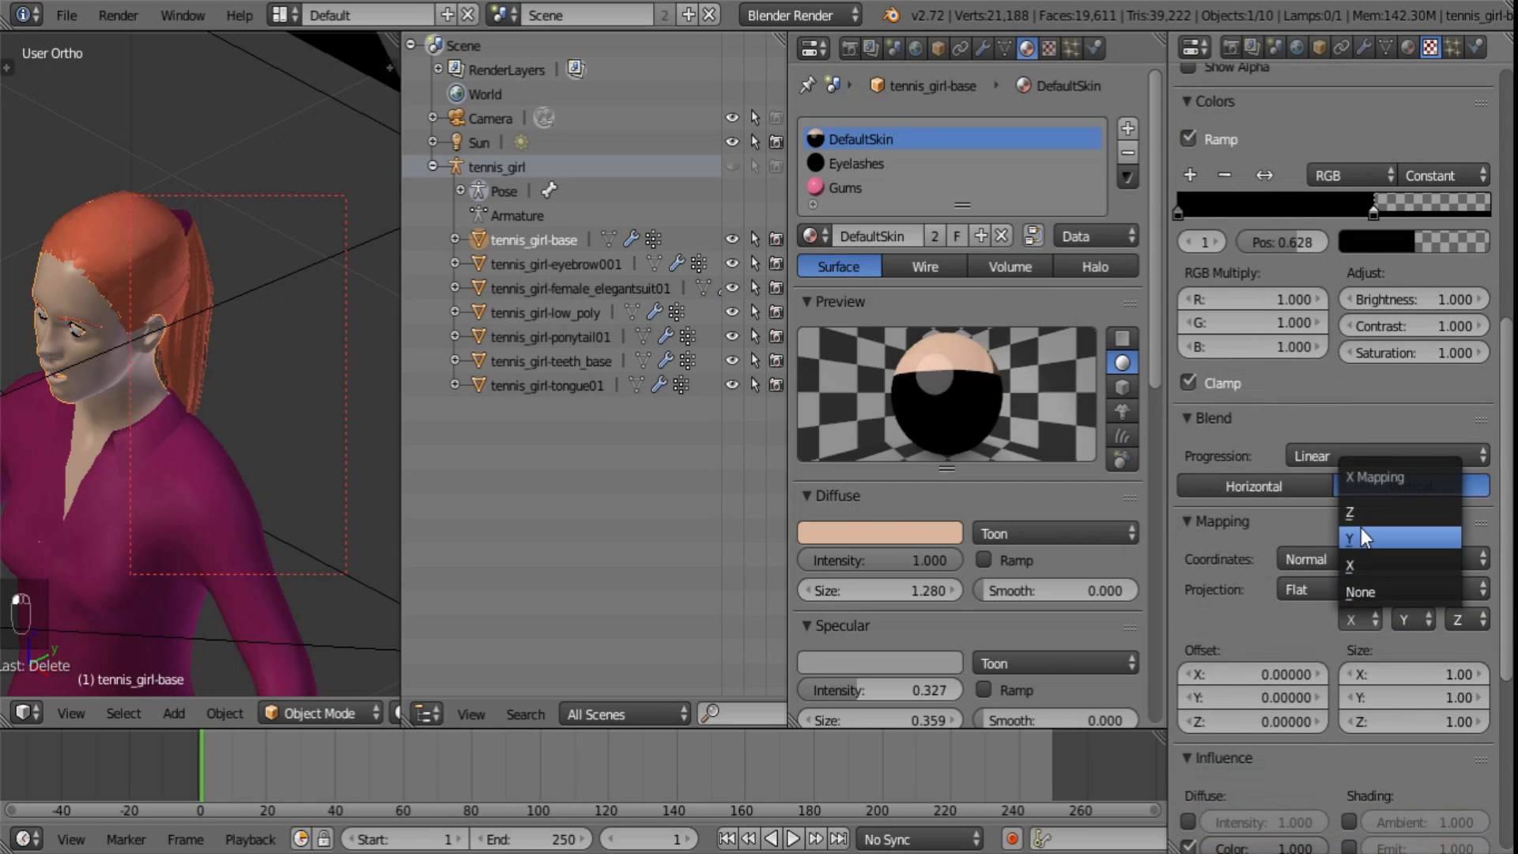
left_click(1364, 534)
left_click(1414, 620)
left_click(1412, 512)
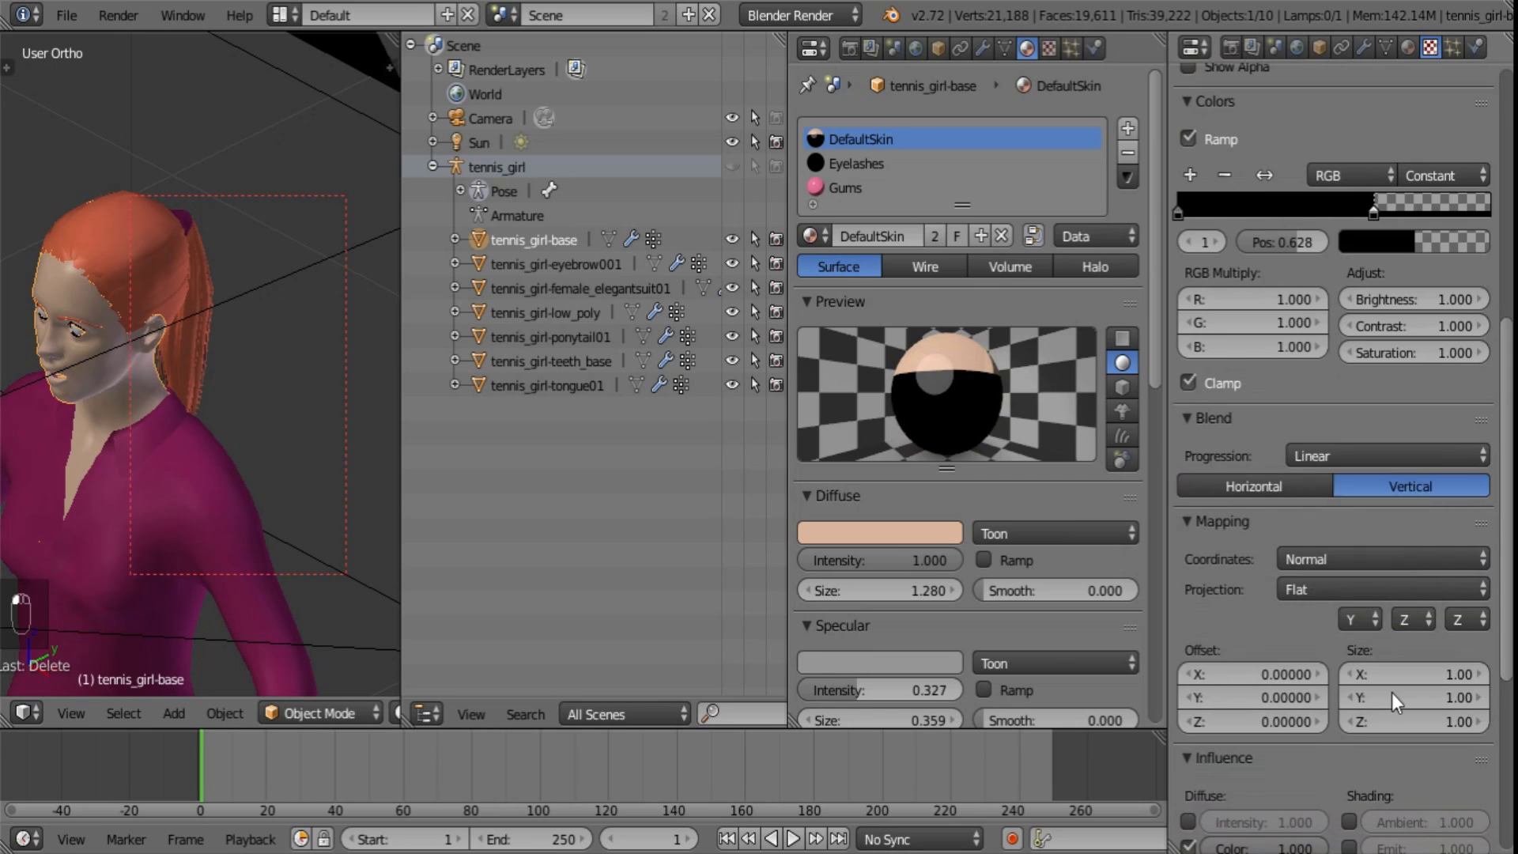
scroll(1391, 692, "down", 5)
left_click(1188, 787)
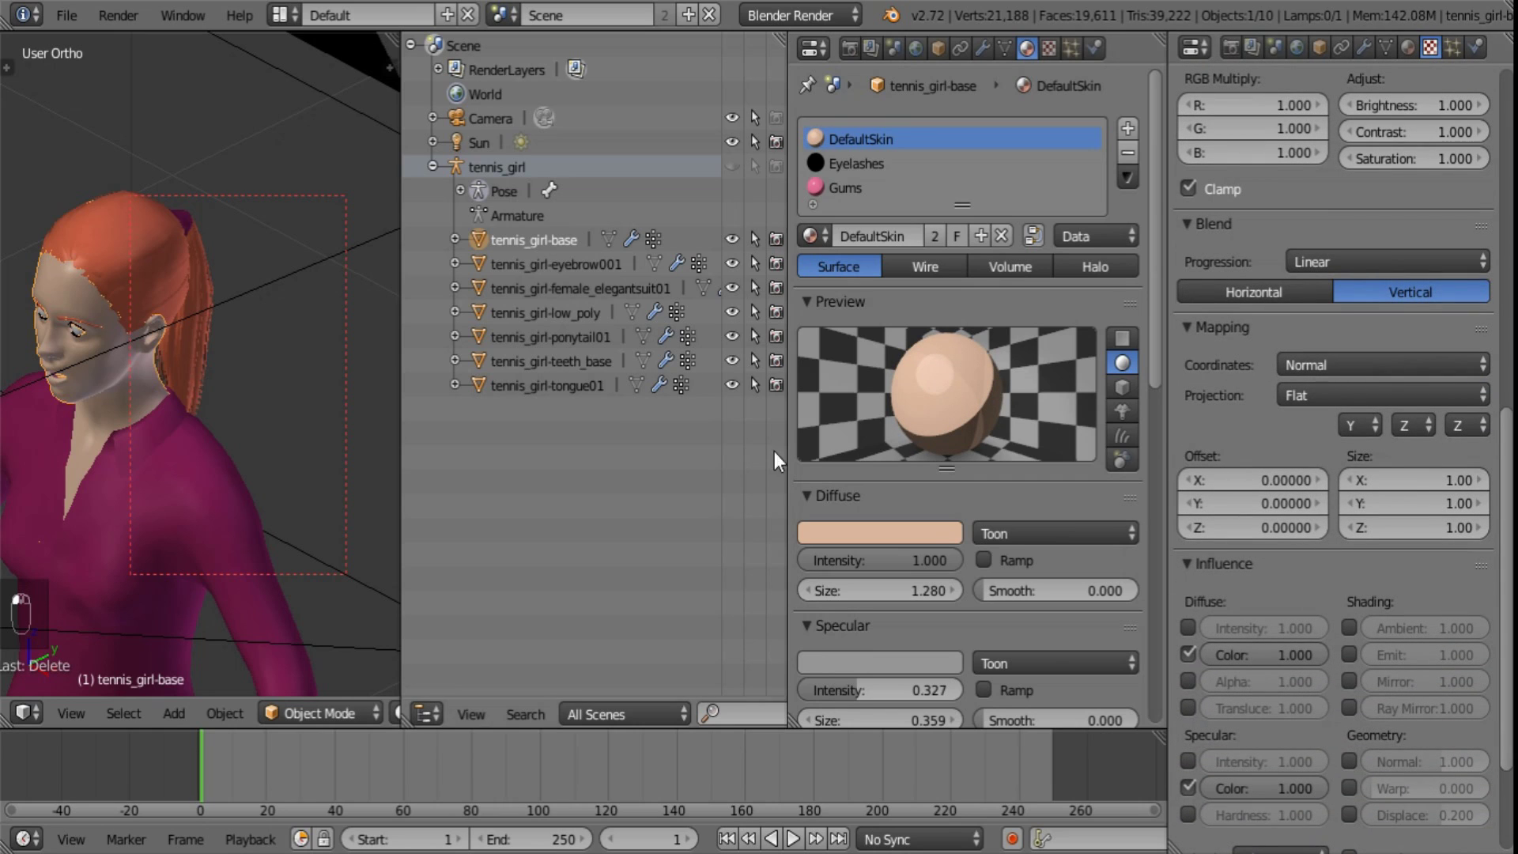
- Add "Normal texture" to the Gums material of tennis_girl-base and set its coordinates to Normal
left_click(852, 187)
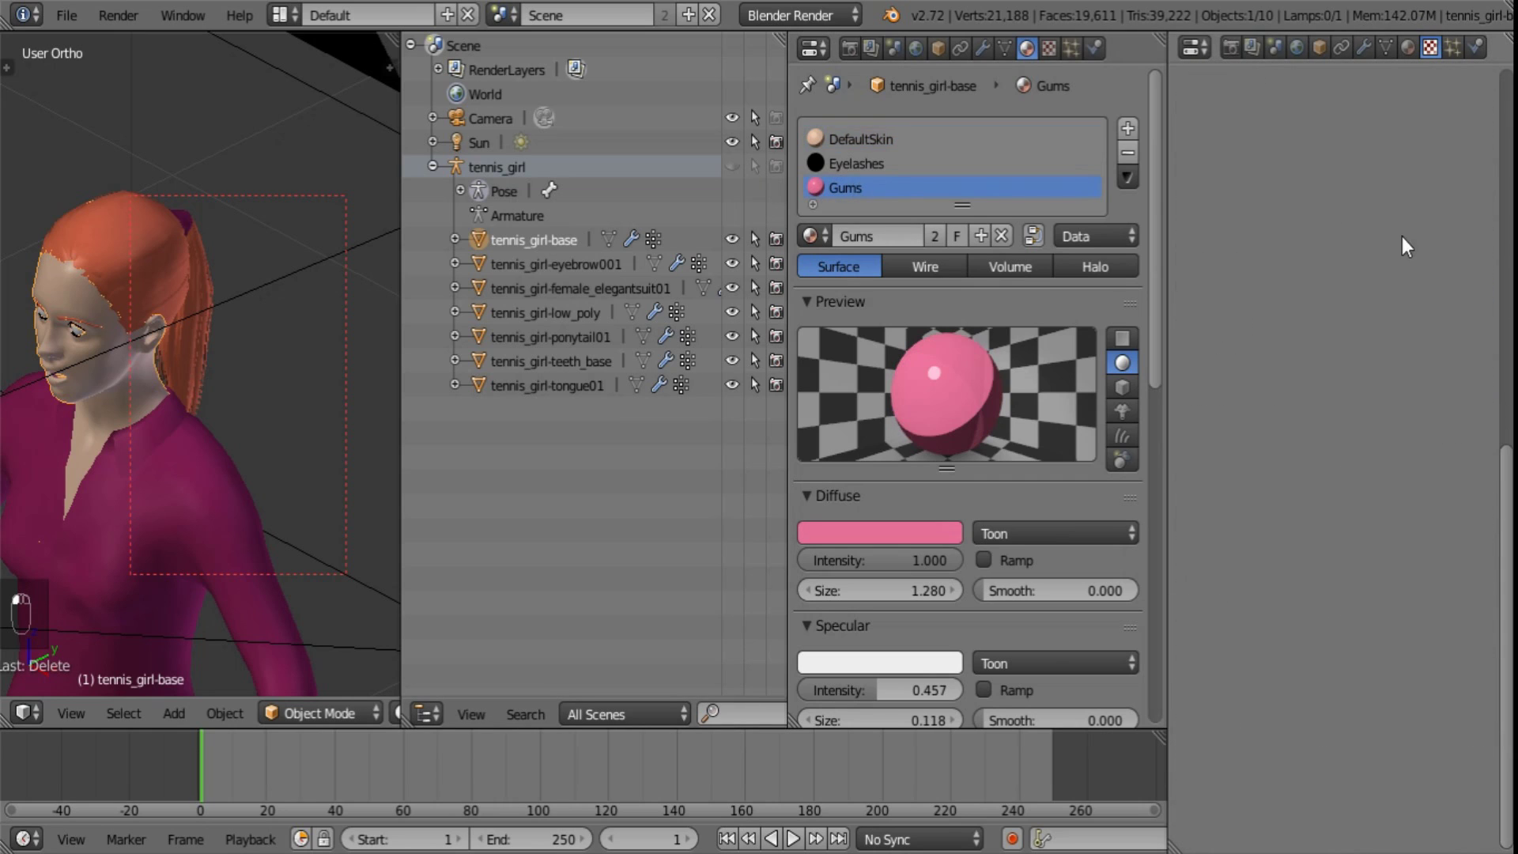
left_click(1408, 47)
left_click(1430, 47)
left_click_drag(1507, 498, 1510, 127)
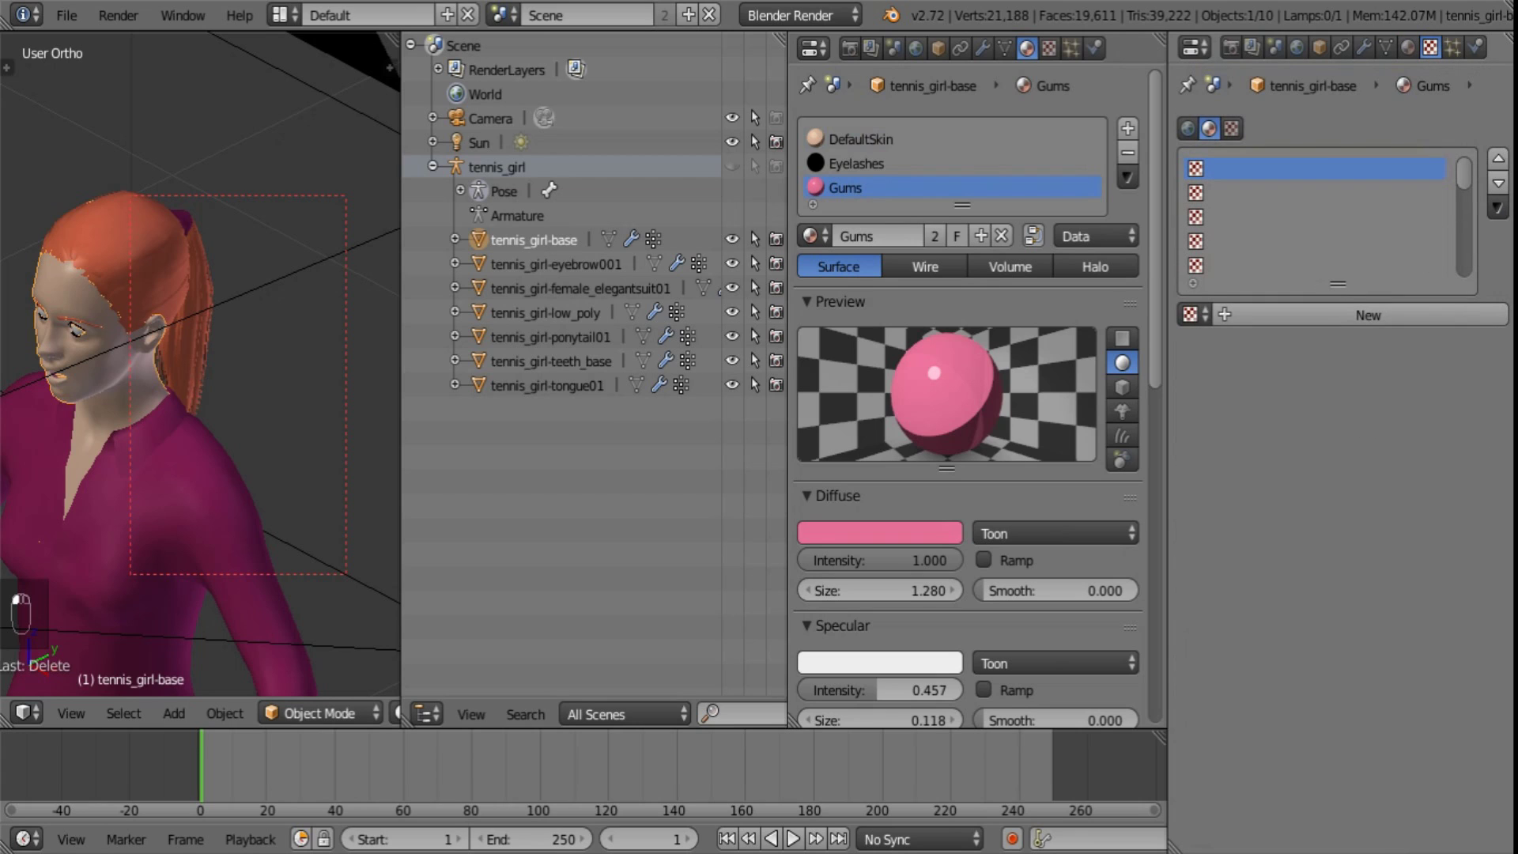
left_click(1194, 315)
left_click(1280, 476)
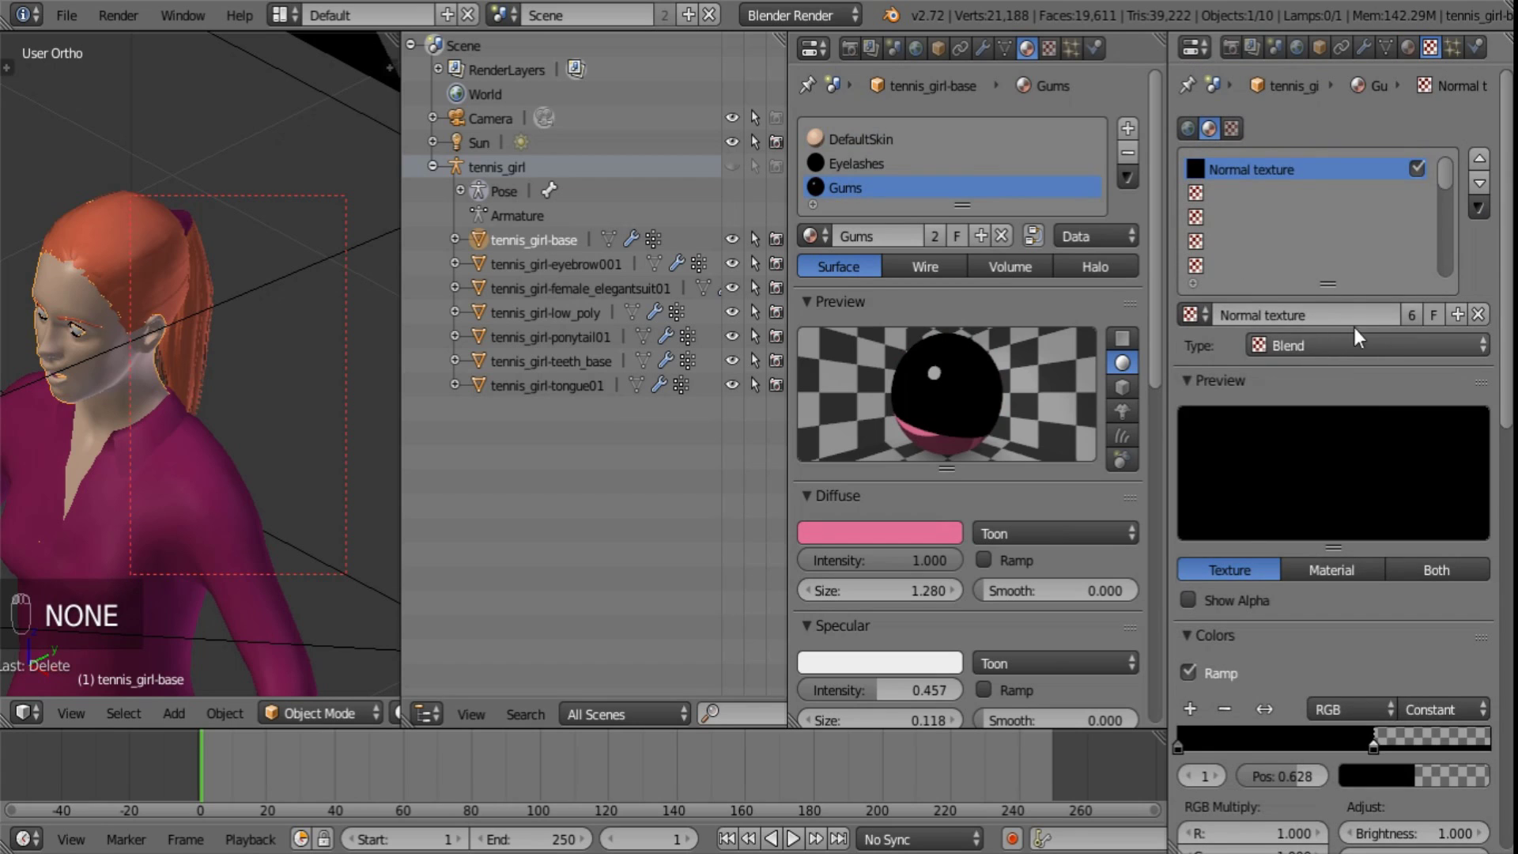
scroll(1375, 443, "down", 15)
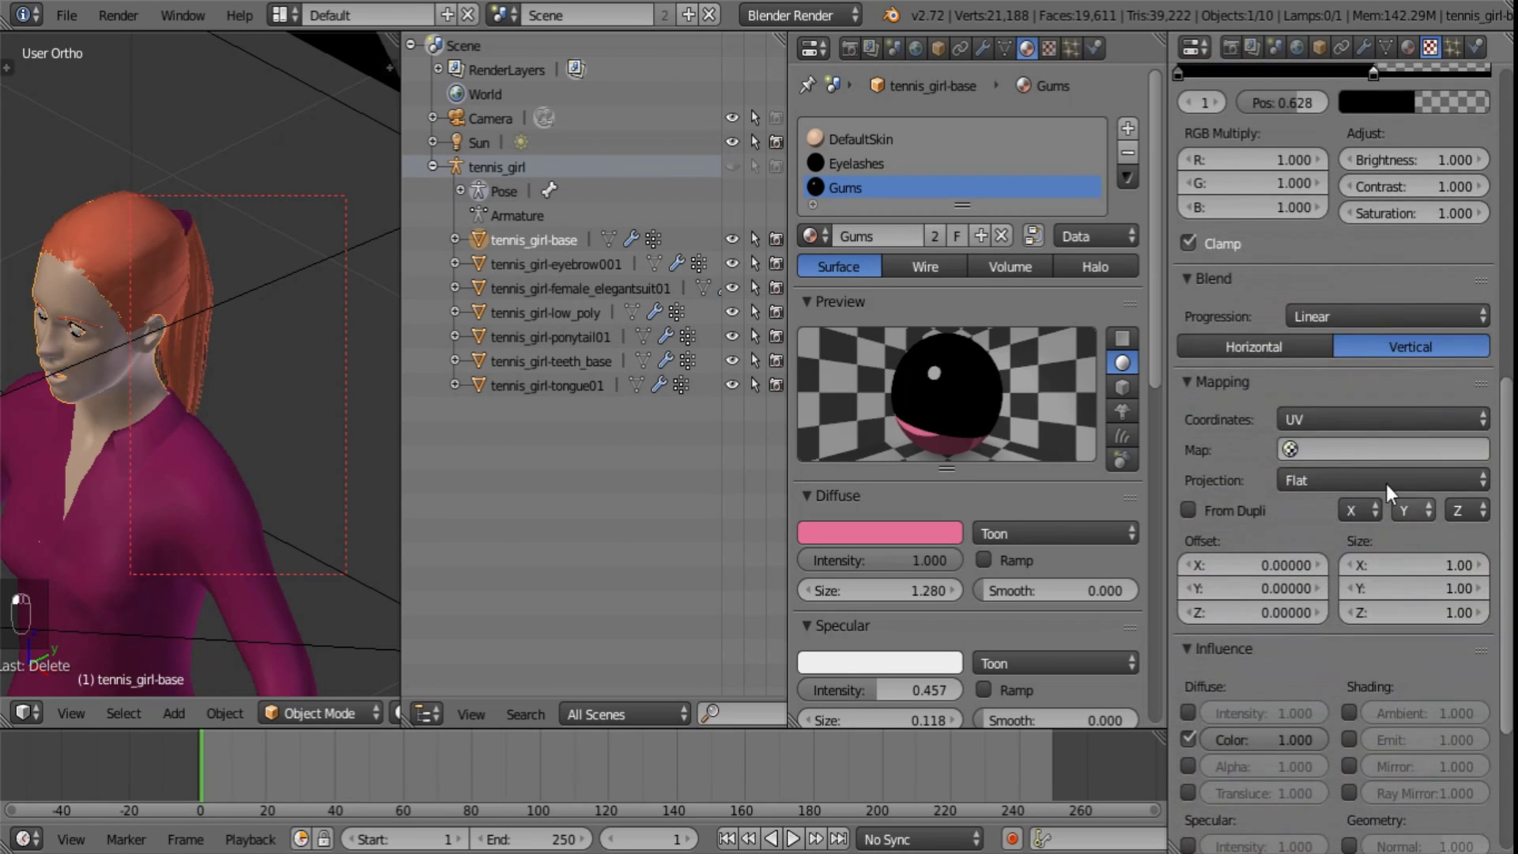
left_click(1383, 418)
left_click(1352, 221)
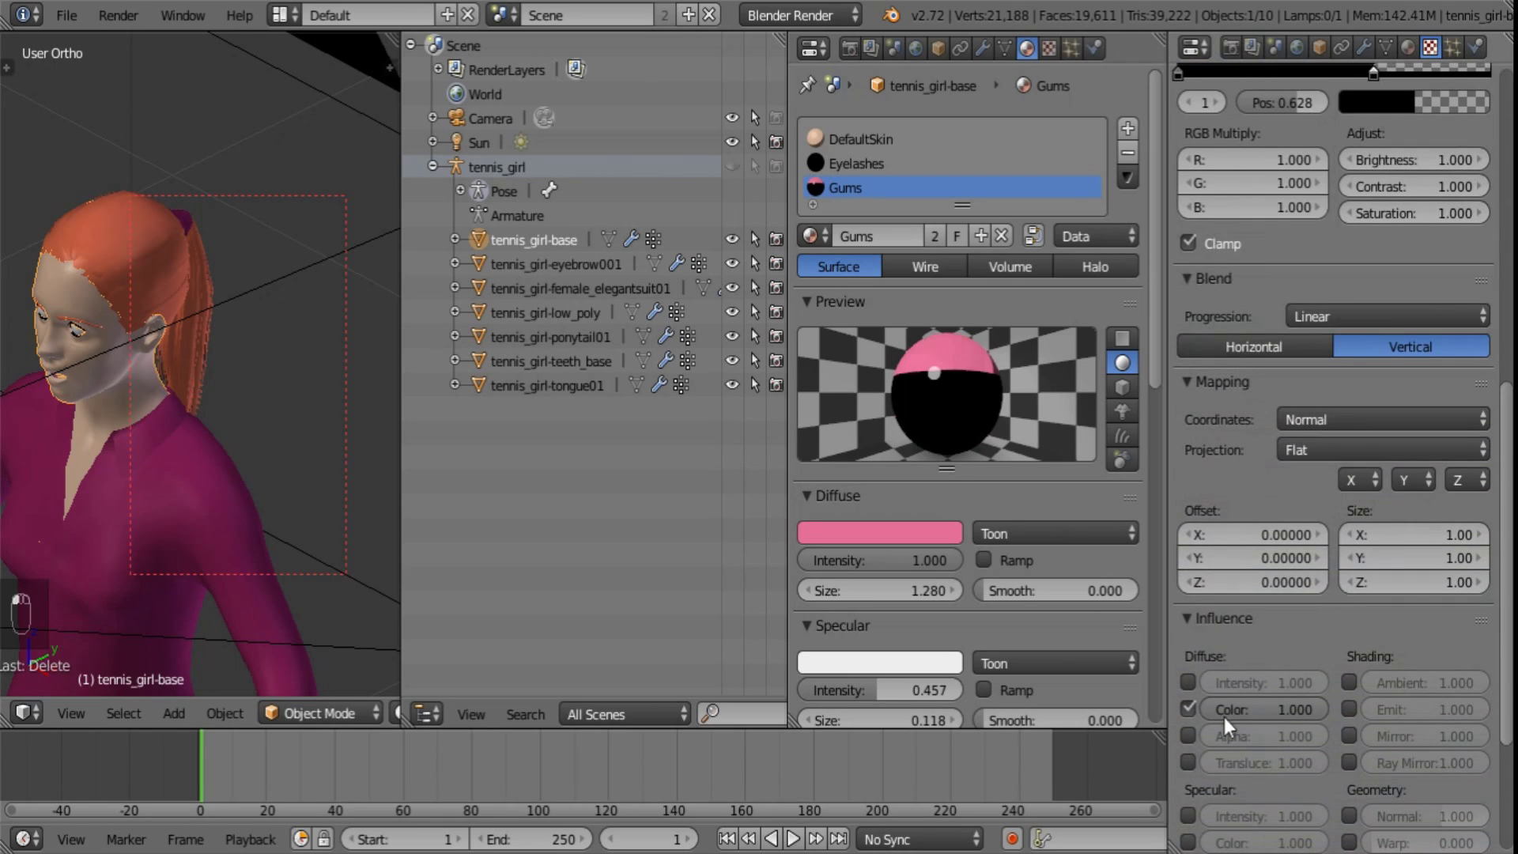
- Enable specular color influence for the Gums texture and remap its X axis to Y and Y axis to Z
left_click(1188, 842)
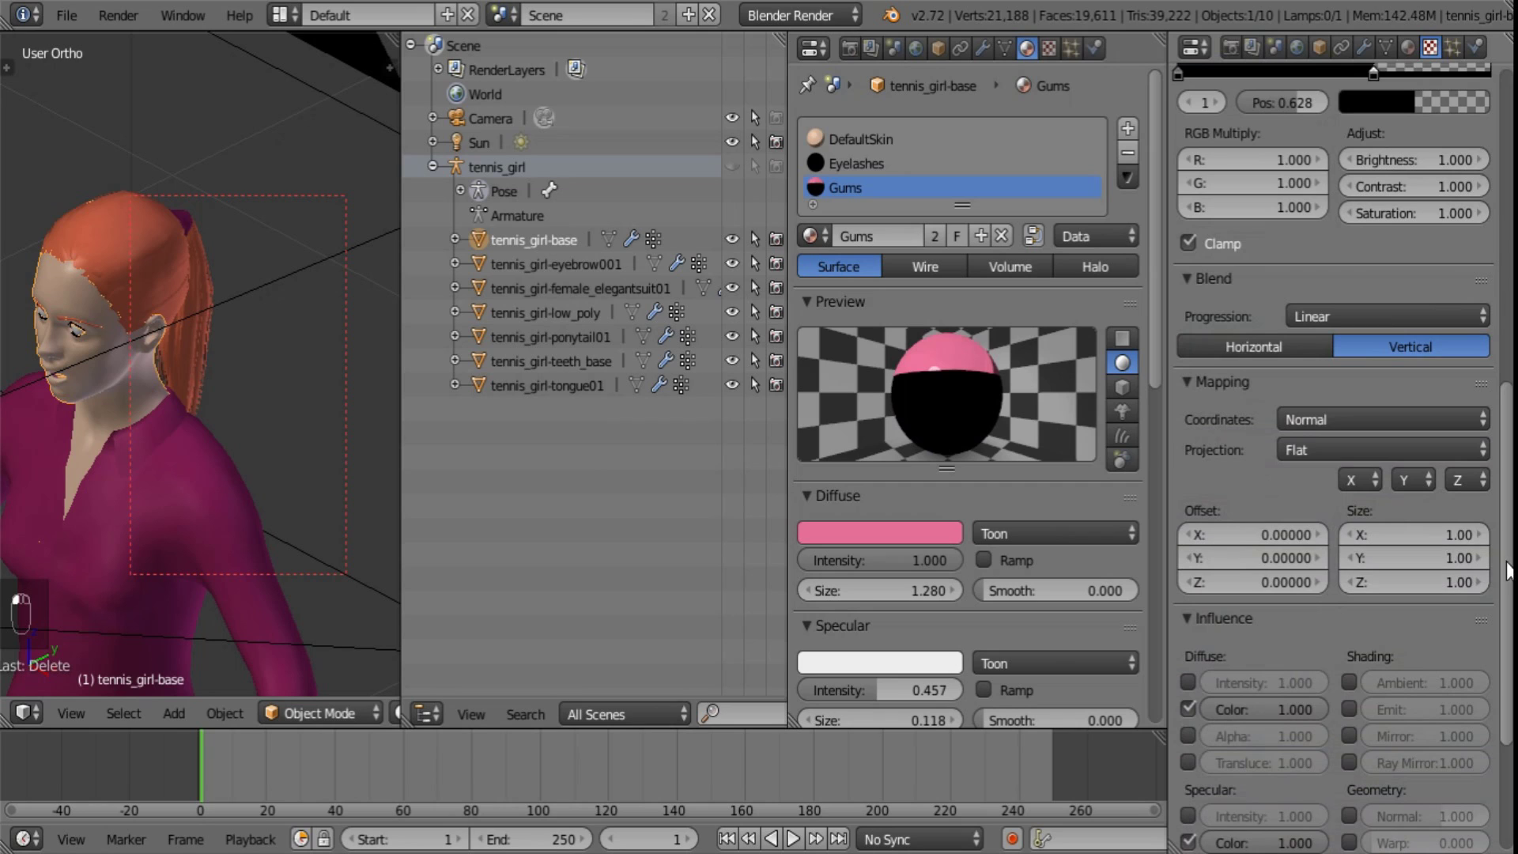
left_click(1352, 486)
left_click(1372, 397)
left_click(1407, 477)
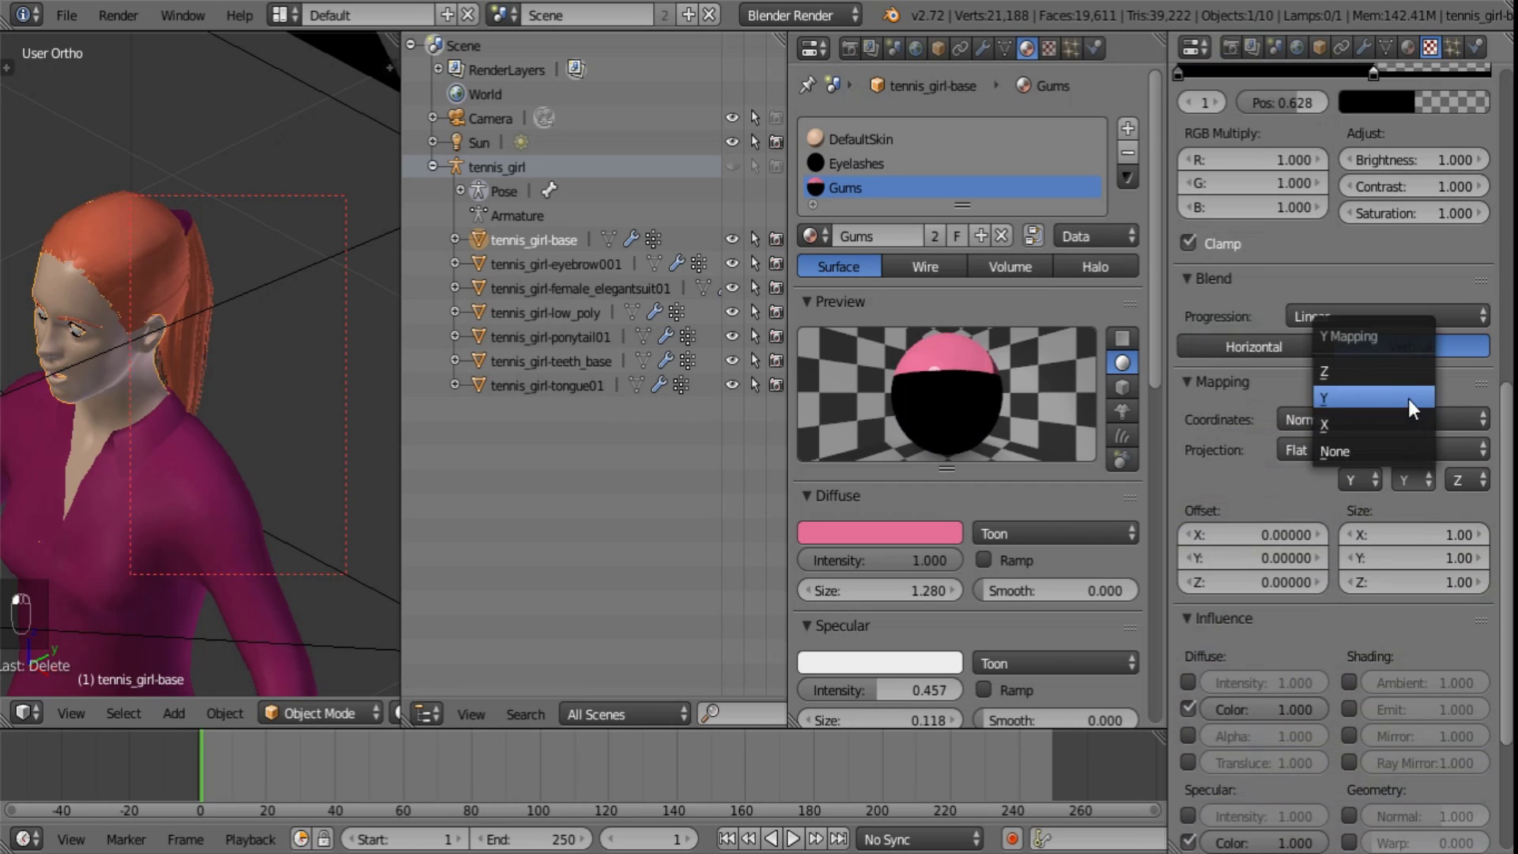
left_click(1403, 371)
scroll(1403, 374, "up", 12)
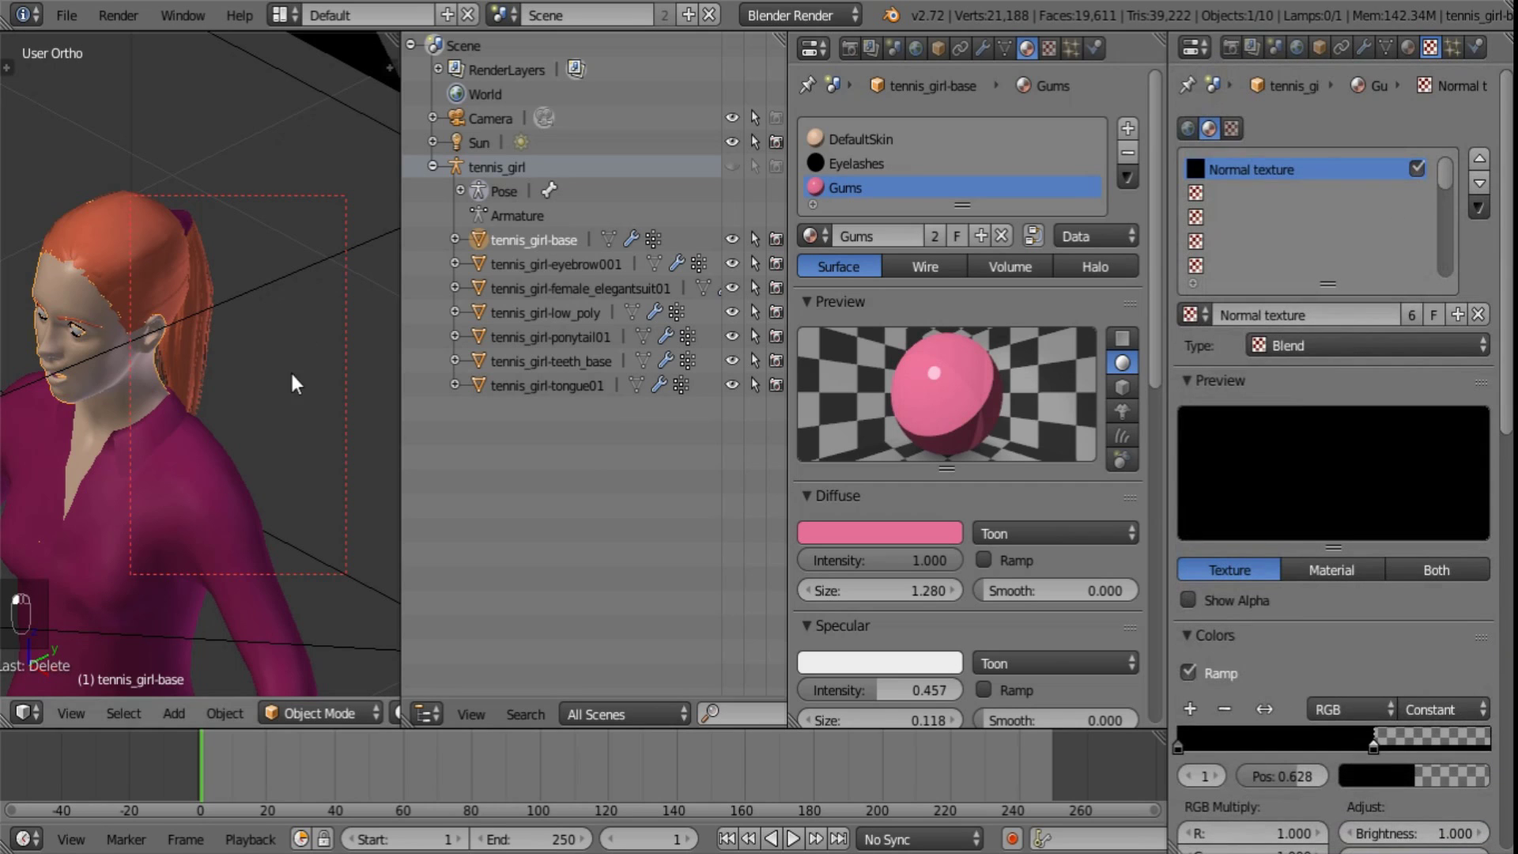
- Add "Normal texture" to the ponytail01.002 material of tennis_girl-eyebrow001 and set its coordinates to Normal
left_click(514, 263)
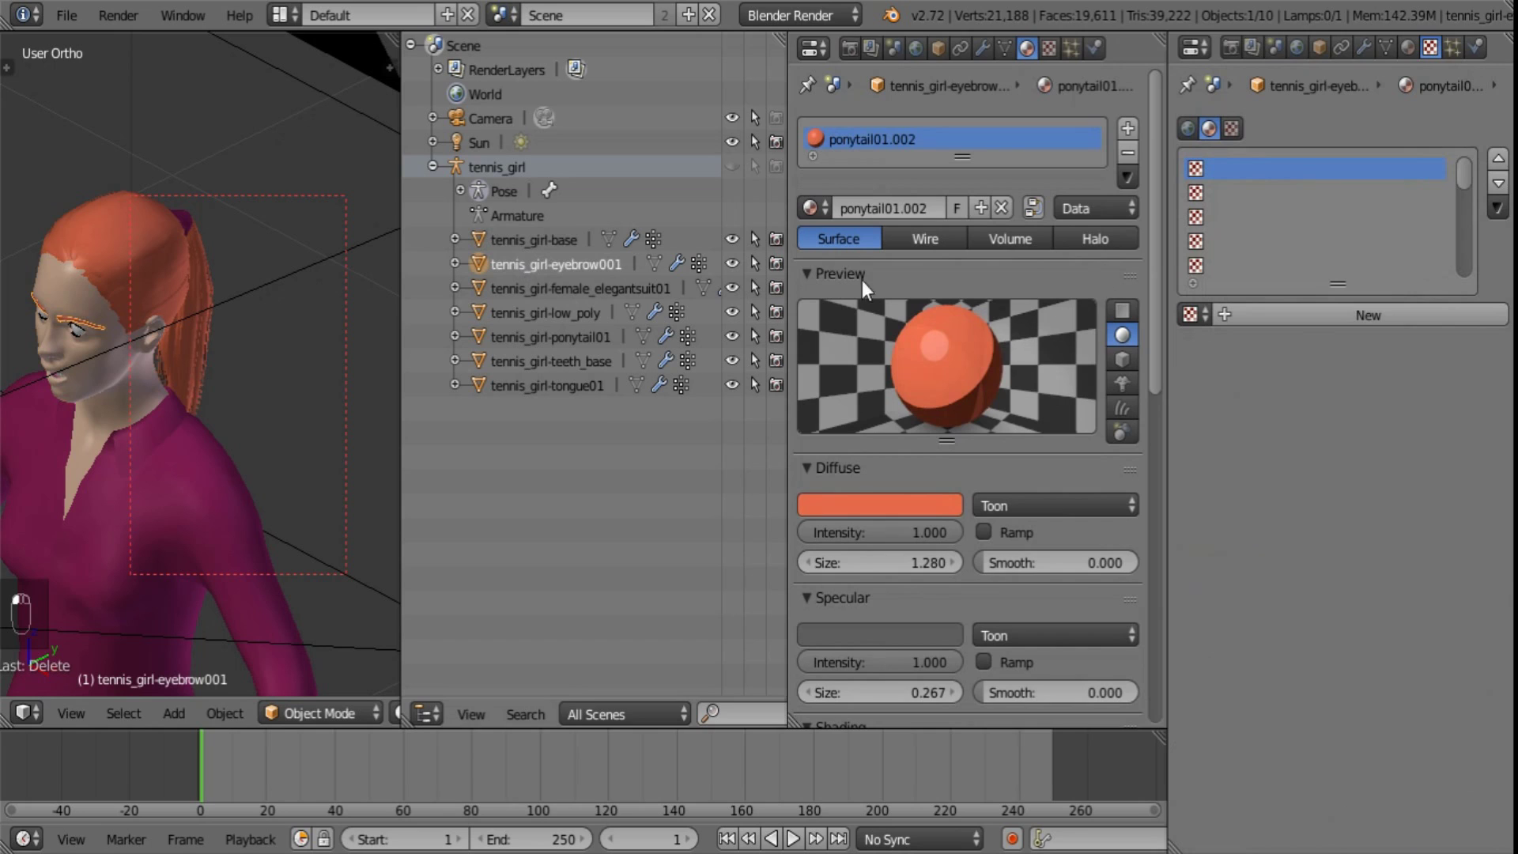
left_click(1188, 315)
left_click(1255, 476)
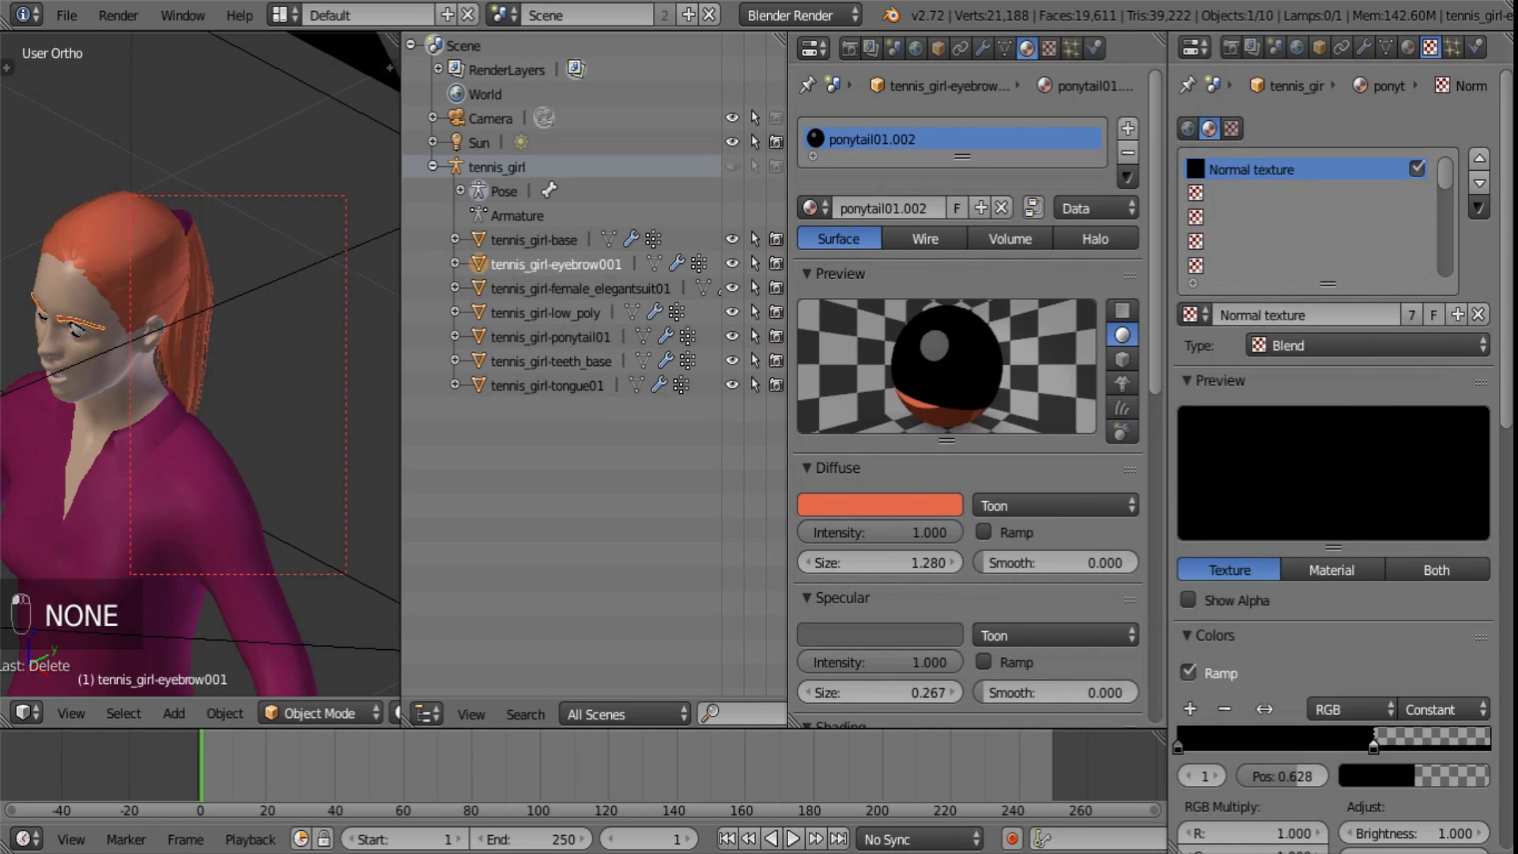
left_click_drag(1505, 377, 1505, 611)
left_click(1420, 584)
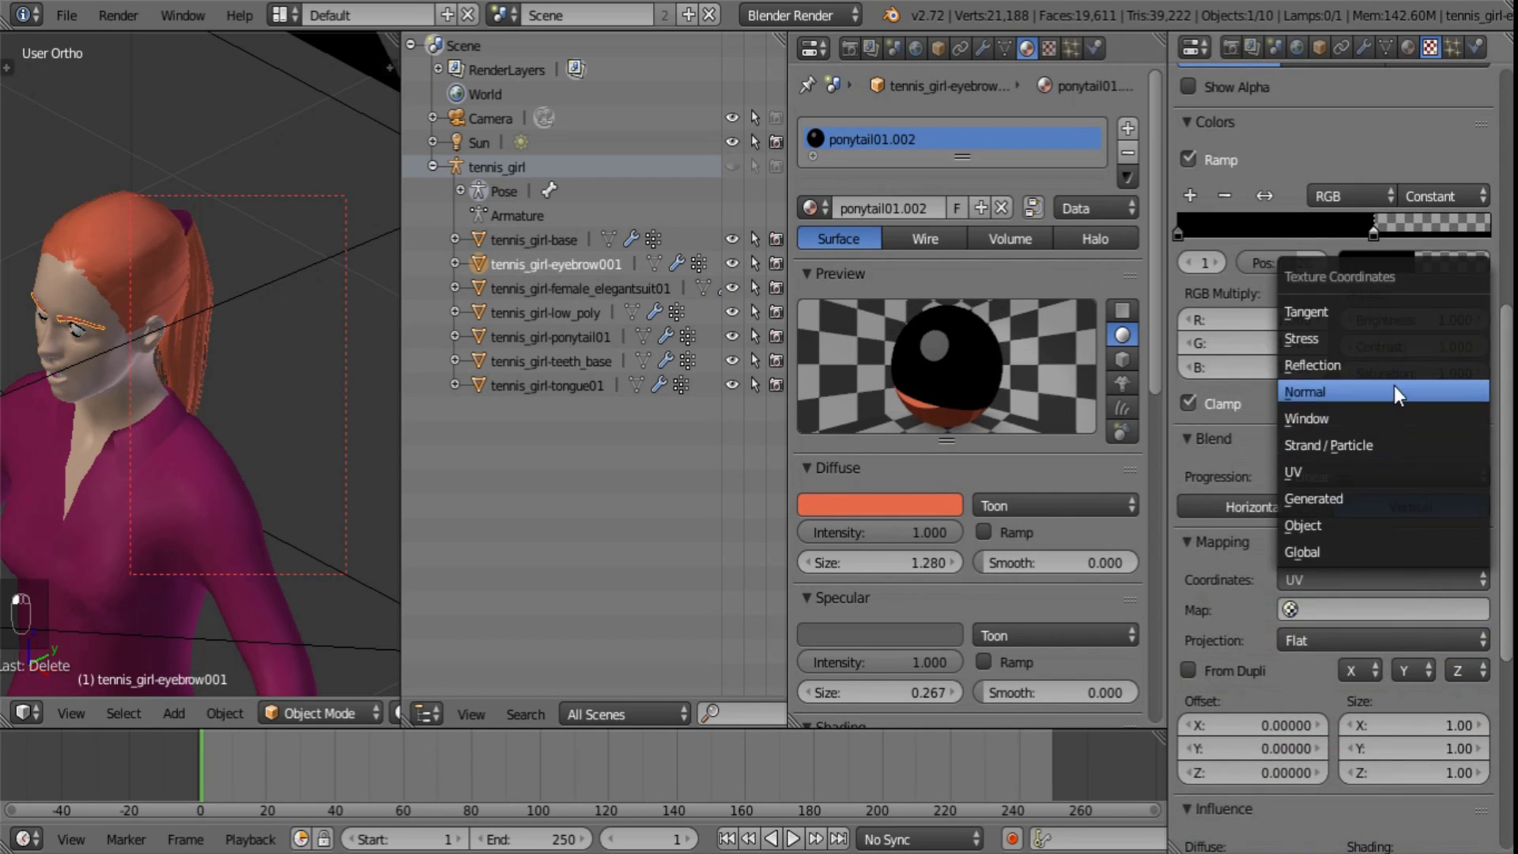
left_click(1393, 387)
- Remap the eyebrow texture's X axis to Y and Y axis to Z
scroll(1486, 632, "down", 8)
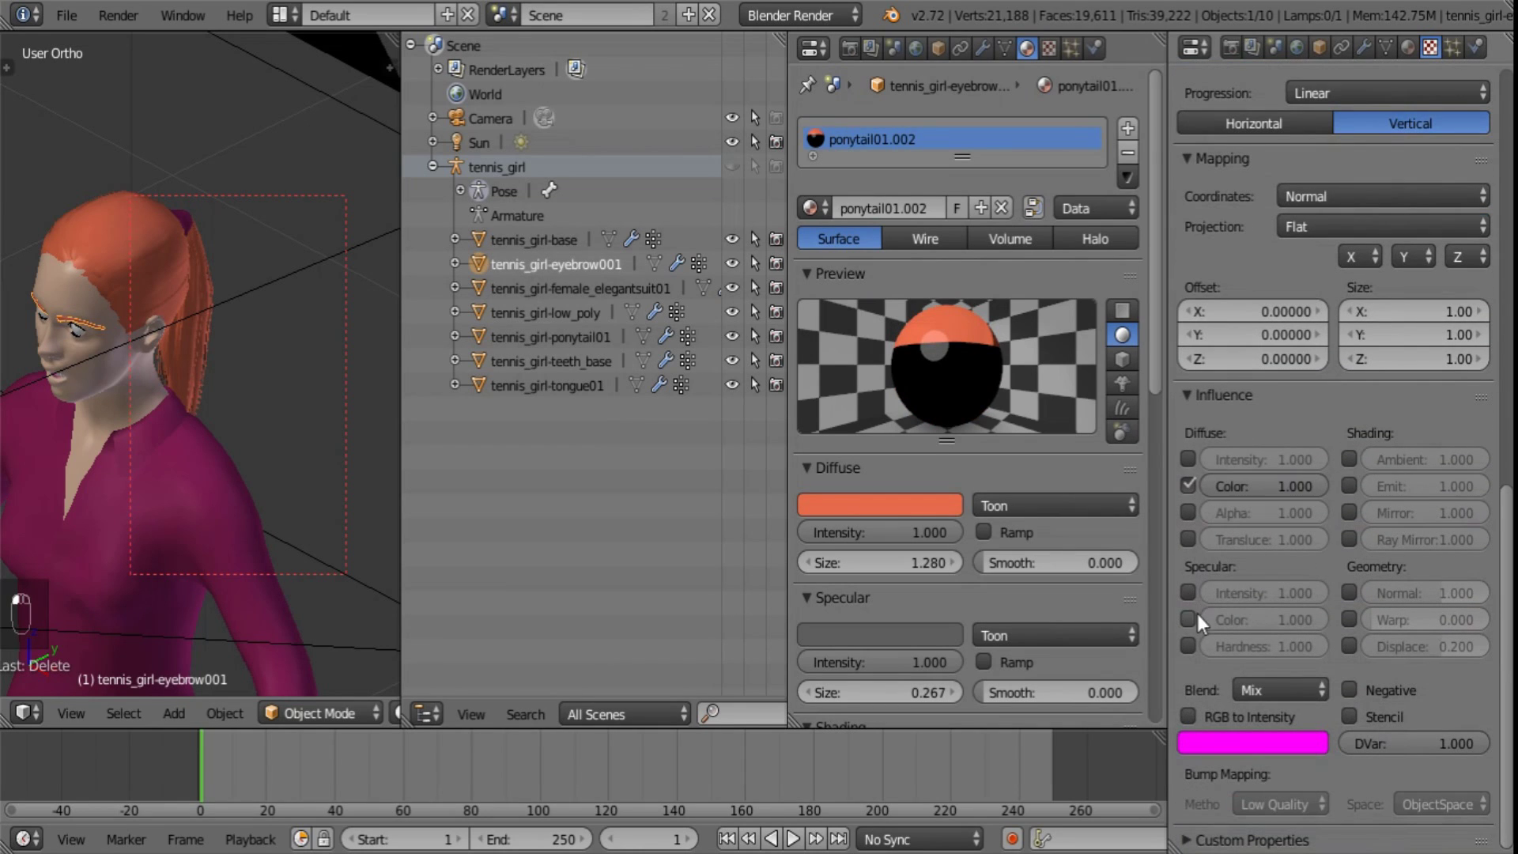
scroll(1415, 569, "up", 8)
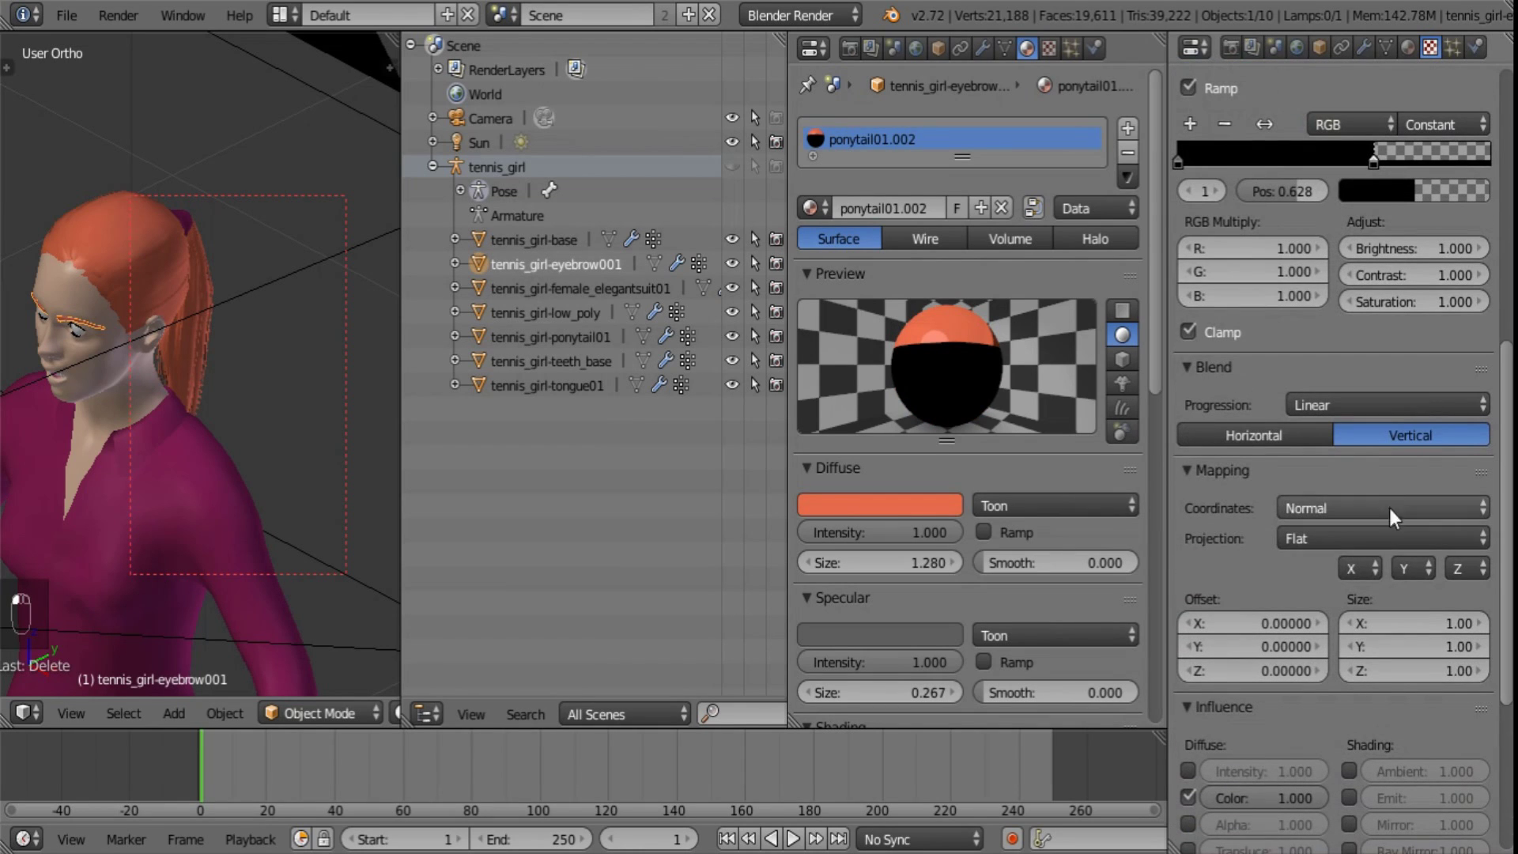
left_click(1358, 568)
left_click(1365, 474)
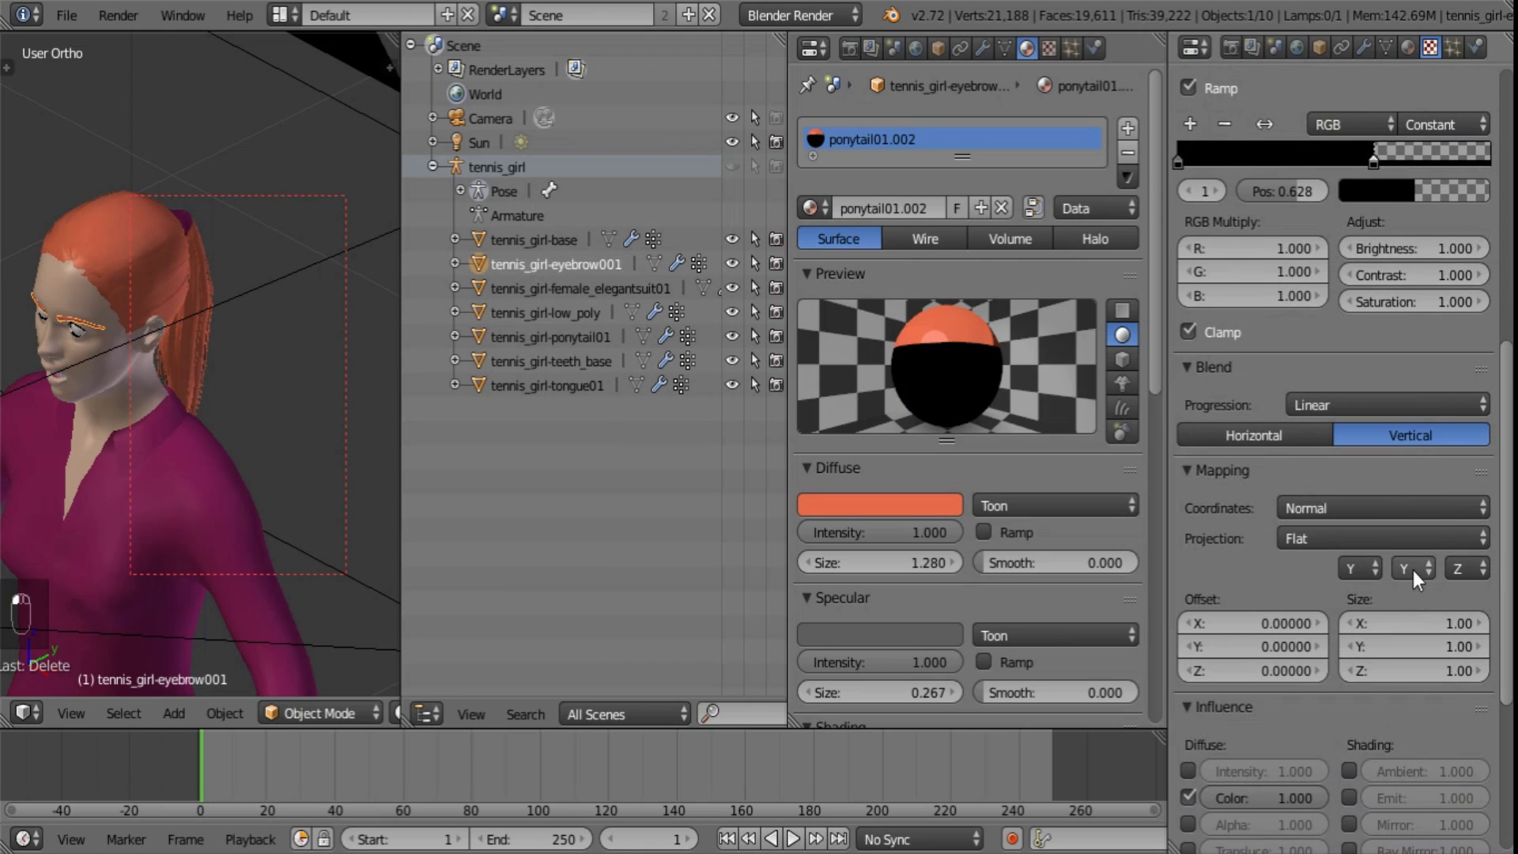
left_click(1412, 569)
left_click(1393, 459)
scroll(1393, 459, "up", 15)
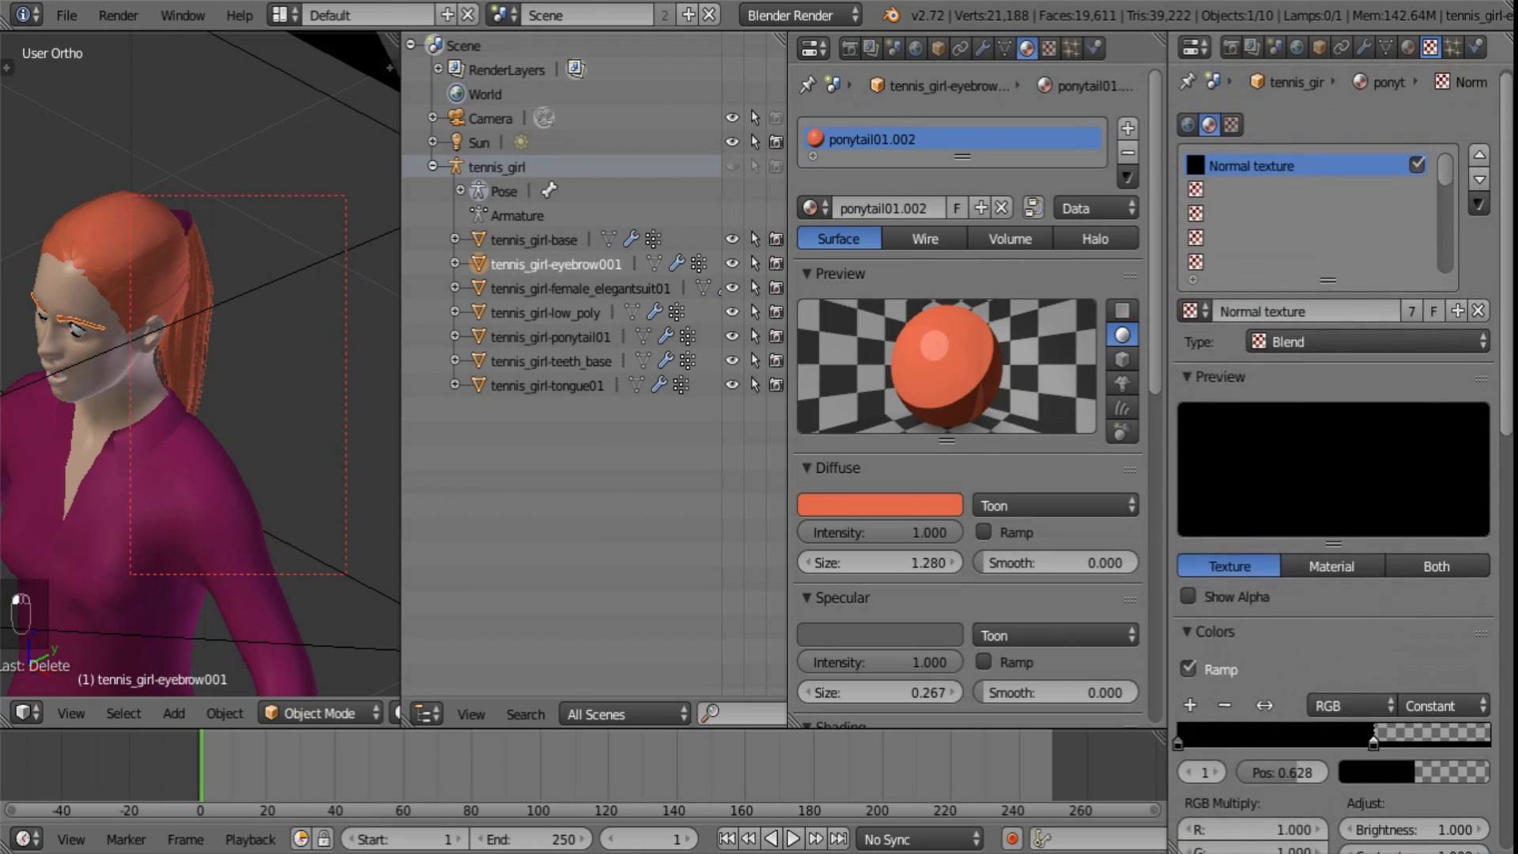
- Check the material textures of tennis_girl-female_elegantsuit01 and tennis_girl-low_poly
left_click(534, 287)
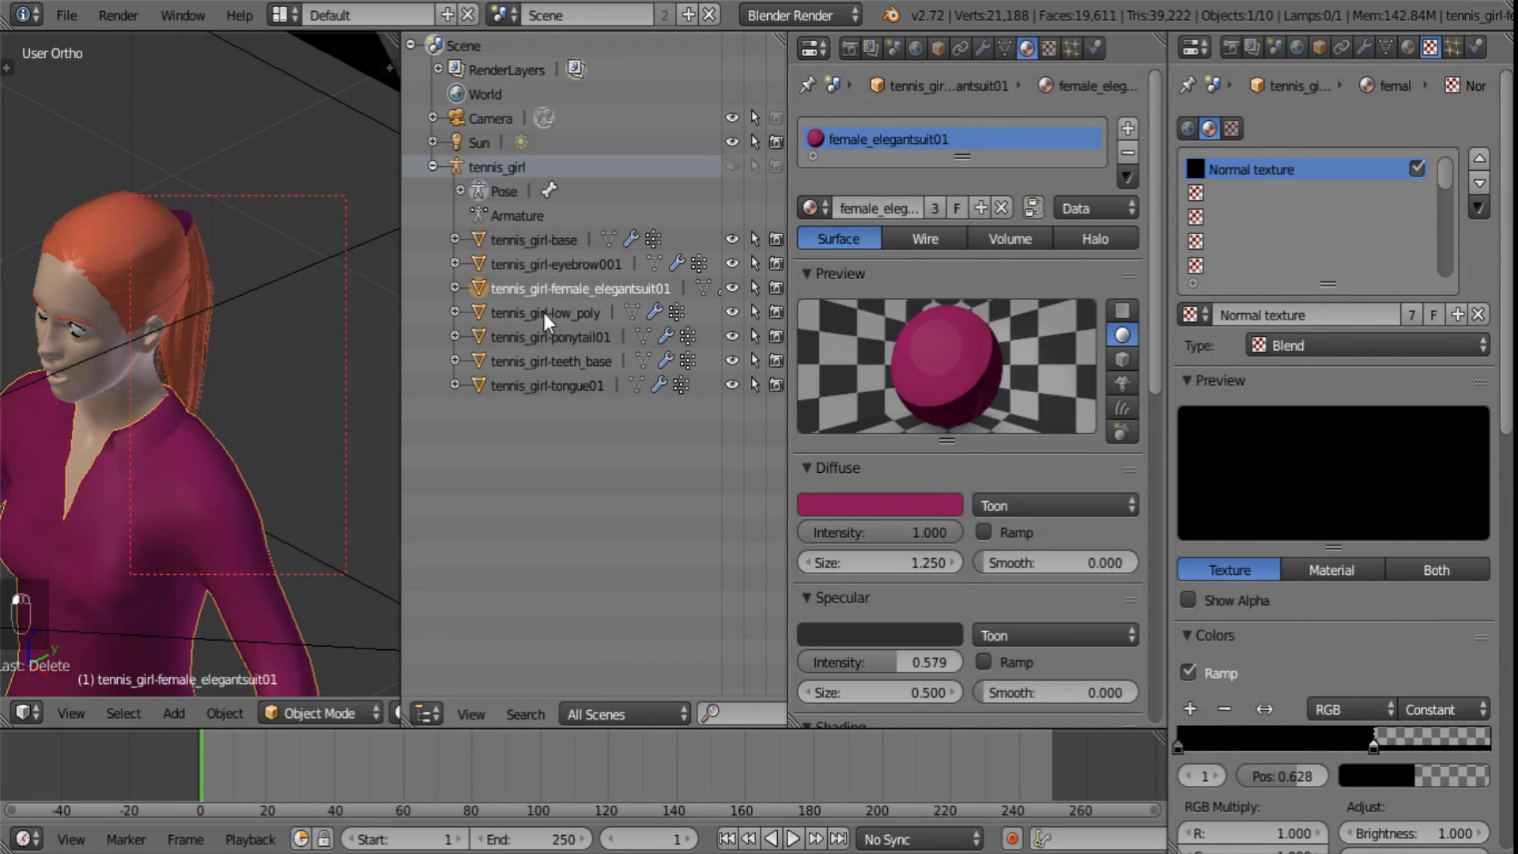
left_click(543, 312)
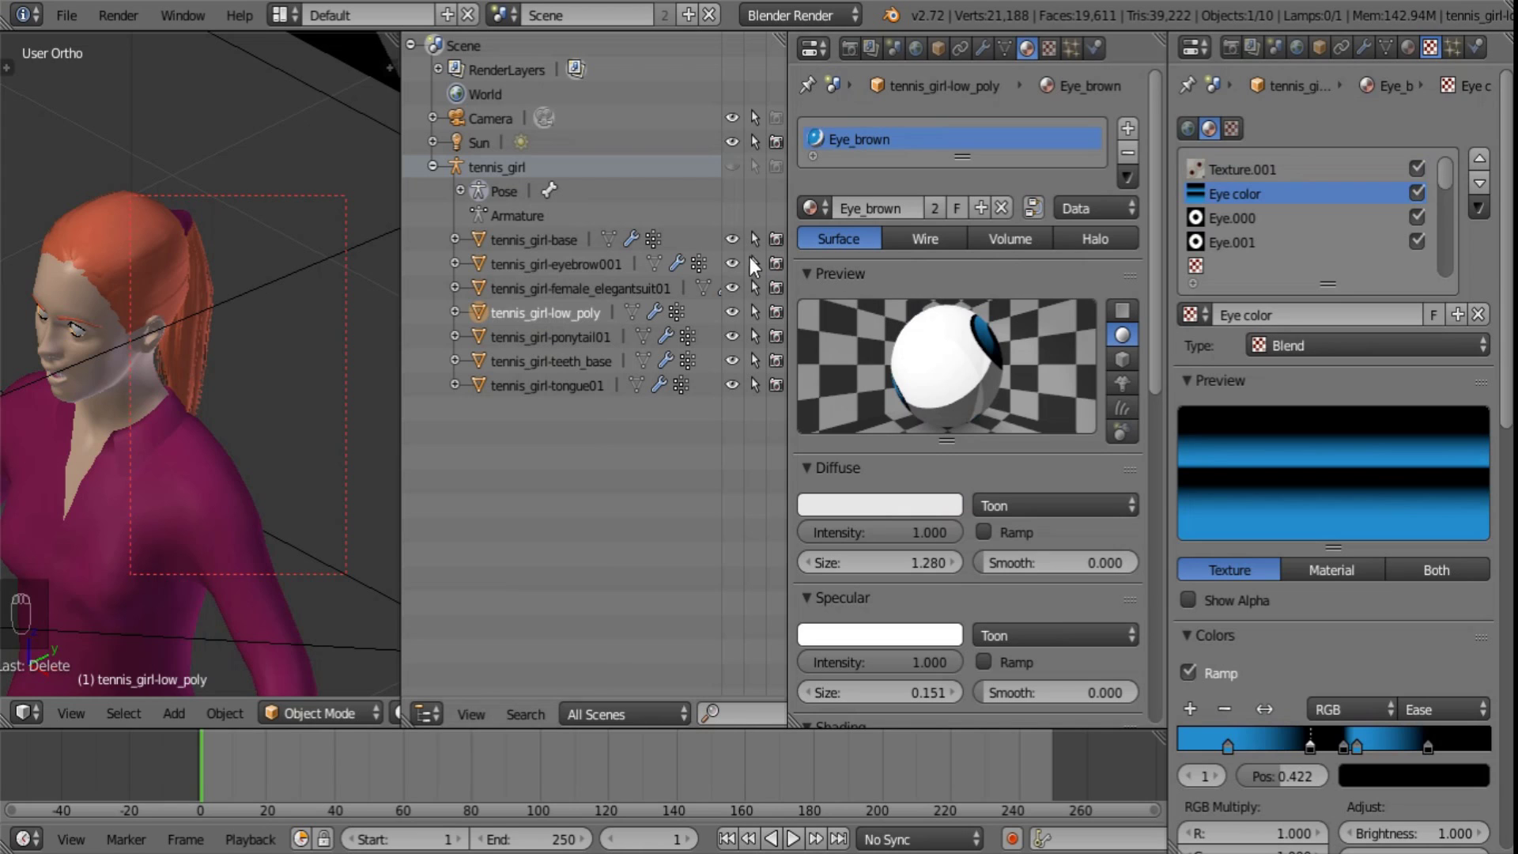
- Assign the existing Normal texture to the first texture slot of teethMaterial on tennis_girl-teeth_base
left_click(551, 335)
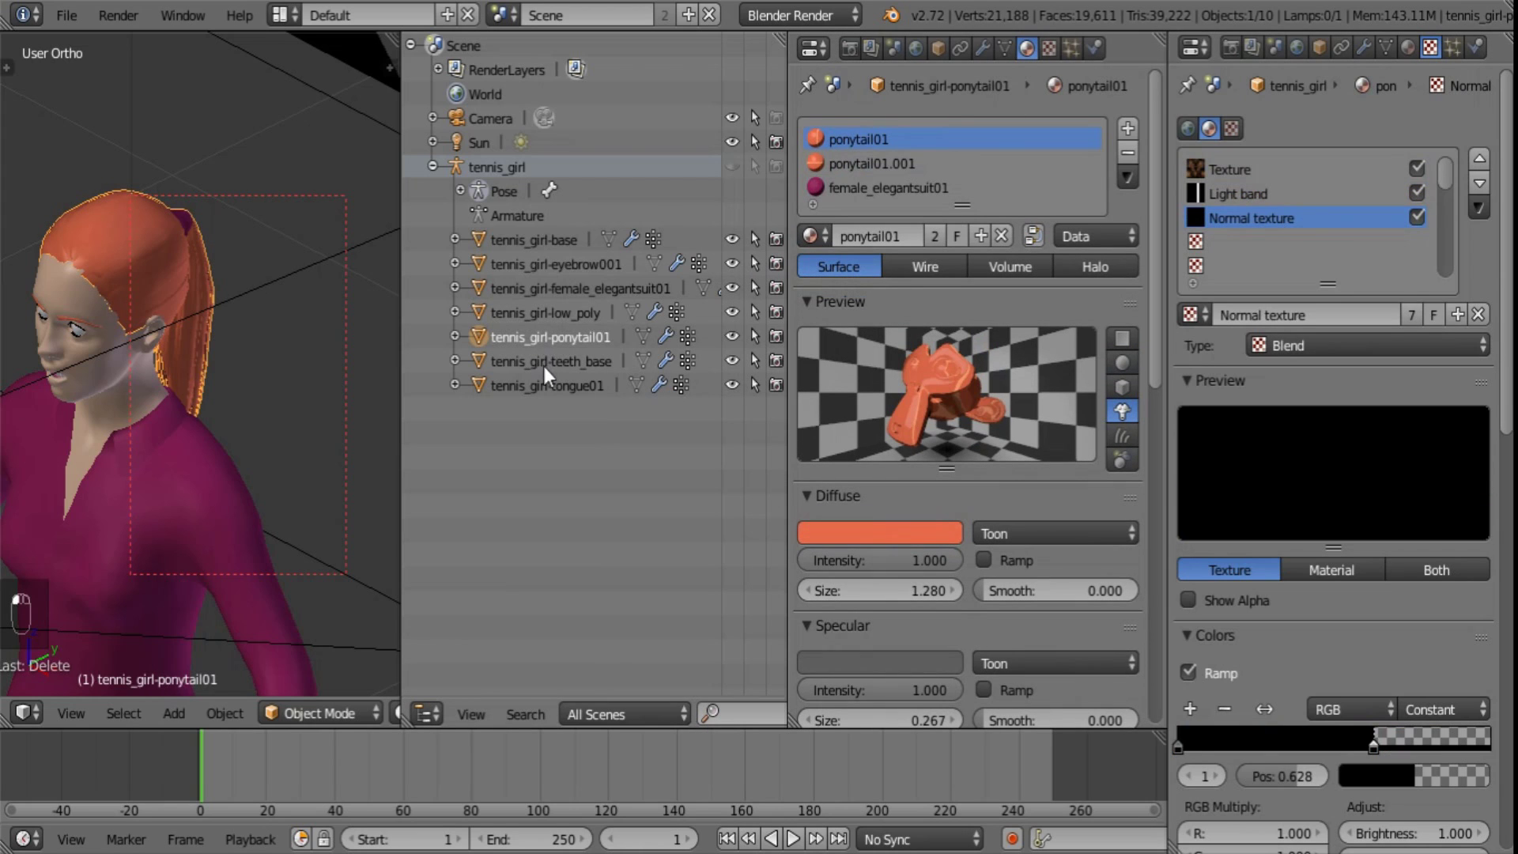
left_click(543, 362)
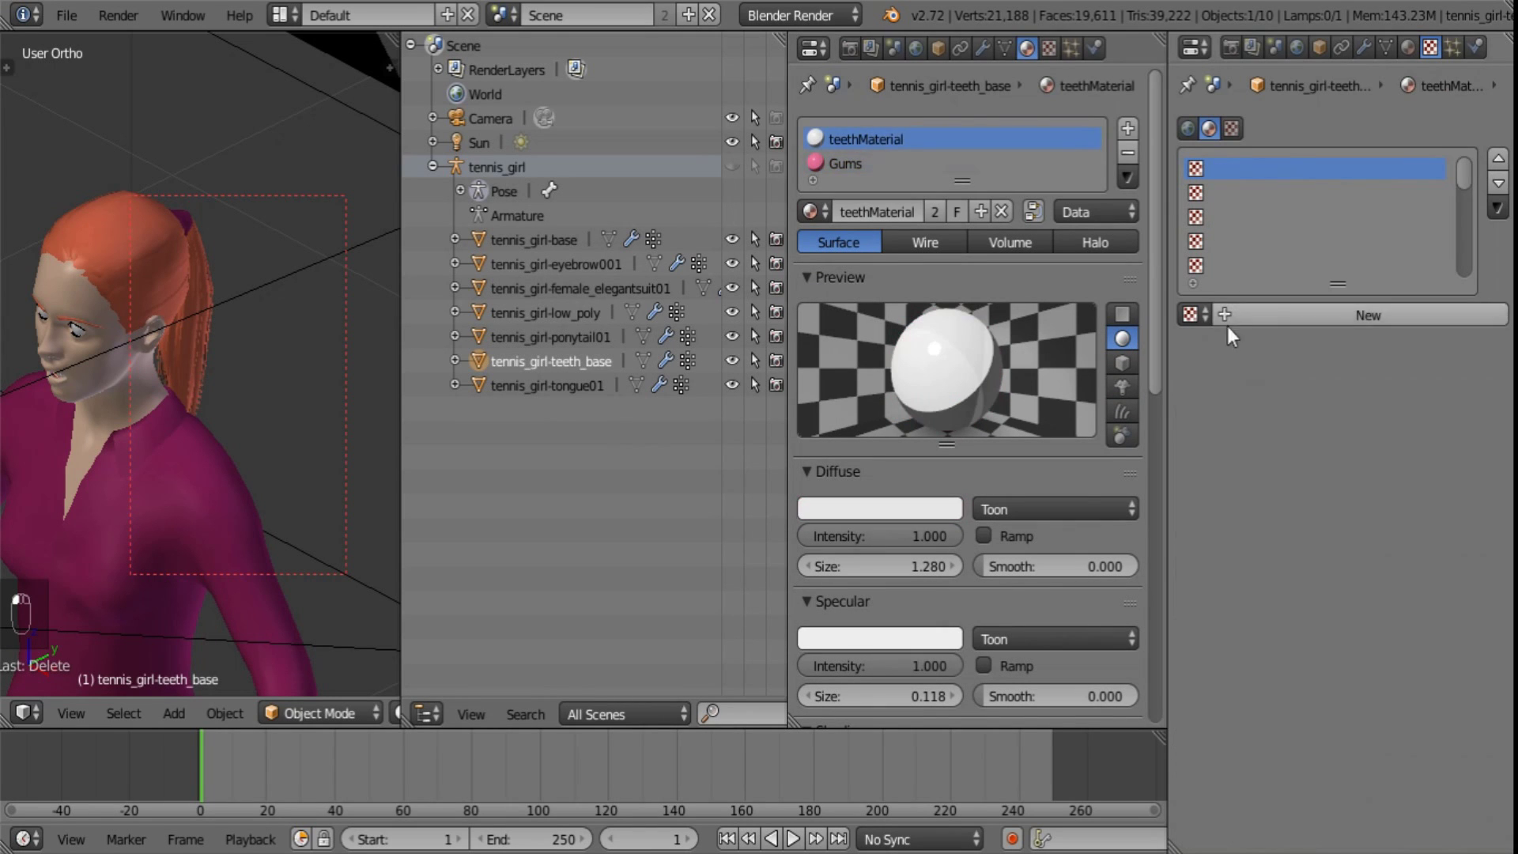
left_click(1193, 314)
left_click(1263, 475)
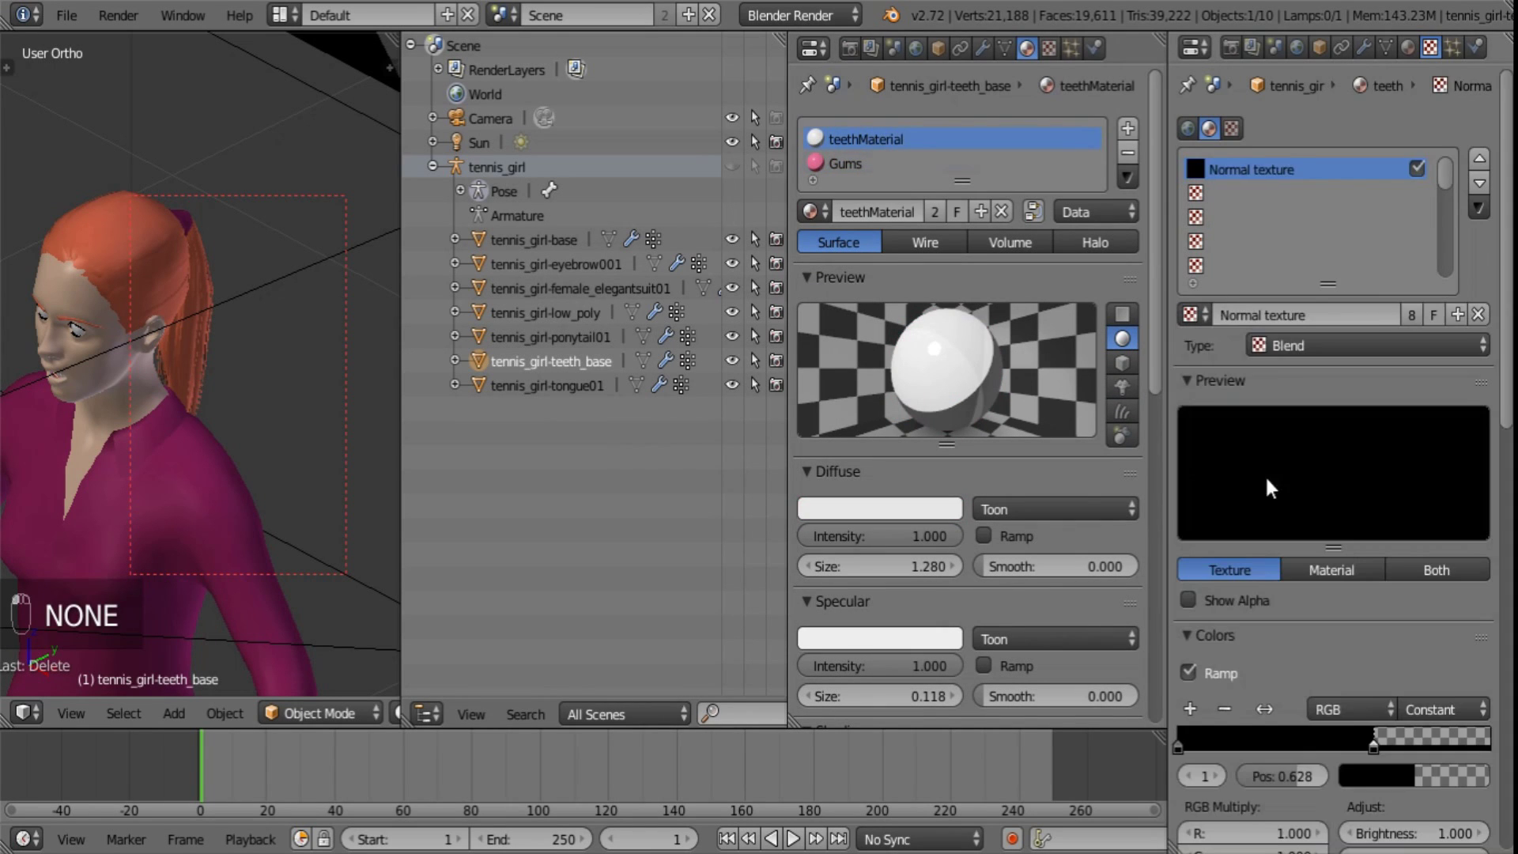
- Map the teeth texture with Normal coordinates, X axis to Y and Y axis to Z, and enable its specular color influence
left_click(1334, 419)
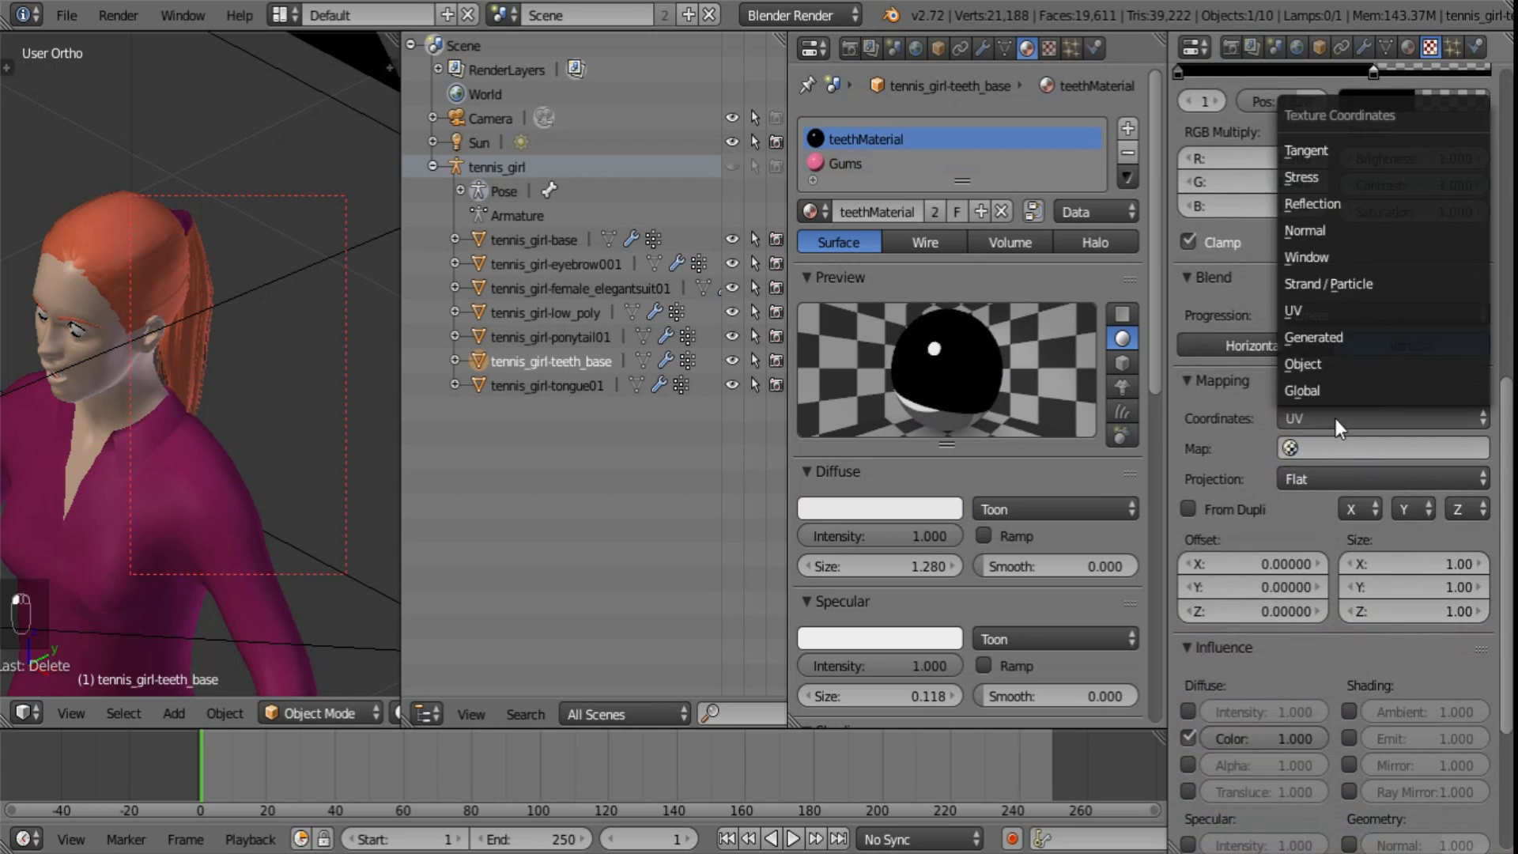
left_click(1334, 226)
left_click(1372, 479)
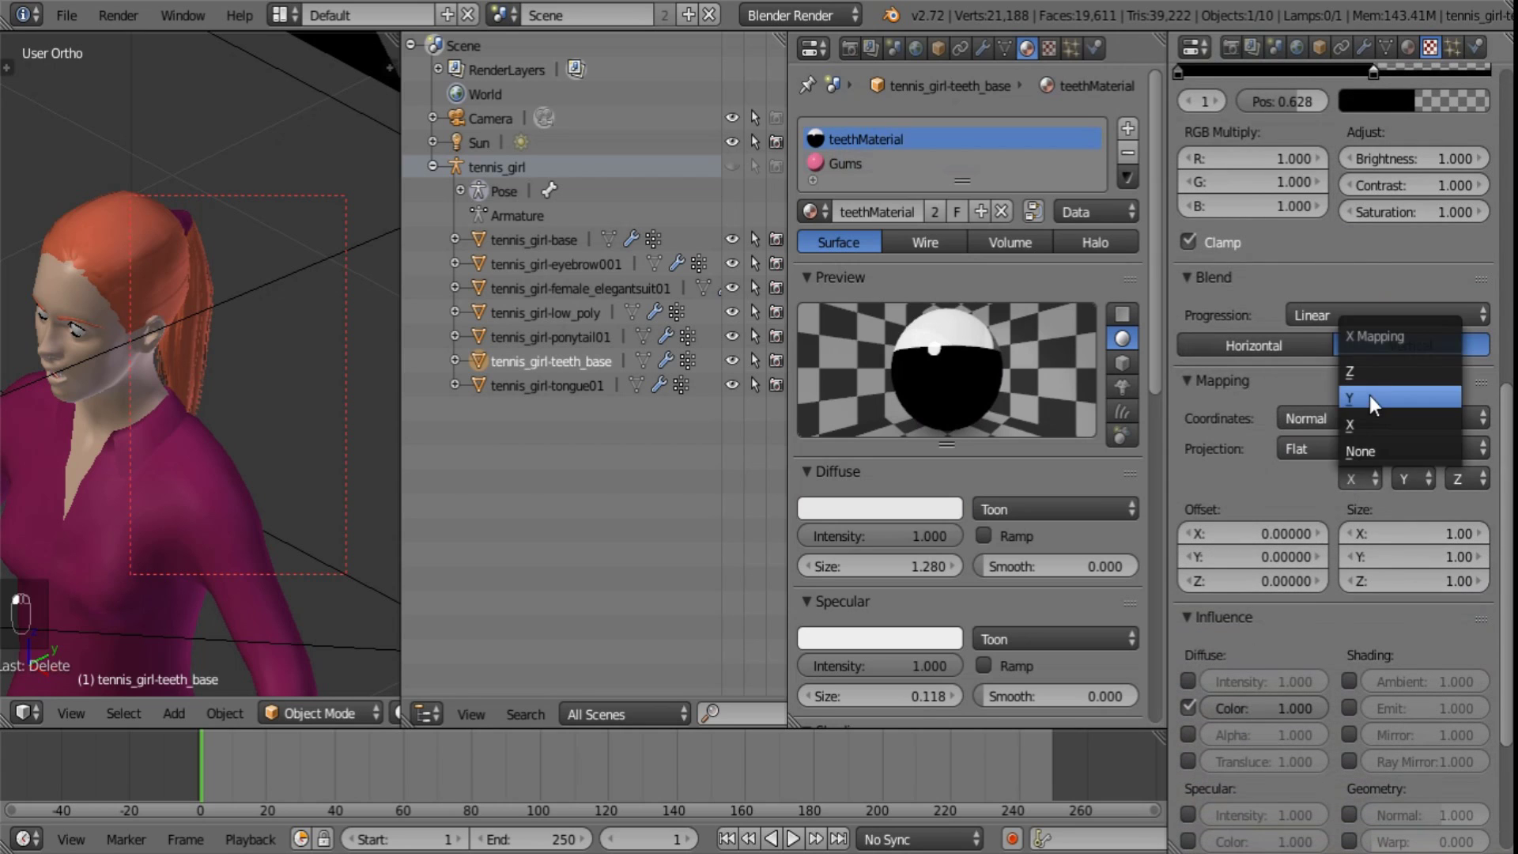
left_click(1369, 397)
left_click(1410, 476)
left_click(1400, 371)
scroll(1405, 594, "down", 5)
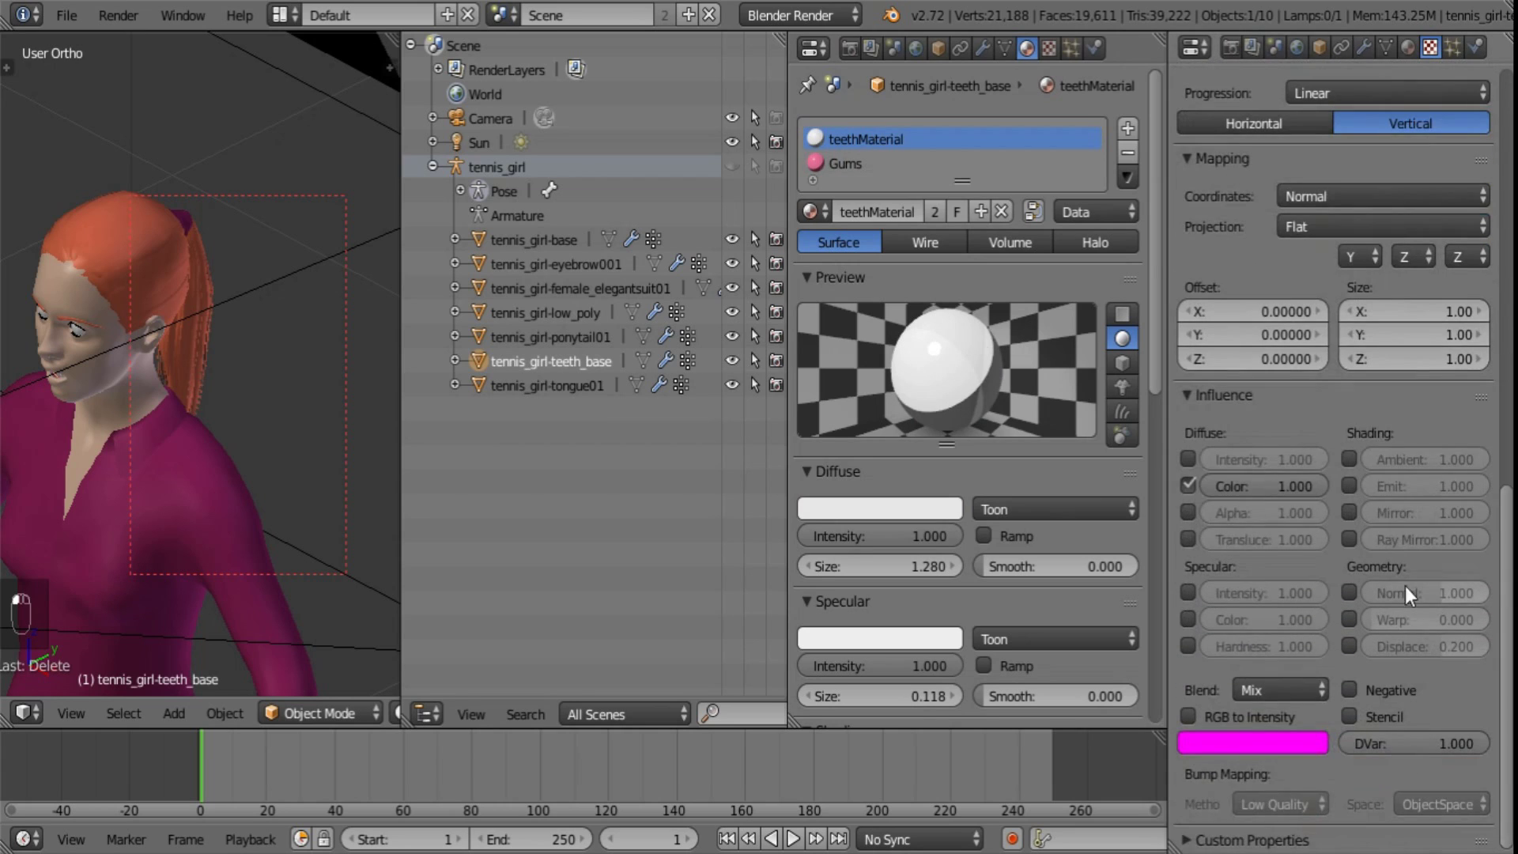
left_click(1182, 619)
left_click_drag(1508, 692, 1506, 269)
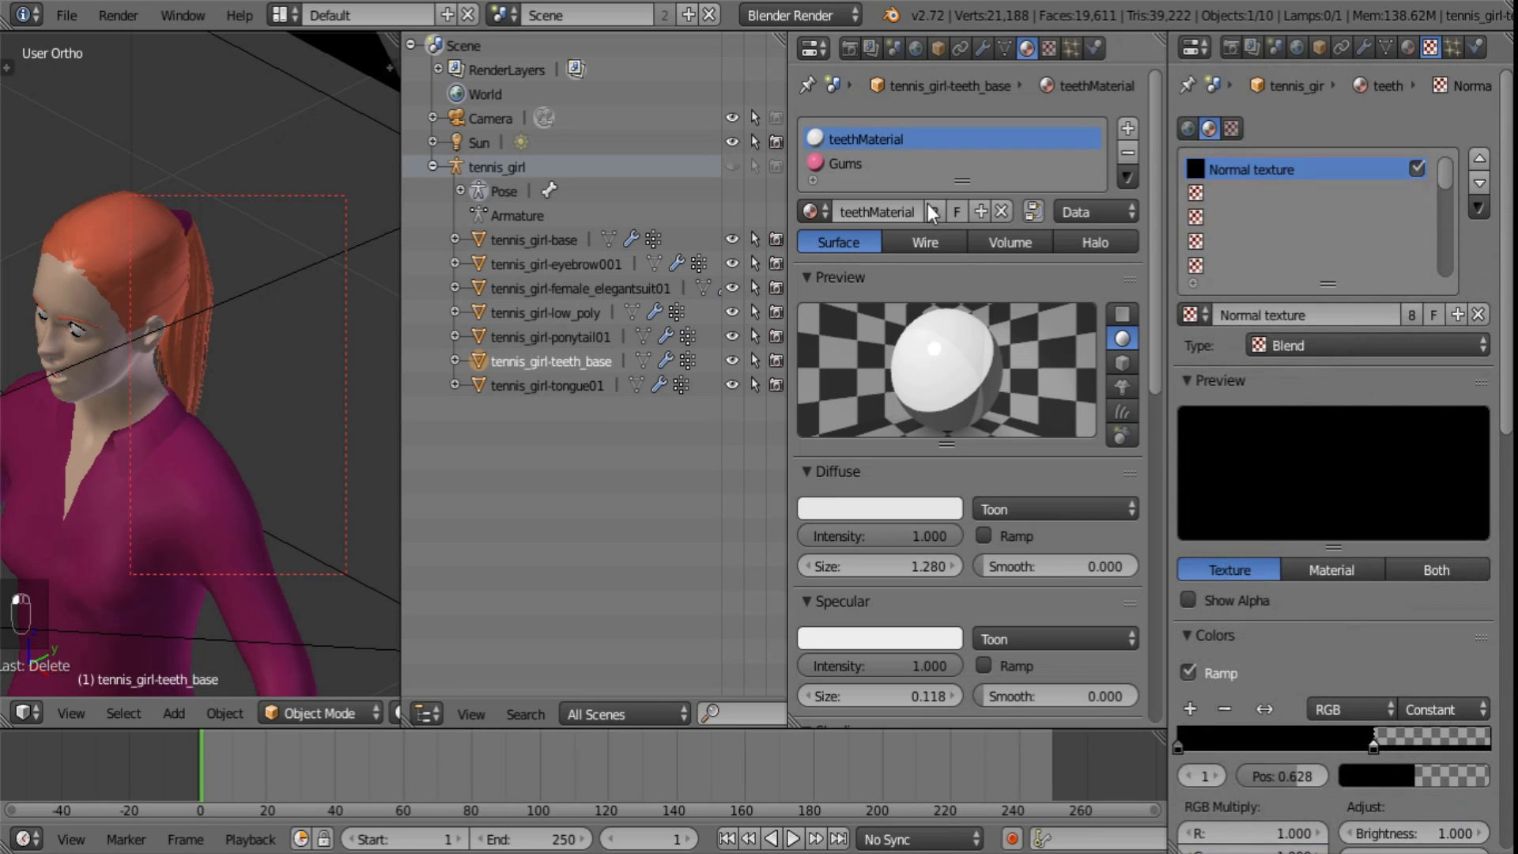
- Assign the existing Normal texture to the first texture slot of the Tongue material on tennis_girl-tongue01
left_click(844, 164)
left_click(553, 386)
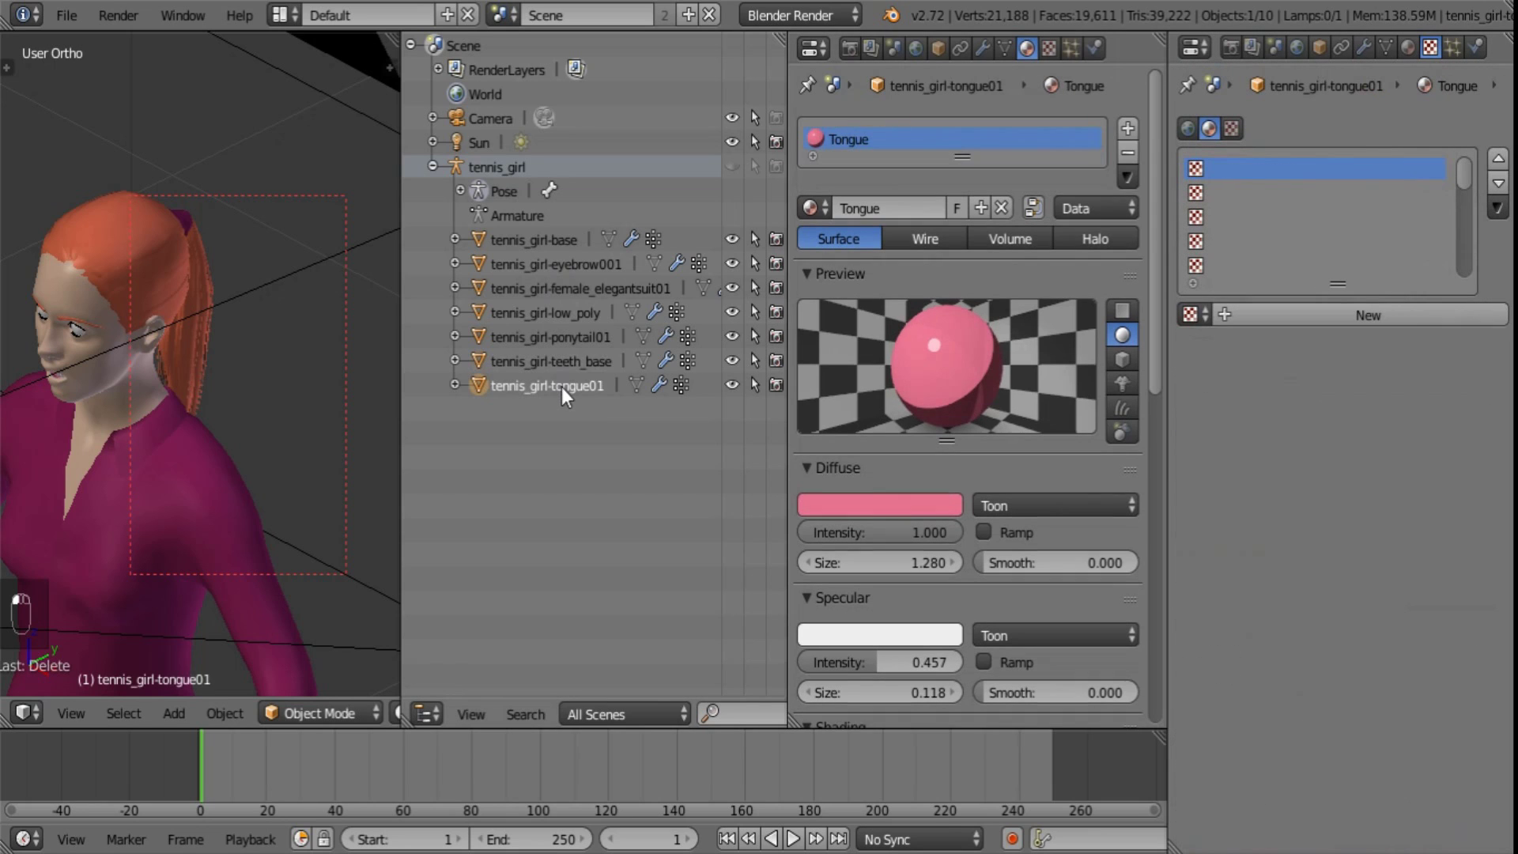
left_click(1194, 314)
left_click(1257, 471)
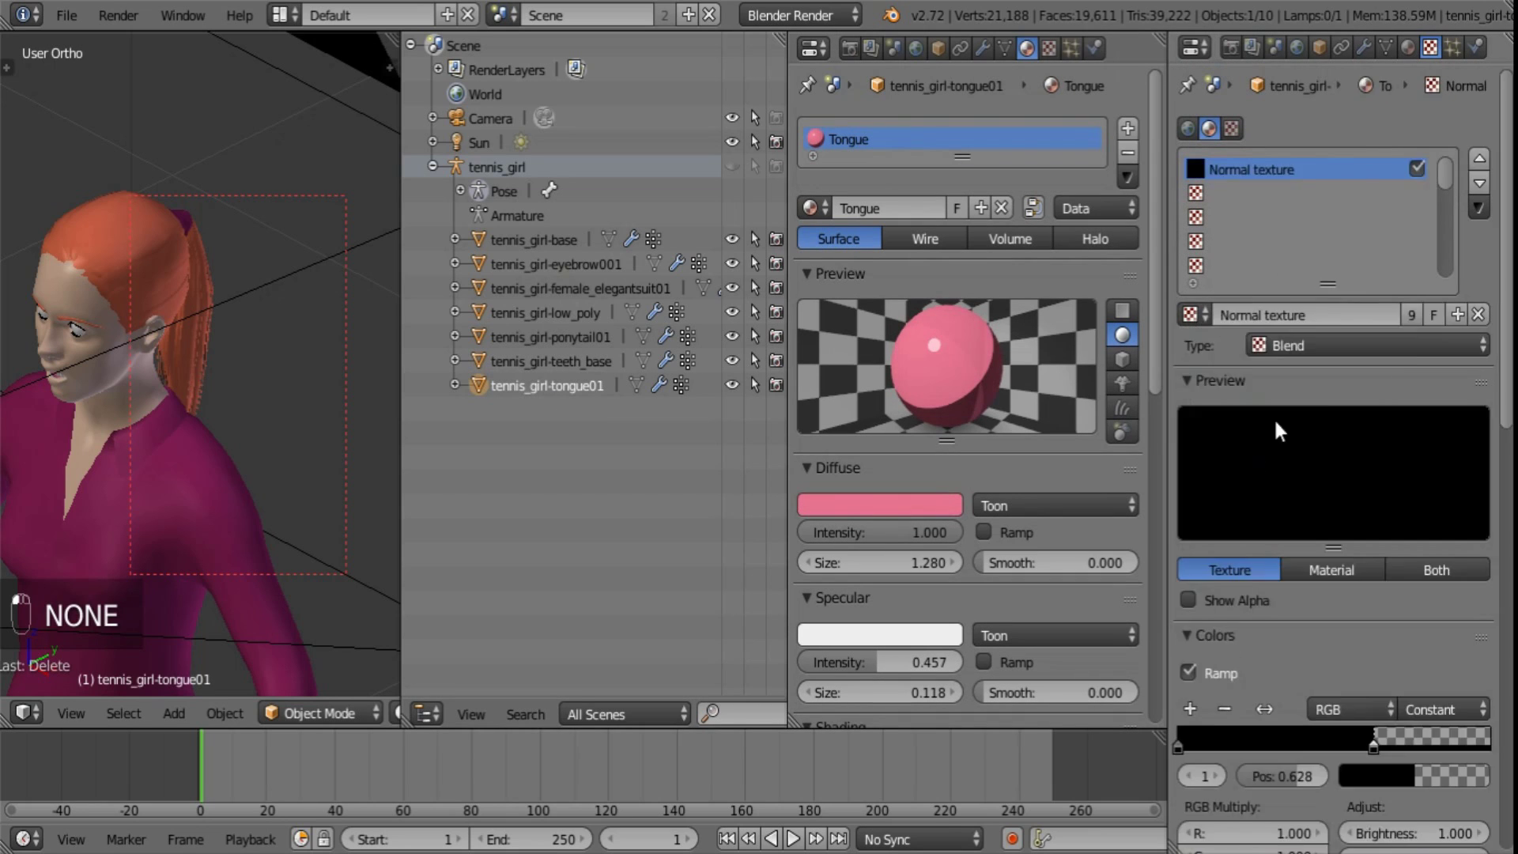
- Map the tongue texture with Normal coordinates, X axis to Y and Y axis to Z, and enable its specular color influence
left_click_drag(1505, 343, 1505, 637)
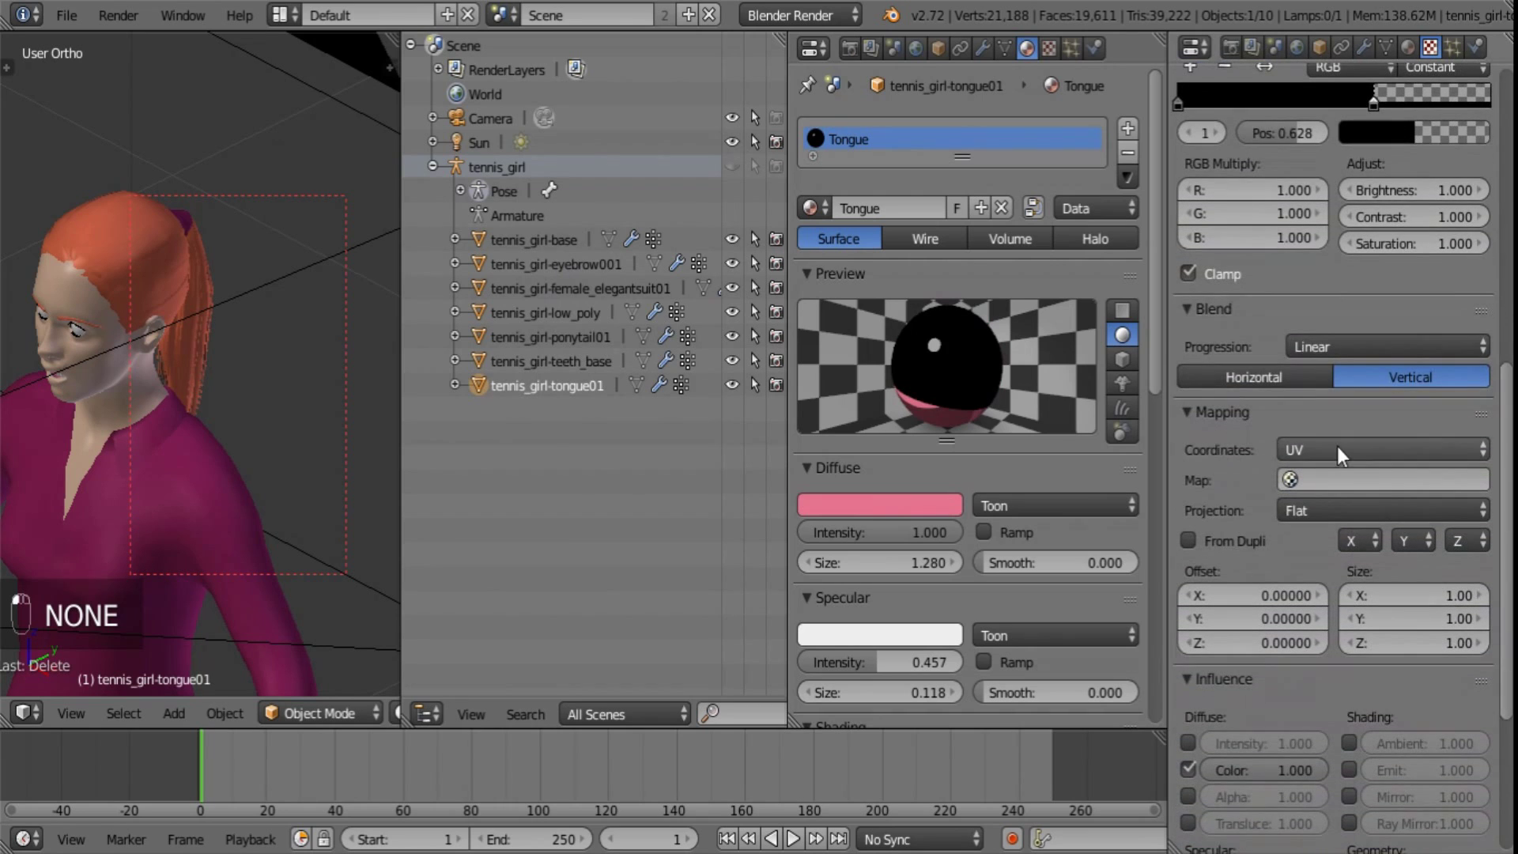
left_click(1338, 448)
left_click(1343, 261)
left_click(1356, 510)
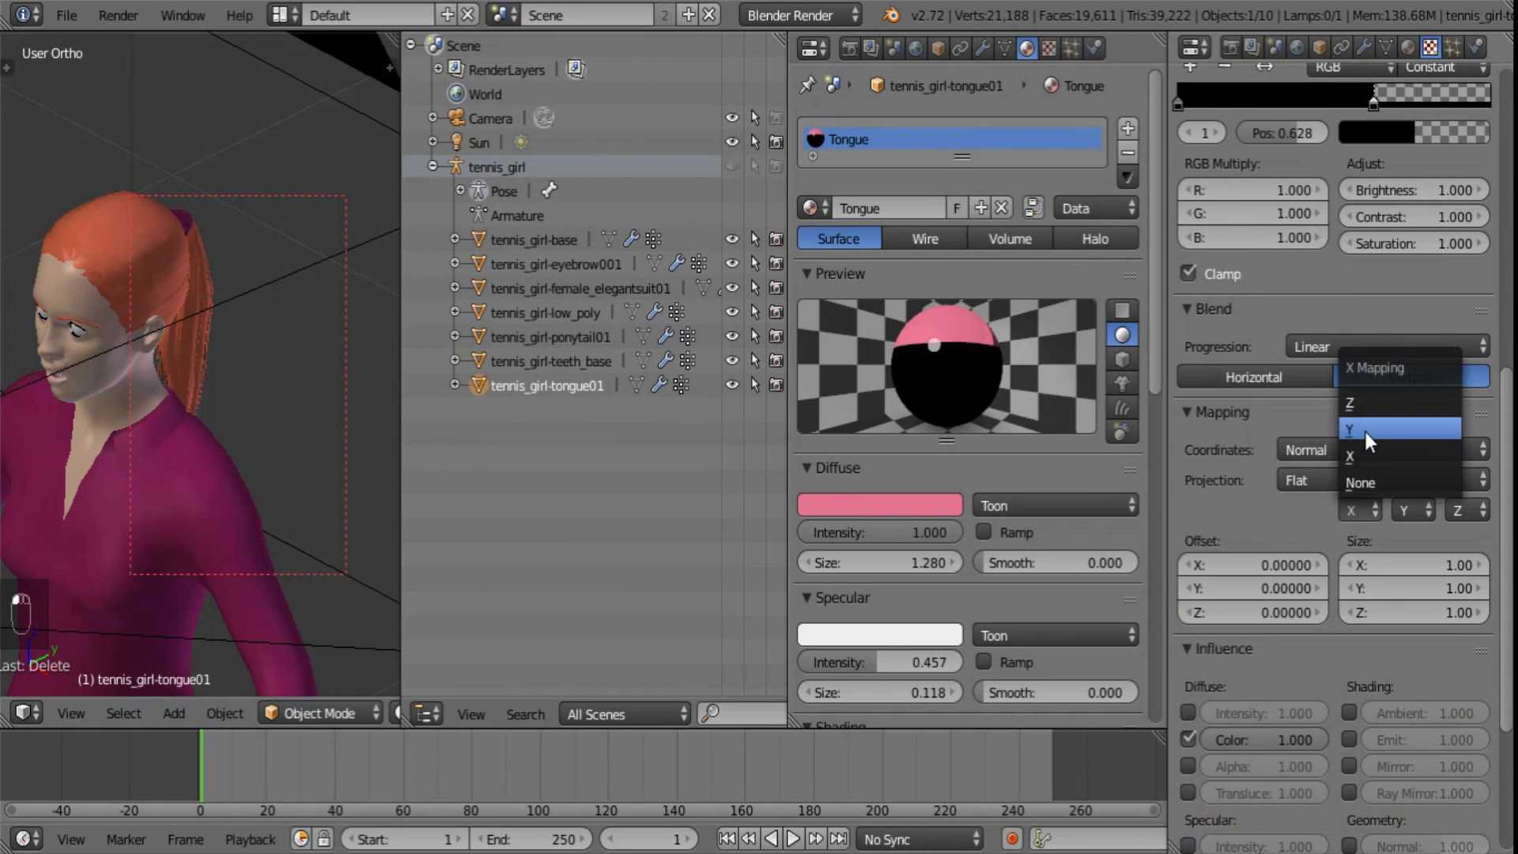
left_click(1364, 432)
left_click(1413, 510)
left_click(1387, 403)
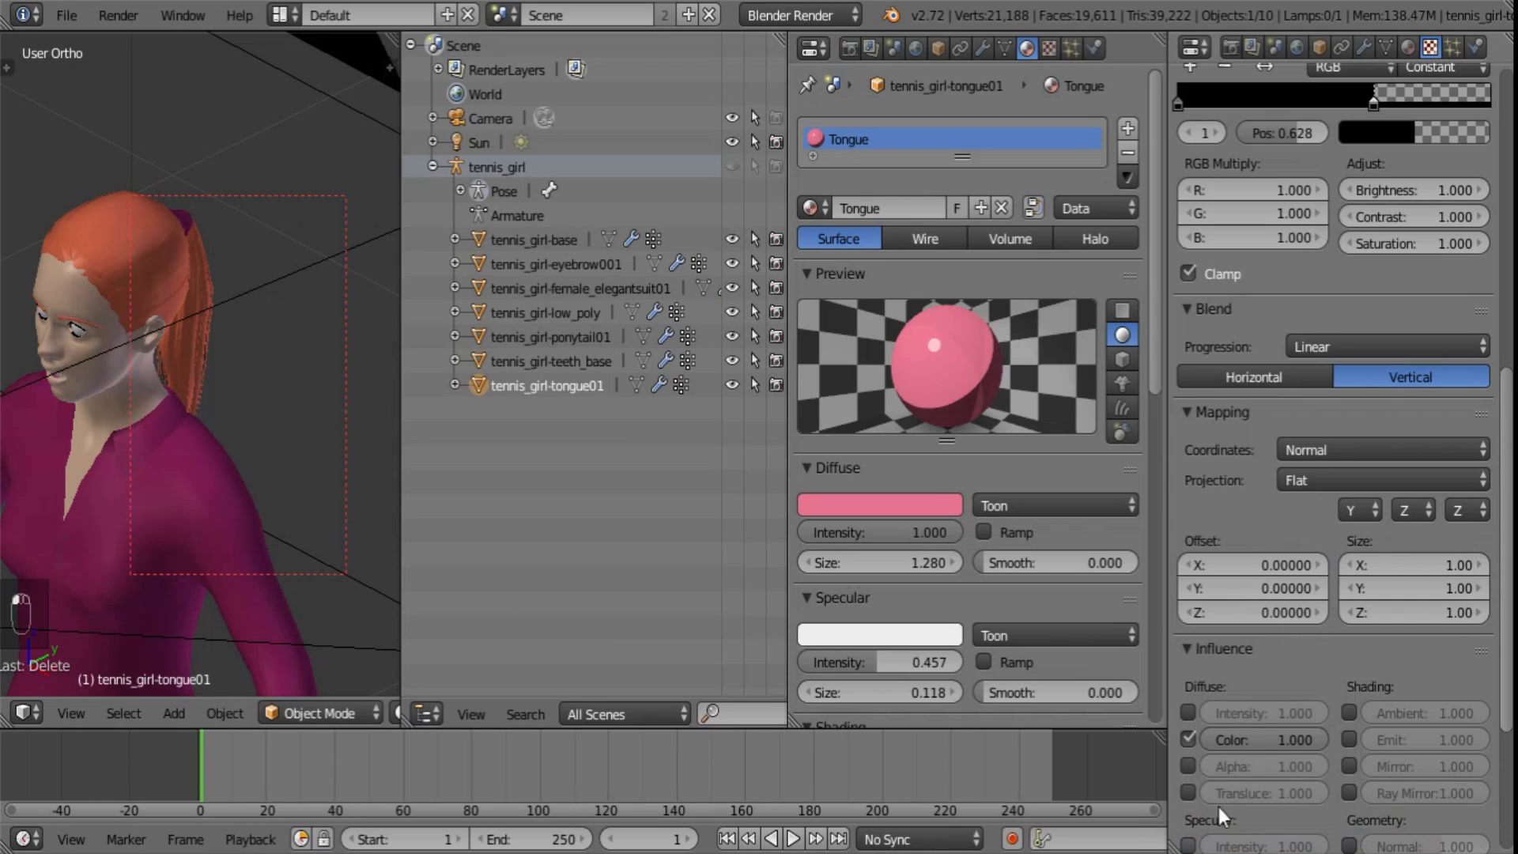
scroll(1217, 806, "down", 5)
left_click(1187, 726)
left_click_drag(1506, 649, 1498, 46)
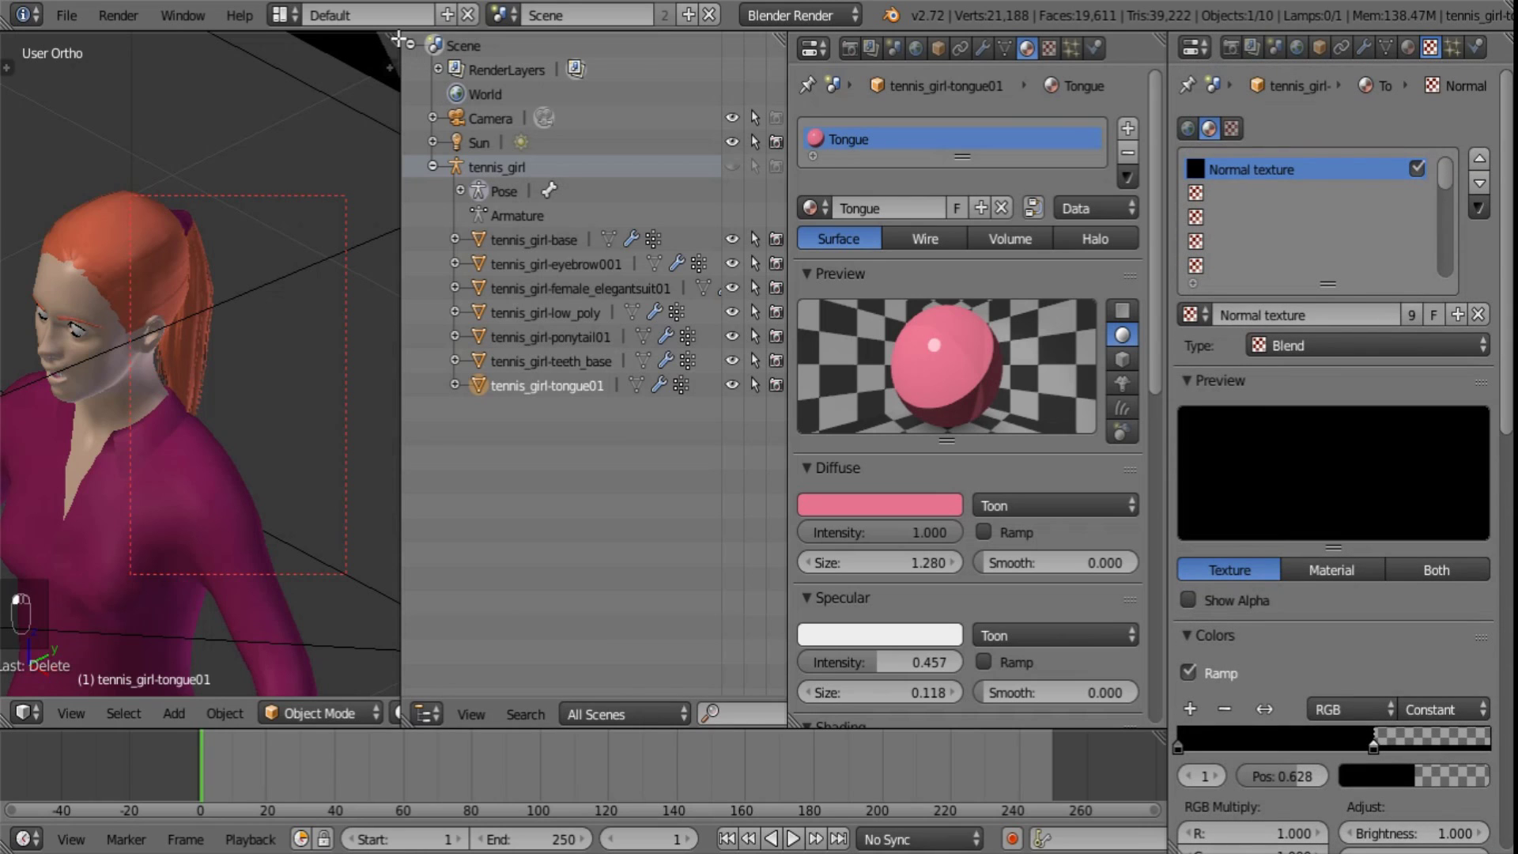
- Widen the 3D view over the outliner area and change the material properties editor to an Outliner
left_click_drag(397, 39, 524, 37)
left_click(811, 52)
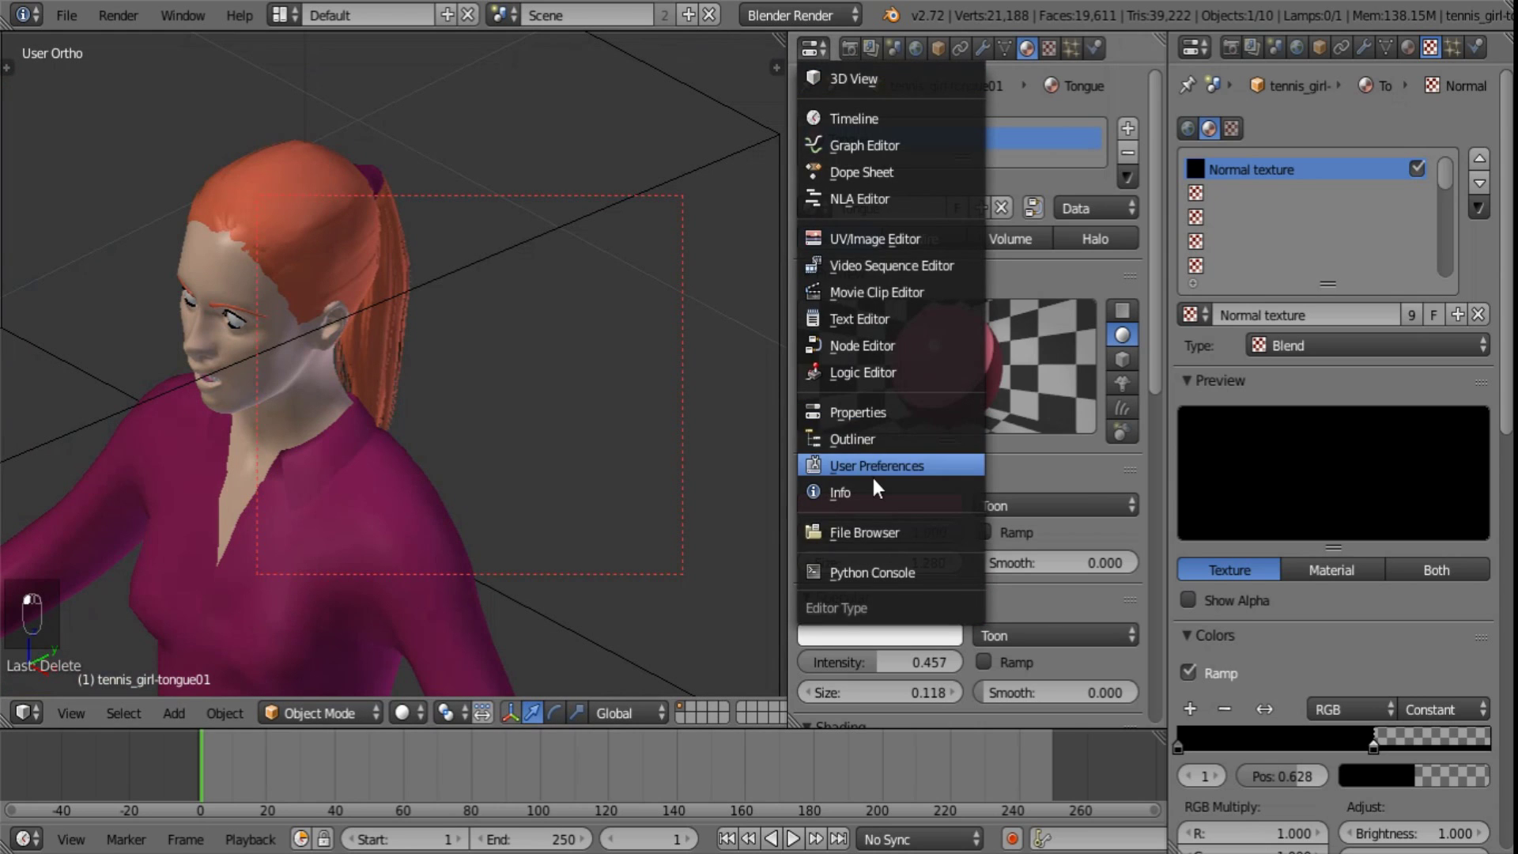
left_click(875, 443)
- Examine the toon shading on the face, hair and suit in Rendered viewport shading, and return to Solid
scroll(297, 387, "down", 3)
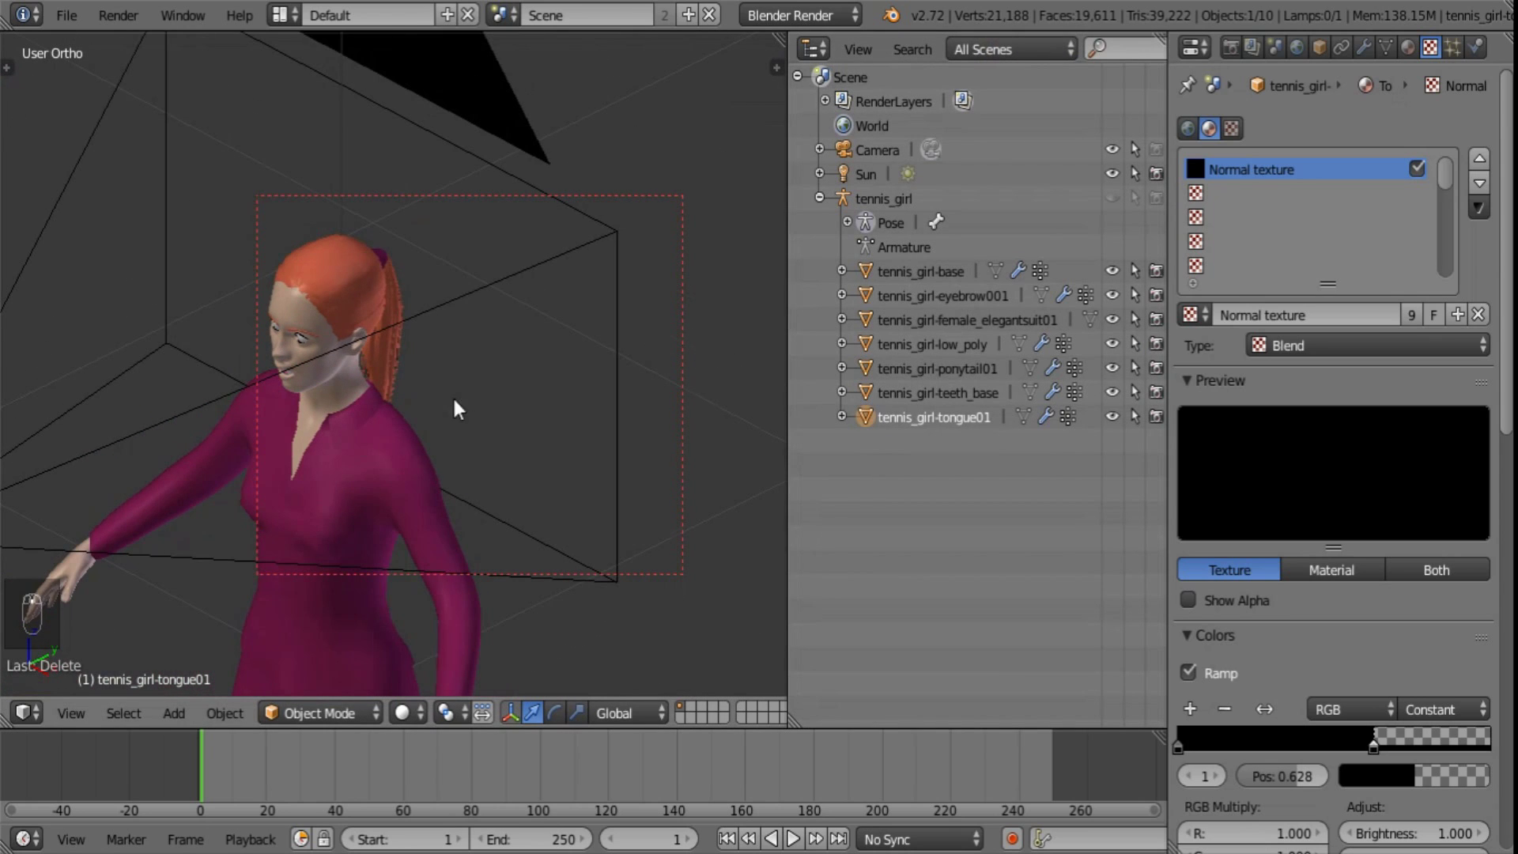
middle_click_drag(454, 399, 620, 276, "shift")
left_click(414, 711)
left_click(451, 548)
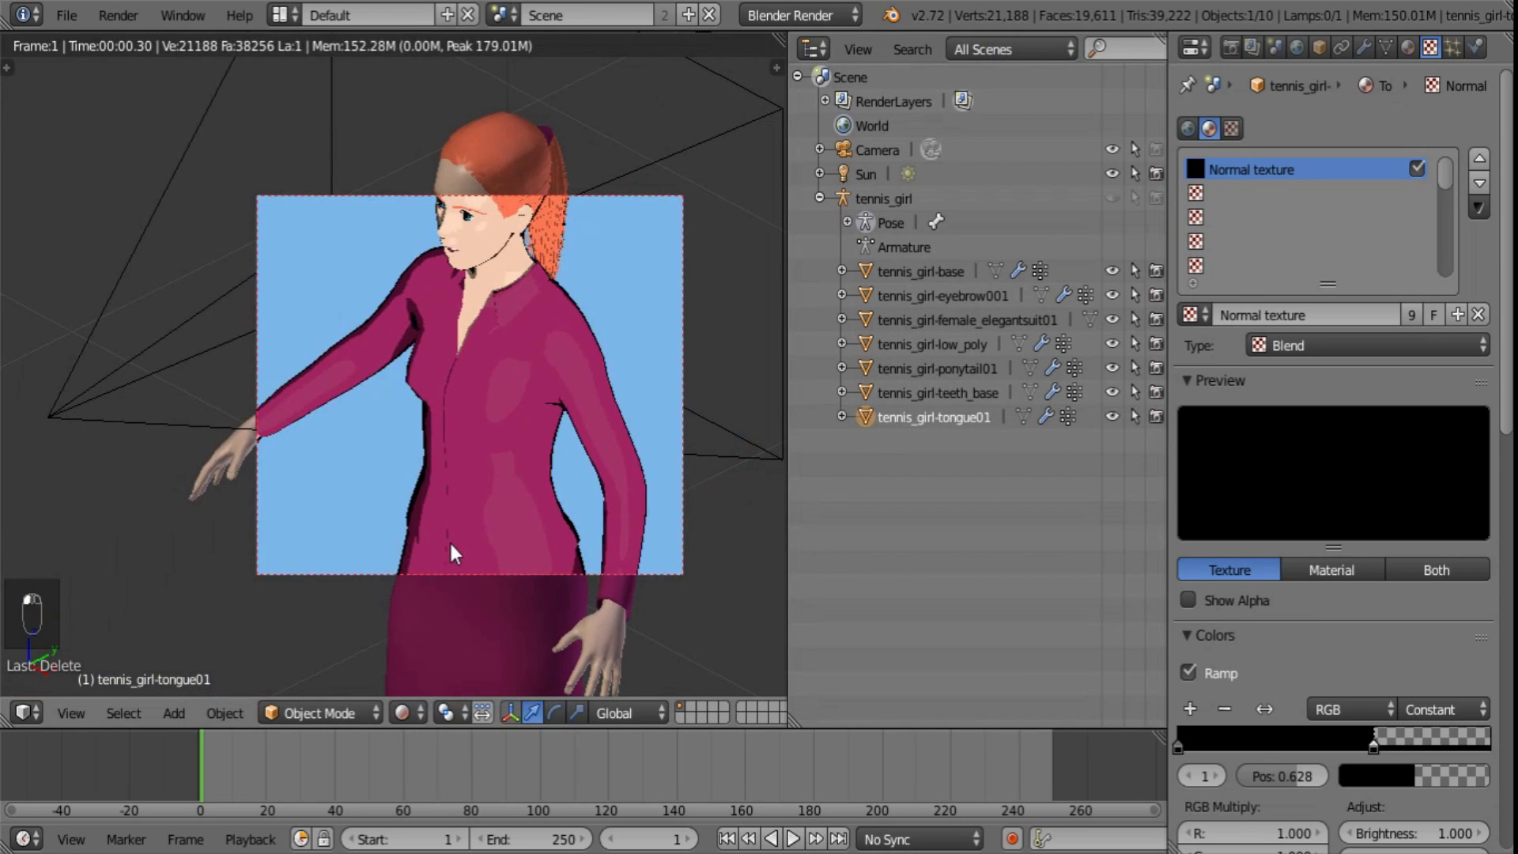
middle_click_drag(451, 543, 521, 463)
scroll(553, 455, "up", 4)
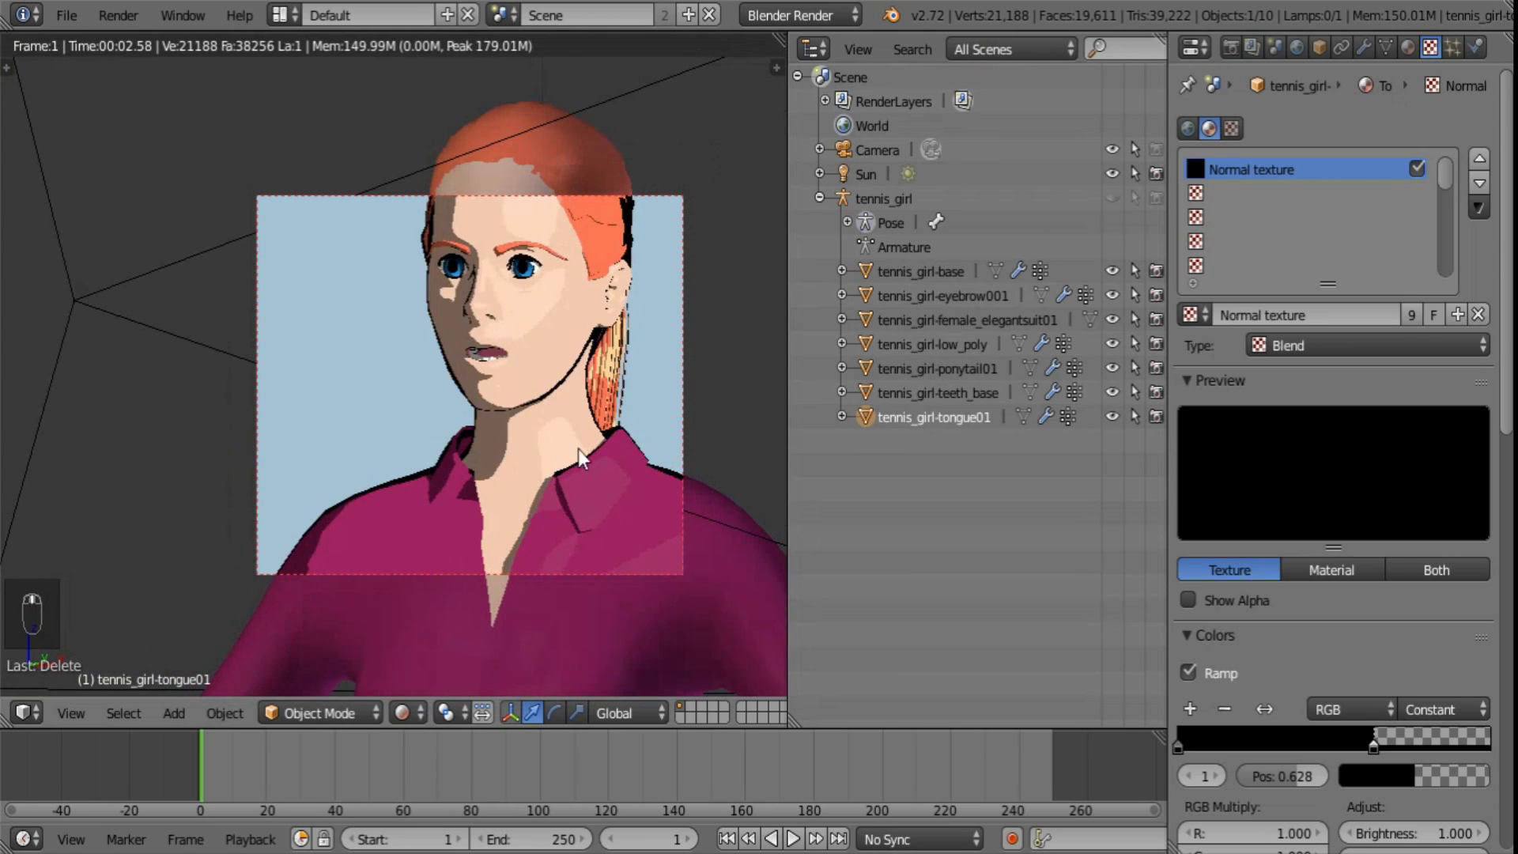
middle_click_drag(581, 406, 661, 438, "shift")
middle_click_drag(598, 482, 435, 516)
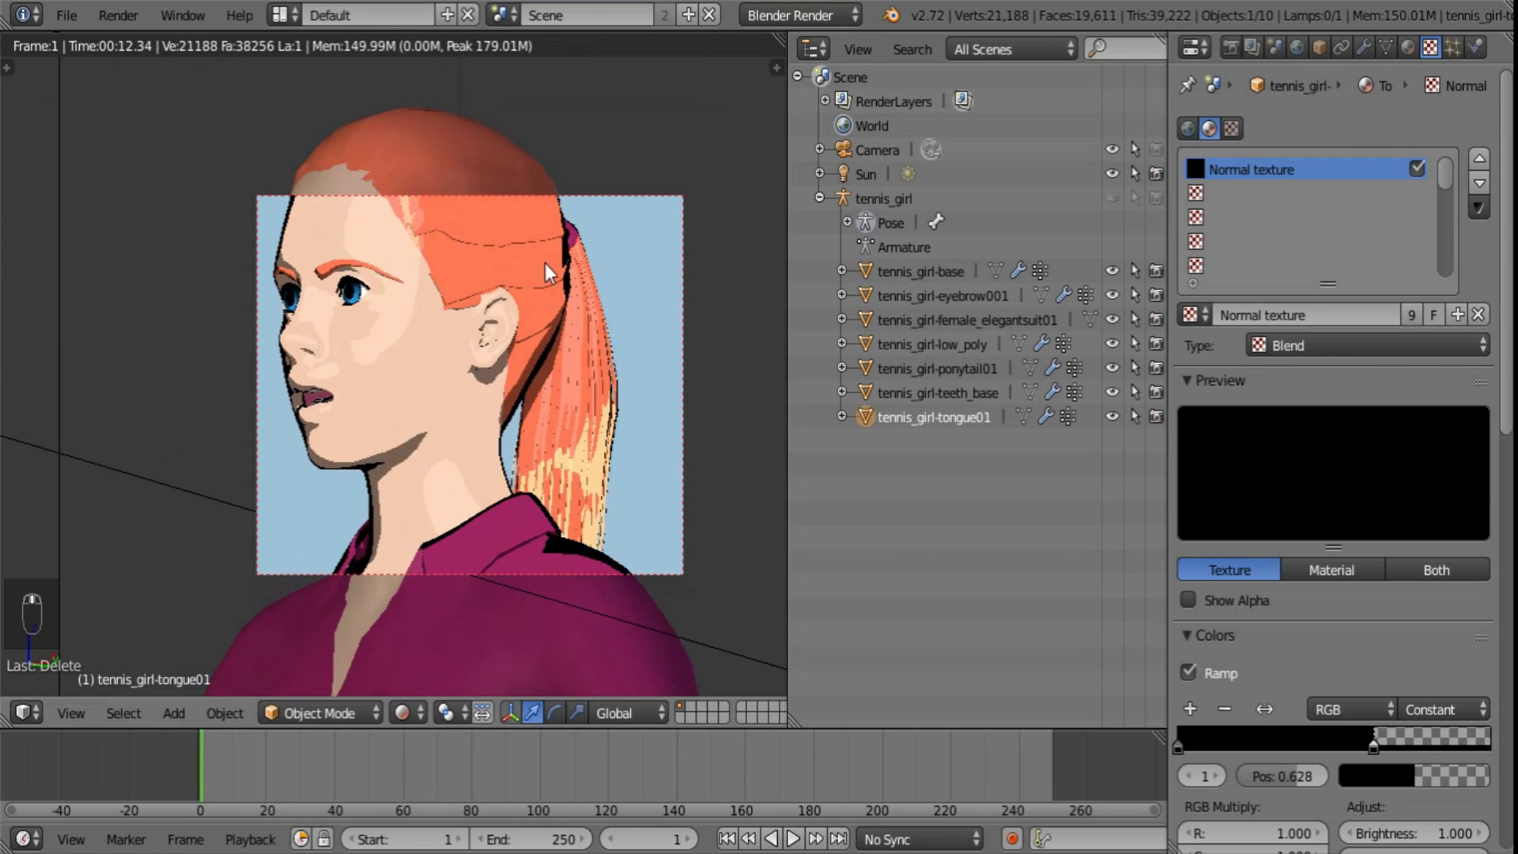
middle_click_drag(543, 264, 524, 690)
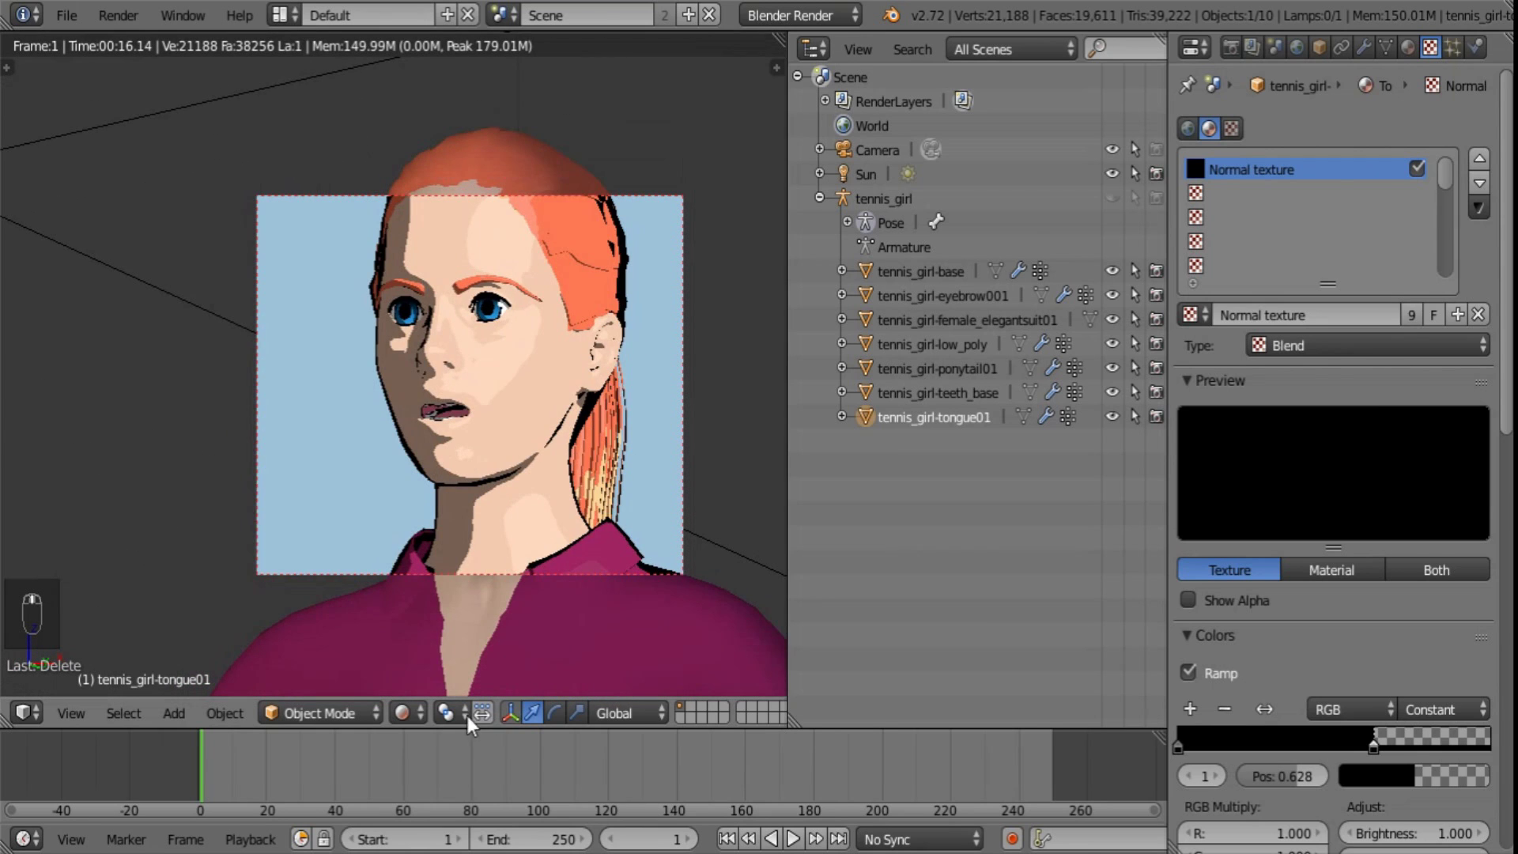
left_click(403, 713)
left_click(435, 621)
- Add a Subdivision Surface modifier to the ponytail hair mesh
right_click(595, 221)
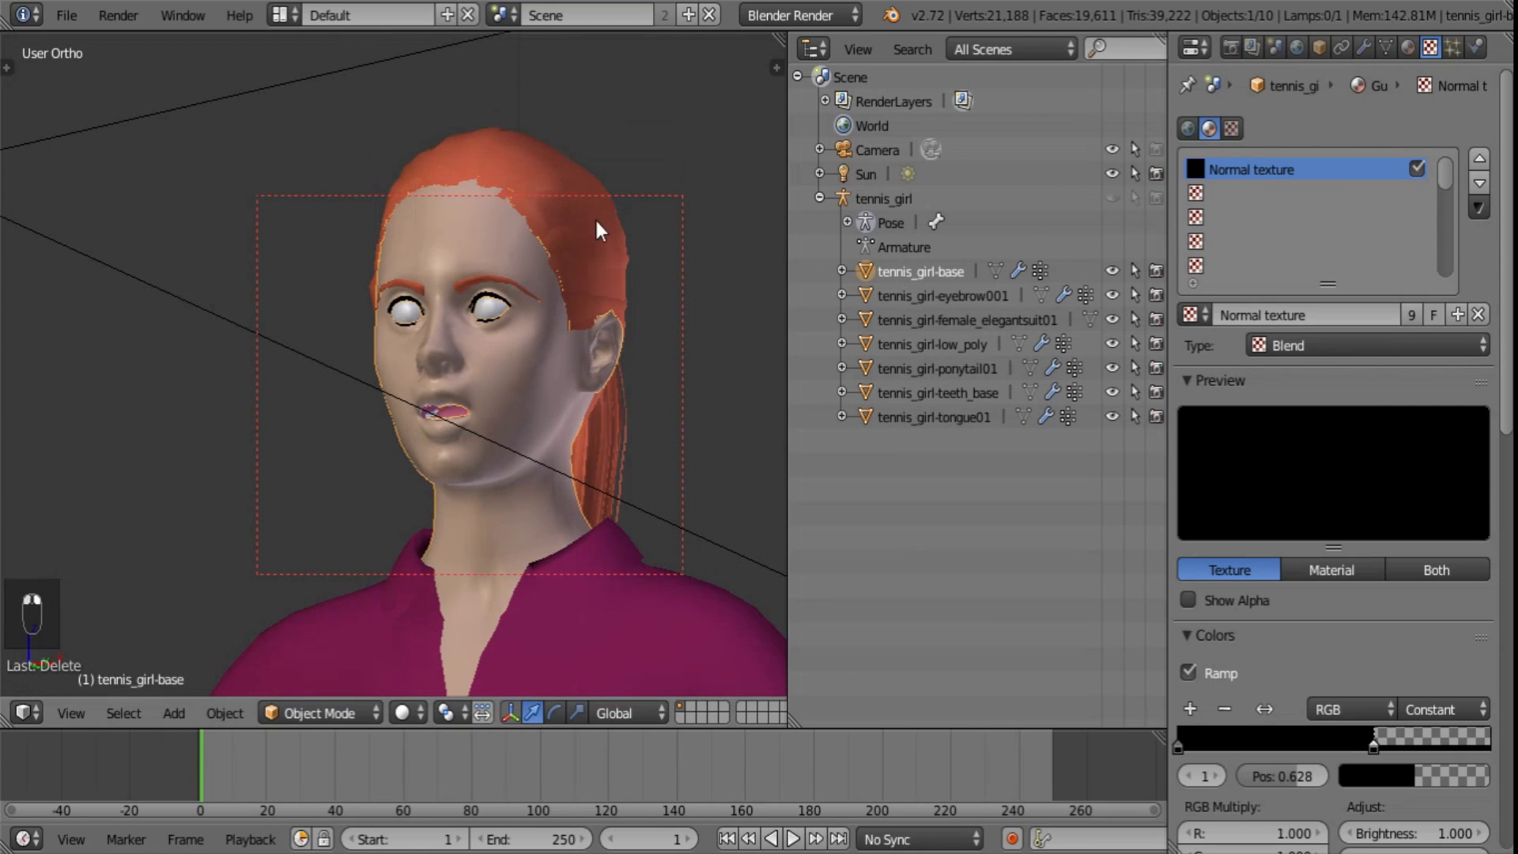
left_click(1229, 46)
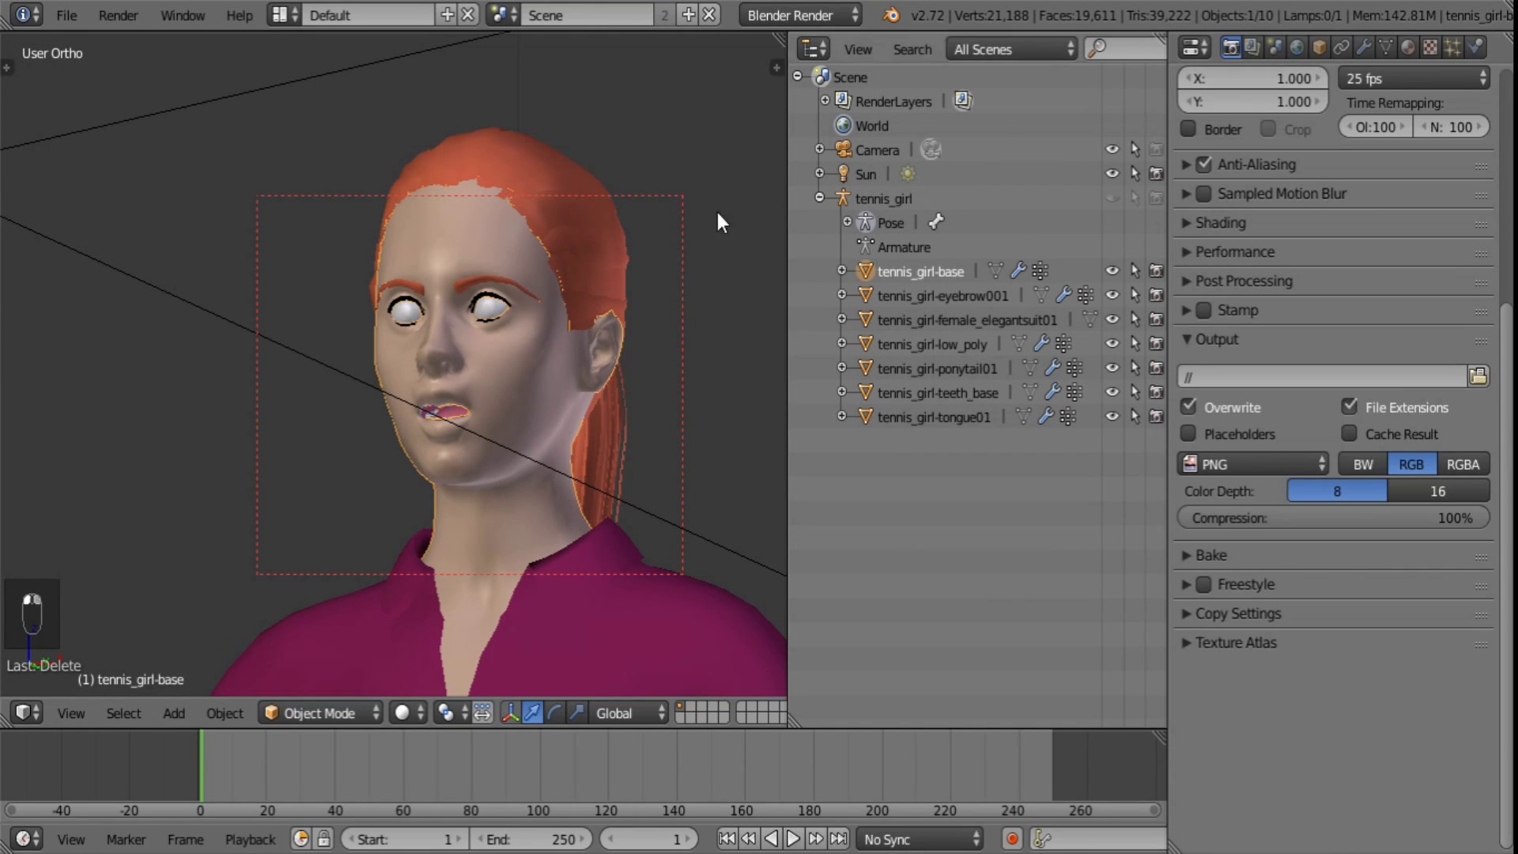
right_click(595, 190)
left_click(1362, 46)
left_click(1332, 130)
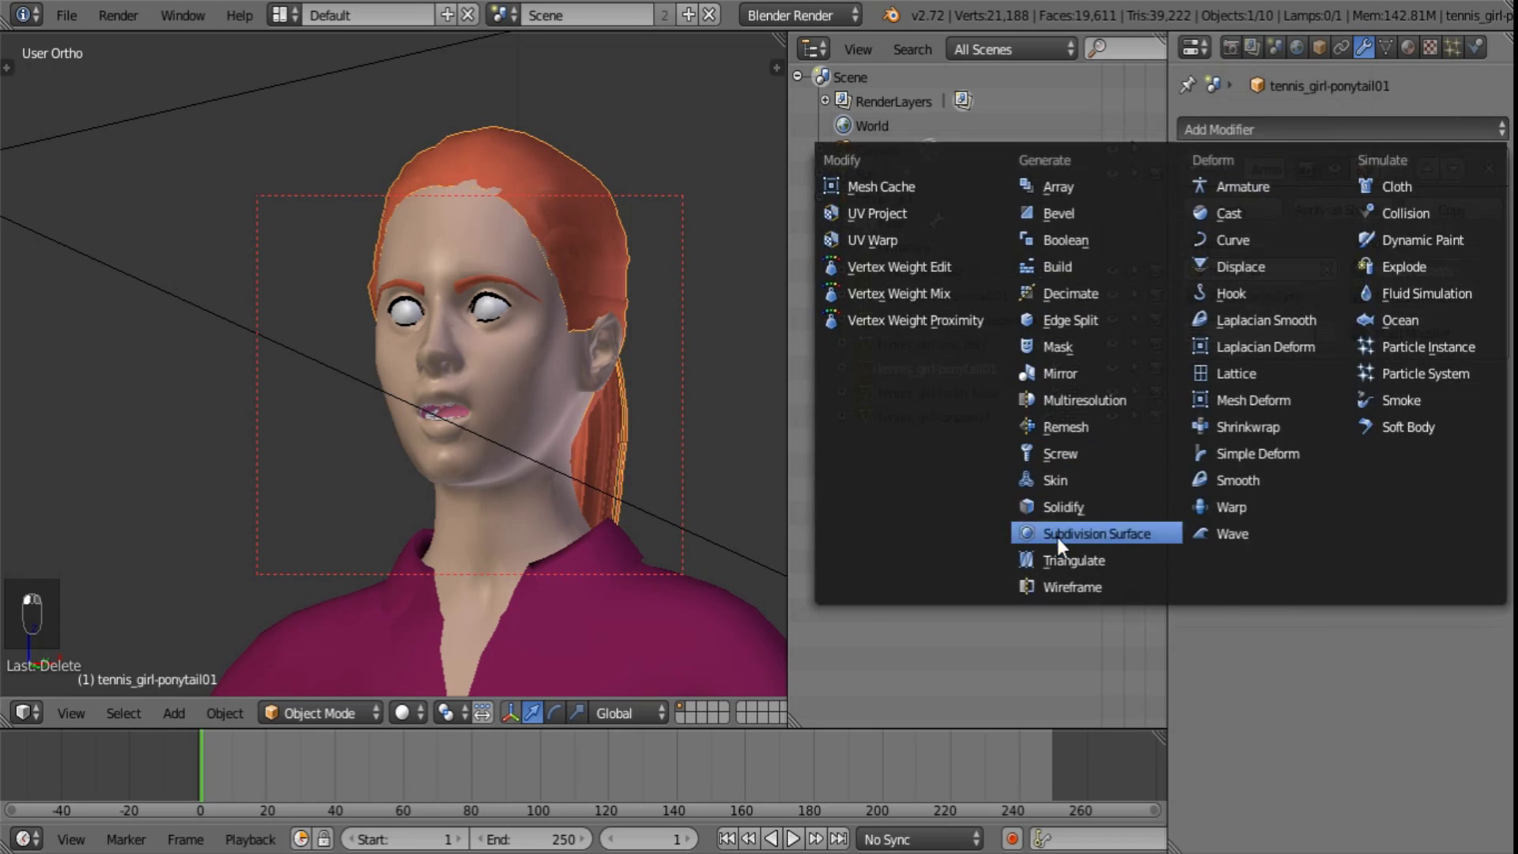
left_click(1069, 534)
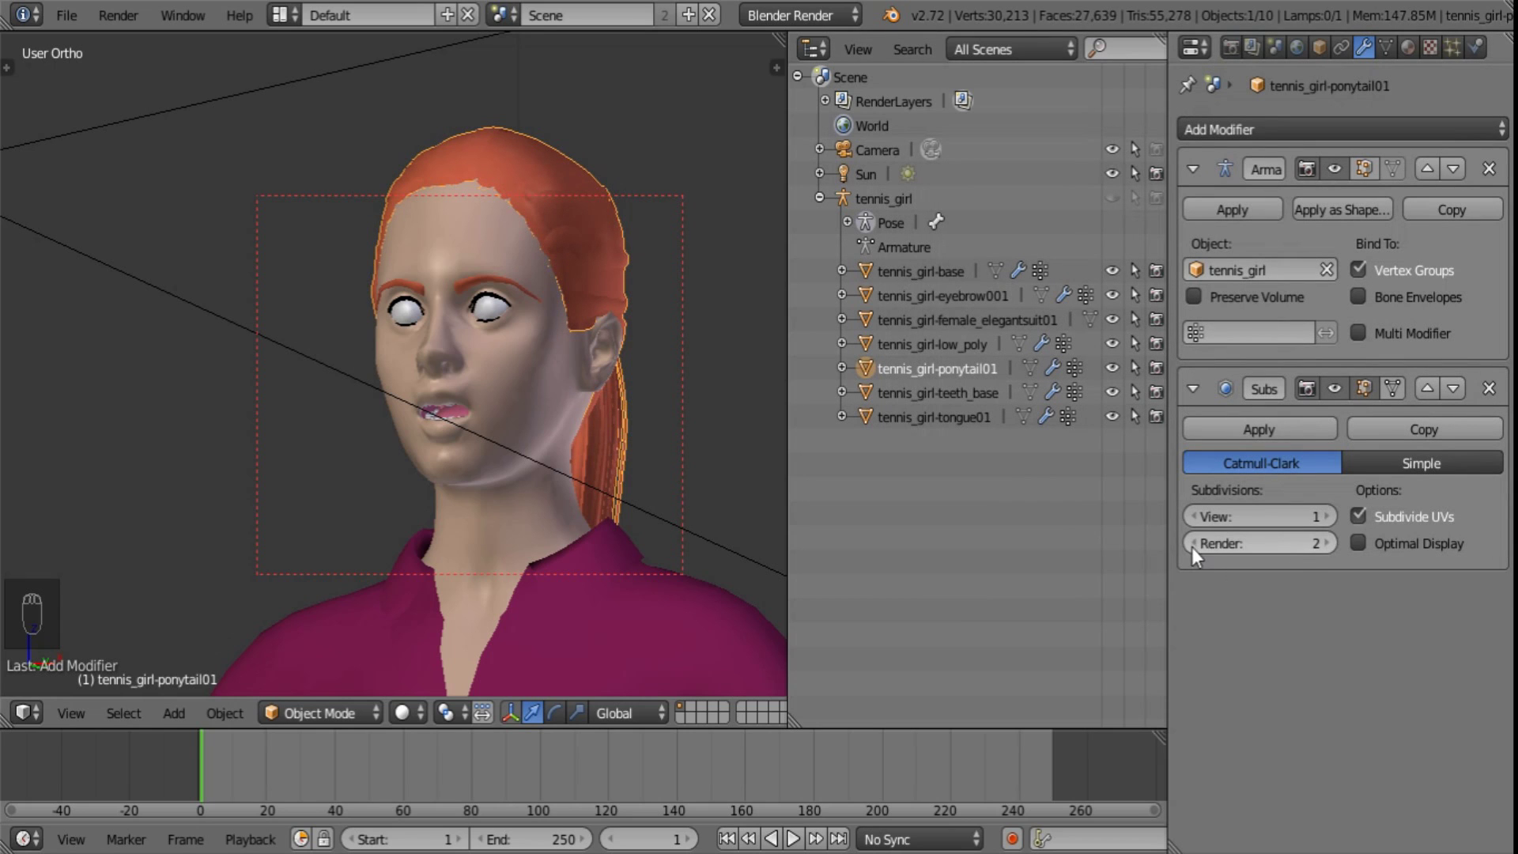
- Add a Subdivision Surface modifier to the tennis_girl-base body mesh and set its render subdivisions to 1
right_click(582, 415)
left_click(1304, 130)
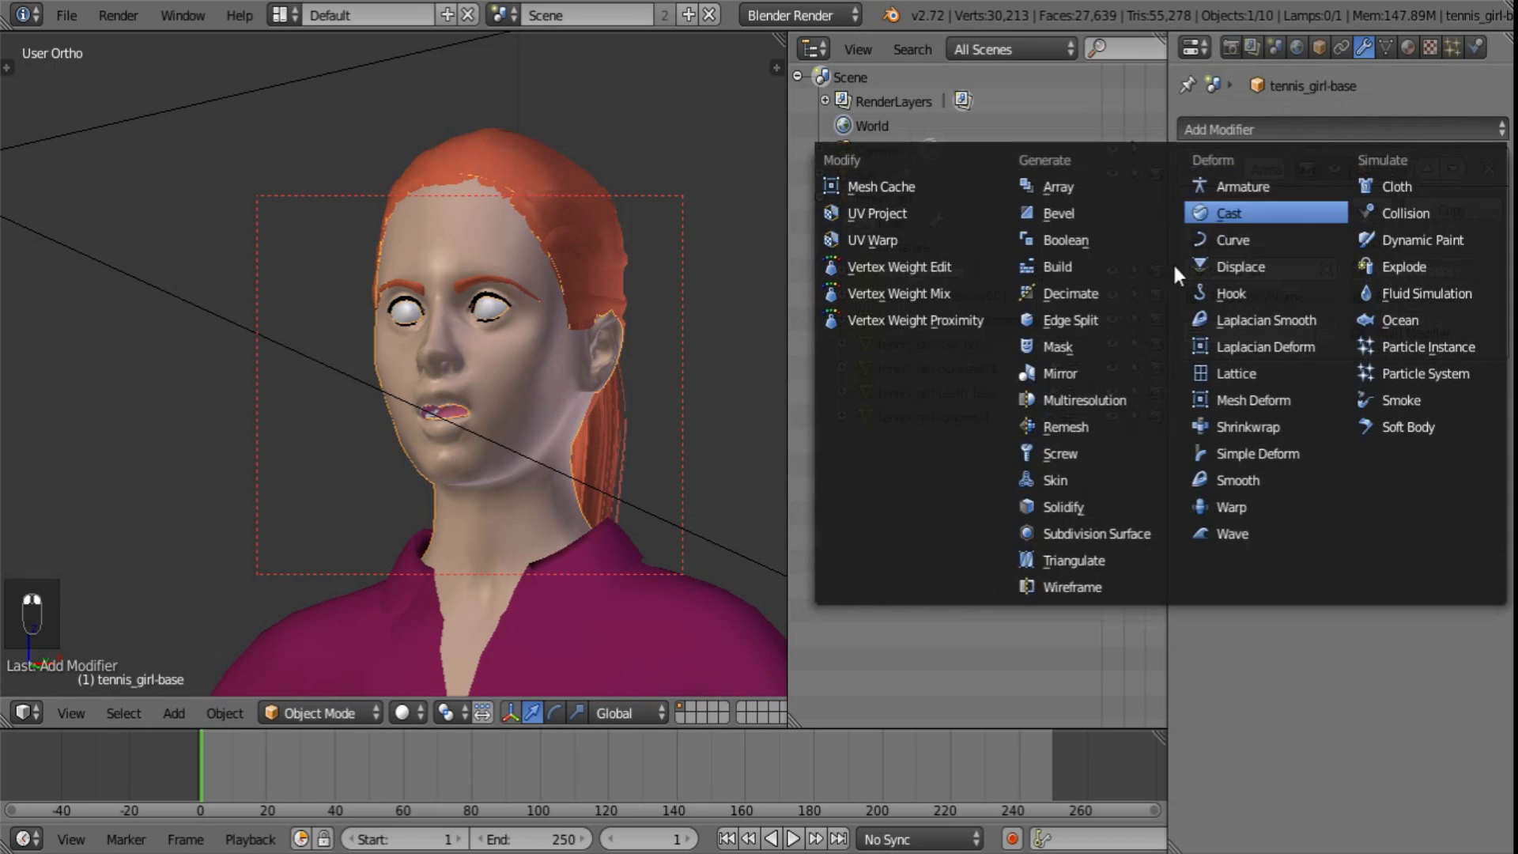
left_click(1070, 533)
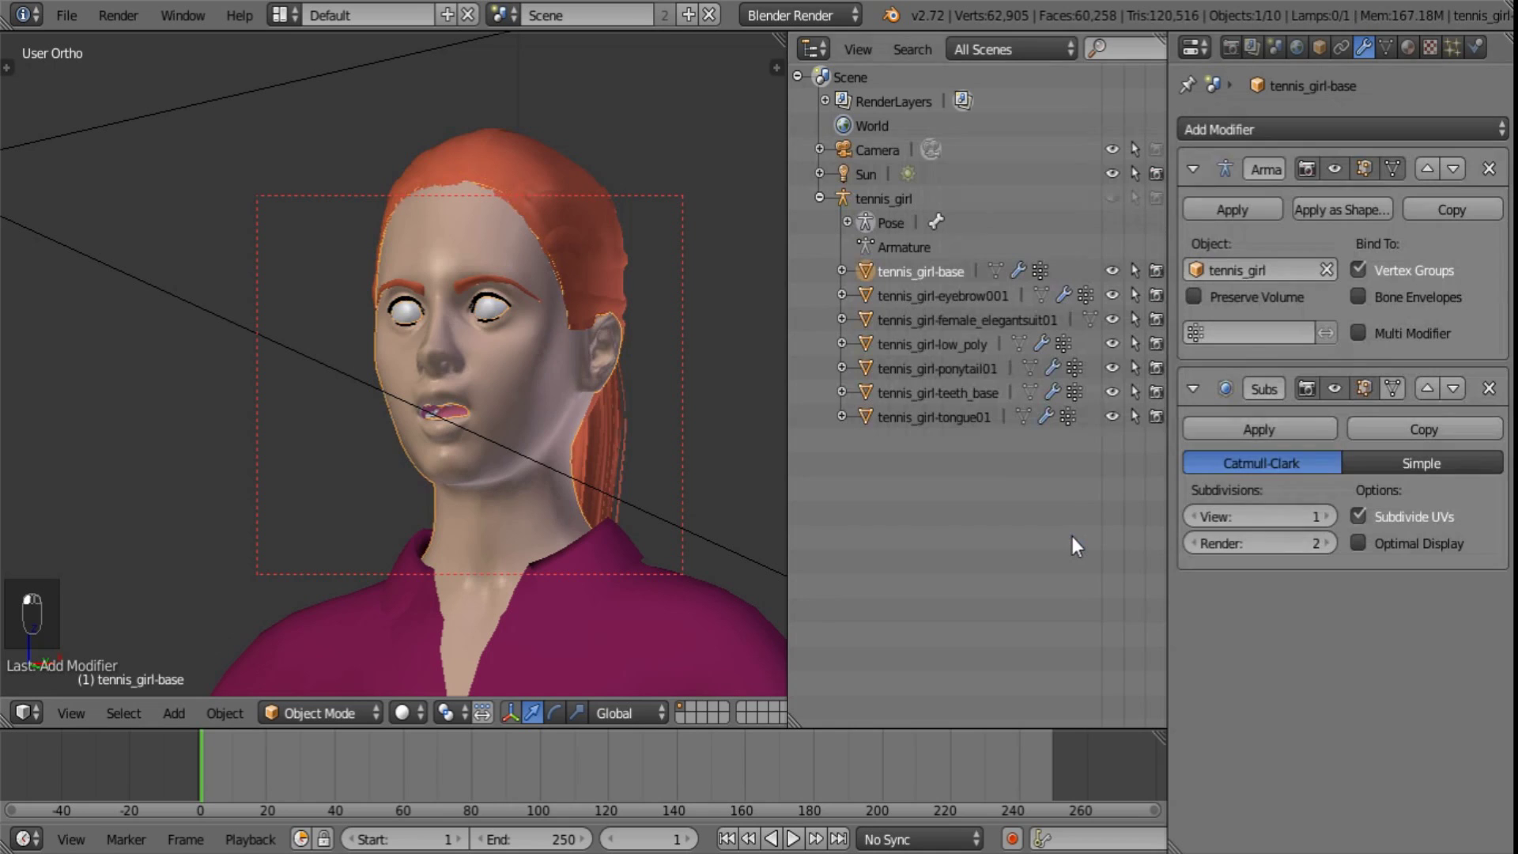
left_click(1191, 543)
- Add a Subdivision Surface modifier to the elegant suit mesh and set its render subdivisions to 1
middle_click_drag(610, 561, 400, 424, "shift")
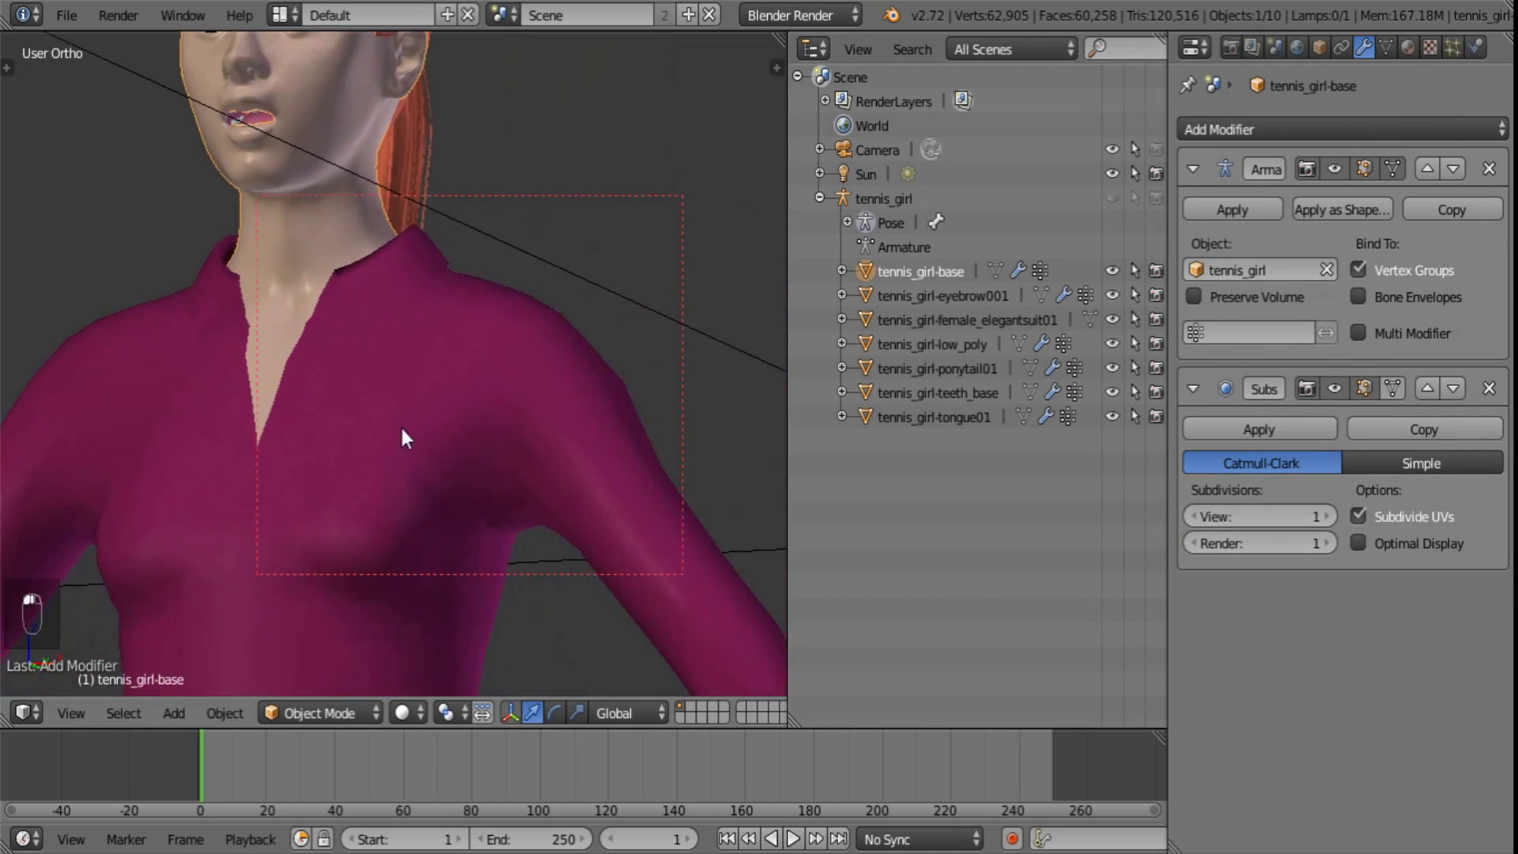
right_click(524, 378)
left_click(1211, 129)
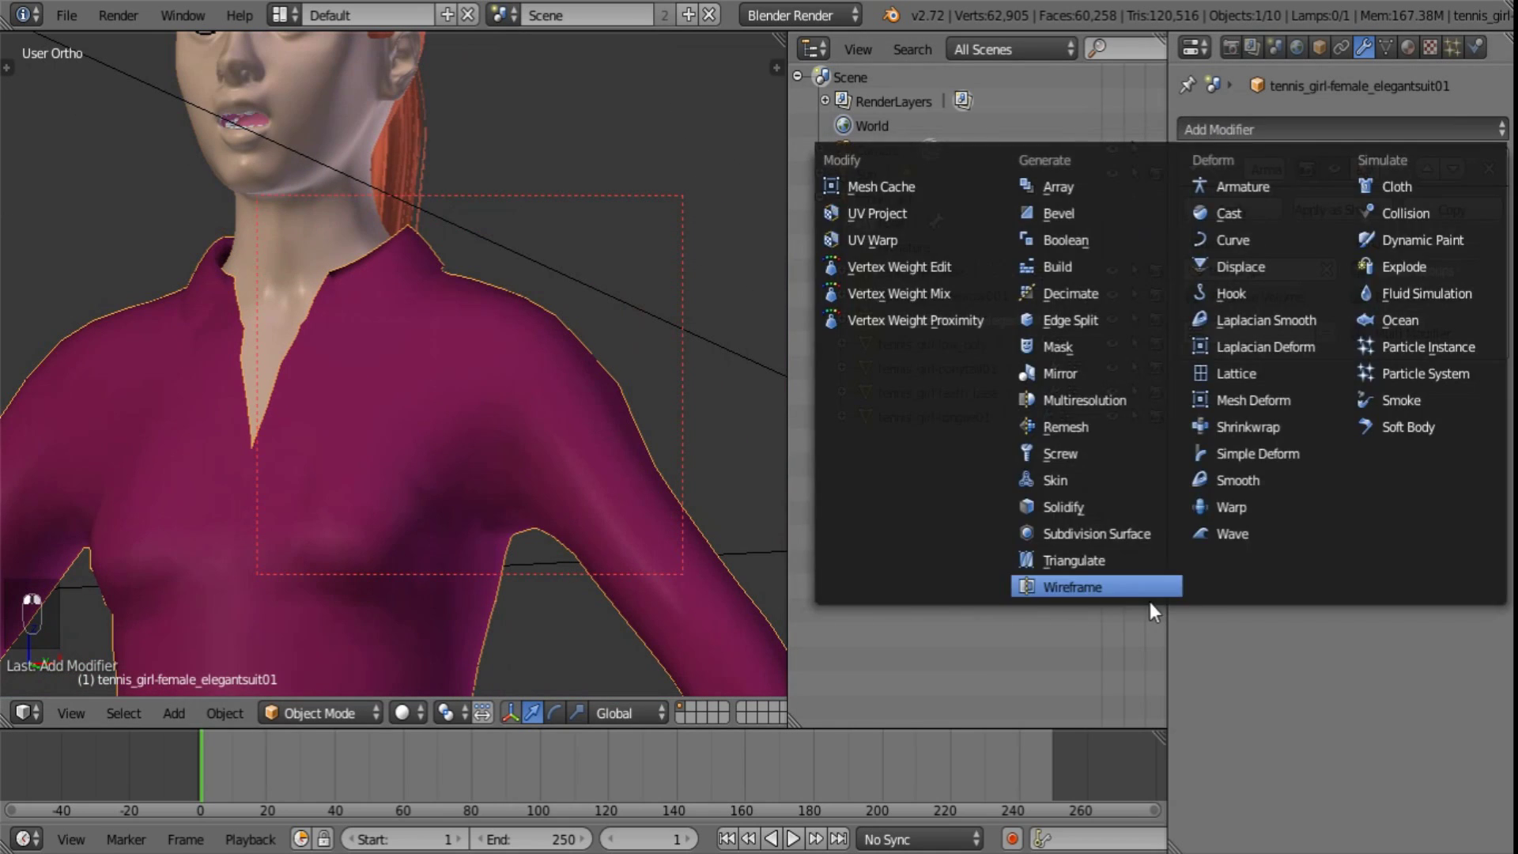
left_click(1117, 529)
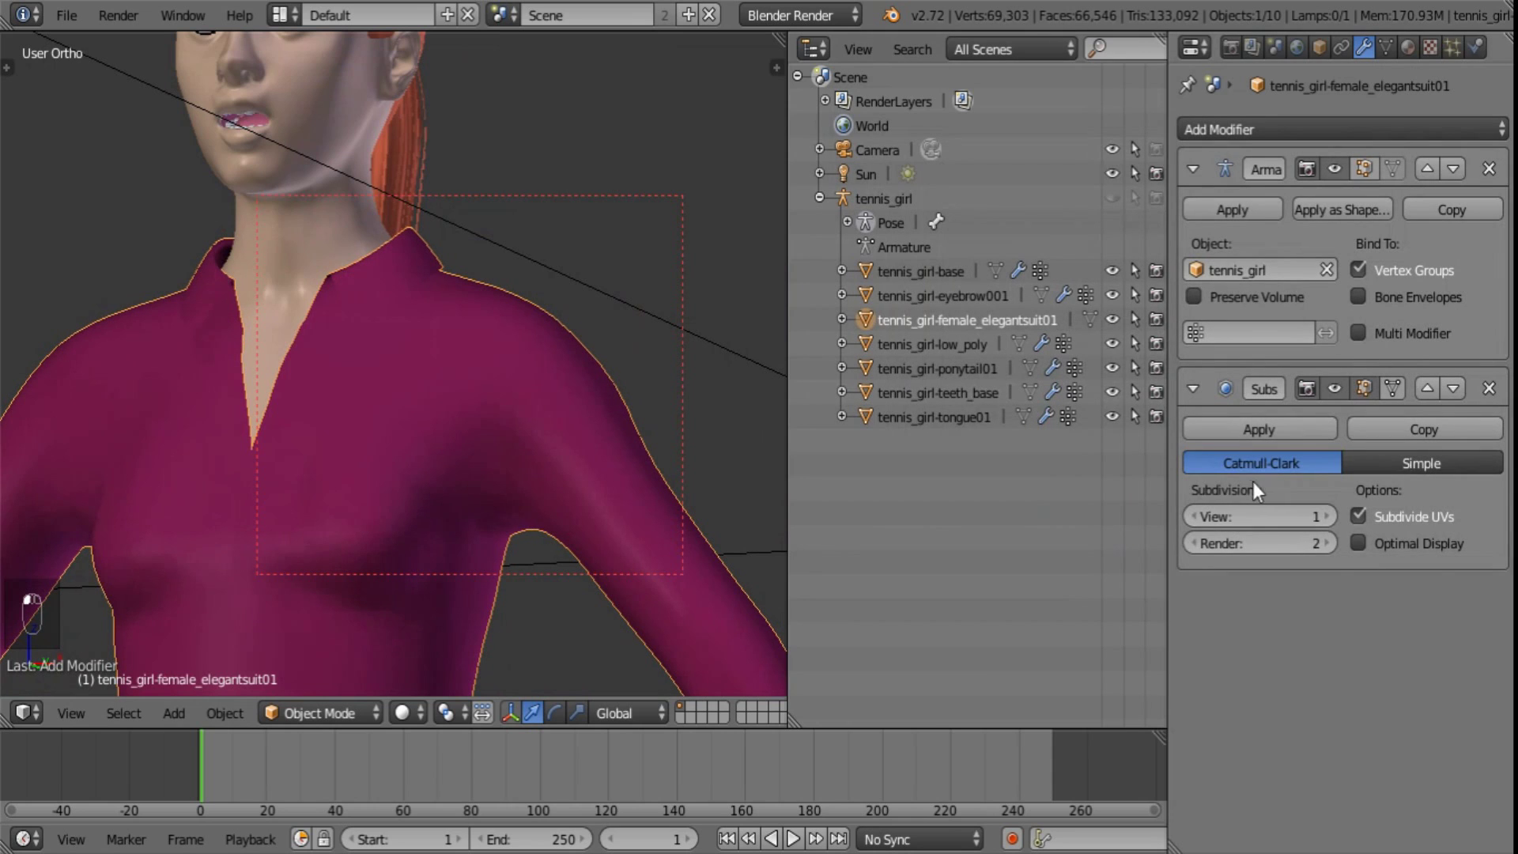
left_click(1193, 542)
- Inspect the subdivided character's face and outlines in Rendered viewport shading, and switch back to Solid
scroll(713, 427, "down", 3)
mouse_move(713, 427)
middle_mouse_down()
mouse_move(731, 377)
mouse_move(660, 457)
mouse_move(596, 630)
mouse_move(620, 653)
middle_mouse_up()
left_click(348, 716)
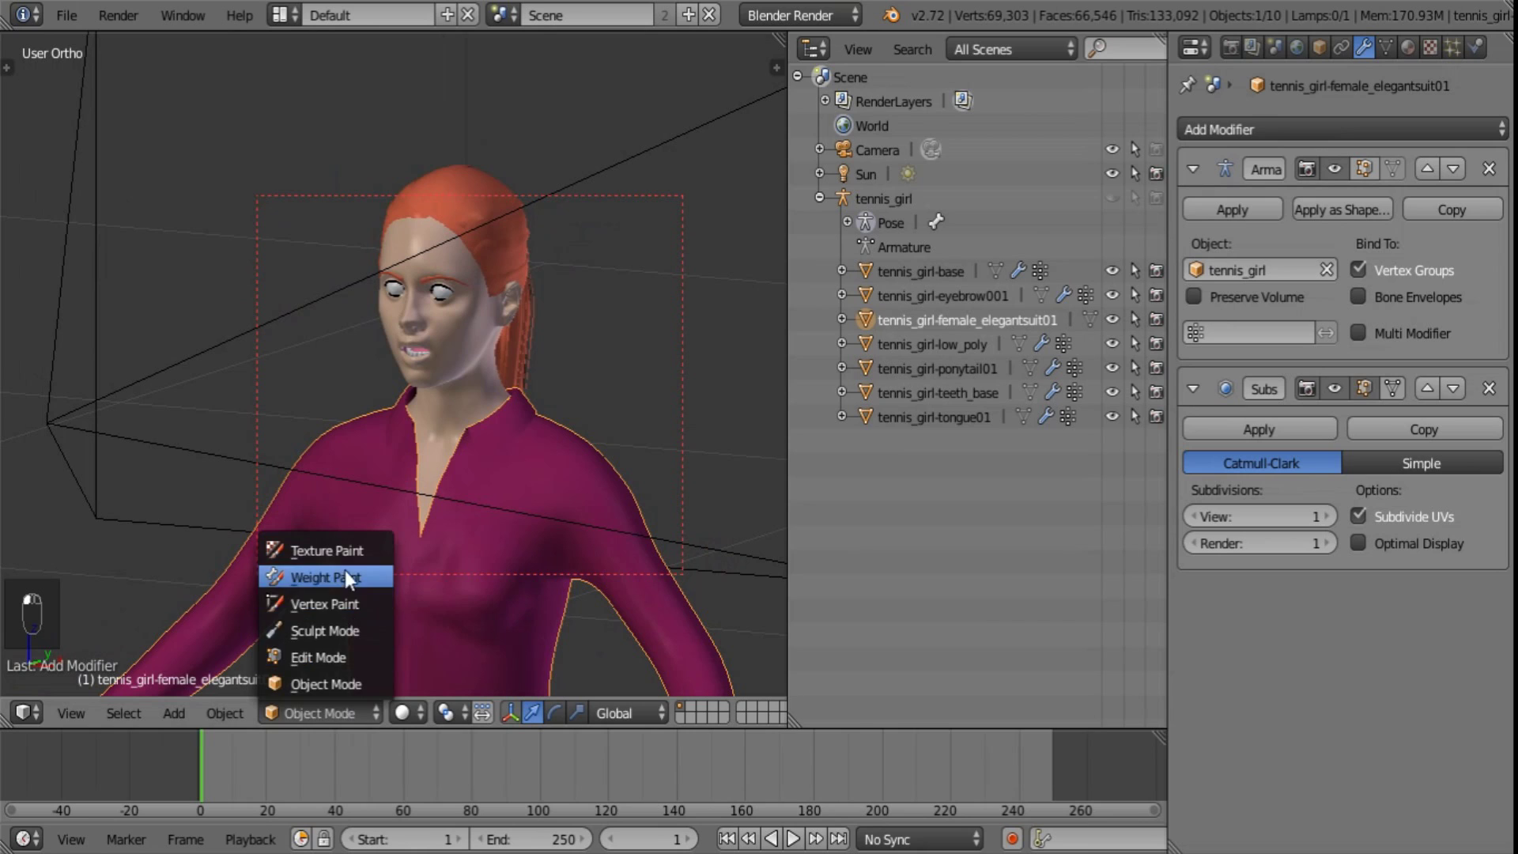
left_click(401, 713)
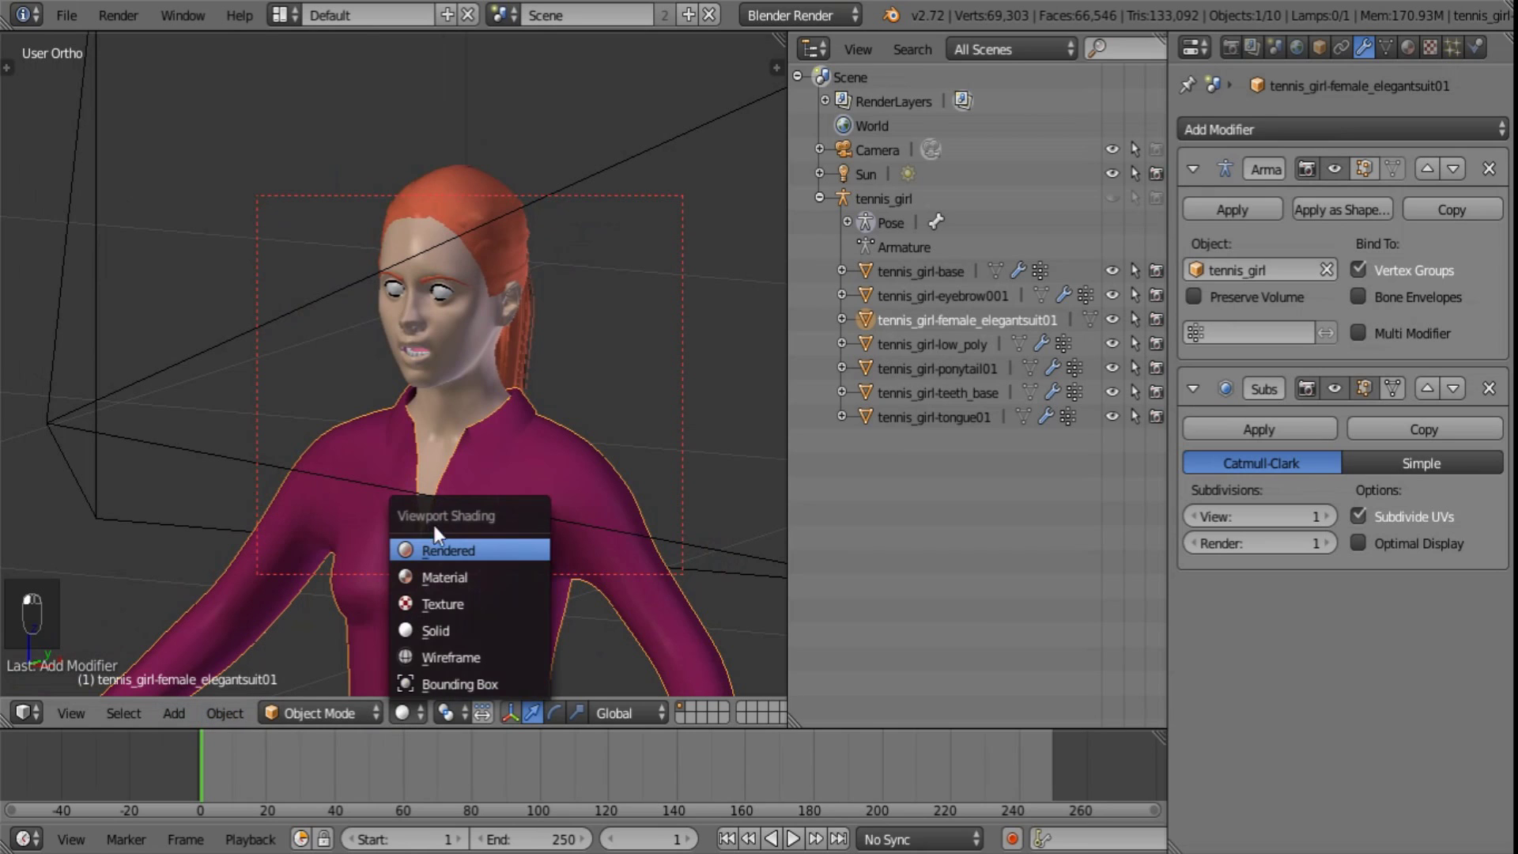
left_click(441, 547)
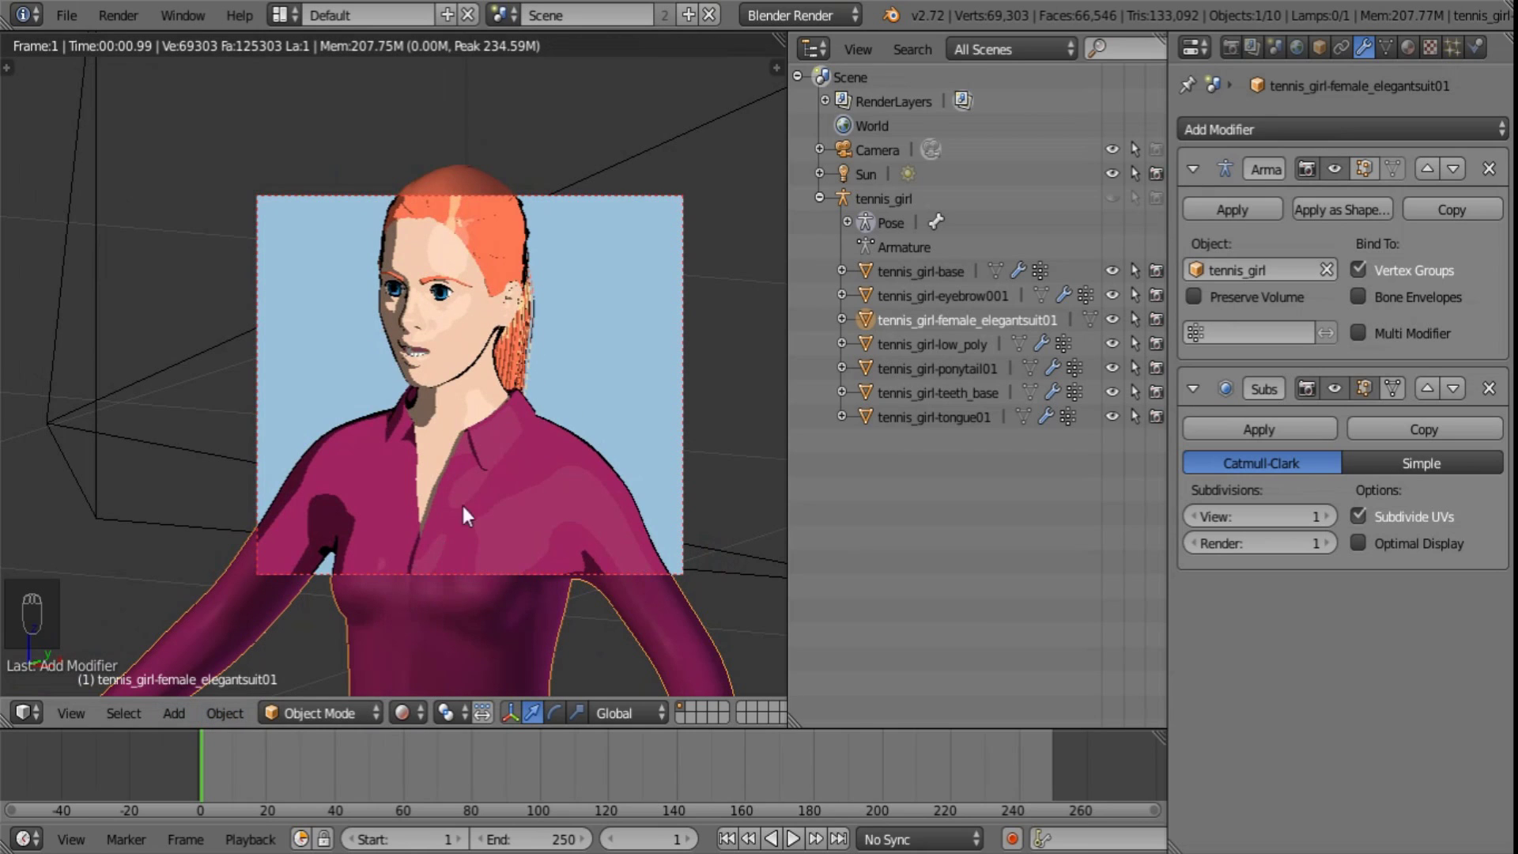
scroll(520, 471, "up", 6)
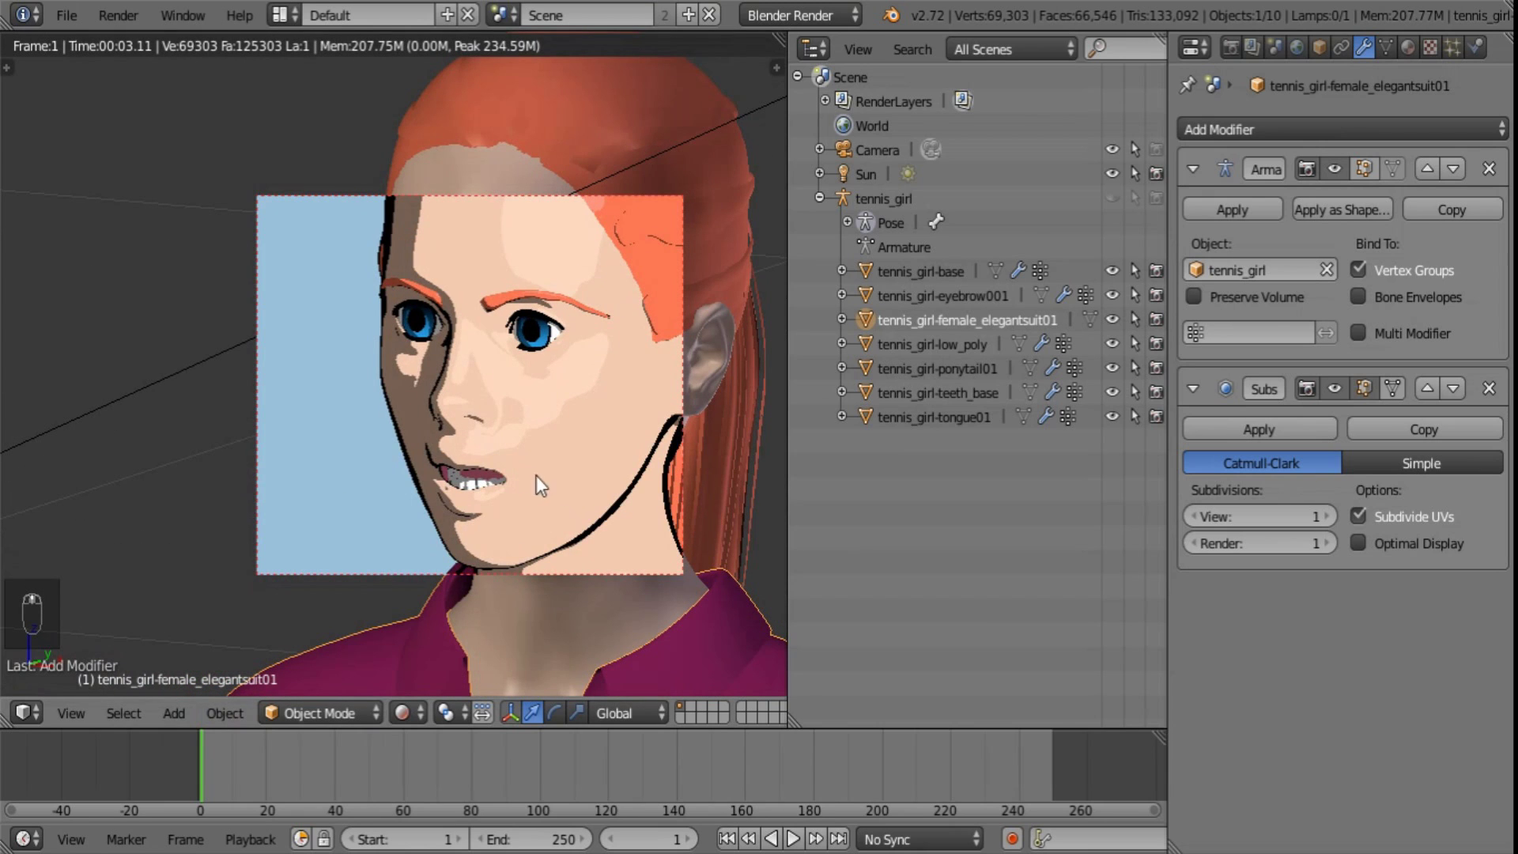
middle_click_drag(536, 476, 620, 472)
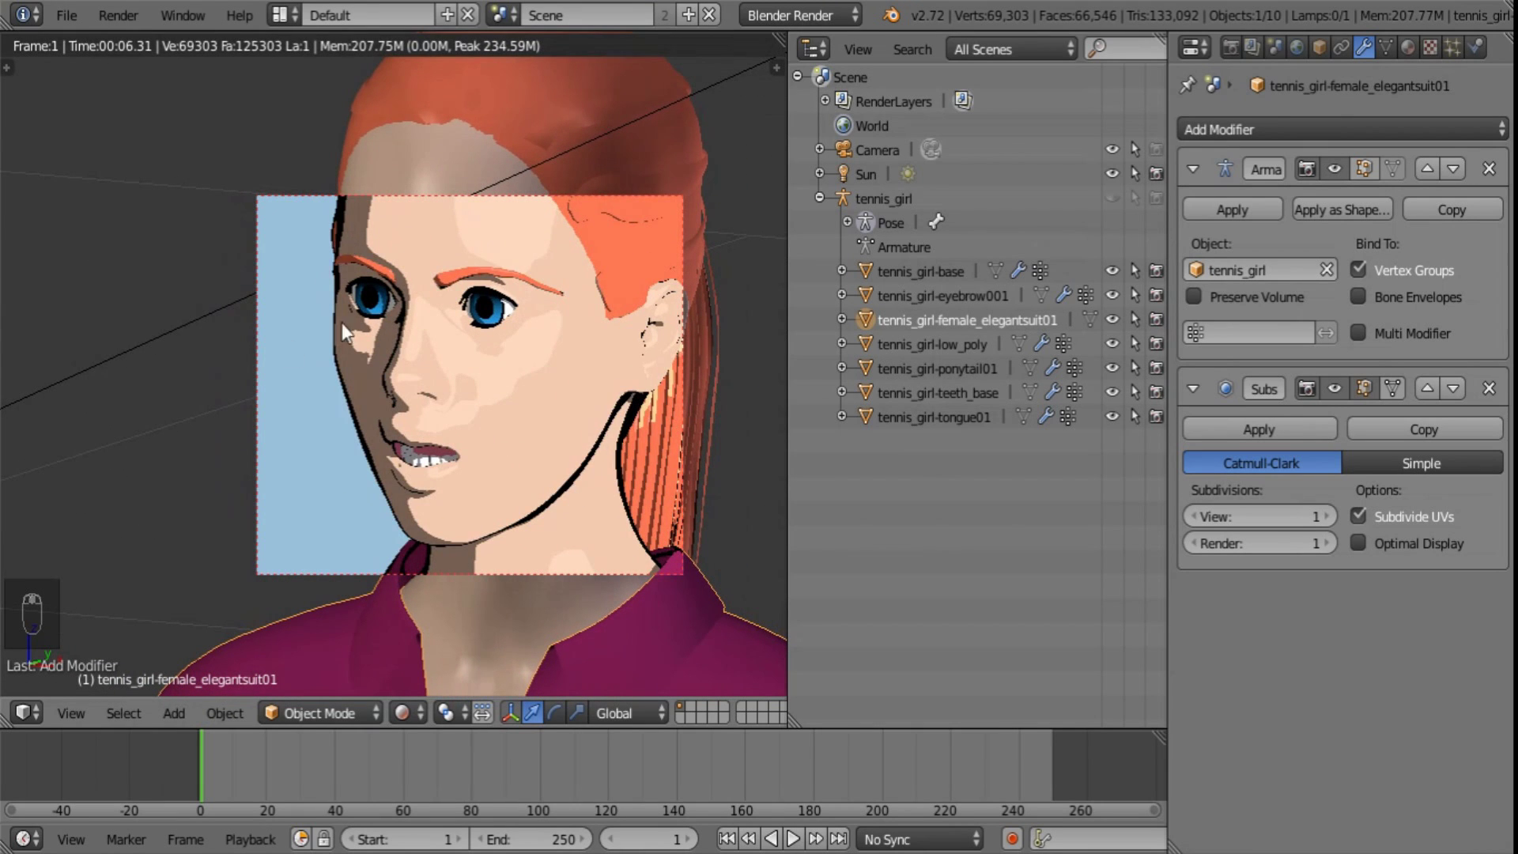
left_click(405, 714)
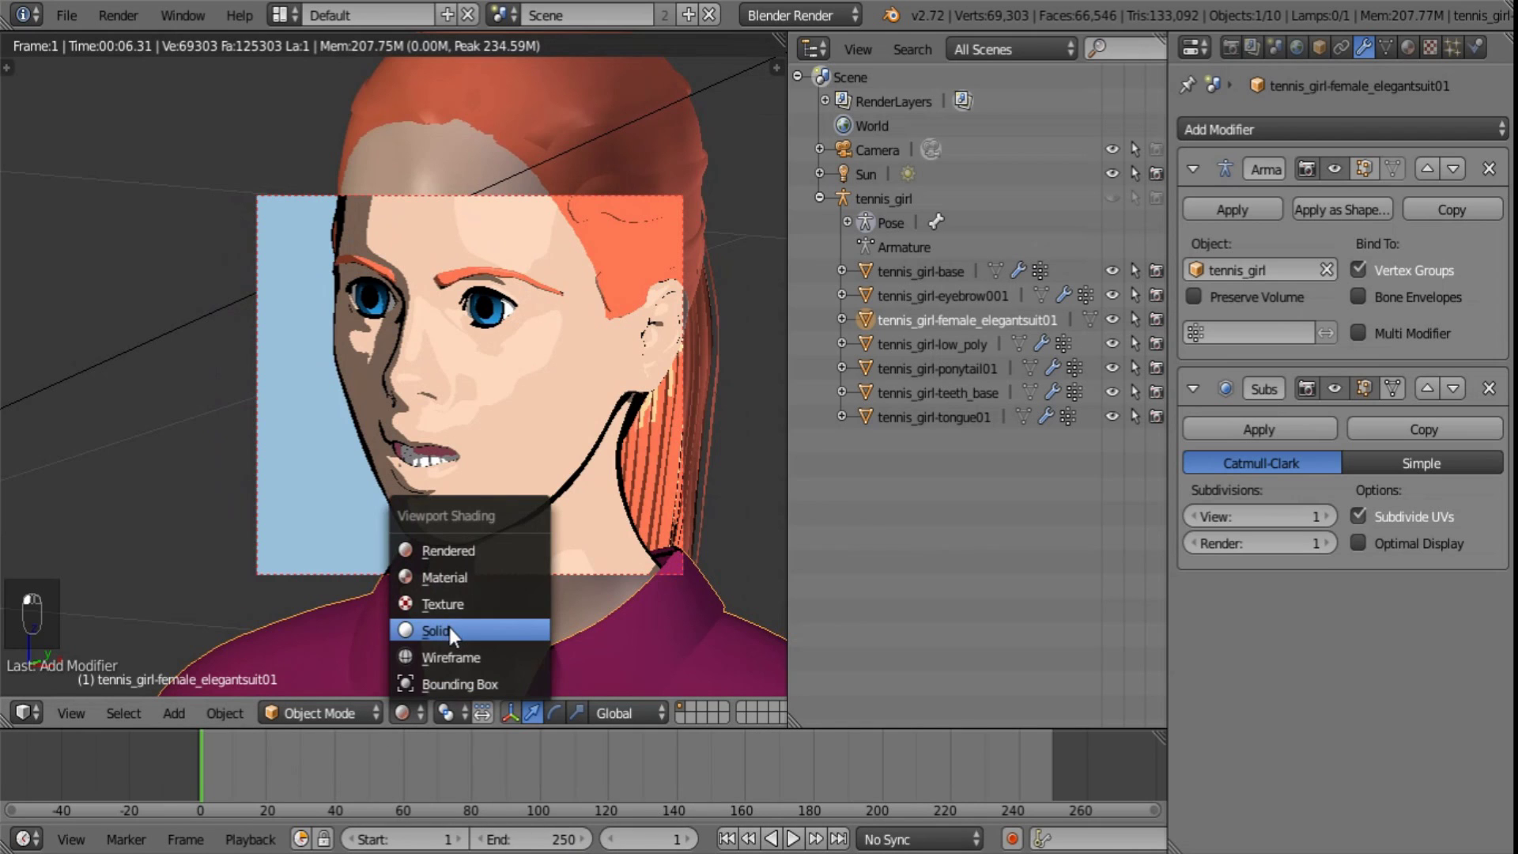
left_click(449, 628)
scroll(545, 518, "down", 6)
middle_click_drag(523, 449, 516, 464, "shift")
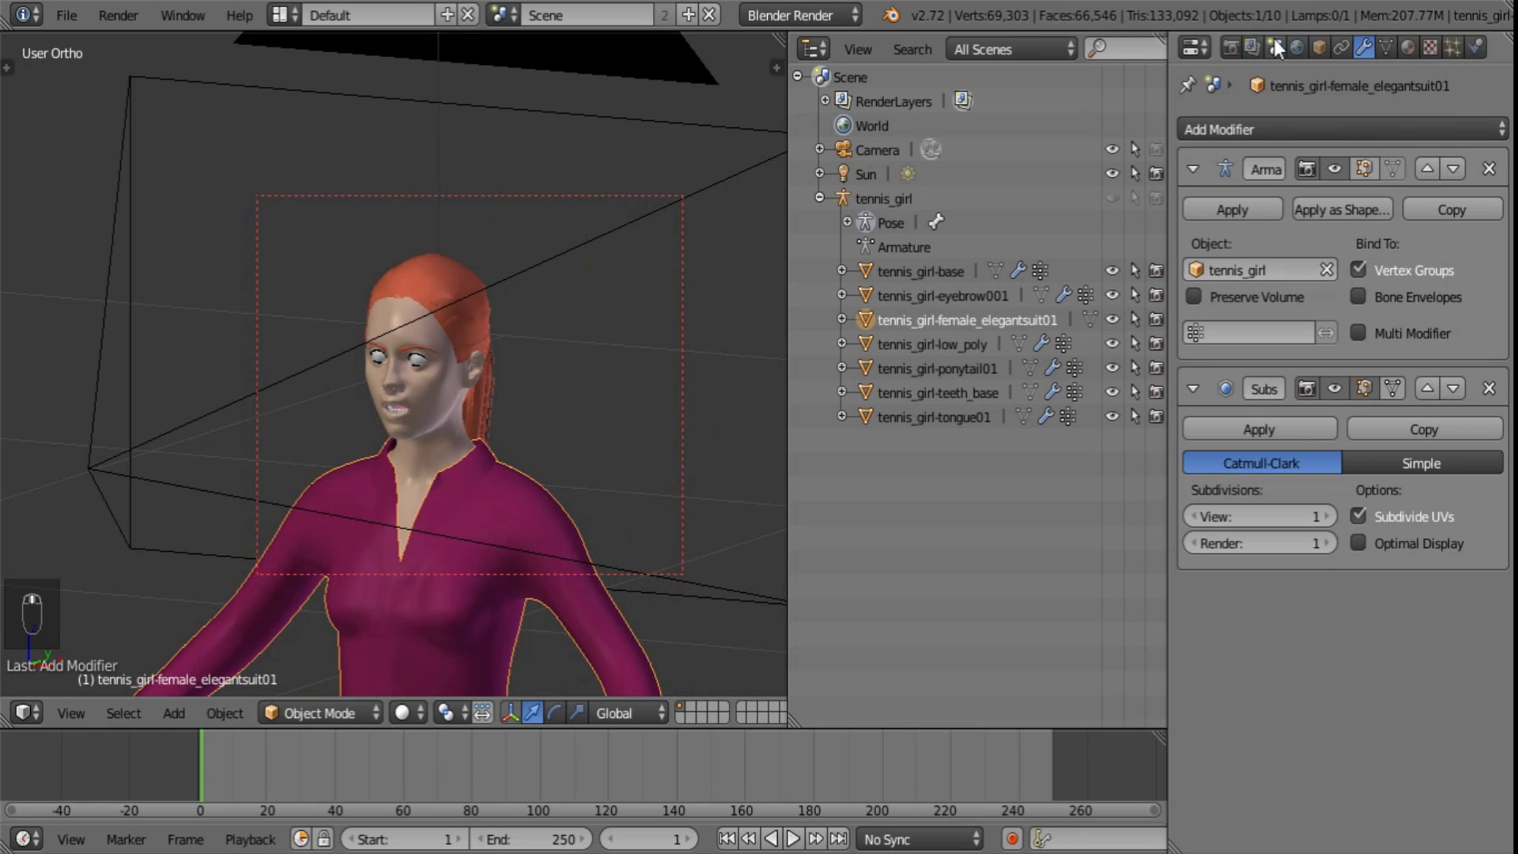
- Include Edge in the render layer and enable the Shadow pass, excluded from the combined pass
left_click(1252, 45)
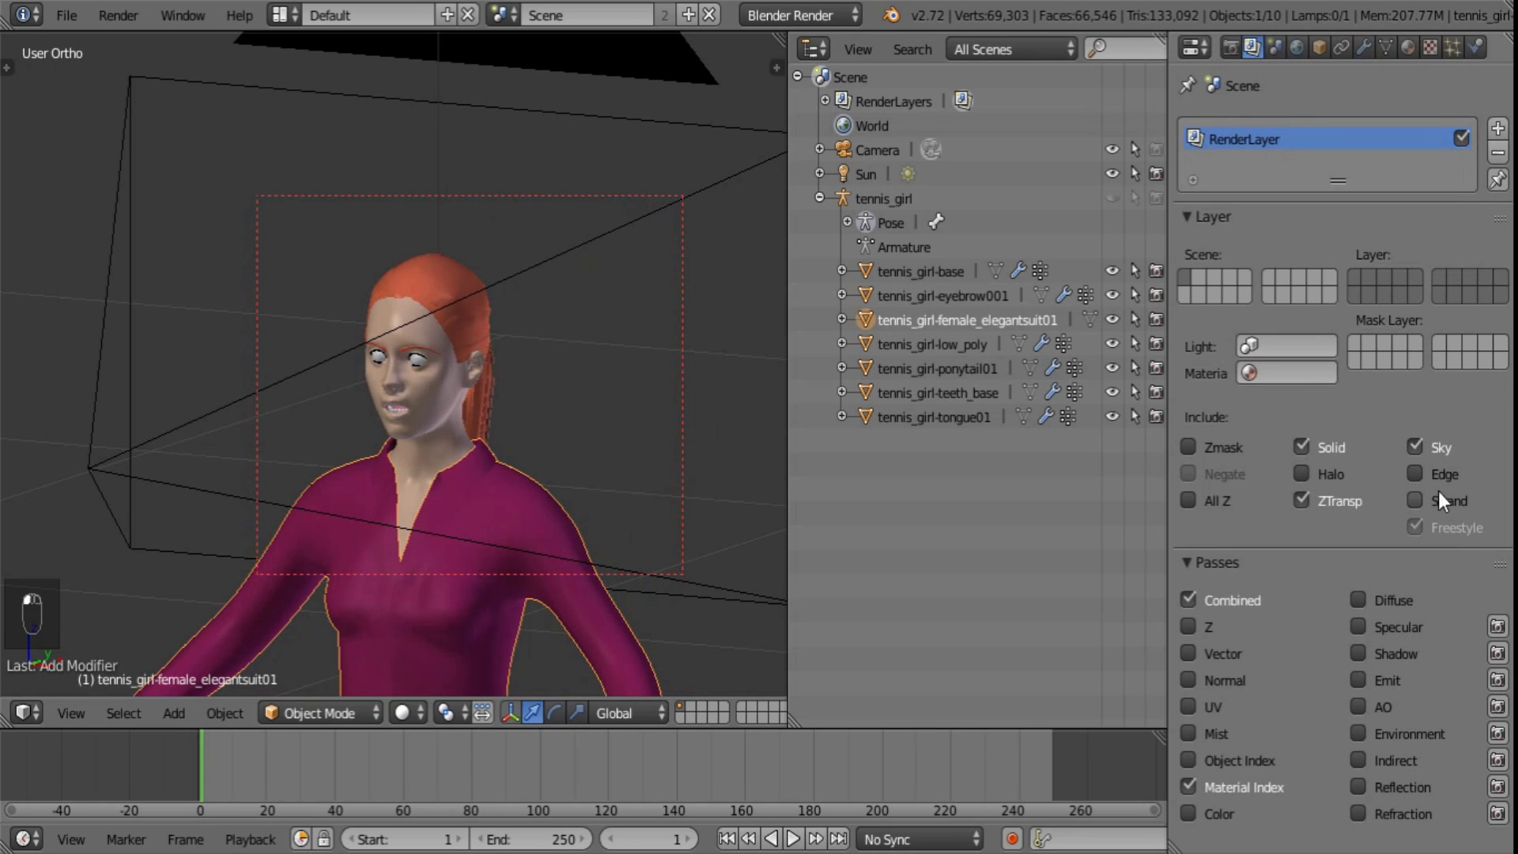
left_click(1414, 474)
left_click(1500, 656)
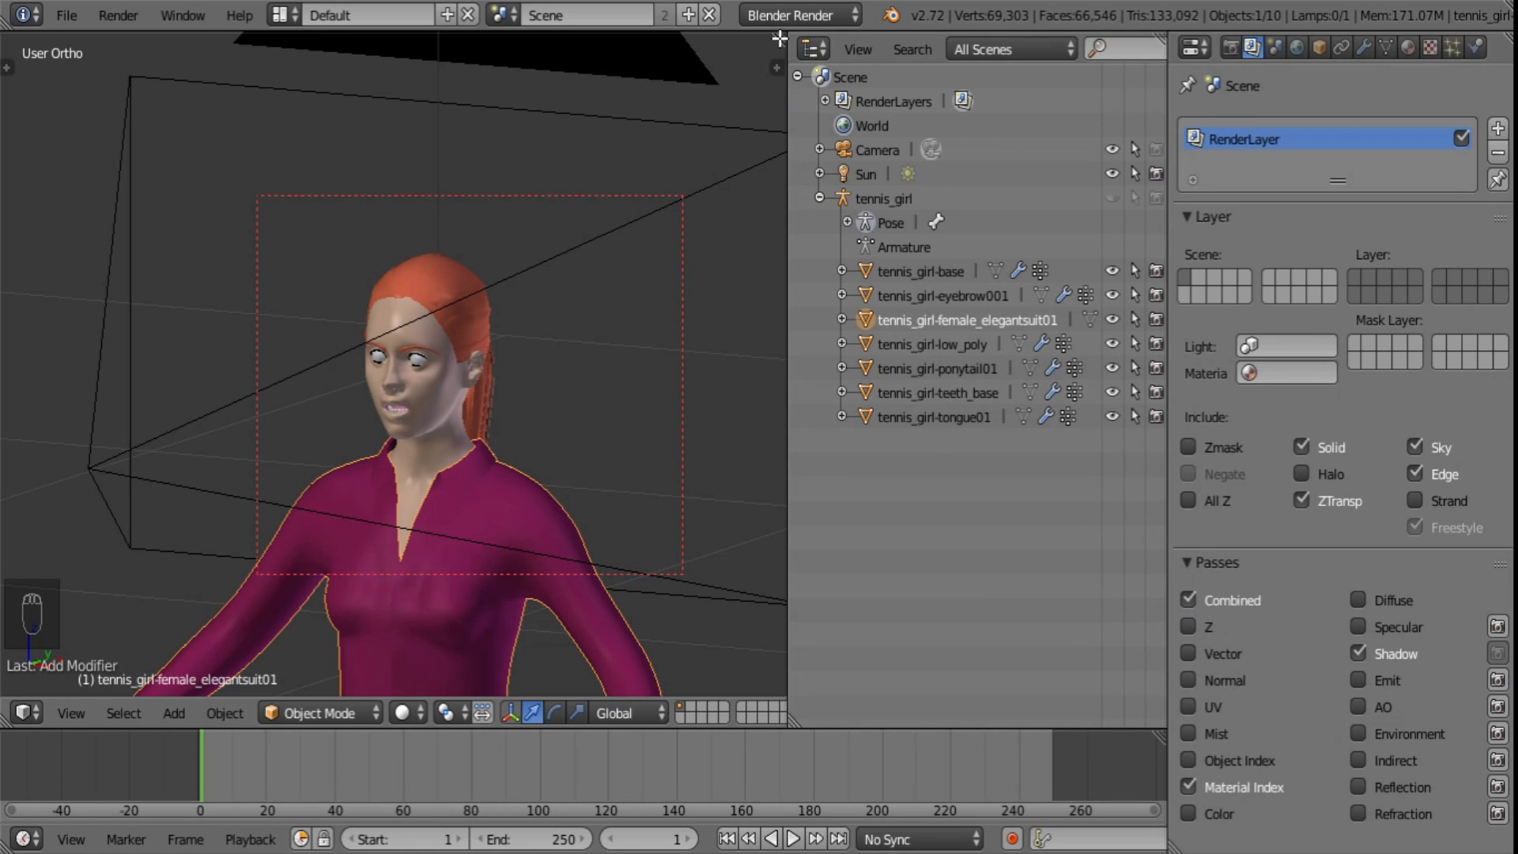
- Expand the 3D view over the outliner area and enable Freestyle in the render settings
left_click_drag(779, 38, 943, 54)
left_click(1229, 47)
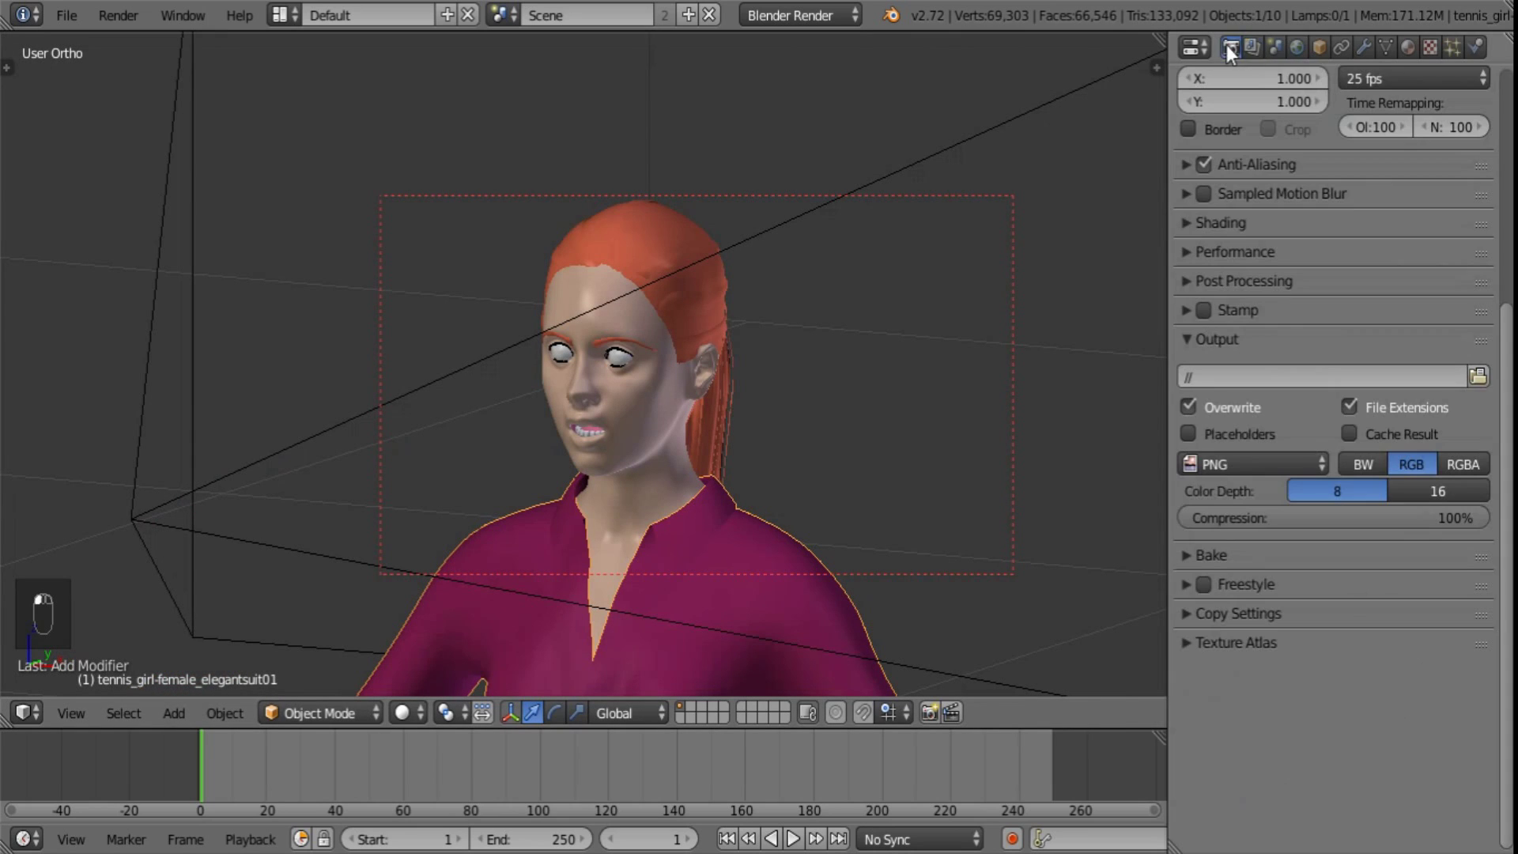
left_click(1207, 594)
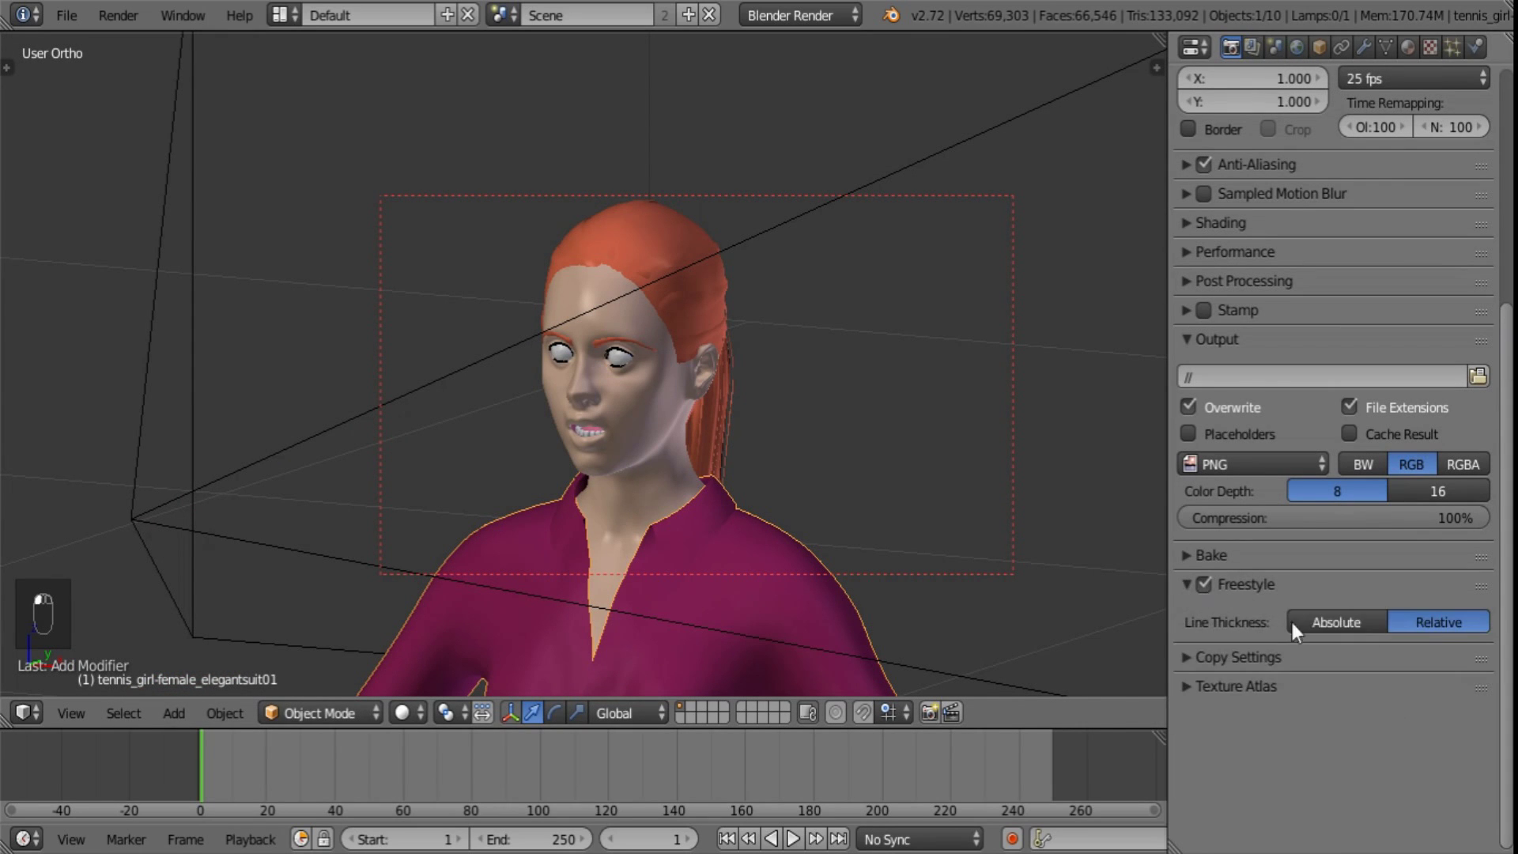
left_click(1185, 582)
left_click_drag(1508, 496, 1496, 190)
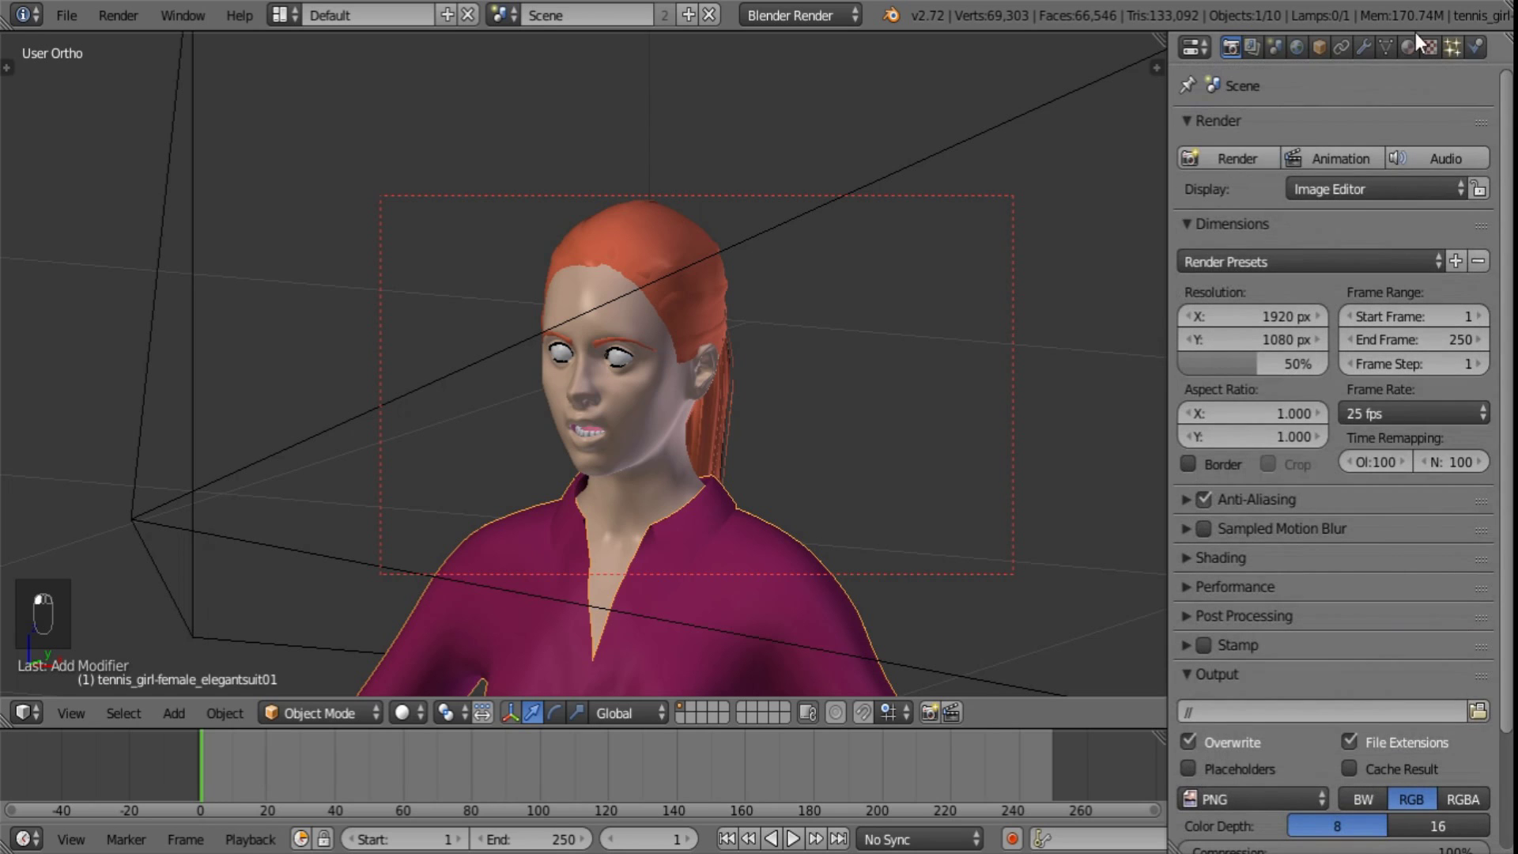
- Add an Along Stroke thickness modifier to the render layer's Freestyle LineStyle
left_click(1254, 47)
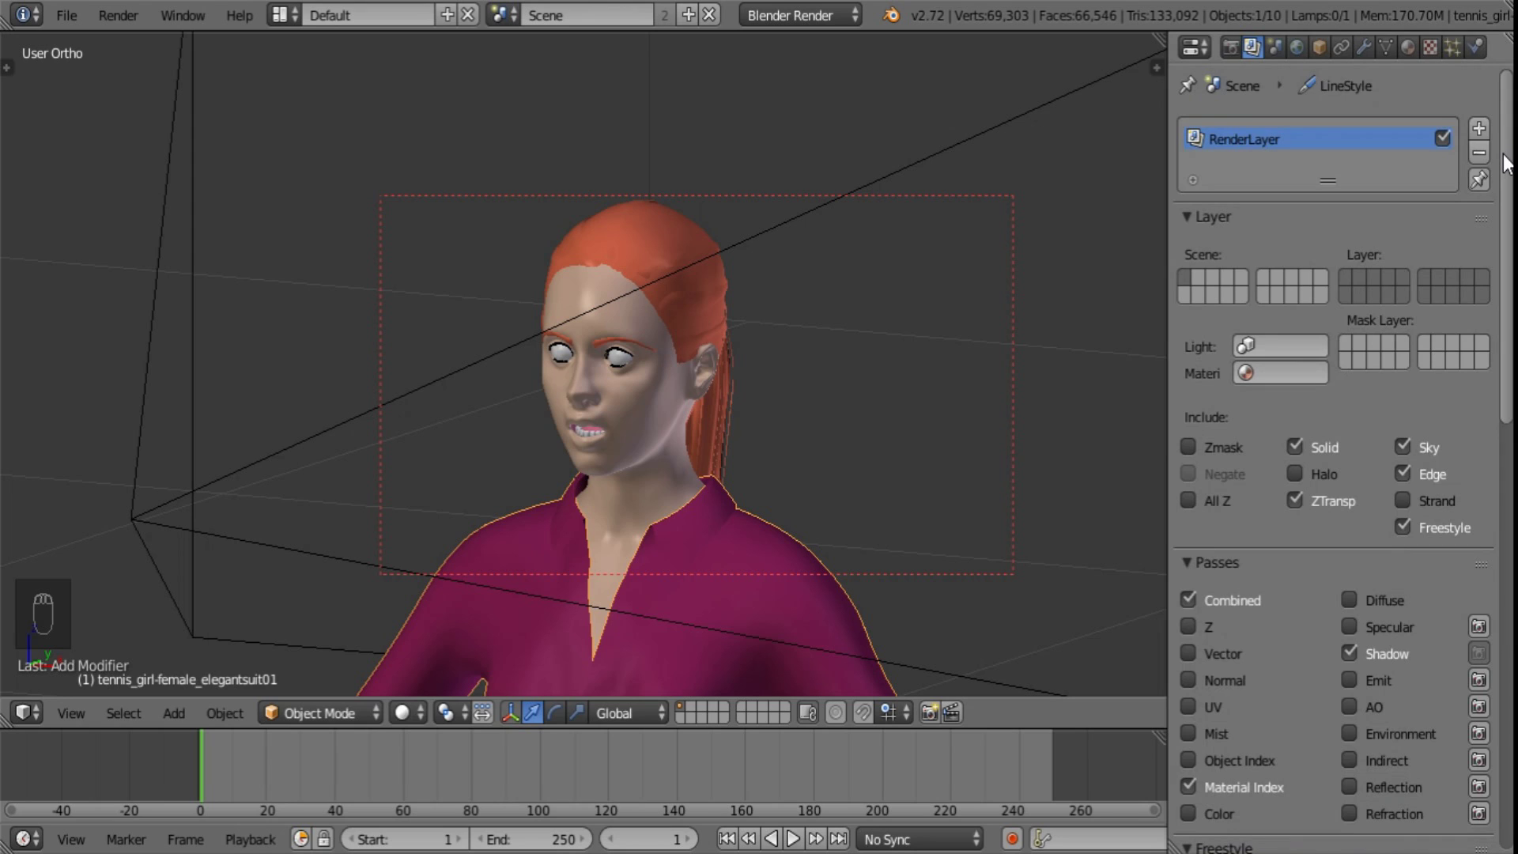
left_click_drag(1503, 155, 1503, 582)
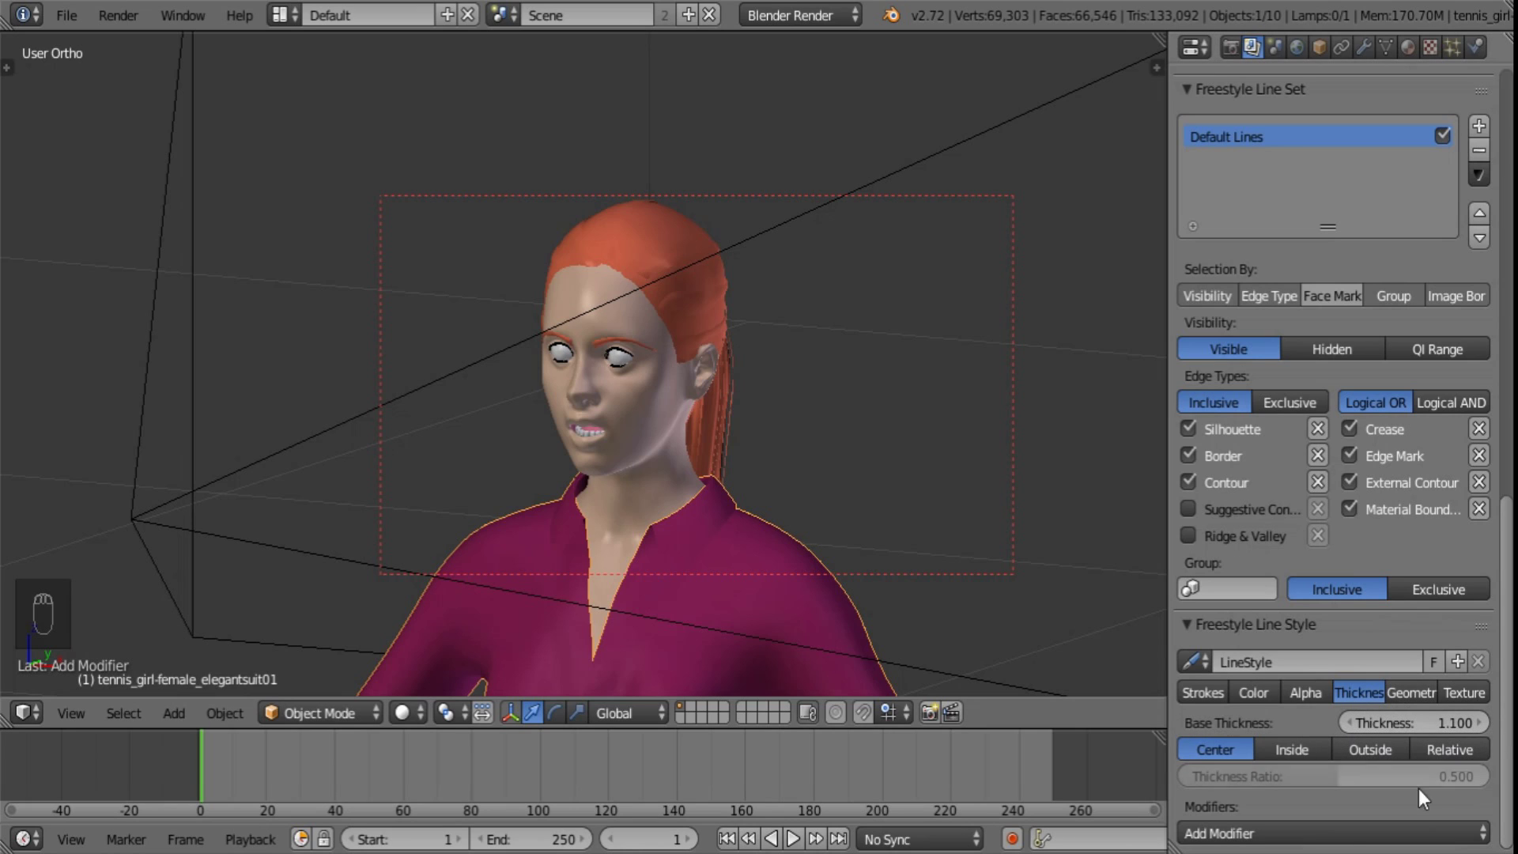
left_click(1281, 834)
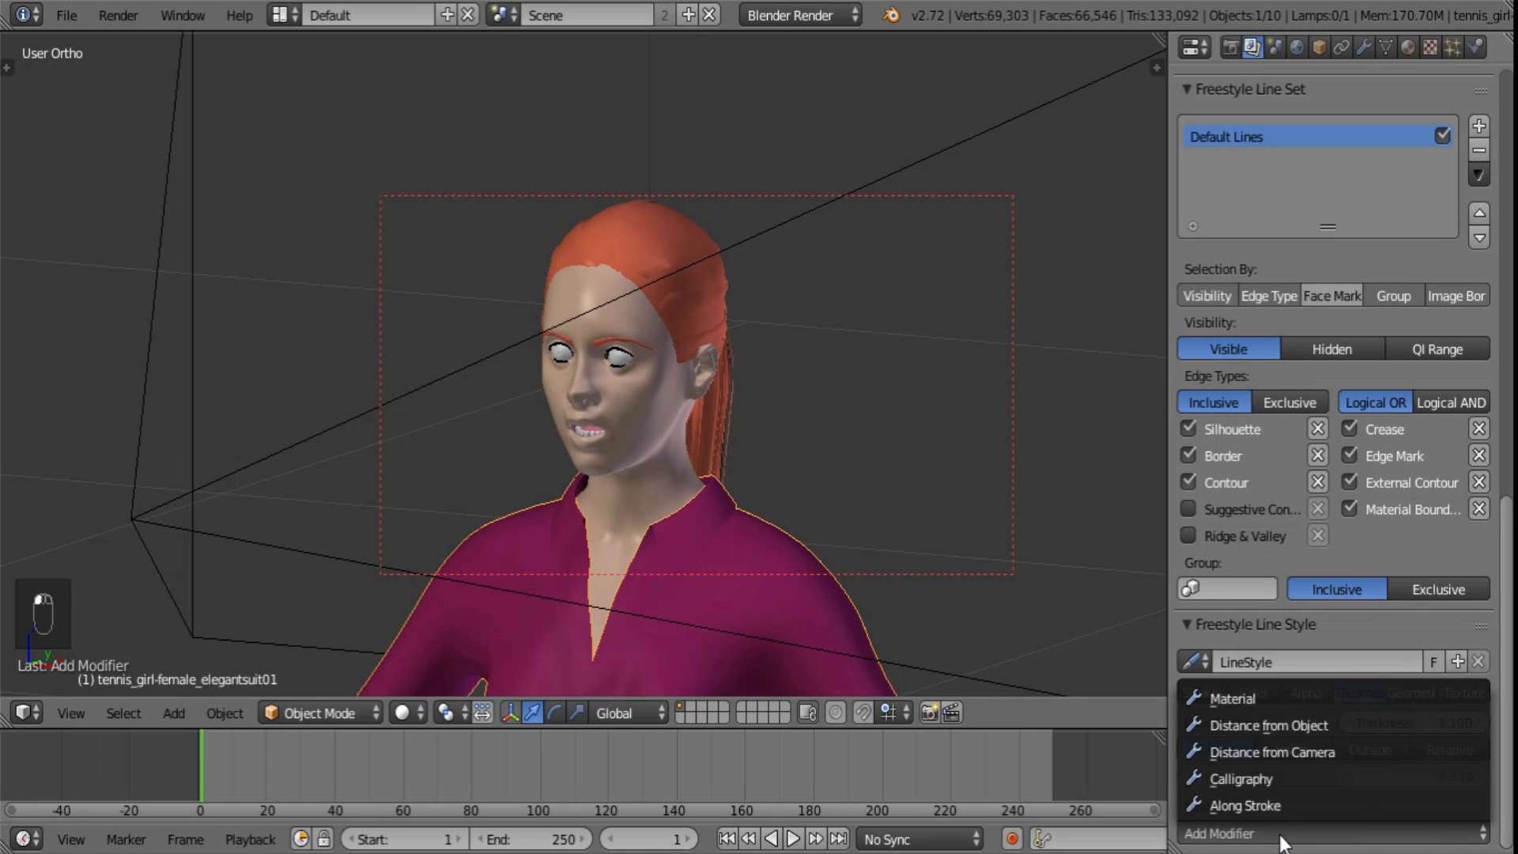
left_click(1277, 804)
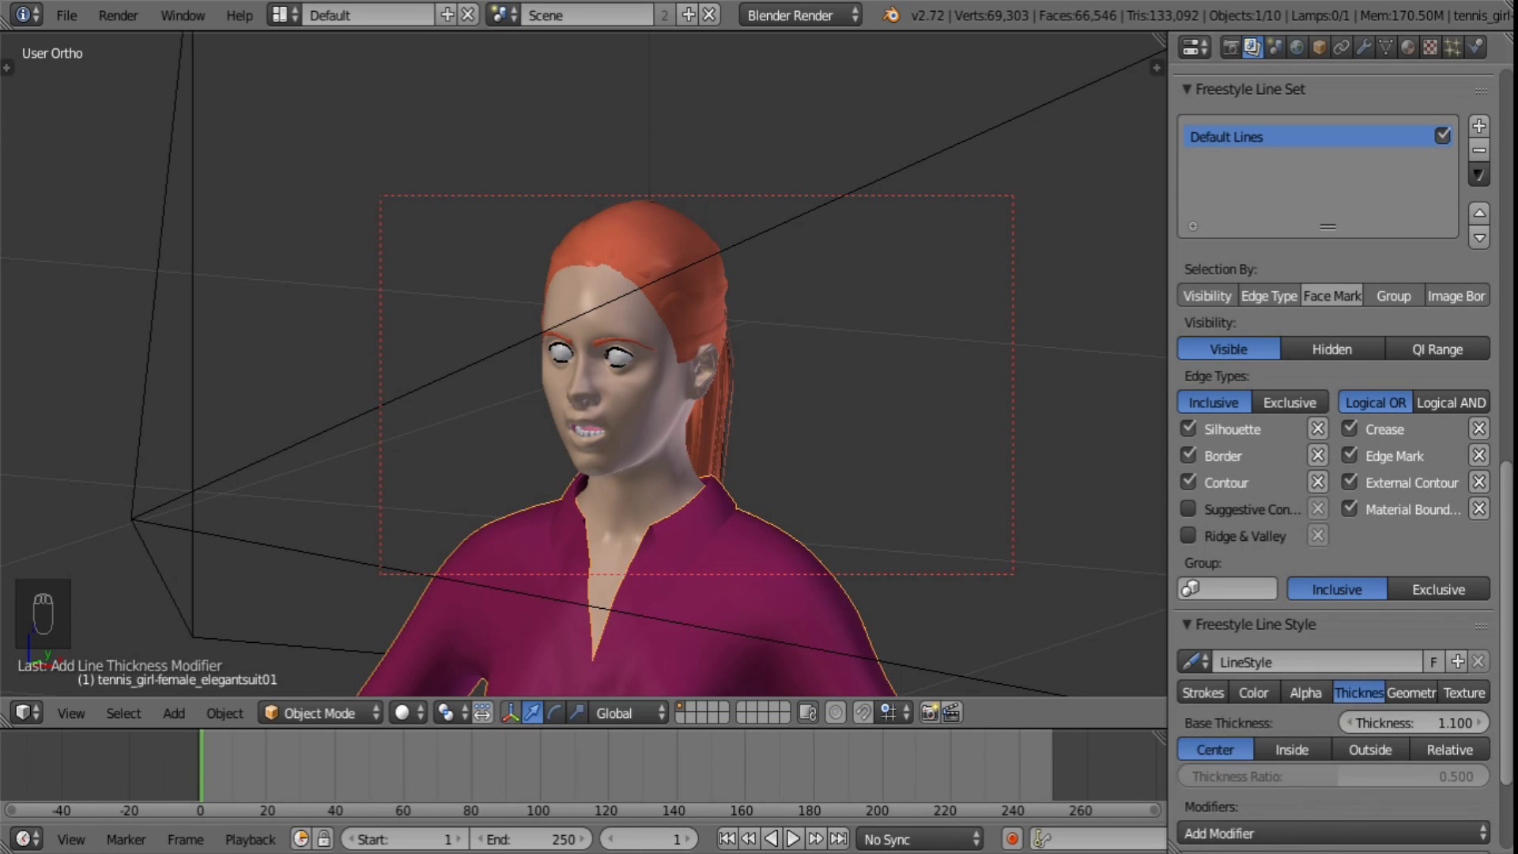
- Set the Along Stroke mapping to Curve and shape it into an arch with a midpoint at 0.5 and the end point at Y 0
scroll(1277, 791, "down", 5)
left_click(1267, 791)
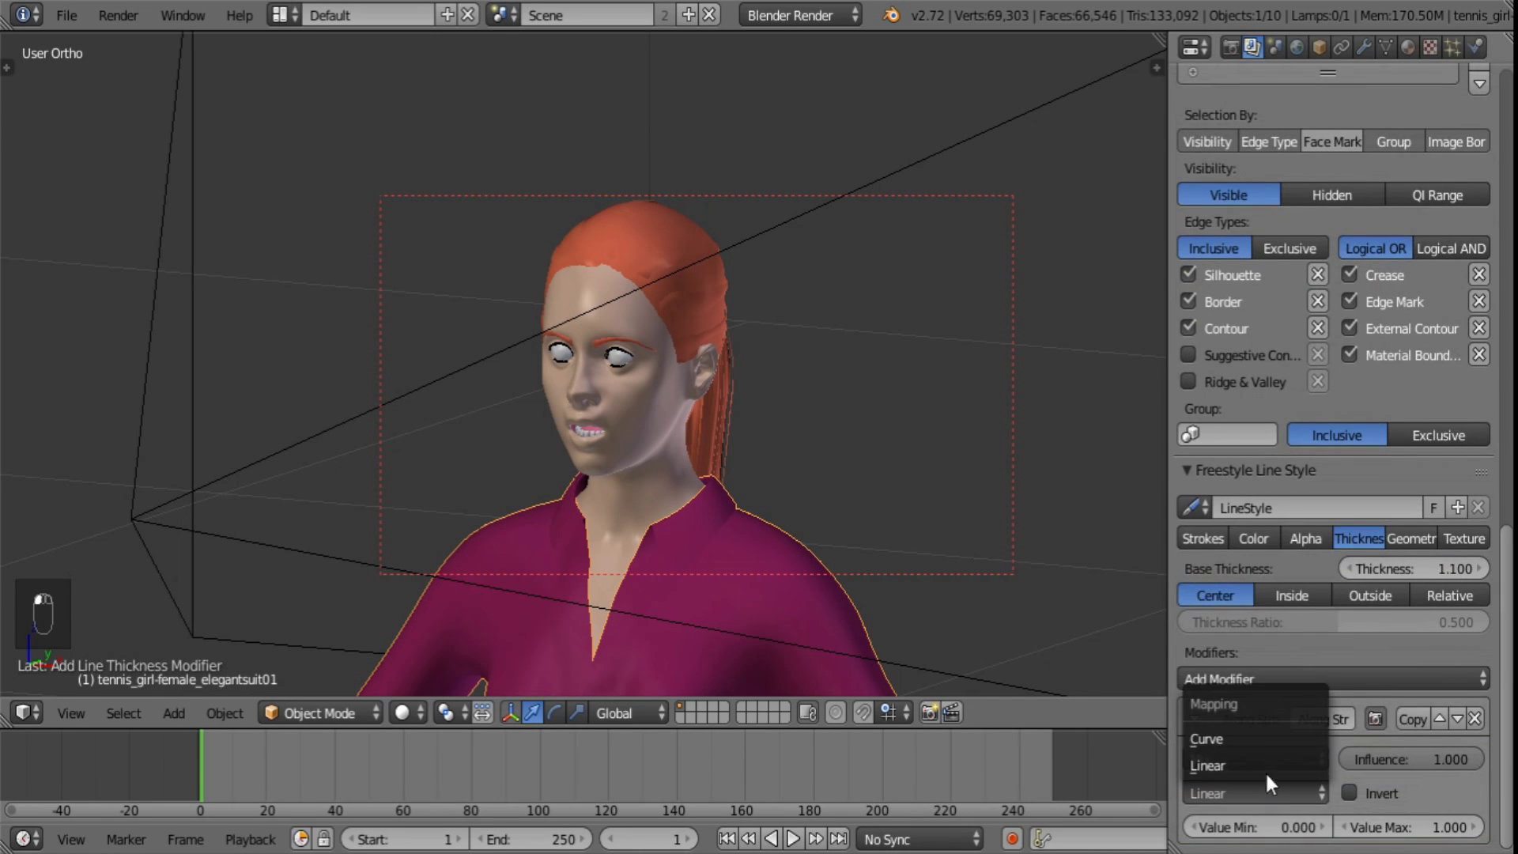
left_click(1252, 741)
left_click_drag(1507, 616, 1506, 844)
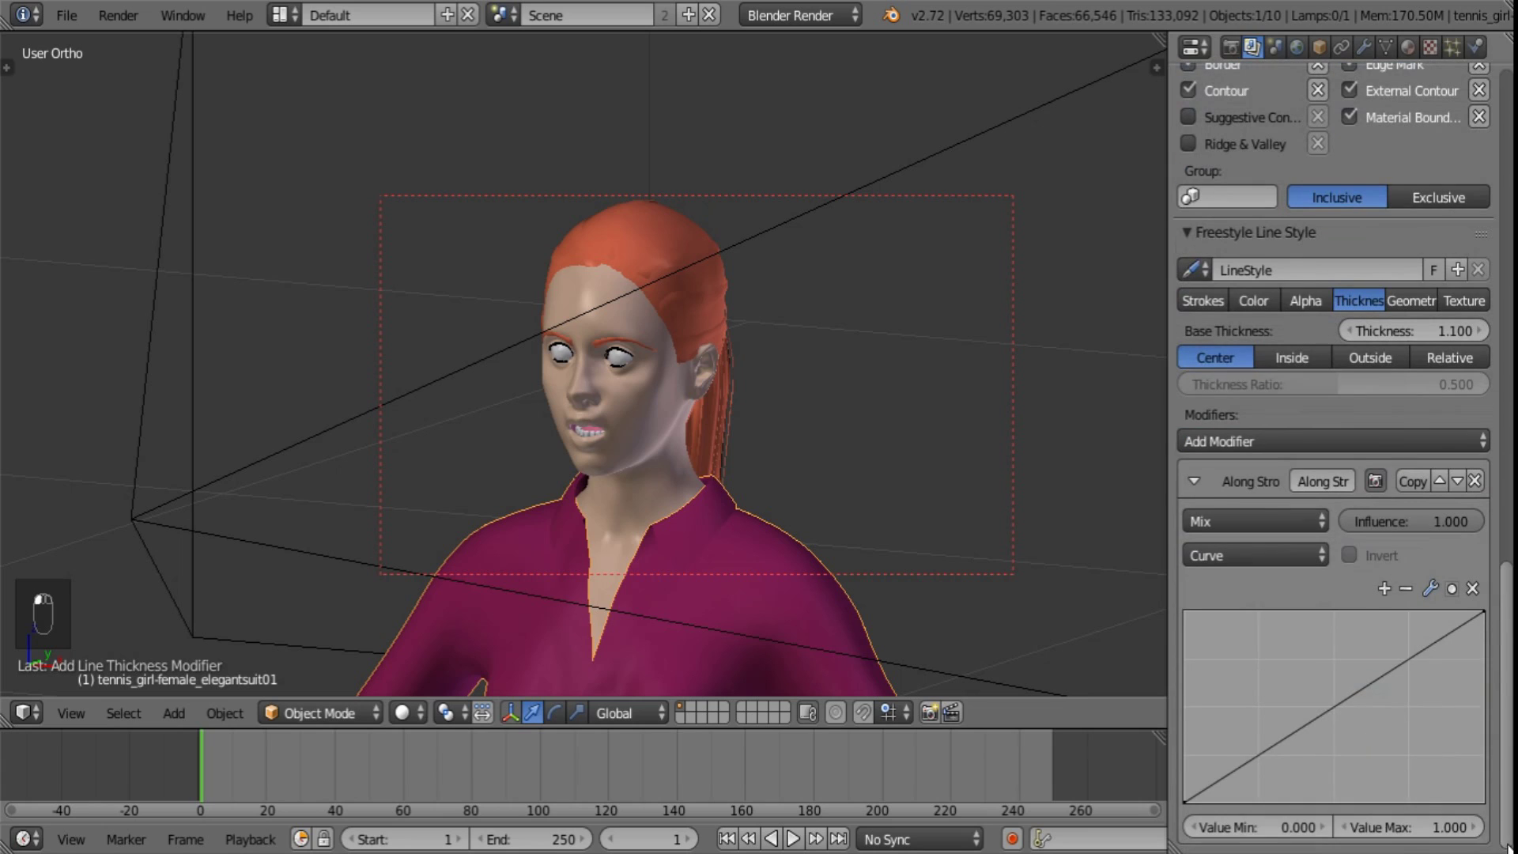
left_click(1334, 707)
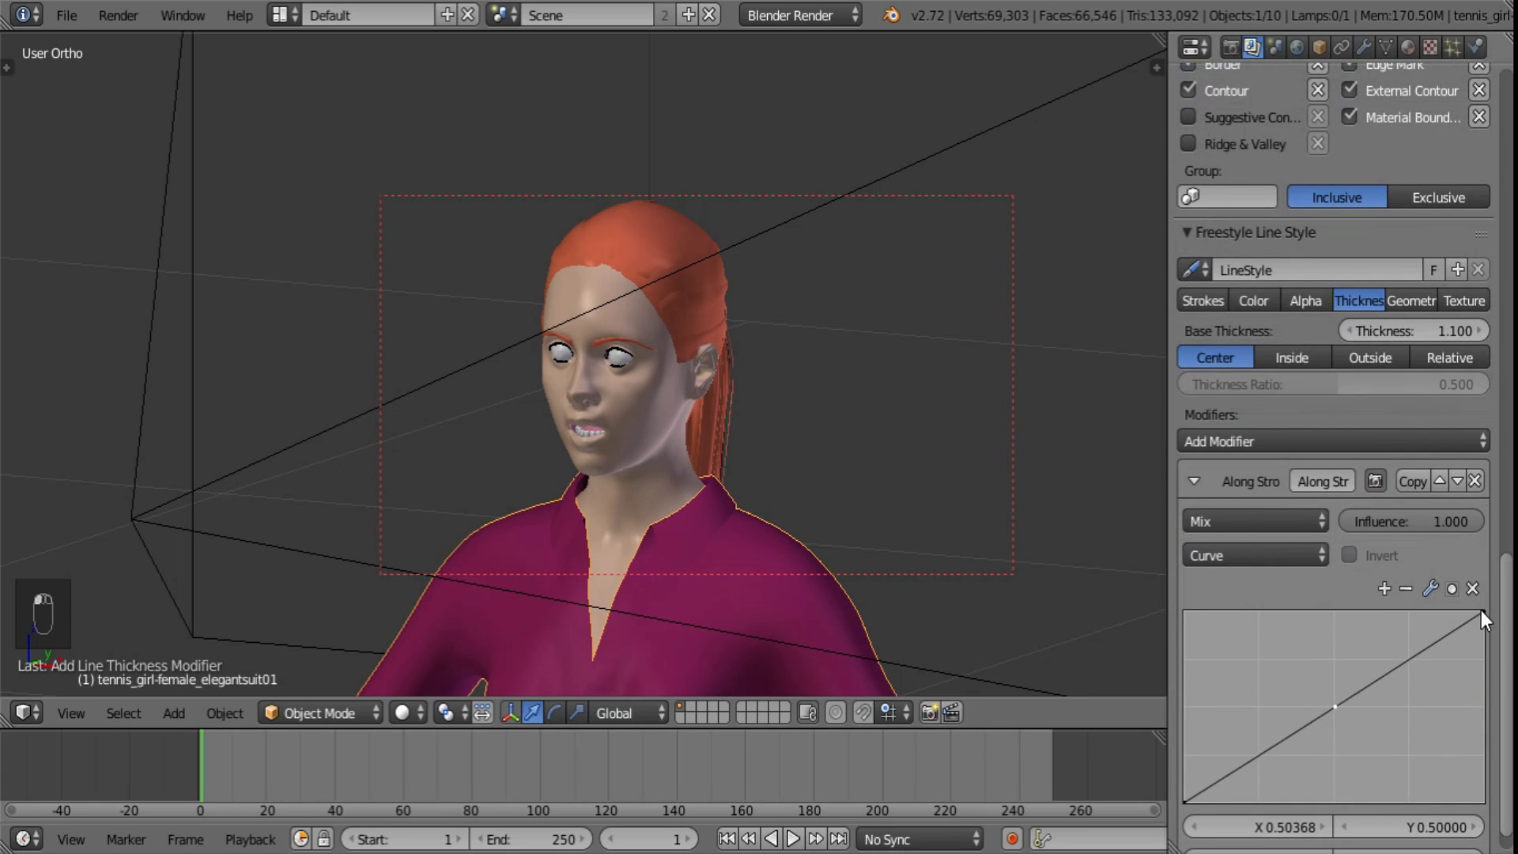
left_click_drag(1481, 610, 1483, 800)
scroll(1226, 795, "down", 1)
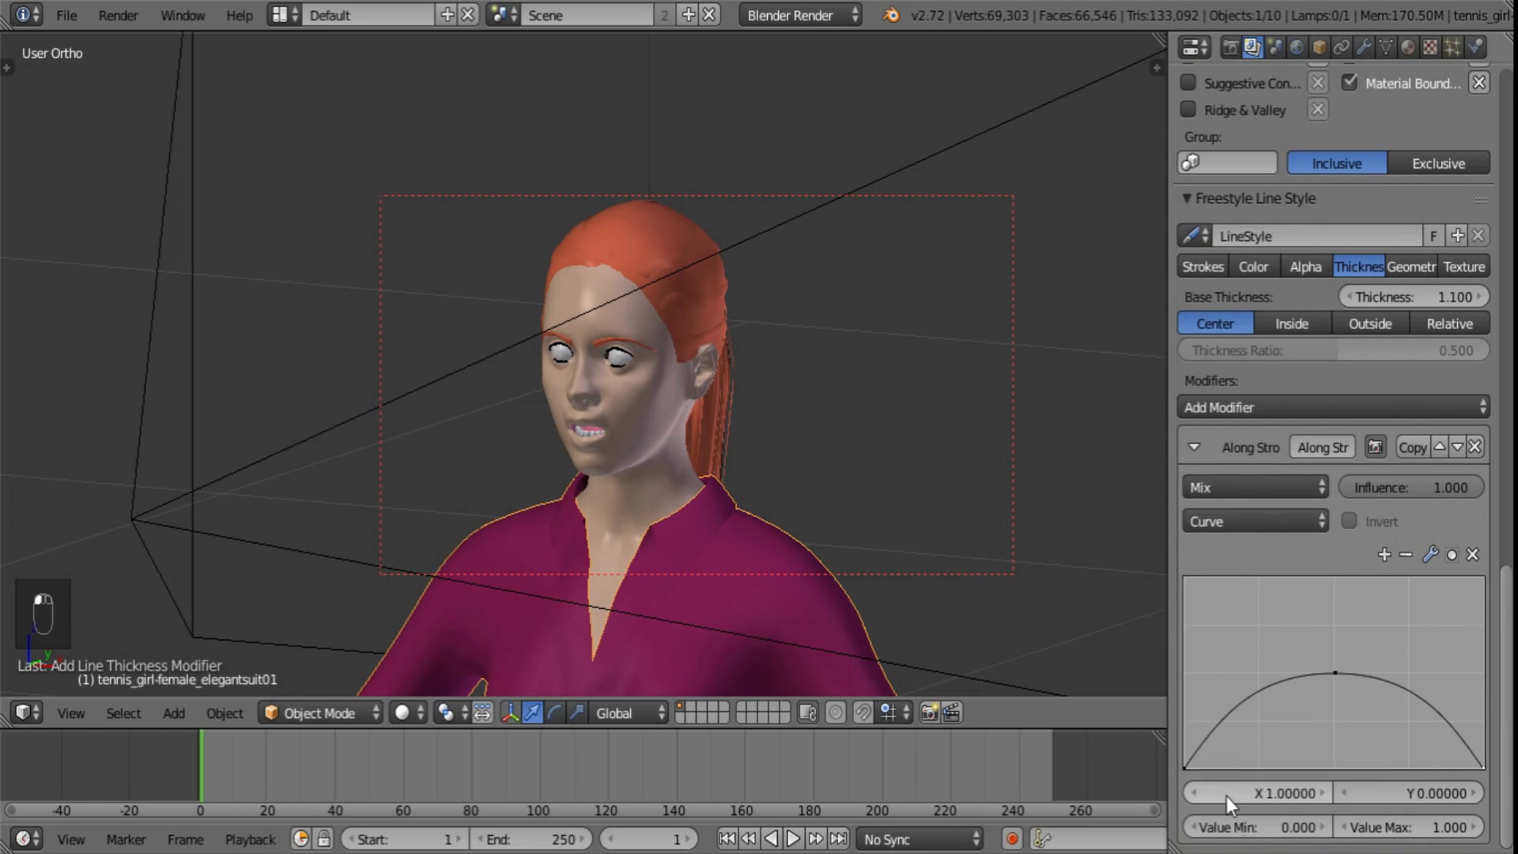
- Set the Along Stroke modifier's Value Min to 0.5 and Value Max to 2.5
left_click(1248, 824)
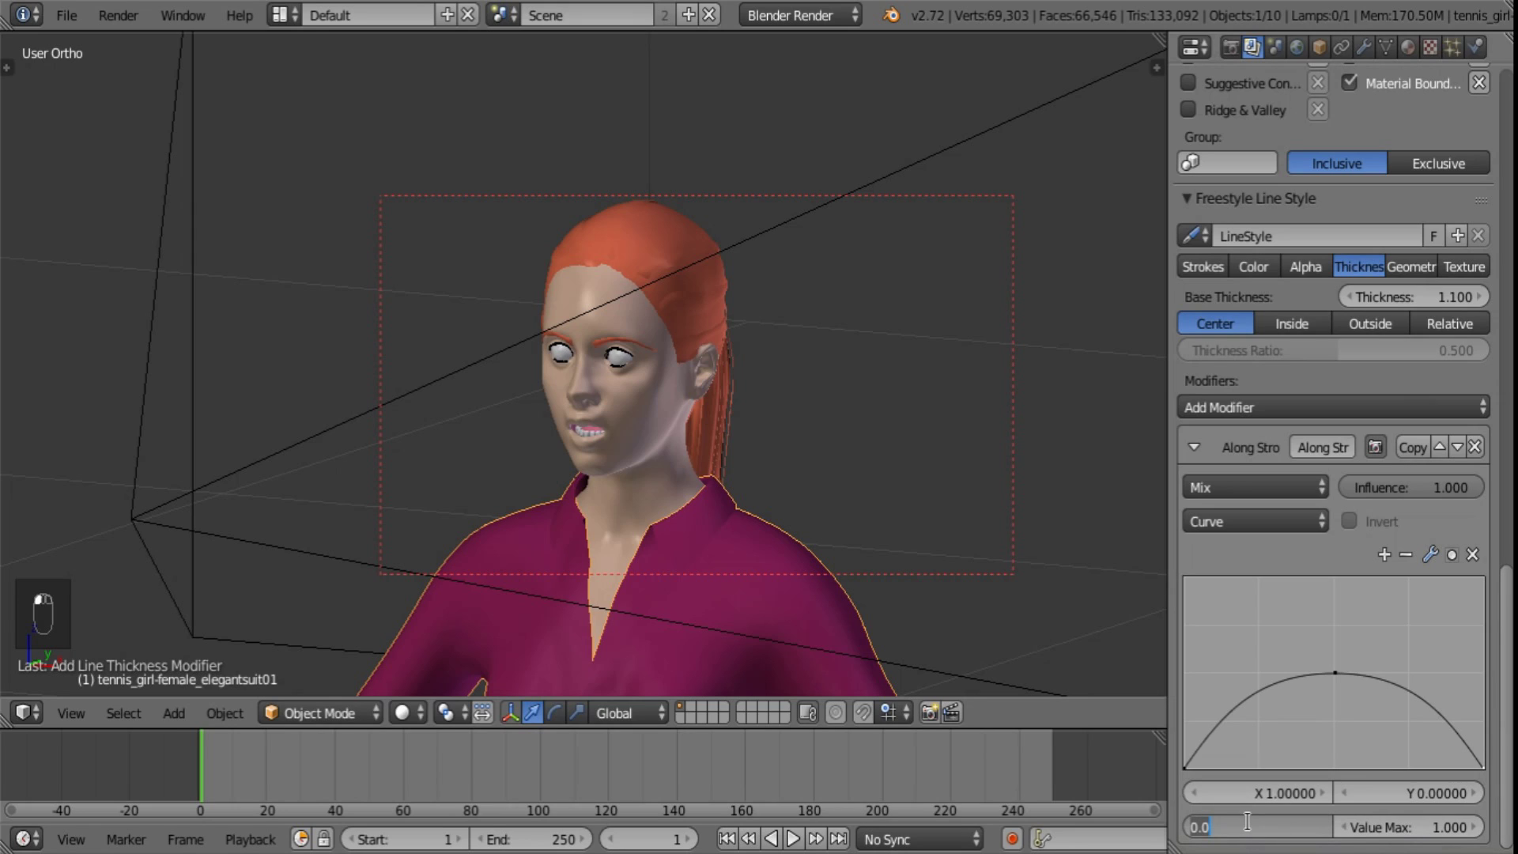
type("0.5")
key("Return")
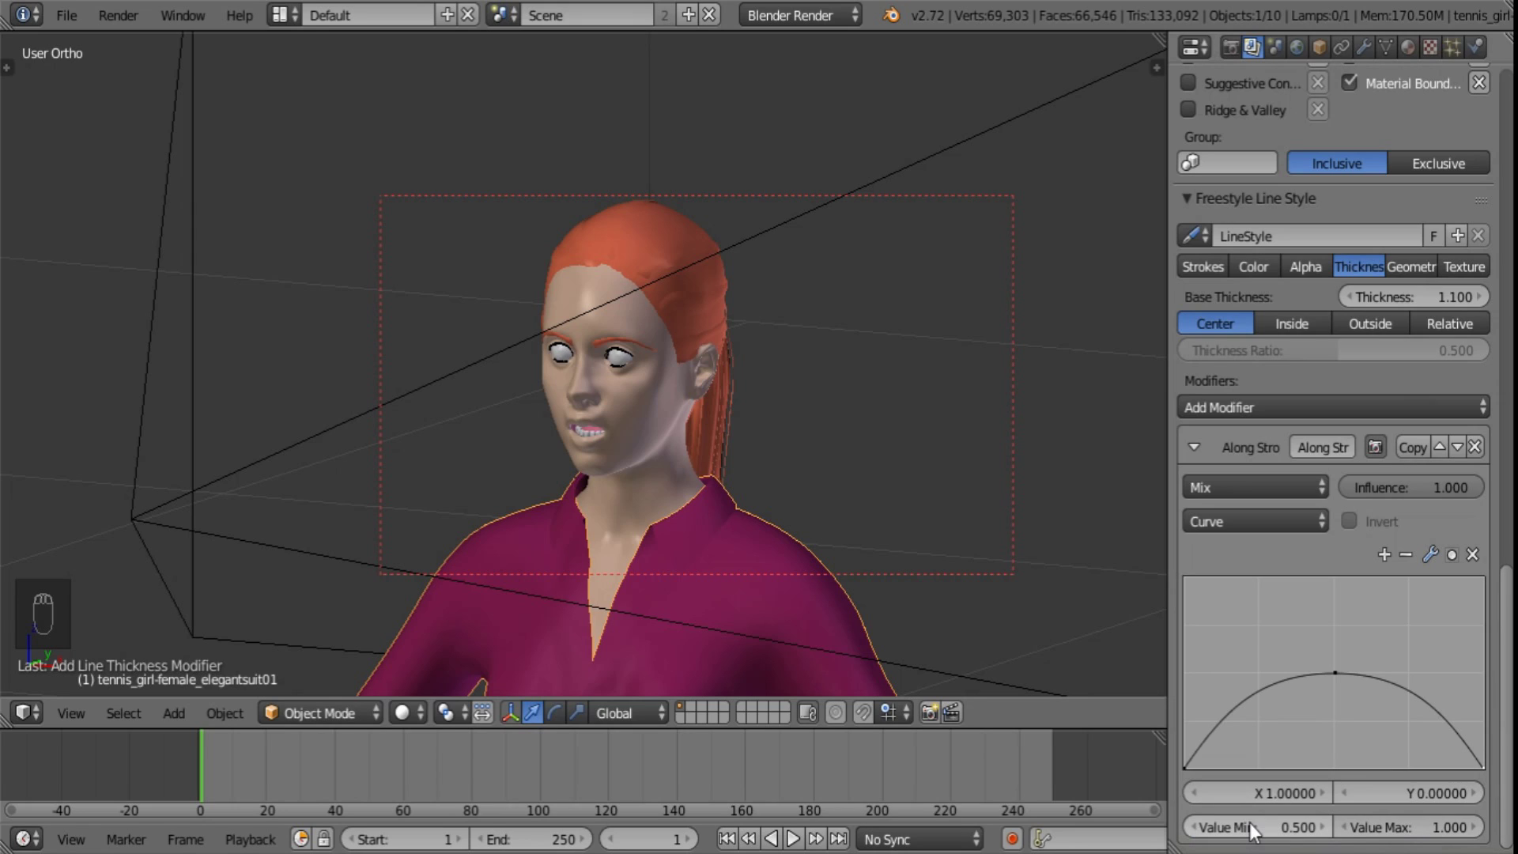
left_click(1419, 824)
type("2")
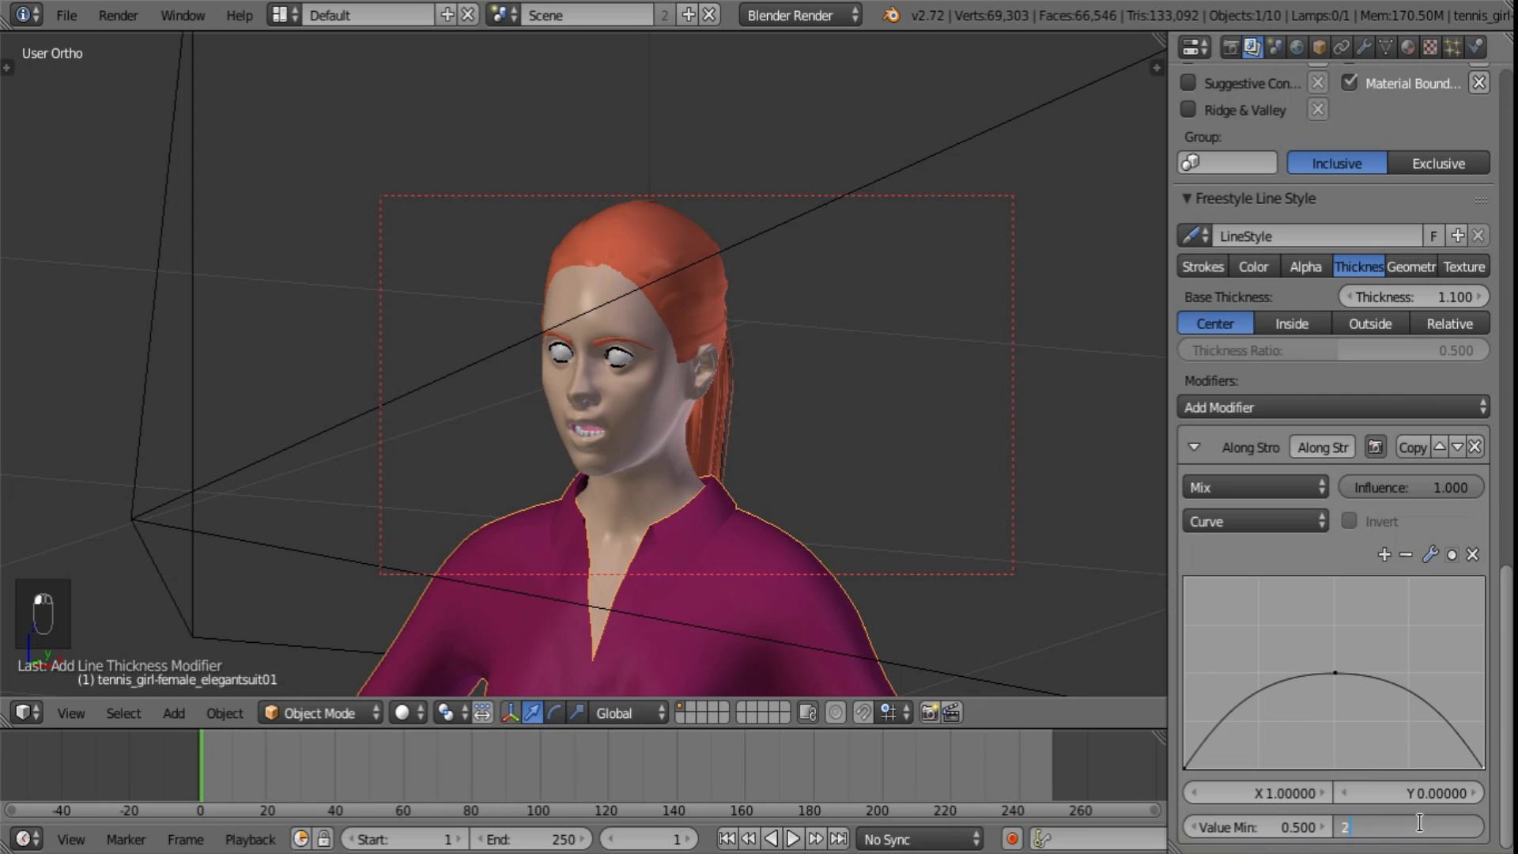
type(".5")
key("Return")
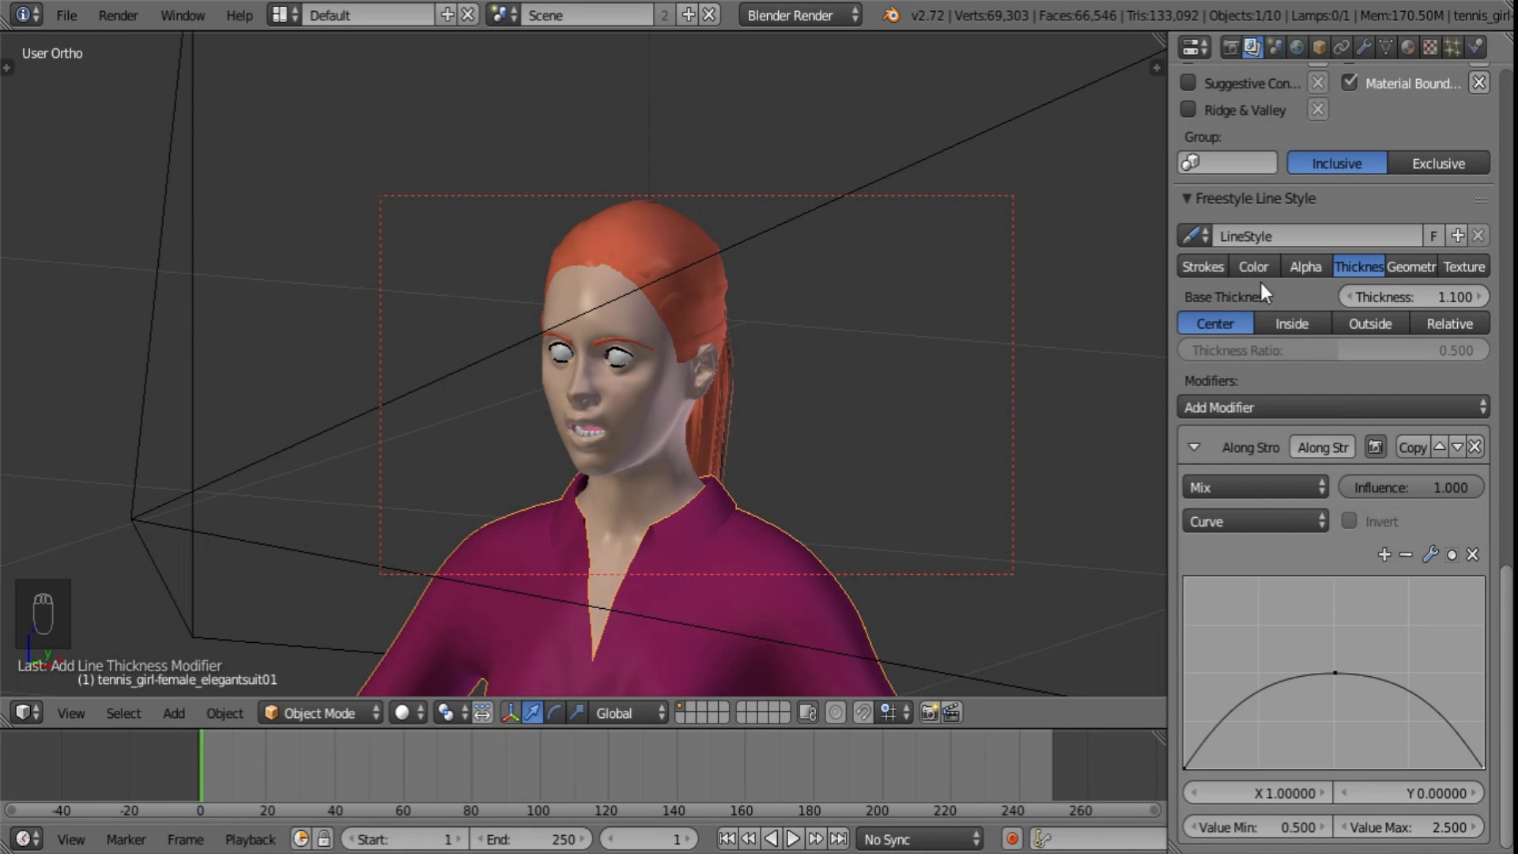
- Render the character and examine the Freestyle outlines on the face, collar and shoulder up close
left_click_drag(1511, 662, 1512, 442)
key("F12")
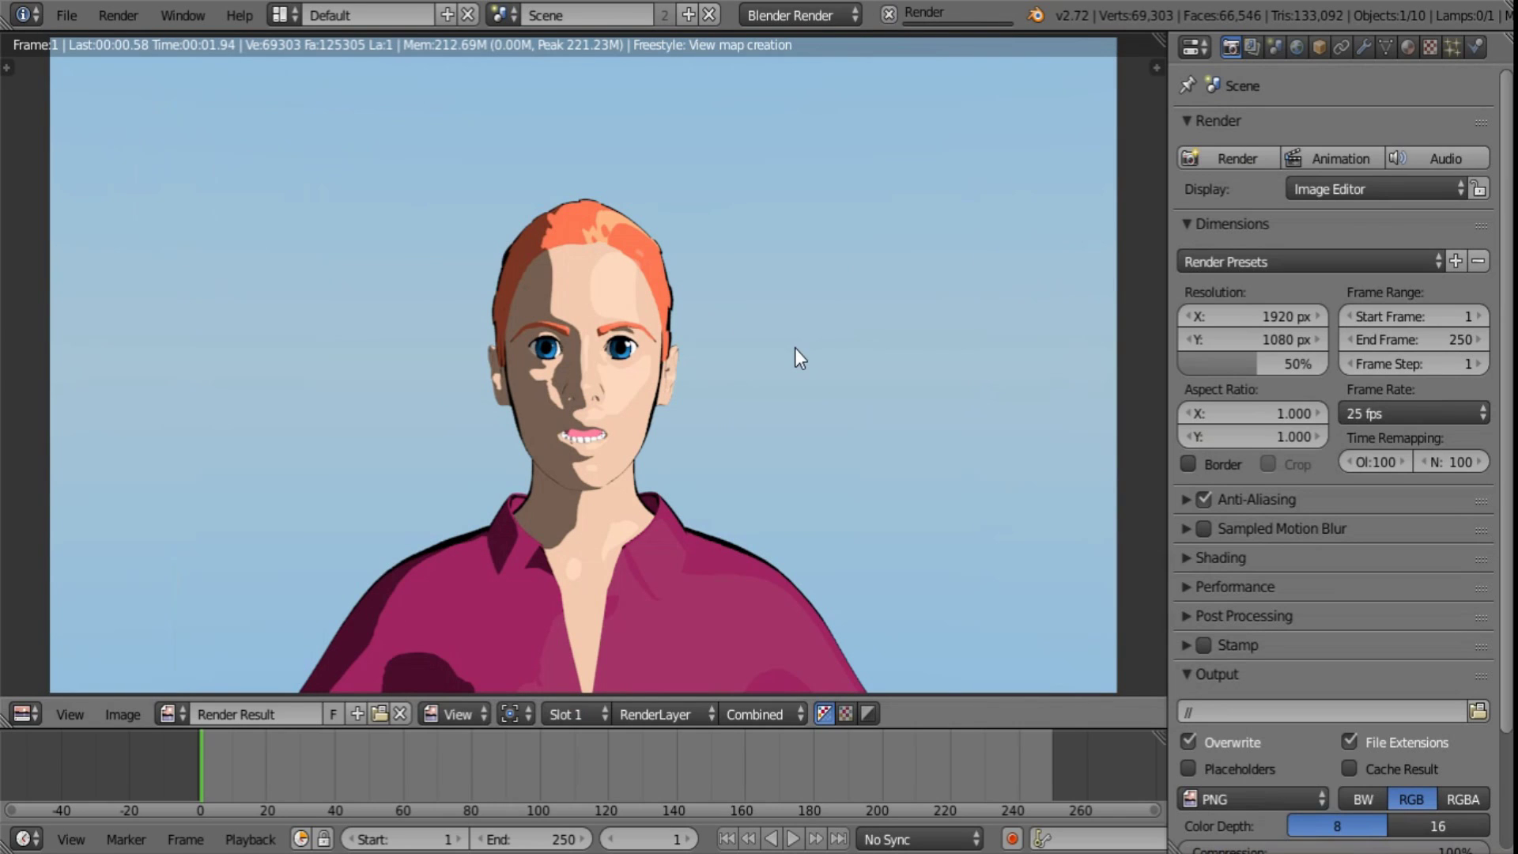
scroll(795, 348, "up", 4)
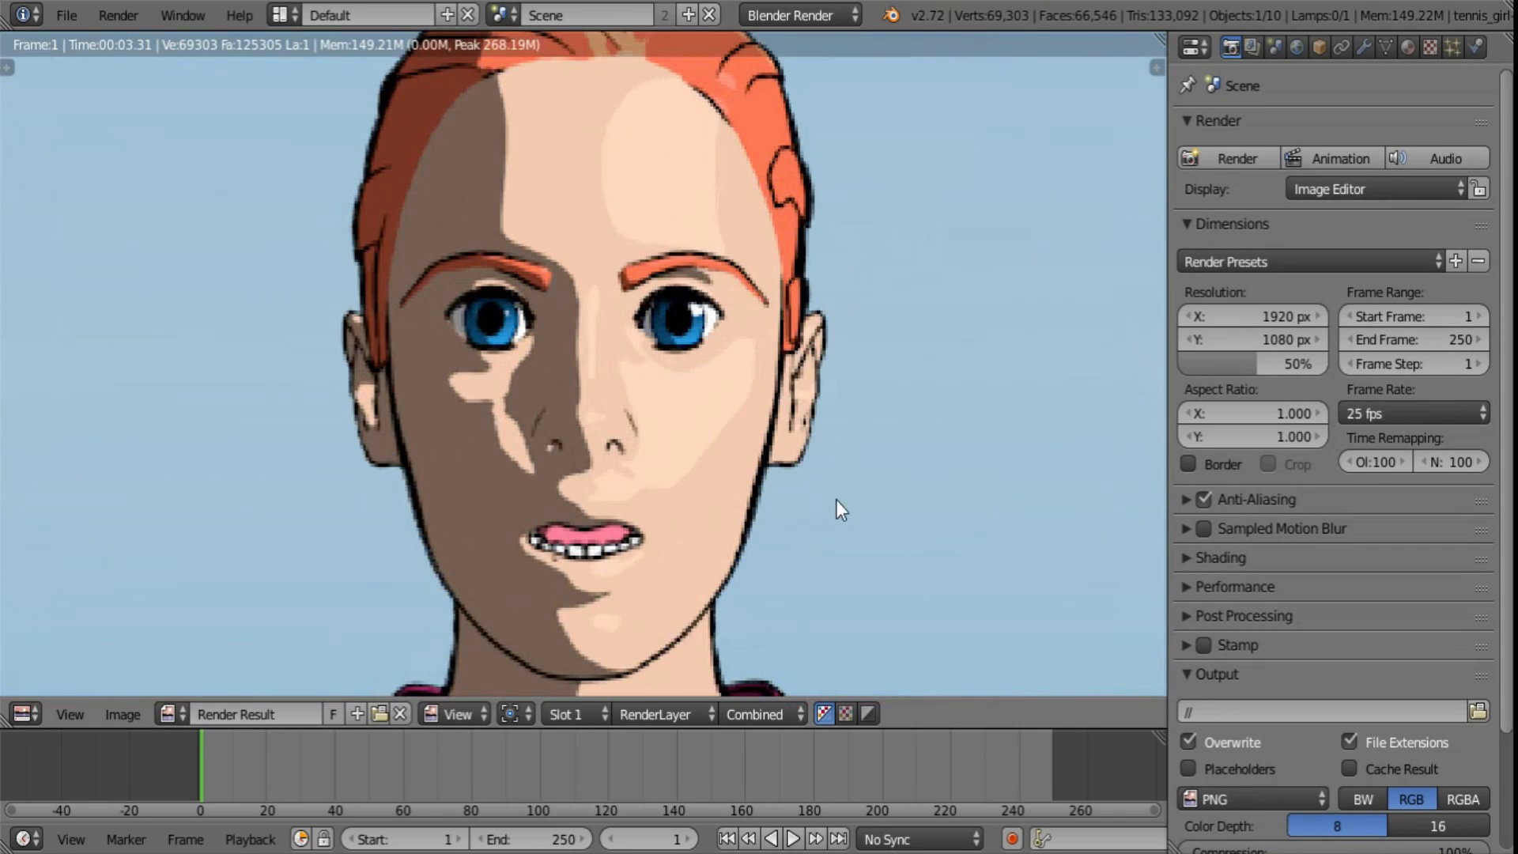
middle_click_drag(836, 522, 686, 145)
scroll(778, 392, "up", 1)
scroll(778, 391, "up", 1)
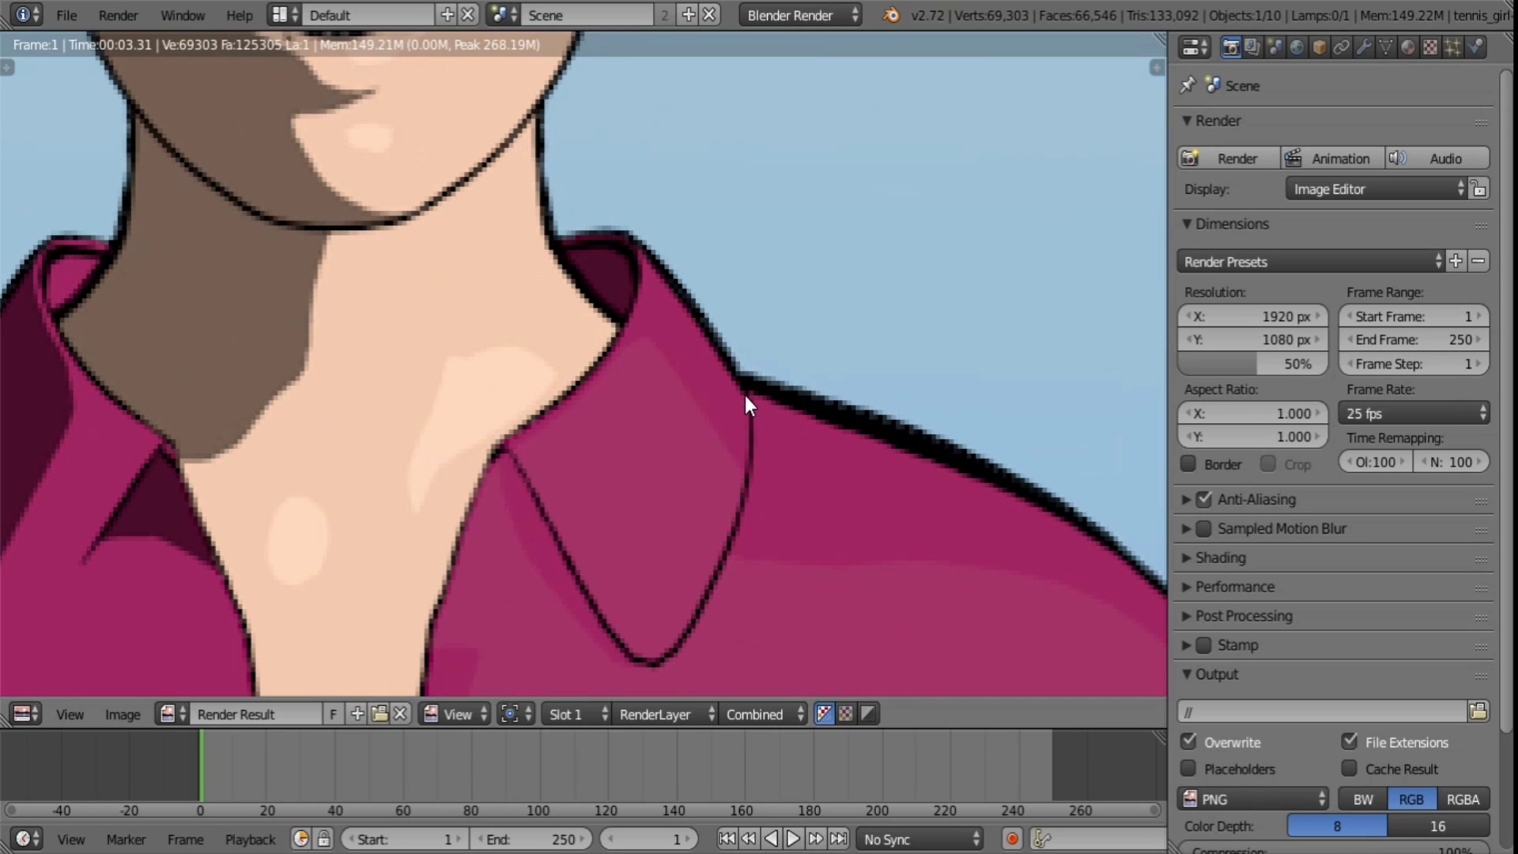
- Set the Along Stroke thickness modifier's Value Max to 3
left_click(1251, 48)
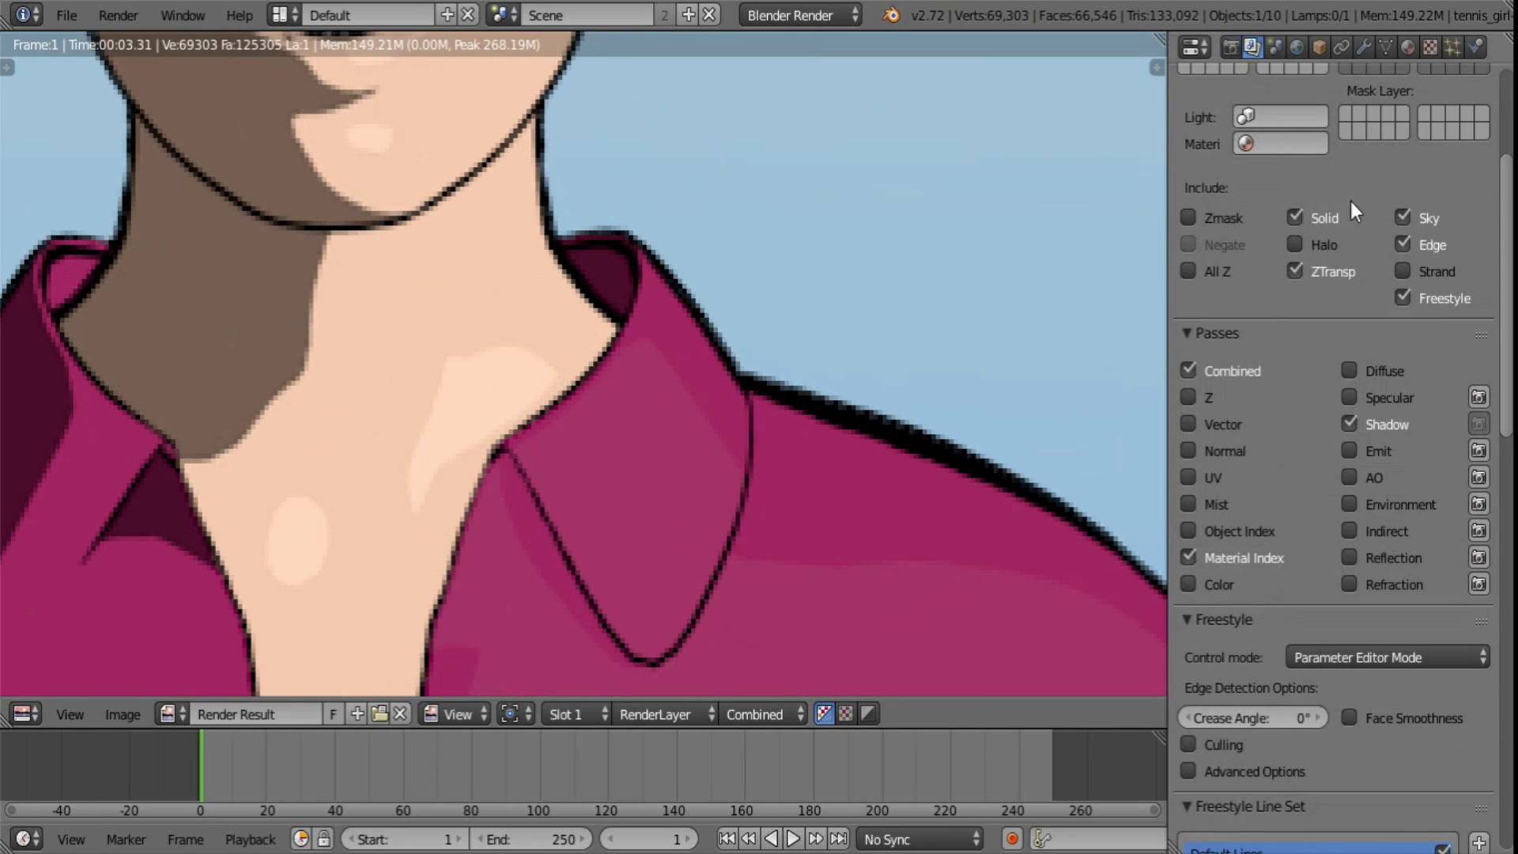
left_click_drag(1494, 340, 1504, 747)
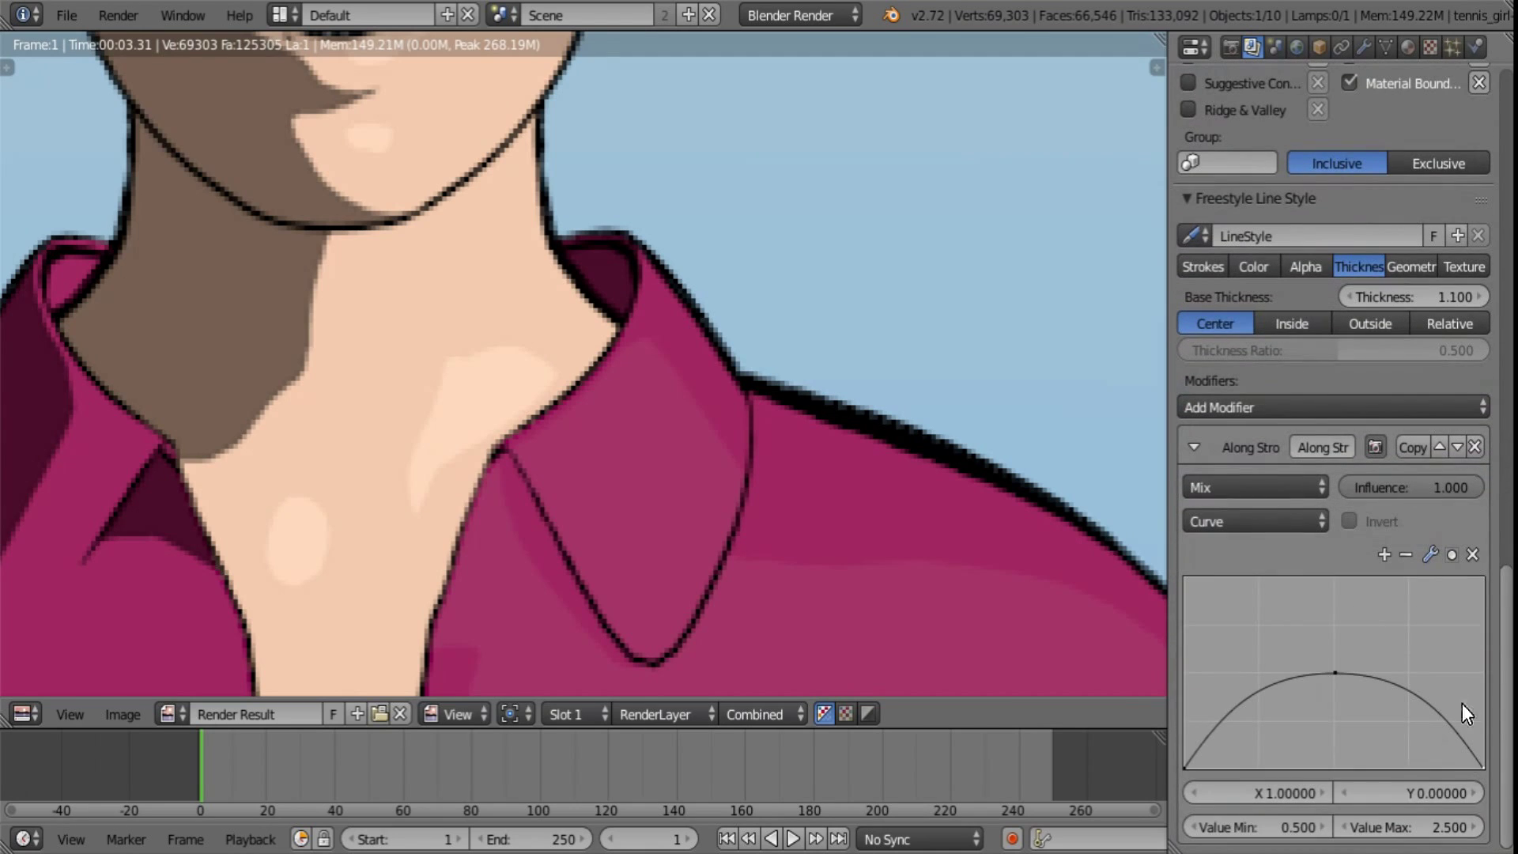
left_click(1423, 828)
type("3")
key("Return")
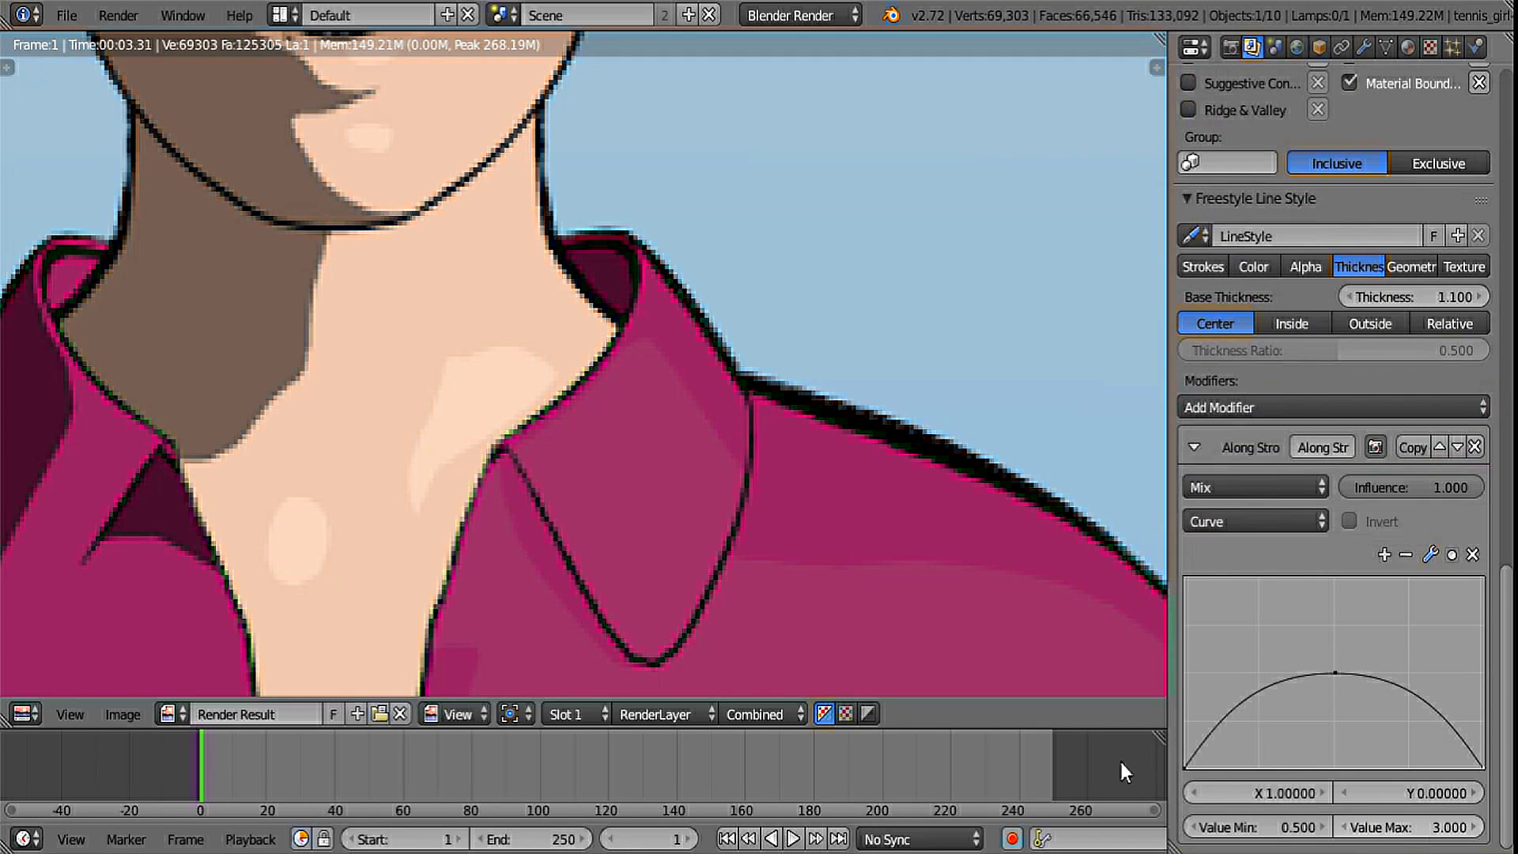
- Render the character again, examine the outlines in the whole image, and return to the 3D view
key("F12")
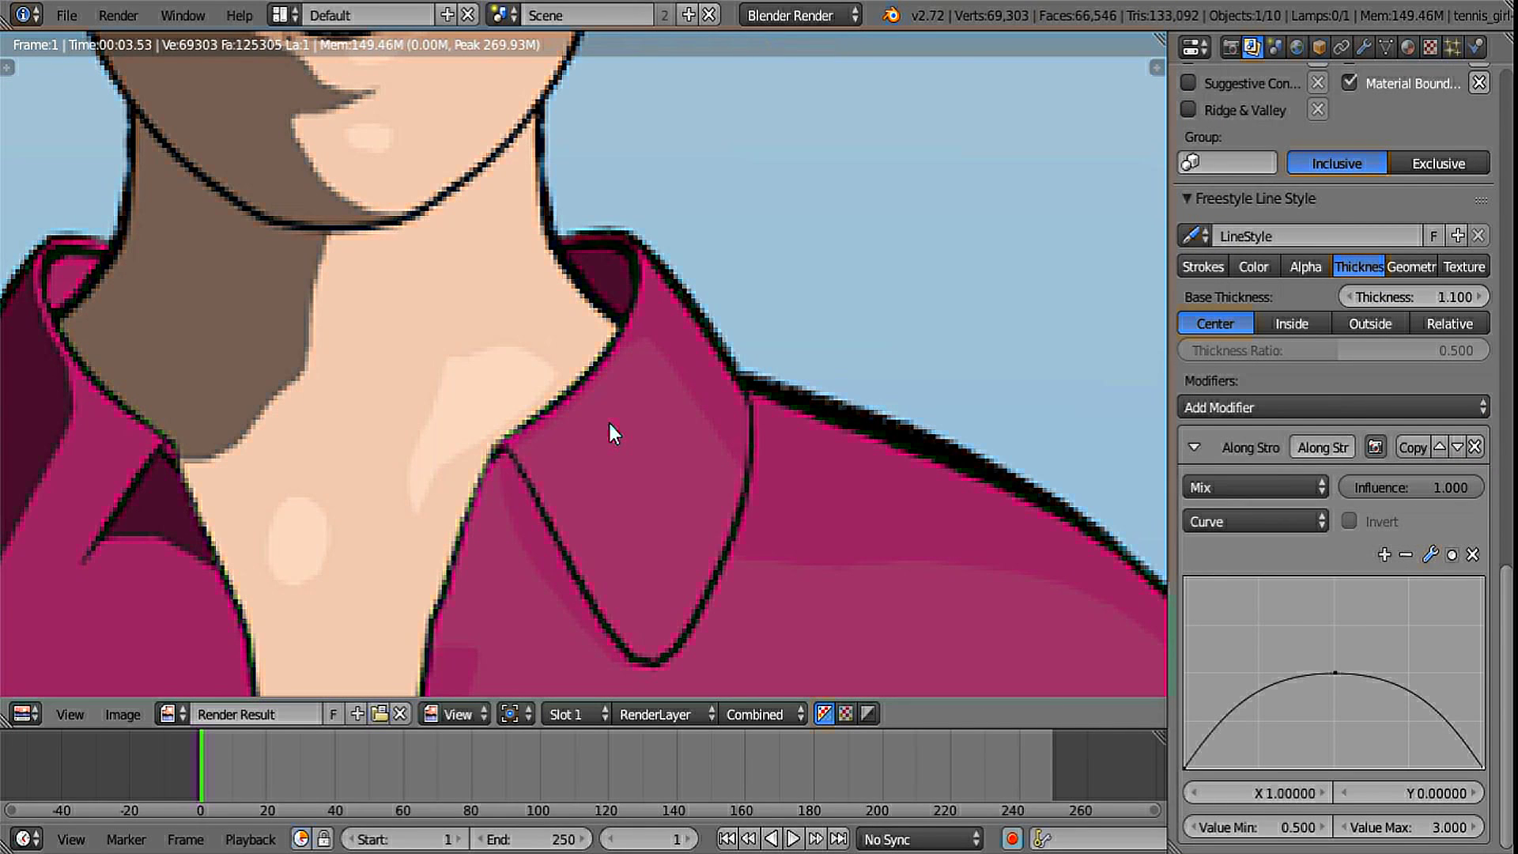
scroll(610, 425, "down", 5)
middle_click_drag(725, 326, 773, 383)
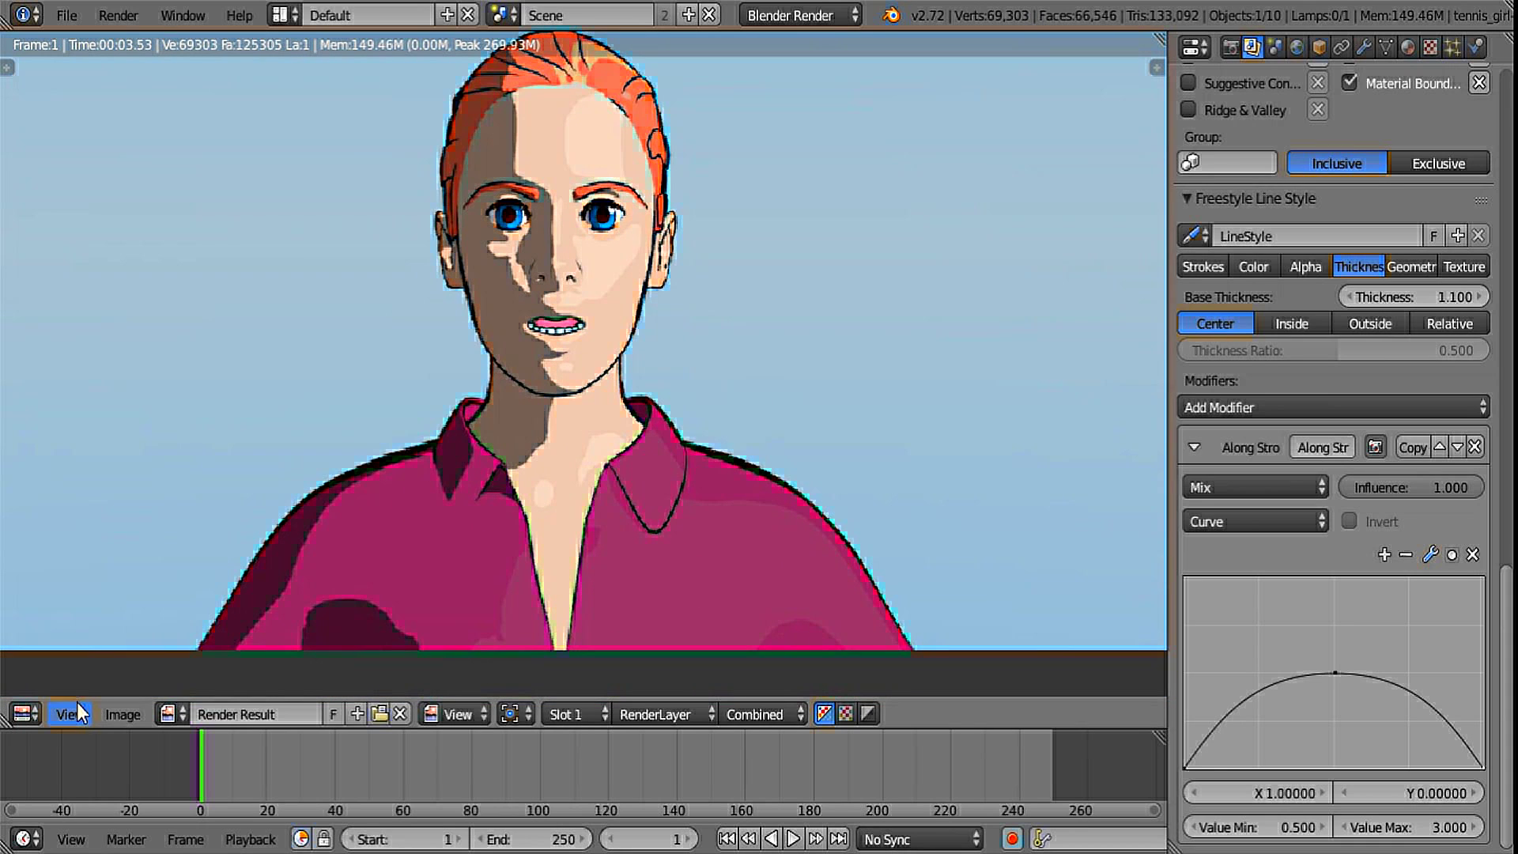
left_click(39, 709)
left_click(53, 686)
- Select the camera and move it so the character stands in the left part of the camera frame
scroll(475, 467, "down", 3)
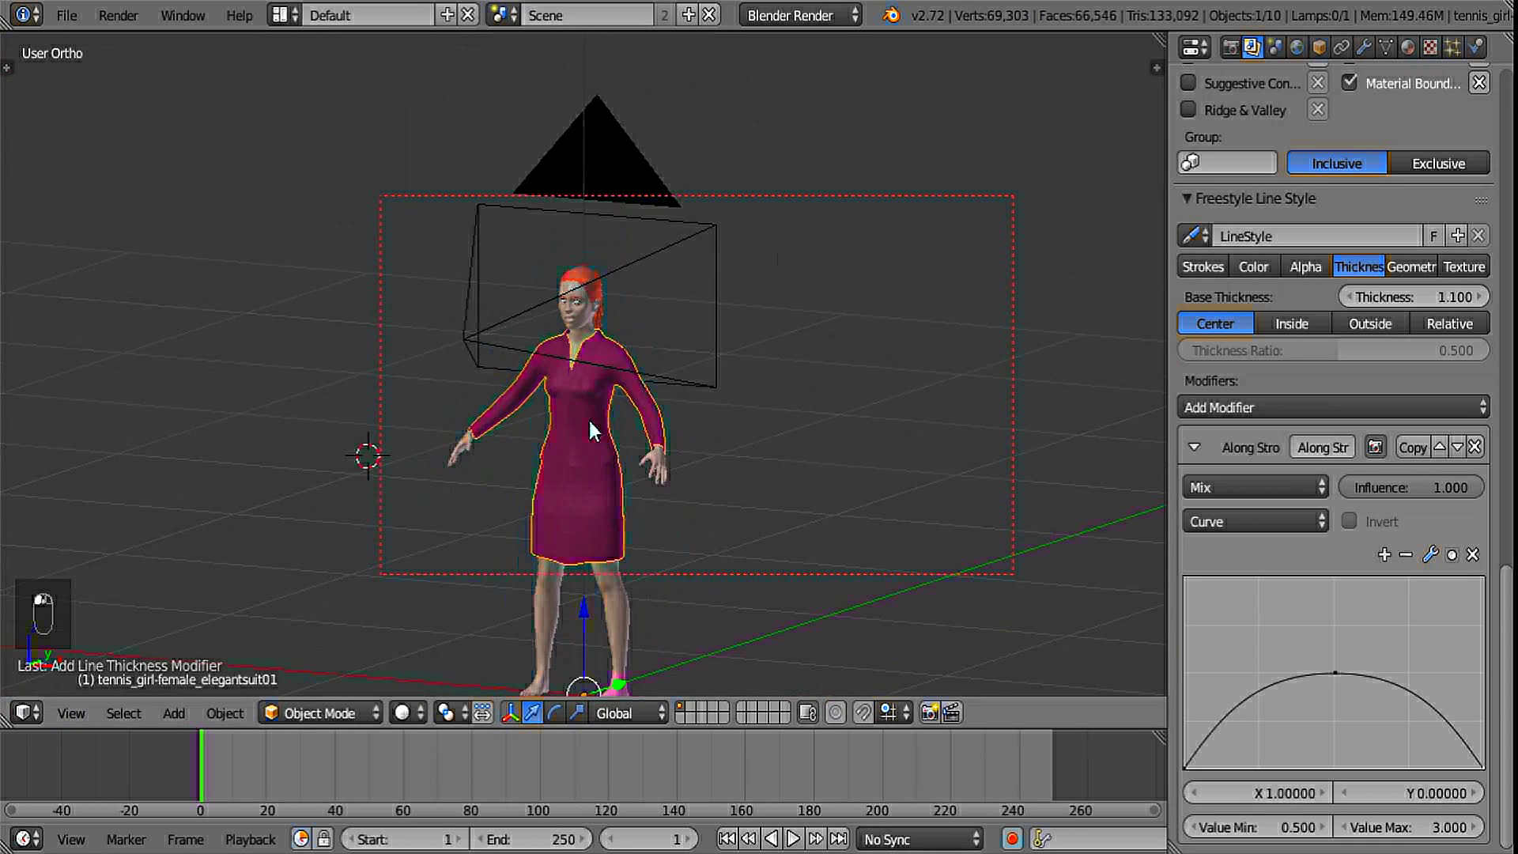
middle_click_drag(590, 420, 748, 324)
right_click(749, 325)
left_click_drag(535, 361, 622, 425)
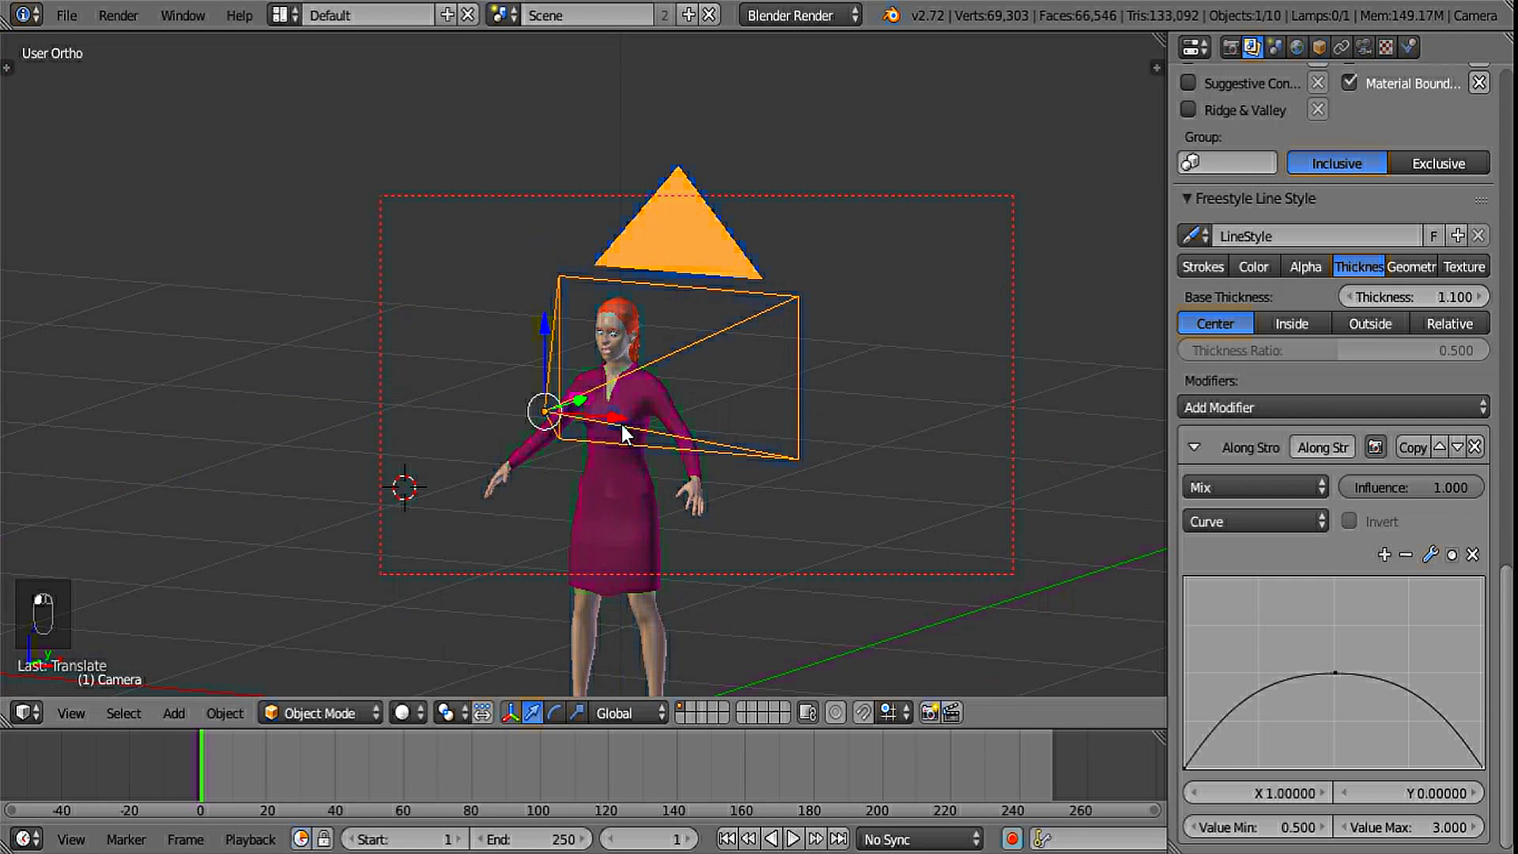
key("KP_0")
key("g")
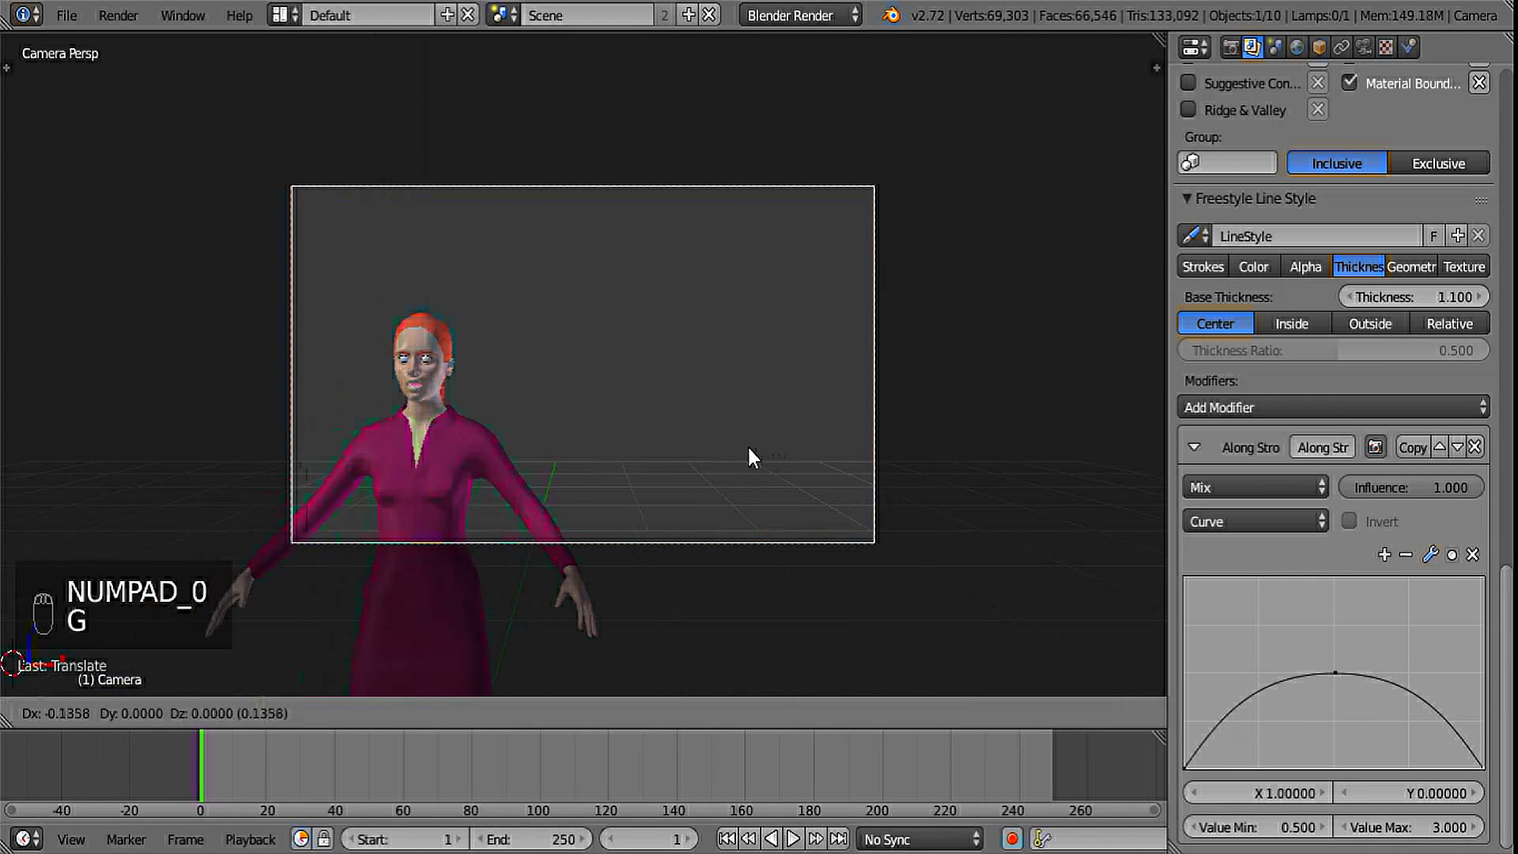
left_click(759, 439)
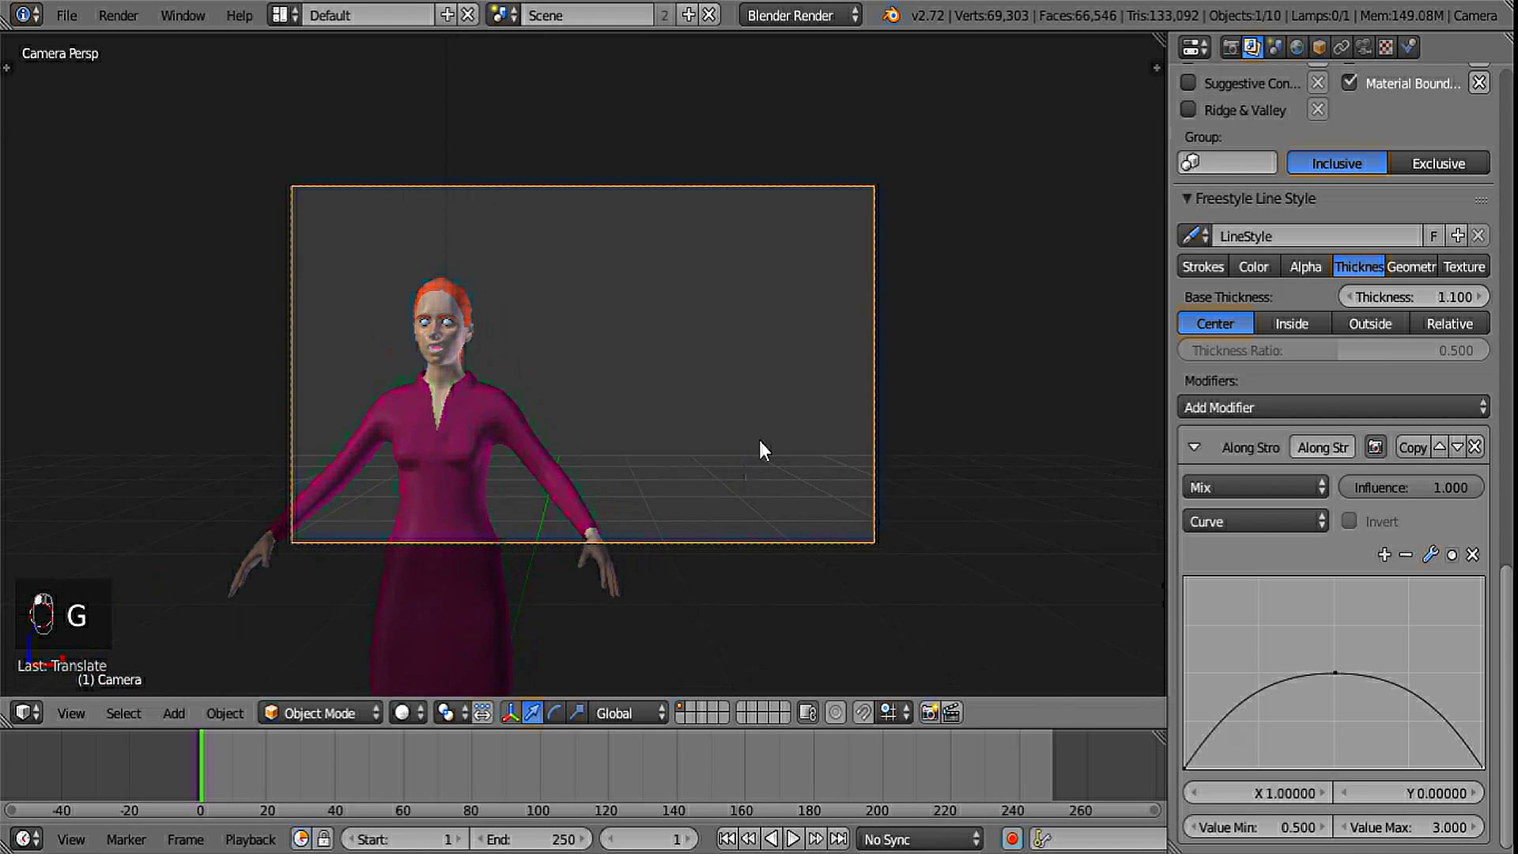
- Split the 3D view into a camera view and a user view, and move the camera closer to the character
left_click_drag(1157, 40, 718, 197)
key("KP_0")
scroll(1013, 344, "down", 4)
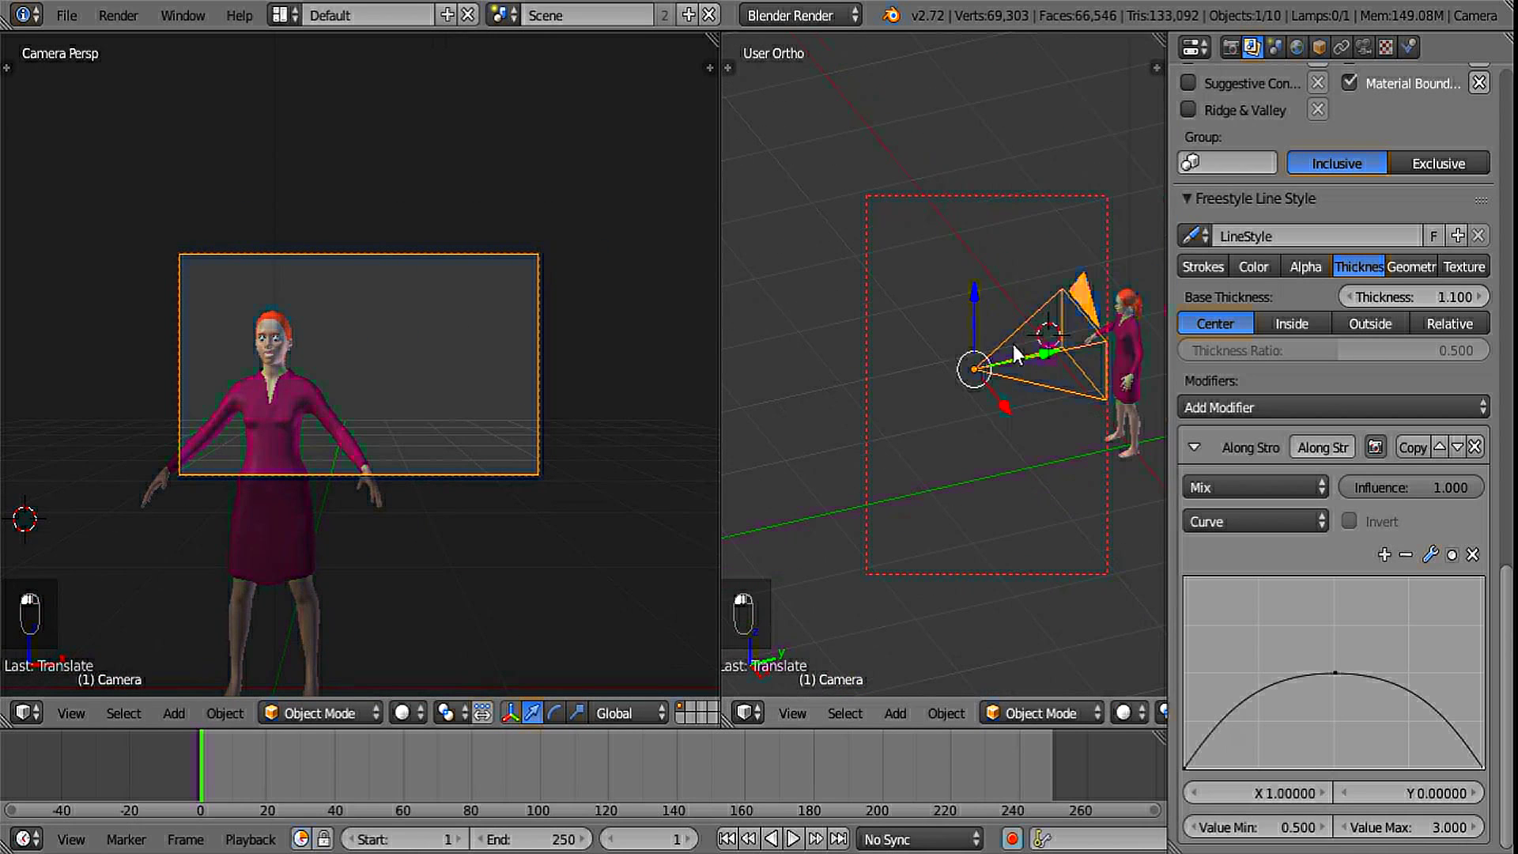
mouse_move(1039, 355)
left_mouse_down()
mouse_move(1093, 343)
mouse_move(1055, 388)
mouse_move(1041, 382)
left_mouse_up()
left_click_drag(1025, 269, 1032, 270)
left_click_drag(1053, 376, 1053, 376)
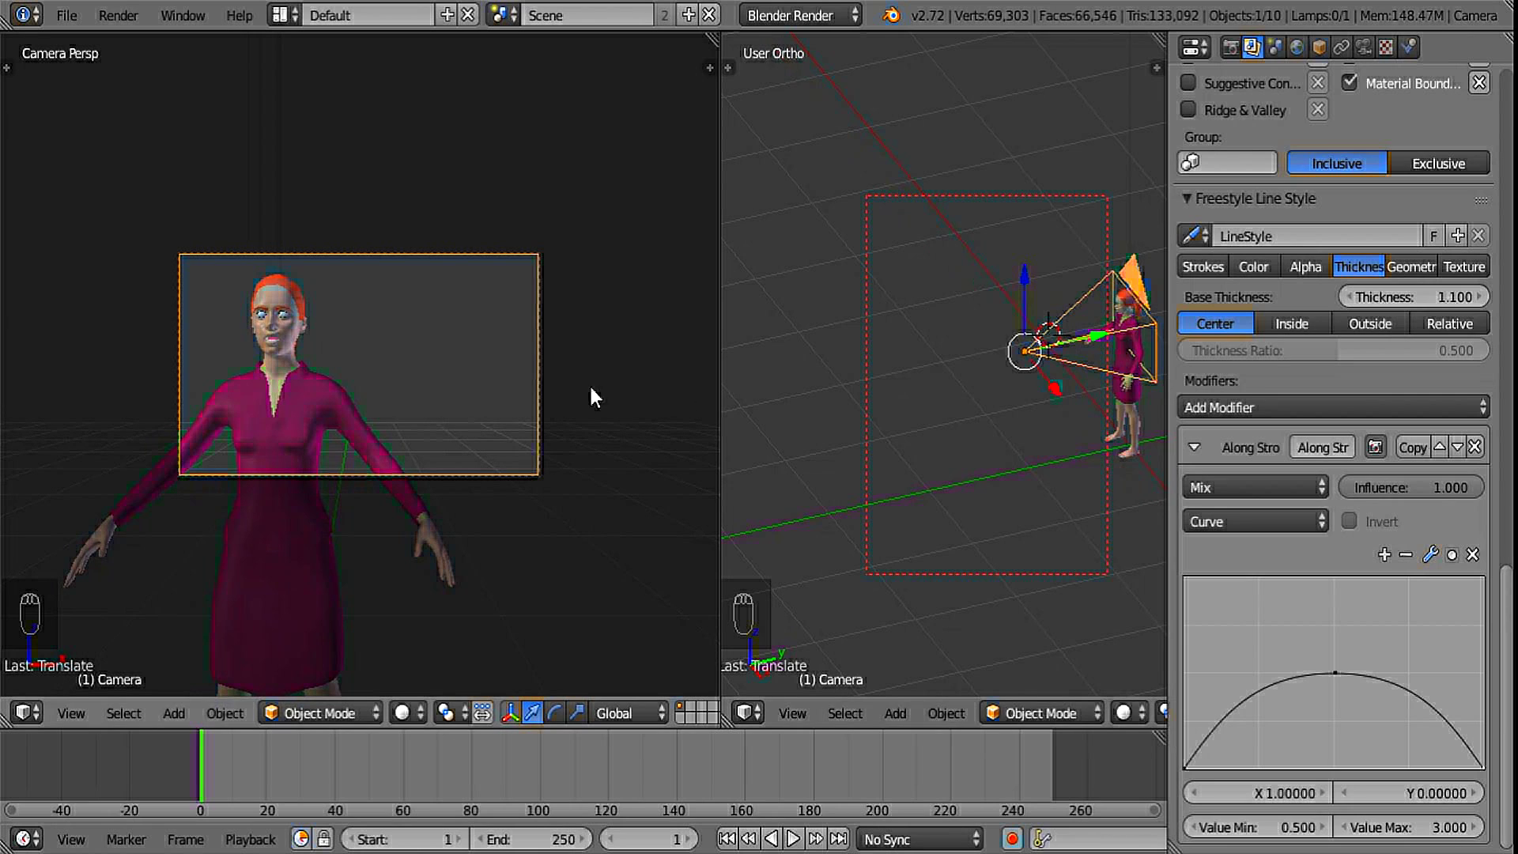
- Change the second 3D view to the Outliner and make the tennis_girl armature visible, selectable and renderable
middle_click_drag(918, 387, 744, 380, "shift")
scroll(971, 419, "up", 3)
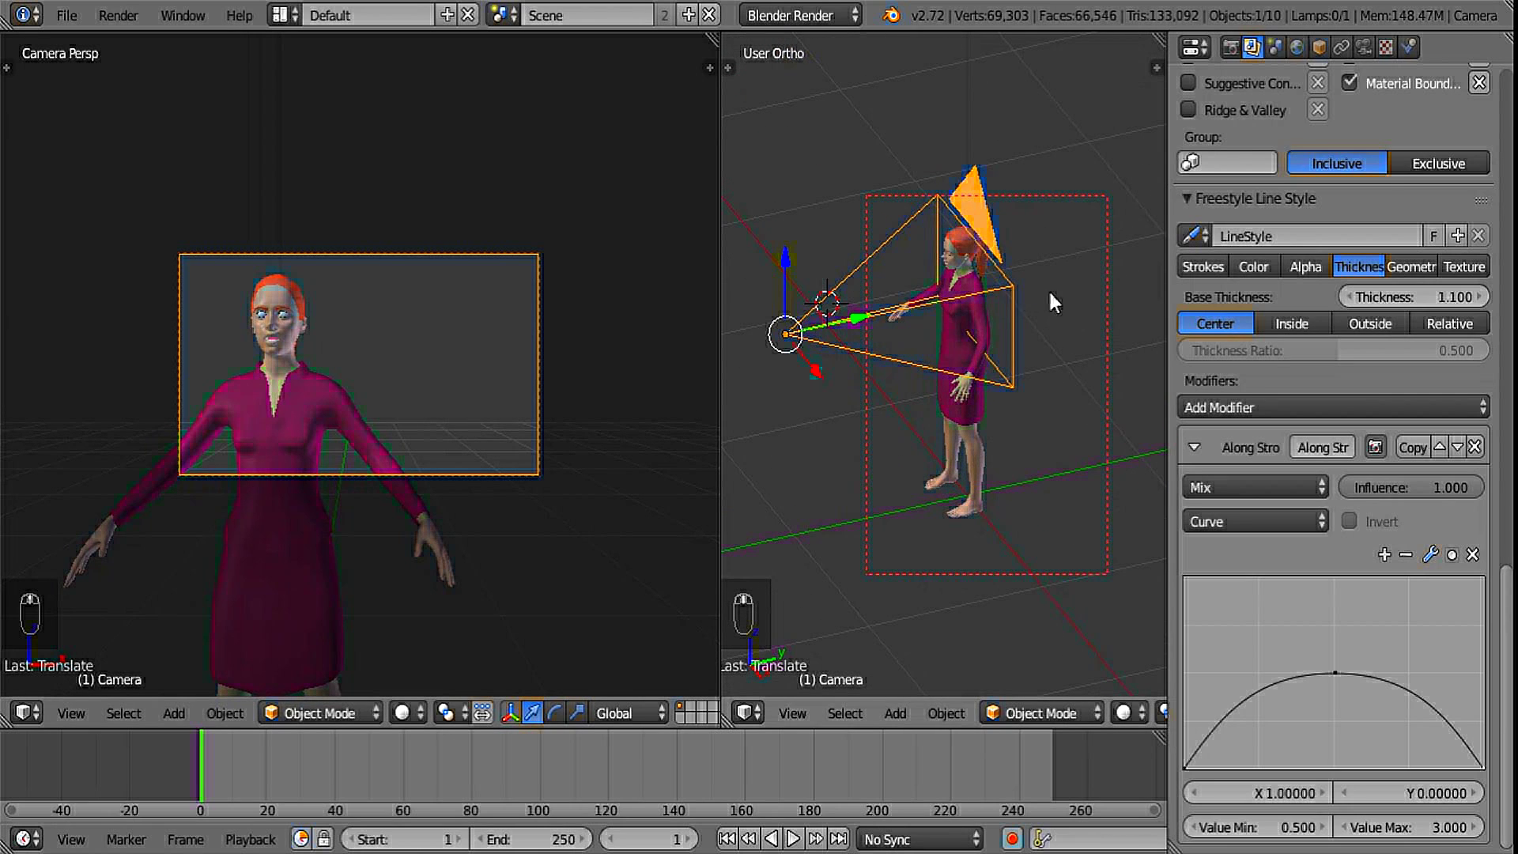
middle_click_drag(1050, 293, 1114, 285)
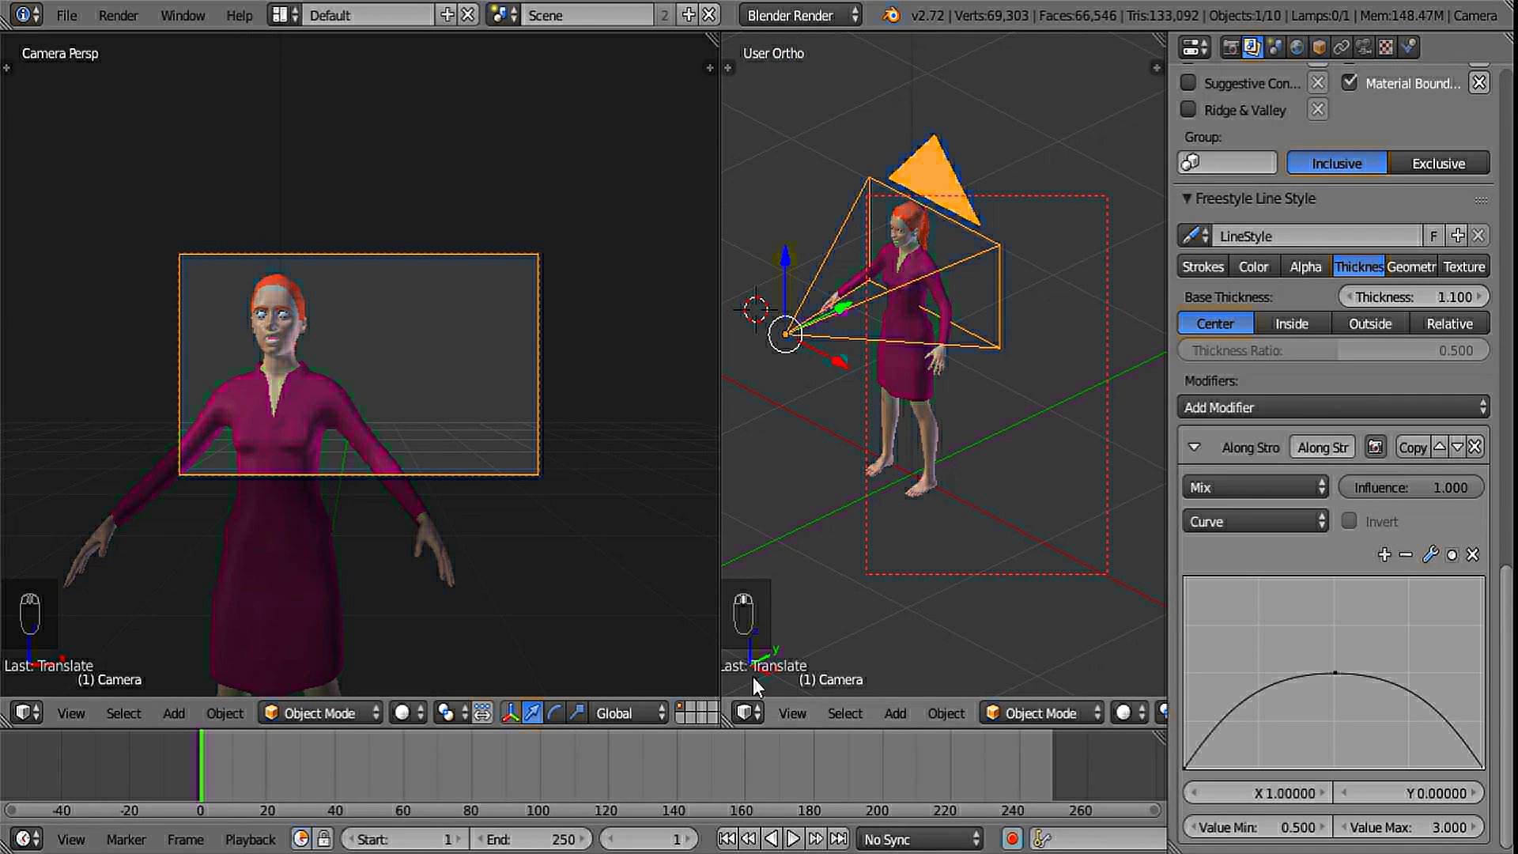
left_click(747, 712)
left_click(824, 311)
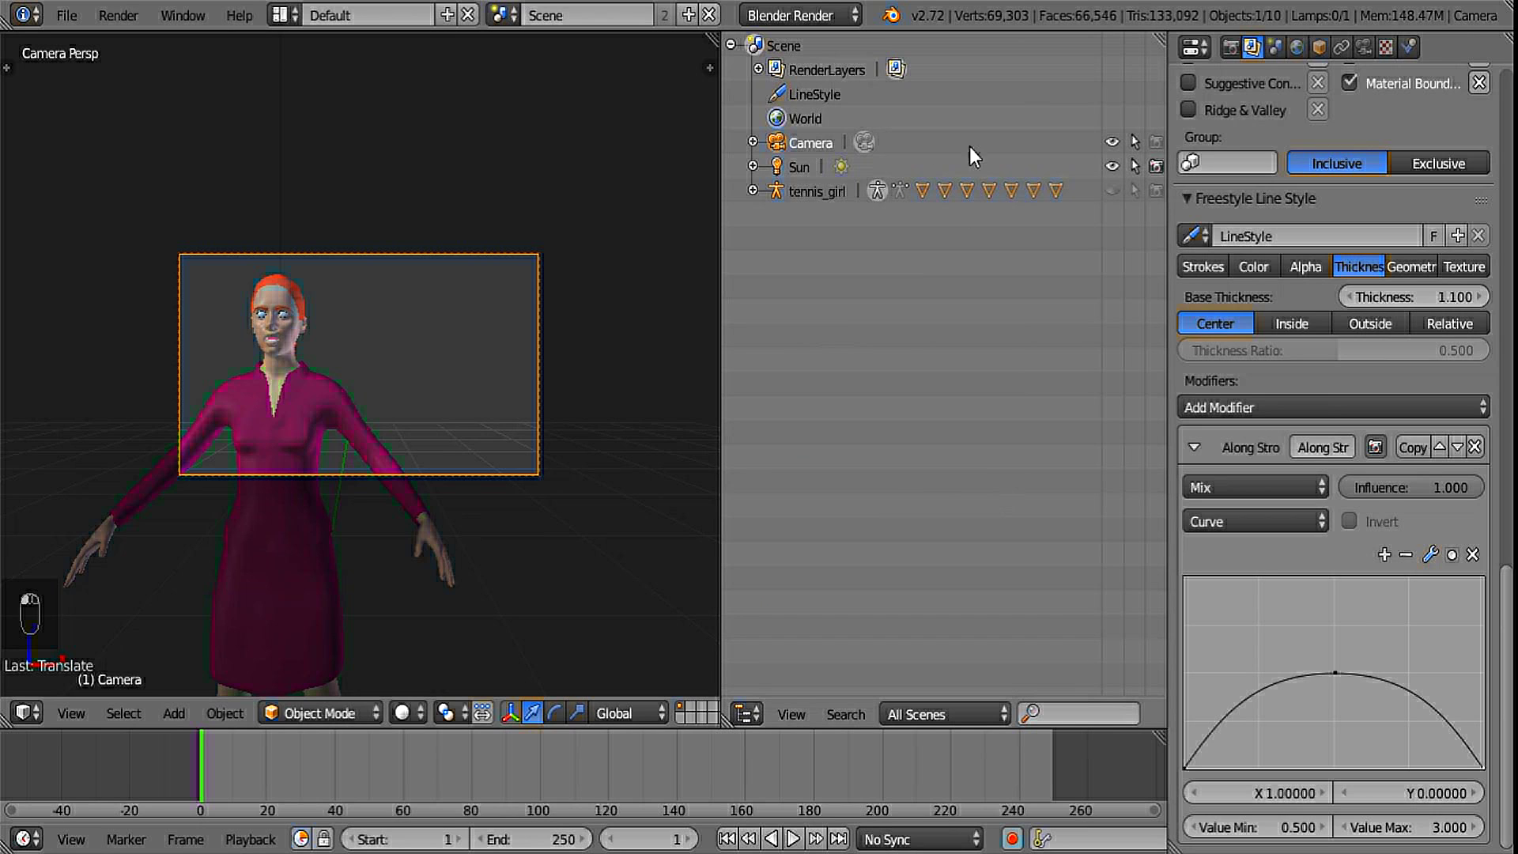
left_click_drag(1112, 191, 1156, 191)
- Select the armature's lower spine bone spine04 and rotate it about -17° around global Z to turn the torso
scroll(184, 367, "up", 4)
right_click(220, 424)
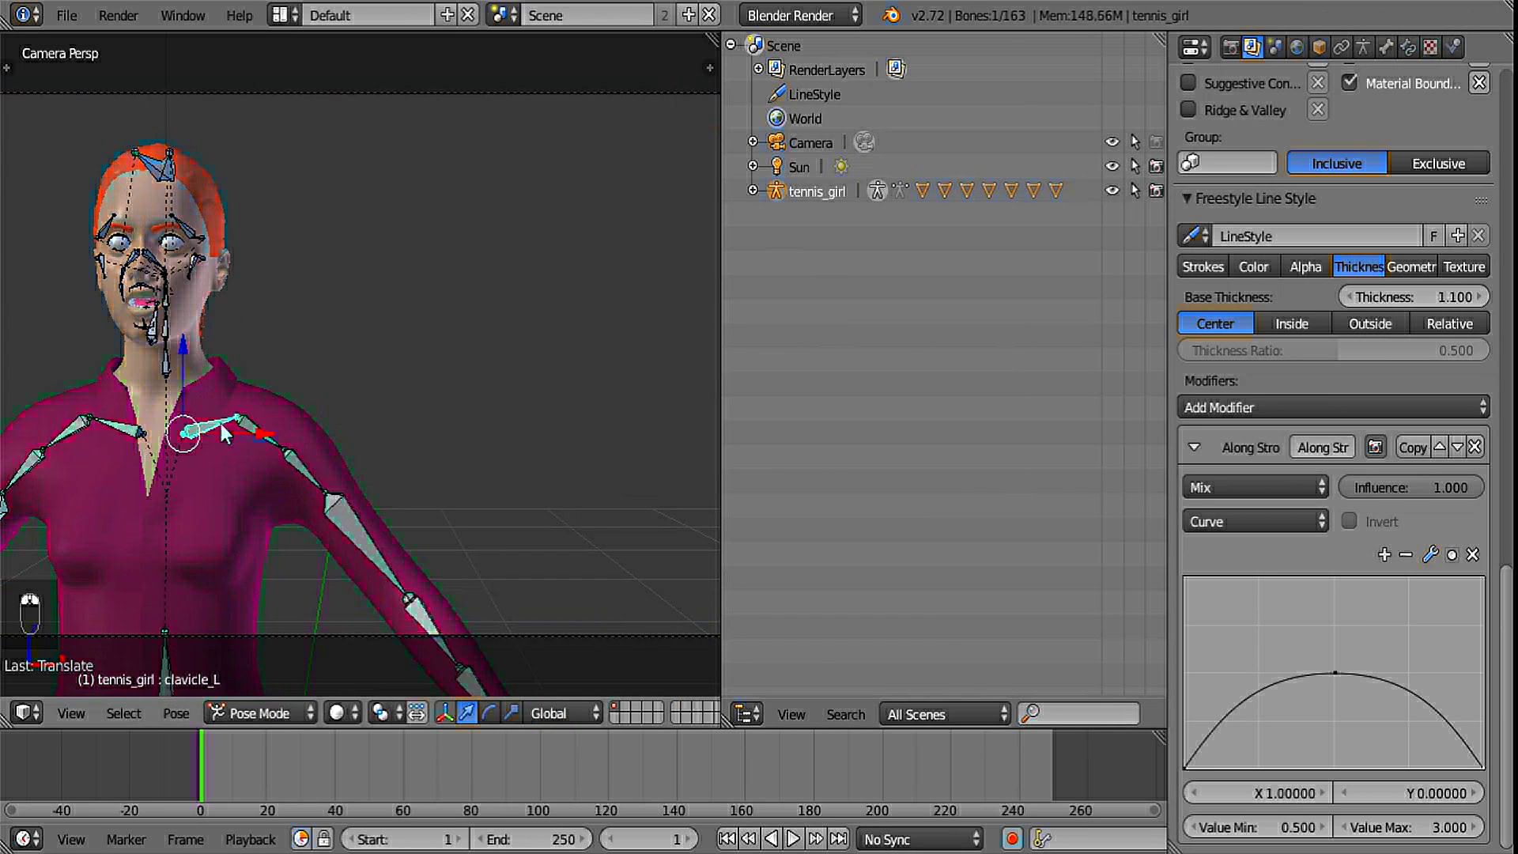
middle_click_drag(281, 421, 547, 390, "shift")
middle_click_drag(528, 467, 534, 320, "shift")
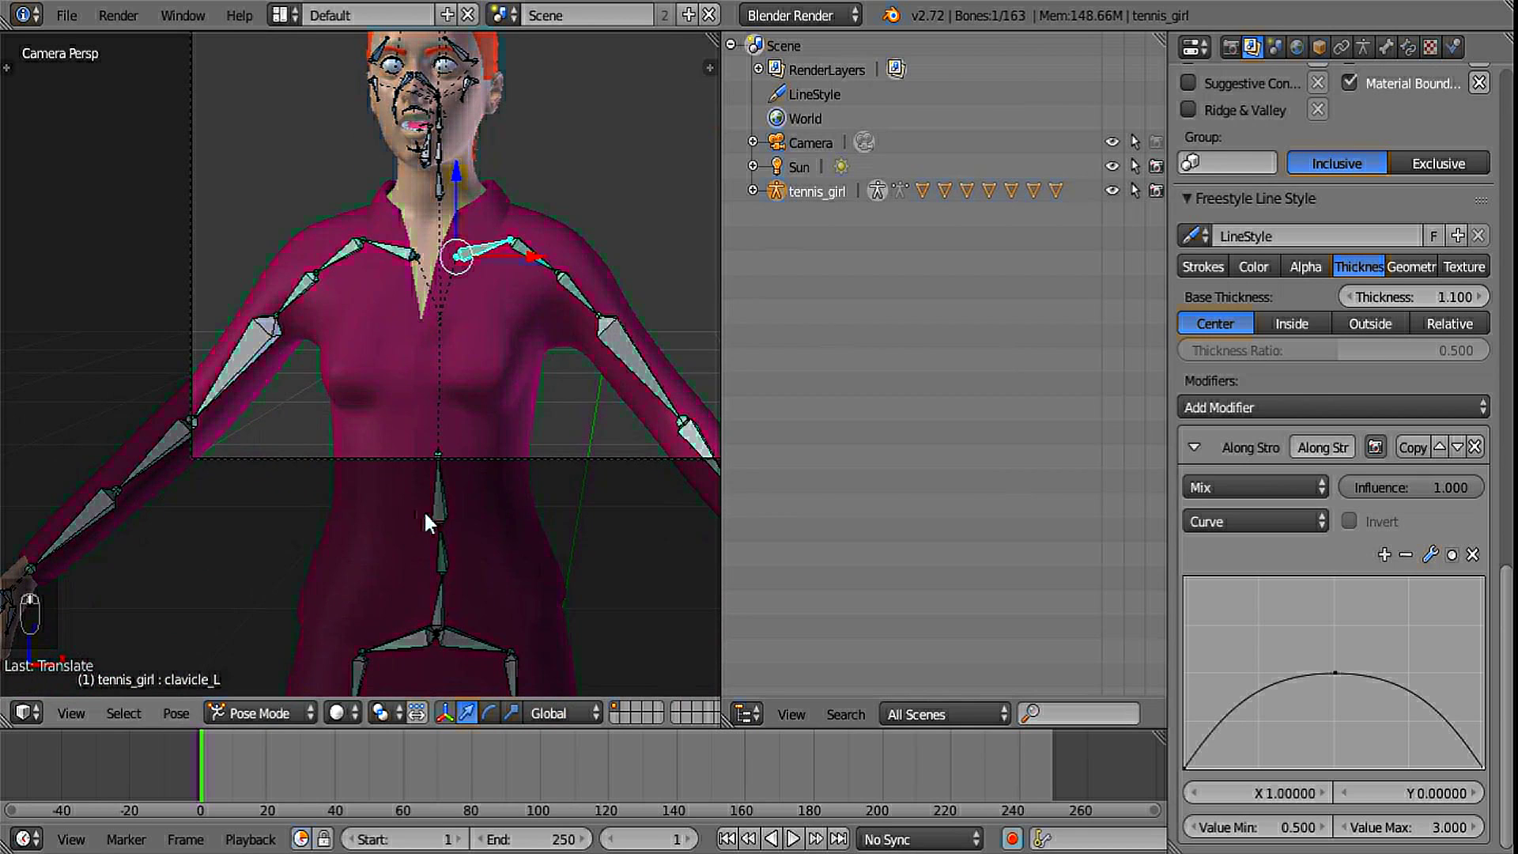
right_click(441, 557)
key("r")
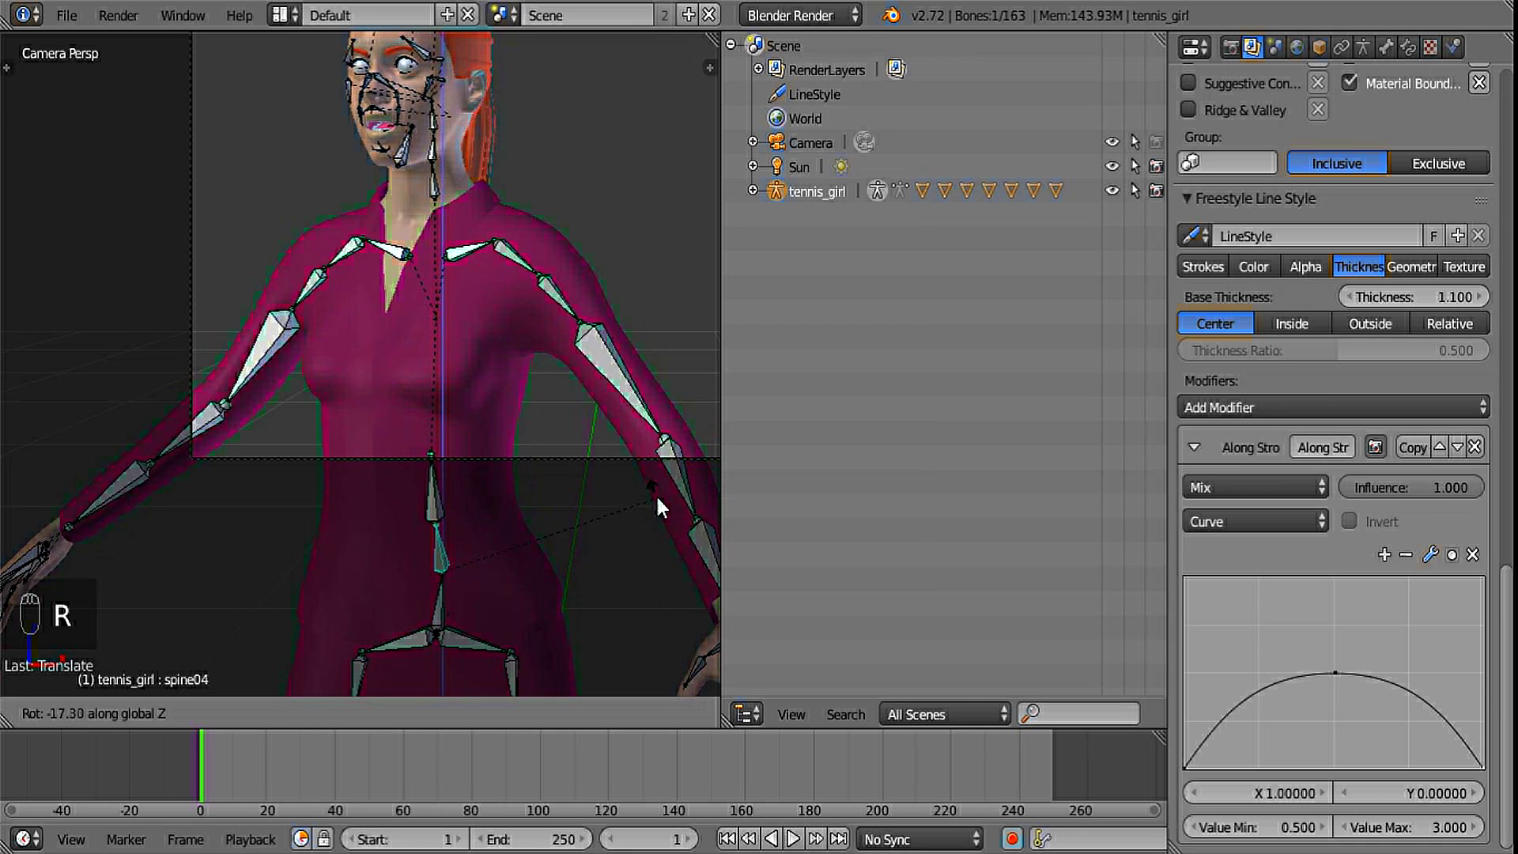
left_click(657, 485)
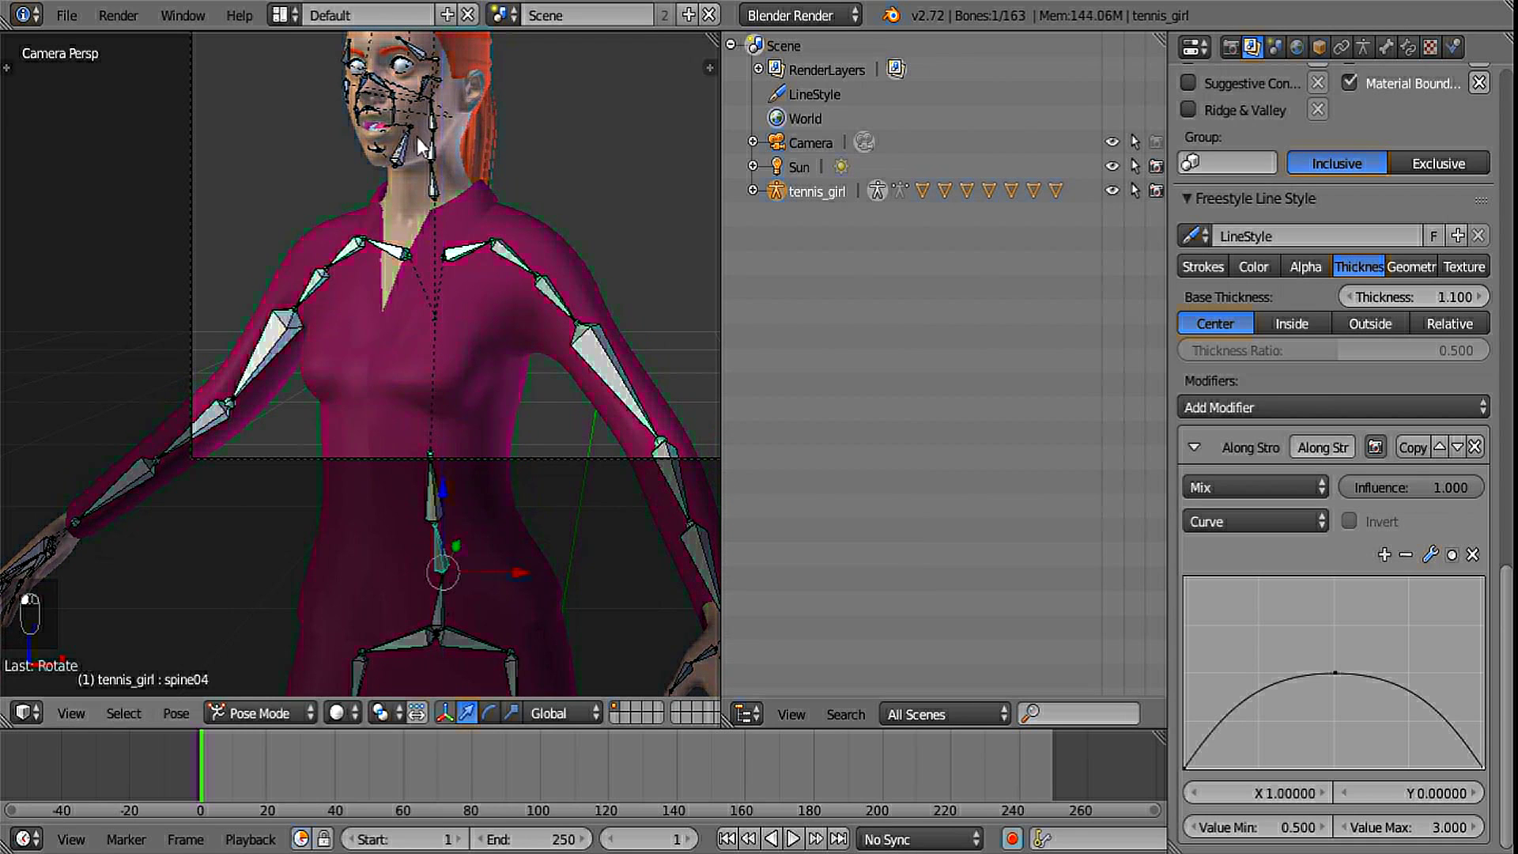
- Rotate the lower neck bone neck01 about 16° around global Z to turn the head back toward the camera
right_click(436, 192)
key("r")
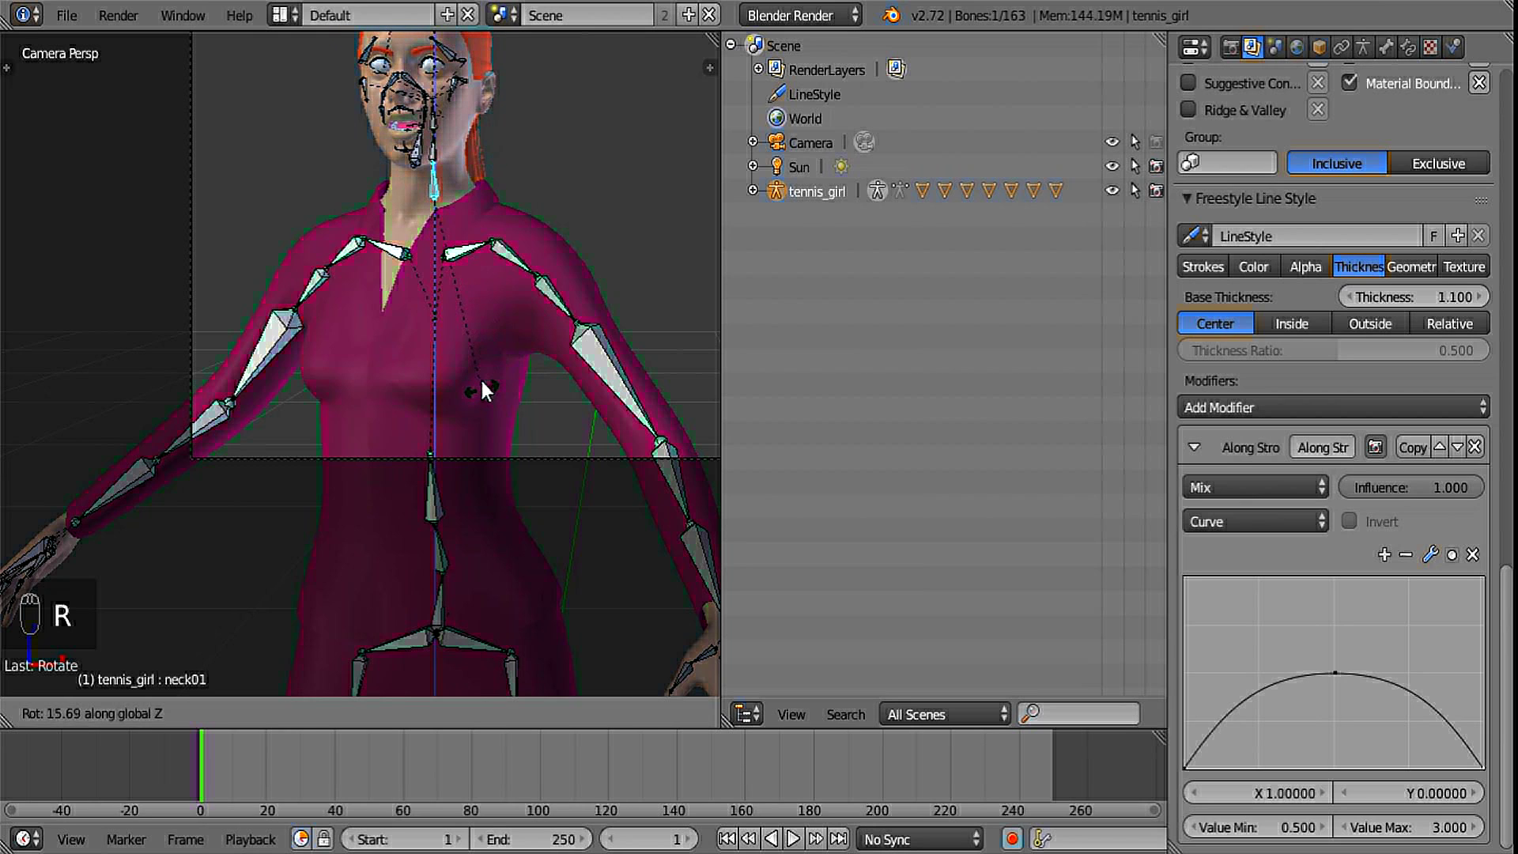
left_click(482, 383)
- Turn the upper neck bone neck02 about 12° around global Z and tilt it sideways about 5°
right_click(438, 150)
middle_click_drag(440, 217, 435, 326, "shift")
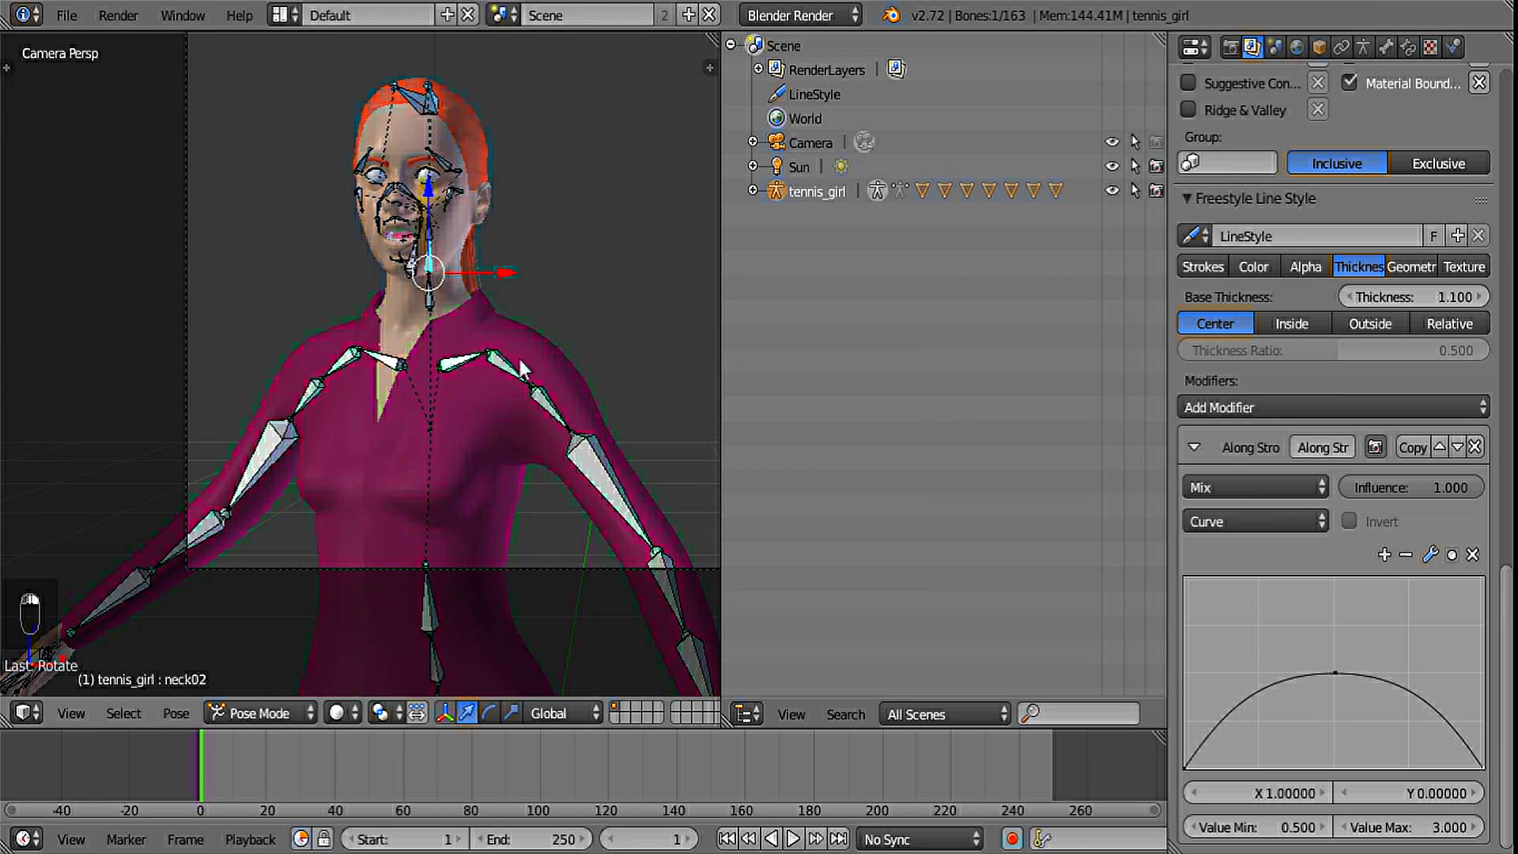
key("r")
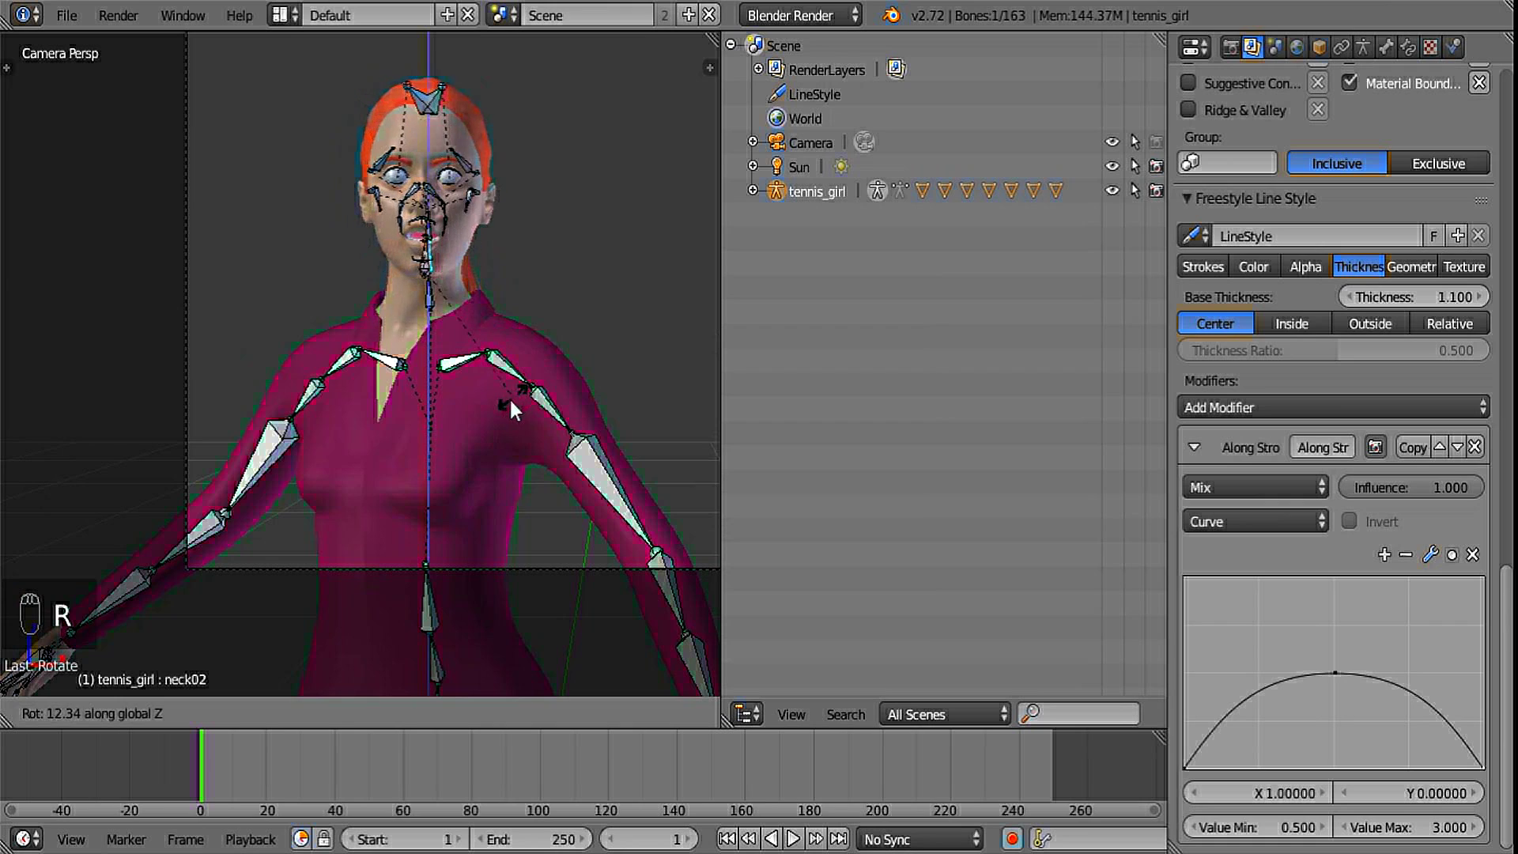
left_click(510, 401)
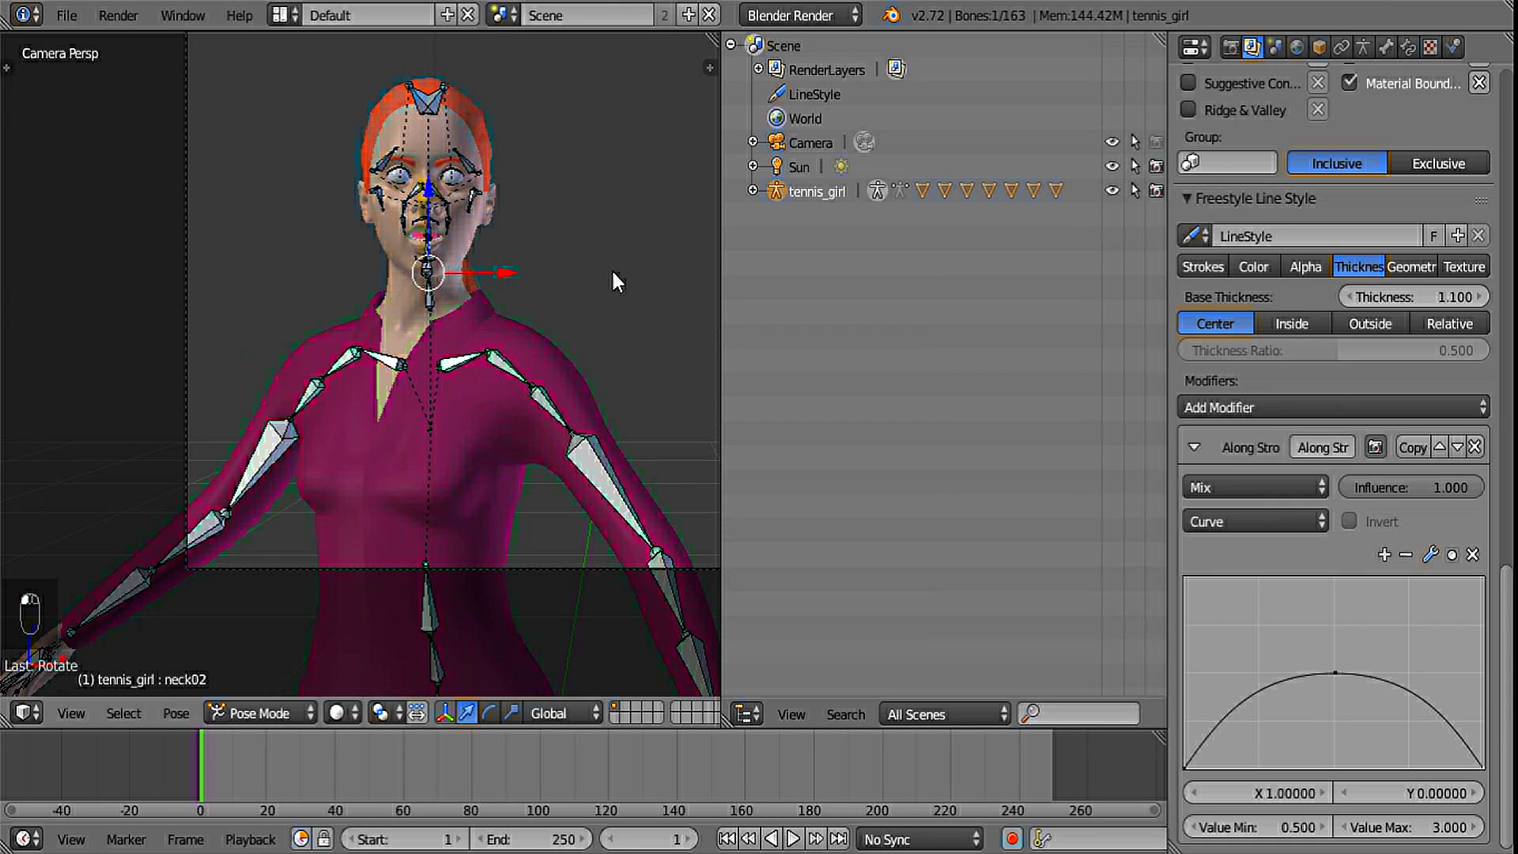
key("r")
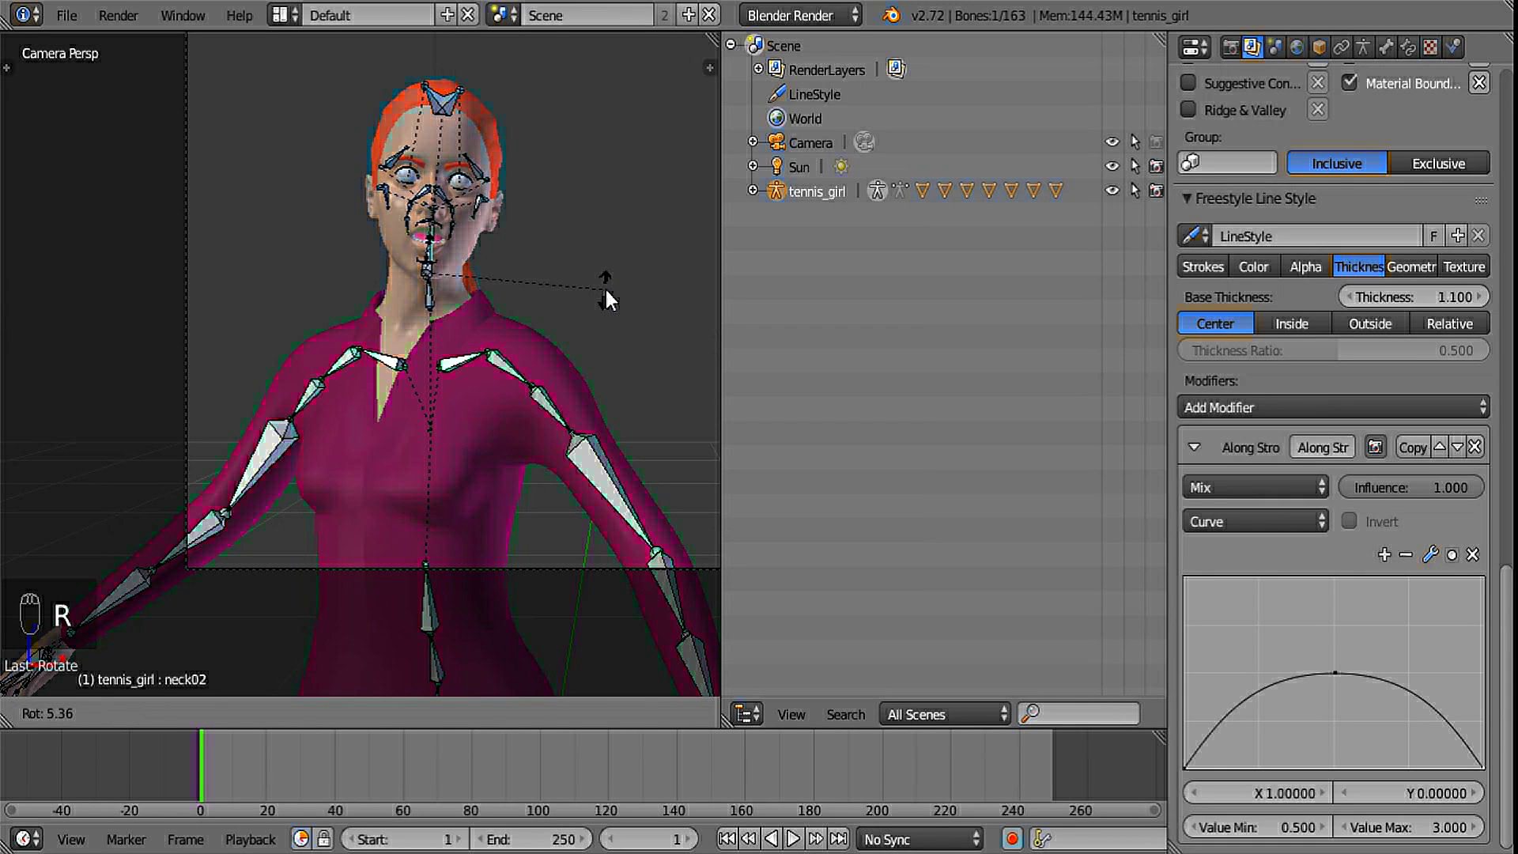
left_click(605, 289)
- Rotate the right shoulder bone shoulder01_R from a front-side view to raise the character's right arm
right_click(315, 391)
middle_click_drag(315, 391, 444, 463)
key("r")
left_click(432, 516)
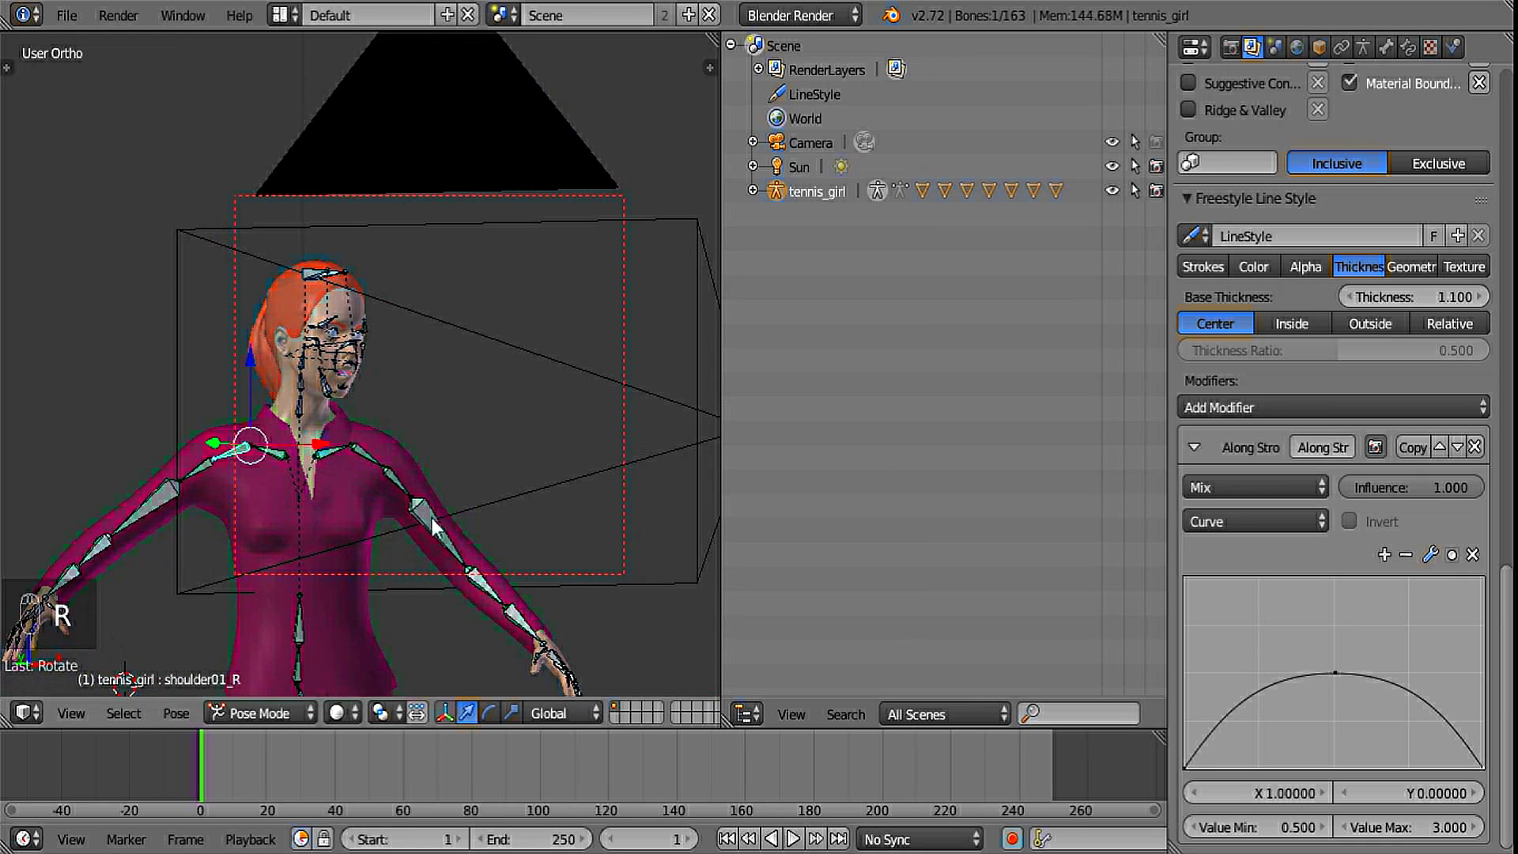
- Rotate the left shoulder bone shoulder01_L about 29° to lower the left arm beside the body, and deselect all bones
right_click(397, 473)
key("r")
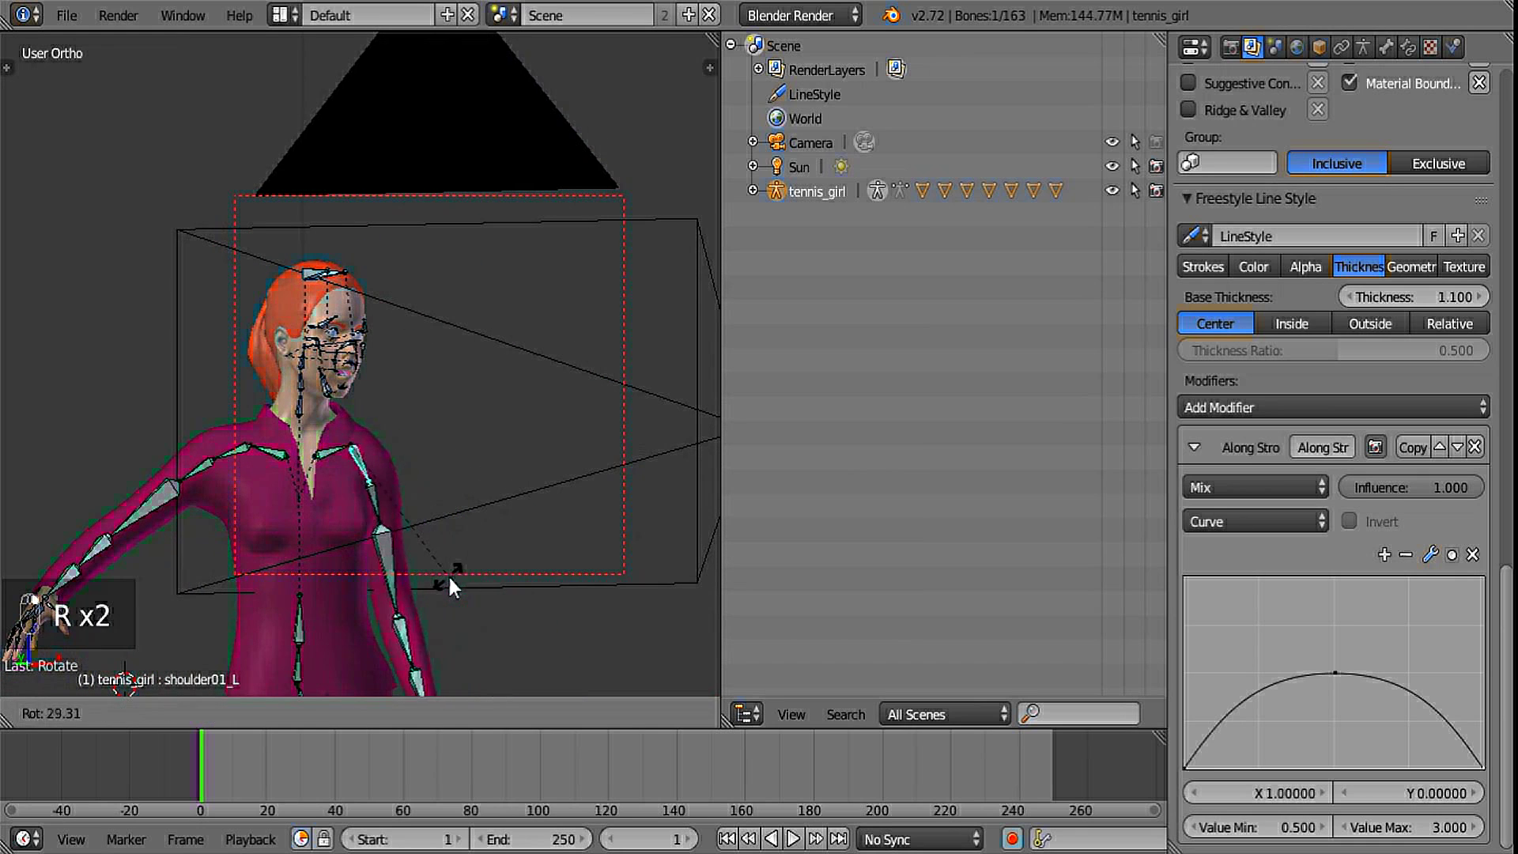
left_click(449, 572)
middle_click_drag(449, 572, 349, 539)
key("a")
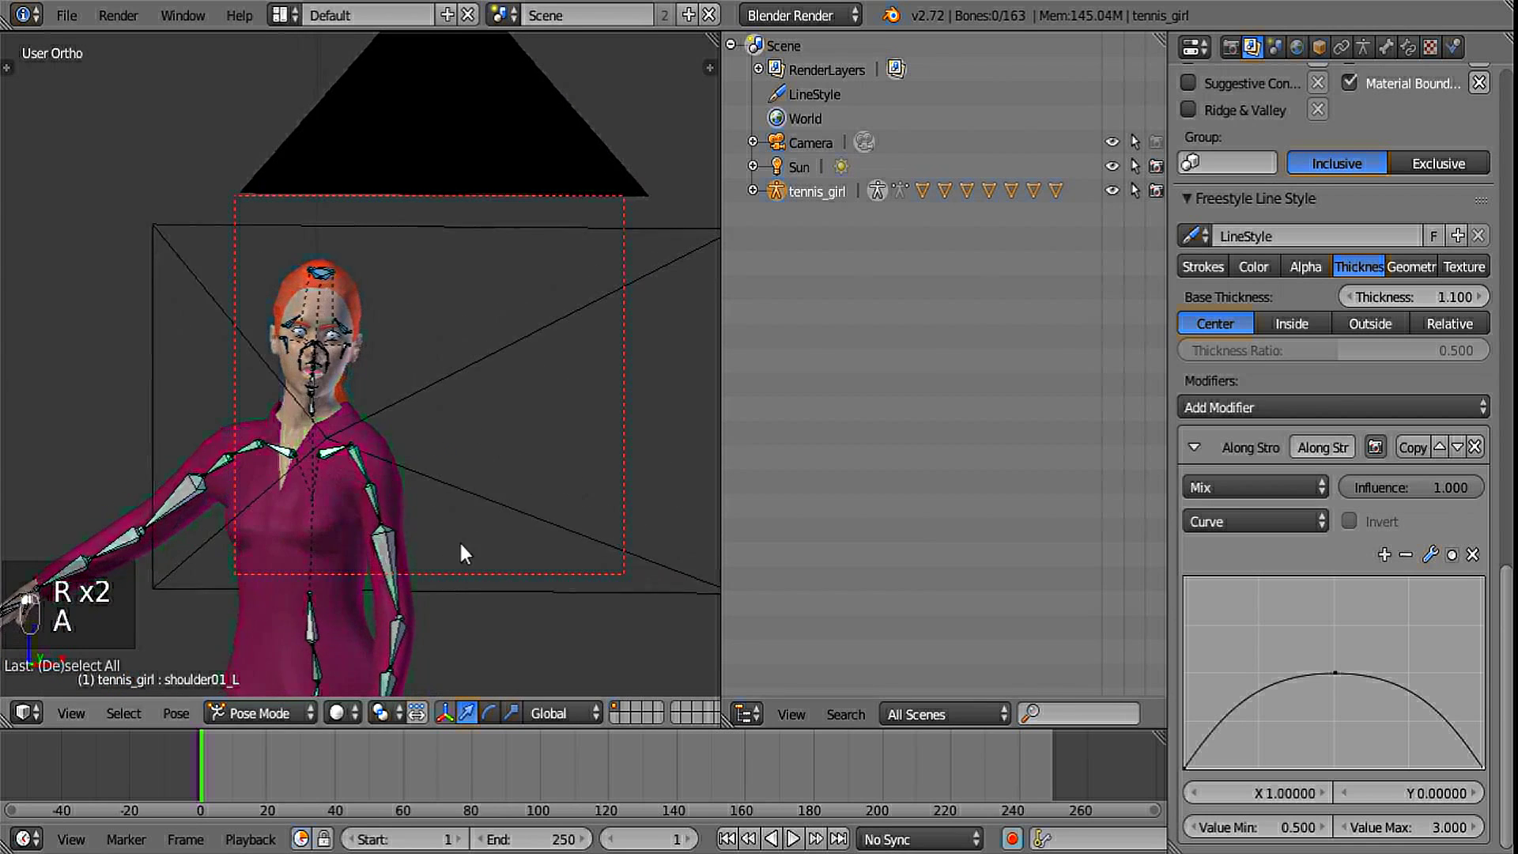
- Return to the camera view, select the camera and move it slightly sideways
key("KP_0")
scroll(495, 509, "down", 4)
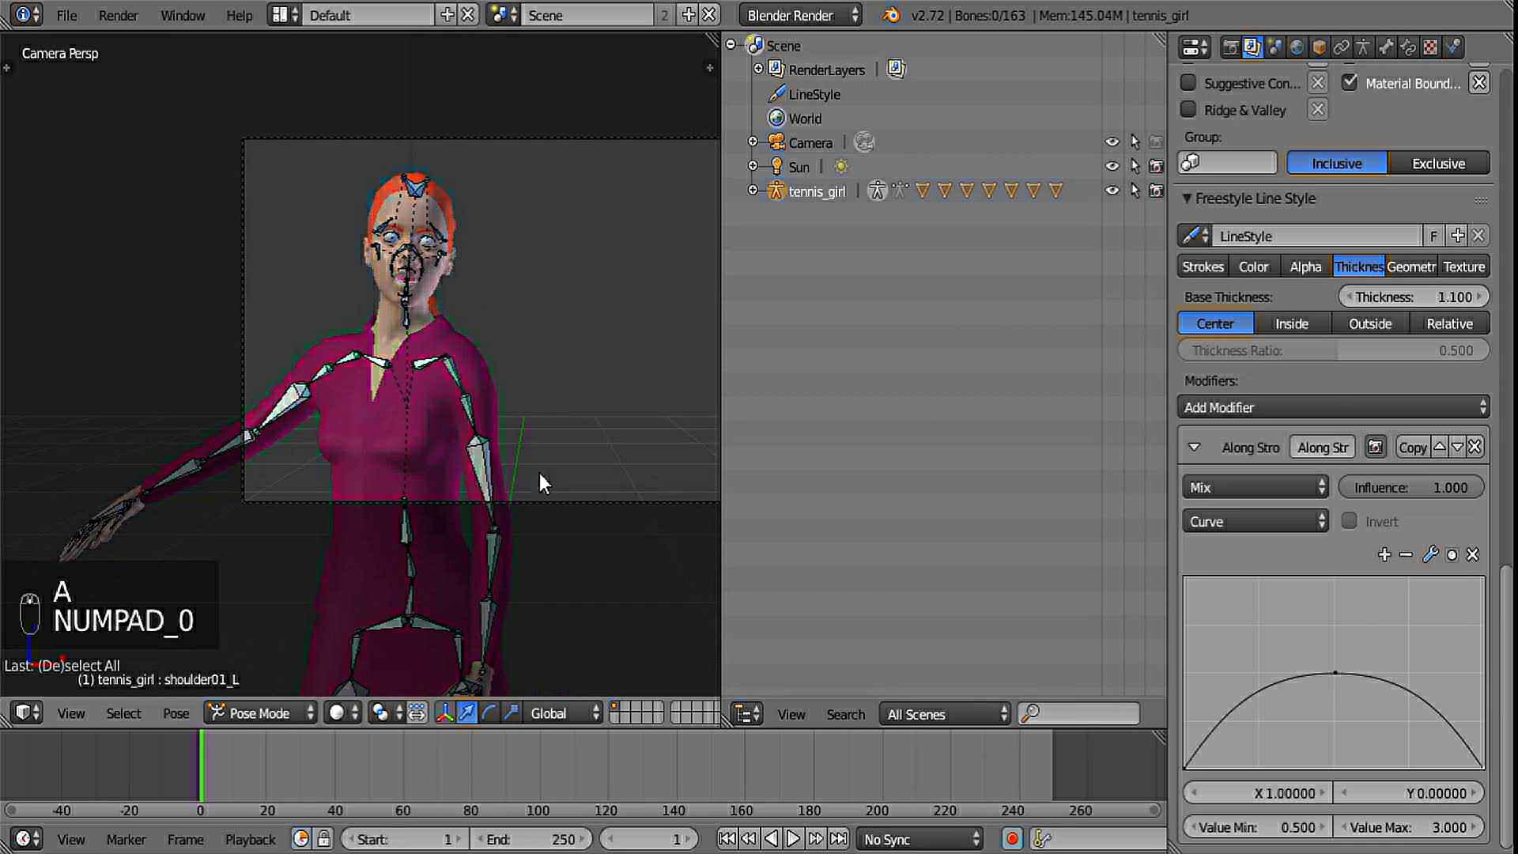
middle_click_drag(472, 488, 387, 485, "shift")
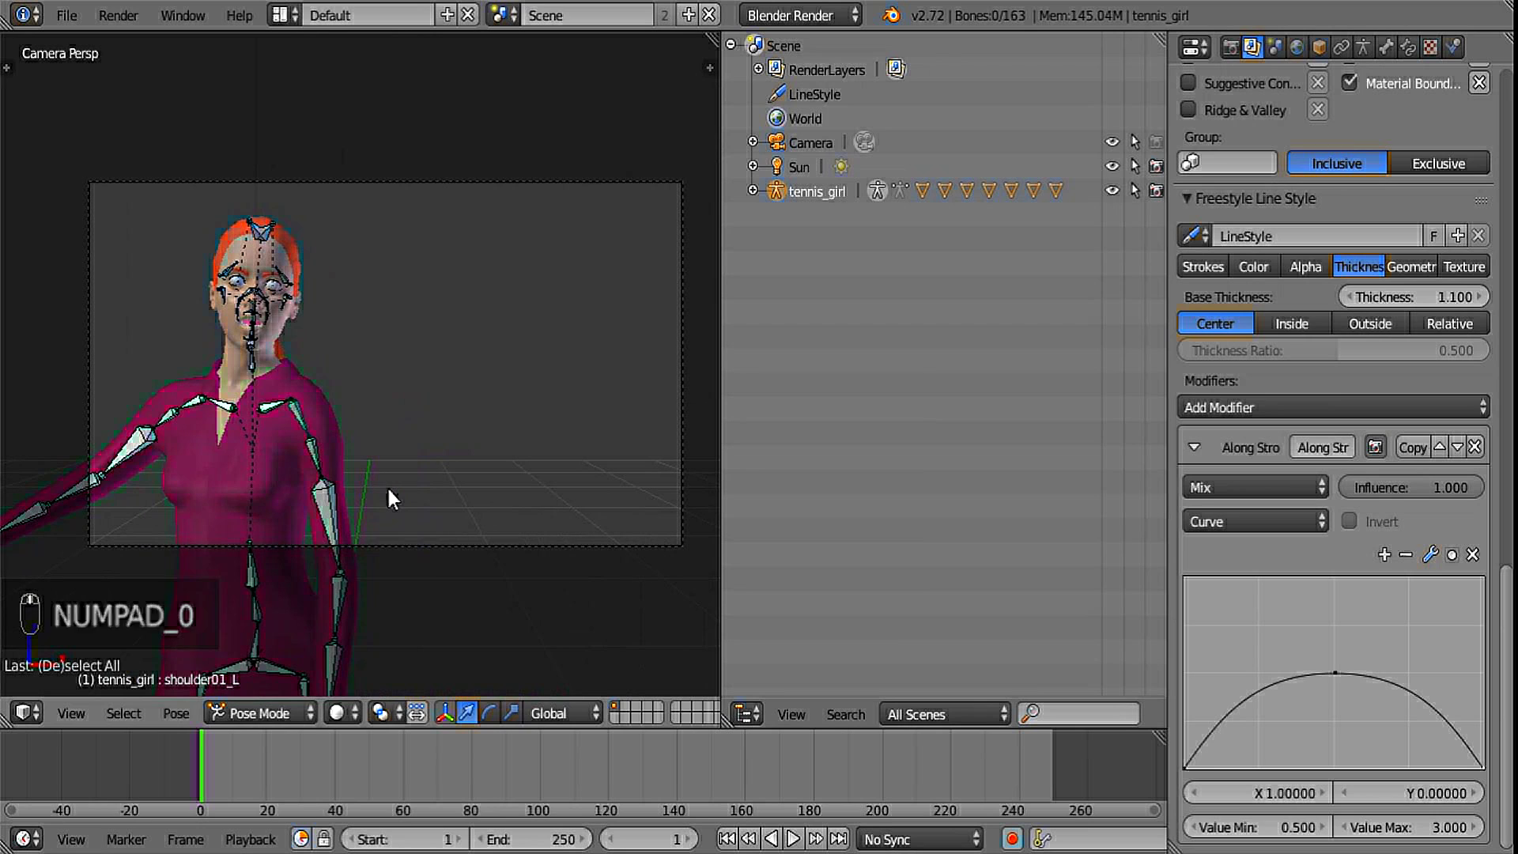
right_click(501, 547)
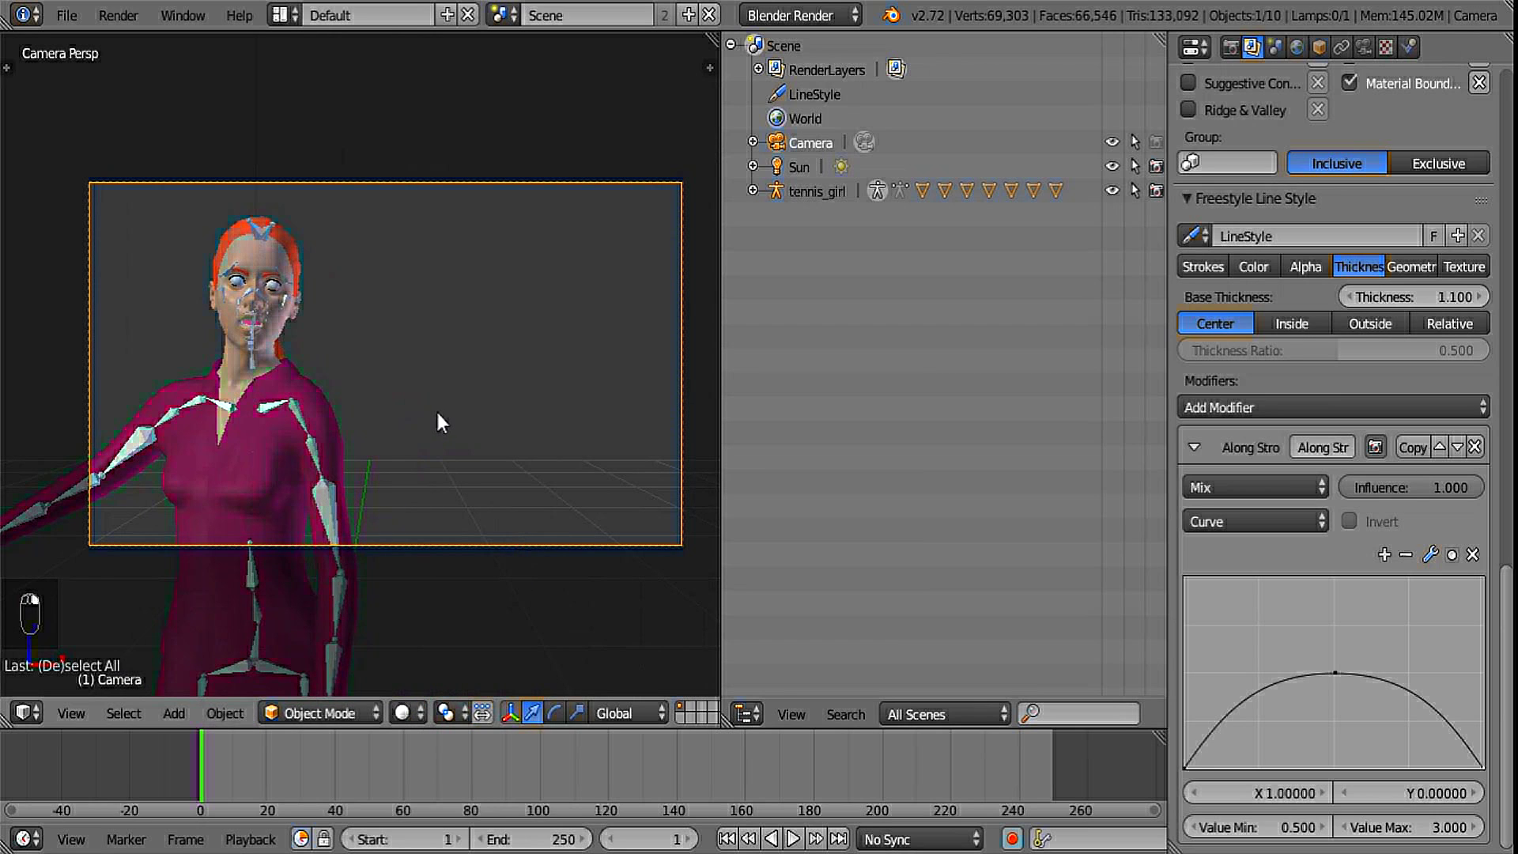
key("g")
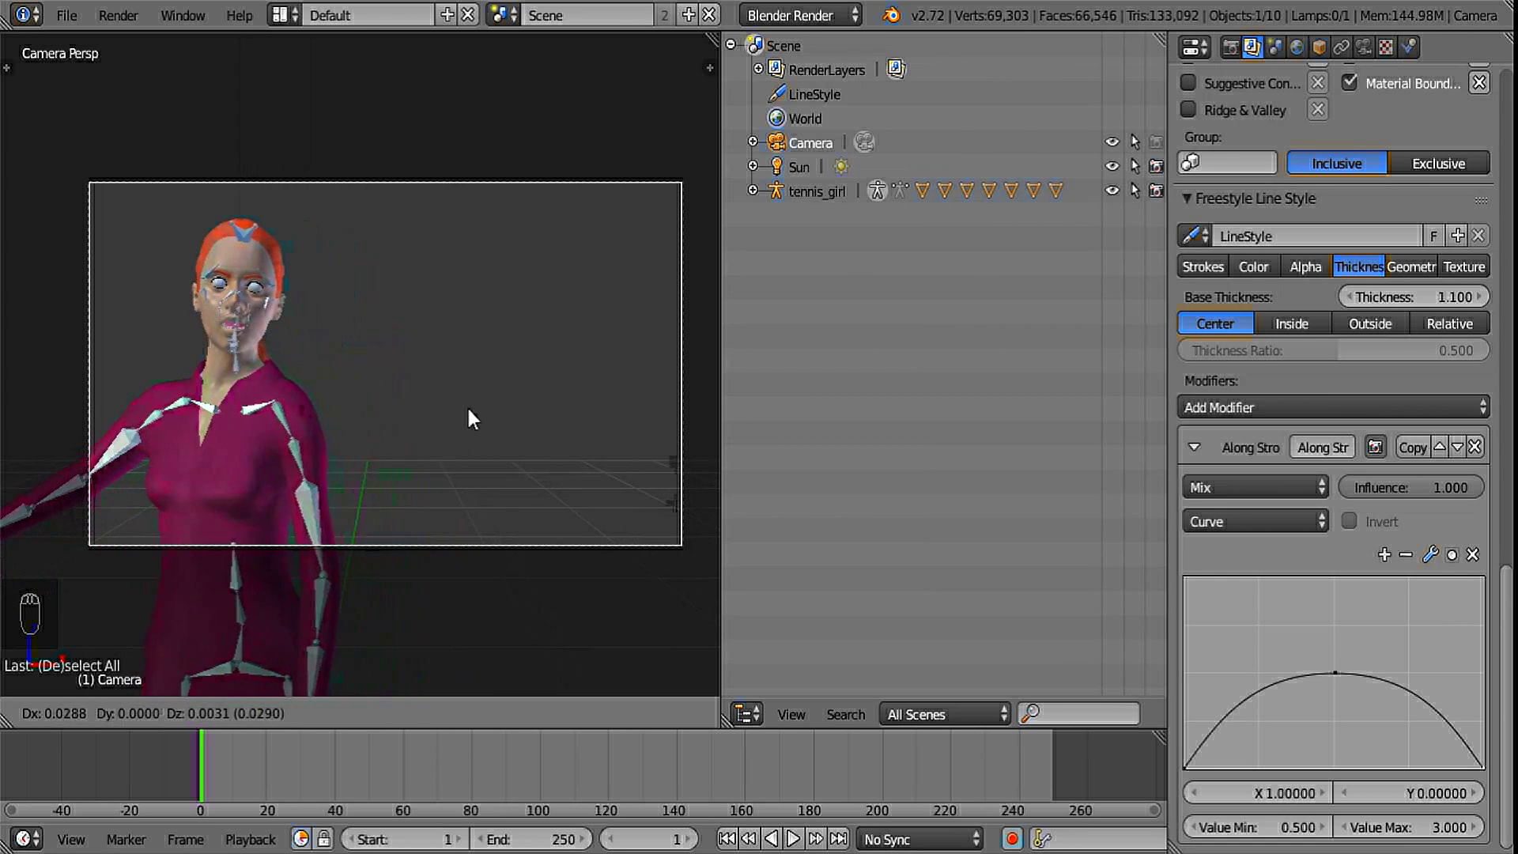
left_click(454, 410)
- Rotate the camera about 19° around global Z so the character stands right of the frame's centre, and deselect it
key("r")
key("z")
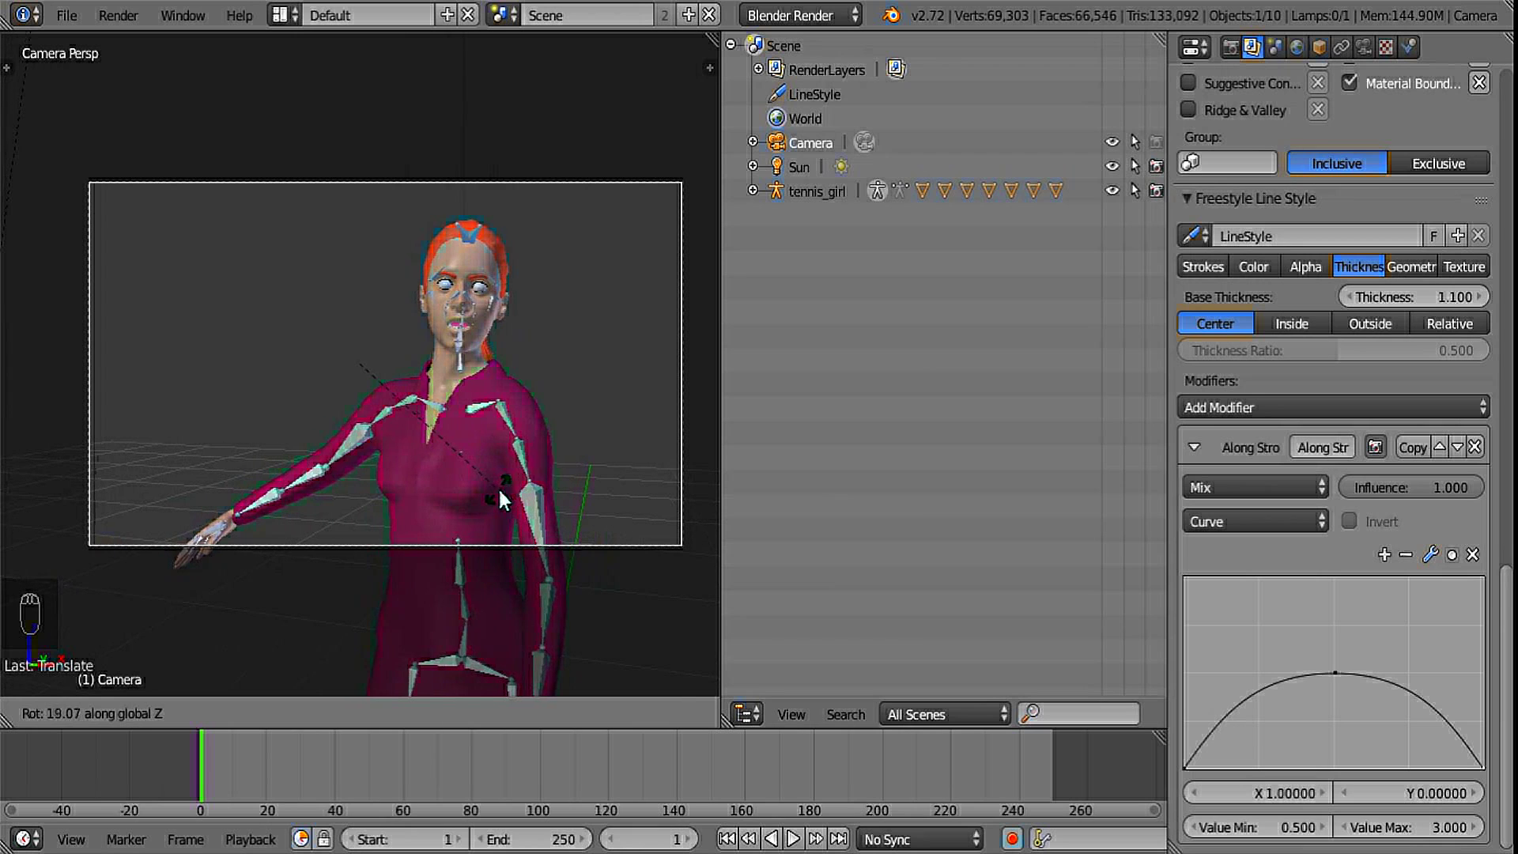
left_click(500, 492)
key("a")
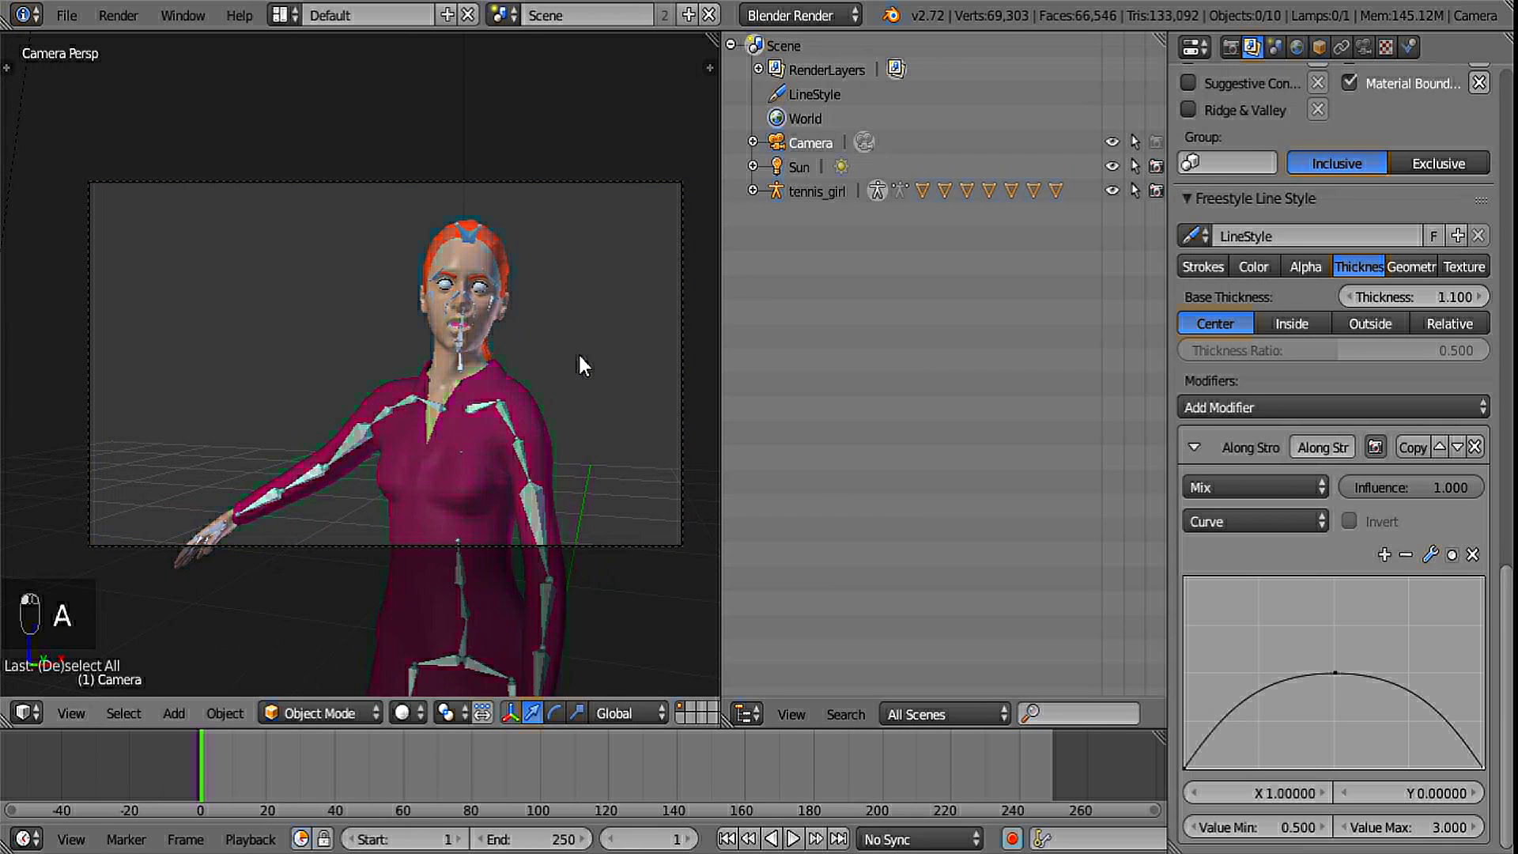
- Render the posed character, examine the new framing and shading, and return to the 3D view
key("F12")
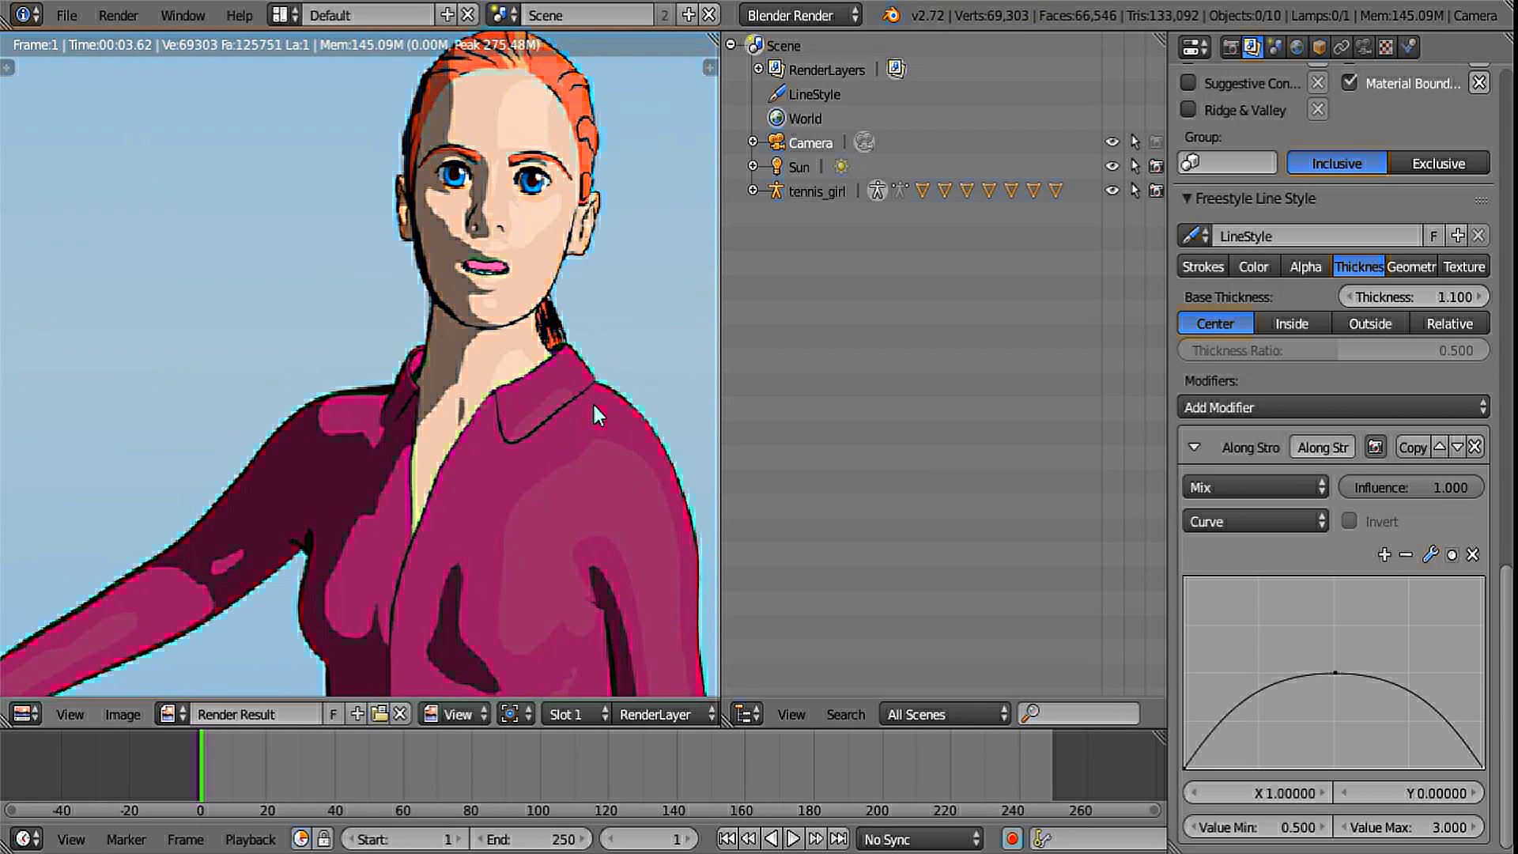
key("Escape")
scroll(524, 409, "down", 3)
- Add a point lamp and move it about 0.48 units along negative X, away from the character
middle_click_drag(524, 409, 582, 447)
scroll(522, 362, "down", 5)
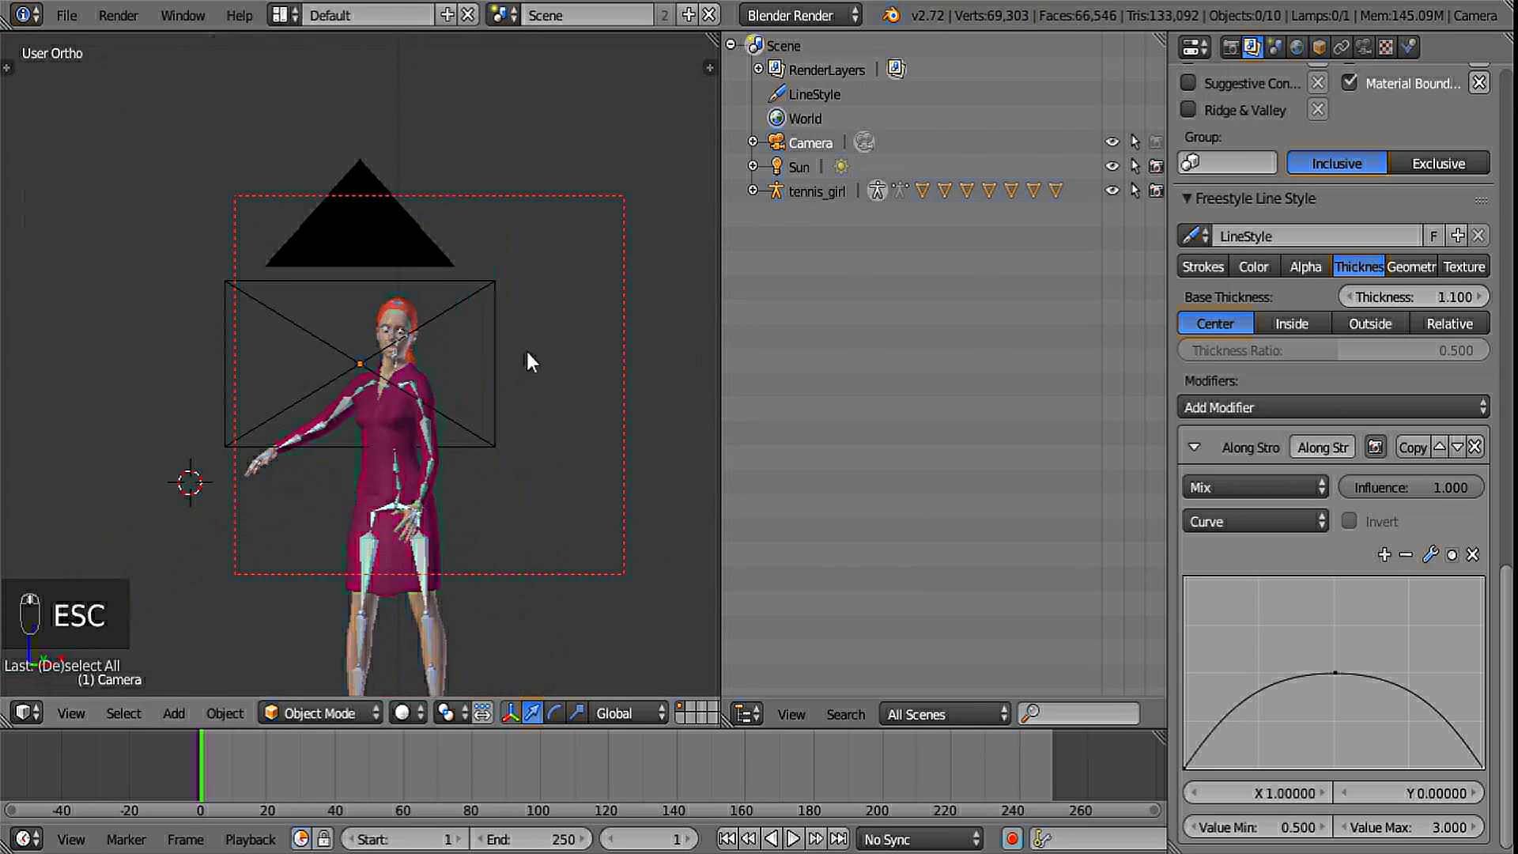
key("shift+a")
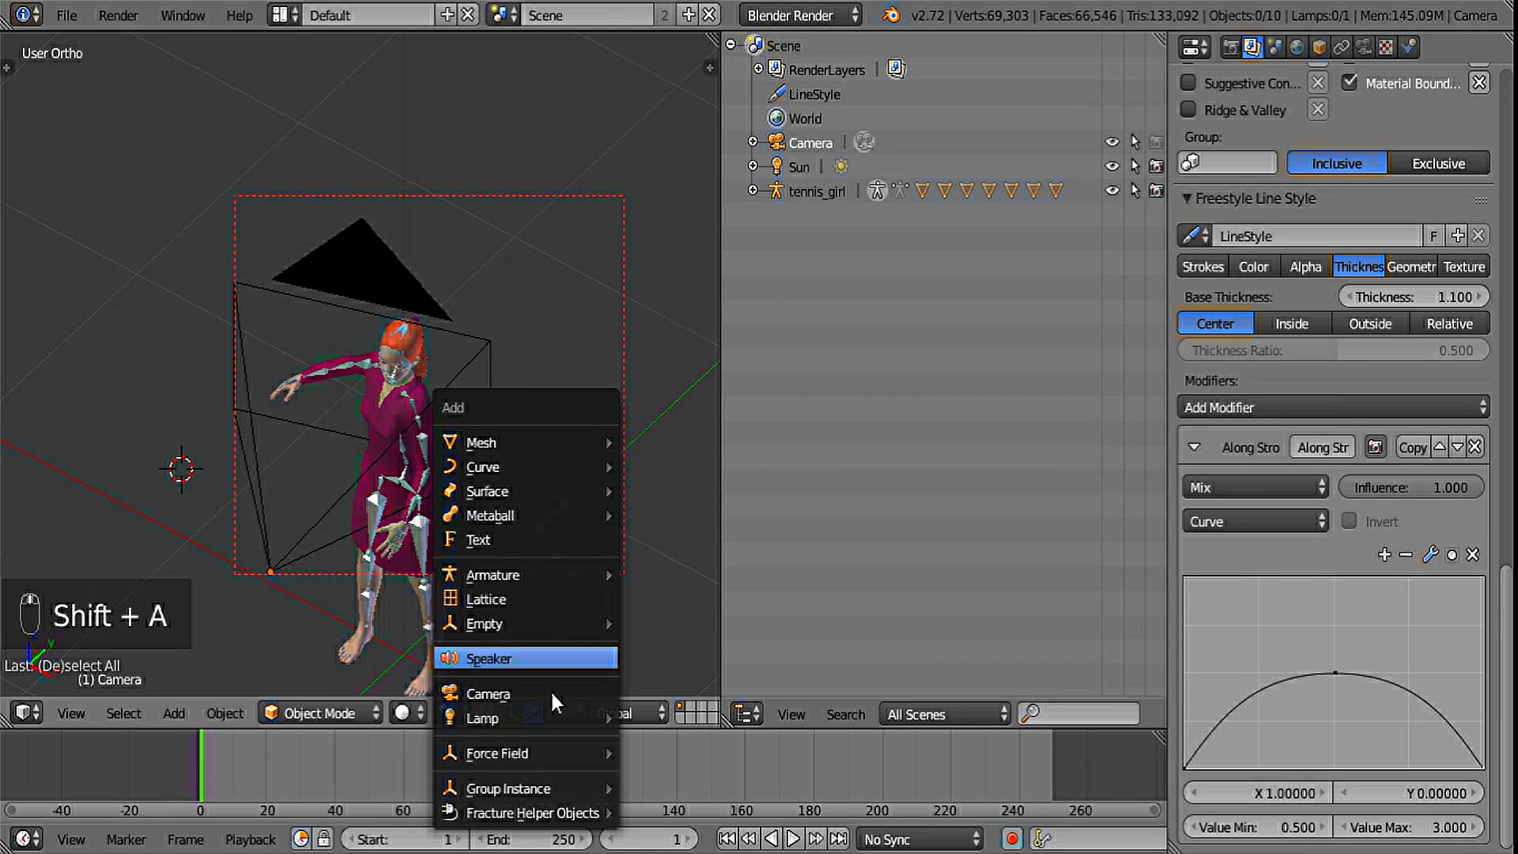
mouse_move(548, 717)
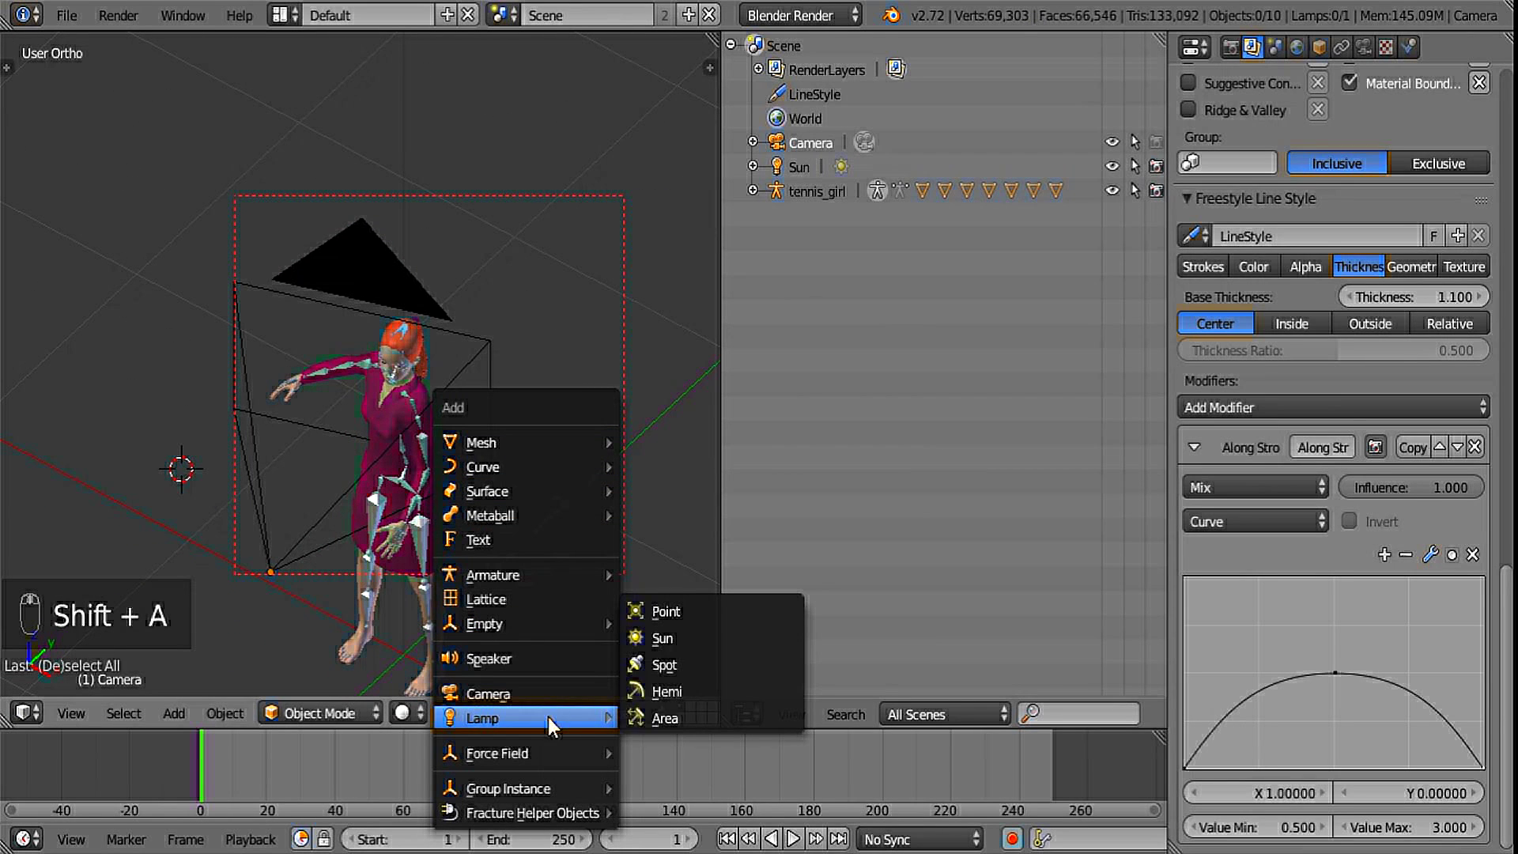
left_click(694, 615)
scroll(373, 368, "down", 4)
middle_click_drag(373, 368, 498, 372, "shift")
middle_click_drag(467, 423, 523, 434)
left_click_drag(473, 422, 410, 428)
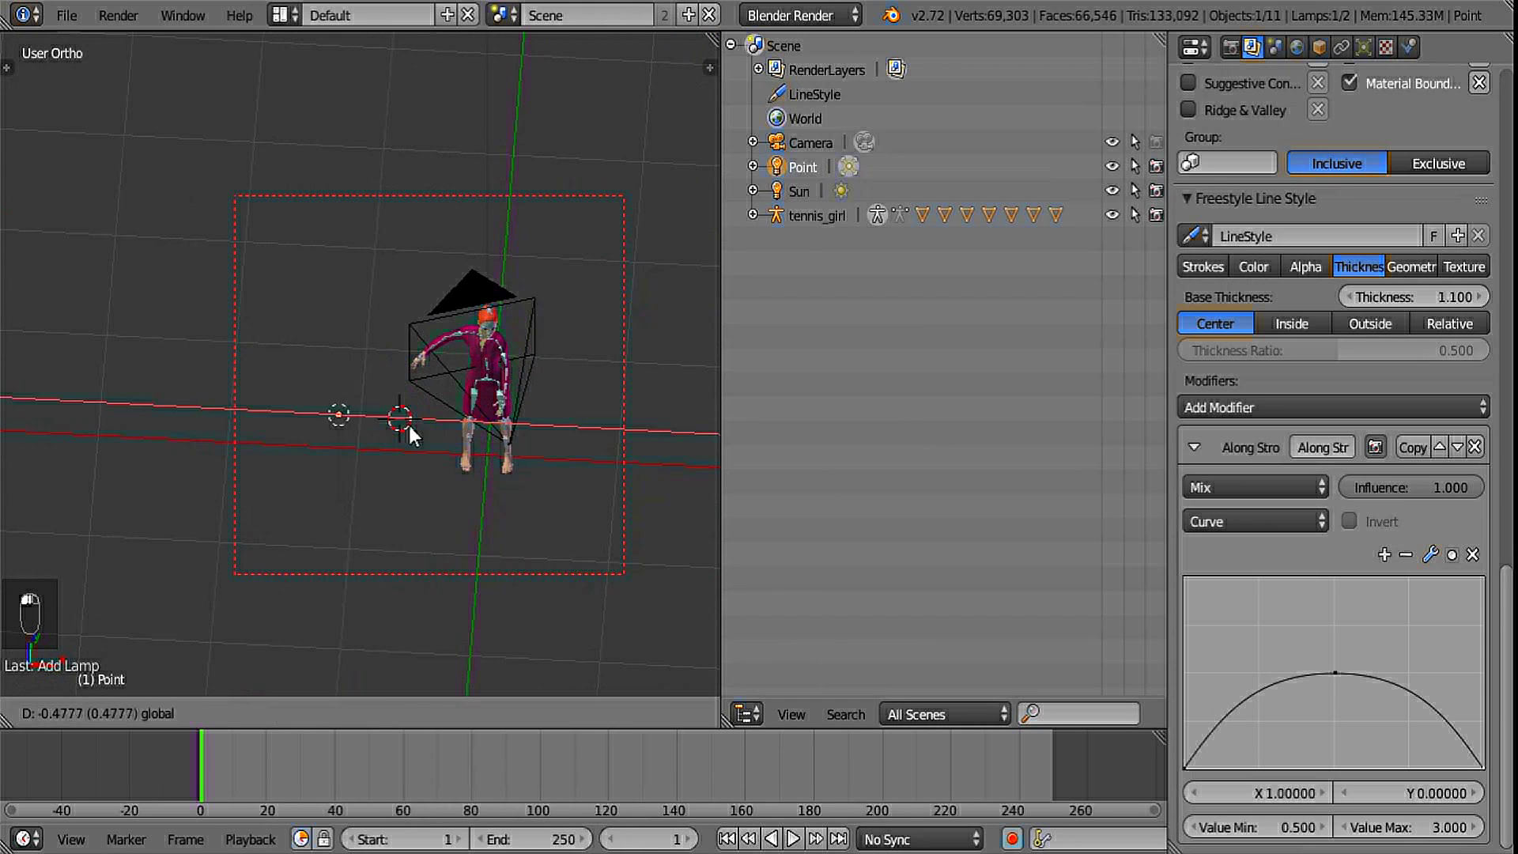
- Raise the point lamp along Z to about the height of the character's head
middle_click_drag(412, 429, 342, 313)
left_click_drag(340, 307, 353, 275)
middle_click_drag(353, 326, 351, 303)
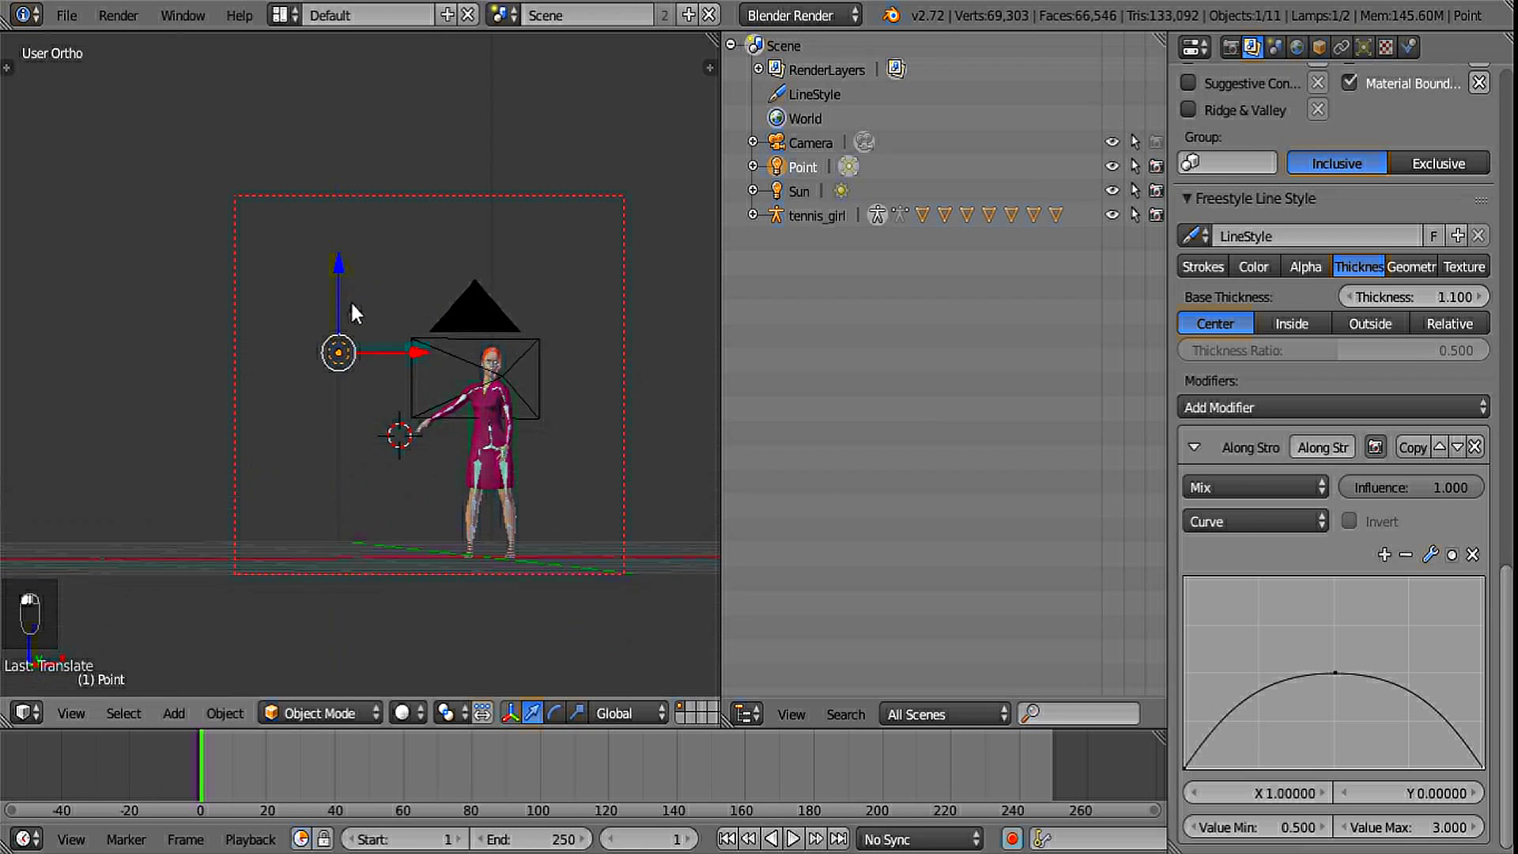
left_click_drag(337, 260, 339, 267)
- Select the Sun lamp and set its ray shadow to 7 samples with a soft size of 2
middle_click_drag(338, 273, 389, 488)
right_click(501, 236)
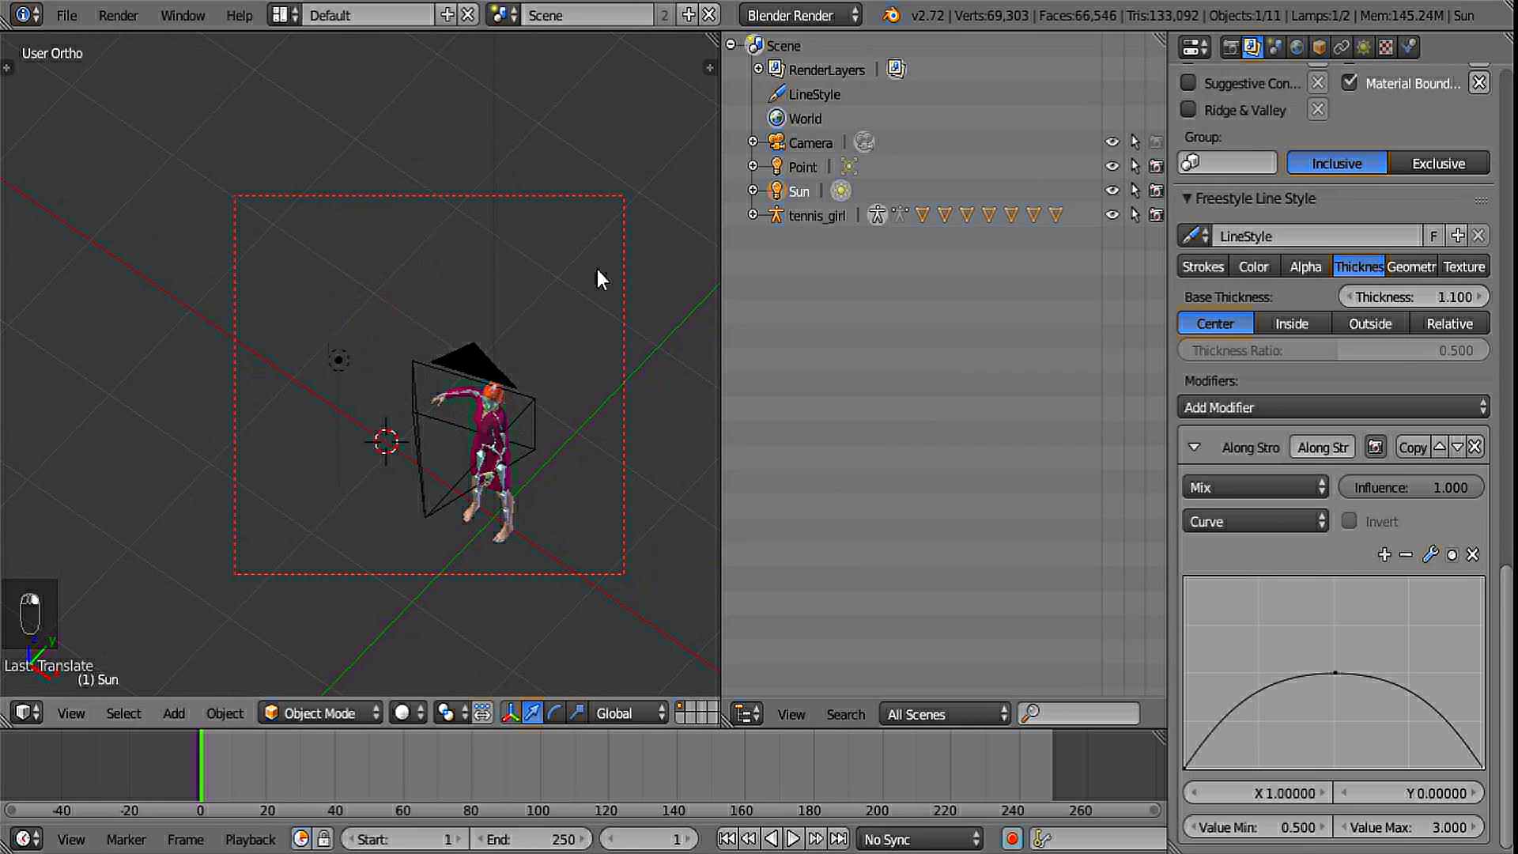
scroll(596, 269, "down", 5)
middle_click_drag(498, 159, 486, 317, "shift")
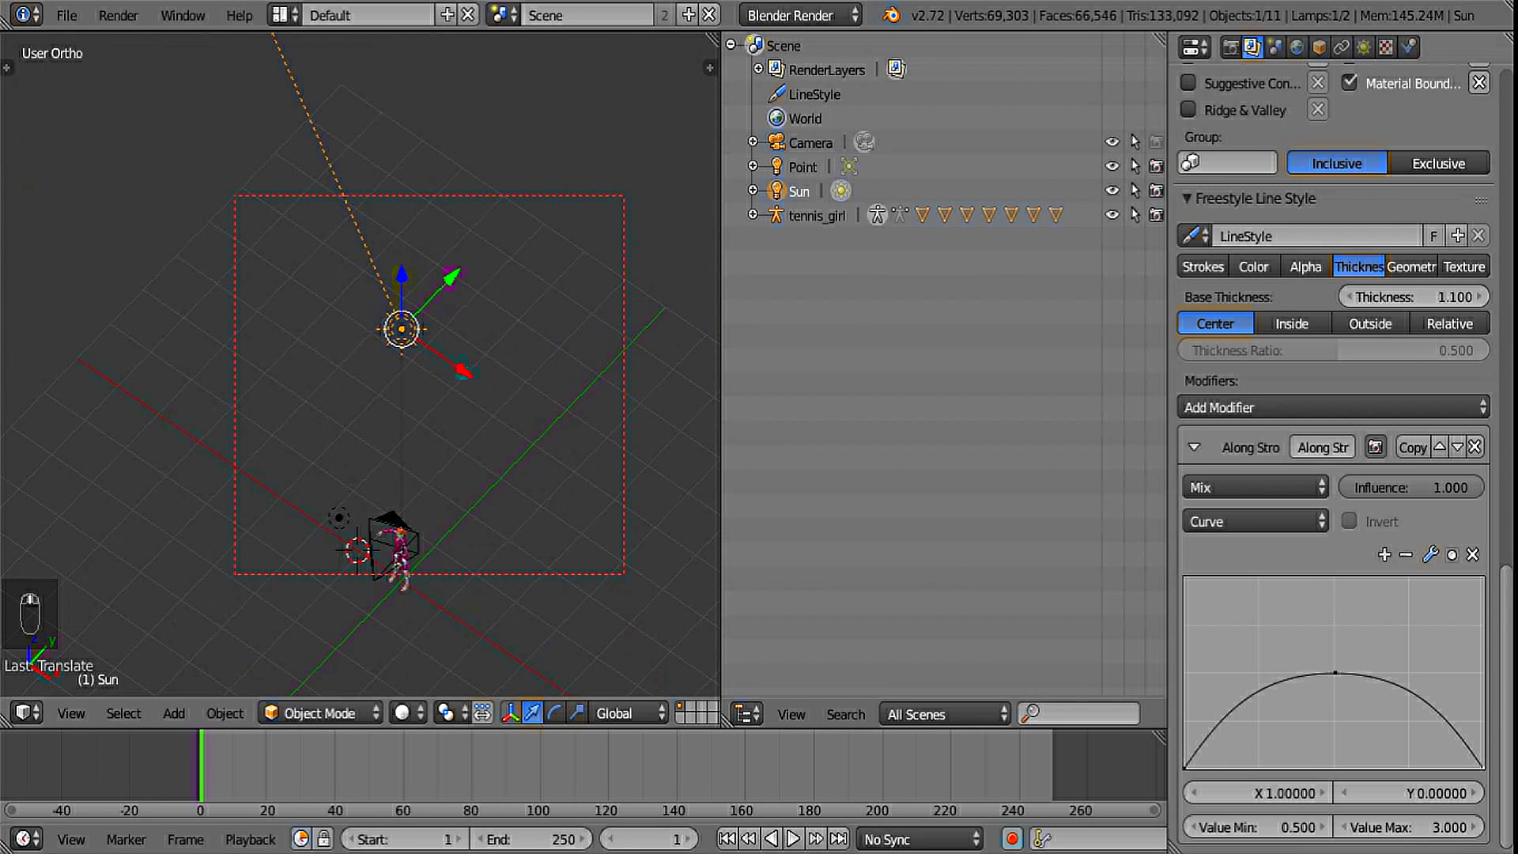
left_click_drag(1509, 709, 1486, 147)
left_click(1363, 49)
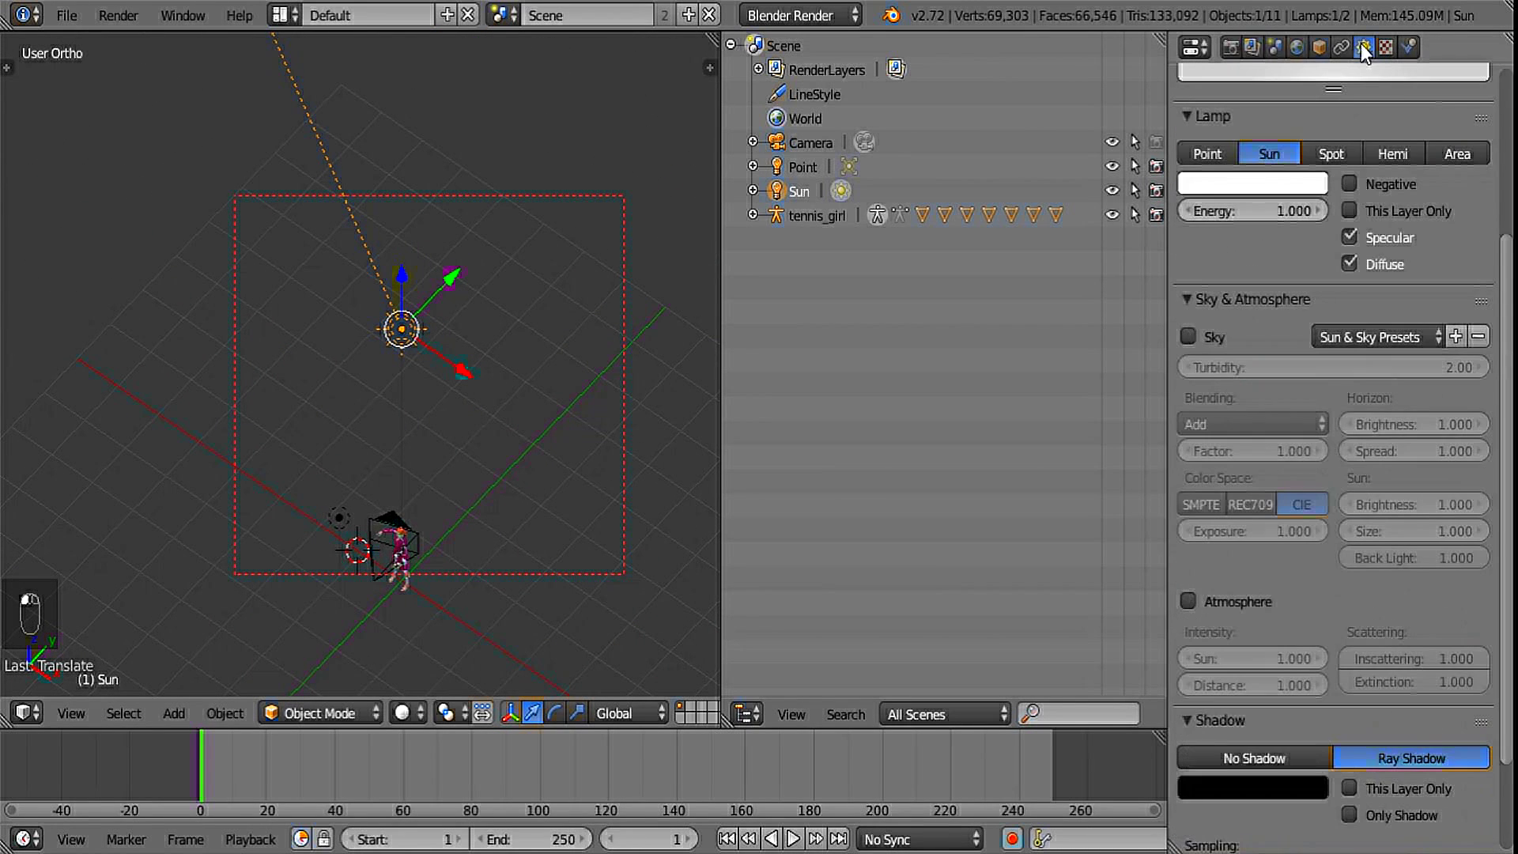
left_click_drag(1509, 291, 1509, 514)
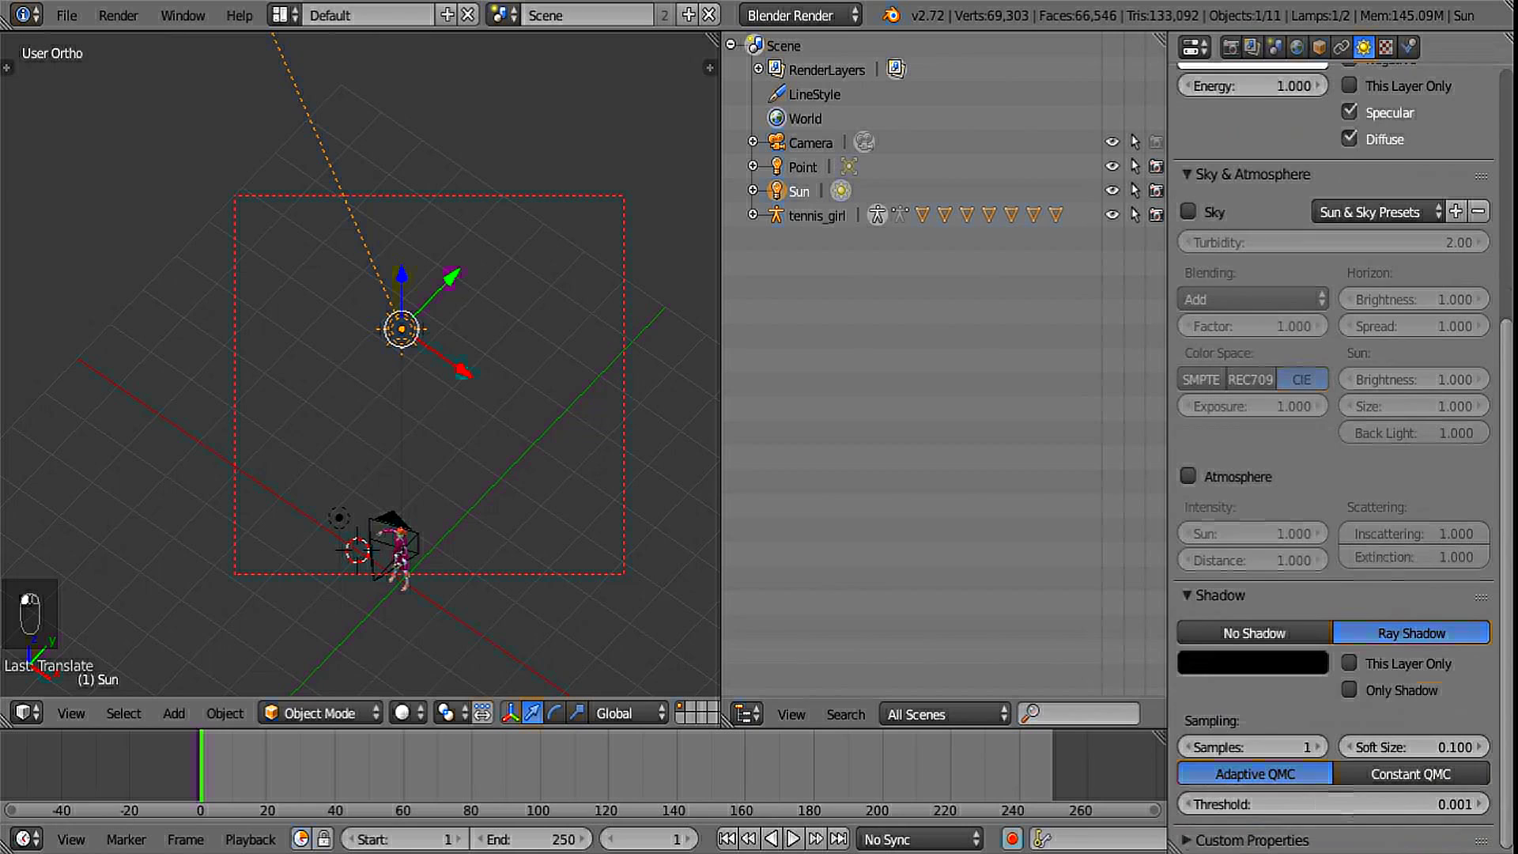
left_click(1229, 740)
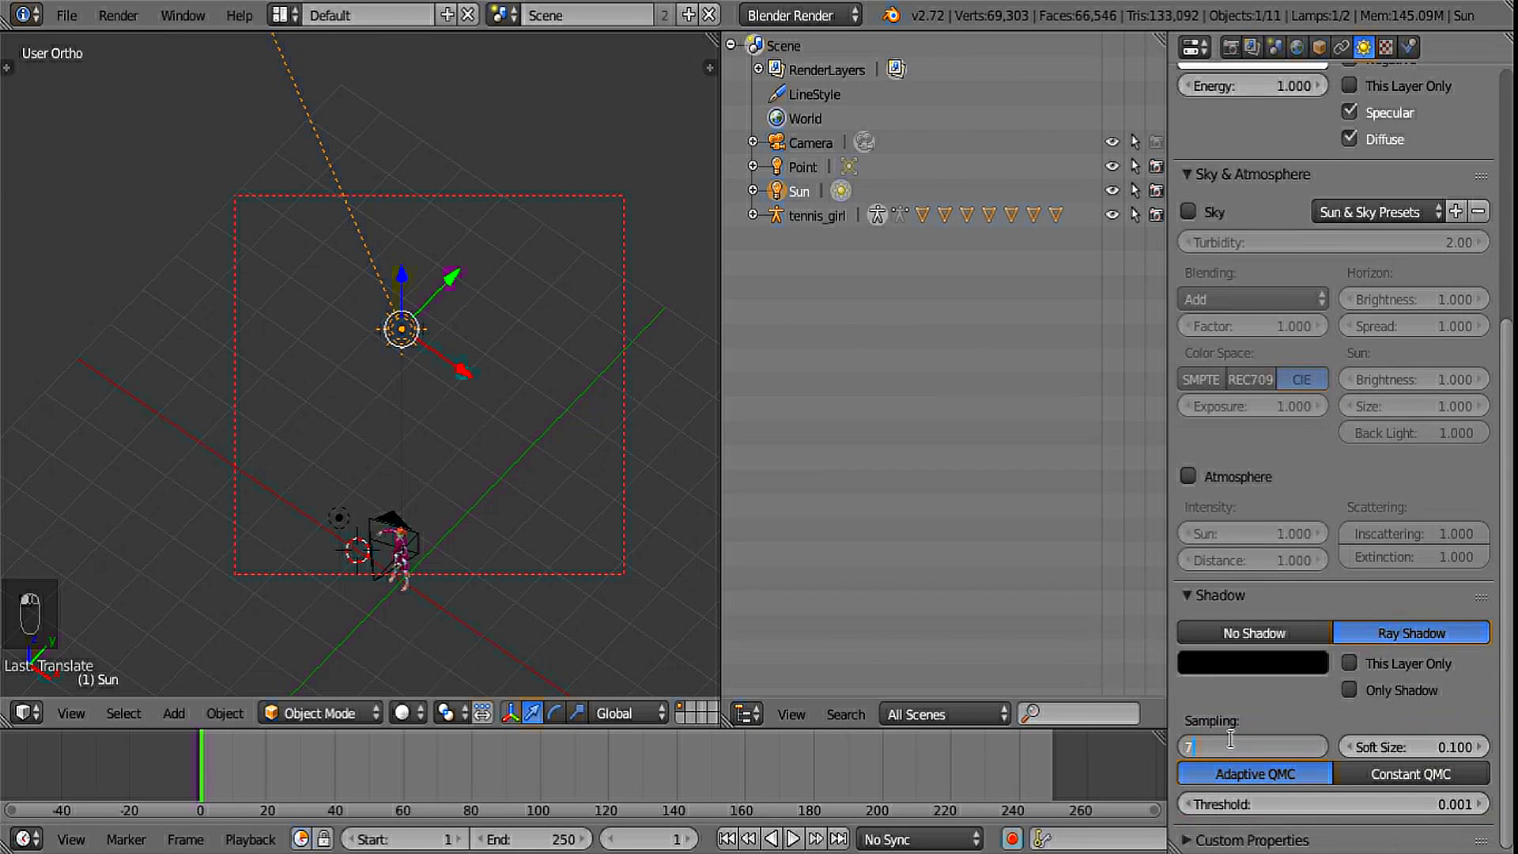
type("7")
key("Return")
left_click(1422, 746)
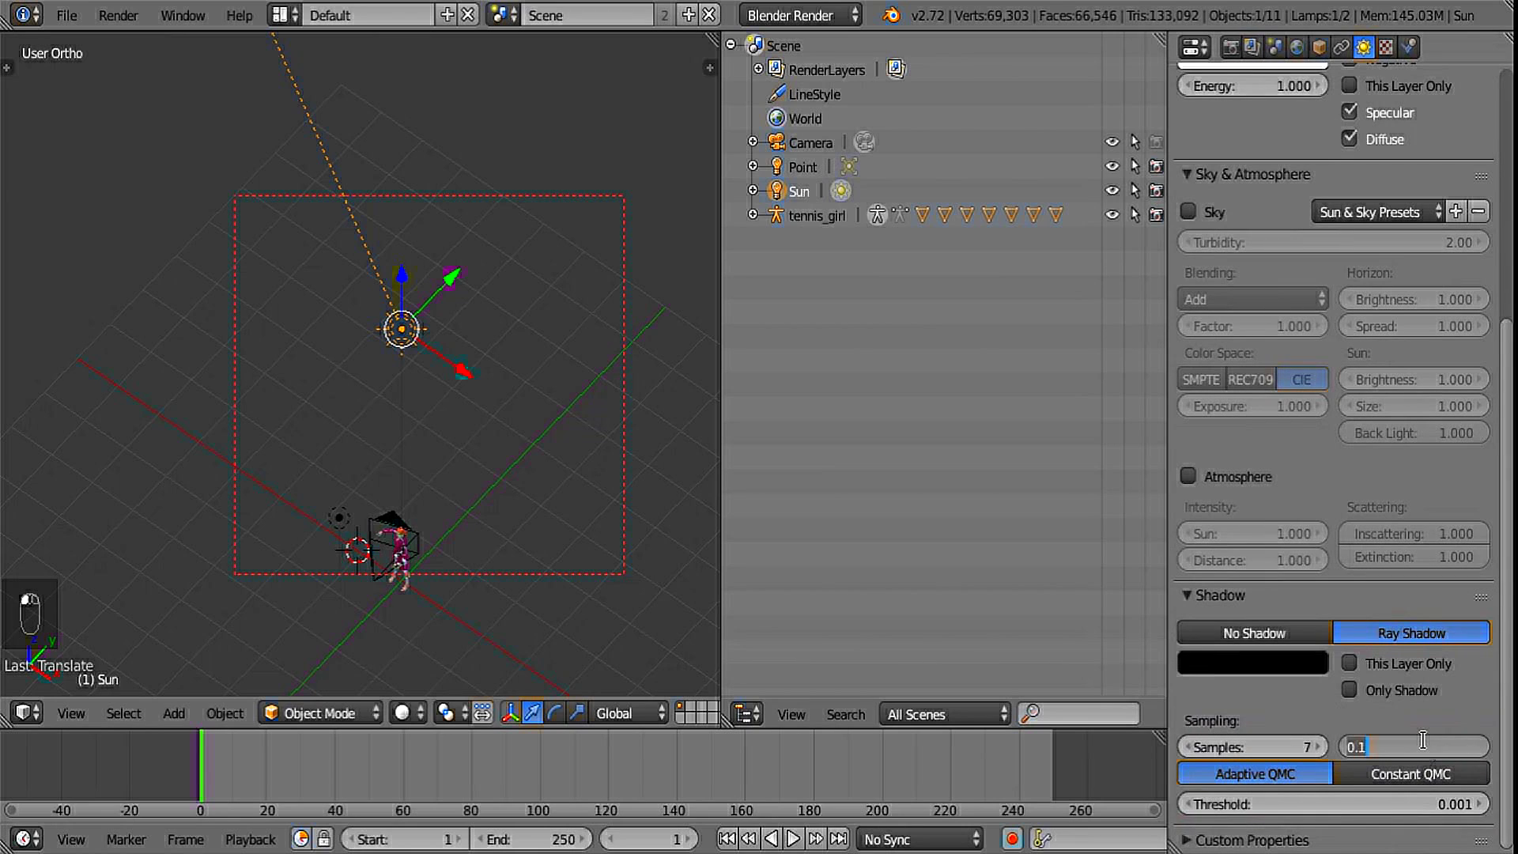
key("Return")
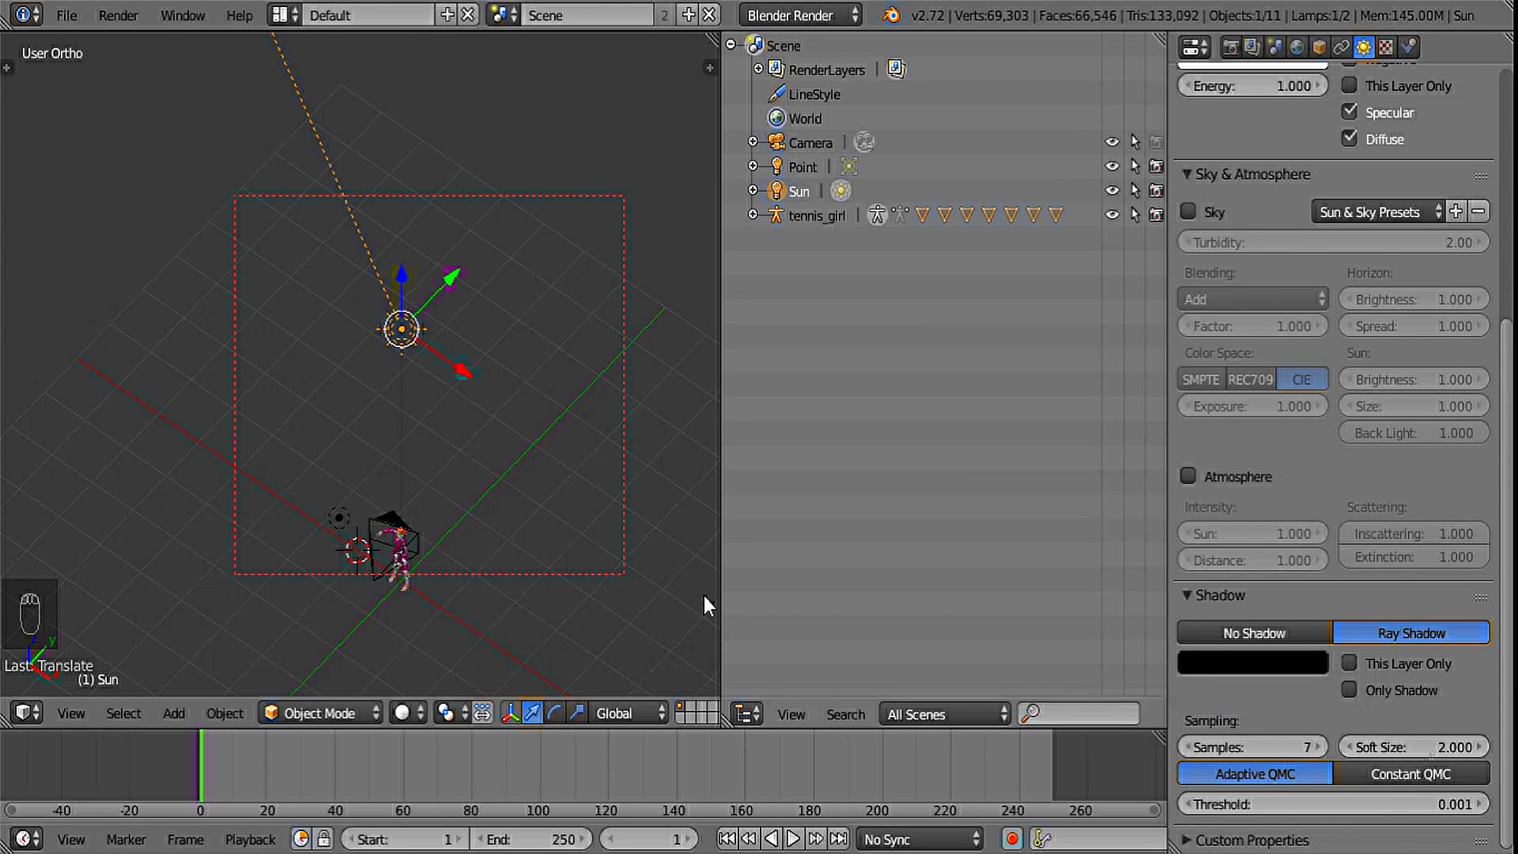
- Enable ray shadow on the point lamp with 7 samples and a soft size of 2
middle_click_drag(312, 433, 352, 261, "shift")
scroll(371, 395, "up", 2)
right_click(407, 322)
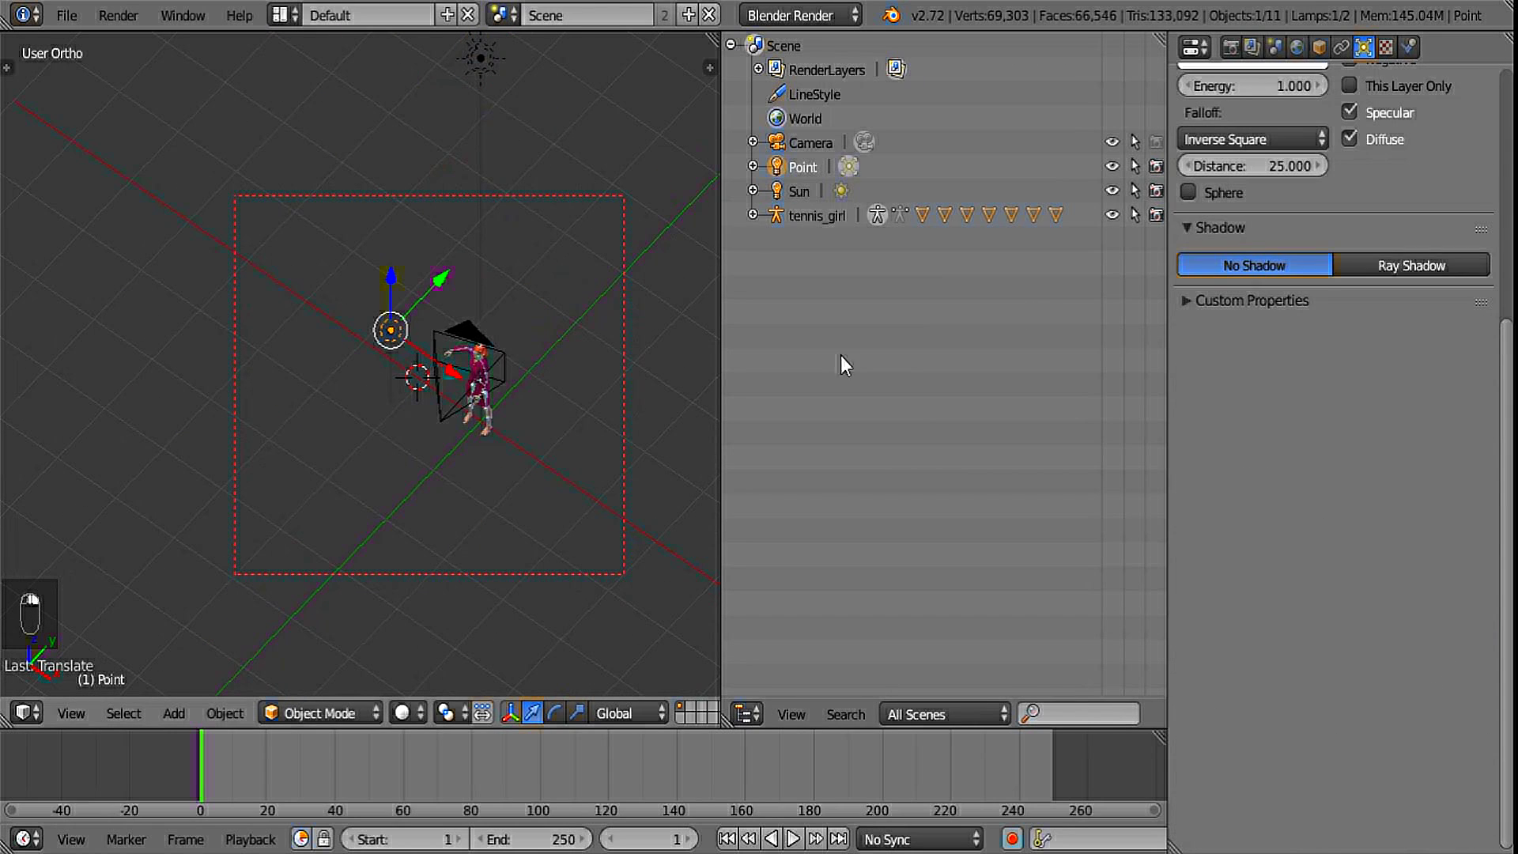
left_click(1378, 261)
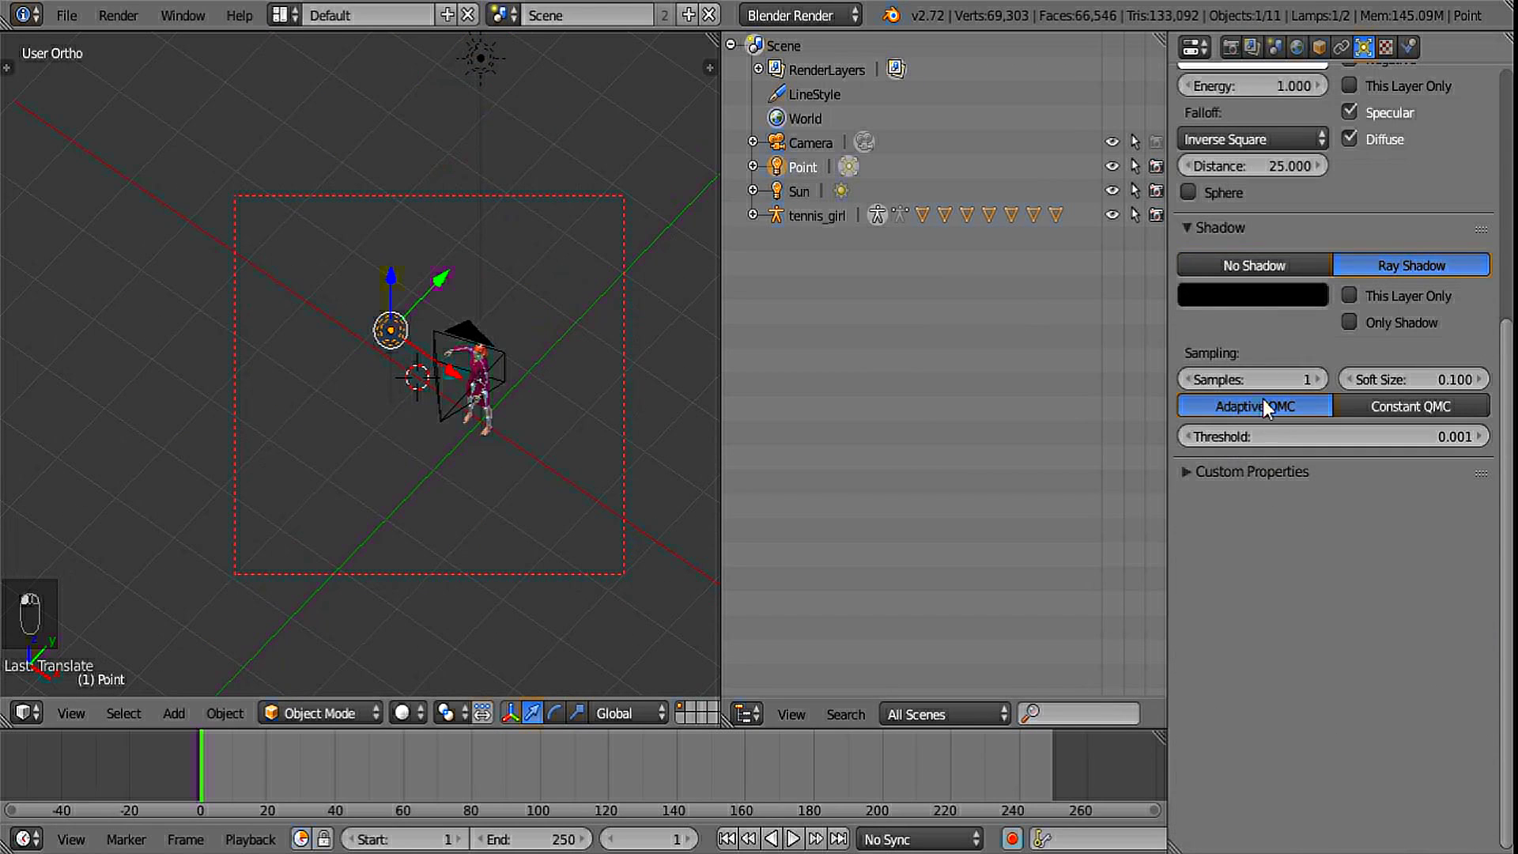
left_click(1254, 381)
key("Return")
left_click(1422, 375)
type("2")
key("Return")
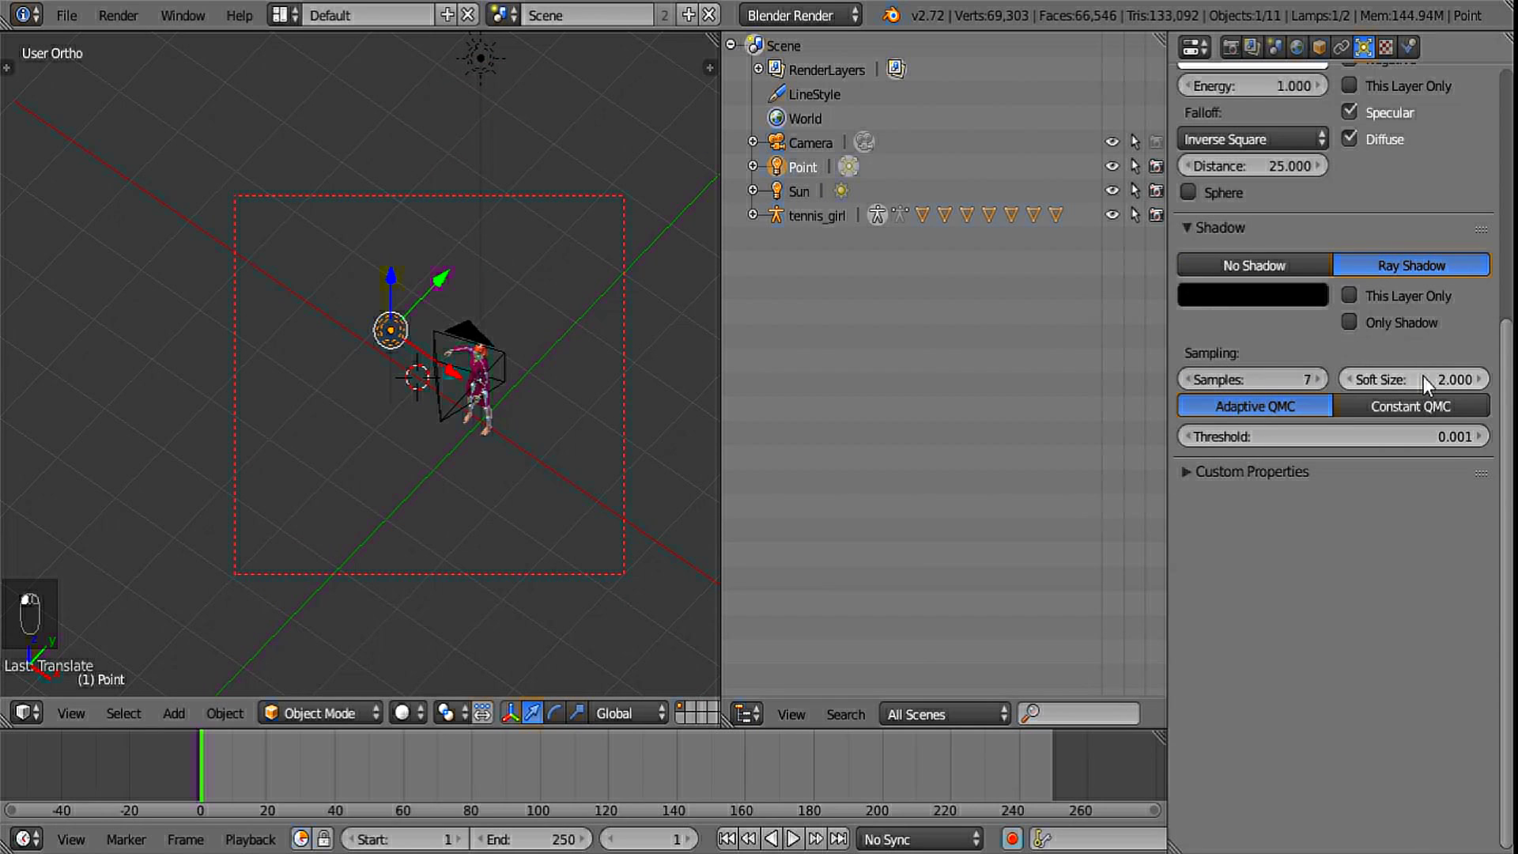
middle_click_drag(441, 385, 596, 366)
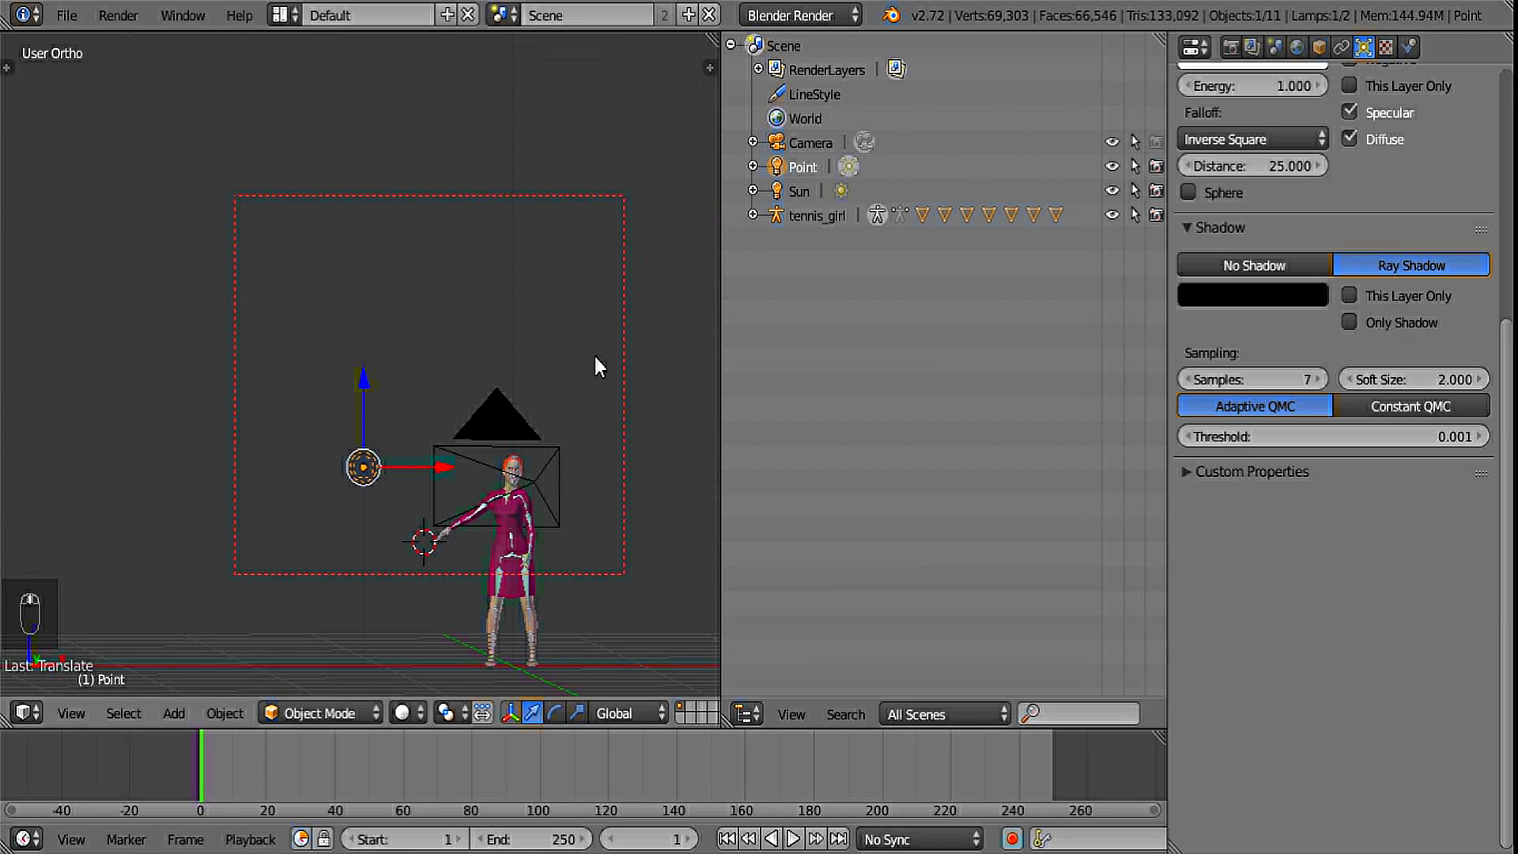
- Enable Edge in the render's post-processing settings with a threshold of 1
key("a")
left_click(1229, 47)
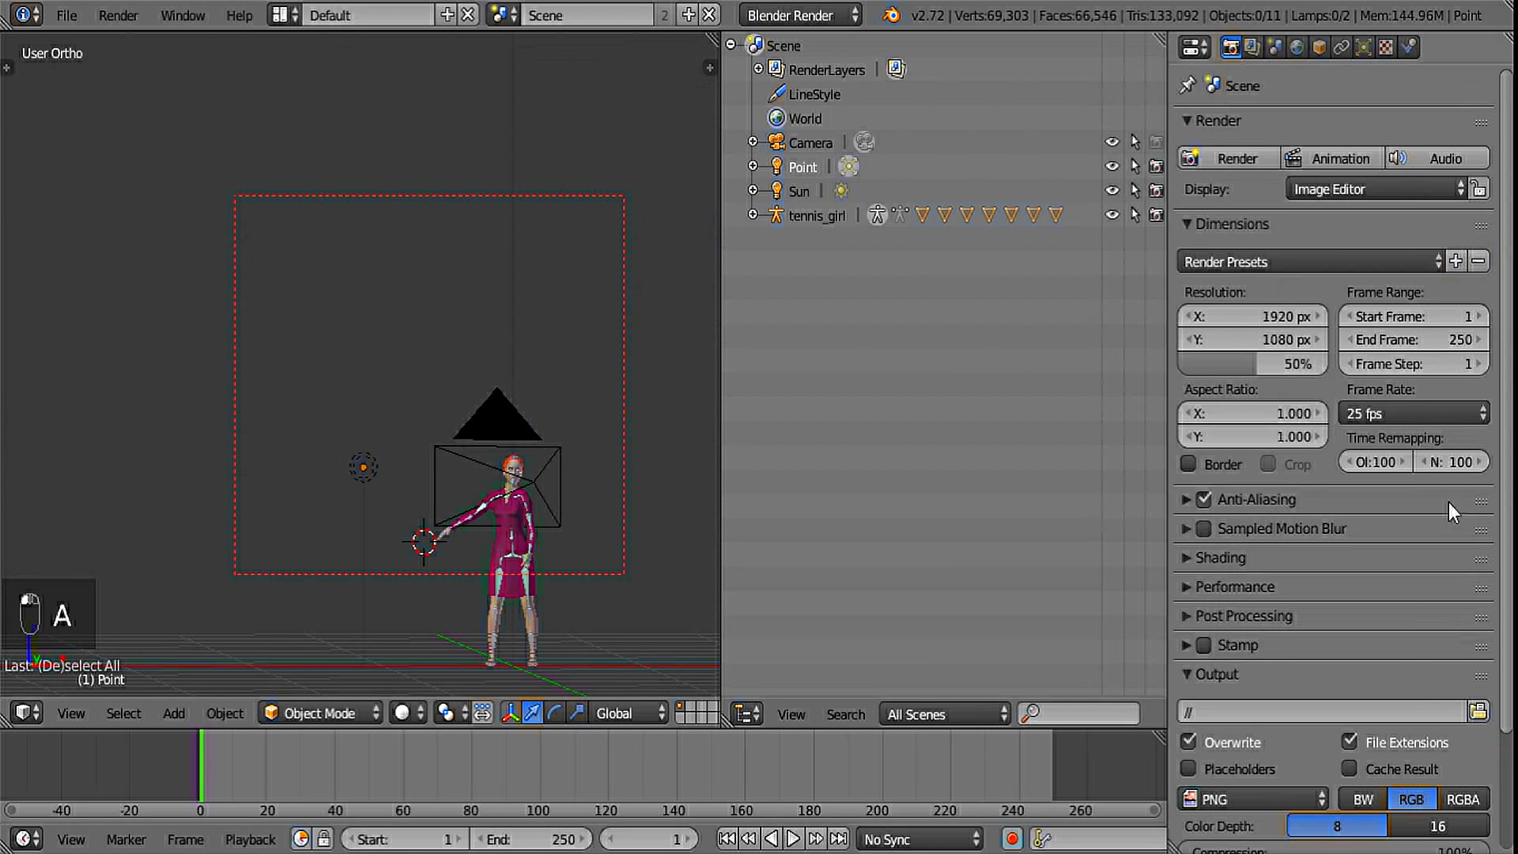
left_click_drag(1510, 495, 1502, 646)
left_click(1247, 443)
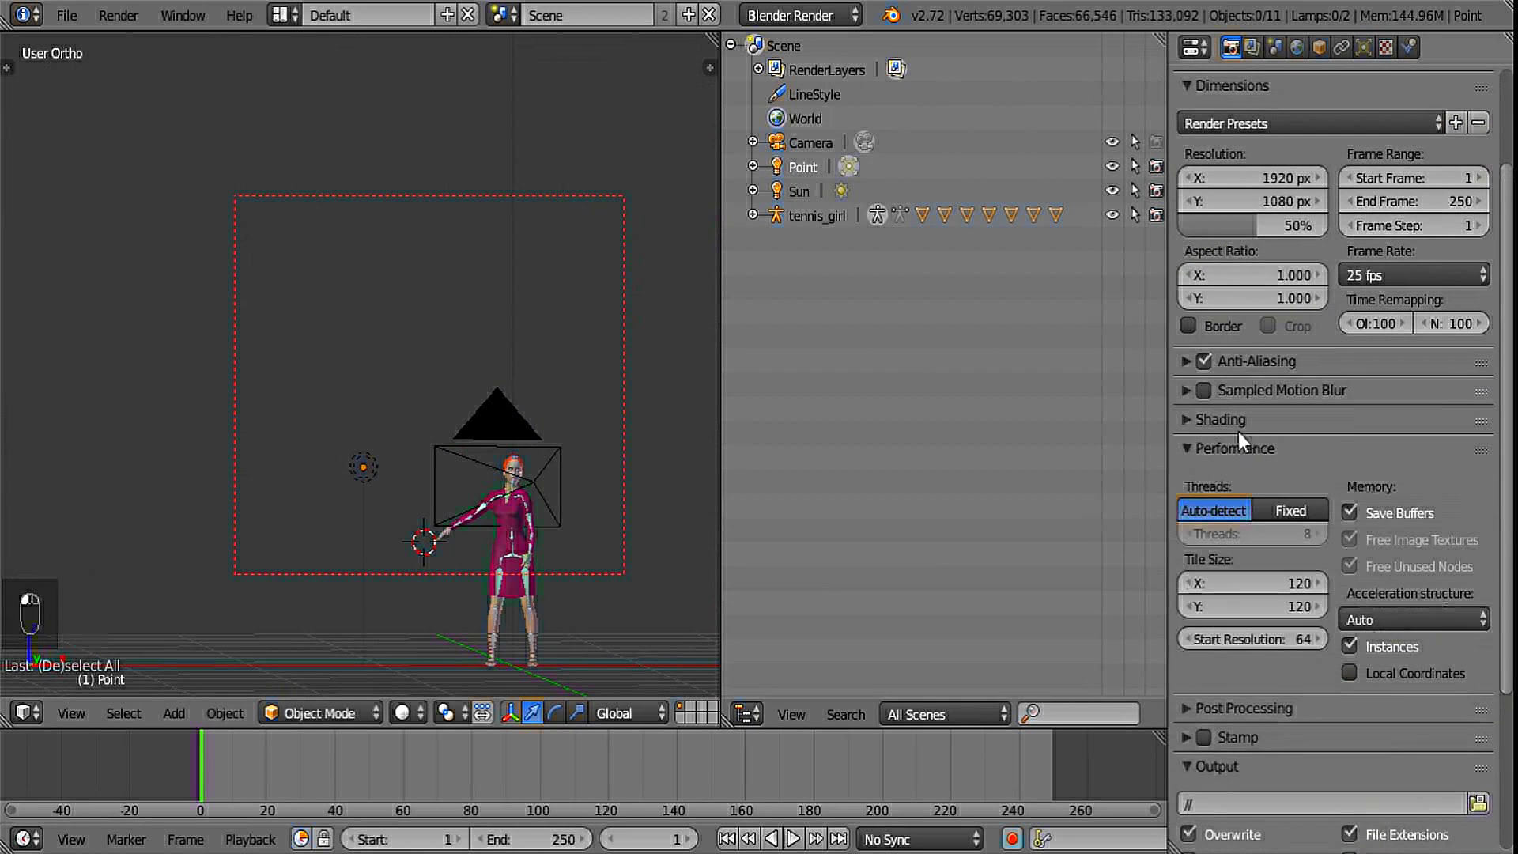
left_click(1237, 440)
left_click(1232, 477)
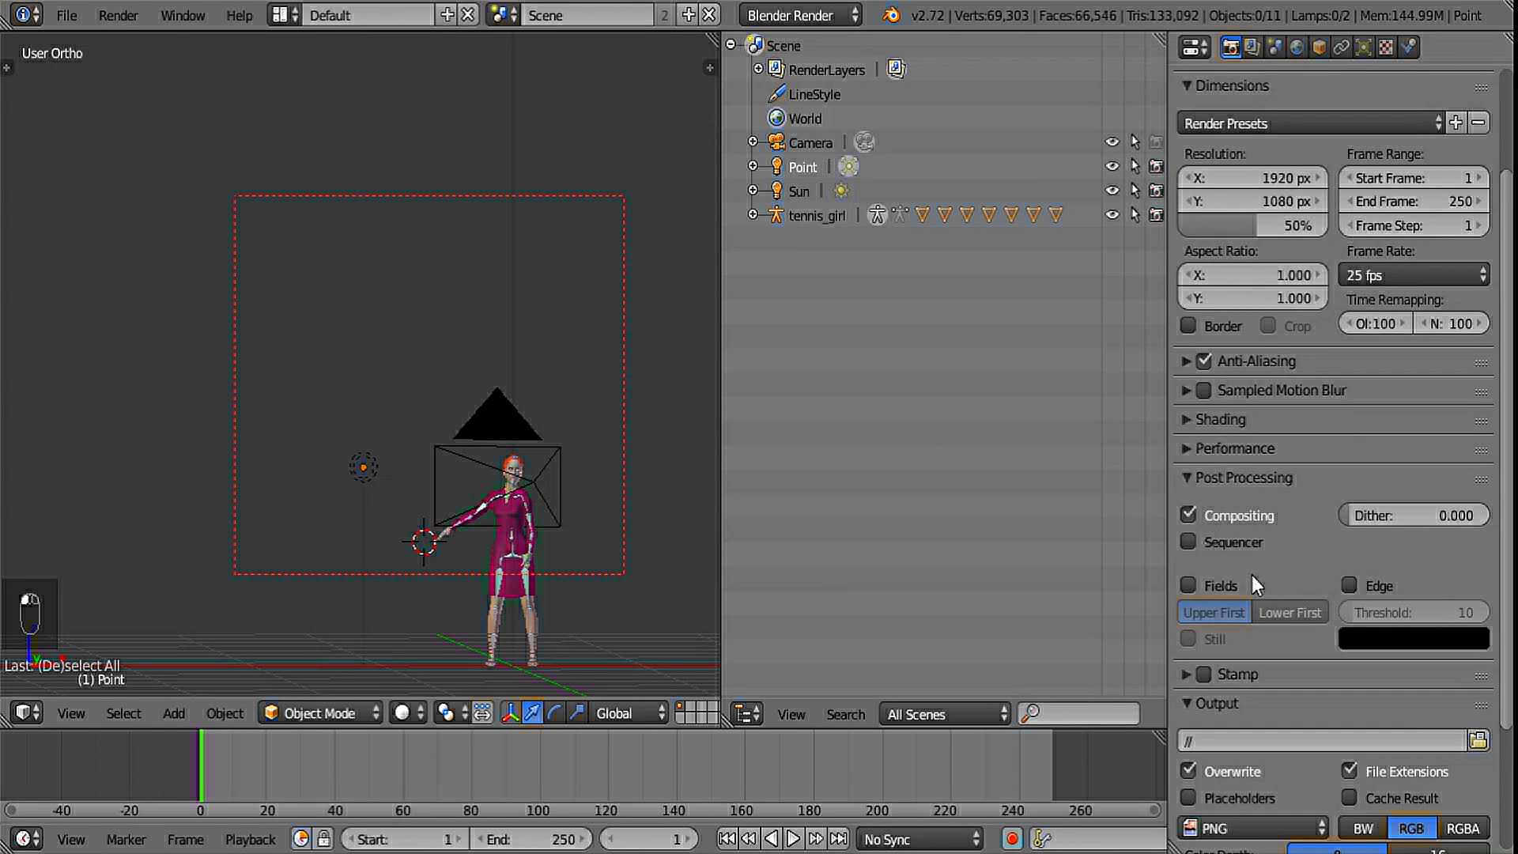
left_click(1354, 588)
left_click(1367, 607)
type("1")
key("Return")
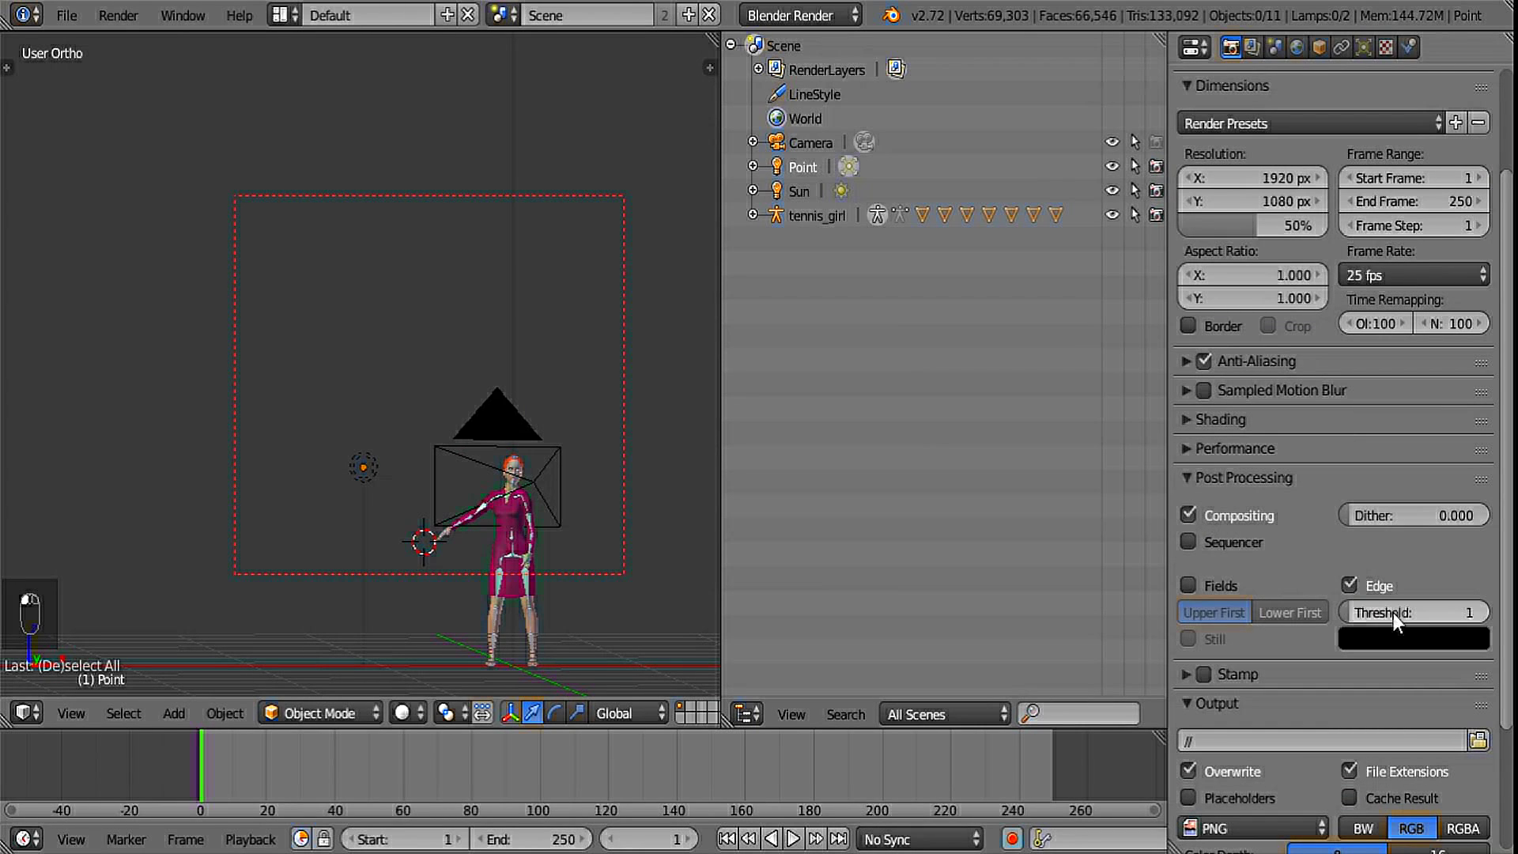
left_click(1272, 476)
scroll(1405, 542, "up", 5)
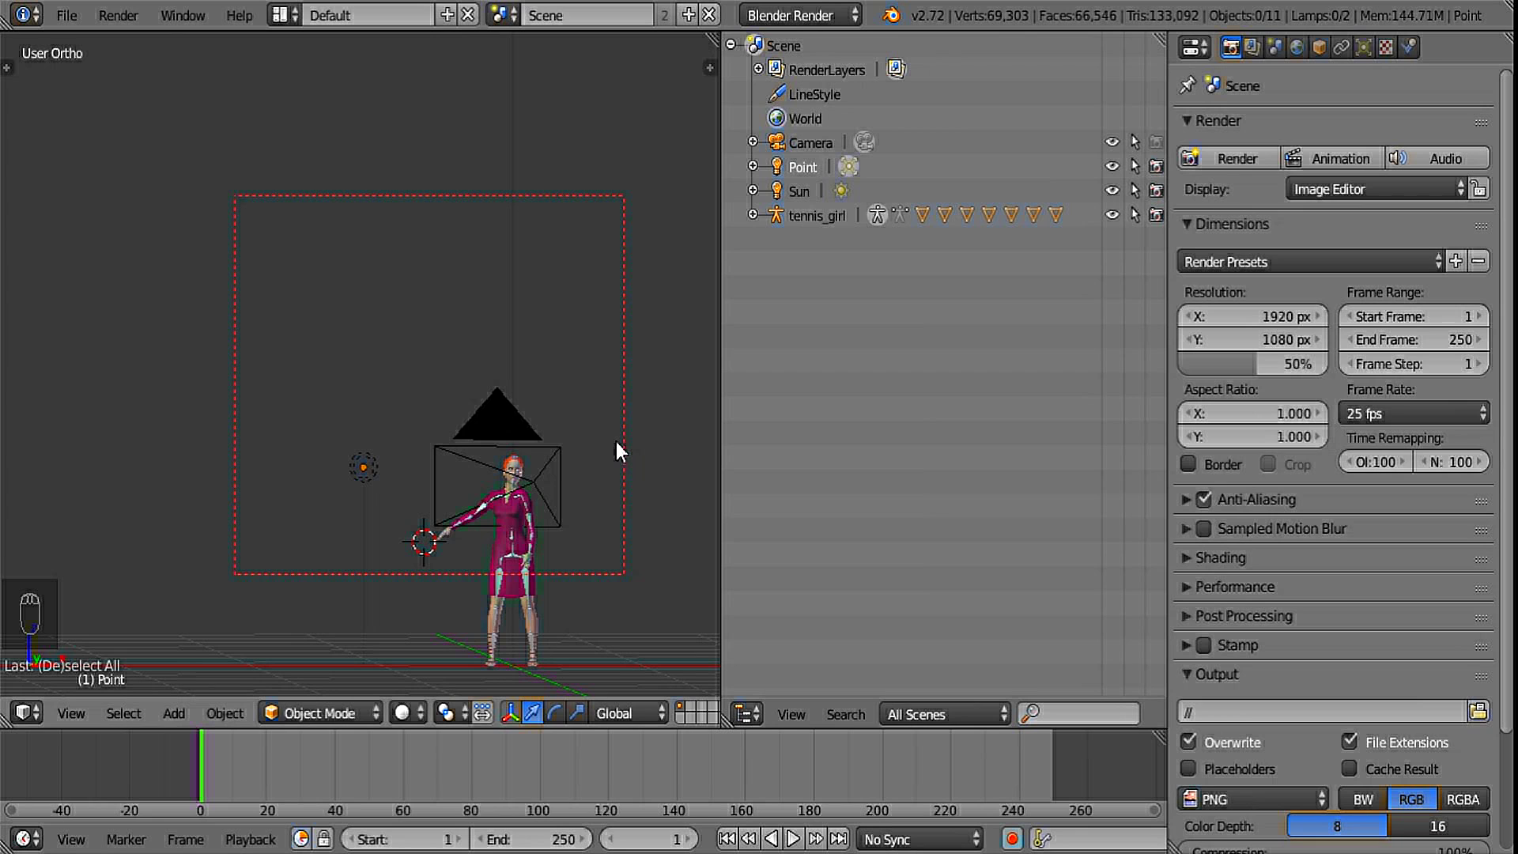
- Render the current frame to examine the edge lines and lamp shadows, and return to the 3D view
left_click(62, 17)
middle_click_drag(664, 316, 520, 349)
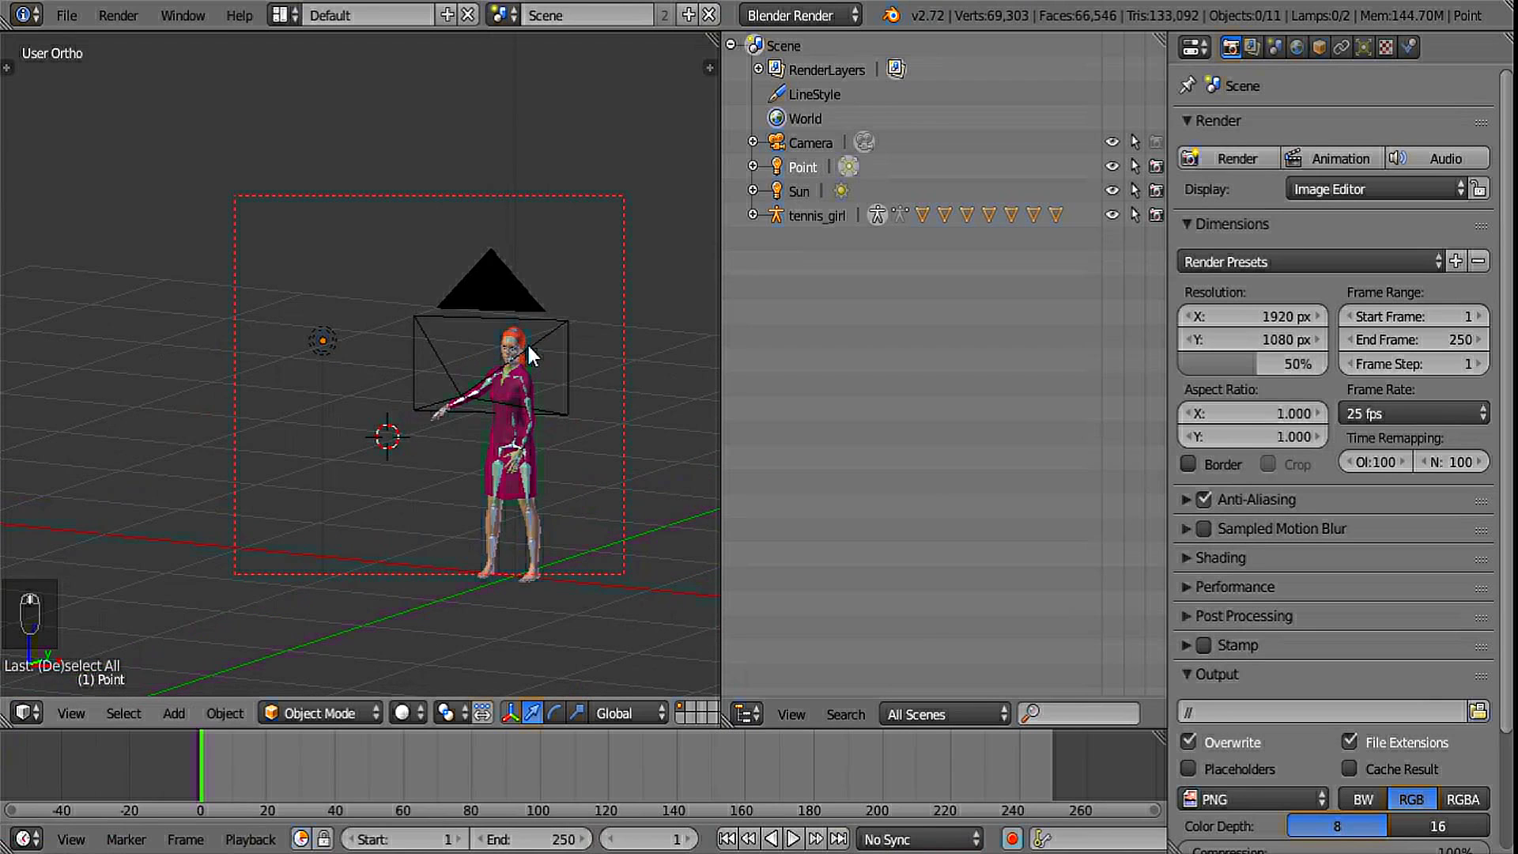
key("F12")
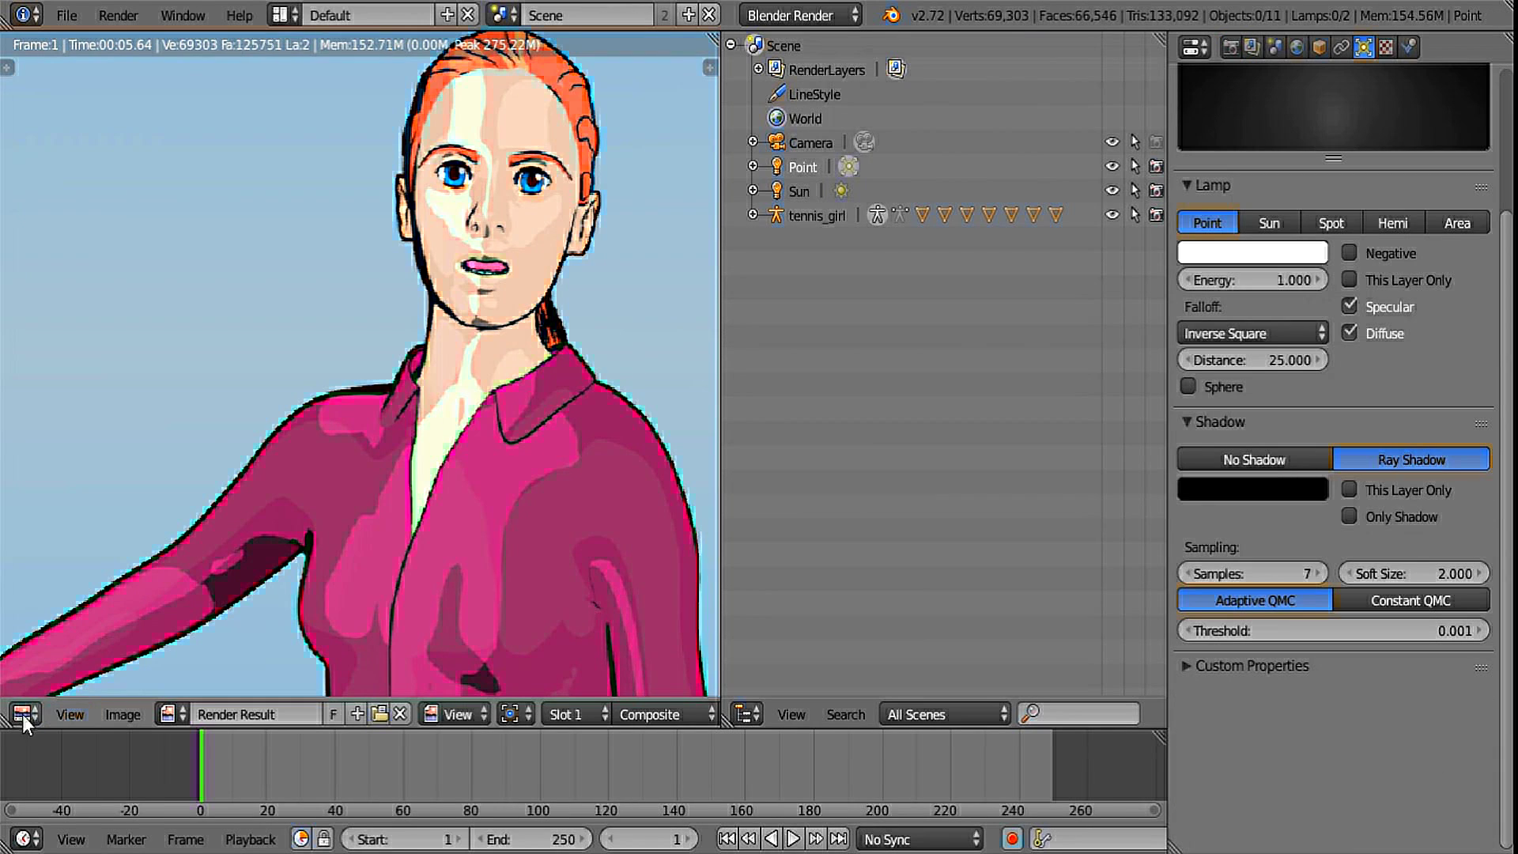
left_click(22, 714)
left_click(40, 694)
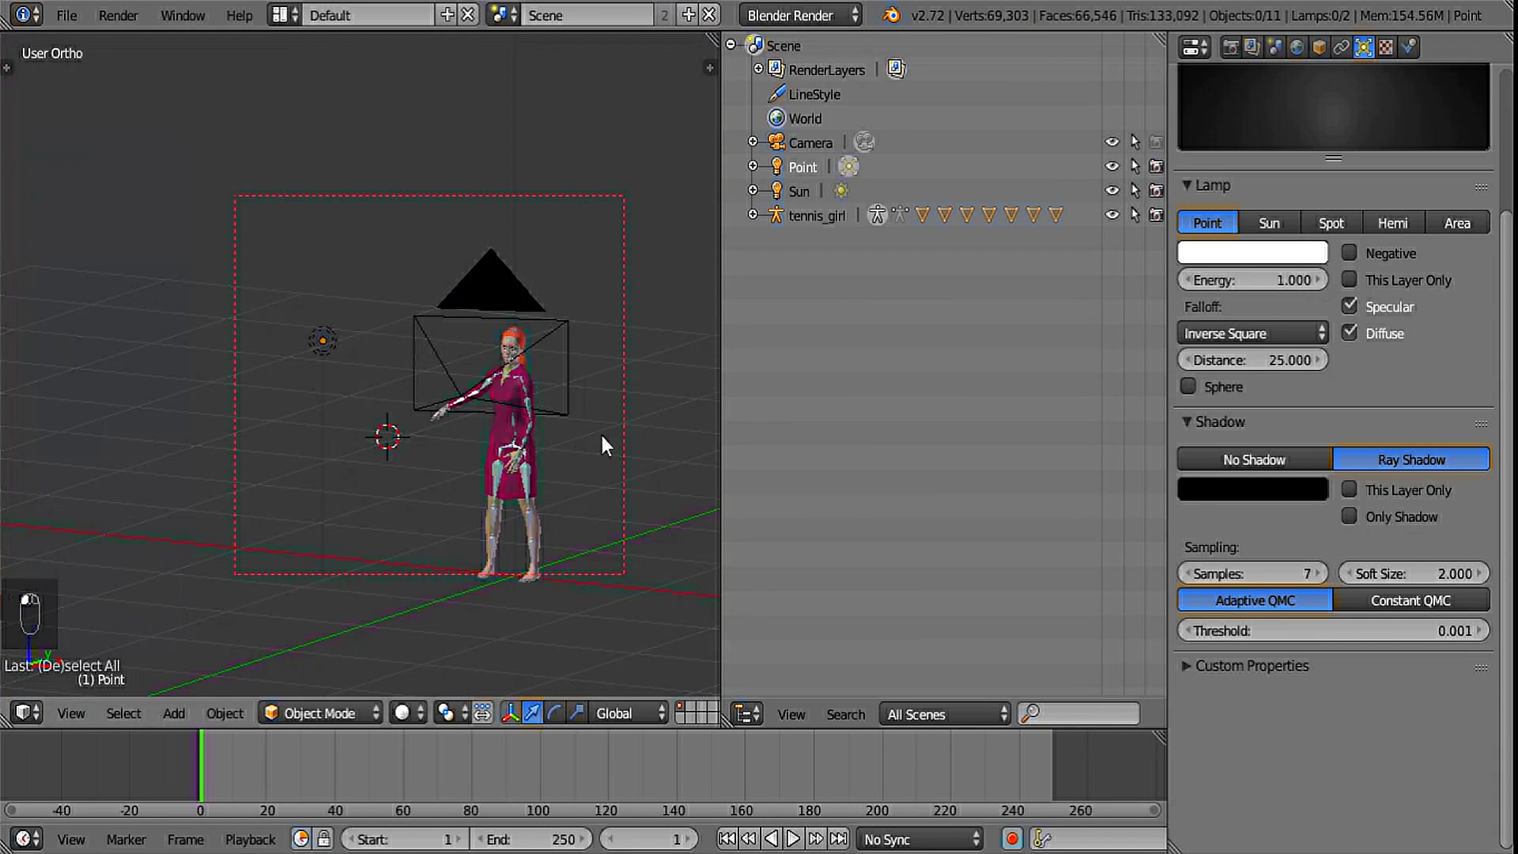
- Select the base body mesh and set its Gums material's diffuse smooth to 0.244 and specular smooth to 0.197
middle_click_drag(599, 433, 555, 414, "shift")
scroll(542, 452, "up", 5)
middle_click_drag(643, 456, 482, 459, "shift")
scroll(482, 451, "up", 4)
right_click(481, 440)
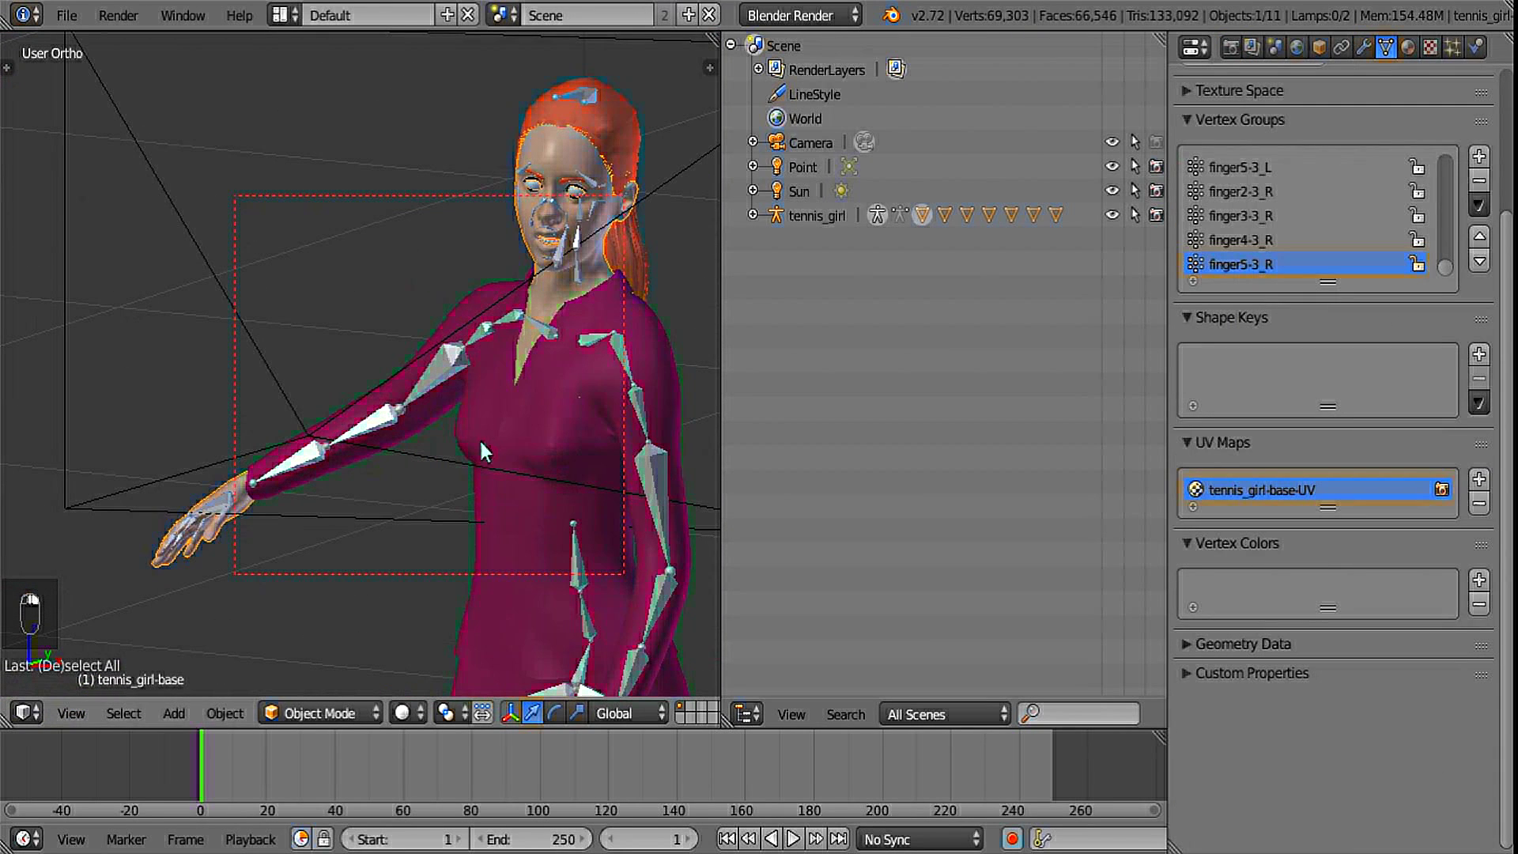
left_click(1407, 48)
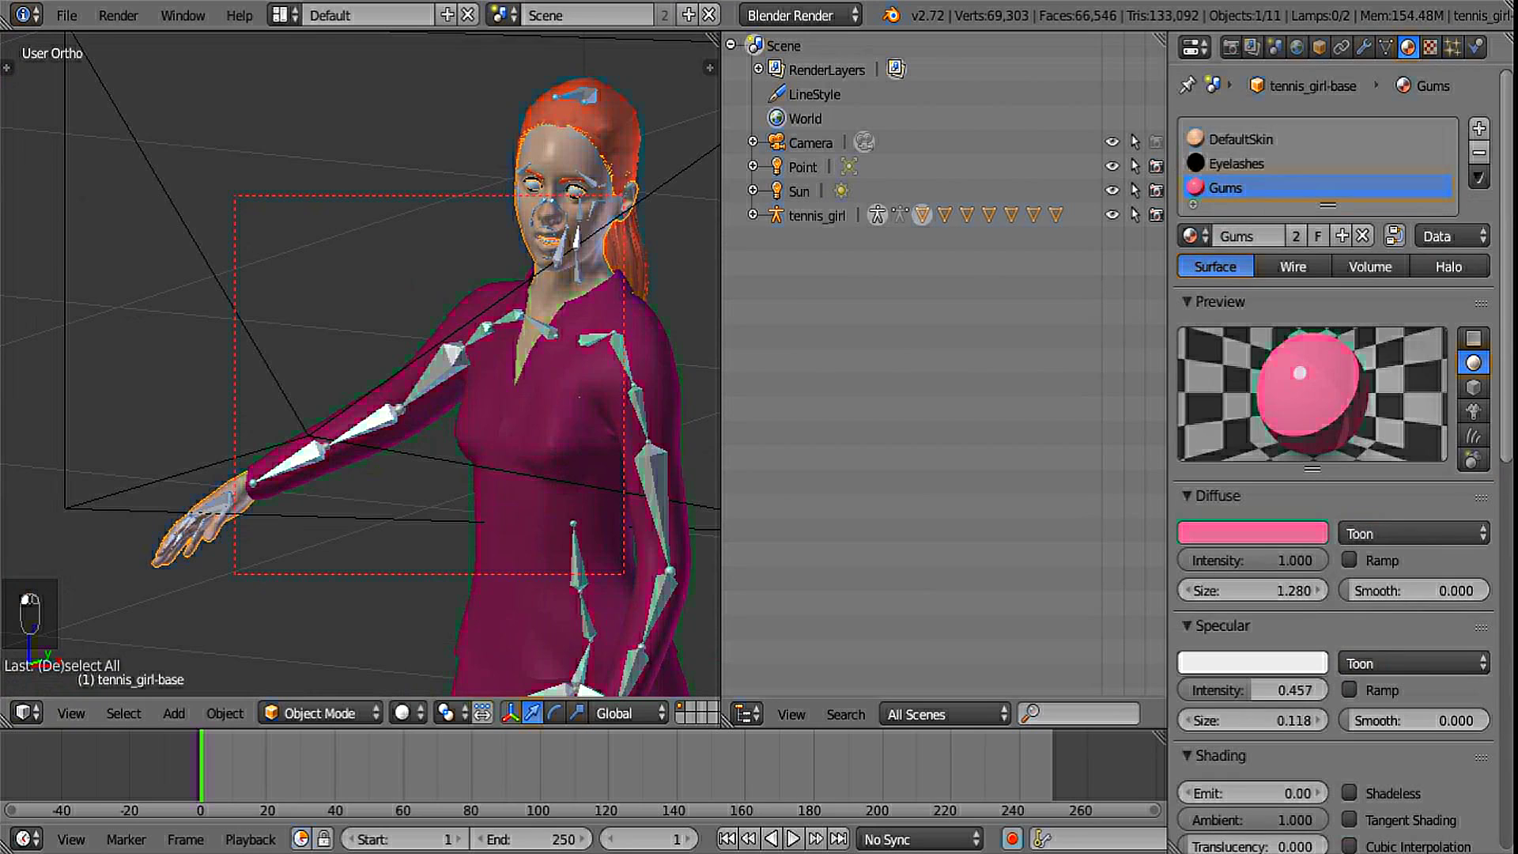
left_click_drag(1370, 593, 1405, 593)
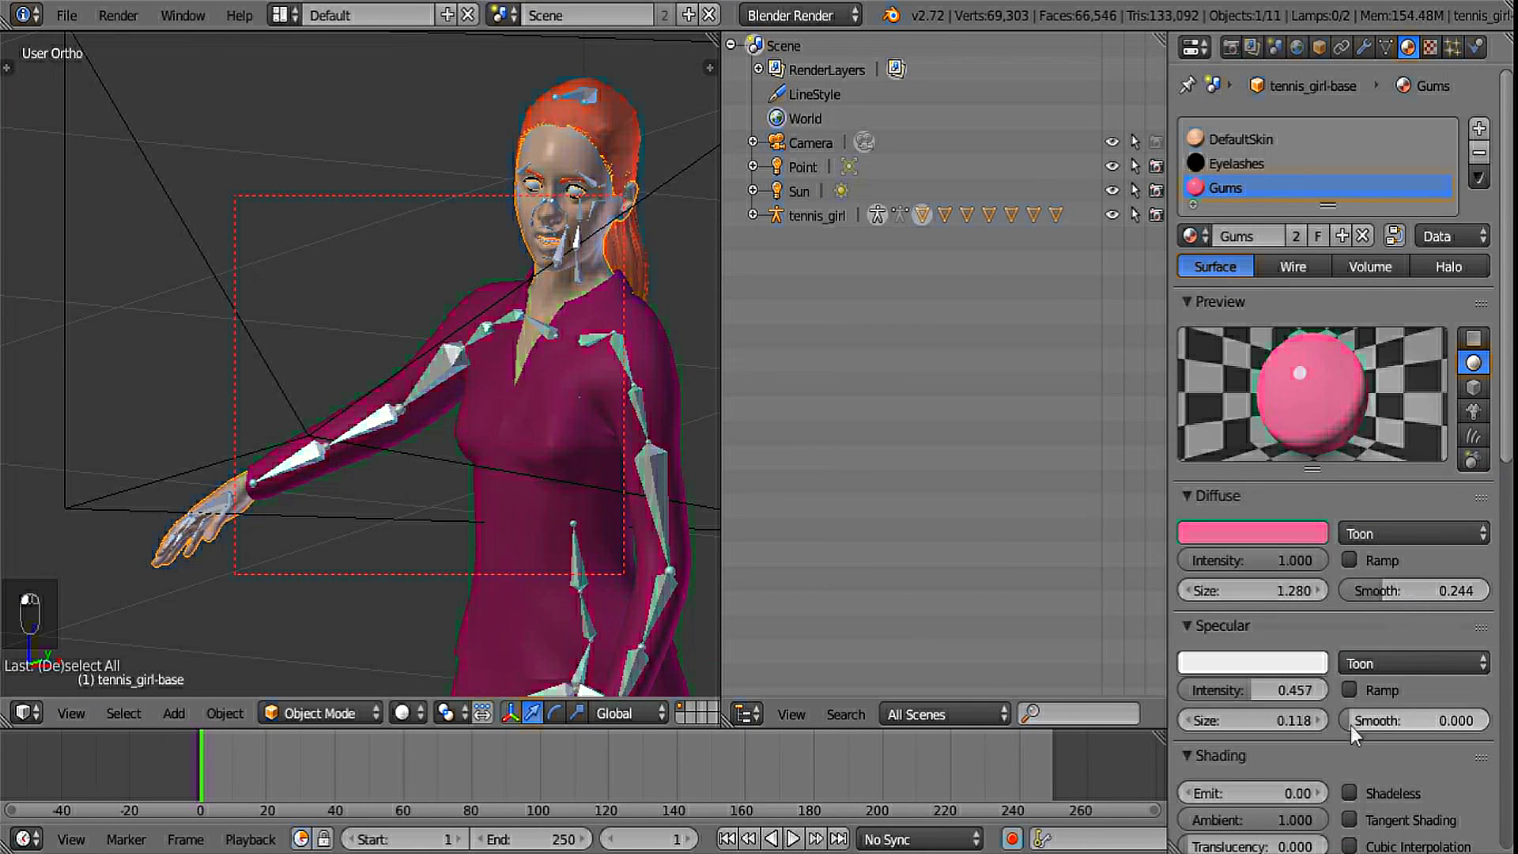
left_click_drag(1360, 725, 1379, 727)
- Set the DefaultSkin material's diffuse smooth to 0.291 and specular smooth to 0.165
left_click(1235, 139)
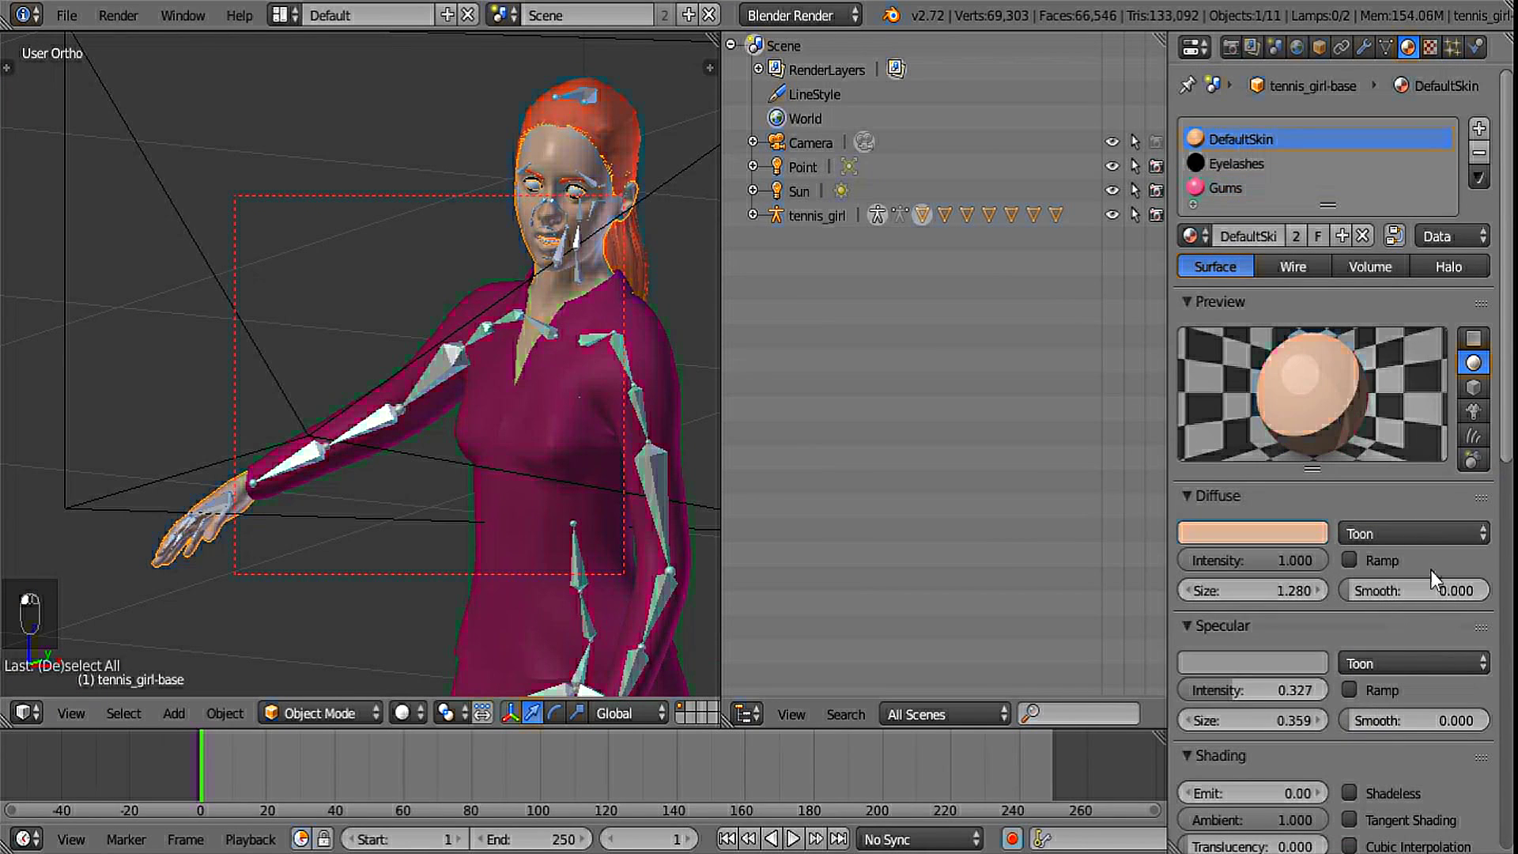
left_click_drag(1379, 595, 1421, 591)
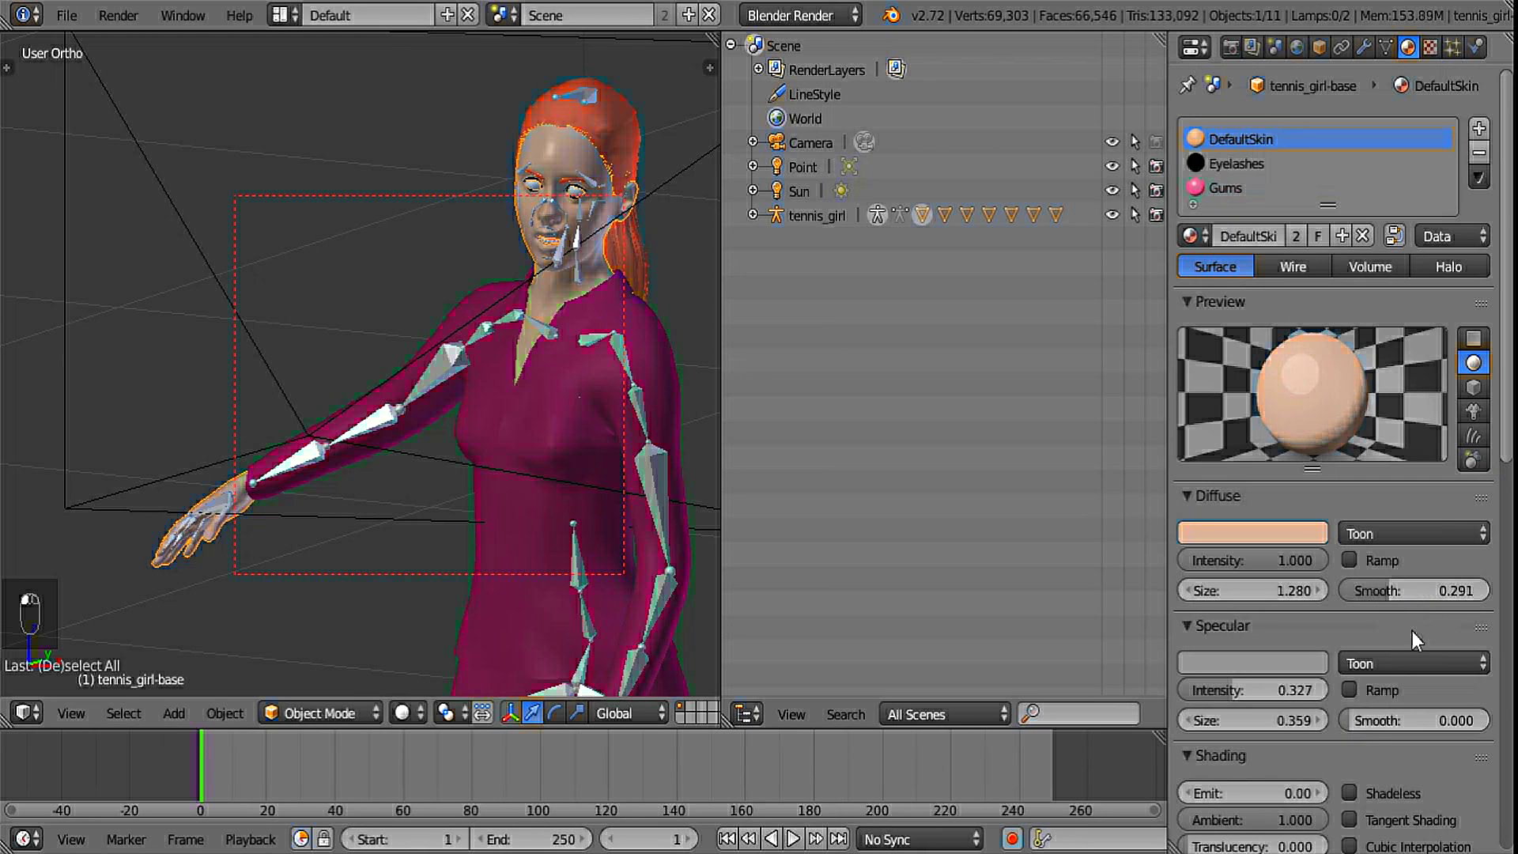
left_click_drag(1370, 719, 1388, 718)
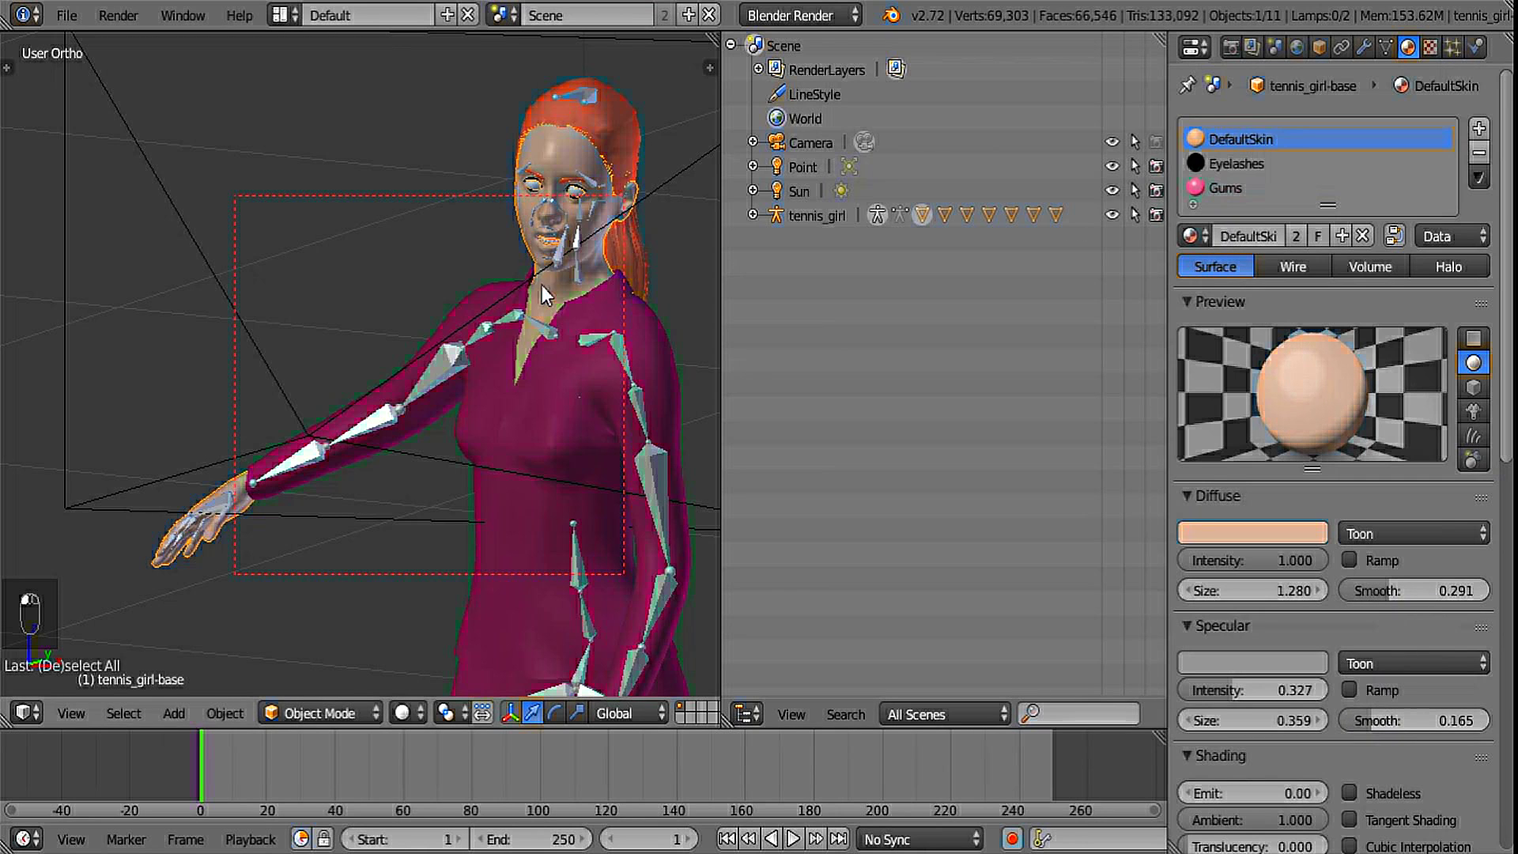
- Set the hair's ponytail01 material to a diffuse smooth of 0.260, raise its specular smooth, and preview it on a sphere
middle_click_drag(599, 175, 467, 378, "shift")
scroll(542, 297, "up", 3)
right_click(645, 211)
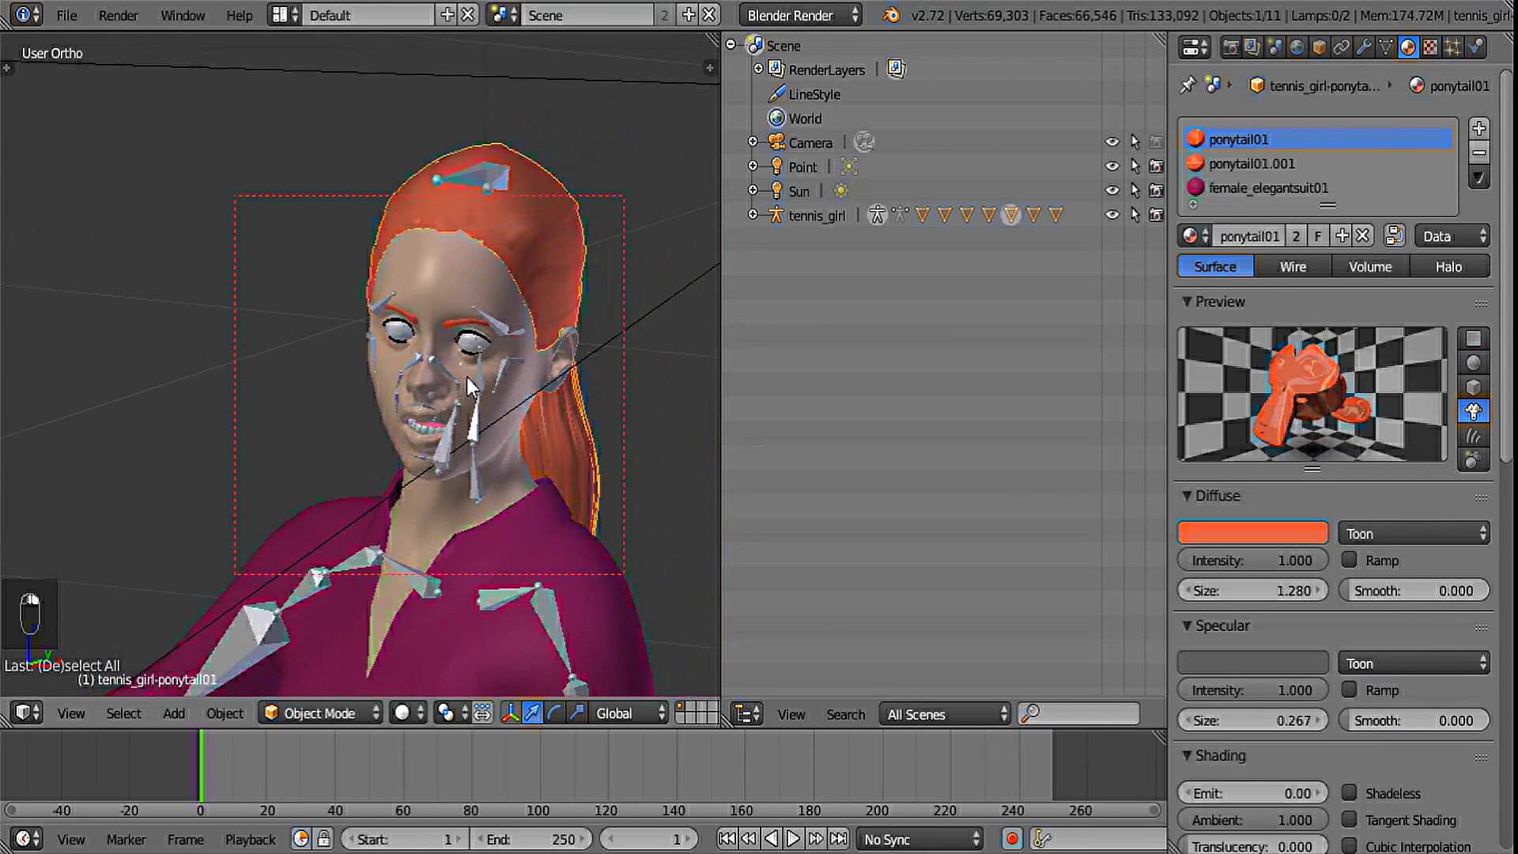
left_click_drag(1366, 591, 1407, 588)
left_click(1473, 339)
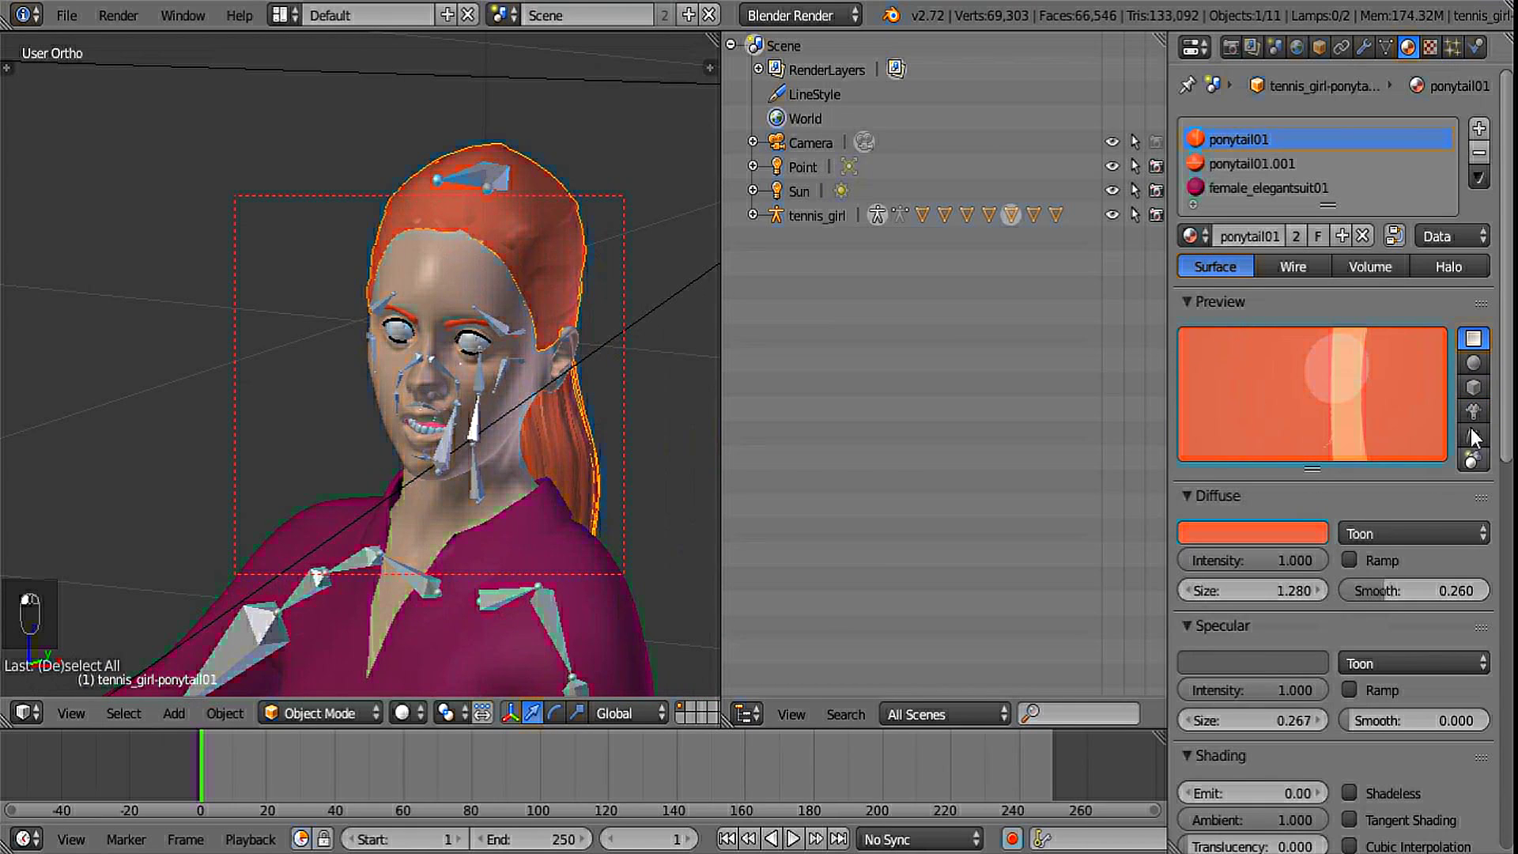
left_click(1473, 363)
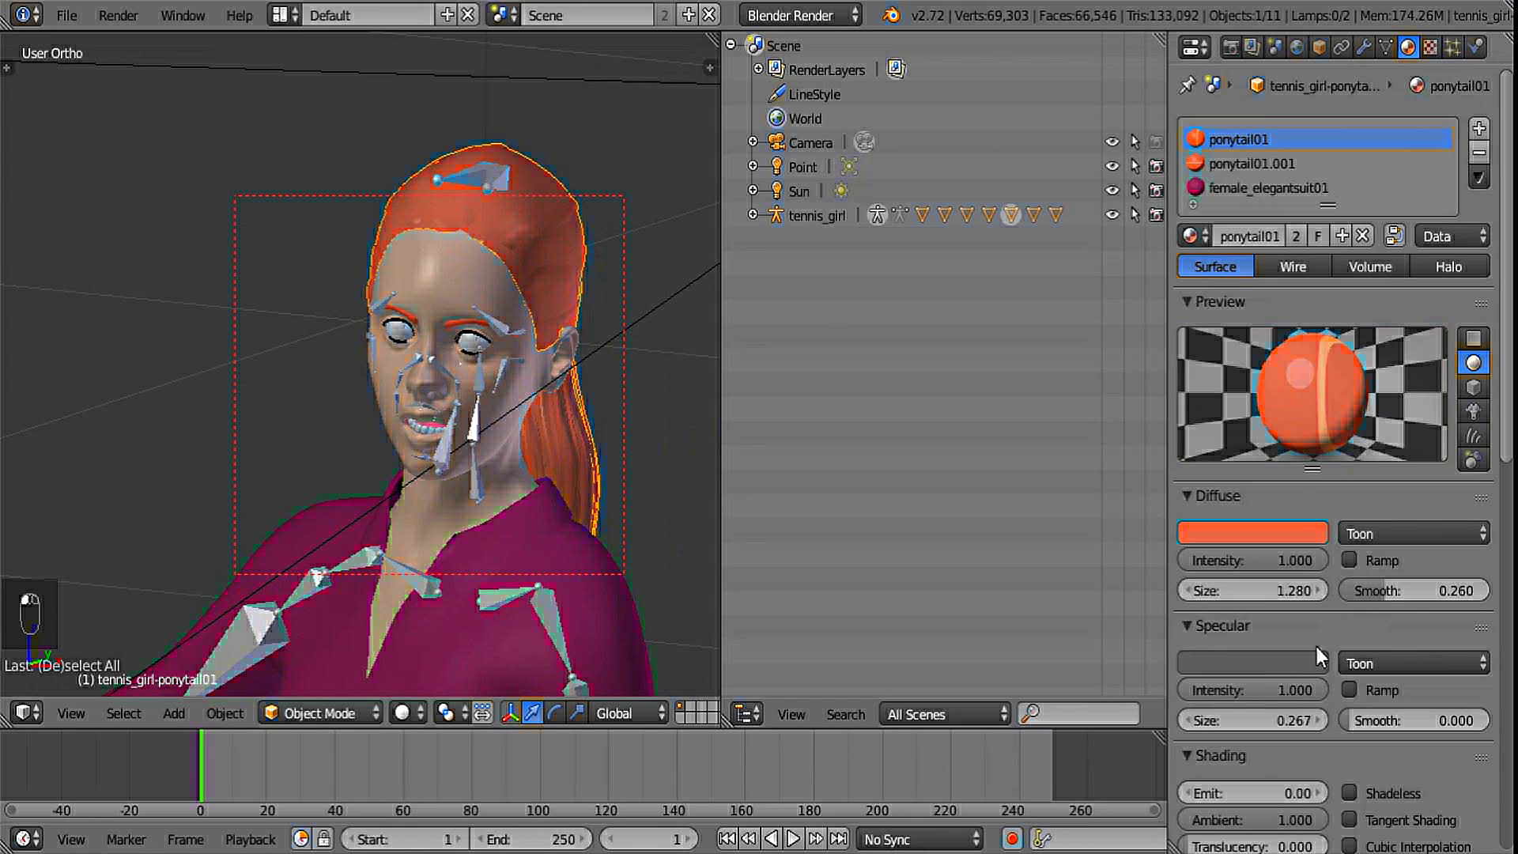
left_click_drag(1380, 723, 1412, 724)
- Raise the diffuse and specular smooth values of the hair's ponytail01.001 material
left_click(1263, 165)
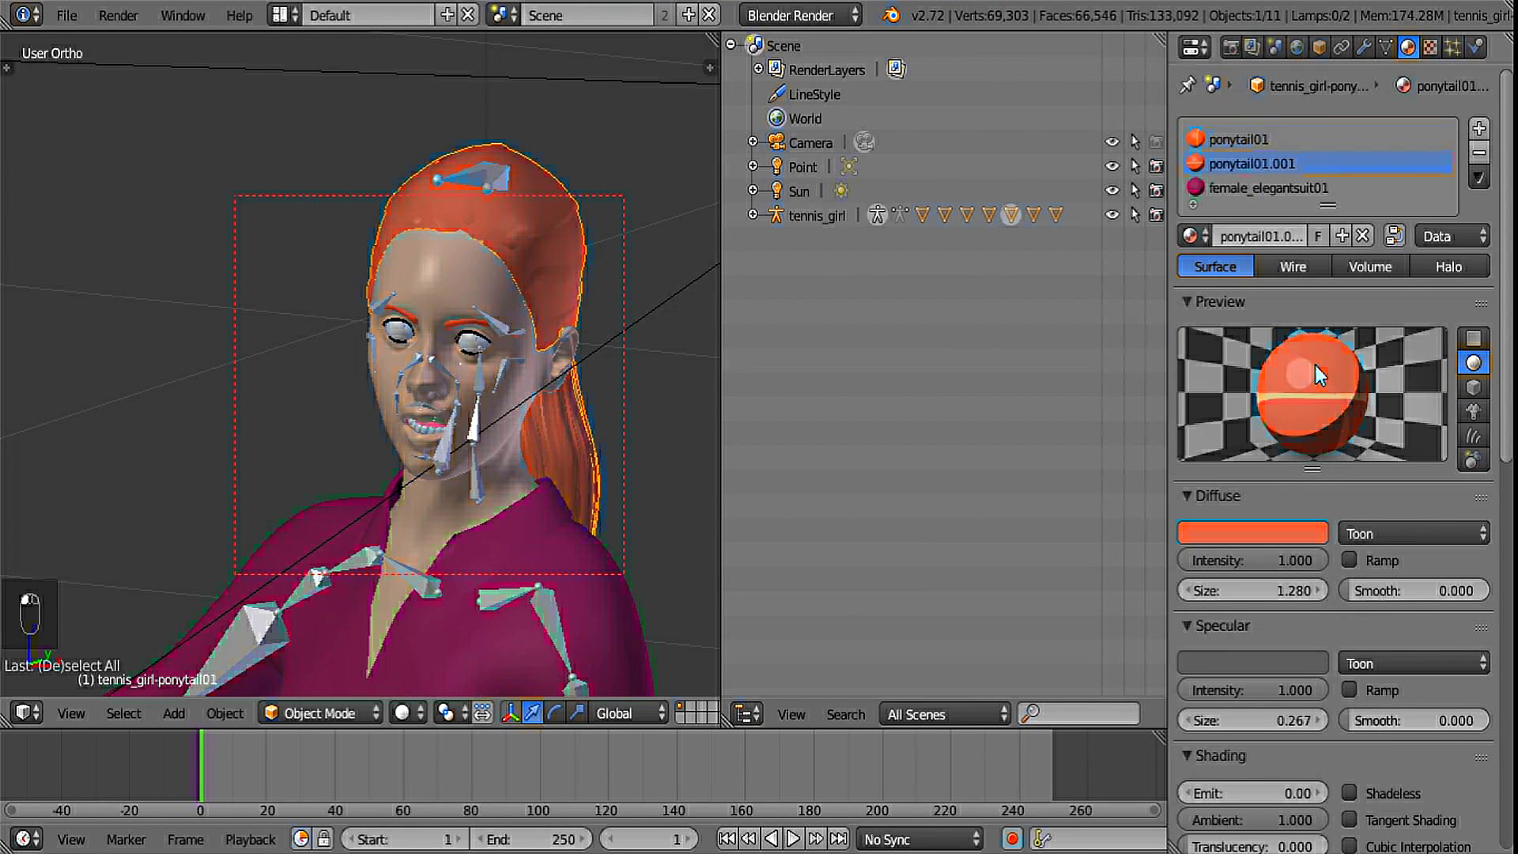
left_click_drag(1385, 593, 1416, 591)
left_click_drag(1393, 724, 1421, 726)
- Set the female_elegantsuit01 material's diffuse smooth to 0.323 and specular smooth to 0.268
left_click(1239, 190)
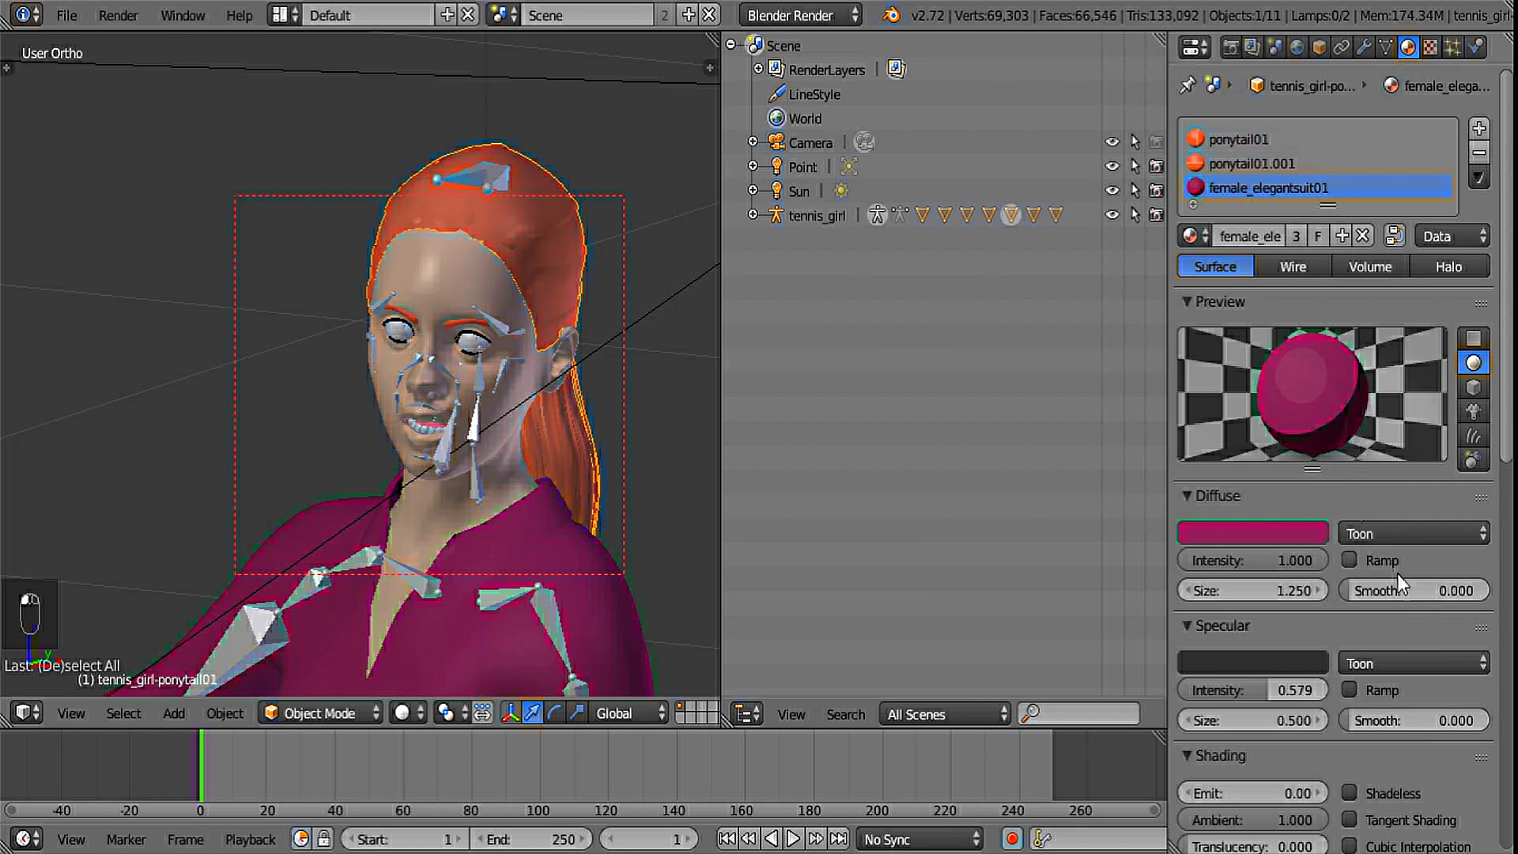
left_click_drag(1395, 591, 1424, 593)
left_click_drag(1392, 720, 1399, 719)
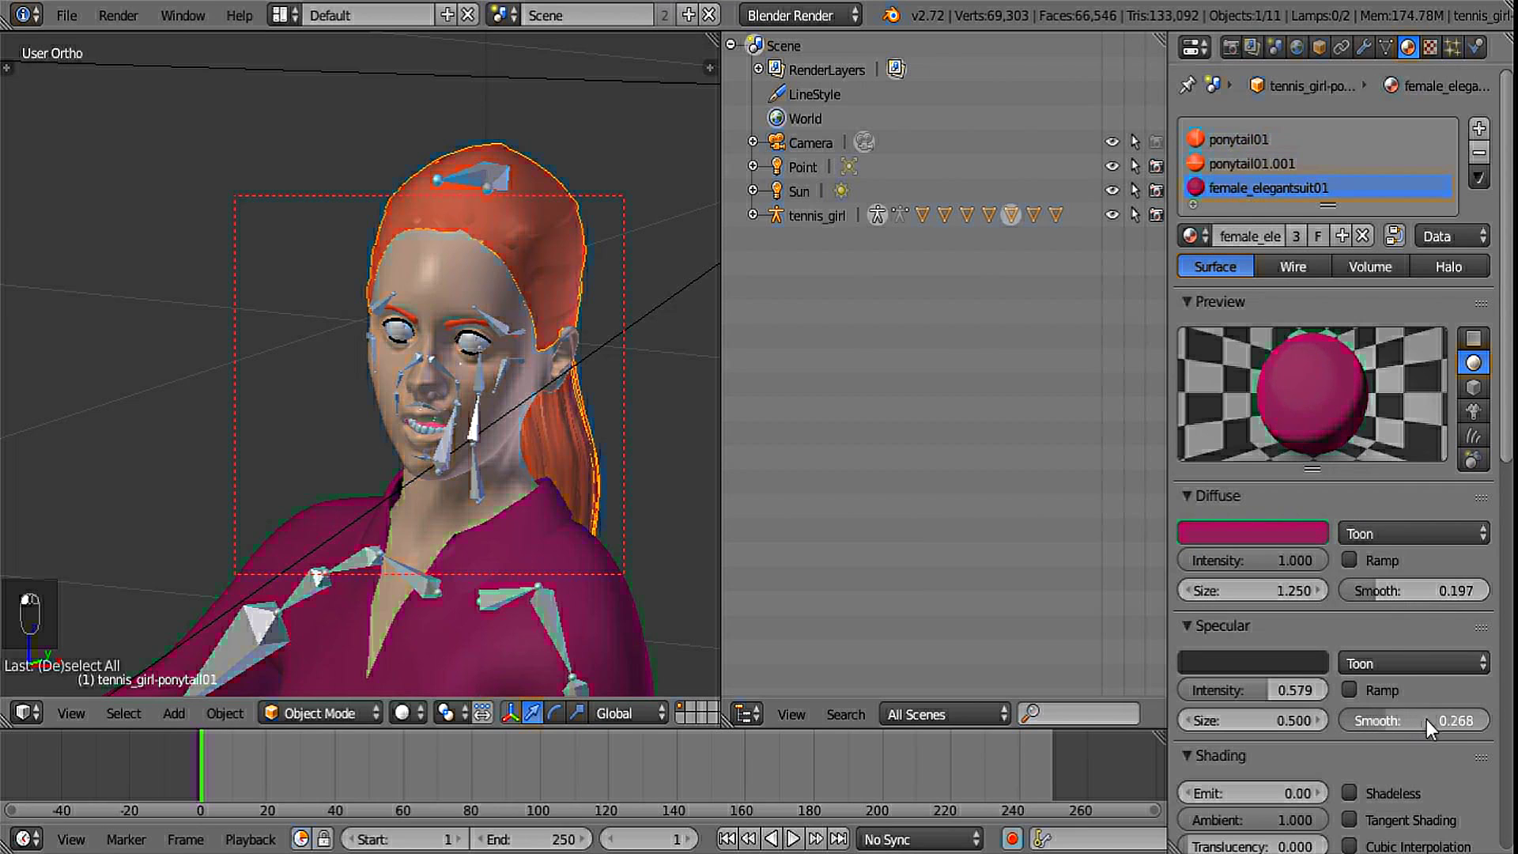
left_click_drag(1386, 596, 1404, 591)
- Select the eyebrow mesh under tennis_girl and set its material's diffuse smooth to 0.205 and specular smooth to 0.165
middle_click_drag(485, 353, 481, 249, "shift")
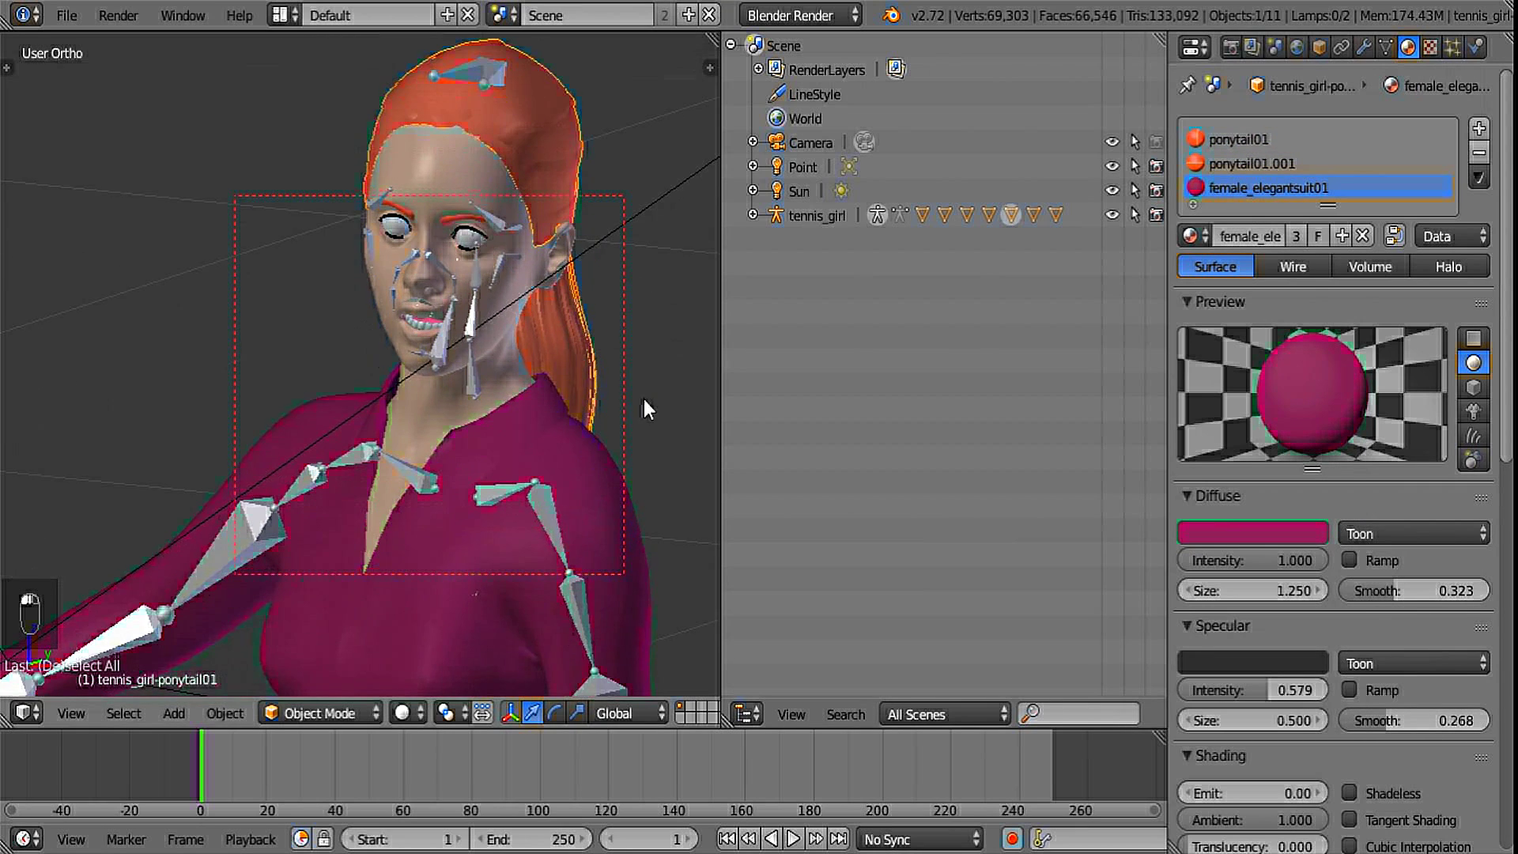
left_click(753, 215)
left_click(865, 287)
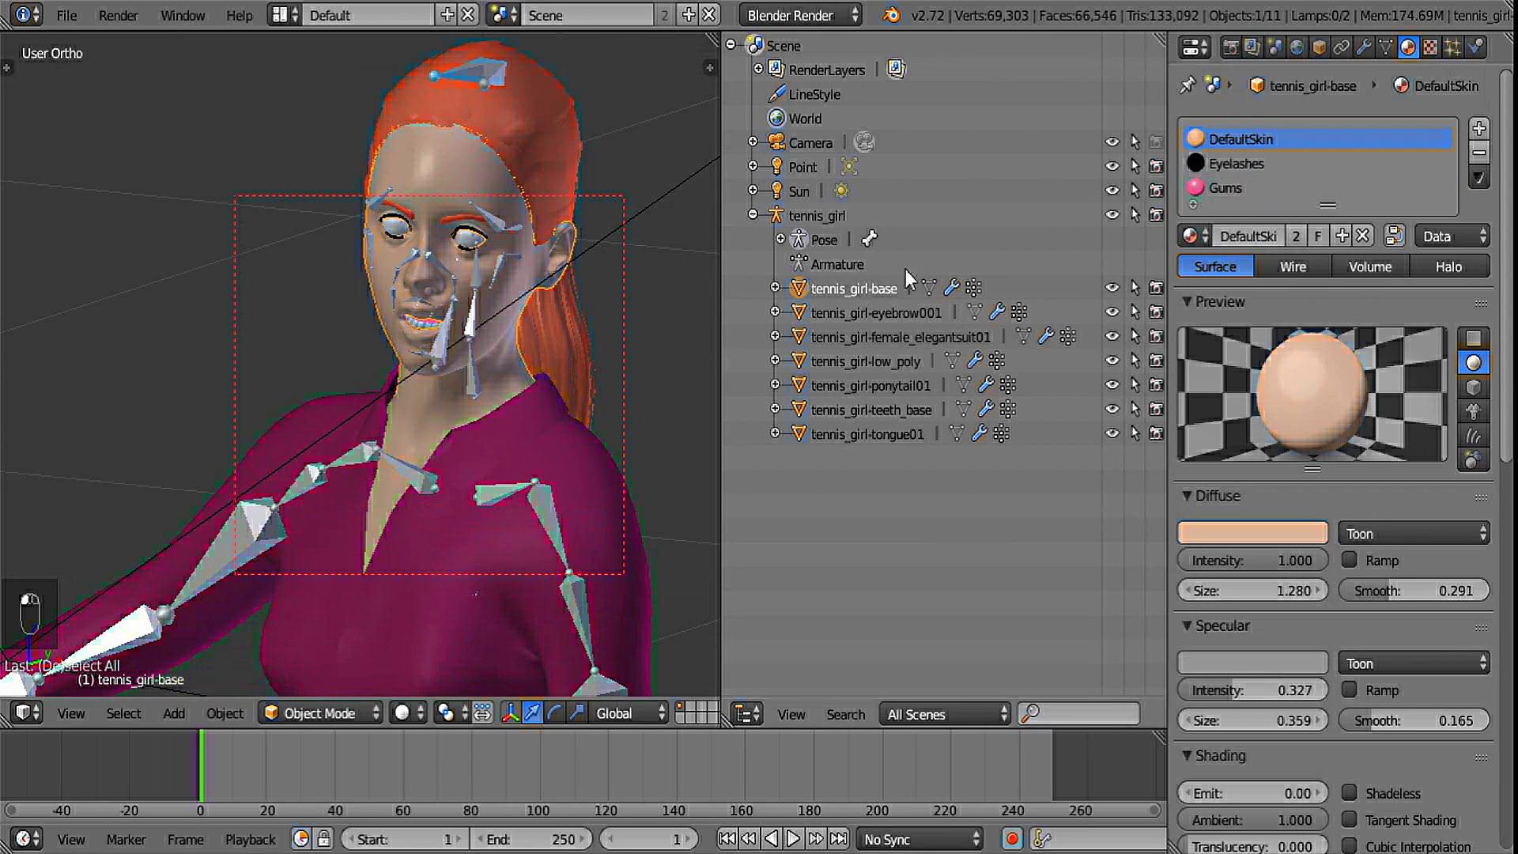
left_click(899, 311)
left_click_drag(1382, 563, 1410, 566)
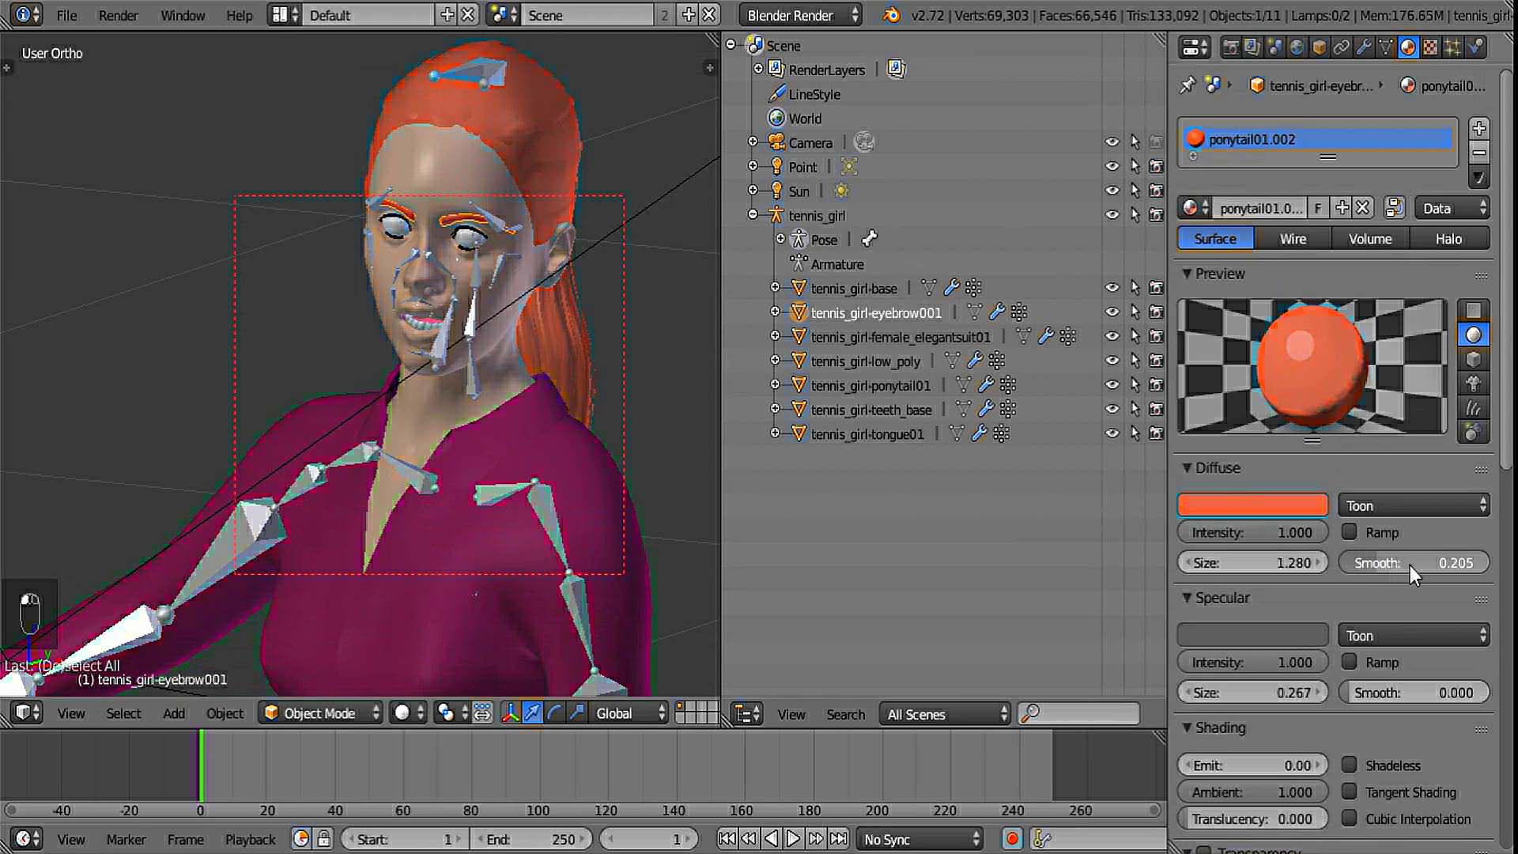
left_click_drag(1353, 697, 1404, 693)
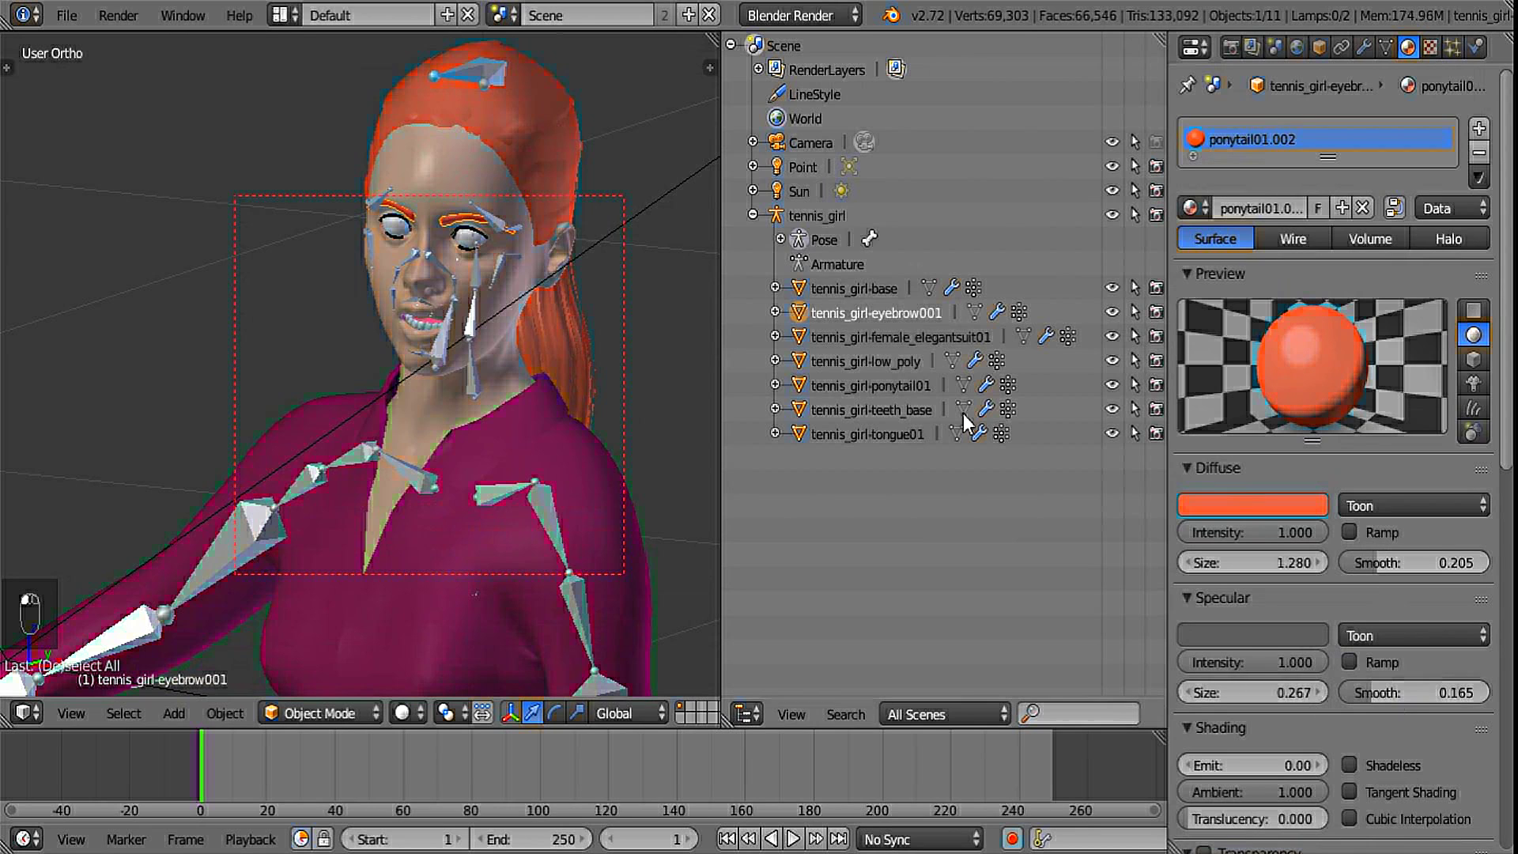
- Select the low_poly eye mesh, set its Eye_brown material's diffuse smooth to 0.252, and adjust its specular smooth
left_click(906, 336)
left_click(898, 359)
left_click(897, 385)
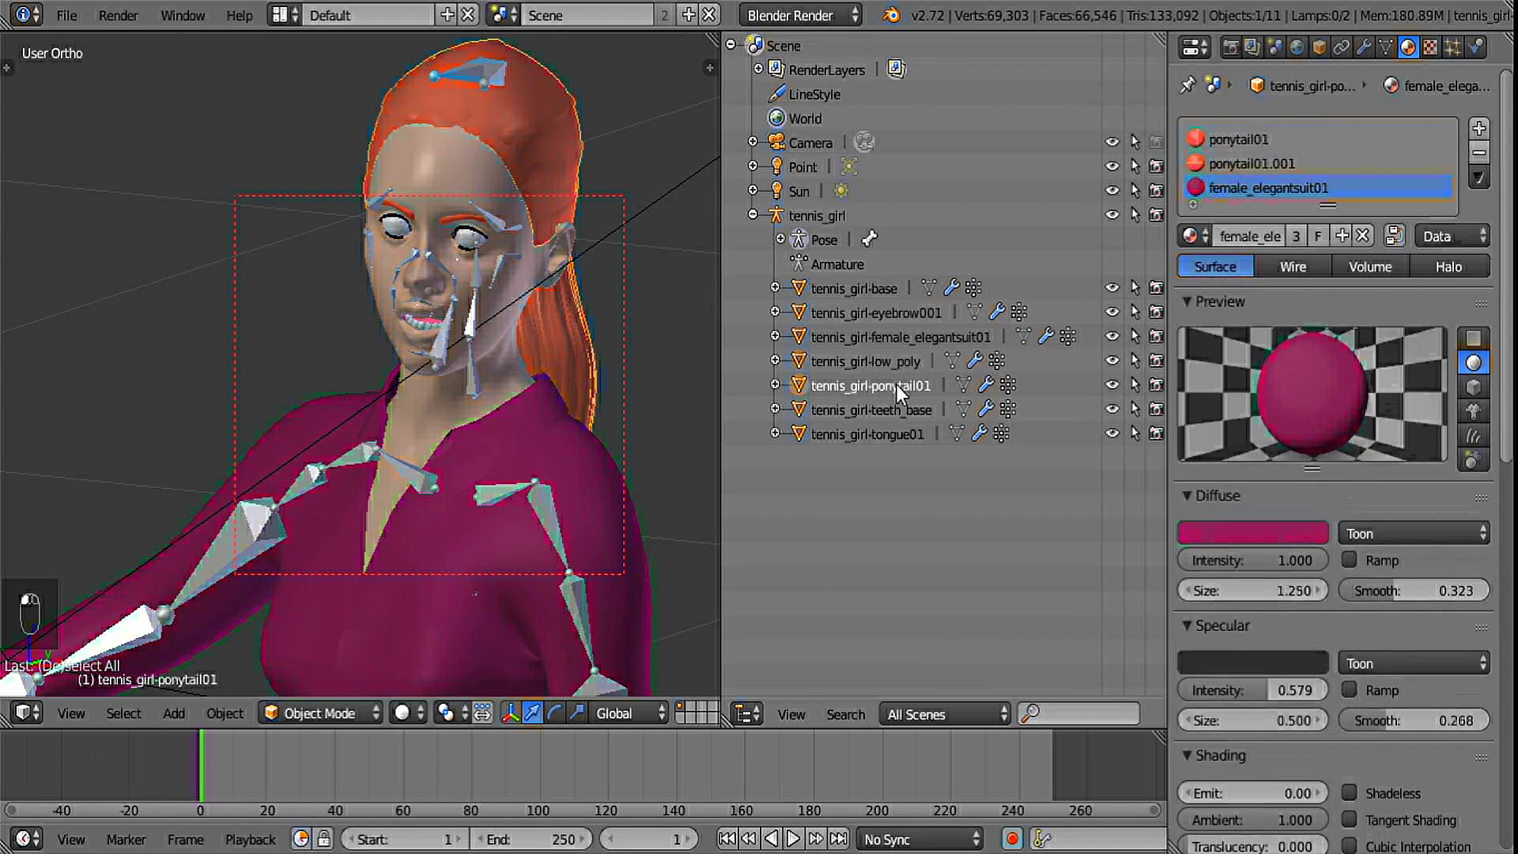
left_click(884, 361)
left_click_drag(1381, 560, 1410, 561)
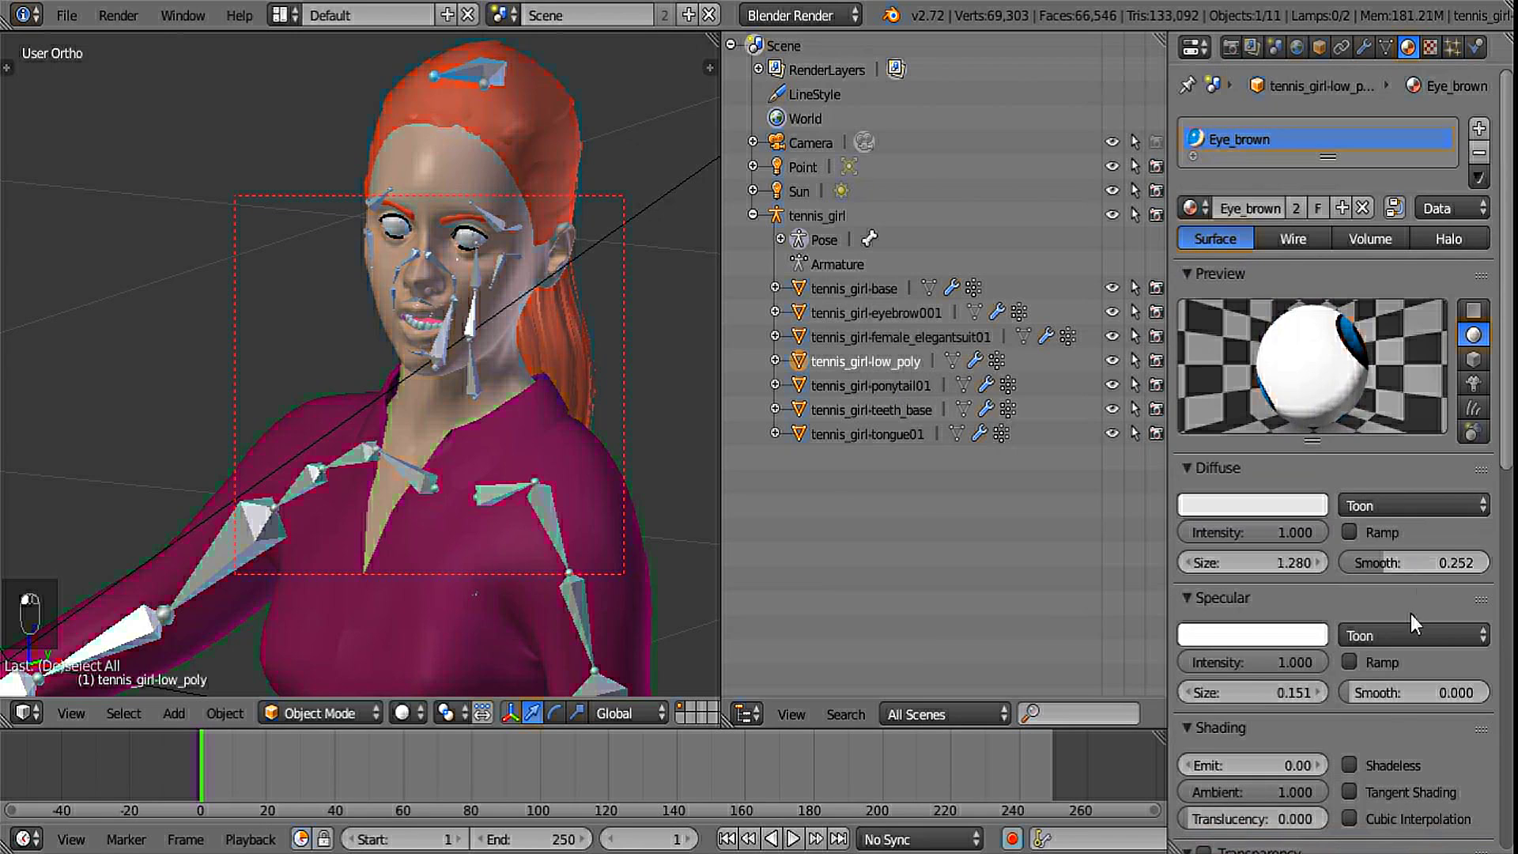
left_click_drag(1425, 701, 1086, 649)
- Set the teeth's teethMaterial to diffuse smooth 0.260, specular intensity 0.394, specular size 0 and specular smooth 0.362
left_click(877, 385)
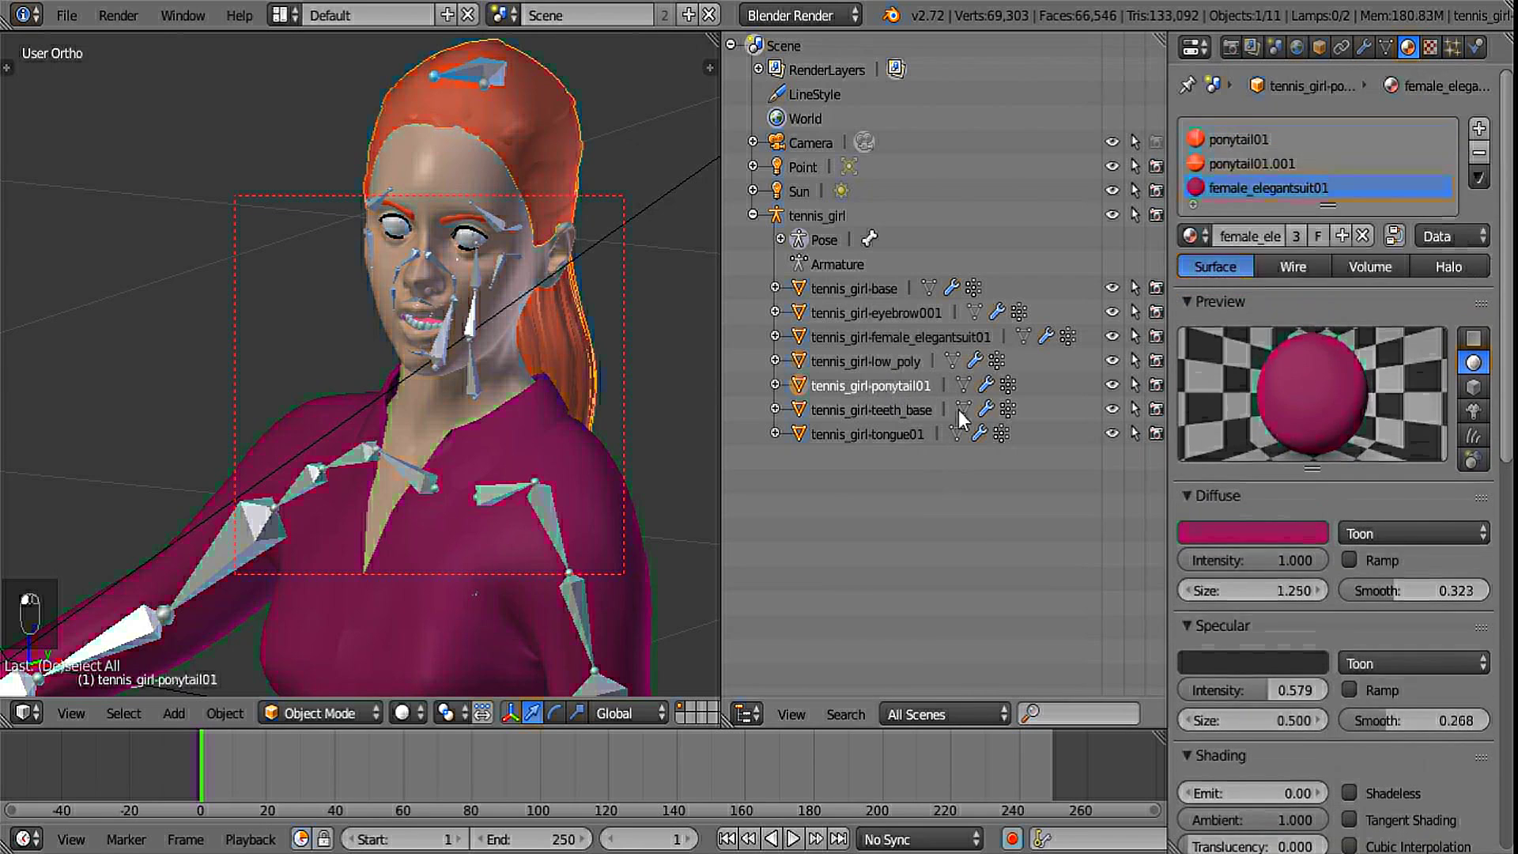
left_click(884, 419)
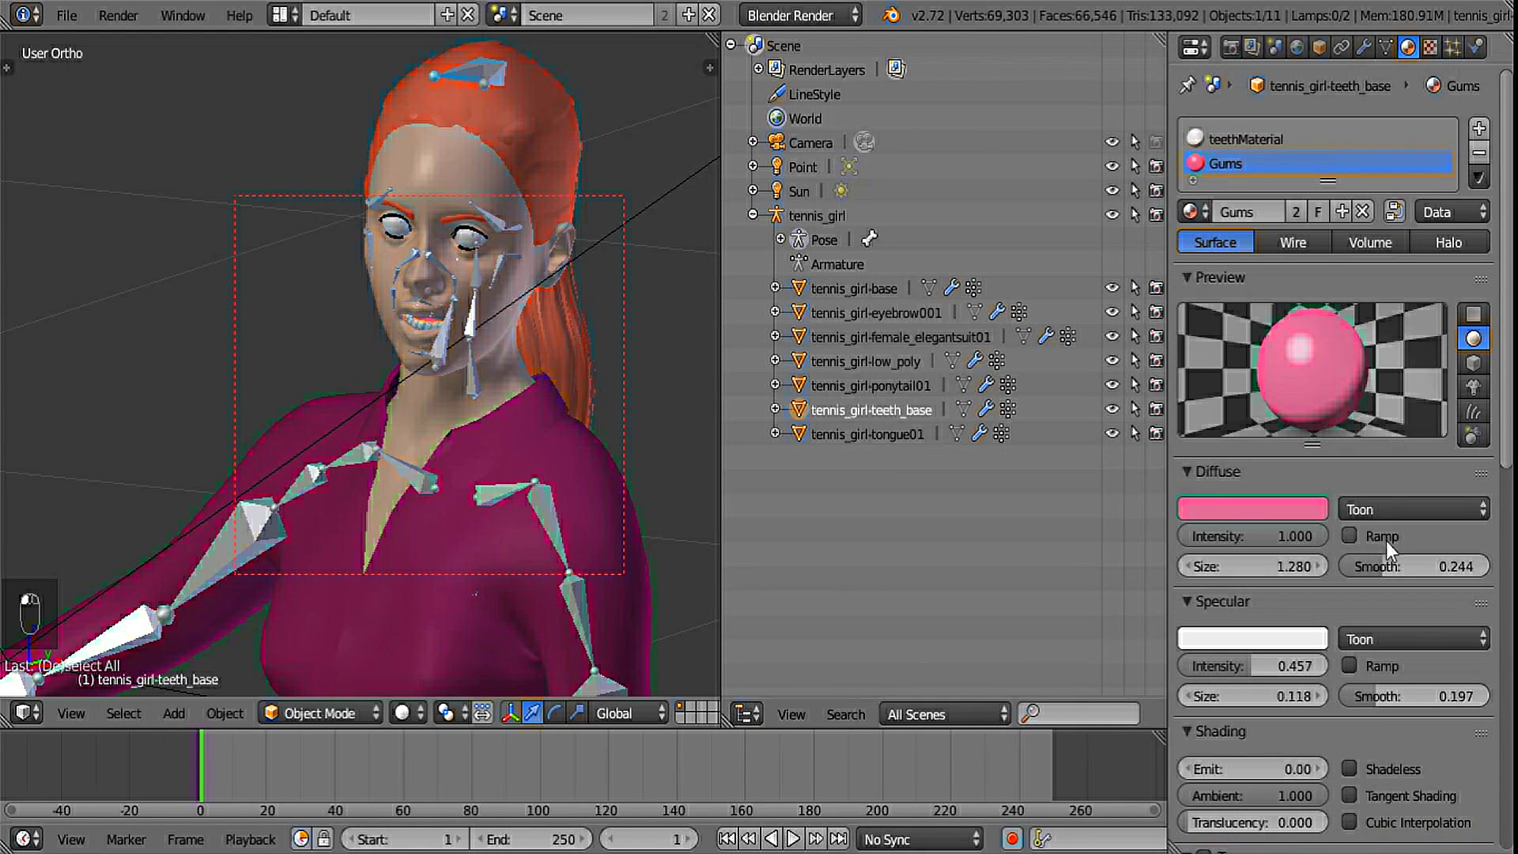
left_click_drag(1373, 563, 1412, 563)
left_click_drag(1382, 687, 1414, 695)
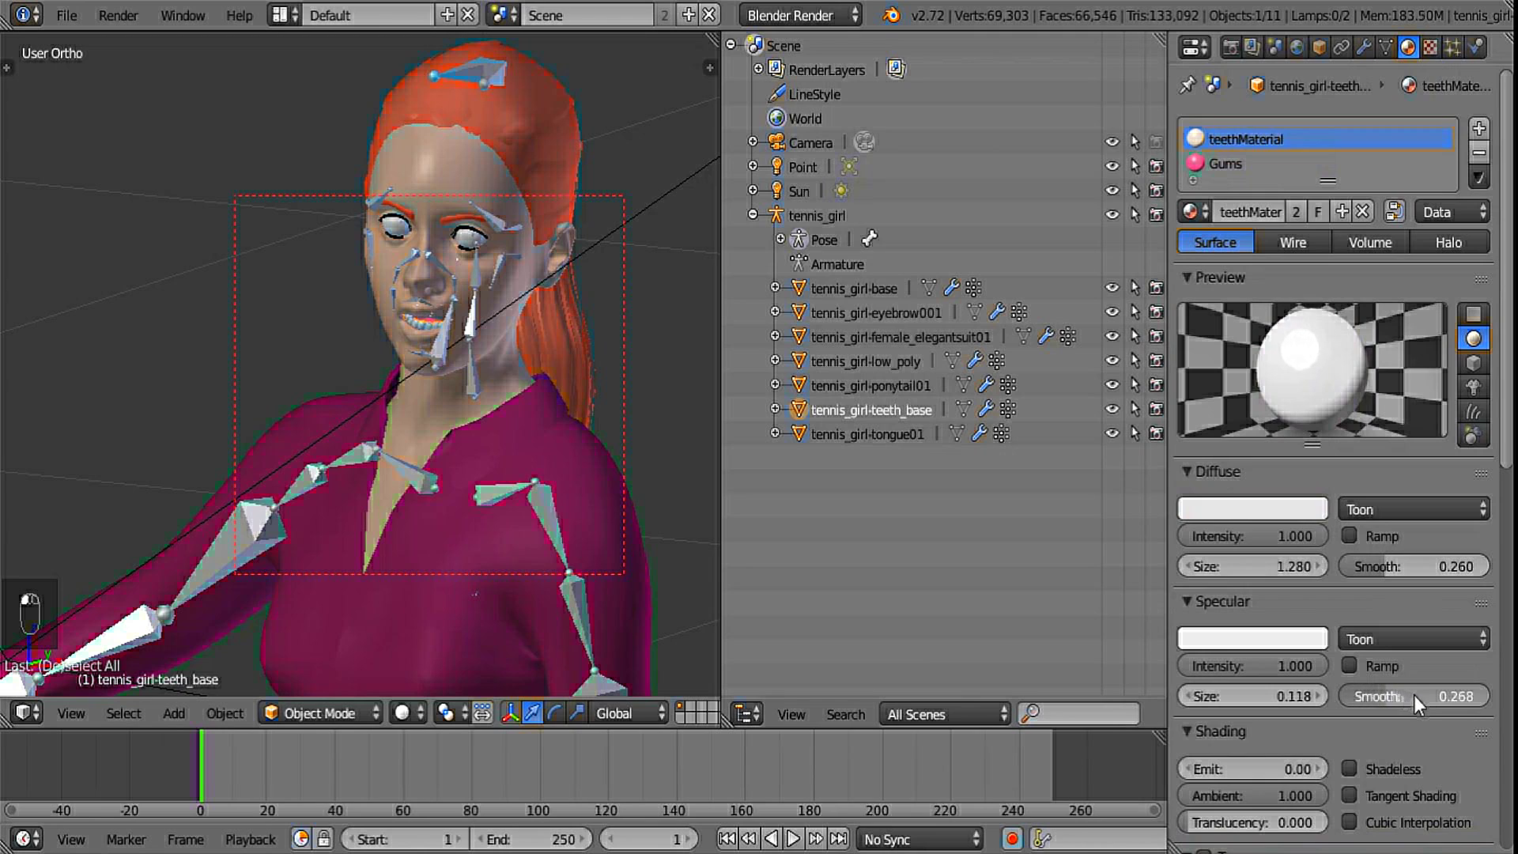
left_click_drag(1284, 687, 1165, 662)
left_click_drag(1405, 700, 1424, 695)
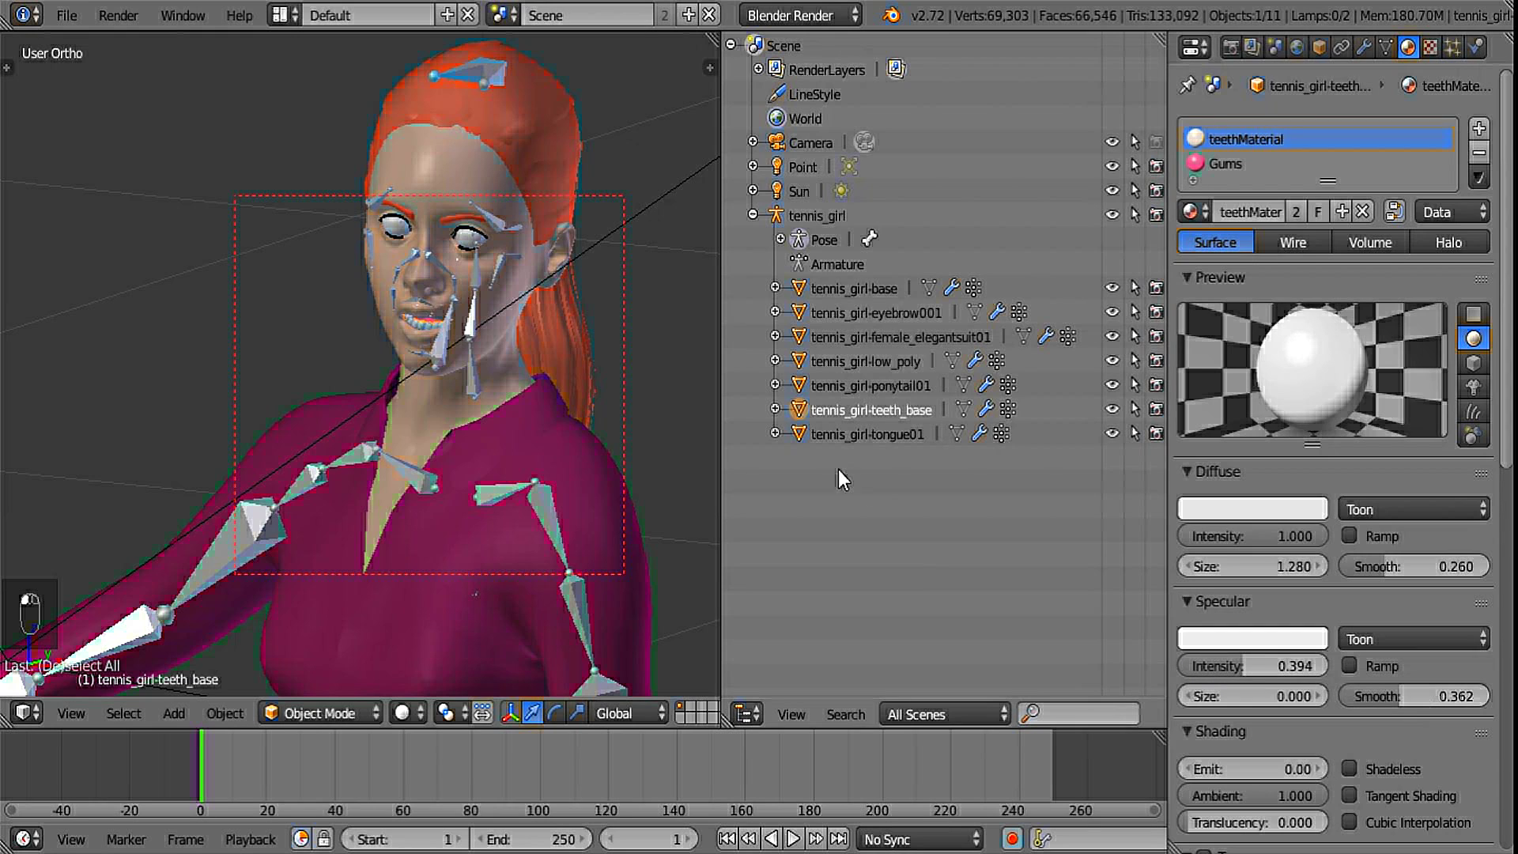
- Set the Tongue material's diffuse smooth to 0.370 and specular smooth to 0.157
left_click(851, 438)
left_click_drag(1368, 560, 1396, 563)
left_click_drag(1391, 694, 1414, 694)
left_click_drag(1385, 562, 1410, 558)
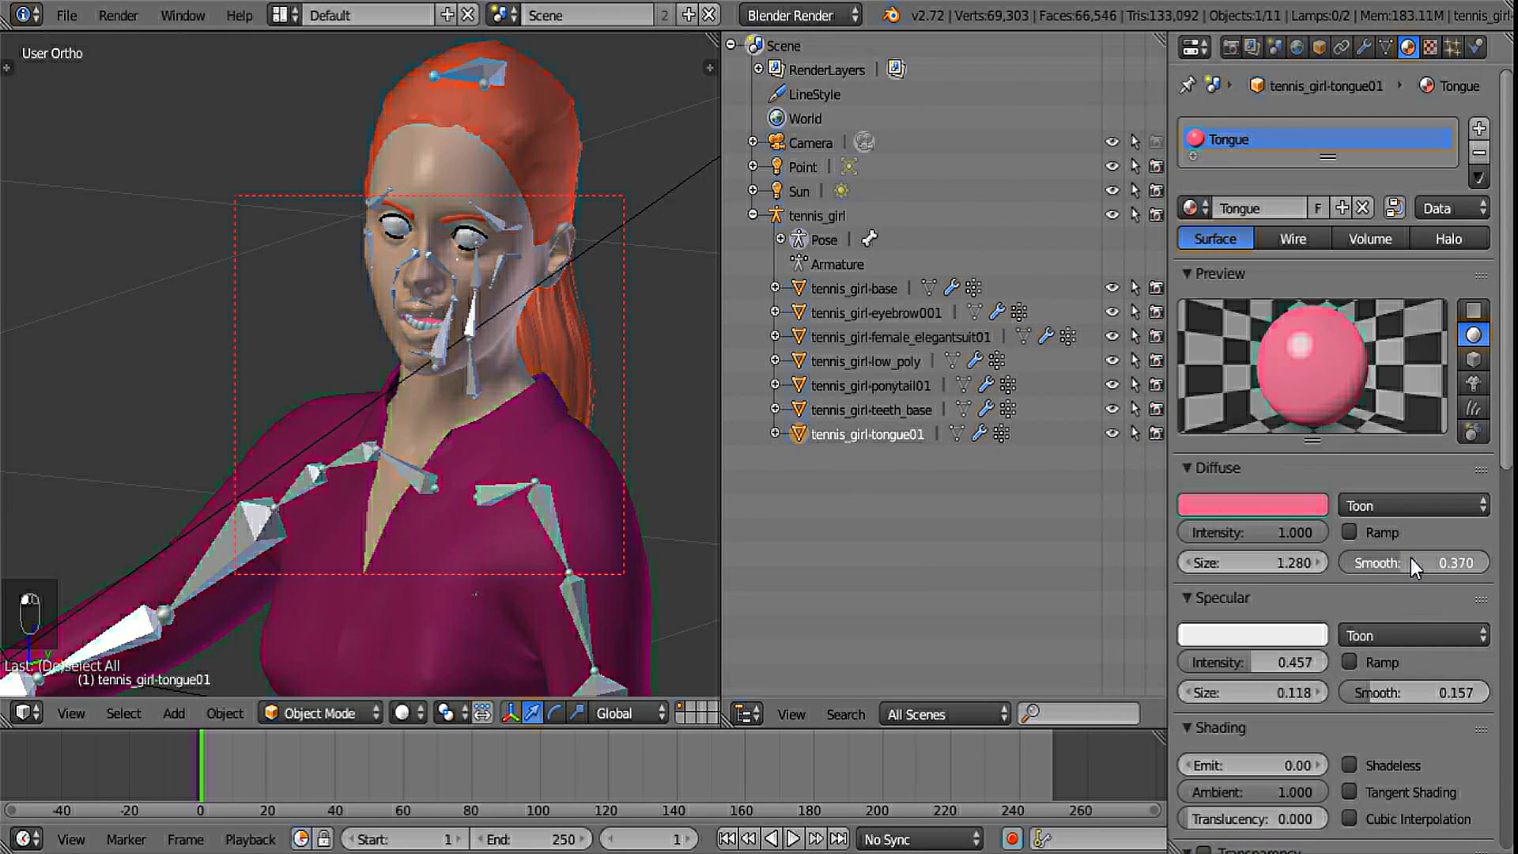
scroll(543, 420, "down", 3)
key("s")
right_click(522, 446)
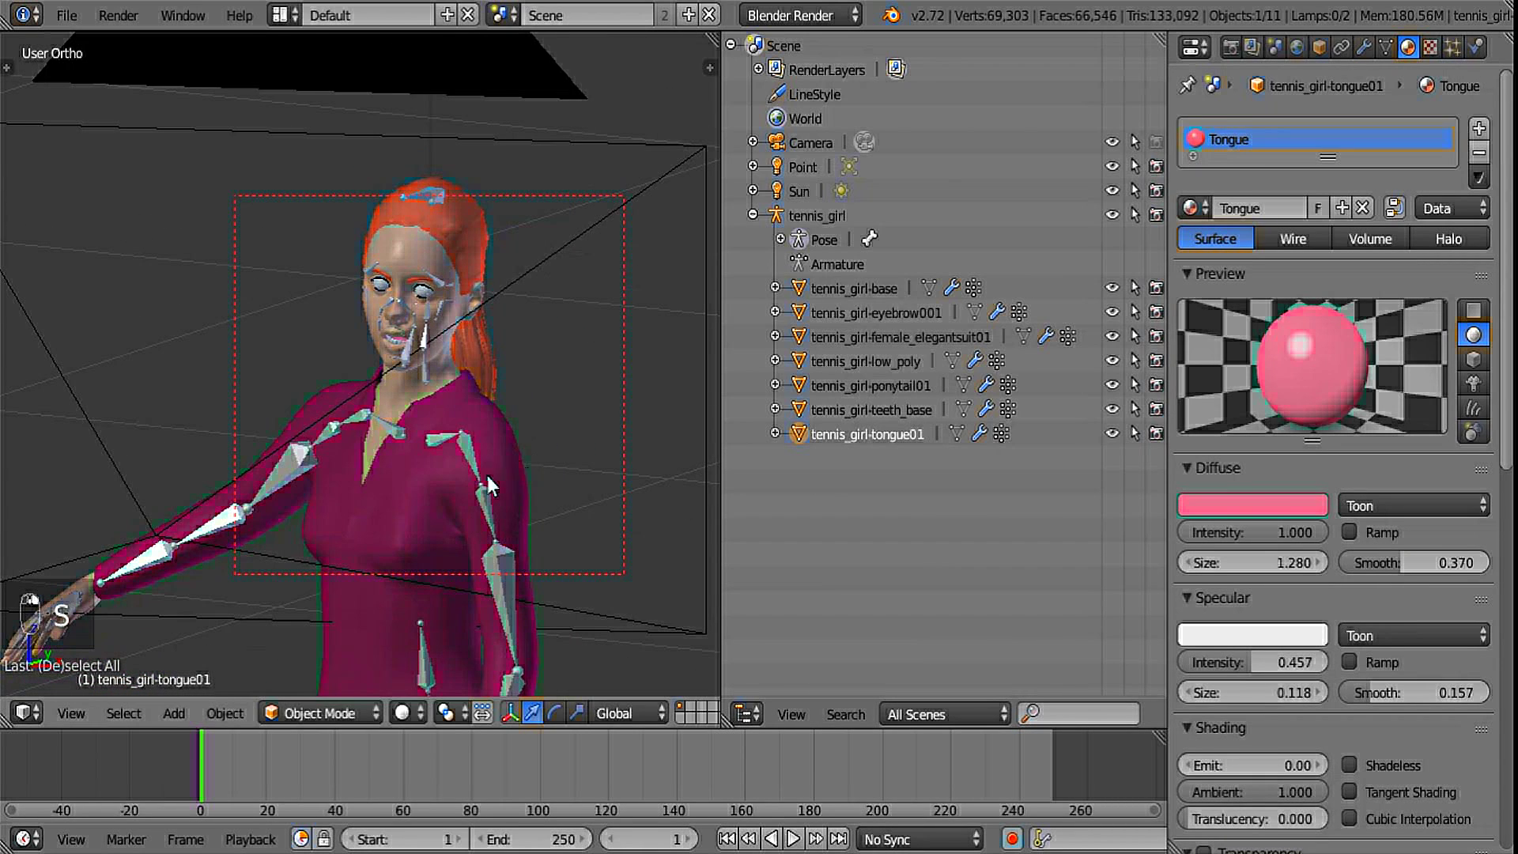
scroll(442, 463, "down", 2)
key("s")
right_click(434, 460)
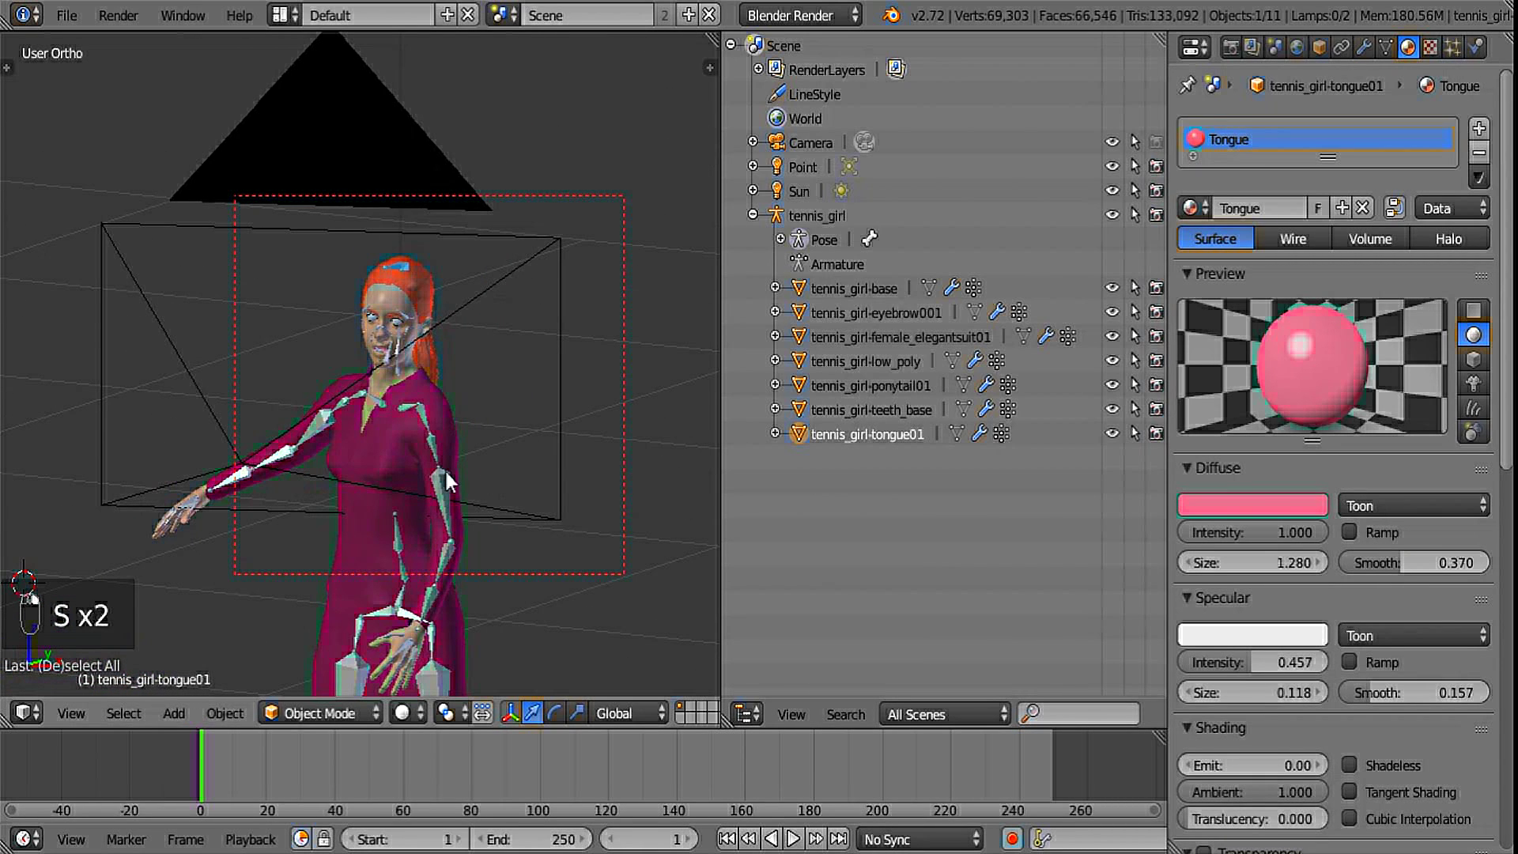
- Deselect everything and render the current frame to check the softened toon shading
key("a")
scroll(448, 482, "down", 4)
scroll(542, 471, "up", 4)
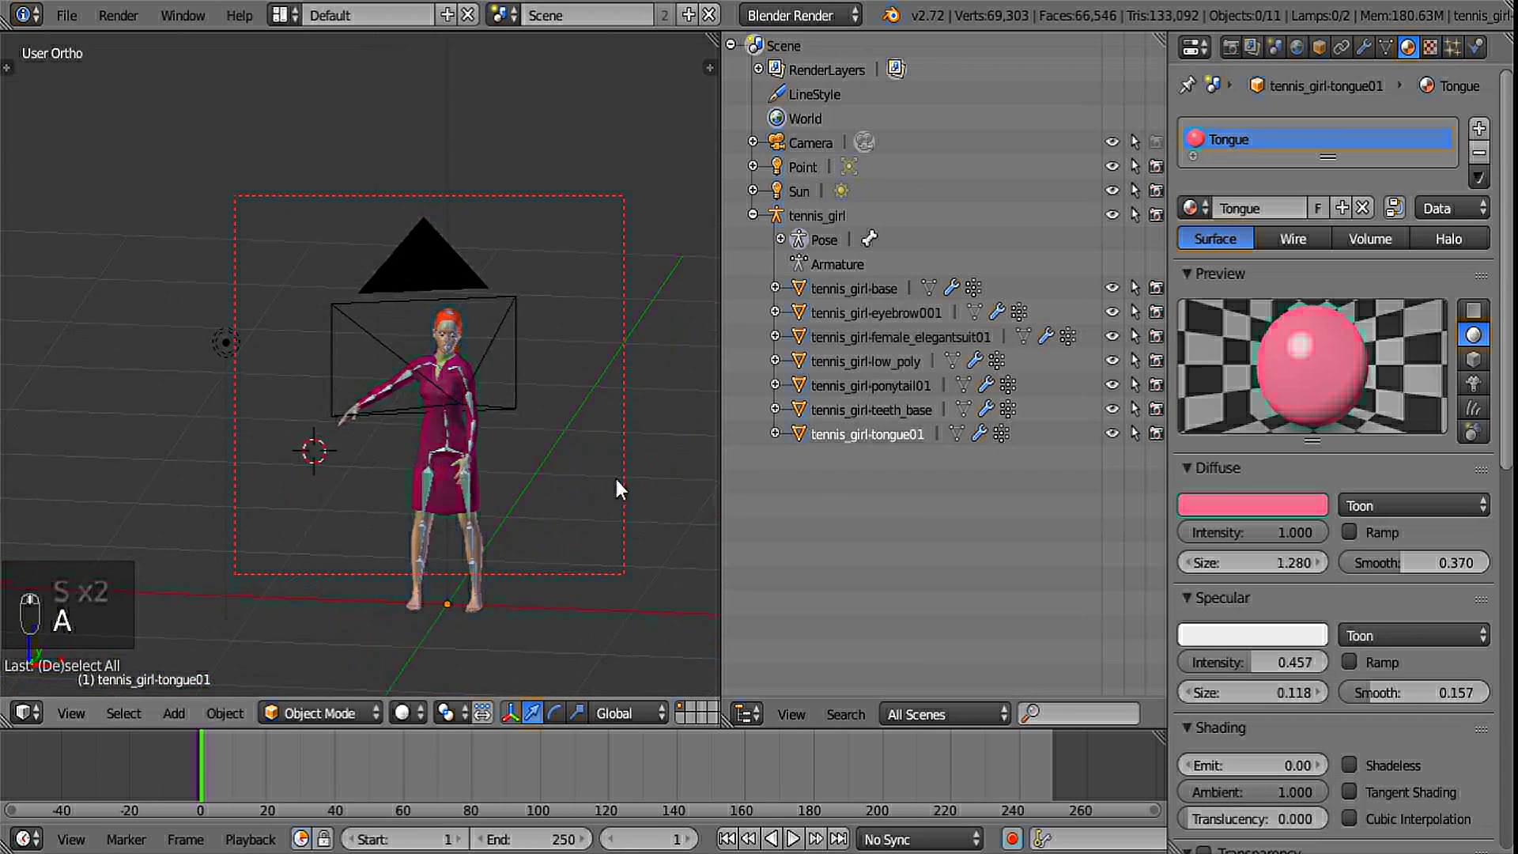
key("F12")
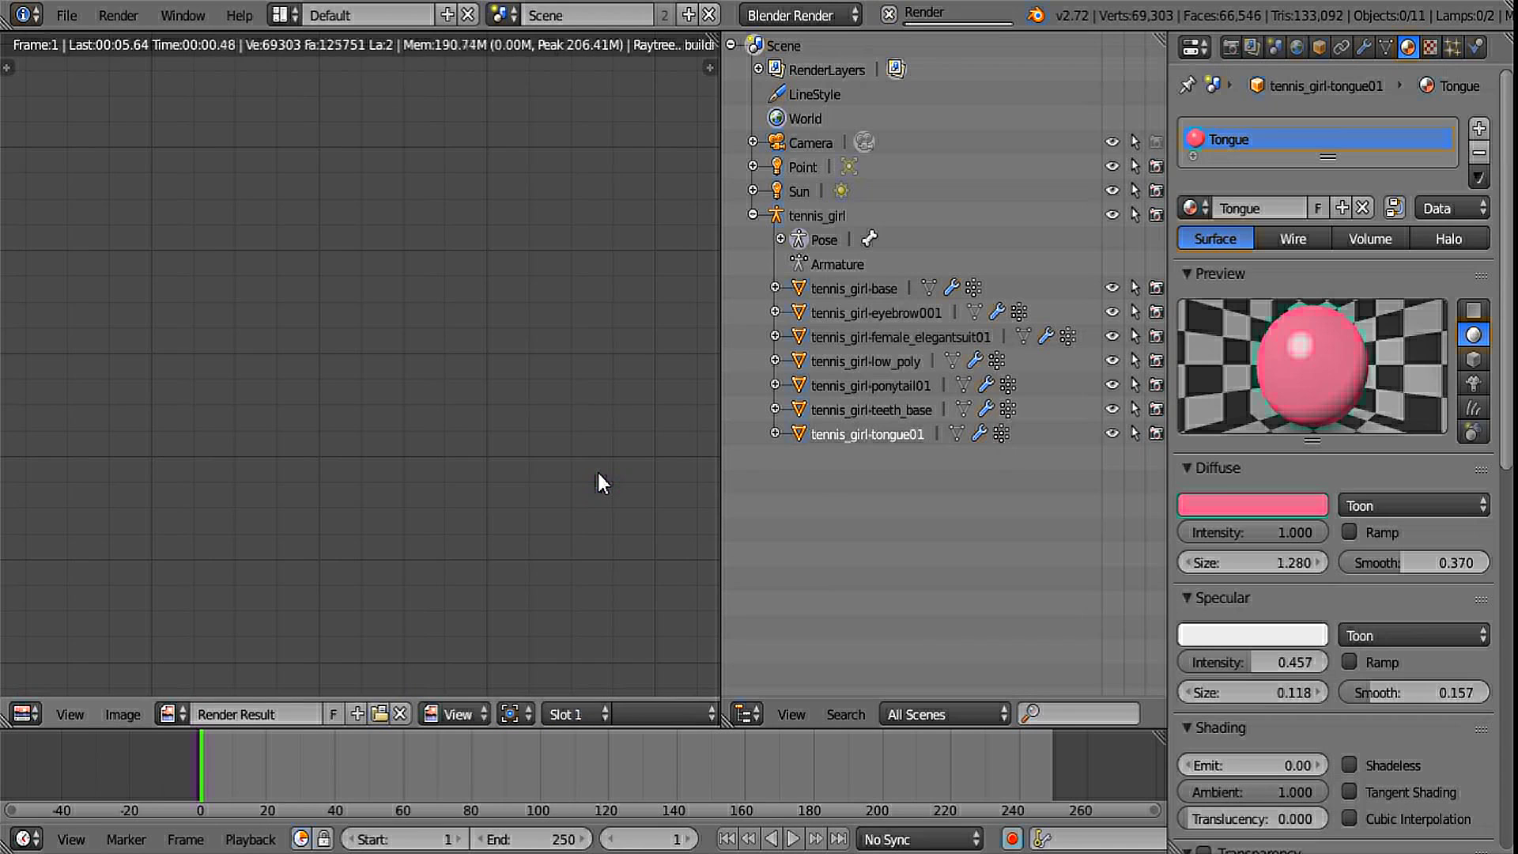
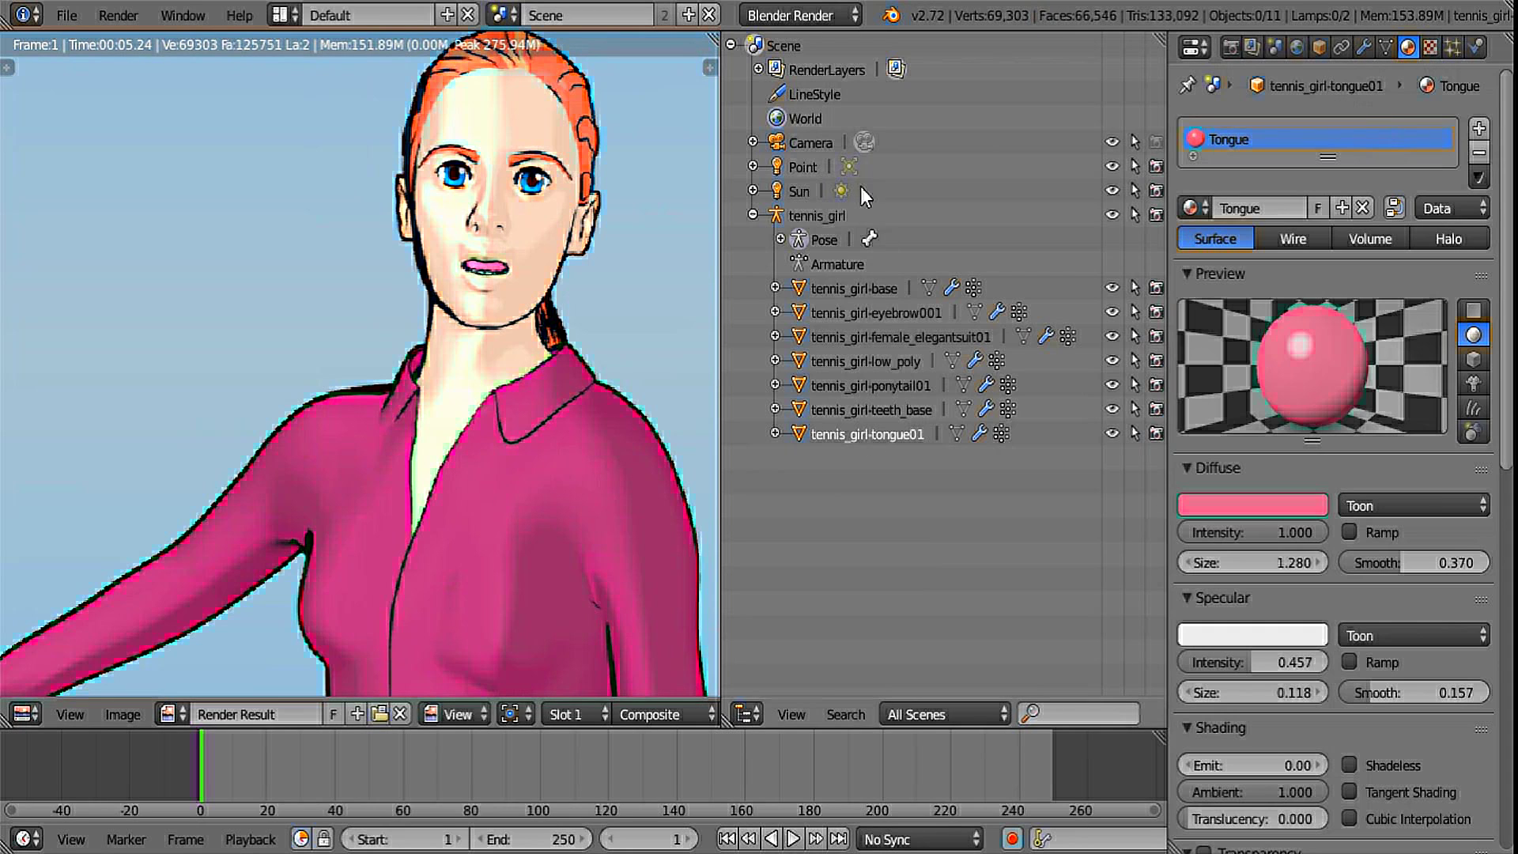
- Tint the Point lamp's light a pale peach orange and render the frame
left_click(802, 167)
scroll(1458, 489, "up", 5)
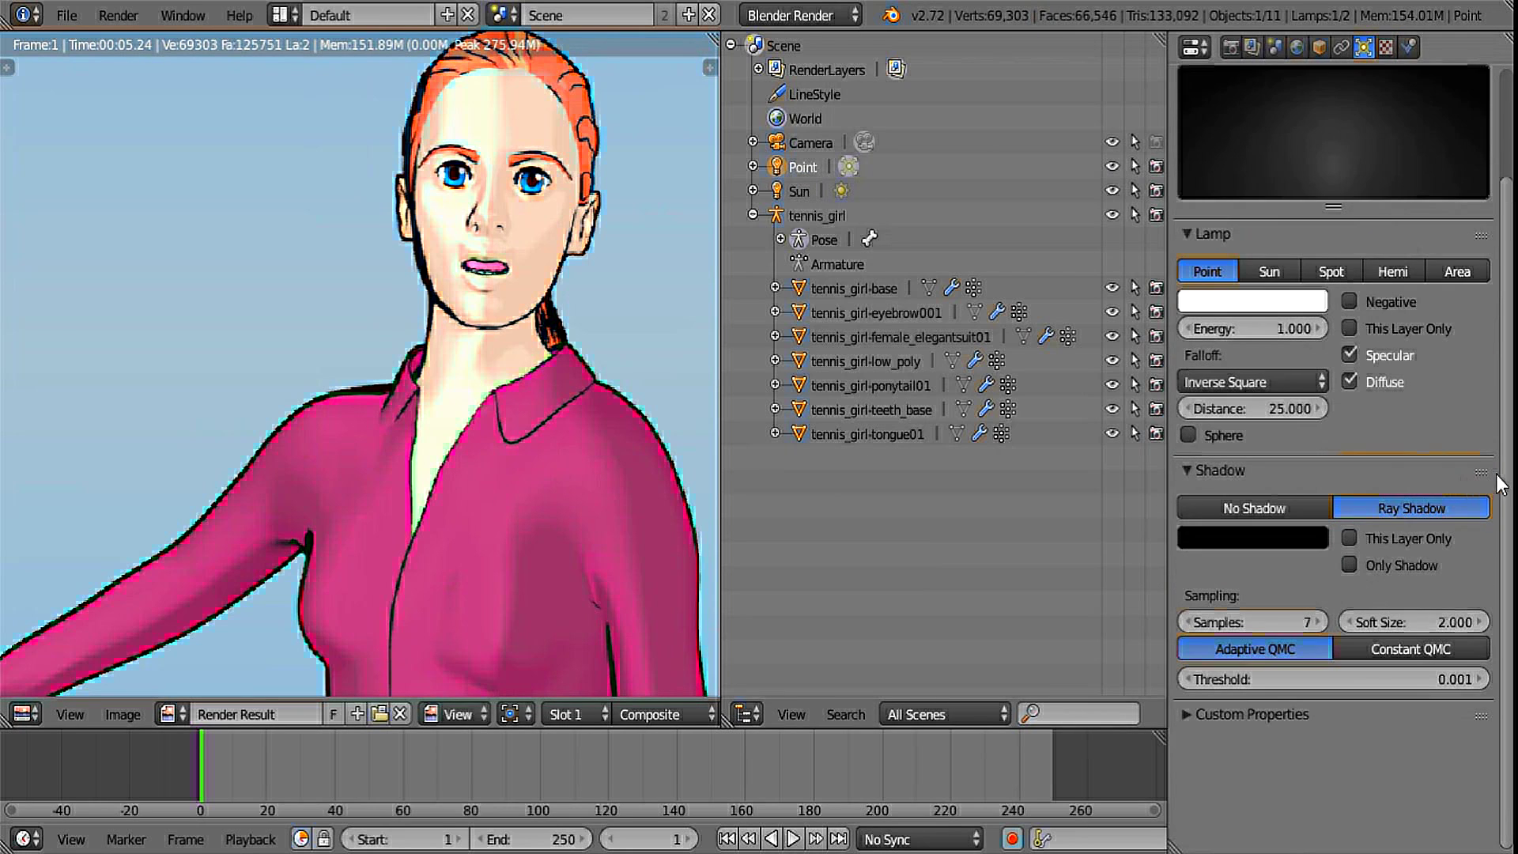
left_click(1238, 428)
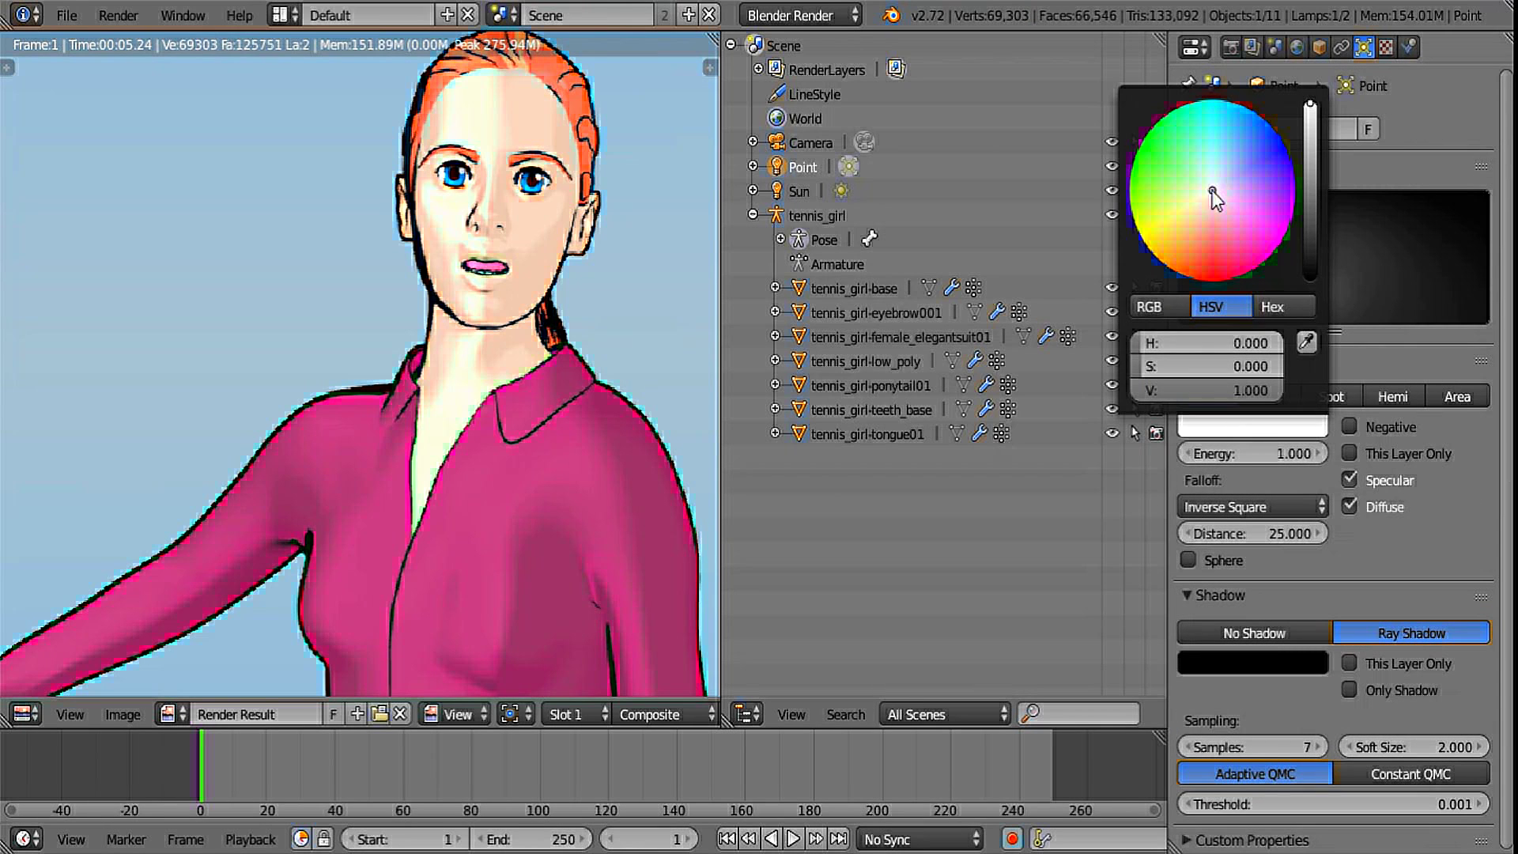
left_click(1198, 211)
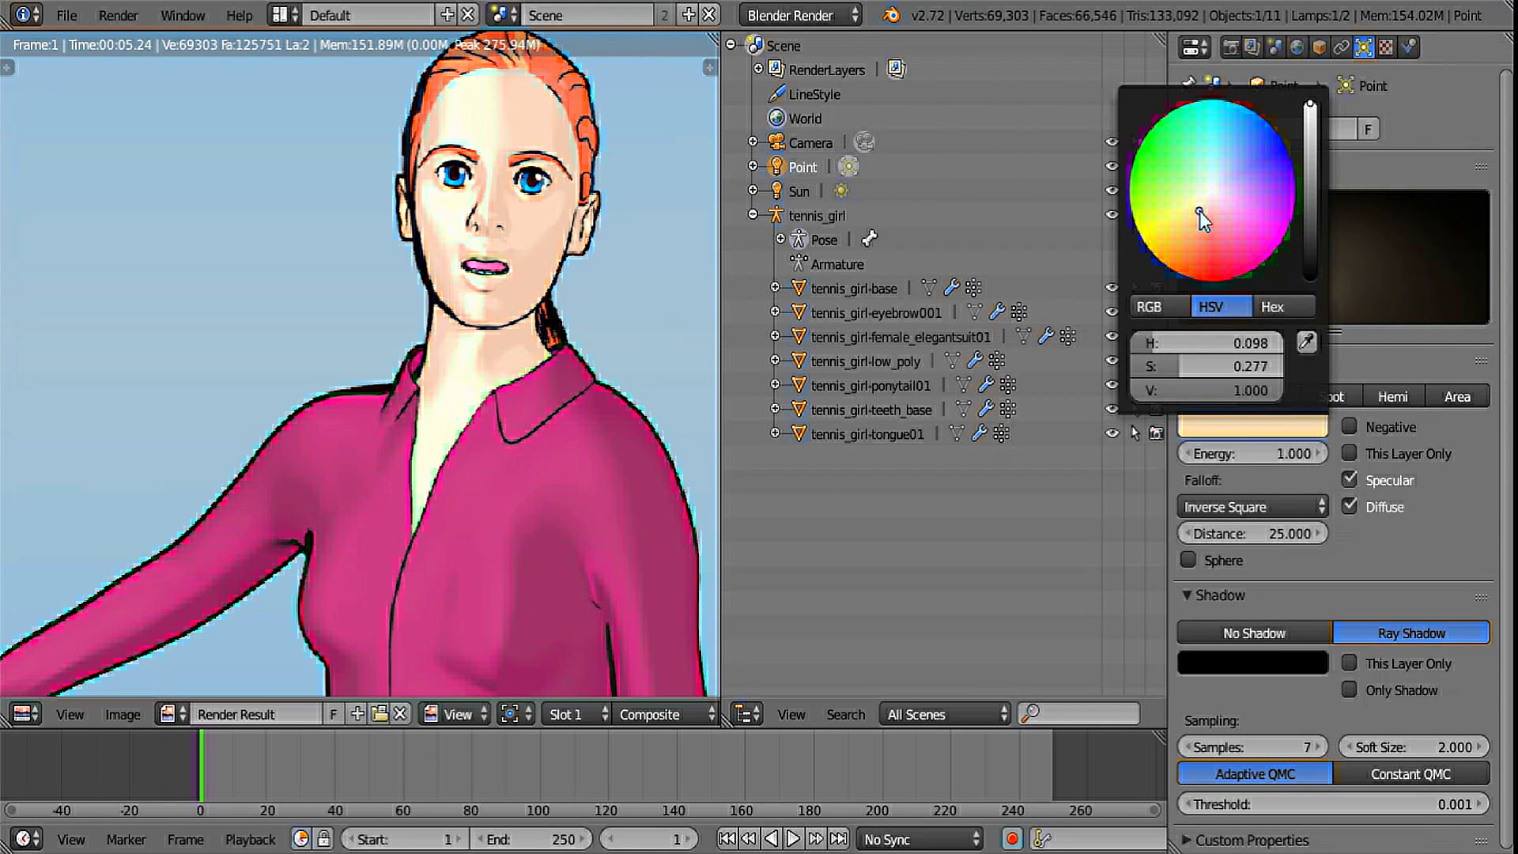
left_click_drag(1198, 211, 1200, 222)
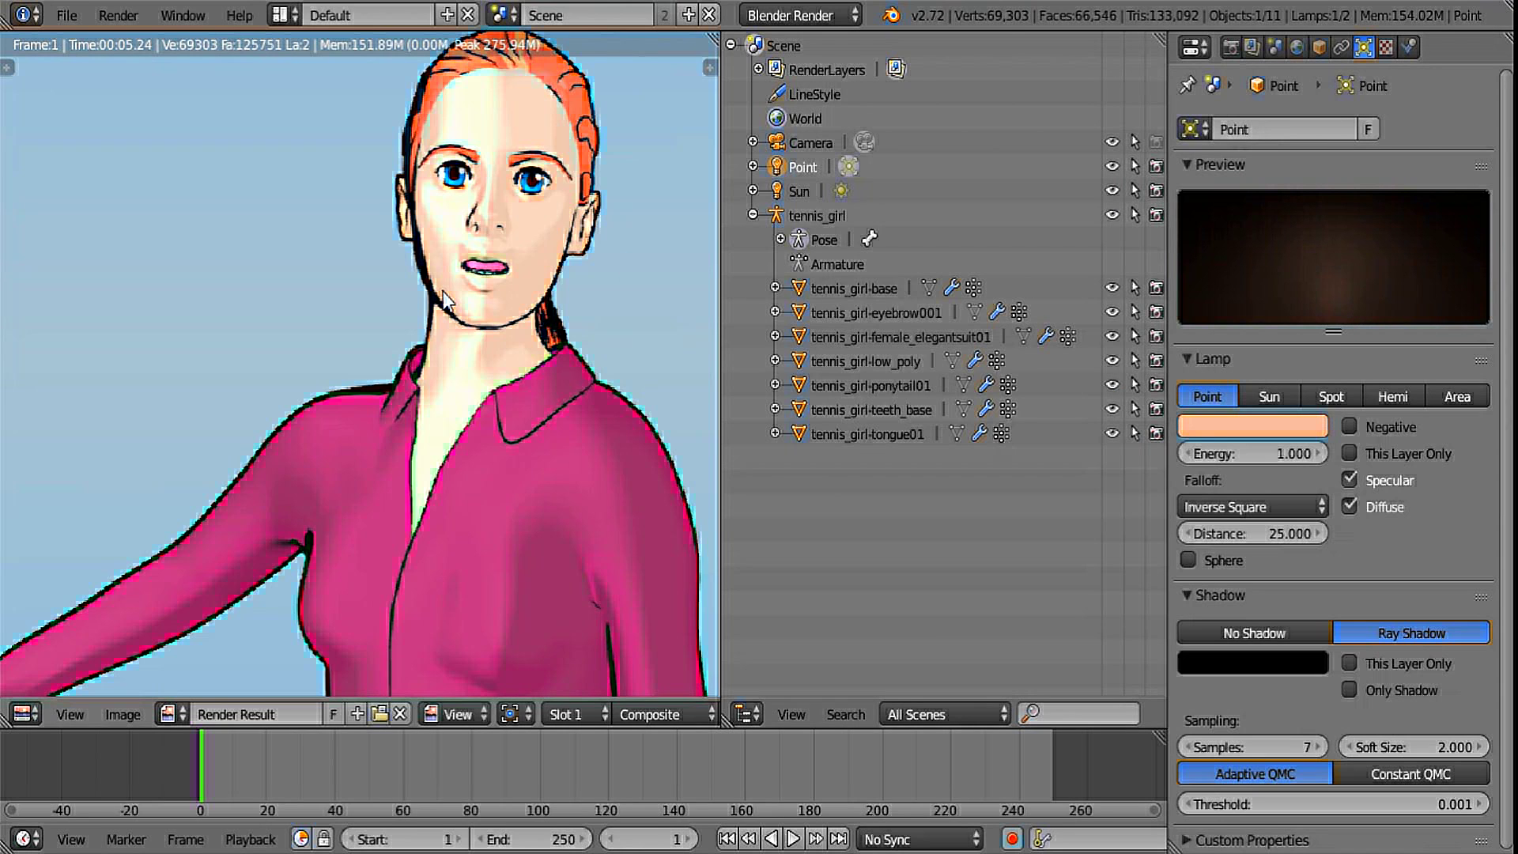
key("F12")
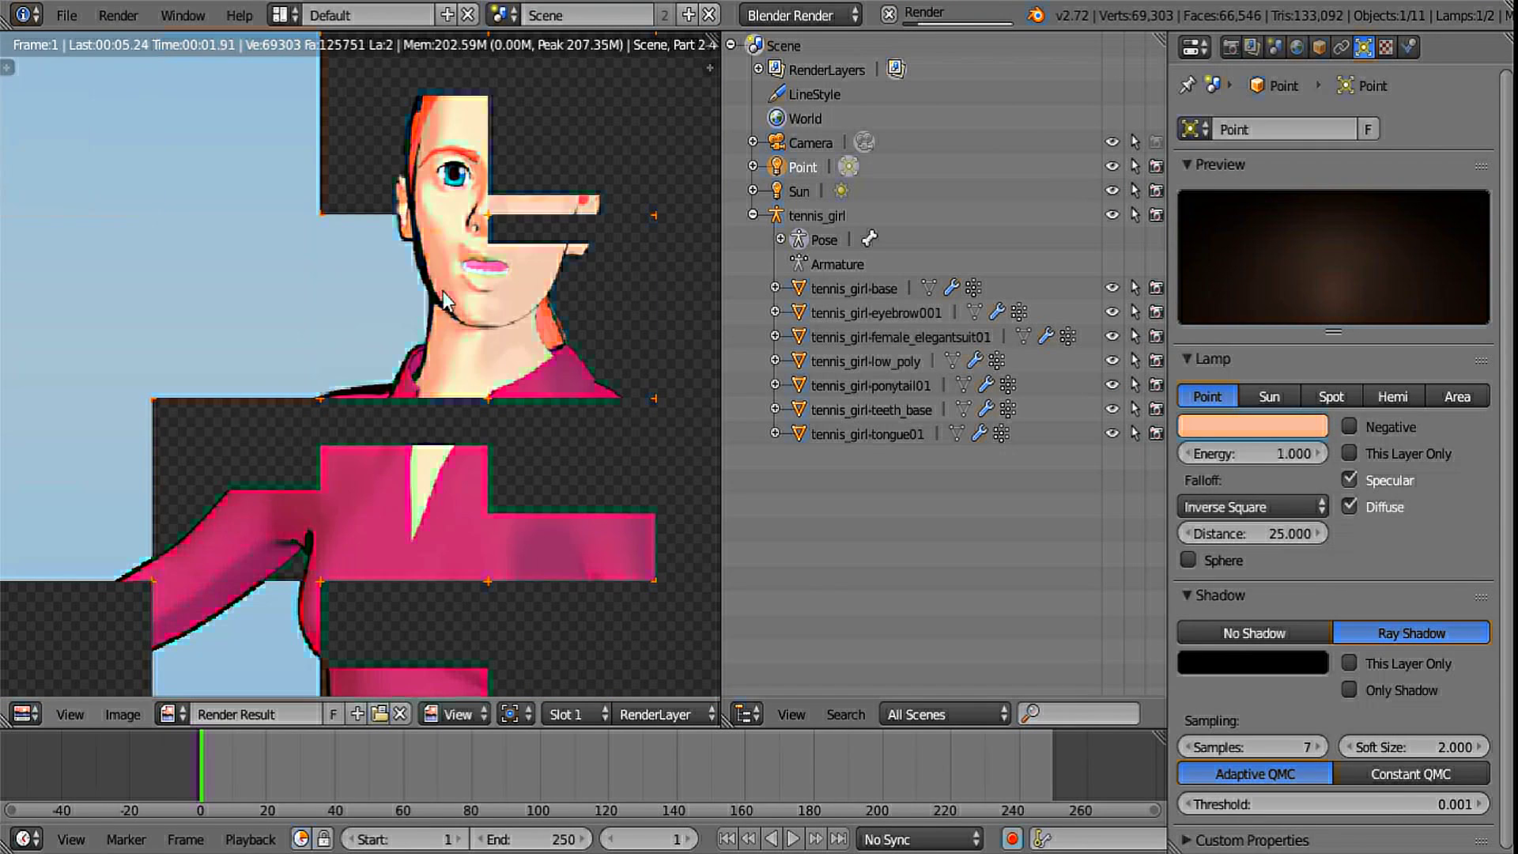
- Set the Point lamp's energy to 0.5 and render the frame again to inspect the whole image
left_click(1268, 448)
type("0.5")
key("Return")
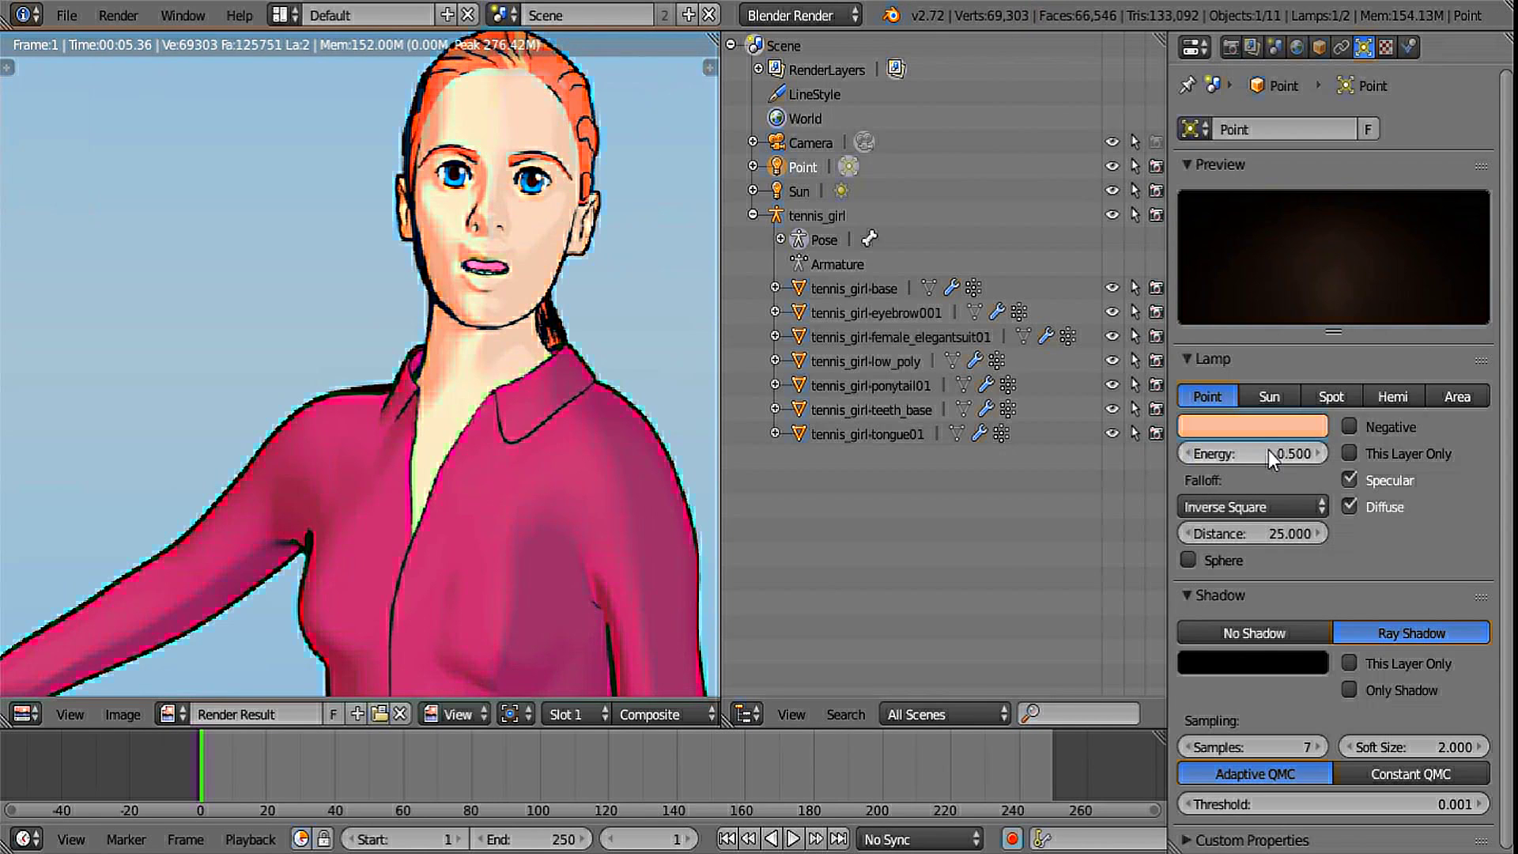
key("F12")
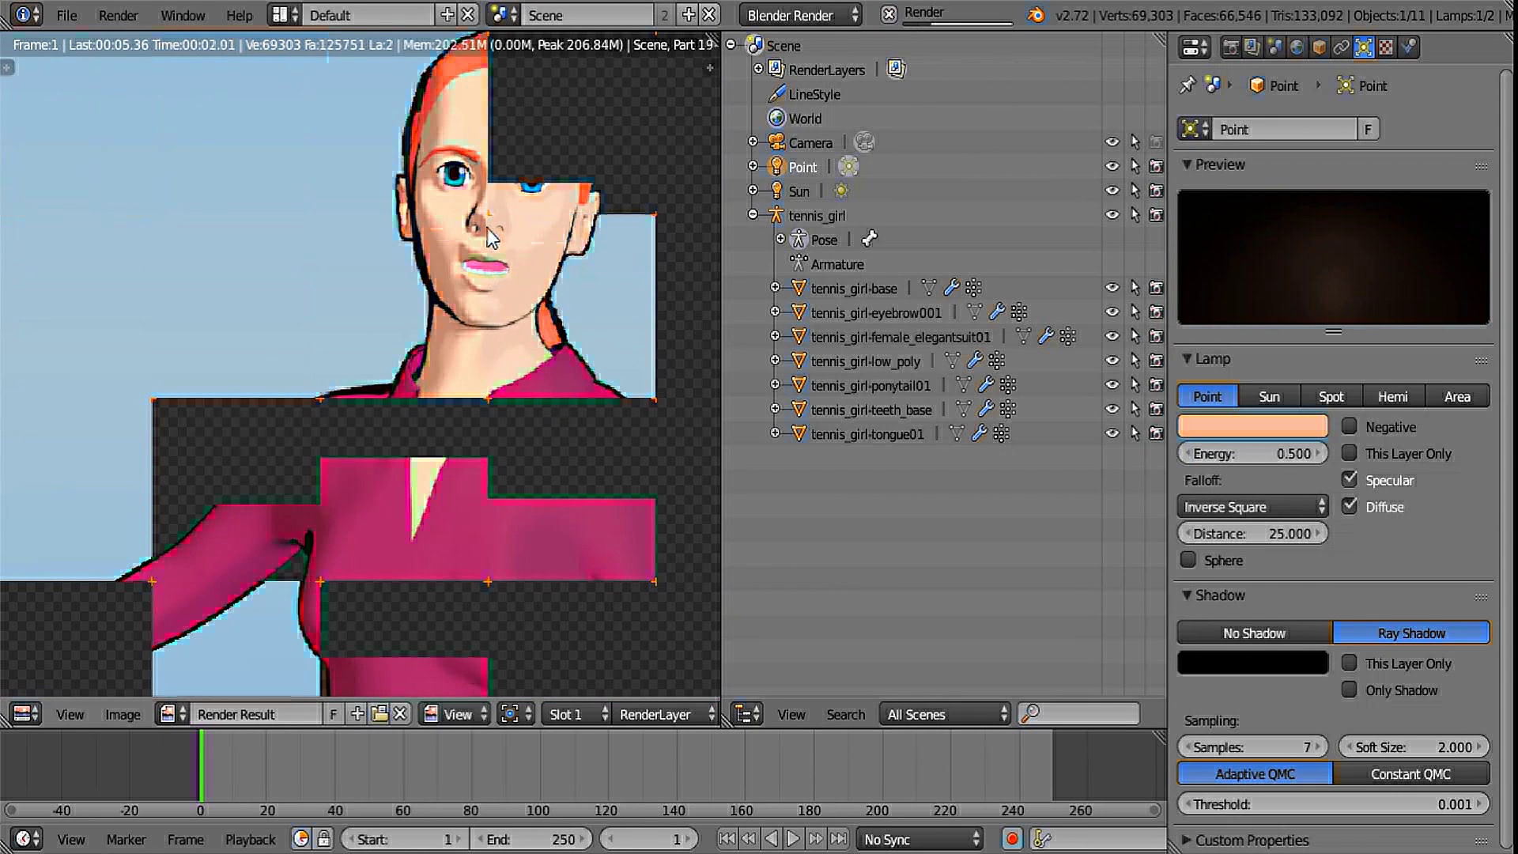
scroll(499, 441, "down", 3)
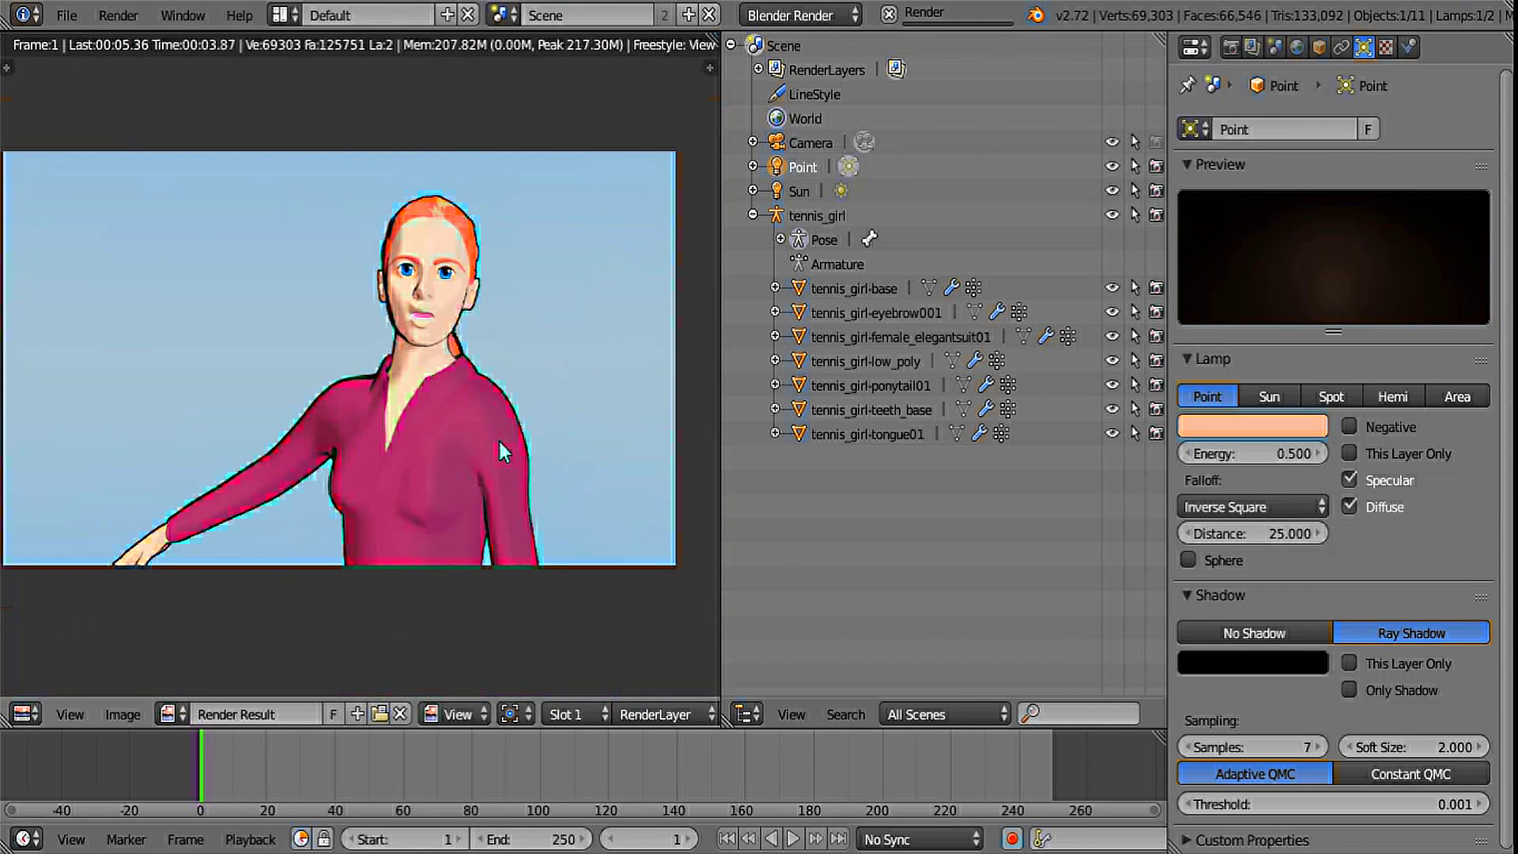
middle_click_drag(499, 441, 560, 486)
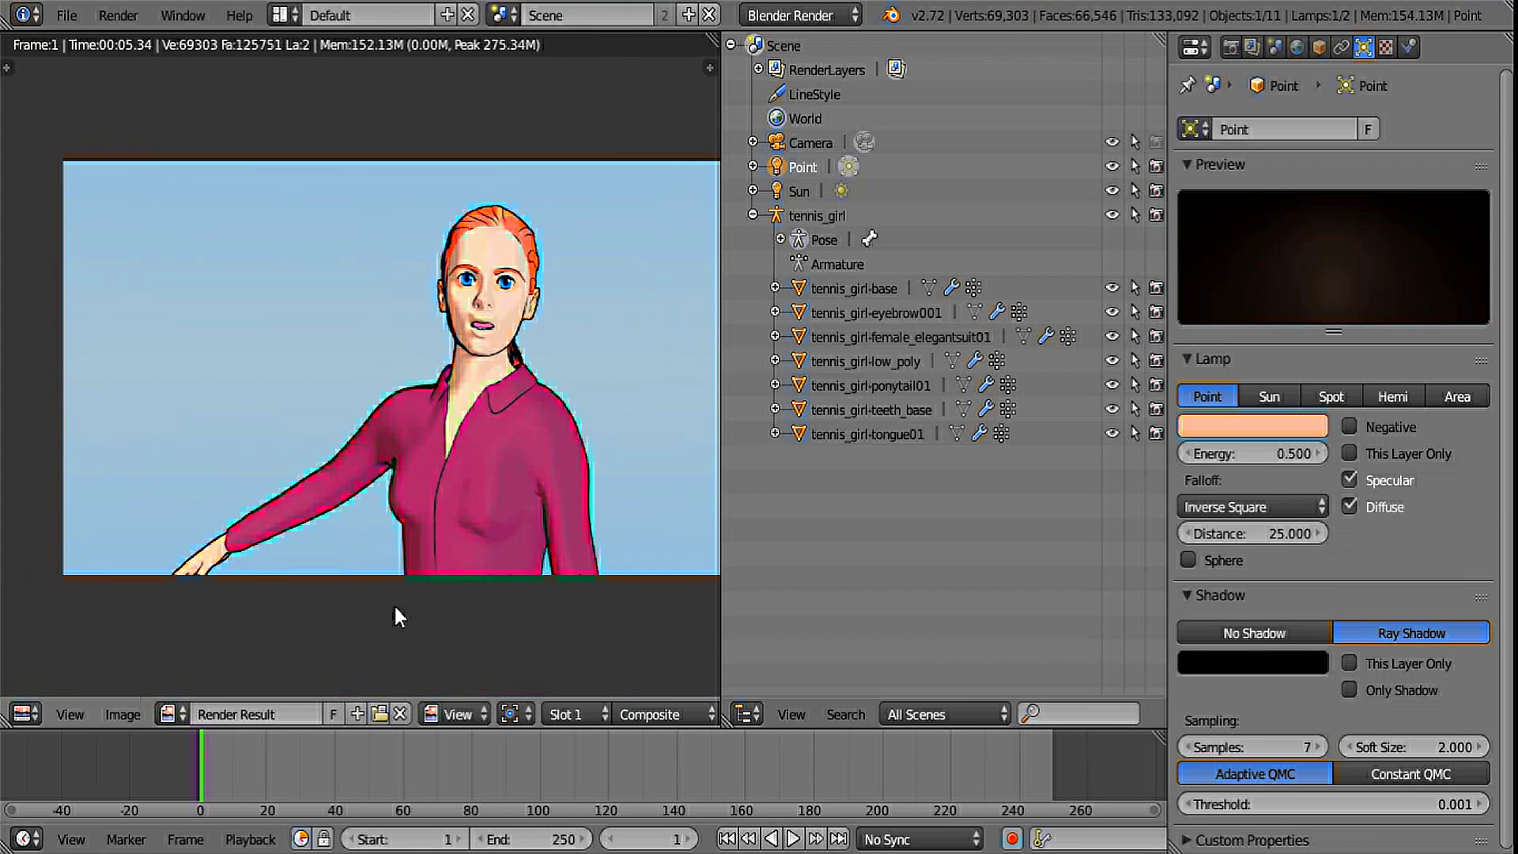
scroll(442, 592, "up", 1)
scroll(442, 591, "down", 1)
- Switch the render result area to the Node Editor and bring the compositing nodes into view
left_click(26, 713)
left_click(96, 417)
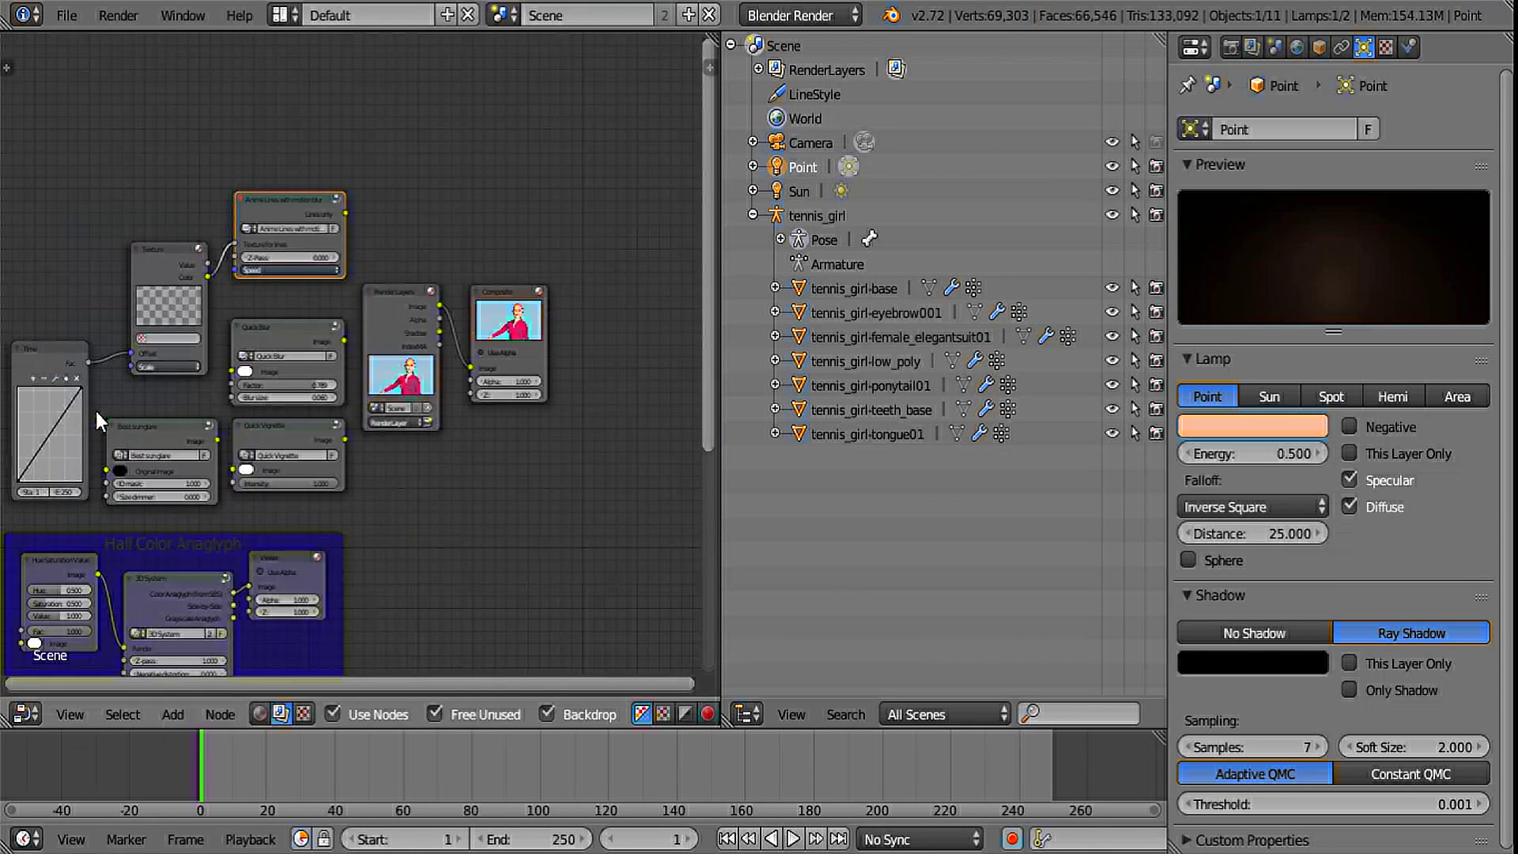
middle_click_drag(403, 501, 354, 516)
scroll(397, 536, "up", 4)
scroll(474, 427, "down", 5)
middle_click_drag(404, 410, 553, 363)
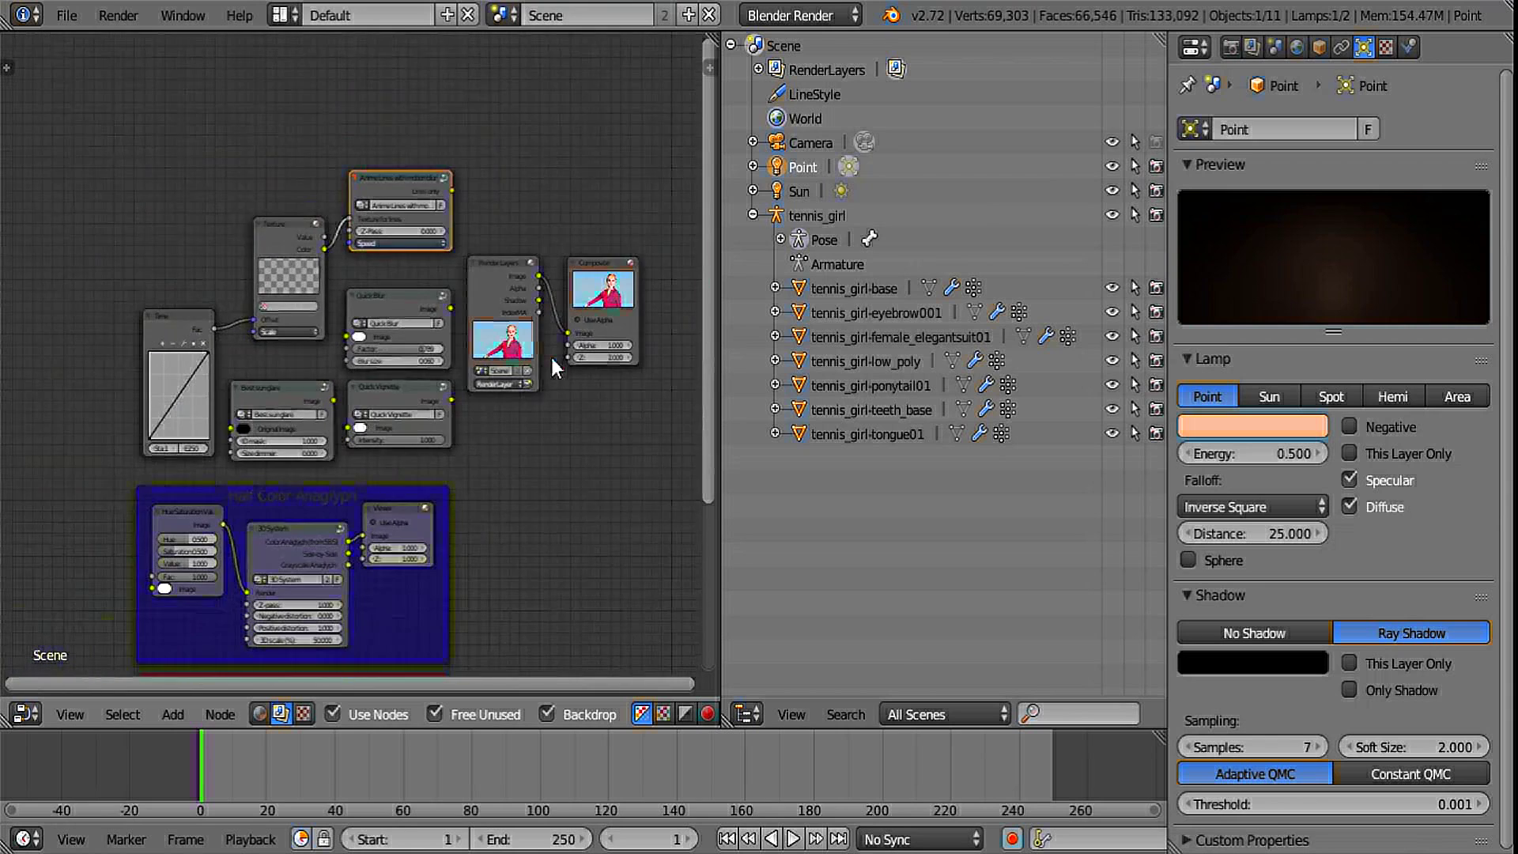
- Delete the anime lines group with its Texture and Time nodes, plus the blue and red anaglyph frames with their contents
scroll(384, 426, "down", 3)
key("a")
scroll(384, 426, "down", 1)
key("c")
left_click_drag(368, 250, 211, 336)
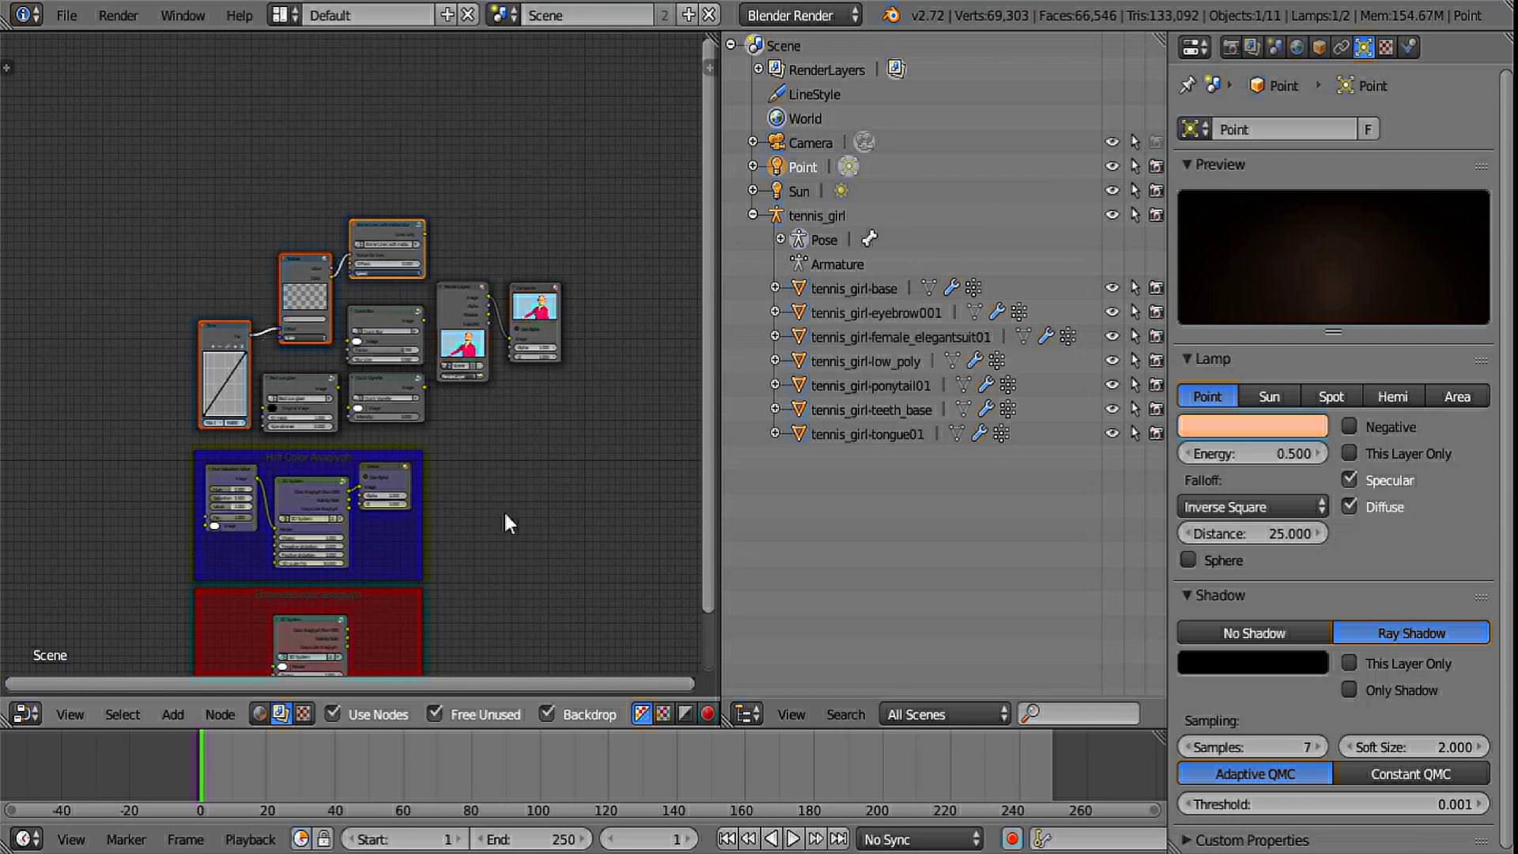
middle_click_drag(504, 514, 510, 362)
key("c")
mouse_move(248, 387)
left_mouse_down()
mouse_move(385, 395)
mouse_move(326, 504)
left_mouse_up()
right_click(531, 504)
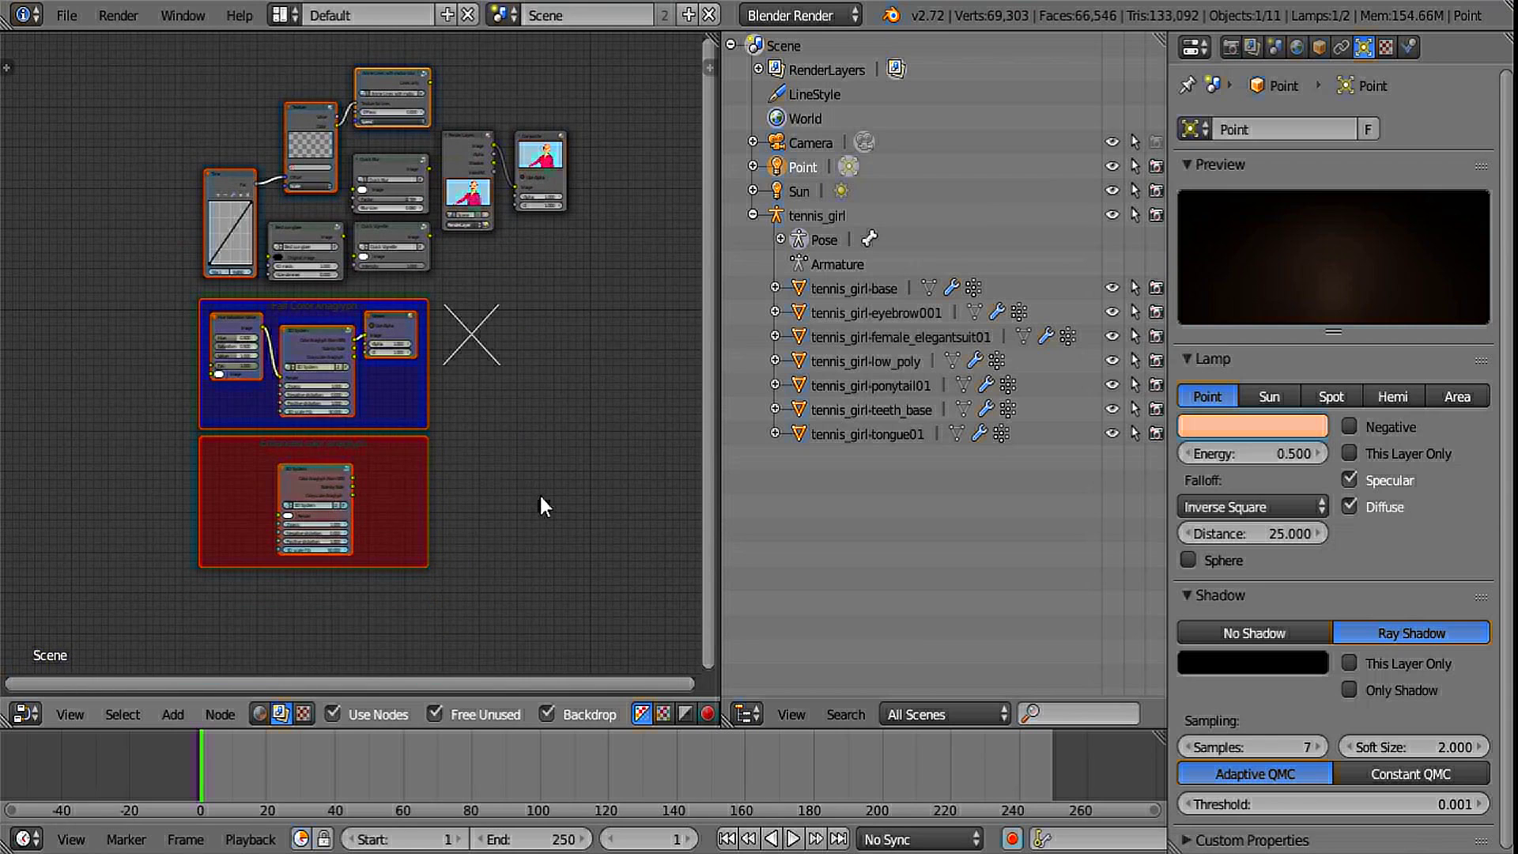
key("x")
- Expand the Node Editor over the outliner area and move the Composite node up and away from Render Layers
scroll(540, 497, "up", 5)
middle_click_drag(688, 183, 446, 440)
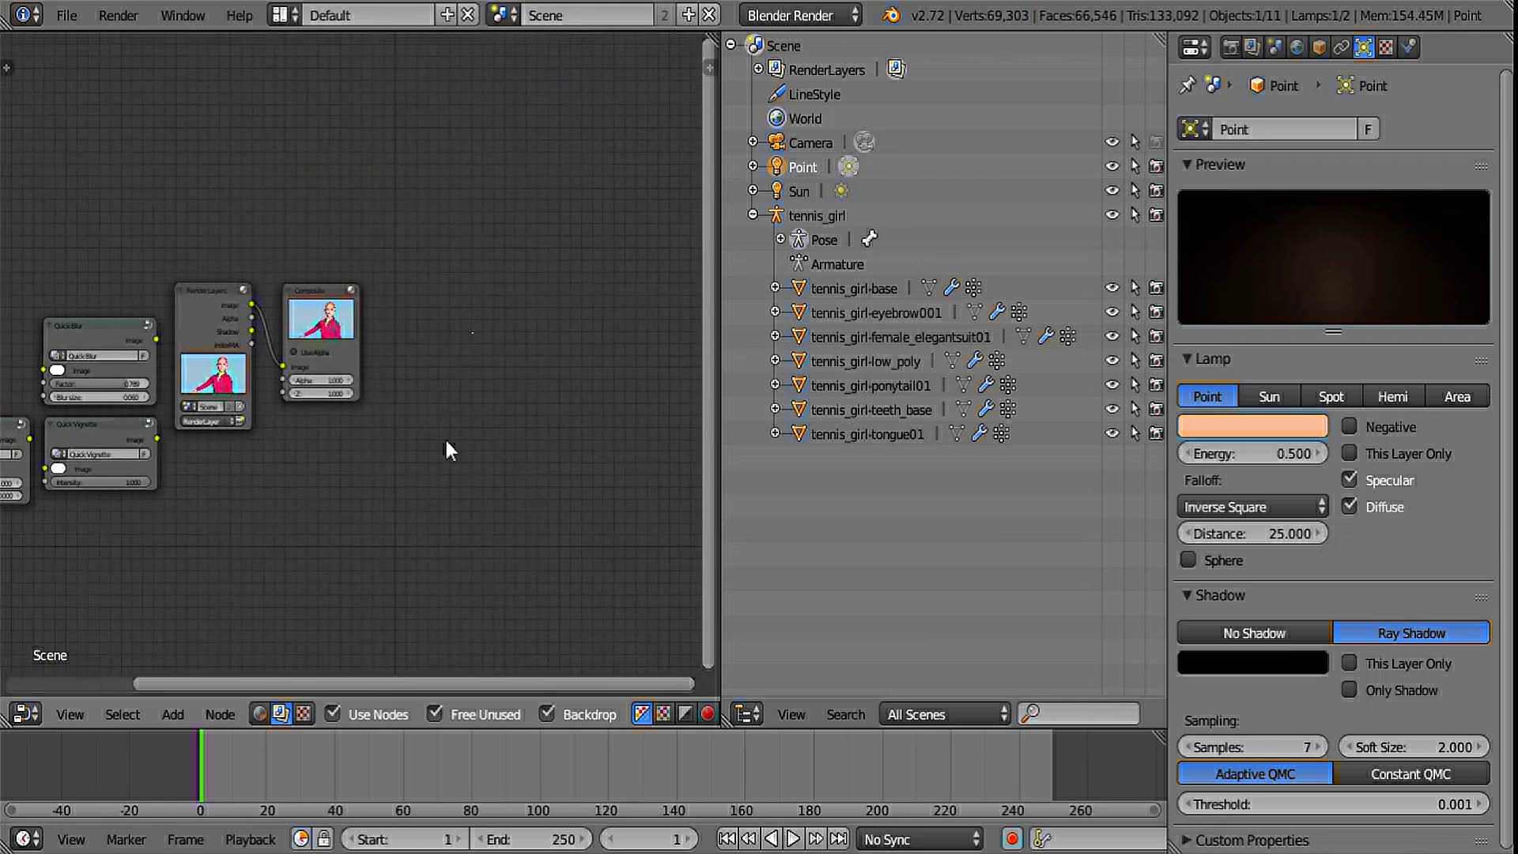
left_click_drag(714, 39, 798, 158)
scroll(798, 443, "up", 3)
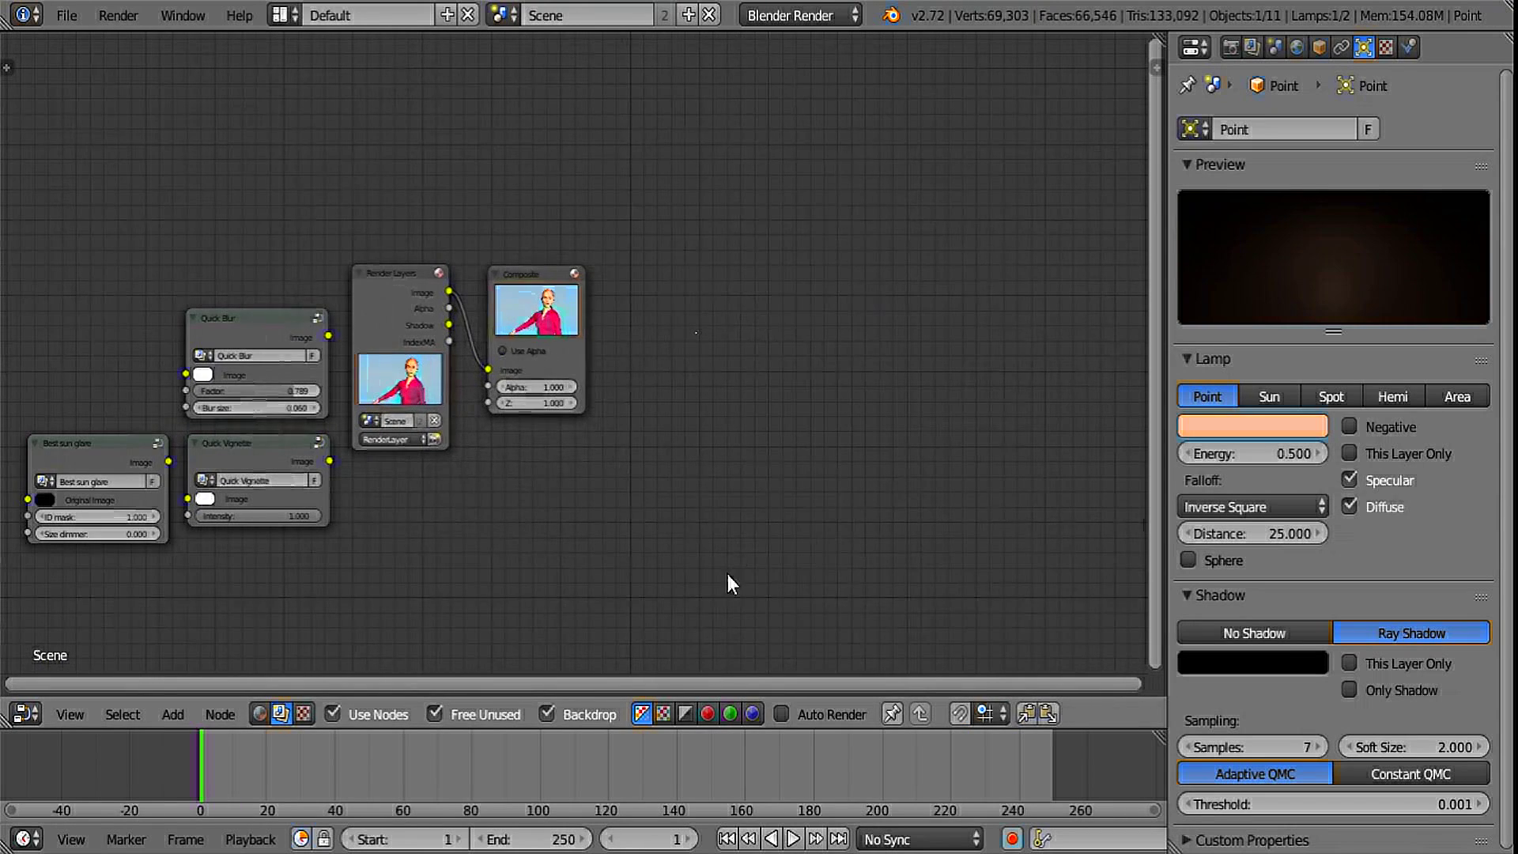
scroll(781, 396, "up", 3)
left_click_drag(476, 340, 644, 128)
key("a")
- Add a Viewer node, feed it the Render Layers Image output, and place it beyond the Composite node
key("shift+a")
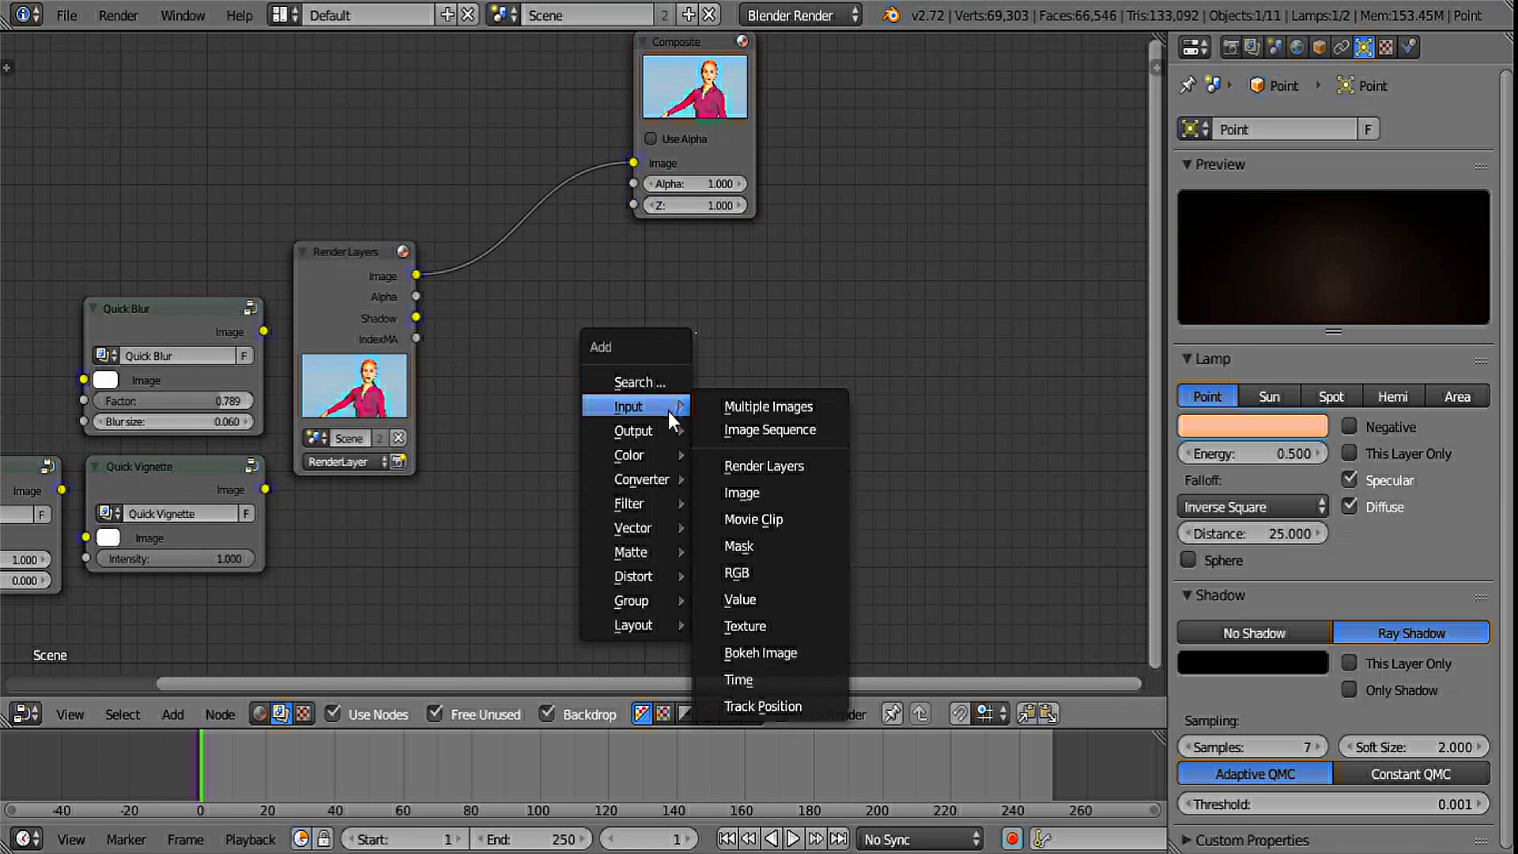
mouse_move(656, 428)
left_click(759, 451)
left_click(686, 172)
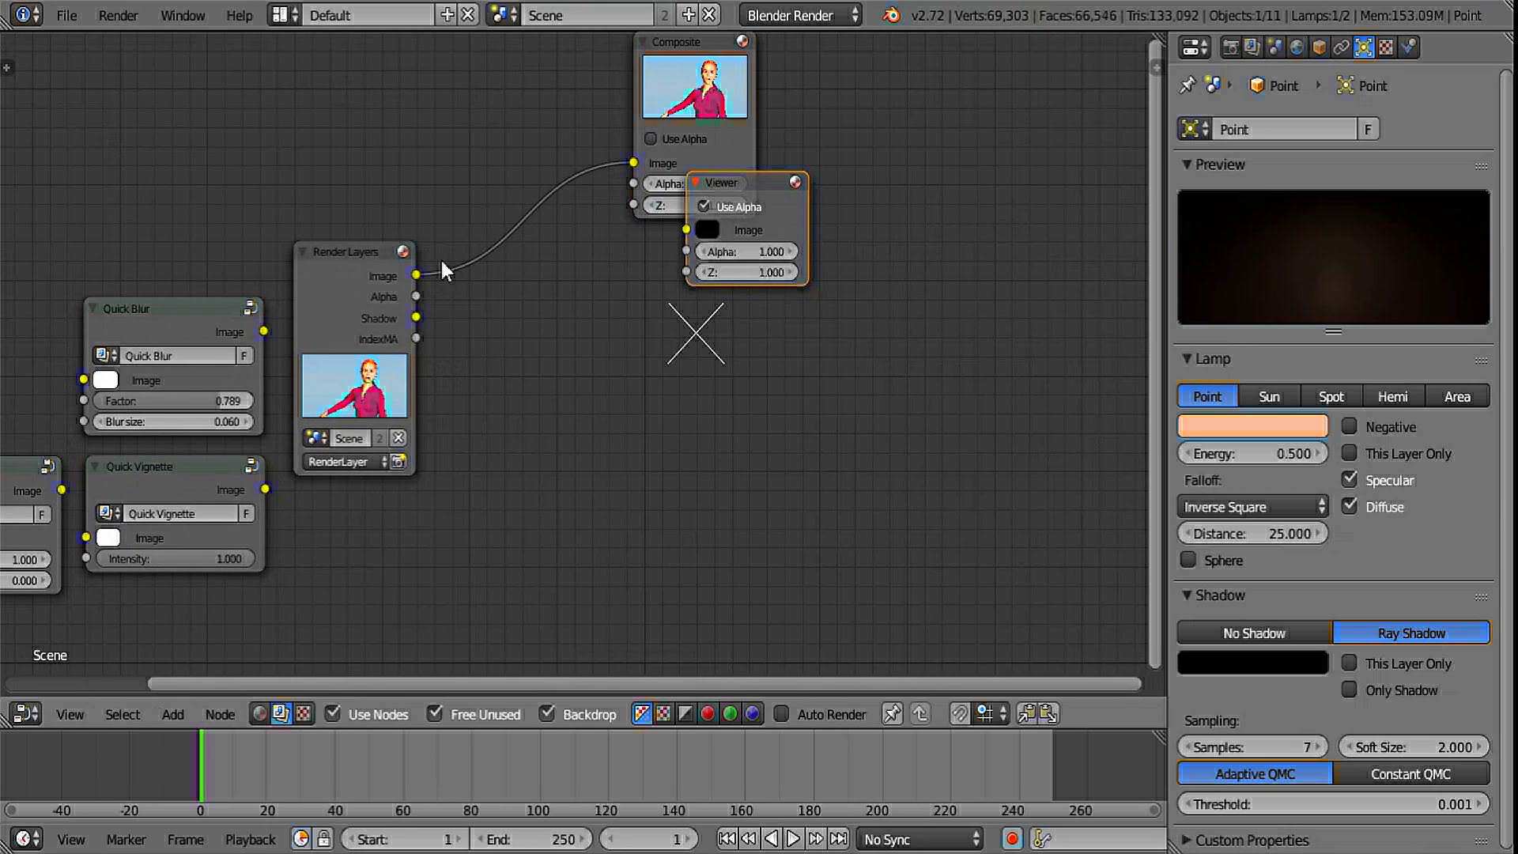
left_click_drag(416, 274, 687, 230)
left_click_drag(732, 181, 934, 198)
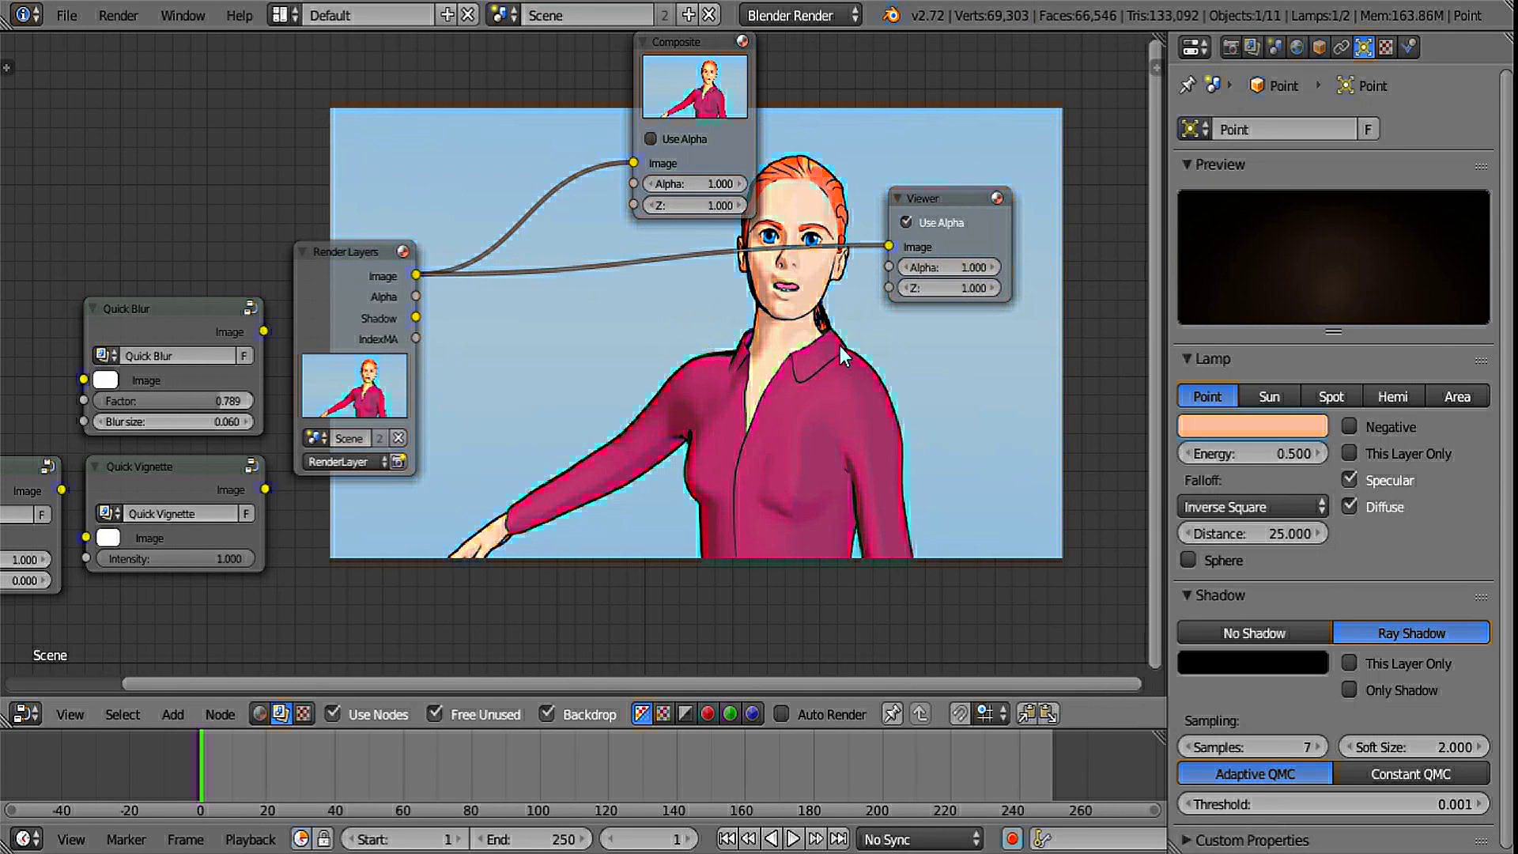
- Connect the Render Layers Shadow output to the Viewer to preview the shadow pass
key("shift+a")
key("shift+a")
middle_click_drag(664, 416, 650, 449)
scroll(642, 443, "up", 3)
key("shift+a")
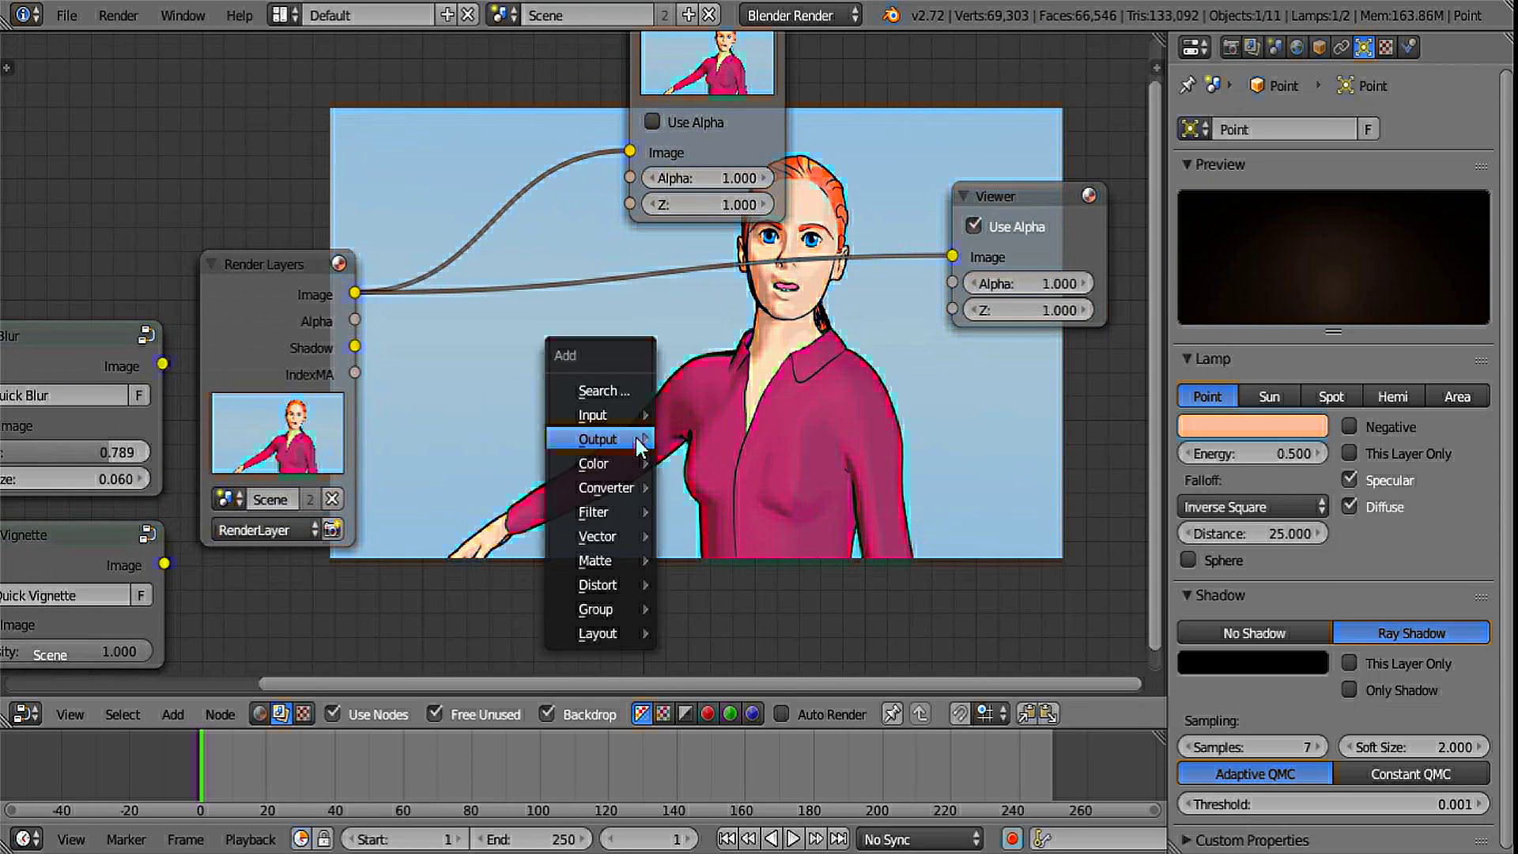
left_click_drag(355, 348, 967, 250)
middle_click_drag(773, 388, 737, 303)
middle_click_drag(880, 405, 864, 312)
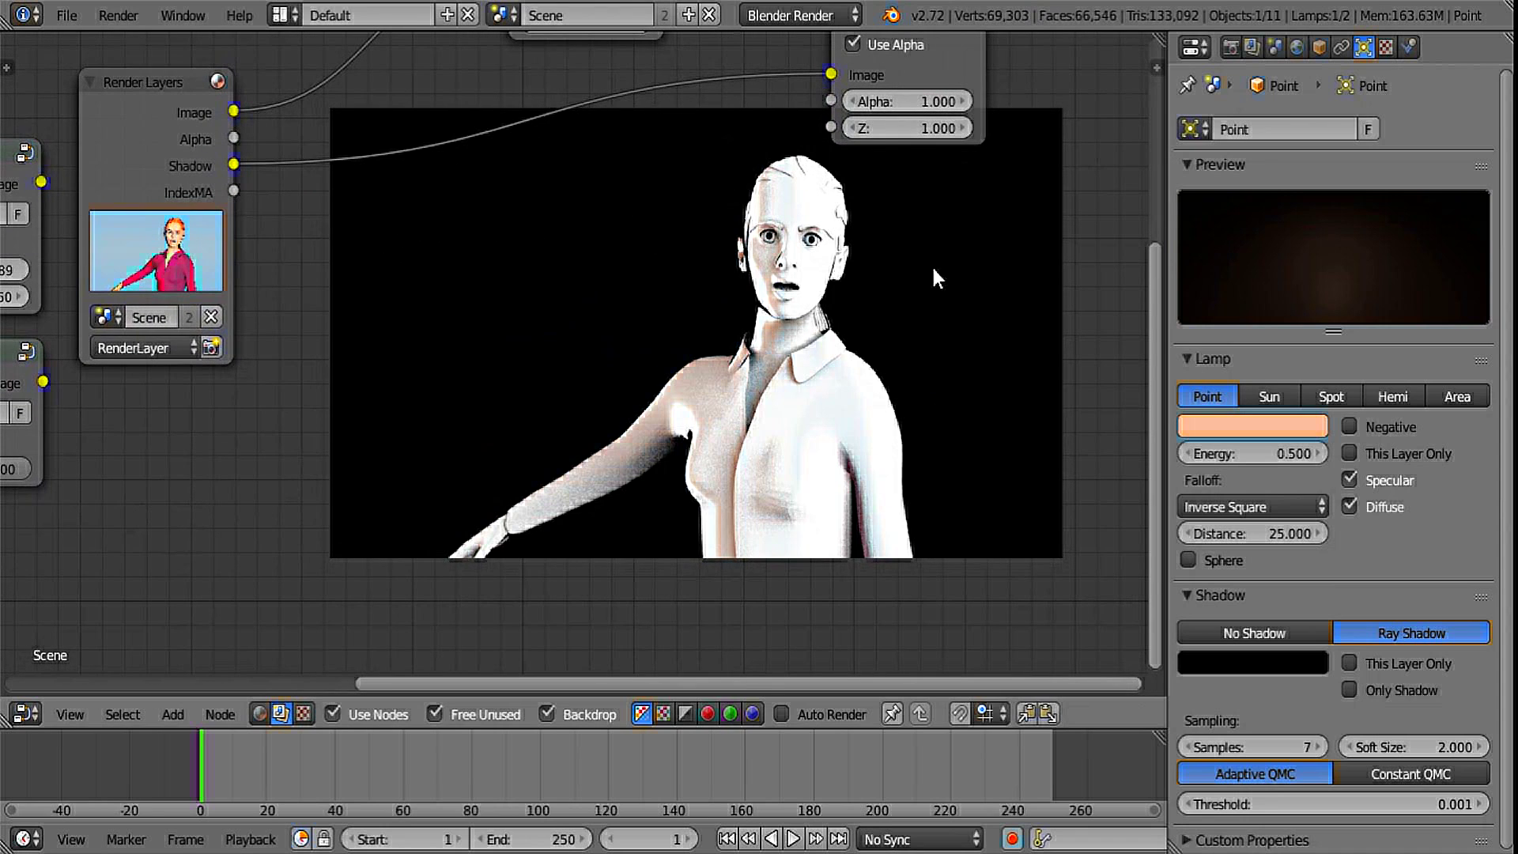
middle_click_drag(558, 417, 567, 466)
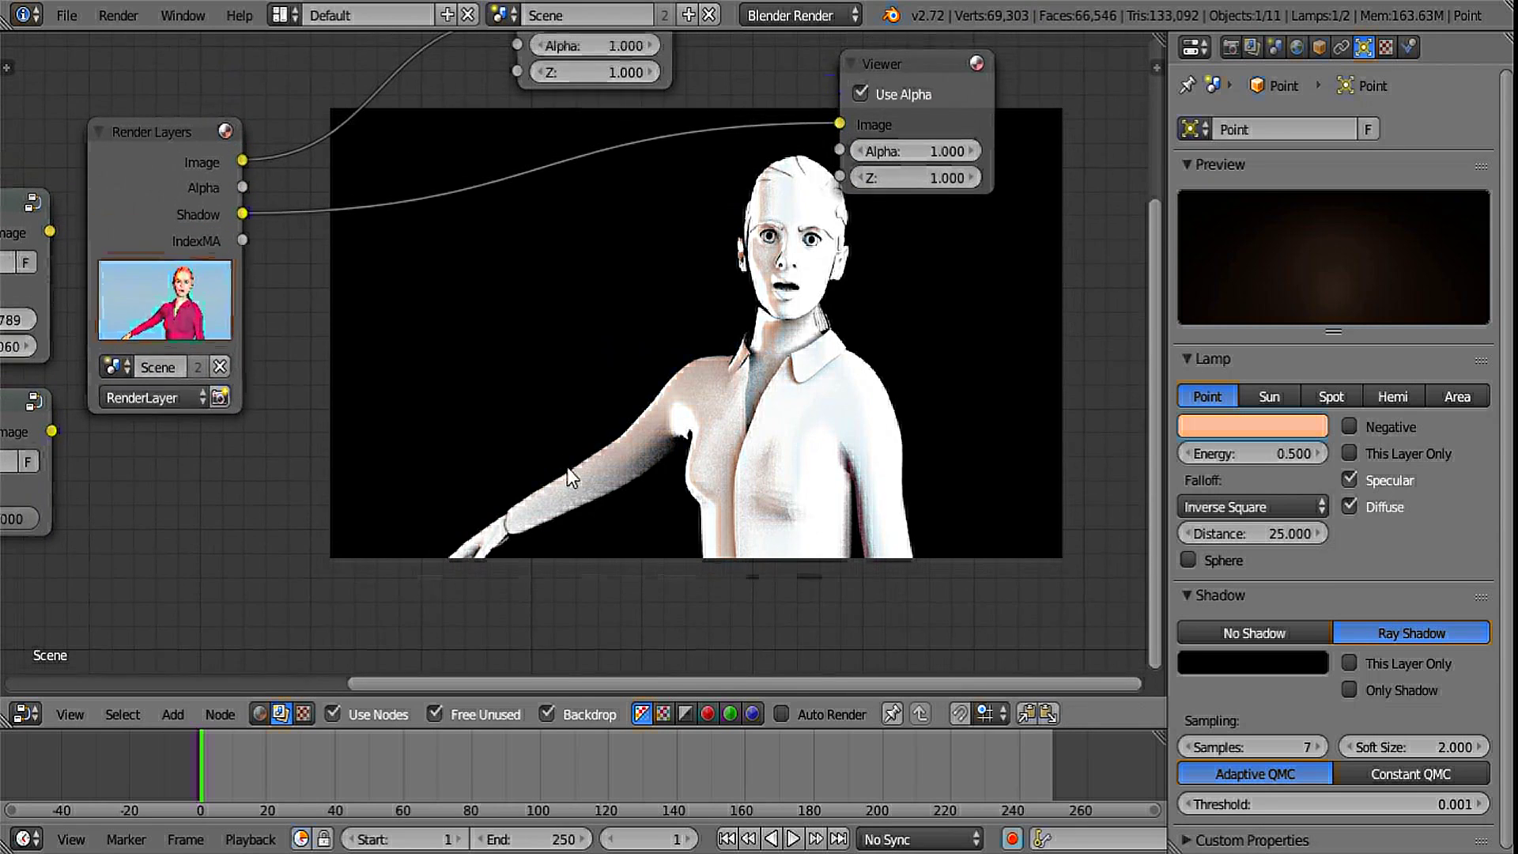
- Add an ID Mask node fed by the IndexMA pass, enable its Anti-Aliasing and show it in the Viewer
key("shift+a")
mouse_move(596, 434)
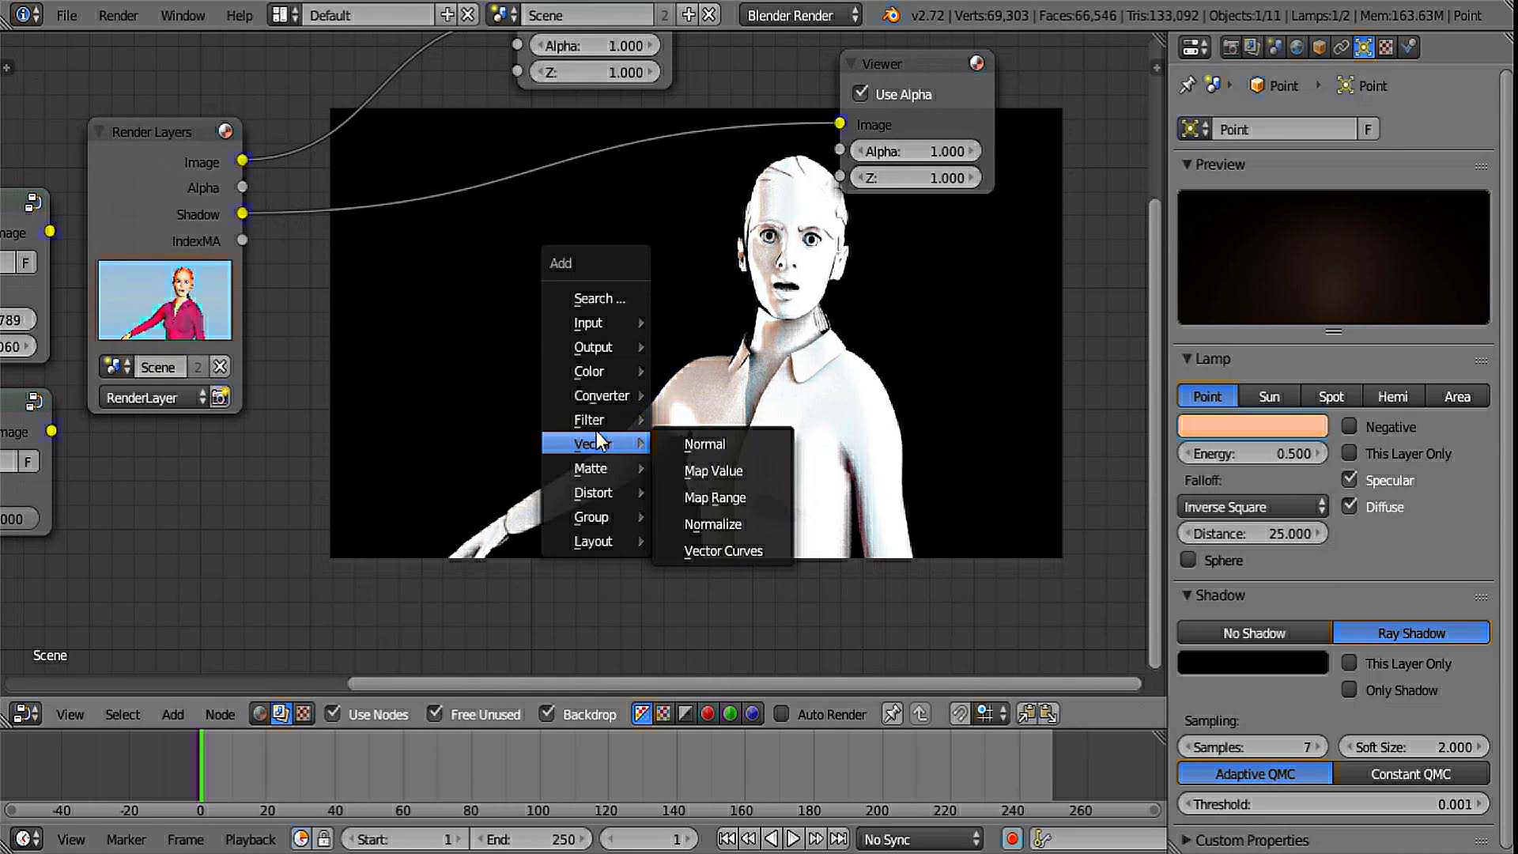
mouse_move(604, 399)
left_click(719, 495)
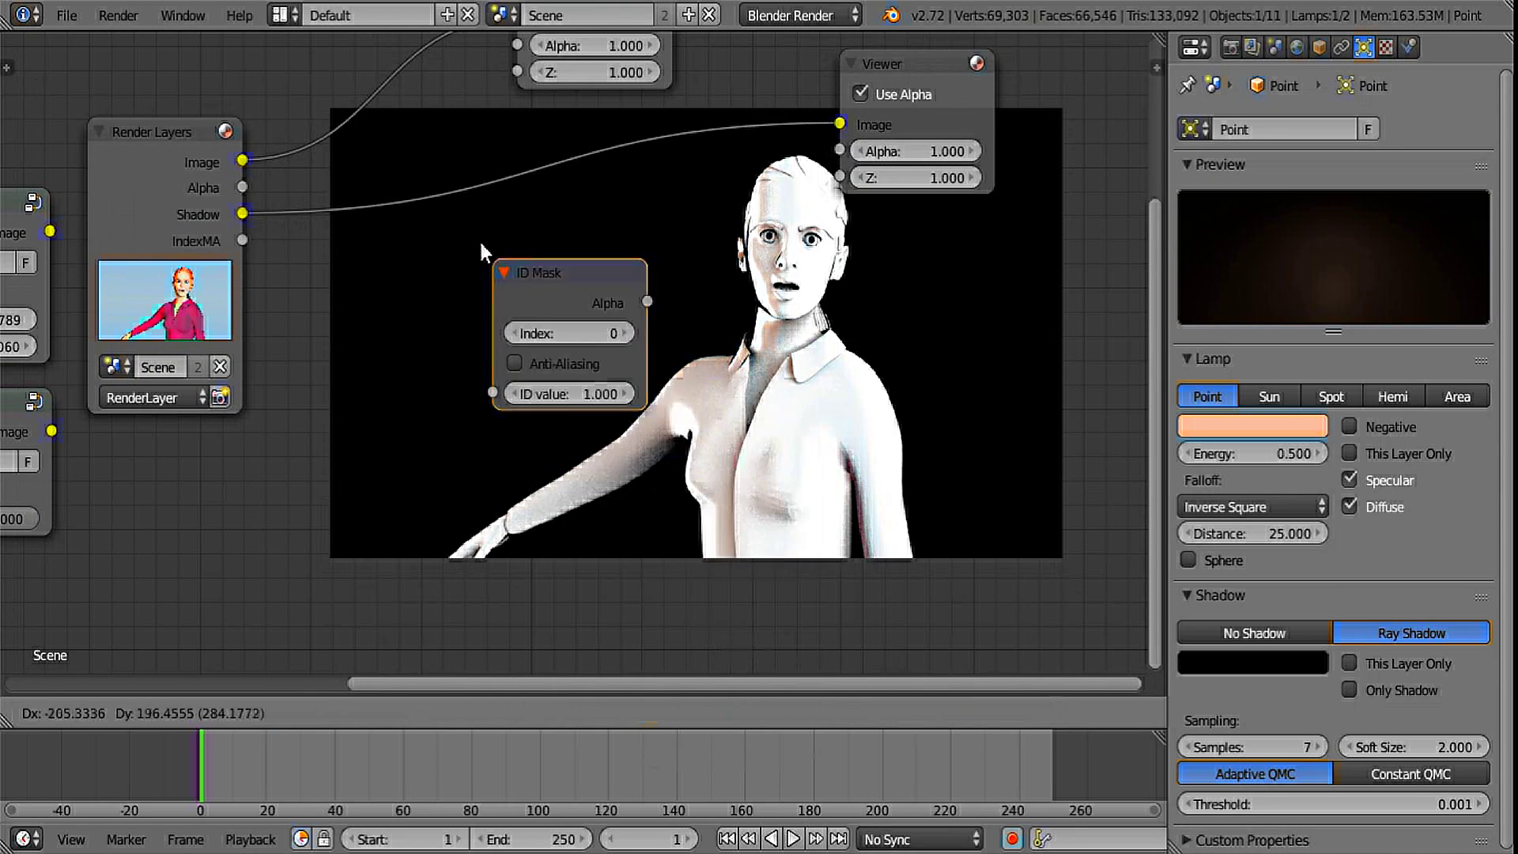
left_click(422, 174)
left_click_drag(242, 240, 427, 314)
left_click(449, 284)
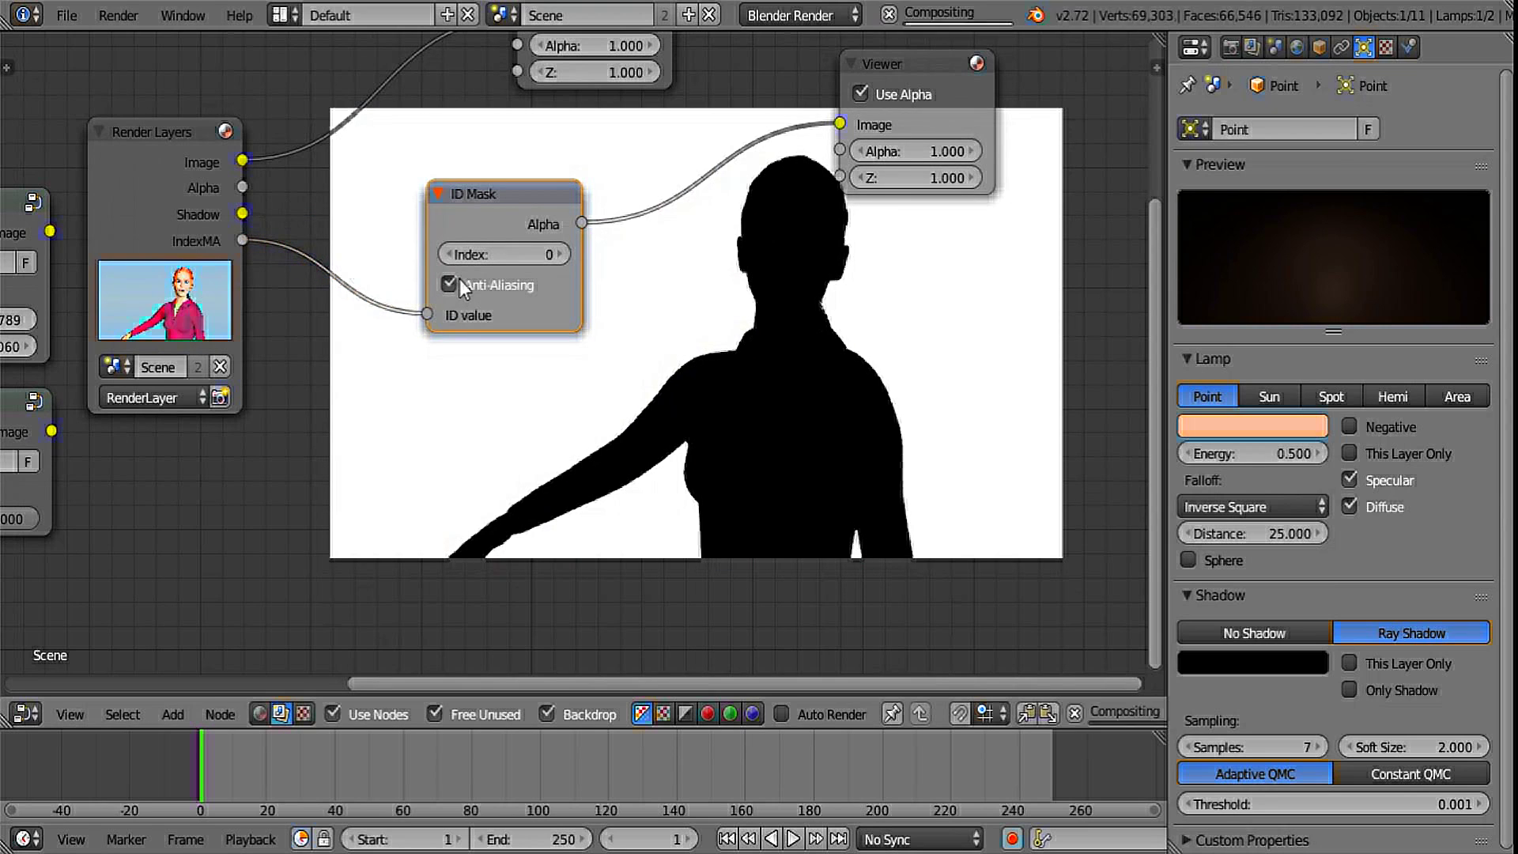
- Set the ID Mask's index to 5 and move the node below the Viewer link
left_click(566, 255)
left_click(566, 254)
left_click(566, 255)
left_click(566, 255)
left_click(565, 254)
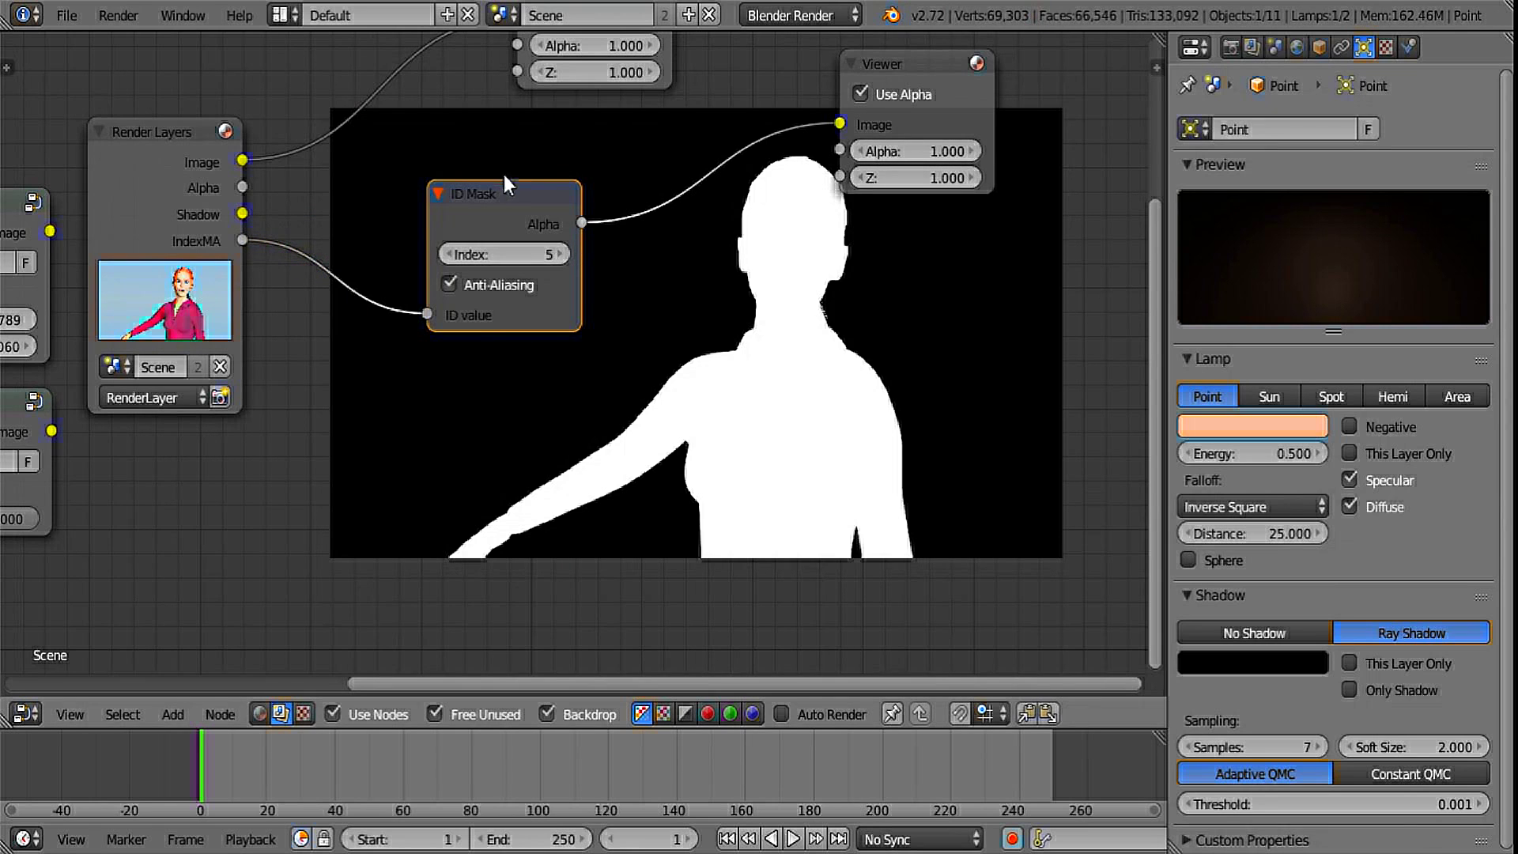
left_click_drag(504, 190, 413, 336)
- Insert a Mix node between the ID Mask and the Viewer, with the mask's Alpha driving its Fac
key("shift+a")
mouse_move(716, 438)
mouse_move(700, 414)
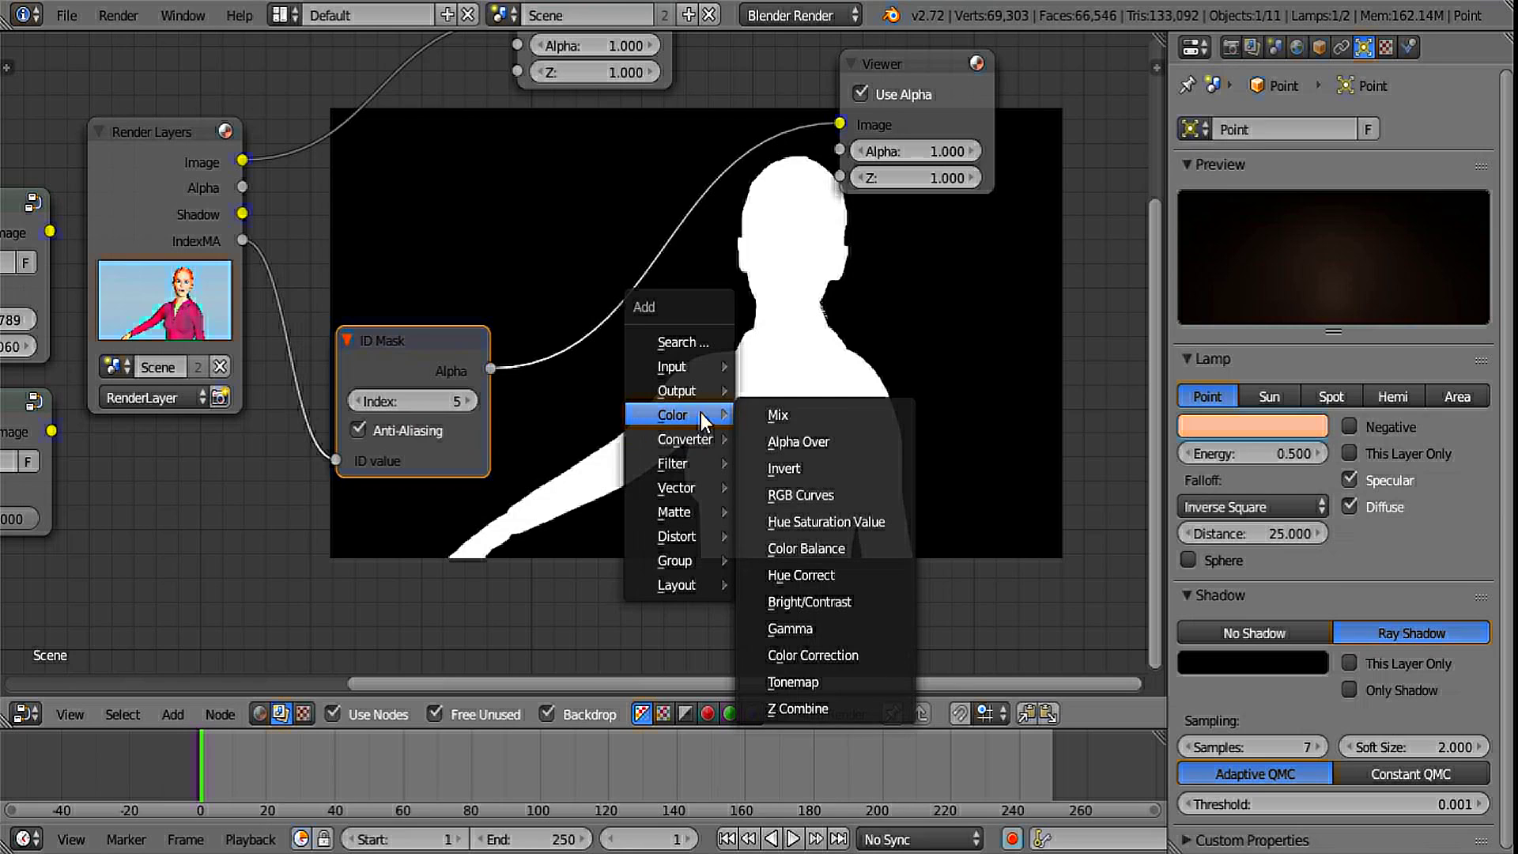
left_click(778, 415)
left_click(625, 230)
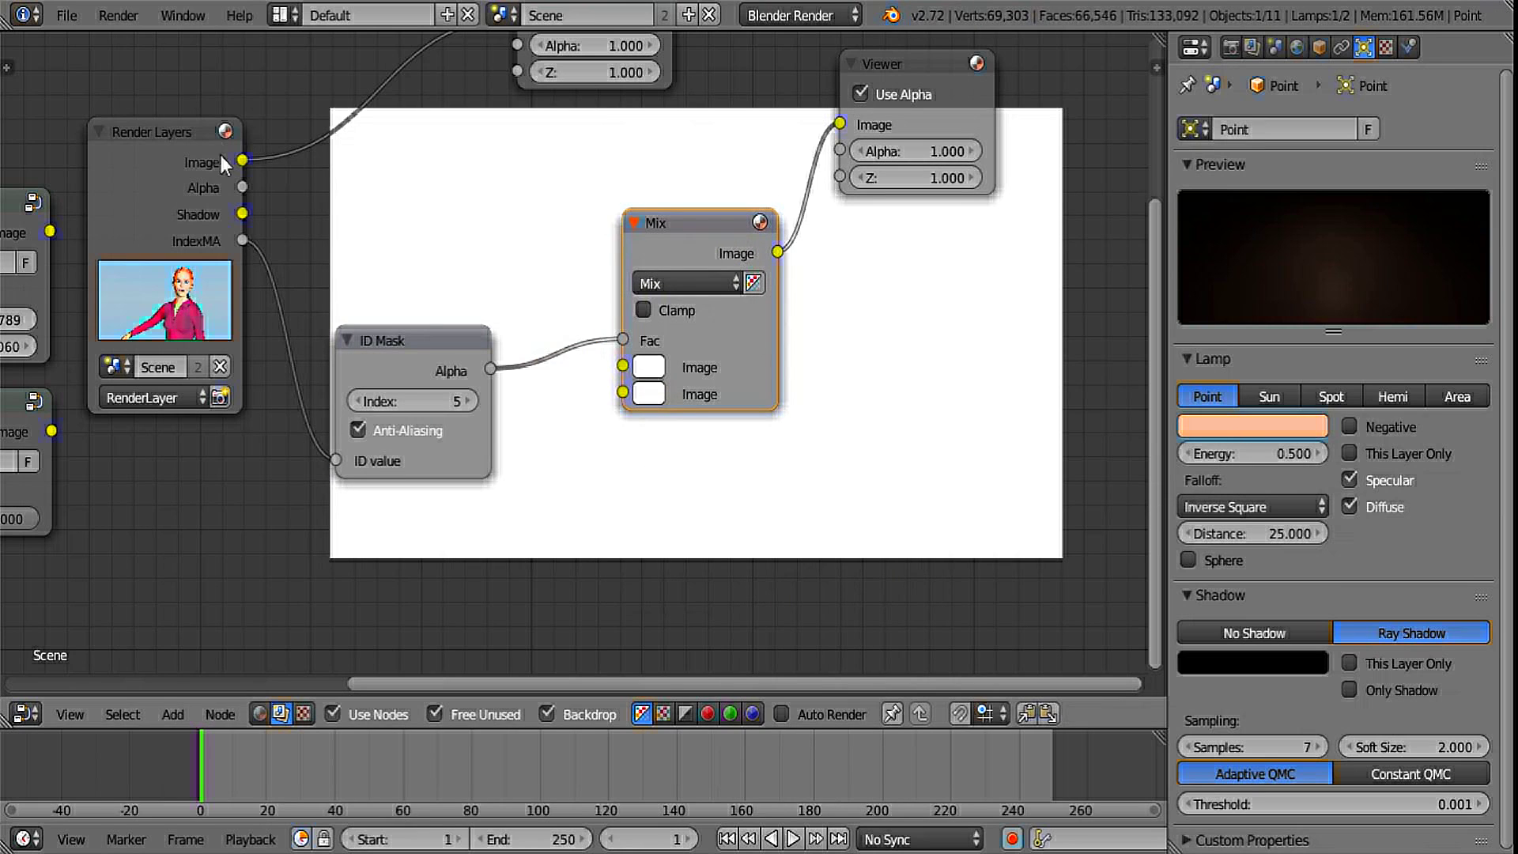
- Connect the Shadow pass to the Mix node's second Image input and move the Viewer node farther away
left_click_drag(243, 216, 623, 389)
middle_click_drag(747, 343, 374, 592)
left_click_drag(544, 314, 923, 168)
middle_click_drag(576, 590, 591, 425)
key("a")
key("shift+a")
mouse_move(738, 402)
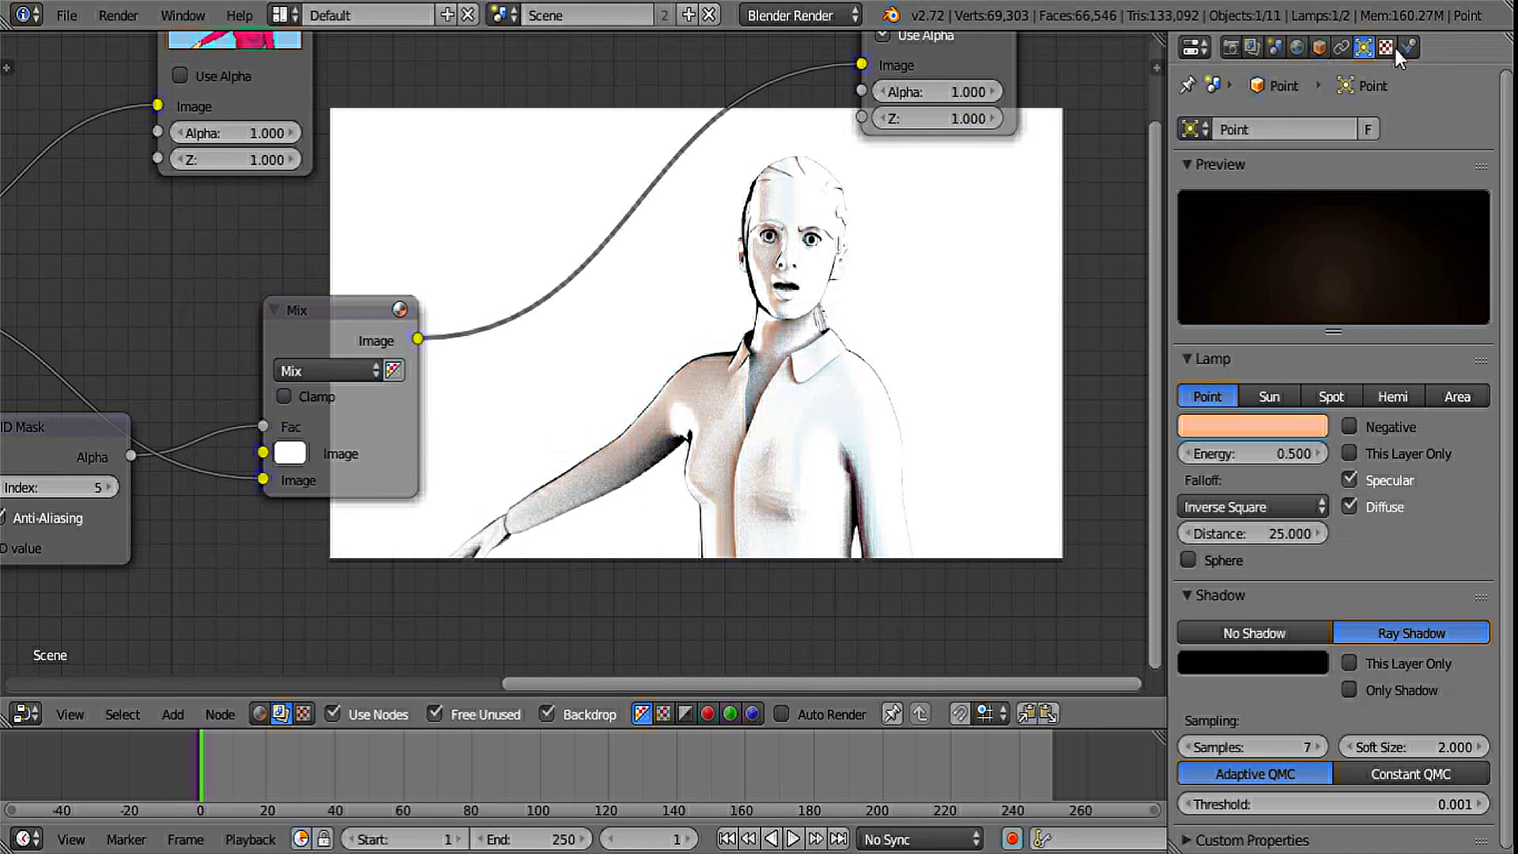
- Create a new brush texture and name it "Diagonal lines"
left_click(1386, 47)
left_click(1254, 128)
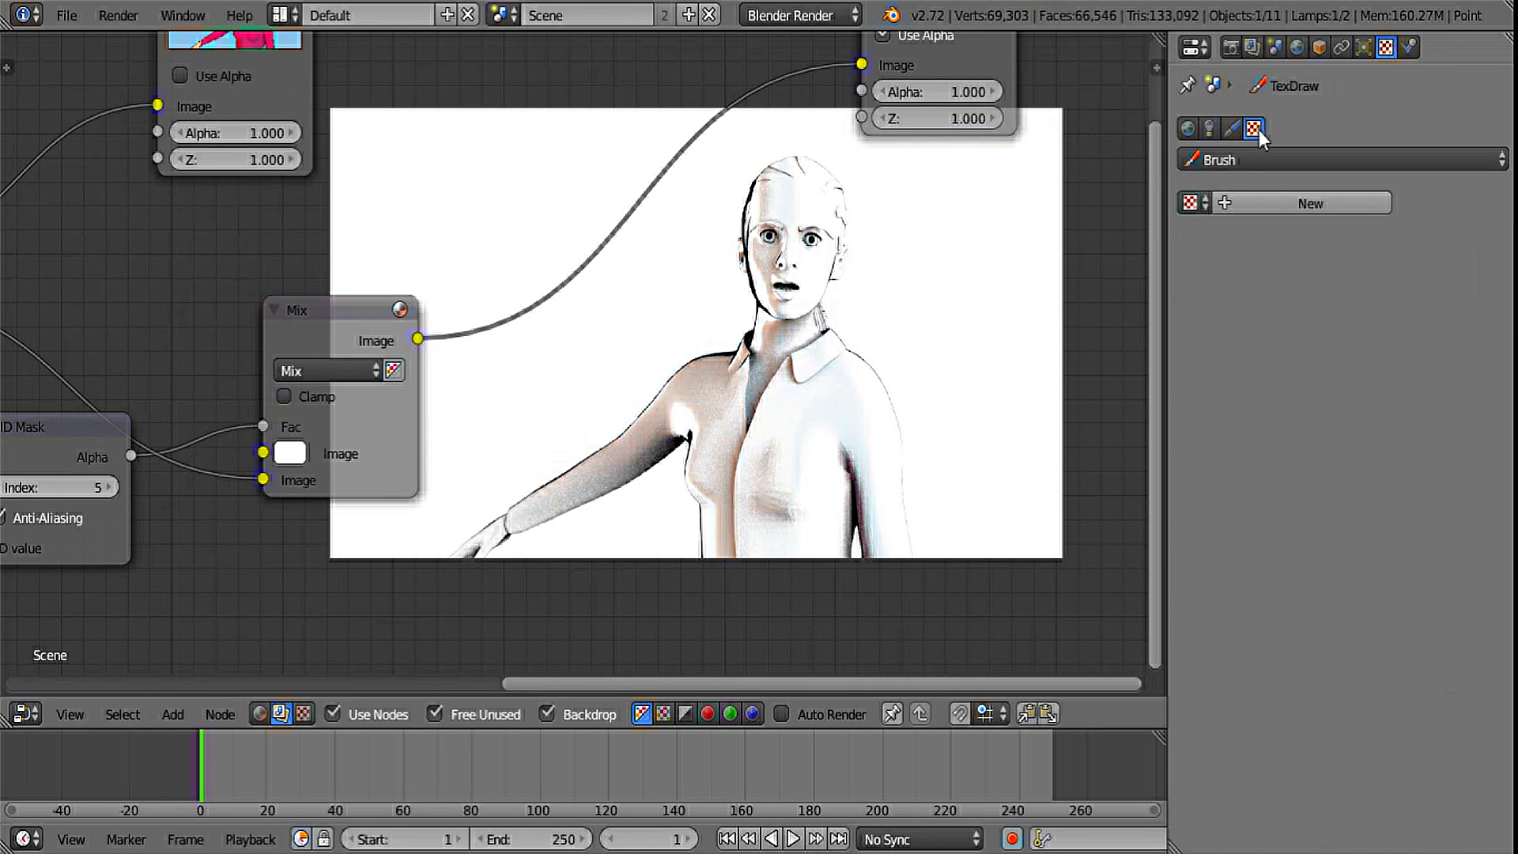
left_click(1266, 206)
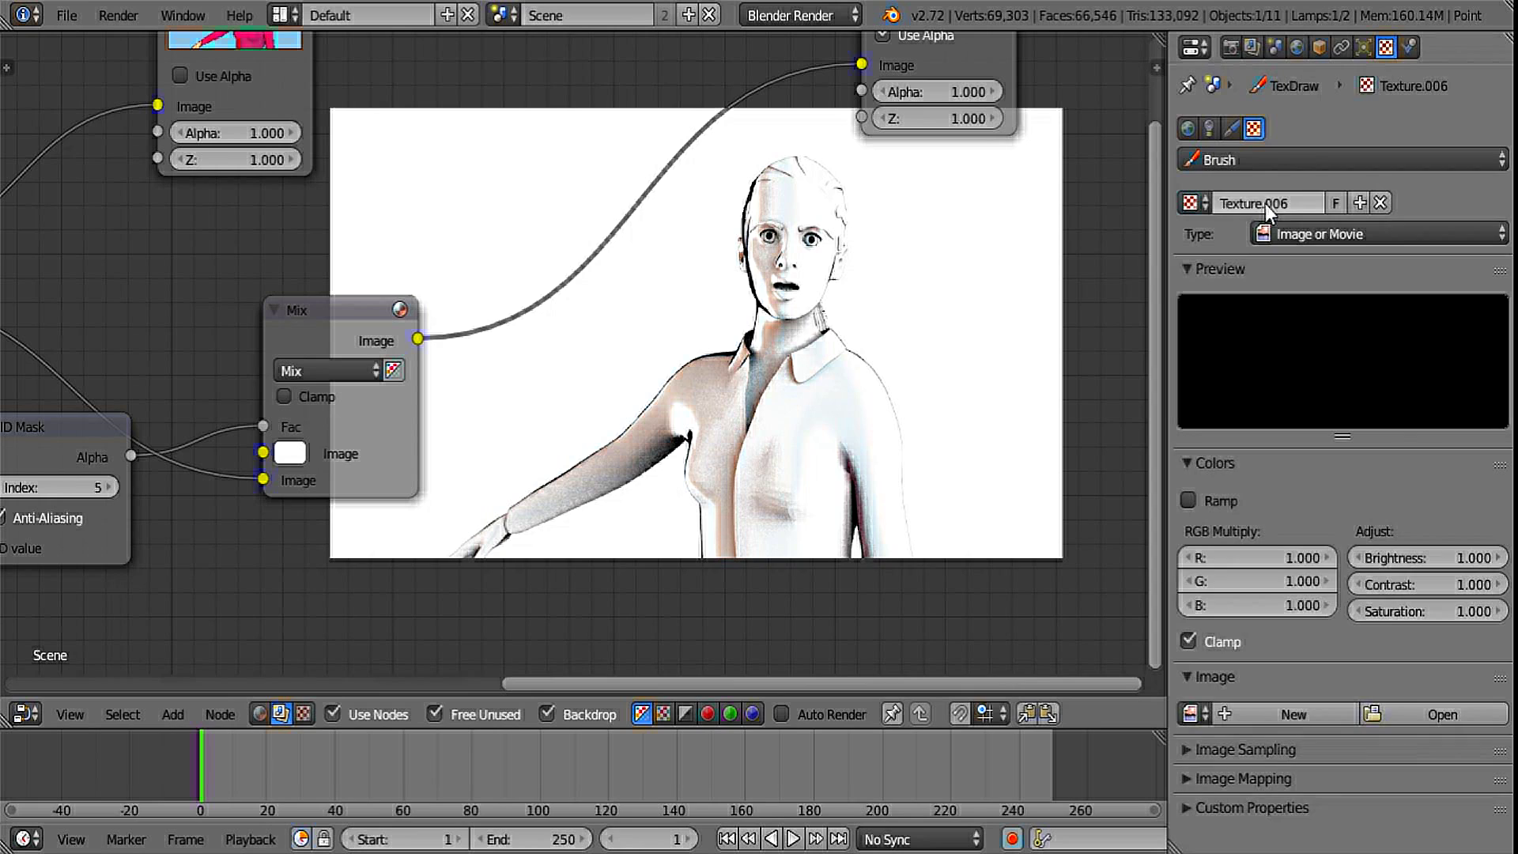
left_click(1263, 202)
type("Wood")
key("Return")
left_click(1263, 202)
type("Diagonal")
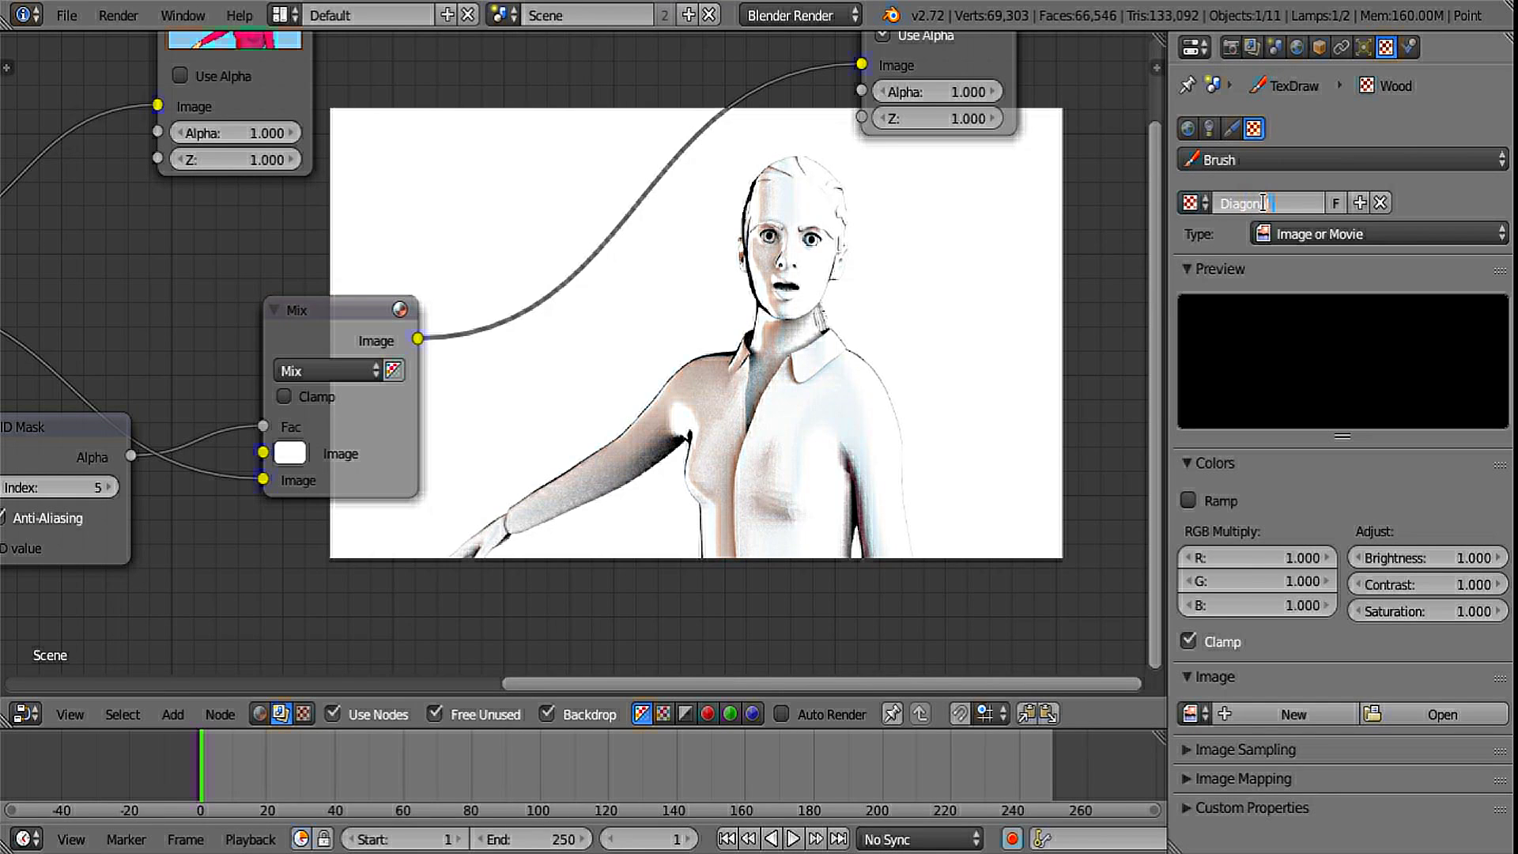
type(" lines")
key("Return")
- Set the Diagonal lines texture's type to Wood with the Band Noise pattern
left_click(1296, 236)
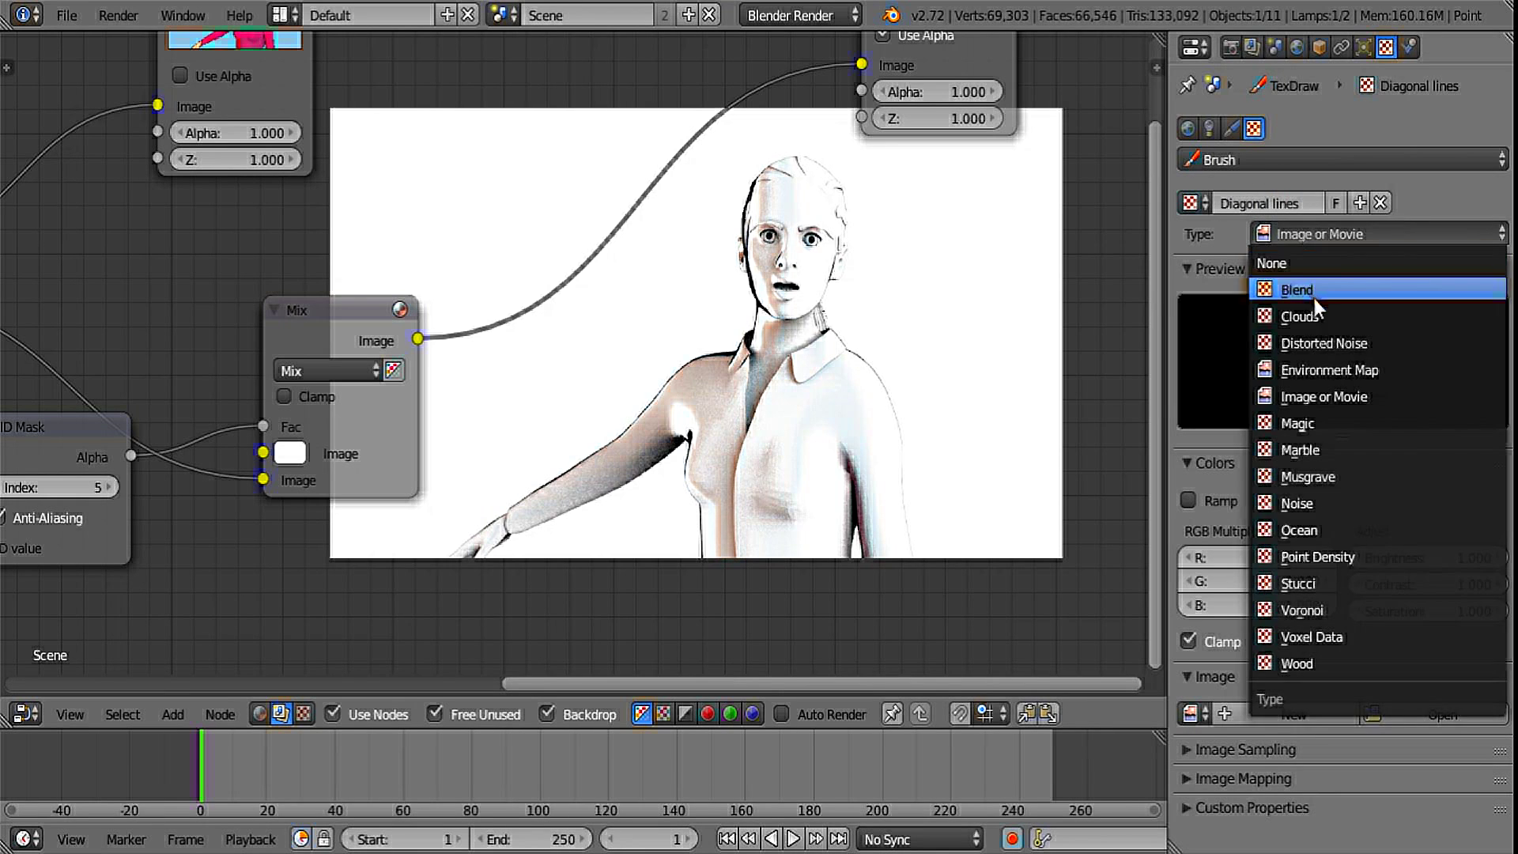
left_click(1304, 664)
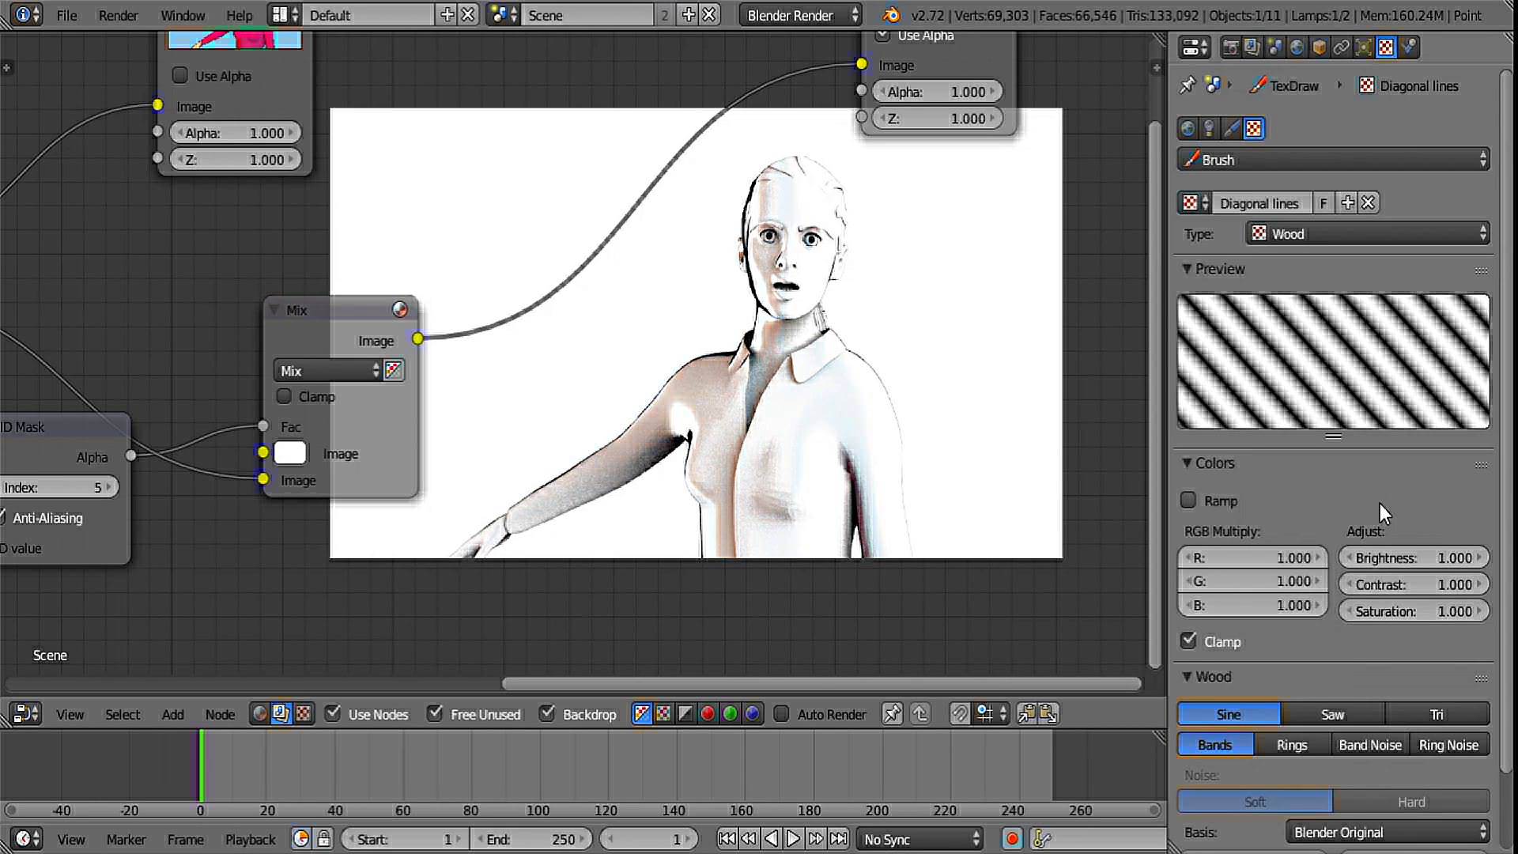
scroll(1367, 569, "down", 3)
left_click(1362, 663)
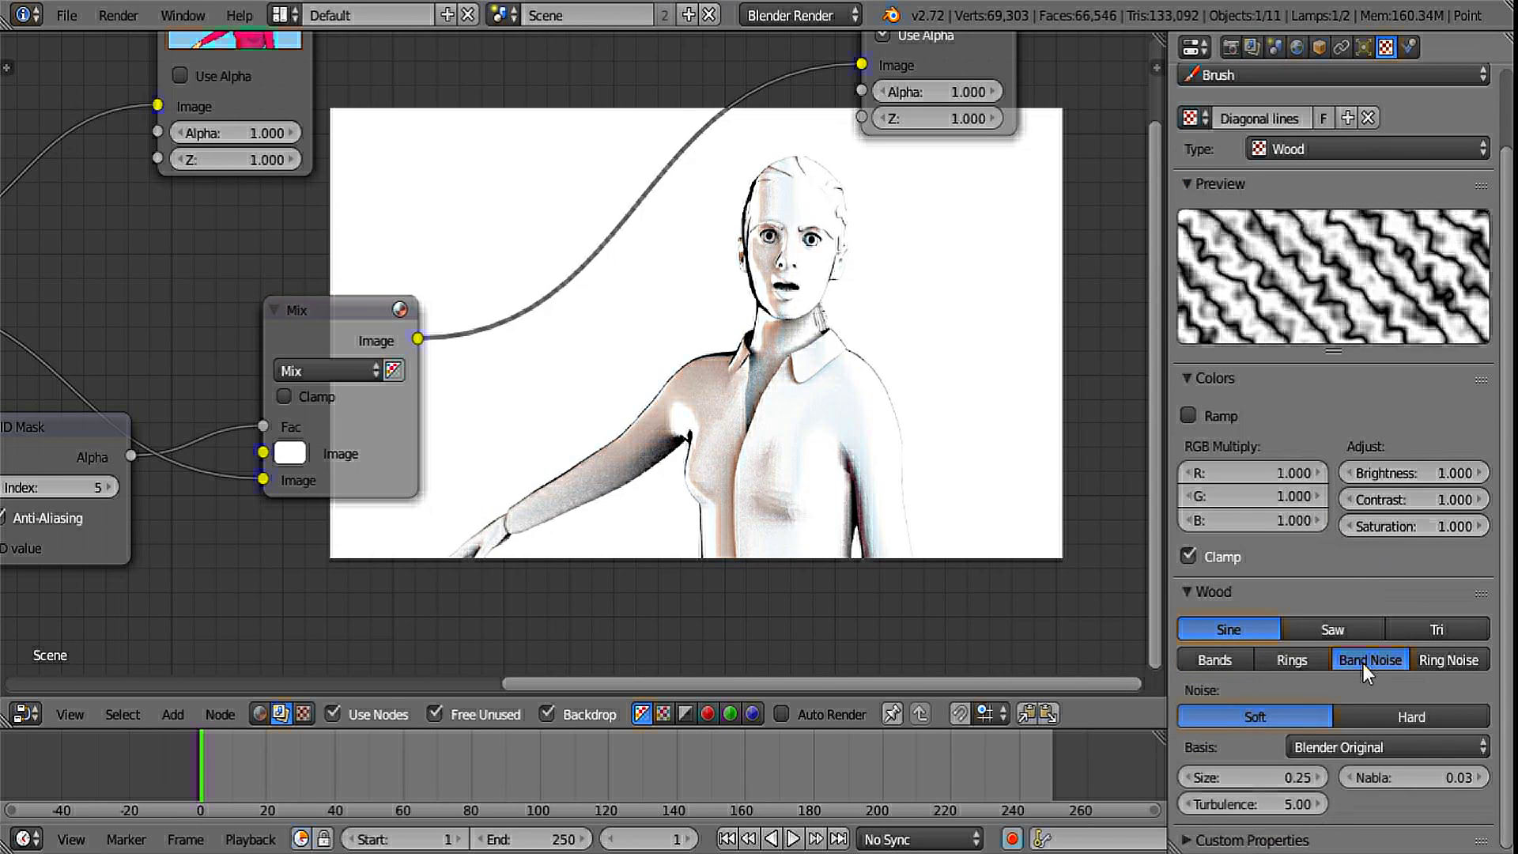
- Set the Diagonal lines texture's turbulence to 2.00
left_click(1266, 806)
type("2")
key("Return")
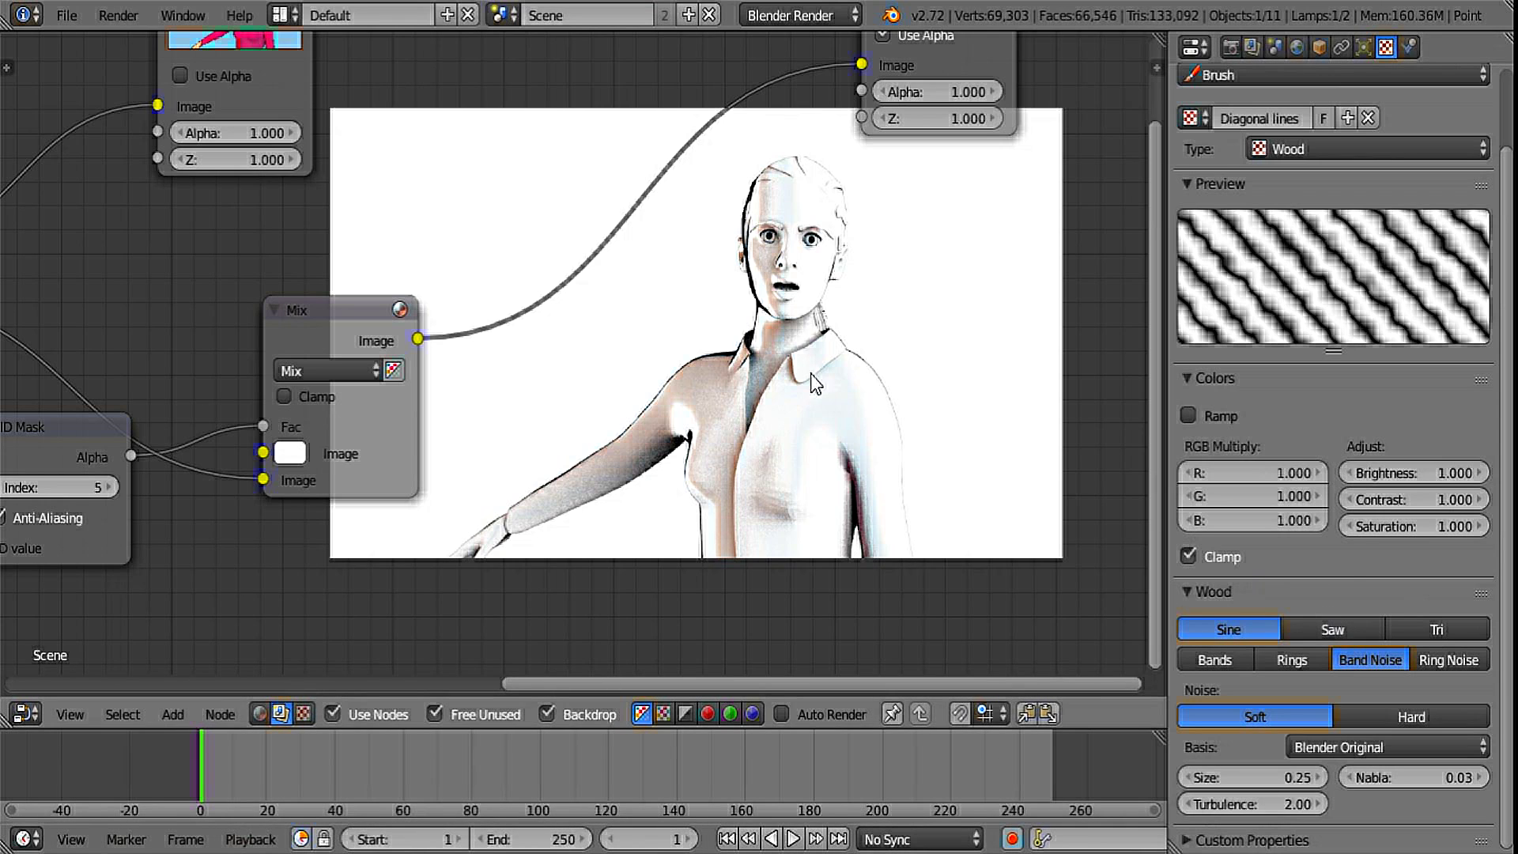
- Add a Texture input node to the compositor and assign the Diagonal lines texture to it
middle_click_drag(696, 357, 795, 348)
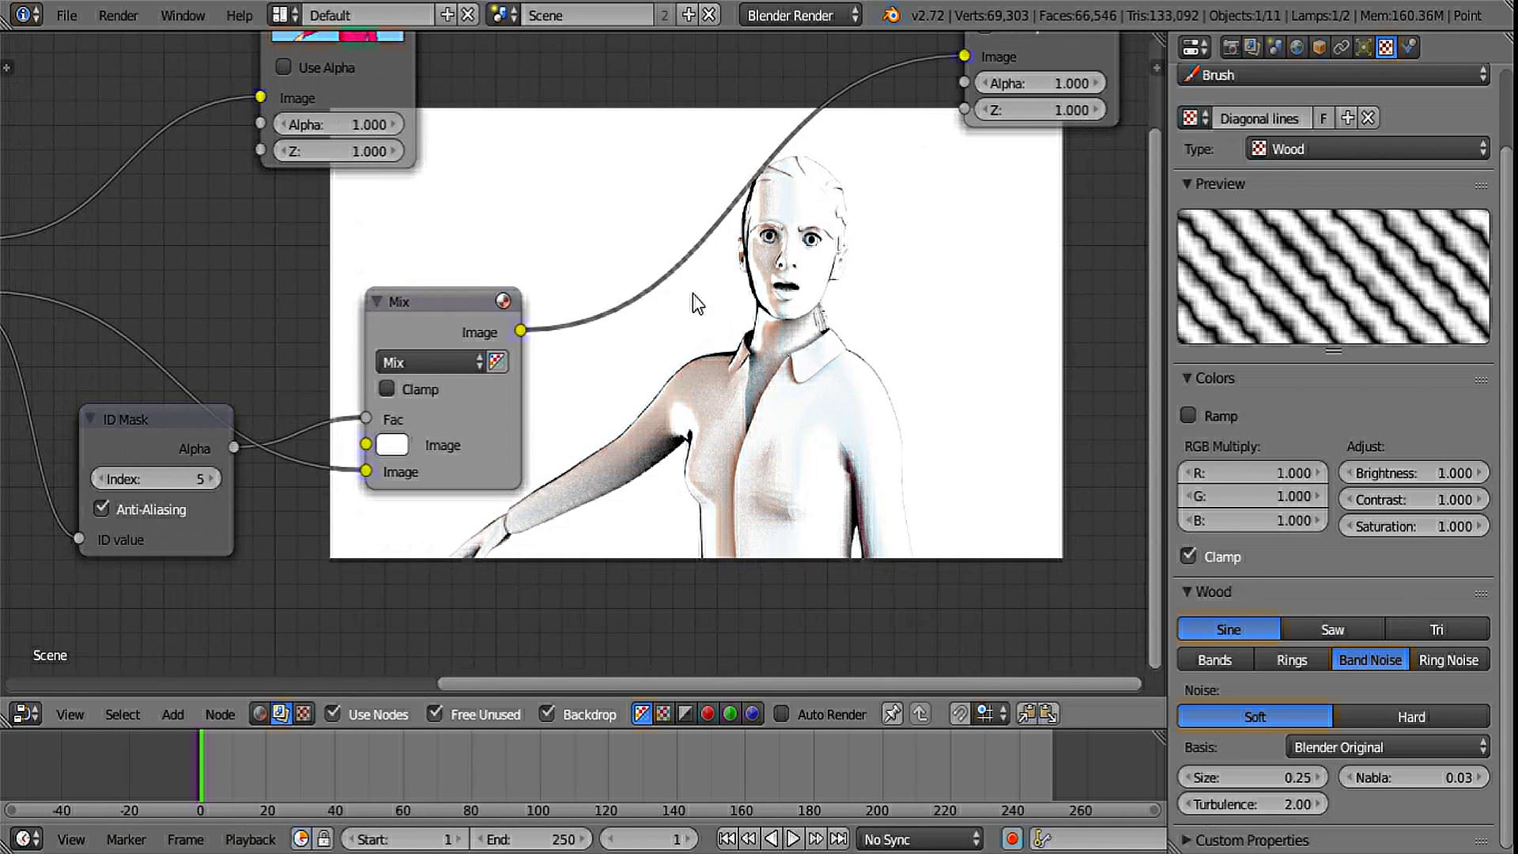
middle_click_drag(689, 441, 734, 352)
key("shift+a")
mouse_move(722, 356)
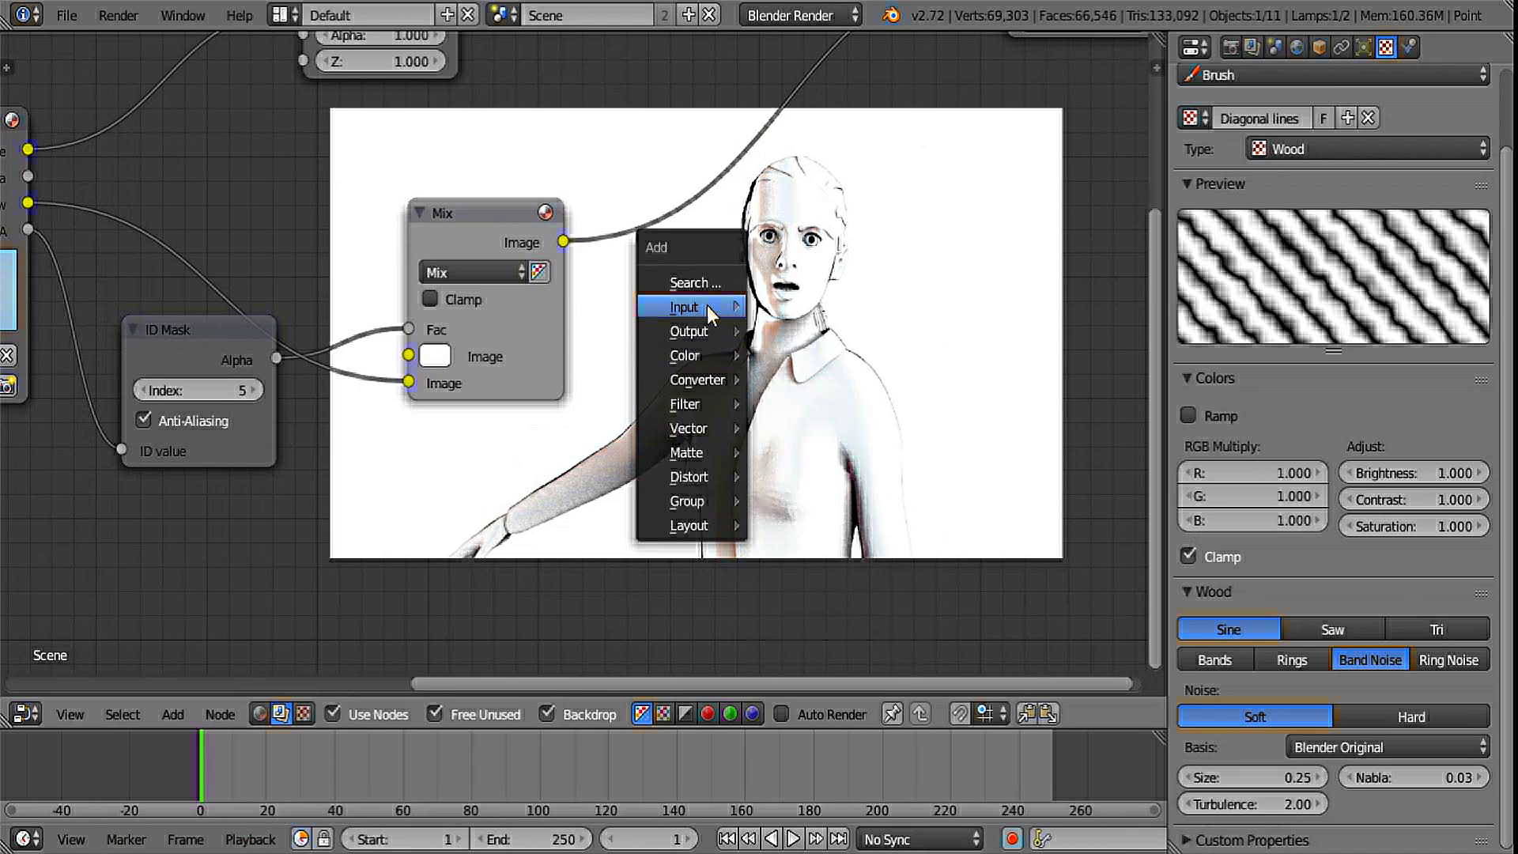
mouse_move(707, 306)
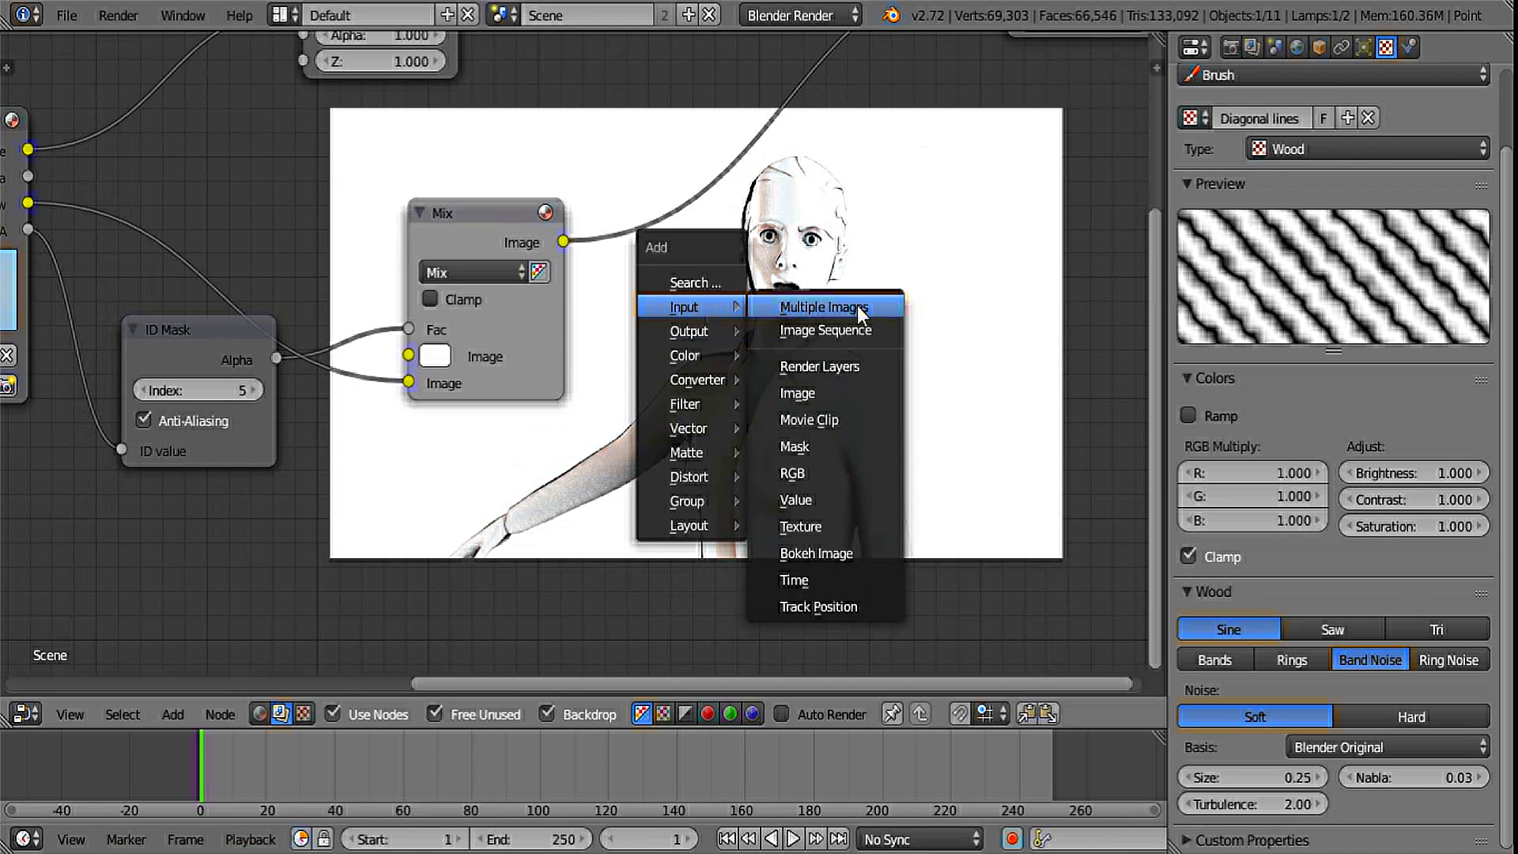
left_click(838, 527)
left_click(832, 484)
left_click(813, 415)
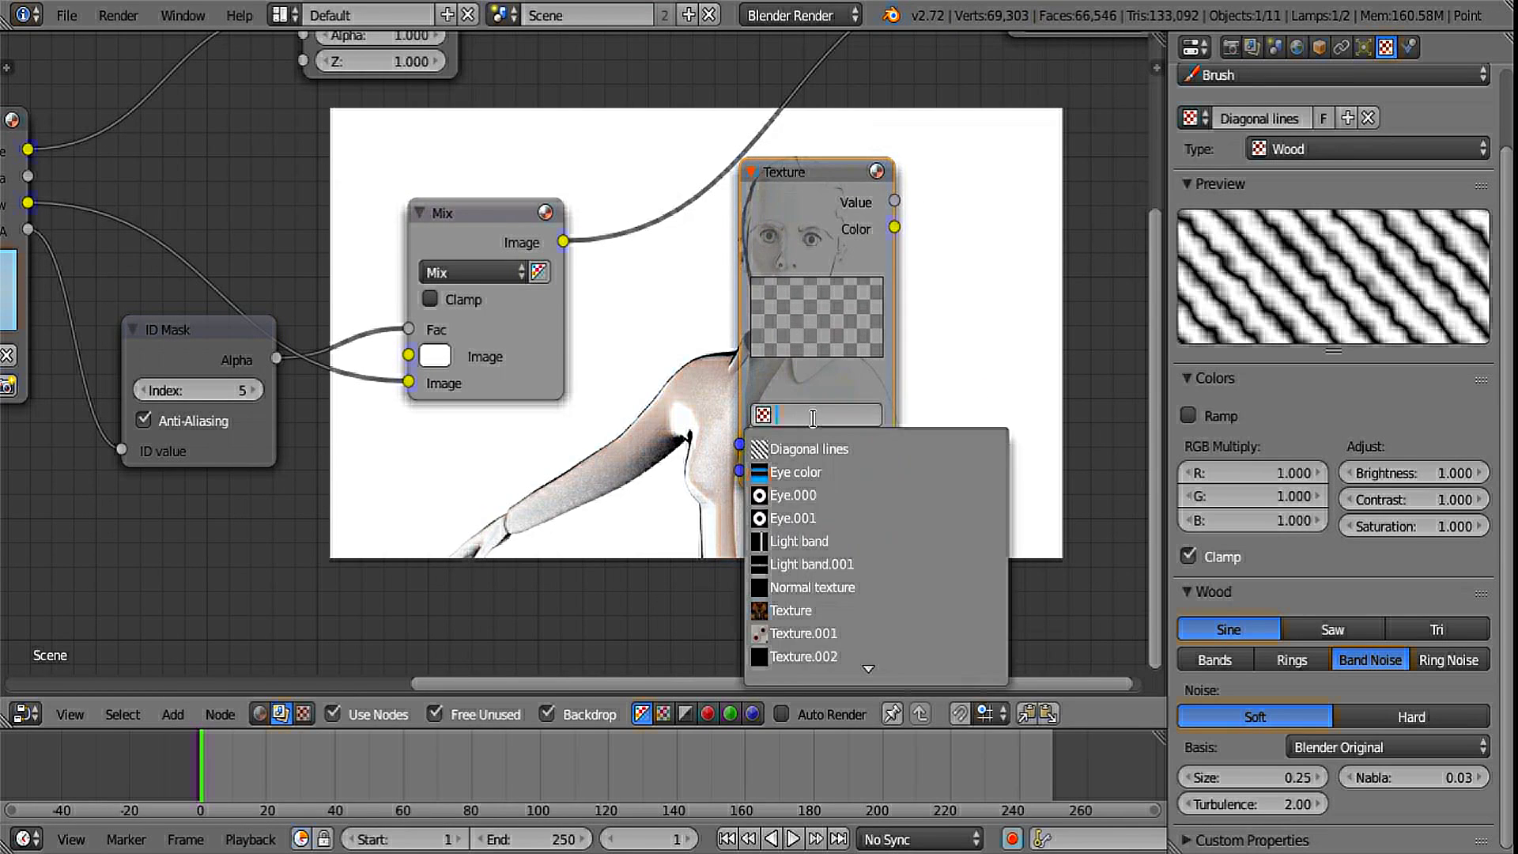
left_click(834, 445)
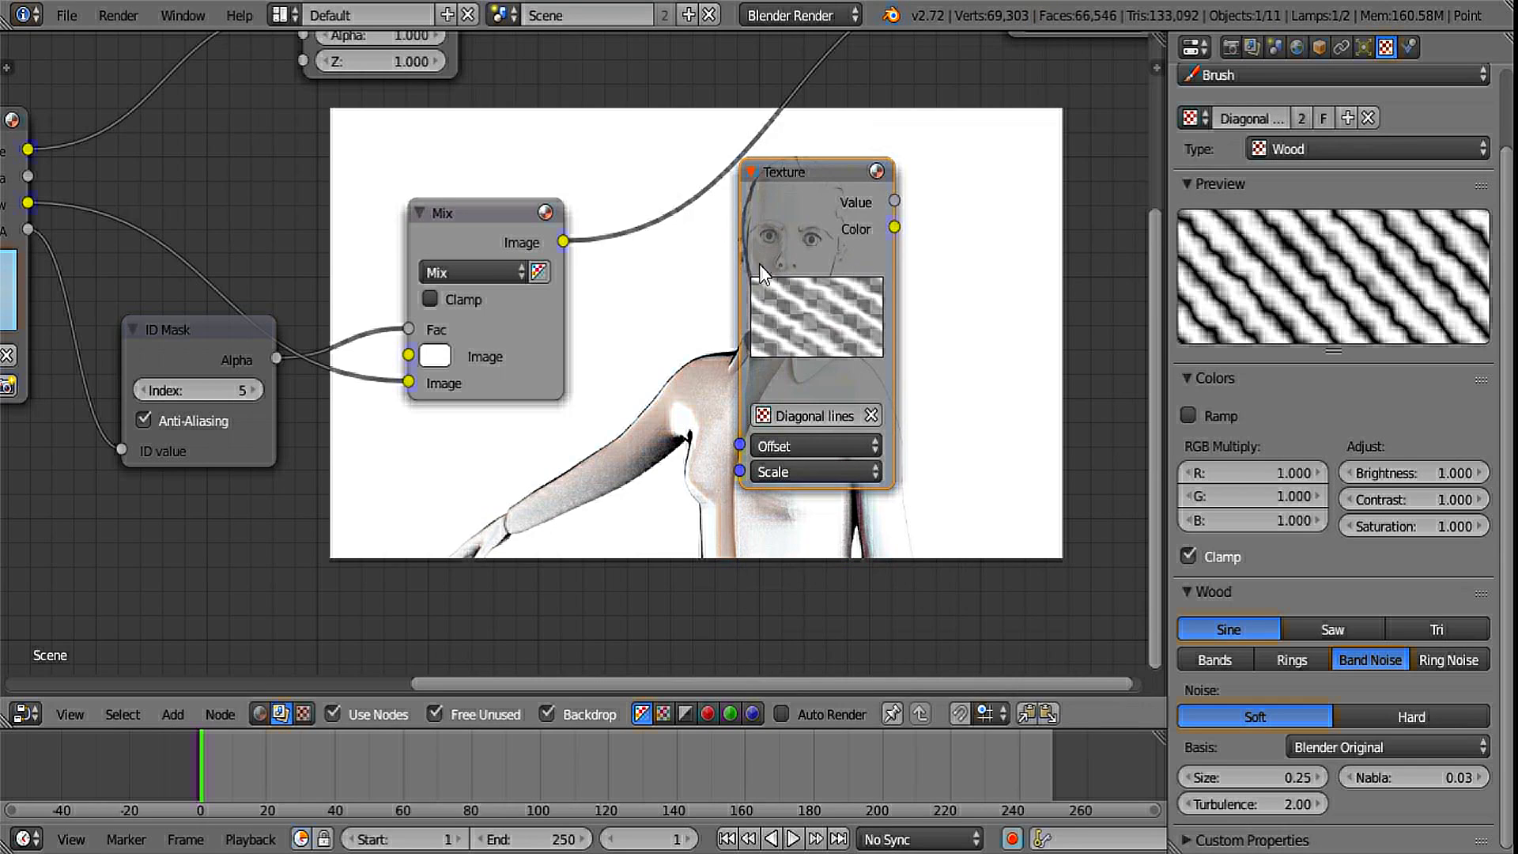
- Set the Texture node's scale to 45 on X, Y and Z
left_click(809, 479)
left_click(808, 501)
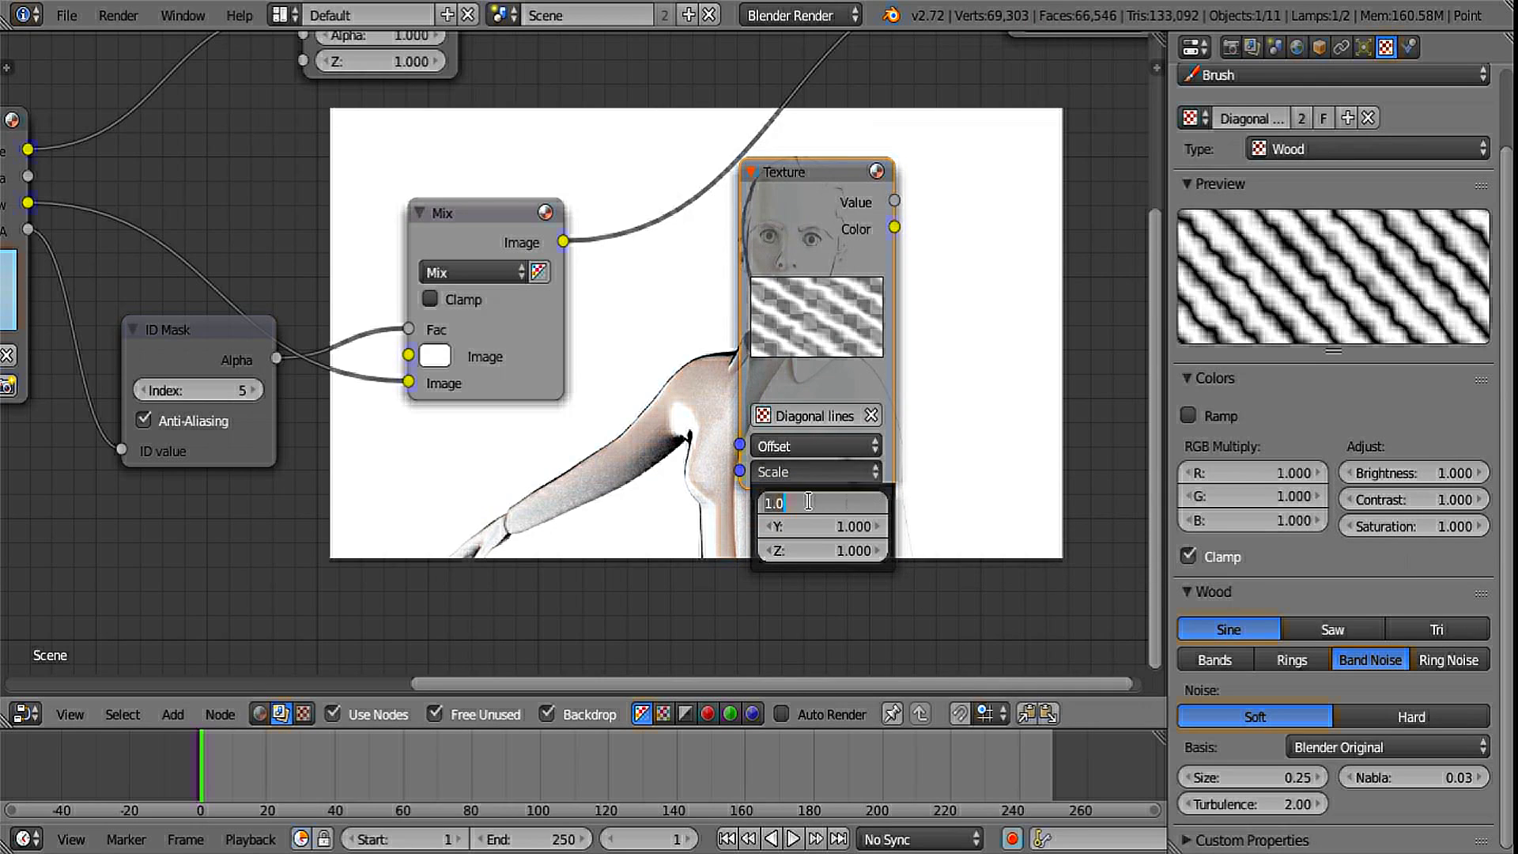
type("45")
key("Tab")
type("45")
key("Tab")
type("45")
key("Return")
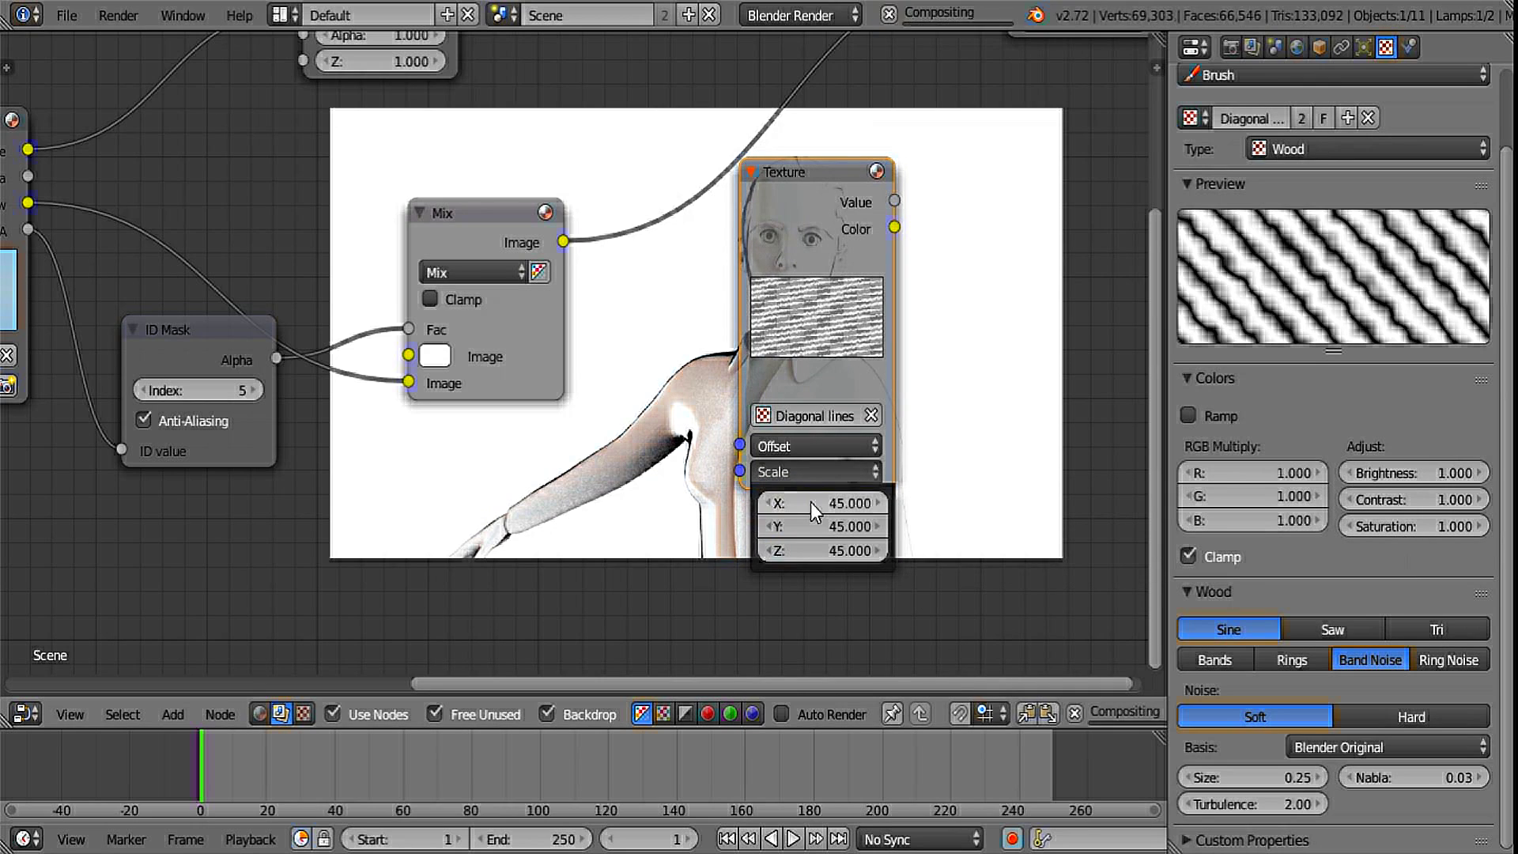
- Move the Texture node up beside the Composite node and place a duplicate of the Mix node below the Viewer
scroll(814, 259, "down", 3)
middle_click_drag(790, 239, 770, 390)
left_click_drag(770, 391, 632, 61)
left_click(567, 388)
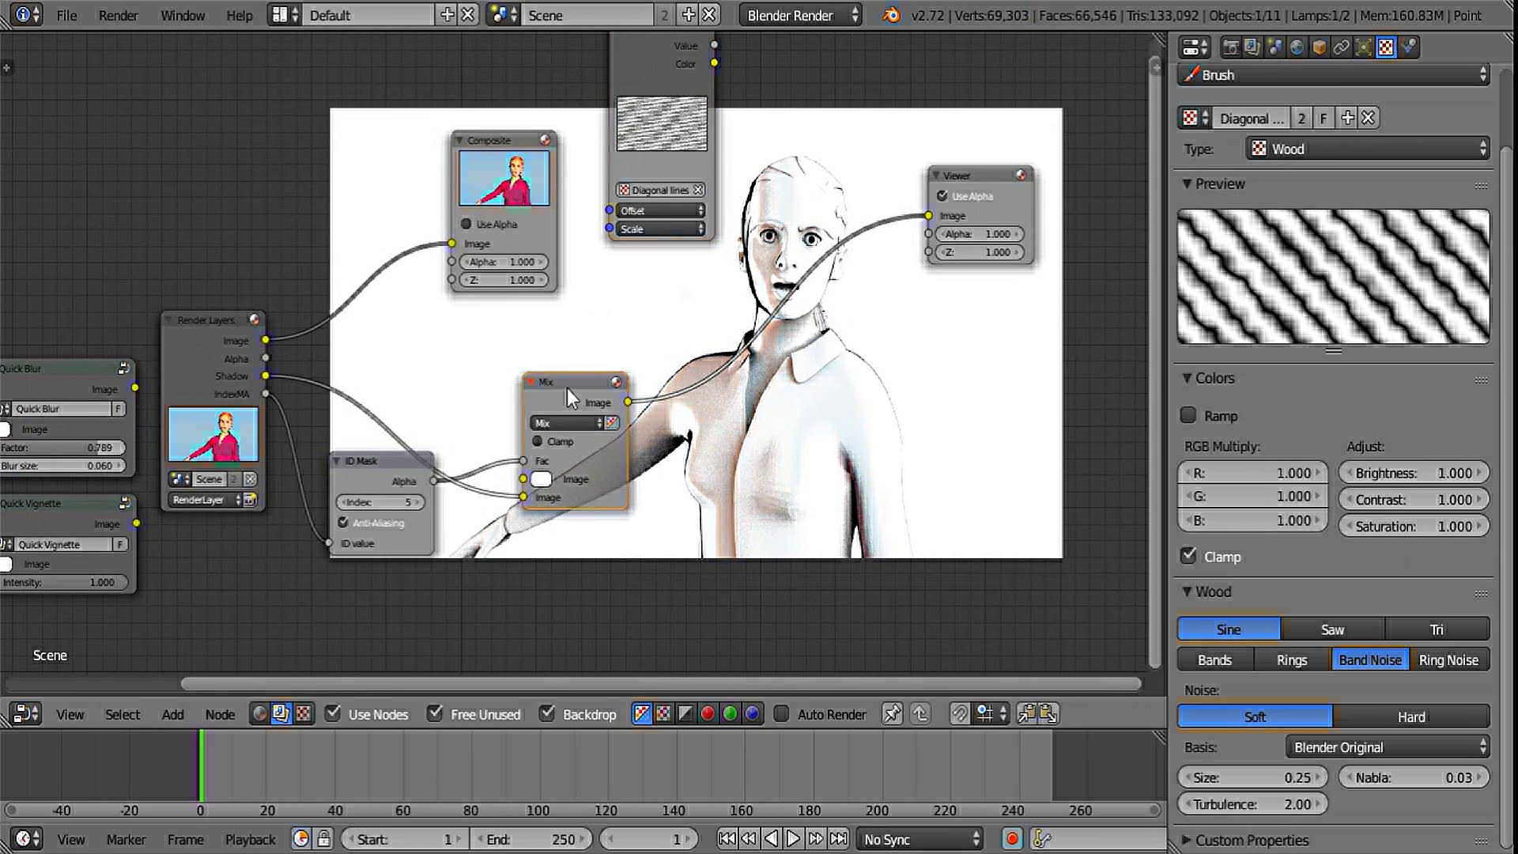
key("shift+d")
left_click(923, 358)
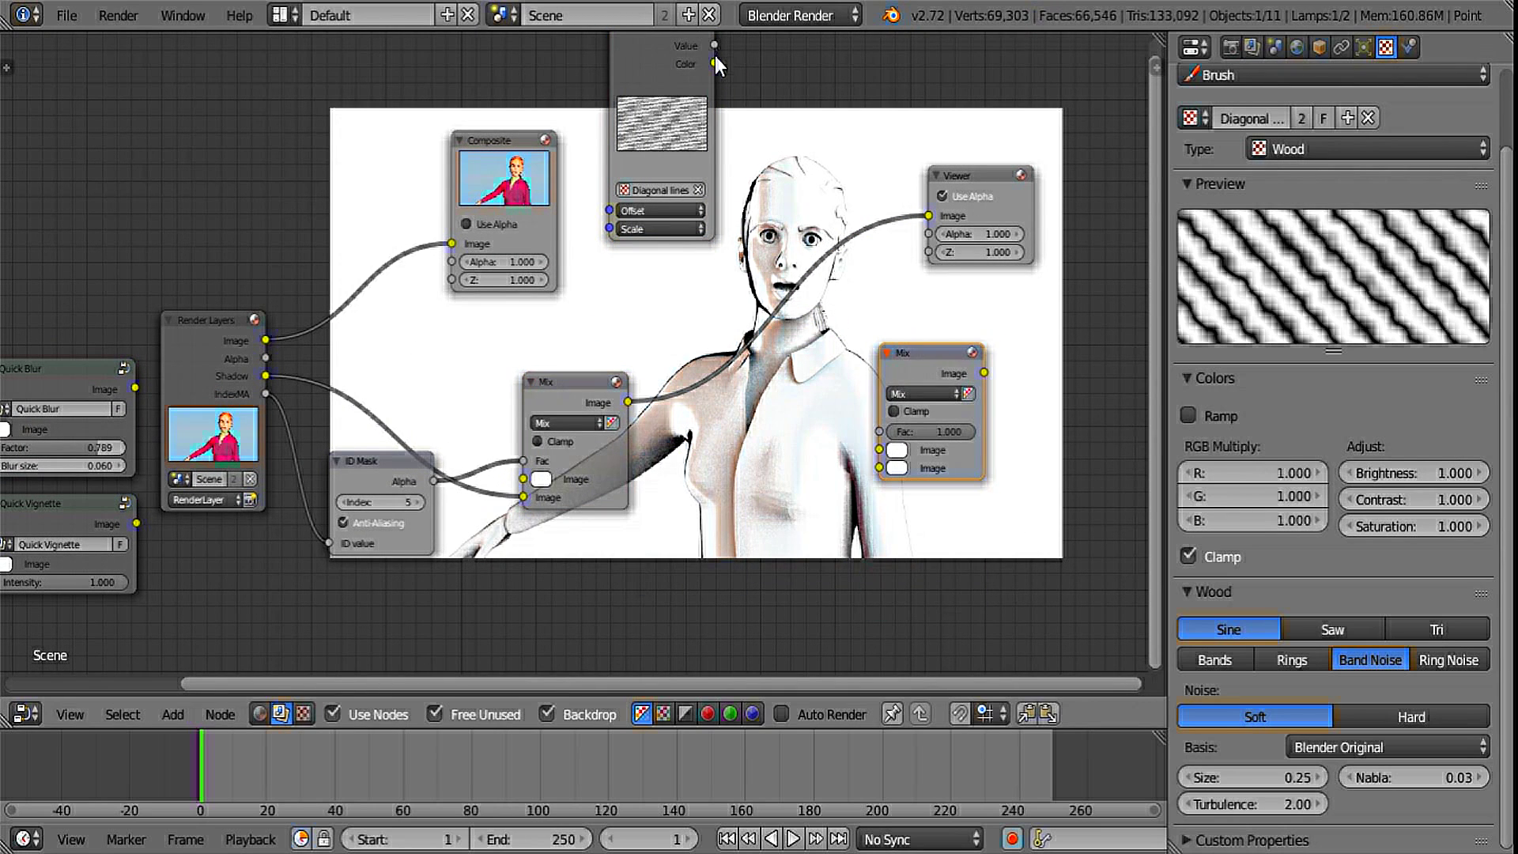
- Link the Texture's Color to the new Mix node's Fac, the first Mix's output to its first Image input, and its output to the Viewer
left_click_drag(714, 62, 879, 431)
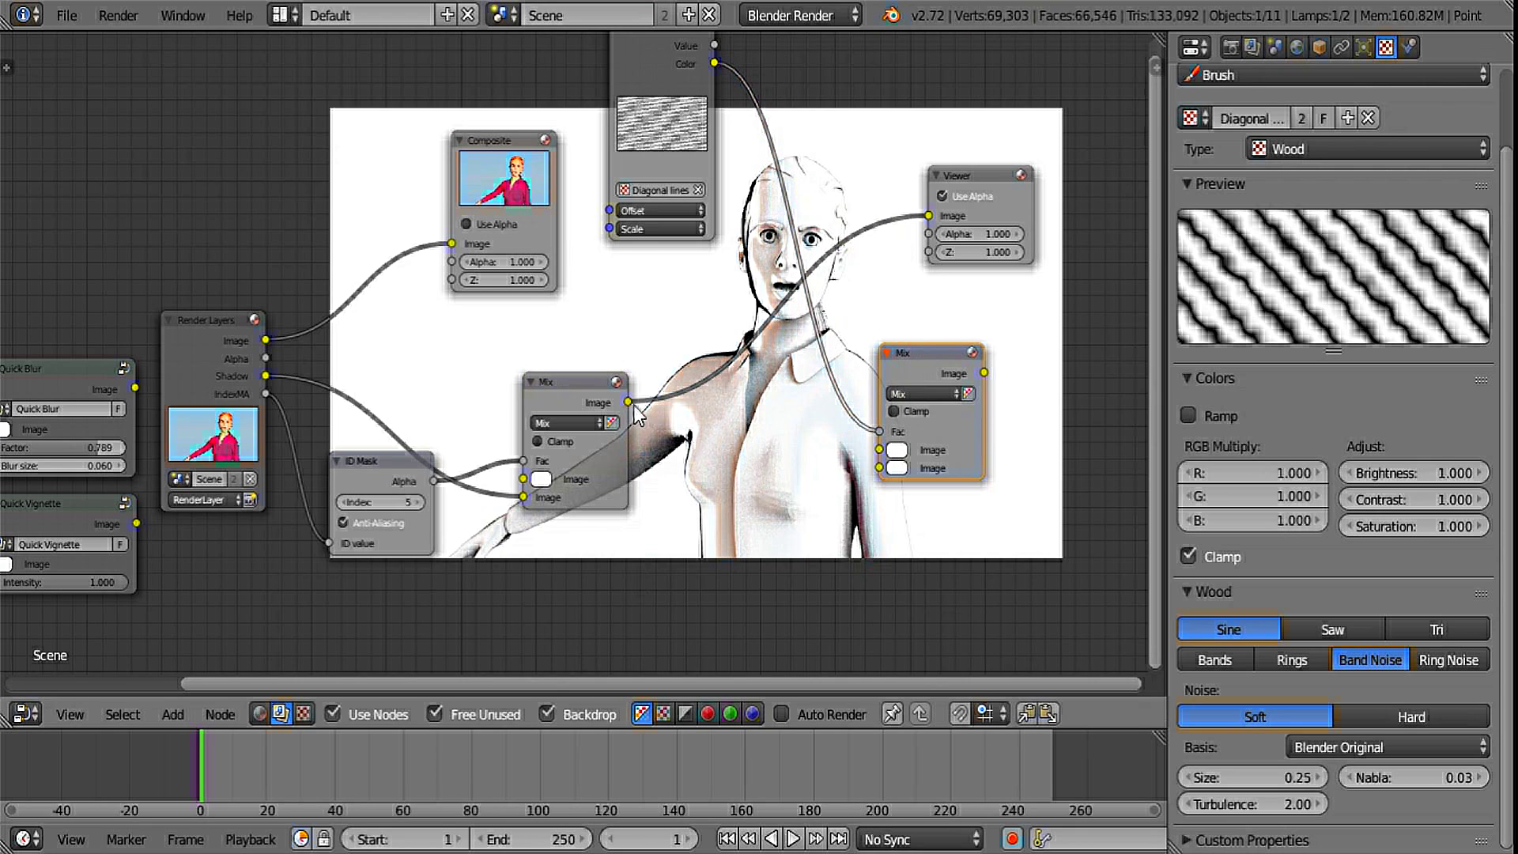
left_click_drag(630, 403, 879, 449)
mouse_move(984, 372)
left_mouse_down()
mouse_move(988, 222)
mouse_move(929, 216)
left_mouse_up()
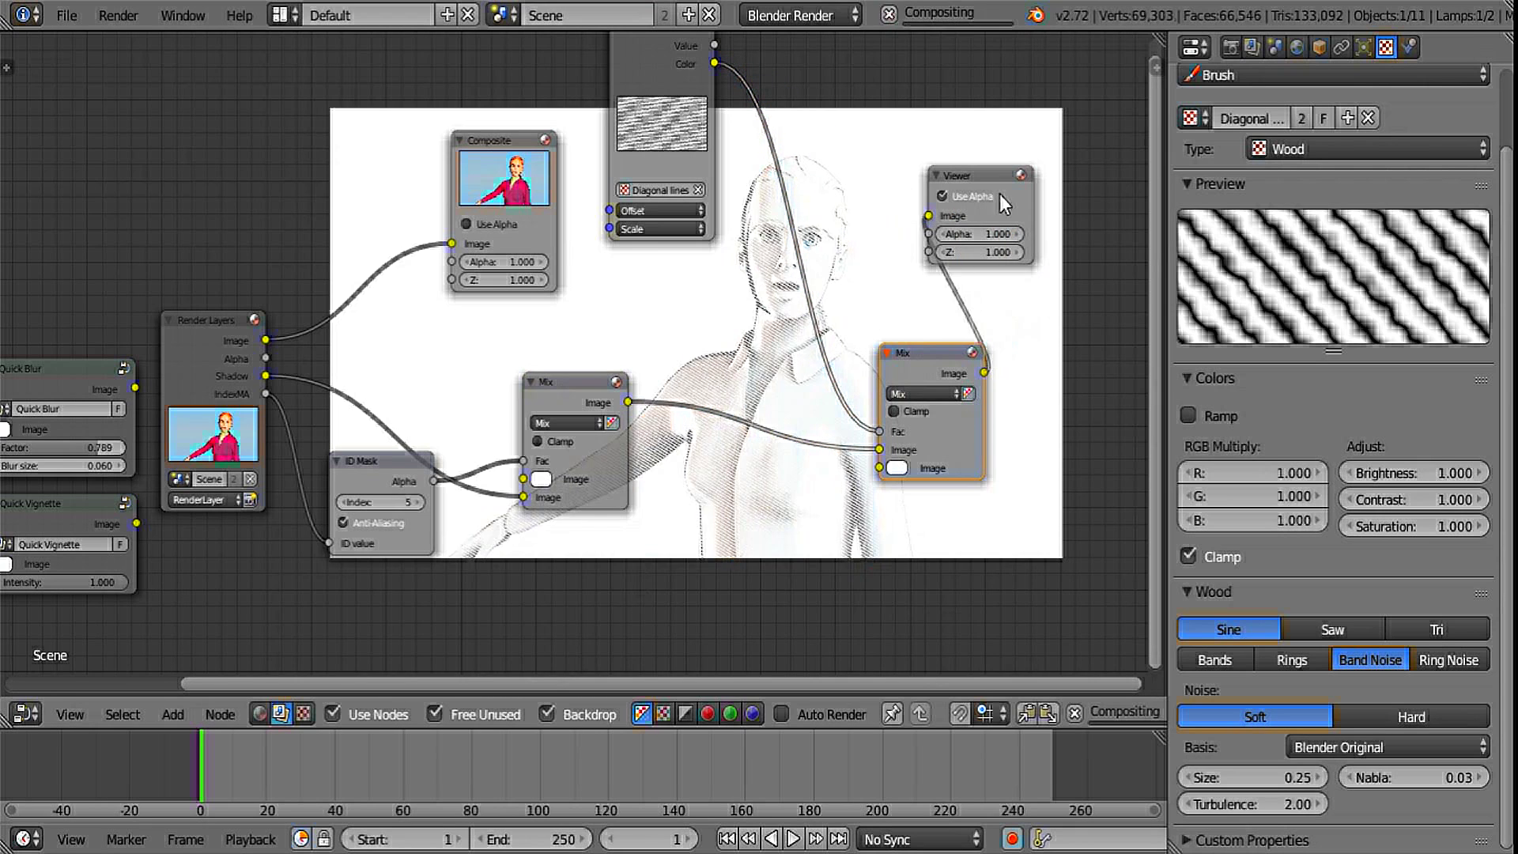
- Move the Viewer farther away and raise the second Mix node to tidy the node layout
middle_click_drag(1000, 198, 800, 244)
scroll(800, 244, "up", 2)
left_click_drag(821, 193, 1004, 196)
middle_click_drag(892, 487, 757, 247)
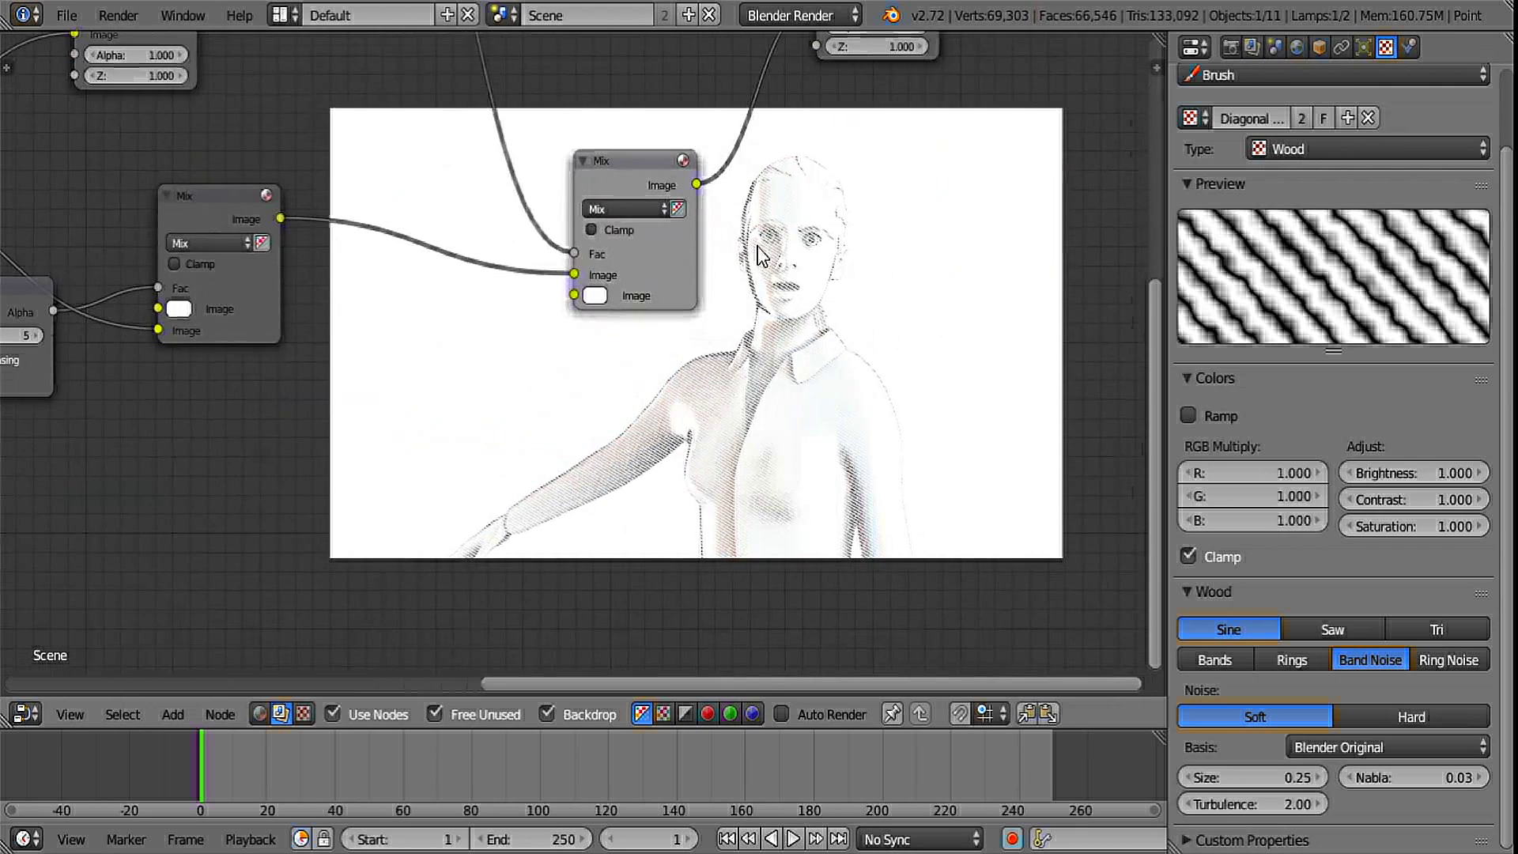
left_click_drag(634, 180, 546, 16)
middle_click_drag(682, 254, 793, 443)
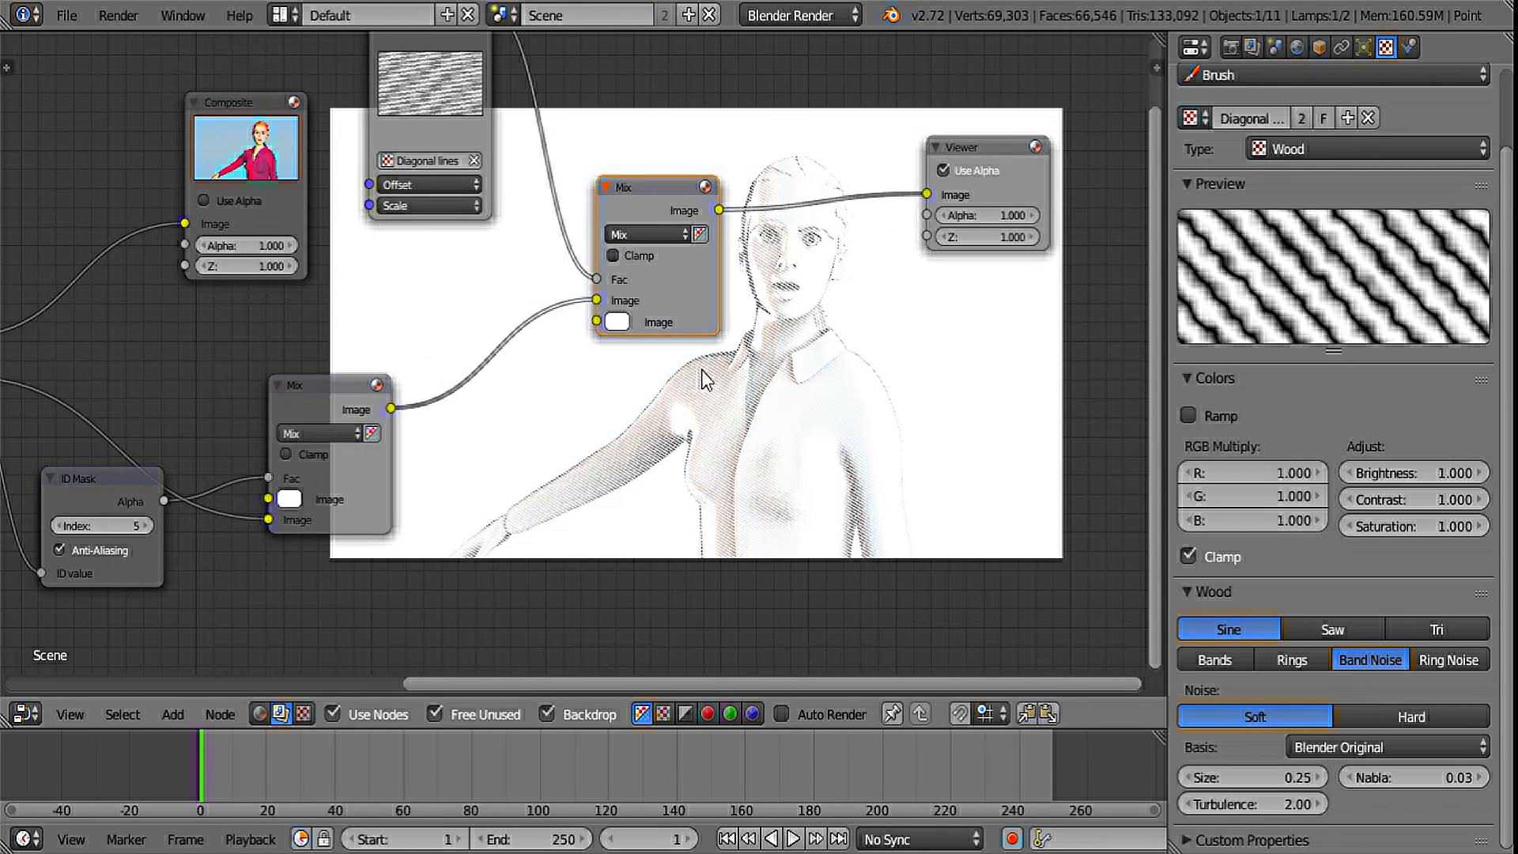
- Insert a ColorRamp node between the two Mix nodes and set its interpolation to Ease
middle_click_drag(612, 395, 702, 386)
key("shift+a")
mouse_move(661, 623)
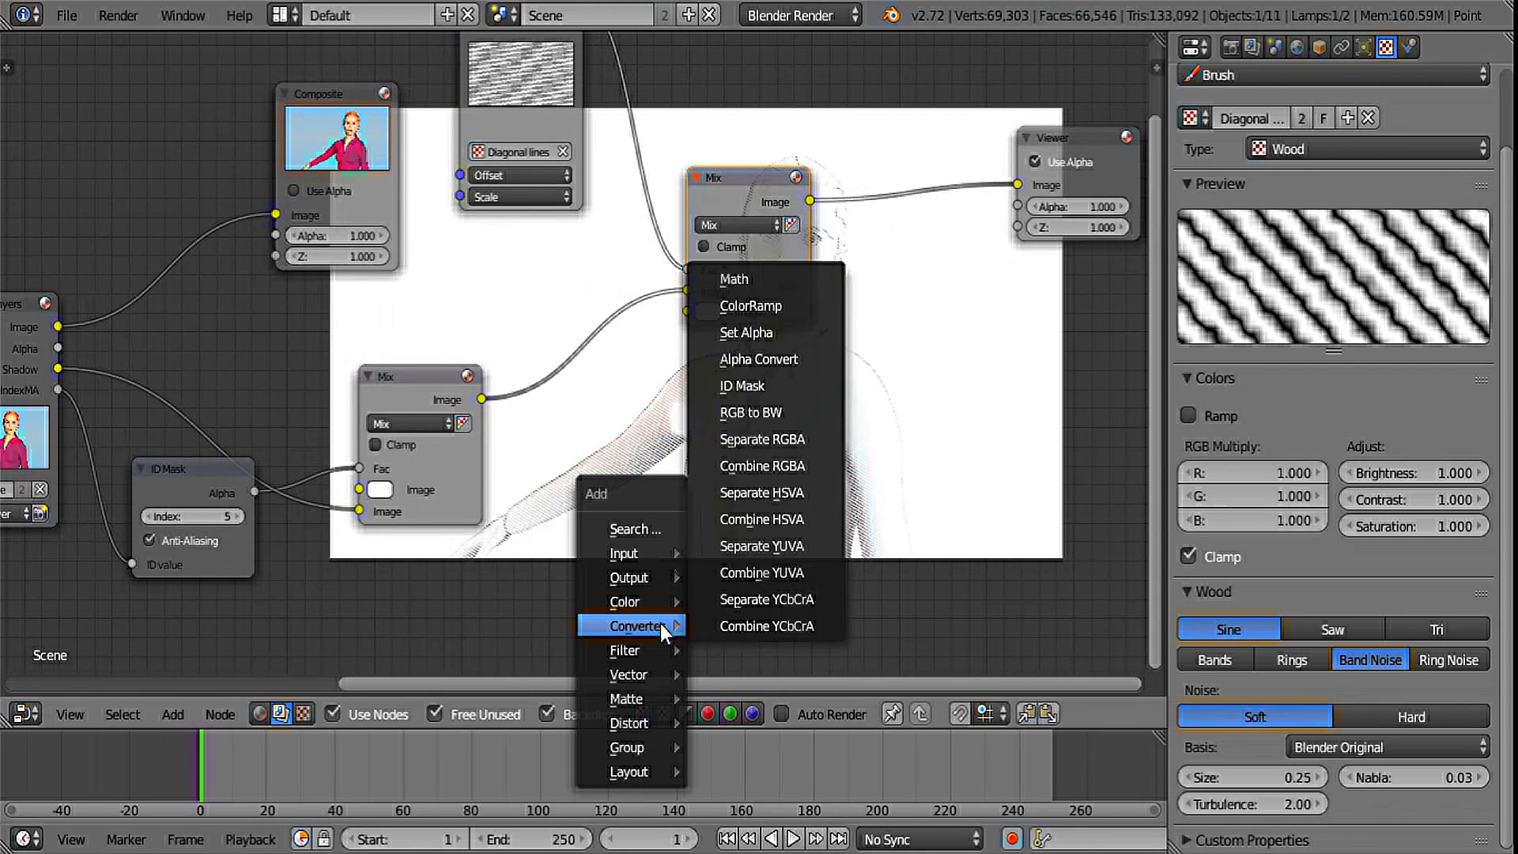
left_click(789, 305)
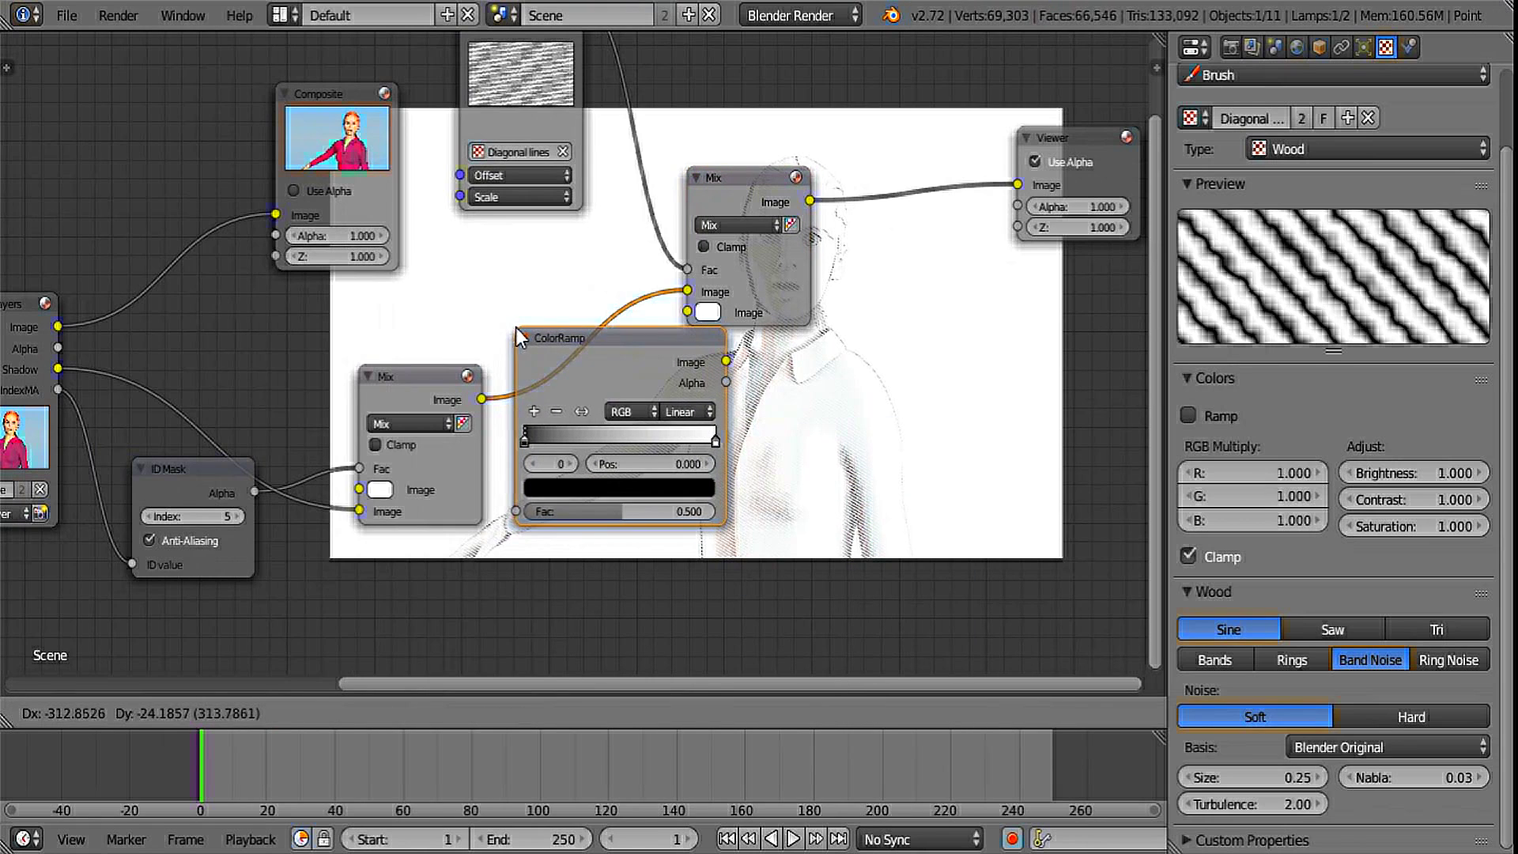
left_click(516, 328)
left_click(695, 409)
left_click(698, 390)
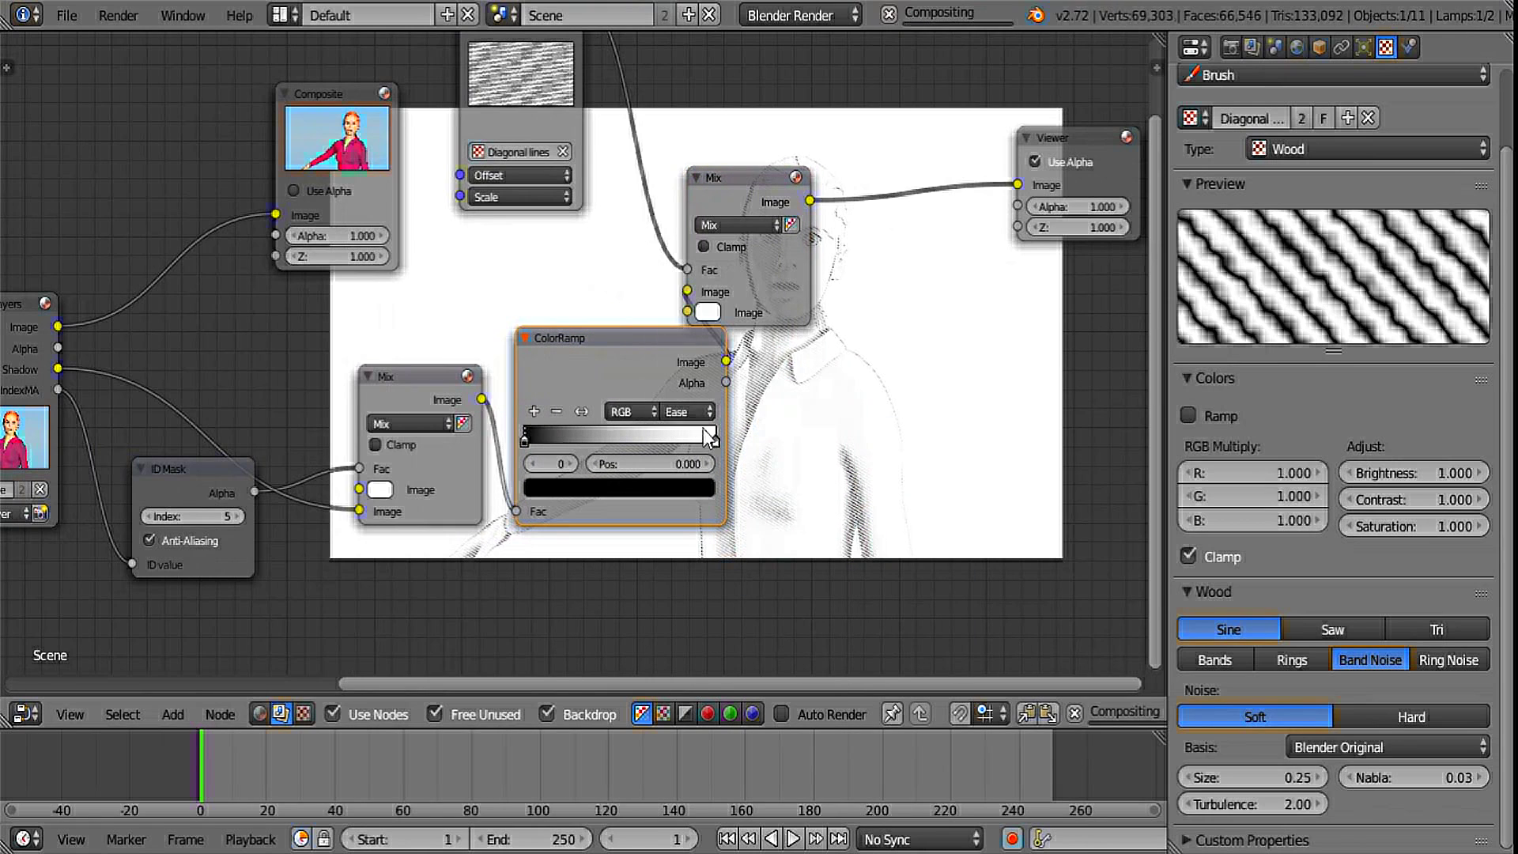
- Move the ColorRamp's white stop to position 0.468 and bring the black stop close before it
left_click_drag(703, 435, 647, 439)
left_click_drag(525, 438, 607, 442)
middle_click_drag(663, 455, 500, 373)
middle_click_drag(635, 405, 658, 439)
scroll(727, 397, "down", 4)
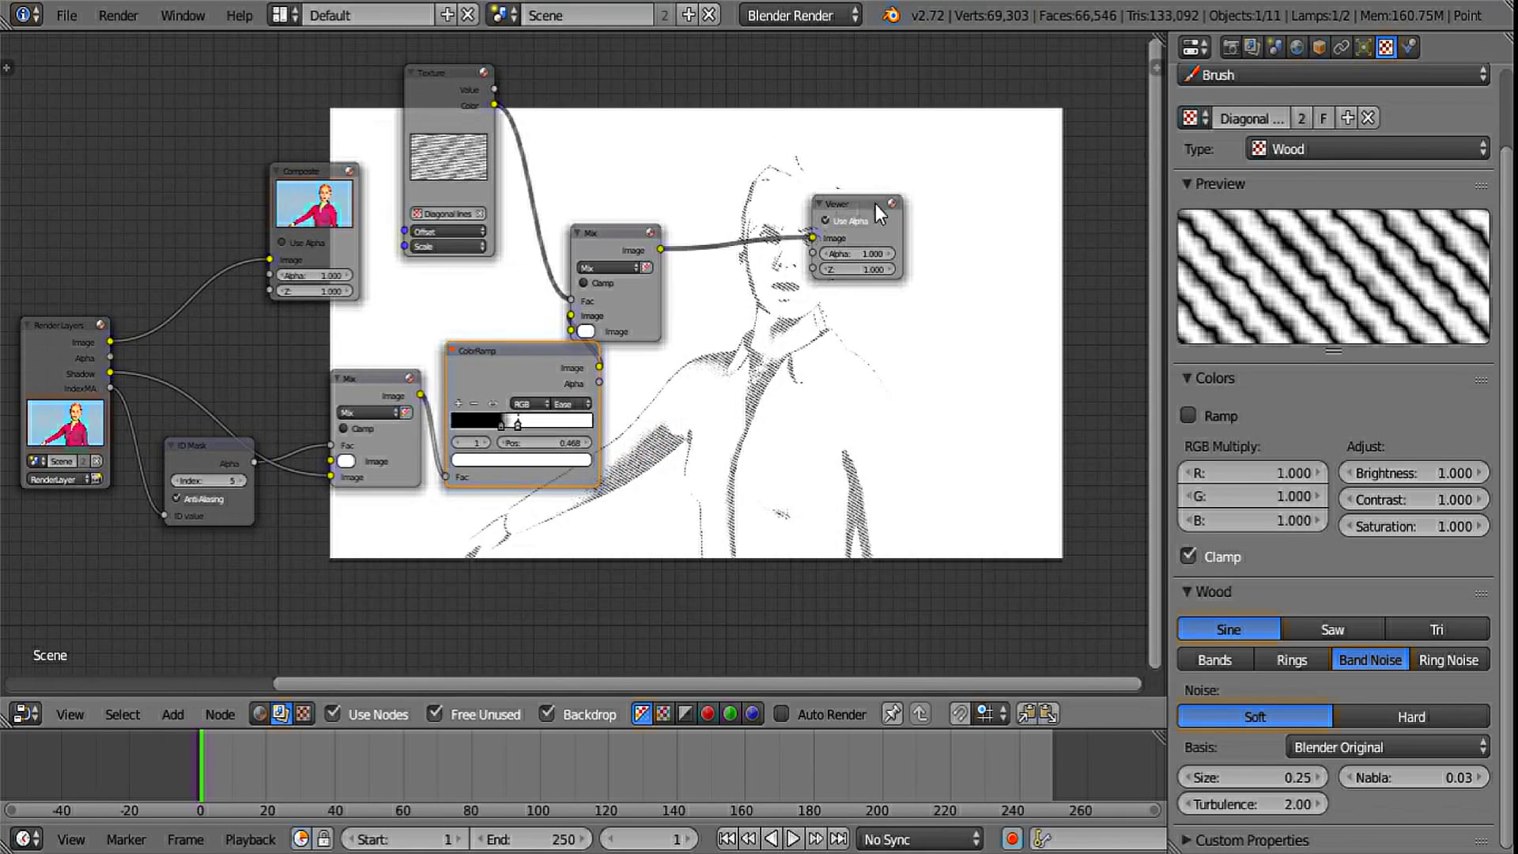
- Shift the Viewer and the second Mix node away from the ColorRamp to make room
left_click_drag(875, 204, 996, 203)
left_click_drag(619, 240, 740, 242)
middle_click_drag(769, 401, 813, 354)
scroll(814, 354, "up", 3)
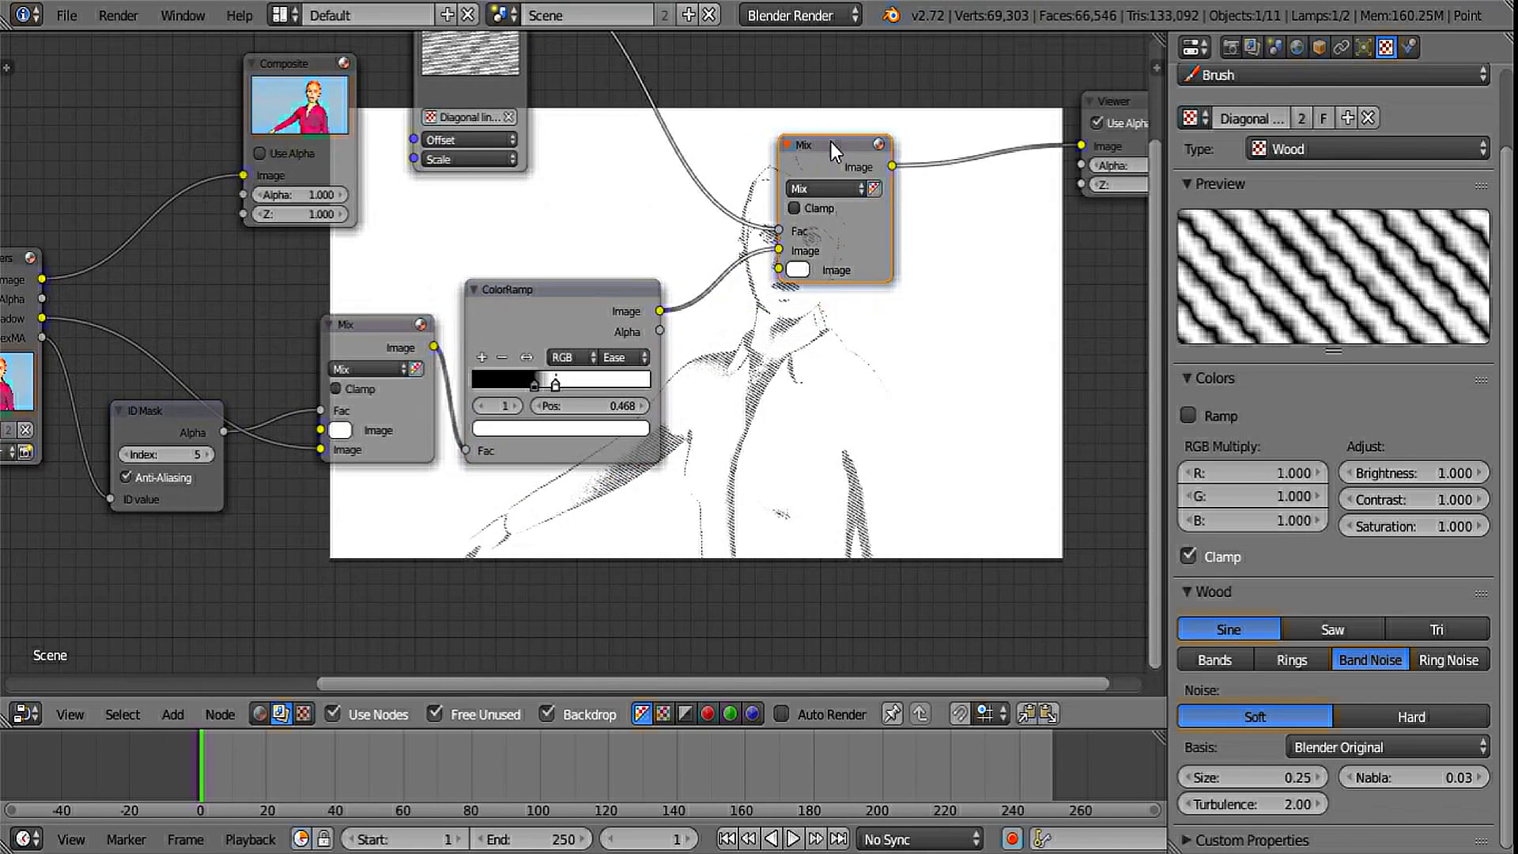
- Duplicate the second Mix node, feed the original's output into the copy's first Image input, and set the copy to Multiply
key("shift+d")
left_click(865, 411)
middle_click_drag(703, 443, 590, 365)
left_click_drag(779, 88, 698, 458)
left_click(729, 381)
left_click(728, 439)
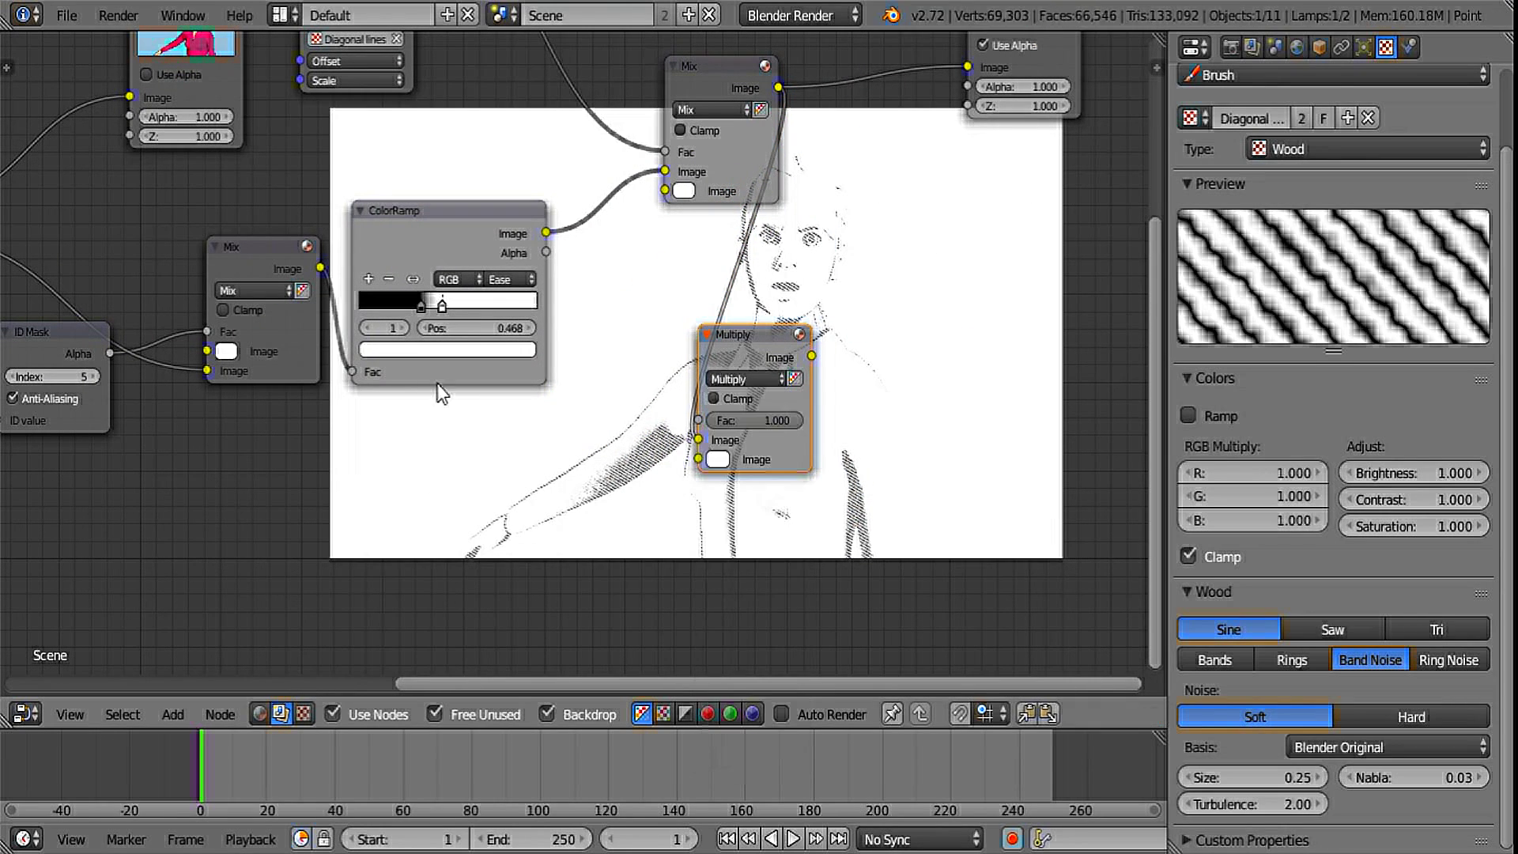
- Duplicate the ColorRamp node and link the copy between the first Mix node and the Multiply node's second Image input
middle_click_drag(435, 383, 563, 385)
left_click(566, 232)
key("shift+d")
left_click(599, 536)
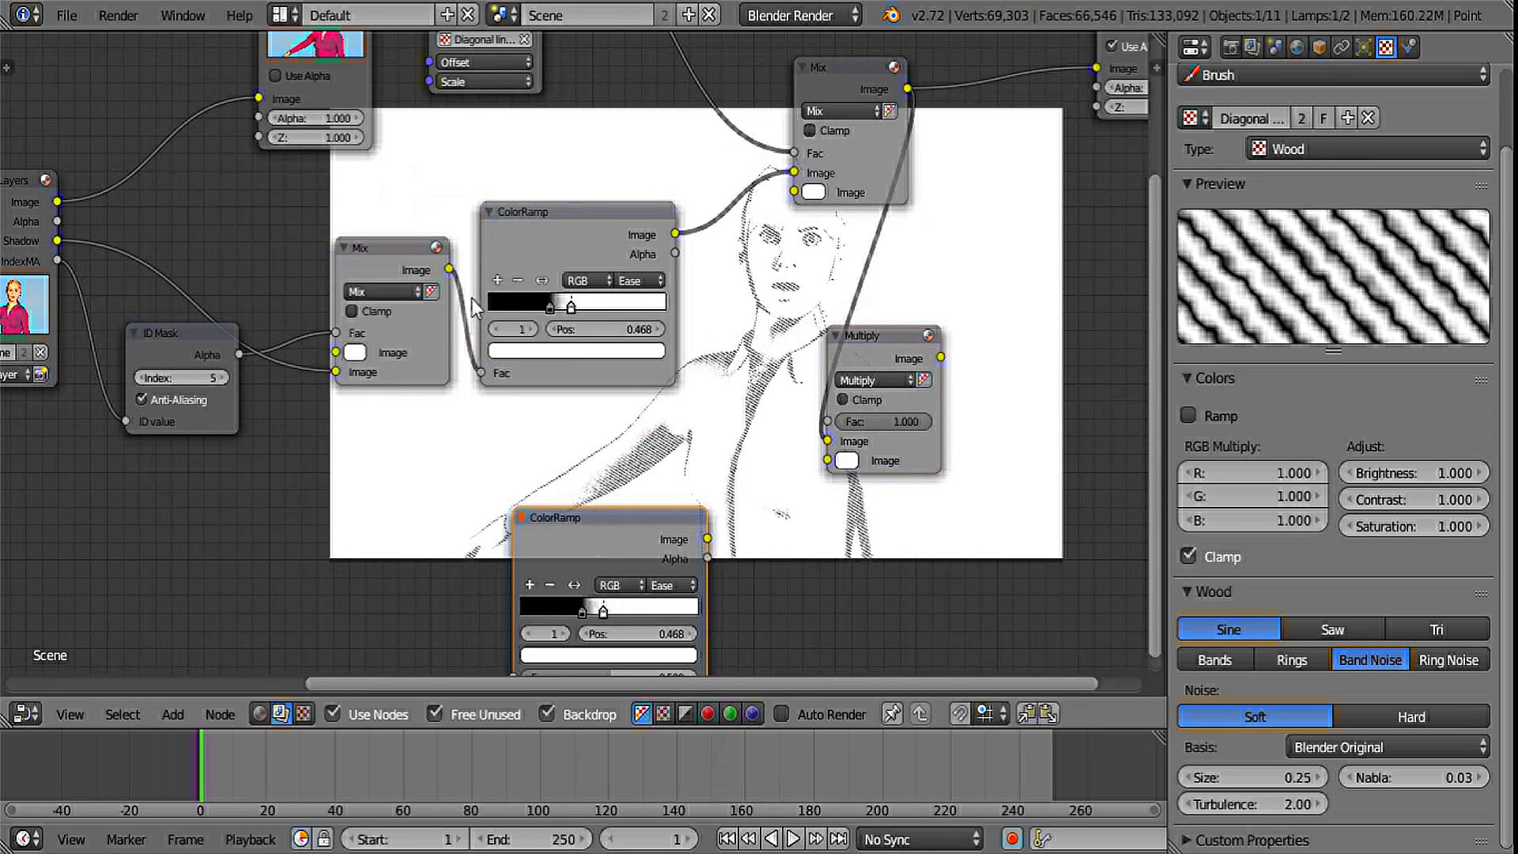
mouse_move(448, 269)
left_mouse_down()
mouse_move(461, 498)
mouse_move(509, 677)
left_mouse_up()
middle_click_drag(665, 524, 496, 558)
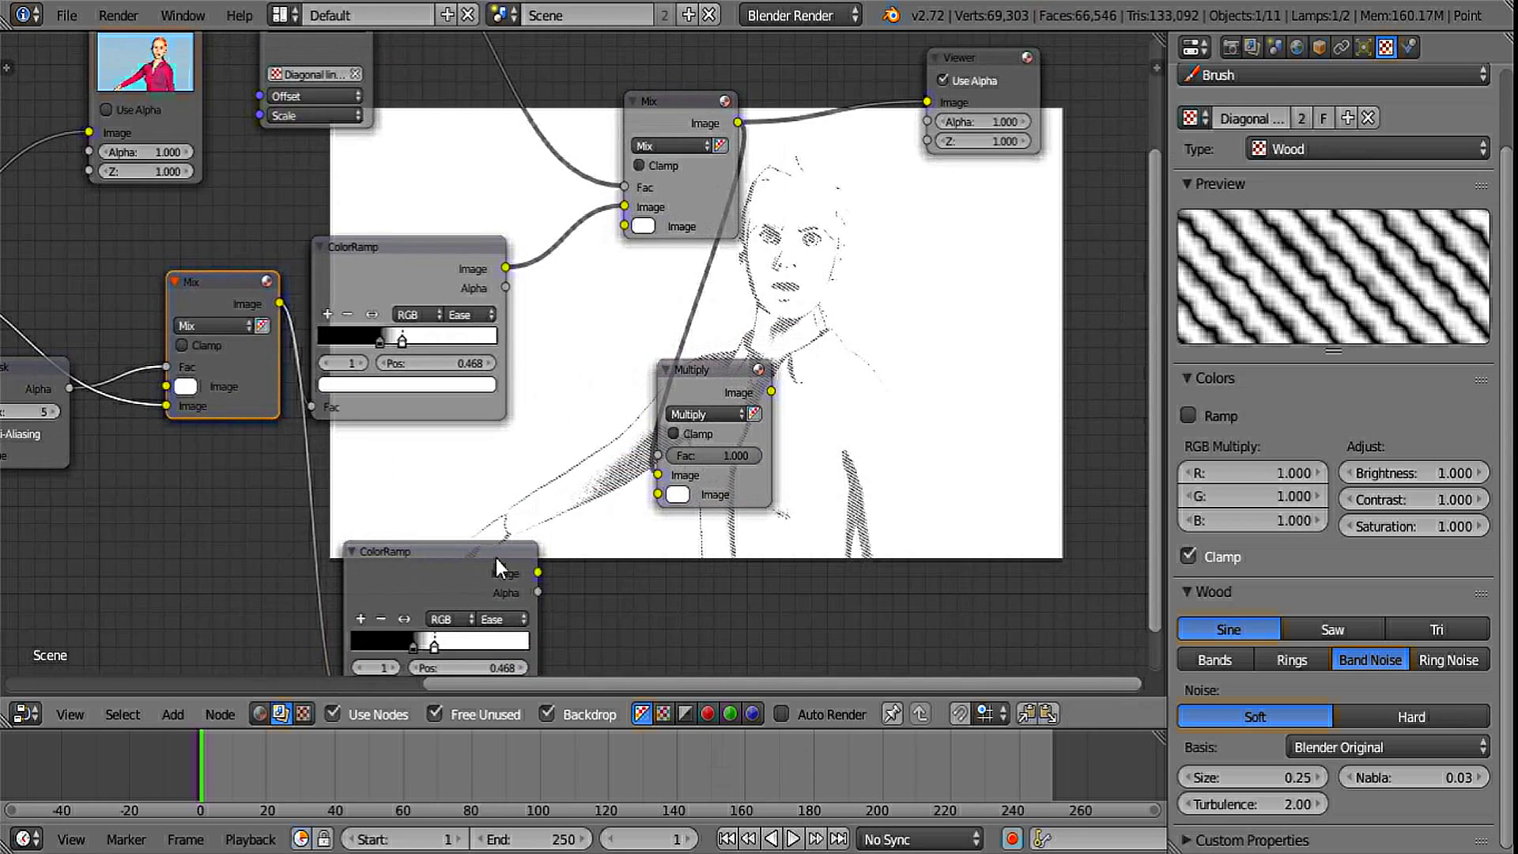
left_click_drag(539, 574, 659, 494)
middle_click_drag(827, 506, 747, 544)
scroll(653, 558, "up", 1)
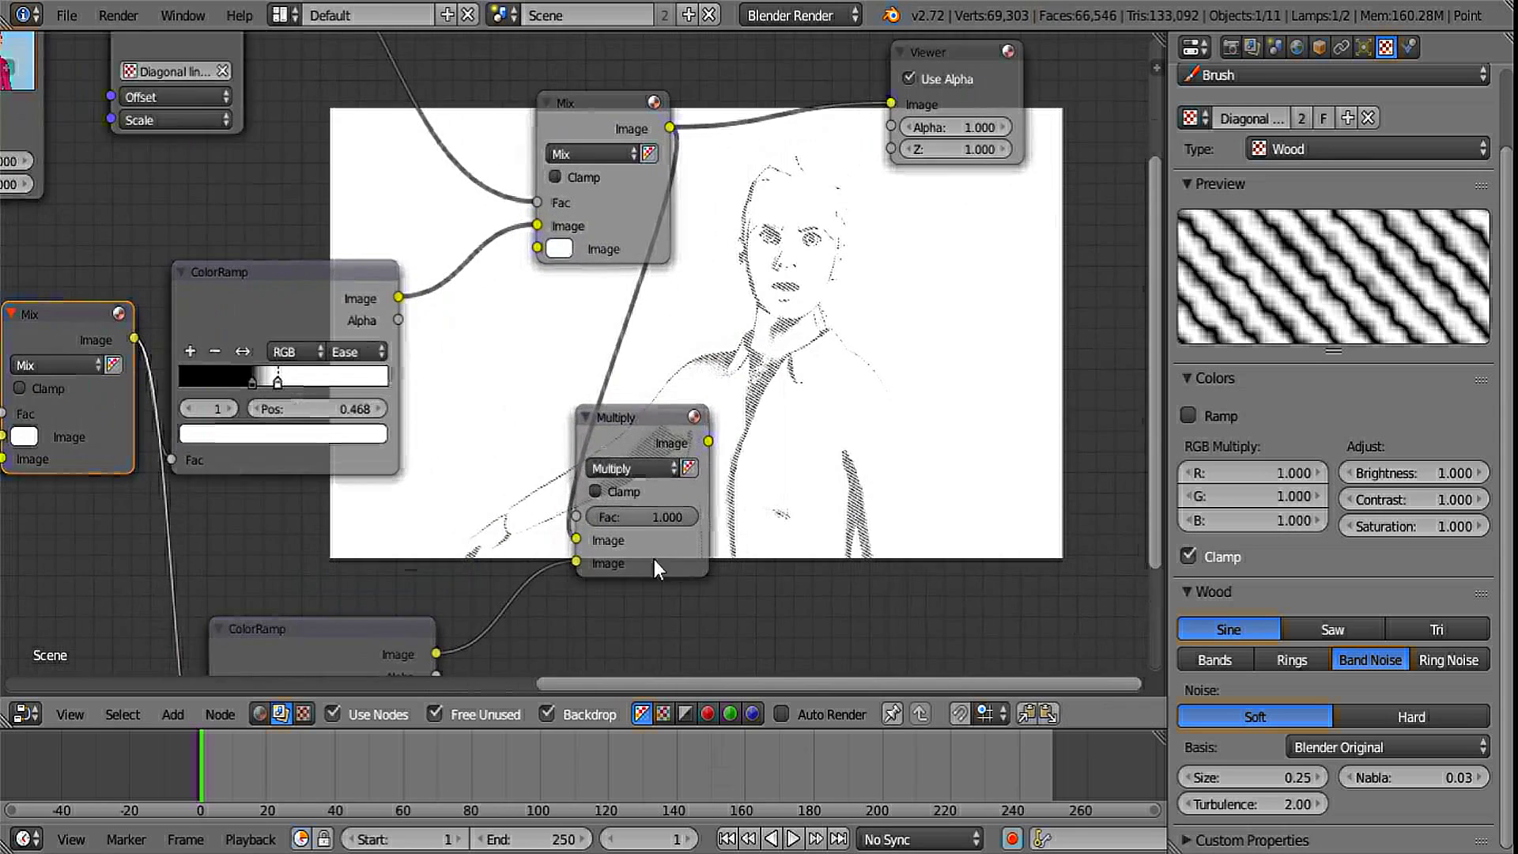
- Set the duplicated ColorRamp to Constant interpolation, with the black stop at the start and the white stop at position 0.727
middle_click_drag(640, 436, 957, 181)
scroll(756, 464, "up", 1)
scroll(751, 450, "up", 1)
left_click(743, 487)
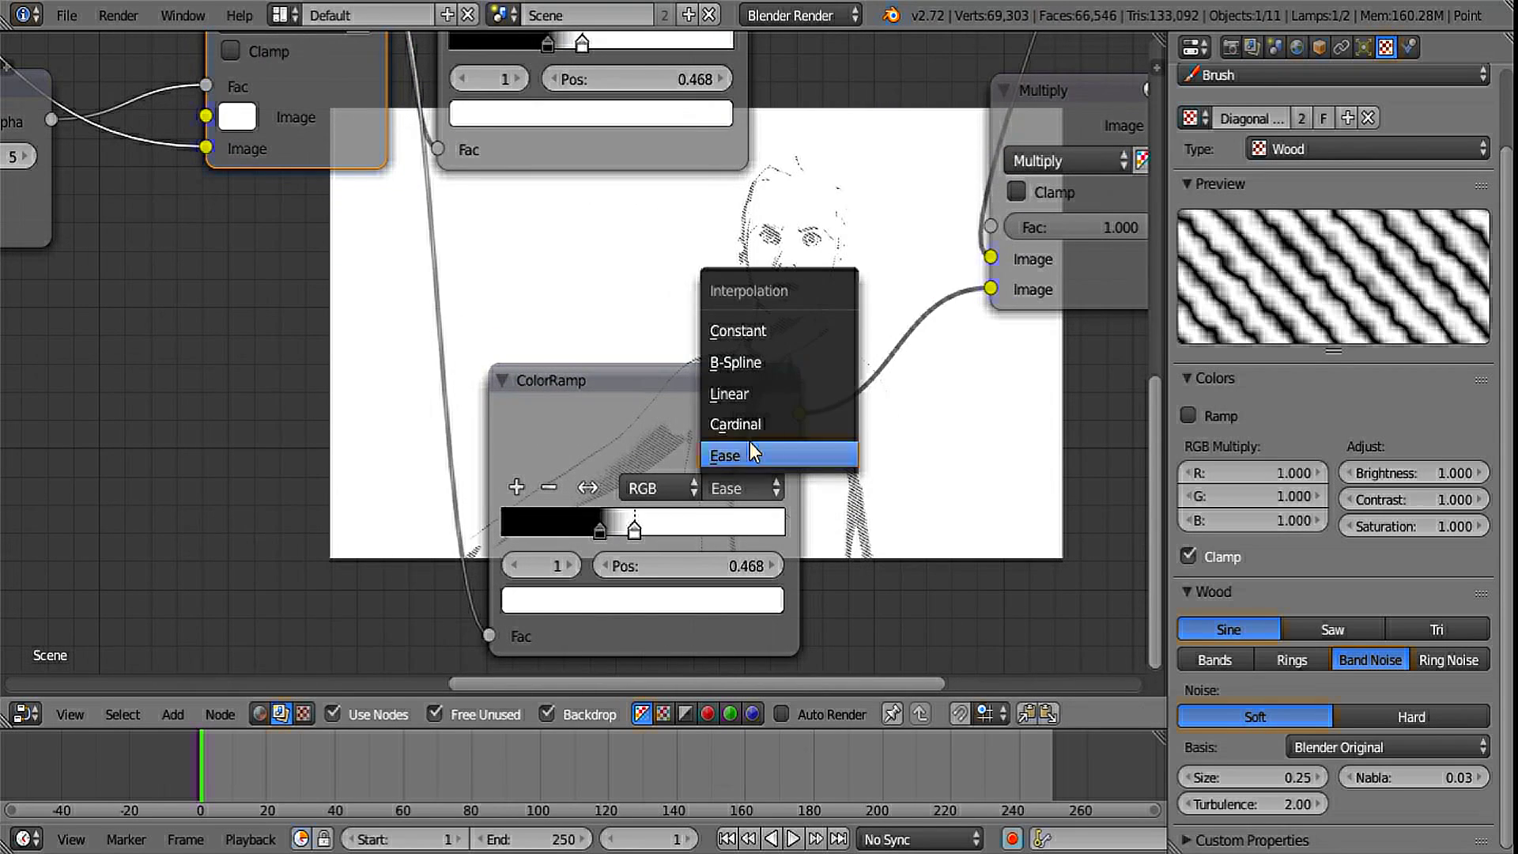
left_click(743, 326)
middle_click_drag(698, 535, 805, 475)
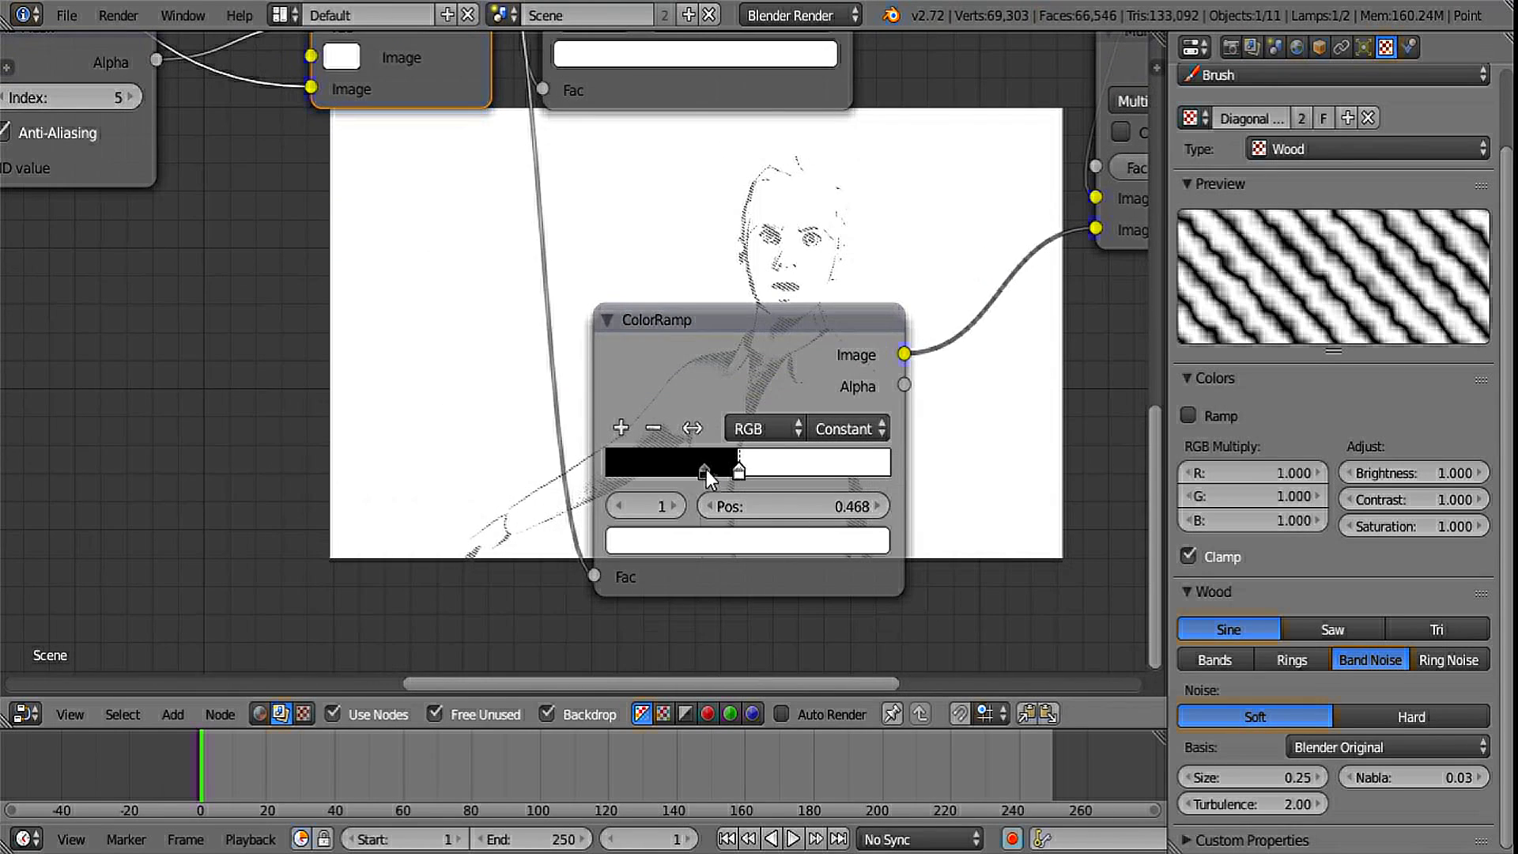
left_click_drag(705, 470, 827, 469)
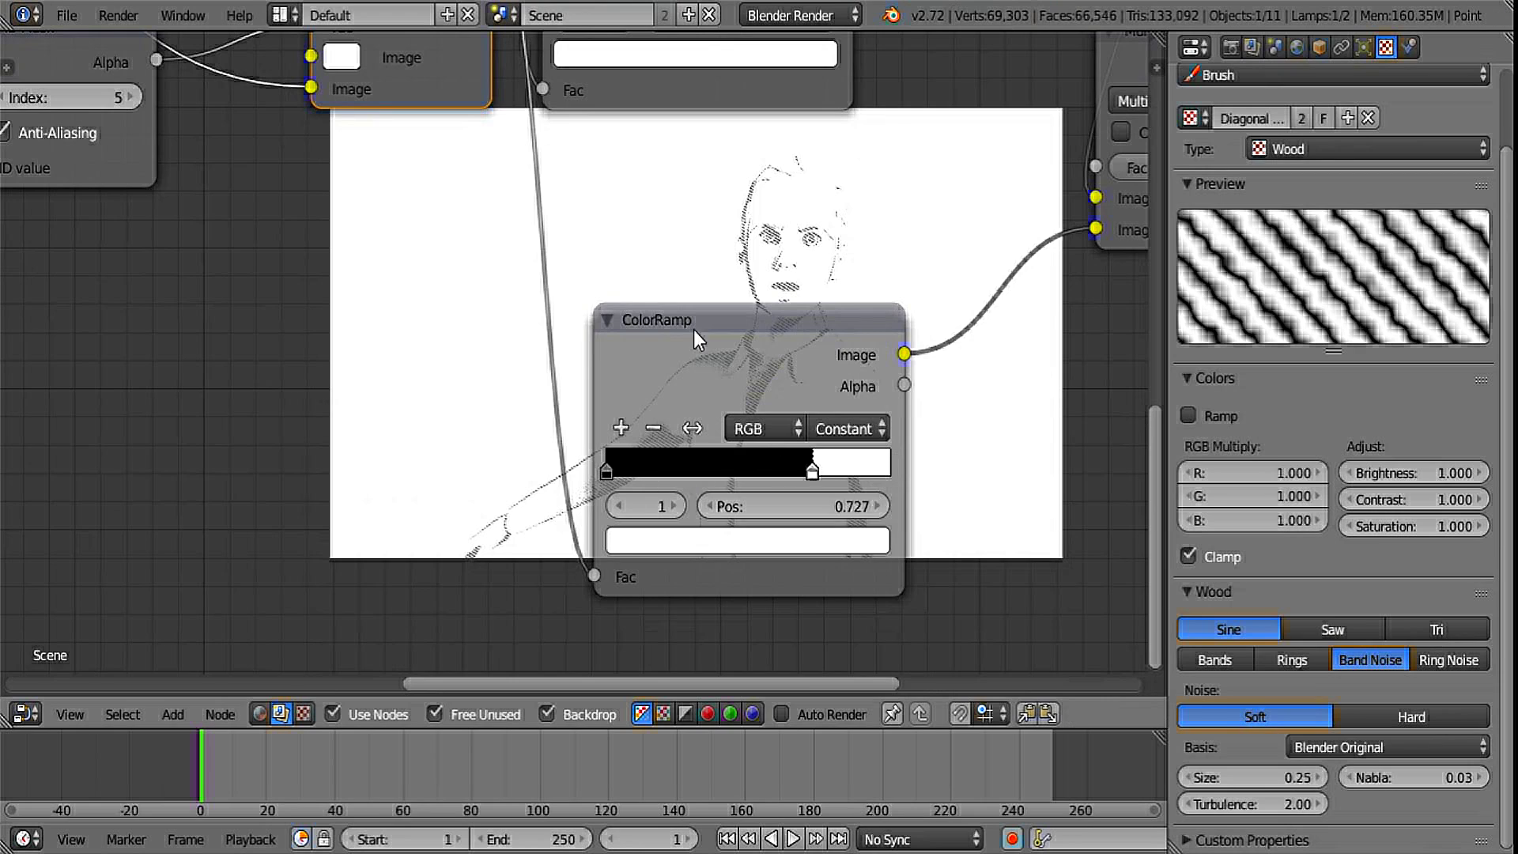
scroll(695, 340, "down", 2)
middle_click_drag(705, 402, 537, 516)
scroll(544, 523, "down", 2)
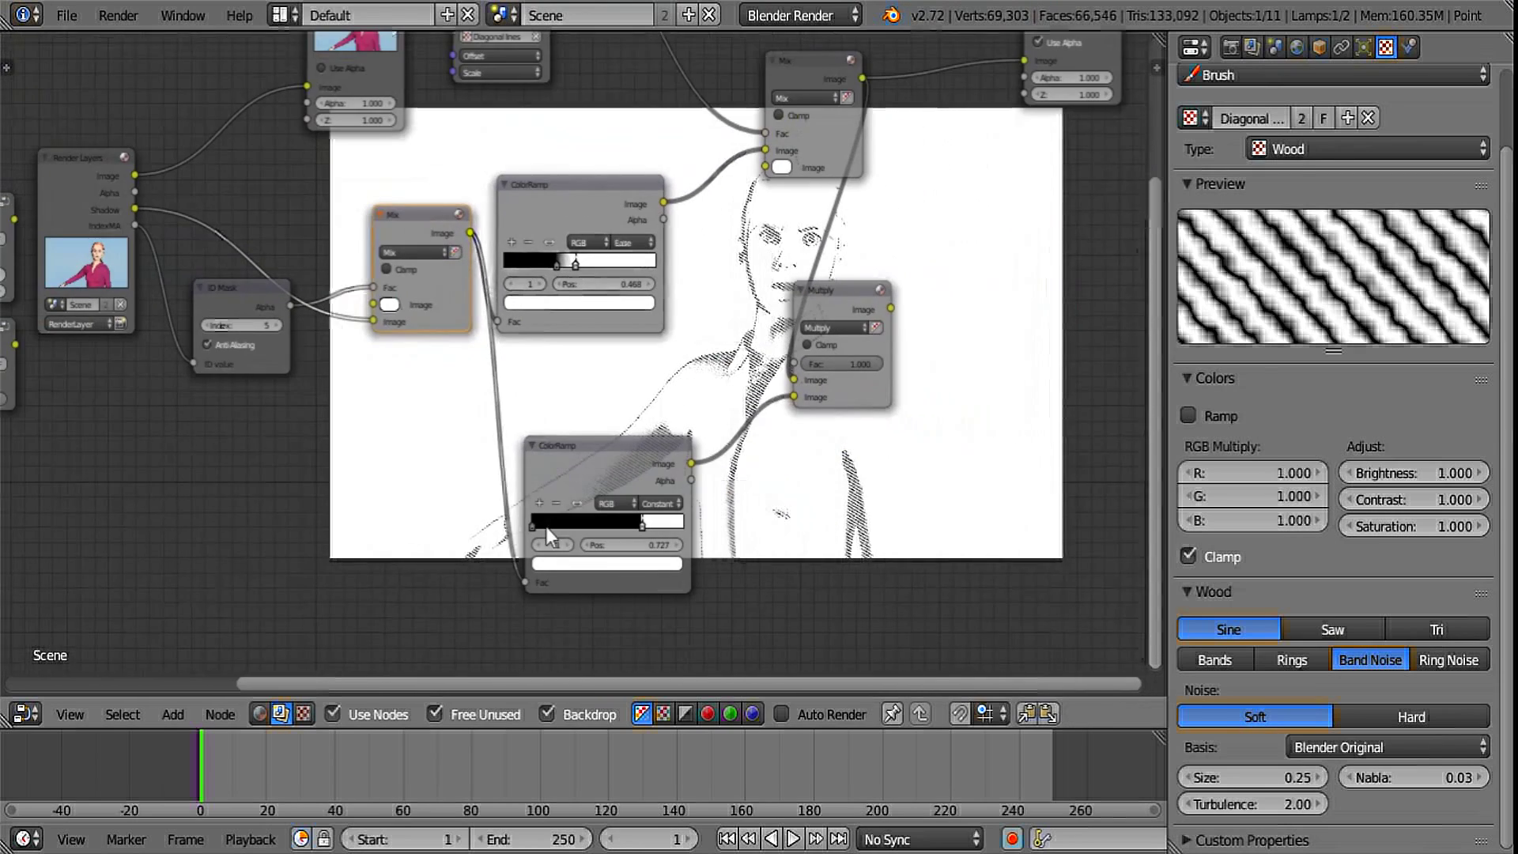
- Move the duplicated ColorRamp up under the original and connect the Multiply node's output to the Viewer
middle_click_drag(616, 410, 575, 420)
left_click_drag(575, 459, 562, 374)
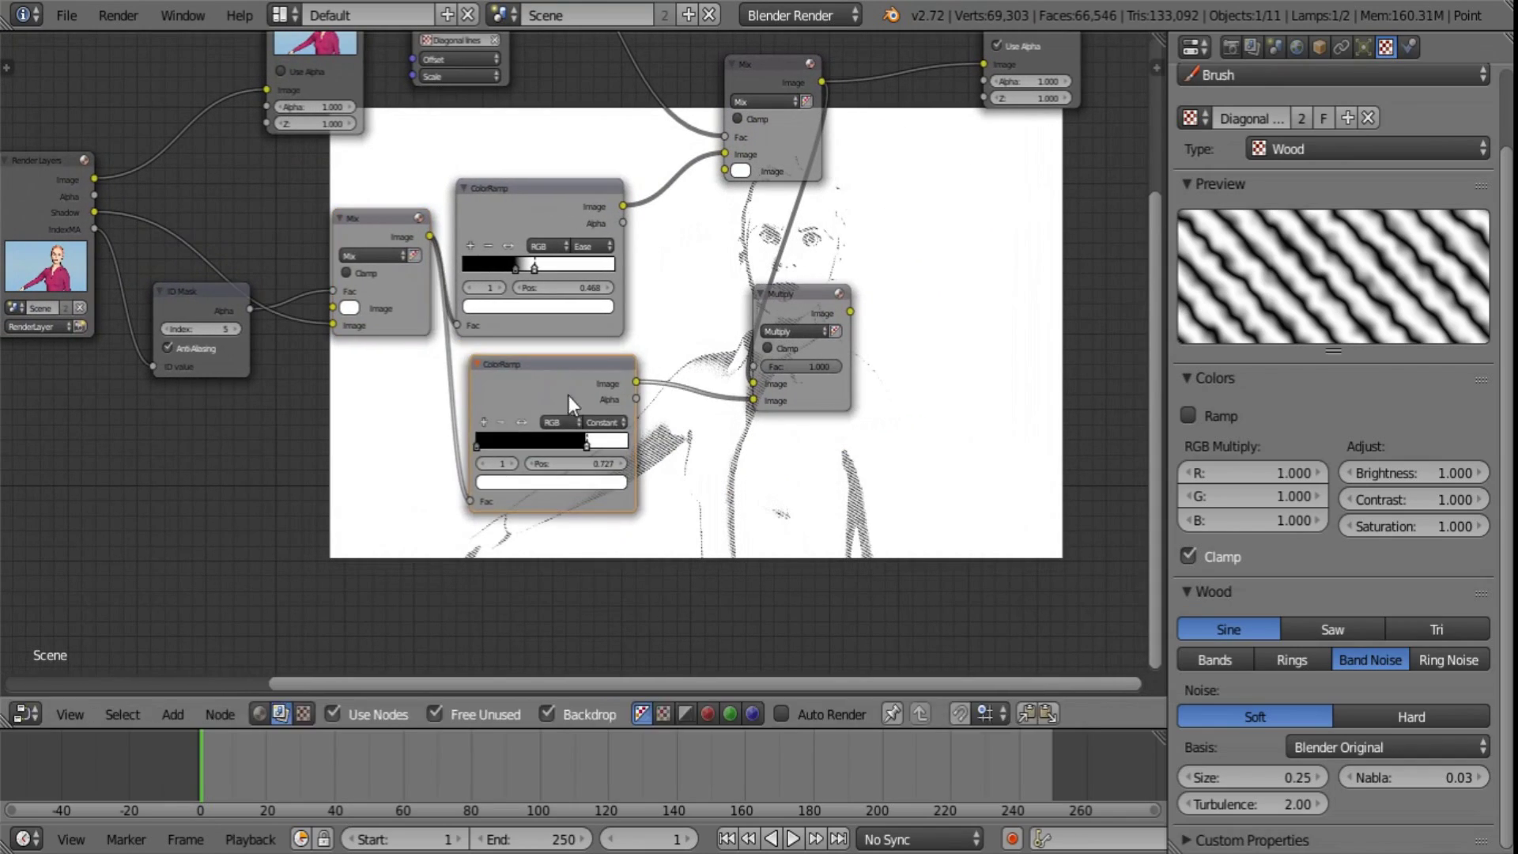
middle_click_drag(794, 462, 646, 516)
left_click_drag(702, 365, 835, 121)
middle_click_drag(433, 644, 685, 547)
- Lower the Constant ColorRamp's white stop to position 0.077 to restrict solid black to the darkest shadows
scroll(704, 459, "up", 6)
middle_click_drag(704, 458, 588, 343)
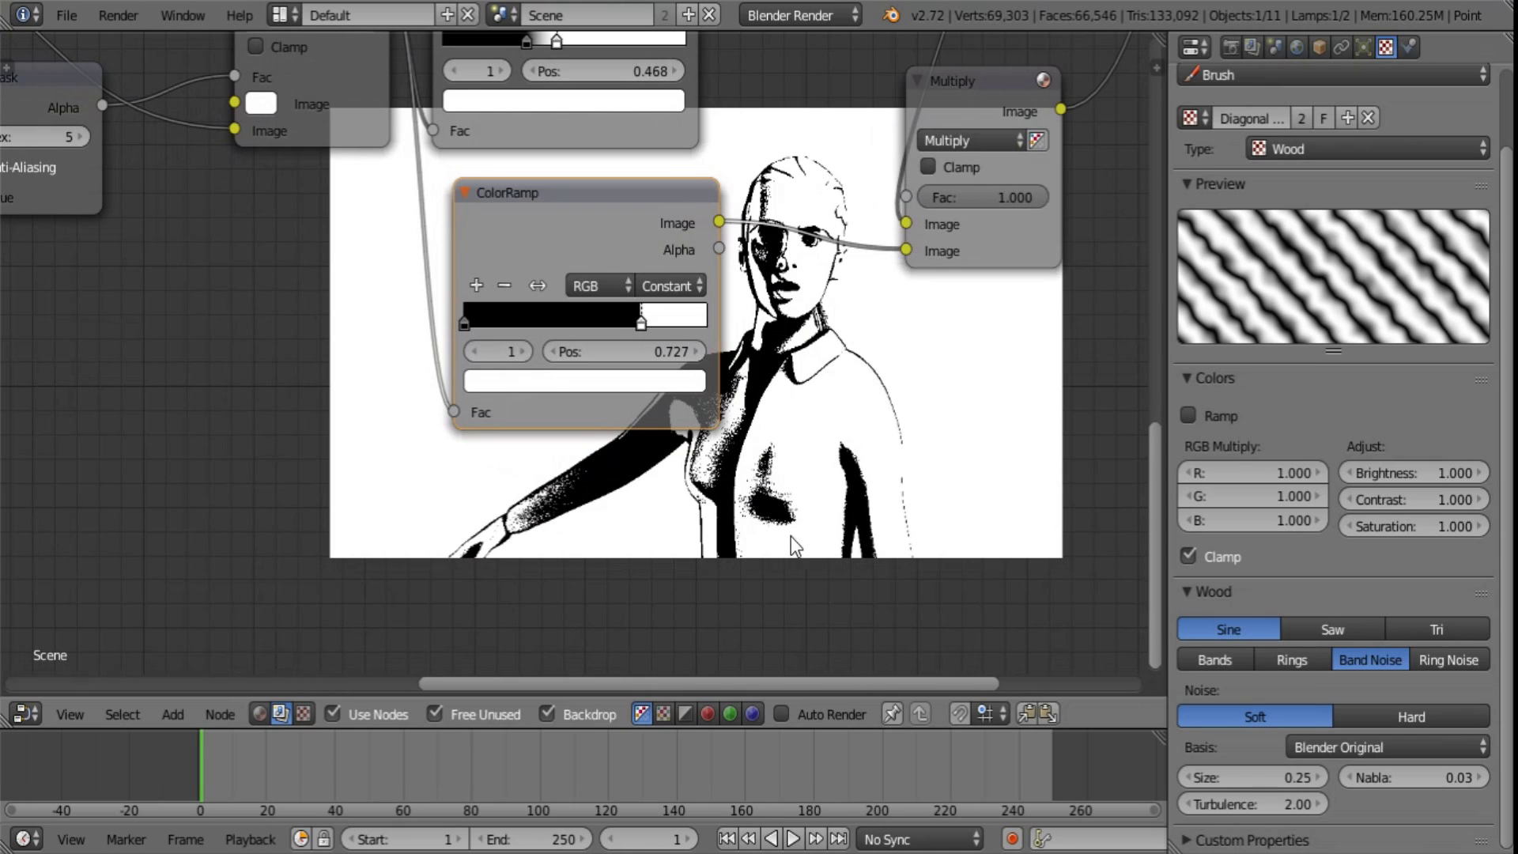
middle_click_drag(707, 445, 808, 506)
scroll(743, 494, "up", 4)
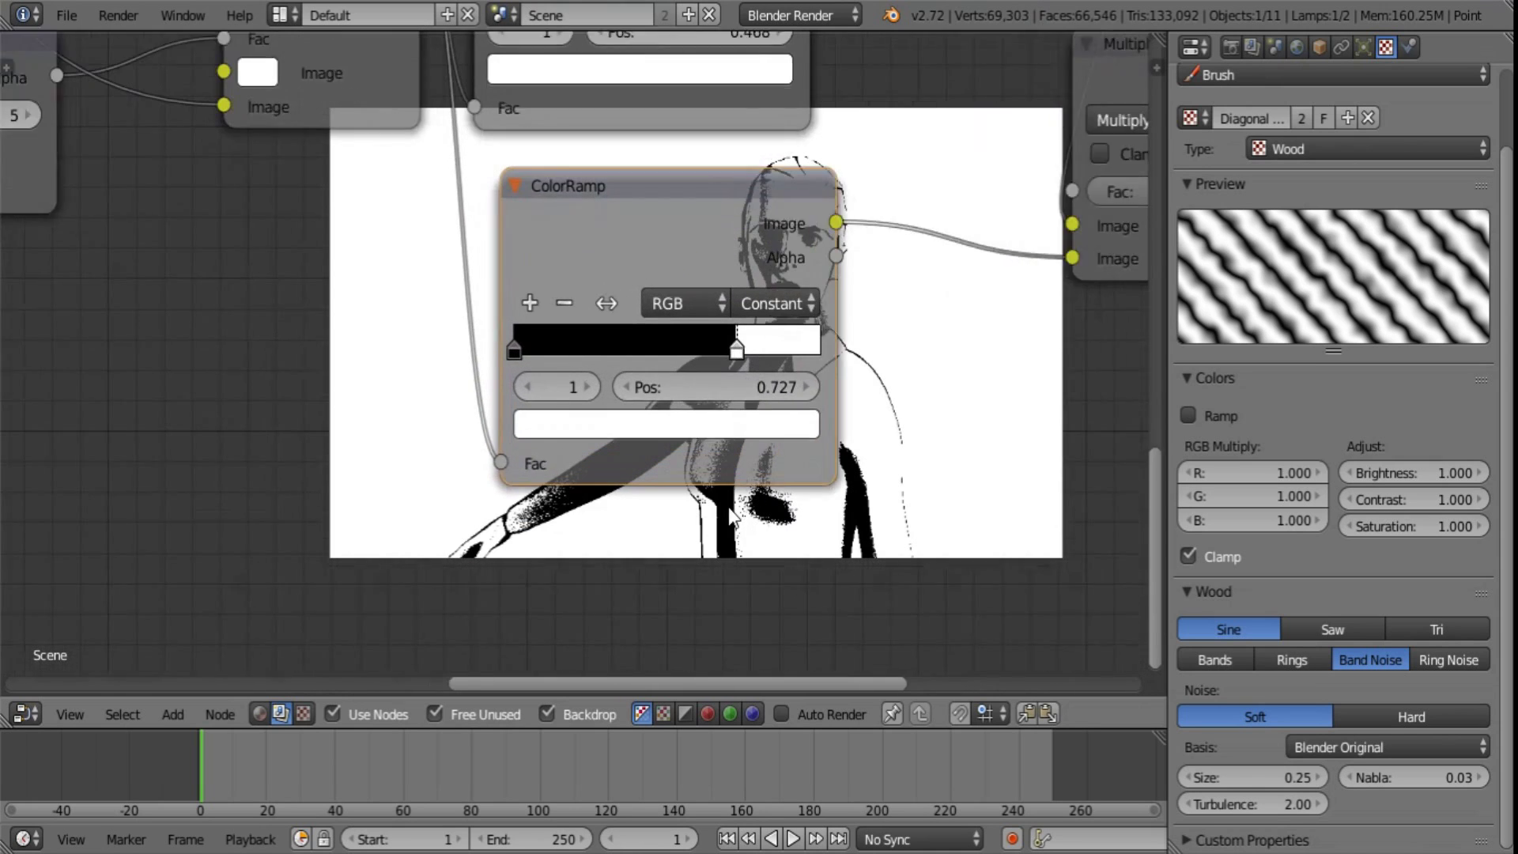
middle_click_drag(687, 400, 509, 412)
left_click_drag(560, 365, 509, 365)
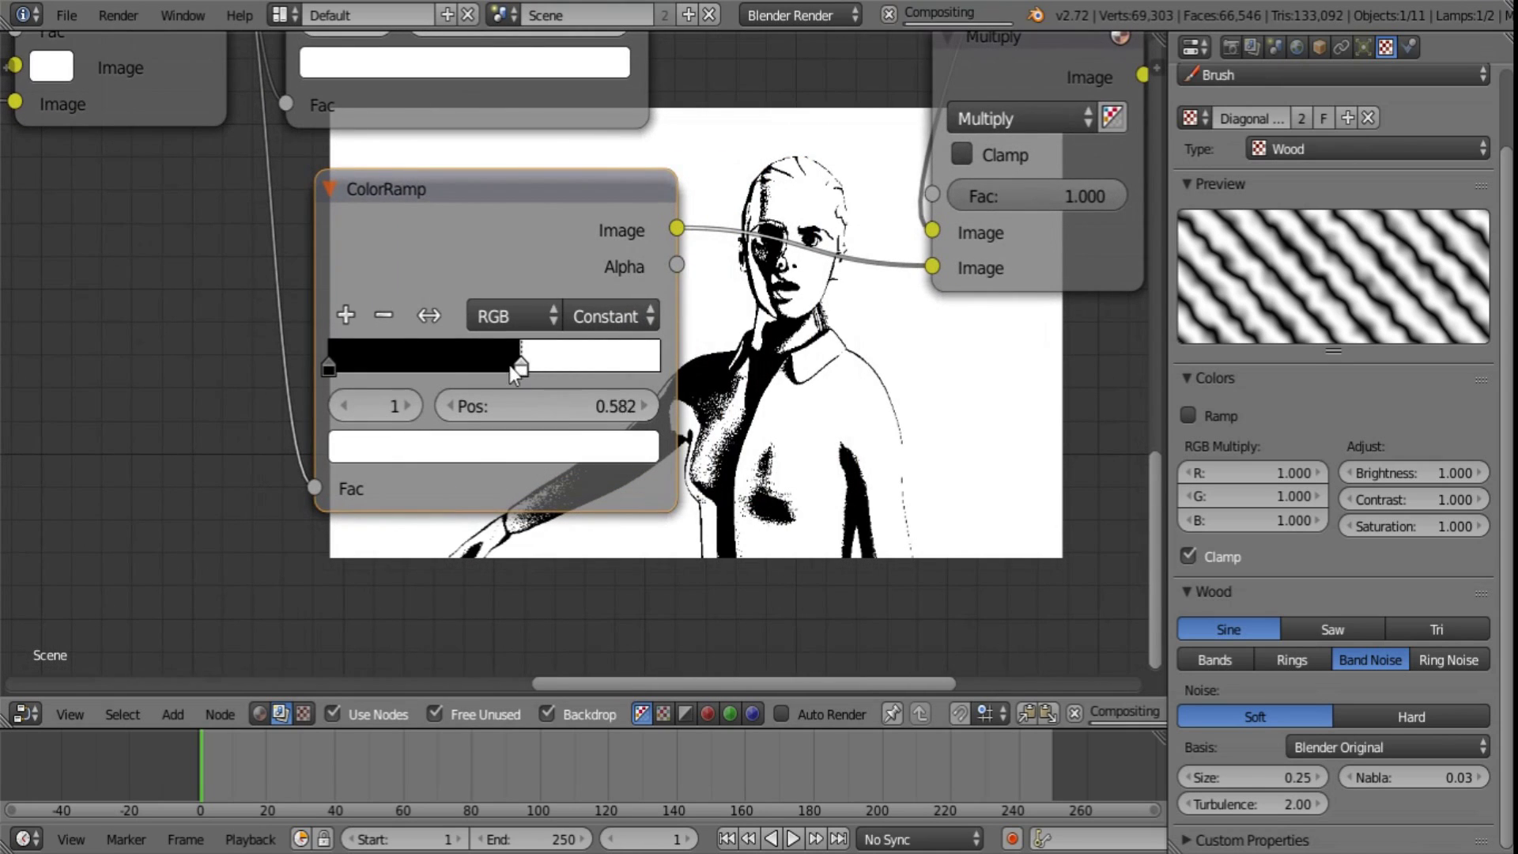
left_click_drag(349, 372, 354, 372)
left_click_drag(352, 371, 357, 372)
middle_click_drag(729, 370, 661, 304)
left_click_drag(292, 297, 289, 300)
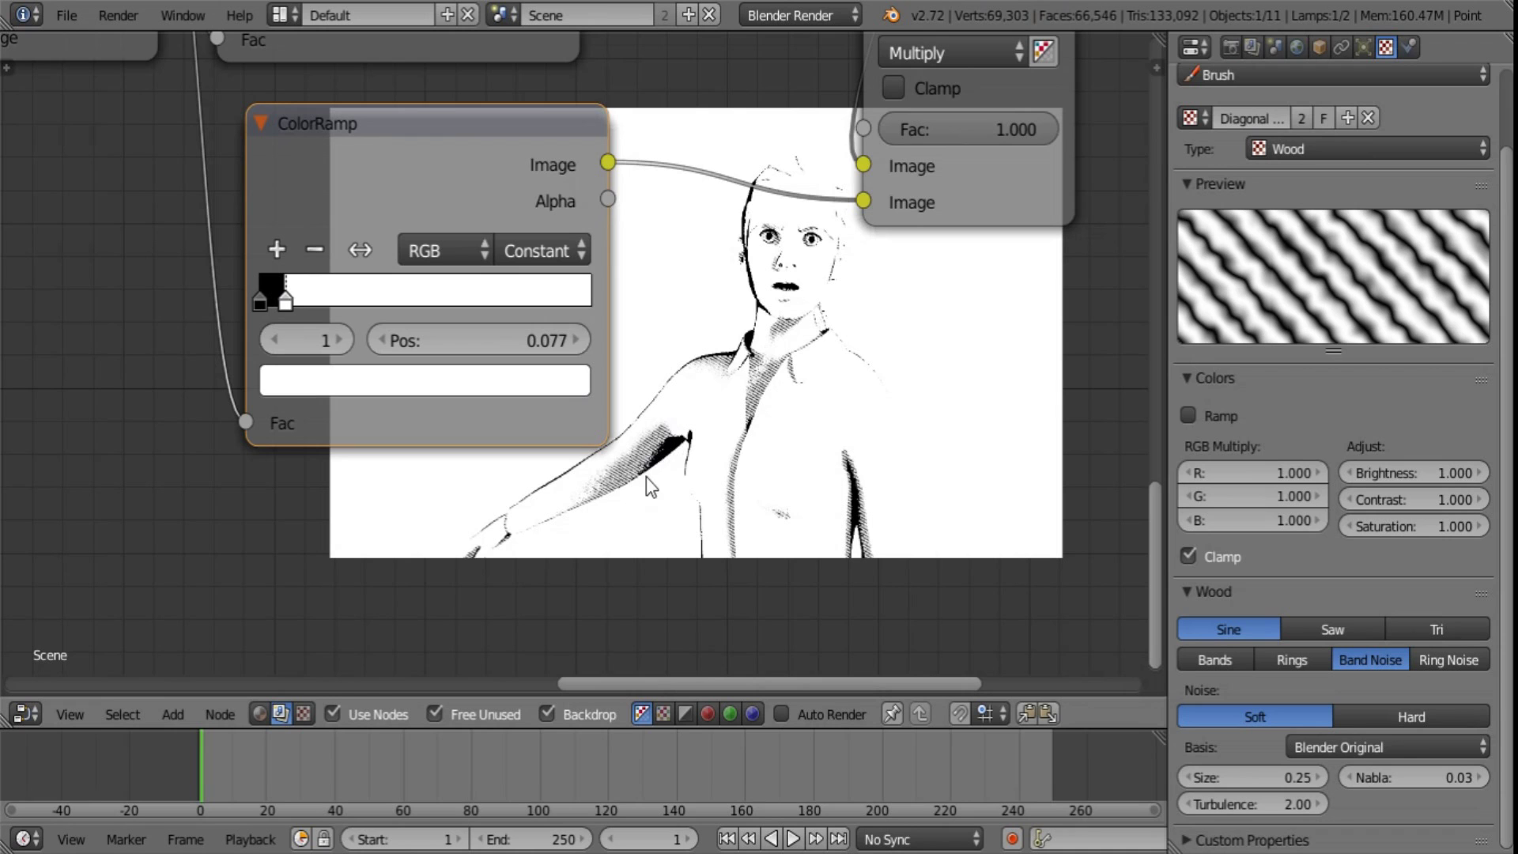
- Move the Viewer farther away and place the Multiply node between the second Mix node and the Viewer
middle_click_drag(681, 261, 627, 480)
scroll(881, 373, "down", 6)
middle_click_drag(882, 373, 579, 473)
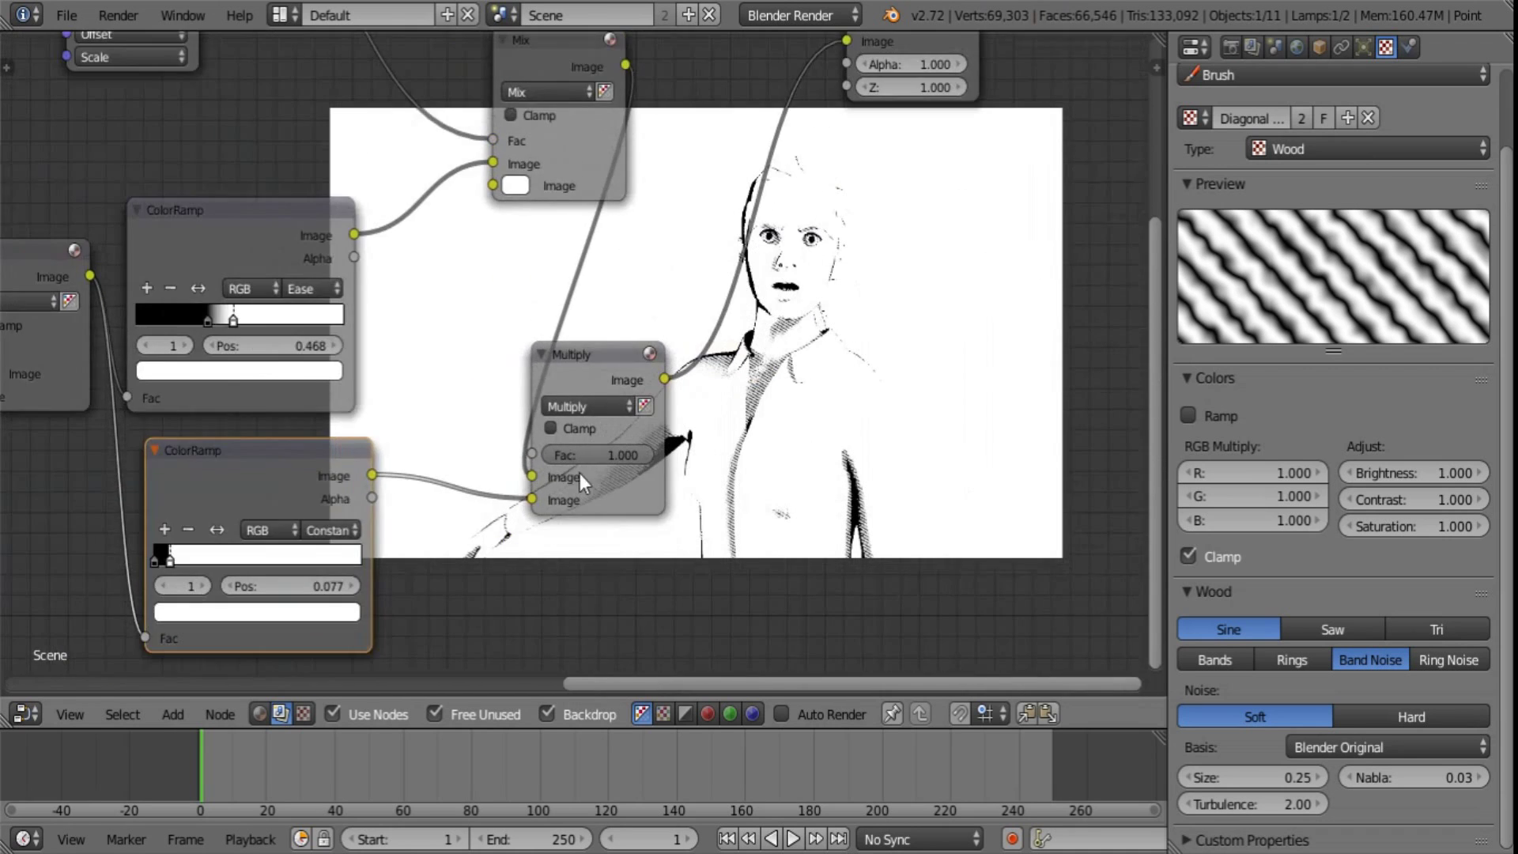
middle_click_drag(784, 228, 563, 440)
left_click_drag(679, 208, 992, 163)
middle_click_drag(583, 444, 702, 350)
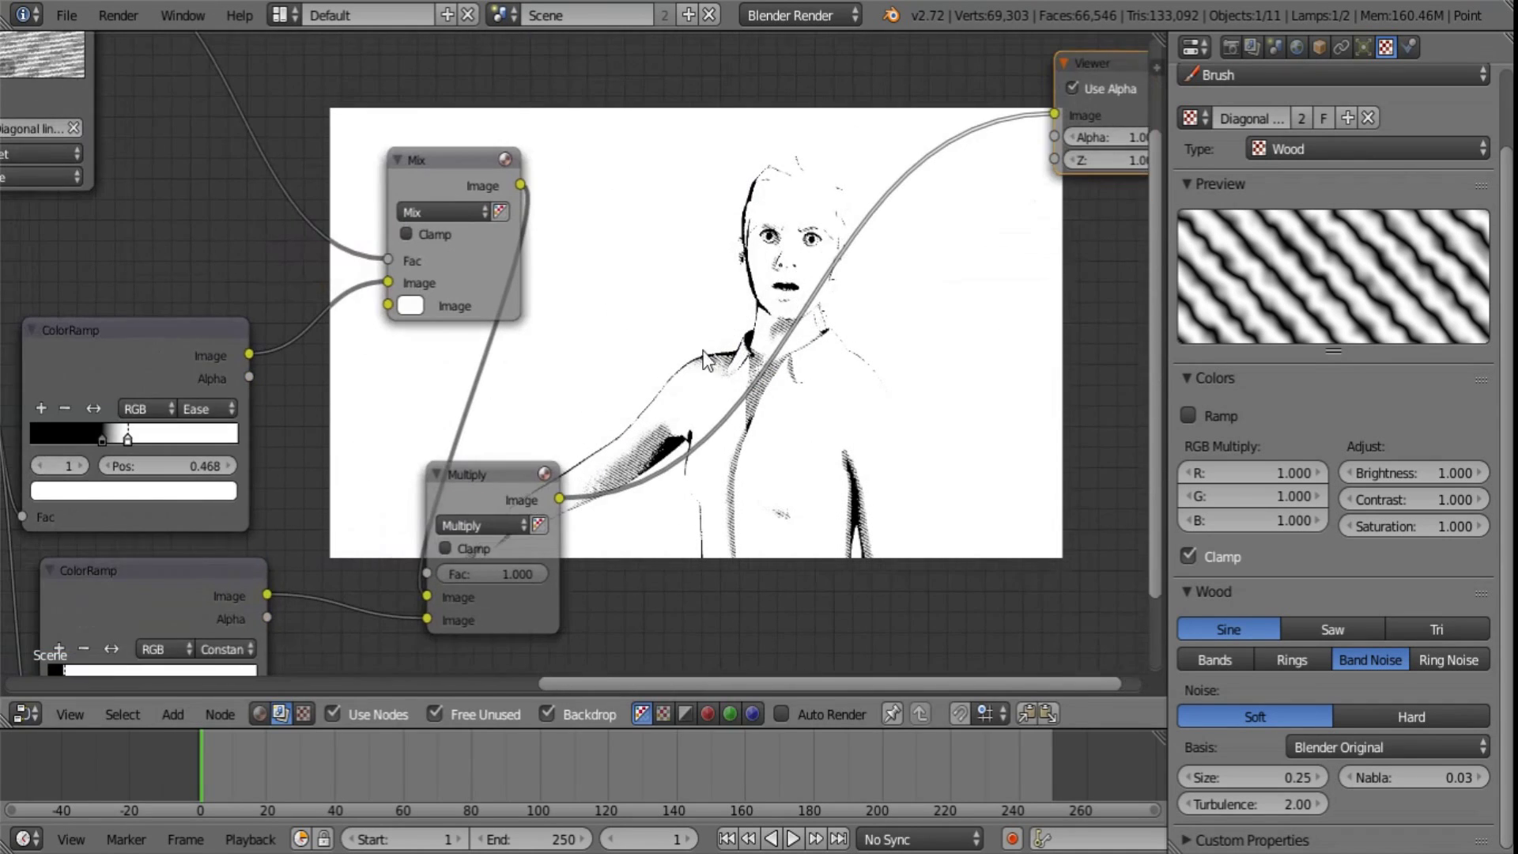
left_click_drag(465, 494, 693, 167)
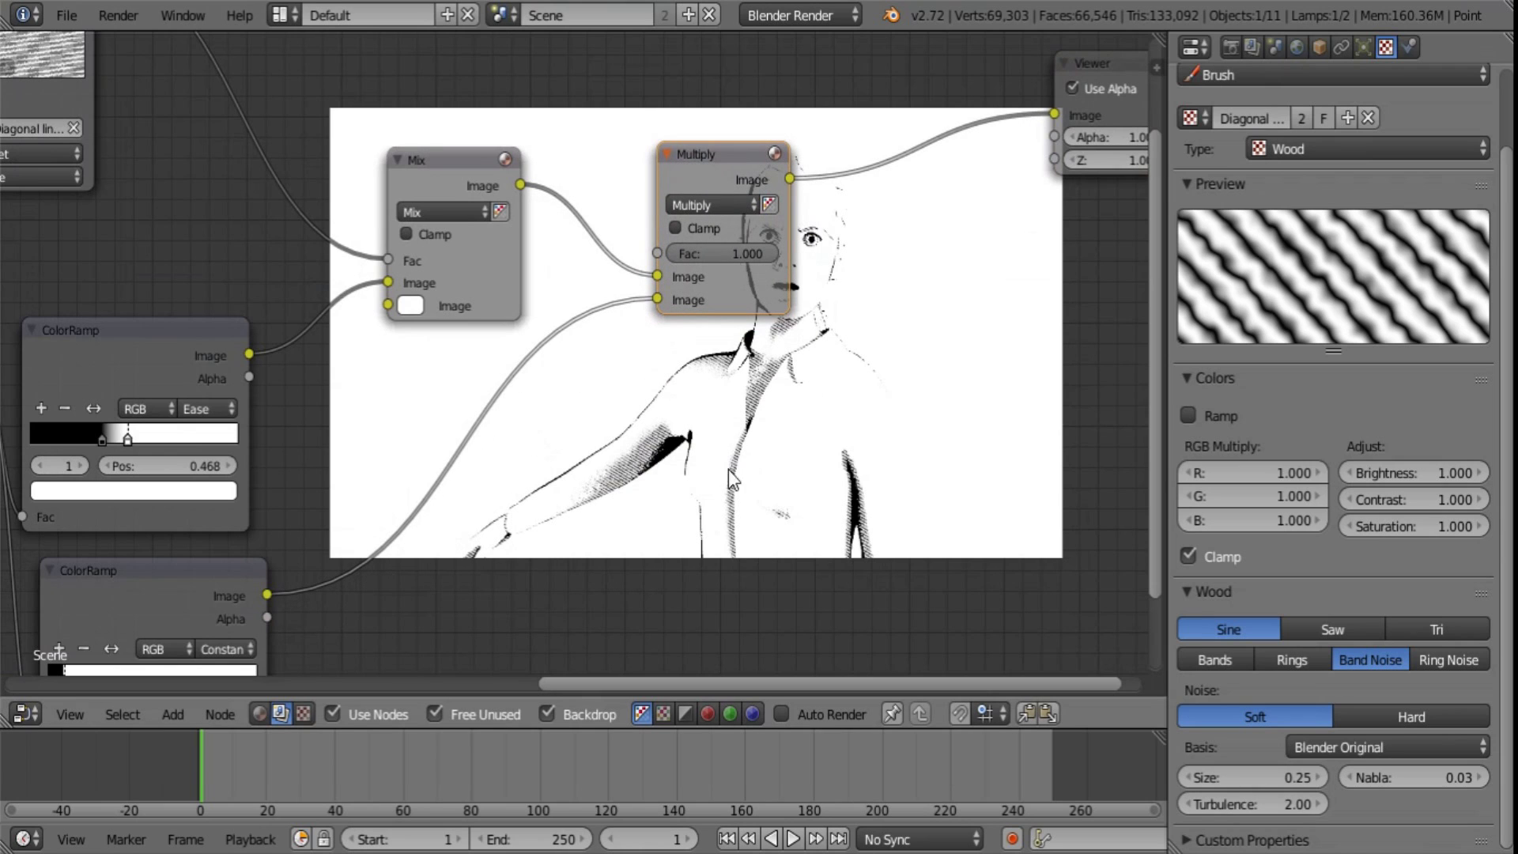
- Add a Mix node below the Viewer
middle_click_drag(663, 464, 548, 534)
scroll(548, 538, "down", 1)
middle_click_drag(682, 309, 631, 283)
key("shift+a")
mouse_move(757, 282)
left_click(825, 283)
left_click(748, 307)
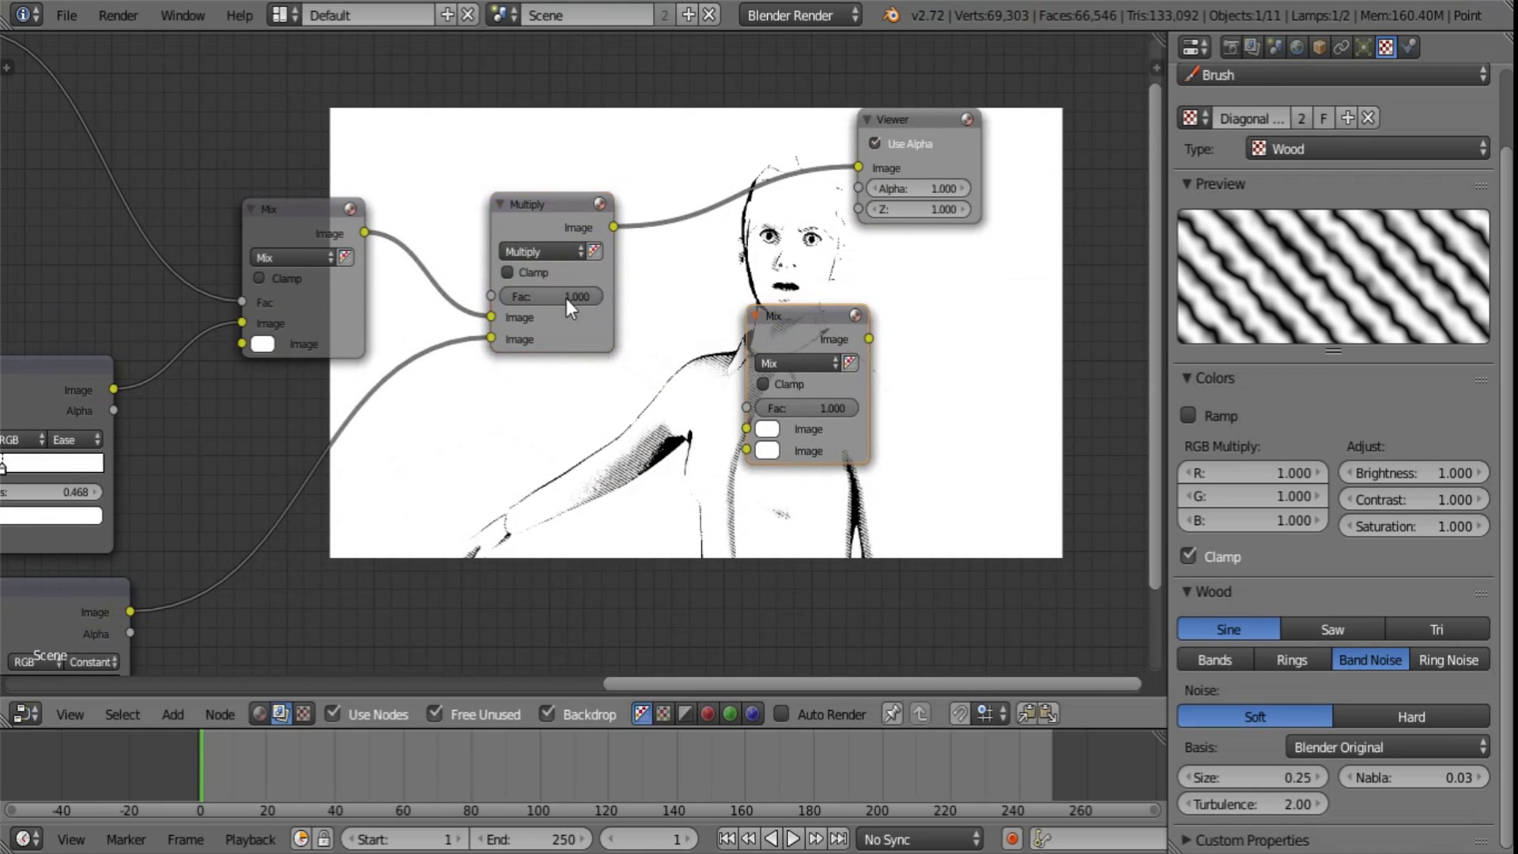
- Enable Clamp on the Multiply node, then connect the color image and the Multiply output to the new Mix node's first and second Image inputs
left_click(568, 273)
left_click_drag(614, 227, 750, 446)
middle_click_drag(604, 471, 865, 495)
scroll(866, 495, "down", 4)
middle_click_drag(103, 375, 117, 311)
left_click_drag(29, 345, 982, 399)
middle_click_drag(1100, 418, 732, 533)
scroll(732, 522, "up", 3)
left_click_drag(735, 472, 738, 302)
left_click_drag(739, 472, 733, 317)
- Connect the new Mix node's output to the Viewer and set its blend type to Multiply
left_click_drag(829, 303, 972, 407)
middle_click_drag(800, 564, 714, 413)
left_click(830, 234)
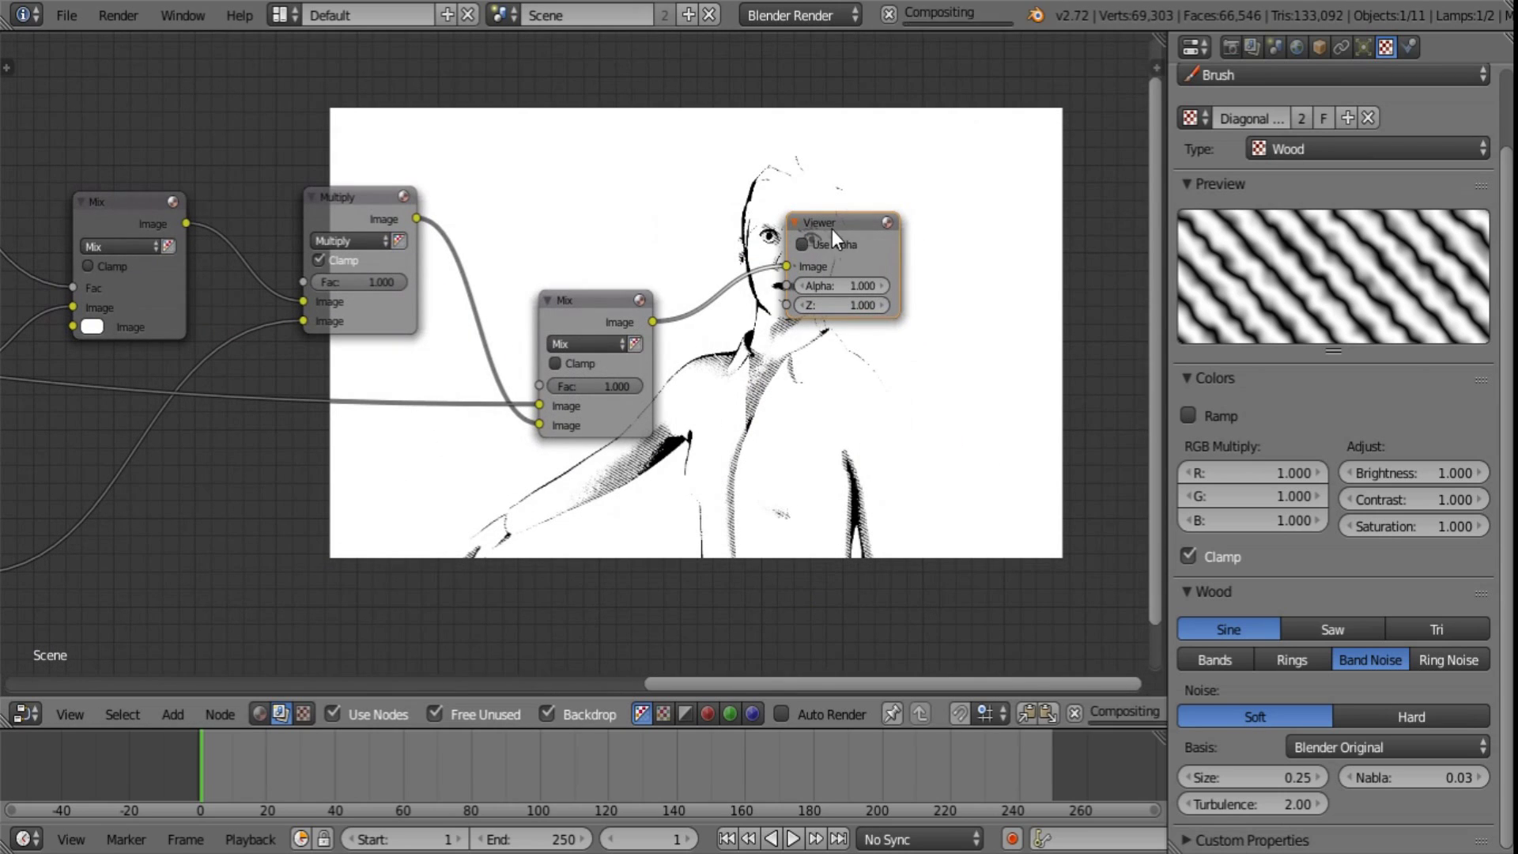
middle_click_drag(590, 389, 643, 434)
left_click(651, 348)
left_click(650, 401)
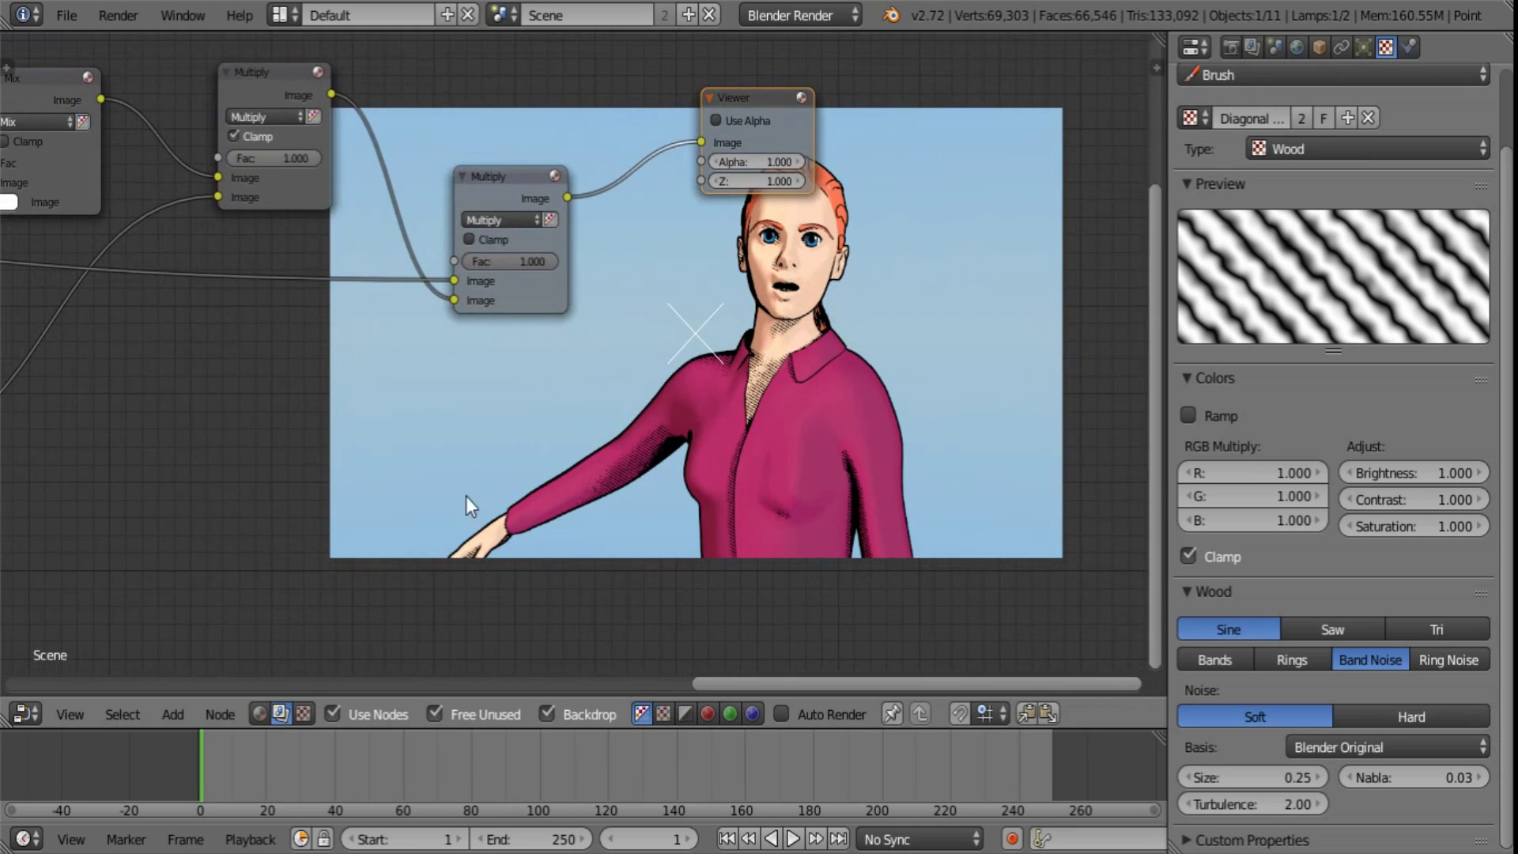
- Duplicate the last Multiply node and place the copy below the Viewer
scroll(467, 496, "down", 3)
middle_click_drag(467, 496, 705, 568)
key("a")
middle_click_drag(522, 414, 477, 424)
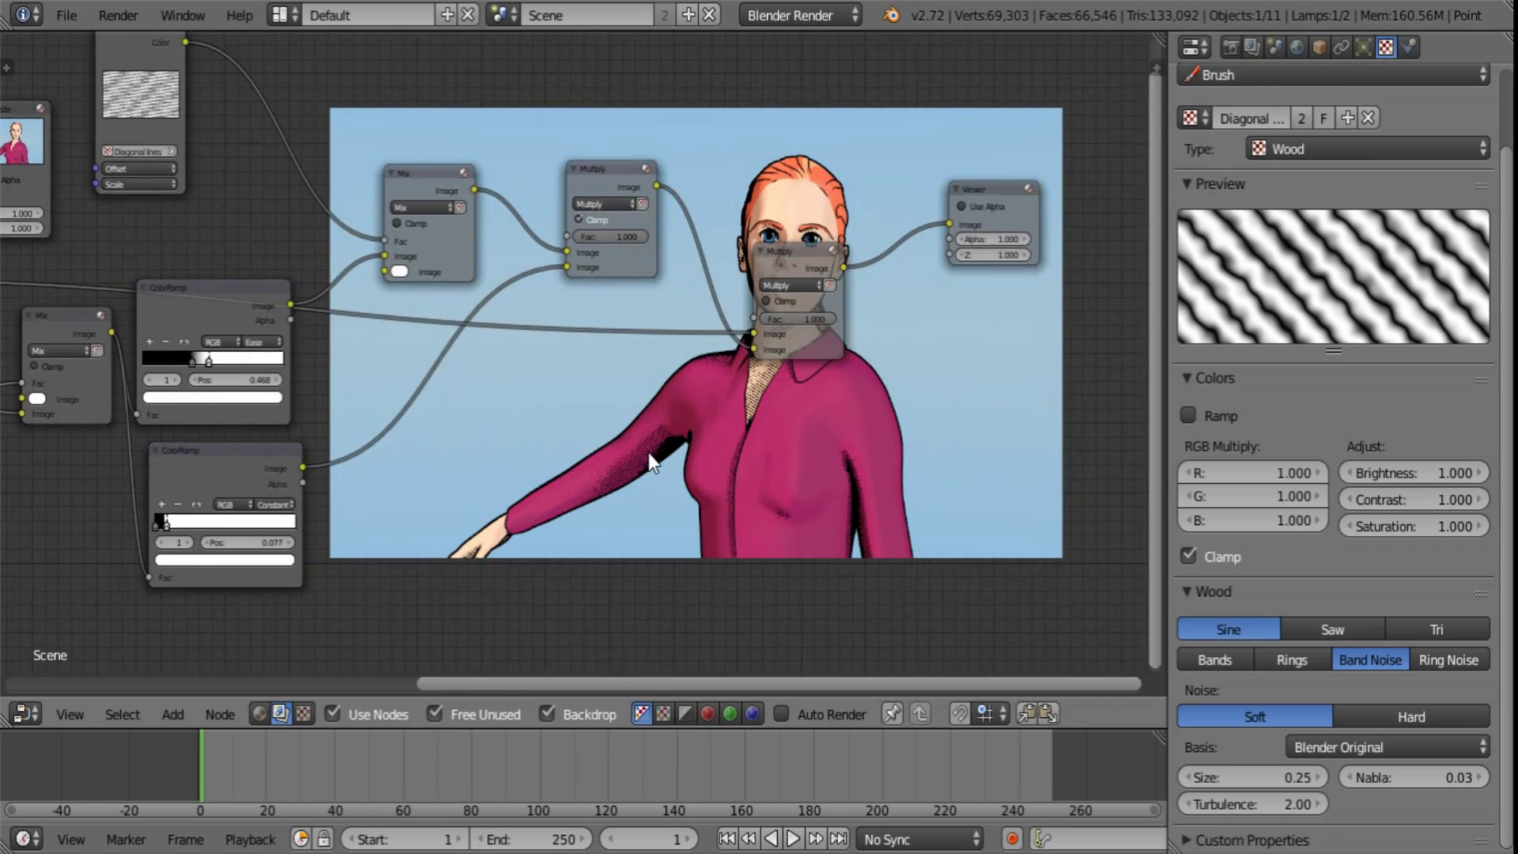
left_click(793, 258)
key("shift+d")
left_click(999, 386)
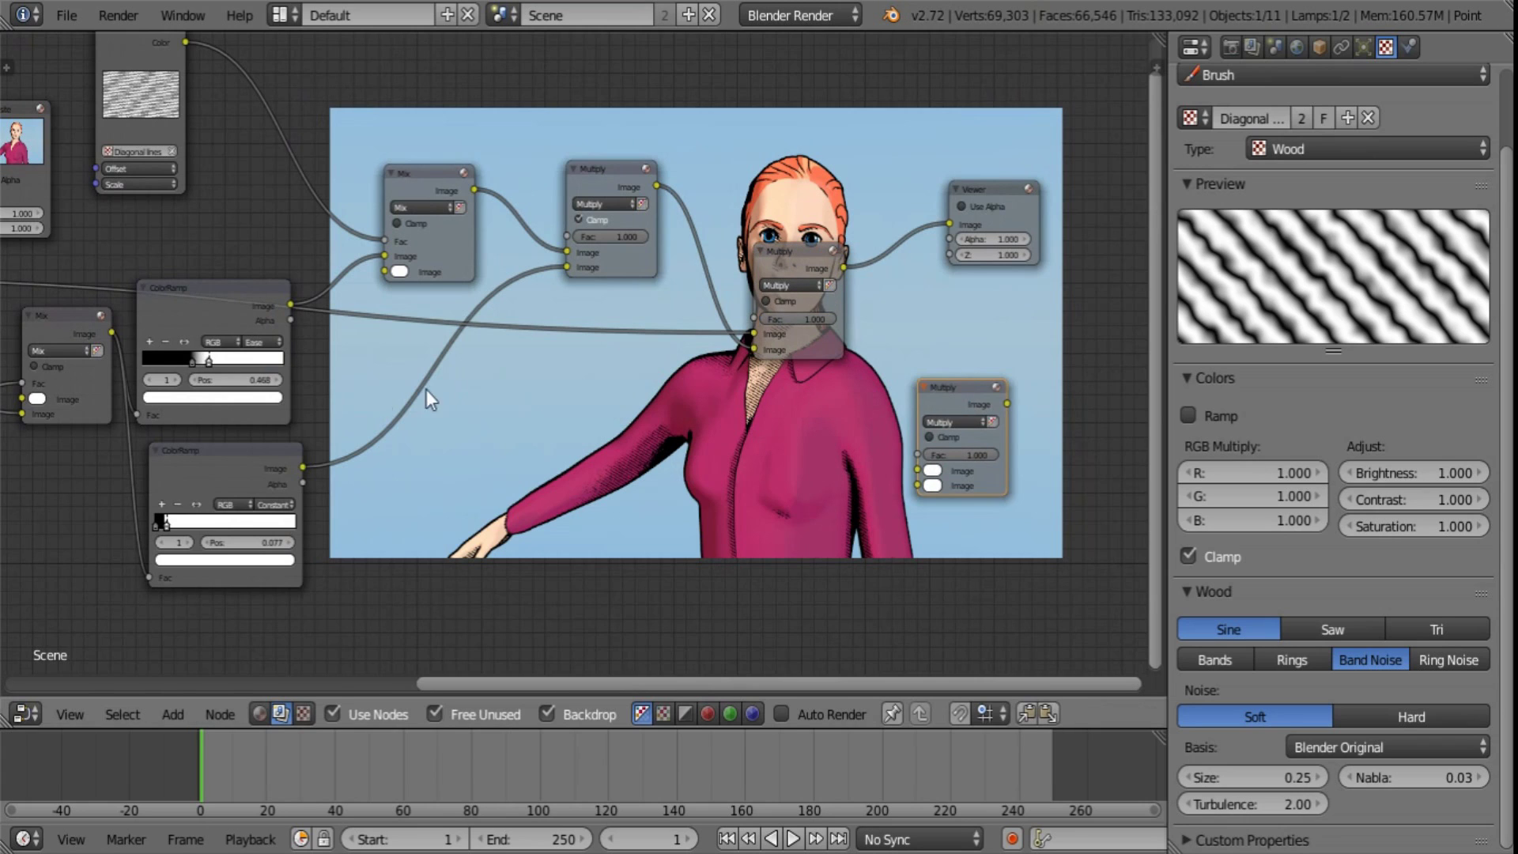
- Duplicate the Ease ColorRamp, place it below the node chain and feed the masked shadow Mix output into its Fac input
middle_click_drag(218, 410, 329, 395)
left_click(309, 297)
key("shift+d")
left_click(758, 501)
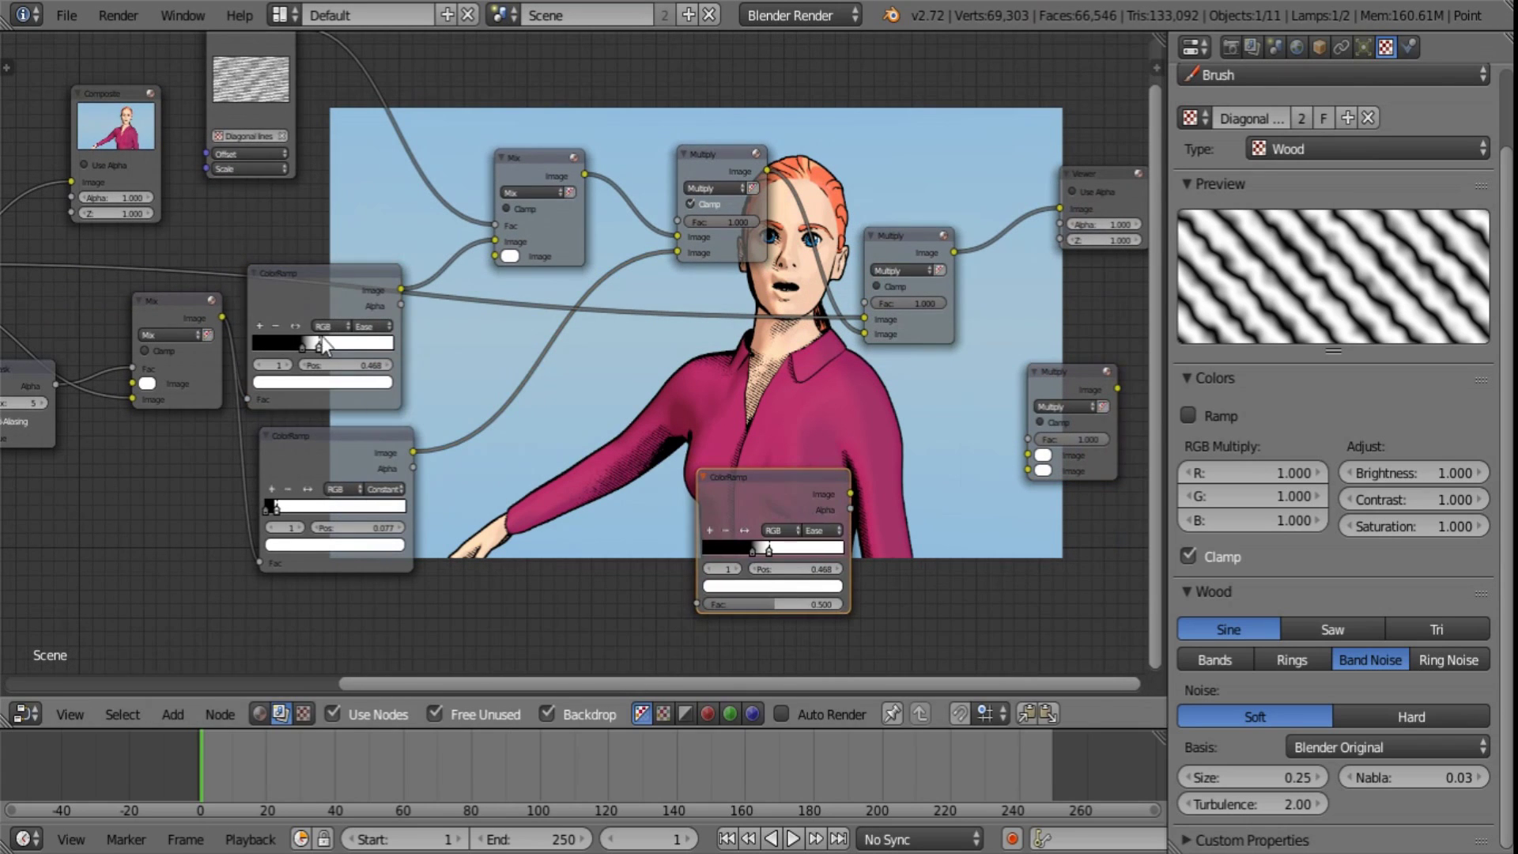
left_click_drag(224, 311, 698, 606)
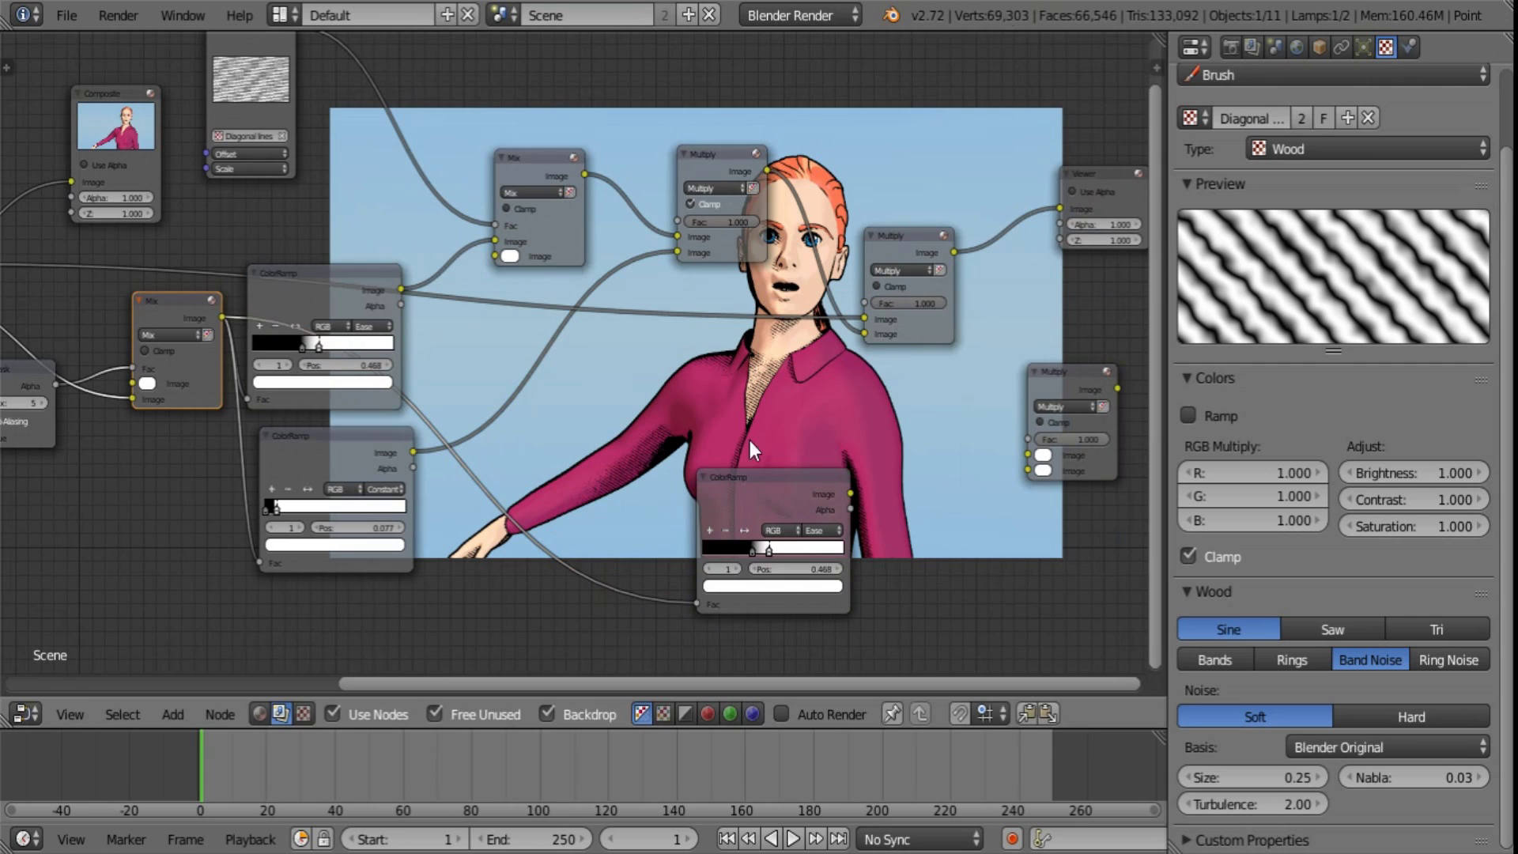
- Set the new ColorRamp to Linear interpolation, with the black stop at the start and the white stop at position 1.000
scroll(750, 439, "up", 4)
middle_click_drag(750, 443, 694, 454)
left_click(793, 564)
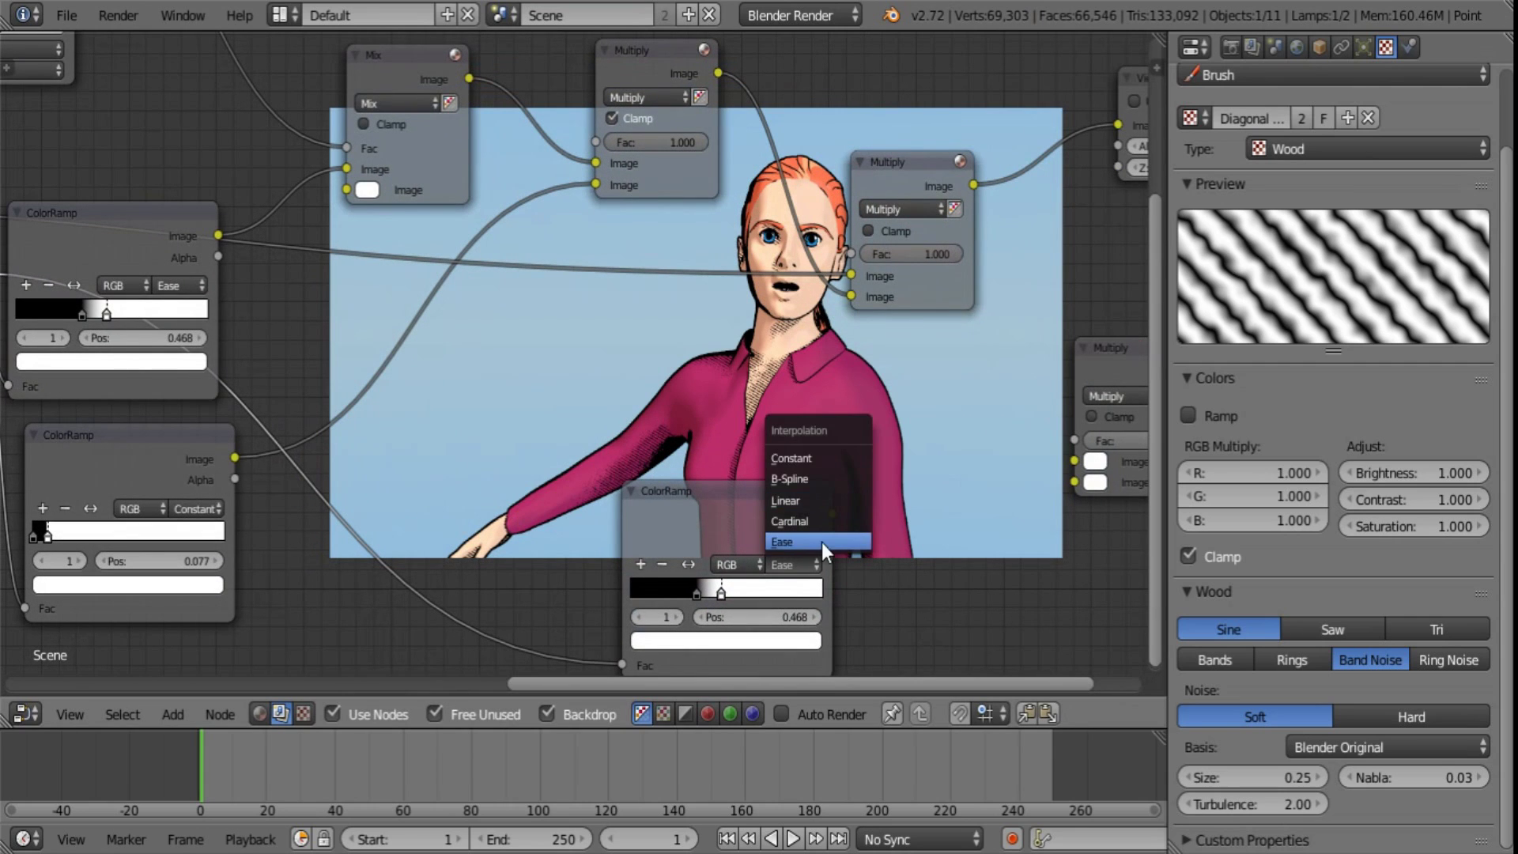
left_click(810, 502)
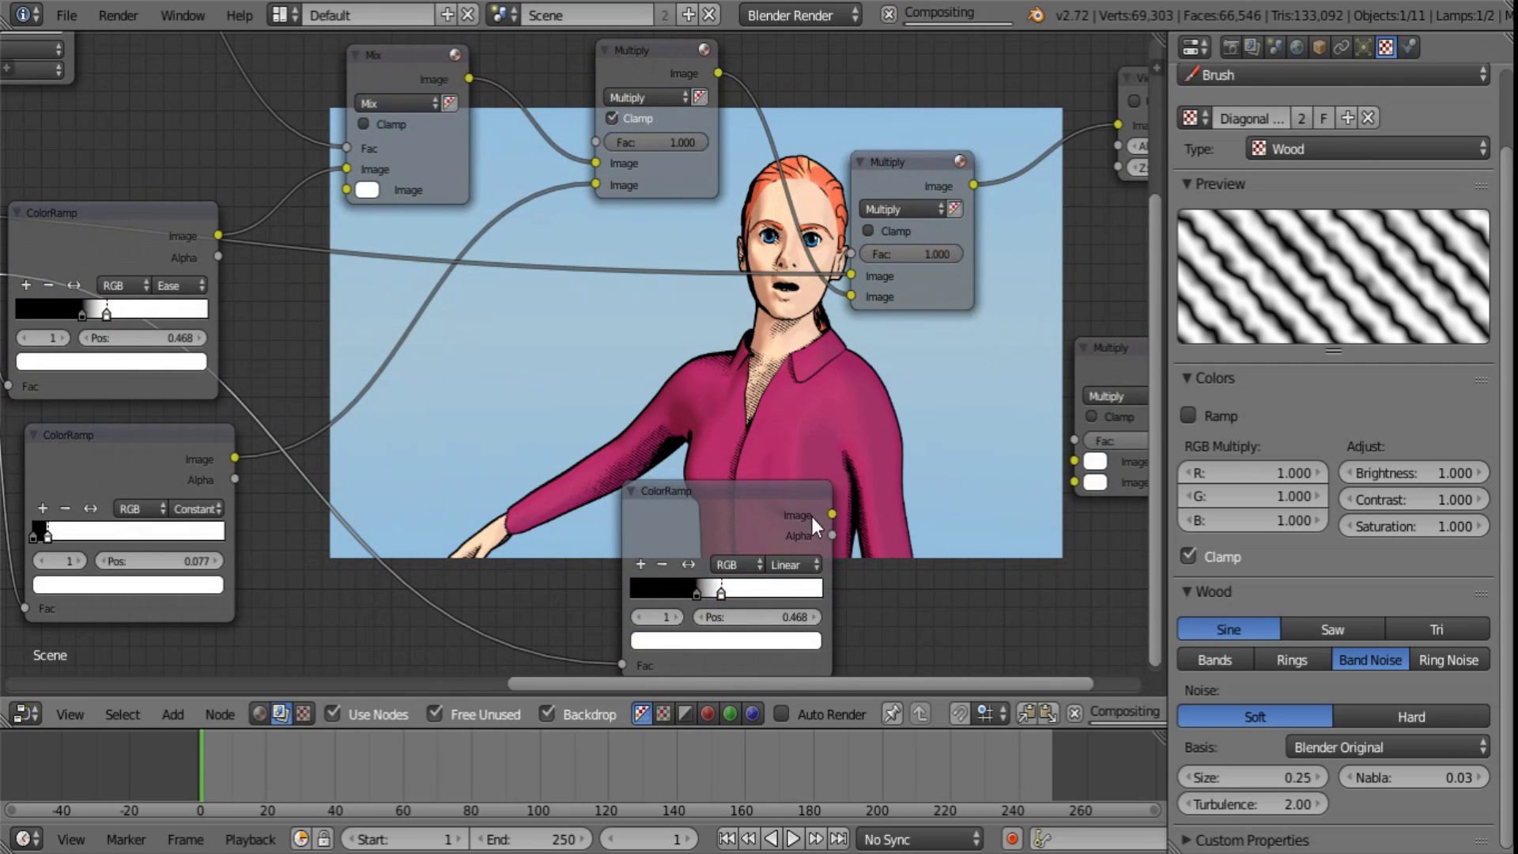
middle_click_drag(811, 516, 785, 411)
left_click_drag(672, 487, 598, 486)
left_click(695, 491)
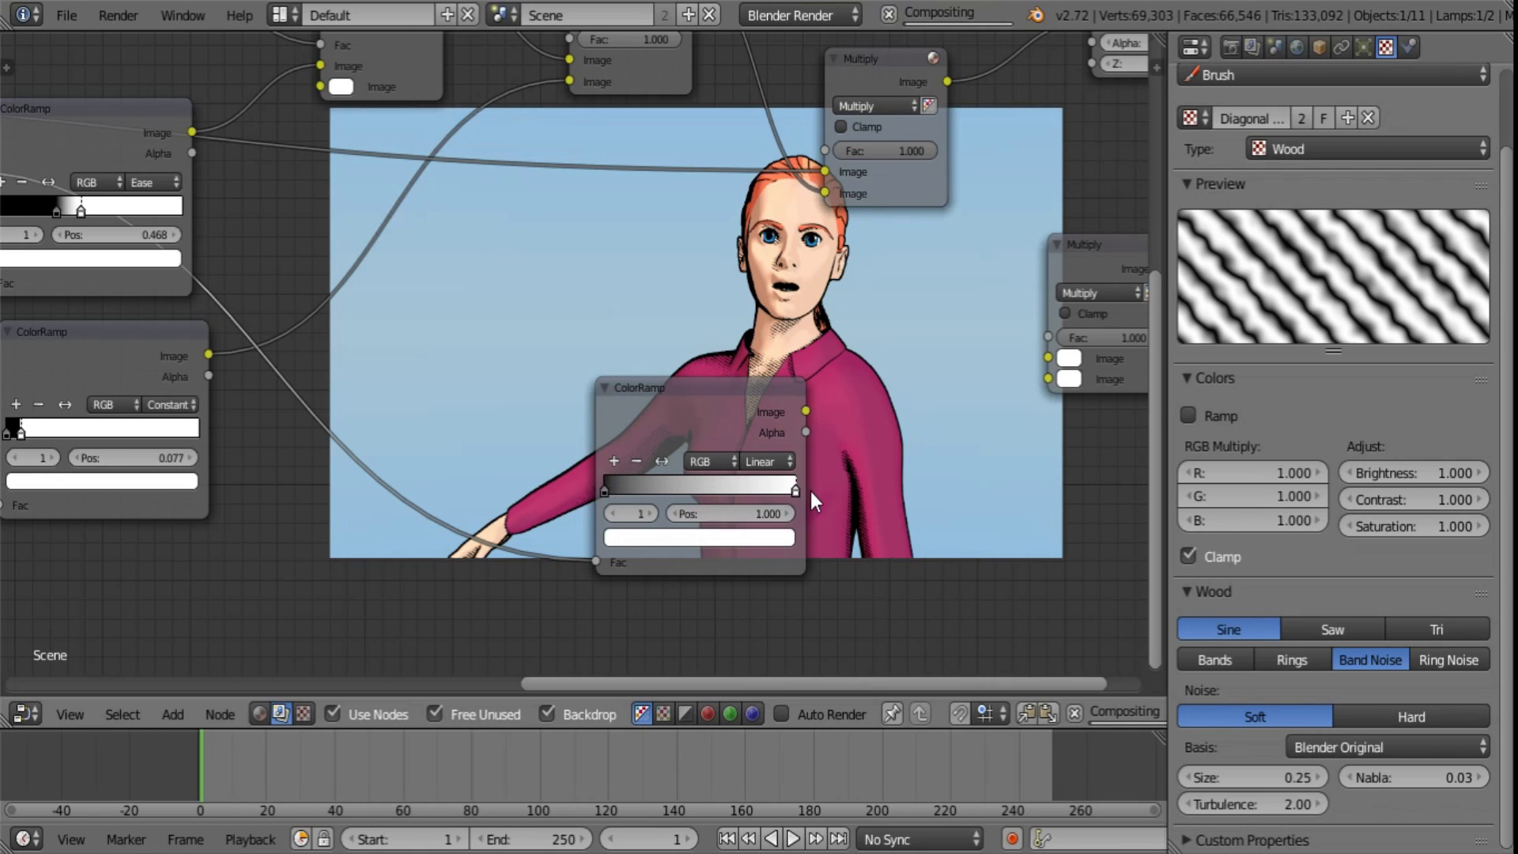
- Change the new ColorRamp's white stop to mid gray with R, G and B at 0.5
left_click(746, 538)
left_click(665, 453)
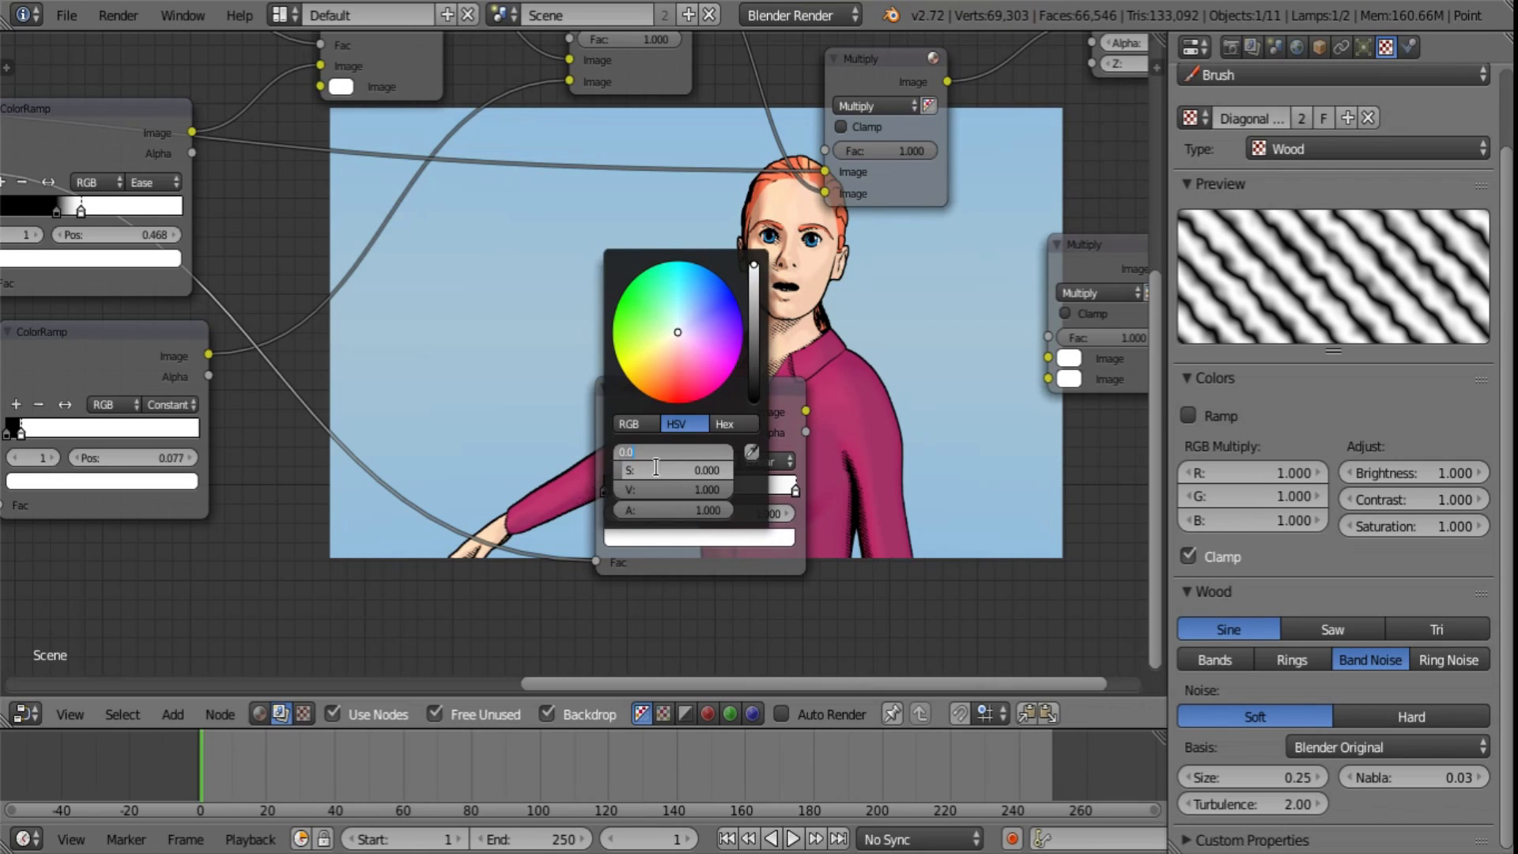
left_click(632, 429)
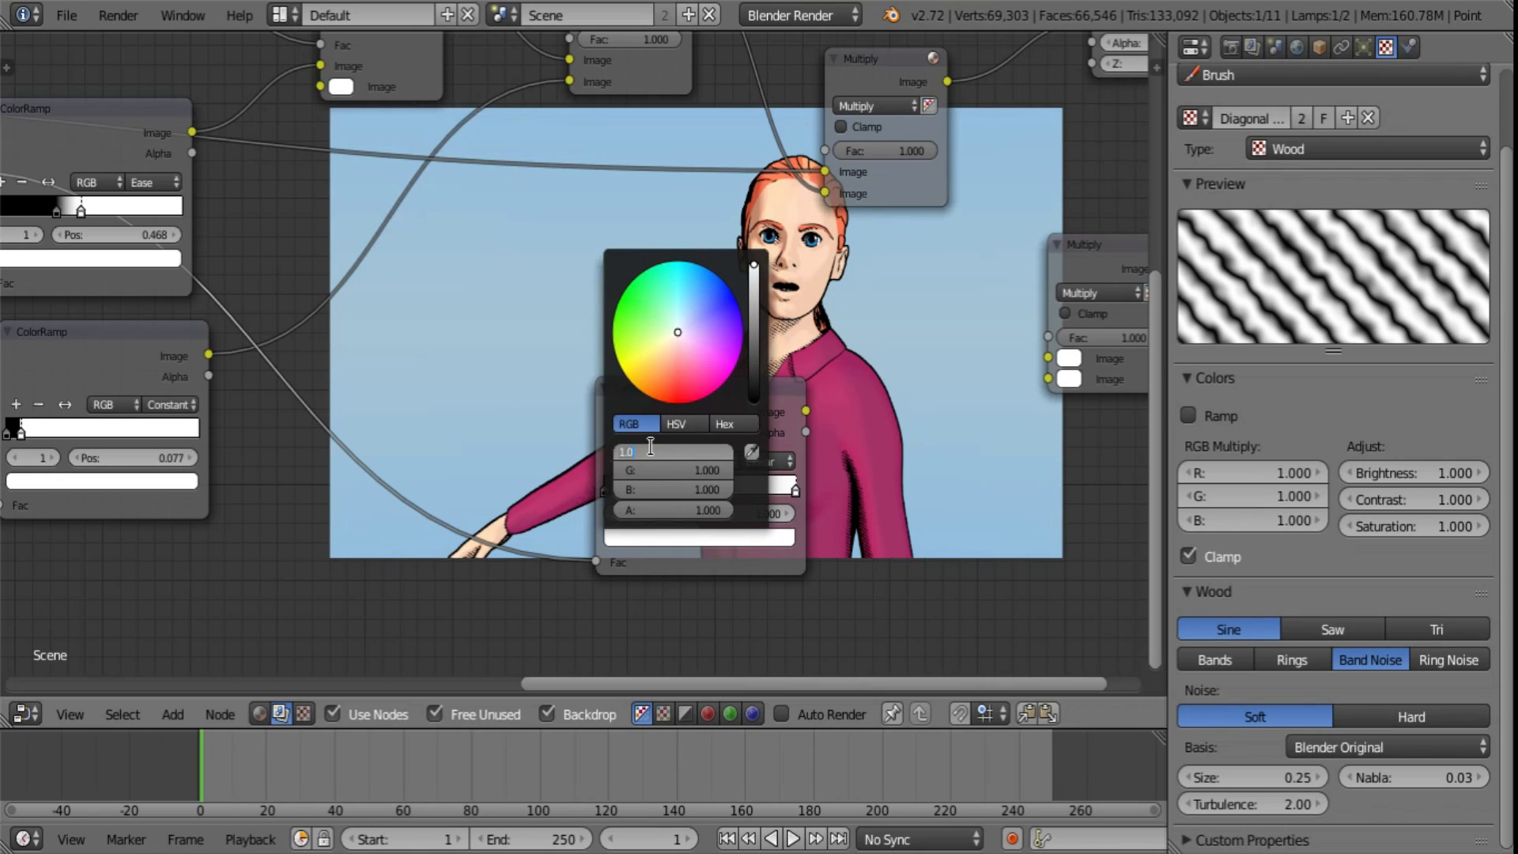
type(".5")
key("Tab")
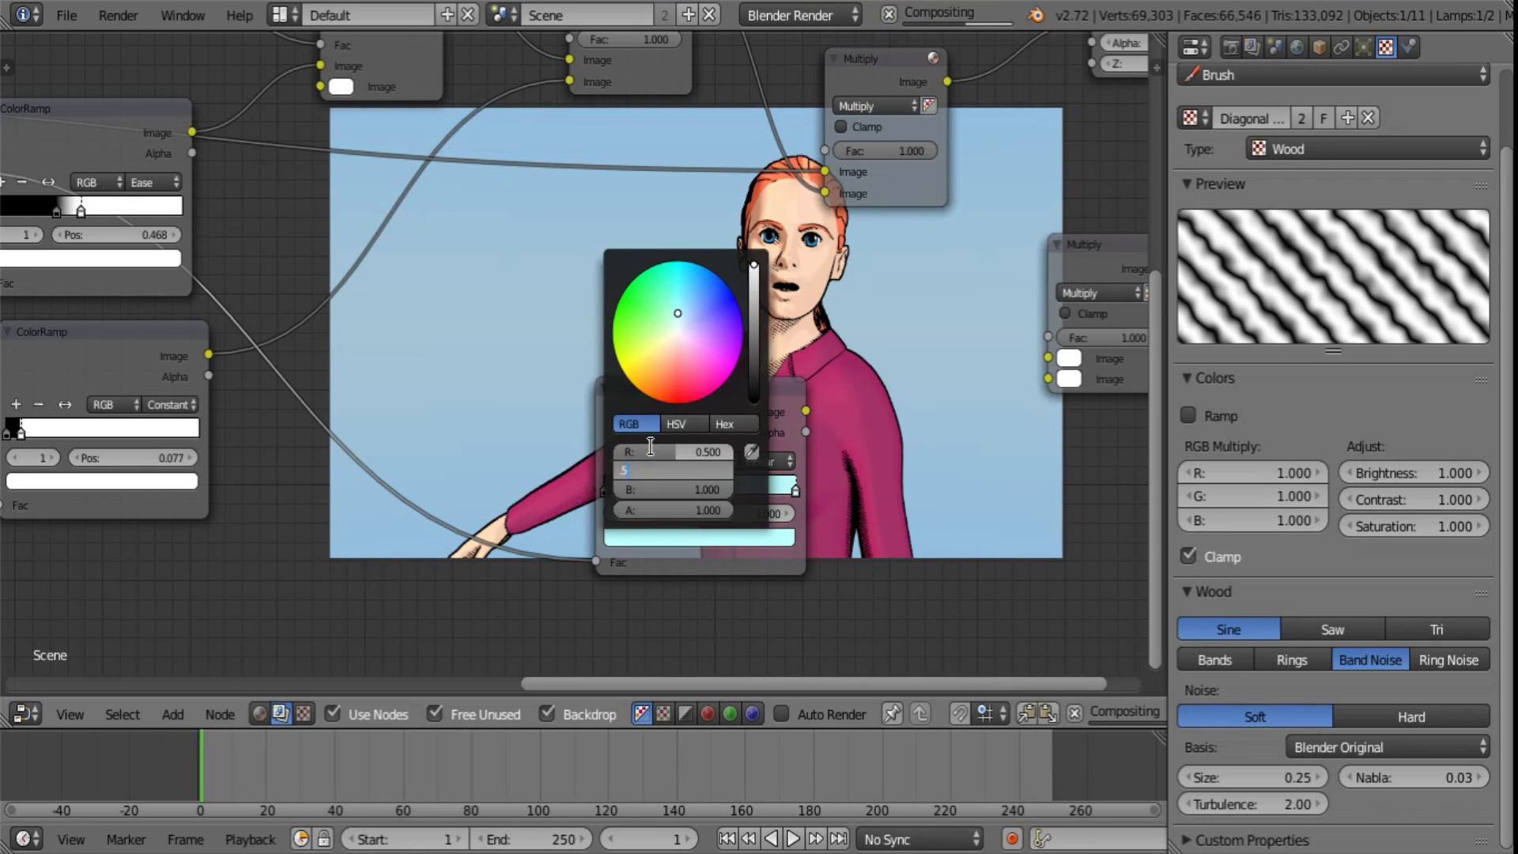
type(".5")
key("Tab")
type(".5")
key("Return")
- Connect the Multiply output and the gray ColorRamp to the duplicated node's Image inputs and set its blend type to Overlay
middle_click_drag(811, 344, 676, 348)
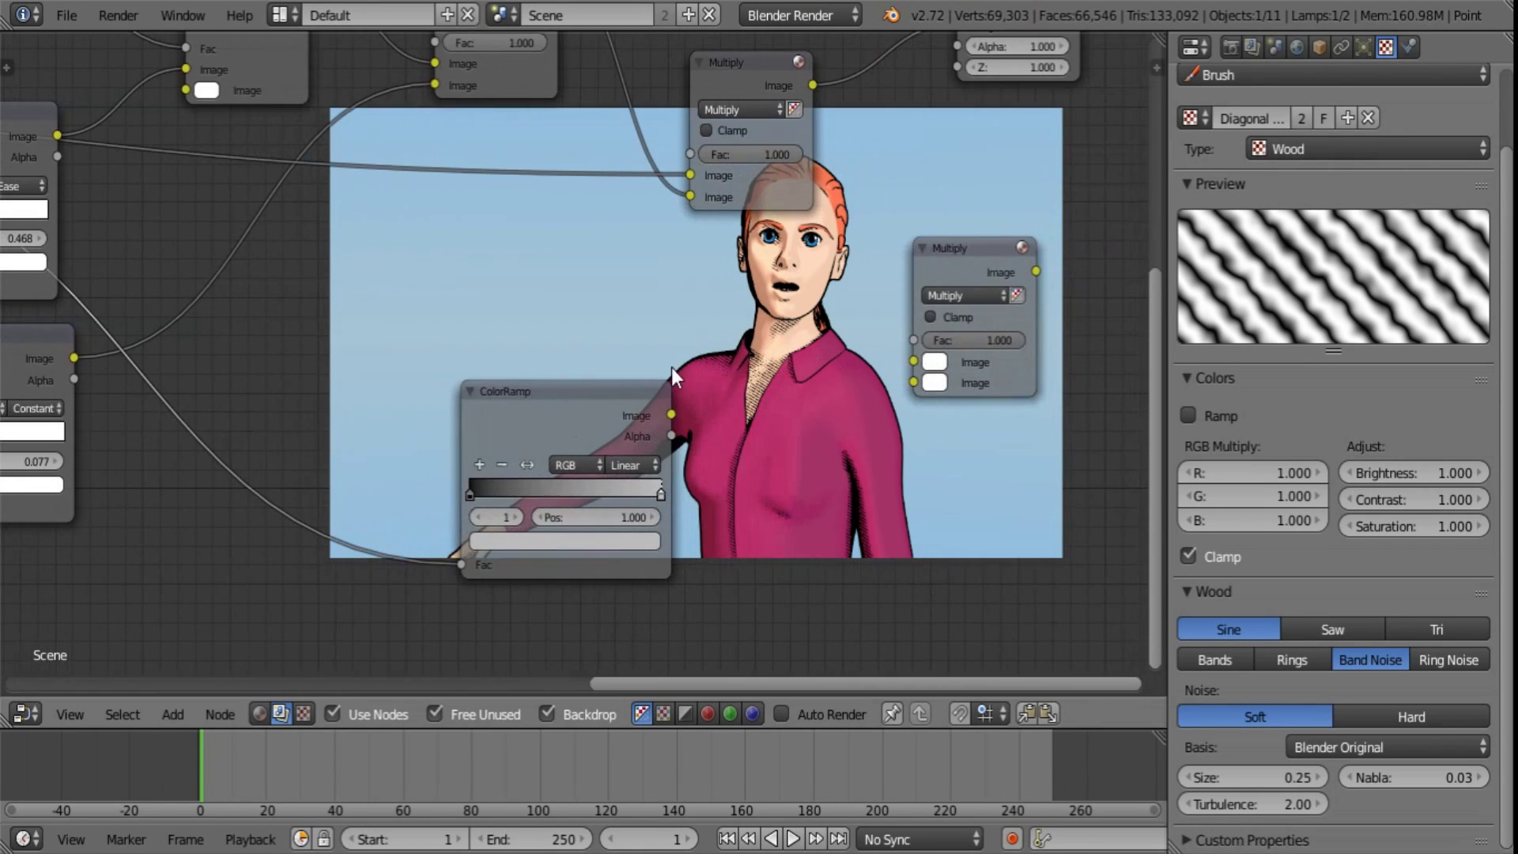
left_click_drag(671, 414, 910, 385)
middle_click_drag(947, 335, 776, 447)
left_click_drag(642, 197, 740, 471)
left_click(776, 407)
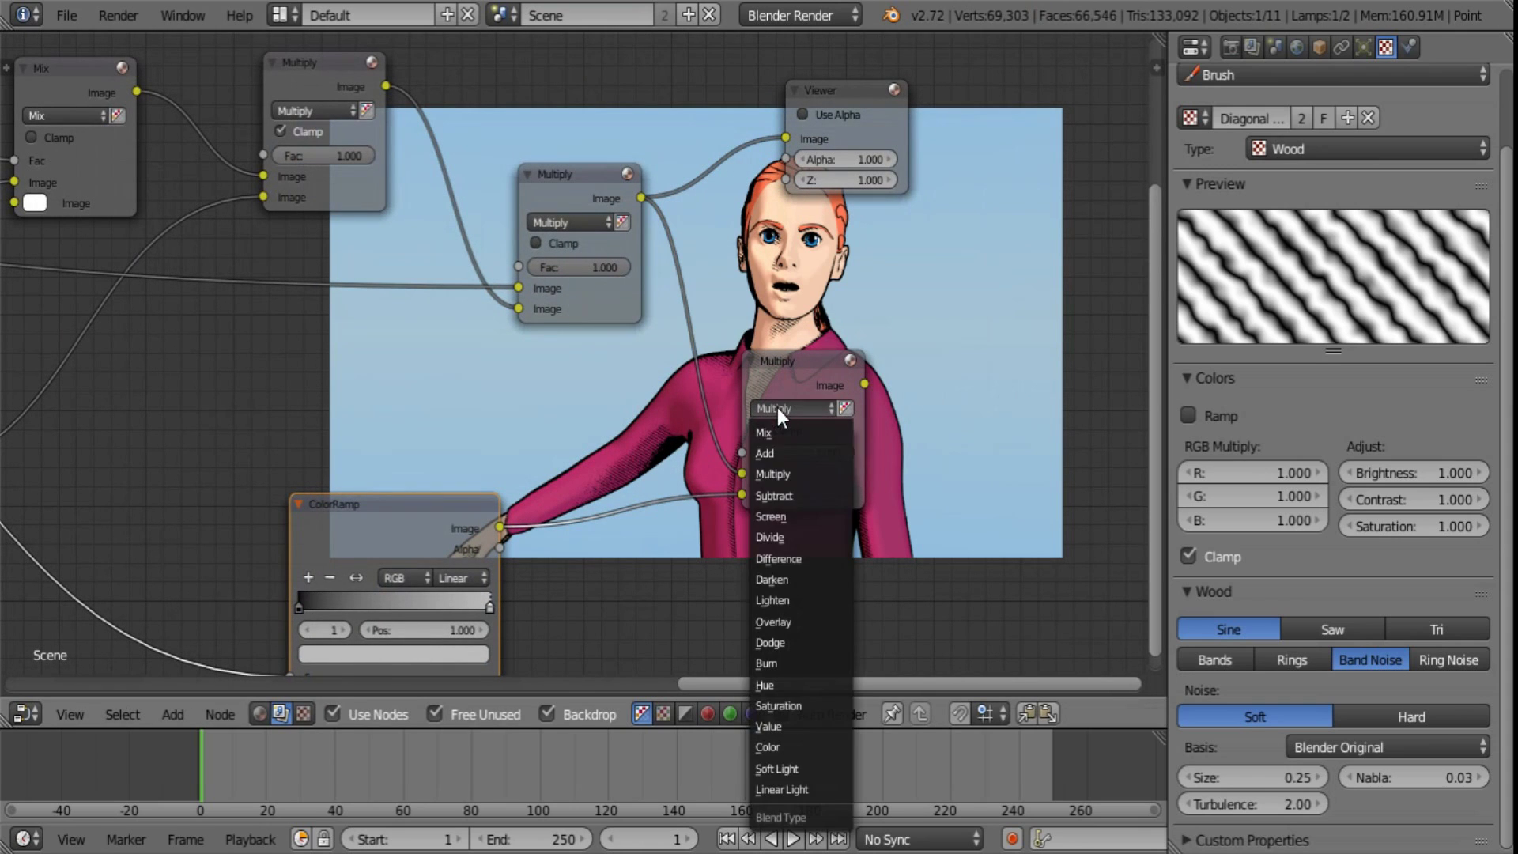
left_click(794, 619)
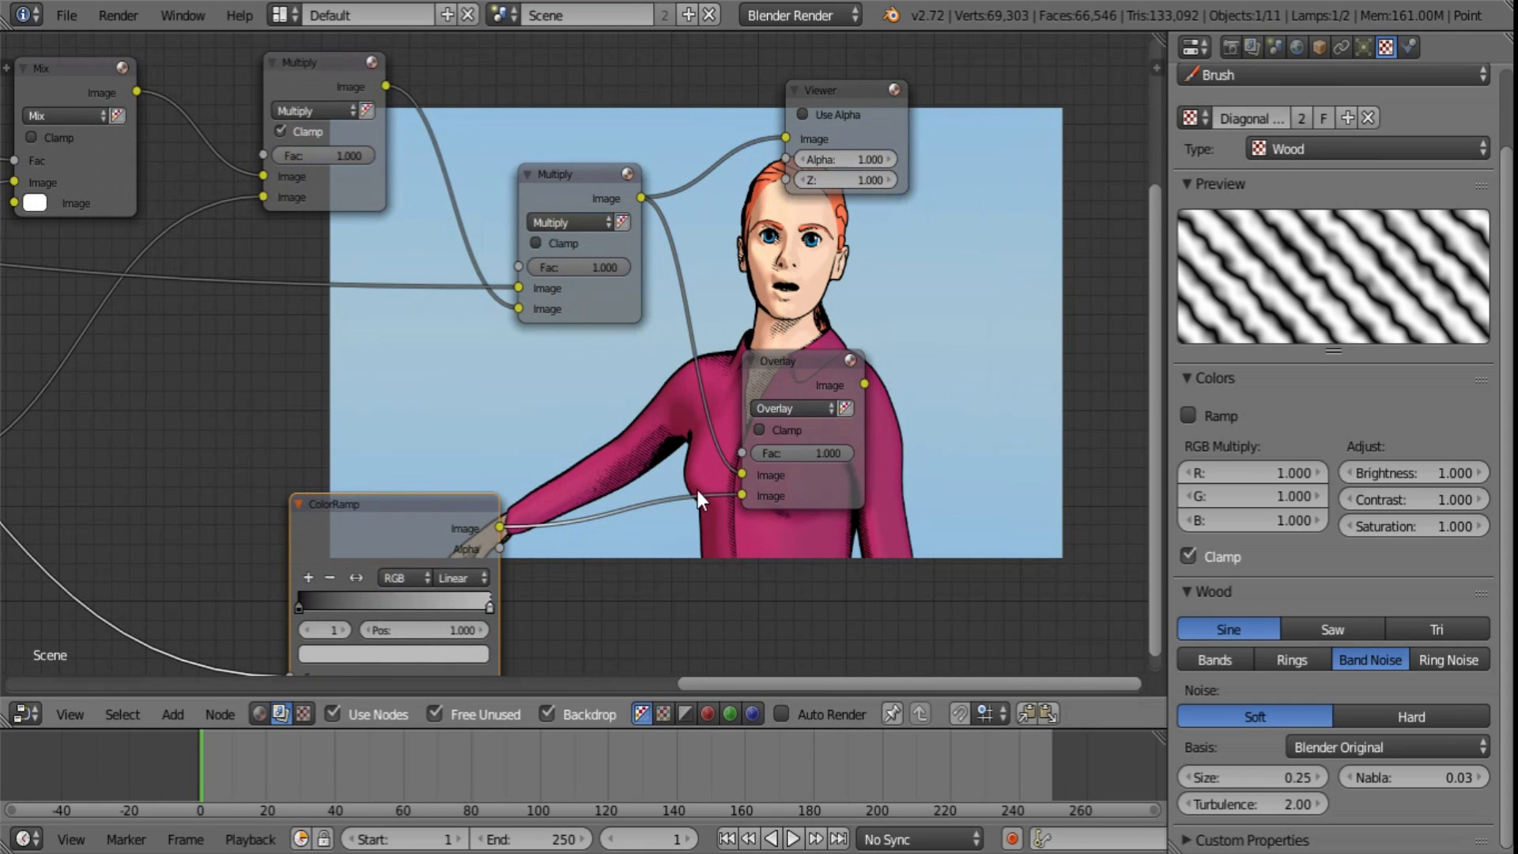
- Connect the Overlay node's output to the Viewer and move the Viewer farther along the node chain
middle_click_drag(514, 569, 558, 457)
left_click(504, 547)
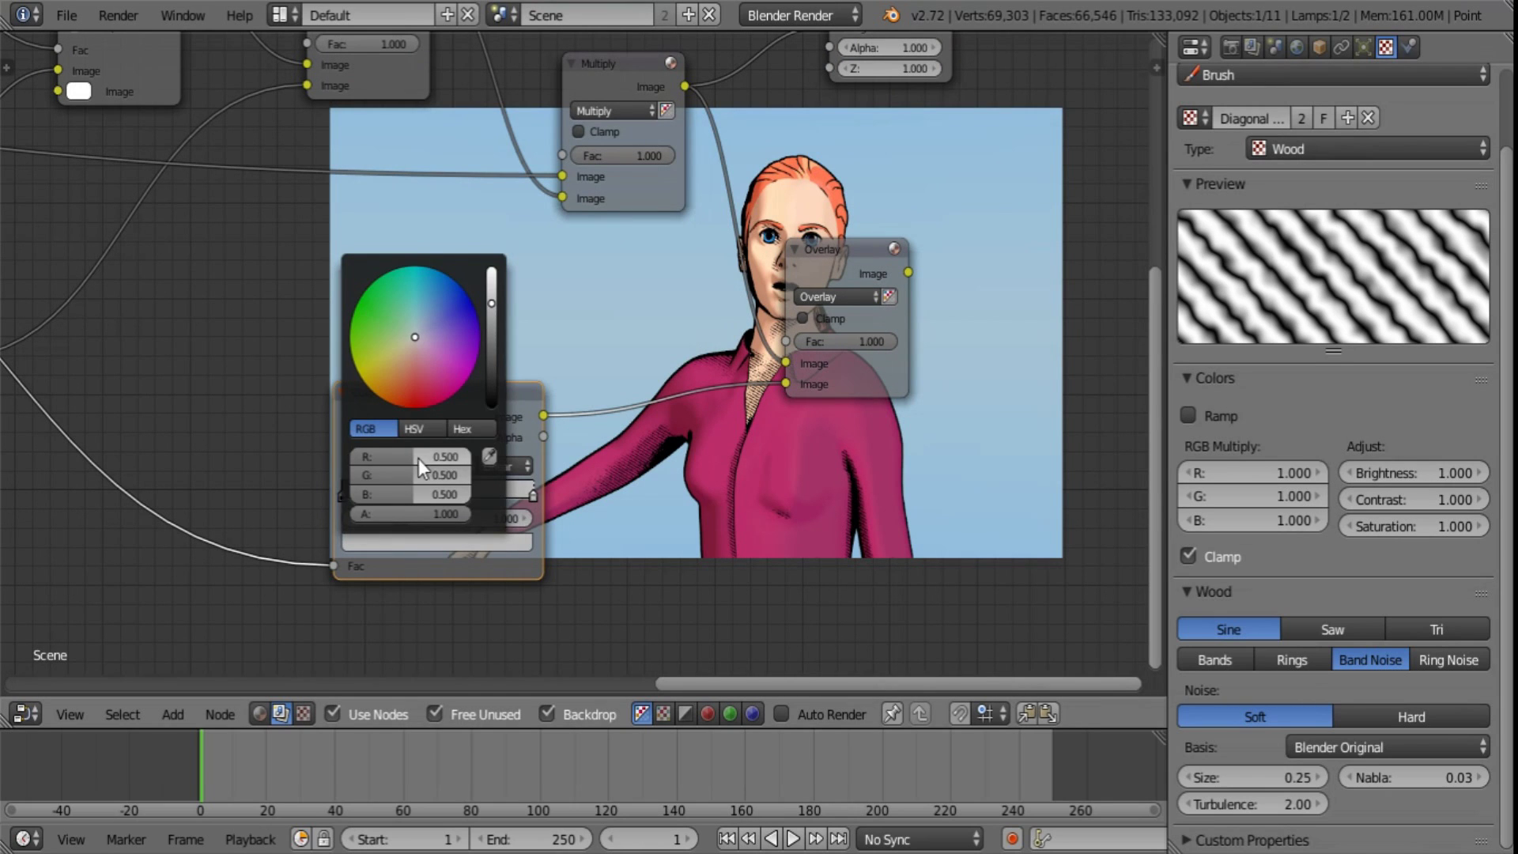
middle_click_drag(815, 310, 696, 487)
left_click_drag(790, 448, 711, 203)
left_click_drag(732, 154, 1014, 300)
middle_click_drag(889, 454, 680, 160)
middle_click_drag(626, 343, 729, 392)
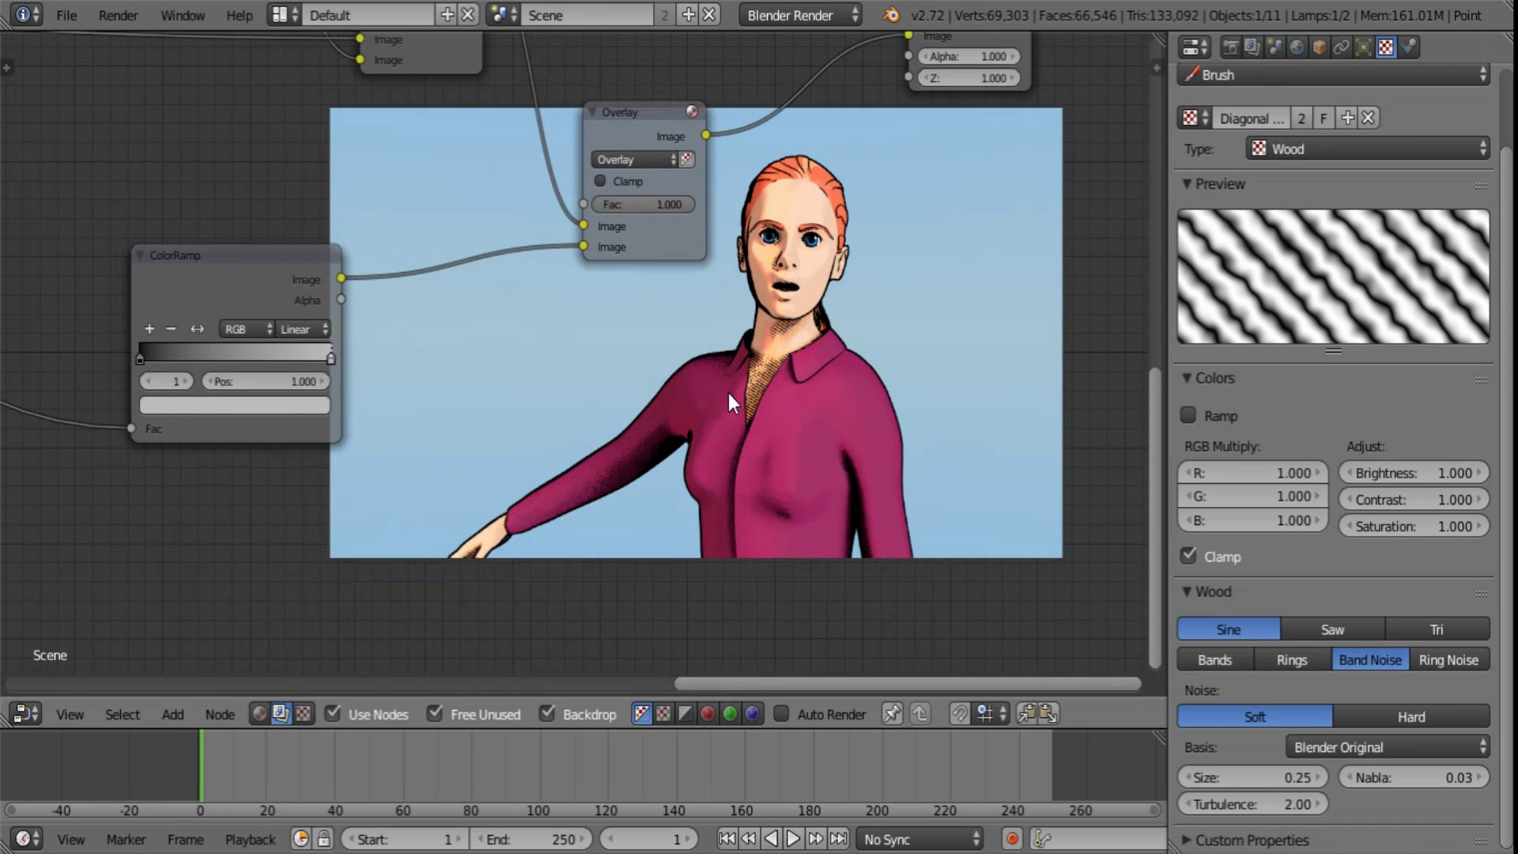
- Set the gray ColorRamp to Ease interpolation and move its black stop to position 0.027
scroll(363, 391, "down", 4)
middle_click_drag(403, 353, 645, 450)
scroll(715, 510, "up", 3)
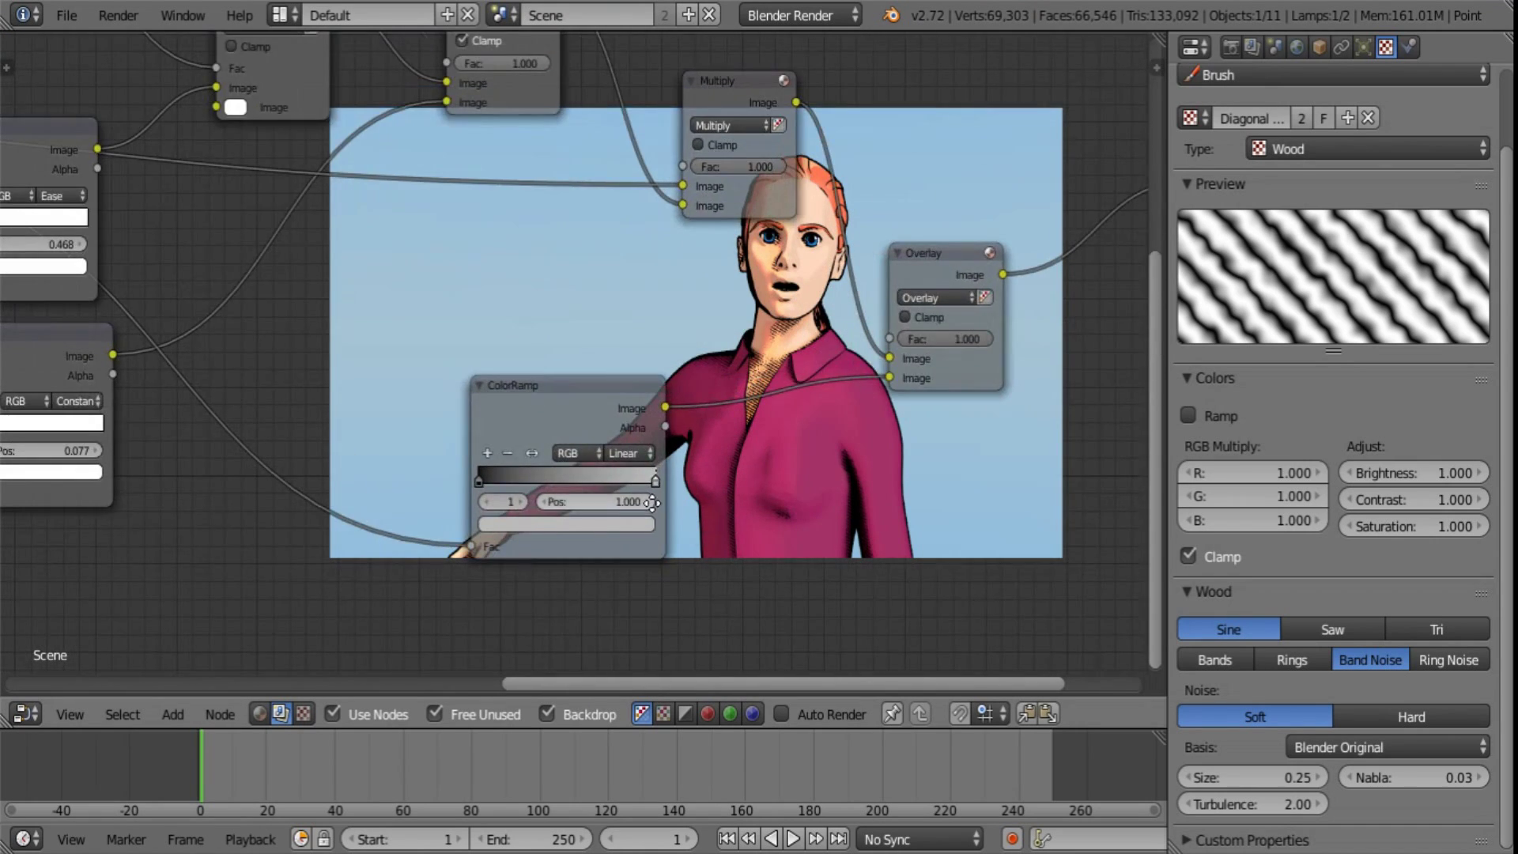
scroll(652, 503, "up", 2)
left_click(738, 424)
left_click(742, 395)
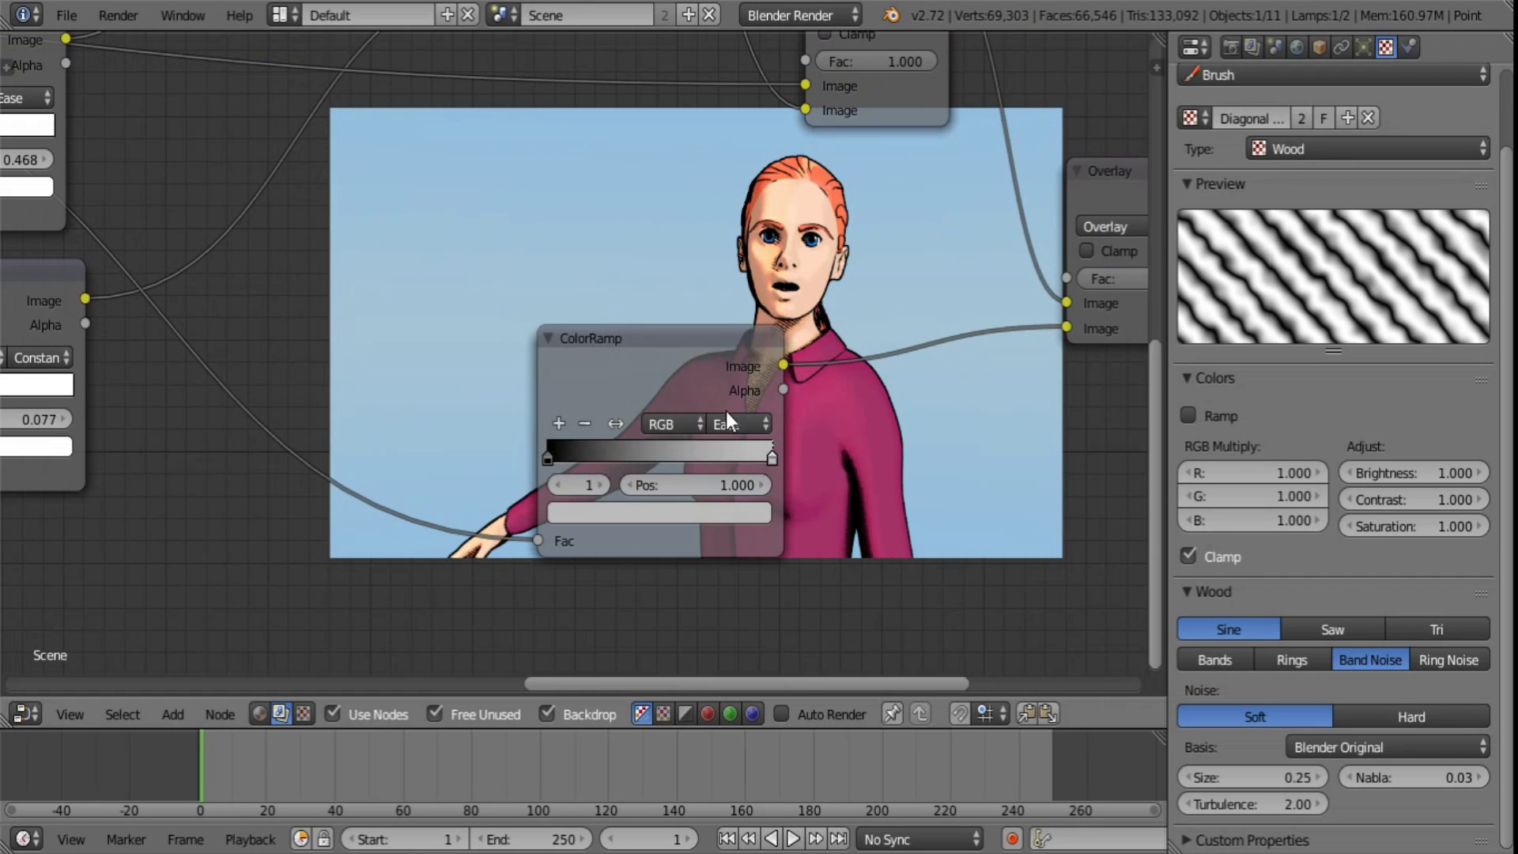
middle_click_drag(695, 415, 555, 335)
mouse_move(418, 378)
left_mouse_down()
mouse_move(455, 381)
mouse_move(425, 388)
left_mouse_up()
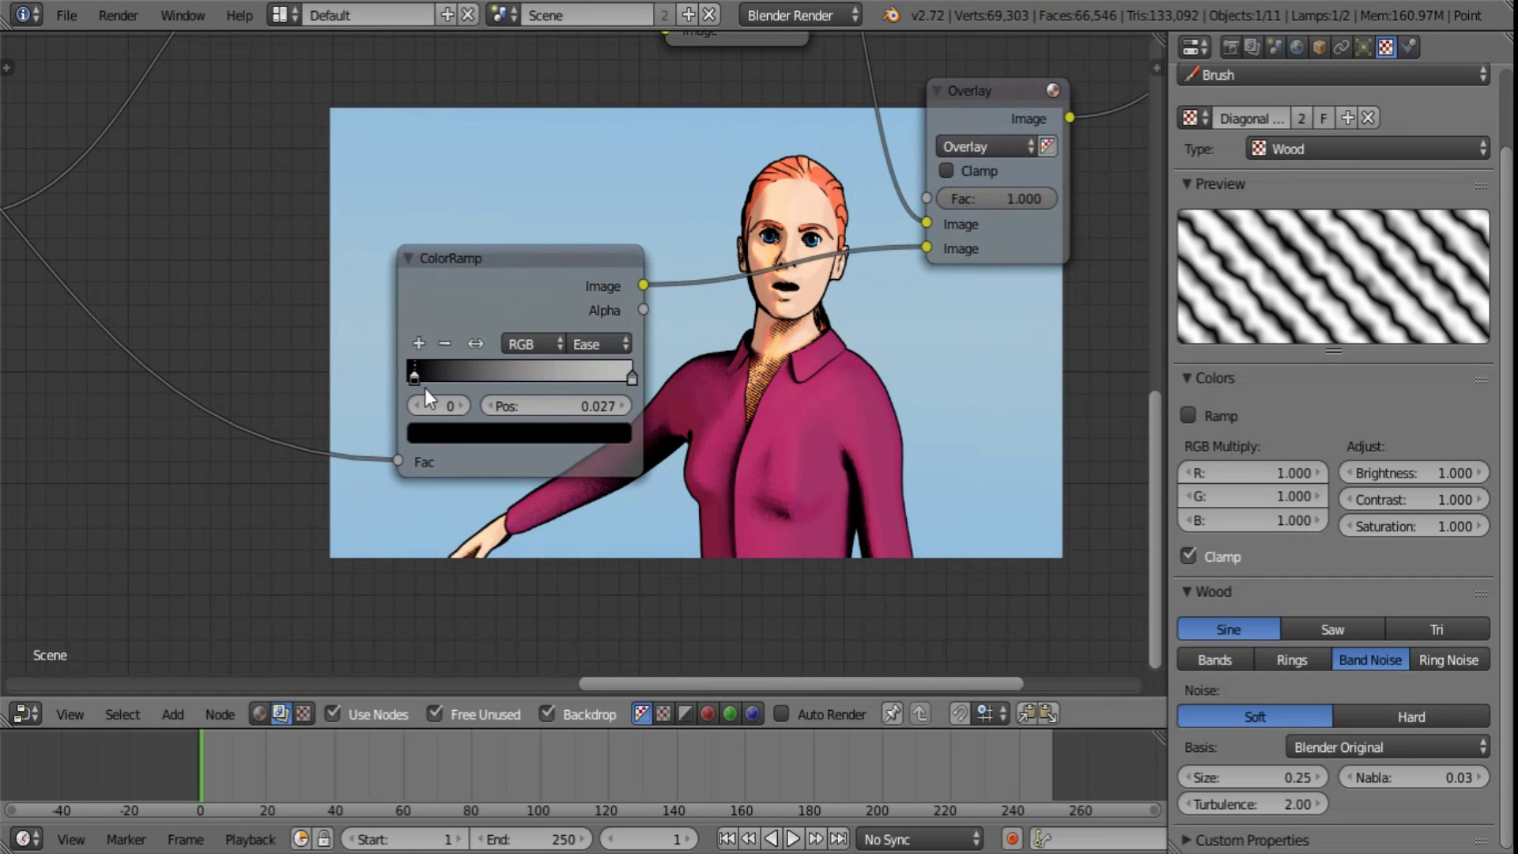
- Move the Viewer farther away from the Overlay node
middle_click_drag(637, 468, 373, 424)
key("a")
scroll(655, 389, "down", 6)
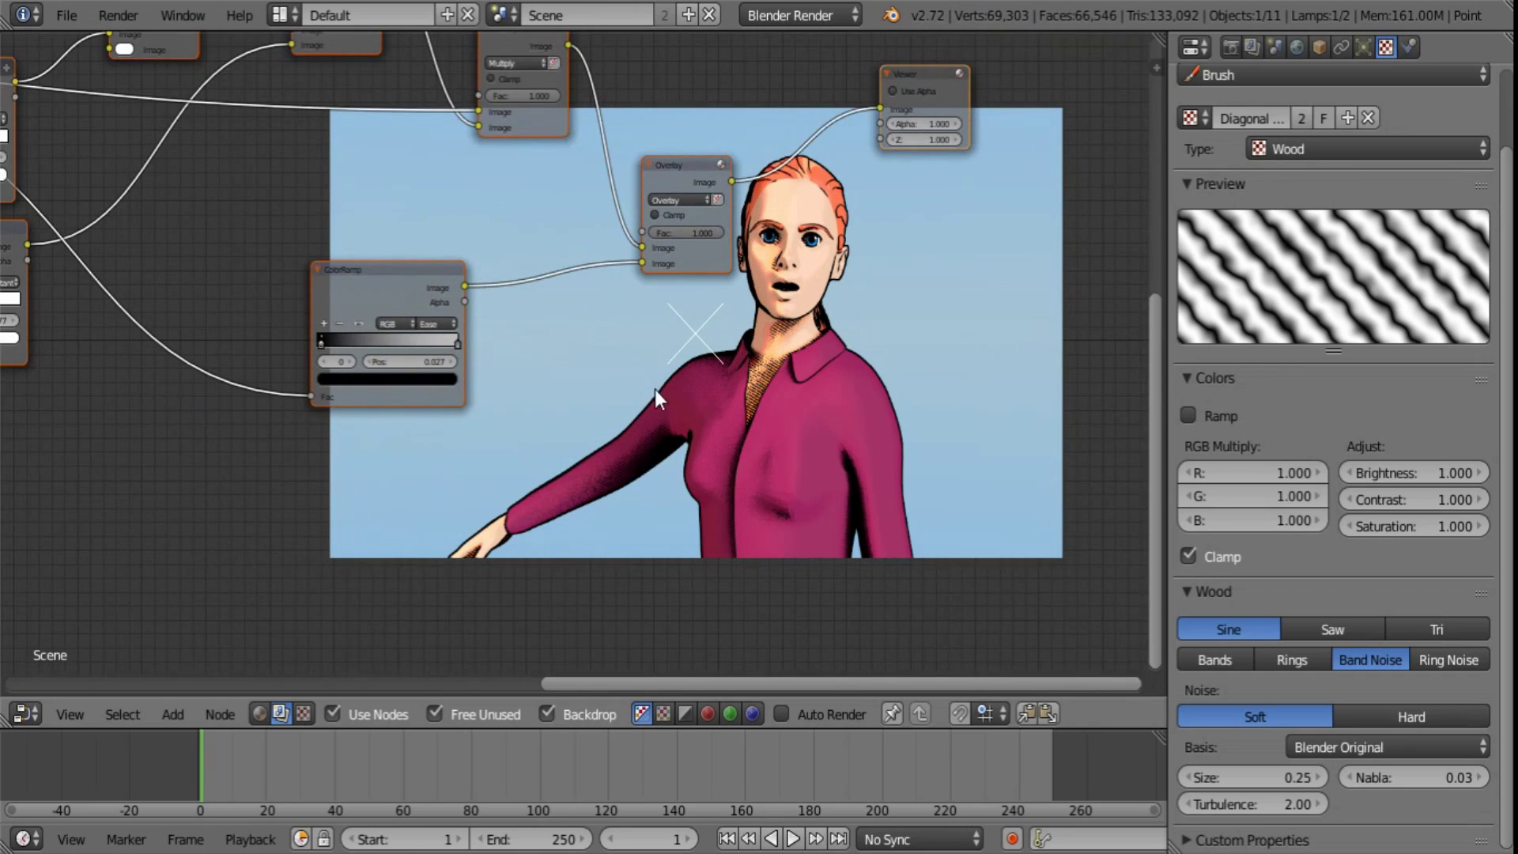
middle_click_drag(651, 400, 574, 488)
key("a")
middle_click_drag(671, 423, 417, 553)
left_click(627, 292)
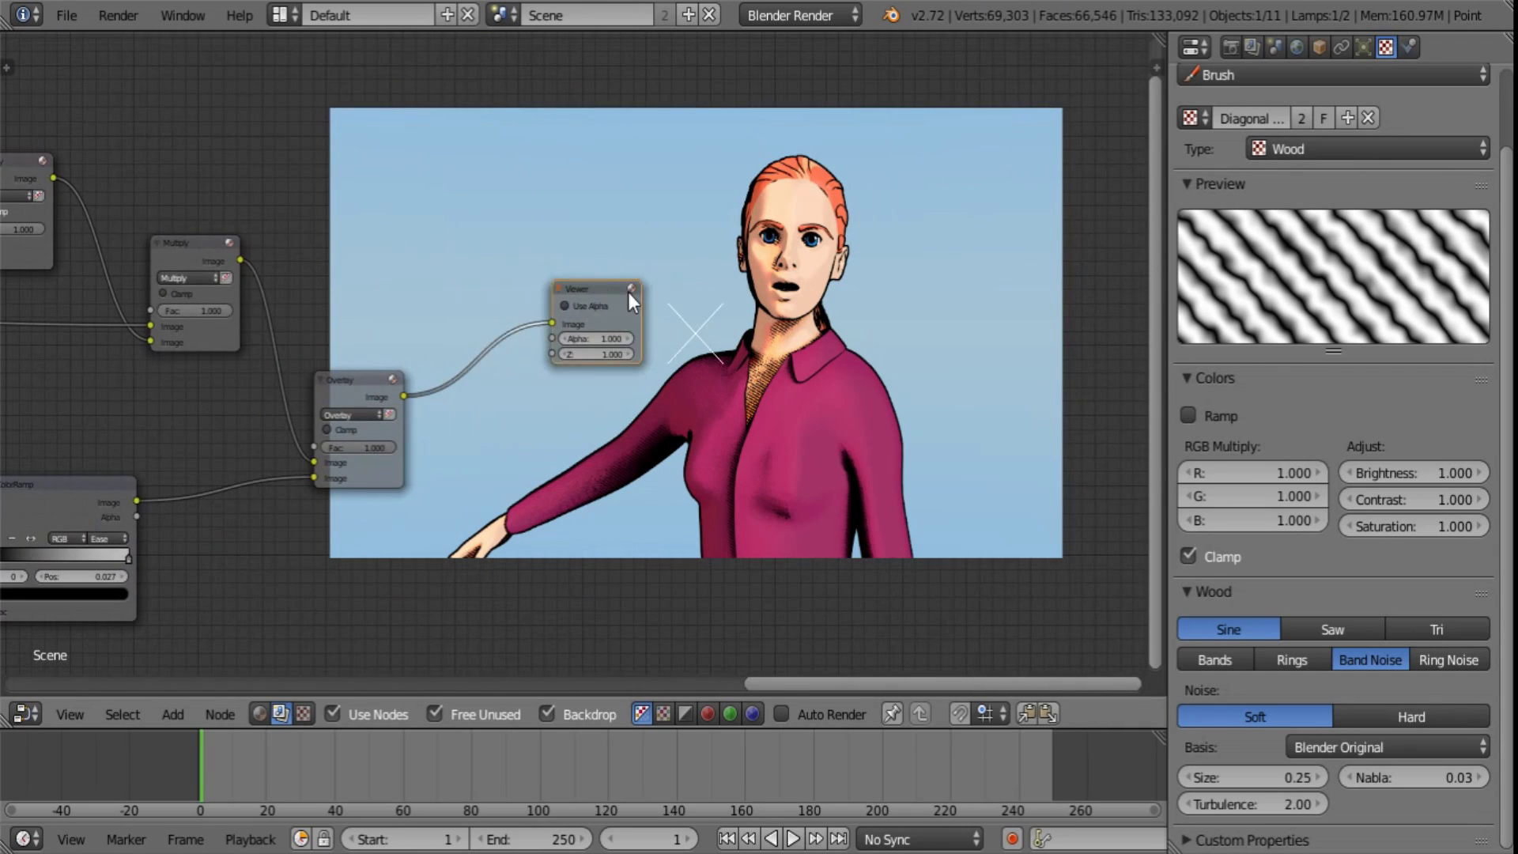
left_click_drag(628, 292, 707, 309)
- Move the Composite node next to the Viewer and connect the Overlay output to its Image input
middle_click_drag(500, 373, 791, 418)
key("a")
middle_click_drag(554, 482, 776, 427)
scroll(771, 434, "down", 6)
middle_click_drag(736, 514, 657, 511)
middle_click_drag(141, 407, 364, 497)
left_click_drag(294, 286, 1095, 314)
middle_click_drag(949, 375, 648, 447)
scroll(648, 448, "up", 4)
left_click_drag(634, 547, 838, 411)
middle_click_drag(580, 664, 206, 189)
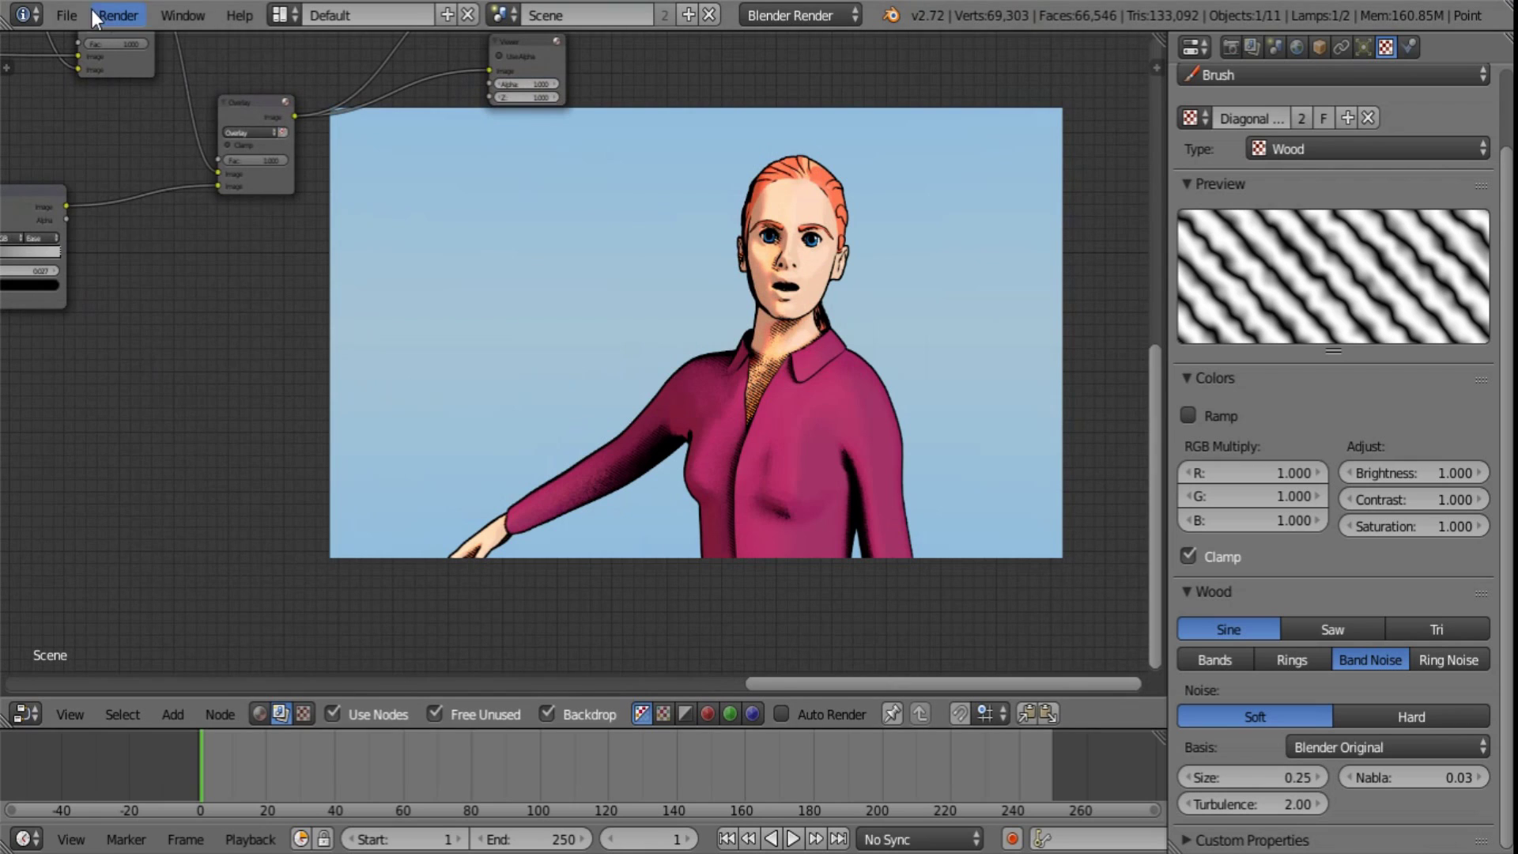
- Save the project file
left_click(69, 14)
left_click(104, 201)
middle_click_drag(460, 457, 454, 551)
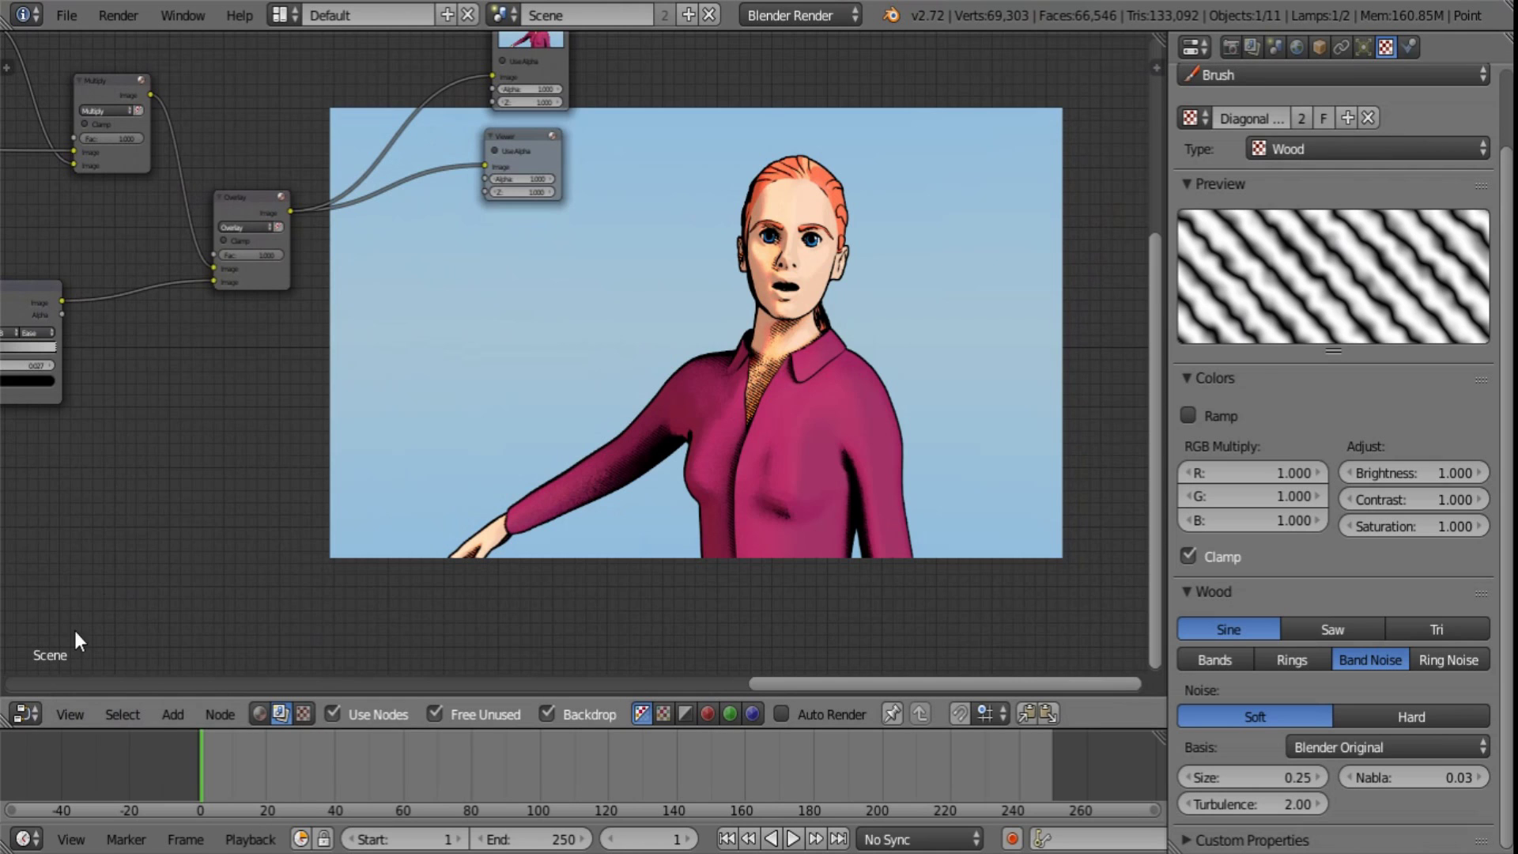
left_click(33, 713)
- Move the white stop of the hatching's Ease ColorRamp to position 0.614 to widen the hatched shading
middle_click_drag(479, 381, 1042, 551)
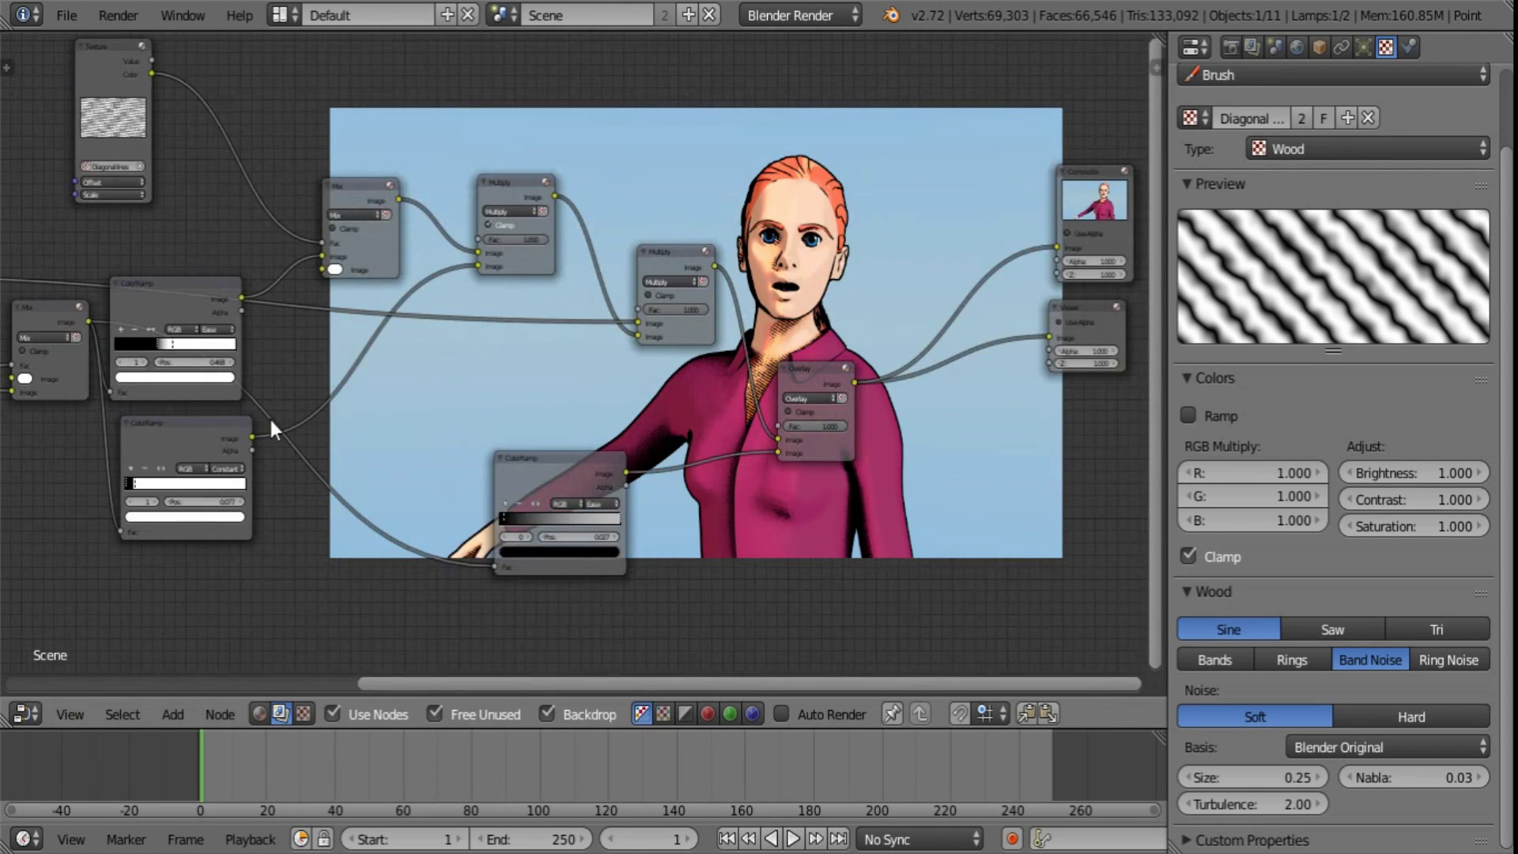
middle_click_drag(270, 418, 513, 514)
scroll(501, 519, "up", 4)
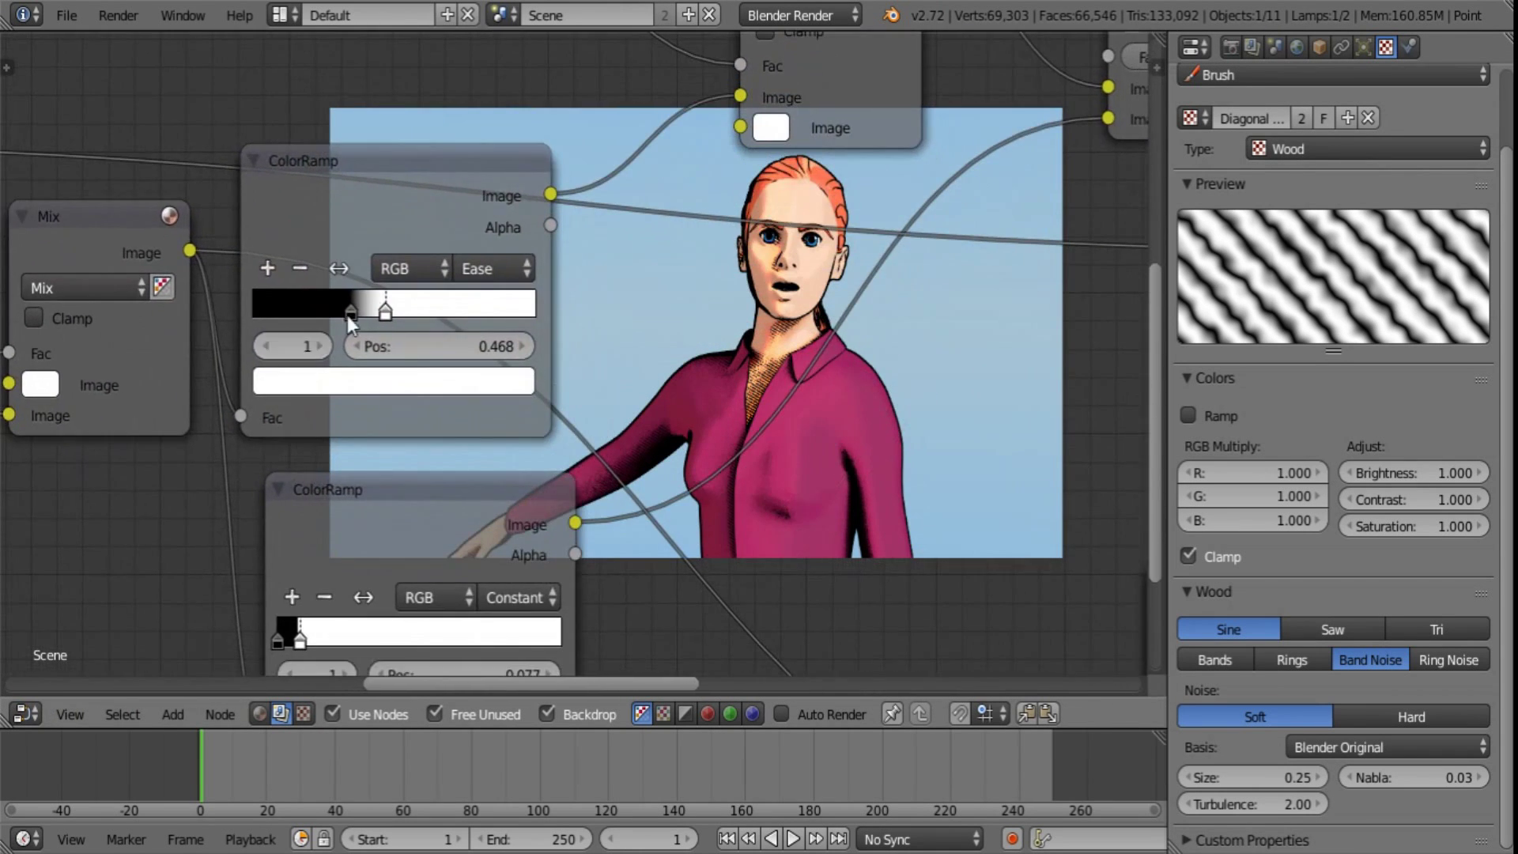
left_click_drag(387, 309, 430, 315)
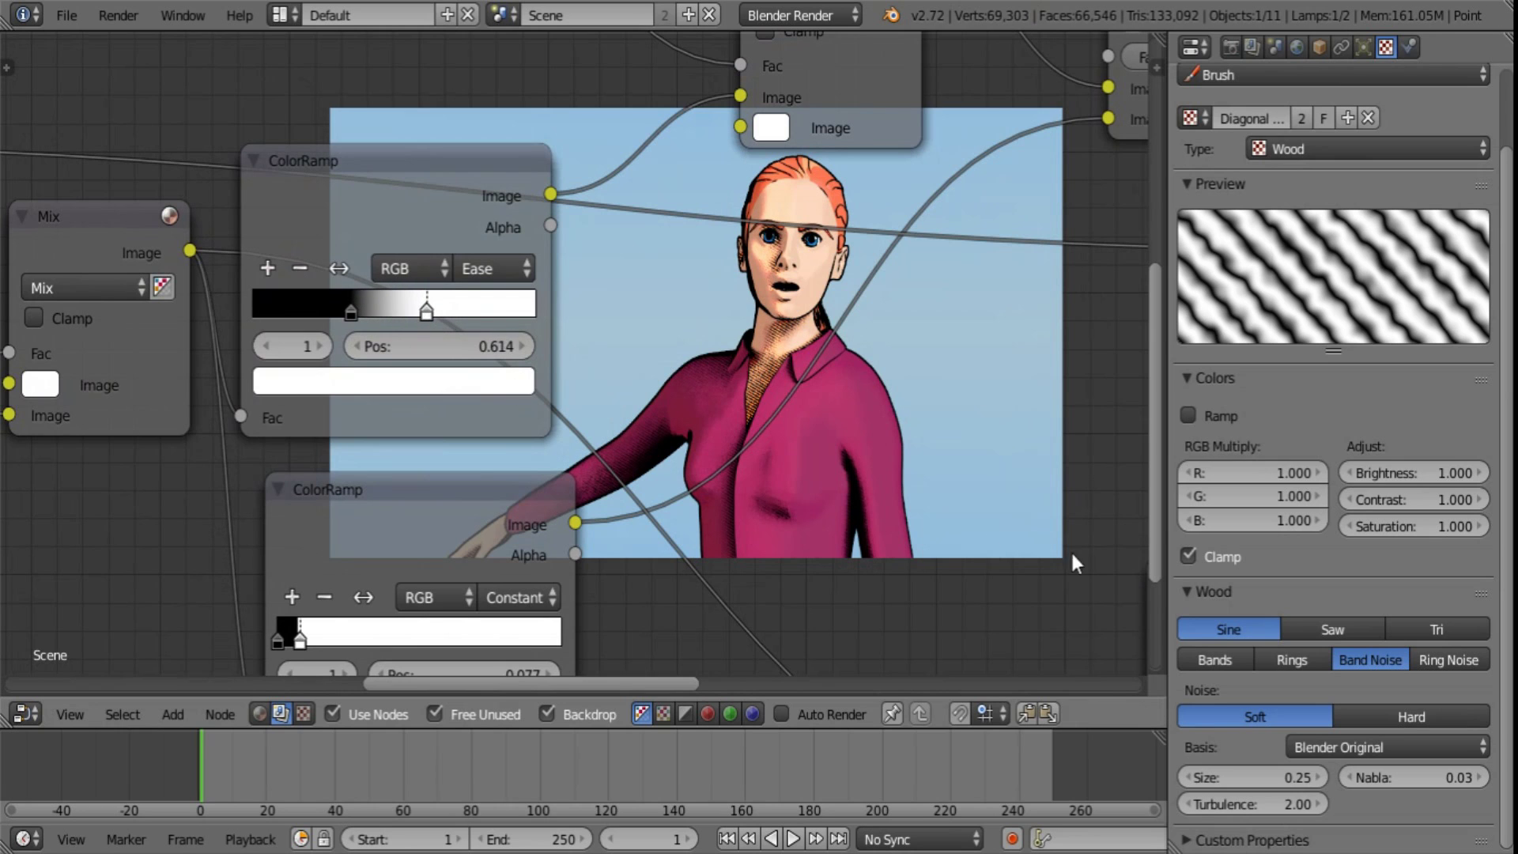
- Enlarge the backdrop to a zoom of 1.29 and examine the hatching on the shirt and neck
middle_click_drag(1070, 549, 615, 359)
middle_click_drag(812, 582, 534, 318)
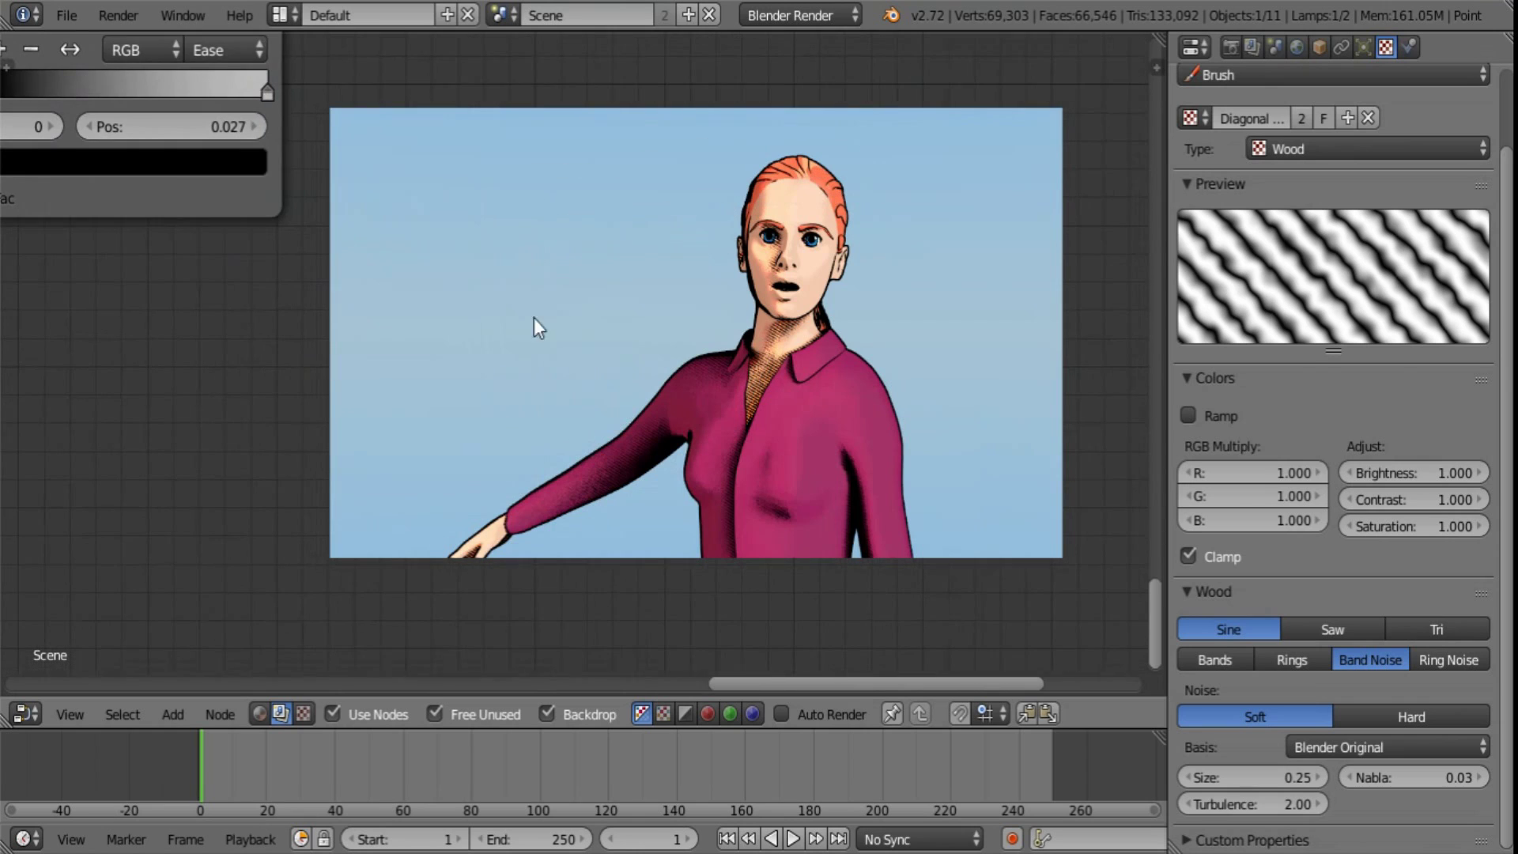
key("n")
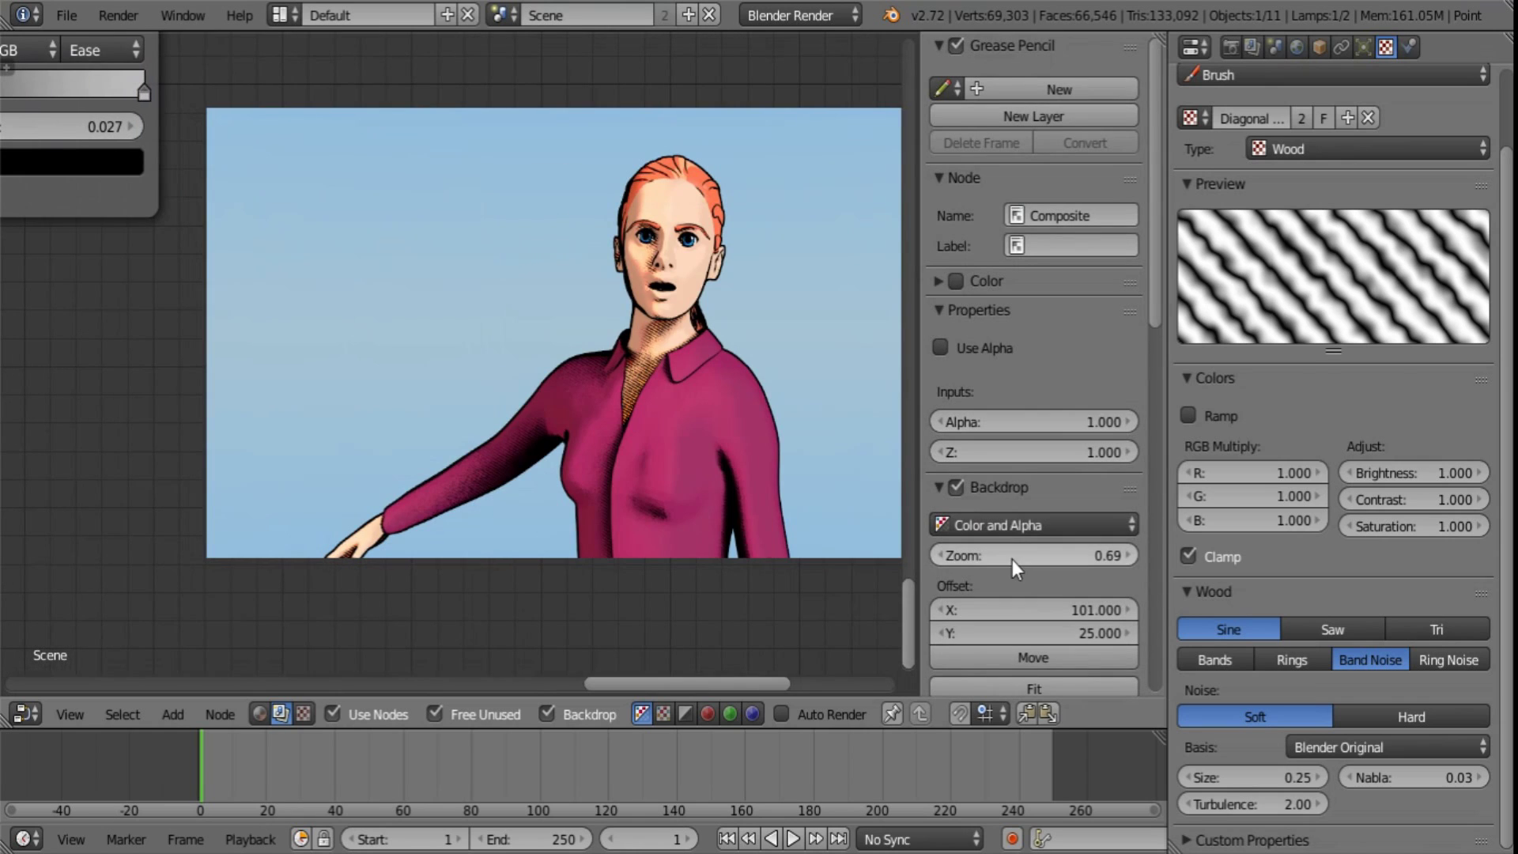
left_click_drag(1011, 558, 1079, 566)
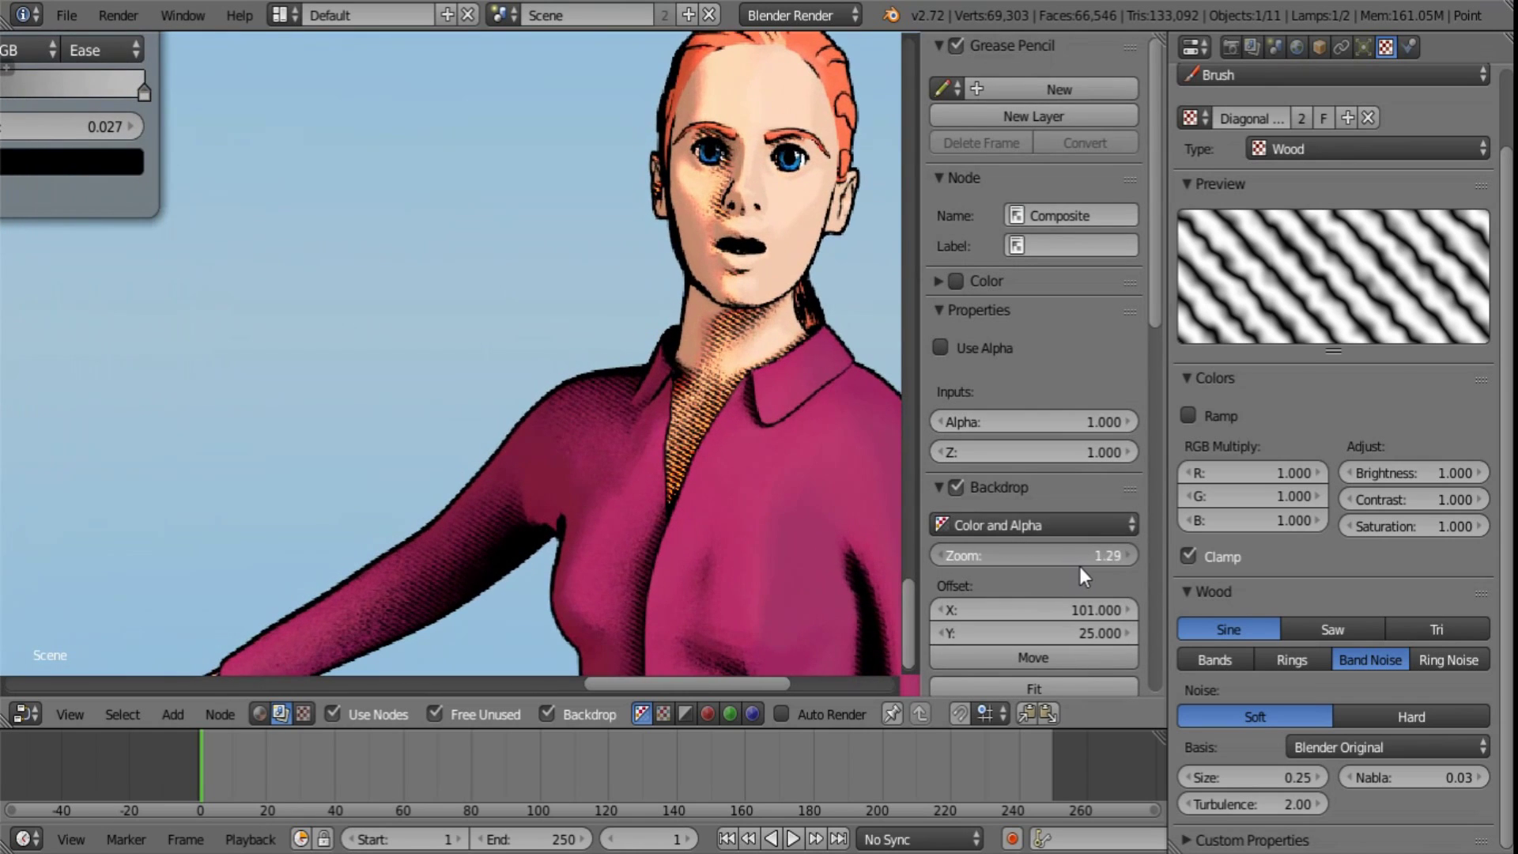
middle_click_drag(686, 410, 539, 282)
middle_click_drag(705, 452, 653, 330, "alt")
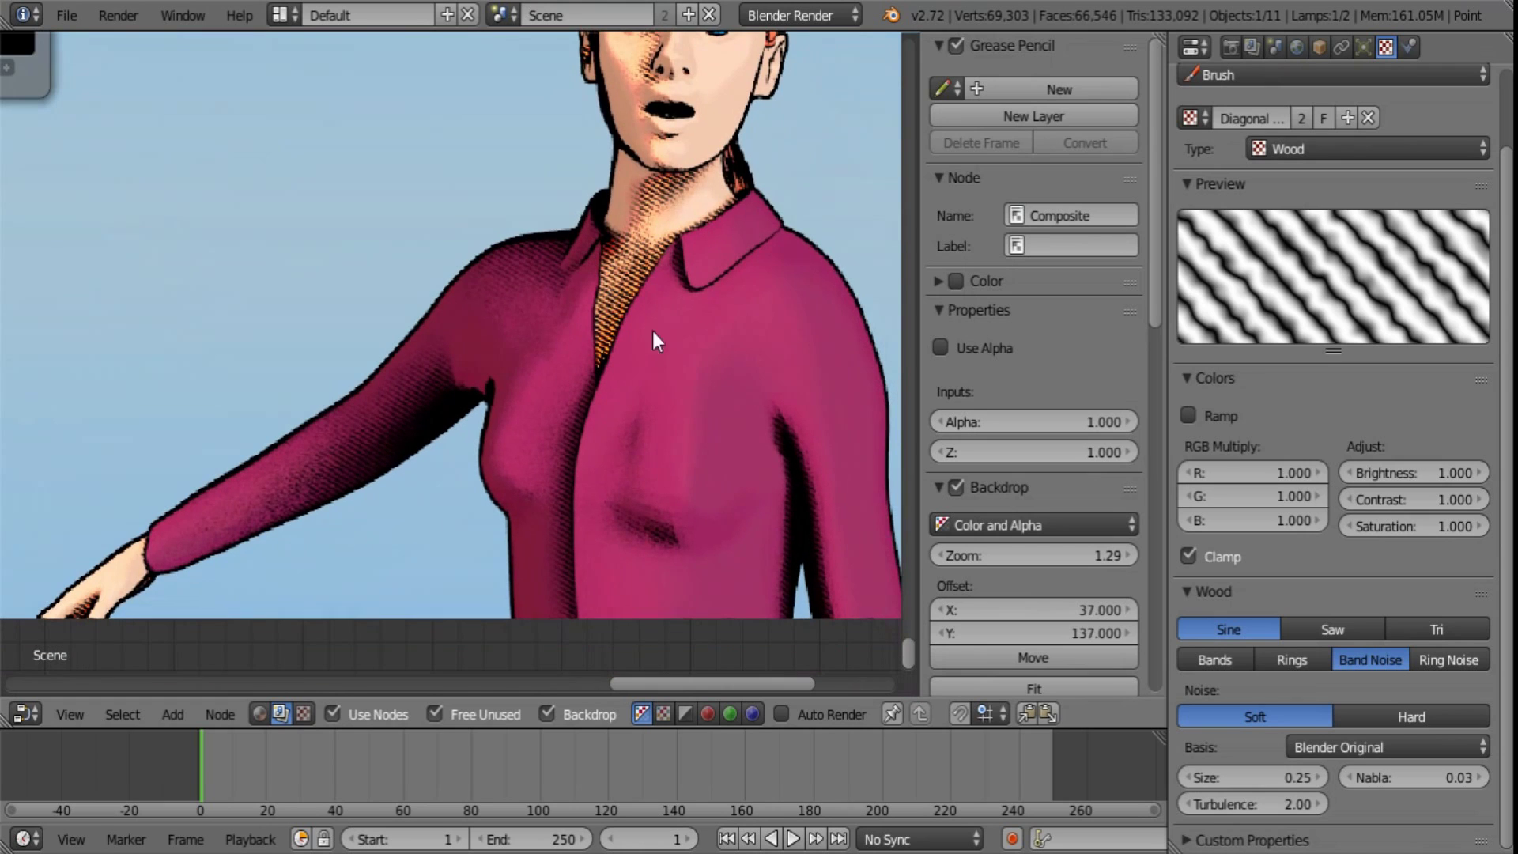
- Set the backdrop zoom to 1 and reposition the image to examine the shading on the face and upper body
left_click(1017, 563)
type("1")
key("Return")
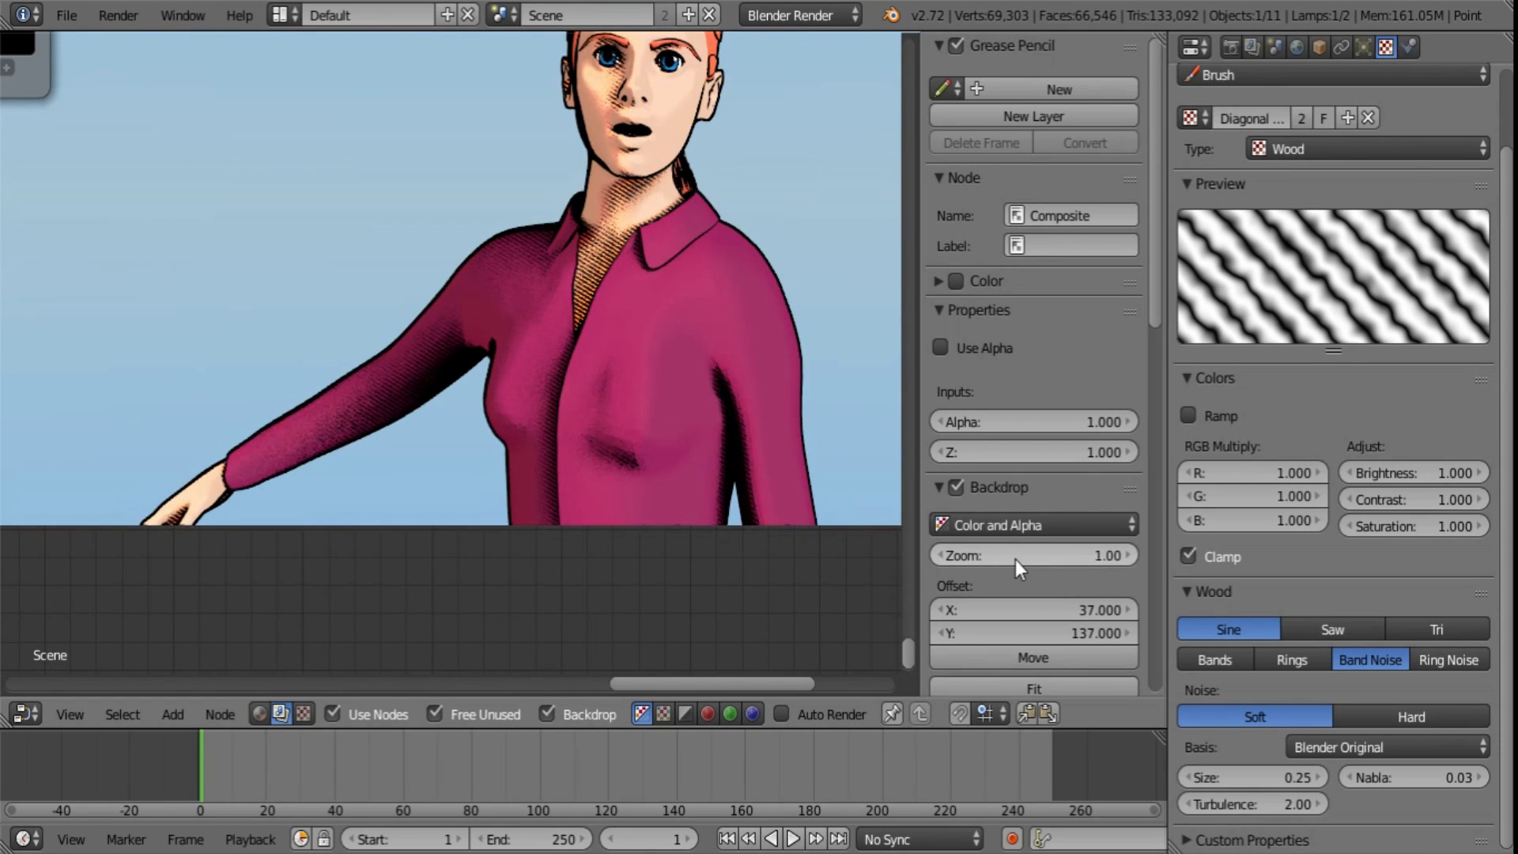
middle_click_drag(760, 297, 760, 411, "alt")
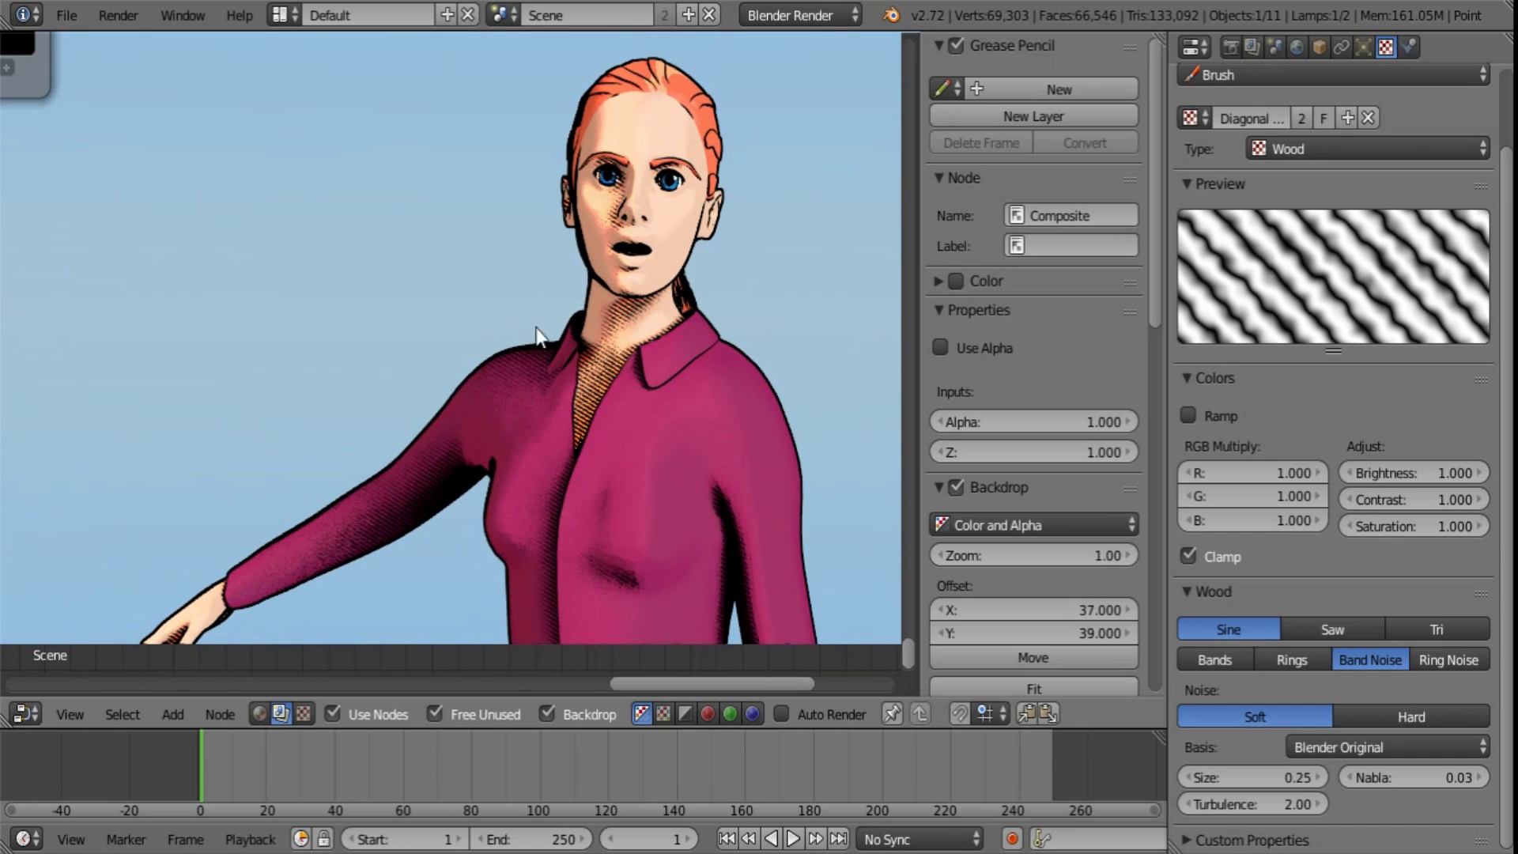
middle_click_drag(344, 444, 524, 522, "alt")
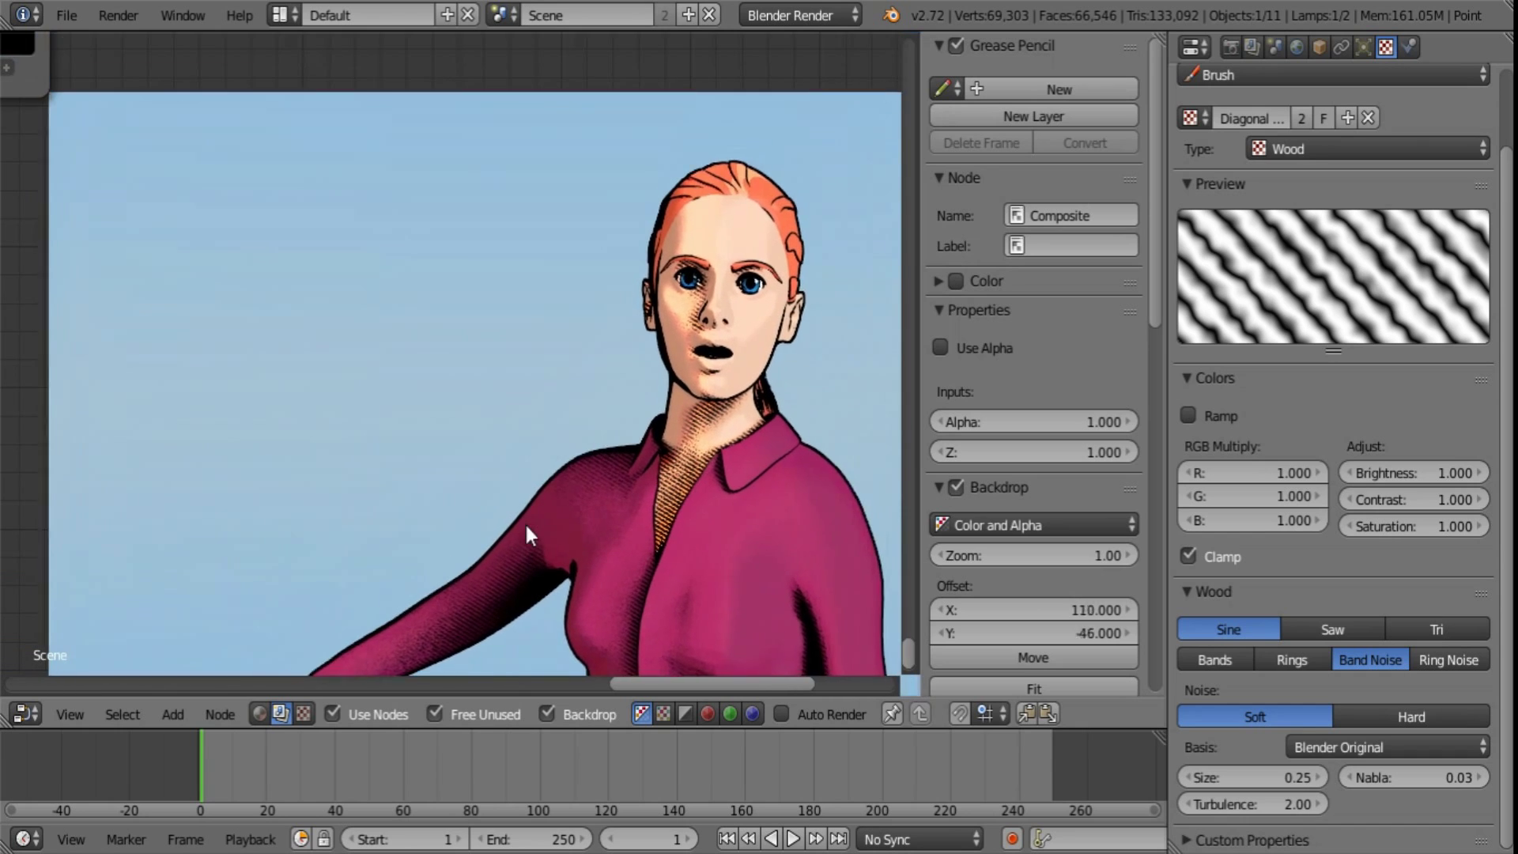
- Lower the energy of the selected point lamp to 0.1
middle_click_drag(69, 435, 251, 195, "alt")
middle_click_drag(539, 344, 249, 418, "alt")
middle_click_drag(258, 343, 702, 618)
middle_click_drag(401, 434, 727, 551)
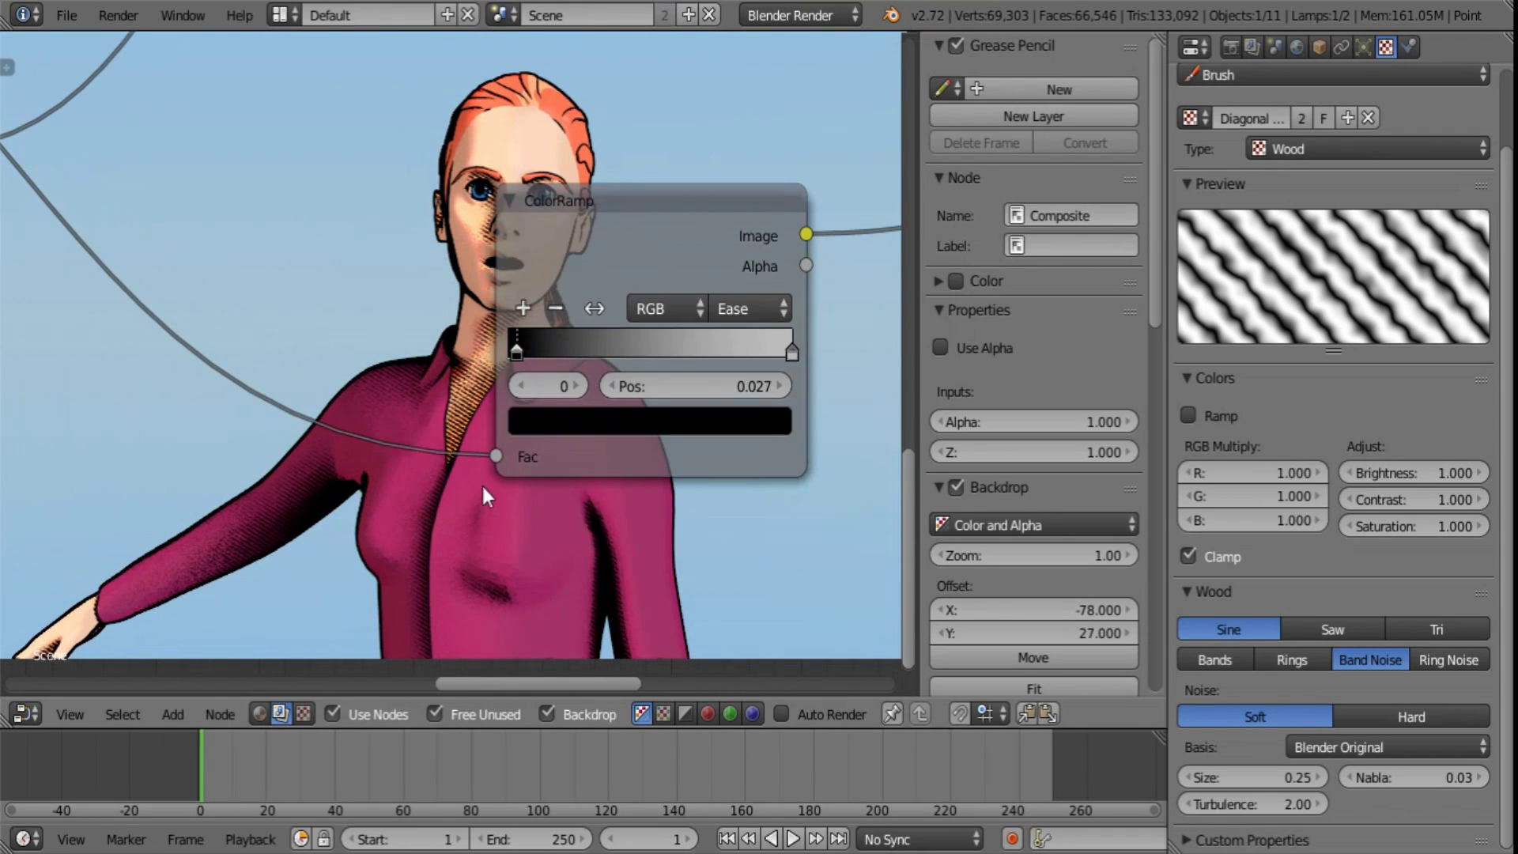
left_click(1363, 47)
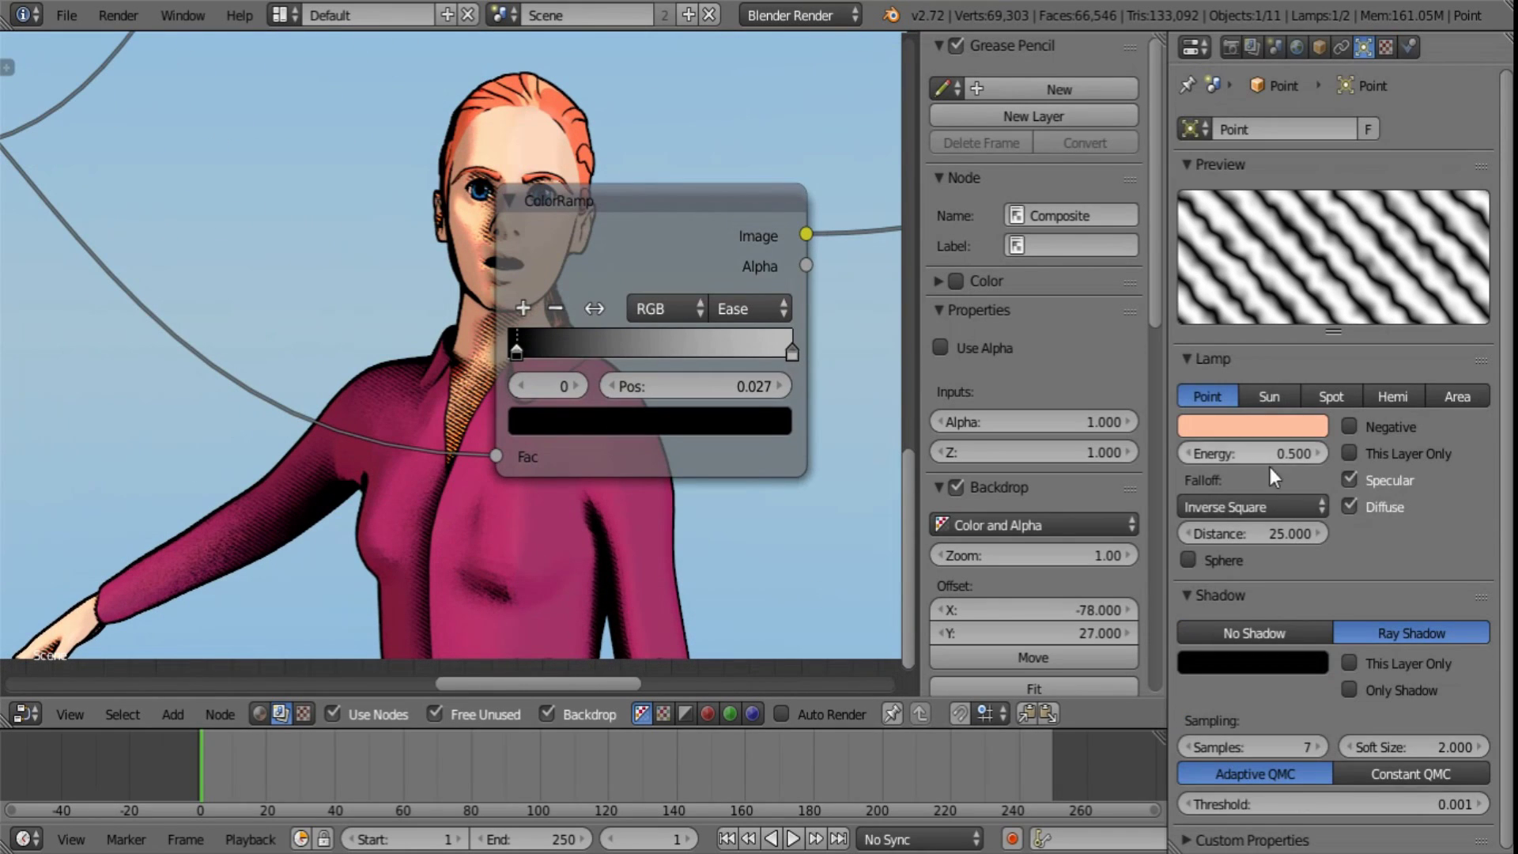
left_click(1255, 454)
type("0.1")
key("Return")
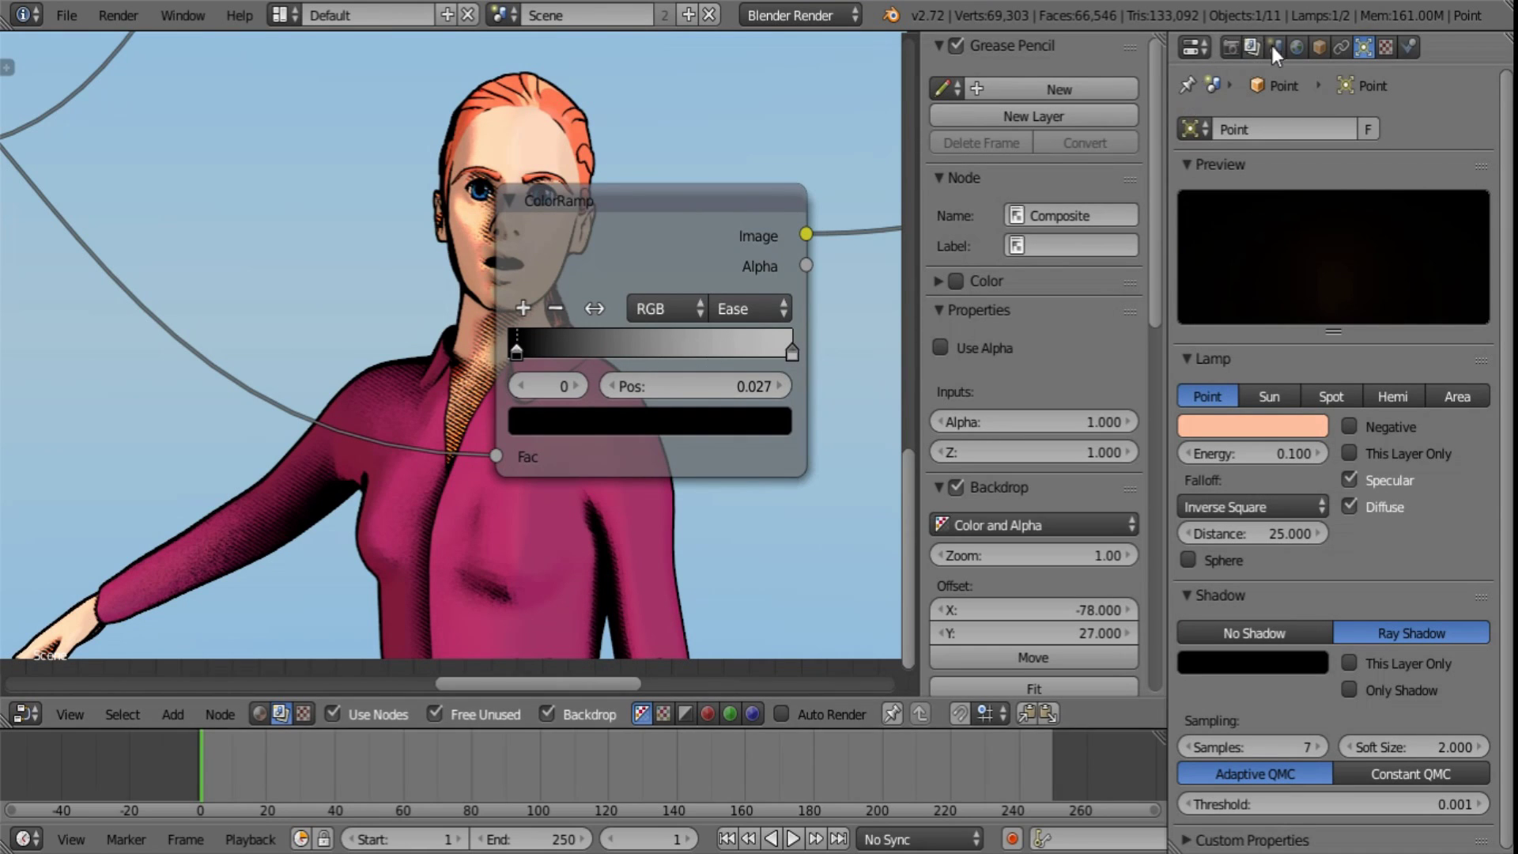
- Switch the node area to the 3D view and set the point lamp's ray shadow samples to 15
left_click(1296, 45)
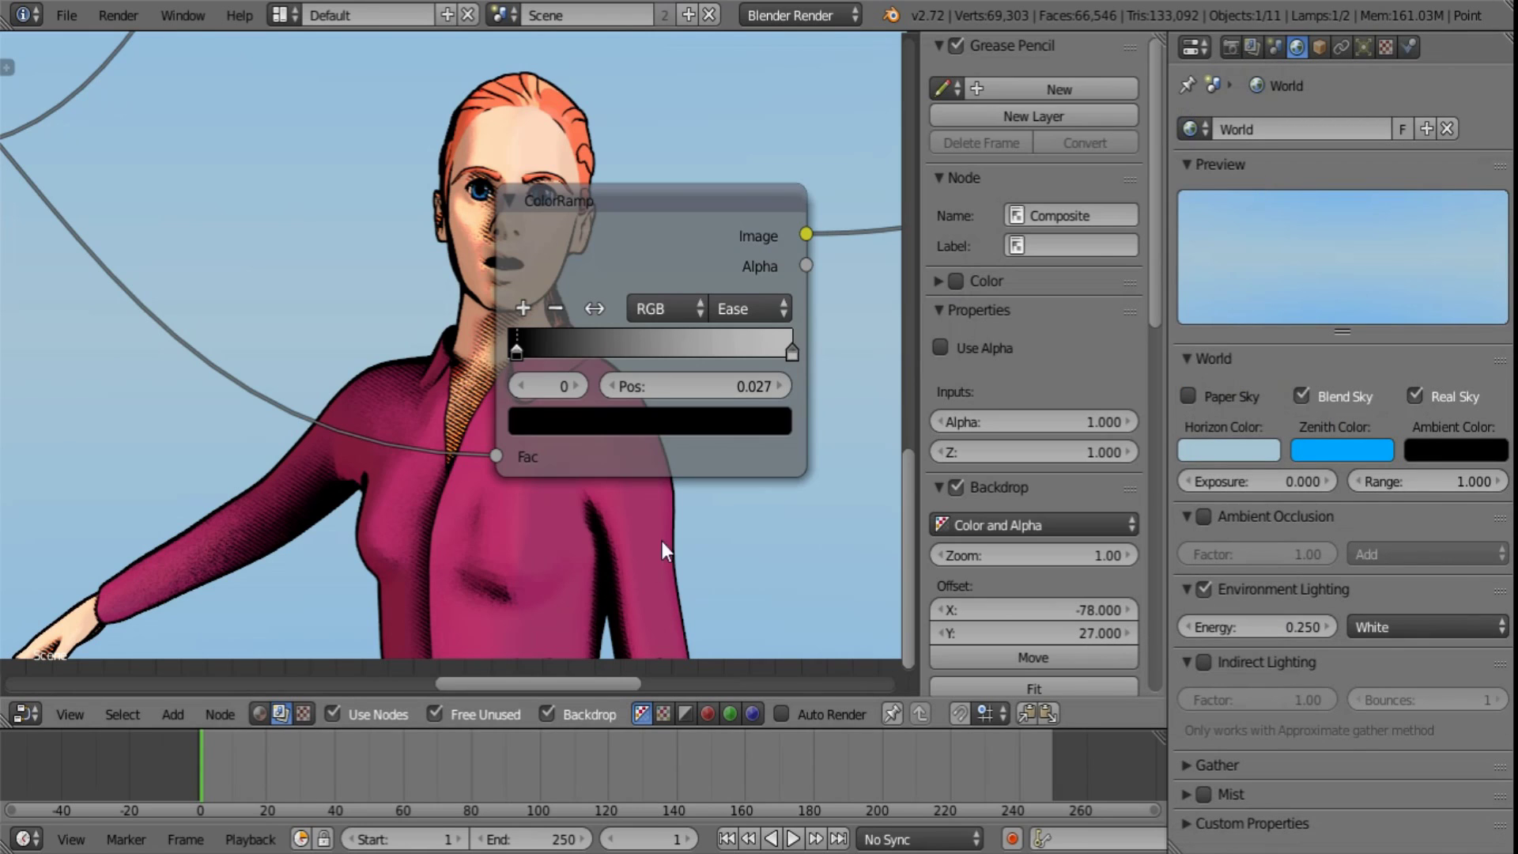
left_click(34, 715)
left_click(57, 690)
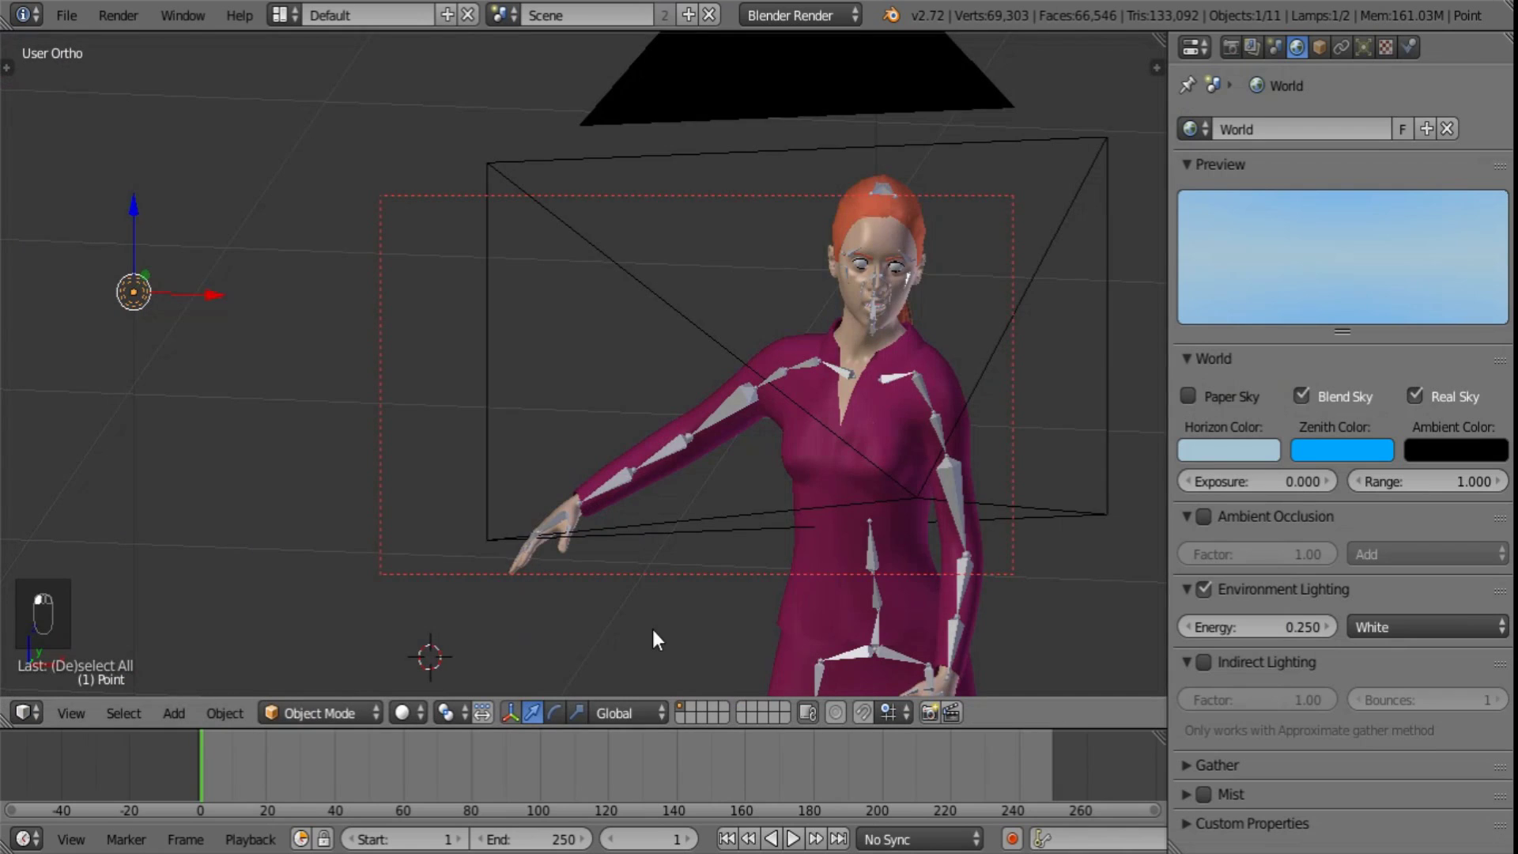
scroll(153, 377, "down", 4)
left_click(1362, 46)
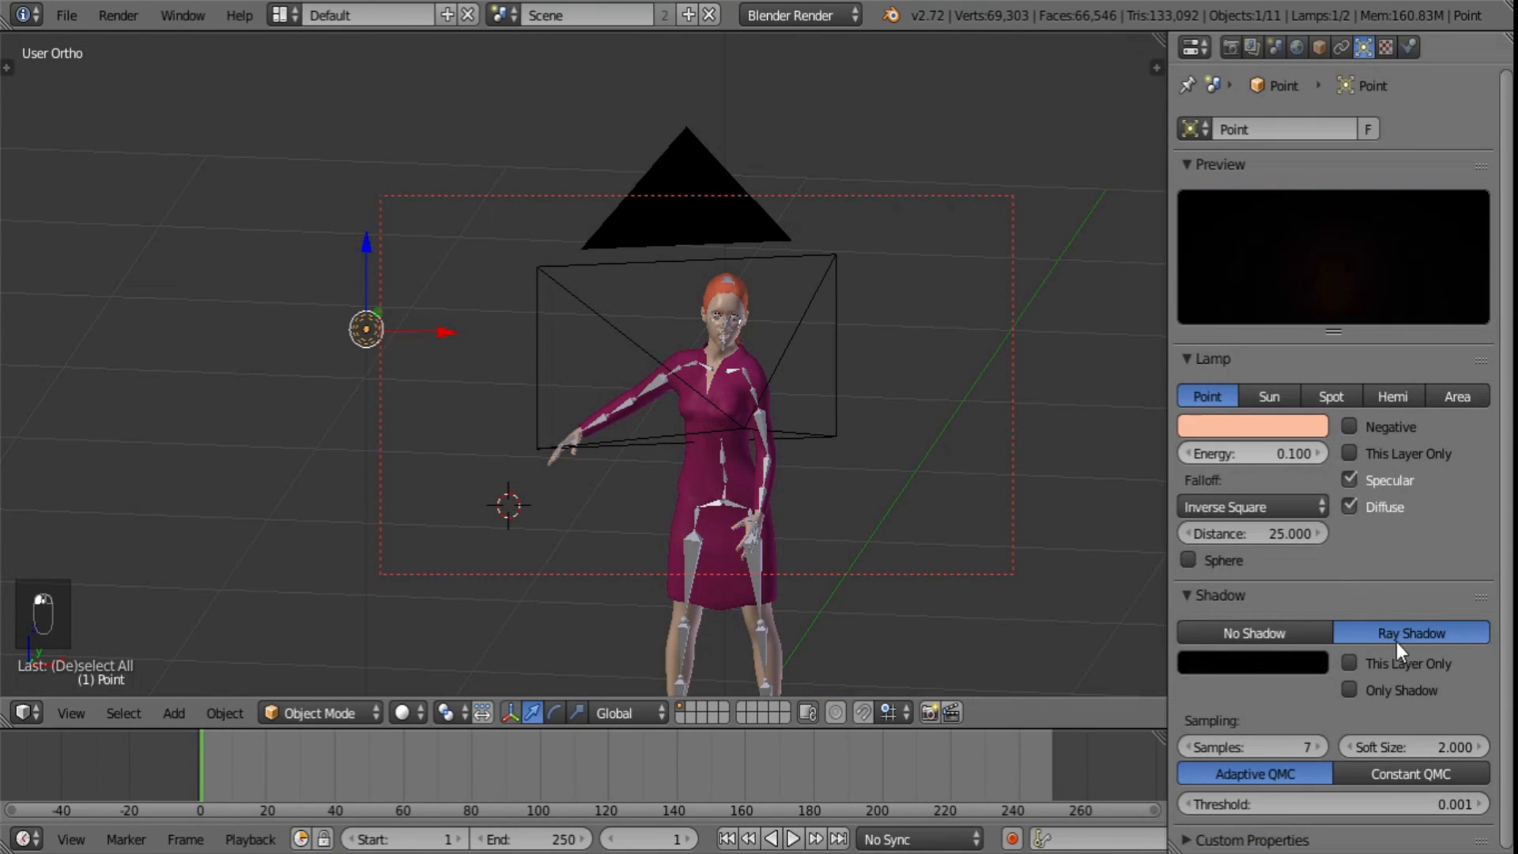
left_click(1260, 751)
type("15")
key("Return")
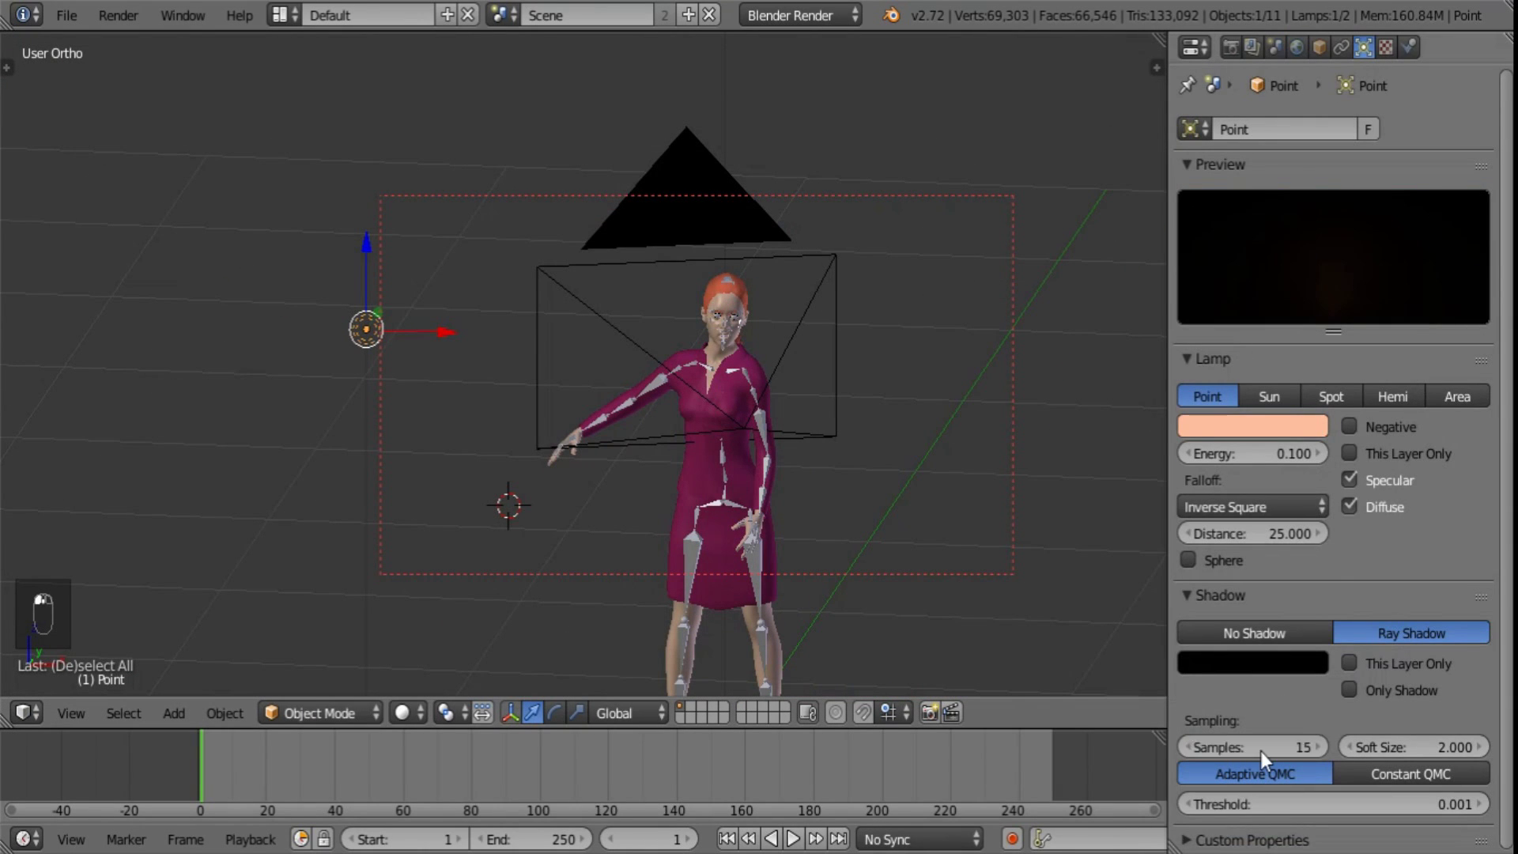
- Select the sun lamp in the scene and set its ray shadow samples to 15
scroll(762, 220, "down", 4)
right_click(669, 122)
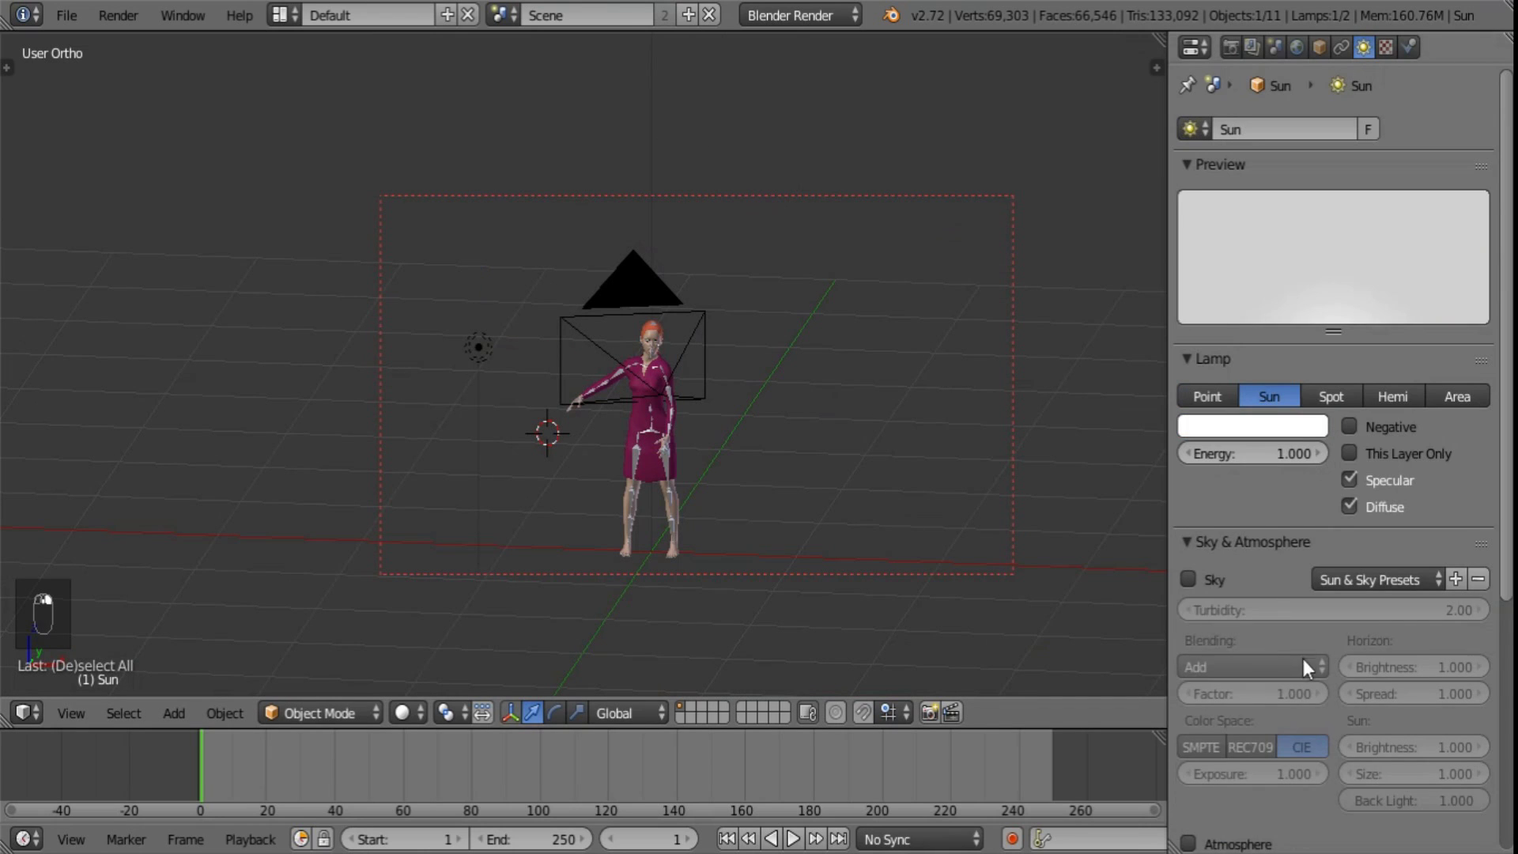
scroll(1300, 660, "down", 10)
left_click(1270, 745)
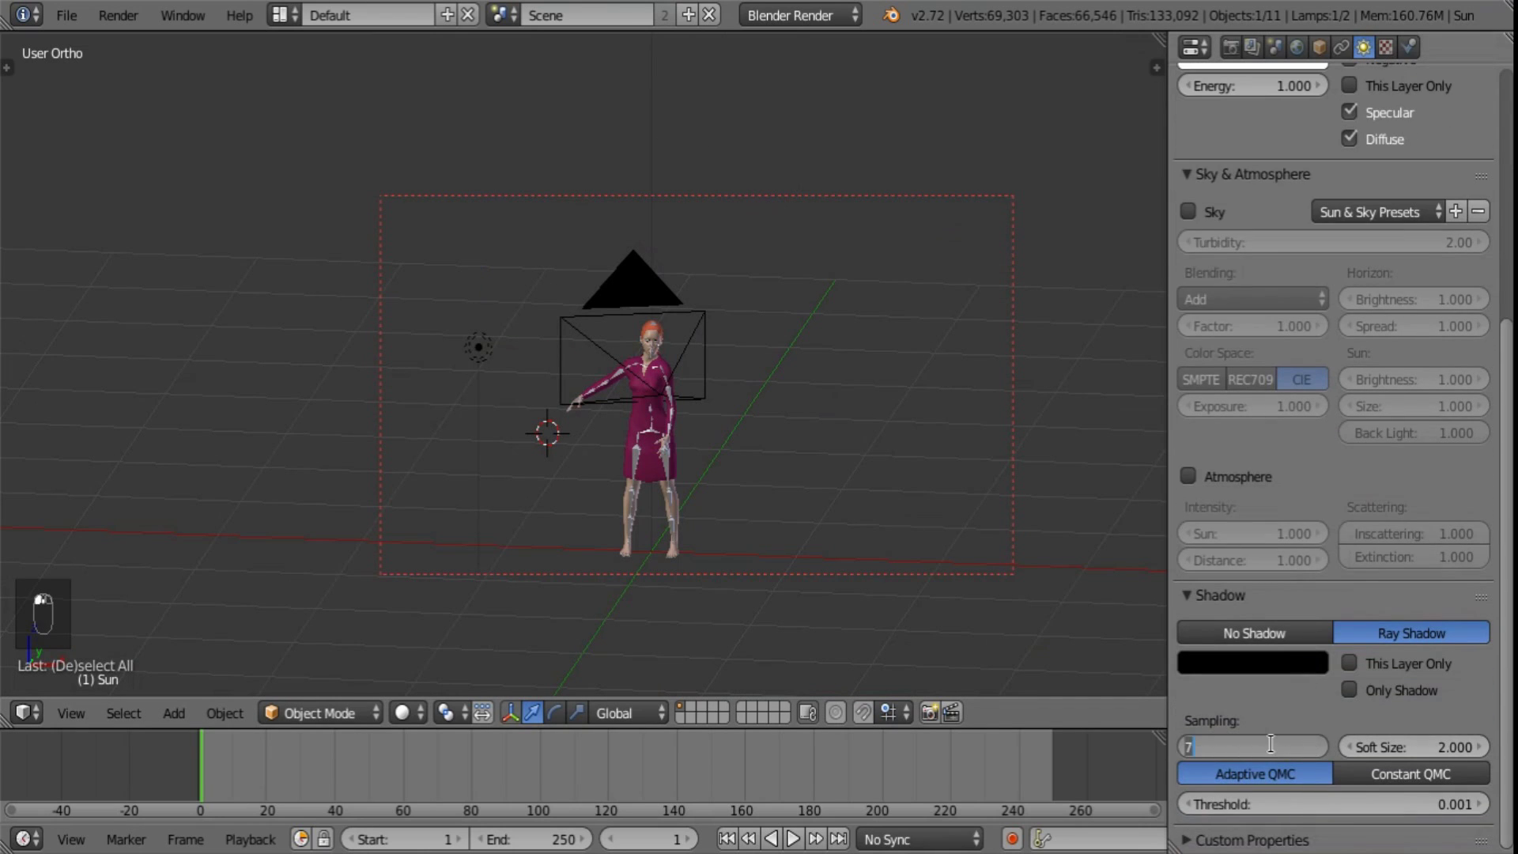
type("15")
key("Return")
- Render the image and examine the hatching and shadows on the face, arm and shirt
key("F12")
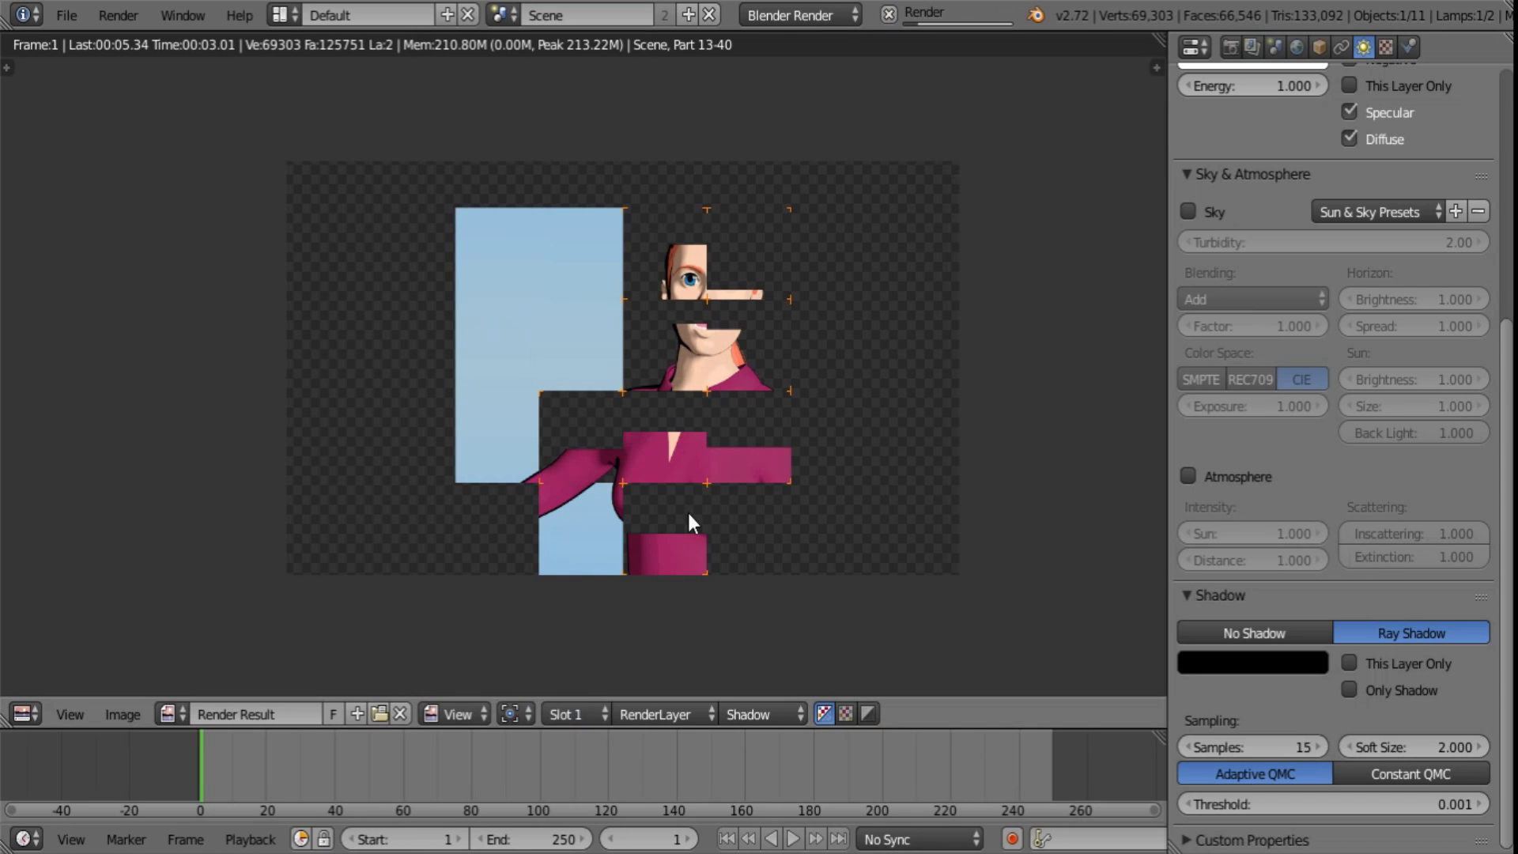
scroll(713, 479, "up", 2)
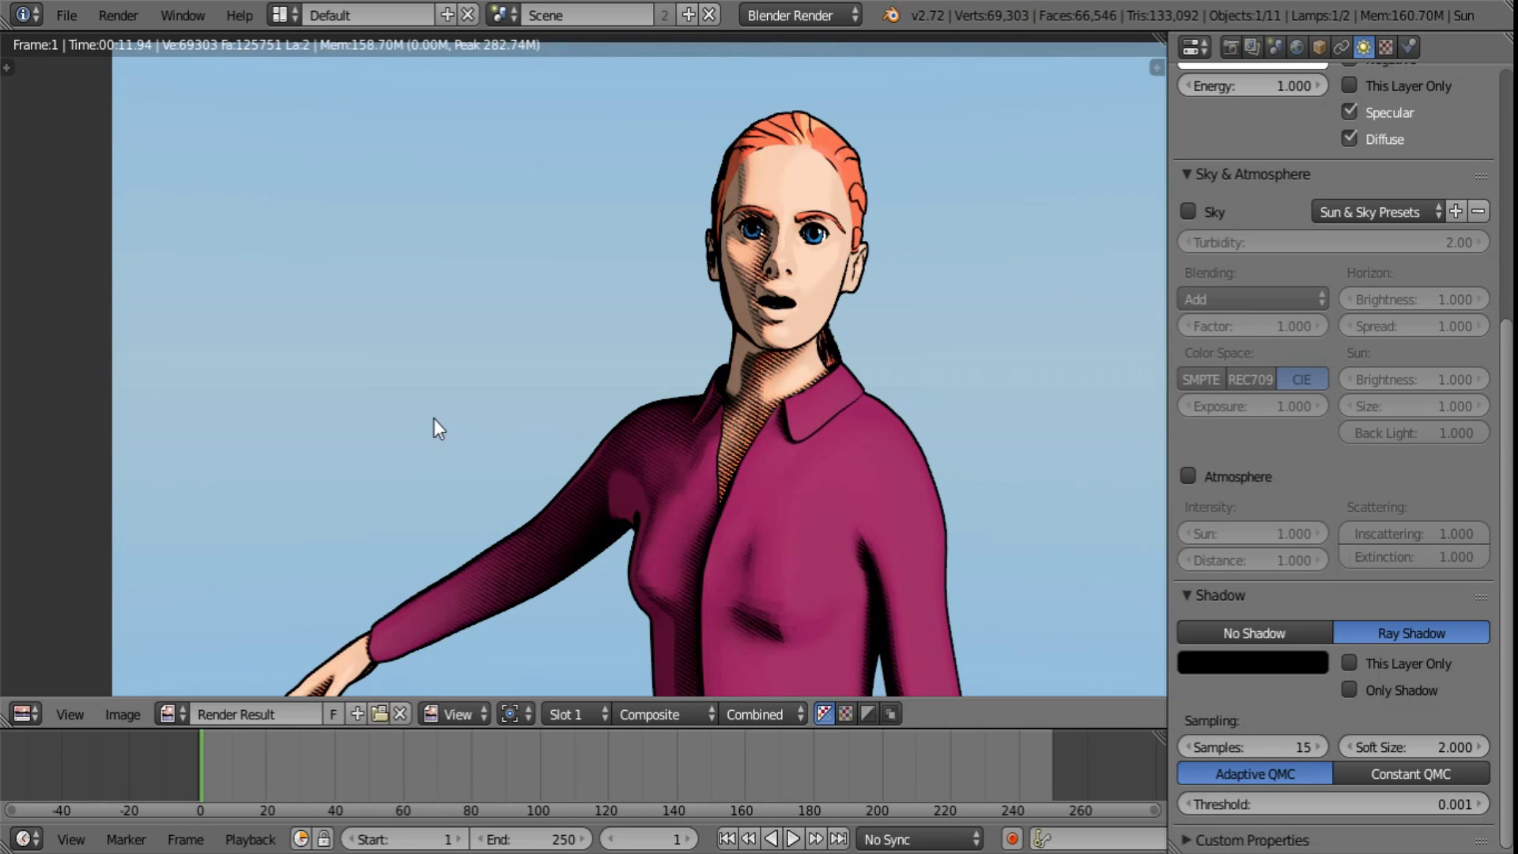
middle_click_drag(584, 520, 521, 459)
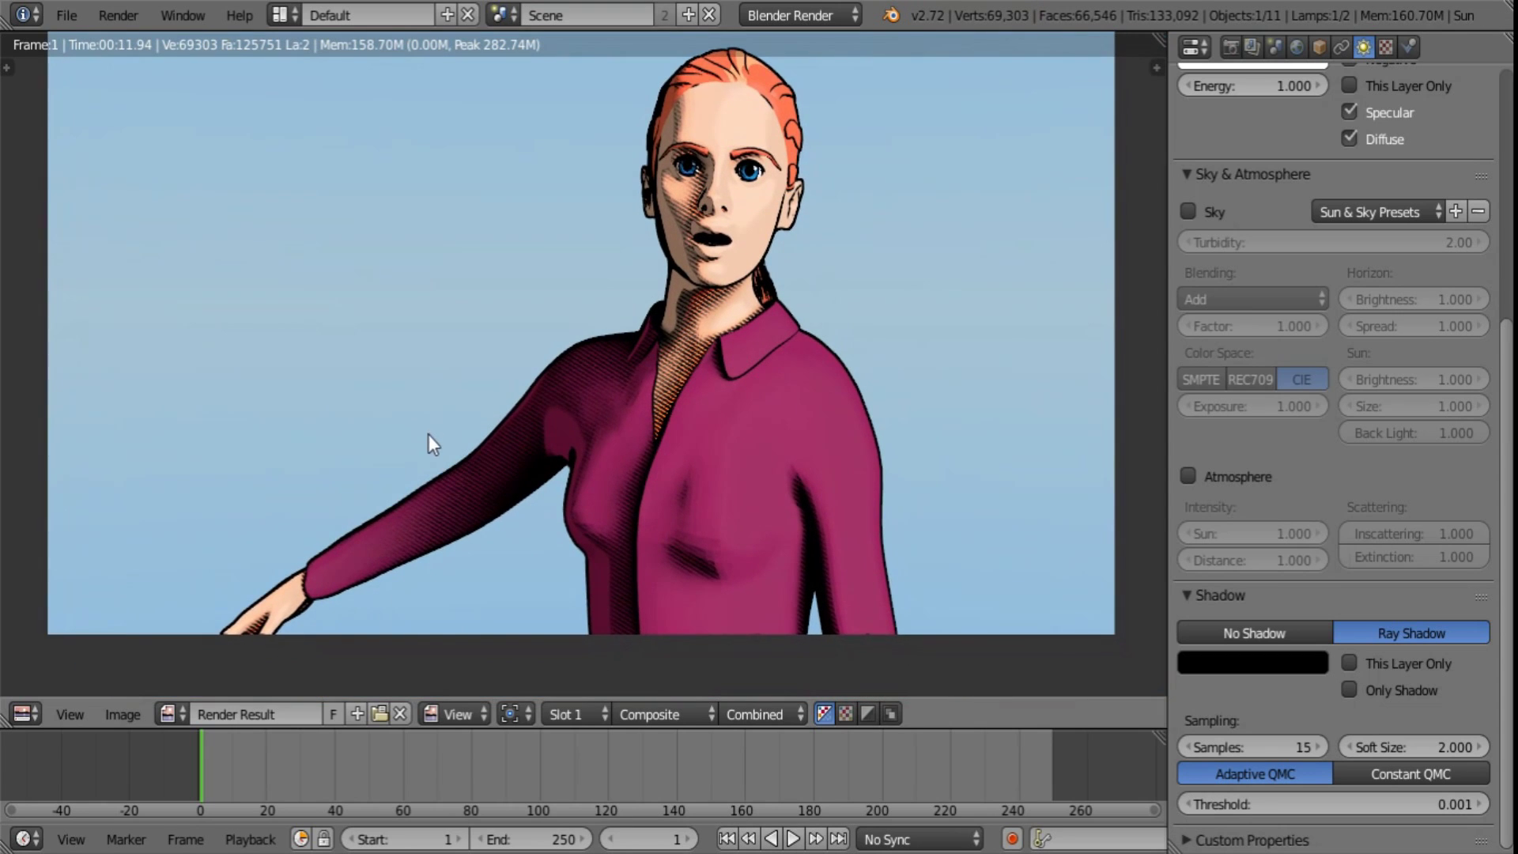
middle_click_drag(429, 425, 437, 508)
- Switch back to the node editor and look over the nodes around the Overlay, Composite and Viewer
left_click(25, 714)
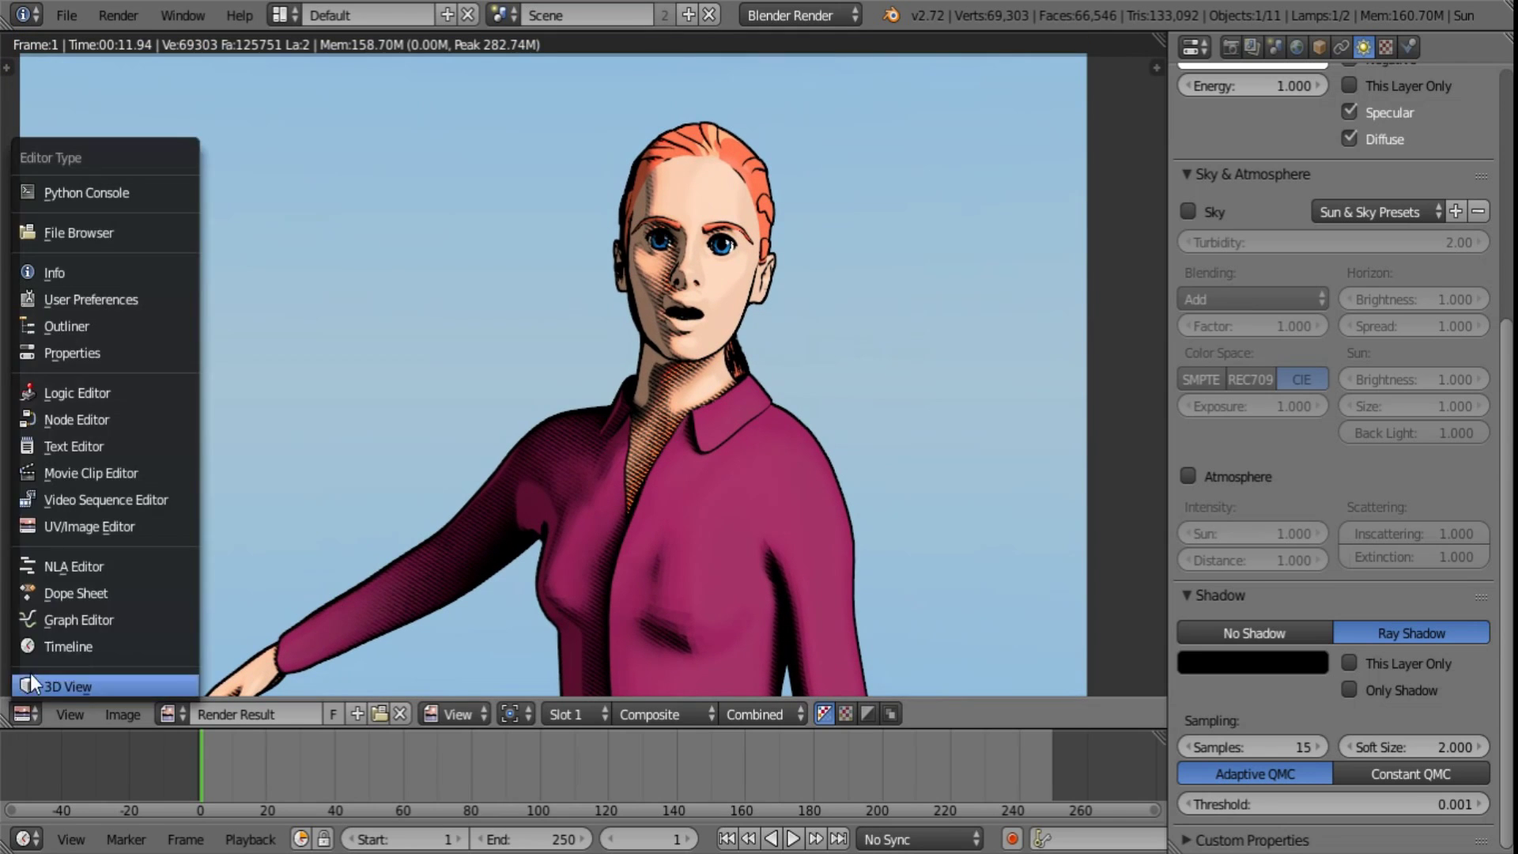
left_click(93, 425)
middle_click_drag(373, 433, 105, 455)
scroll(105, 454, "down", 5)
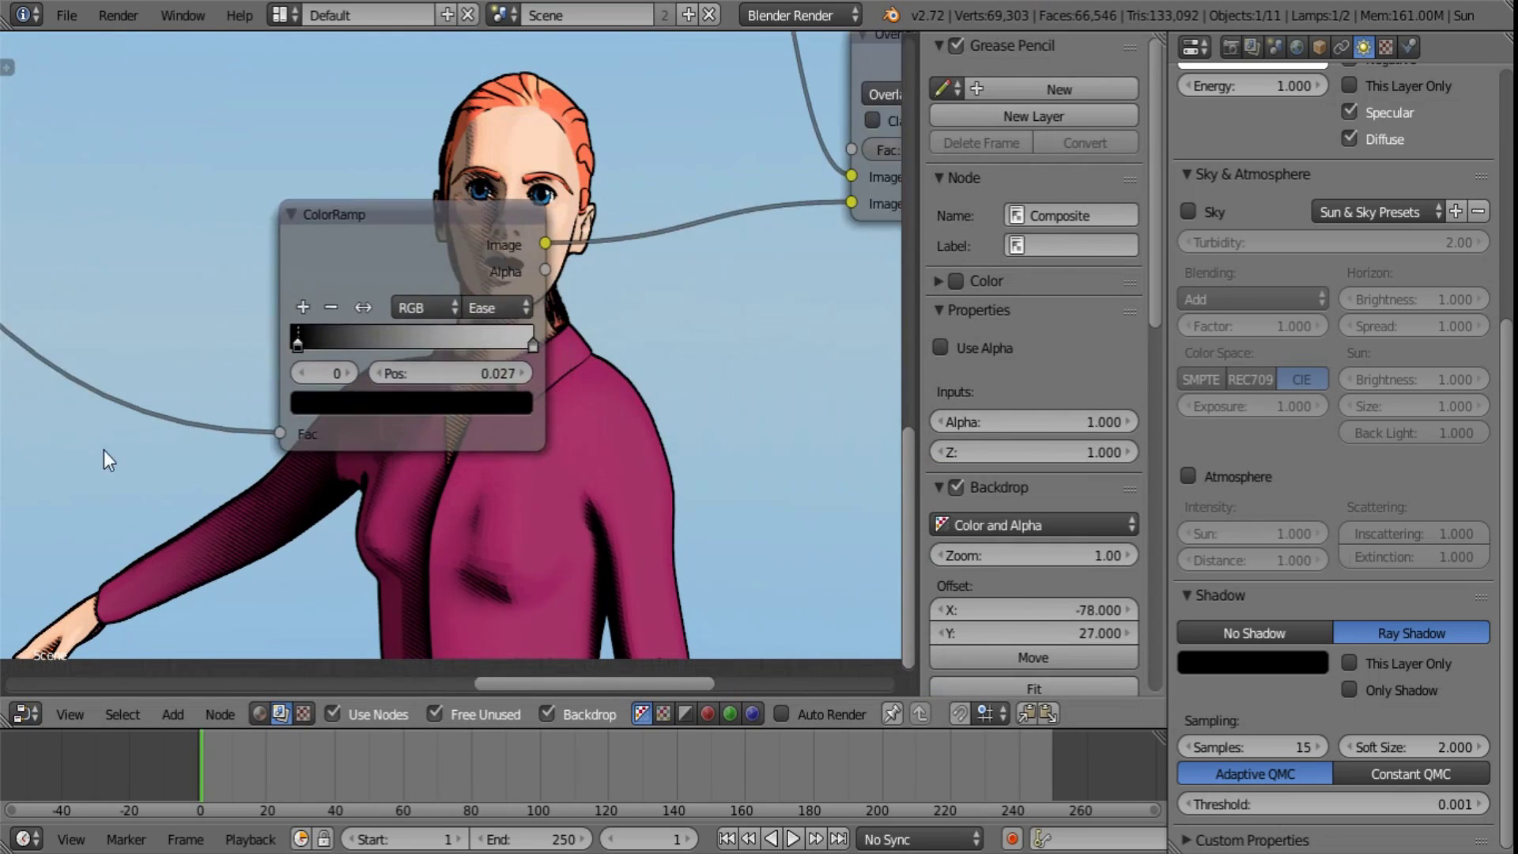
middle_click_drag(522, 495, 40, 517)
middle_click_drag(607, 440, 234, 187)
middle_click_drag(255, 260, 685, 627)
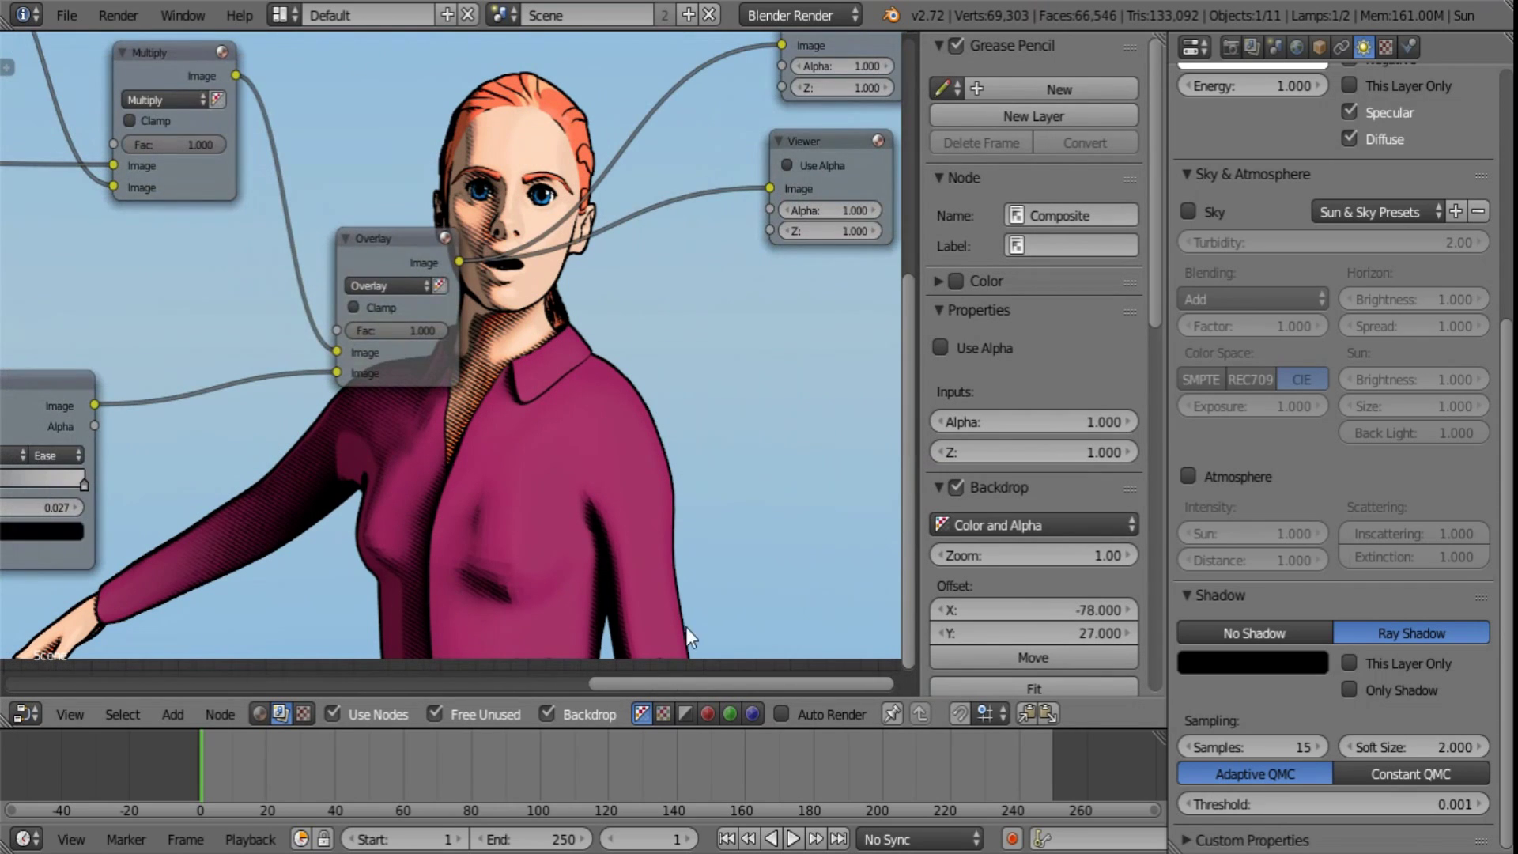
middle_click_drag(368, 466, 255, 505)
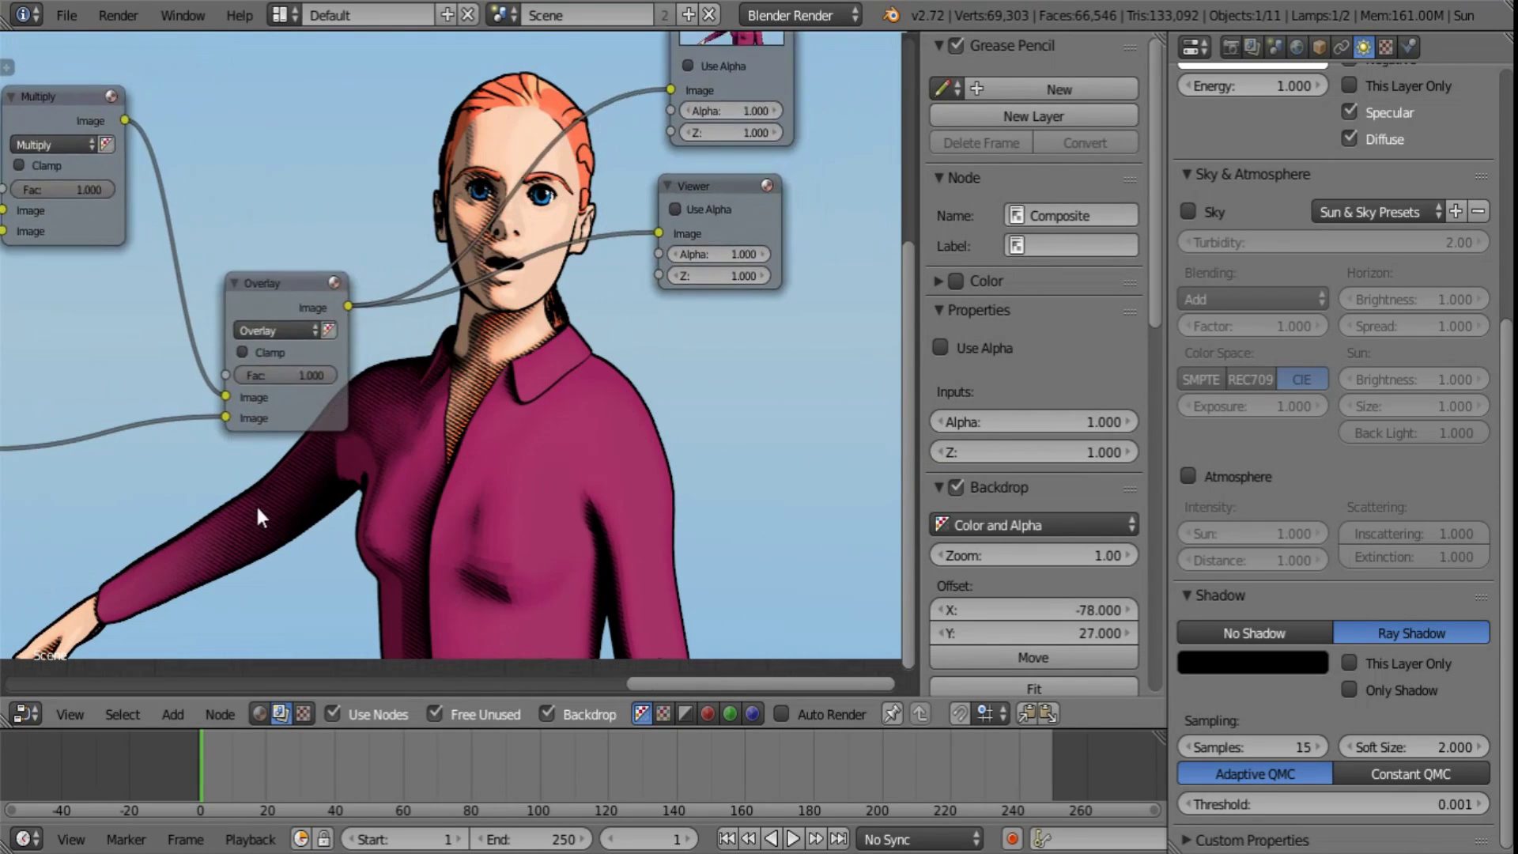
scroll(260, 506, "down", 5)
middle_click_drag(433, 515, 515, 537)
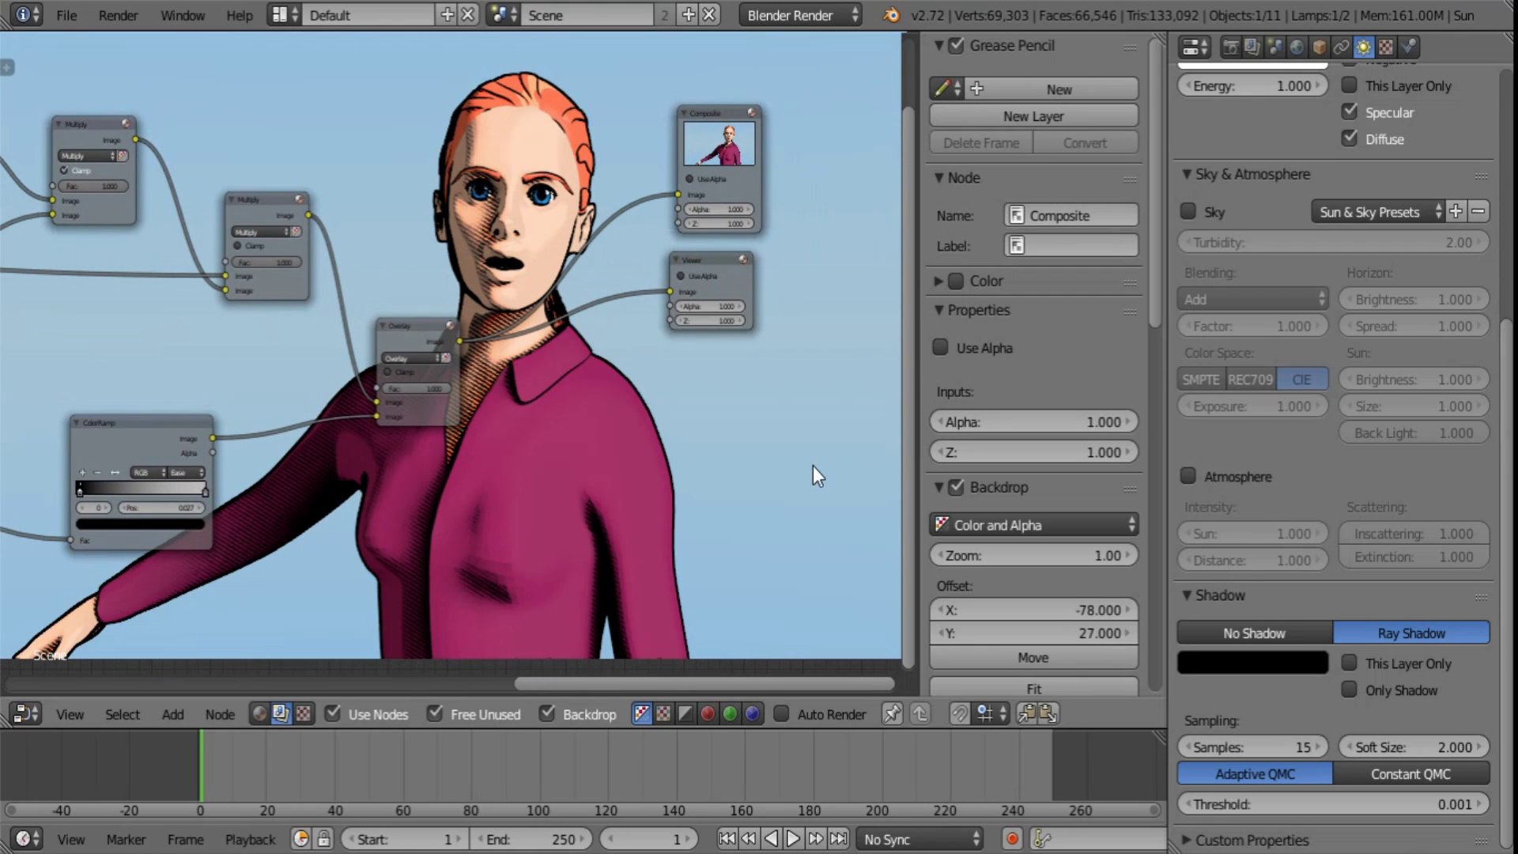
- Move the unused Quick Blur and Quick Vignette groups together from the start of the node tree towards its output end
middle_click_drag(441, 483, 625, 537)
middle_click_drag(351, 436, 600, 416)
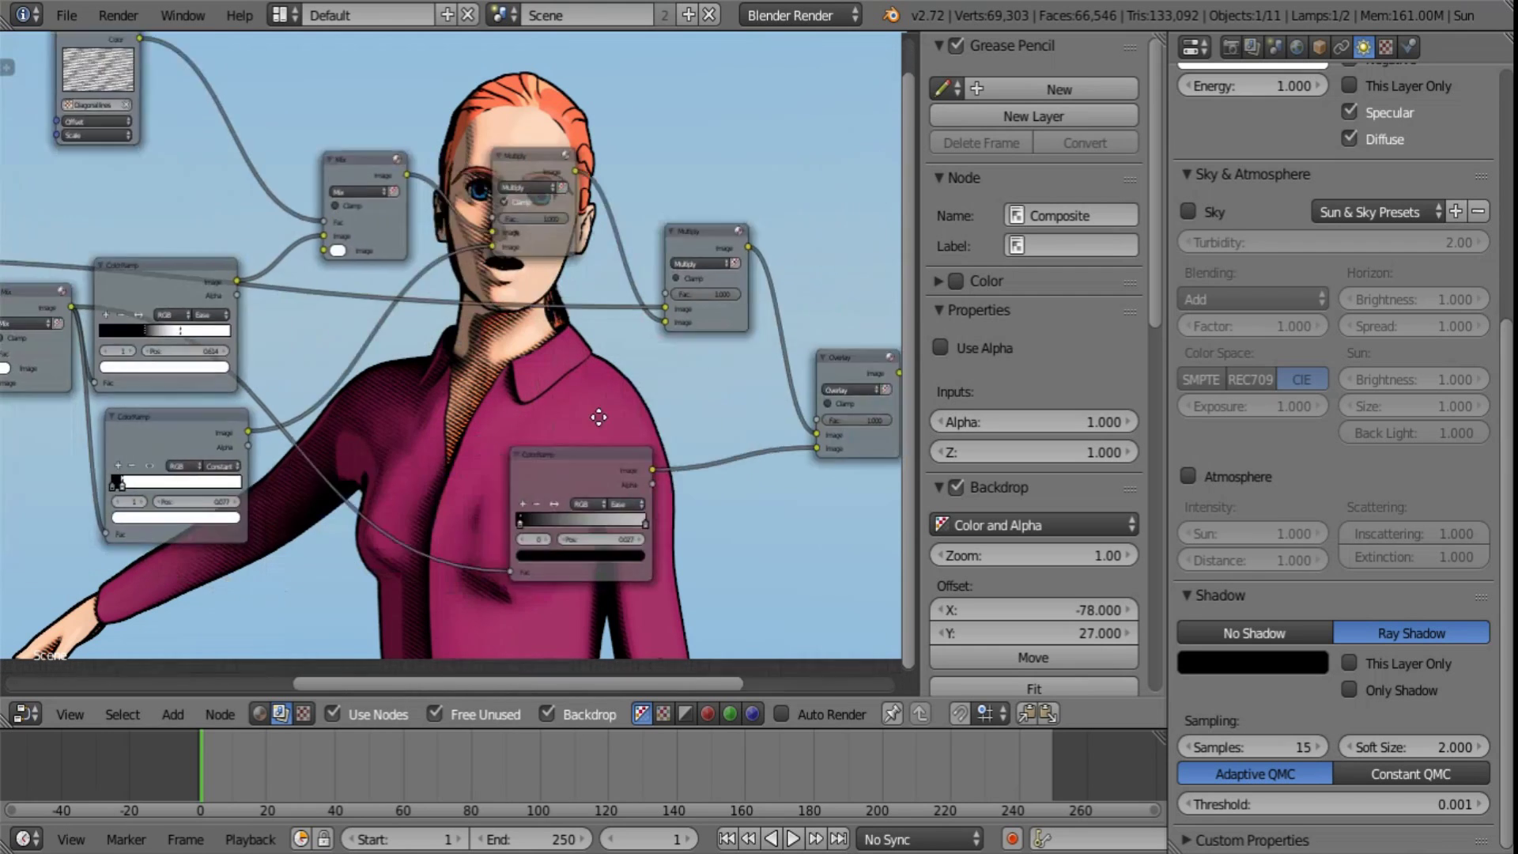
scroll(605, 414, "down", 5)
middle_click_drag(350, 457, 548, 433)
scroll(316, 419, "down", 1)
left_click(153, 343)
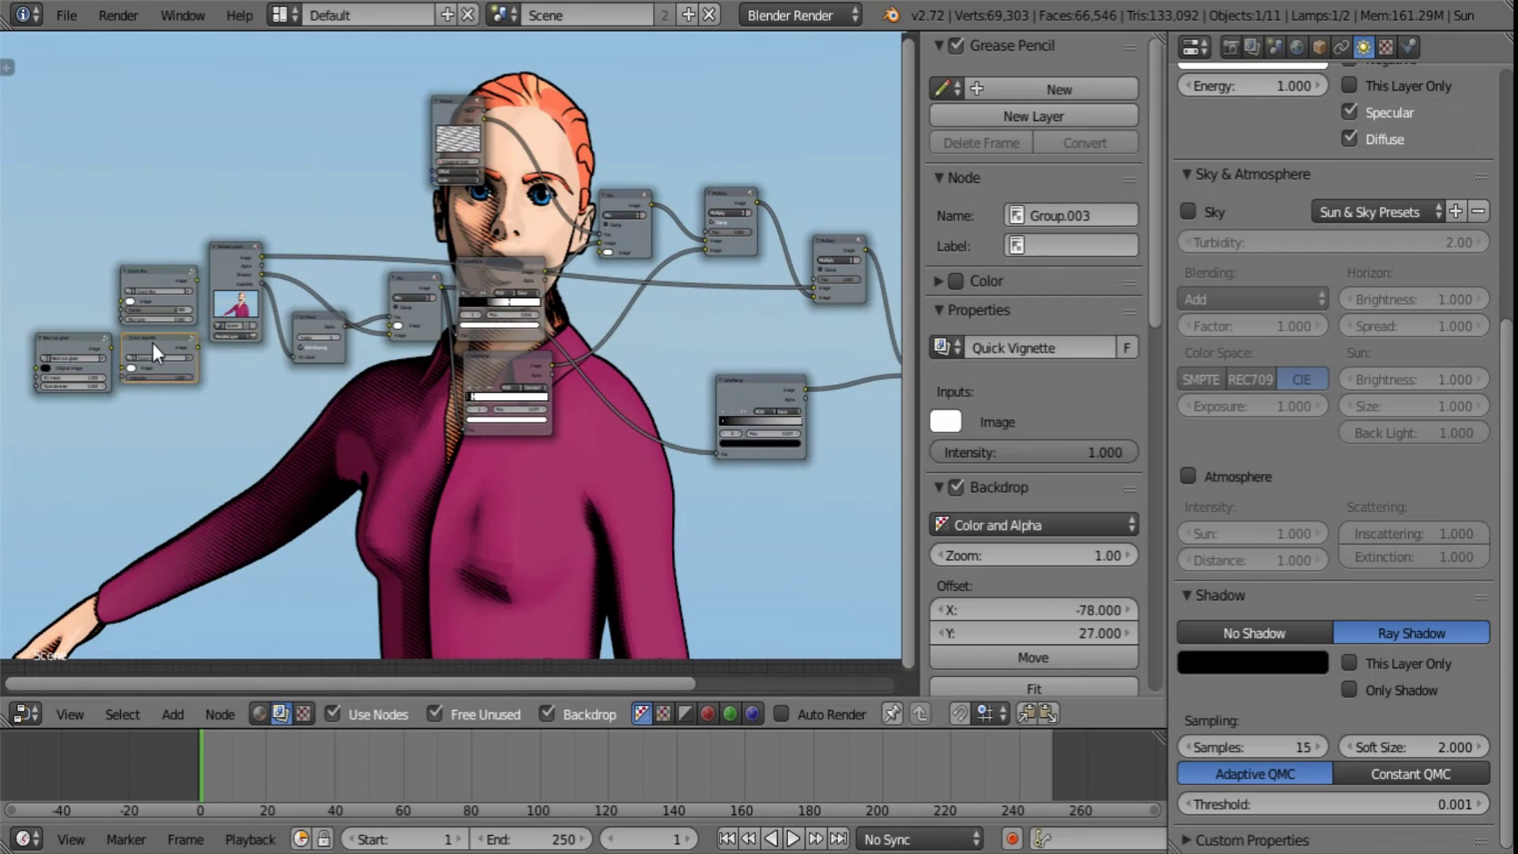
left_click(157, 271, "shift")
middle_click_drag(668, 519, 417, 516)
key("g")
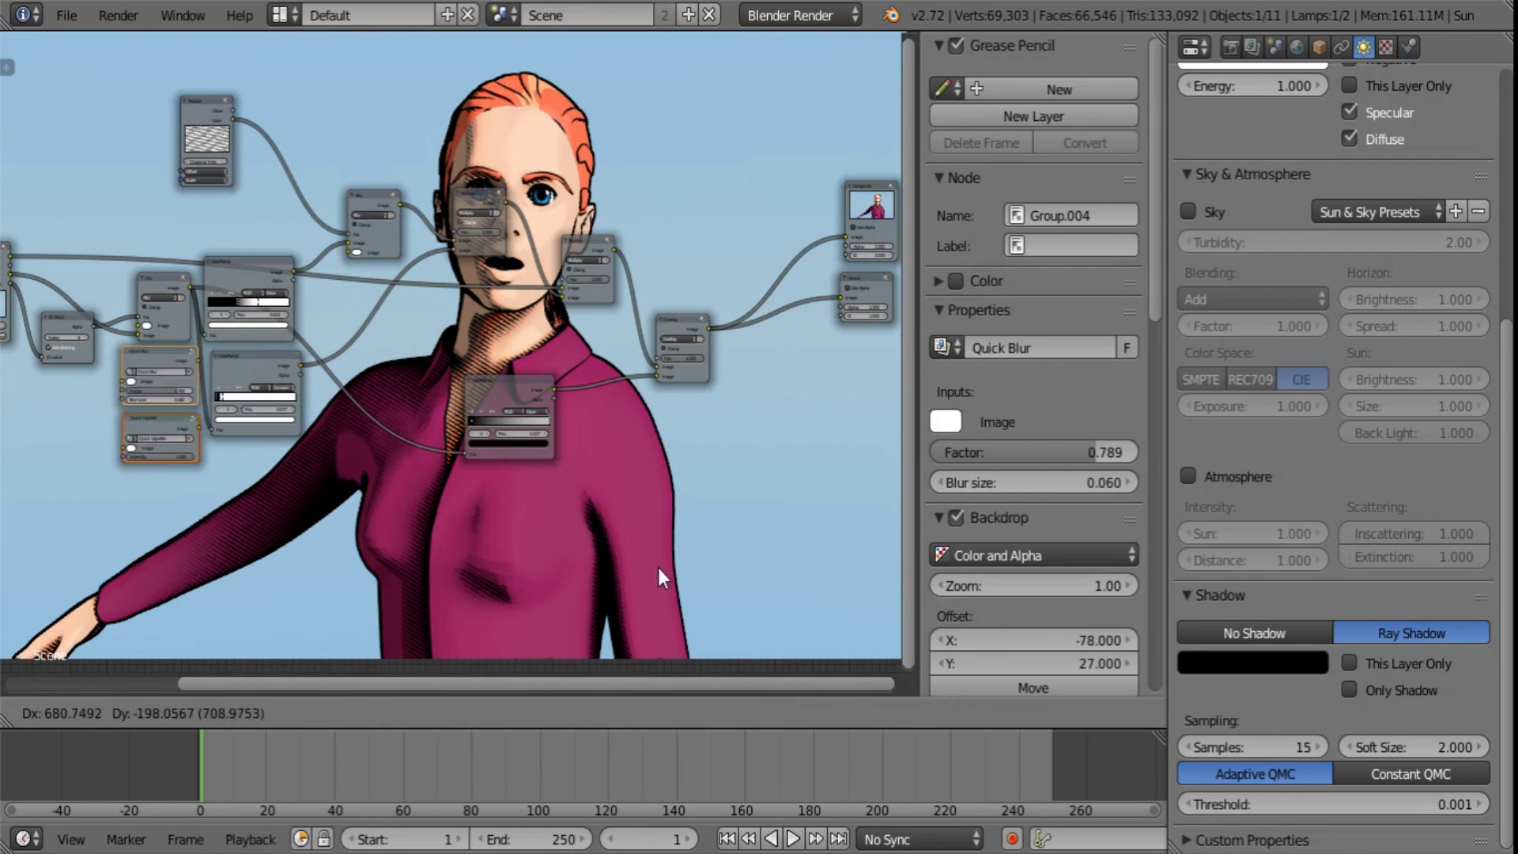
left_click(985, 485)
- Insert the Quick Blur group between the Overlay and Viewer nodes and link its image output to the Composite node
middle_click_drag(797, 464, 544, 552)
scroll(545, 553, "up", 2)
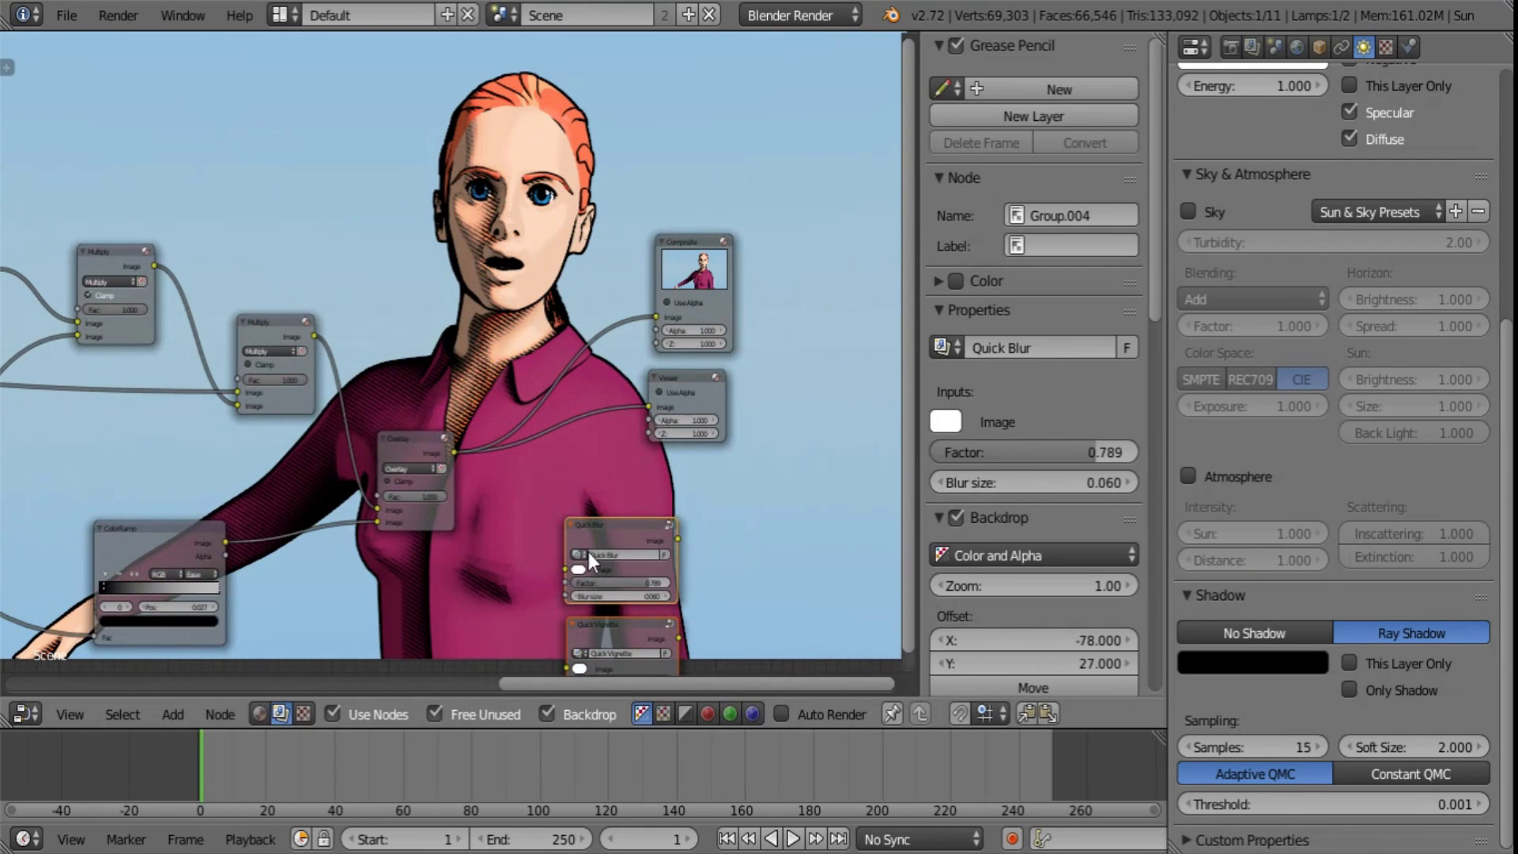
left_click_drag(609, 519, 570, 440)
scroll(577, 474, "up", 2)
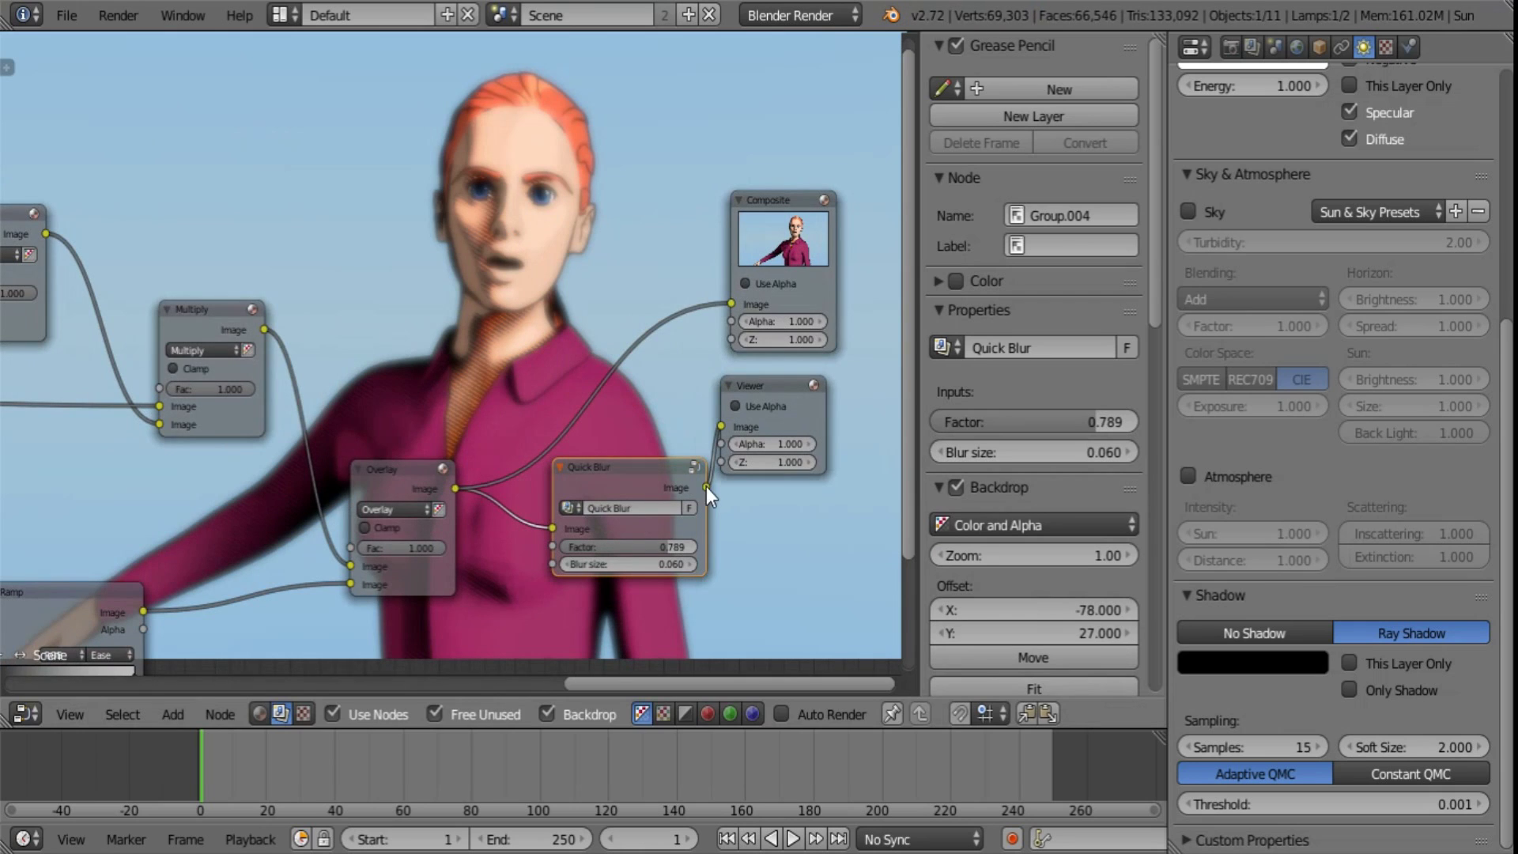
left_click_drag(705, 486, 730, 302)
- Move the Viewer and Composite nodes away from Quick Blur and set its factor to 0.257 and blur size to 0.164
middle_click_drag(790, 452, 592, 354)
left_click_drag(572, 288, 705, 271)
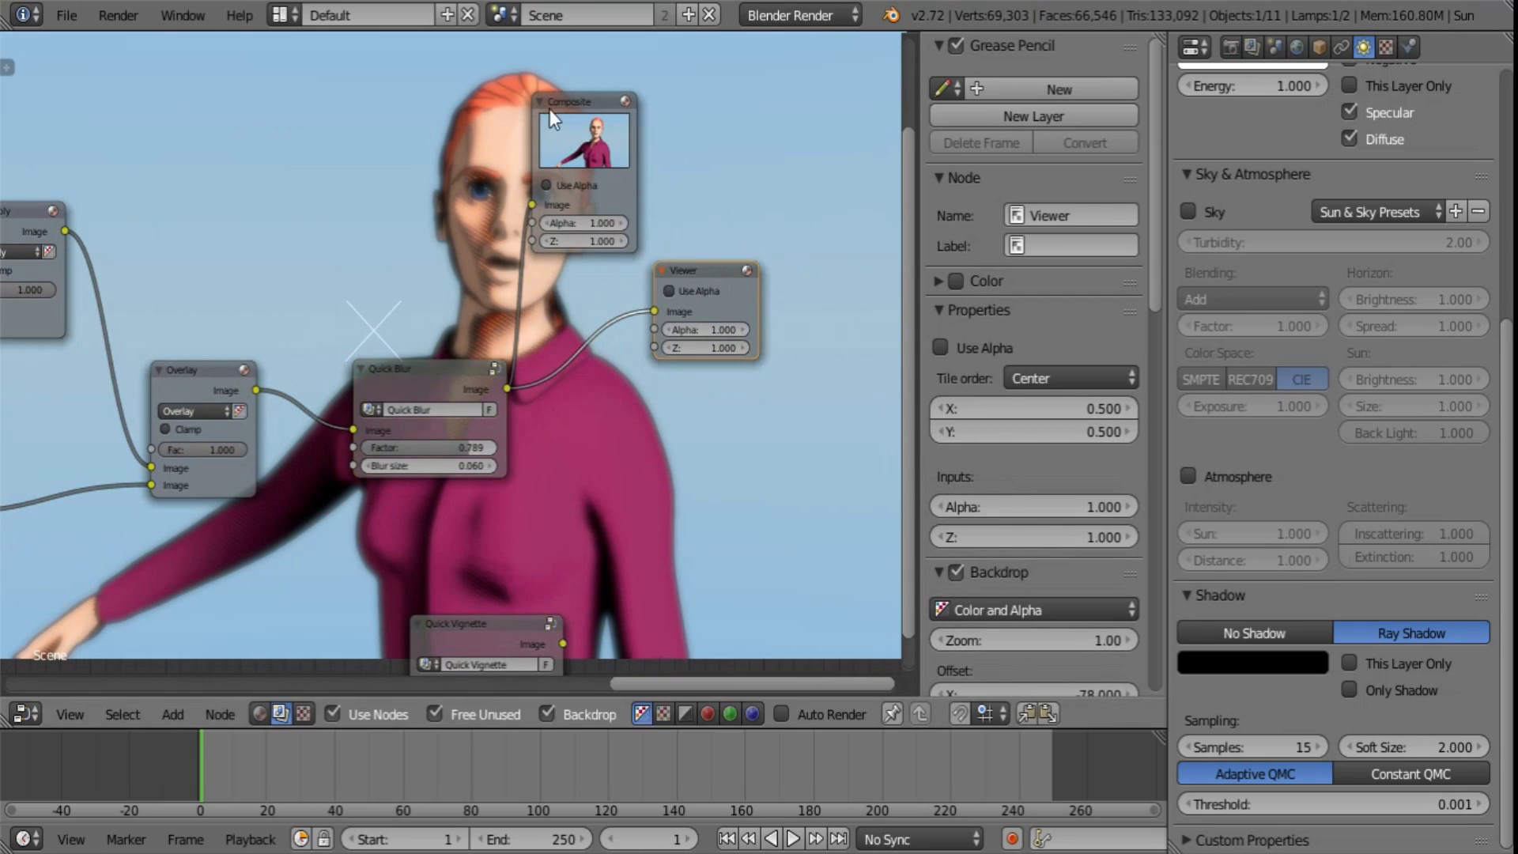
left_click_drag(549, 109, 736, 122)
left_click_drag(453, 447, 484, 482)
middle_click_drag(519, 547, 452, 534)
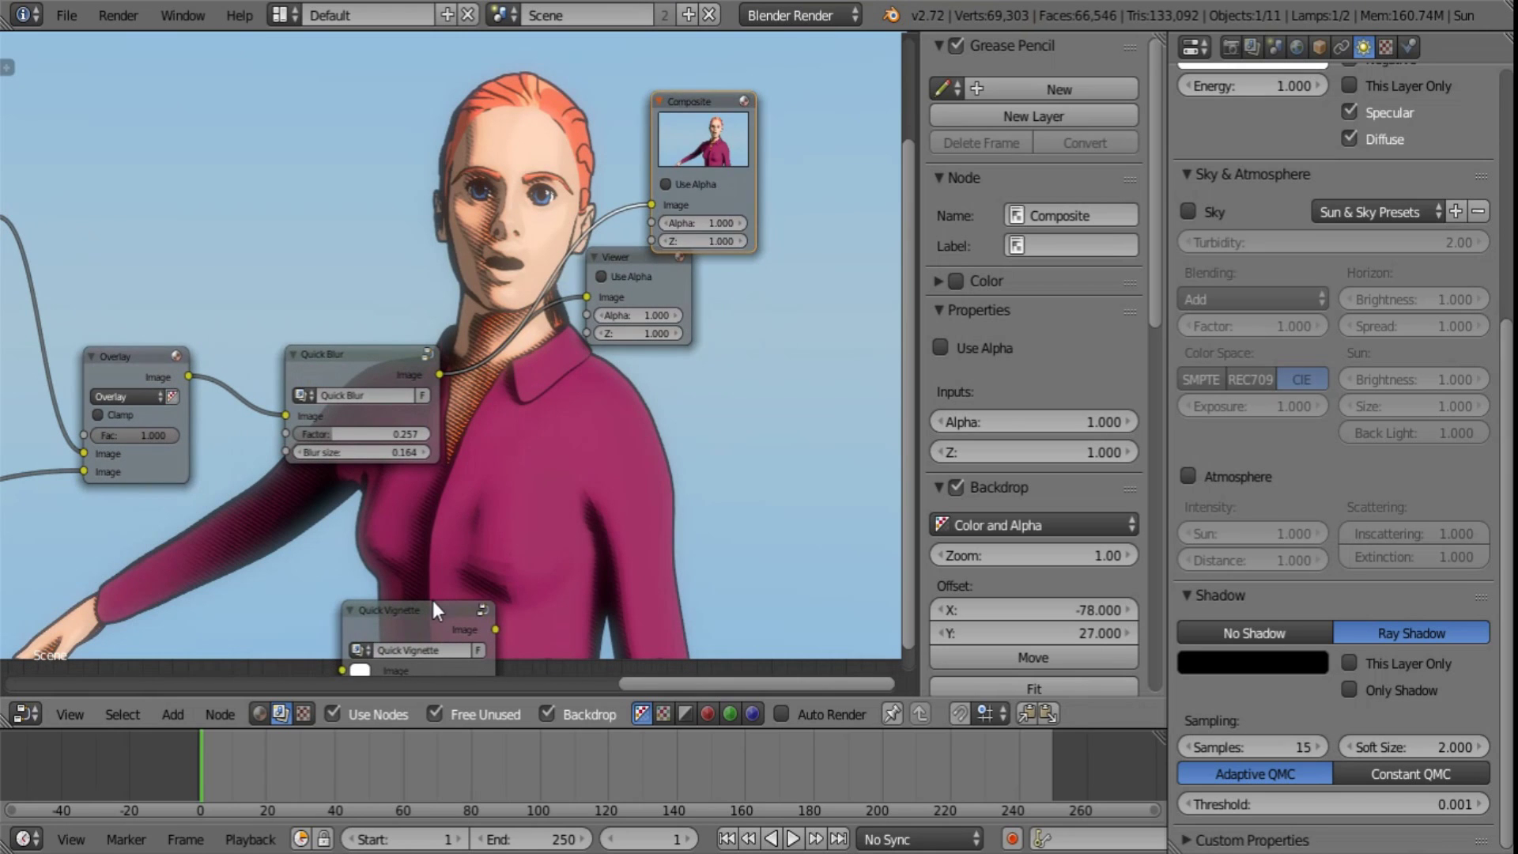
- Insert the Quick Vignette group between Quick Blur and the Viewer and link its image output to the Composite node
key("g")
left_click(310, 472)
left_click_drag(391, 607, 511, 348)
middle_click_drag(581, 441, 526, 553)
scroll(526, 553, "up", 5)
left_click_drag(635, 376, 739, 406)
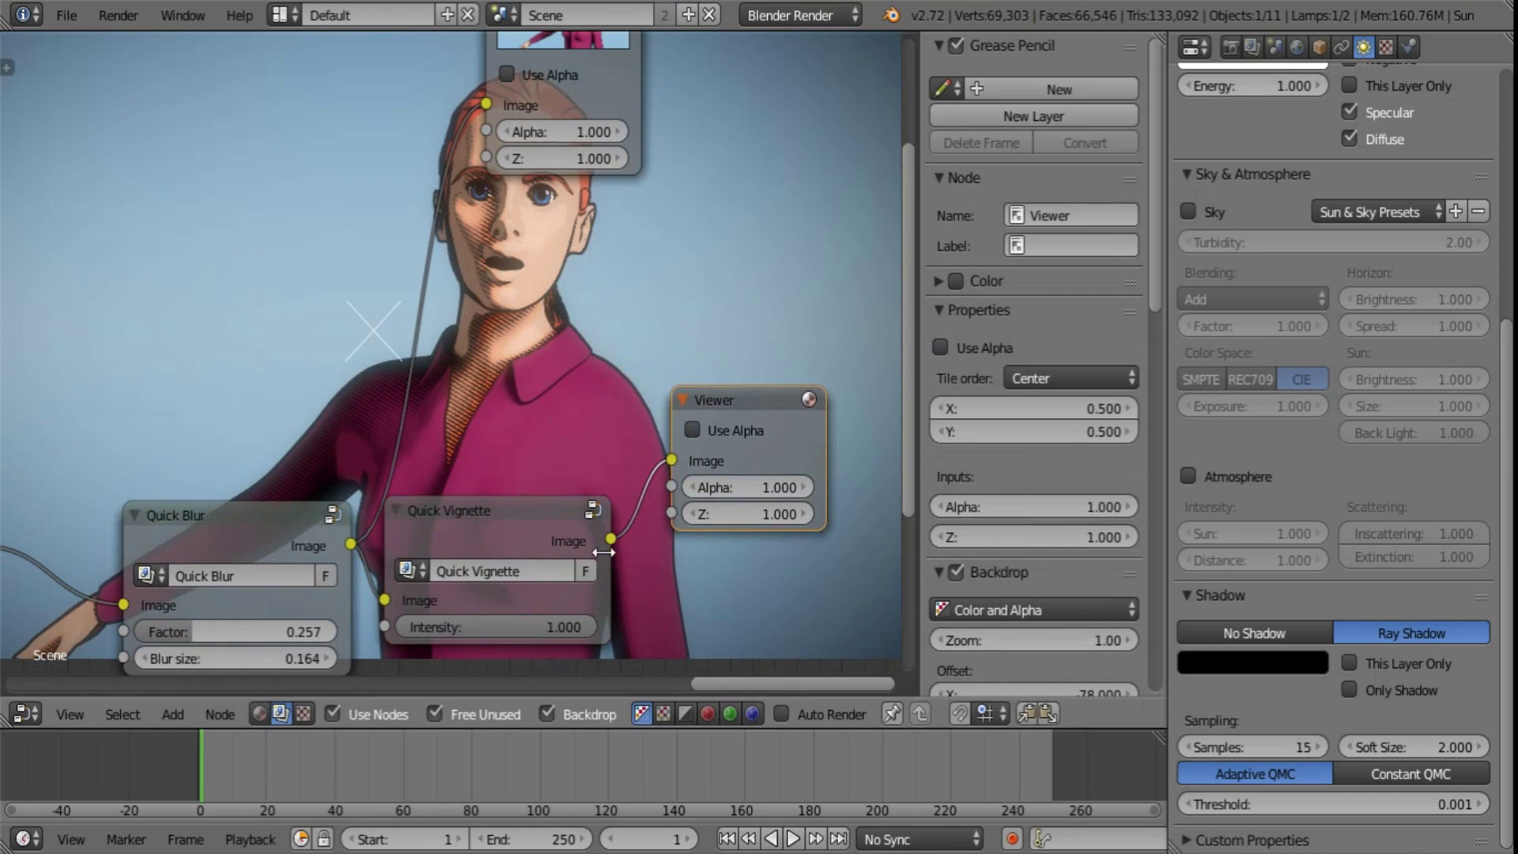
left_click_drag(611, 539, 489, 106)
- Set the Quick Vignette intensity to 0.483 and the Quick Blur factor to 0.086 with blur size 0.158
left_click_drag(492, 632, 389, 630)
middle_click_drag(315, 670, 550, 580)
left_click_drag(505, 568, 441, 531)
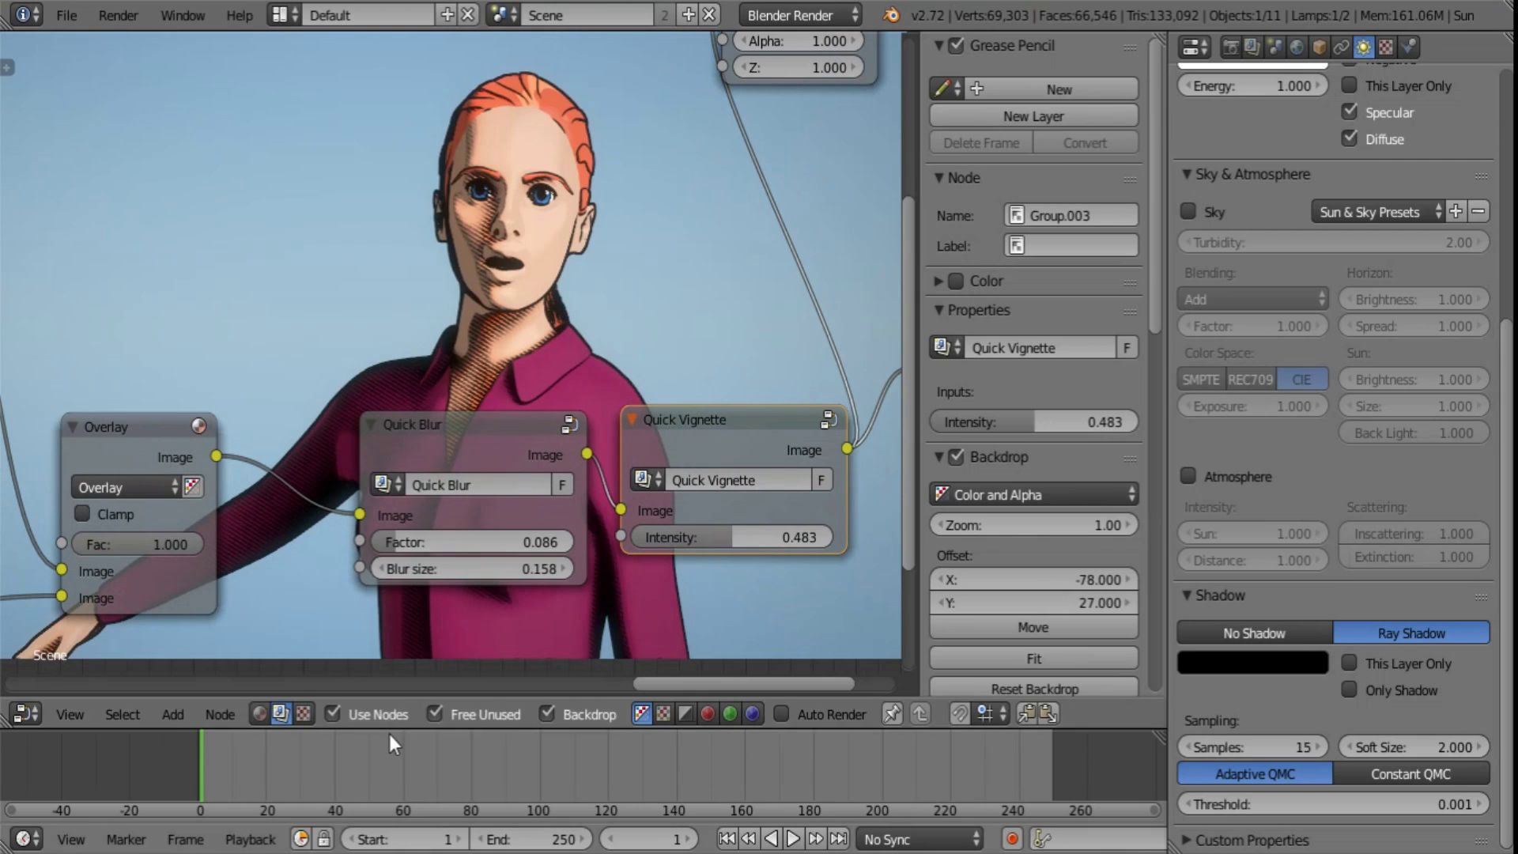
- Move the Viewer node aside and insert a Filter node between Quick Vignette and the Viewer
middle_click_drag(569, 391, 115, 352)
left_click_drag(530, 259, 714, 196)
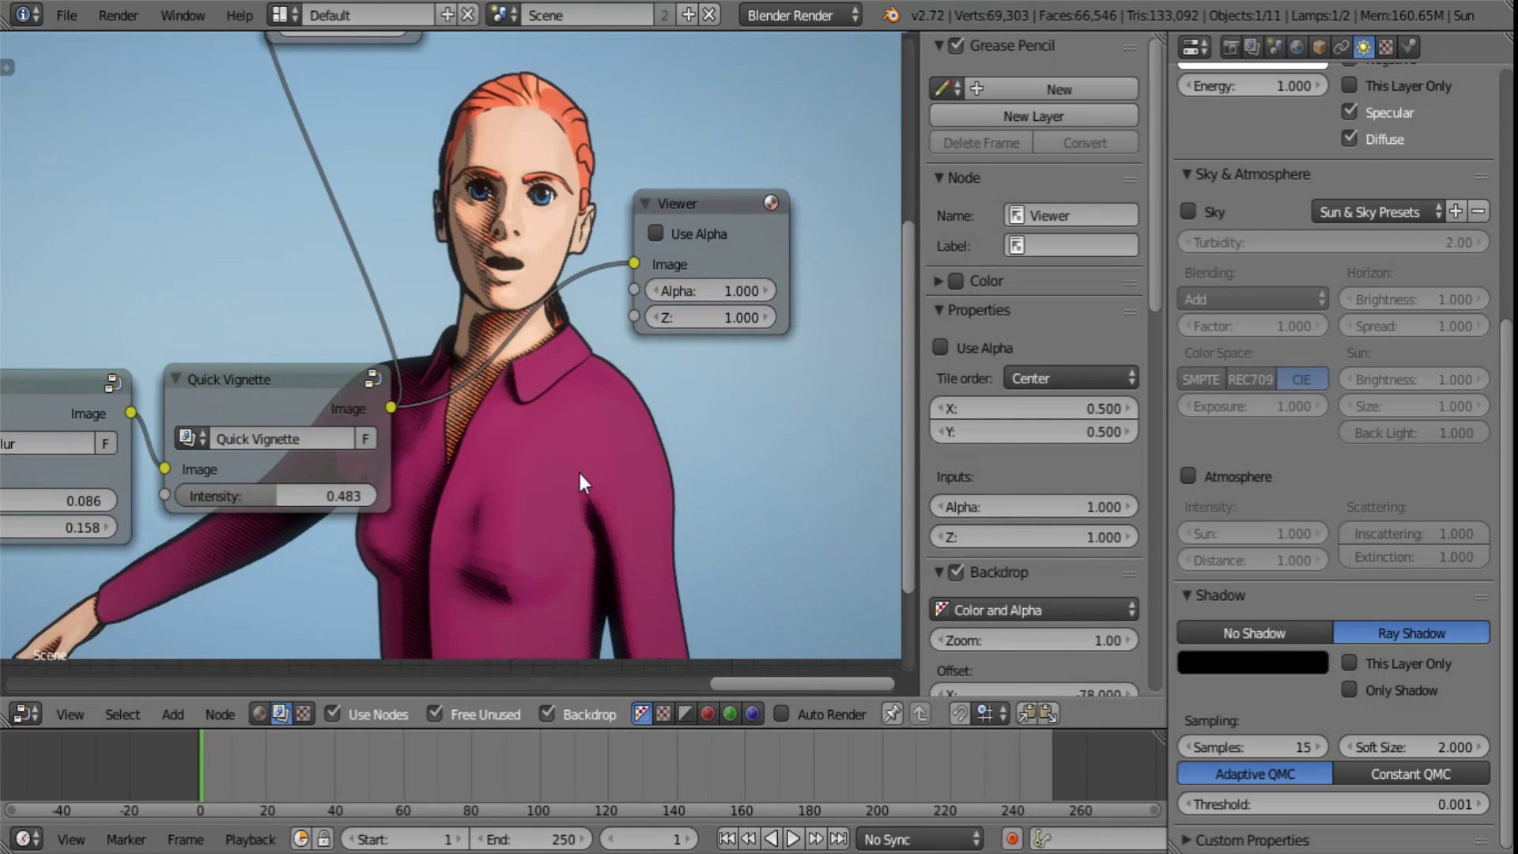
key("shift+a")
mouse_move(572, 514)
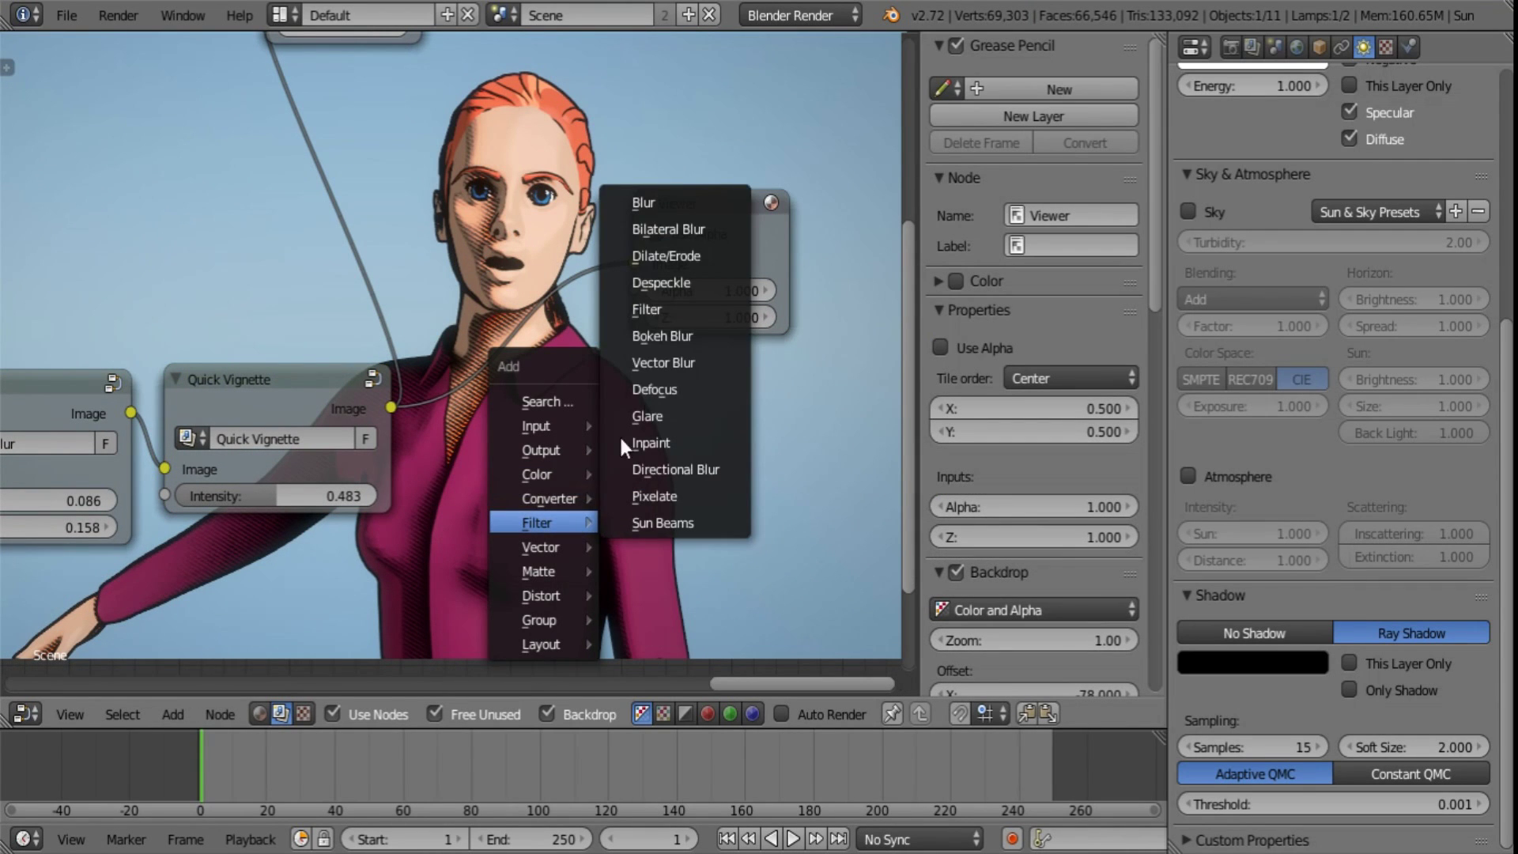
left_click(665, 313)
left_click(457, 371)
- Set the Filter node's type to Sharpen with a factor of 0.05
left_click(533, 444)
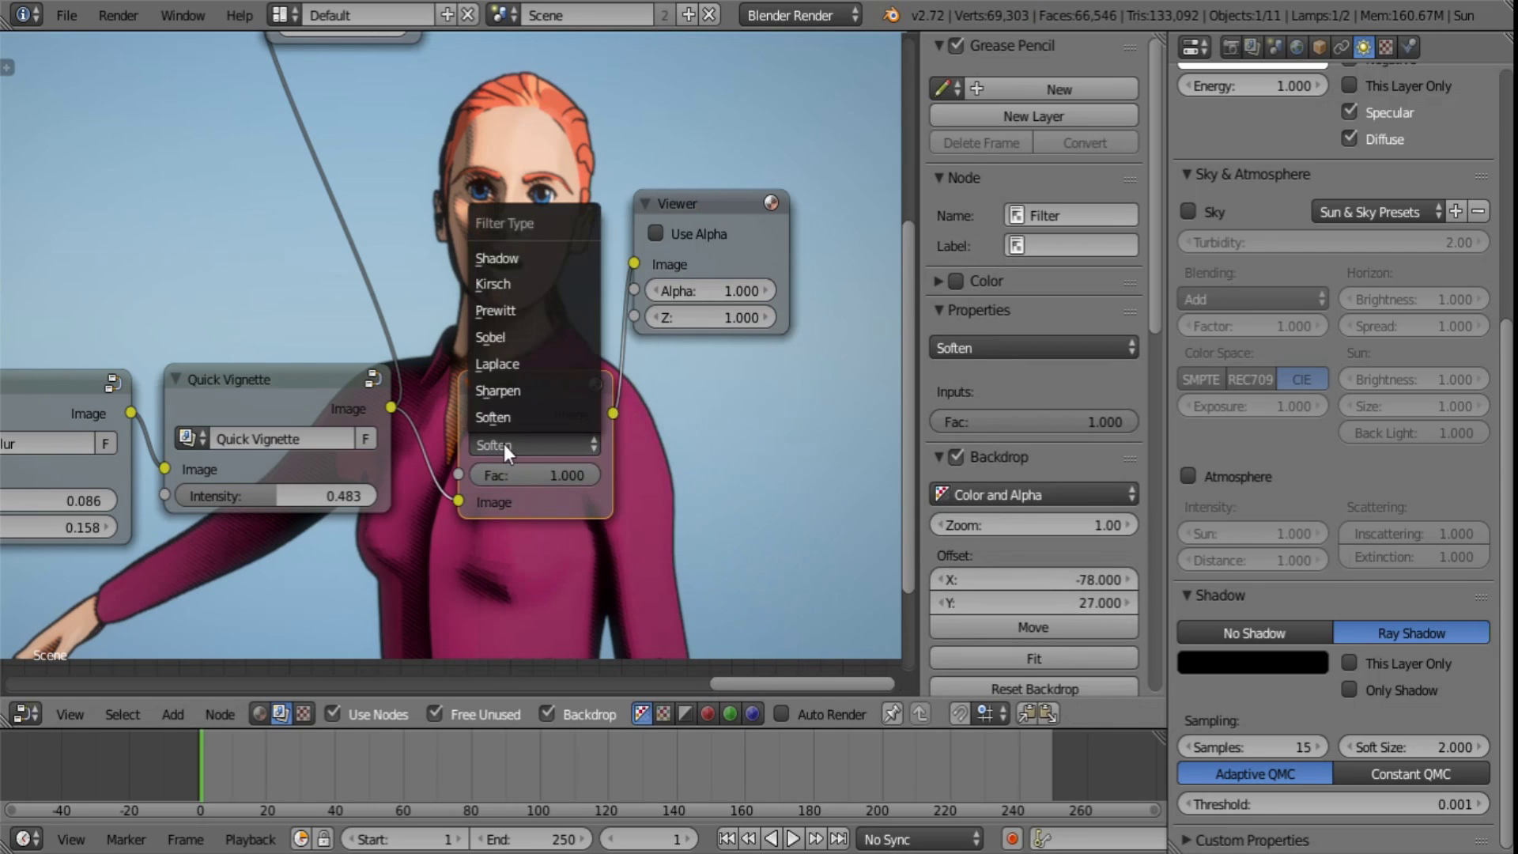
left_click(518, 391)
left_click(533, 474)
type("0.05")
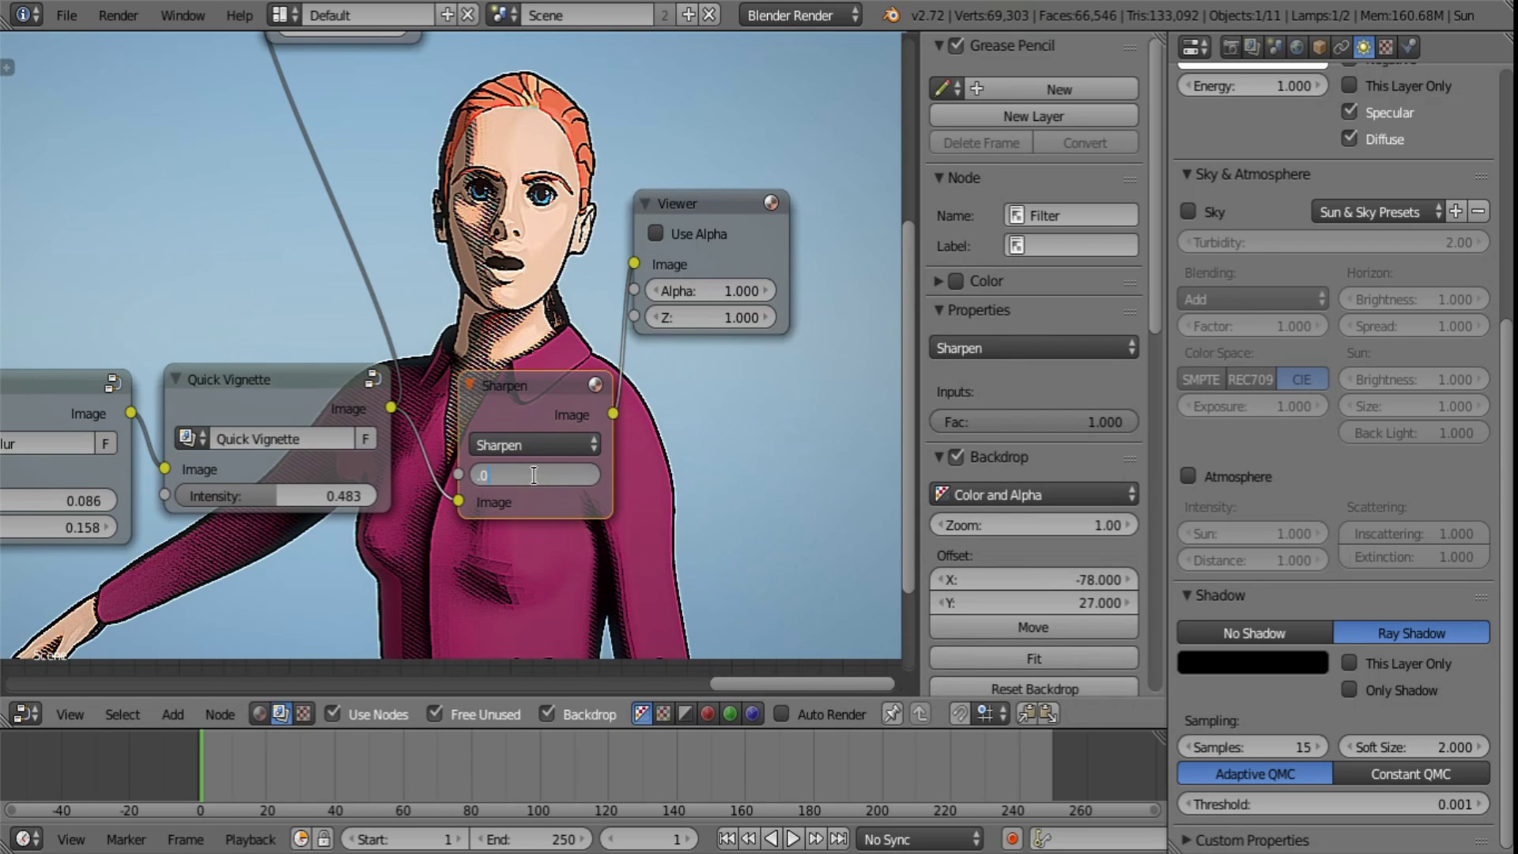
key("Return")
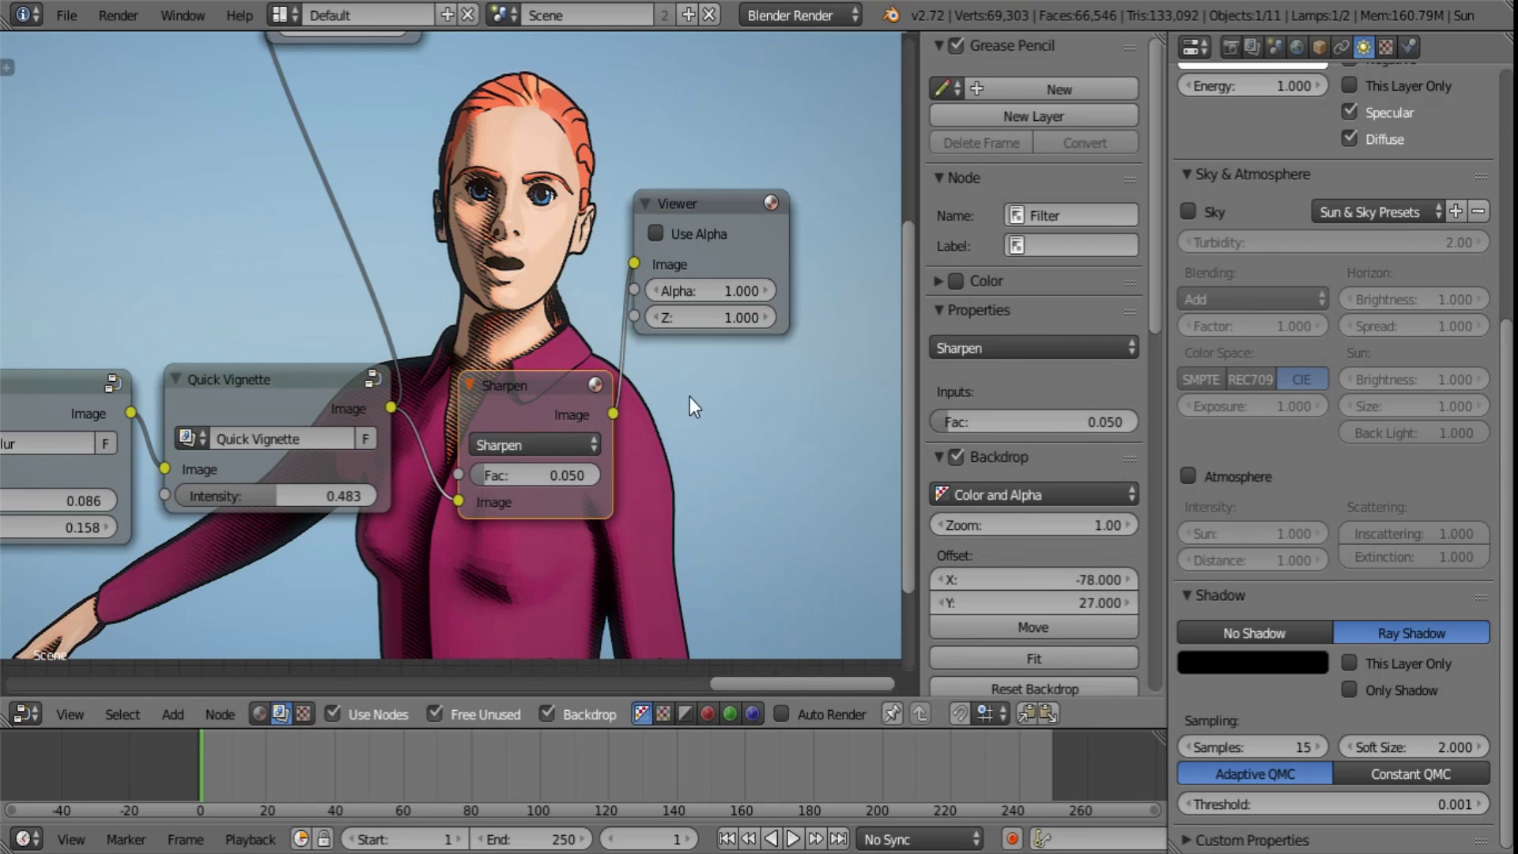
- Link the Sharpen output to the Composite node and place the Composite and Viewer nodes beyond the Sharpen node
middle_click_drag(689, 397, 674, 541)
left_click_drag(668, 348, 778, 394)
middle_click_drag(649, 475, 707, 479)
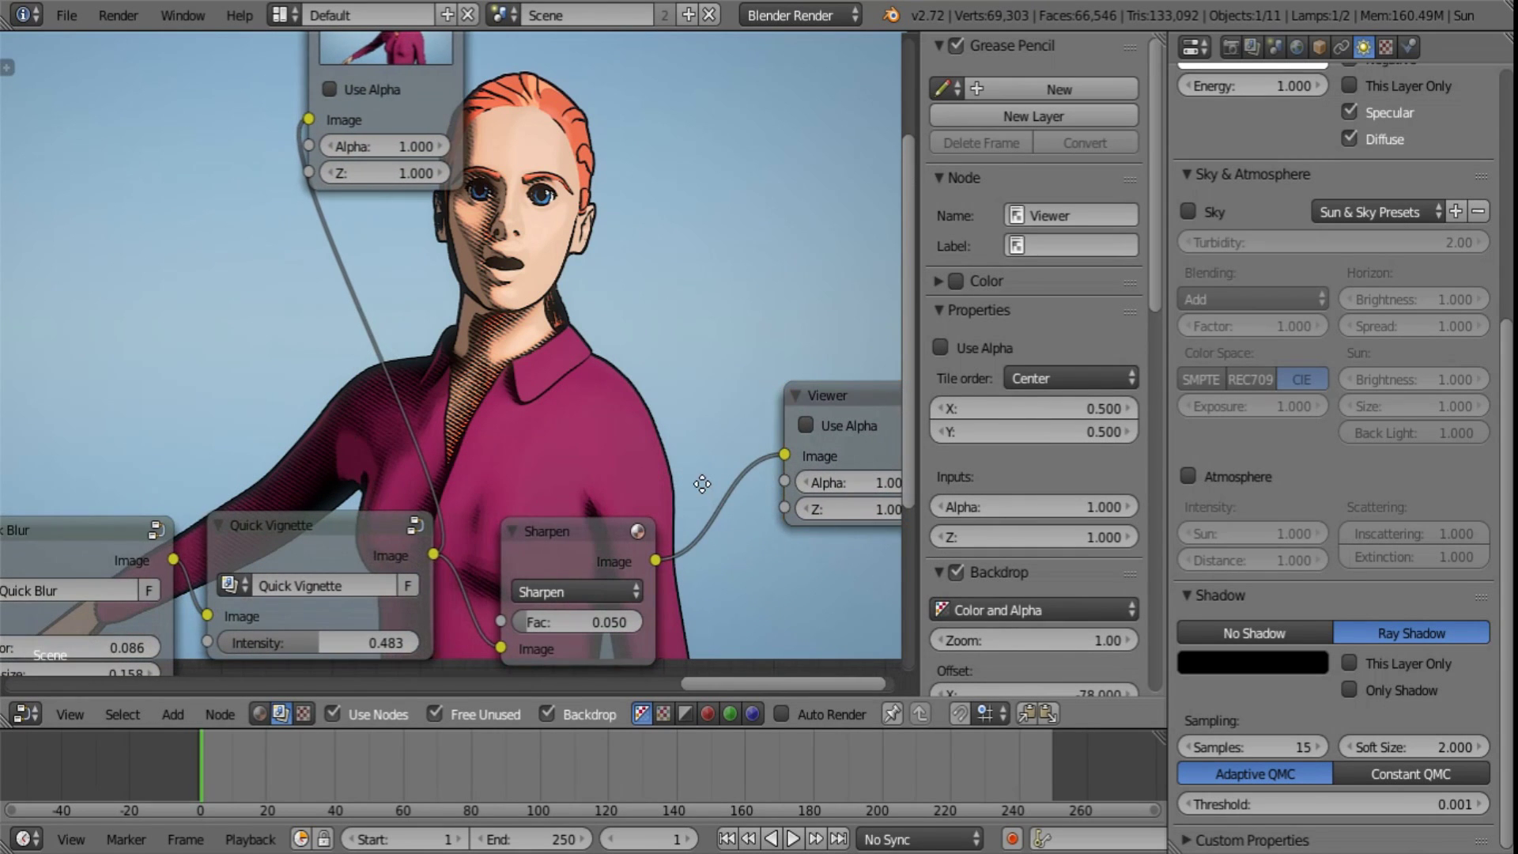
scroll(707, 534, "down", 2)
left_click_drag(609, 514, 353, 192)
left_click_drag(405, 129, 752, 273)
- Examine the finished comic-style image on the backdrop with the nodes out of the way
middle_click_drag(273, 548, 342, 250)
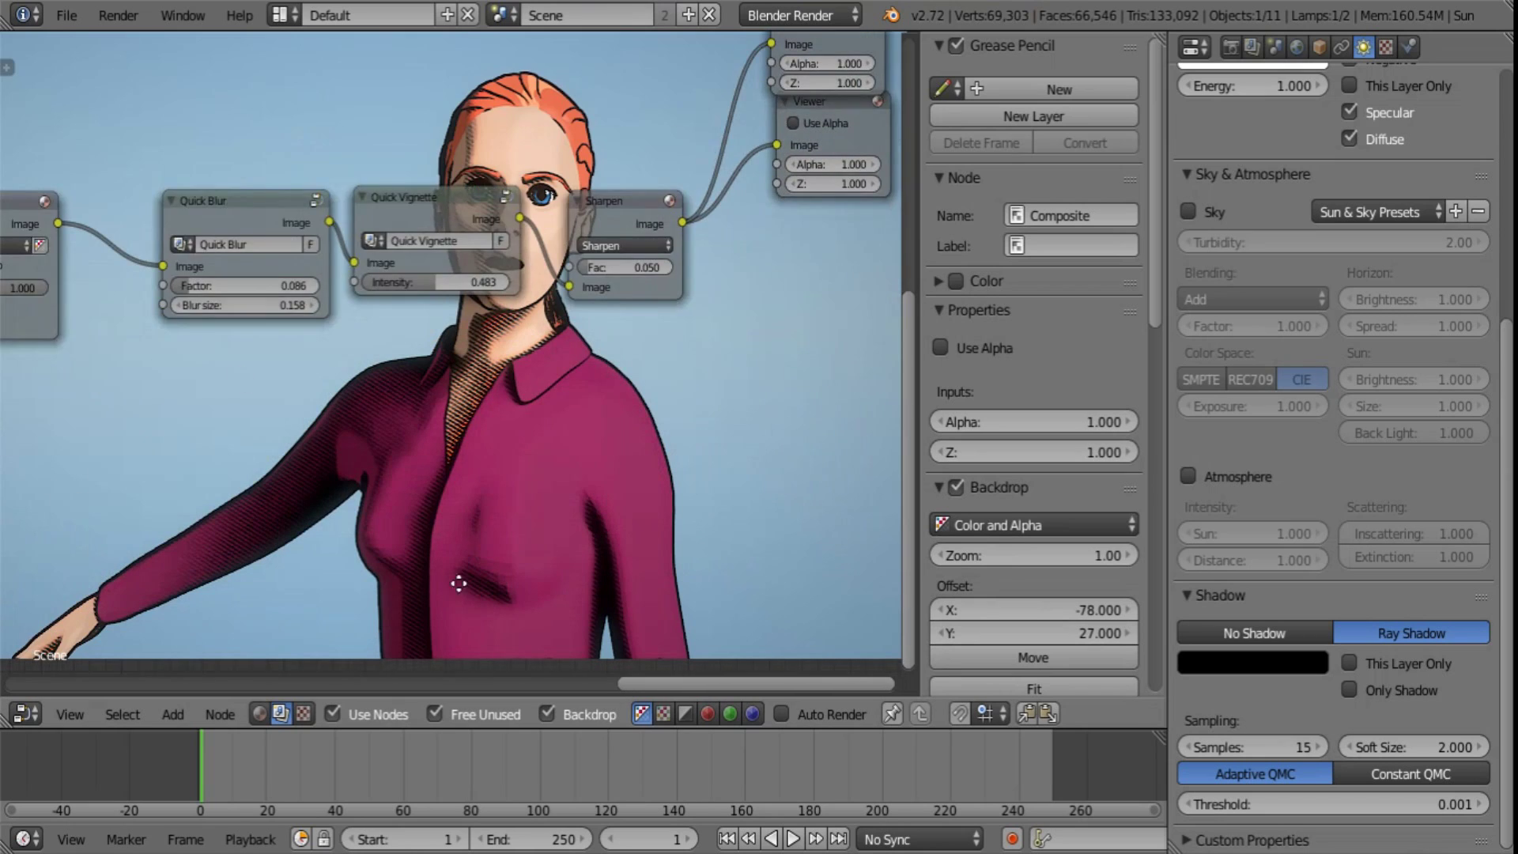
middle_click_drag(458, 584, 450, 277)
middle_click_drag(453, 435, 453, 470)
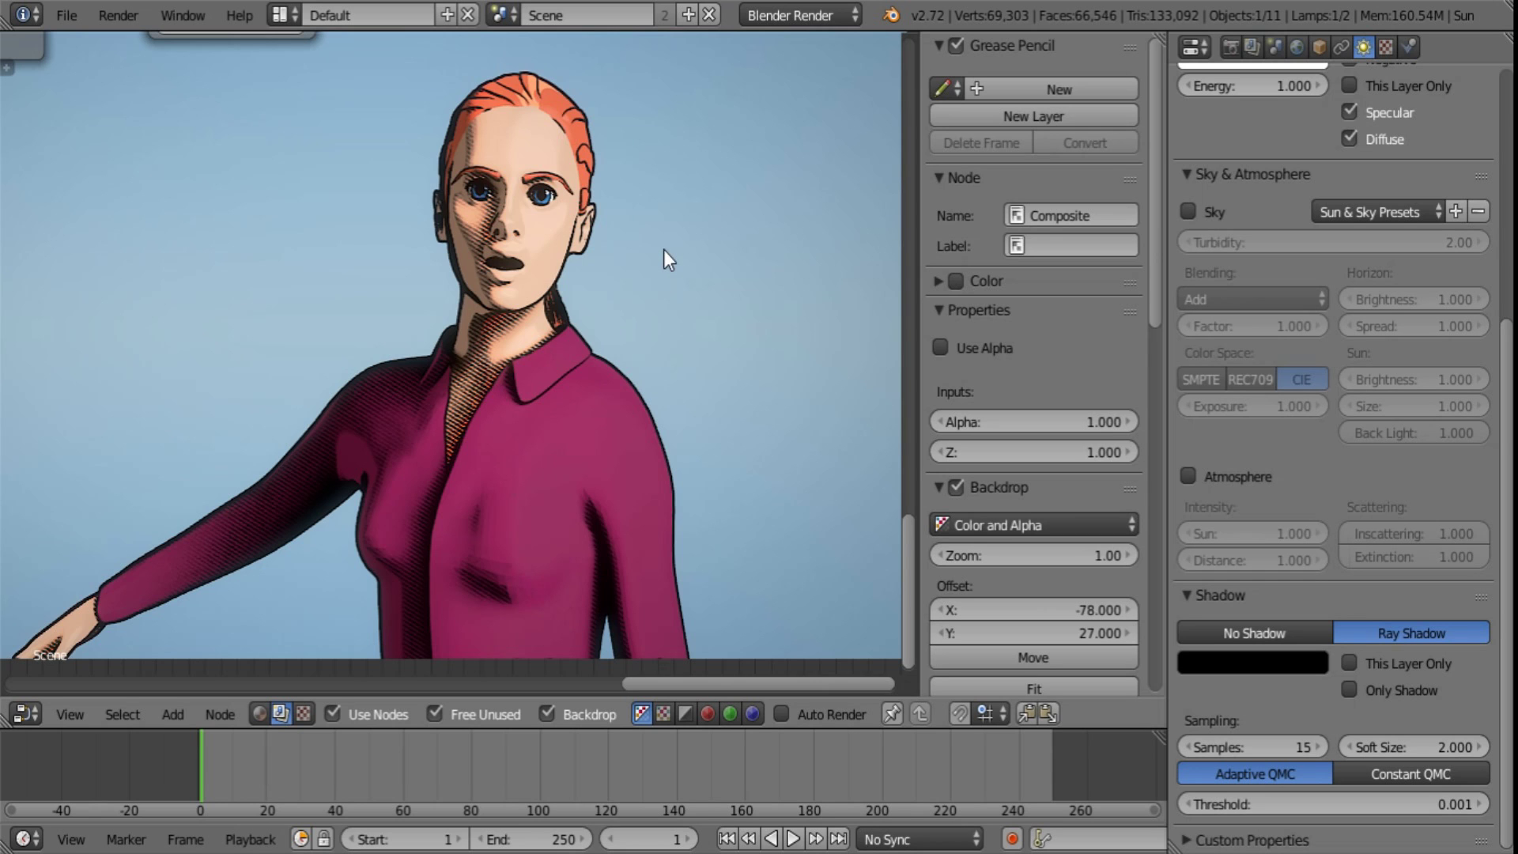
middle_click_drag(519, 362, 707, 452)
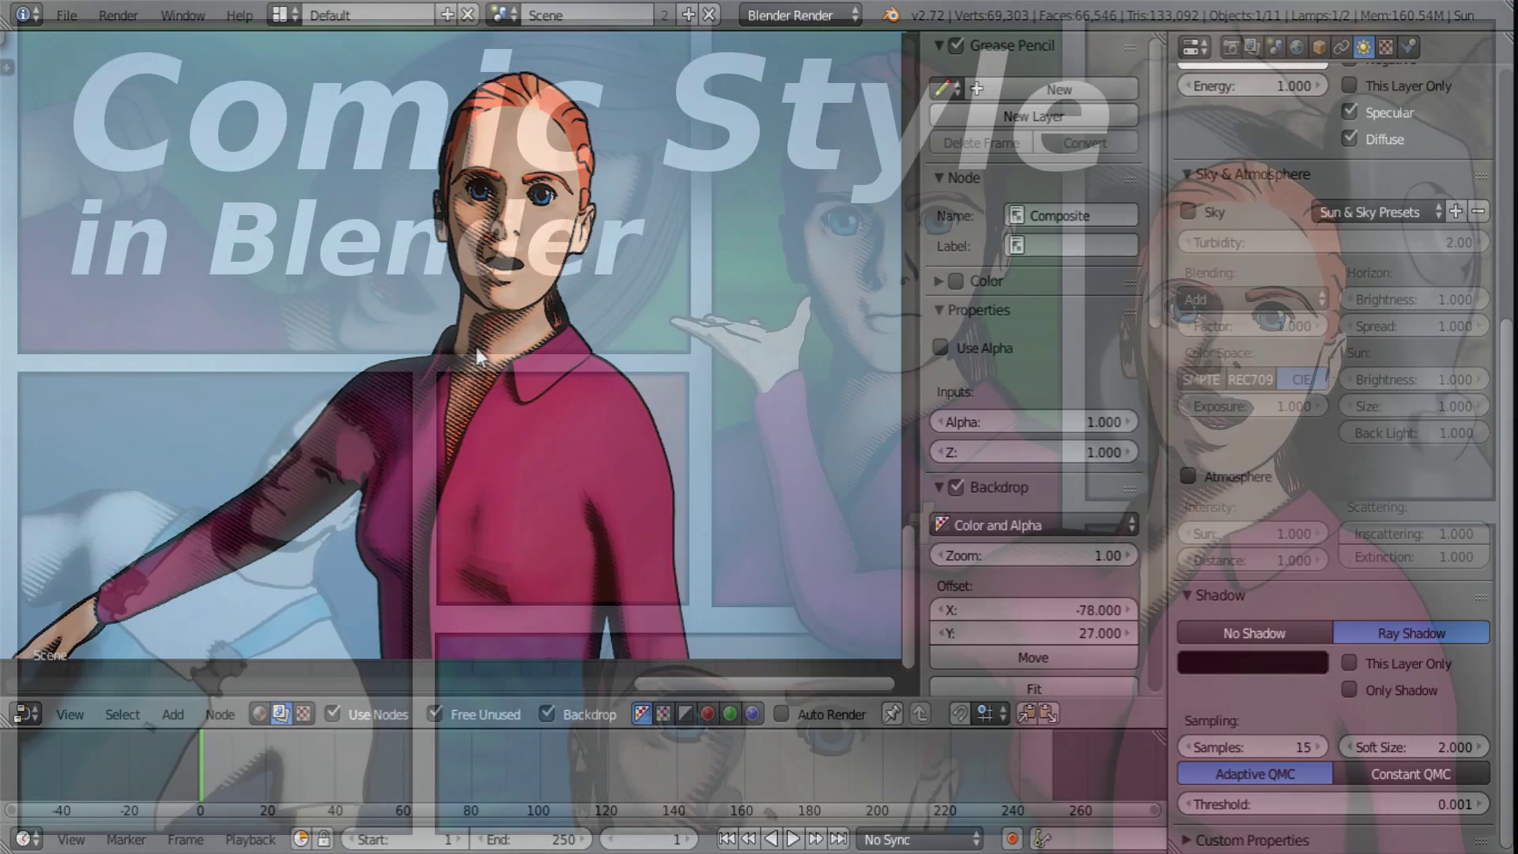